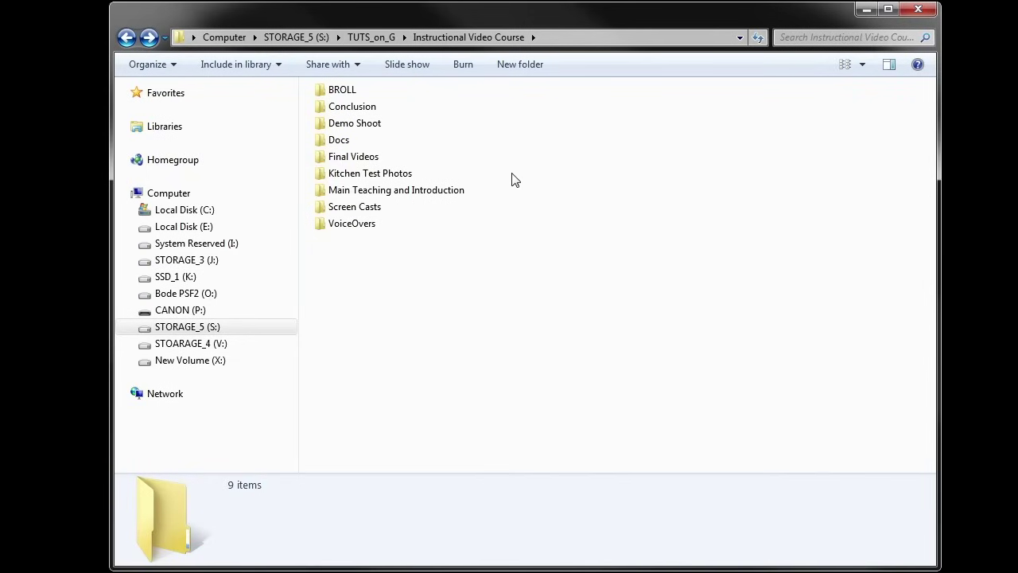
# Browse the VoiceOvers recordings subfolder with a wider Type column, then return to Instructional Video Course
pyautogui.doubleClick(347, 227)
pyautogui.doubleClick(360, 111)
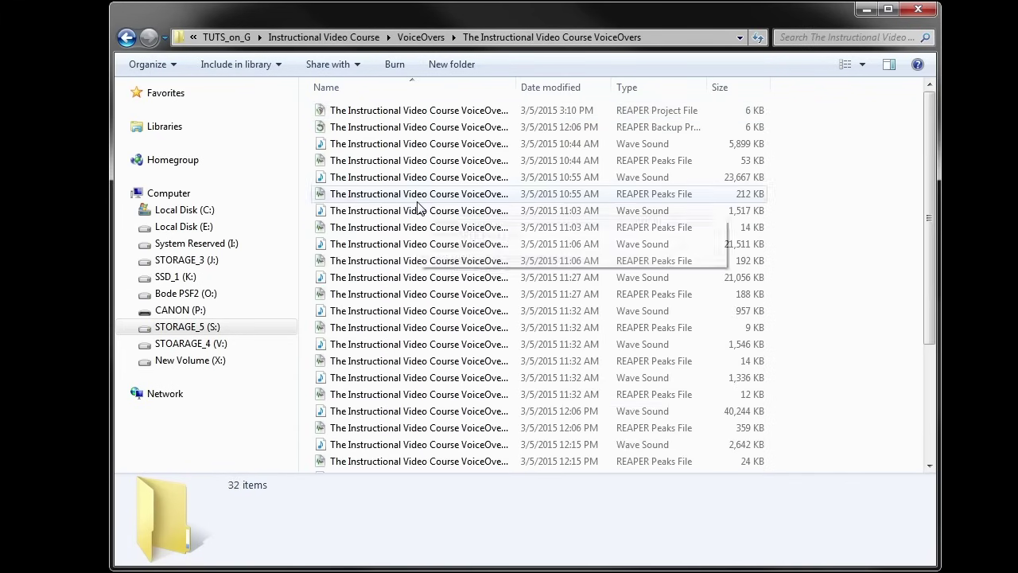
pyautogui.moveTo(709, 85); pyautogui.dragTo(747, 93)
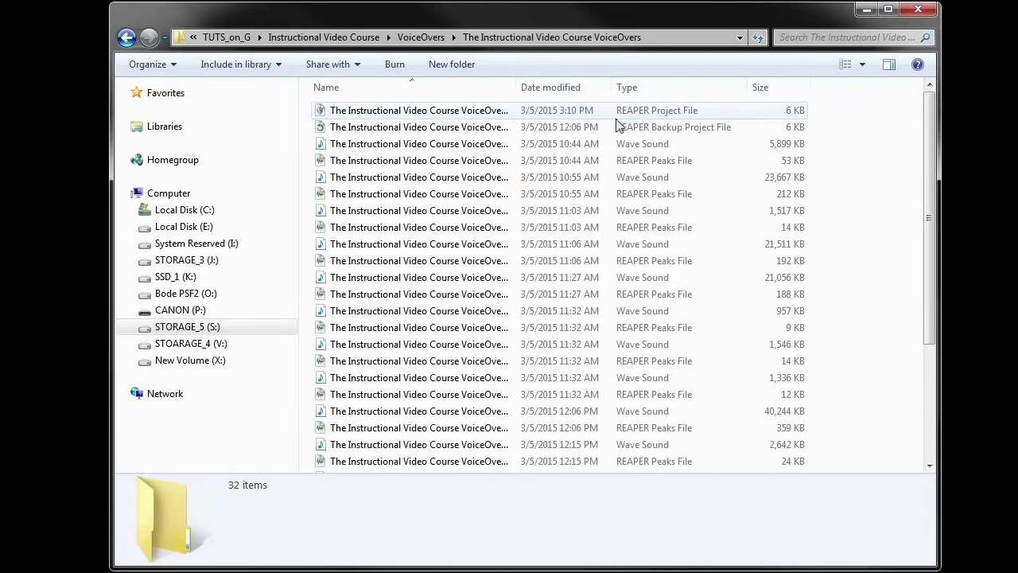
pyautogui.click(128, 38)
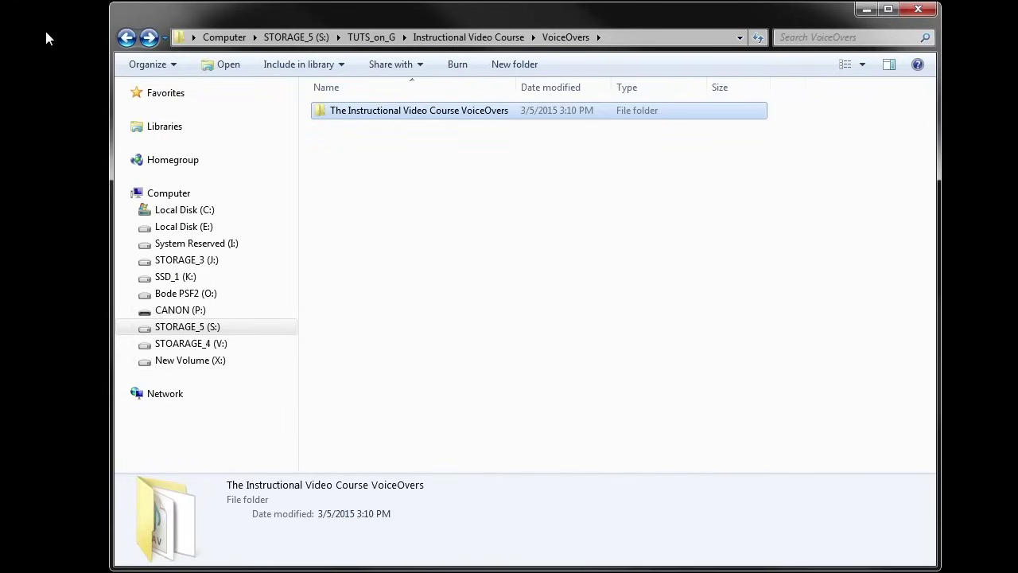
pyautogui.click(128, 39)
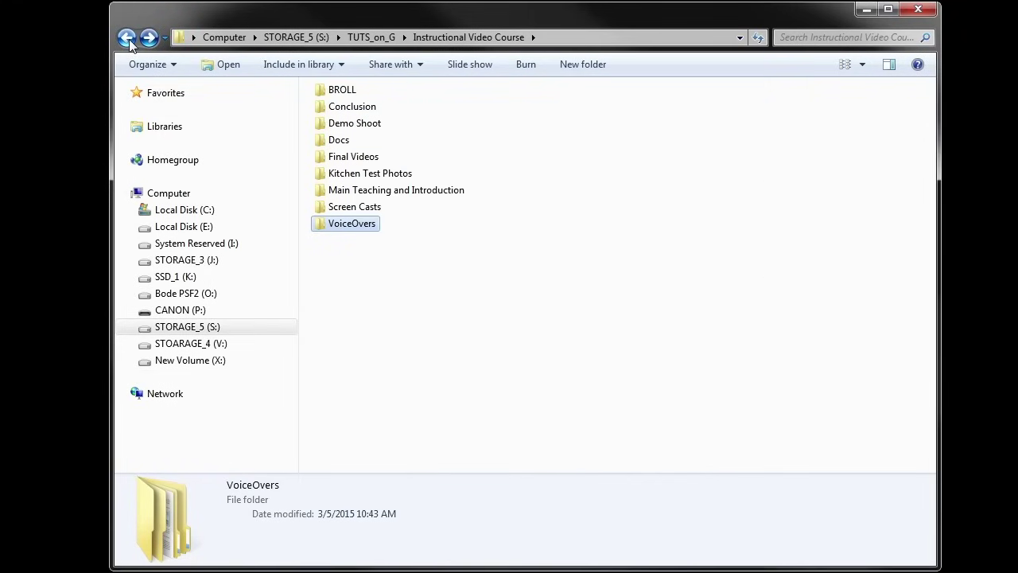
# Look through the Screen Casts, Kitchen Test Photos and Docs folders in turn
pyautogui.doubleClick(342, 206)
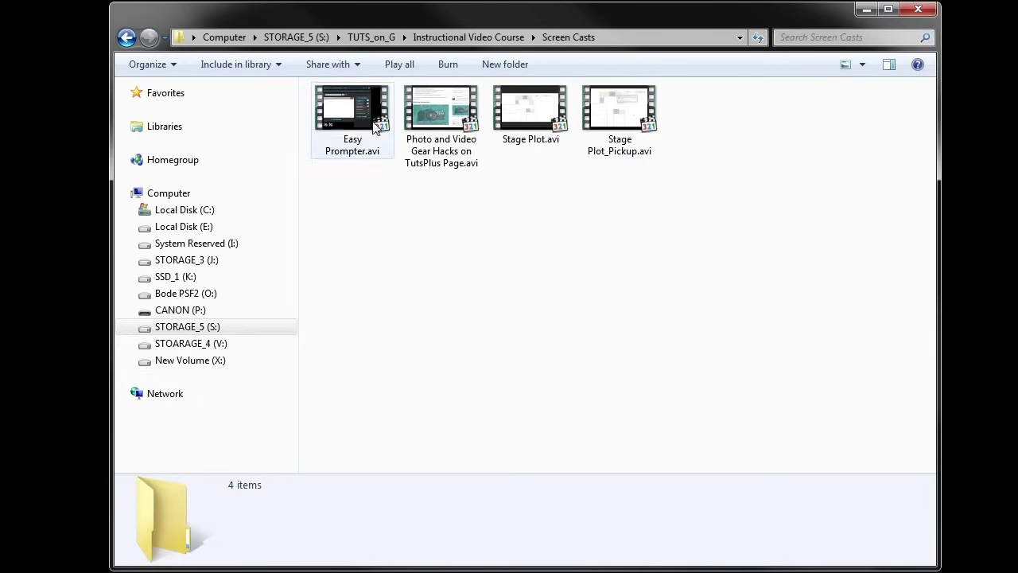
pyautogui.click(126, 38)
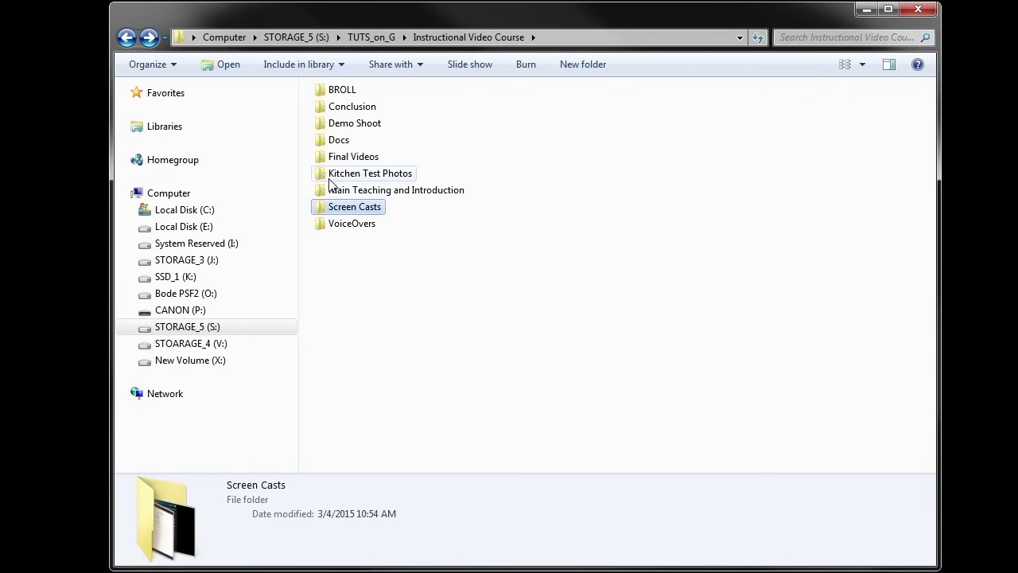
pyautogui.doubleClick(329, 179)
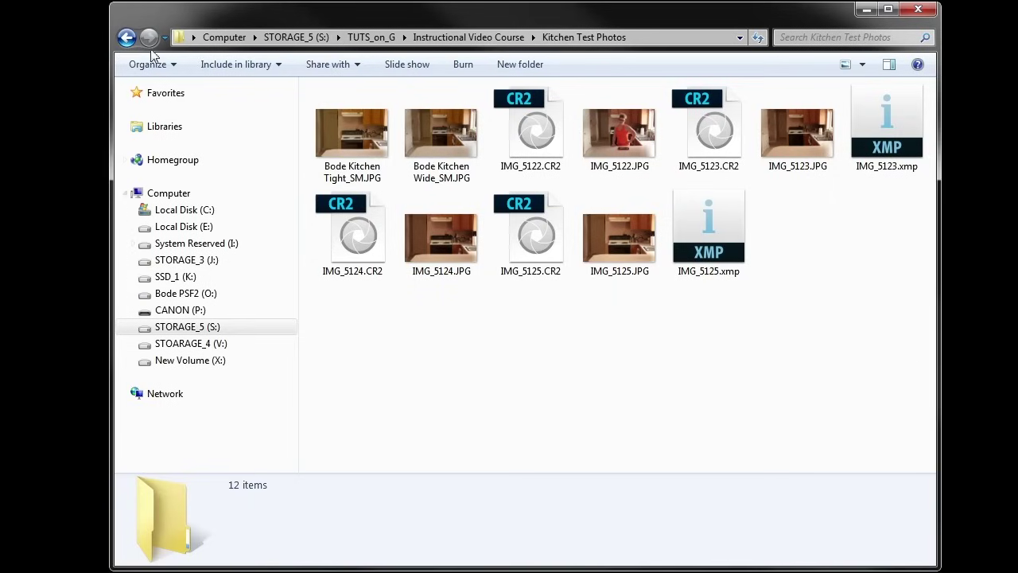
pyautogui.click(127, 38)
pyautogui.doubleClick(328, 137)
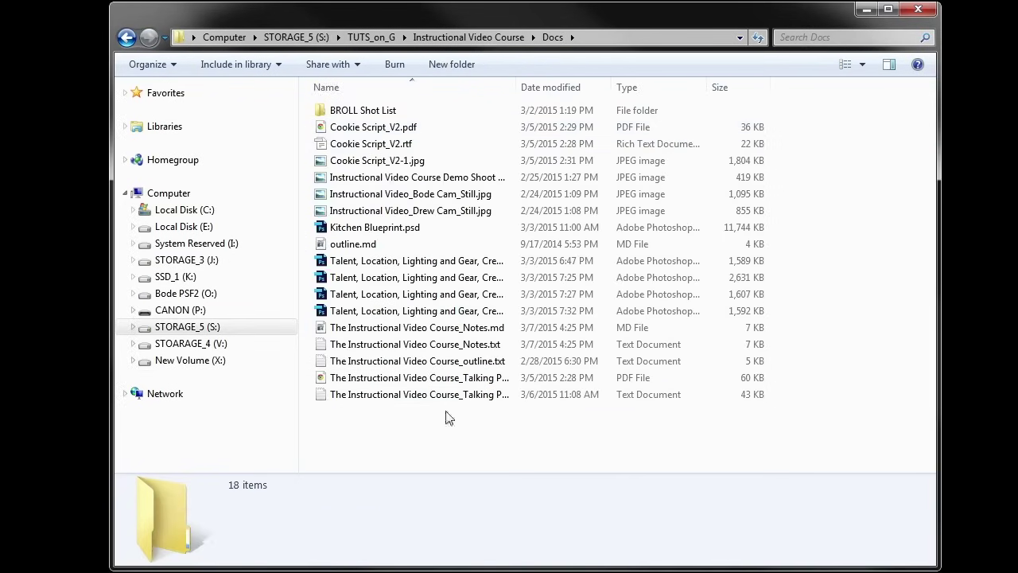
pyautogui.click(127, 37)
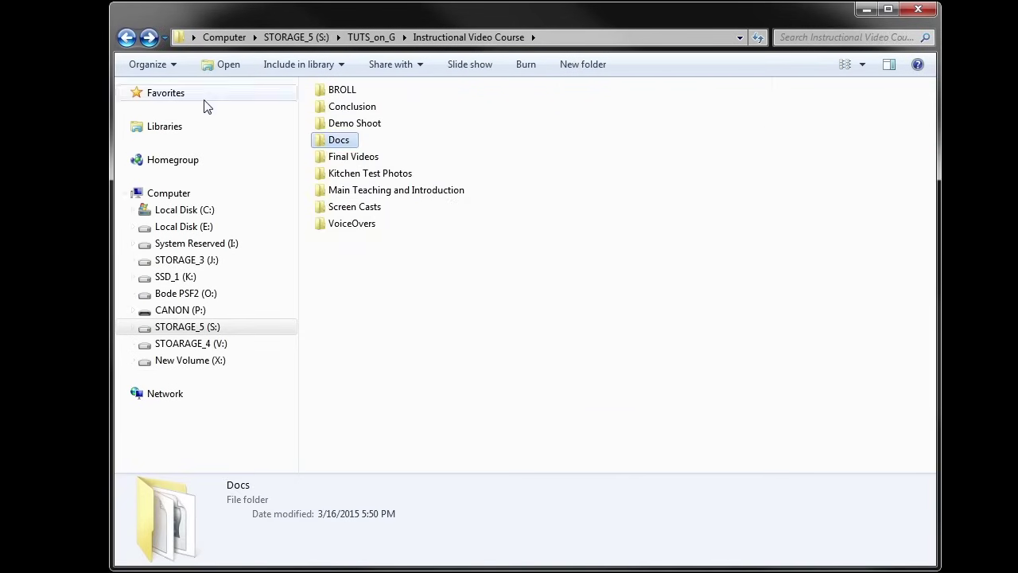
# Peek into BROLL, go back, and open the Demo Shoot folder
pyautogui.doubleClick(337, 90)
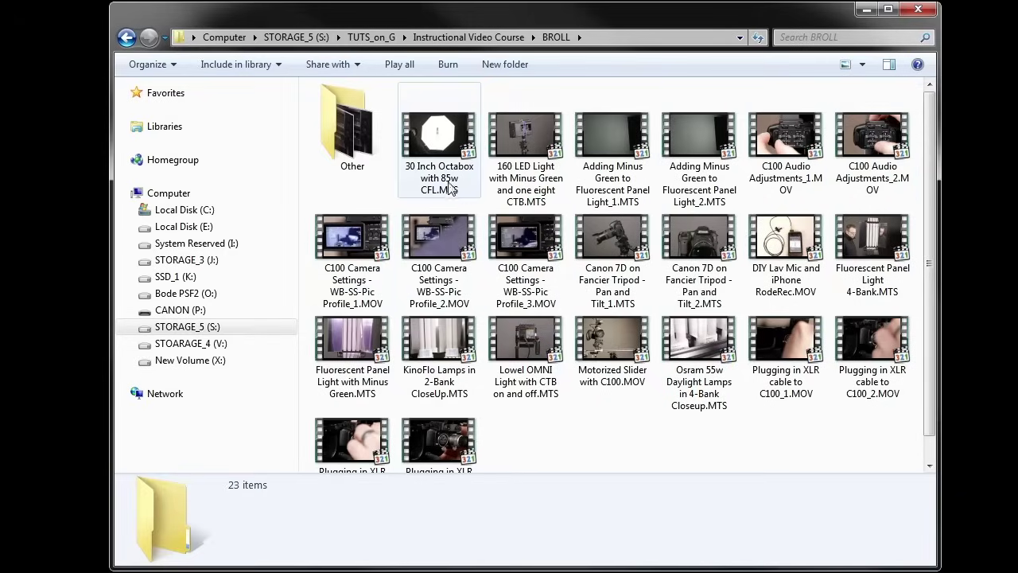
pyautogui.press('BackSpace')
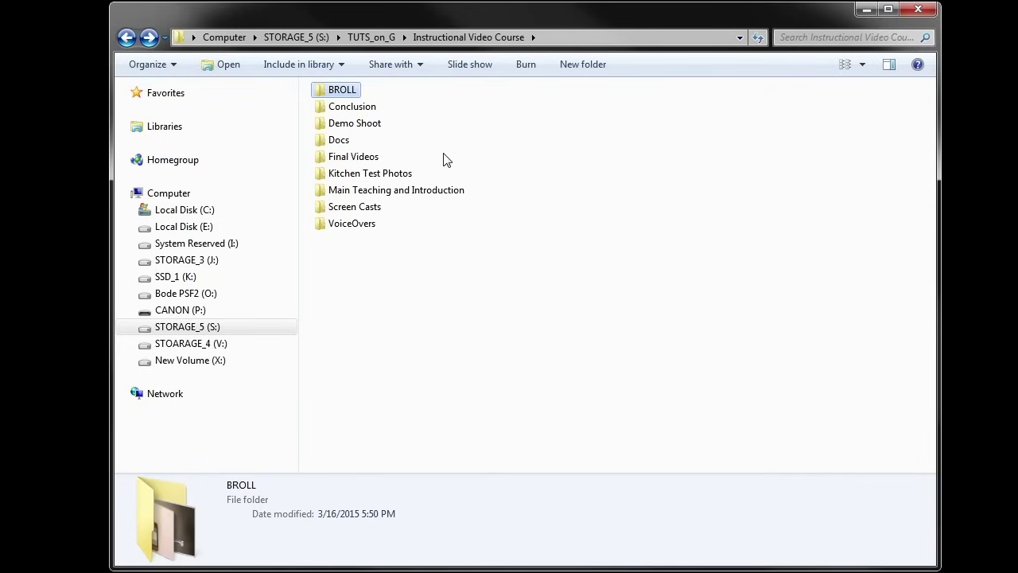
pyautogui.doubleClick(371, 127)
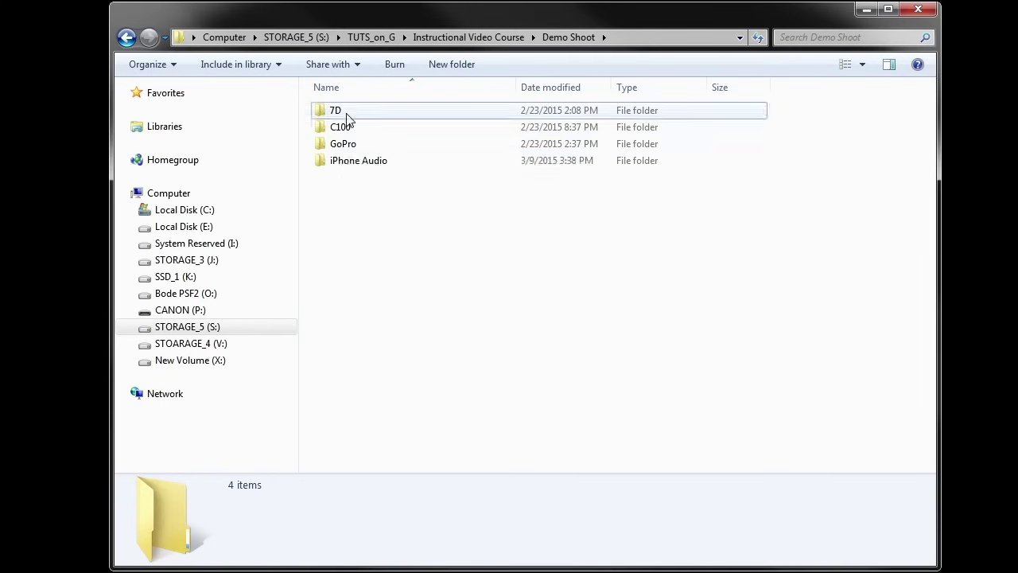
# Inspect the 7D folder and IMG_4867.JPG's details, then return to Demo Shoot
pyautogui.doubleClick(345, 113)
pyautogui.scroll(-10, 405, 231)
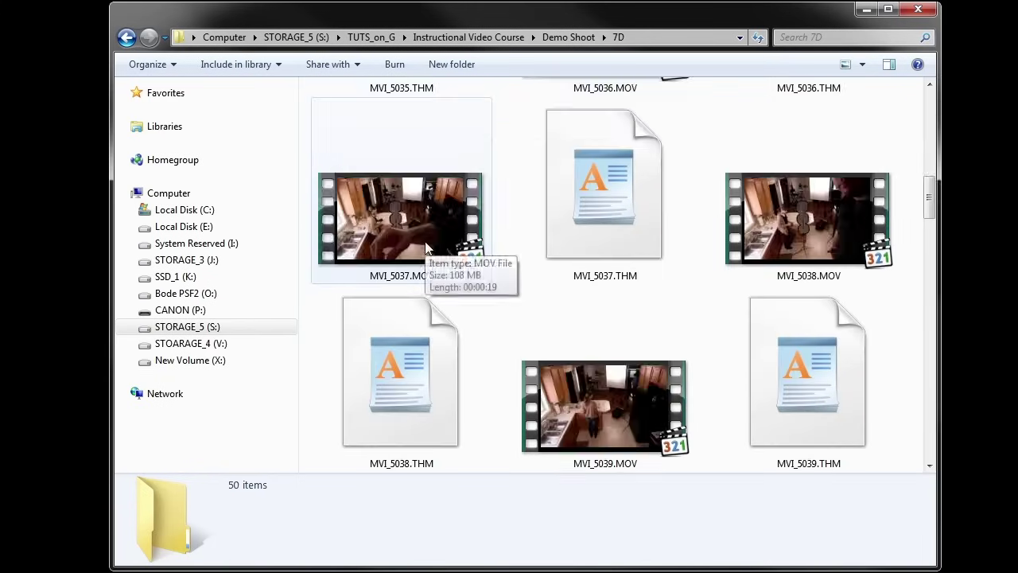
pyautogui.scroll(10, 424, 242)
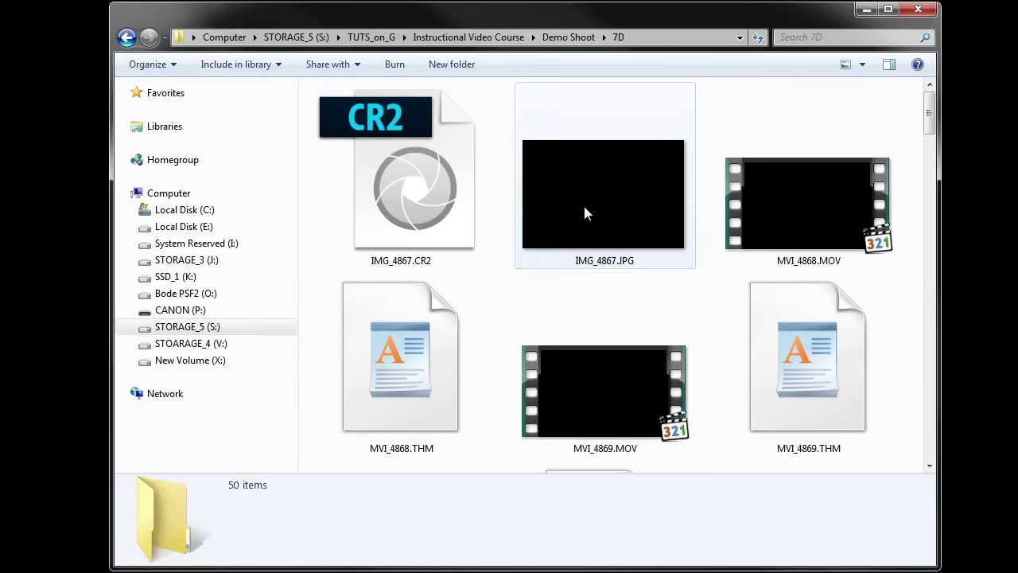
pyautogui.click(544, 228)
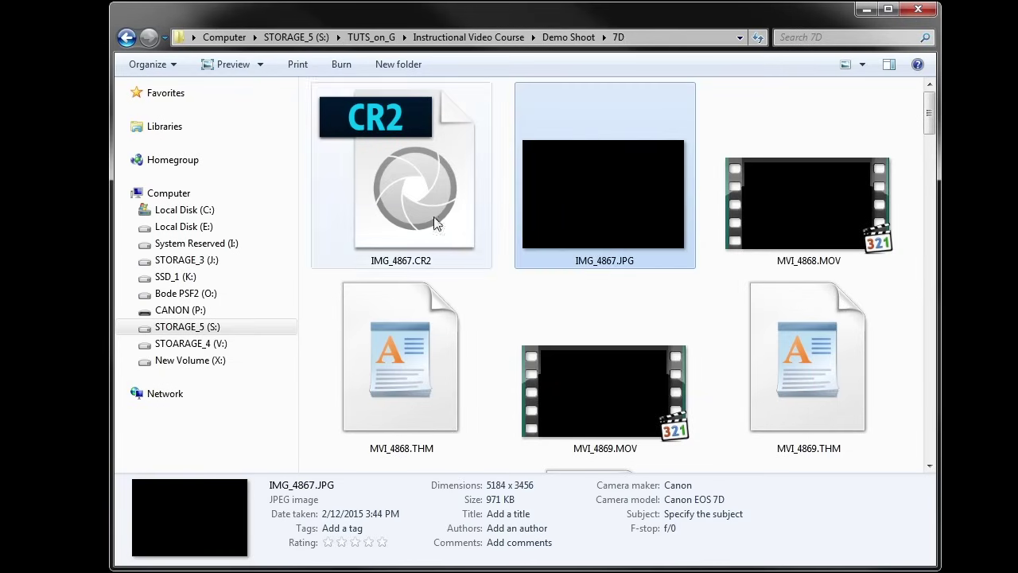
pyautogui.press('BackSpace')
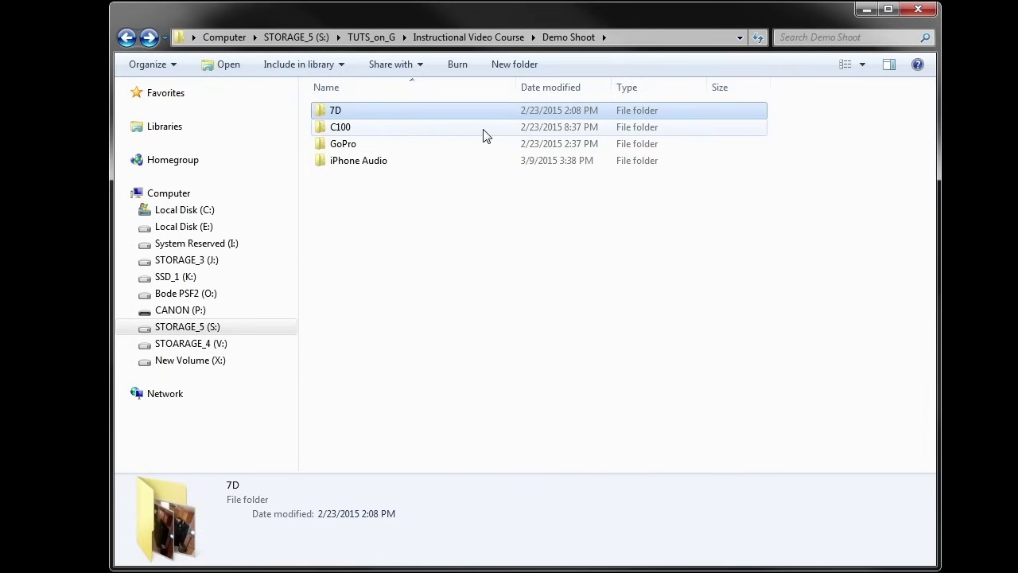
# Open C100 and select the Dave Cam folder
pyautogui.doubleClick(423, 130)
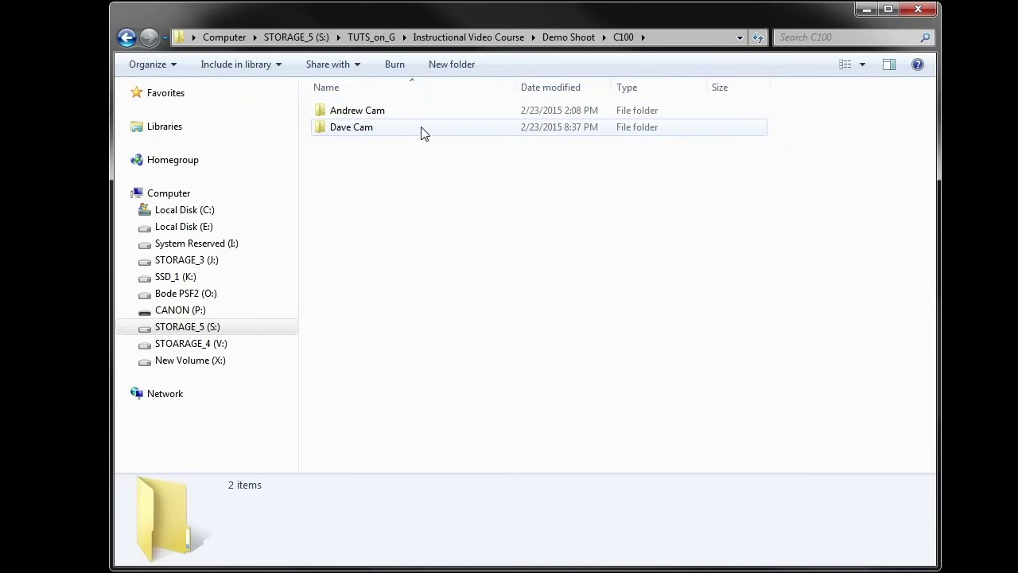
pyautogui.moveTo(393, 129)
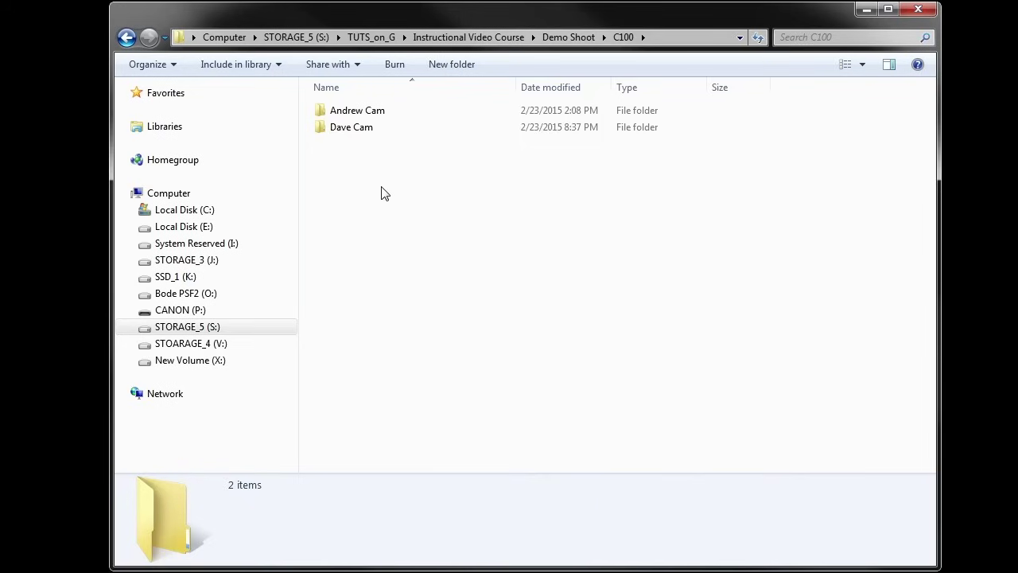
pyautogui.click(387, 127)
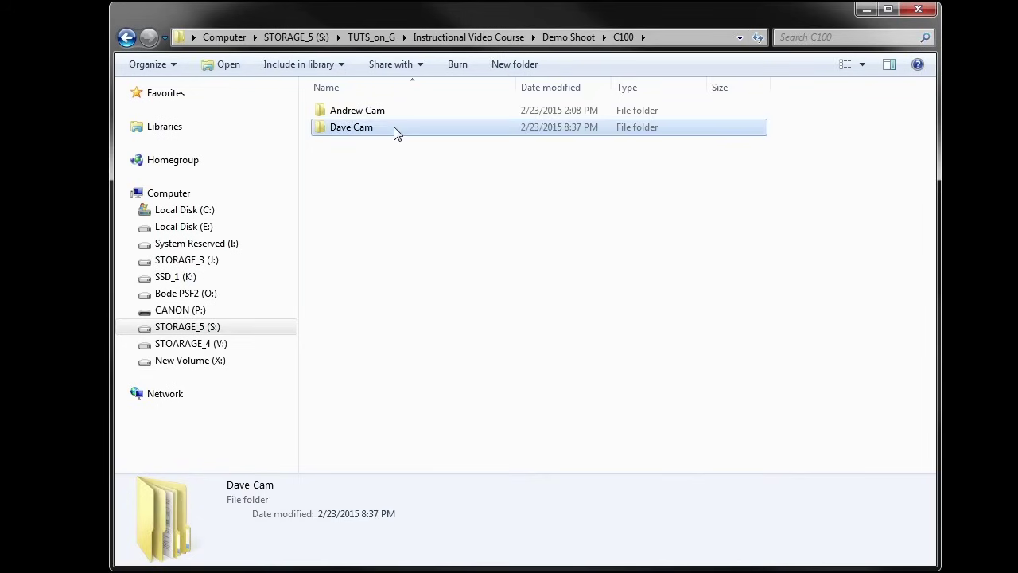
# Drill through Dave Cam > PRIVATE > AVCHD > BDMV > STREAM to view its 19 clip items
pyautogui.doubleClick(393, 128)
pyautogui.click(381, 119)
pyautogui.doubleClick(382, 118)
pyautogui.click(385, 117)
pyautogui.doubleClick(385, 116)
pyautogui.click(385, 115)
pyautogui.doubleClick(386, 115)
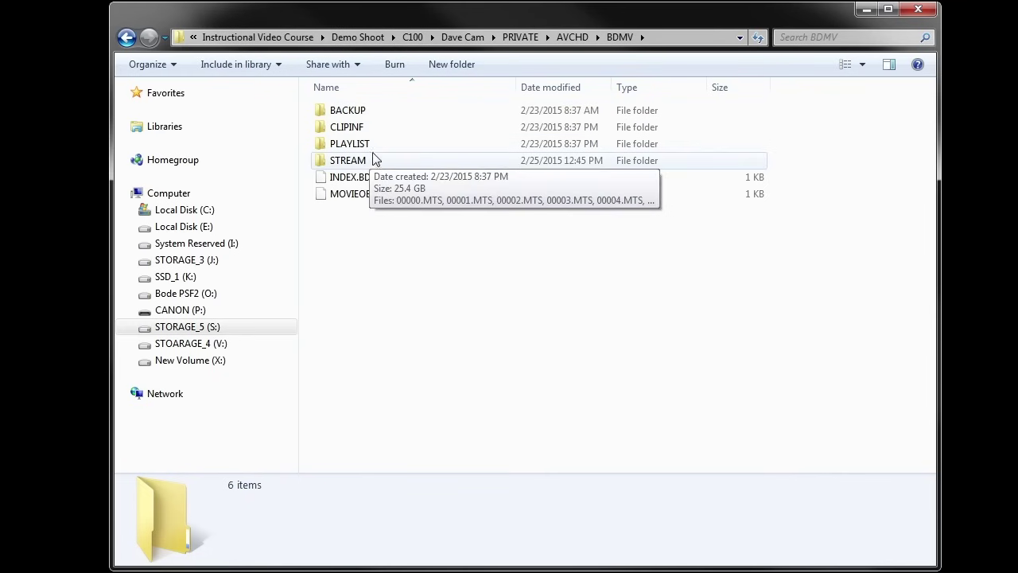
pyautogui.doubleClick(342, 164)
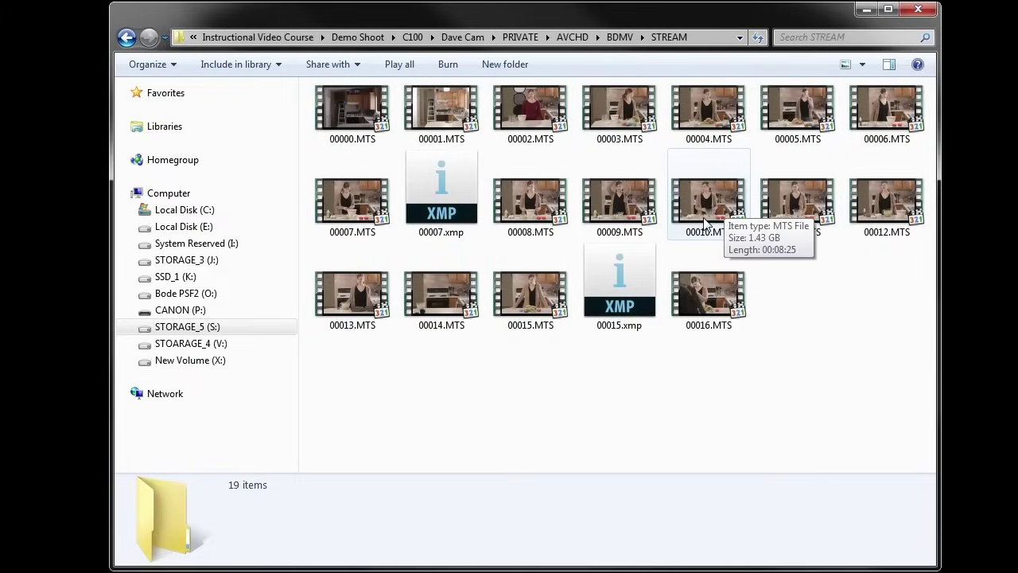
pyautogui.click(621, 37)
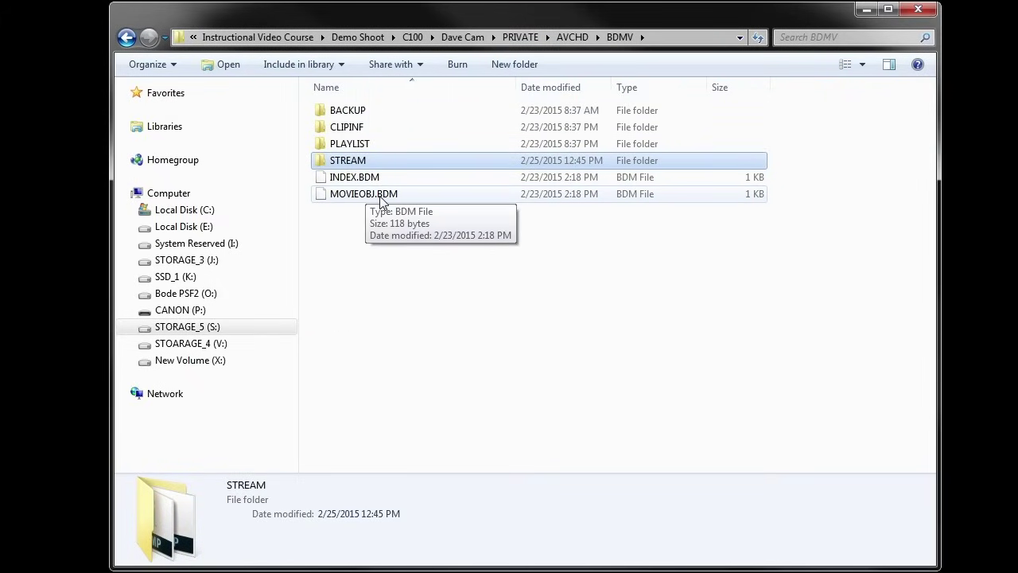
pyautogui.doubleClick(402, 165)
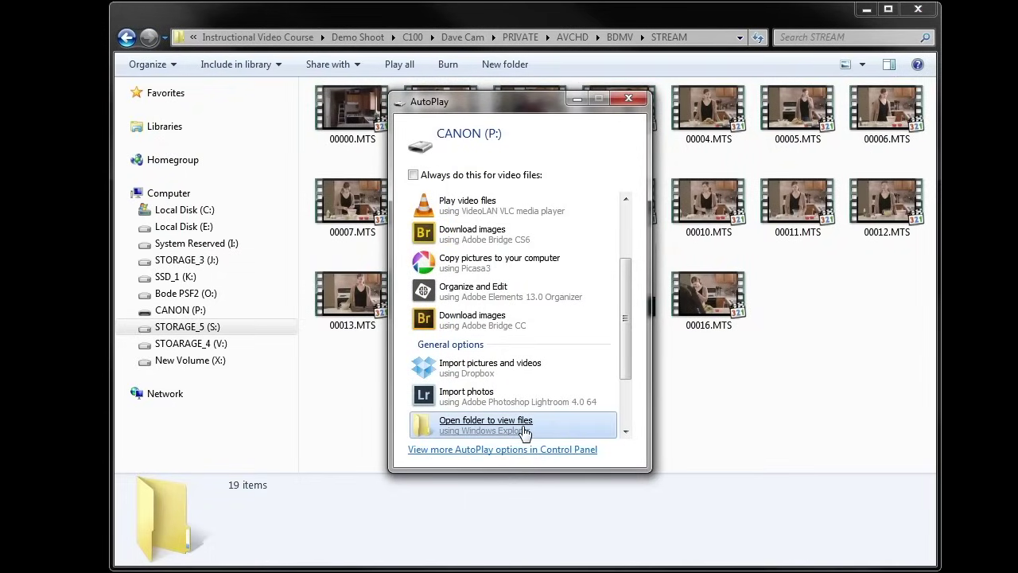
# Open the CANON (P:) card's STREAM folder and select its five MTS clips
pyautogui.click(471, 425)
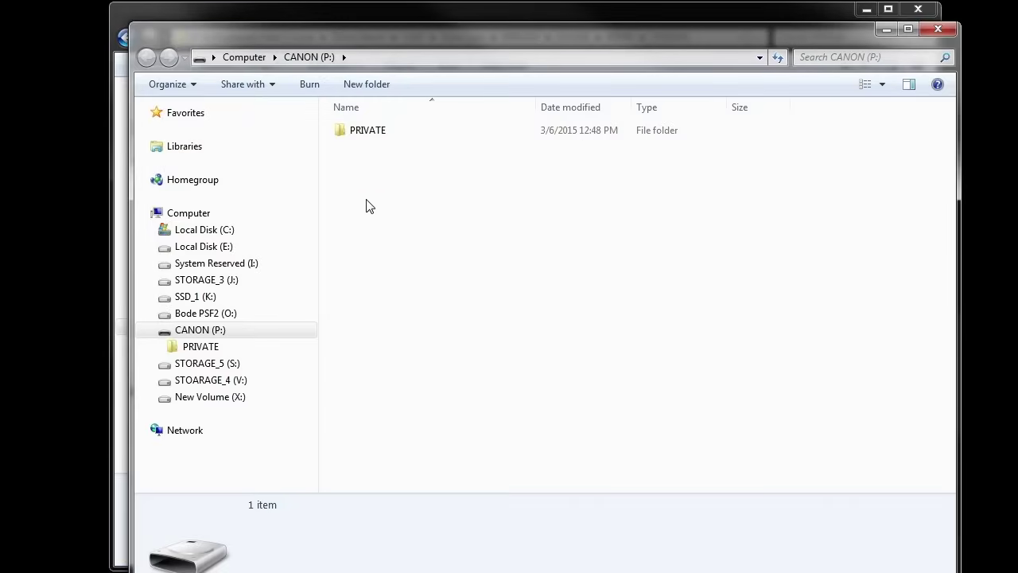
pyautogui.doubleClick(362, 131)
pyautogui.doubleClick(361, 132)
pyautogui.click(362, 135)
pyautogui.doubleClick(362, 135)
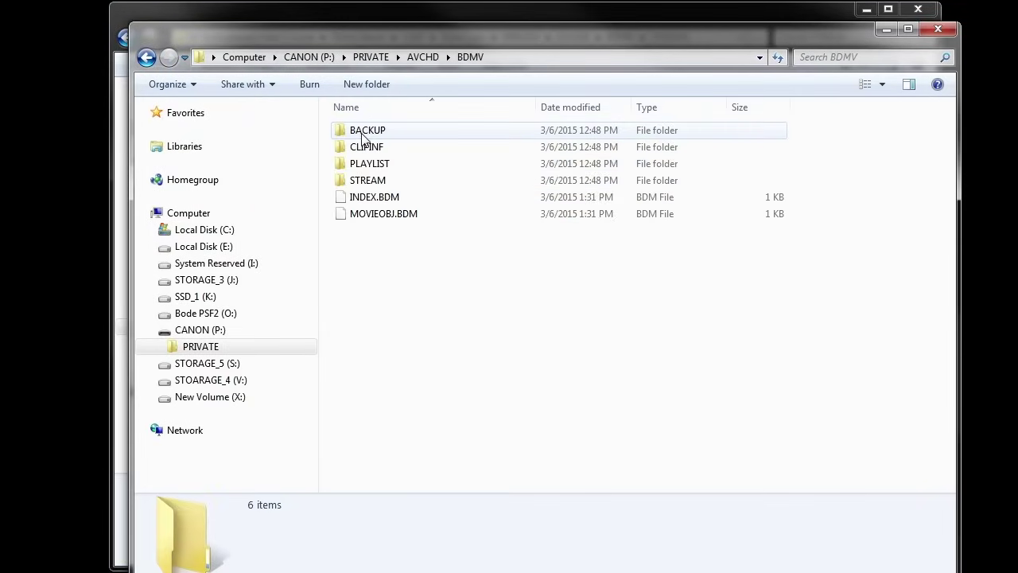
pyautogui.doubleClick(380, 181)
pyautogui.moveTo(446, 244); pyautogui.dragTo(338, 125)
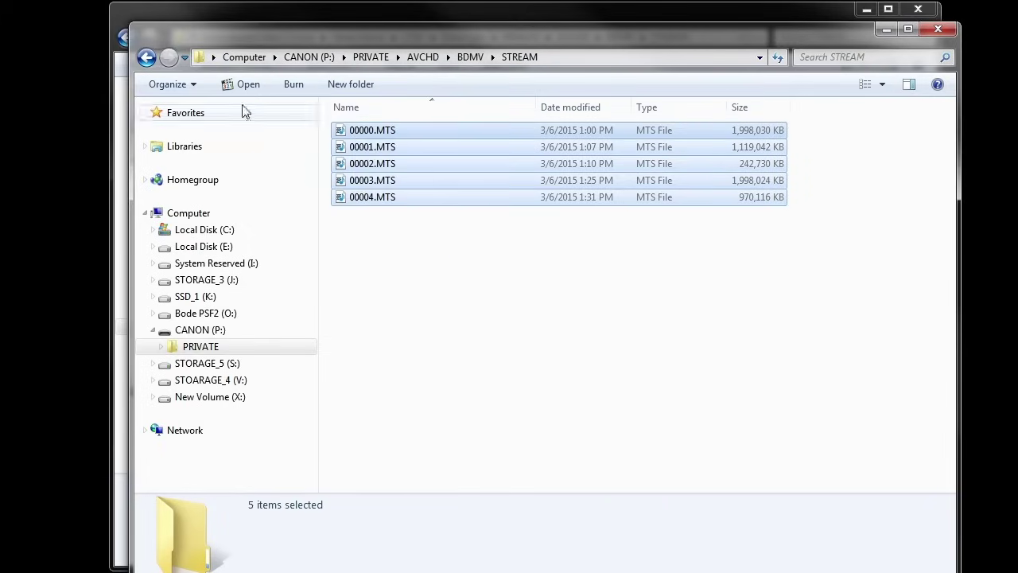
# Back the card window out to its top level, move it aside, and return the main window up the folder path
pyautogui.click(146, 59)
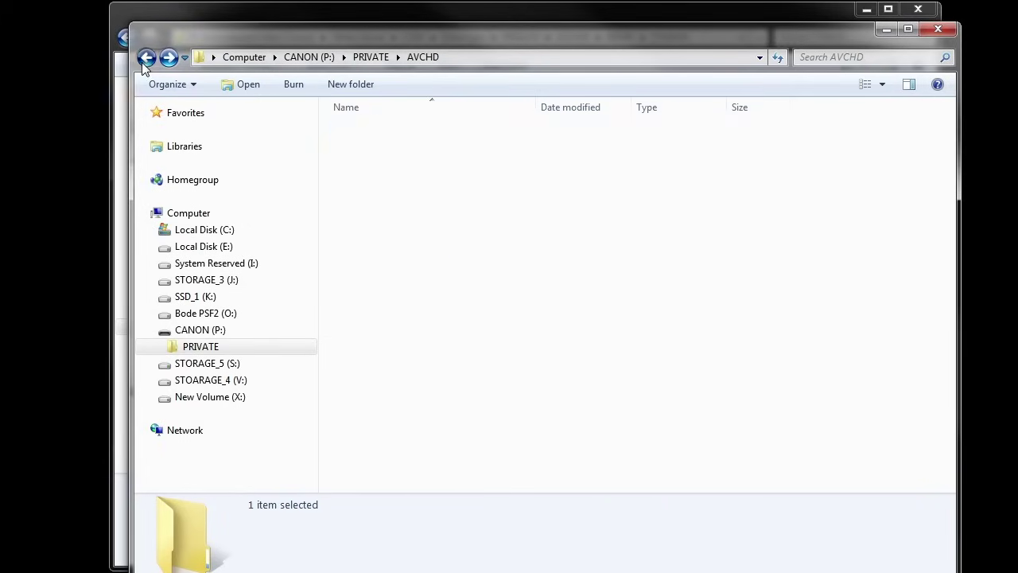
pyautogui.click(146, 59)
pyautogui.click(145, 59)
pyautogui.moveTo(279, 37); pyautogui.dragTo(753, 60)
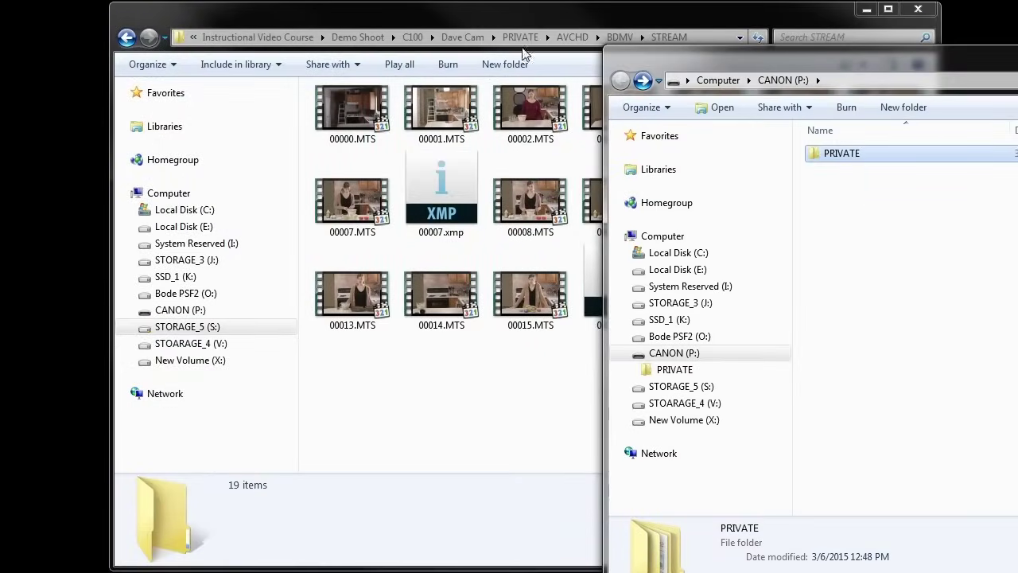
pyautogui.click(462, 37)
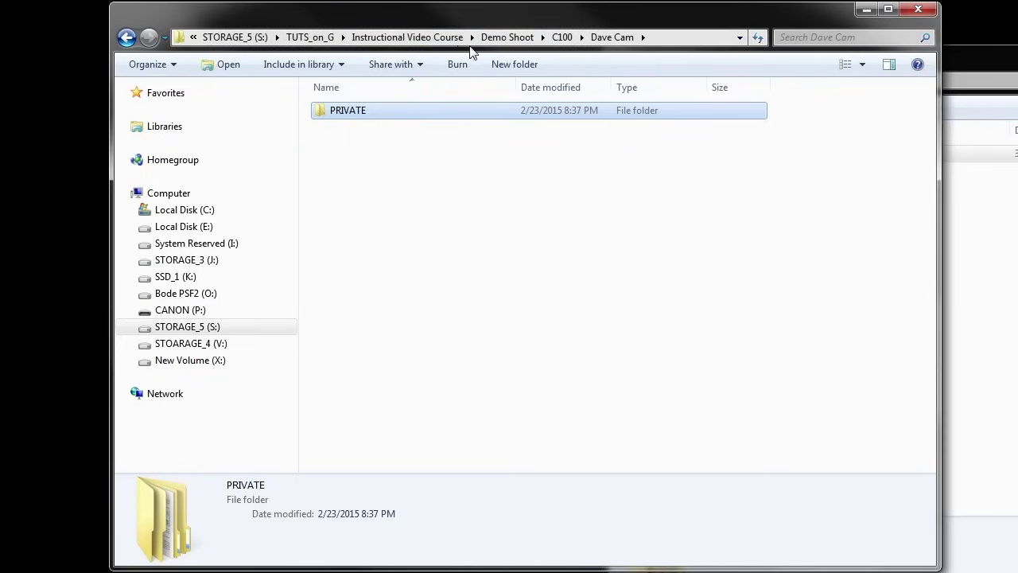
pyautogui.click(497, 39)
pyautogui.doubleClick(377, 127)
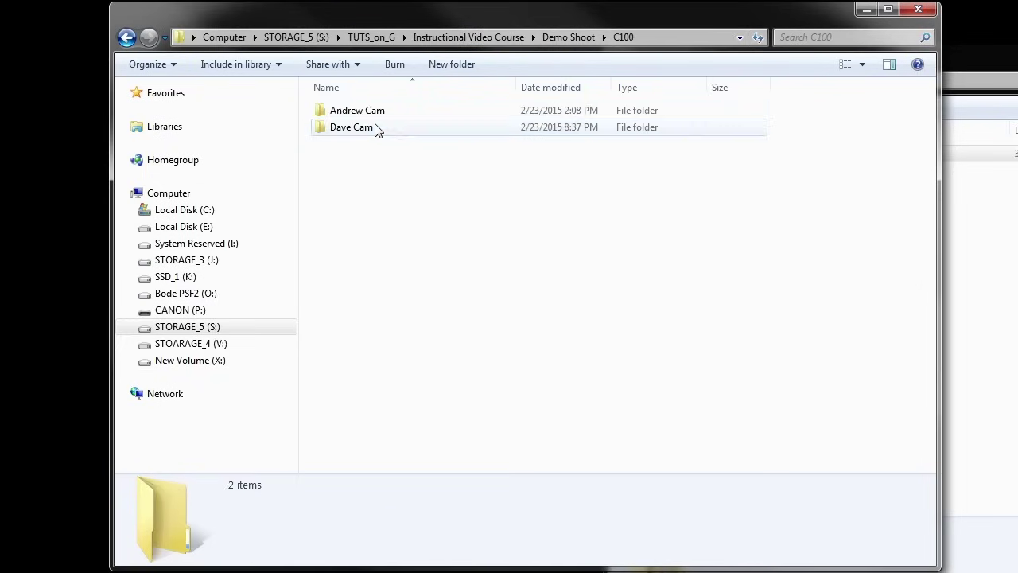
pyautogui.doubleClick(378, 109)
pyautogui.doubleClick(375, 117)
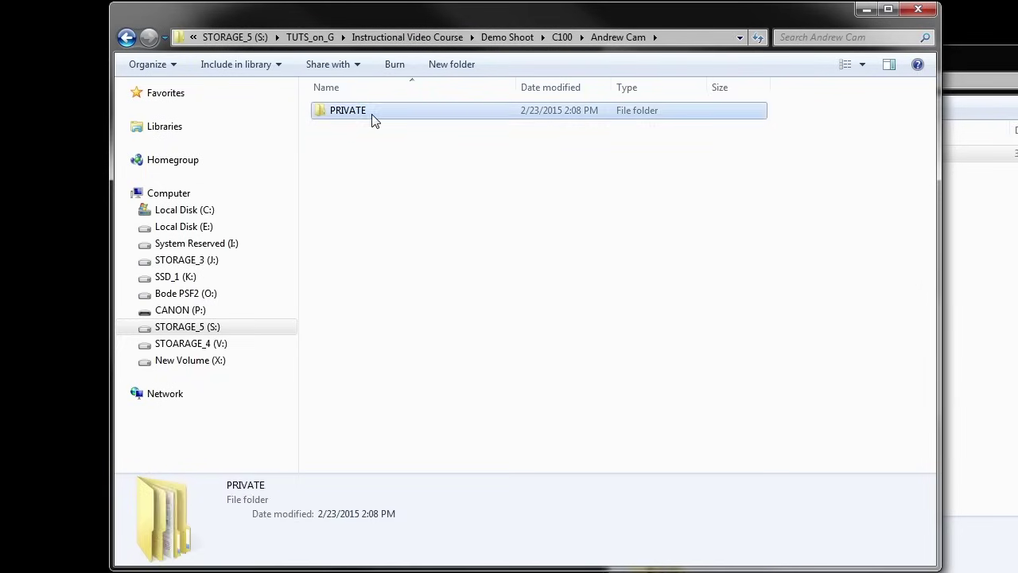
pyautogui.doubleClick(375, 117)
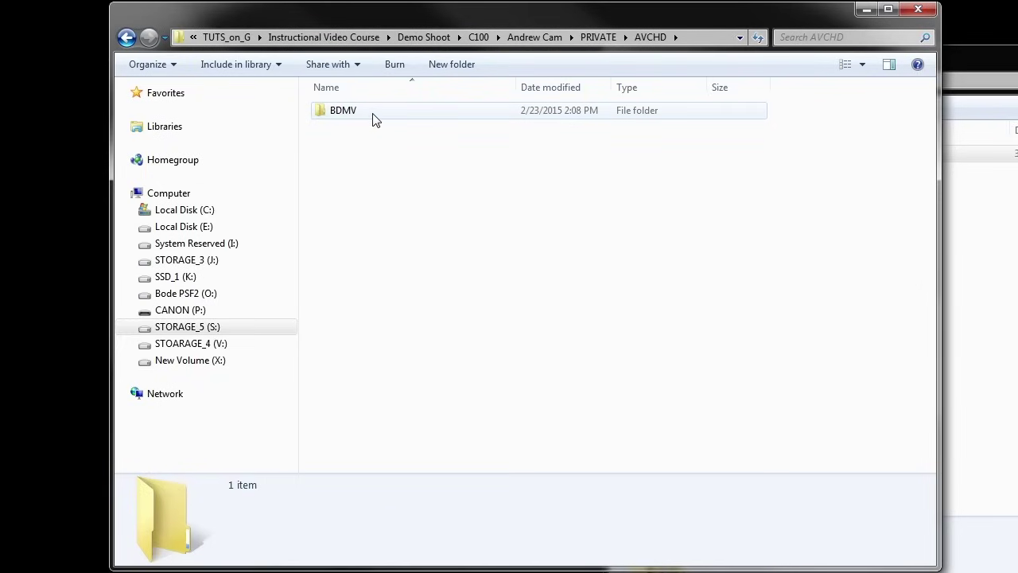
pyautogui.doubleClick(375, 118)
pyautogui.doubleClick(367, 160)
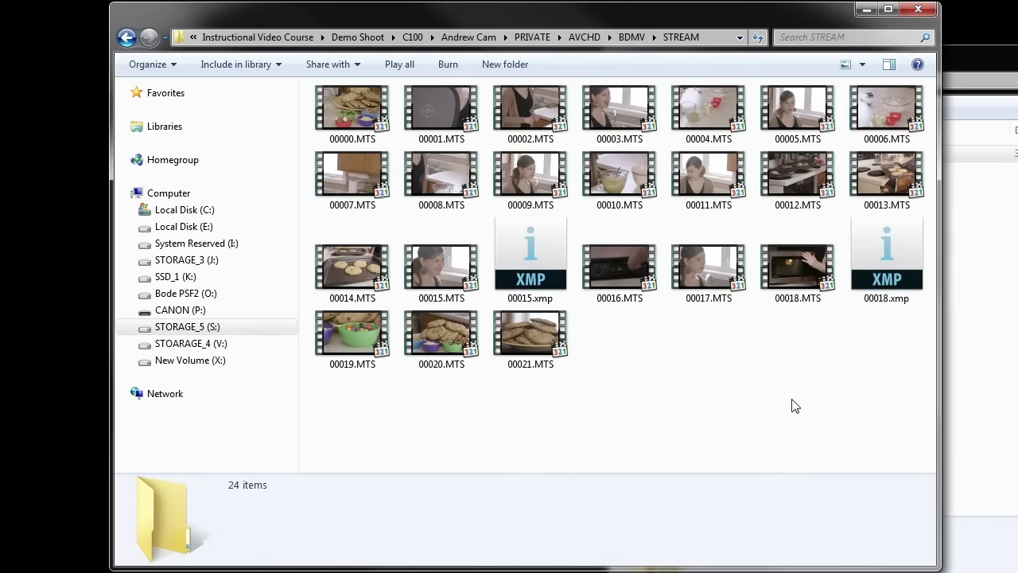
pyautogui.moveTo(921, 402); pyautogui.dragTo(779, 374)
pyautogui.click(413, 37)
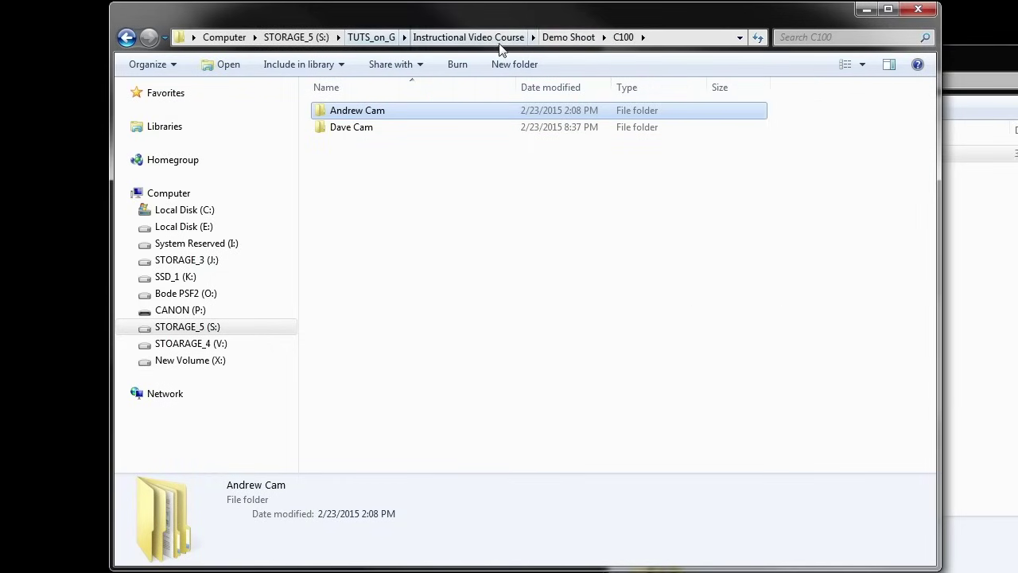
# Look into the GoPro and iPhone Audio folders under Demo Shoot
pyautogui.click(561, 37)
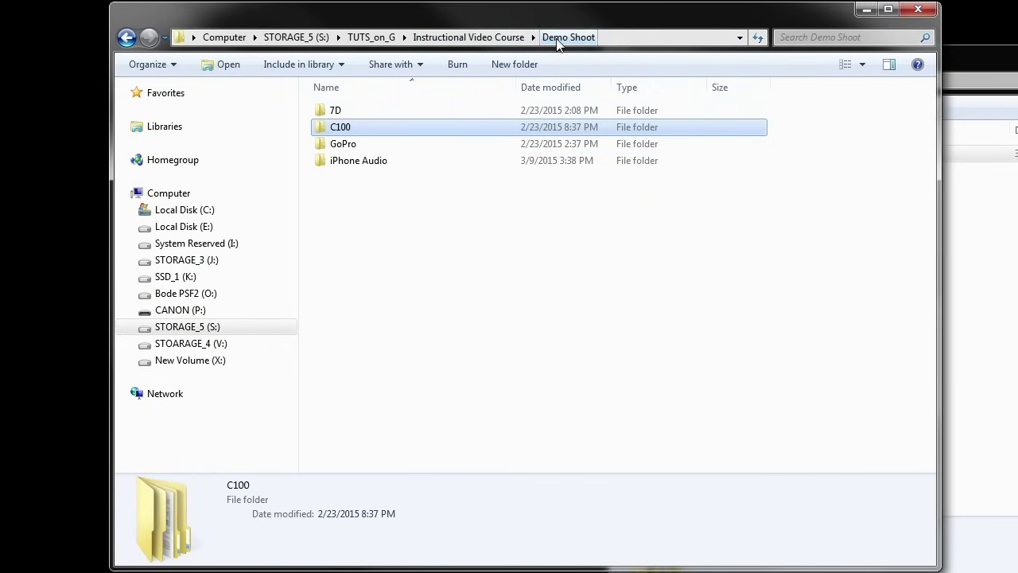
pyautogui.doubleClick(371, 145)
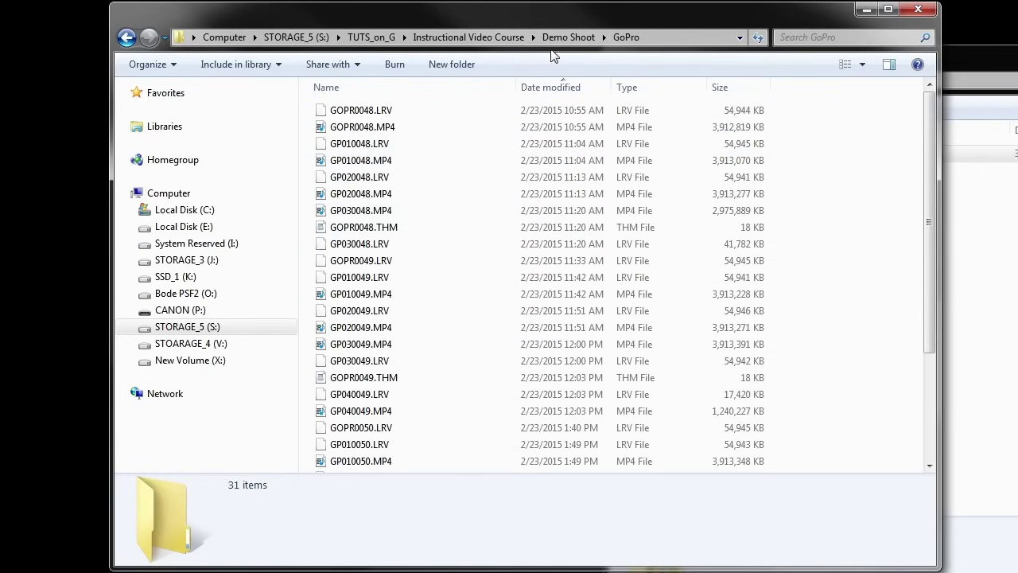
pyautogui.click(572, 40)
pyautogui.doubleClick(424, 159)
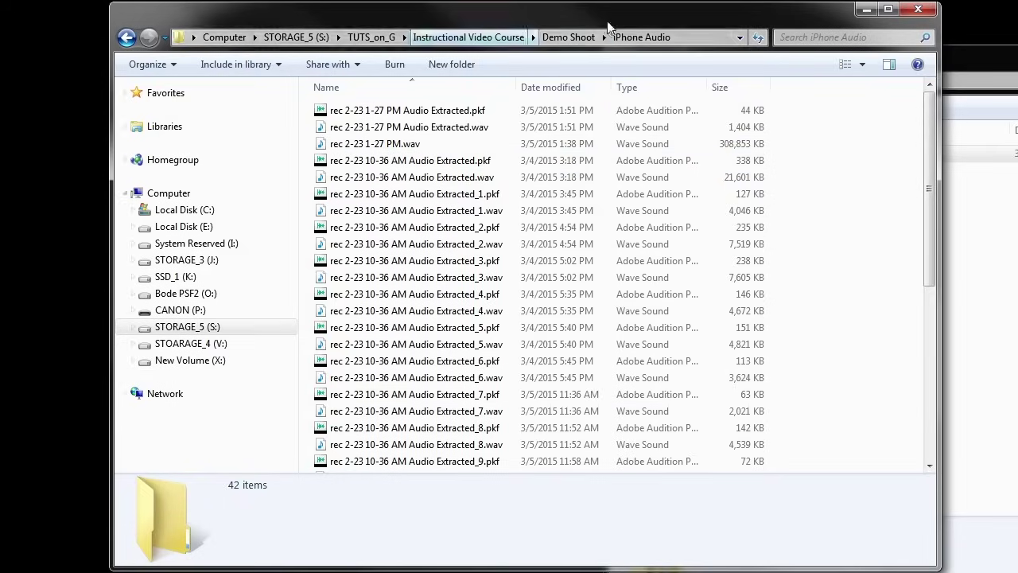
pyautogui.click(568, 37)
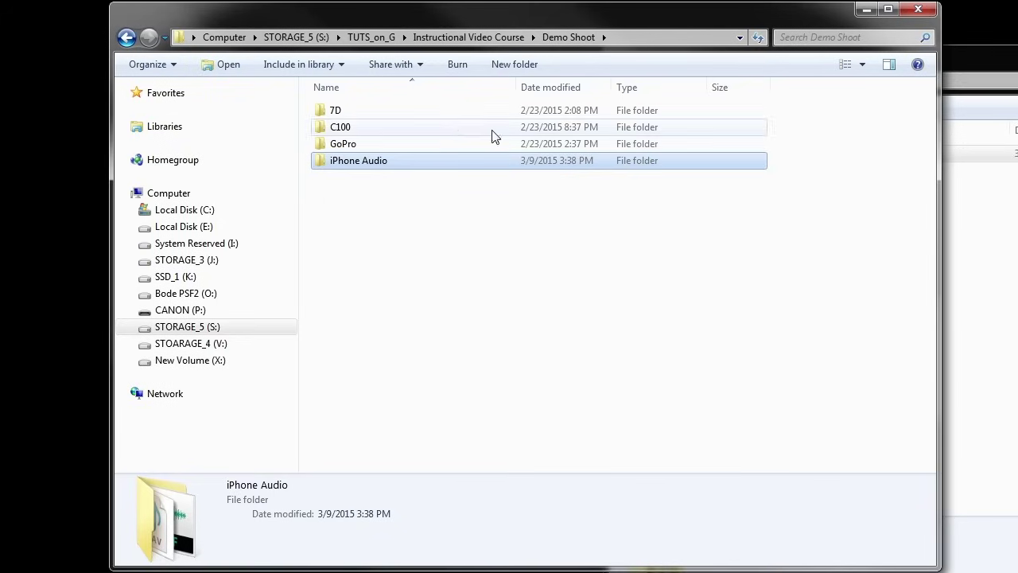
# Review Main Teaching and Introduction's STREAM folder of 21 items, then return to Instructional Video Course
pyautogui.click(469, 37)
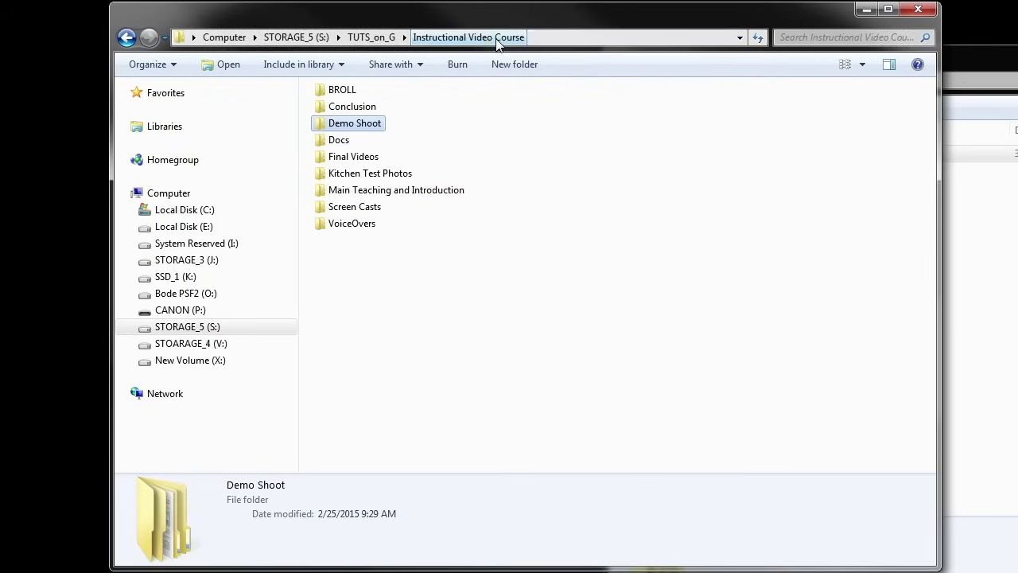
pyautogui.click(366, 109)
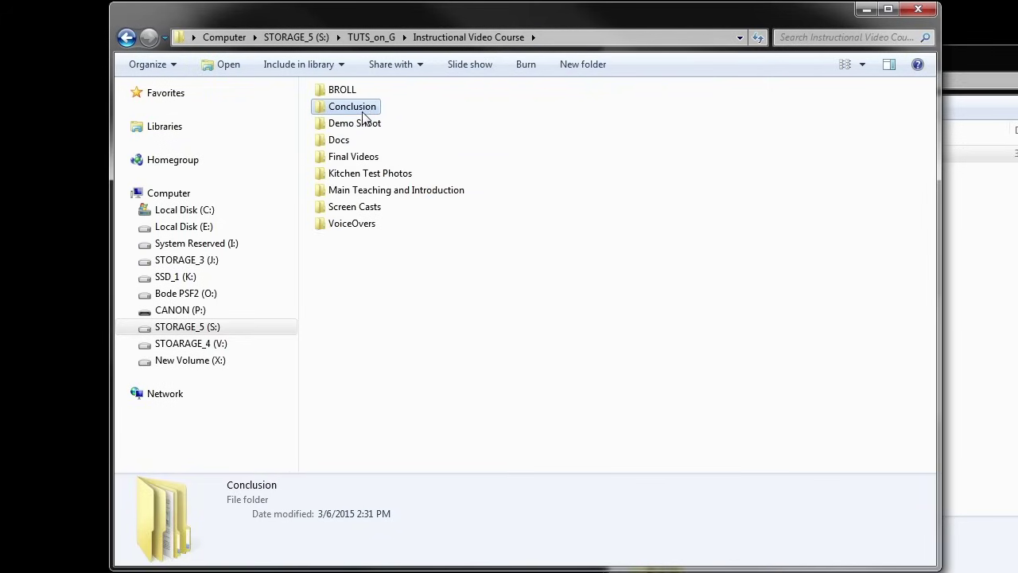
pyautogui.click(373, 195)
pyautogui.doubleClick(376, 195)
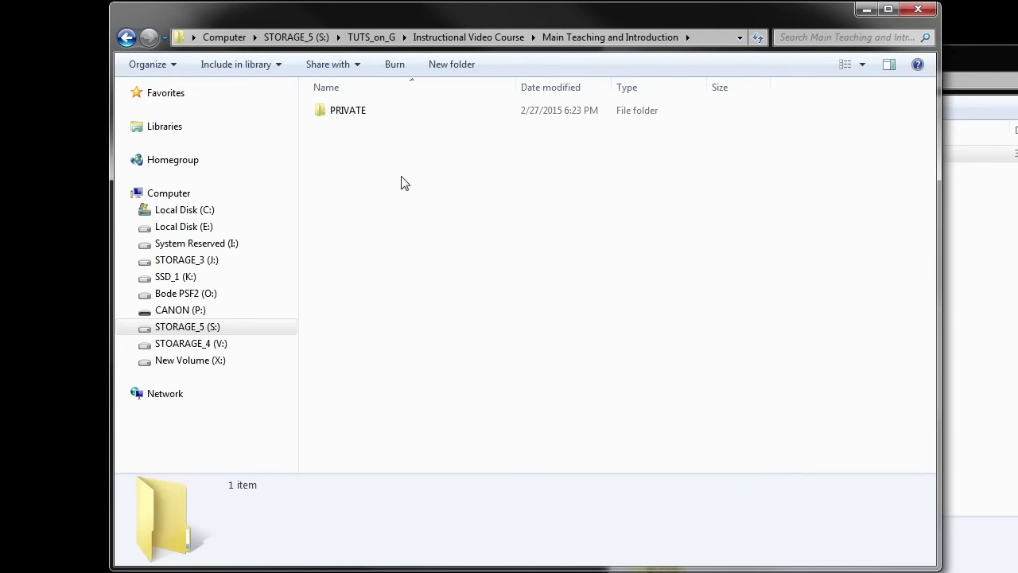
pyautogui.doubleClick(358, 117)
pyautogui.doubleClick(355, 117)
pyautogui.doubleClick(355, 118)
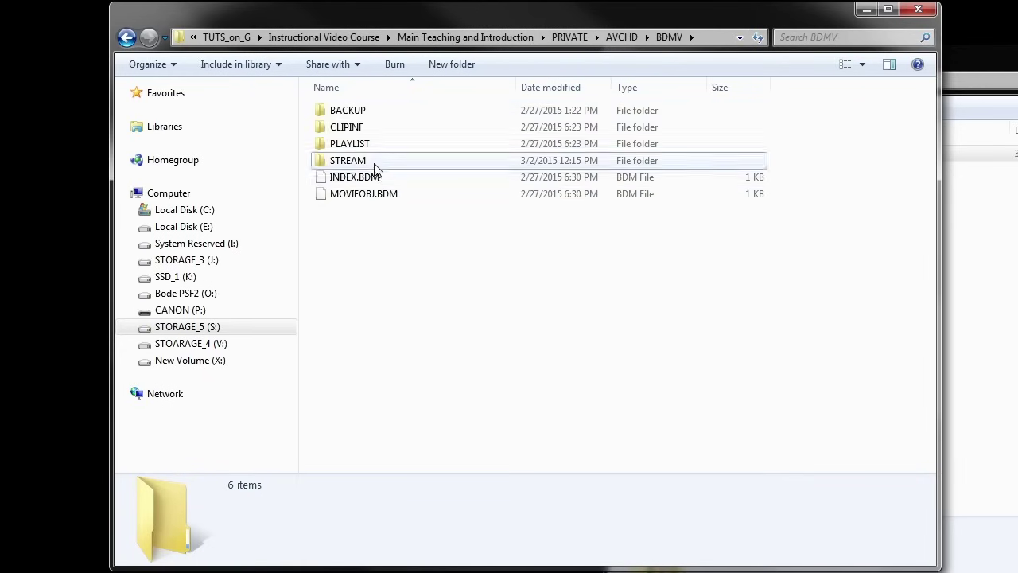
pyautogui.doubleClick(382, 162)
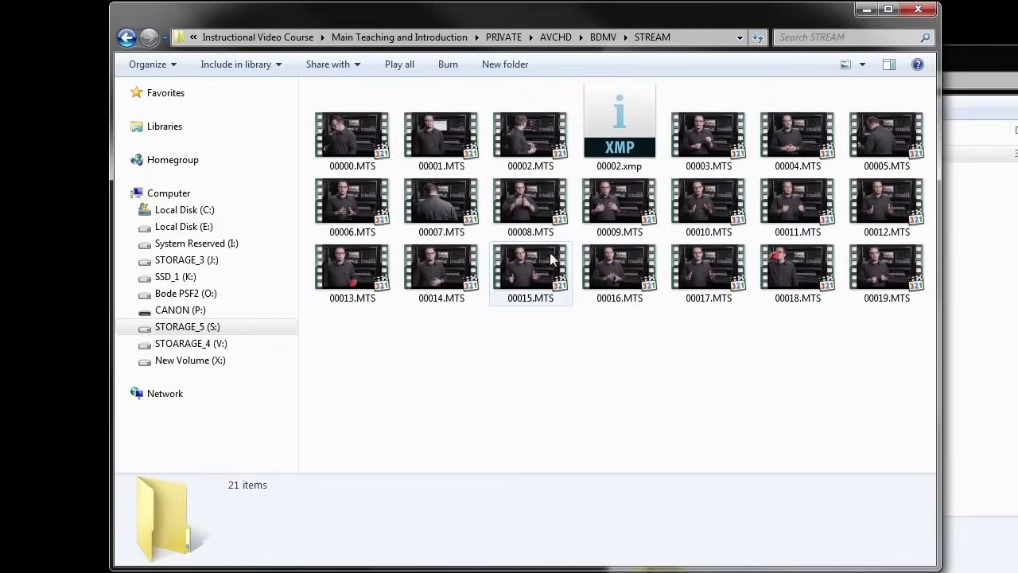
pyautogui.click(418, 37)
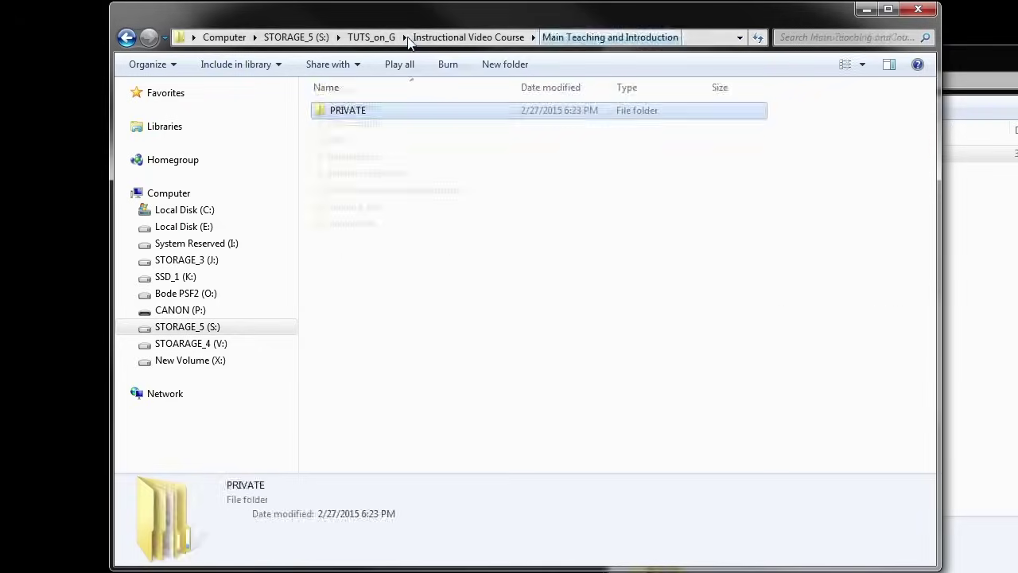
pyautogui.click(419, 37)
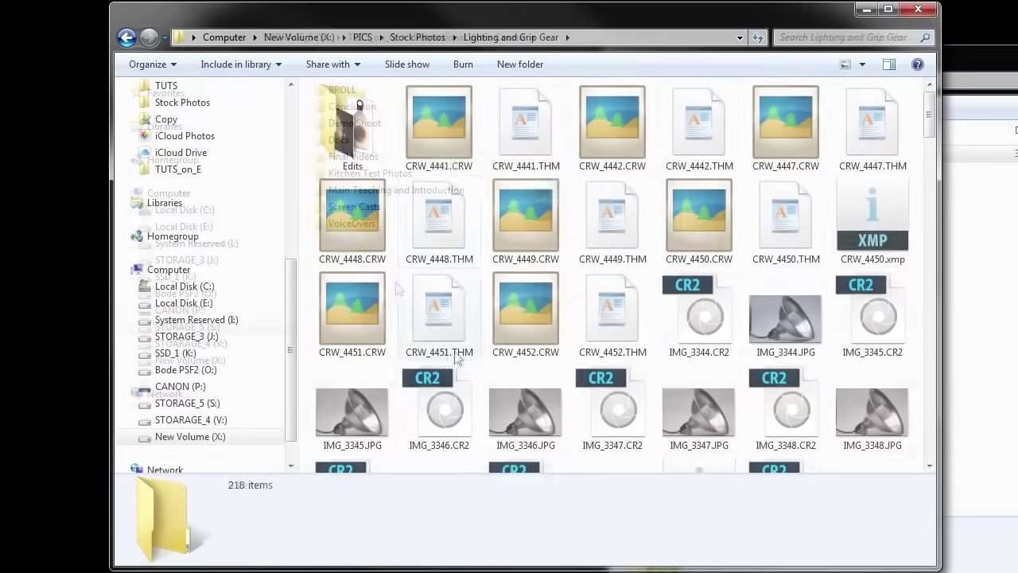
# Go to Stock Photos and open Lighting and Grip Gear > Edits
pyautogui.click(436, 40)
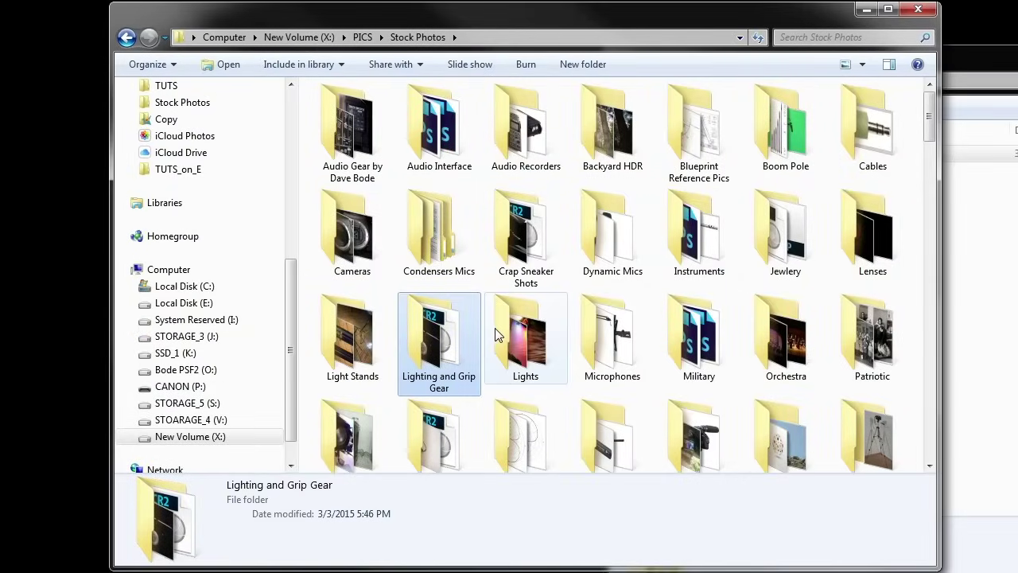
pyautogui.doubleClick(442, 356)
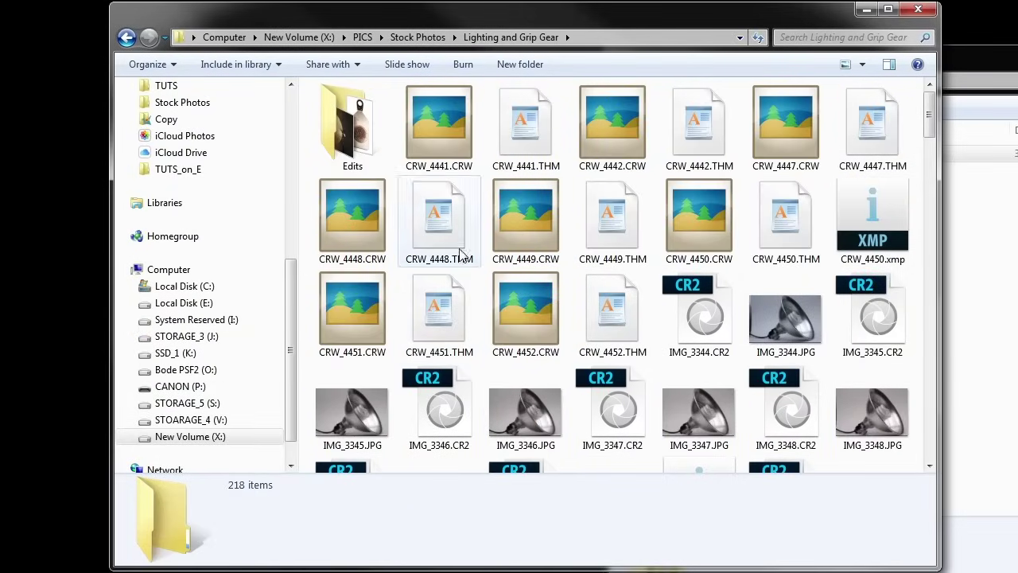
pyautogui.doubleClick(375, 121)
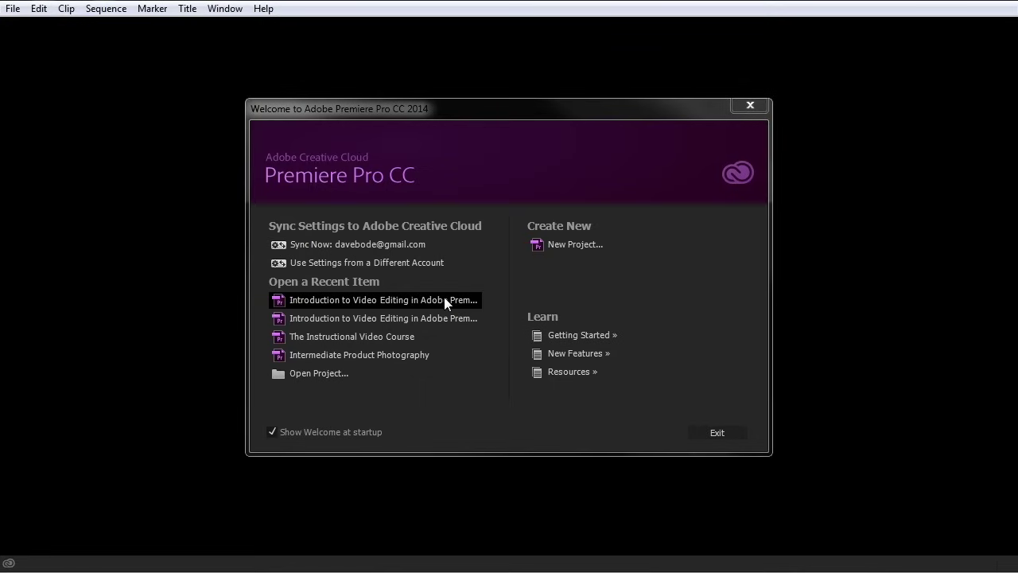
# Cancel the project browser and open the recent Introduction to Video Editing Quick Tour project
pyautogui.click(326, 374)
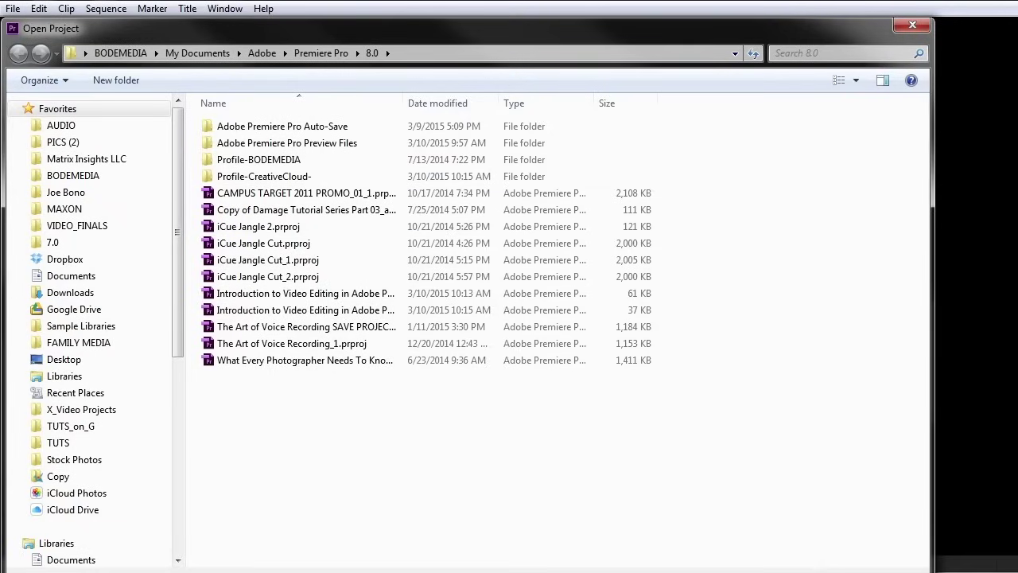
pyautogui.press('Escape')
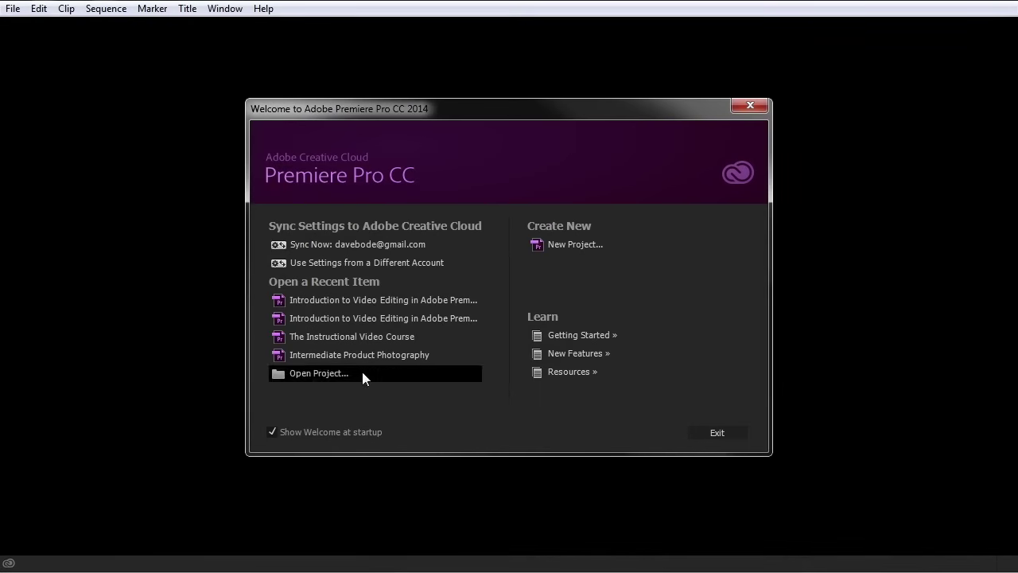
pyautogui.click(351, 309)
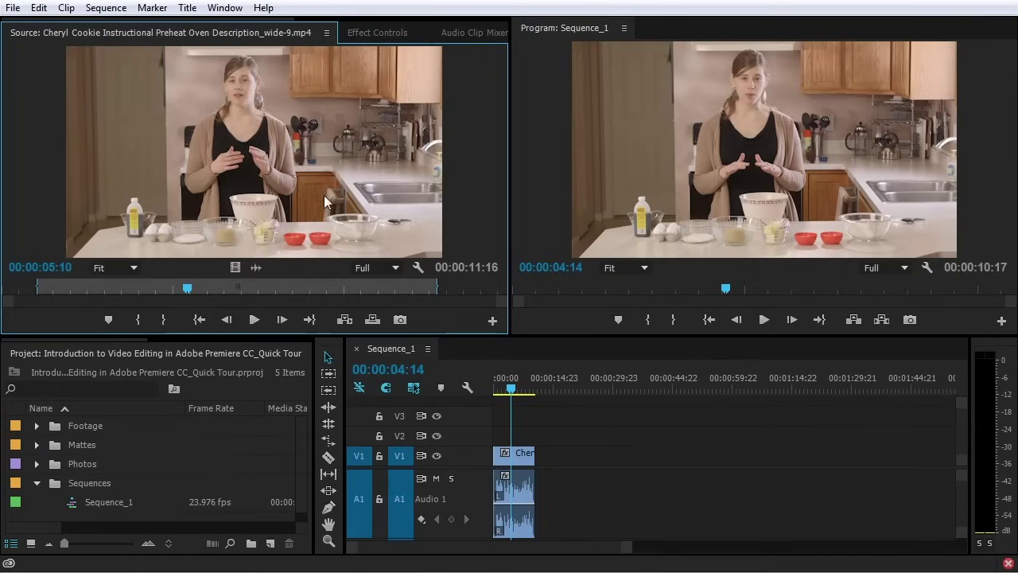
# Switch to the Editing workspace
pyautogui.click(214, 10)
pyautogui.moveTo(232, 30)
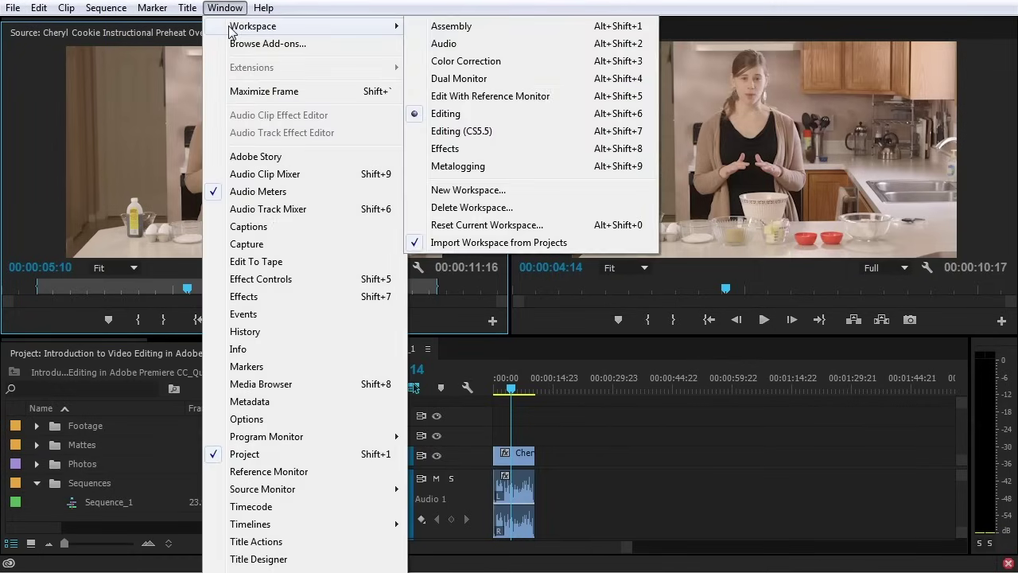
pyautogui.click(460, 116)
# Reset the current workspace to its original layout, confirming with Yes
pyautogui.click(224, 8)
pyautogui.moveTo(243, 32)
pyautogui.click(465, 229)
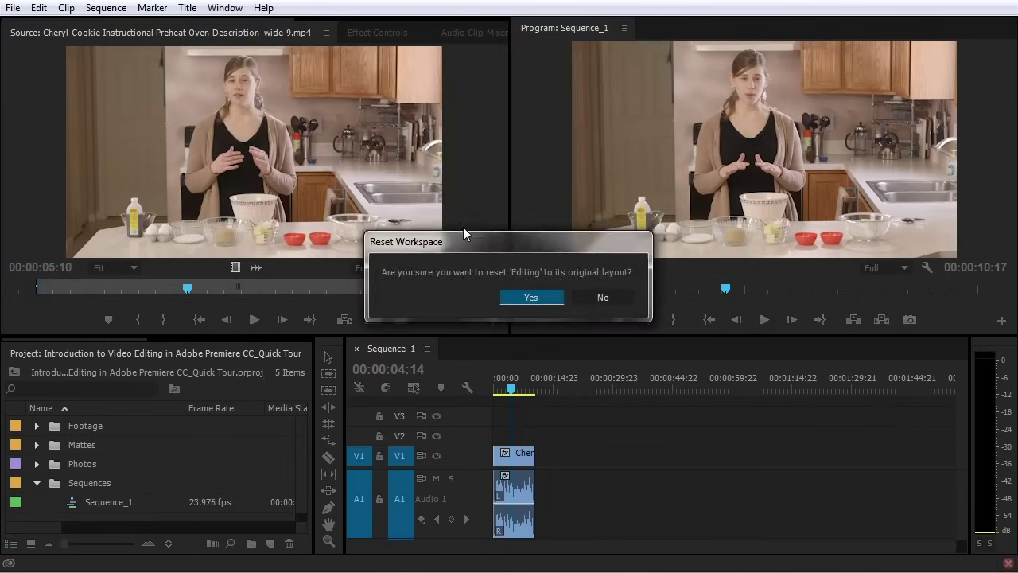
pyautogui.click(554, 300)
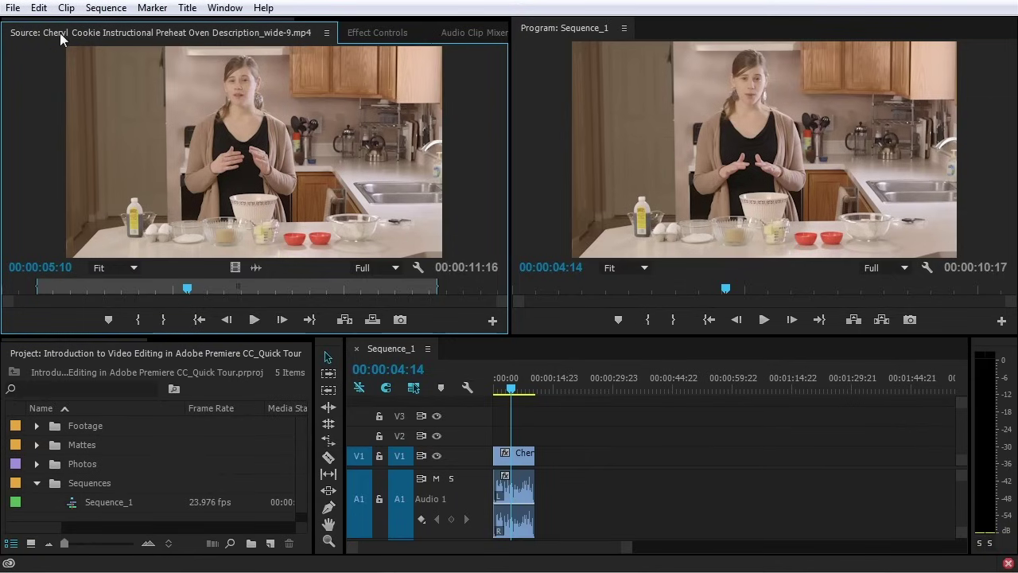
# Browse the menu bar, ending on the Edit > Preferences category list
pyautogui.click(13, 9)
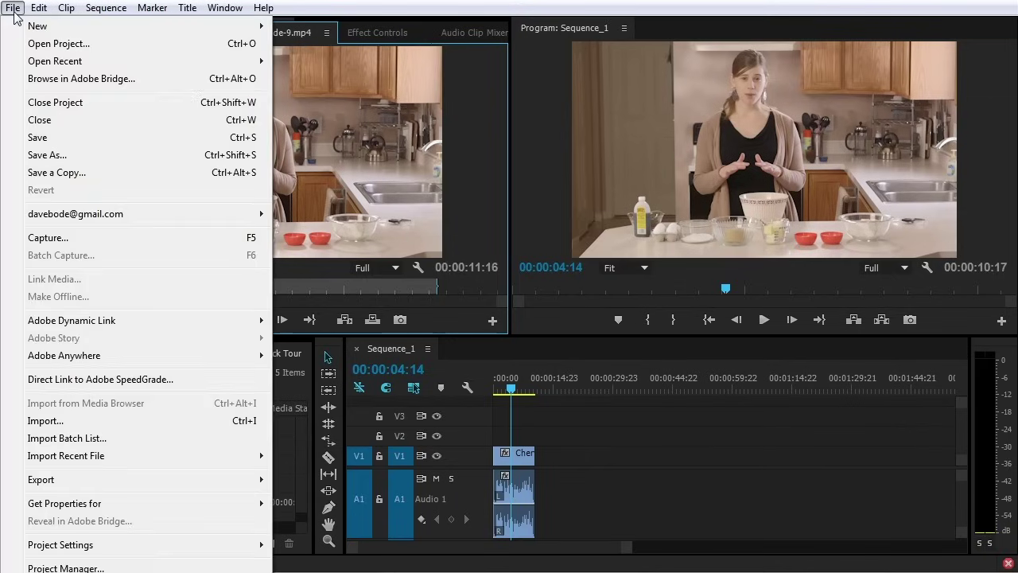
pyautogui.moveTo(63, 9)
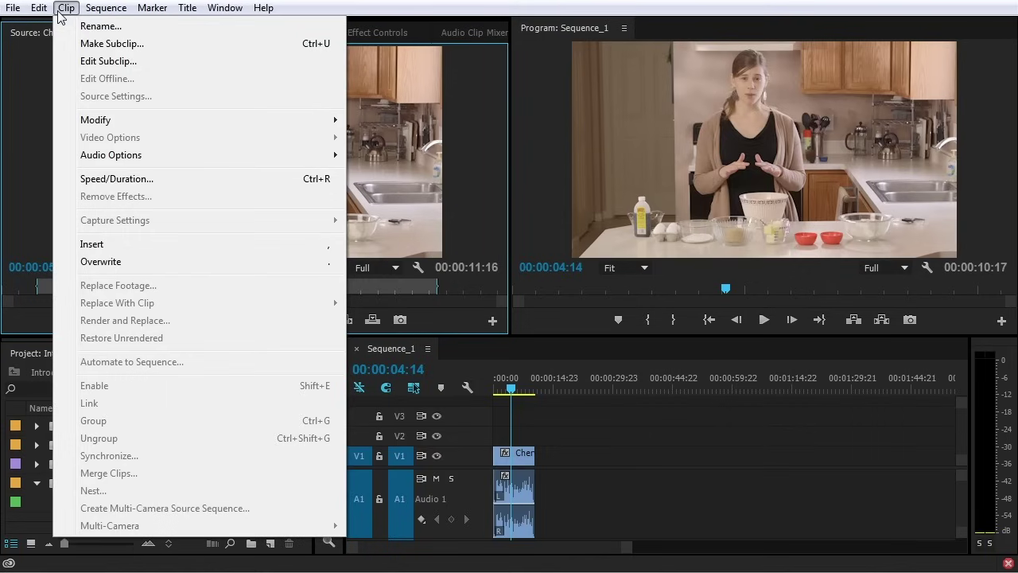
pyautogui.moveTo(191, 11)
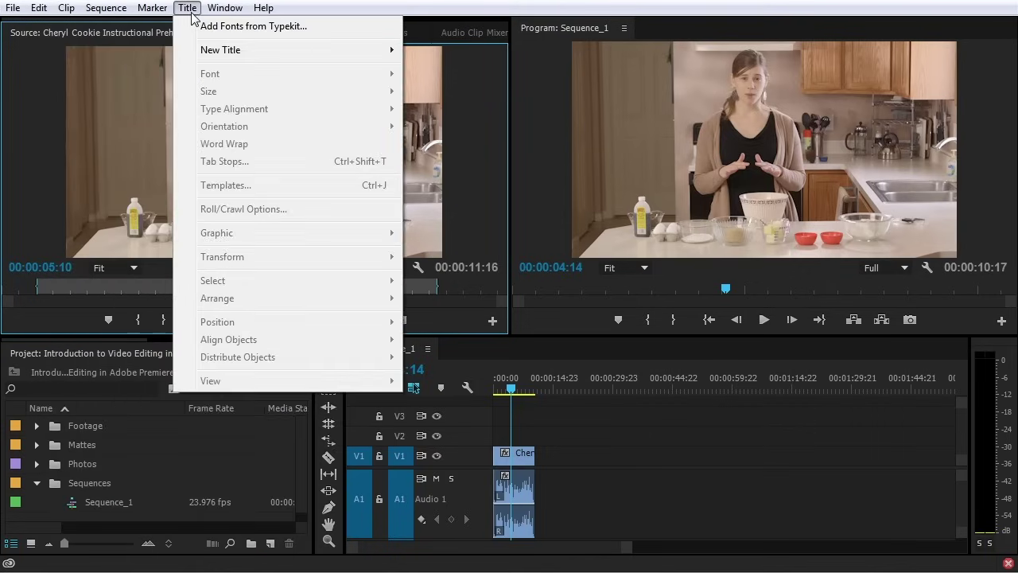
pyautogui.moveTo(266, 11)
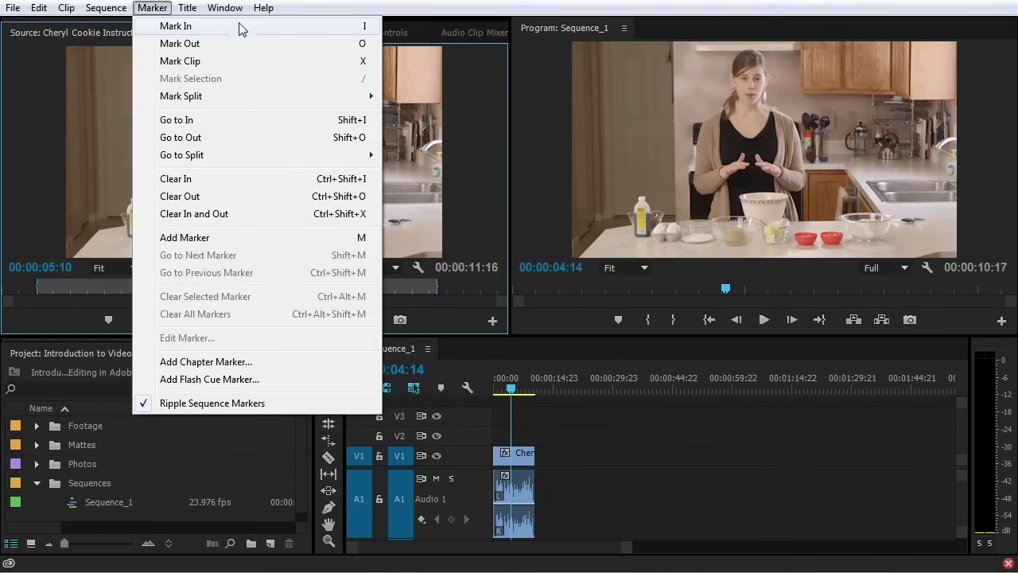
pyautogui.moveTo(226, 11)
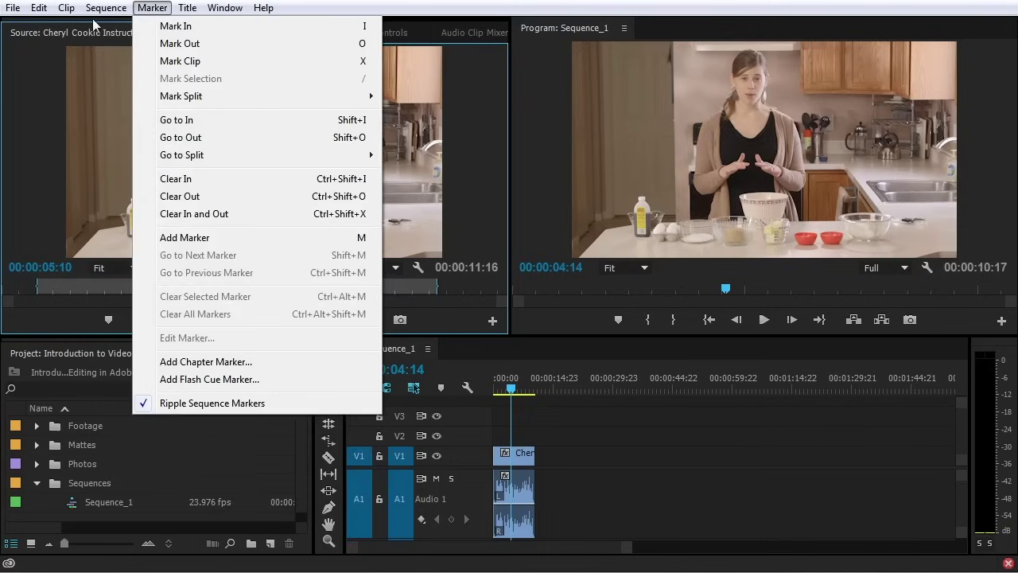
pyautogui.moveTo(35, 17)
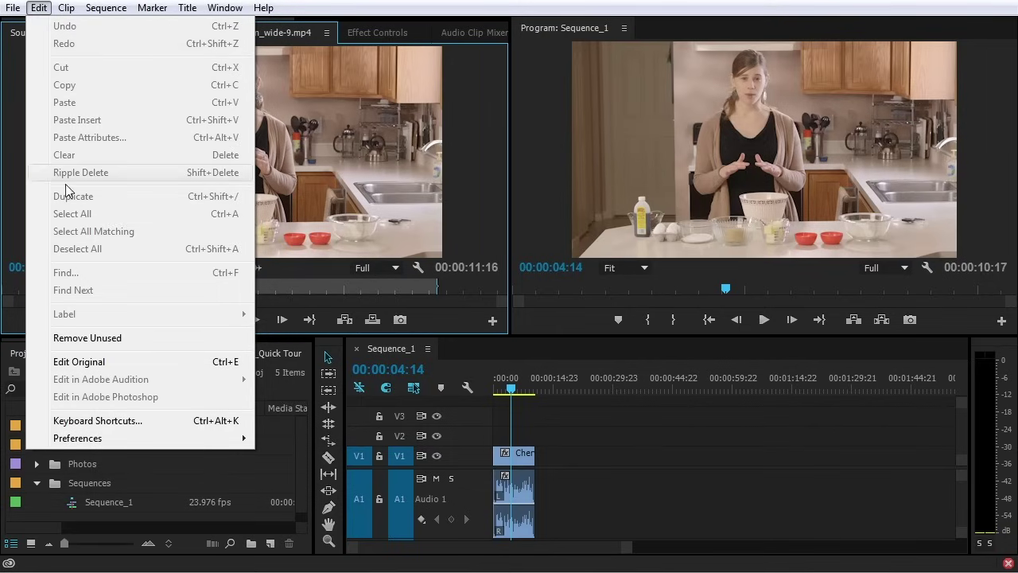
pyautogui.moveTo(120, 438)
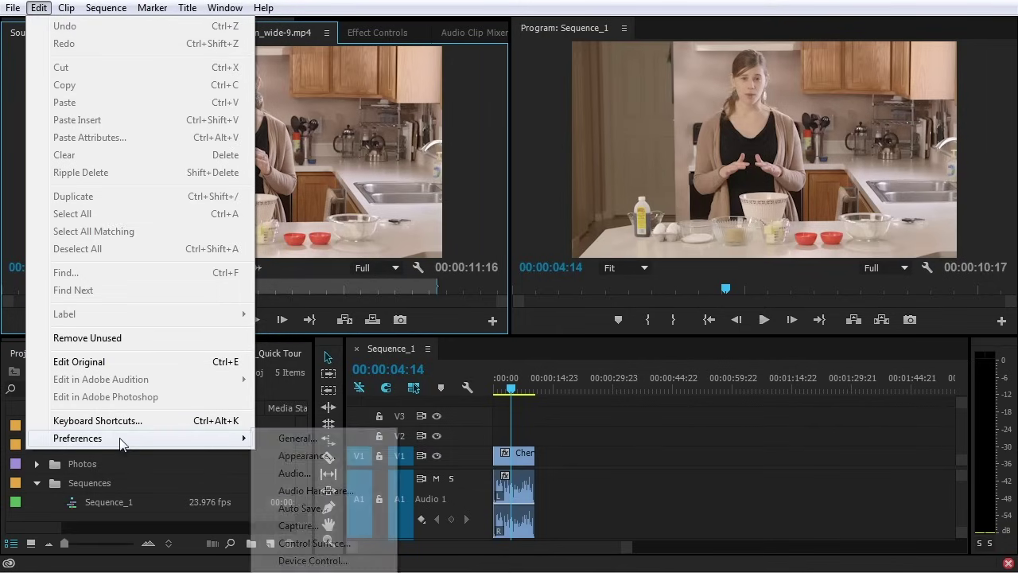
# Browse the General, Appearance, Audio and Audio Hardware preferences, then confirm Auto Save at 5 minutes, 10 versions
pyautogui.click(336, 508)
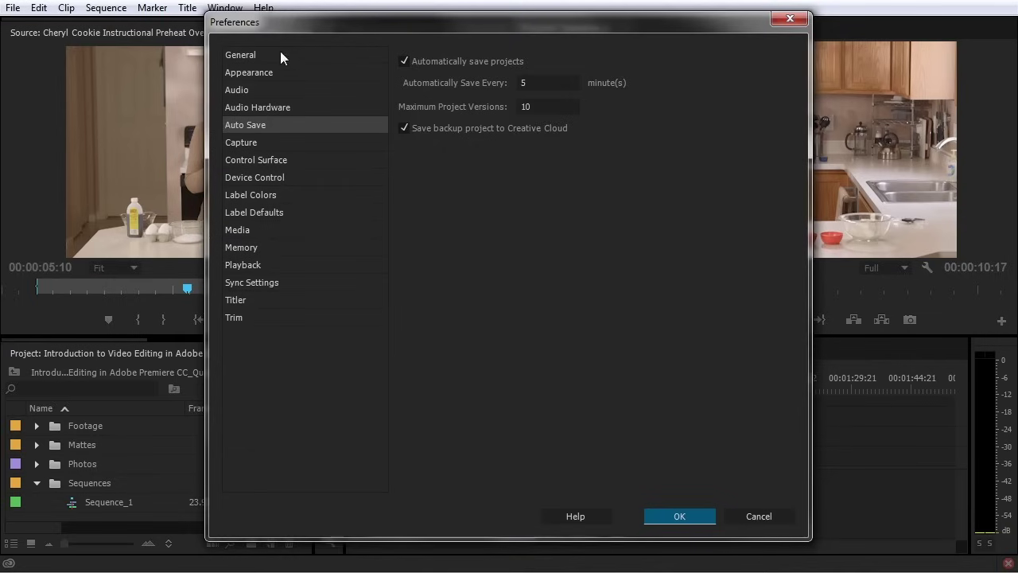
pyautogui.moveTo(290, 24)
pyautogui.mouseDown()
pyautogui.moveTo(297, 37)
pyautogui.moveTo(297, 27)
pyautogui.mouseUp()
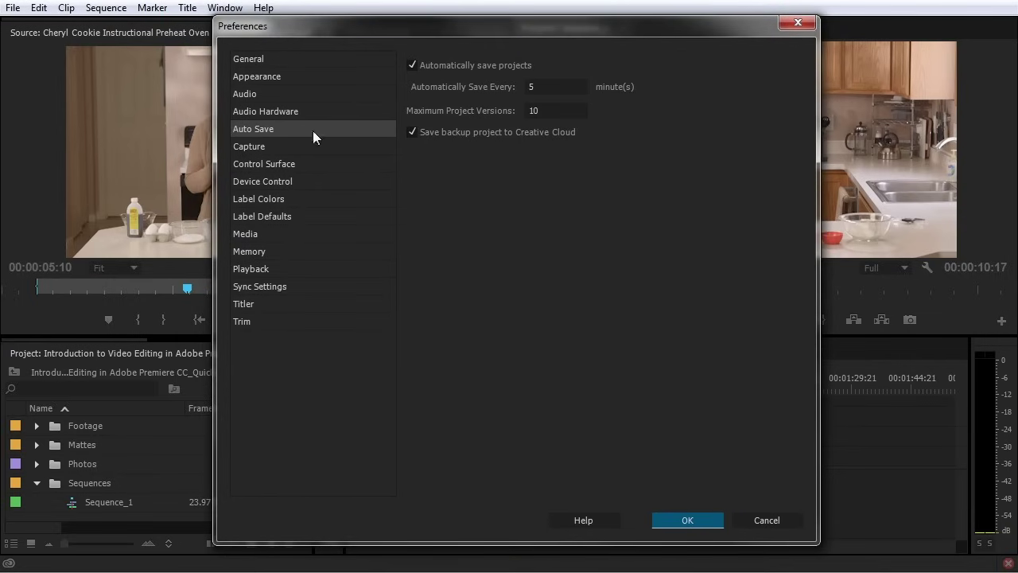
pyautogui.click(312, 60)
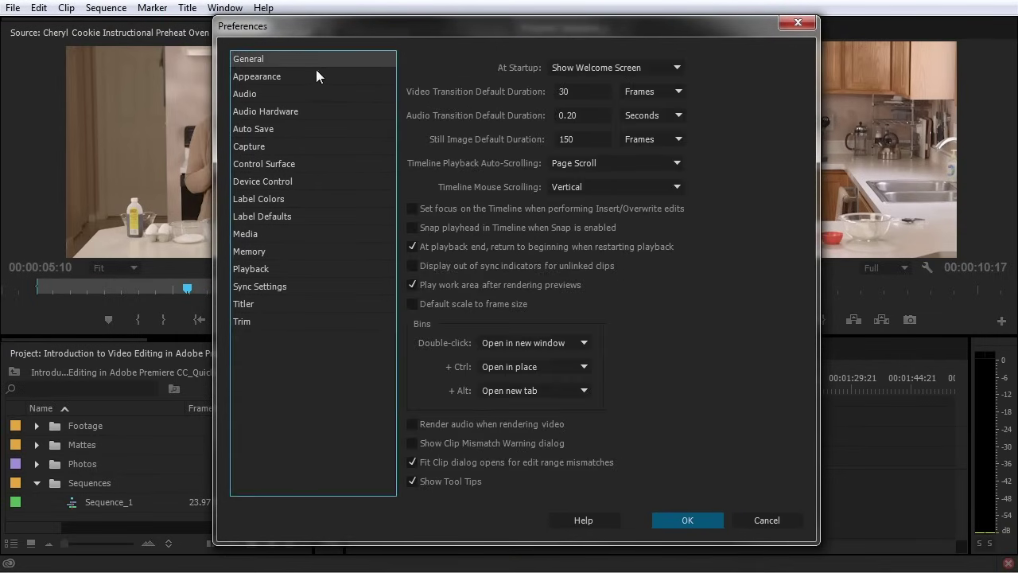
pyautogui.click(321, 75)
pyautogui.click(316, 94)
pyautogui.click(317, 112)
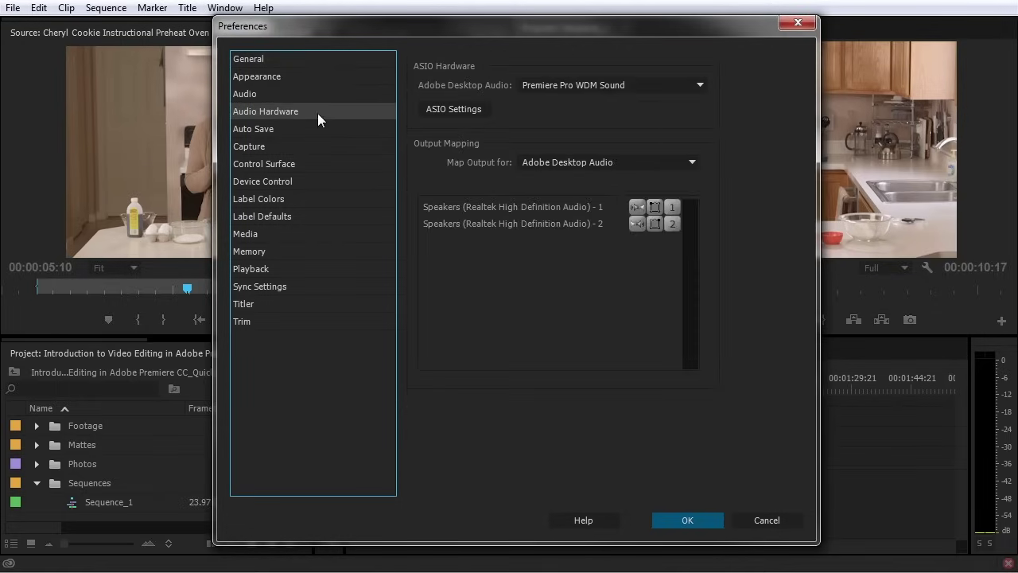
pyautogui.click(294, 130)
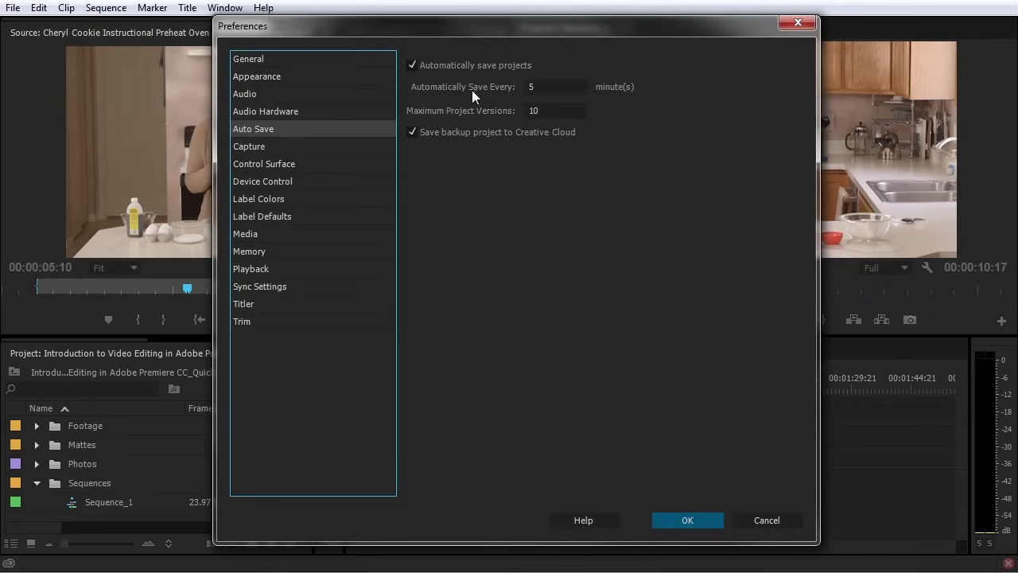
pyautogui.click(532, 91)
pyautogui.click(687, 520)
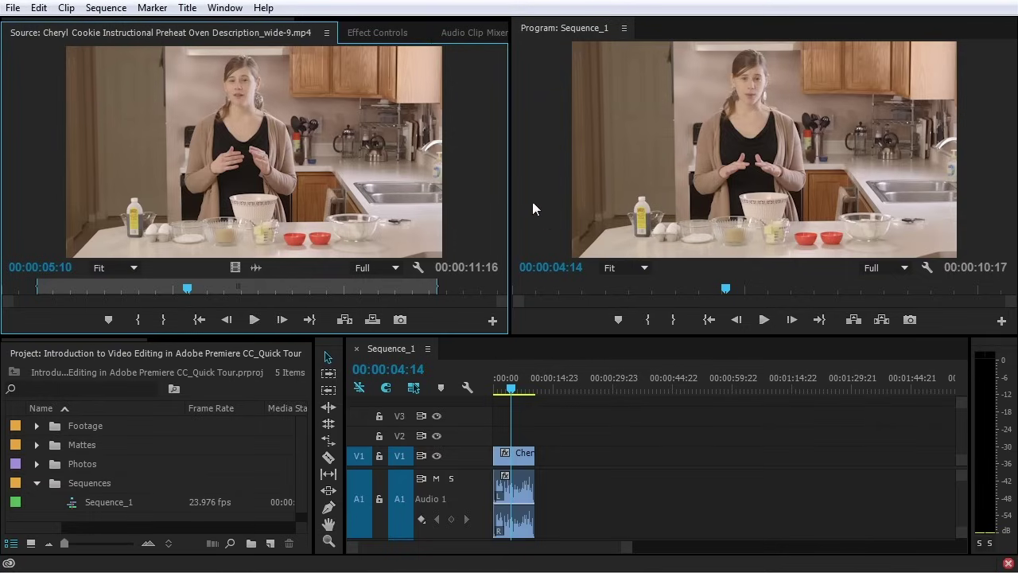
# Start a New Workspace from Window > Workspace, cancel it, and reopen the Workspace submenu
pyautogui.click(233, 10)
pyautogui.moveTo(288, 31)
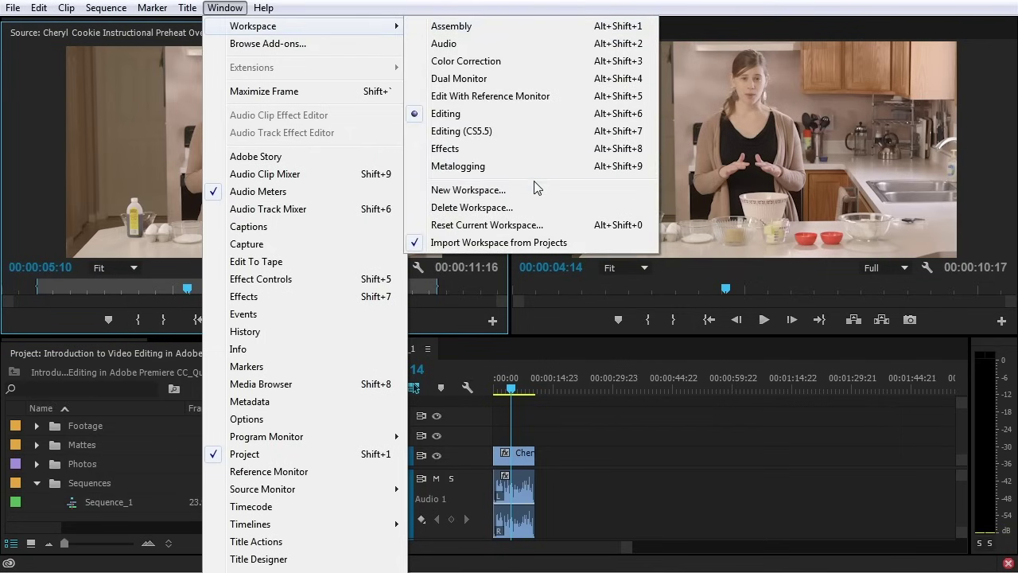
pyautogui.click(538, 190)
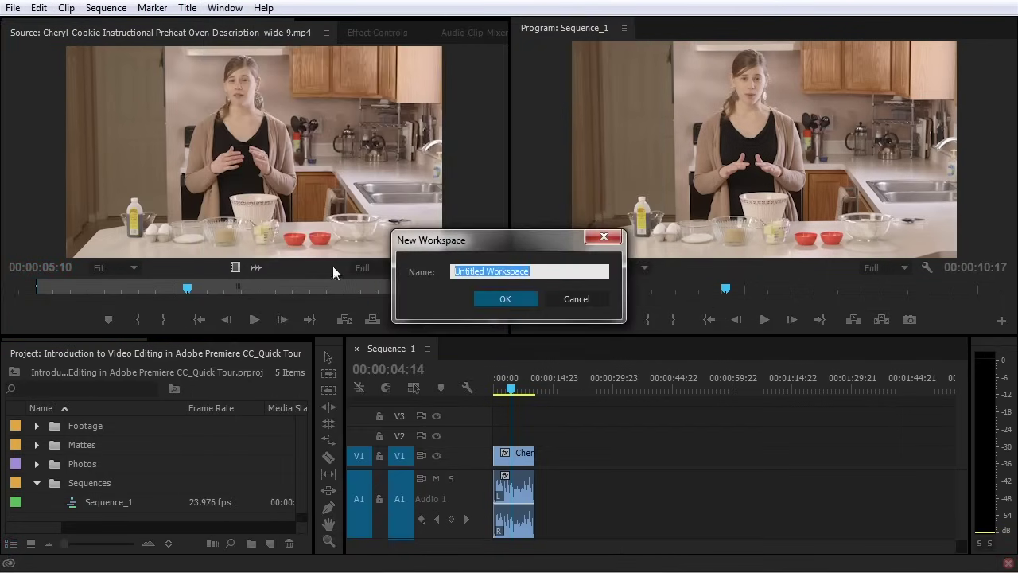
pyautogui.click(587, 300)
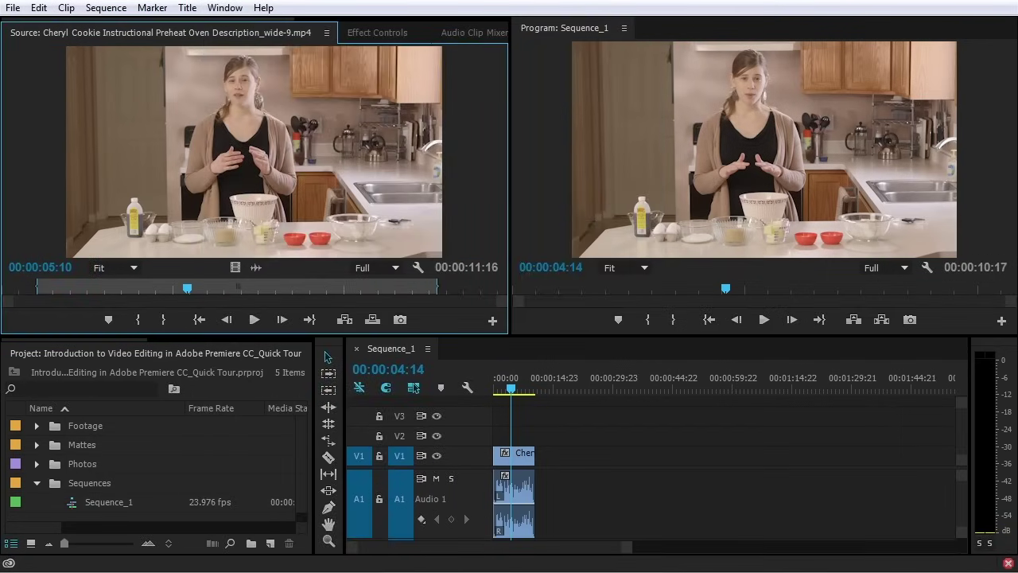
pyautogui.click(227, 12)
pyautogui.moveTo(288, 27)
# Drag the Source/Program divider to widen the Program monitor, then grab the Program tab
pyautogui.moveTo(509, 333); pyautogui.dragTo(418, 363)
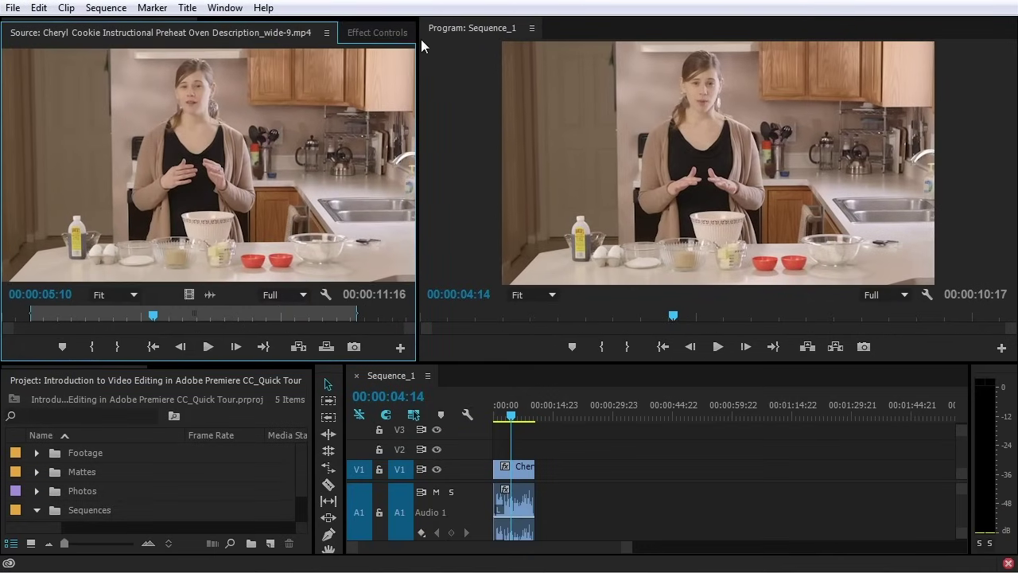
pyautogui.moveTo(423, 28); pyautogui.dragTo(431, 45)
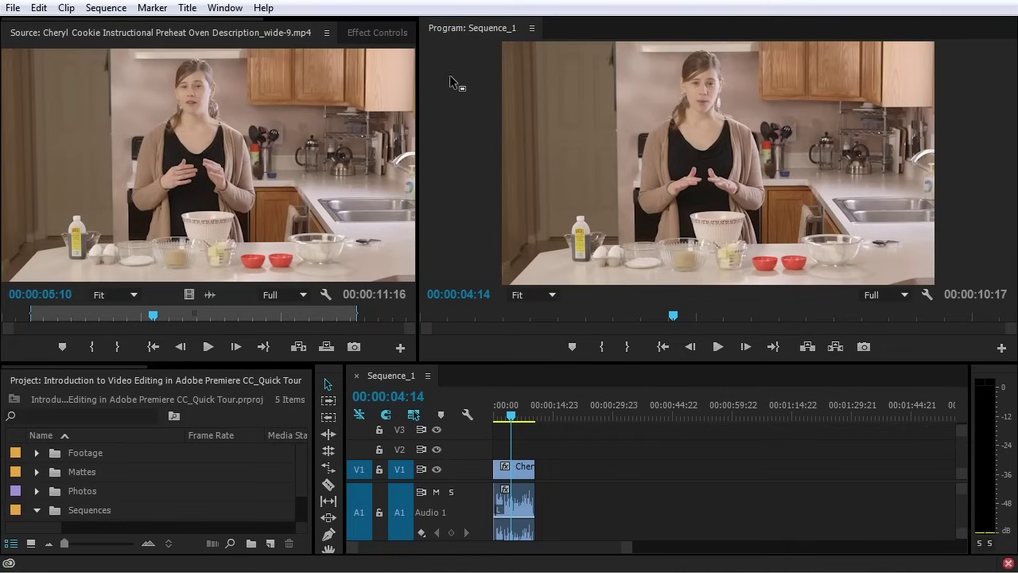
# Dock the Program monitor into the Source group and cycle through Audio Clip Mixer, Metadata and Effect Controls tabs
pyautogui.moveTo(466, 157); pyautogui.dragTo(214, 181)
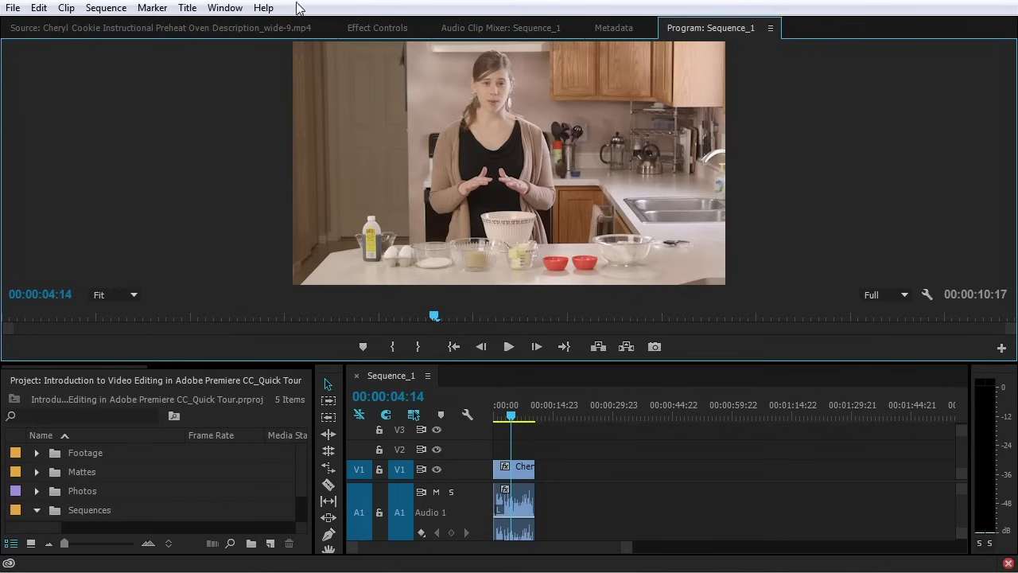
pyautogui.click(541, 32)
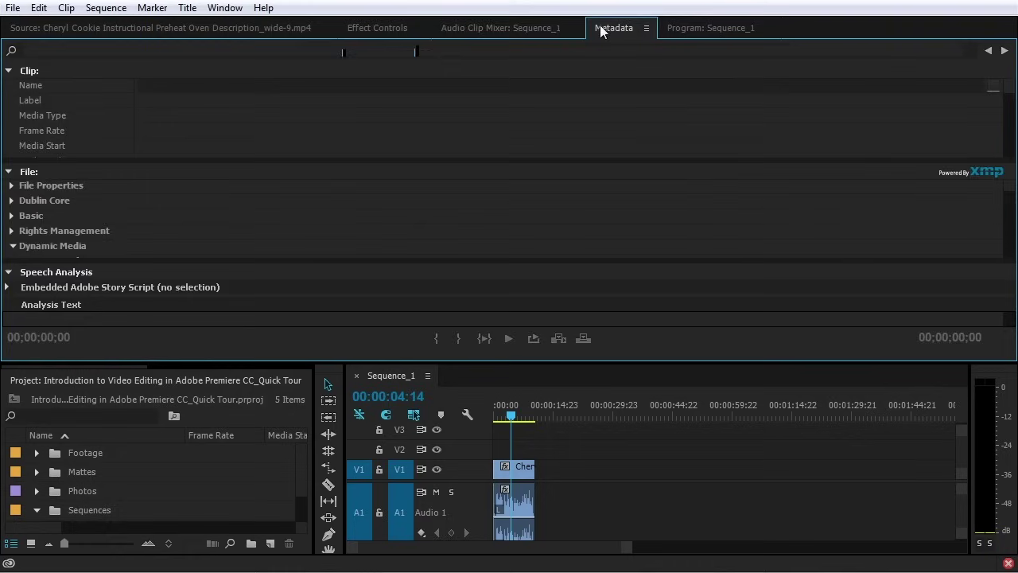
pyautogui.click(614, 28)
pyautogui.click(709, 29)
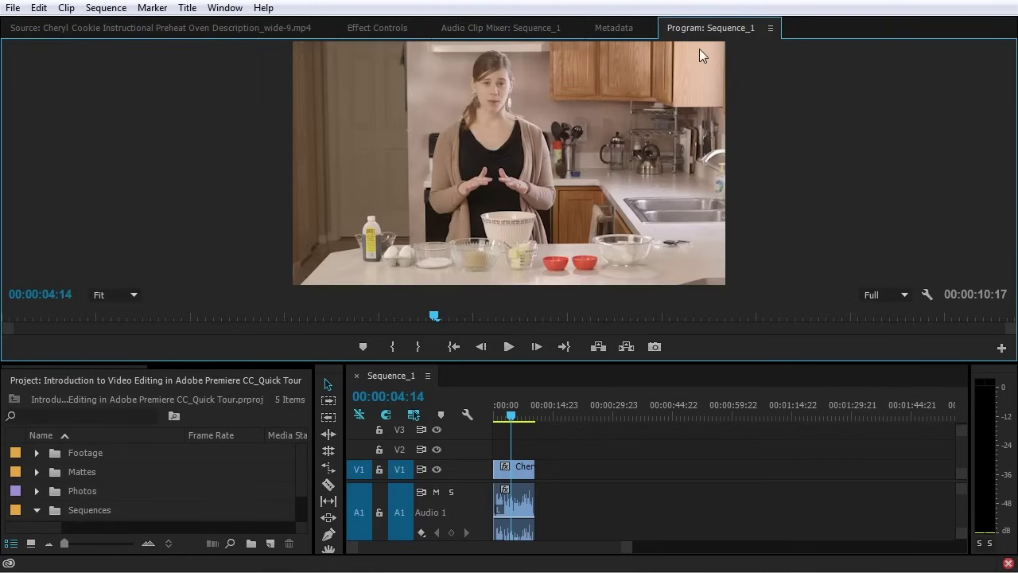
pyautogui.click(595, 30)
pyautogui.click(518, 29)
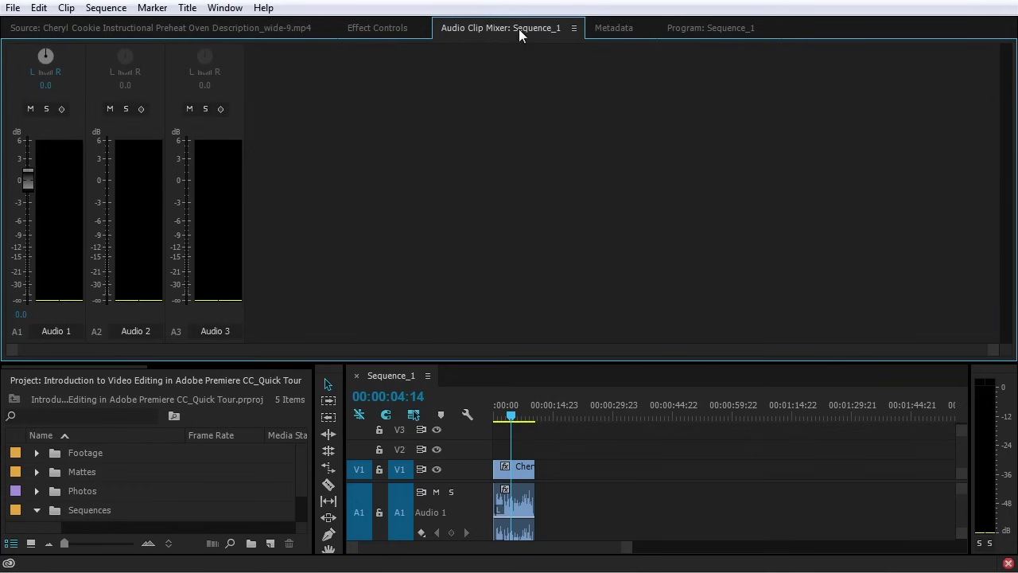
pyautogui.click(384, 32)
pyautogui.click(233, 34)
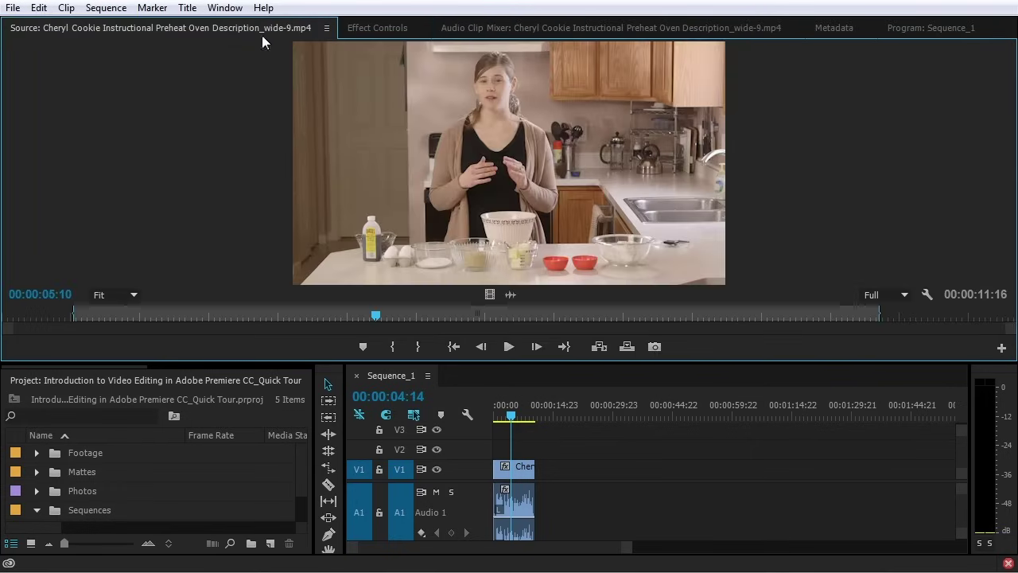
pyautogui.click(899, 29)
# Split Metadata and Program into separate groups, then undock Program as a floating window
pyautogui.moveTo(688, 30); pyautogui.dragTo(999, 111)
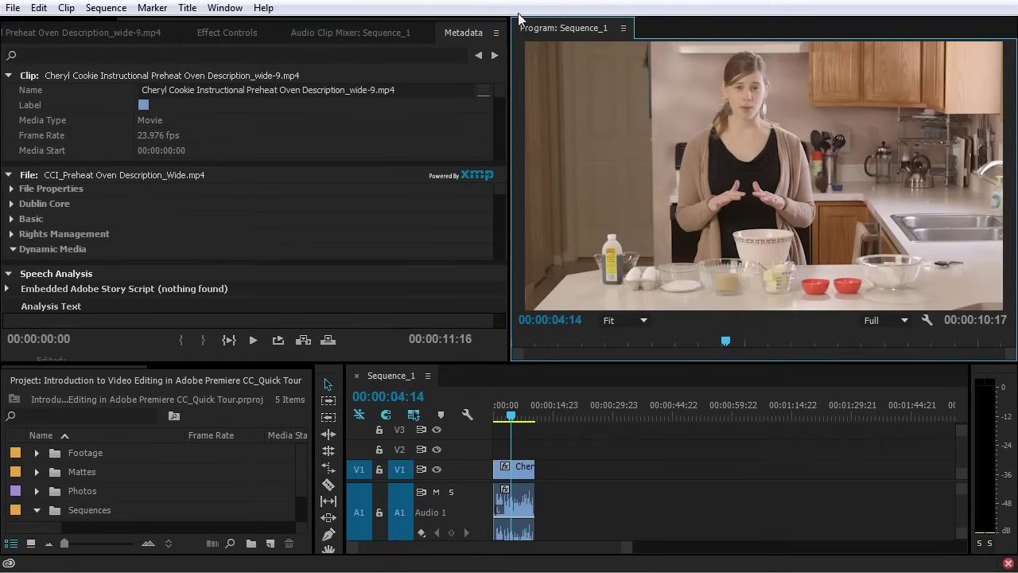
pyautogui.moveTo(463, 33); pyautogui.dragTo(683, 32)
pyautogui.click(625, 30)
pyautogui.click(525, 30)
pyautogui.moveTo(544, 32); pyautogui.dragTo(402, 36)
pyautogui.moveTo(586, 34); pyautogui.dragTo(1000, 108)
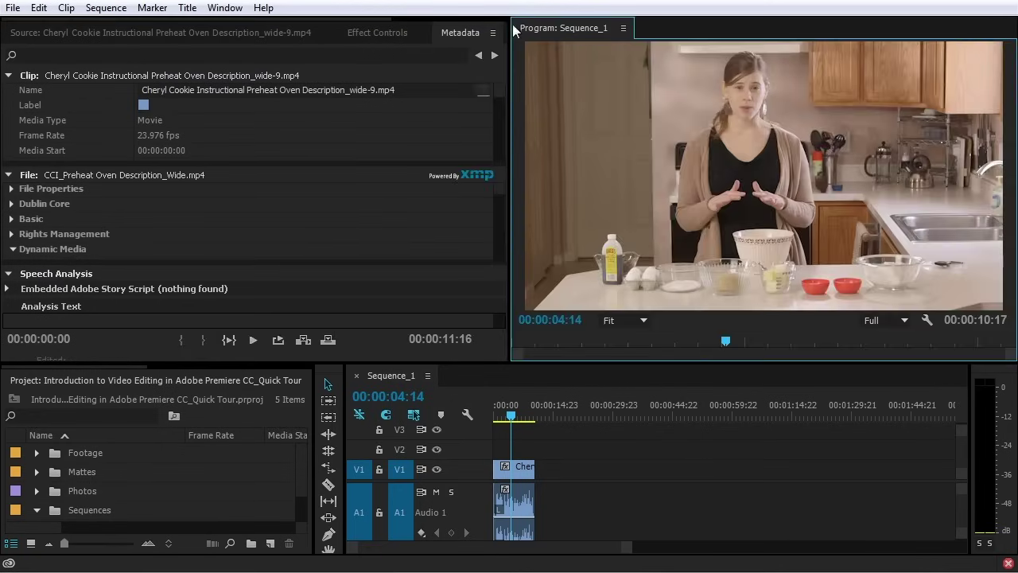
pyautogui.moveTo(523, 32); pyautogui.dragTo(1016, 148)
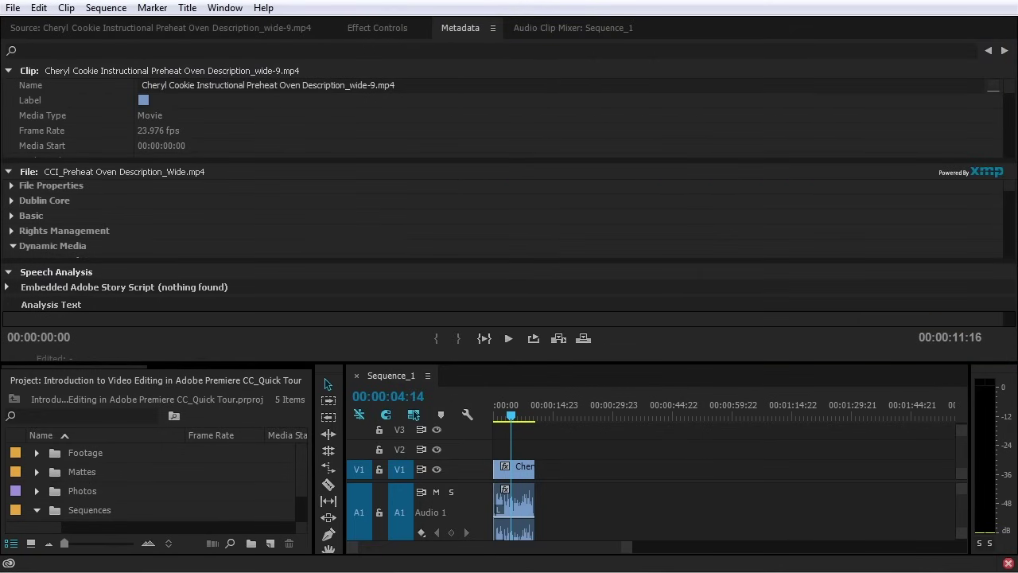
# Centre the floating Program window, drop Metadata into it, redock Program at right and enlarge the top panels
pyautogui.moveTo(1013, 95); pyautogui.dragTo(387, 99)
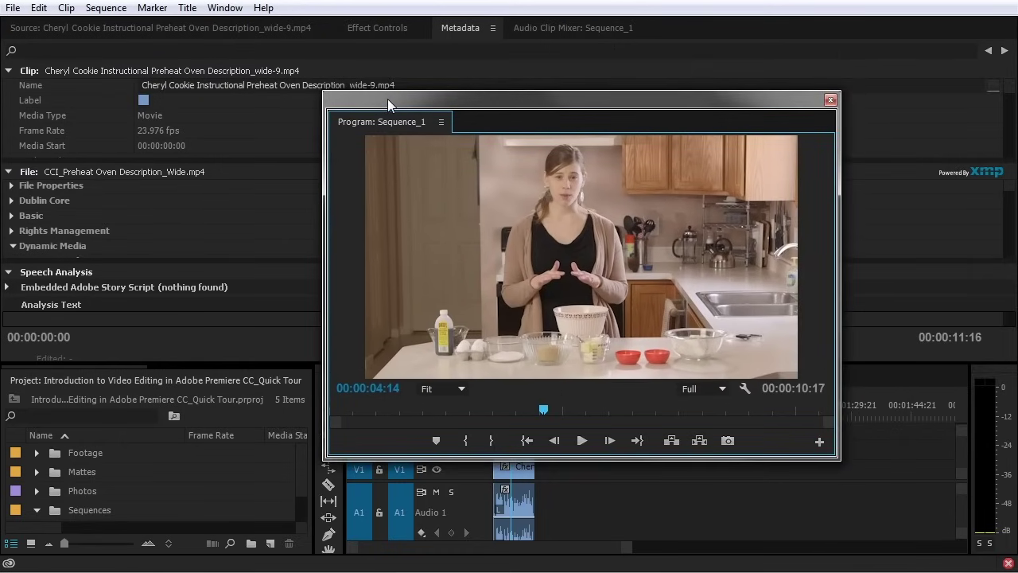
pyautogui.moveTo(513, 97); pyautogui.dragTo(476, 92)
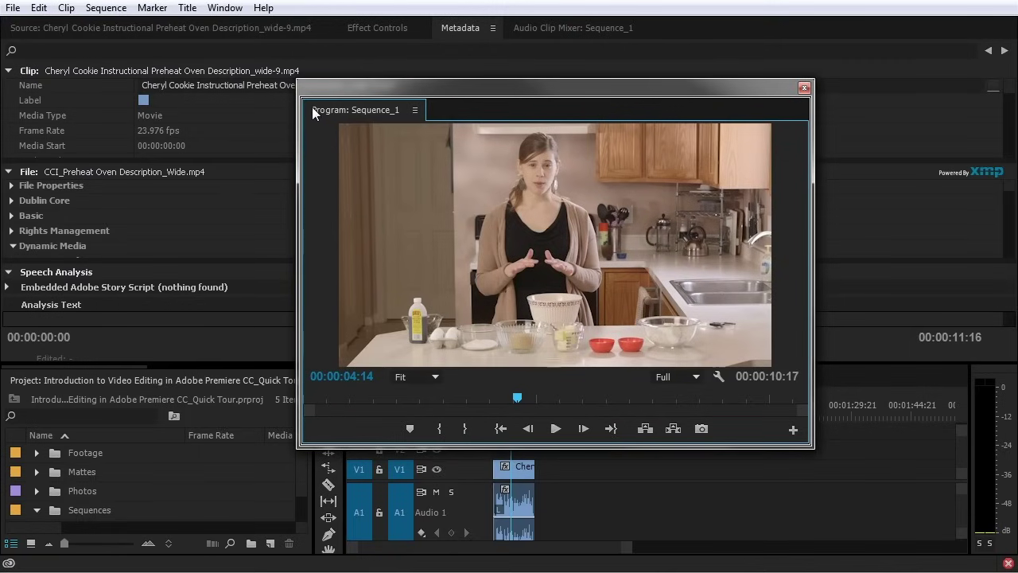
pyautogui.moveTo(460, 28); pyautogui.dragTo(432, 113)
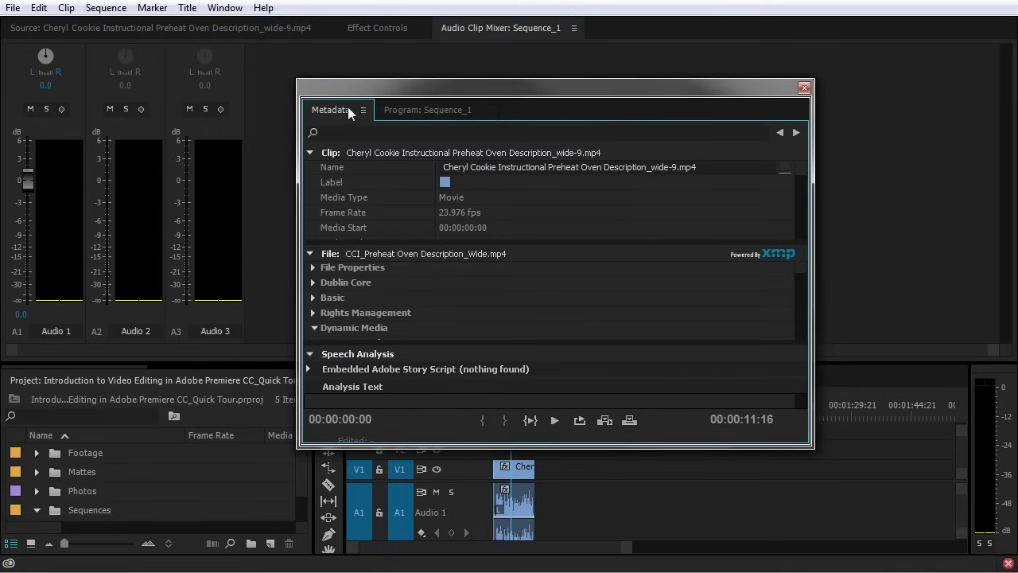
pyautogui.moveTo(351, 110)
pyautogui.mouseDown()
pyautogui.moveTo(463, 62)
pyautogui.moveTo(422, 40)
pyautogui.mouseUp()
pyautogui.moveTo(325, 125)
pyautogui.mouseDown()
pyautogui.moveTo(757, 102)
pyautogui.moveTo(1000, 104)
pyautogui.moveTo(992, 109)
pyautogui.mouseUp()
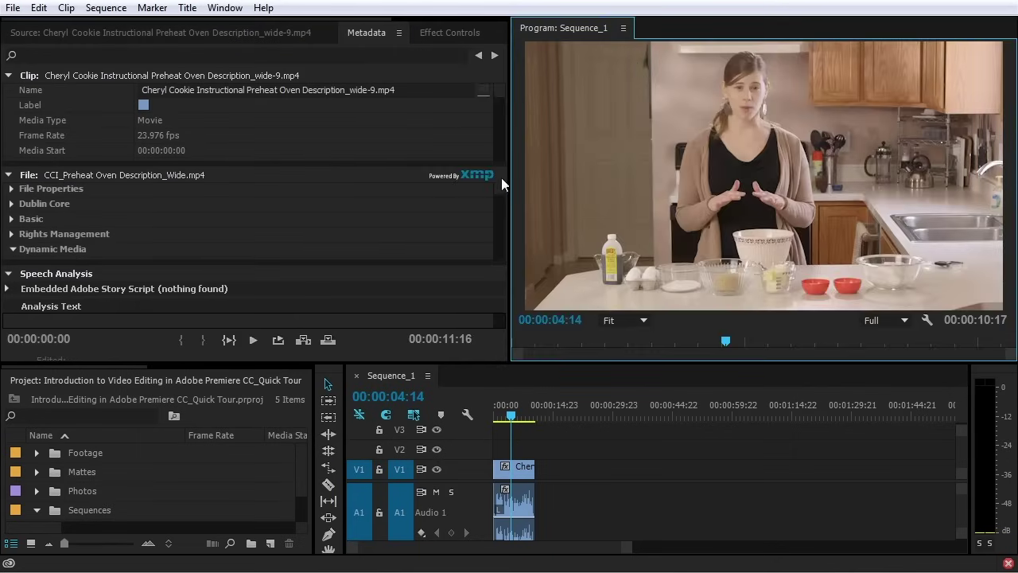
pyautogui.moveTo(510, 363); pyautogui.dragTo(151, 350)
# Reset the Editing workspace to its original layout and step the sequence back one frame
pyautogui.click(225, 8)
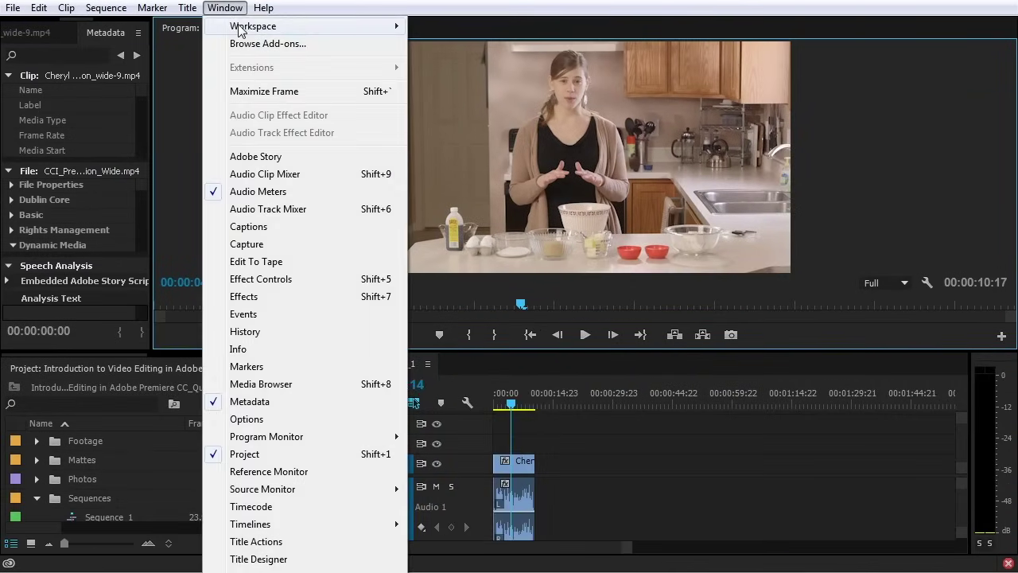
pyautogui.moveTo(366, 27)
pyautogui.click(493, 225)
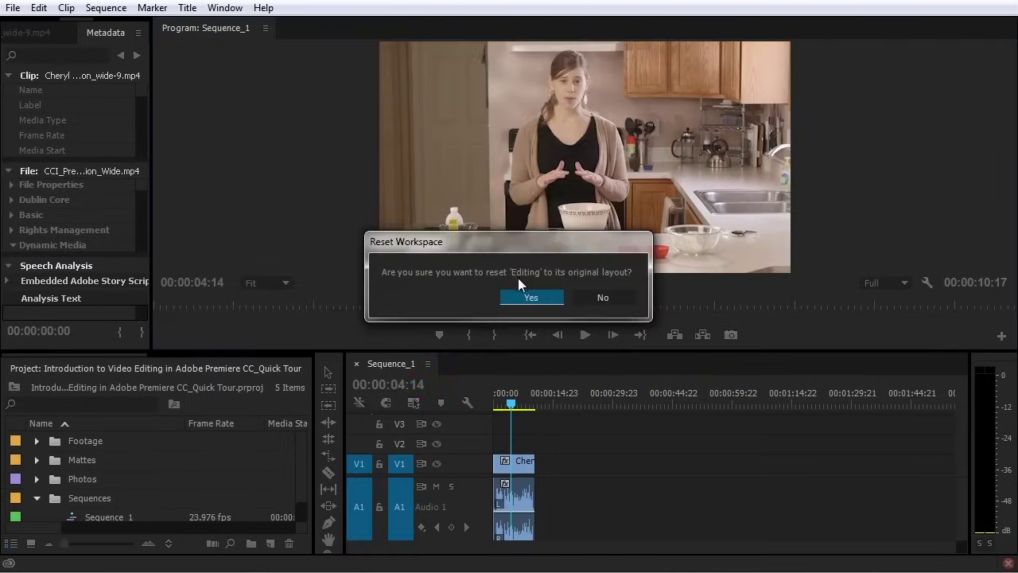
pyautogui.click(531, 296)
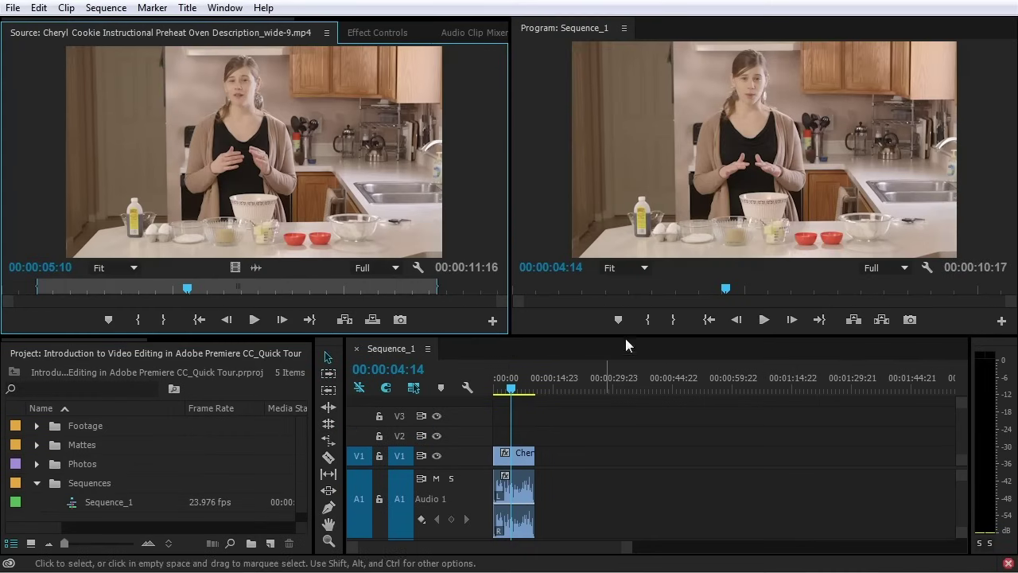
pyautogui.press('Left')
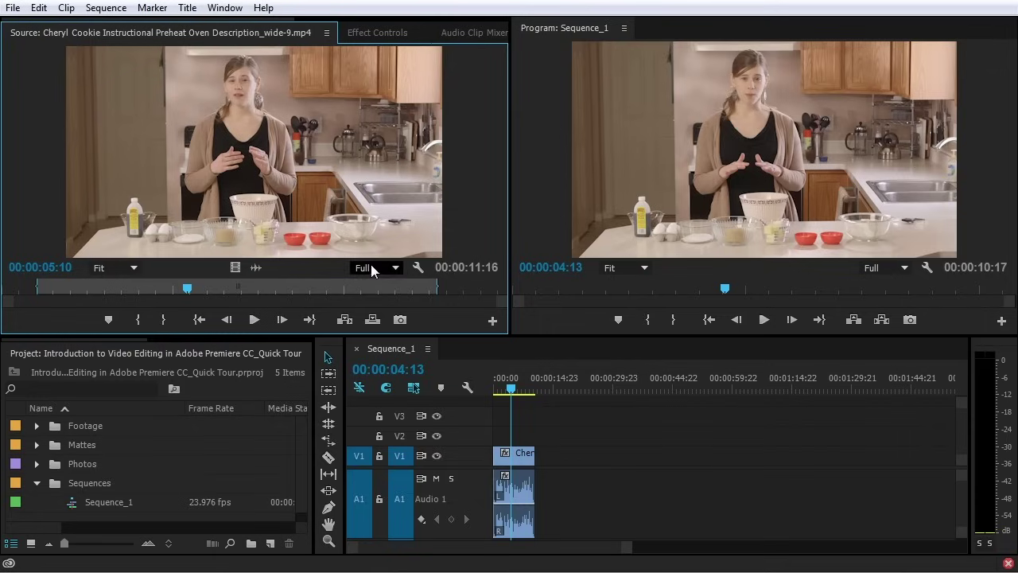
pyautogui.click(544, 177)
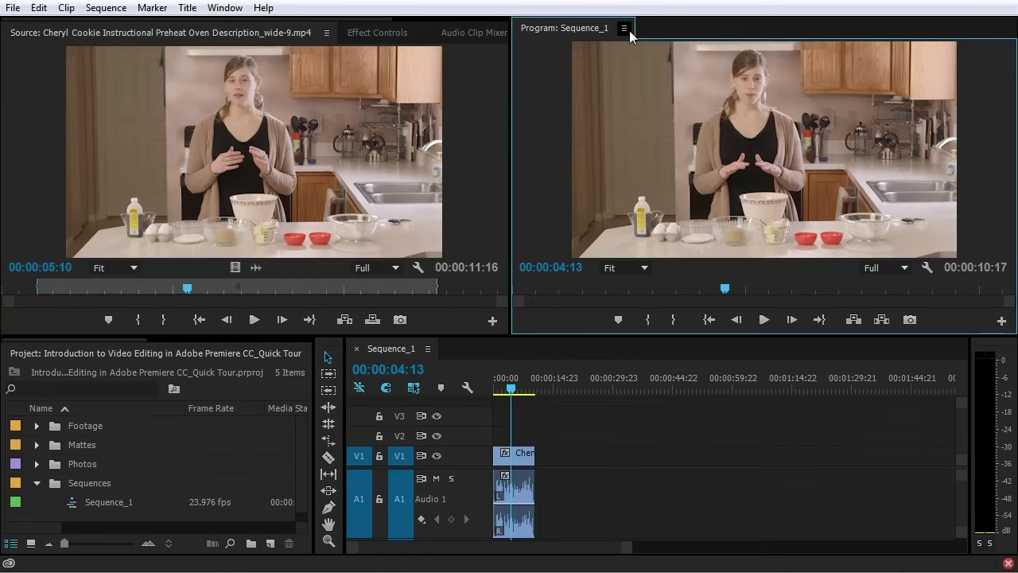
pyautogui.click(625, 30)
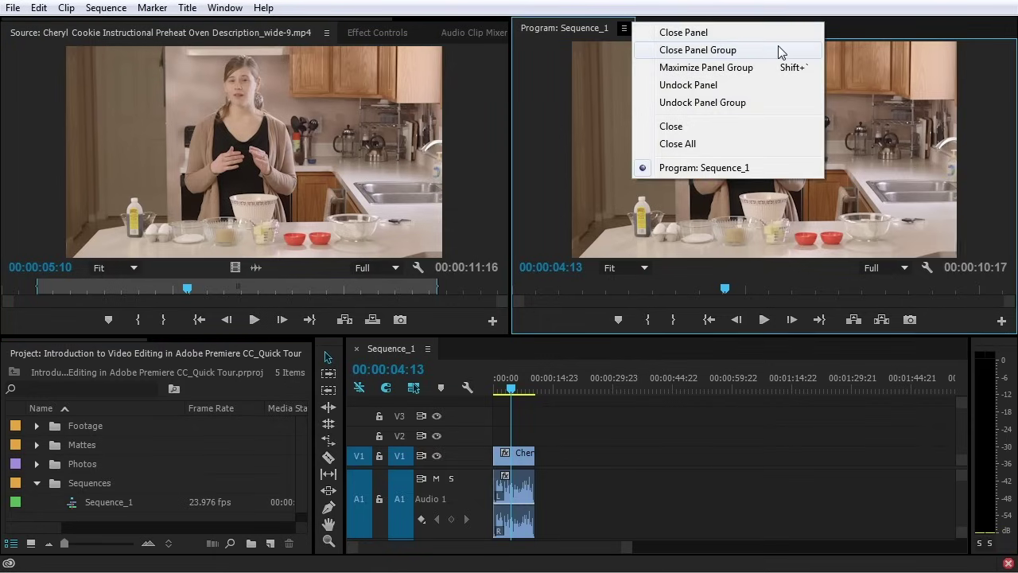
pyautogui.click(693, 108)
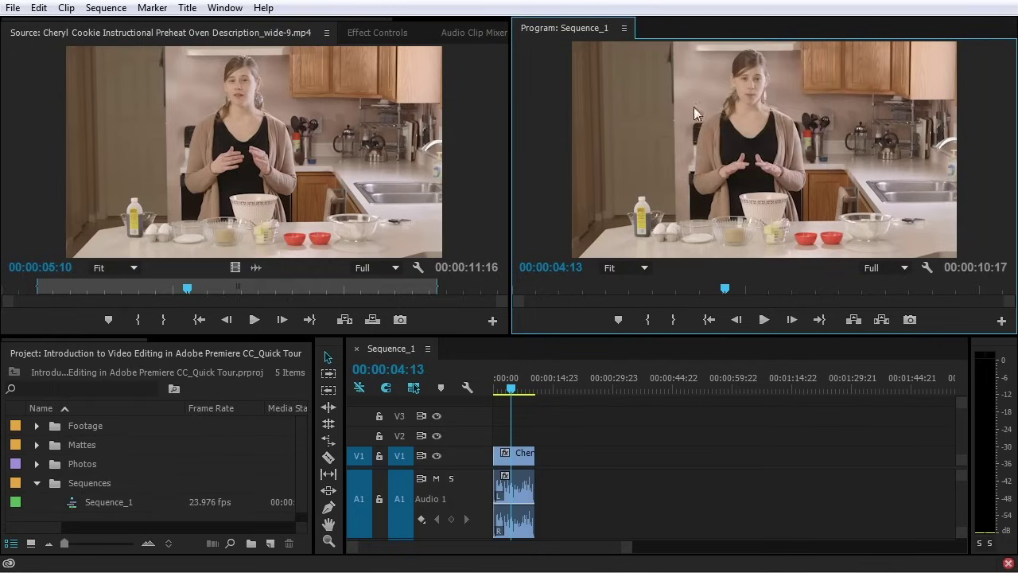
pyautogui.rightClick(674, 119)
pyautogui.rightClick(647, 89)
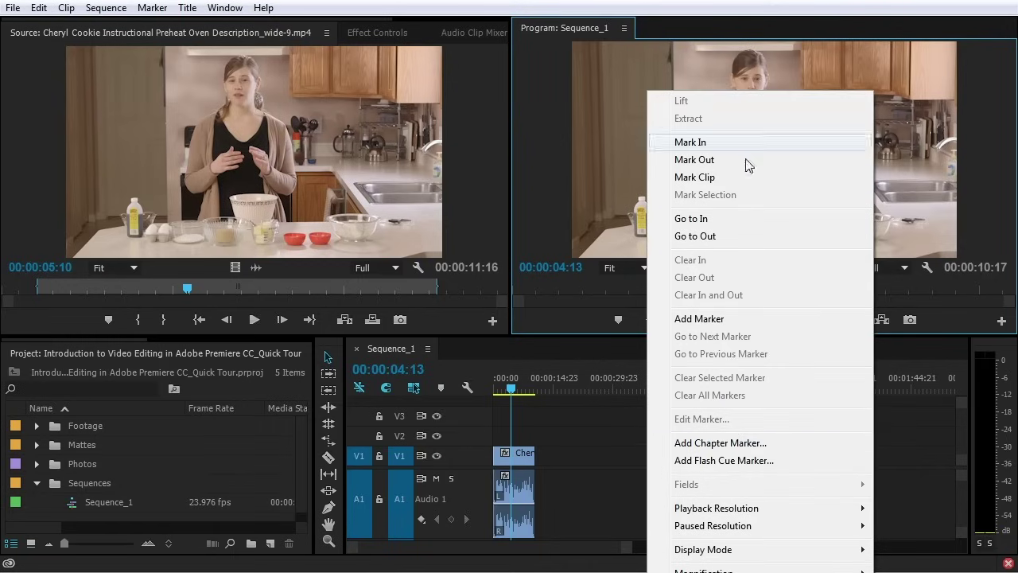
pyautogui.click(837, 173)
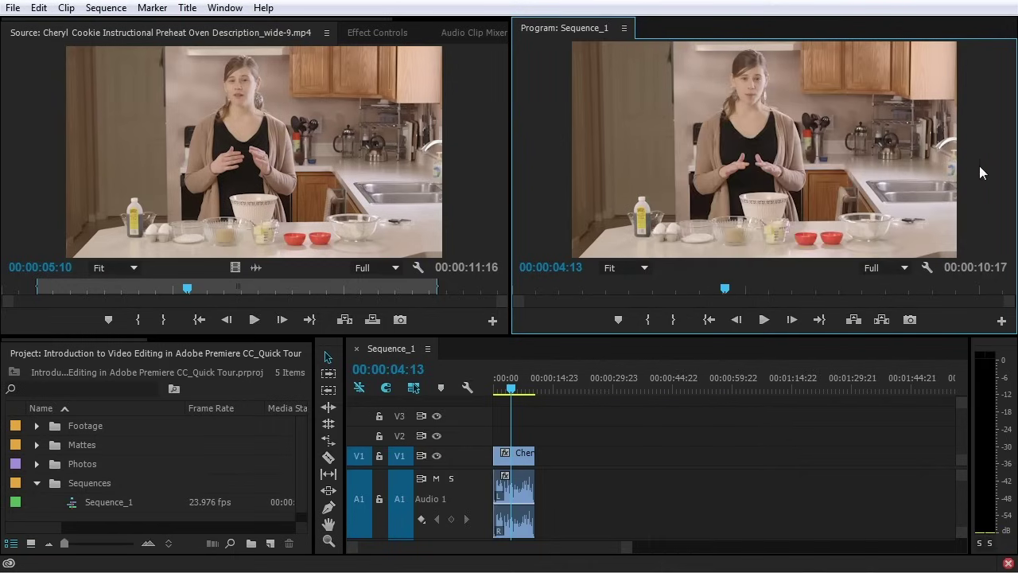
pyautogui.click(924, 268)
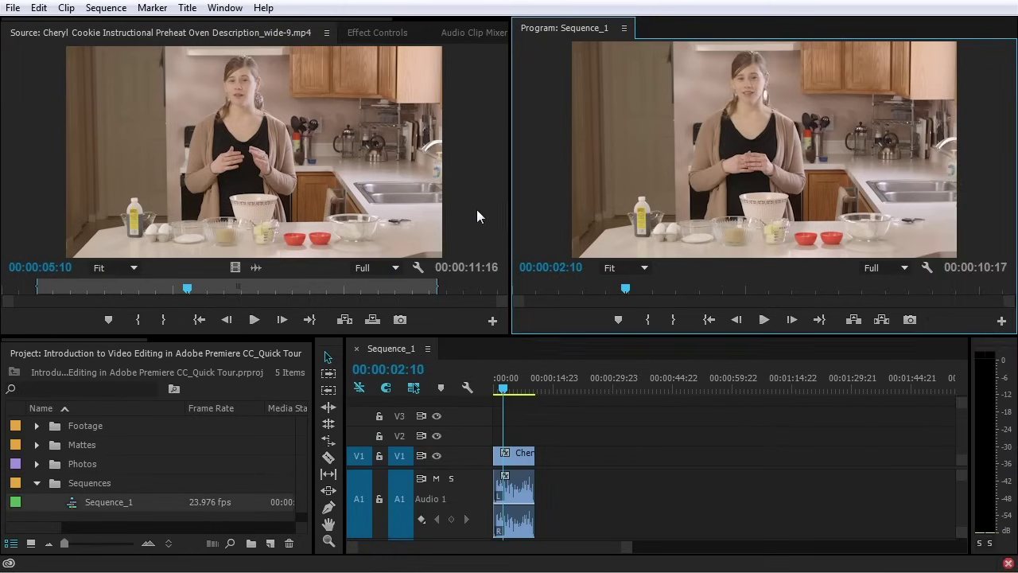
pyautogui.click(472, 210)
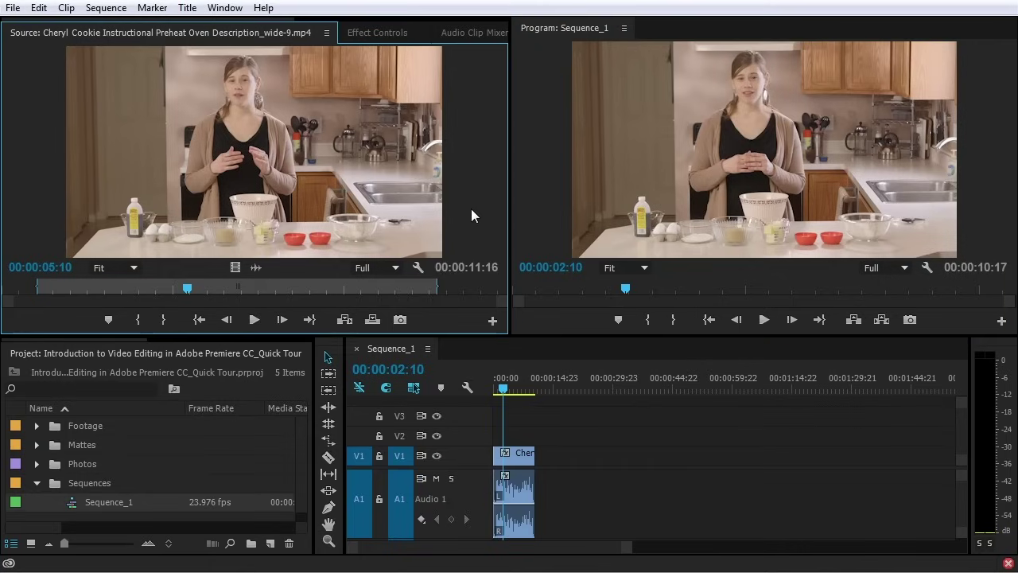
# Focus the Project, Program and Tools panels, check the Clip menu, and toggle Track Select Forward
pyautogui.click(123, 353)
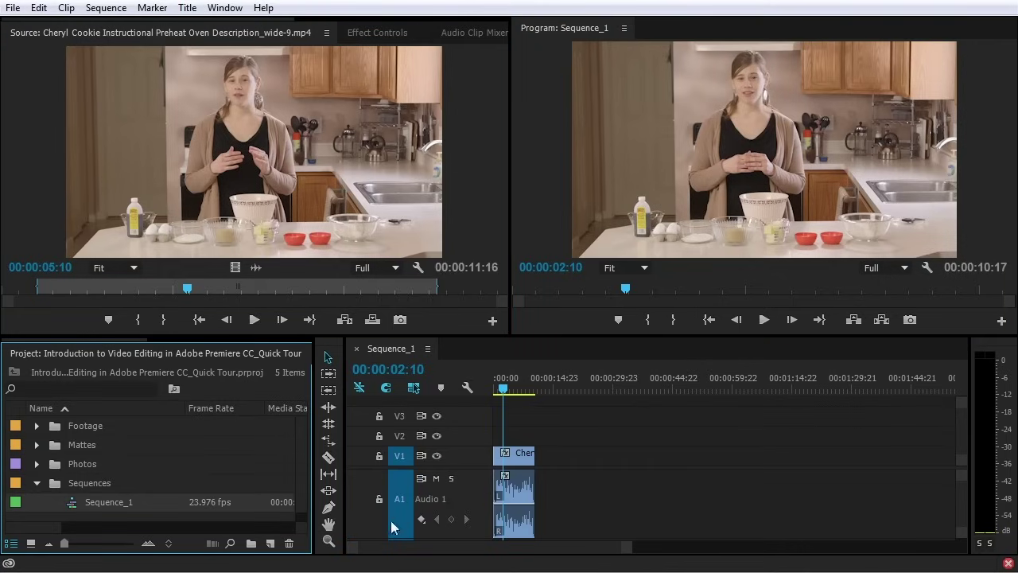
pyautogui.click(516, 222)
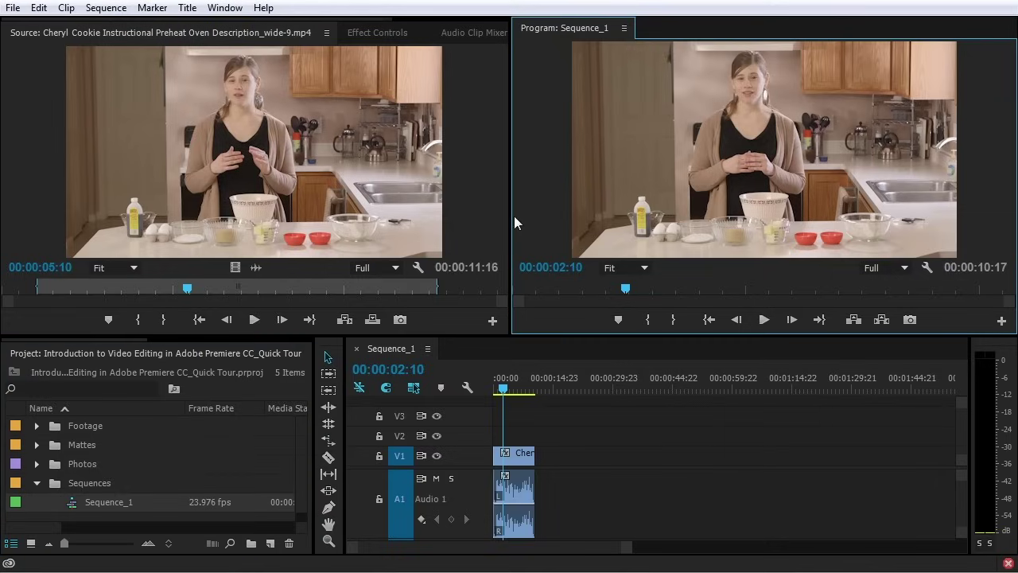
pyautogui.click(328, 352)
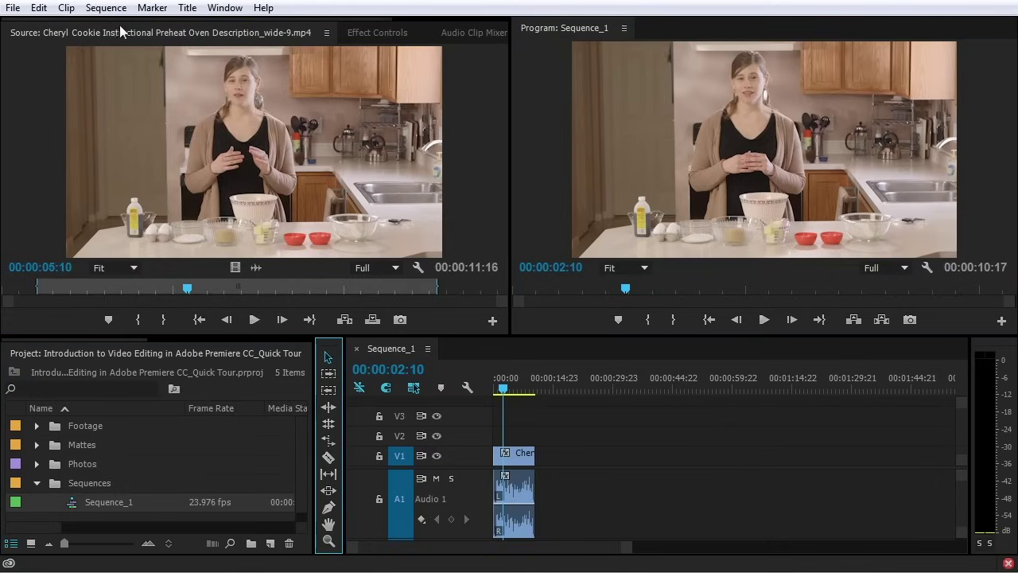
pyautogui.click(65, 8)
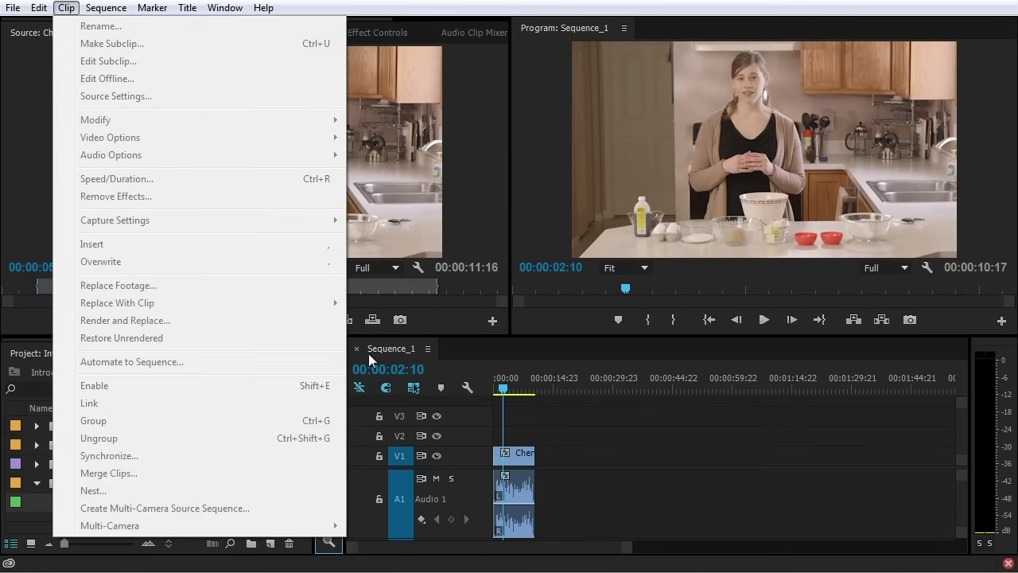
pyautogui.press('Escape')
pyautogui.click(327, 374)
pyautogui.click(326, 354)
# Select the V1 clip with its audio to check the Clip menu, then deselect it
pyautogui.click(66, 8)
pyautogui.click(516, 434)
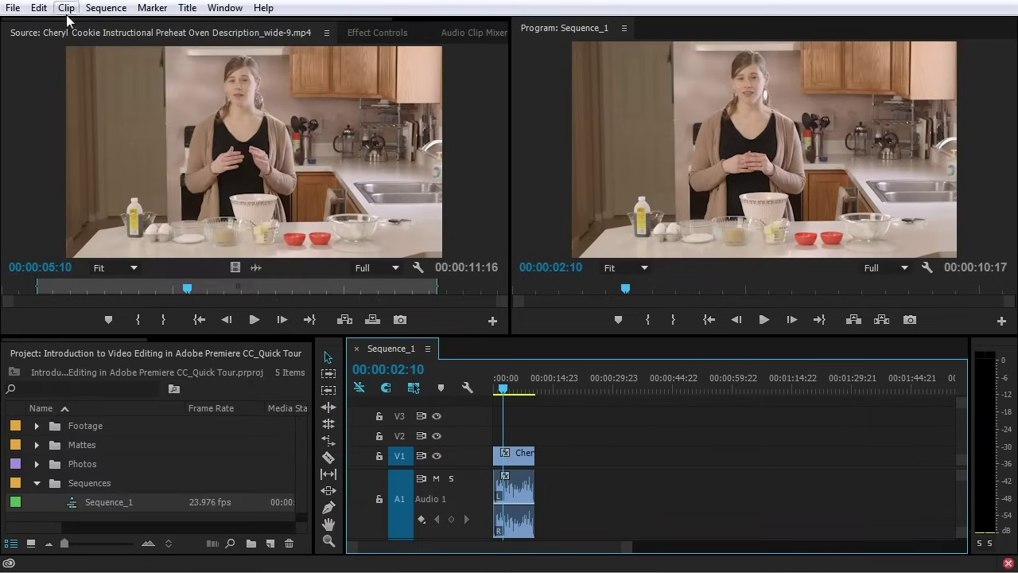
pyautogui.click(67, 10)
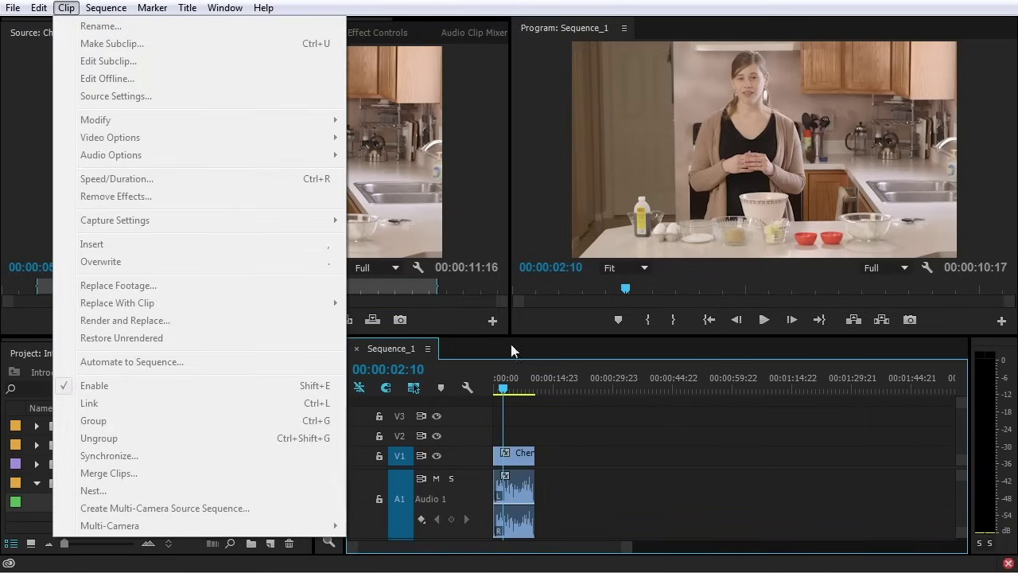
pyautogui.click(543, 394)
pyautogui.click(519, 456)
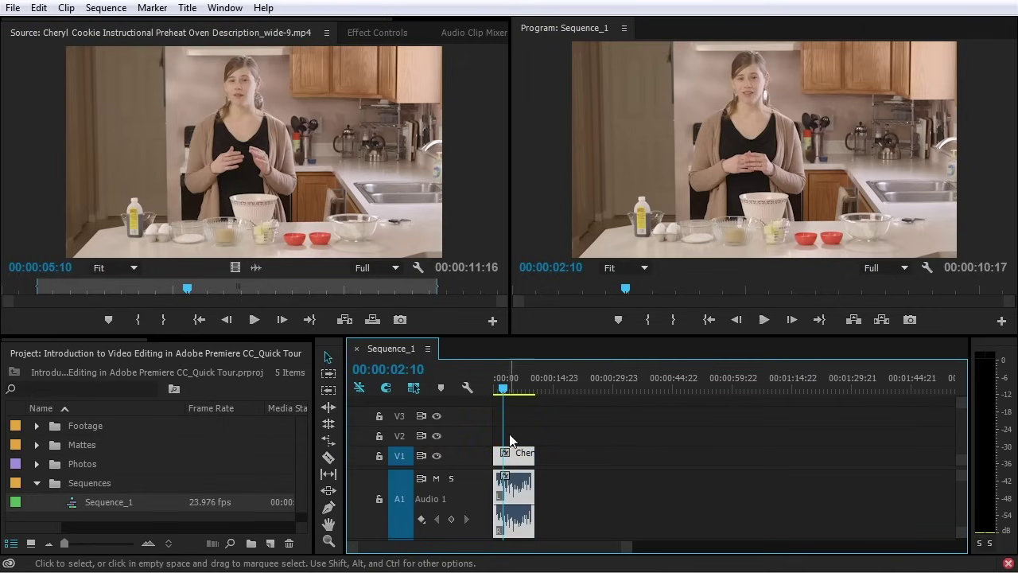
pyautogui.click(577, 443)
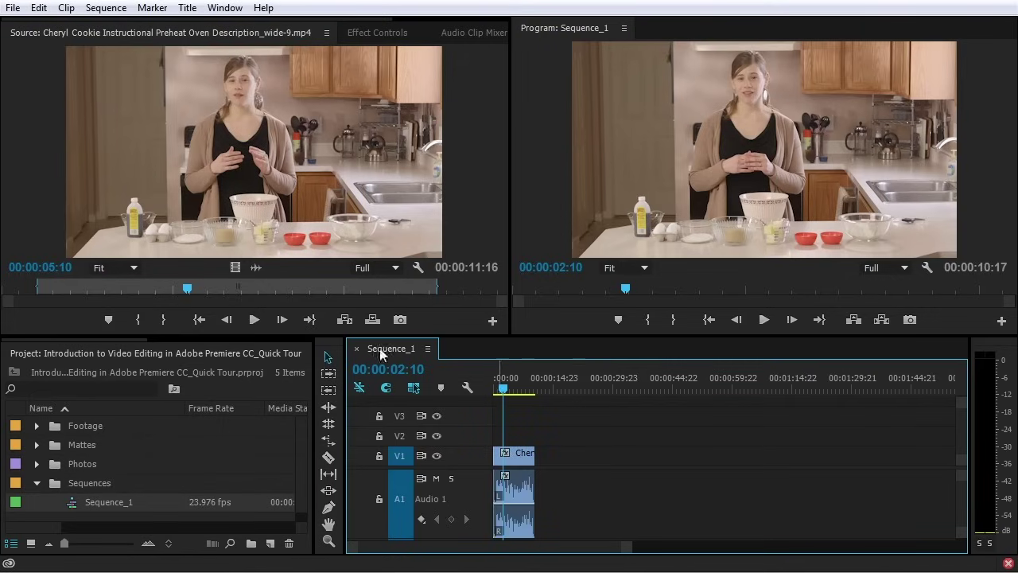
# Zoom the Sequence_1 timeline in with Sequence > Zoom In to widen the clip
pyautogui.click(77, 11)
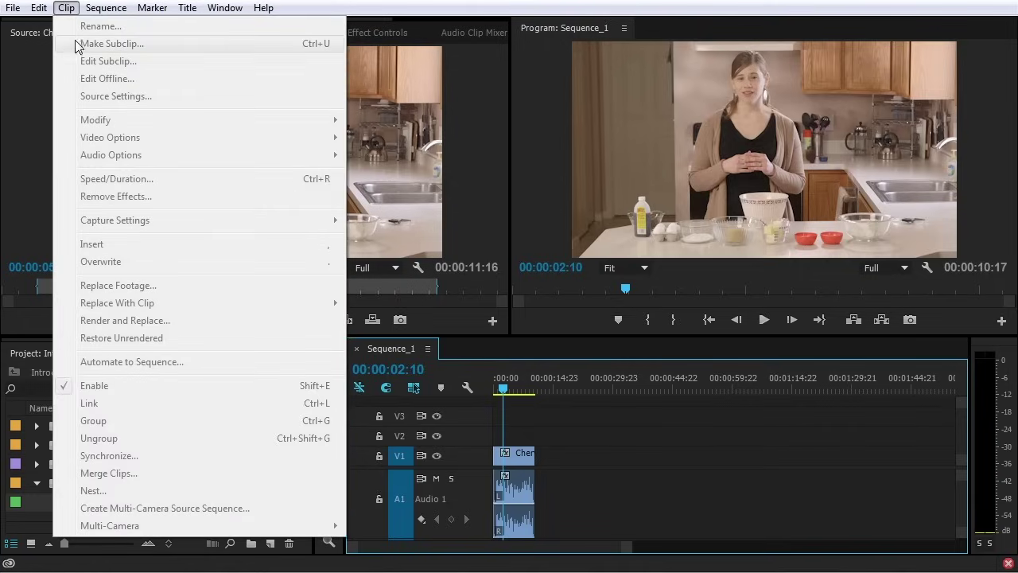
pyautogui.moveTo(93, 11)
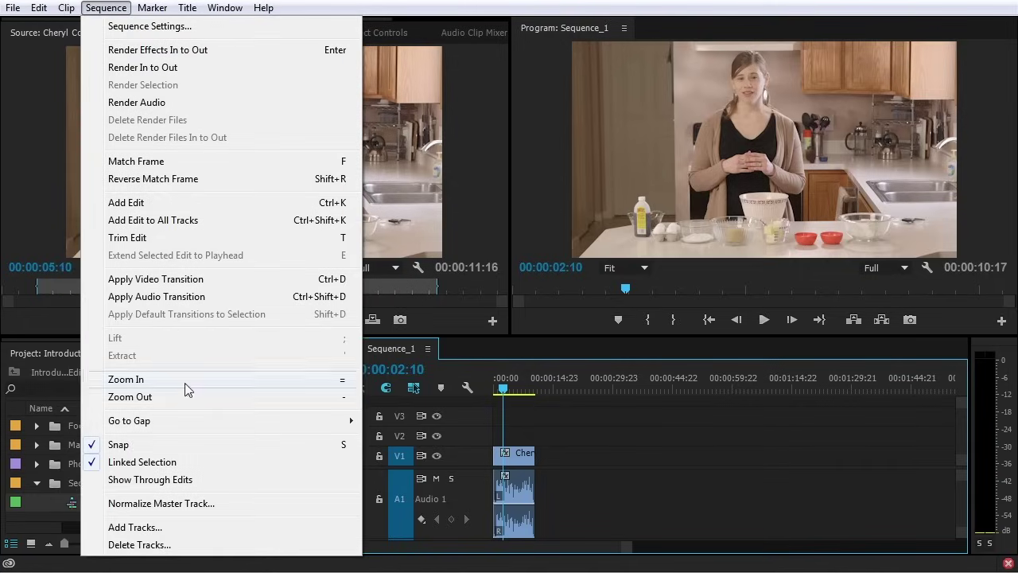
pyautogui.click(143, 379)
pyautogui.moveTo(152, 339); pyautogui.dragTo(229, 339)
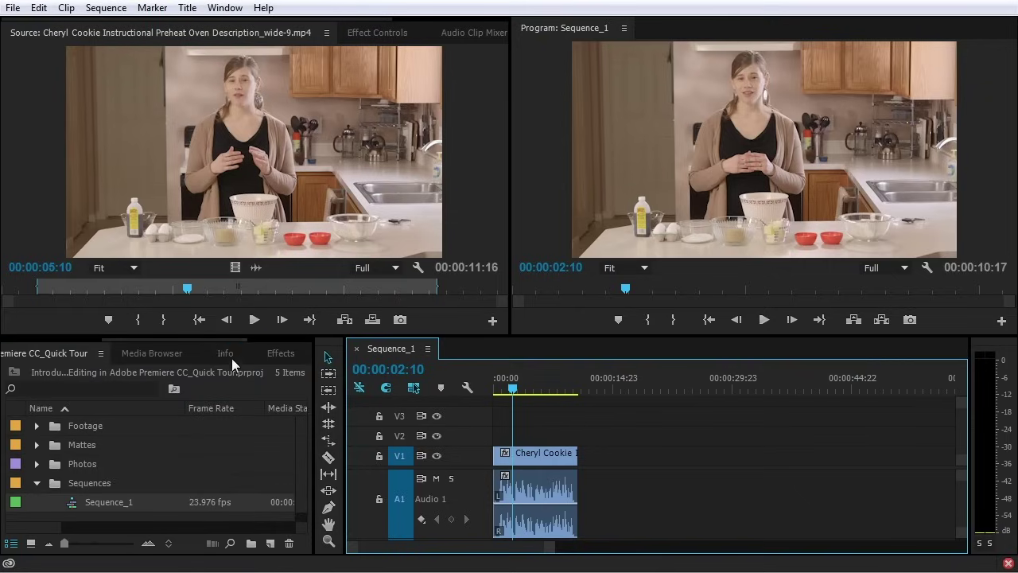
pyautogui.click(227, 355)
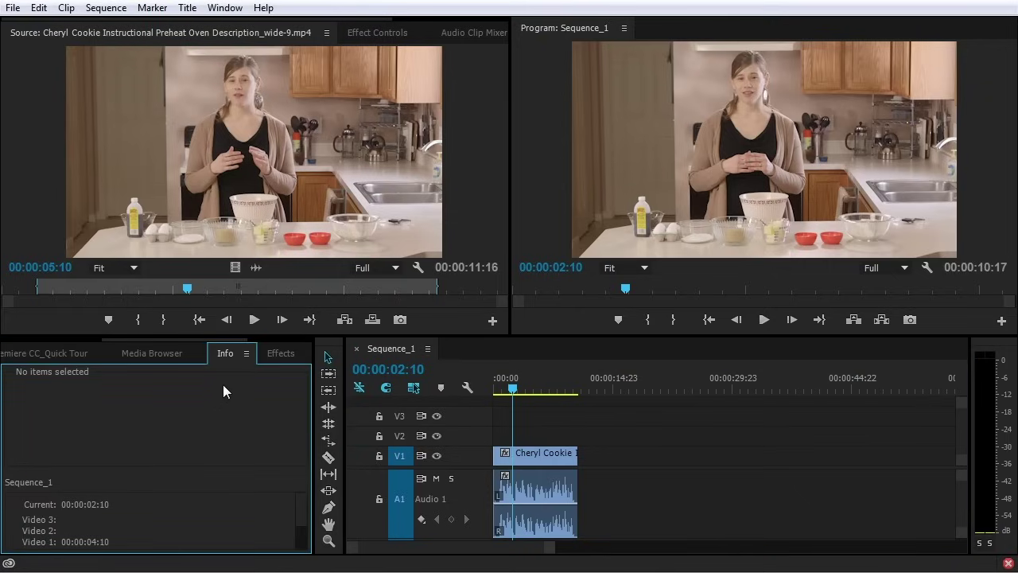
pyautogui.click(117, 11)
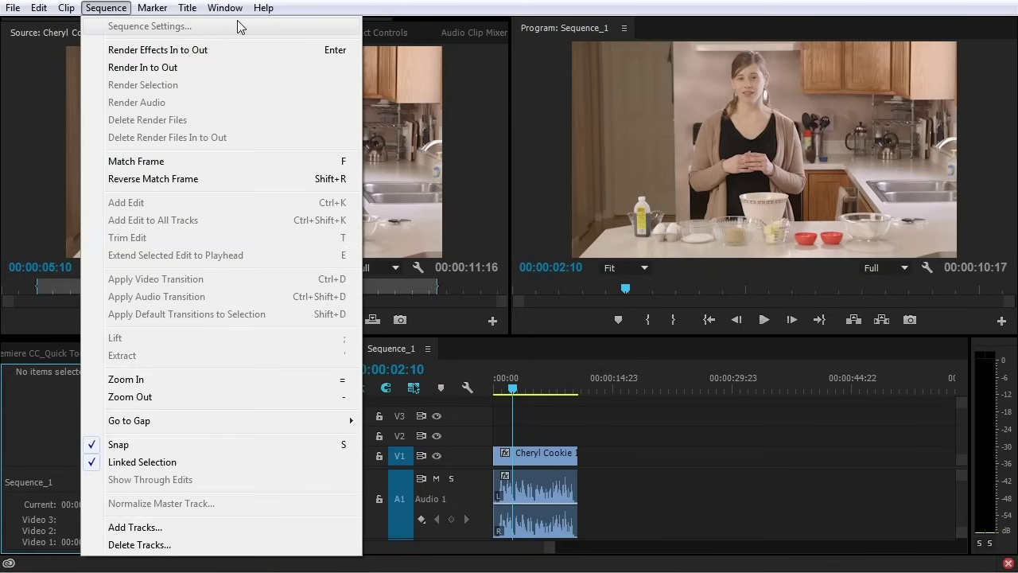
pyautogui.click(534, 122)
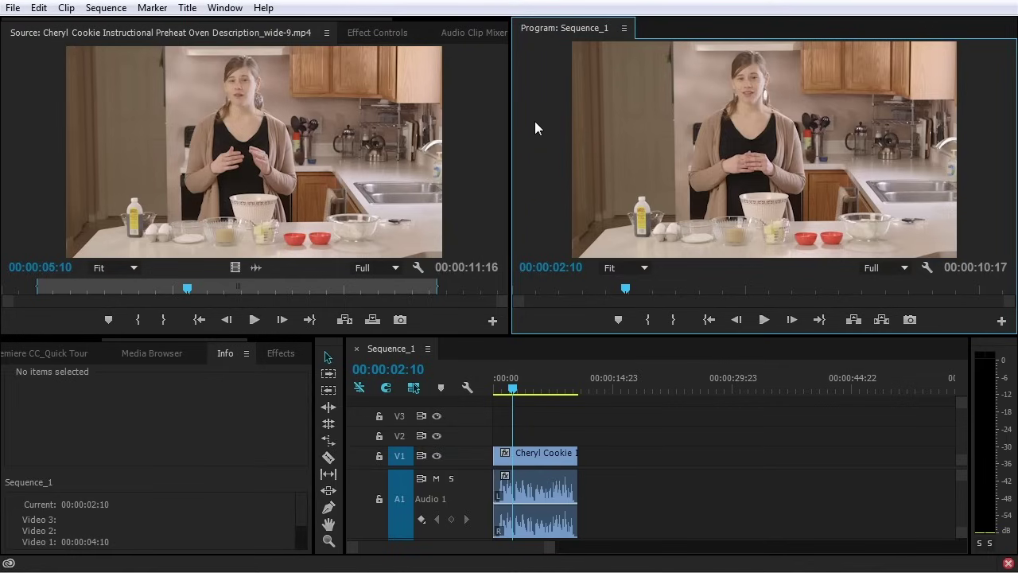
pyautogui.click(94, 9)
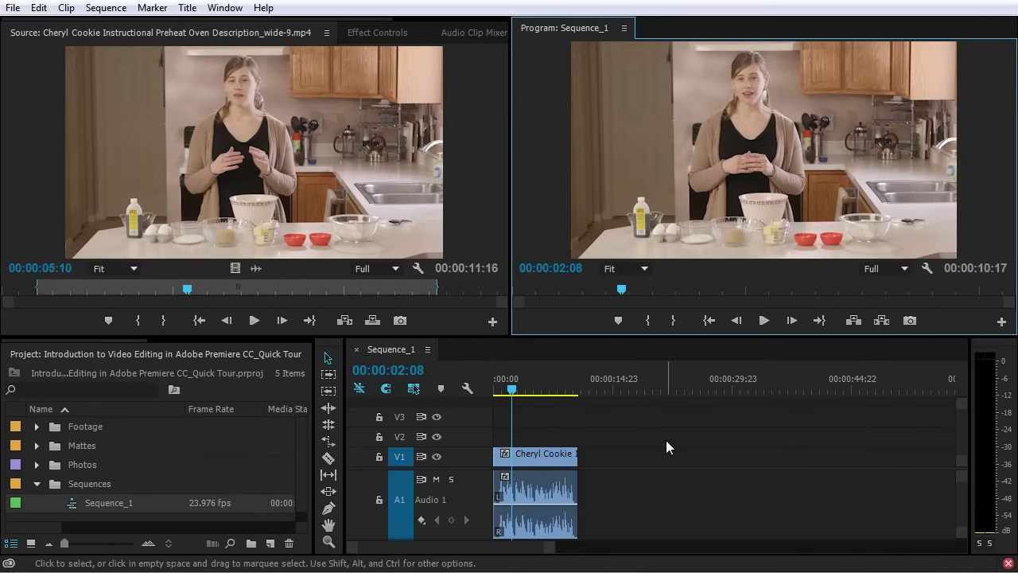
pyautogui.click(400, 354)
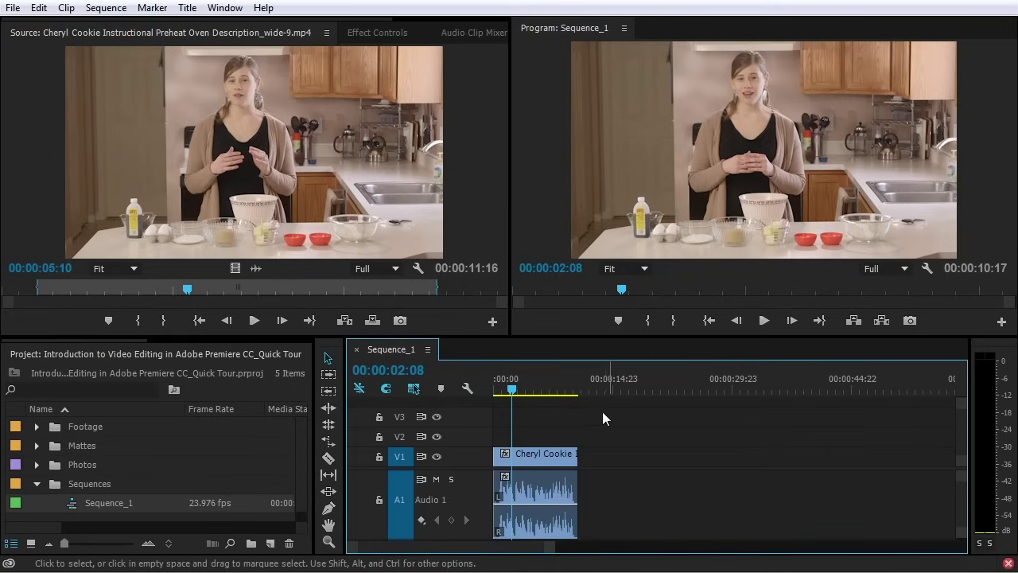
pyautogui.click(52, 44)
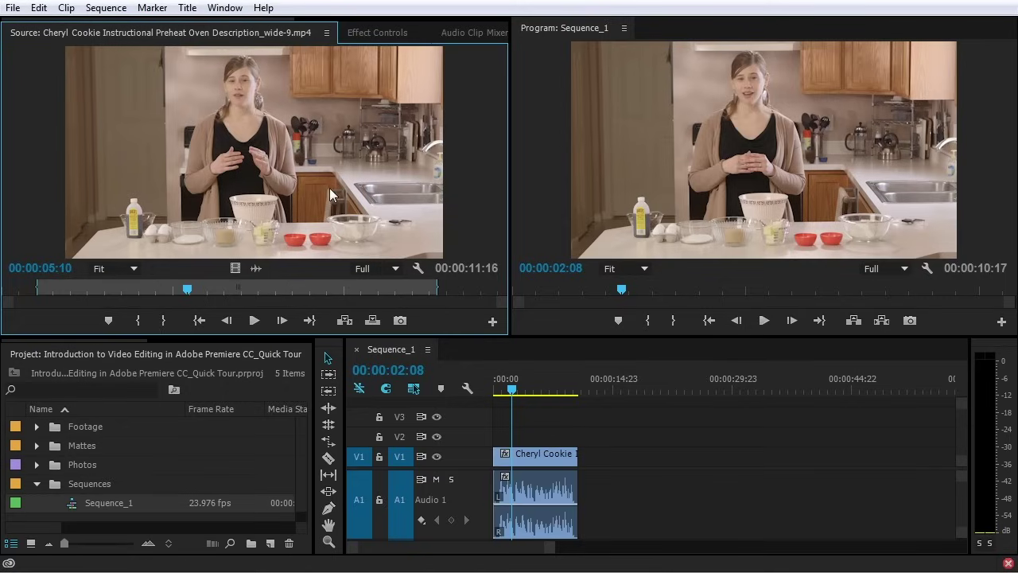
pyautogui.click(156, 351)
# Widen the Project panel, sort by Name, collapse the Sequences bin, and play Sequence_1 from near its start
pyautogui.moveTo(315, 357); pyautogui.dragTo(413, 369)
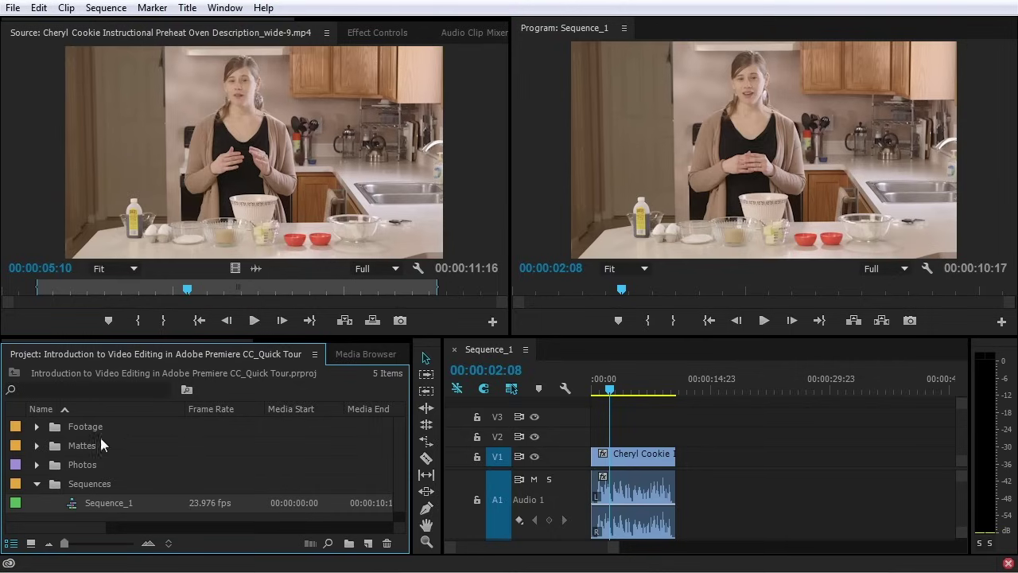
pyautogui.click(60, 402)
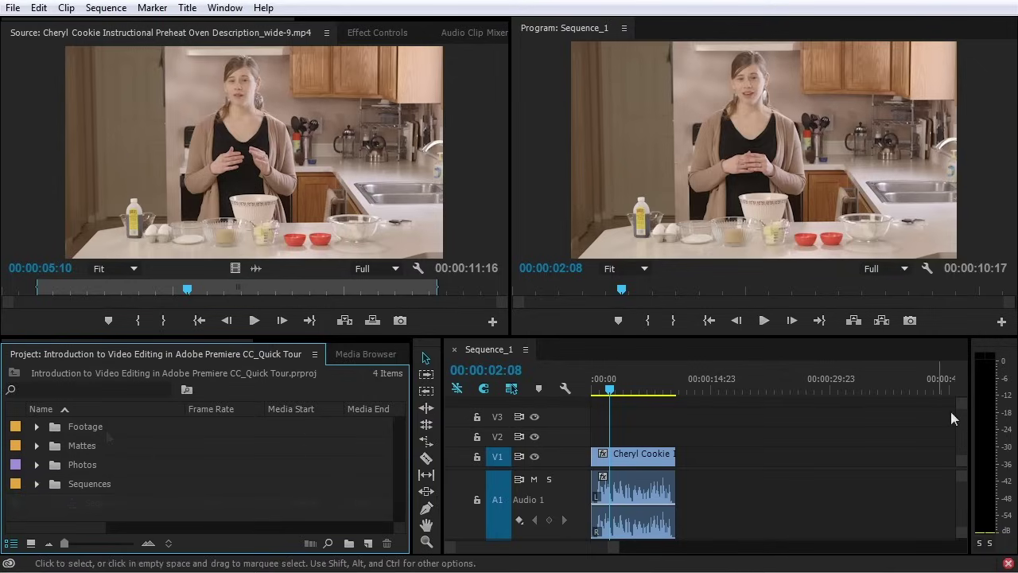
pyautogui.click(1000, 356)
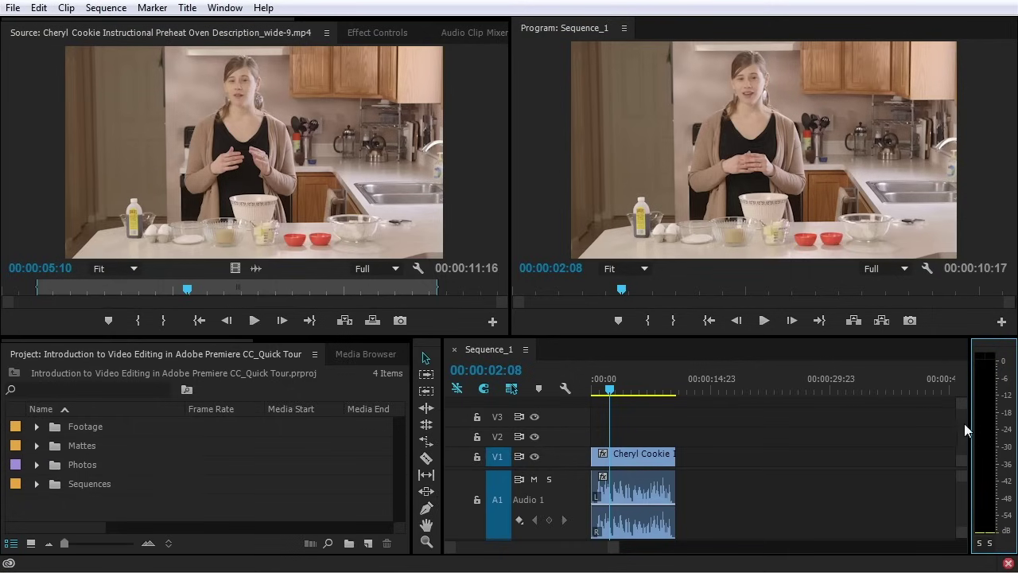
pyautogui.moveTo(611, 390); pyautogui.dragTo(599, 389)
pyautogui.press('space')
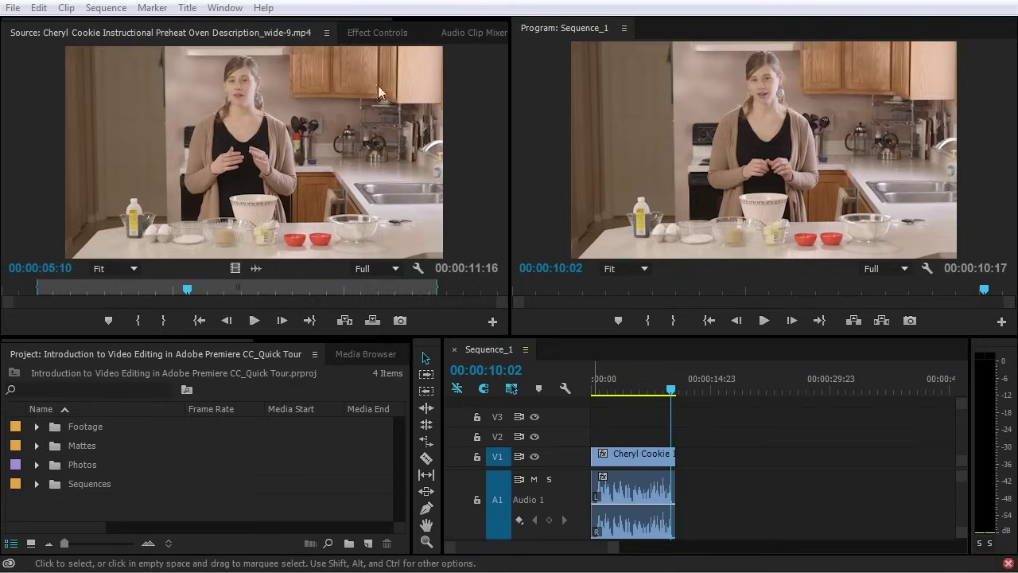
pyautogui.click(373, 35)
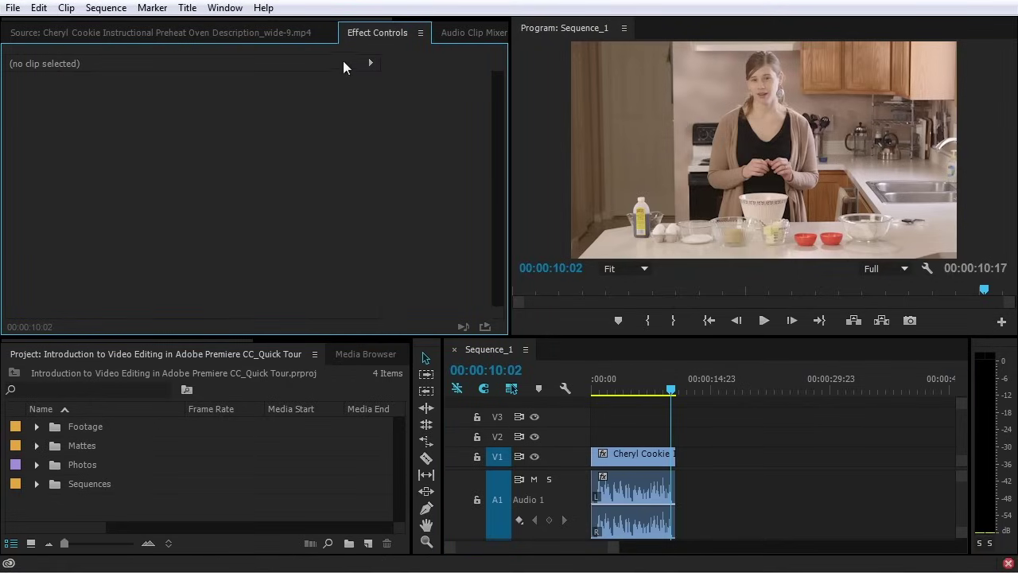
pyautogui.click(624, 456)
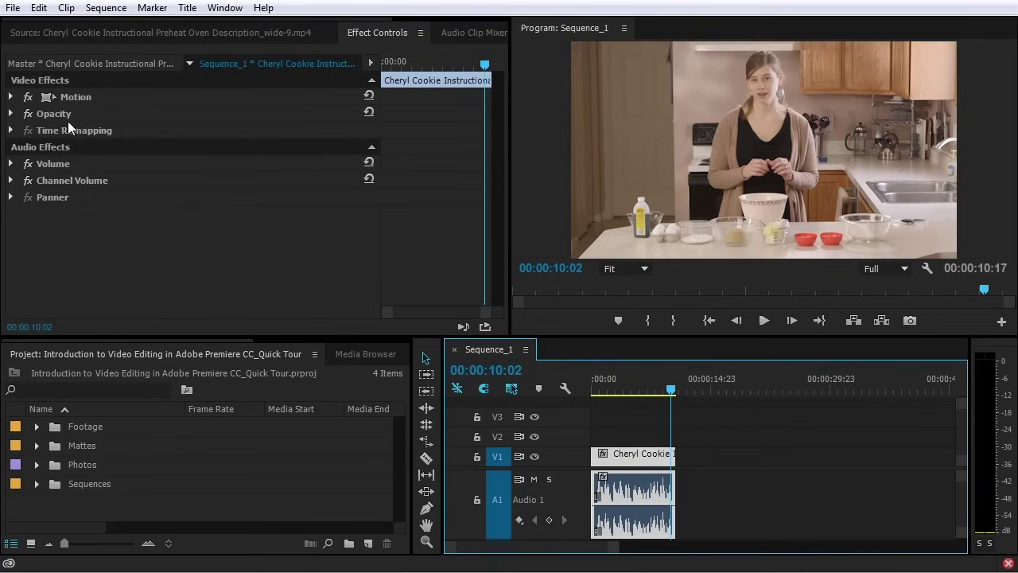
pyautogui.click(11, 97)
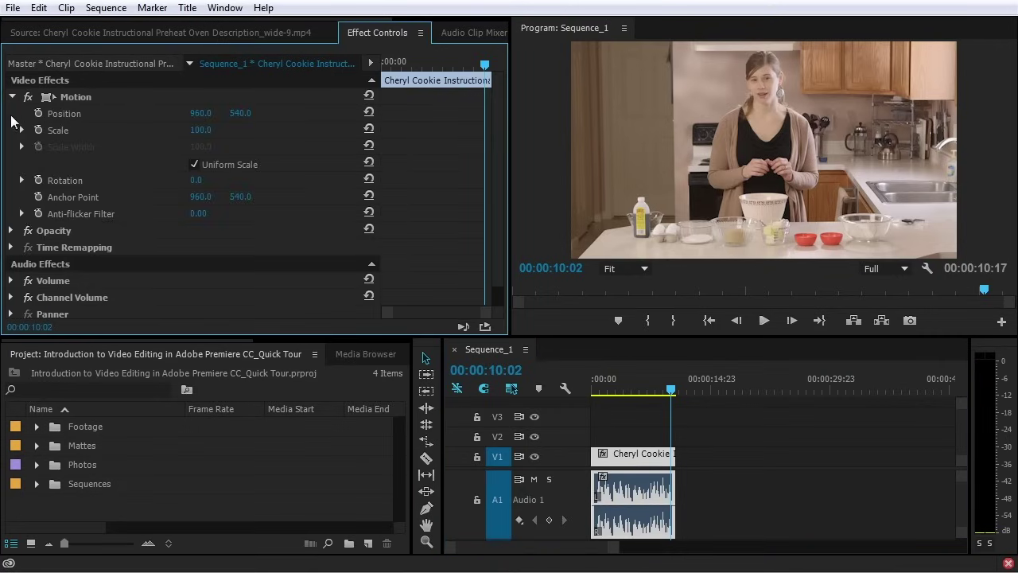
pyautogui.click(12, 231)
pyautogui.click(10, 297)
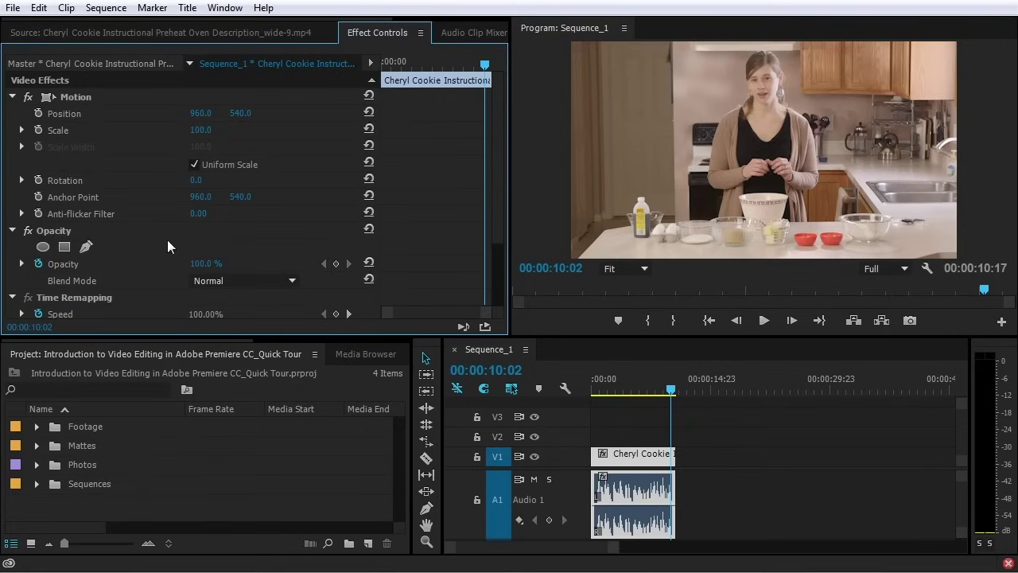
pyautogui.click(12, 97)
pyautogui.click(11, 114)
pyautogui.click(10, 130)
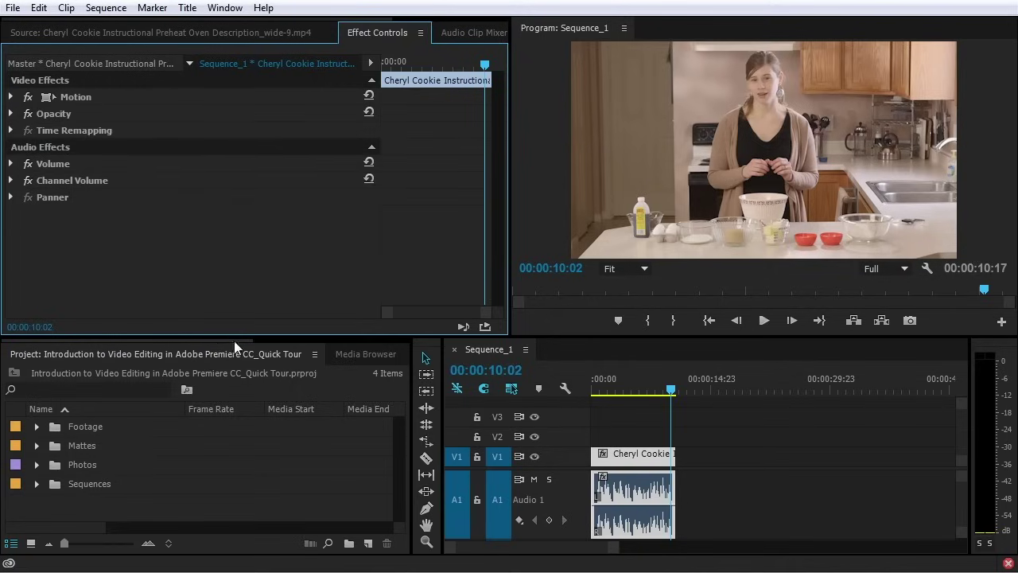
pyautogui.moveTo(215, 340); pyautogui.dragTo(325, 344)
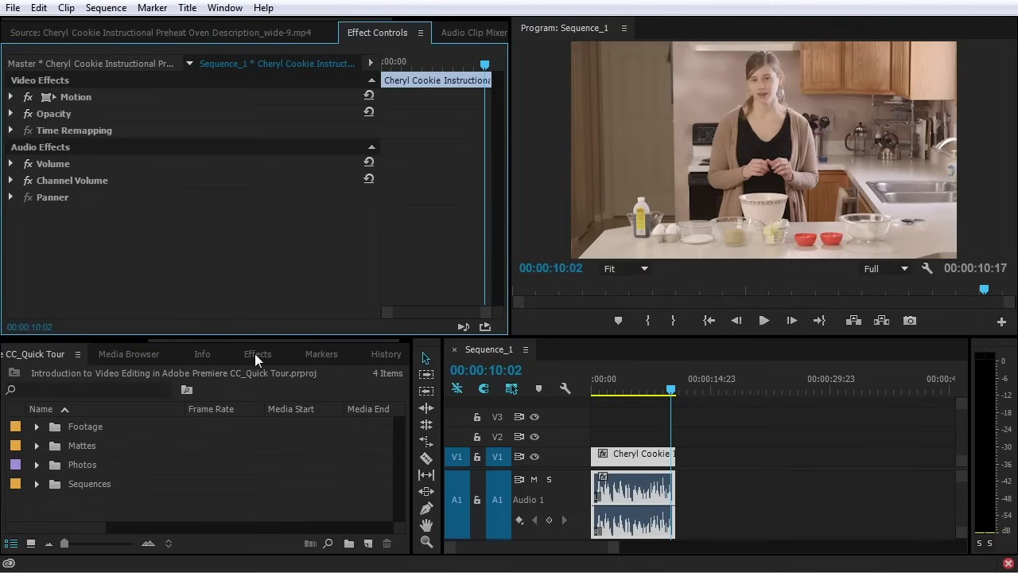
# Browse the Effects, Media Browser and Info panels with the clip selected
pyautogui.click(255, 353)
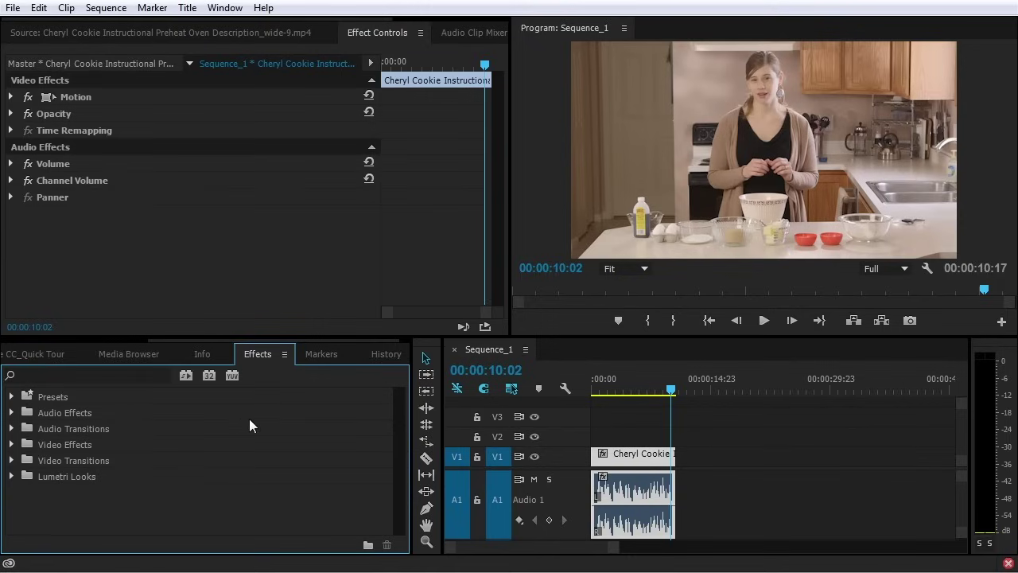
pyautogui.click(126, 354)
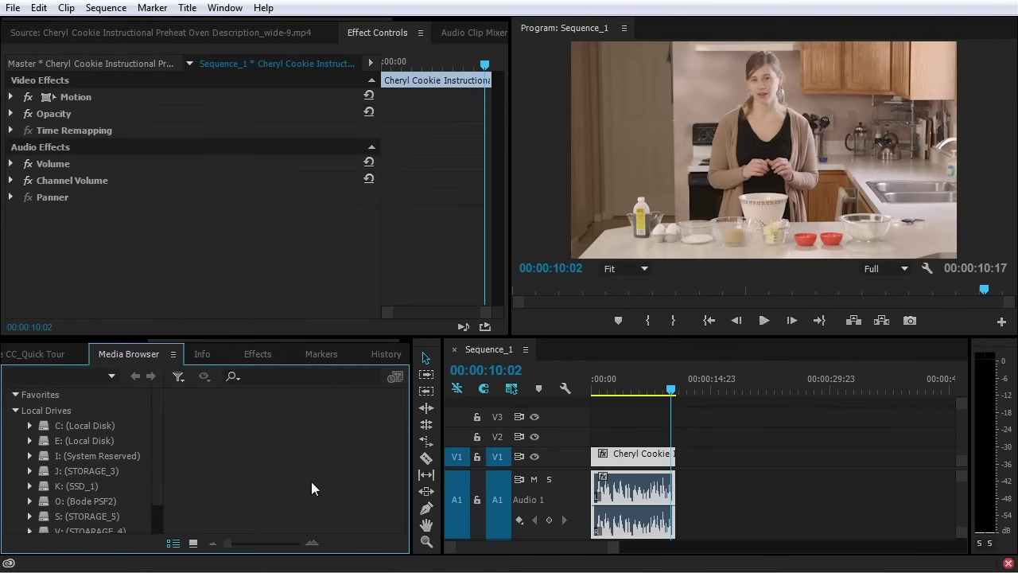
pyautogui.click(200, 355)
pyautogui.click(624, 453)
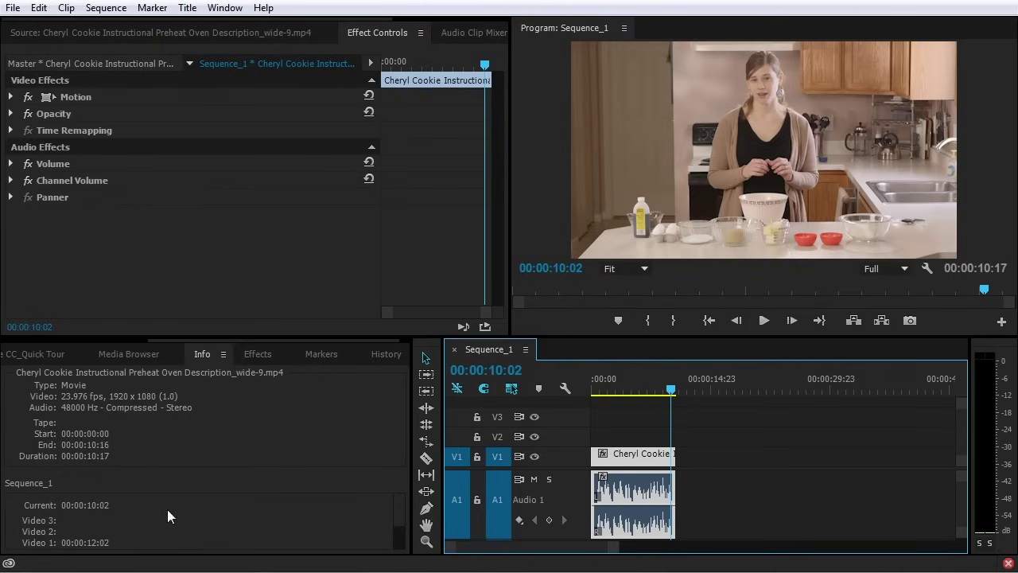
# Add a marker at 00:00:03:10 with the comment 'dfsdfs', then review the History panel
pyautogui.click(320, 354)
pyautogui.click(620, 389)
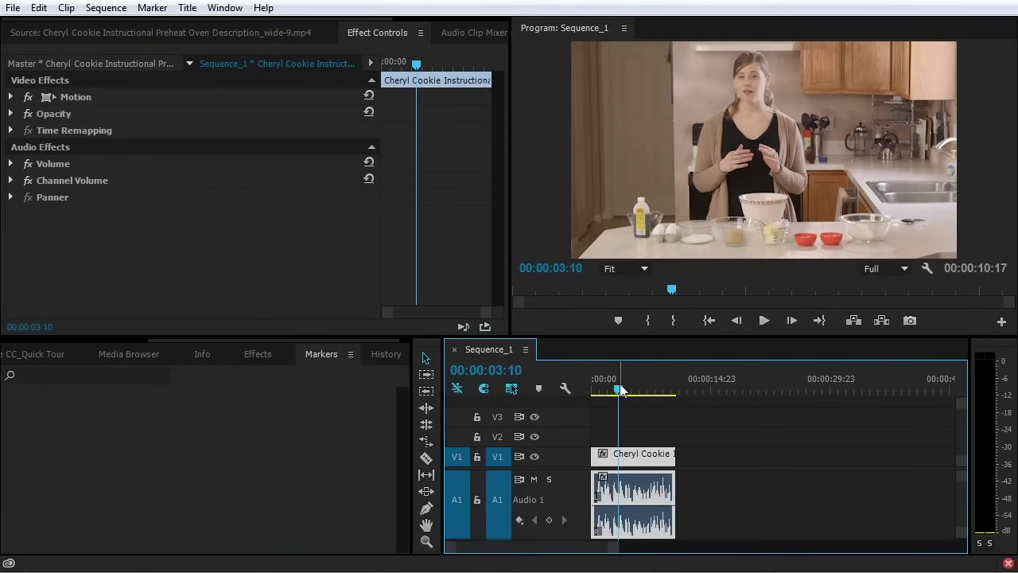
pyautogui.press('m')
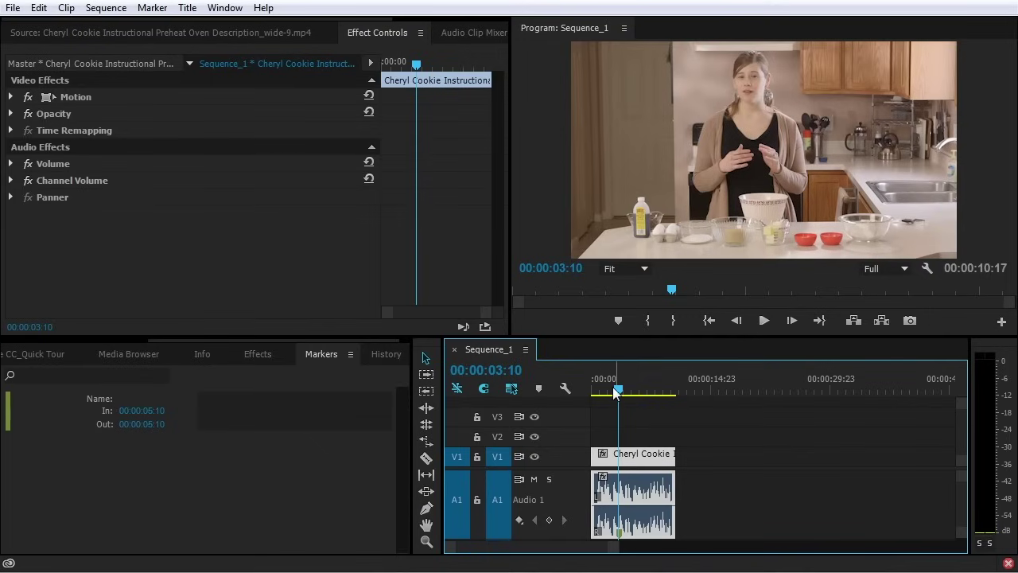
pyautogui.click(255, 397)
pyautogui.write('dfsdfs')
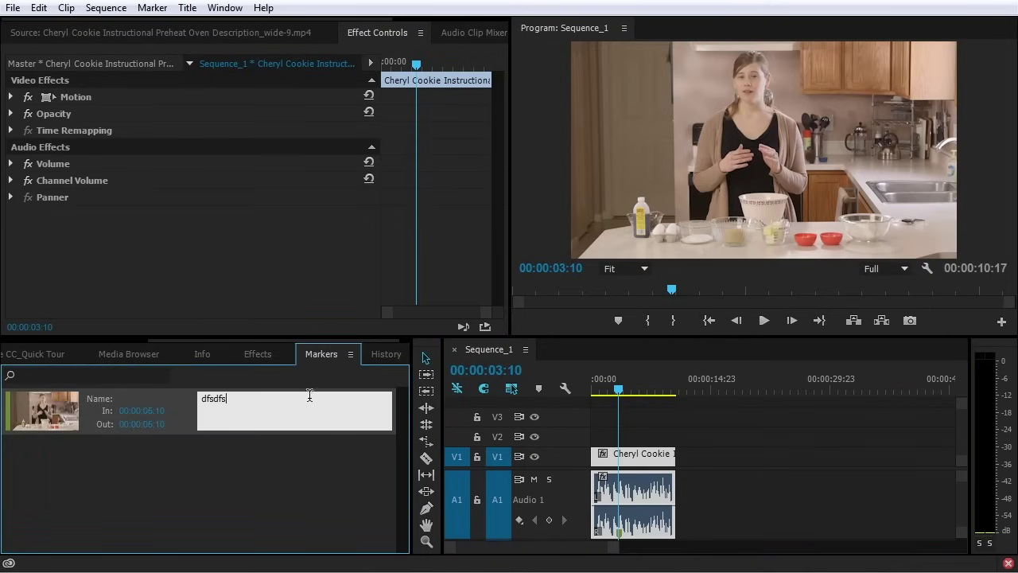
pyautogui.click(271, 491)
pyautogui.click(378, 356)
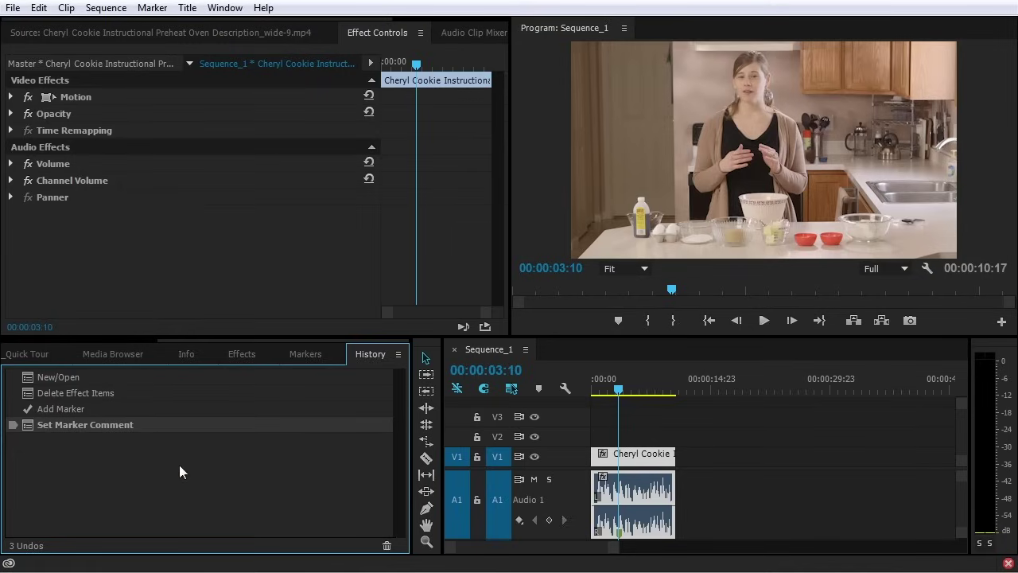
pyautogui.click(409, 33)
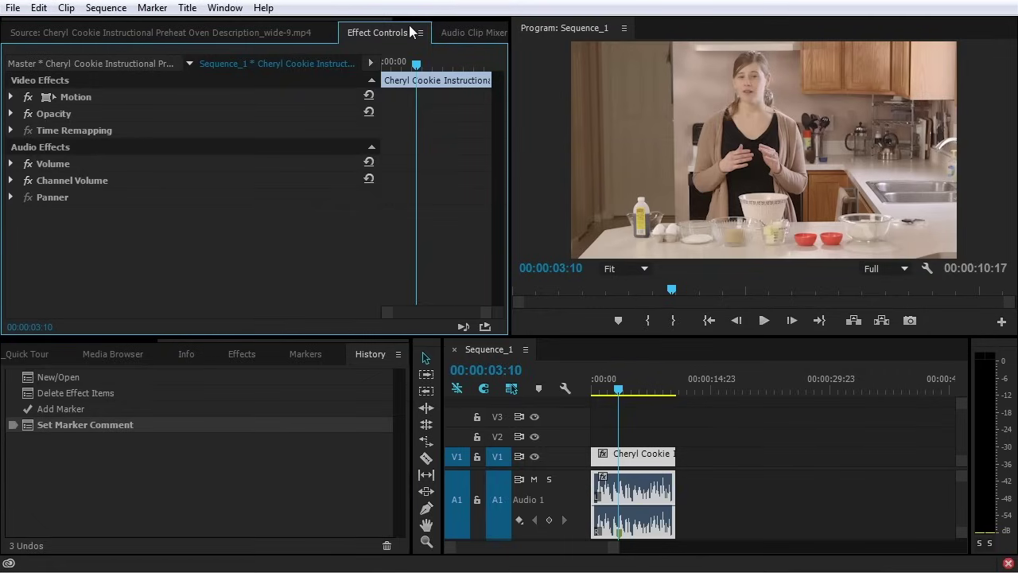
# Glance at the Audio Clip Mixer, then show the Metadata panel with more Clip/File rows visible
pyautogui.click(459, 33)
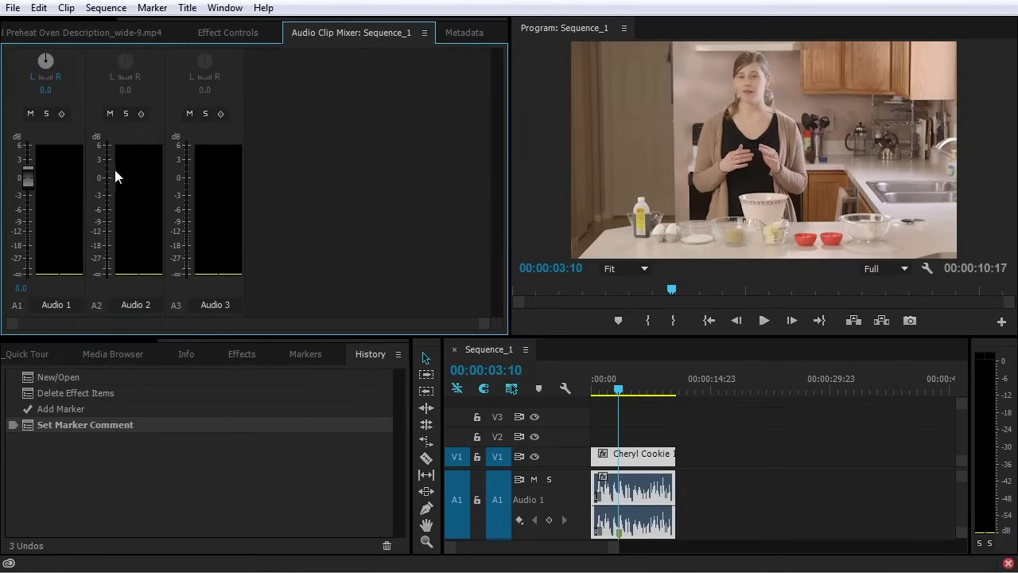
pyautogui.click(466, 34)
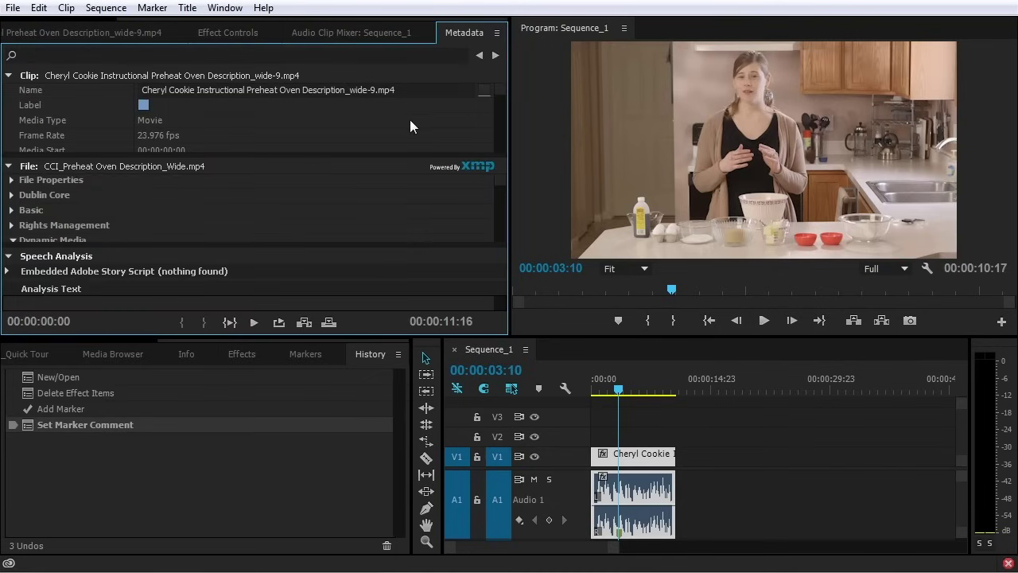
pyautogui.moveTo(287, 154); pyautogui.dragTo(303, 242)
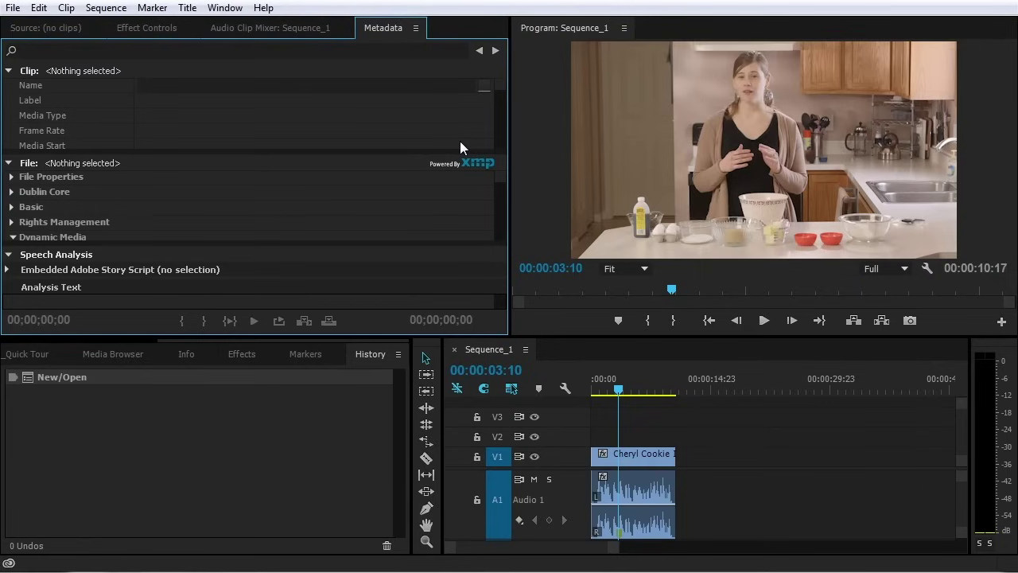
# Create a new project from File > New > Project named Cheryl Cookie Instructional
pyautogui.click(12, 9)
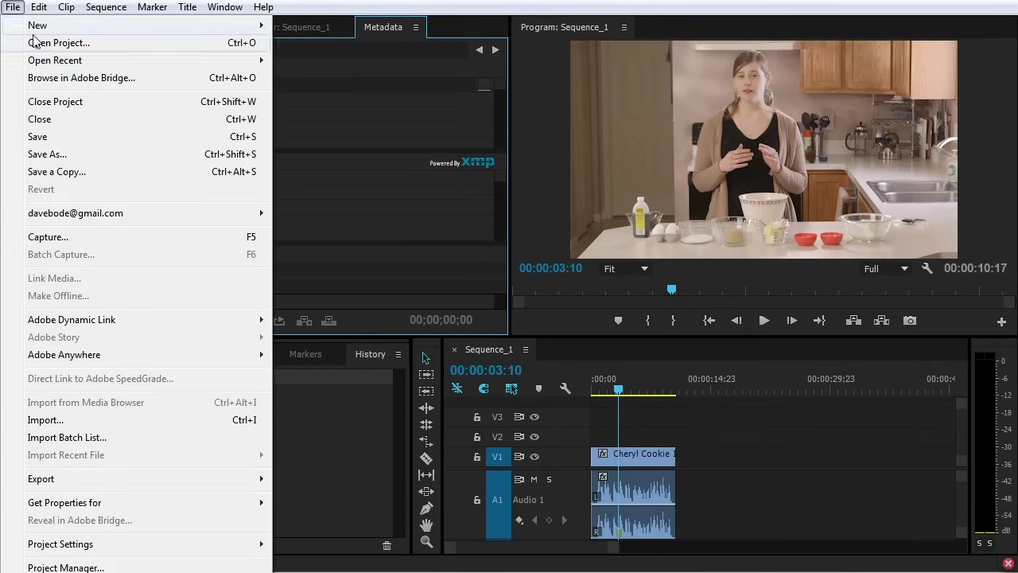
pyautogui.moveTo(38, 26)
pyautogui.click(348, 25)
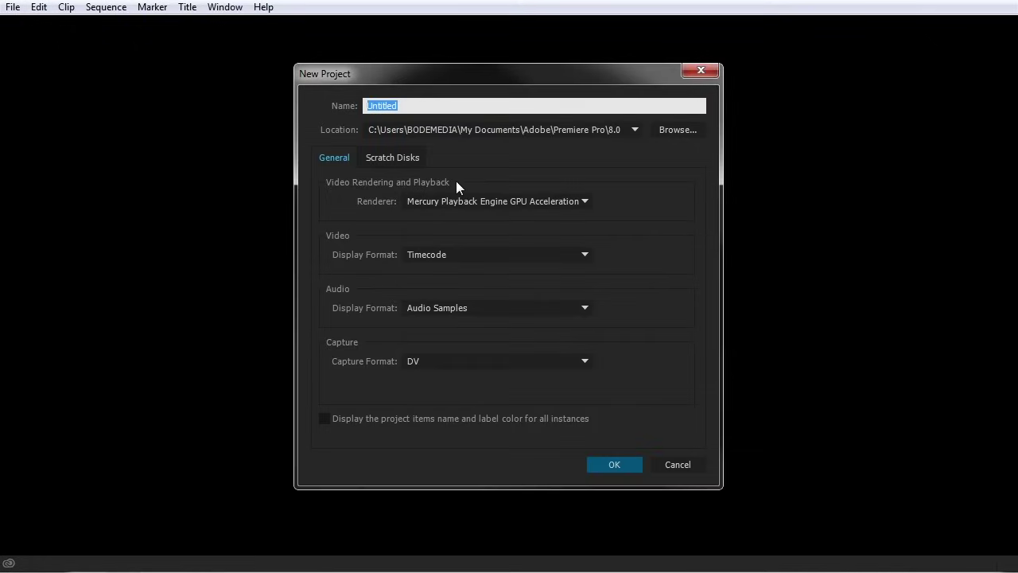
pyautogui.write('Cheryl Cookie Instructiona')
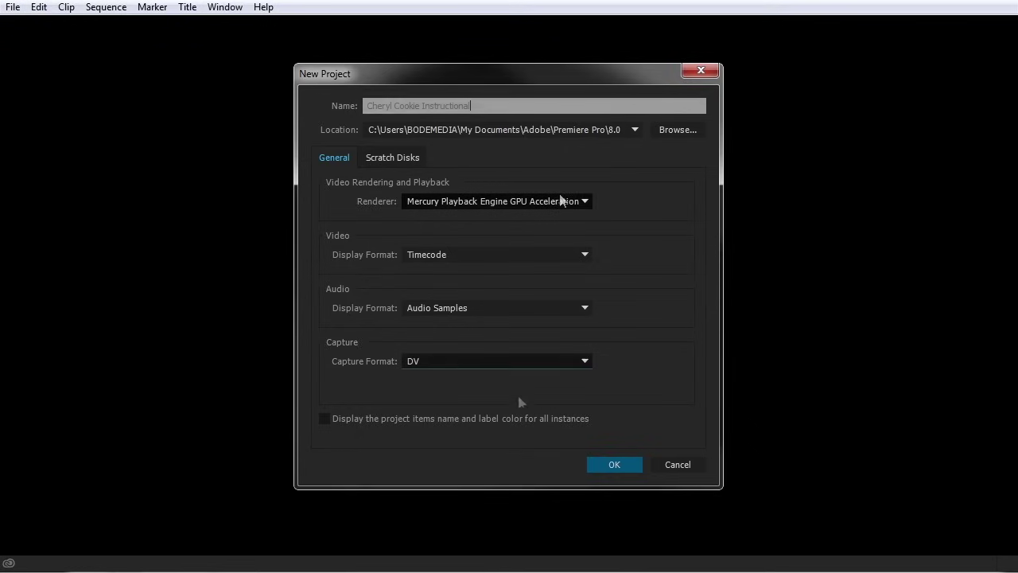
pyautogui.click(613, 461)
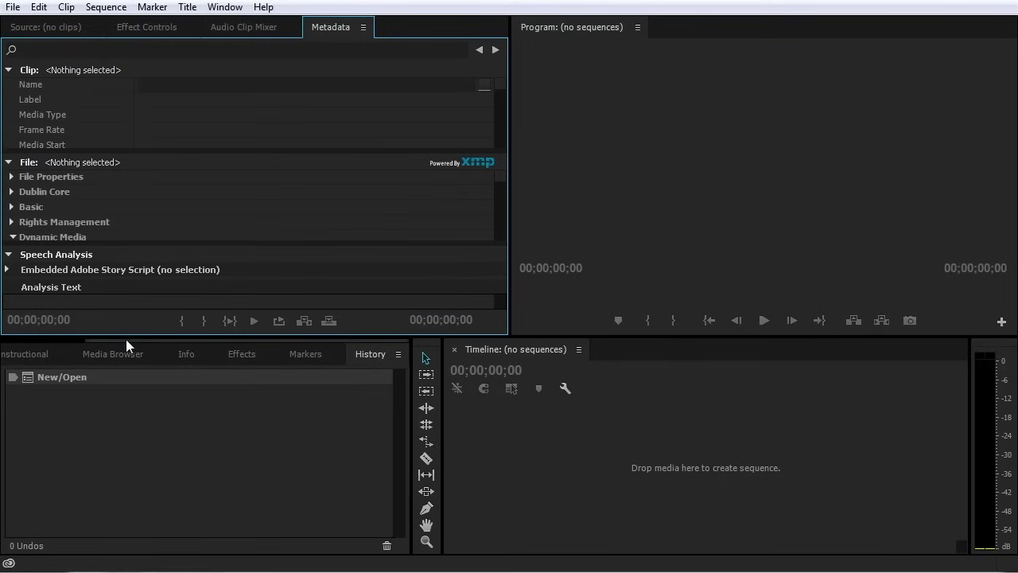
# Bring up the Import dialog and browse to X_Video Projects > Cheryl Cookie Instructional
pyautogui.moveTo(126, 339); pyautogui.dragTo(38, 342)
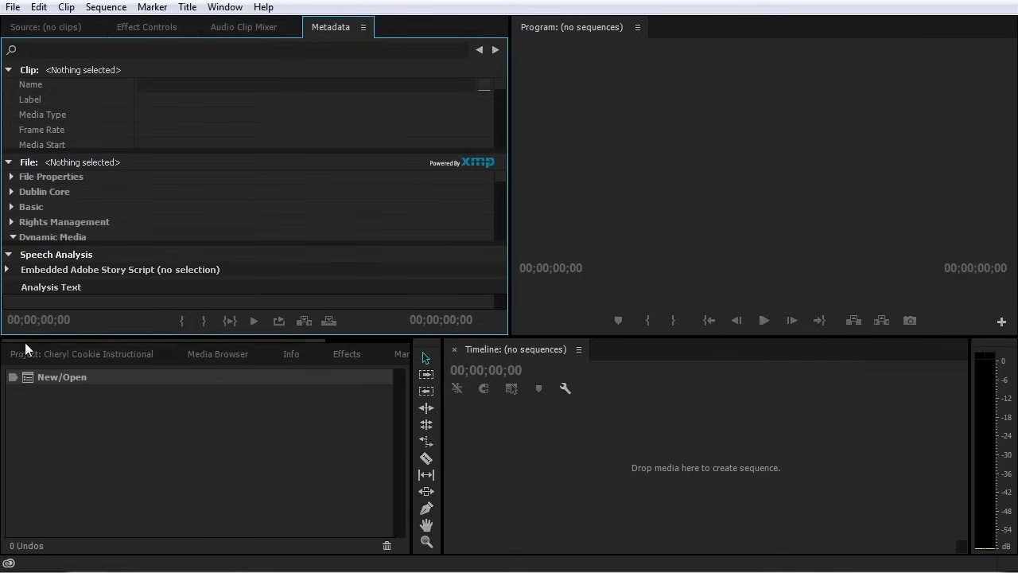
pyautogui.click(27, 350)
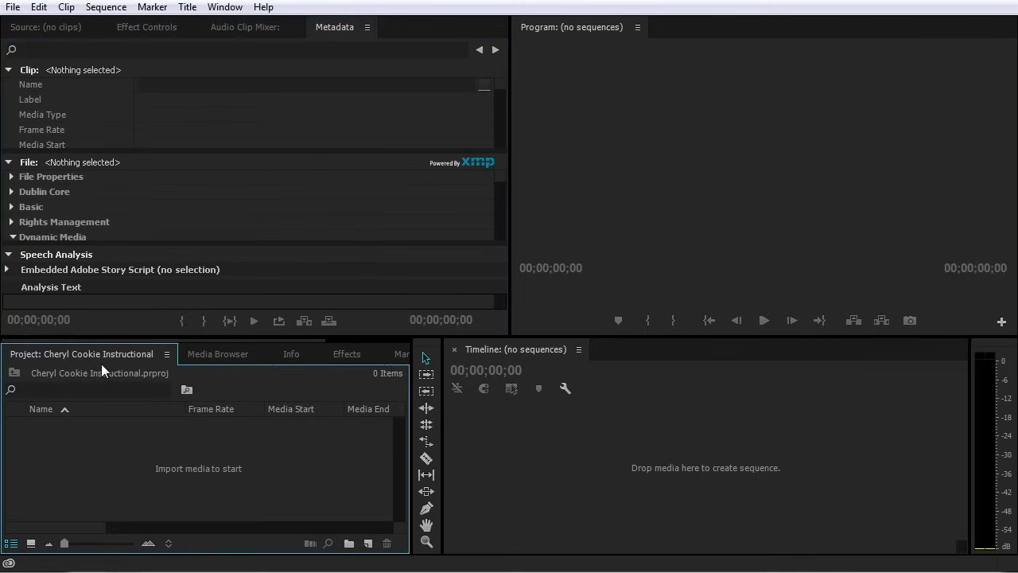
pyautogui.doubleClick(187, 466)
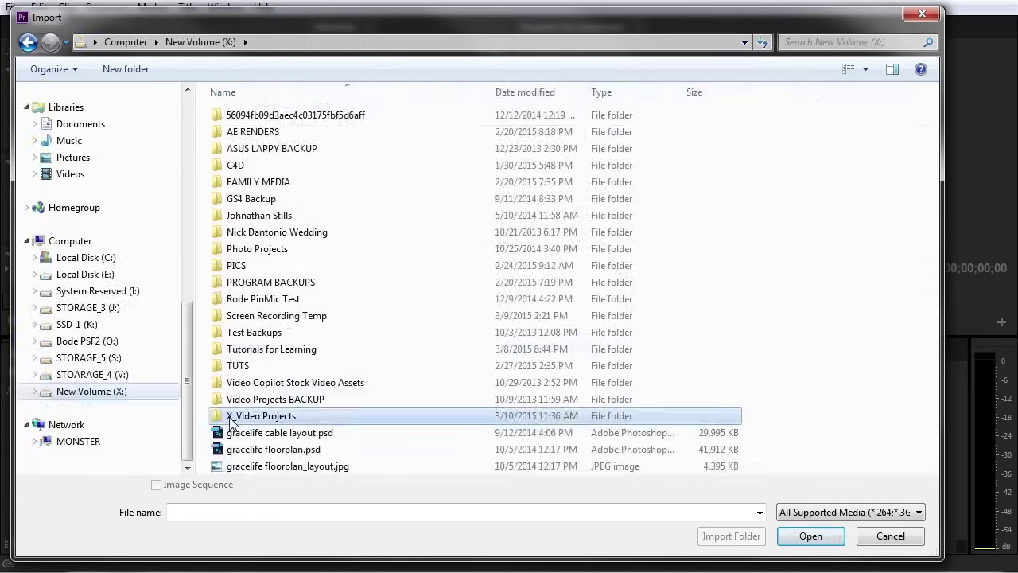
pyautogui.doubleClick(233, 416)
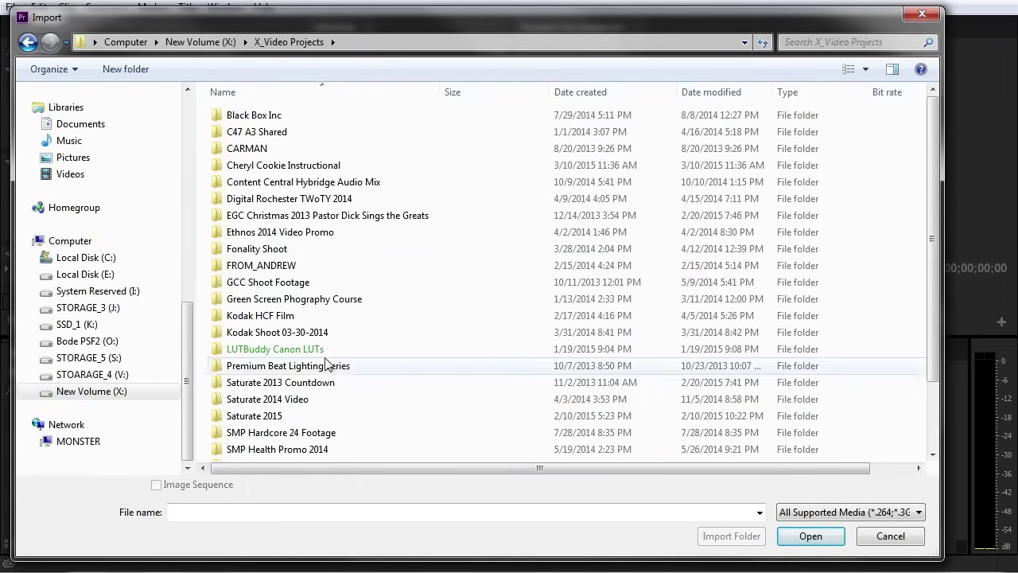
pyautogui.doubleClick(273, 167)
# Look through the Wide and Cutaway clip folders inside Cheryl Cookie Instructional_Assets
pyautogui.click(274, 120)
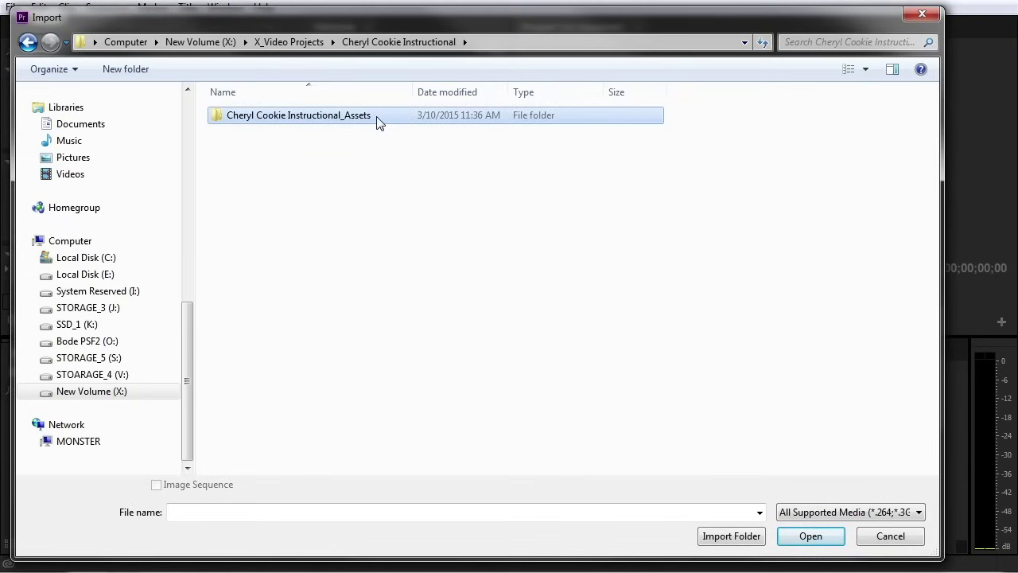
pyautogui.doubleClick(280, 126)
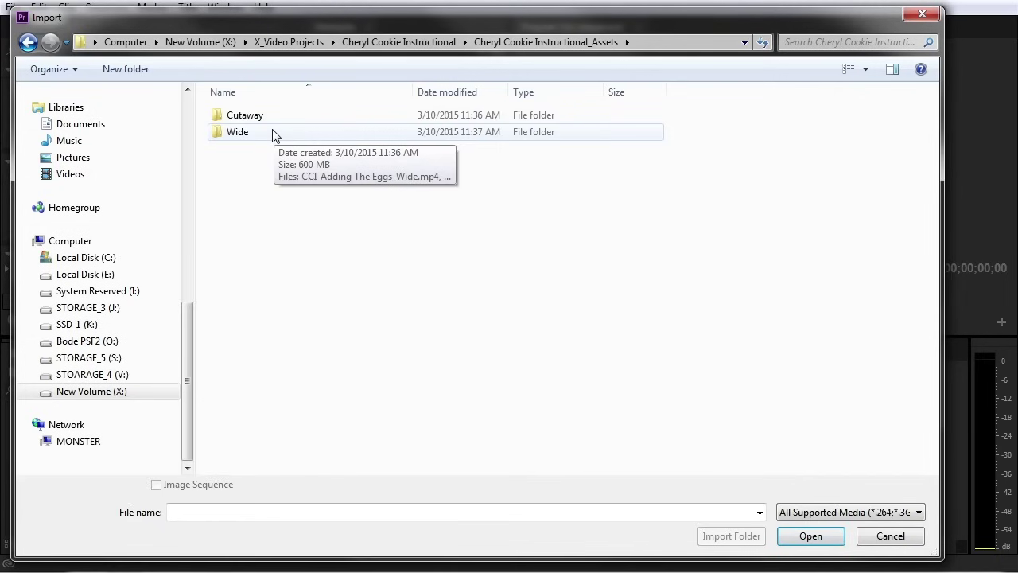
pyautogui.doubleClick(271, 132)
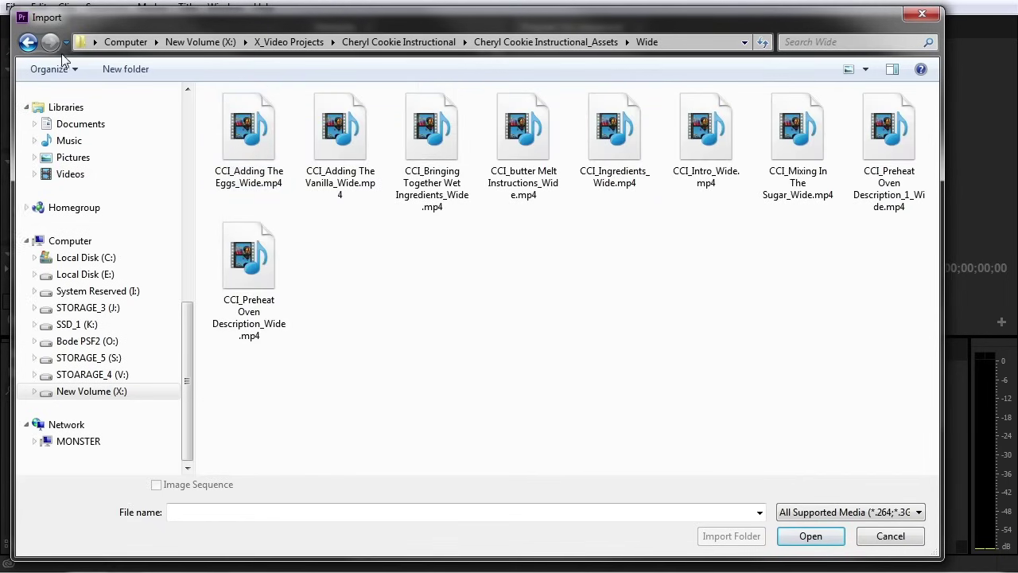
pyautogui.click(28, 41)
pyautogui.click(286, 119)
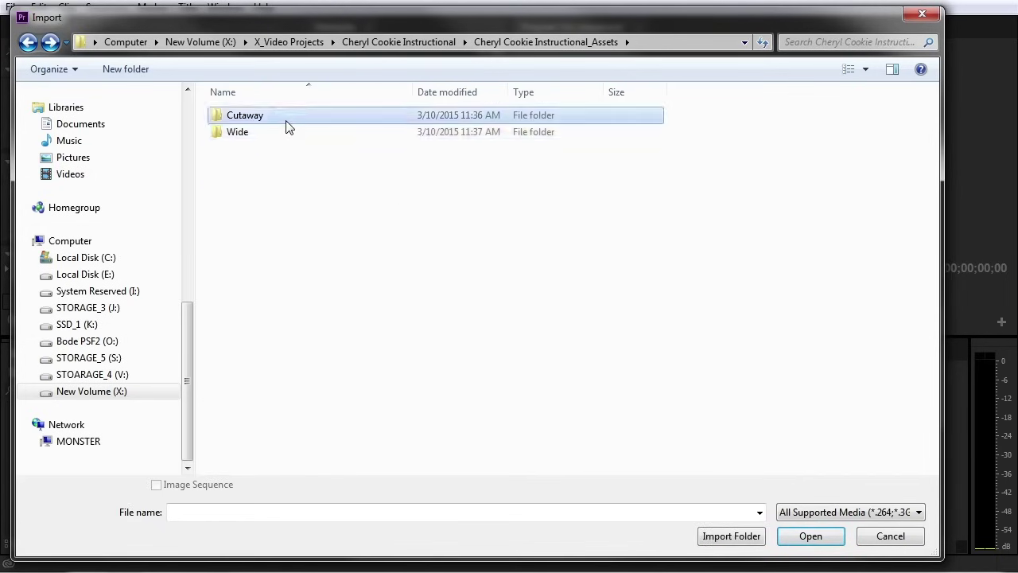
pyautogui.doubleClick(287, 119)
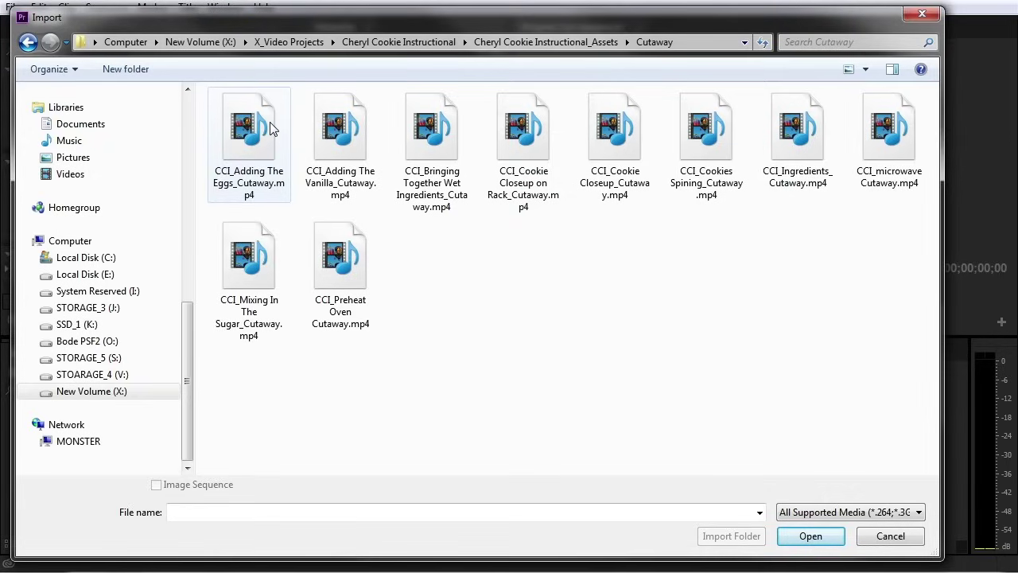
pyautogui.click(28, 42)
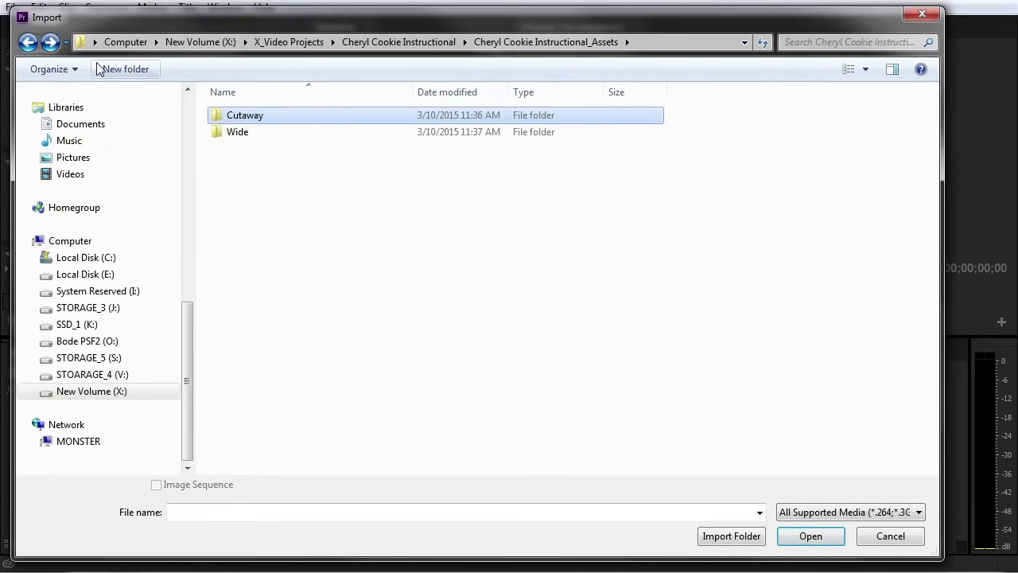
pyautogui.doubleClick(299, 121)
pyautogui.click(256, 131)
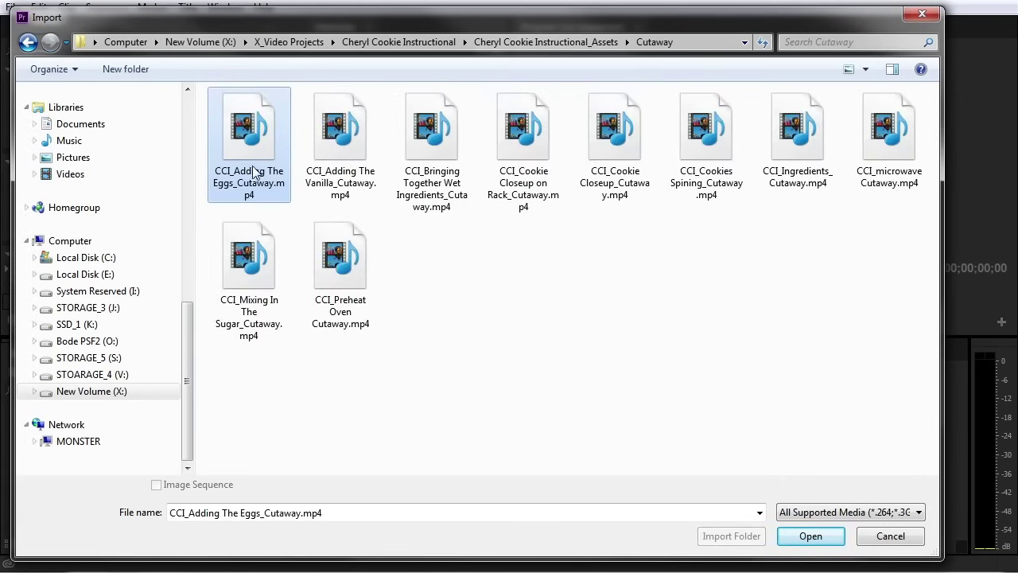
pyautogui.moveTo(257, 145); pyautogui.dragTo(205, 84)
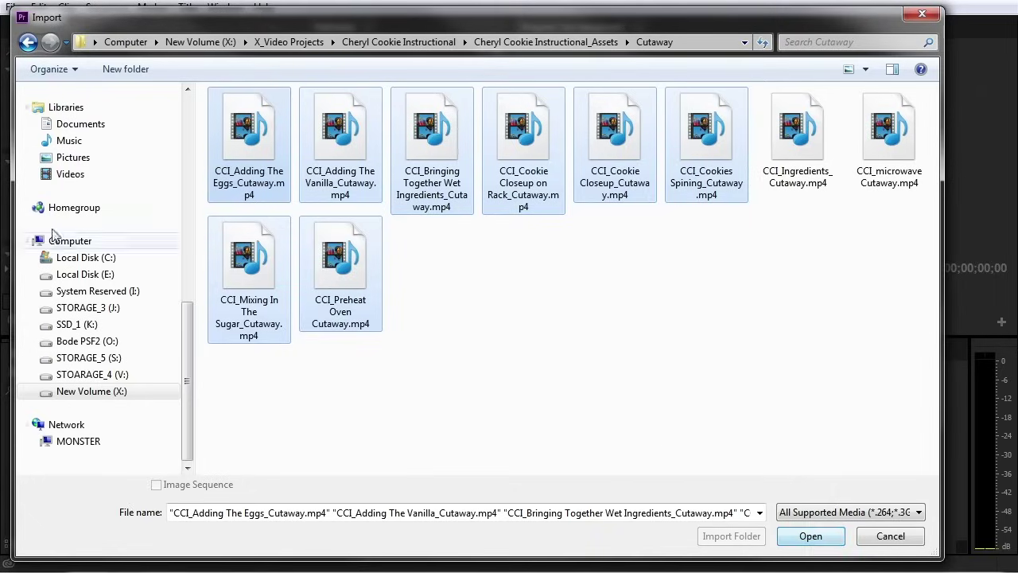
# Go back up, select Cheryl Cookie Instructional_Assets, and bring it in with Import Folder
pyautogui.click(26, 43)
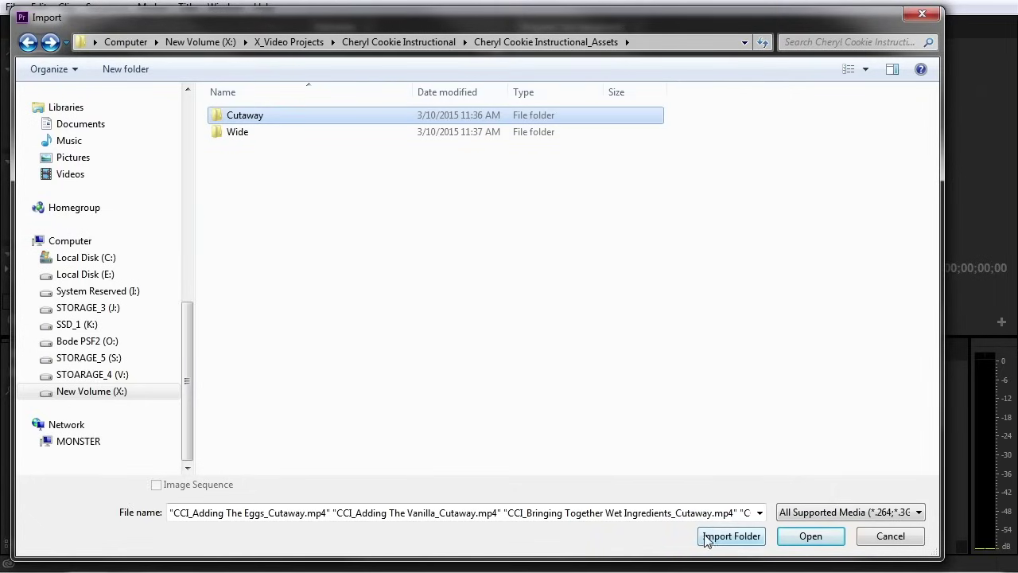
pyautogui.click(28, 42)
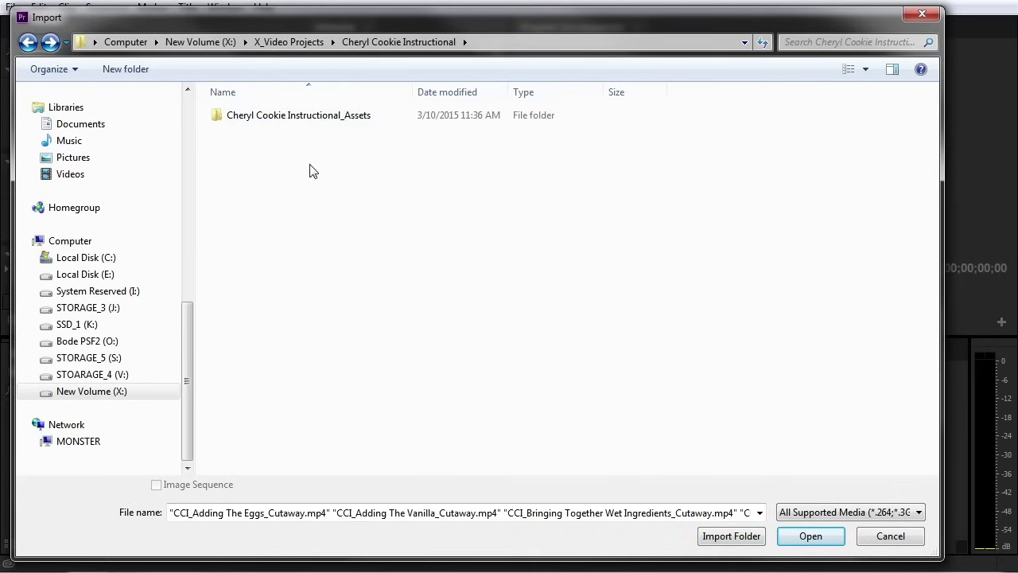
pyautogui.click(229, 124)
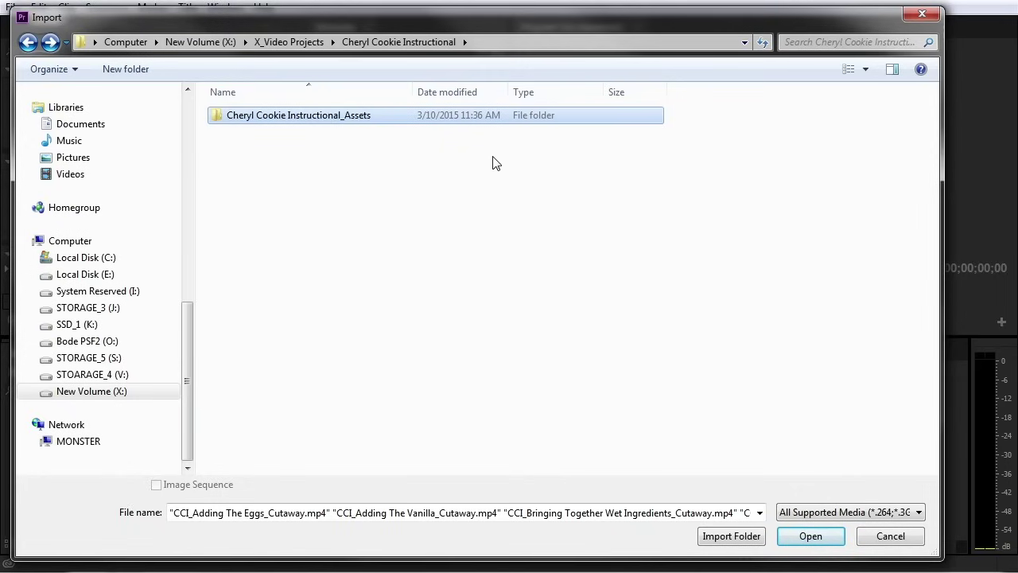
pyautogui.click(730, 536)
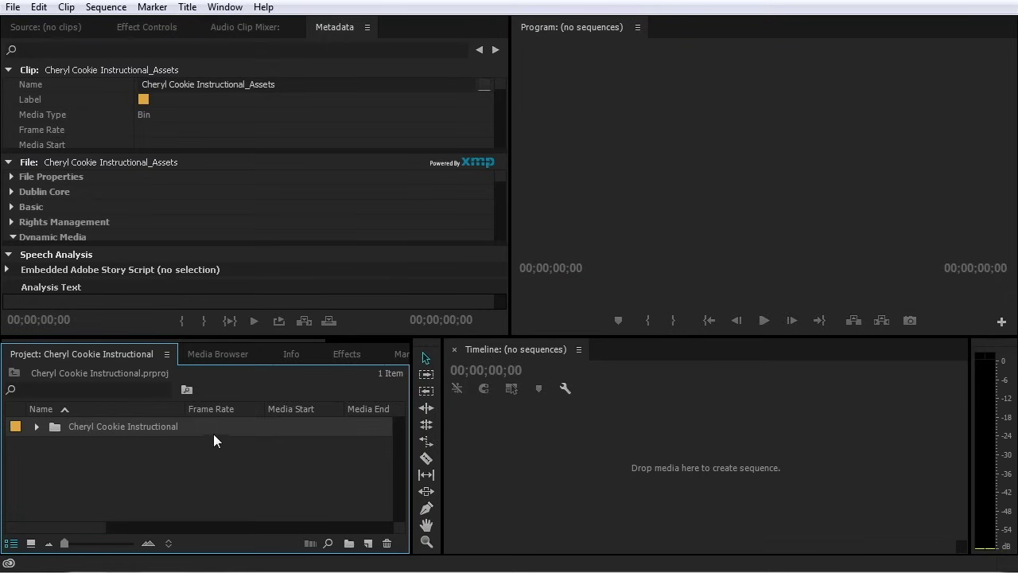
# Expand the imported bin and review the clips in the Wide folder
pyautogui.click(36, 426)
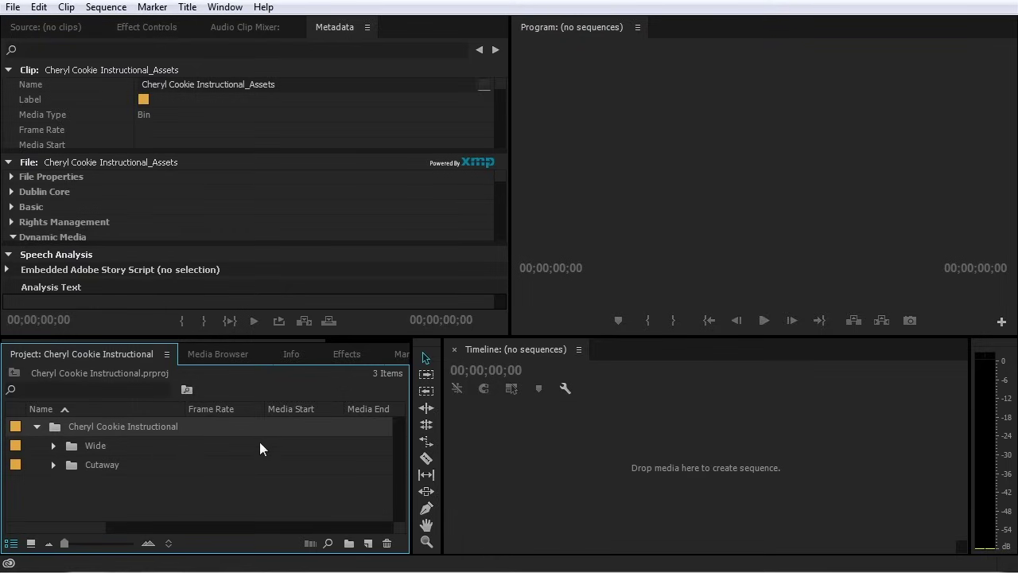
pyautogui.click(52, 446)
pyautogui.scroll(-3, 90, 469)
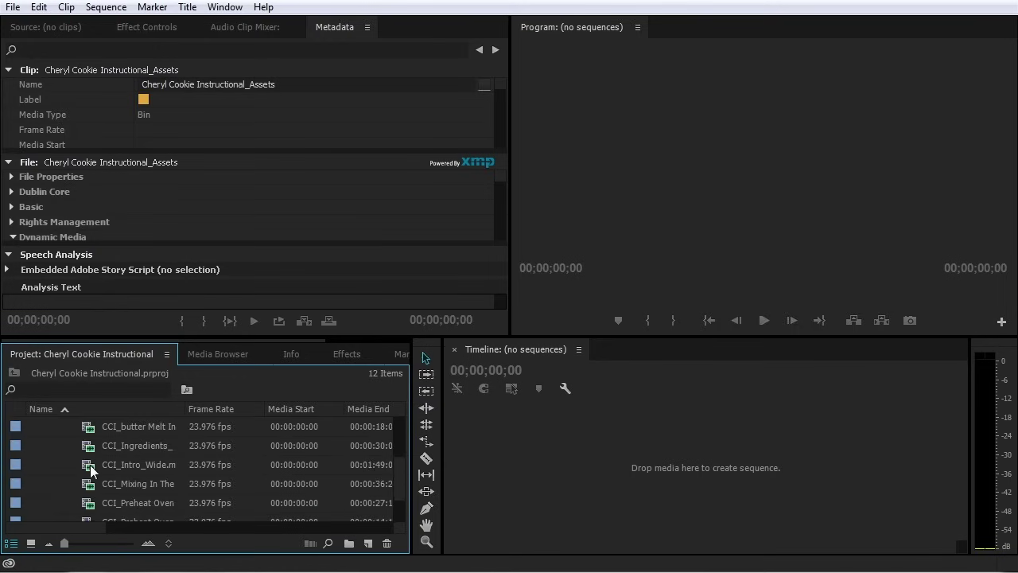
pyautogui.scroll(-1, 90, 469)
pyautogui.scroll(3, 90, 471)
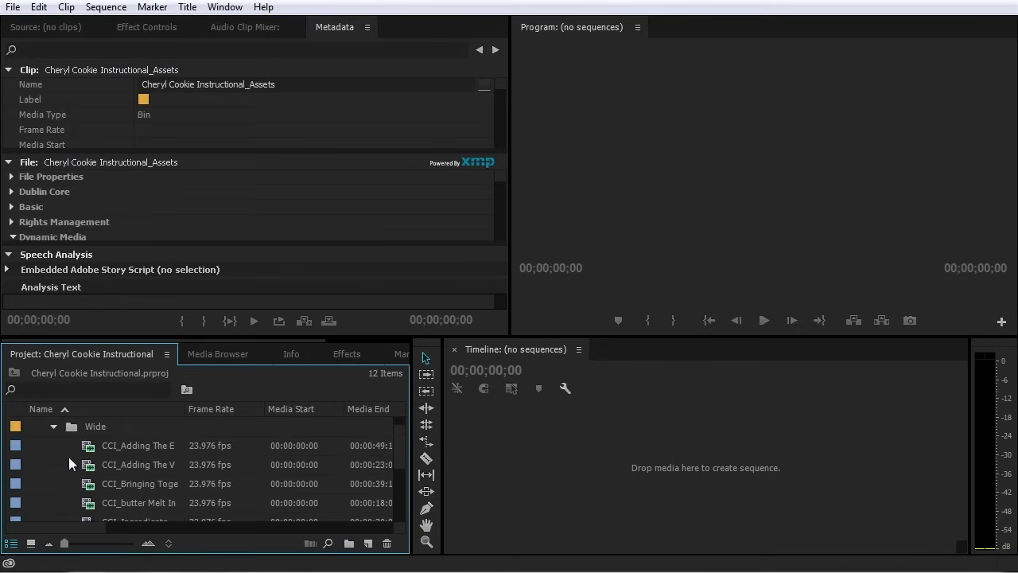
pyautogui.click(52, 426)
# Review the Cutaway folder's clips, then collapse it again
pyautogui.click(53, 464)
pyautogui.scroll(-1, 92, 473)
pyautogui.scroll(-2, 94, 475)
pyautogui.scroll(3, 96, 477)
pyautogui.click(52, 465)
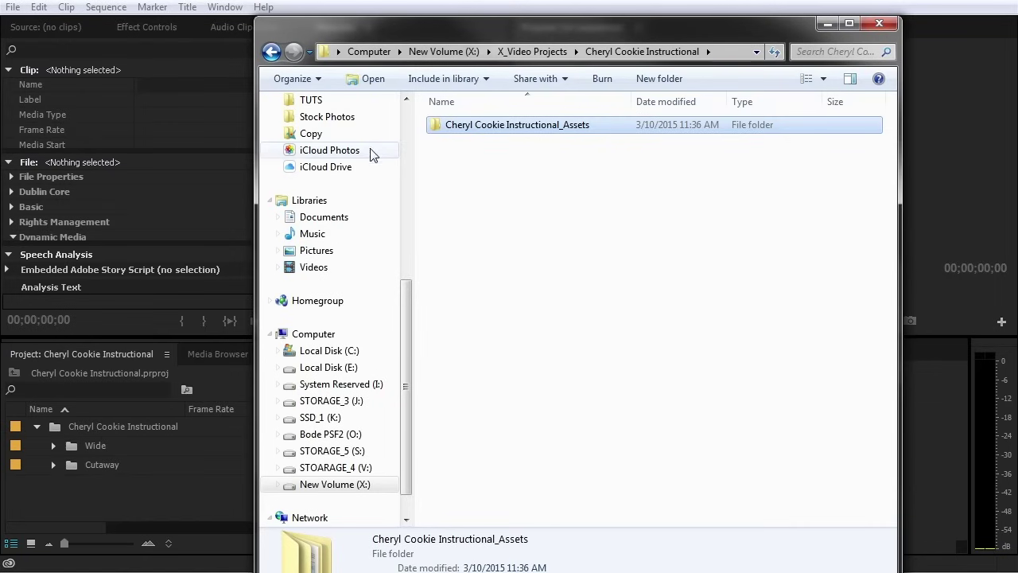
# In Explorer, search the PICS (2) folder for 'arrow'
pyautogui.doubleClick(540, 124)
pyautogui.doubleClick(495, 128)
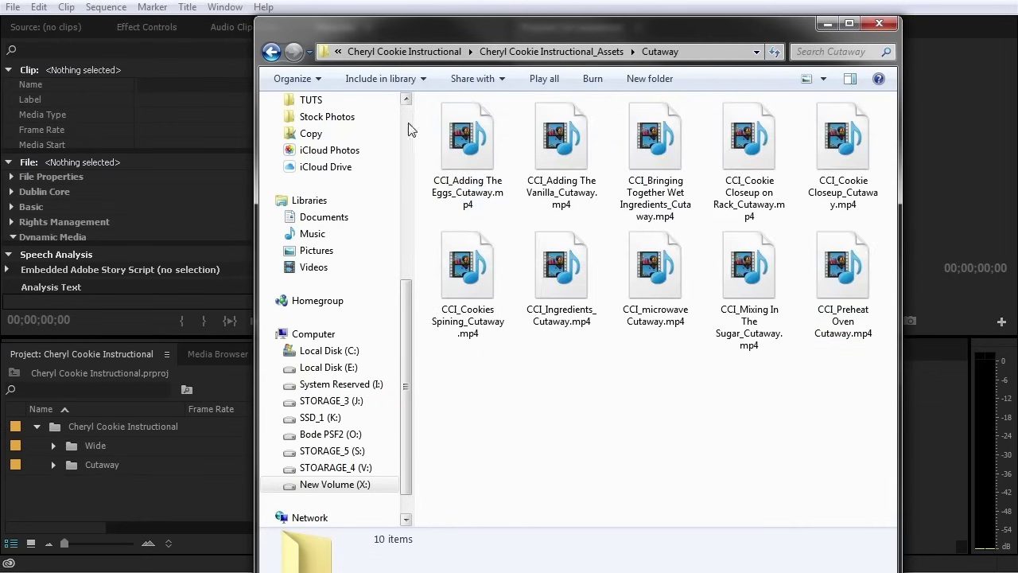
pyautogui.scroll(7, 410, 132)
pyautogui.click(315, 140)
pyautogui.click(808, 51)
pyautogui.write('arrow')
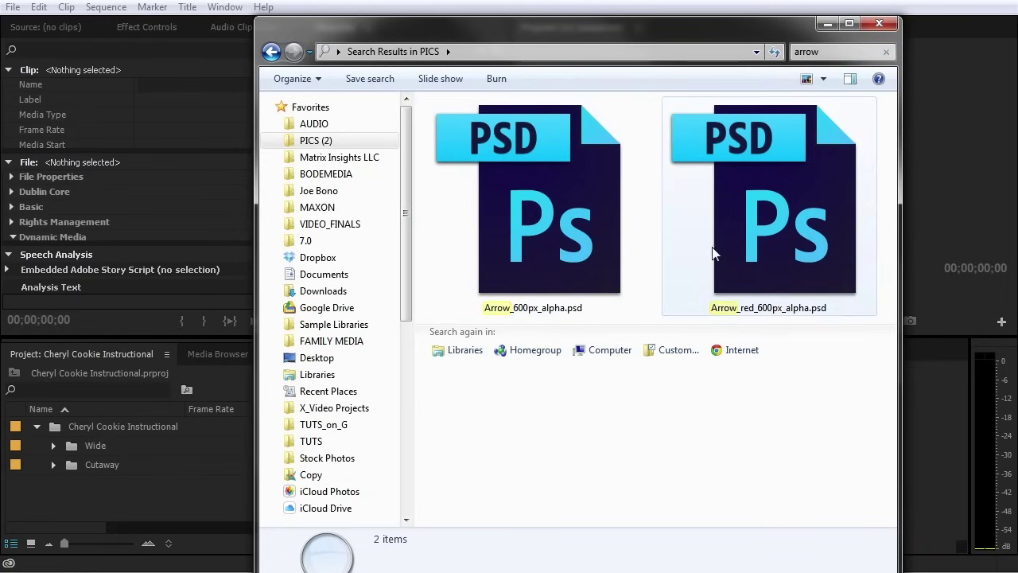
# Drag Arrow_600px_alpha.psd into the Project panel and import it with Merge All Layers
pyautogui.click(510, 223)
pyautogui.moveTo(509, 219); pyautogui.dragTo(124, 508)
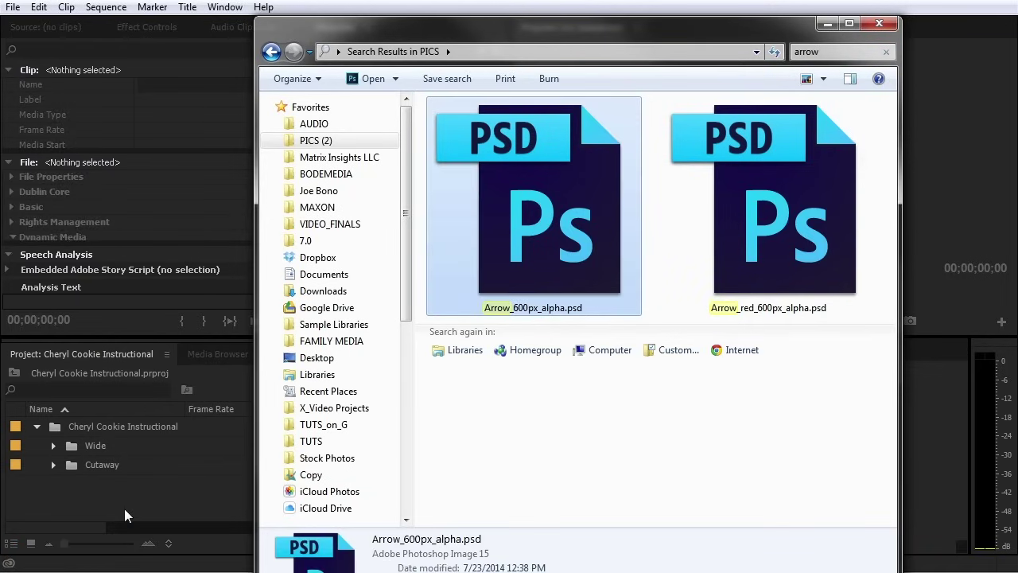
pyautogui.click(221, 90)
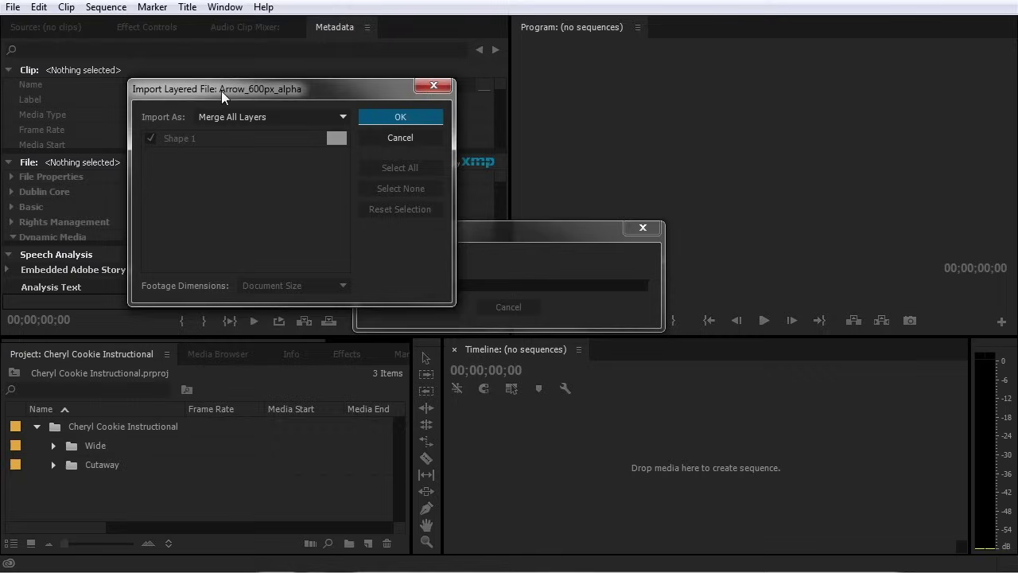
pyautogui.moveTo(225, 92); pyautogui.dragTo(455, 197)
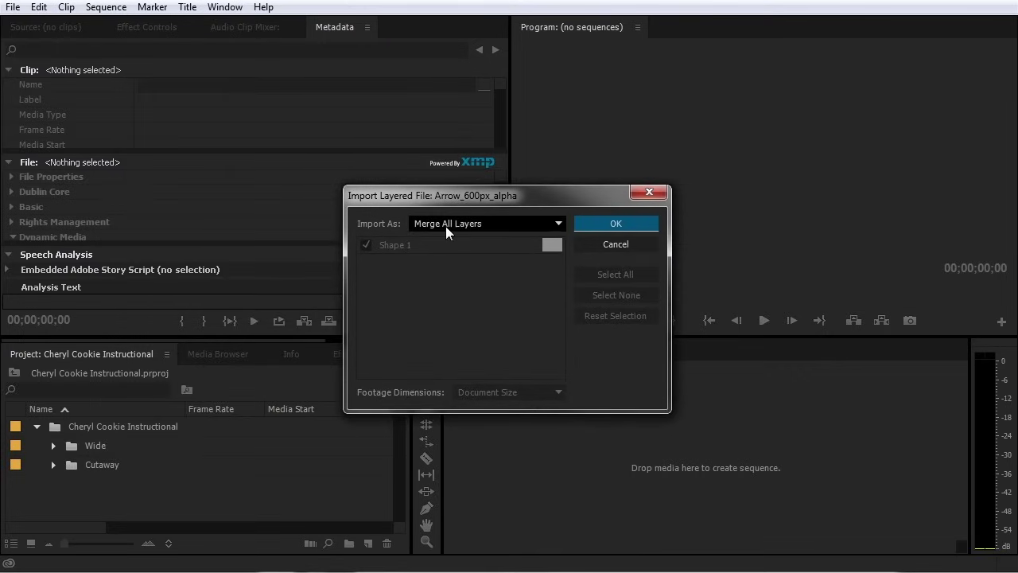
pyautogui.click(511, 227)
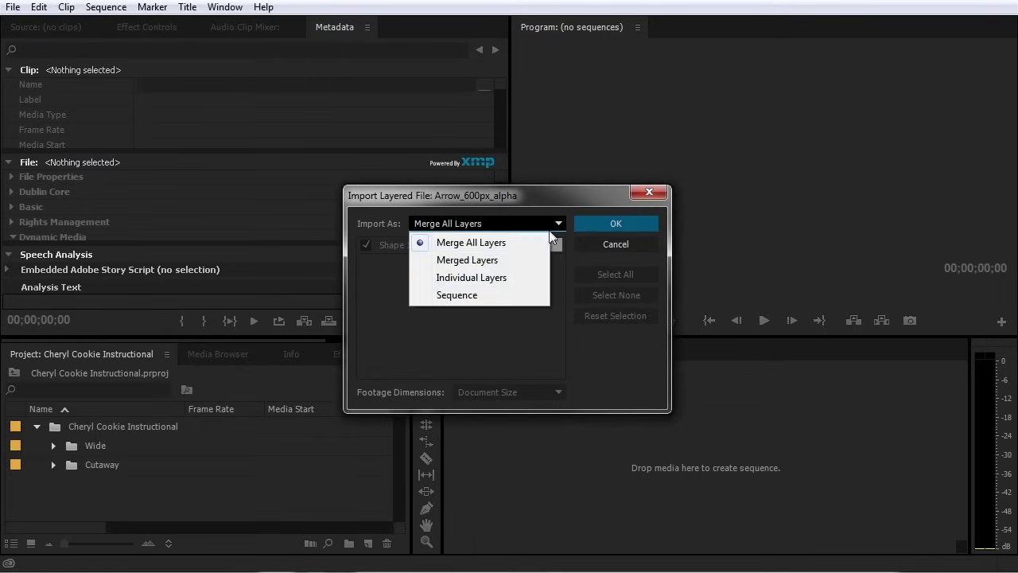
pyautogui.click(618, 223)
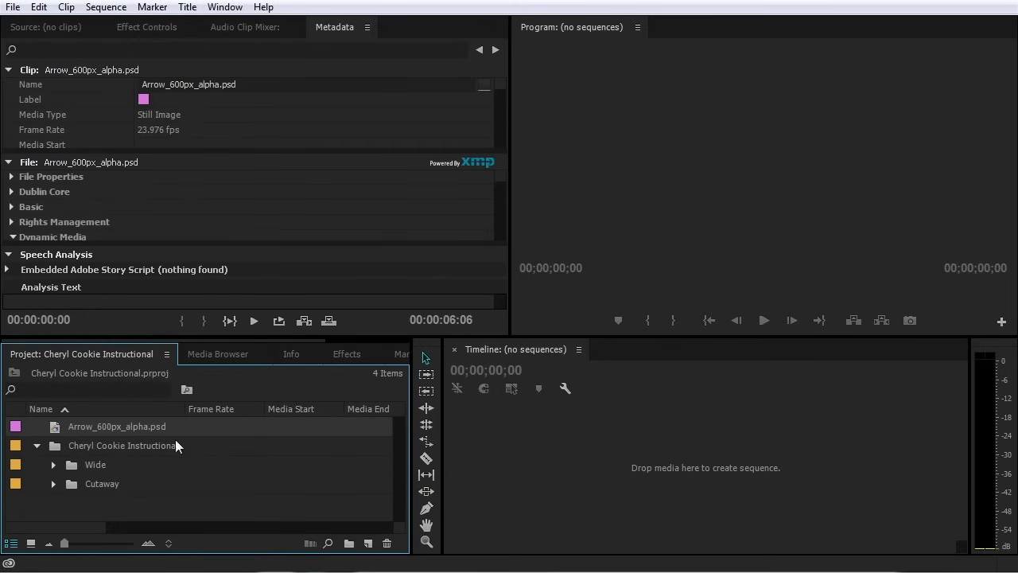
# Minimize the arrow search window, deselect in the Project panel, and show the STREAM folder
pyautogui.hotkey('alt', 'Tab')
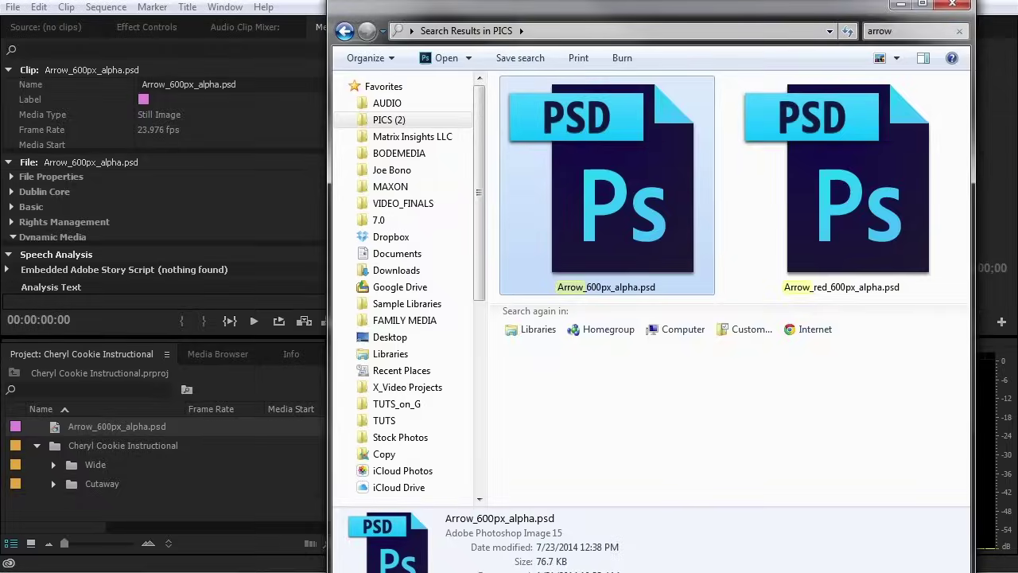
pyautogui.click(901, 6)
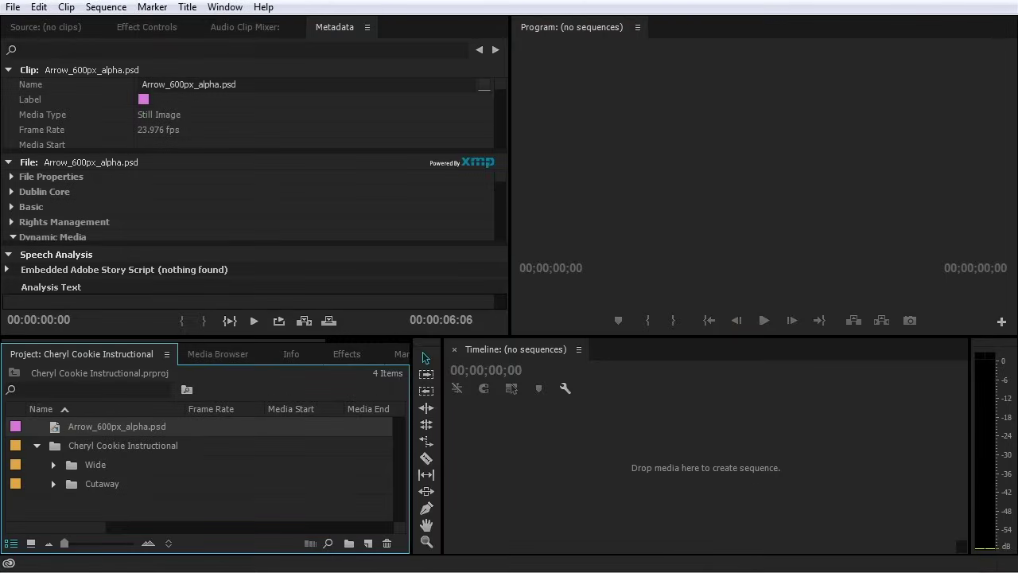
pyautogui.click(609, 449)
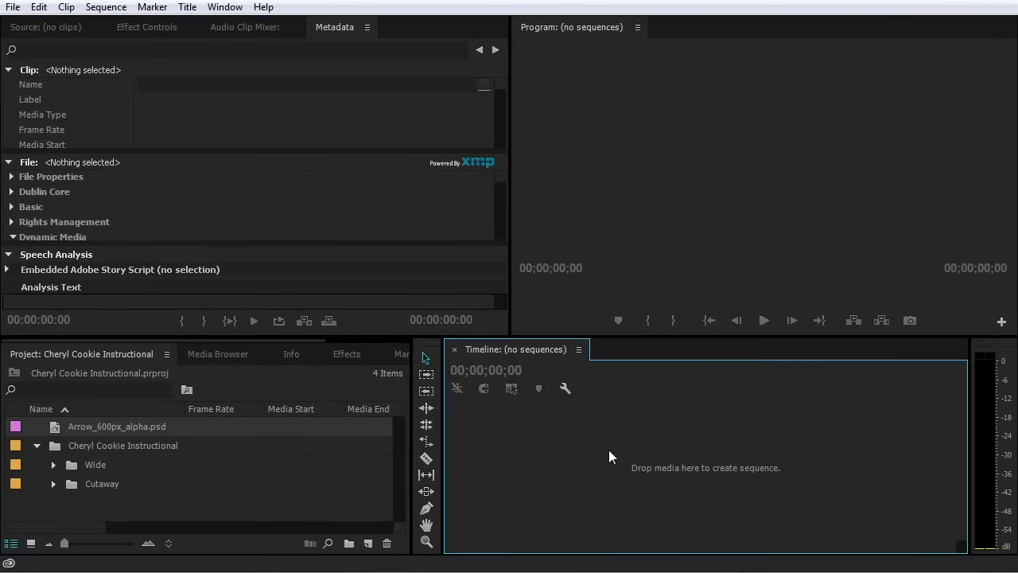
pyautogui.click(295, 485)
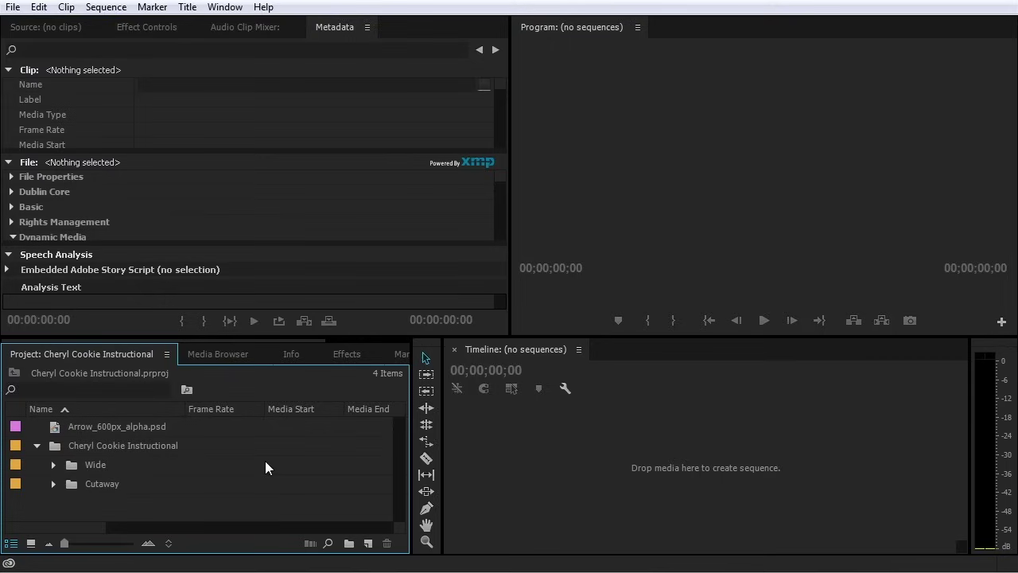
pyautogui.click(389, 566)
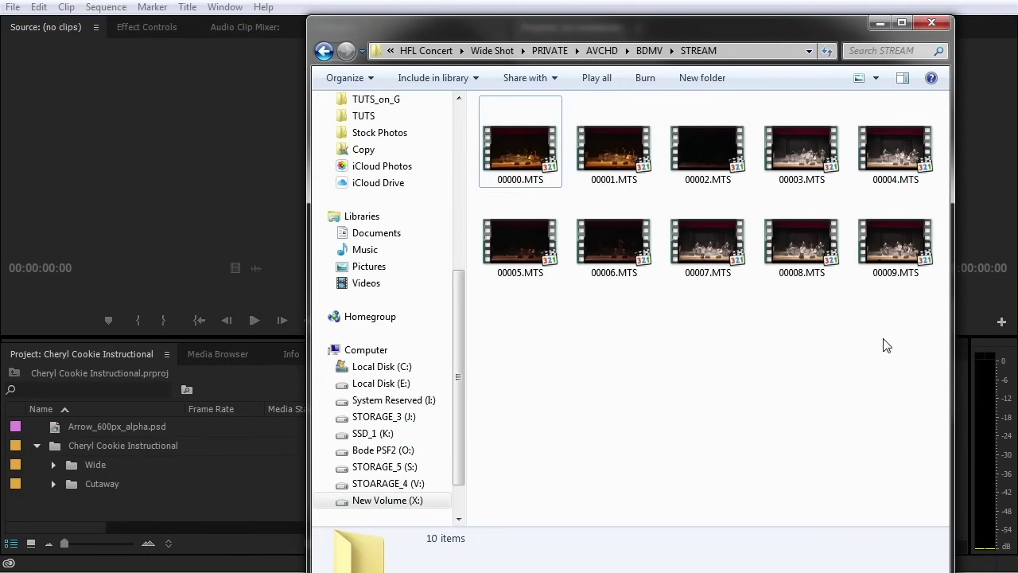
pyautogui.click(708, 239)
pyautogui.click(801, 229)
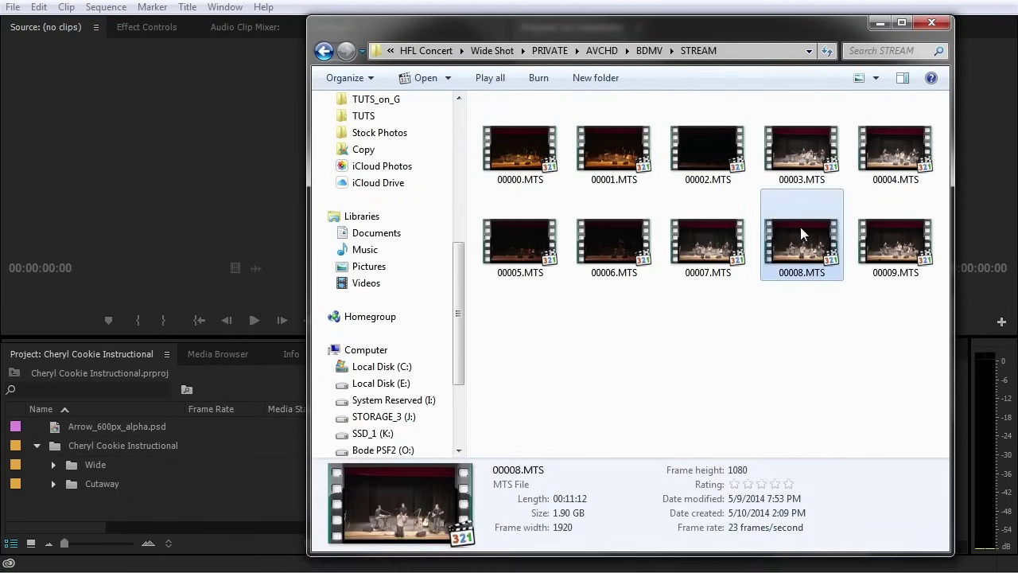
pyautogui.click(784, 163)
pyautogui.click(718, 148)
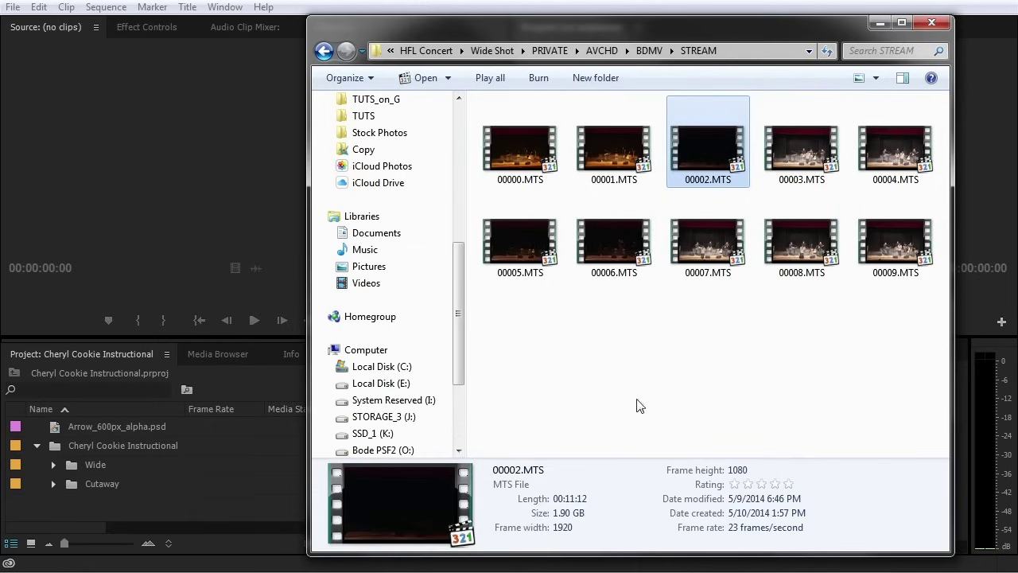
pyautogui.click(609, 235)
pyautogui.click(678, 240)
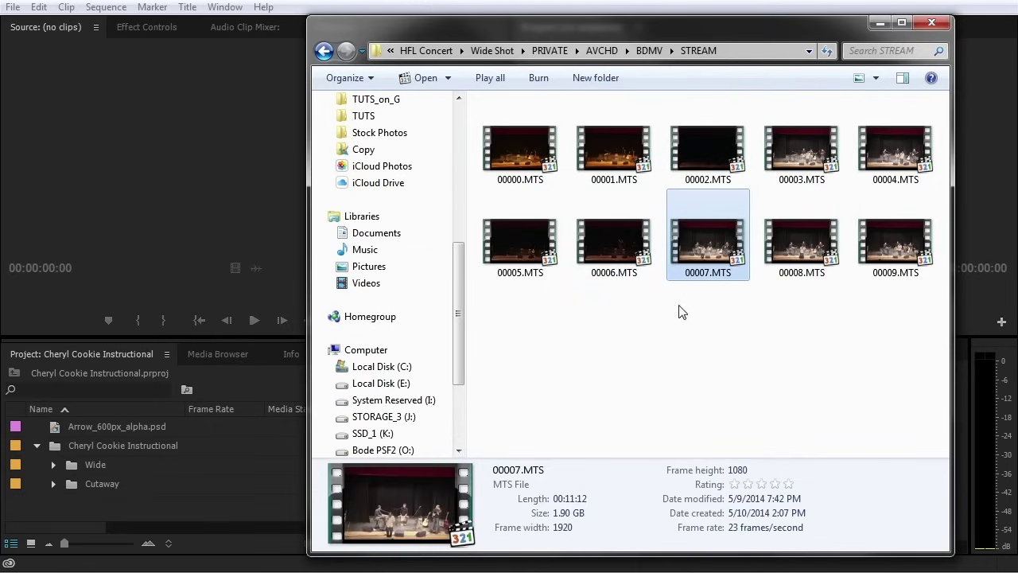
pyautogui.moveTo(896, 311); pyautogui.dragTo(598, 194)
pyautogui.click(589, 402)
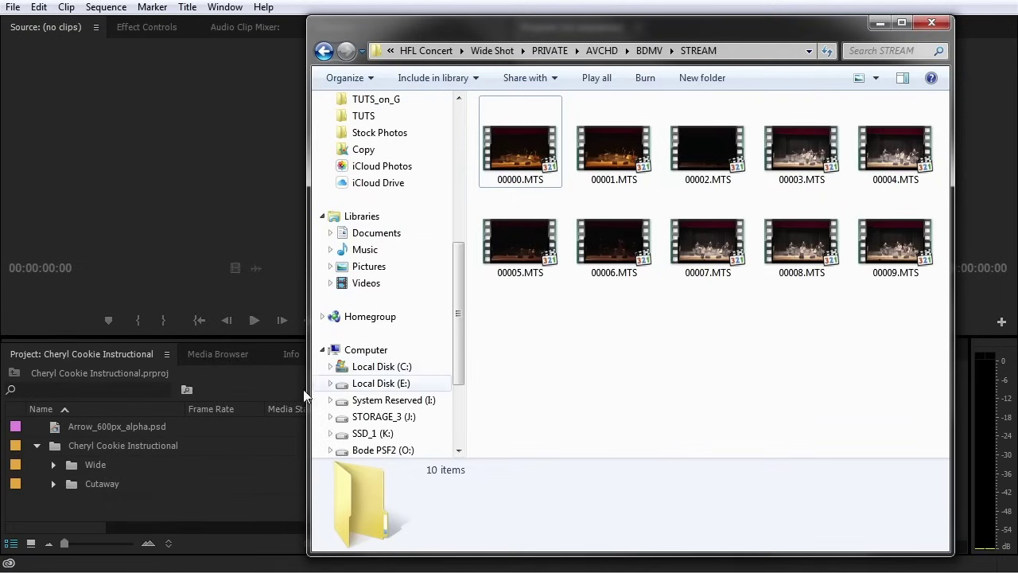
# Switch to the Media Browser and expand the X: (New Volume) drive
pyautogui.click(217, 355)
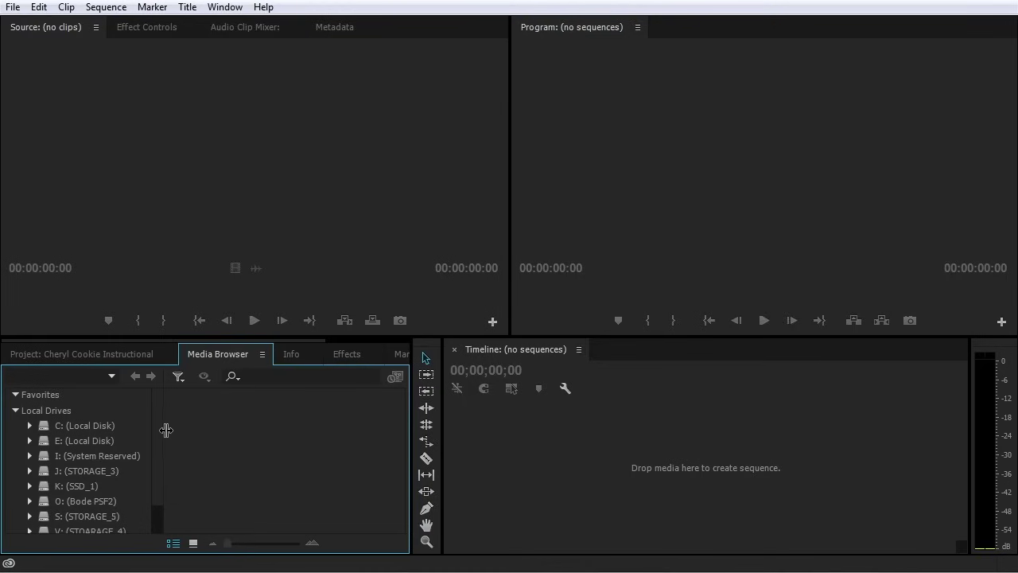
pyautogui.moveTo(160, 415); pyautogui.dragTo(155, 462)
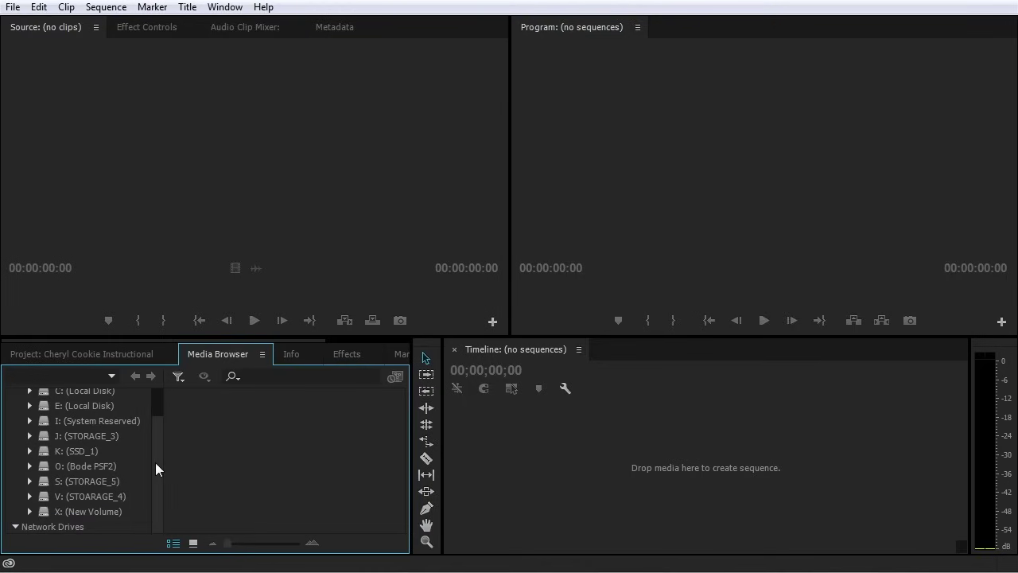
pyautogui.click(31, 511)
pyautogui.scroll(-5, 86, 477)
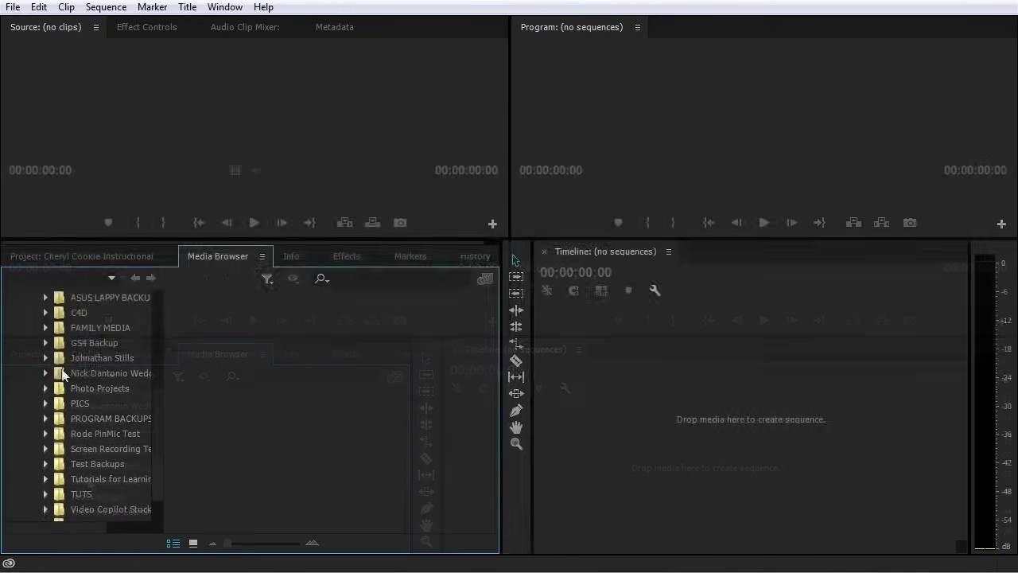
pyautogui.click(71, 357)
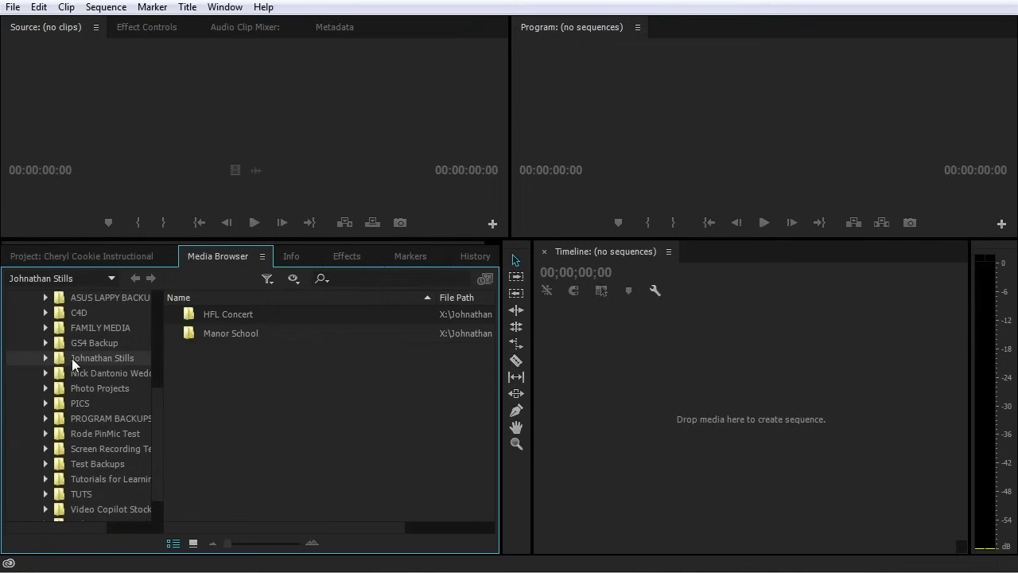
# Open HFL Concert > Wide Shot > PRIVATE, select clip 00001, and return to Premiere
pyautogui.doubleClick(196, 313)
pyautogui.doubleClick(193, 333)
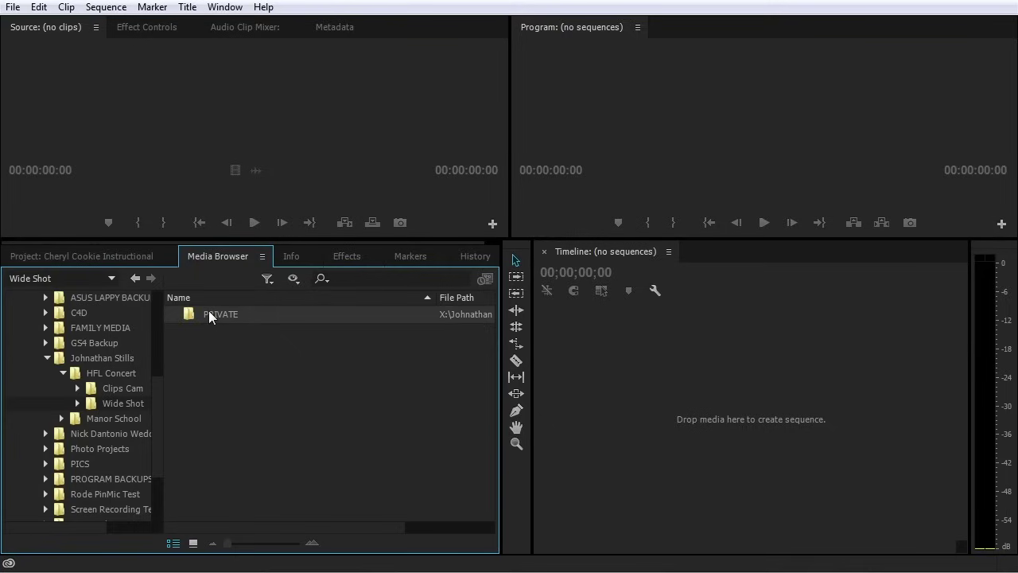
pyautogui.doubleClick(193, 313)
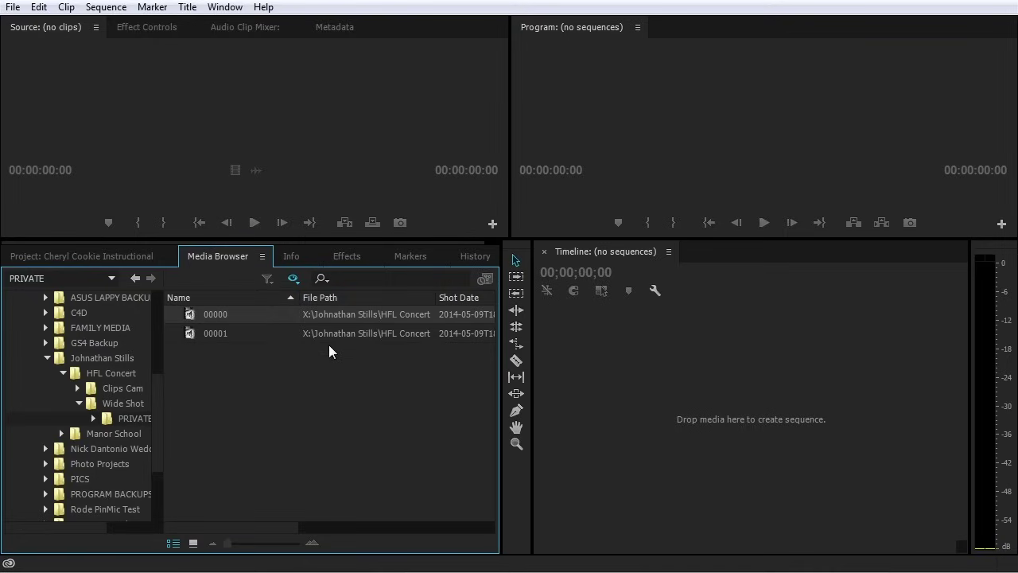
pyautogui.click(264, 332)
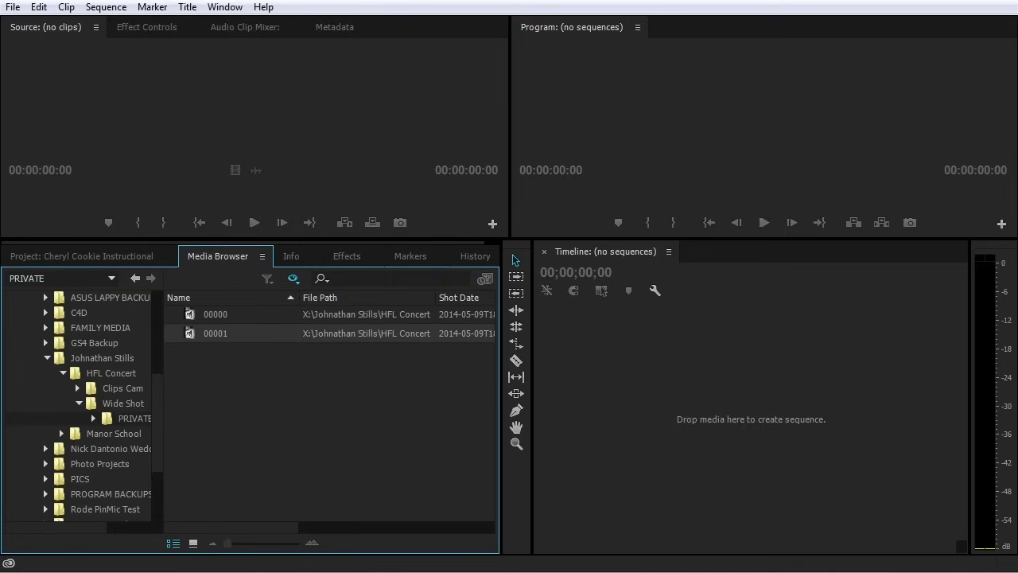
pyautogui.hotkey('alt', 'Tab')
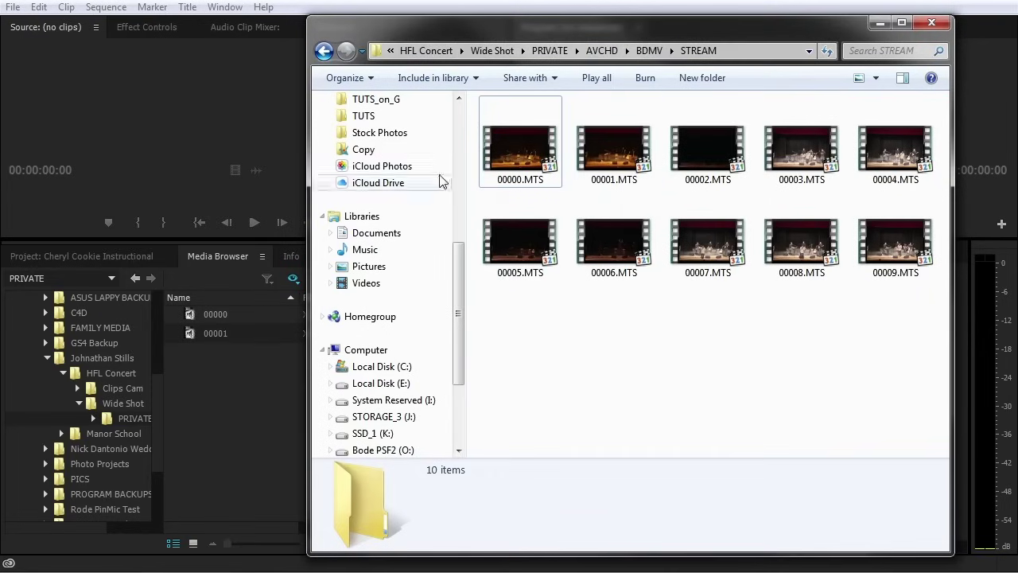
pyautogui.click(300, 8)
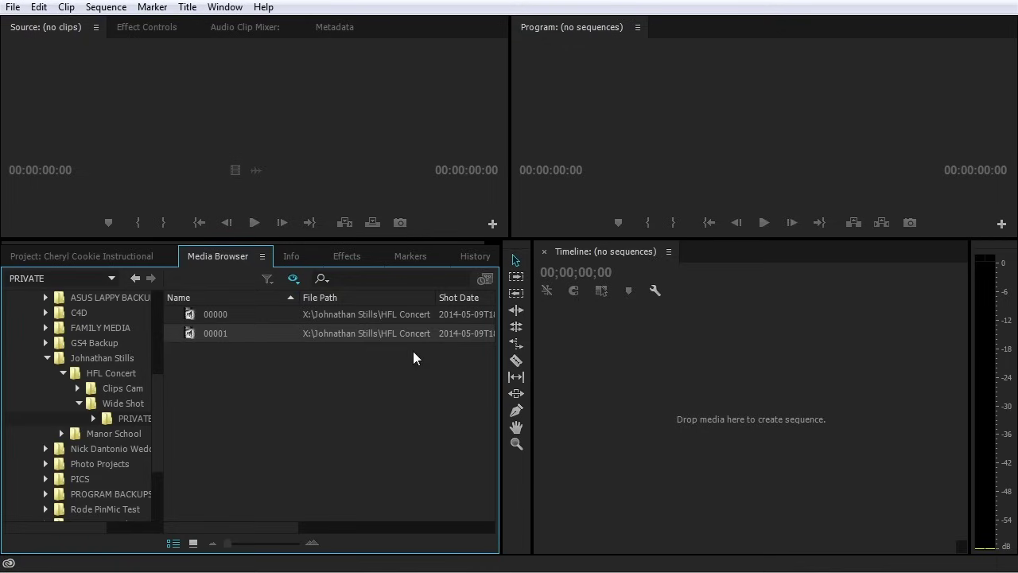
# Import clip 00001 from the Media Browser, show it in the Project panel, and save
pyautogui.rightClick(256, 339)
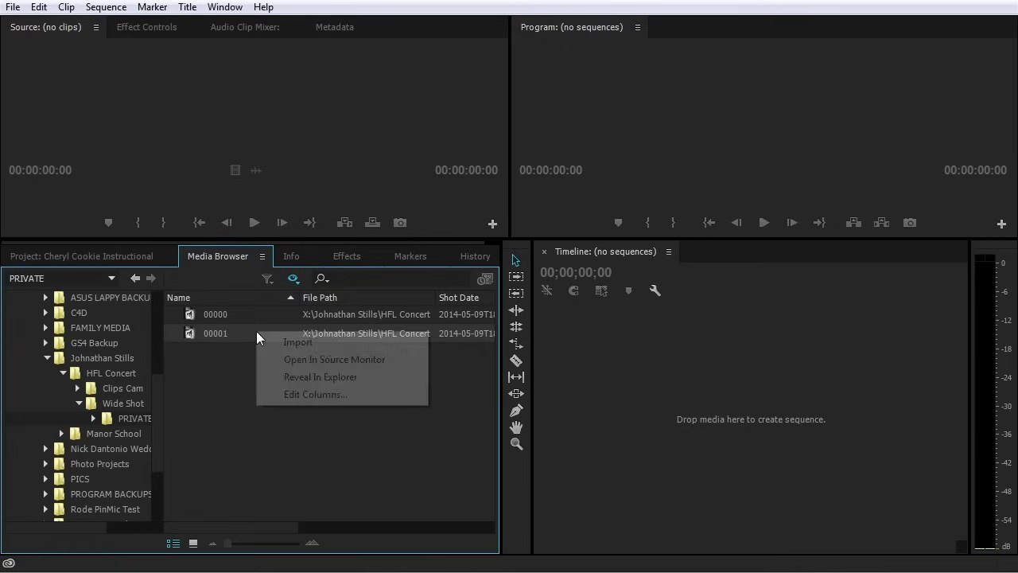
pyautogui.click(297, 342)
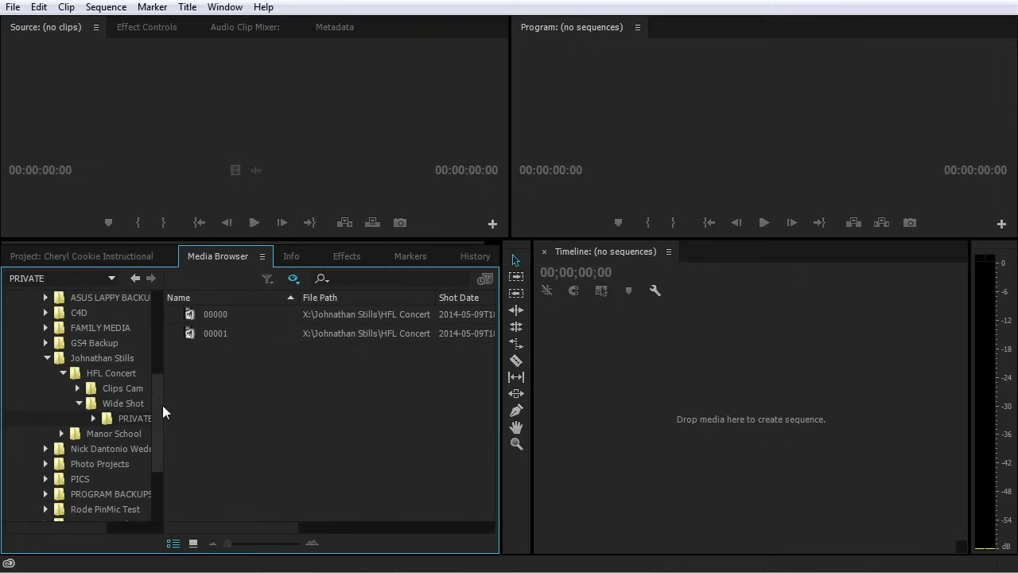
pyautogui.moveTo(321, 368); pyautogui.dragTo(234, 311)
pyautogui.rightClick(251, 322)
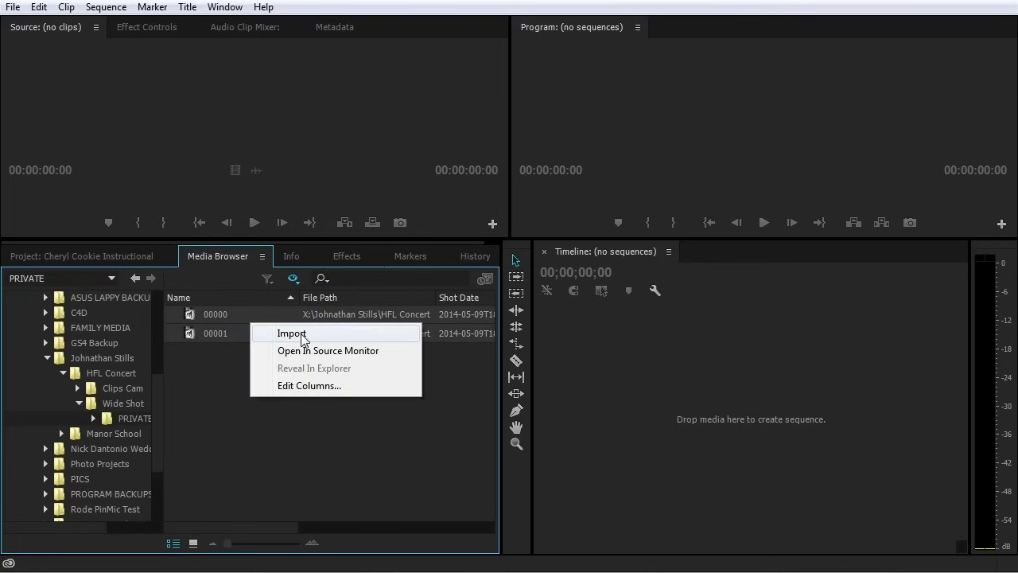
pyautogui.click(205, 381)
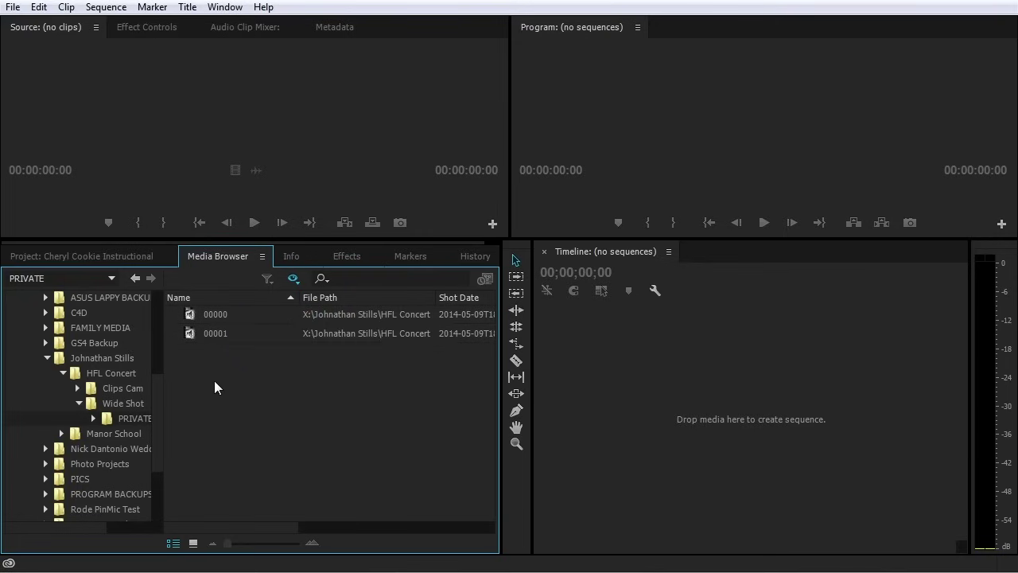
pyautogui.rightClick(251, 334)
pyautogui.click(264, 342)
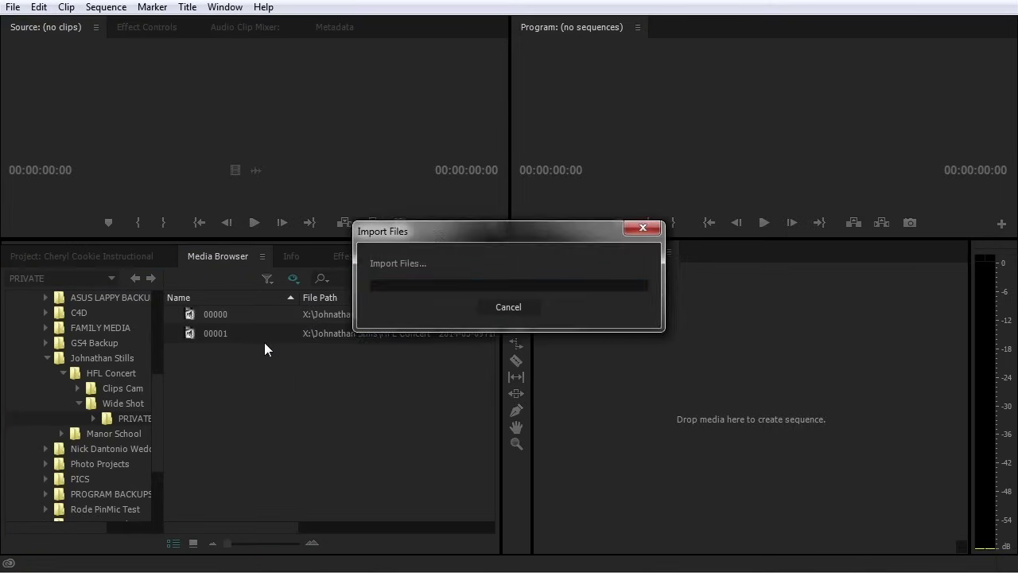
pyautogui.click(88, 256)
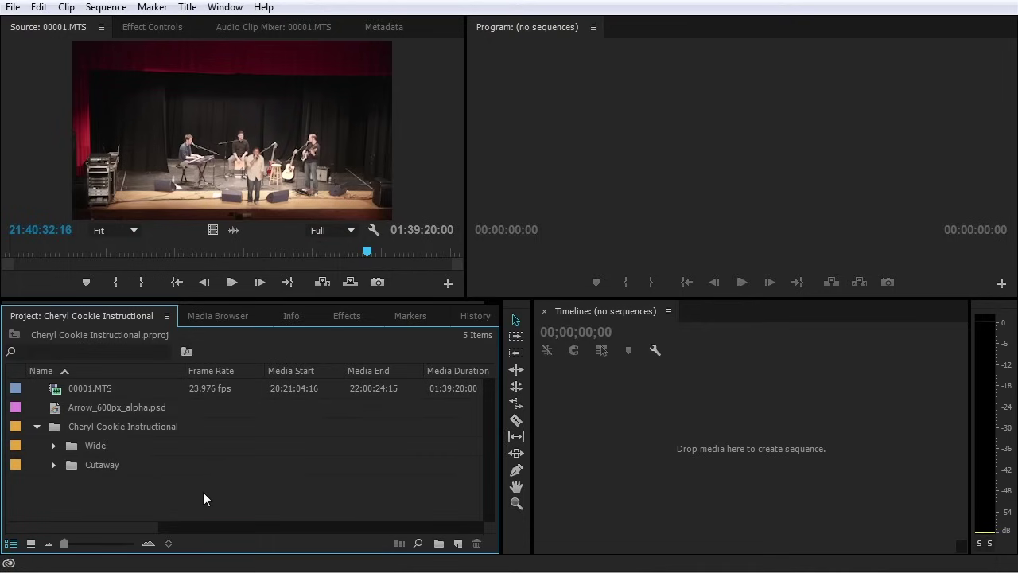
pyautogui.hotkey('ctrl', 's')
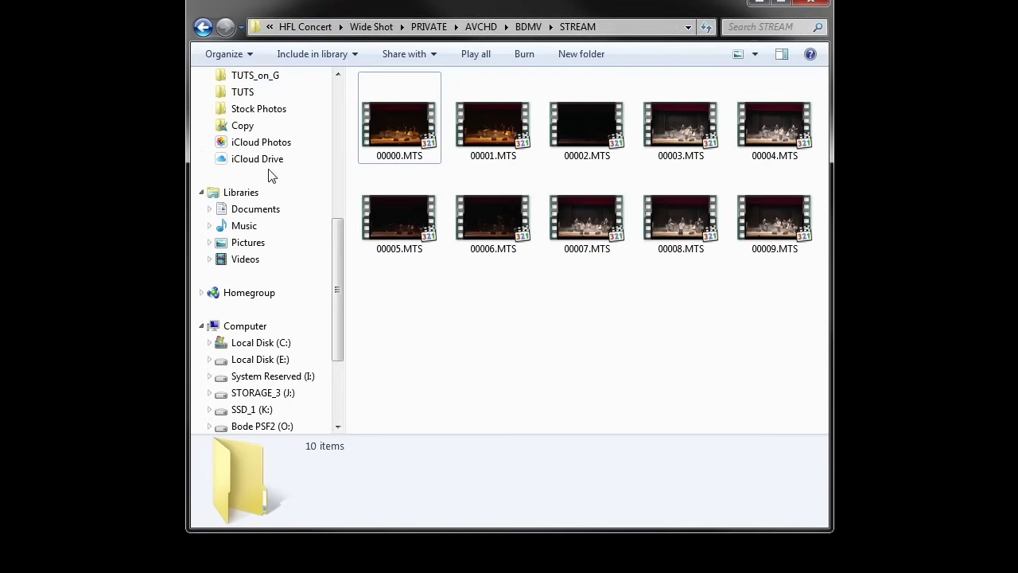
# In Explorer, open X_Video Projects > Cheryl Cookie Instructional > _Assets > Wide
pyautogui.moveTo(329, 323); pyautogui.dragTo(336, 268)
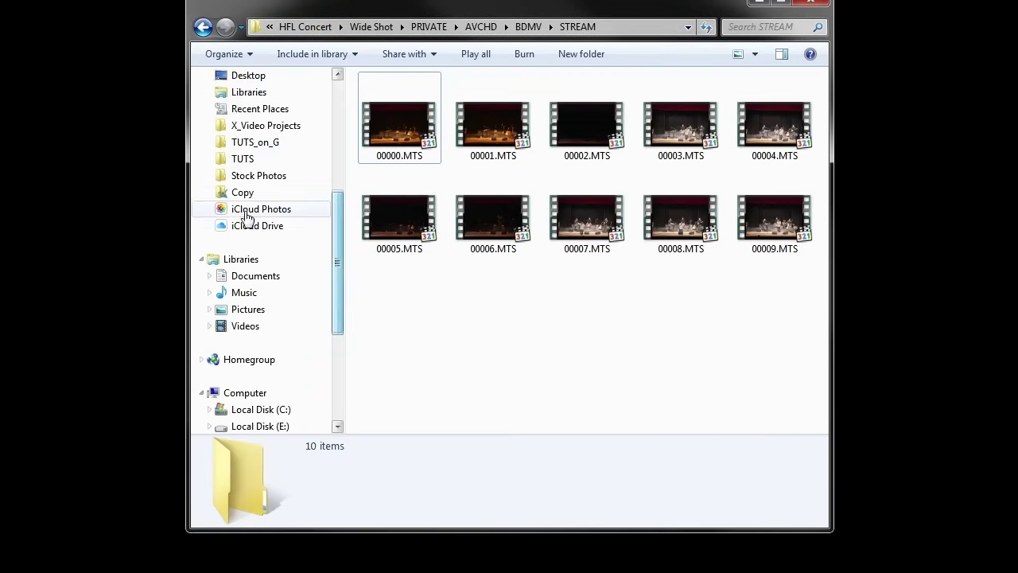
pyautogui.click(254, 130)
pyautogui.click(413, 156)
pyautogui.doubleClick(414, 156)
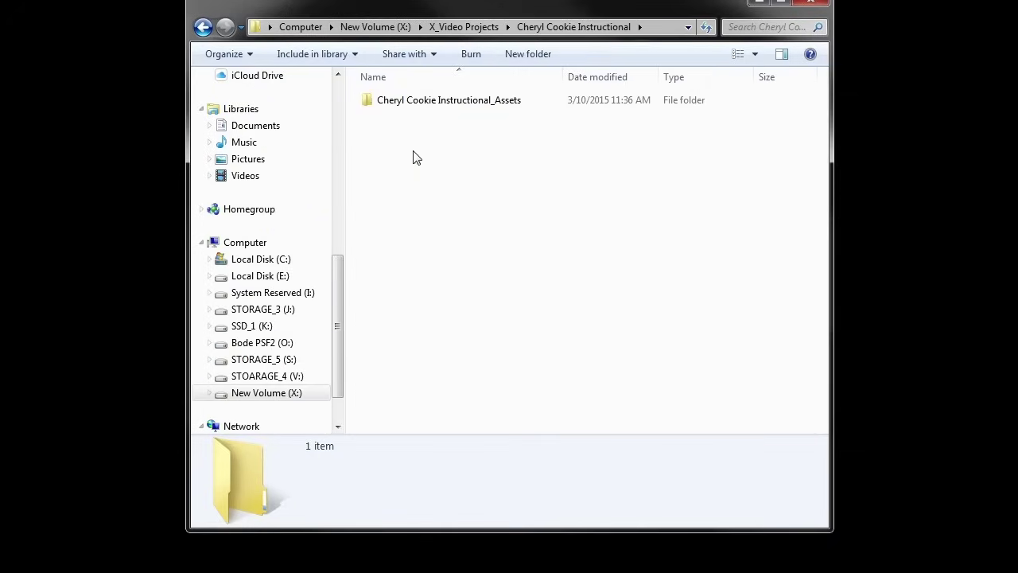
pyautogui.doubleClick(438, 103)
pyautogui.doubleClick(383, 119)
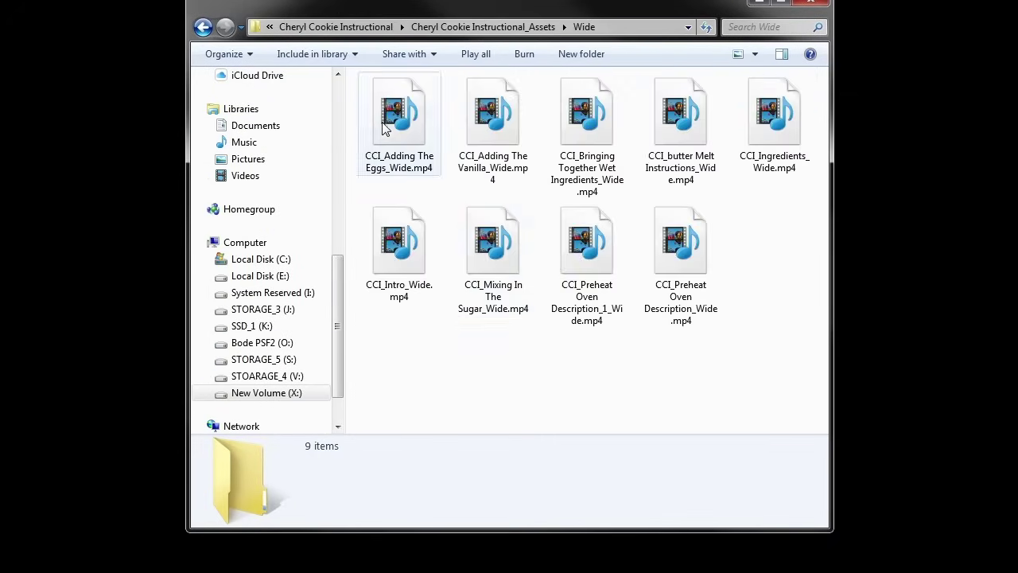
# Cut CCI_Preheat Oven Description_Wide.mp4 and go back up to X_Video Projects
pyautogui.click(688, 253)
pyautogui.hotkey('ctrl', 'x')
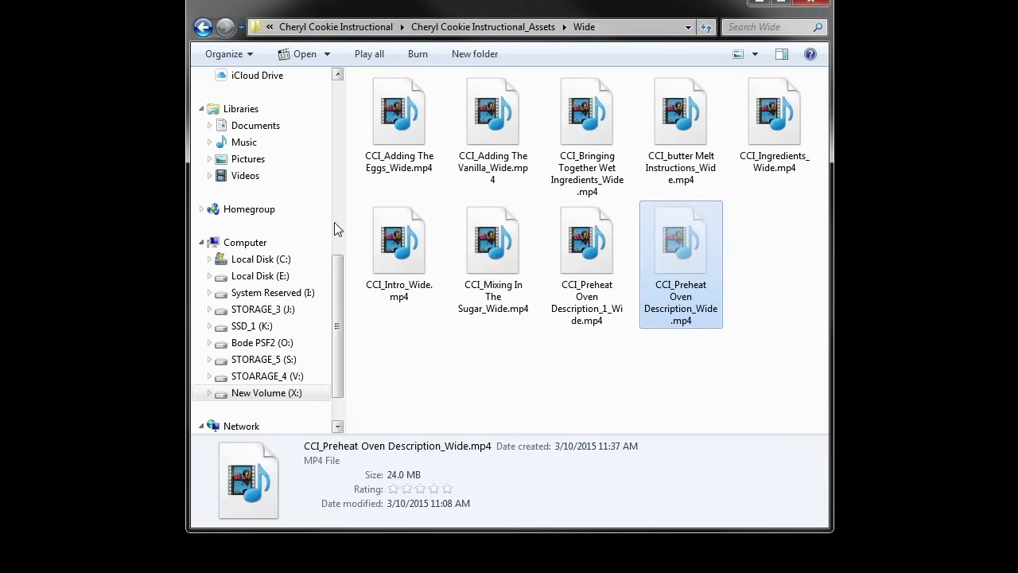
pyautogui.scroll(6, 334, 221)
pyautogui.click(203, 27)
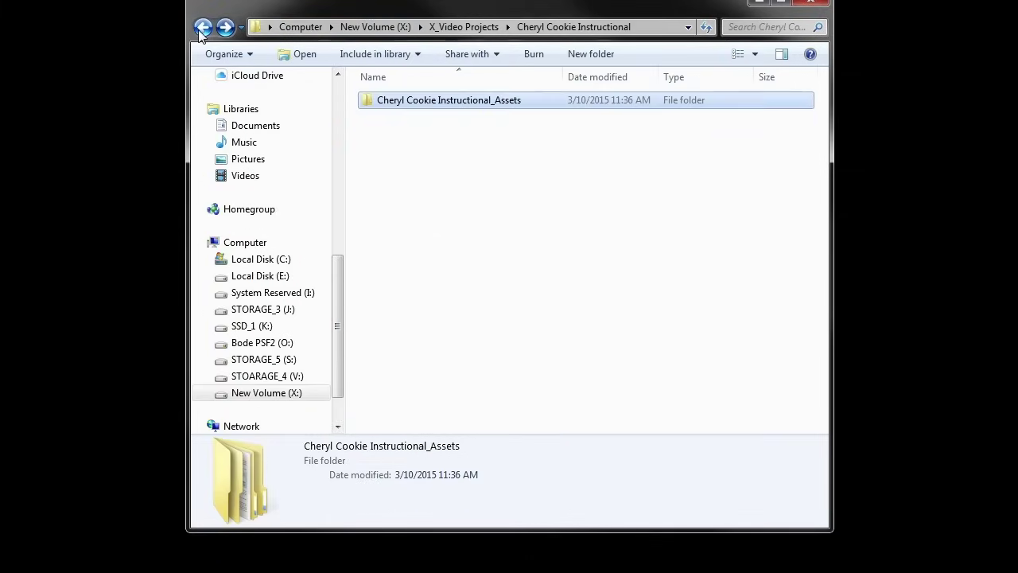
pyautogui.click(203, 27)
pyautogui.scroll(-3, 586, 307)
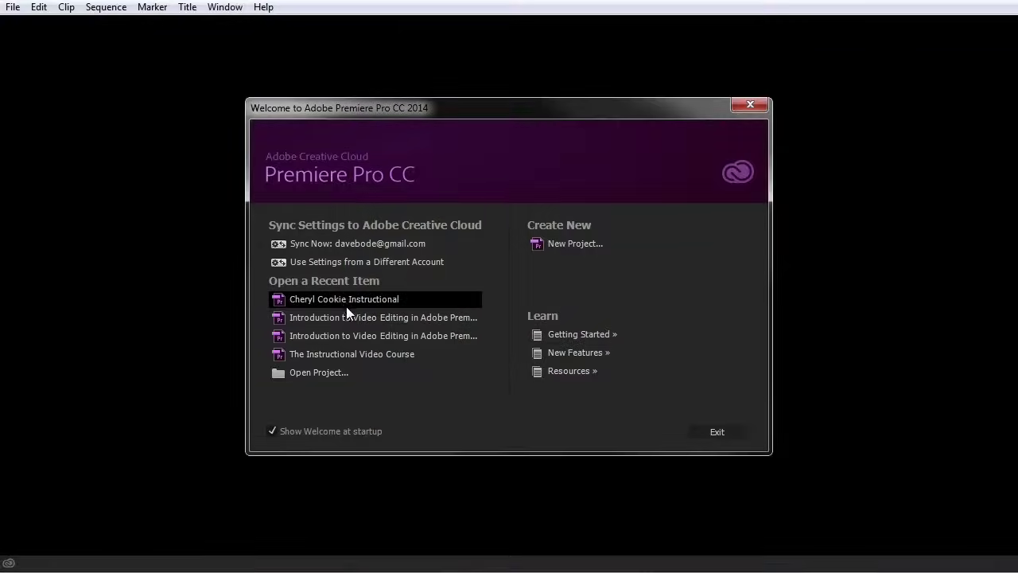
# Reopen Cheryl Cookie Instructional and widen Link Media's Clip Name, File Name and File Path columns
pyautogui.click(349, 298)
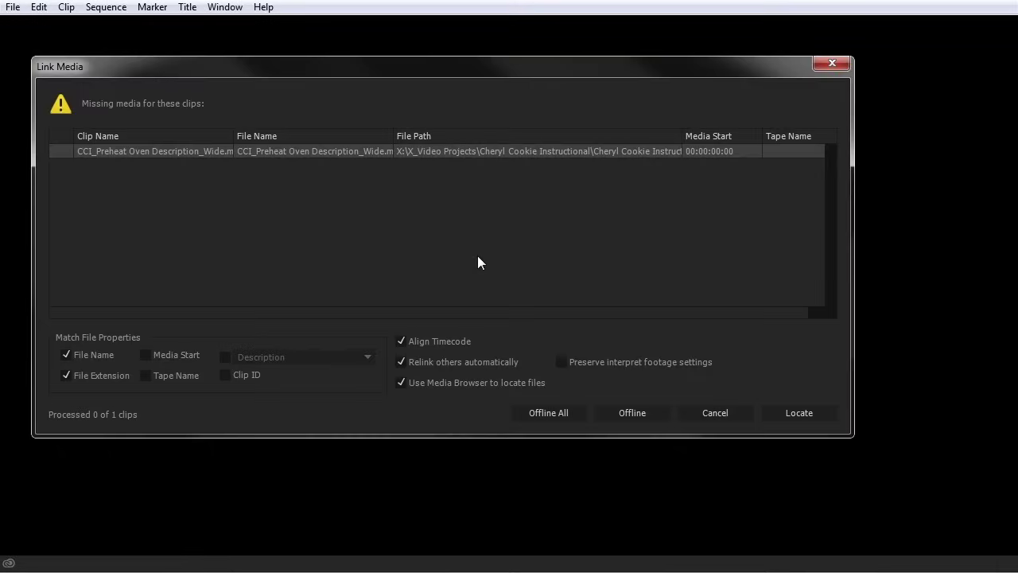
pyautogui.moveTo(173, 71); pyautogui.dragTo(247, 102)
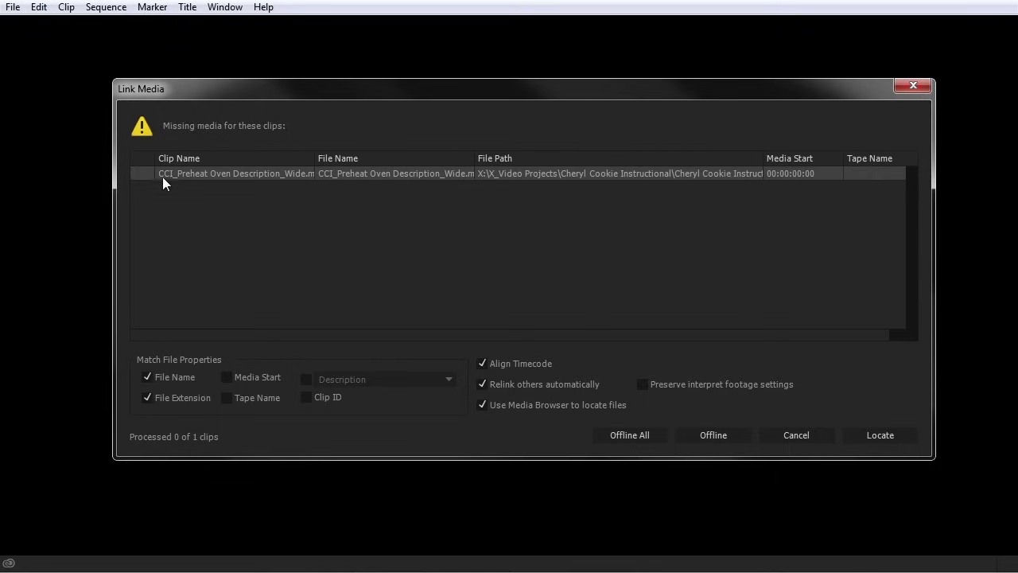
pyautogui.moveTo(476, 159); pyautogui.dragTo(525, 162)
pyautogui.moveTo(315, 159); pyautogui.dragTo(337, 160)
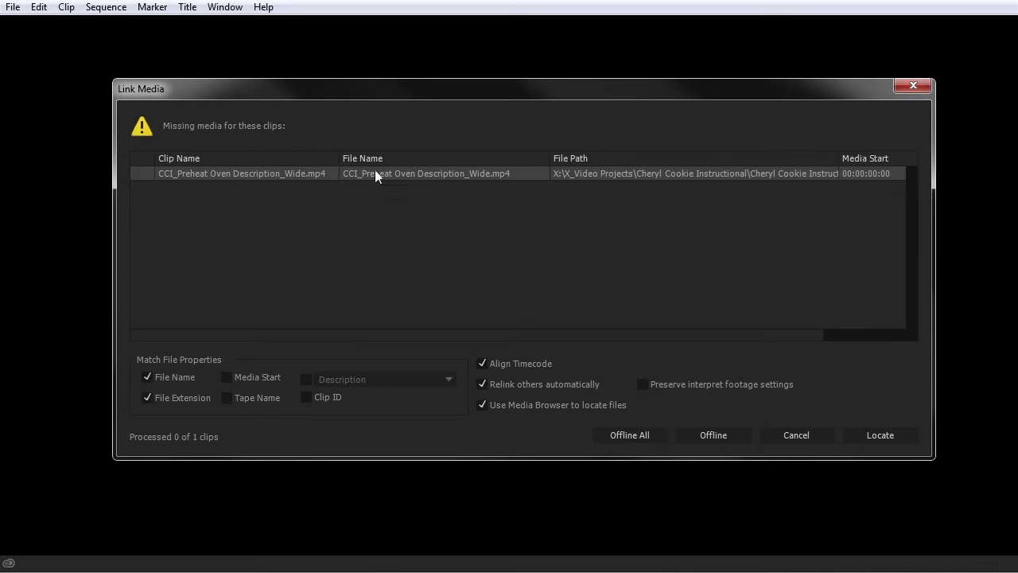
pyautogui.moveTo(840, 158); pyautogui.dragTo(915, 159)
pyautogui.moveTo(739, 334); pyautogui.dragTo(875, 334)
pyautogui.moveTo(747, 162); pyautogui.dragTo(779, 161)
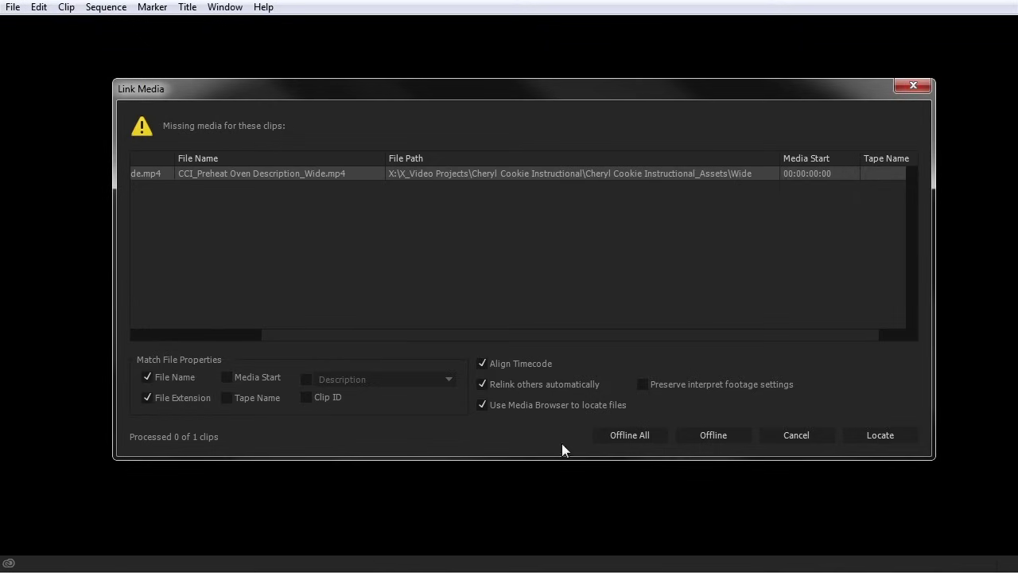
pyautogui.click(714, 437)
# Relink CCI_Preheat Oven Description_Wide.mp4 to its copy in X_Video Projects using exact name matches
pyautogui.click(867, 435)
pyautogui.moveTo(306, 104); pyautogui.dragTo(340, 57)
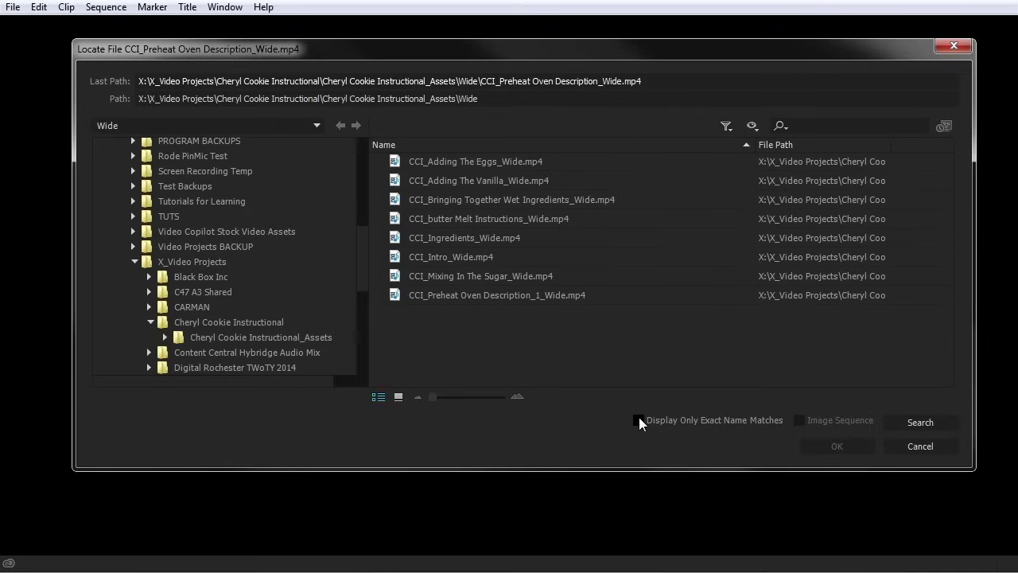
pyautogui.click(639, 420)
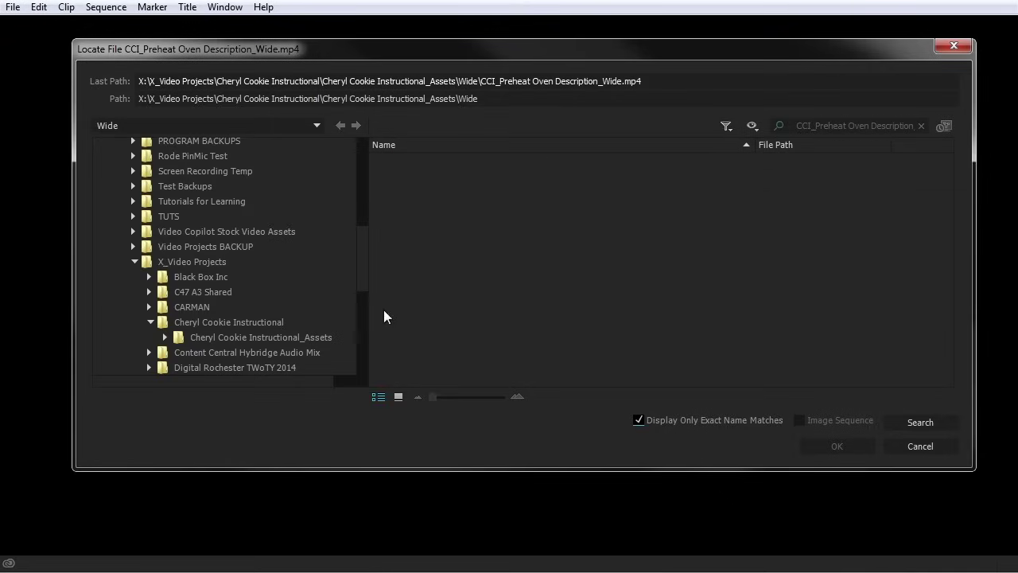
pyautogui.click(163, 260)
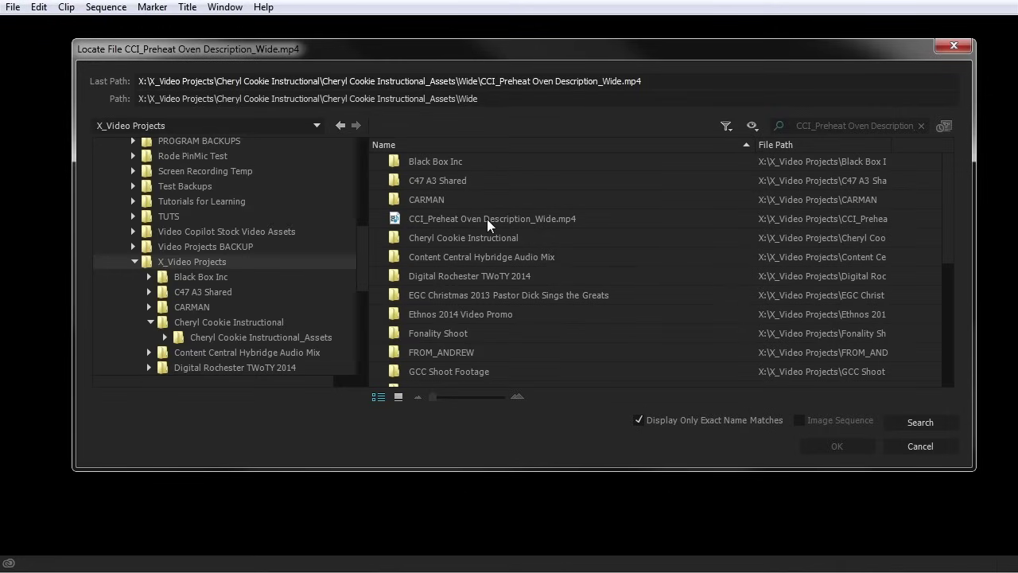
pyautogui.click(525, 227)
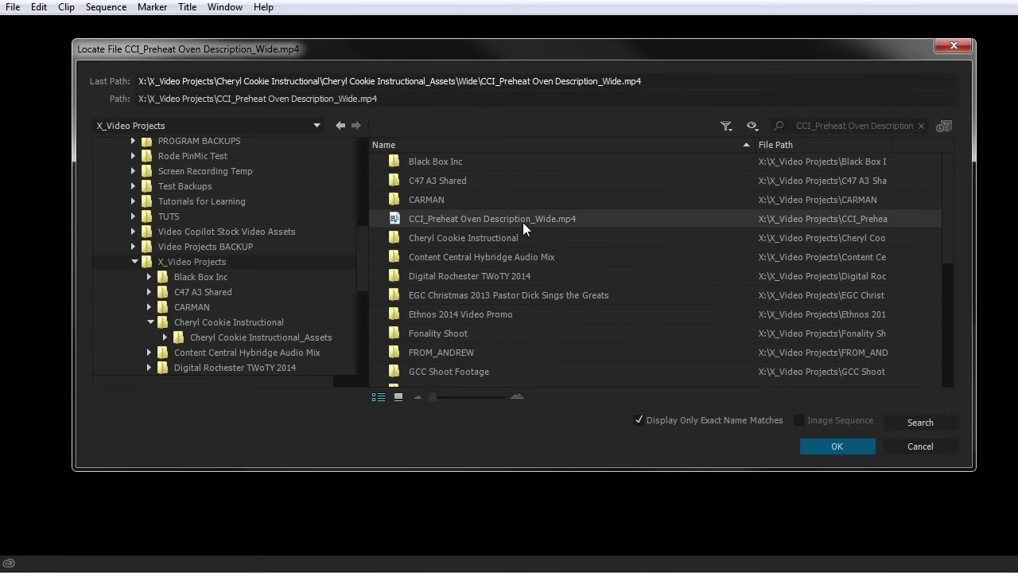
pyautogui.click(821, 442)
pyautogui.click(837, 447)
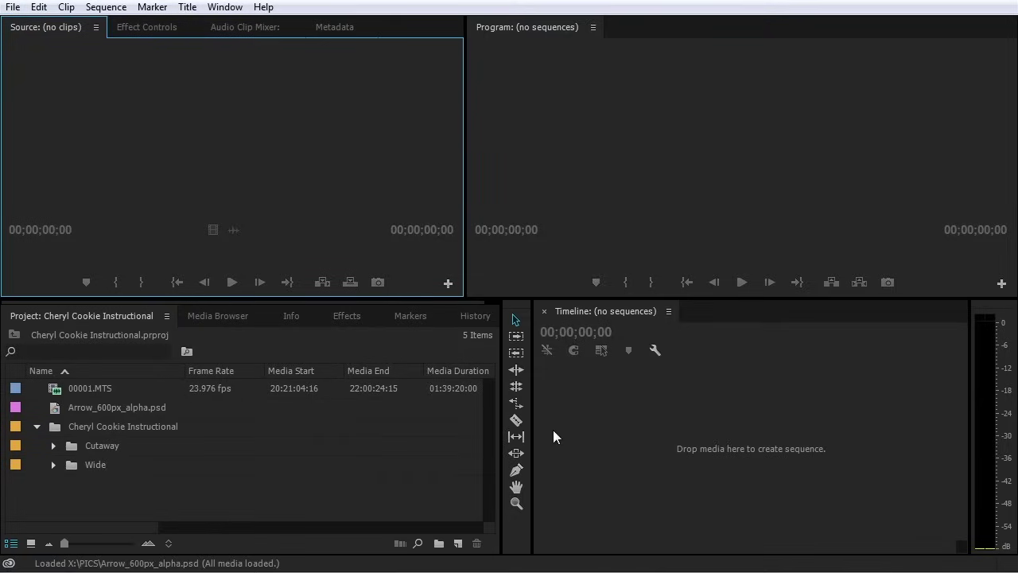
# Activate the Project panel's item list to work with 00001.MTS and CCI_Adding The Eggs_Wide.mp4
pyautogui.click(53, 466)
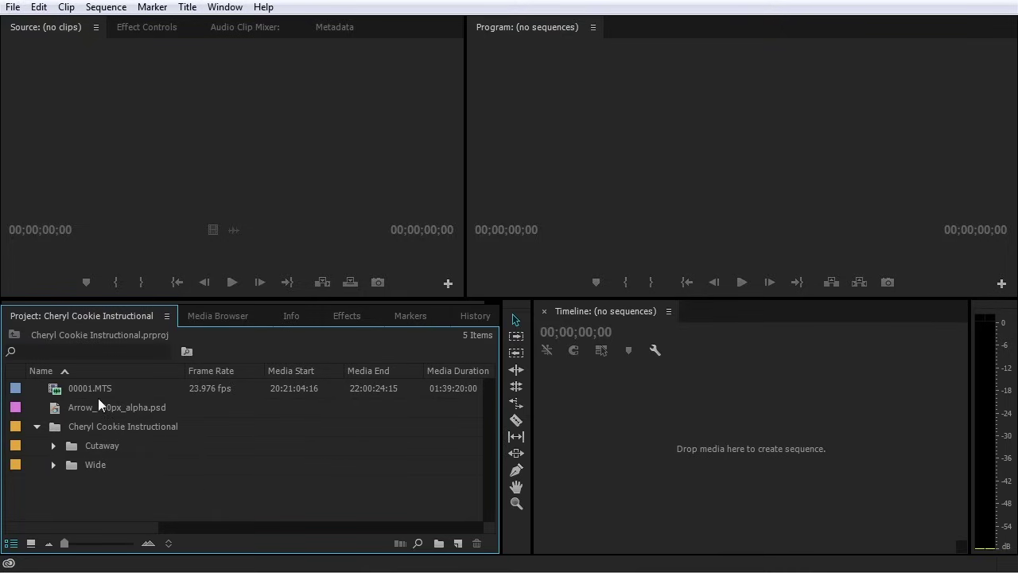
pyautogui.moveTo(65, 393)
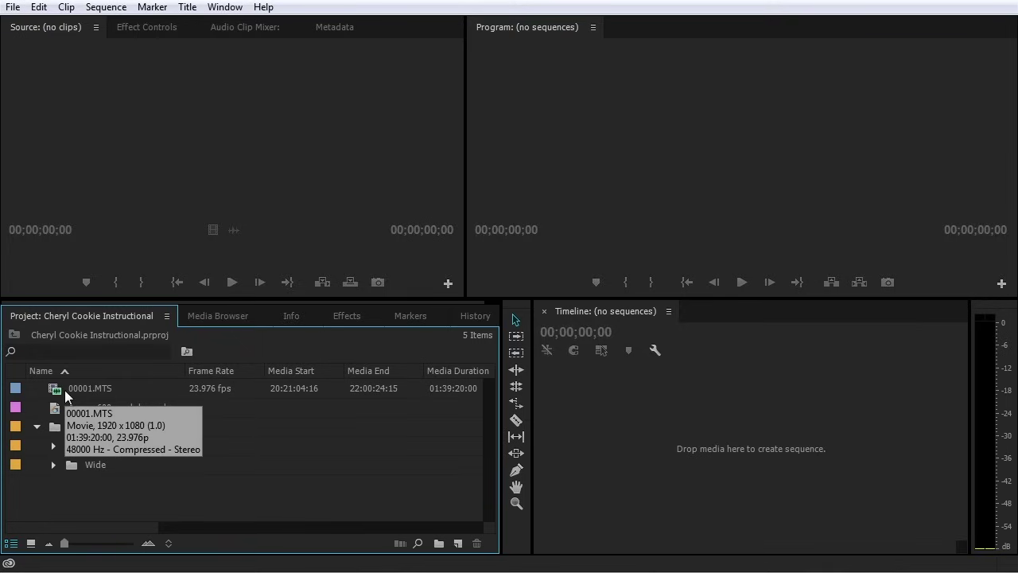
pyautogui.moveTo(181, 396)
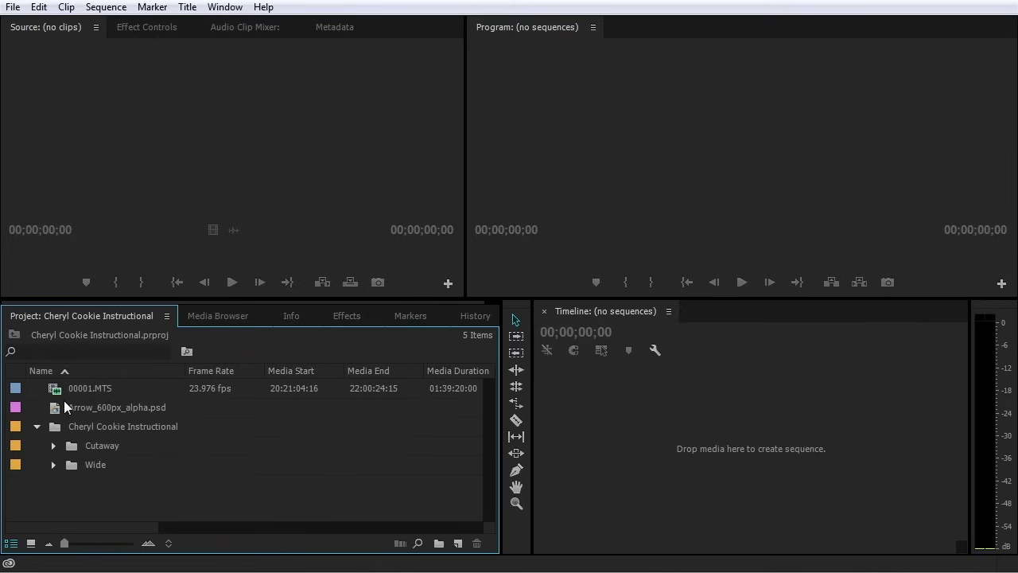
pyautogui.moveTo(137, 388)
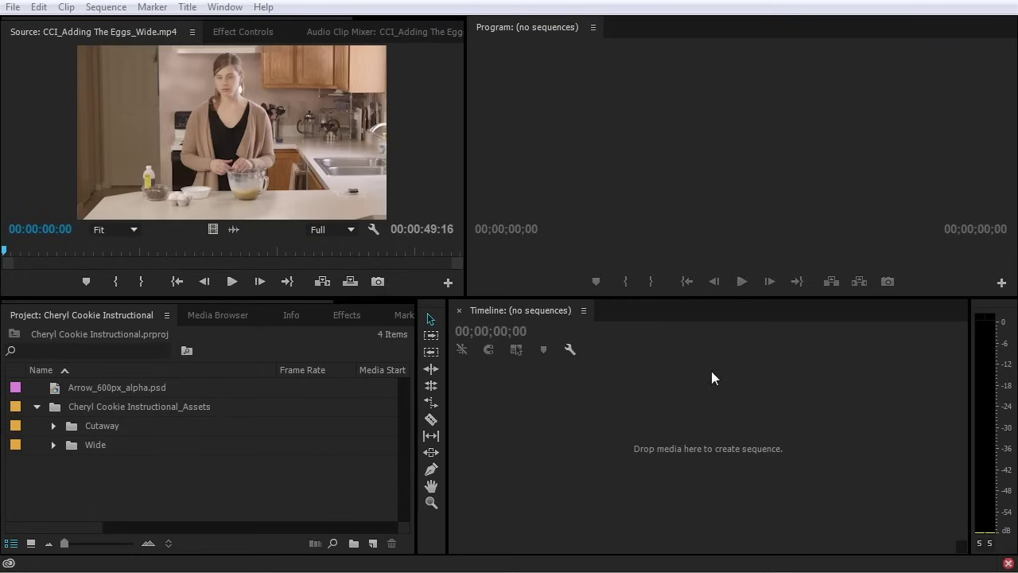
pyautogui.click(193, 428)
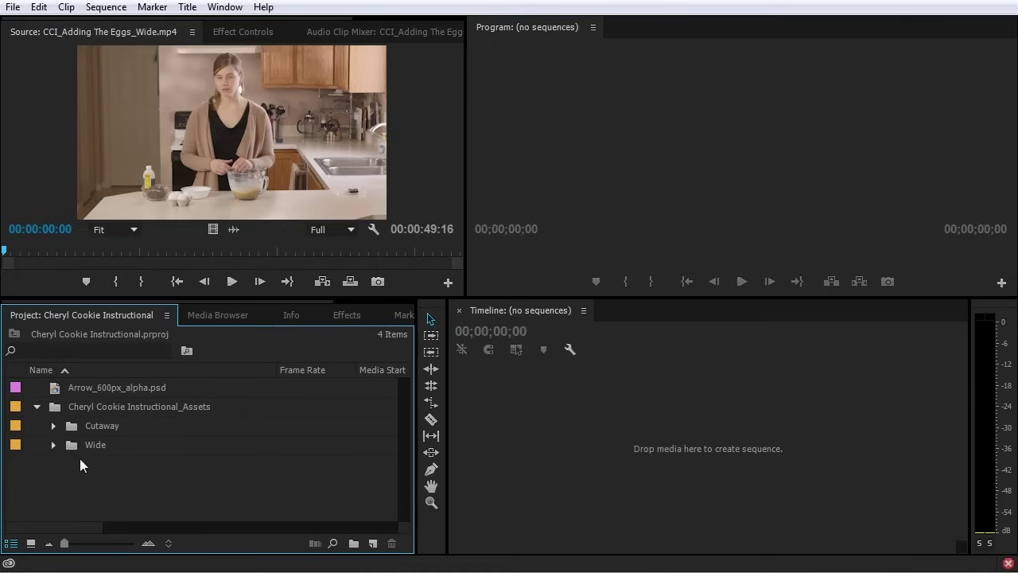
# Create a new project bin named C100
pyautogui.click(209, 314)
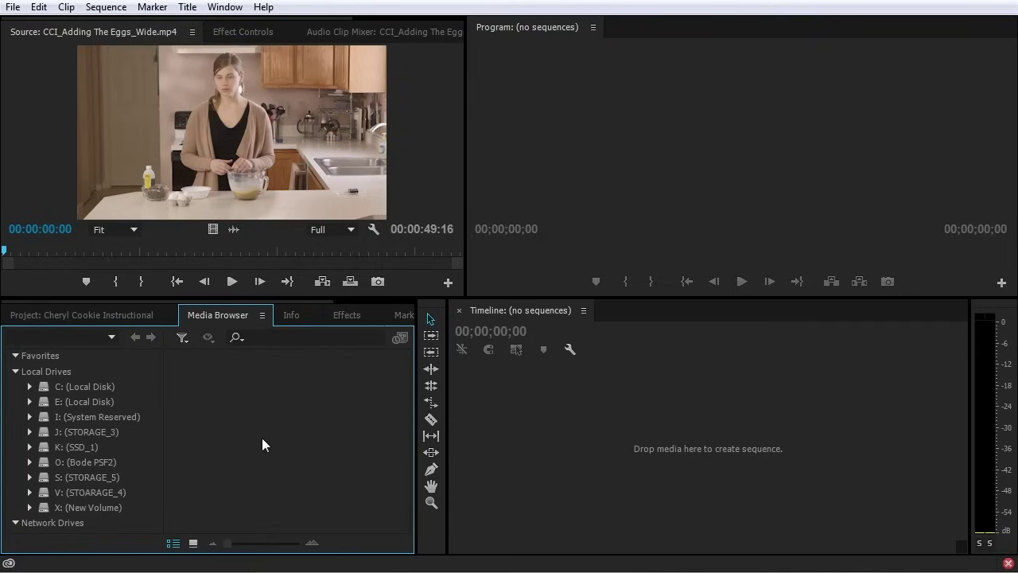
pyautogui.click(114, 316)
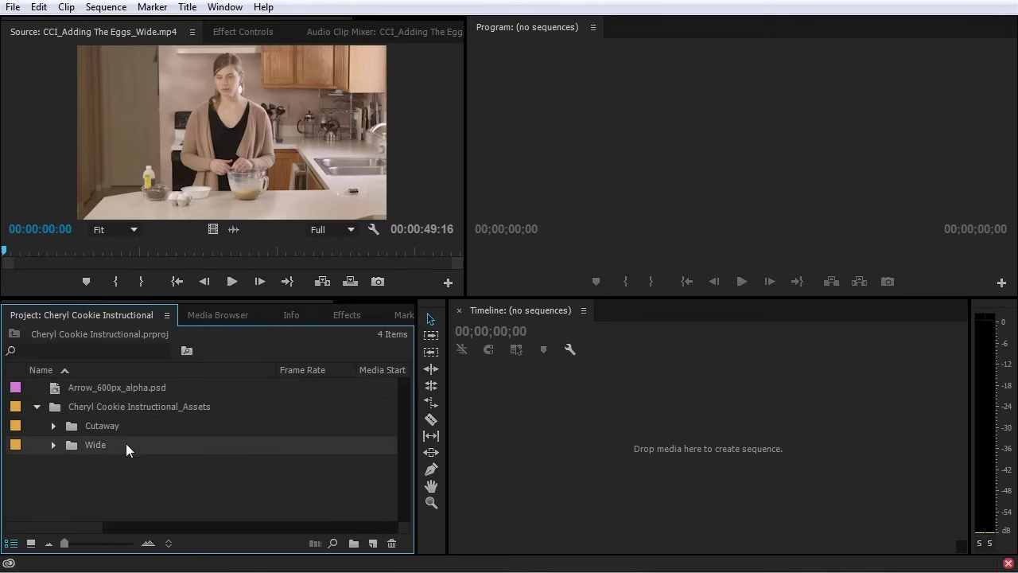
pyautogui.click(353, 543)
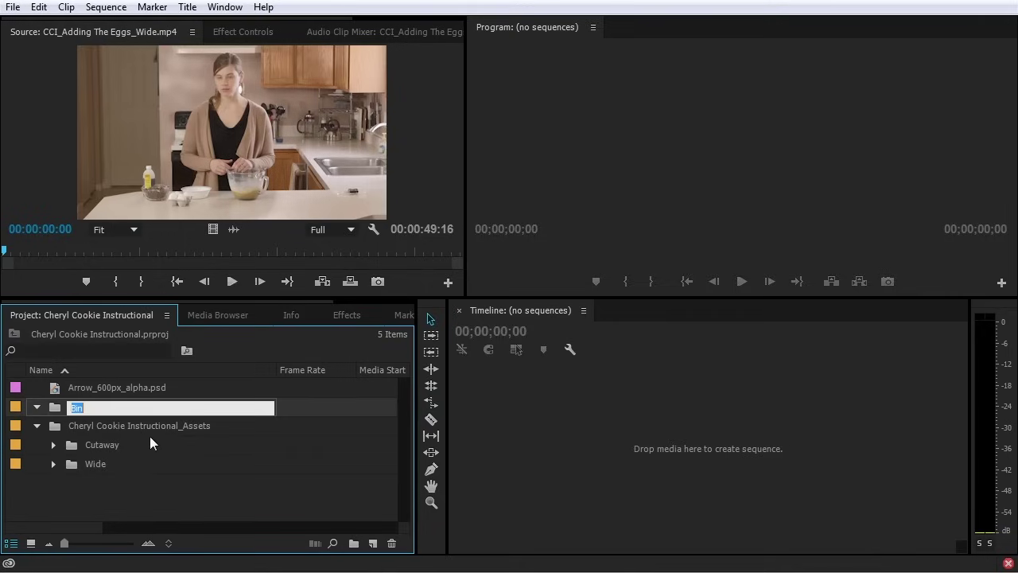
pyautogui.write('C100')
pyautogui.press('Tab')
pyautogui.click(108, 403)
# In Media Browser, go to X: > TUTS > Main Teaching Part > C100 > PRIVATE and import clip 00000
pyautogui.click(247, 312)
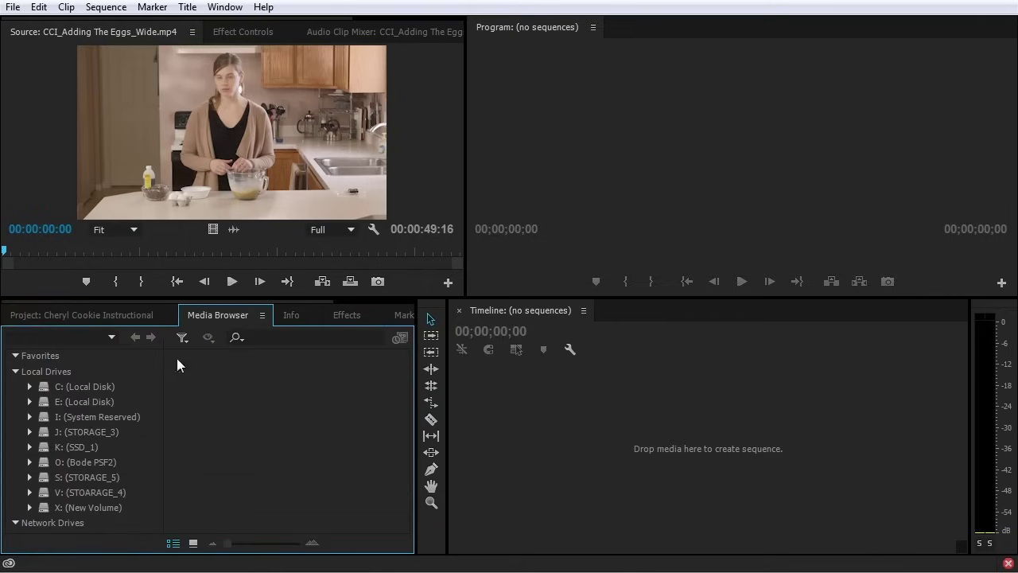
pyautogui.click(30, 507)
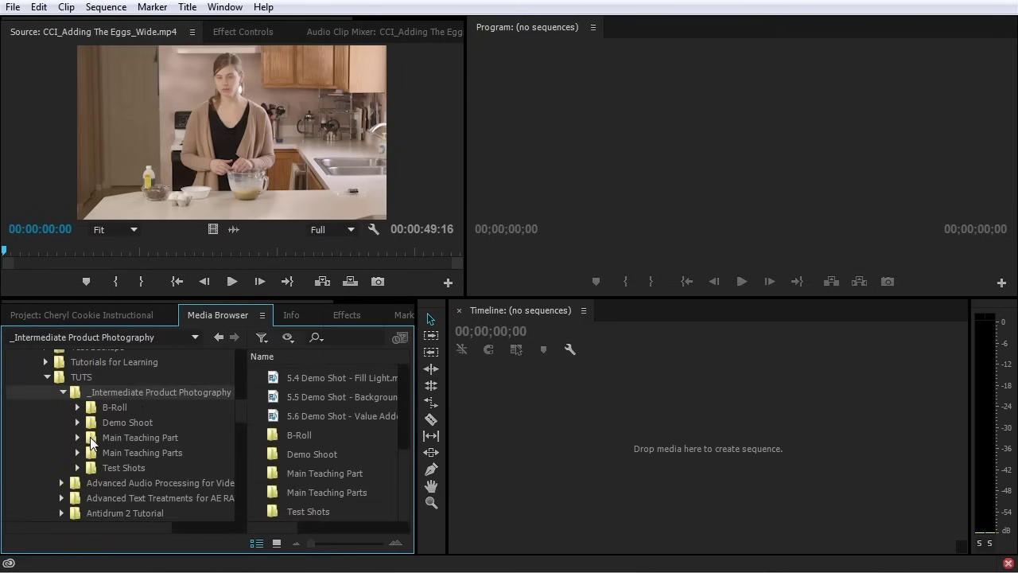
pyautogui.click(78, 438)
pyautogui.click(112, 452)
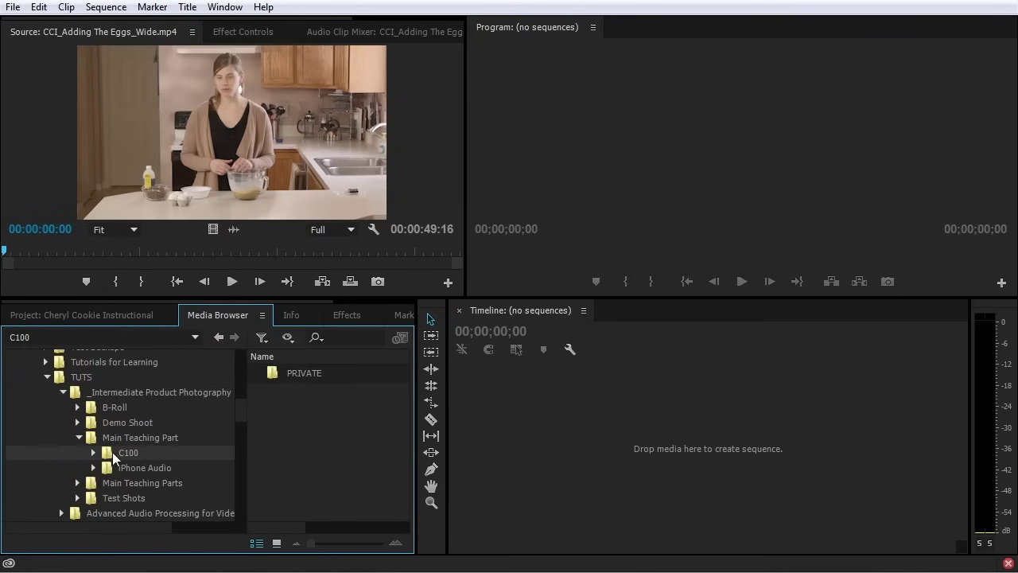
pyautogui.doubleClick(320, 371)
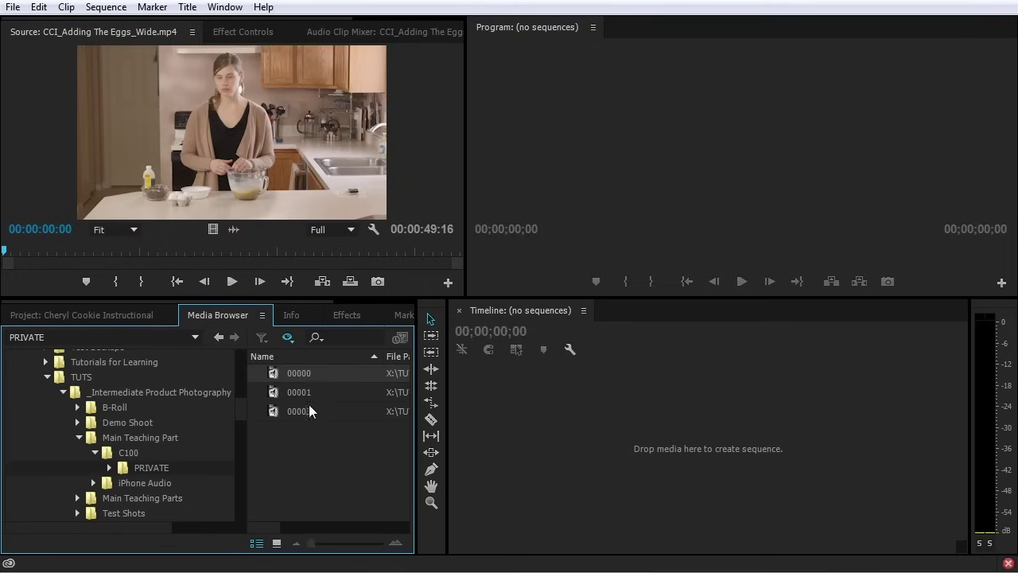
pyautogui.rightClick(318, 374)
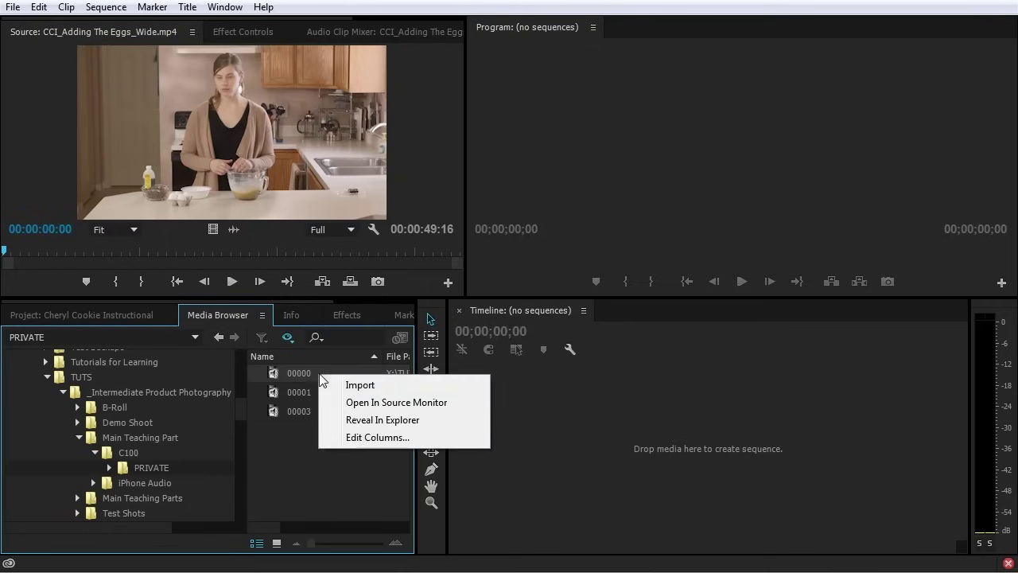
pyautogui.click(360, 386)
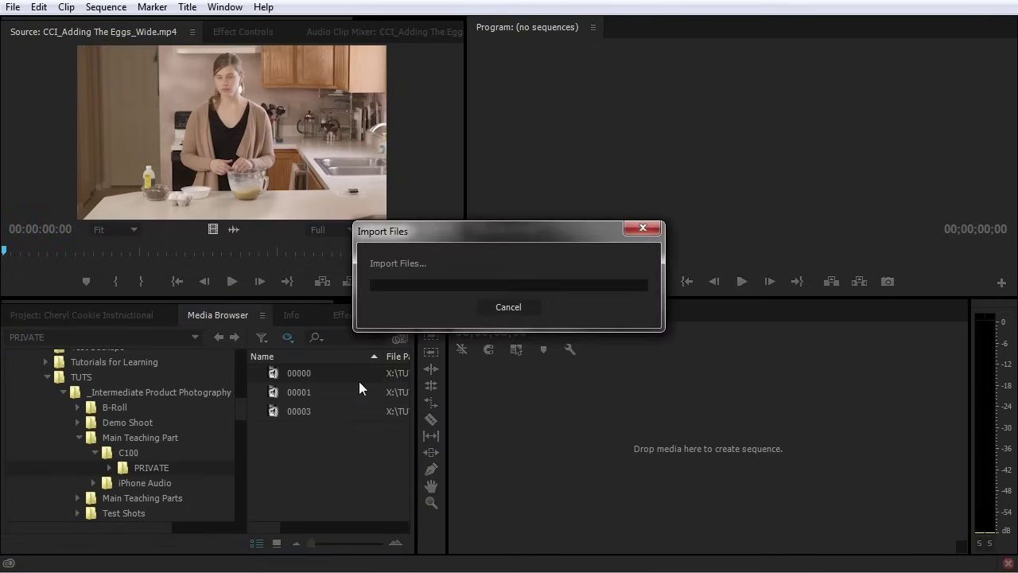
# Import clip 00000 from the PRIVATE folder a second time
pyautogui.click(120, 314)
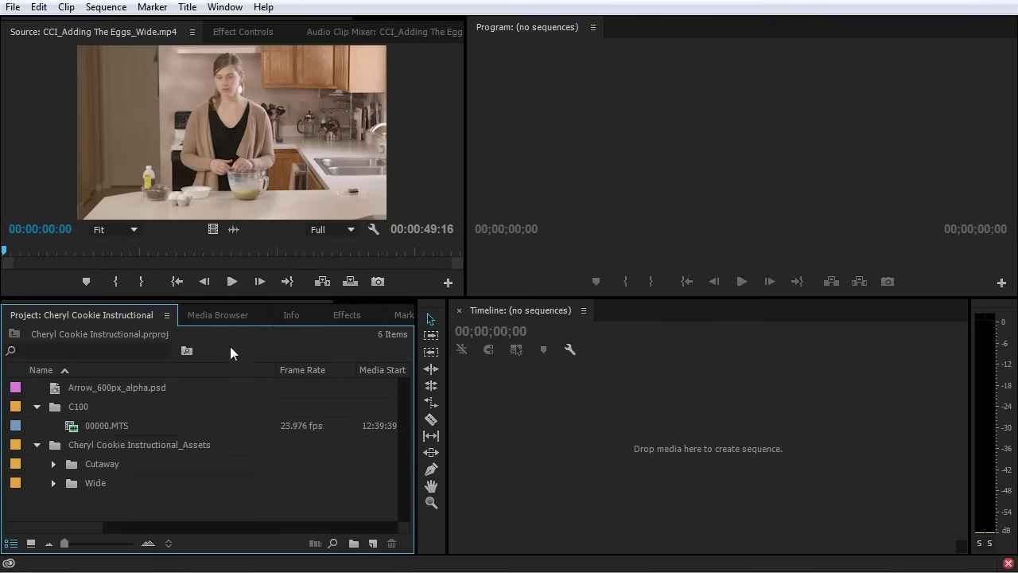
pyautogui.click(227, 318)
pyautogui.rightClick(300, 371)
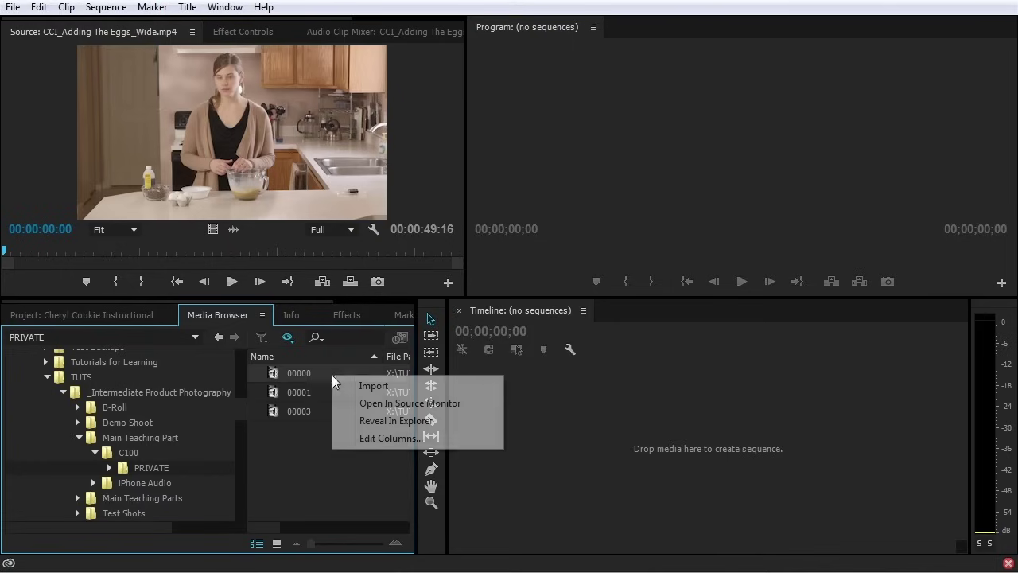
pyautogui.click(358, 388)
pyautogui.click(113, 314)
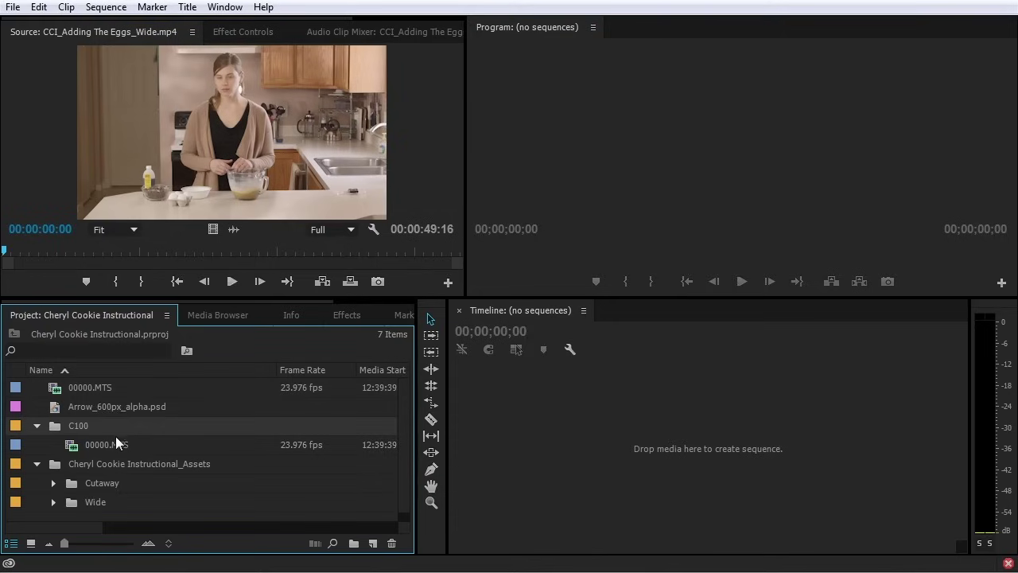
# Delete the duplicate top-level 00000.MTS clip and collapse the C100 and Assets bins
pyautogui.click(51, 387)
pyautogui.press('Delete')
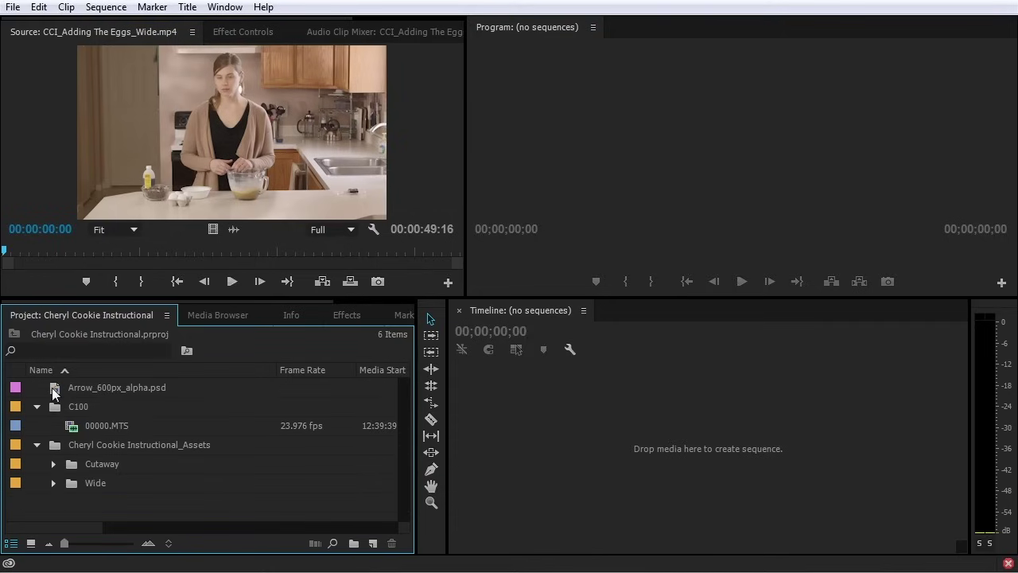
pyautogui.moveTo(66, 426)
pyautogui.click(38, 407)
pyautogui.click(37, 425)
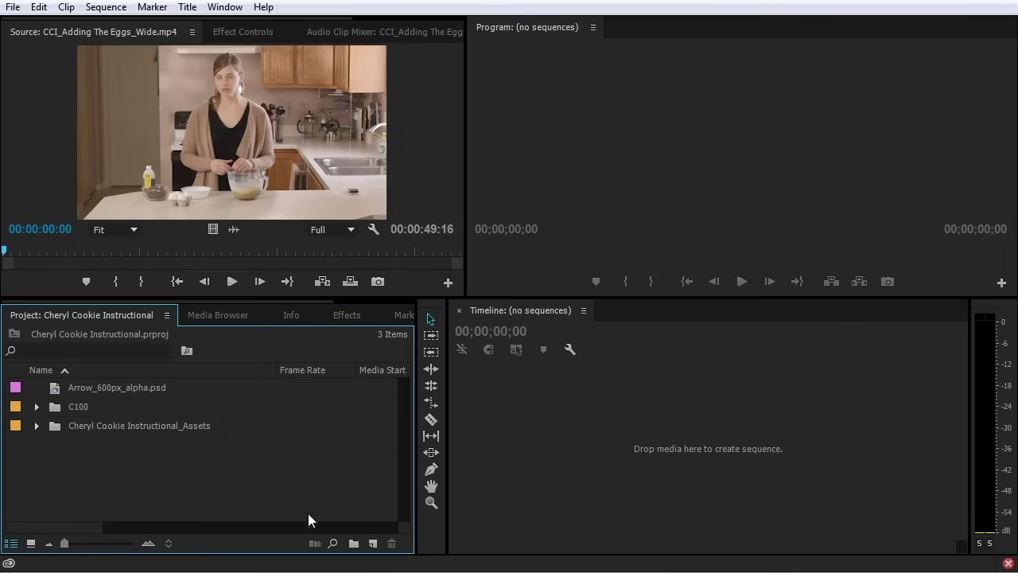
# Create a Footage bin and move the C100 and Assets bins inside it
pyautogui.click(352, 543)
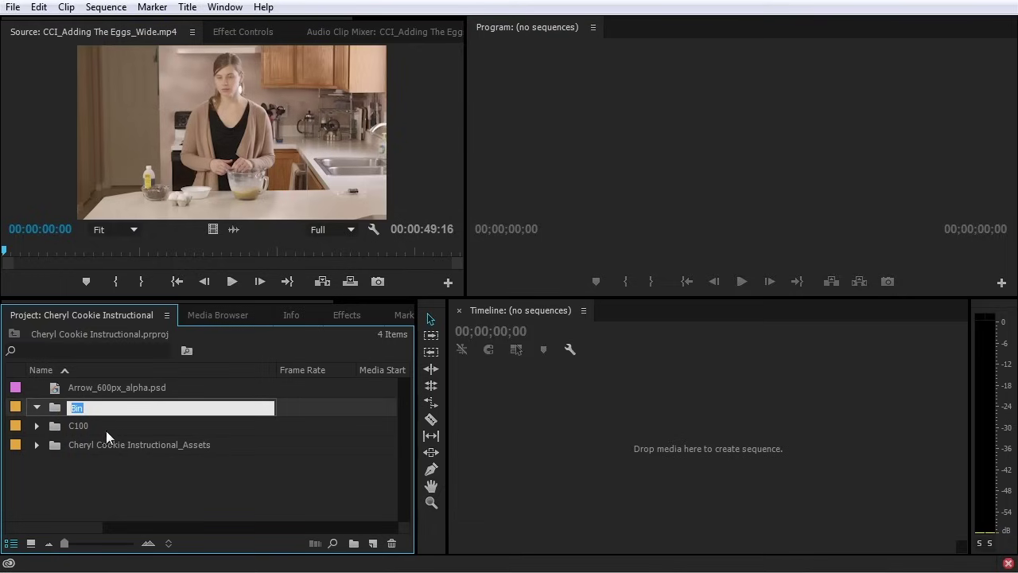
pyautogui.write('Footage')
pyautogui.press('Tab')
pyautogui.moveTo(118, 460); pyautogui.dragTo(82, 410)
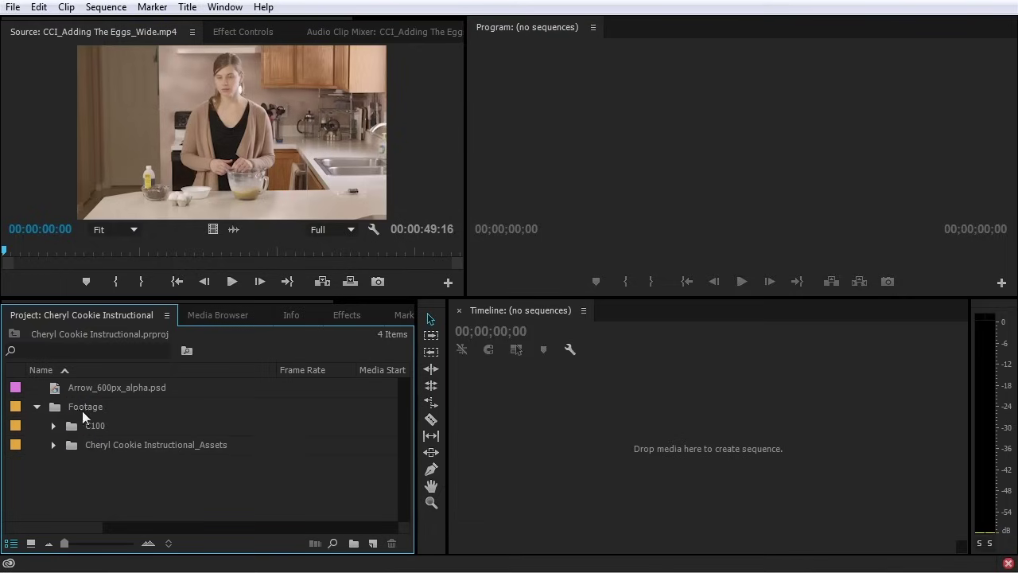
pyautogui.click(37, 407)
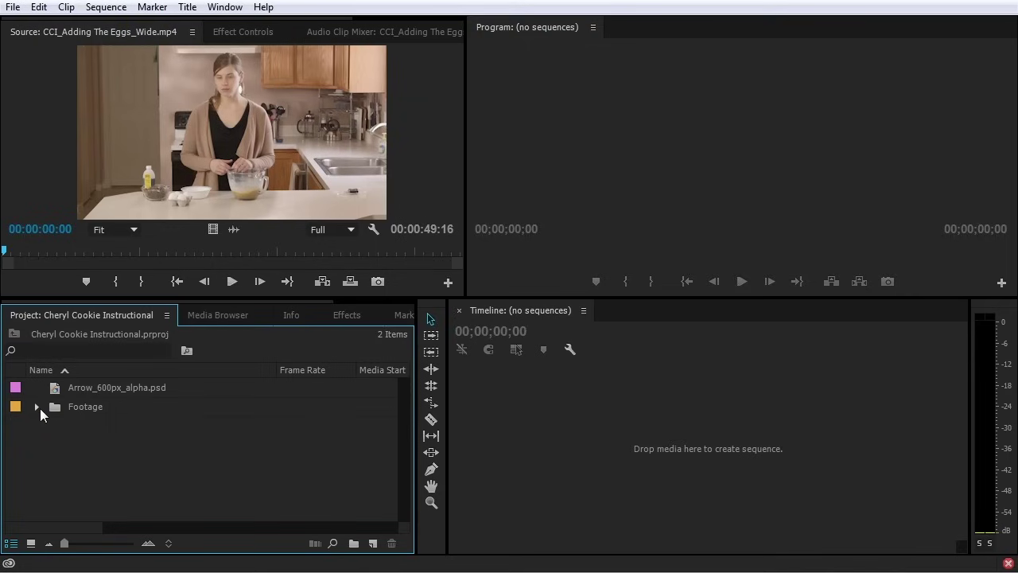
pyautogui.click(37, 407)
# Collapse the bins and drop Arrow_600px_alpha.psd onto New Bin to wrap it in a bin
pyautogui.click(54, 445)
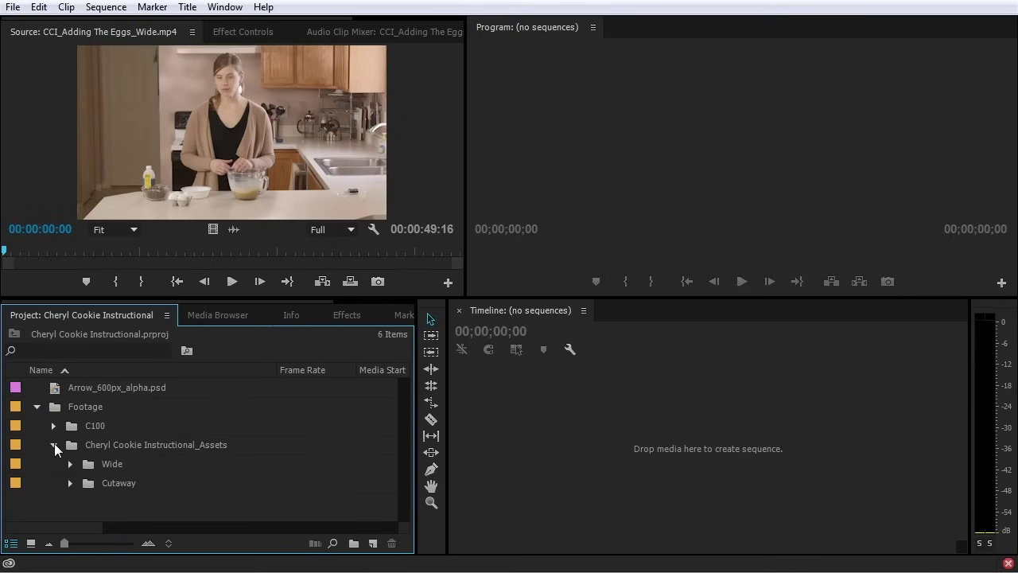
pyautogui.click(53, 443)
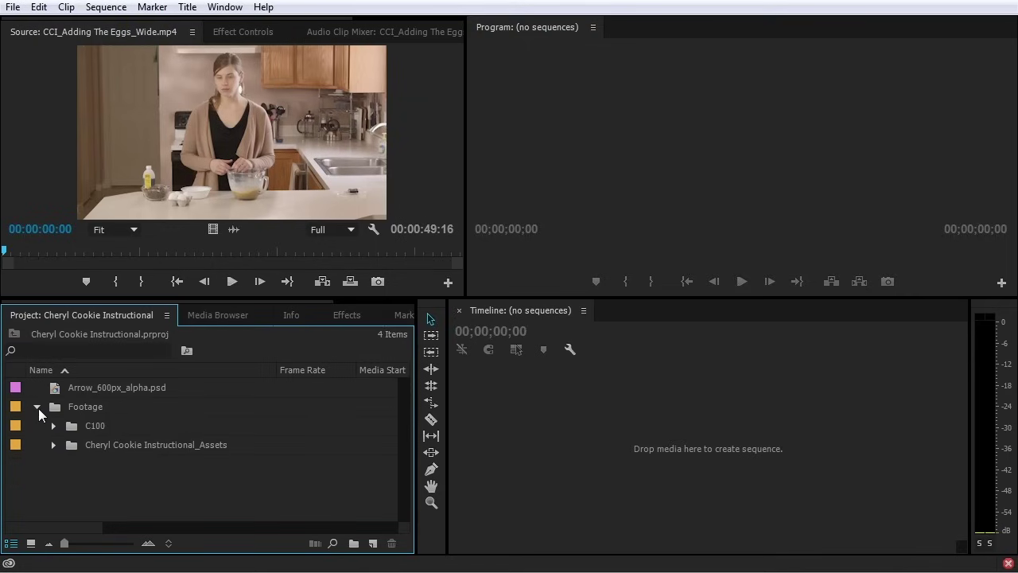
pyautogui.click(37, 406)
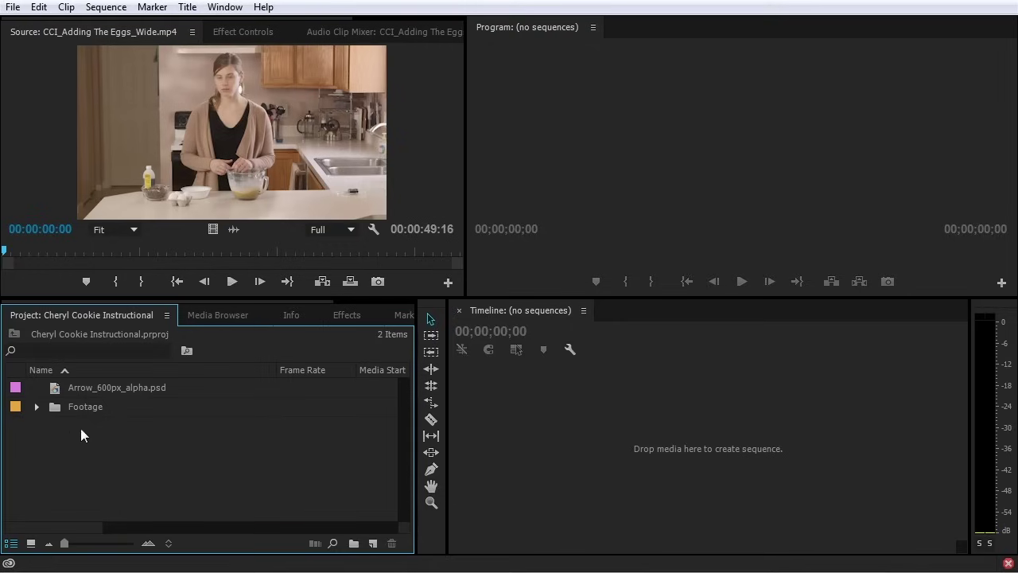
pyautogui.moveTo(56, 390); pyautogui.dragTo(324, 487)
pyautogui.moveTo(344, 517); pyautogui.dragTo(355, 543)
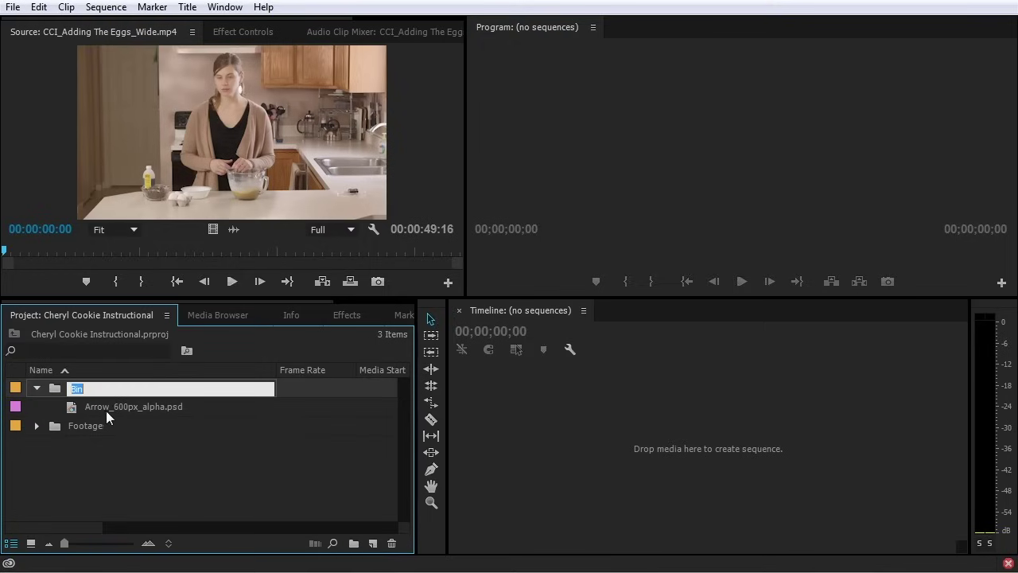
# Name the Arrow's new bin Stills and nest the Arrow file in a Graphics bin inside it
pyautogui.write('Still')
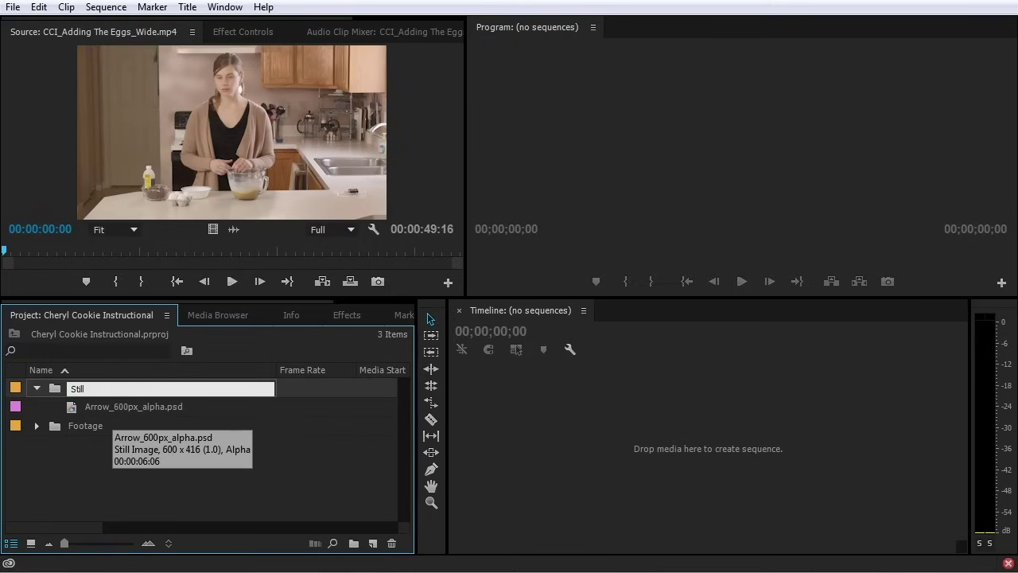
pyautogui.write('s')
pyautogui.press('Tab')
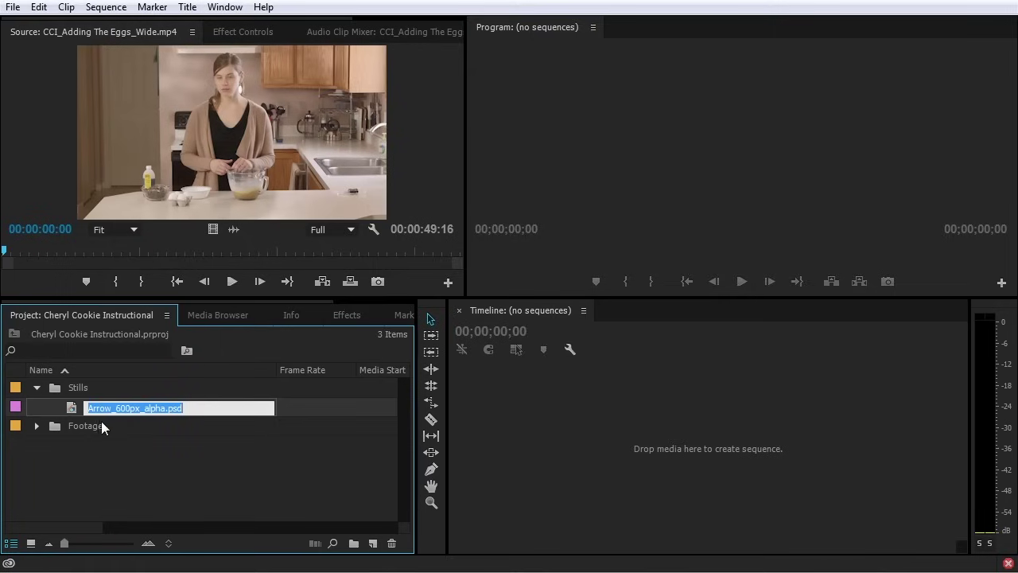
pyautogui.click(74, 411)
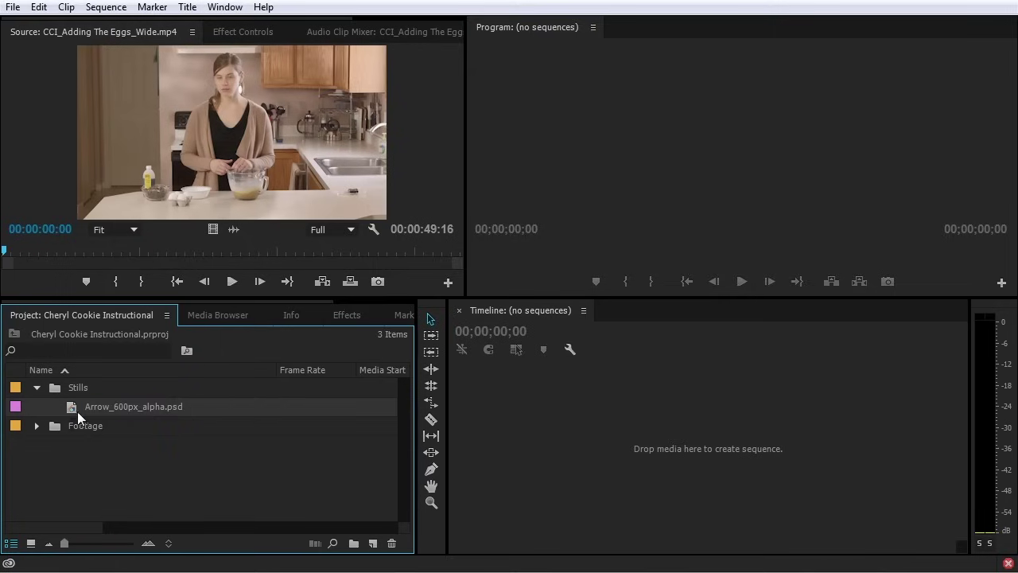
pyautogui.click(354, 543)
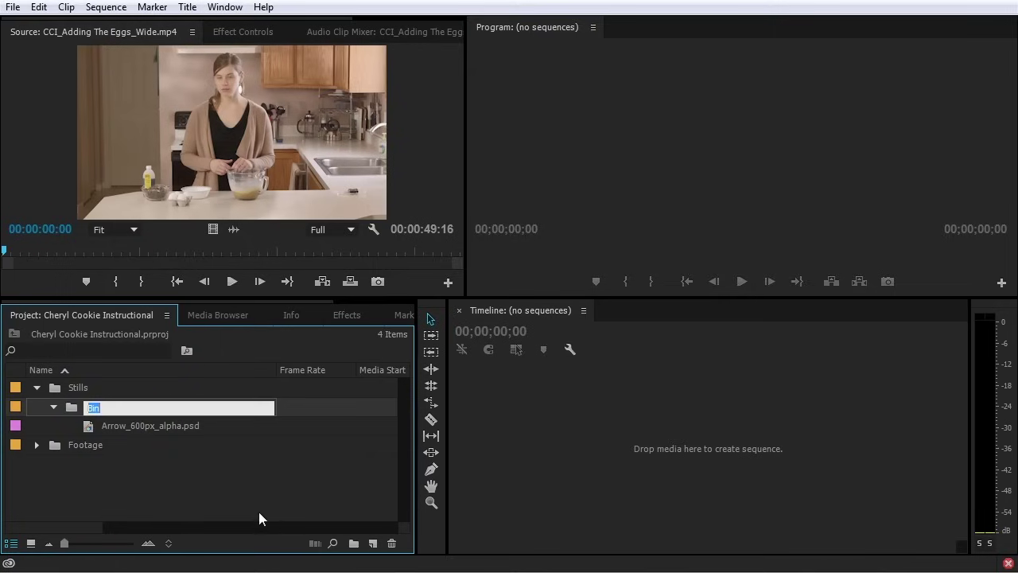
pyautogui.write('Graphics')
pyautogui.press('Tab')
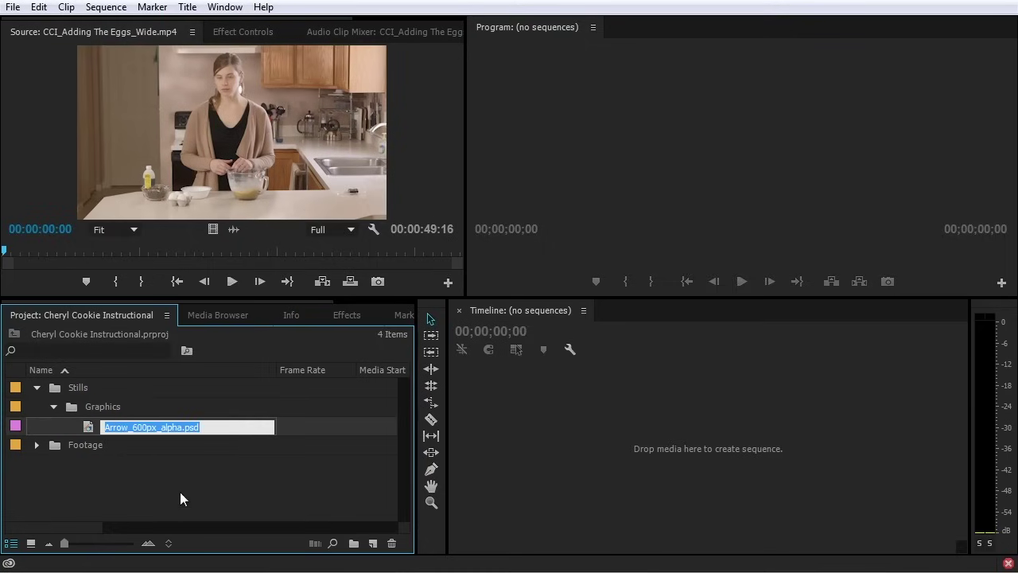
pyautogui.click(54, 405)
pyautogui.click(54, 406)
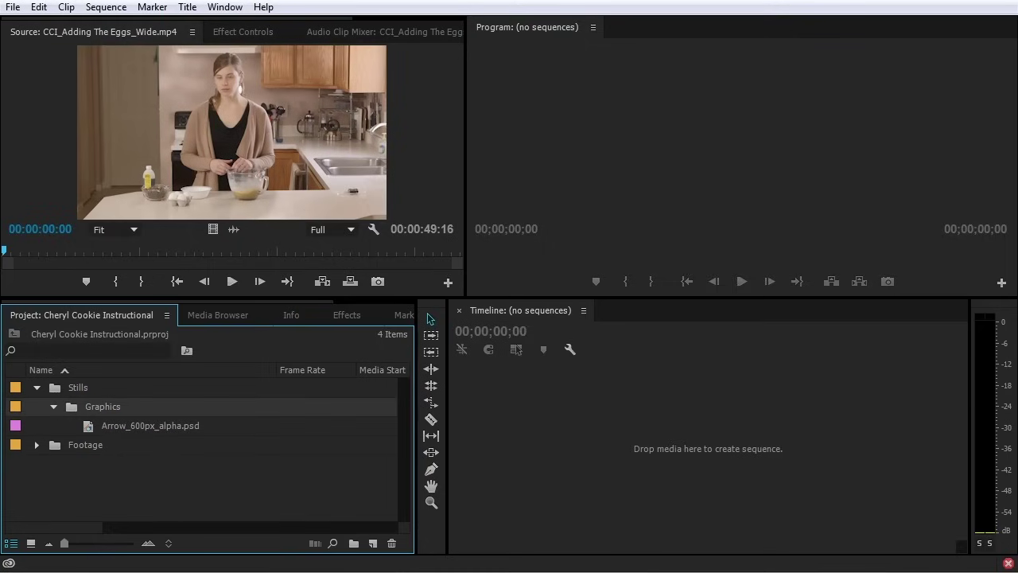
# Drag three 7D Photos shoe JPGs from the Explorer folder into the Stills bin
pyautogui.hotkey('alt', 'Tab')
pyautogui.click(591, 225)
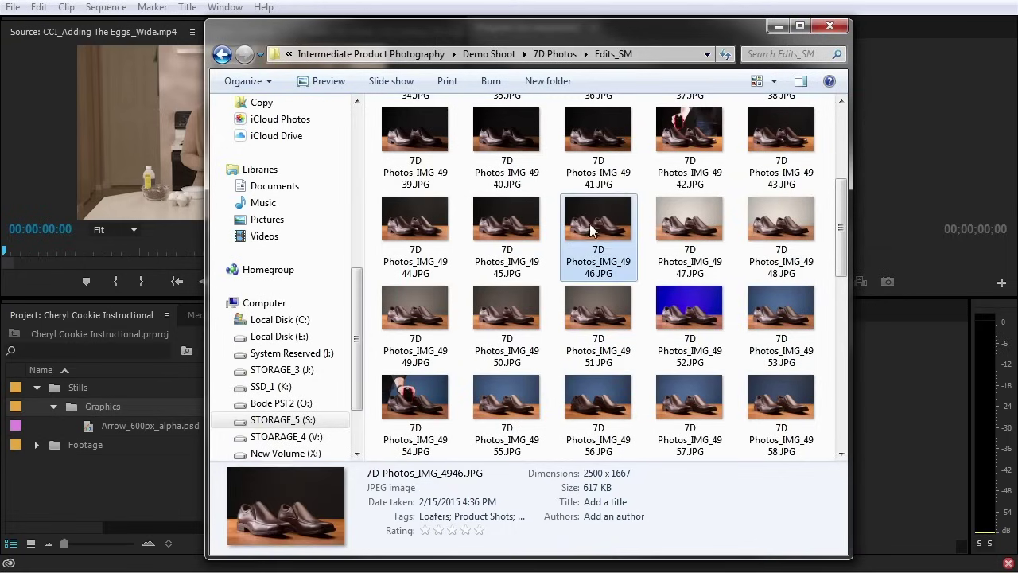
pyautogui.keyDown('ctrl'); pyautogui.click(695, 307); pyautogui.keyUp('ctrl')
pyautogui.scroll(-5, 684, 318)
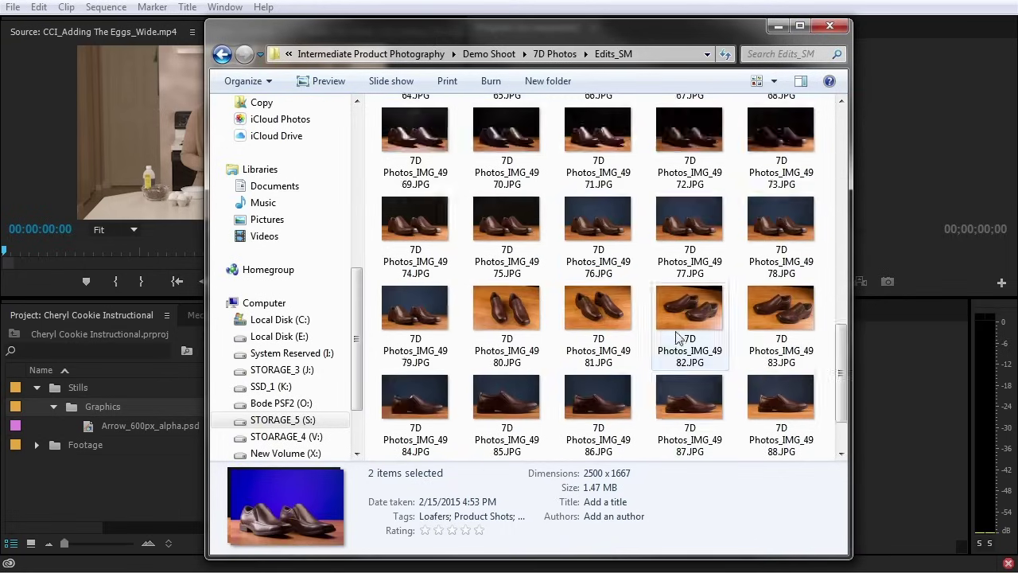
pyautogui.keyDown('ctrl'); pyautogui.click(607, 314); pyautogui.keyUp('ctrl')
pyautogui.moveTo(607, 314); pyautogui.dragTo(77, 386)
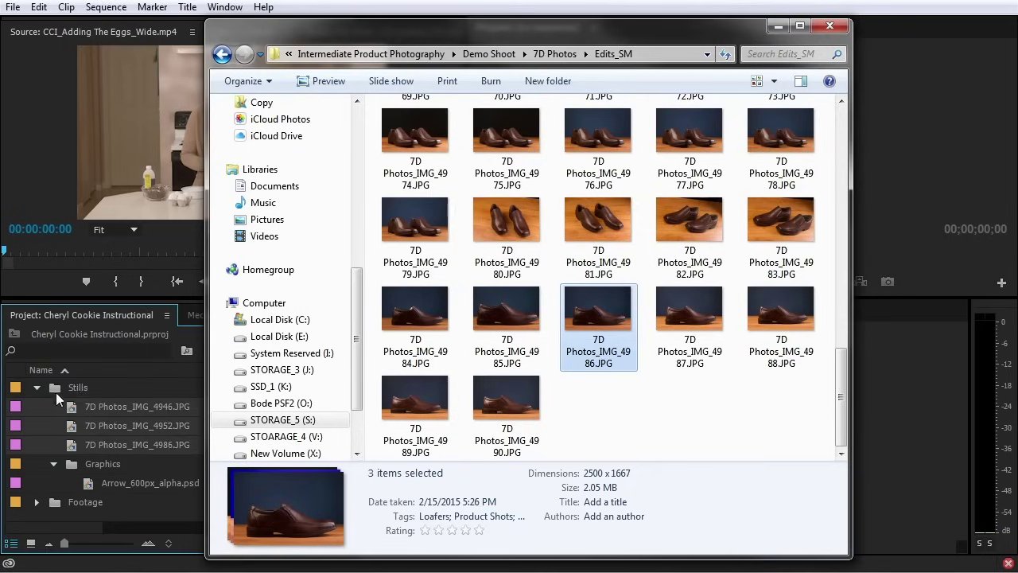
pyautogui.click(53, 385)
# Put the three JPG stills into a new bin named Photos, then collapse Stills
pyautogui.click(70, 413)
pyautogui.keyDown('shift'); pyautogui.click(79, 449); pyautogui.keyUp('shift')
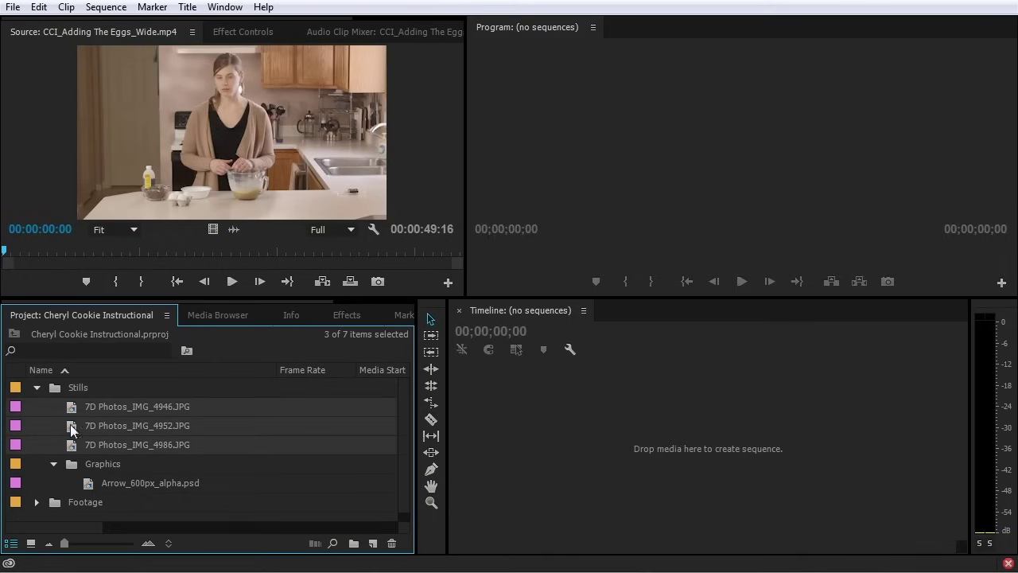
pyautogui.moveTo(329, 524); pyautogui.dragTo(353, 543)
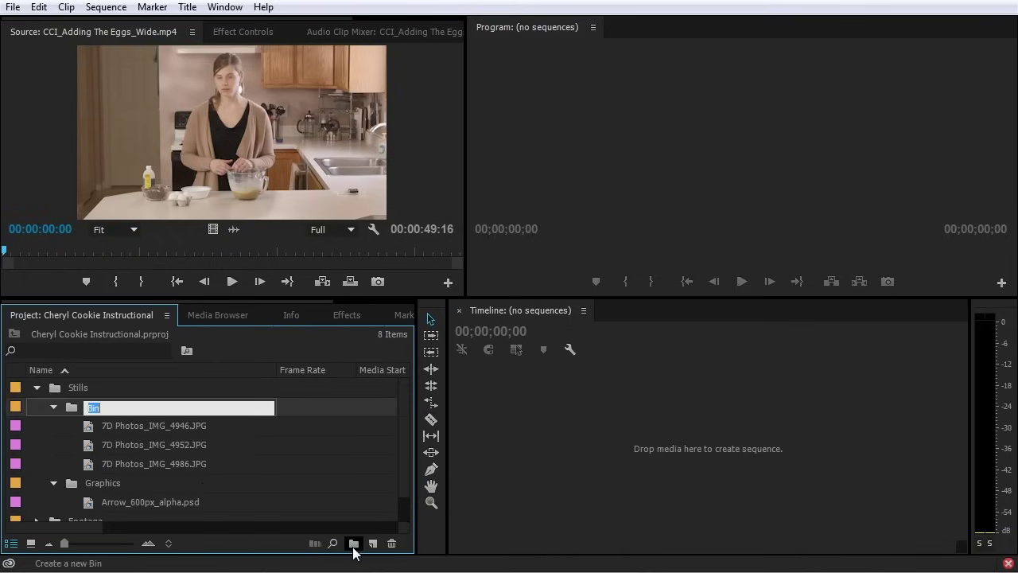
pyautogui.write('Photos')
pyautogui.press('Tab')
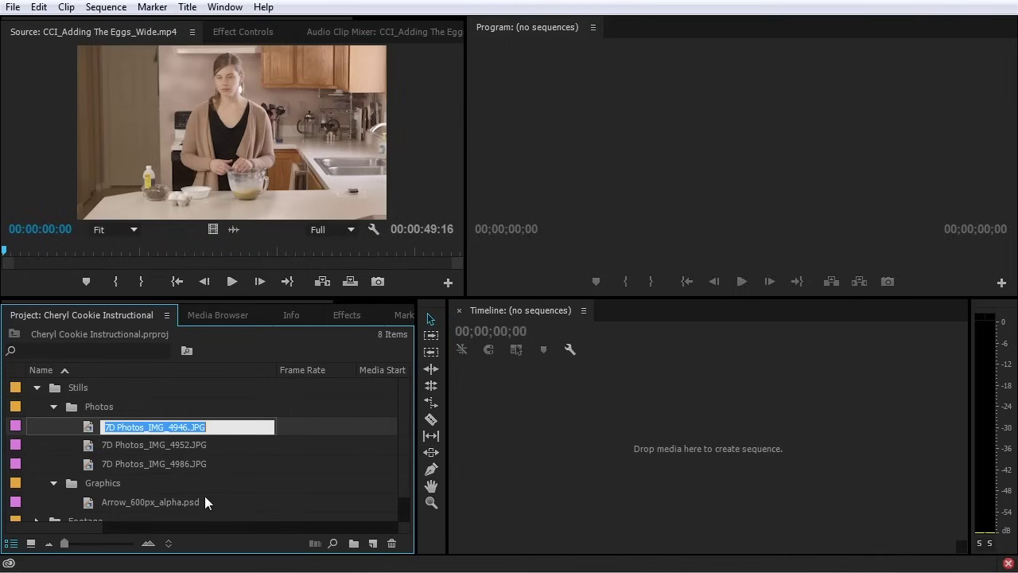
pyautogui.press('Escape')
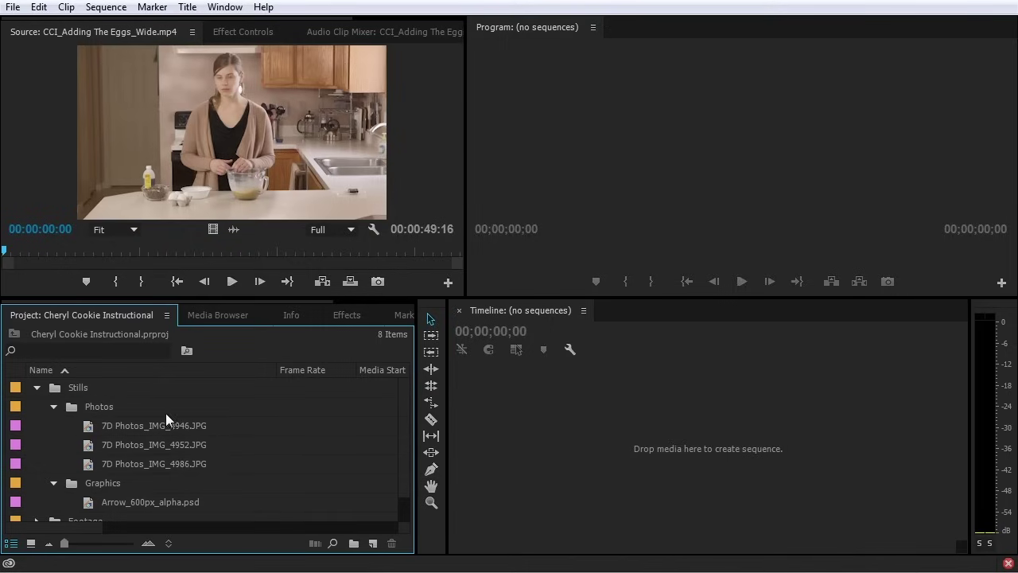
pyautogui.click(38, 387)
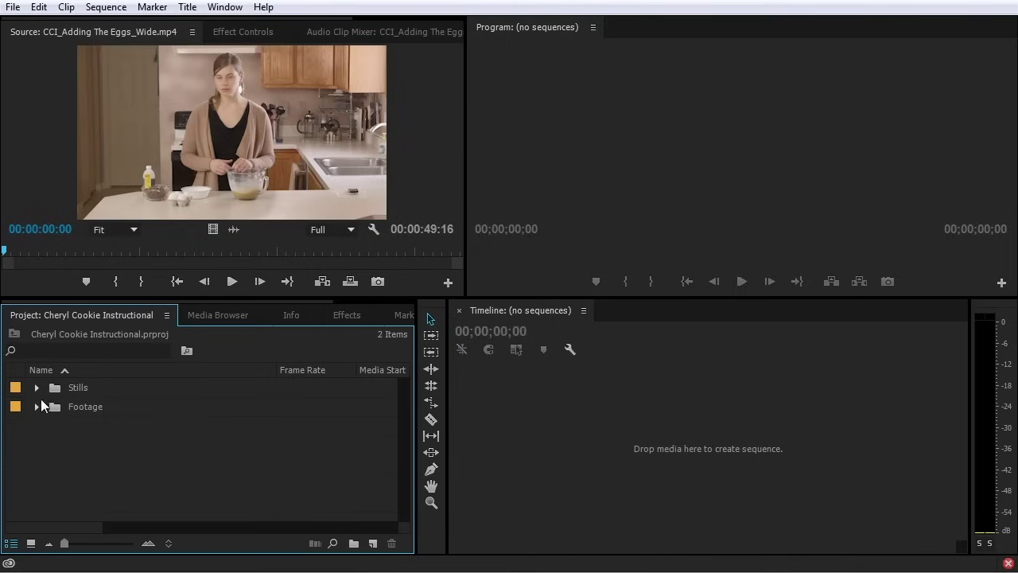
# Create top-level bins named Audio and Titles
pyautogui.click(354, 543)
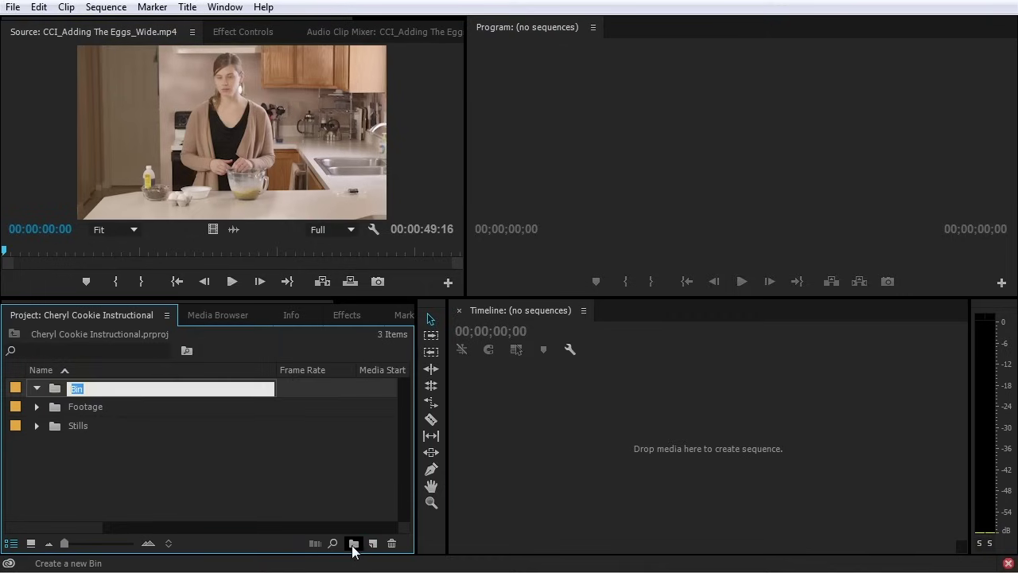
pyautogui.write('Audio')
pyautogui.press('Tab')
pyautogui.click(137, 448)
pyautogui.click(354, 543)
pyautogui.write('Titles')
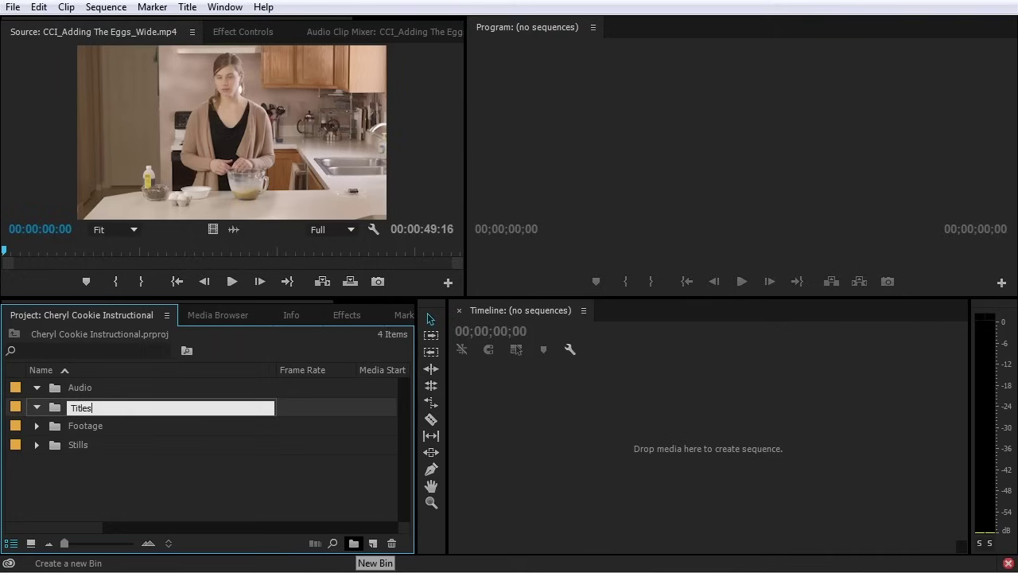
pyautogui.click(262, 497)
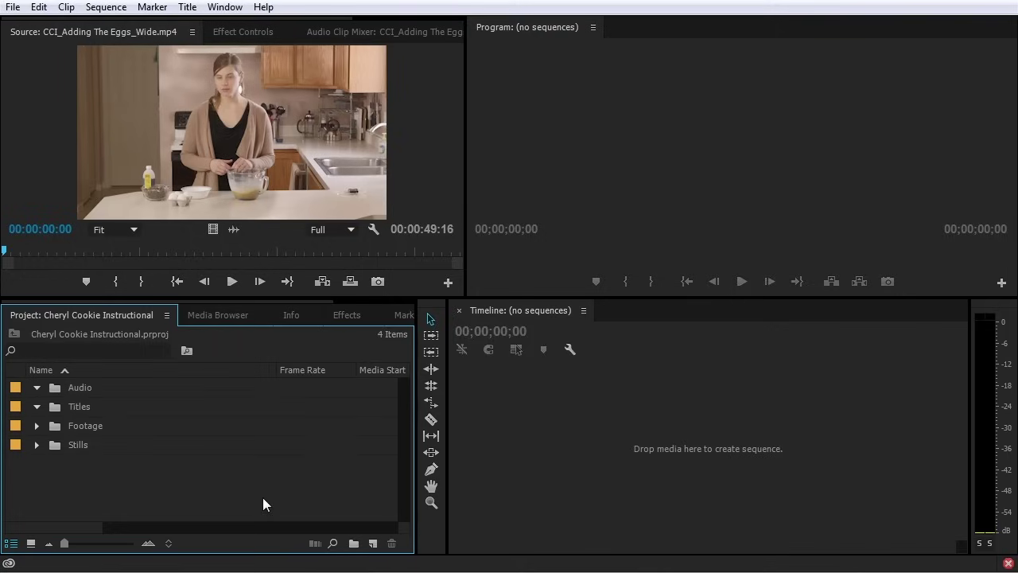
# Create top-level bins named Sequence and Mattes
pyautogui.click(354, 544)
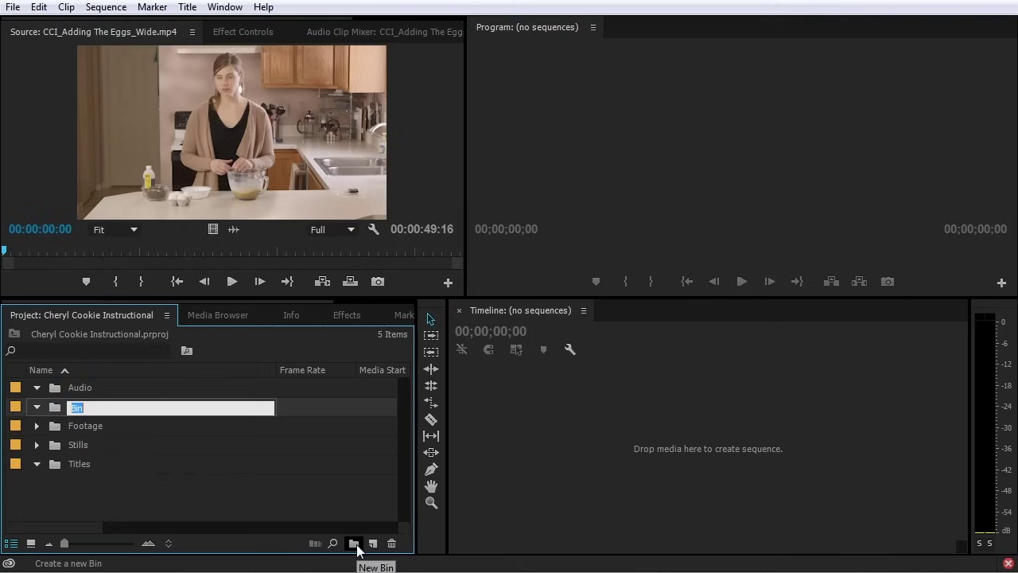
pyautogui.write('Sequence')
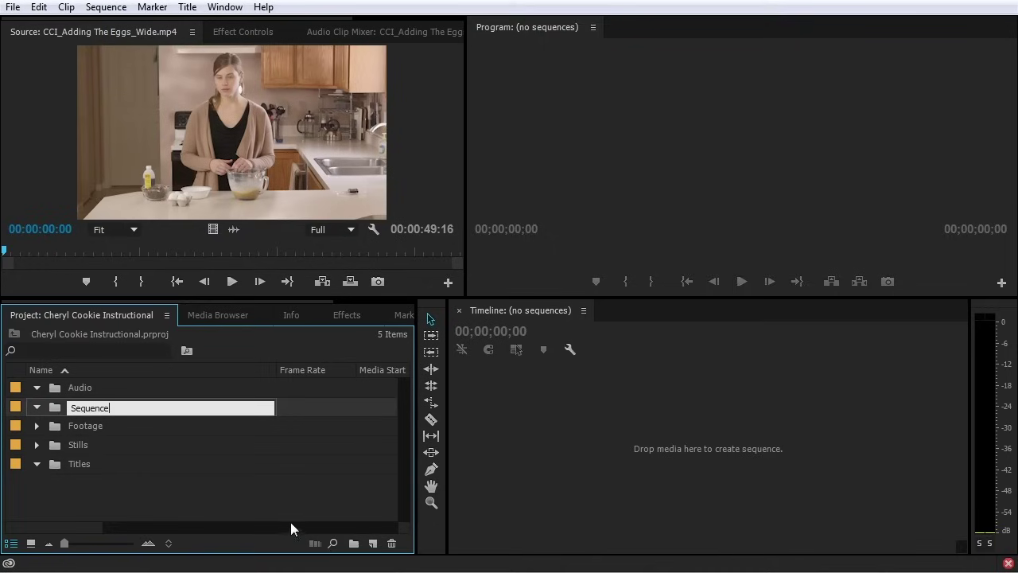
pyautogui.click(290, 523)
pyautogui.click(353, 543)
pyautogui.press('BackSpace')
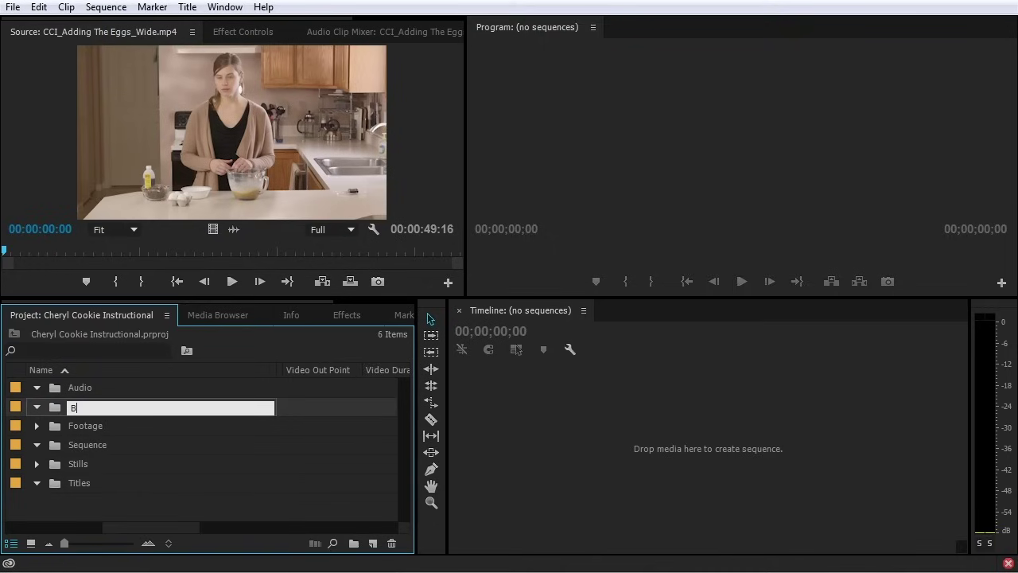
pyautogui.write('Mattes')
pyautogui.click(242, 498)
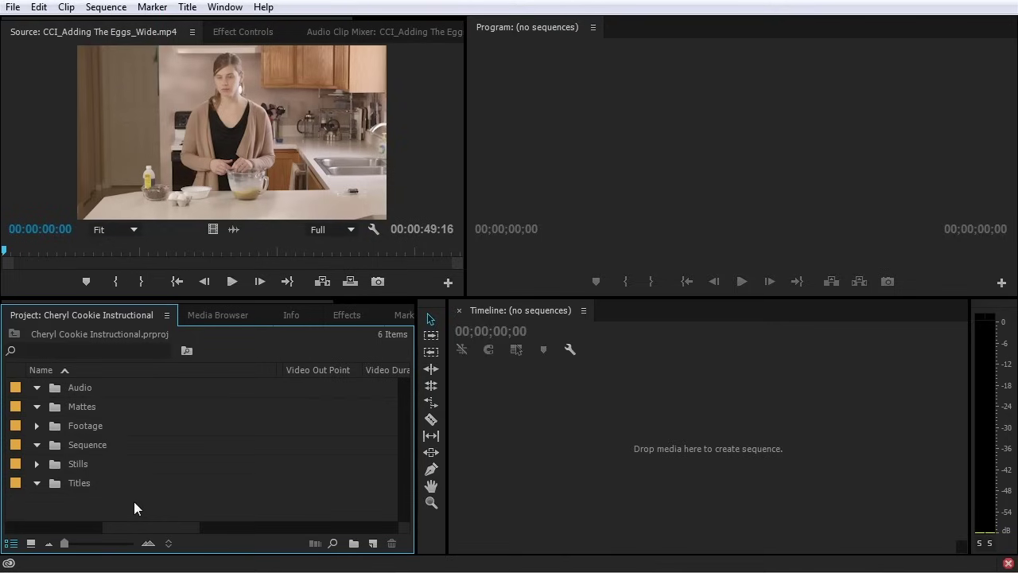
# Make a 1920×1080 white color matte named White Matte and drop it into the Mattes bin
pyautogui.hscroll(-2, 134, 501)
pyautogui.rightClick(192, 389)
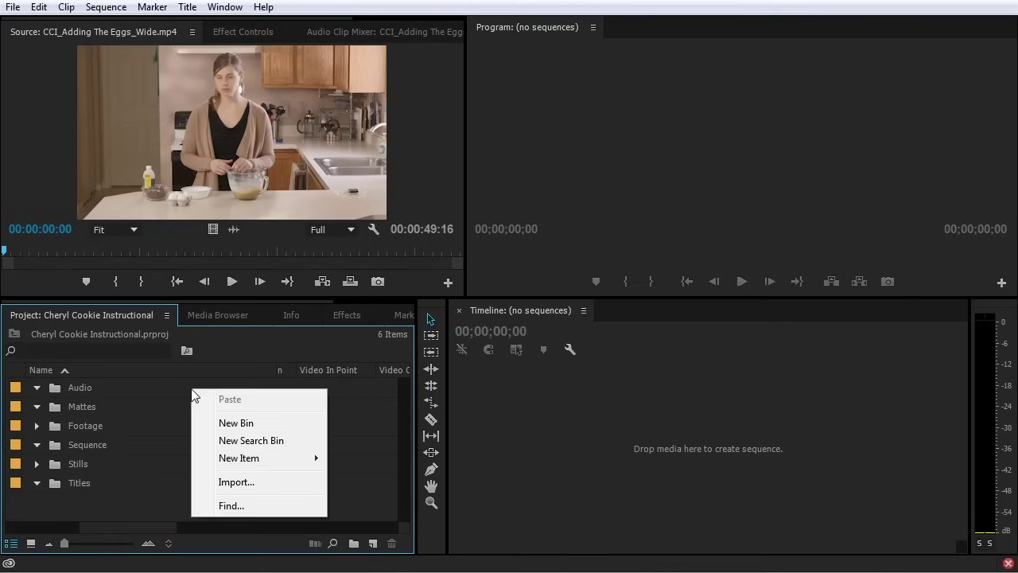
pyautogui.moveTo(252, 462)
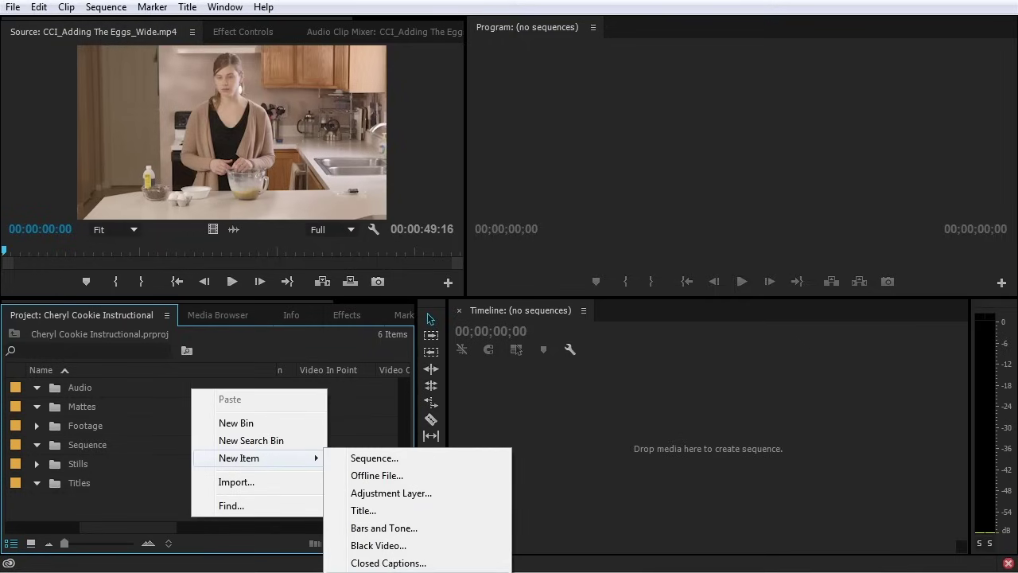
pyautogui.click(145, 487)
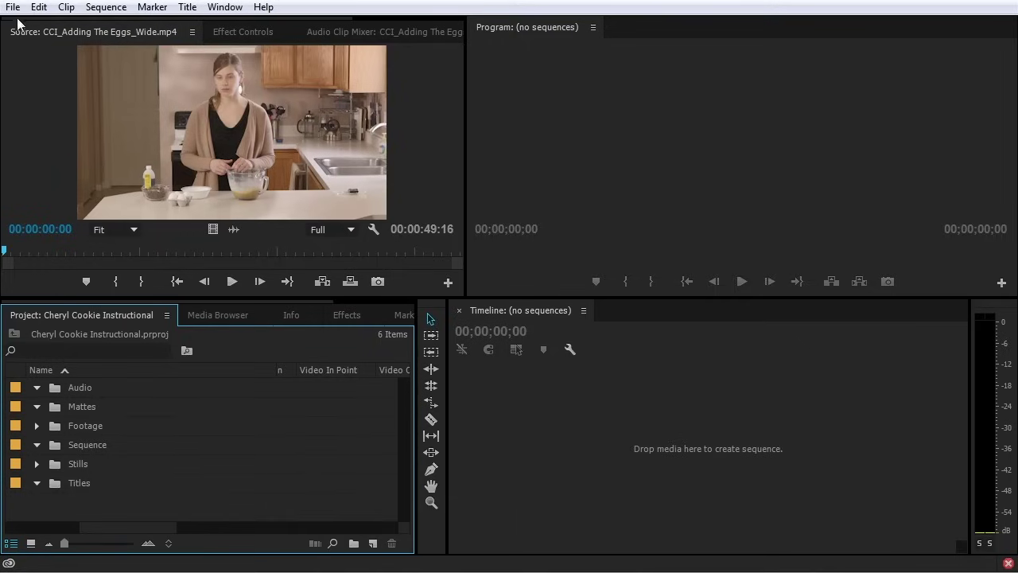
pyautogui.click(13, 6)
pyautogui.moveTo(37, 25)
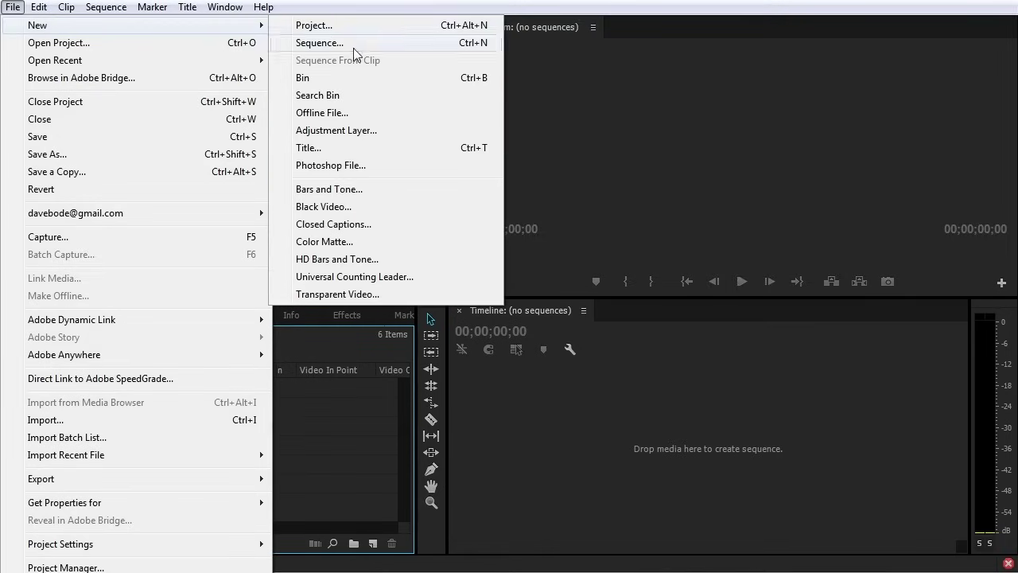
pyautogui.click(345, 241)
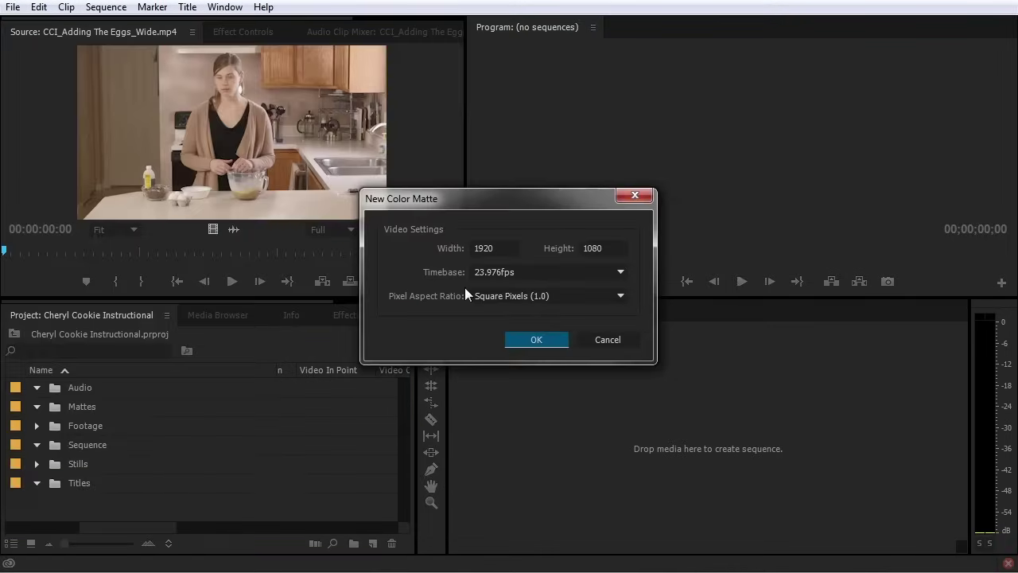
pyautogui.click(536, 340)
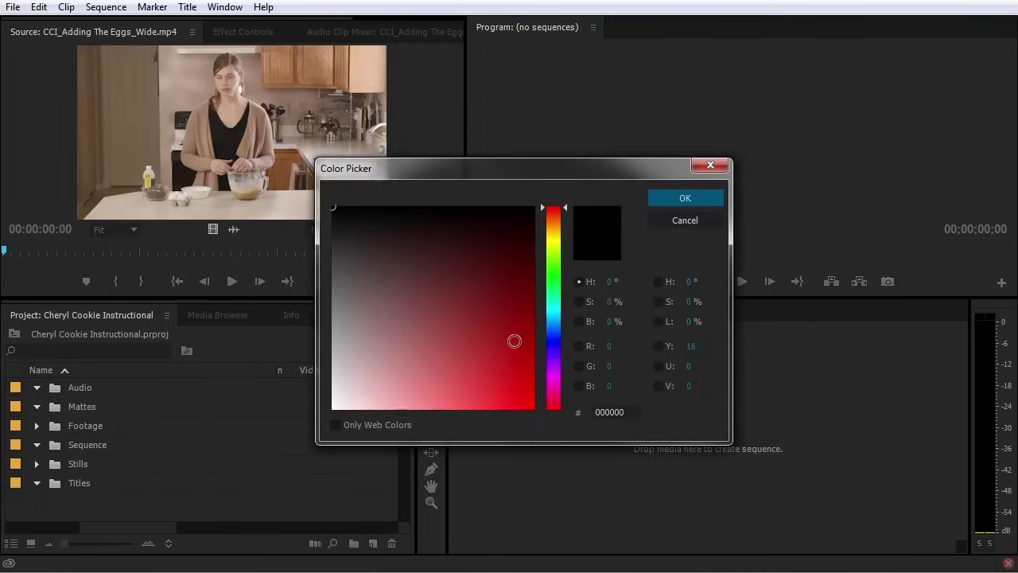
pyautogui.click(672, 200)
pyautogui.write('Whi')
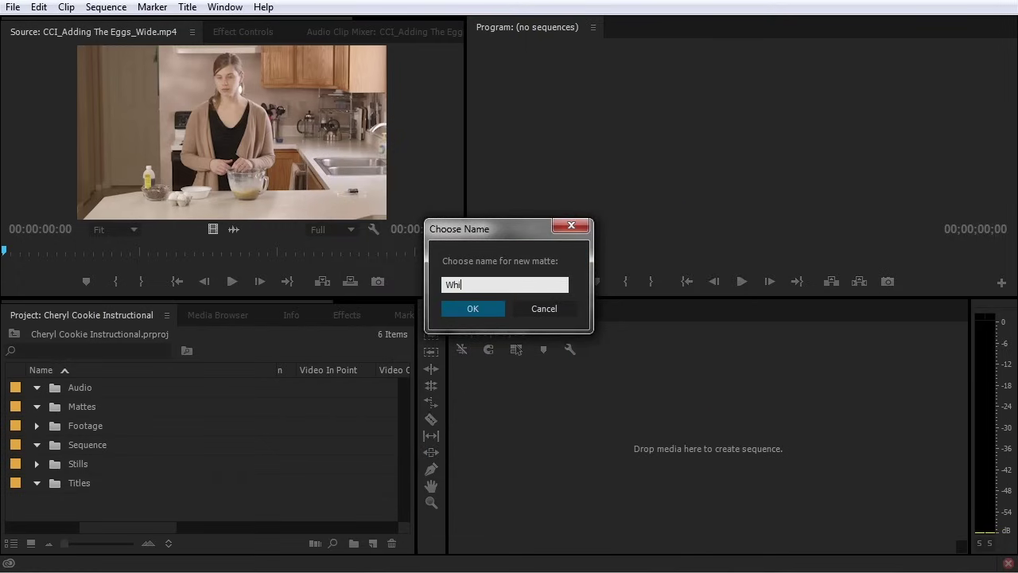
pyautogui.write('te Matte')
pyautogui.press('Return')
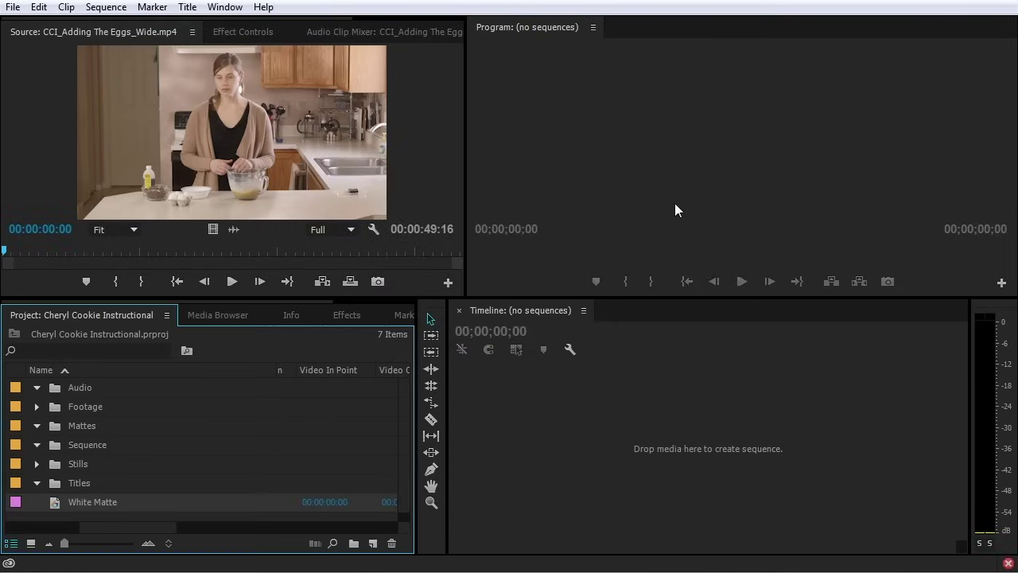
pyautogui.moveTo(79, 461); pyautogui.dragTo(90, 429)
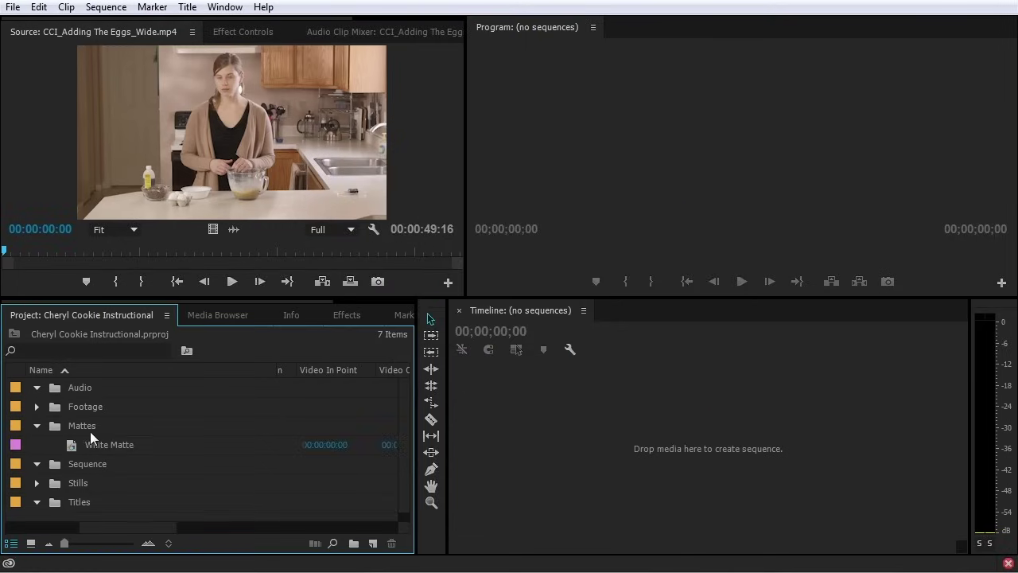
# Collapse all bins, then expand Footage > Assets > Wide to browse its clips and collapse them
pyautogui.keyDown('alt'); pyautogui.click(37, 425); pyautogui.keyUp('alt')
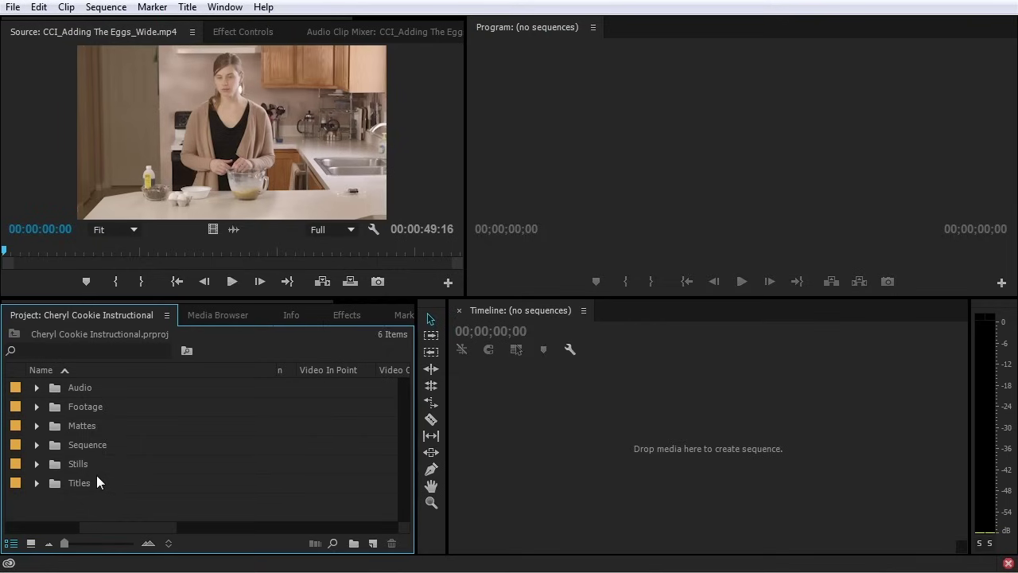
pyautogui.click(36, 406)
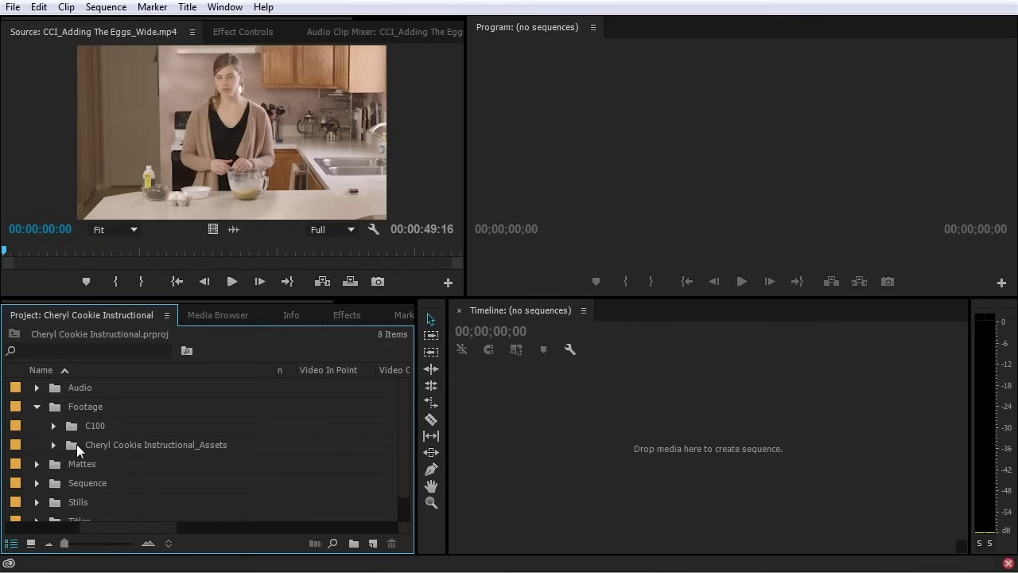
pyautogui.click(53, 445)
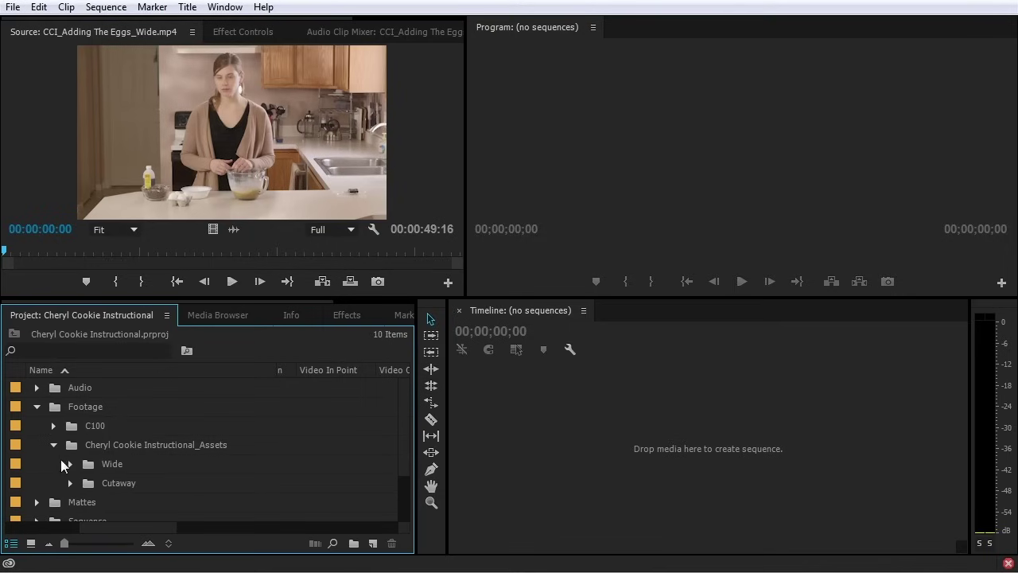
pyautogui.click(70, 464)
pyautogui.scroll(-1, 70, 468)
pyautogui.scroll(-3, 71, 469)
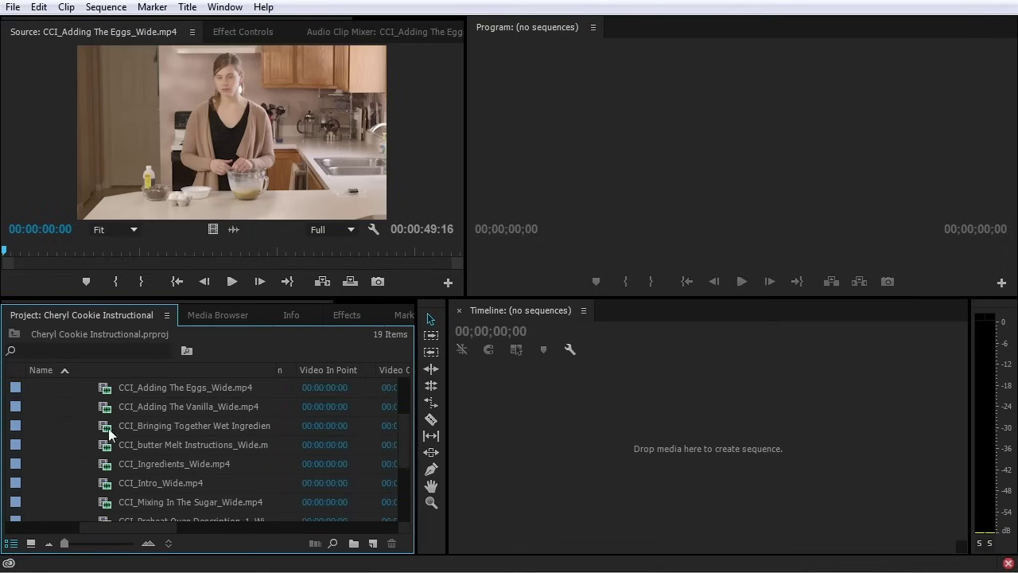
pyautogui.scroll(-2, 109, 429)
pyautogui.scroll(3, 110, 436)
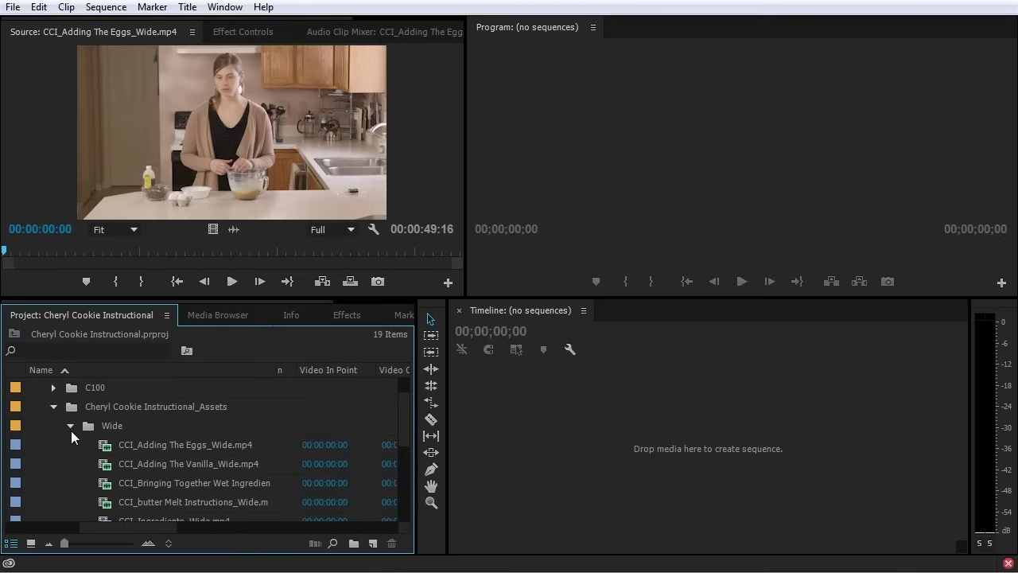
pyautogui.click(70, 425)
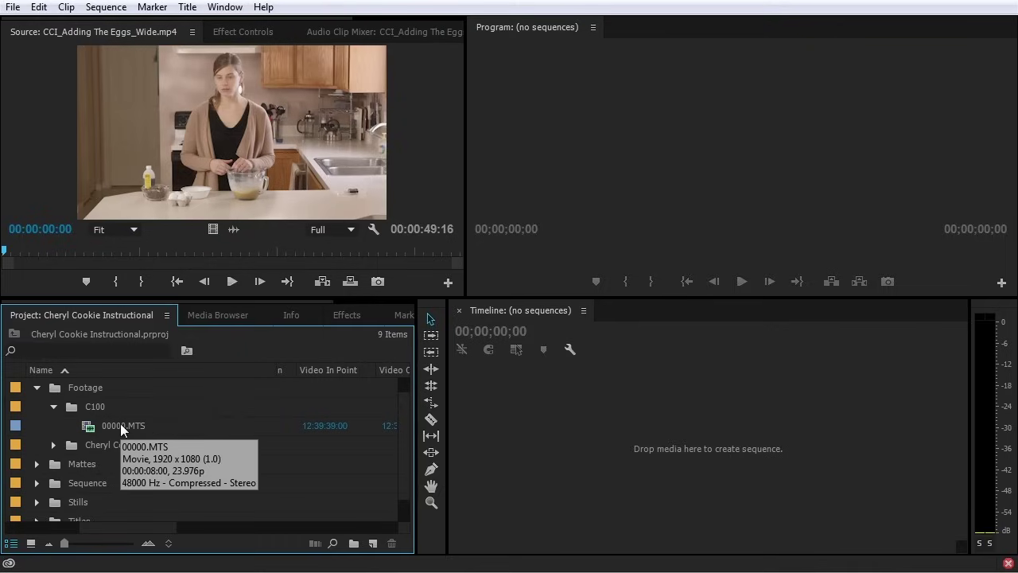
# Preview the 00000.MTS clip in the Source monitor by scrubbing through its footage
pyautogui.doubleClick(91, 426)
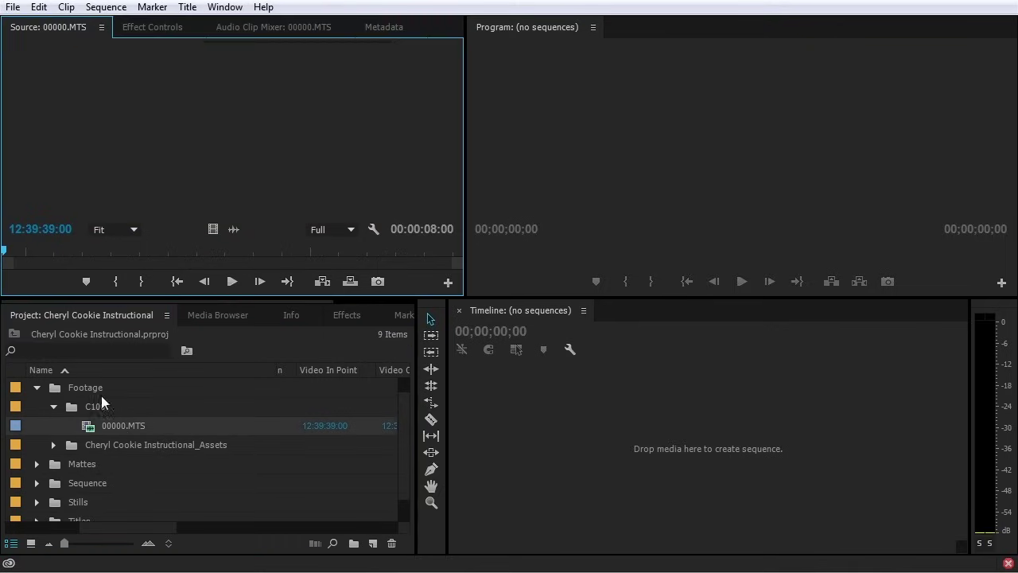
pyautogui.click(97, 253)
pyautogui.moveTo(98, 253); pyautogui.dragTo(194, 257)
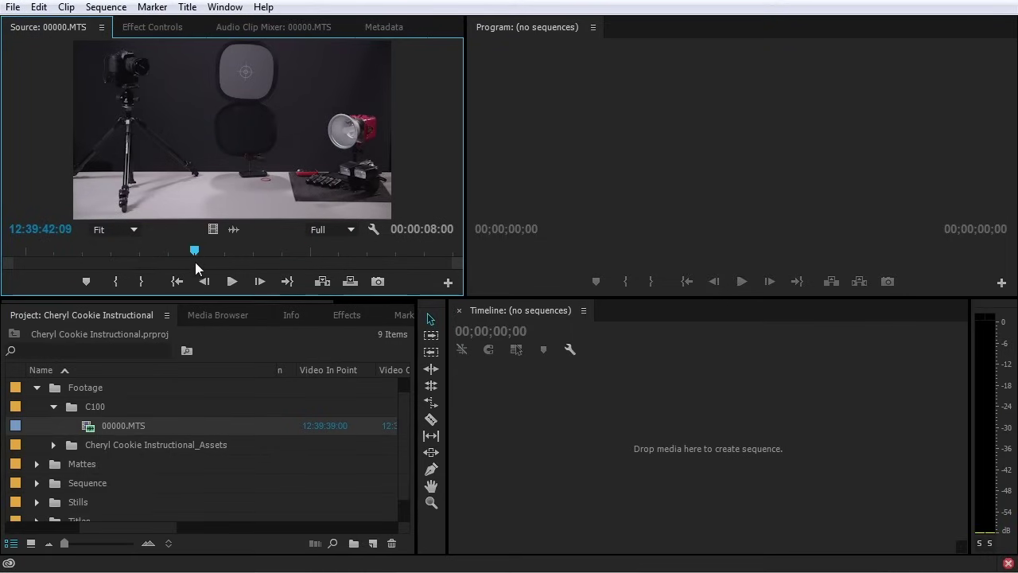
pyautogui.click(88, 427)
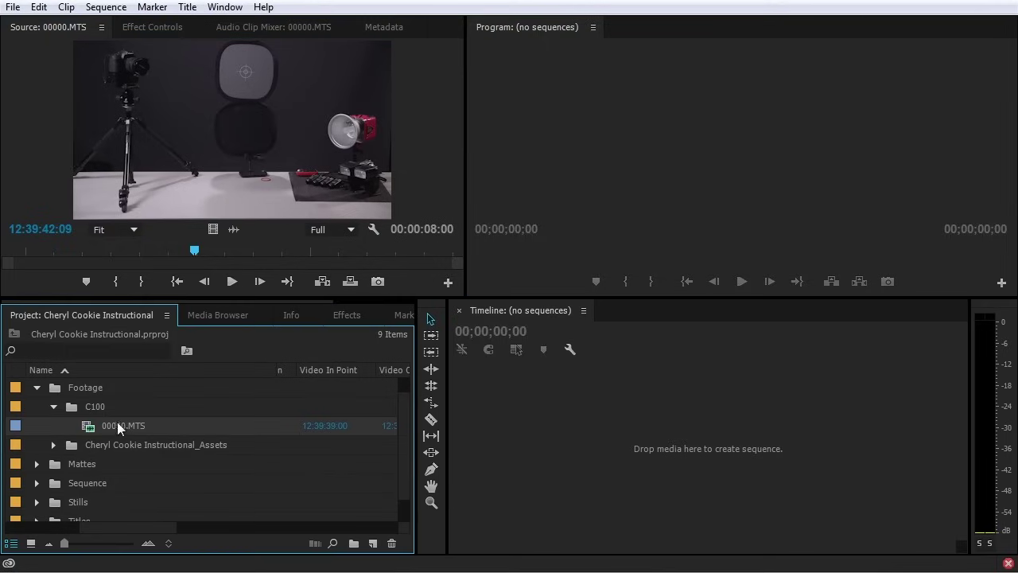
# Rename the 00000.MTS clip to 'Table with Photo Stuff'
pyautogui.click(120, 425)
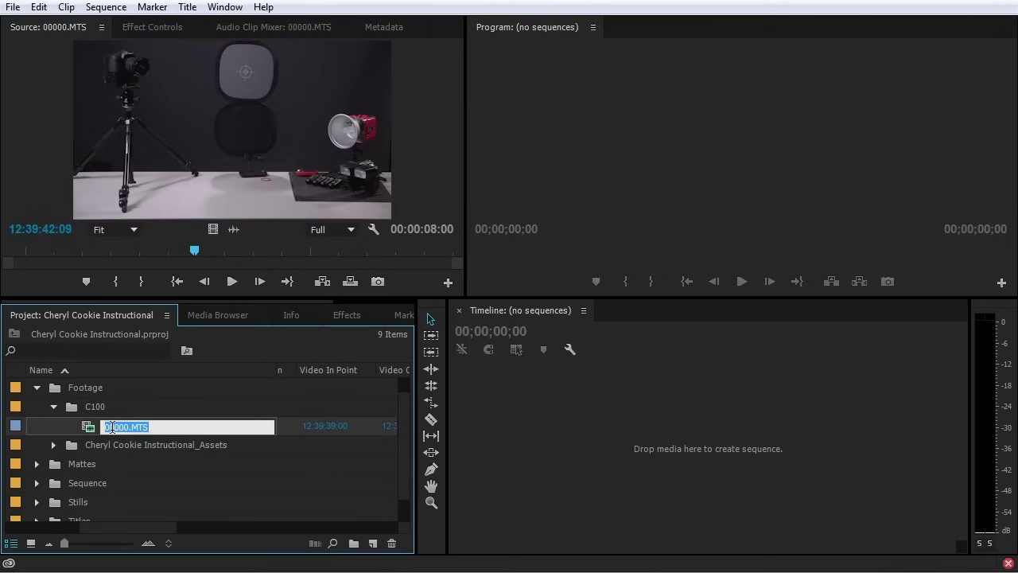
pyautogui.click(112, 427)
pyautogui.write('Table with Photo Stuff_')
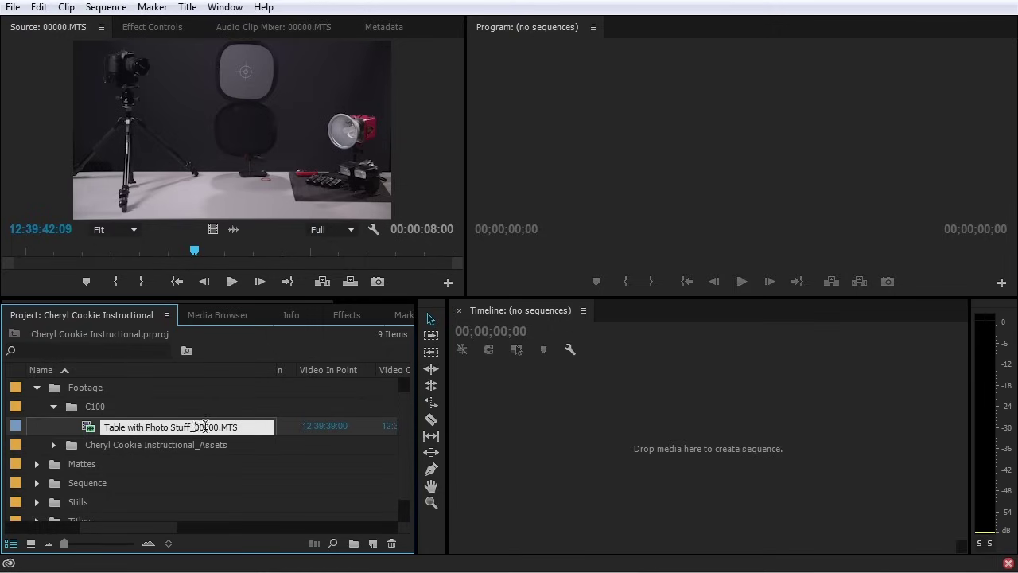
pyautogui.moveTo(194, 427); pyautogui.dragTo(248, 427)
pyautogui.press('BackSpace')
pyautogui.press('BackSpace')
pyautogui.click(78, 434)
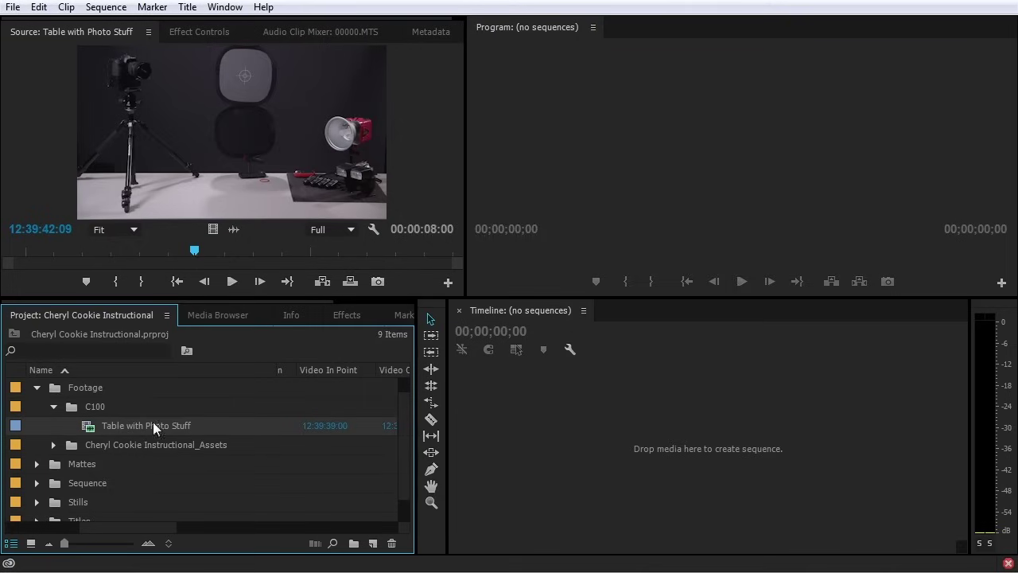
# Reveal the Table with Photo Stuff clip's 00000.MTS file in Explorer, then collapse the C100 bin
pyautogui.rightClick(92, 428)
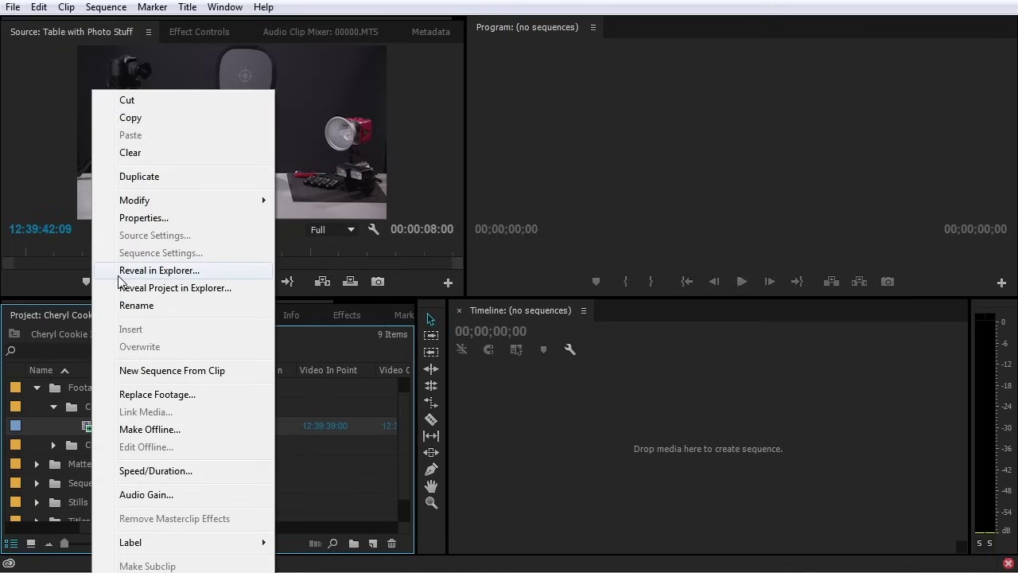
pyautogui.click(182, 272)
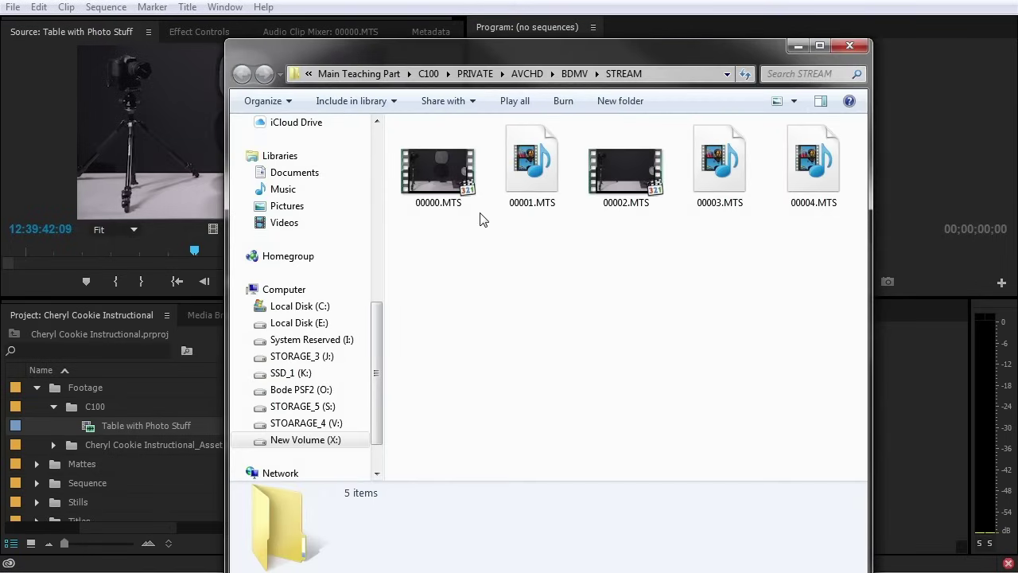
pyautogui.click(446, 179)
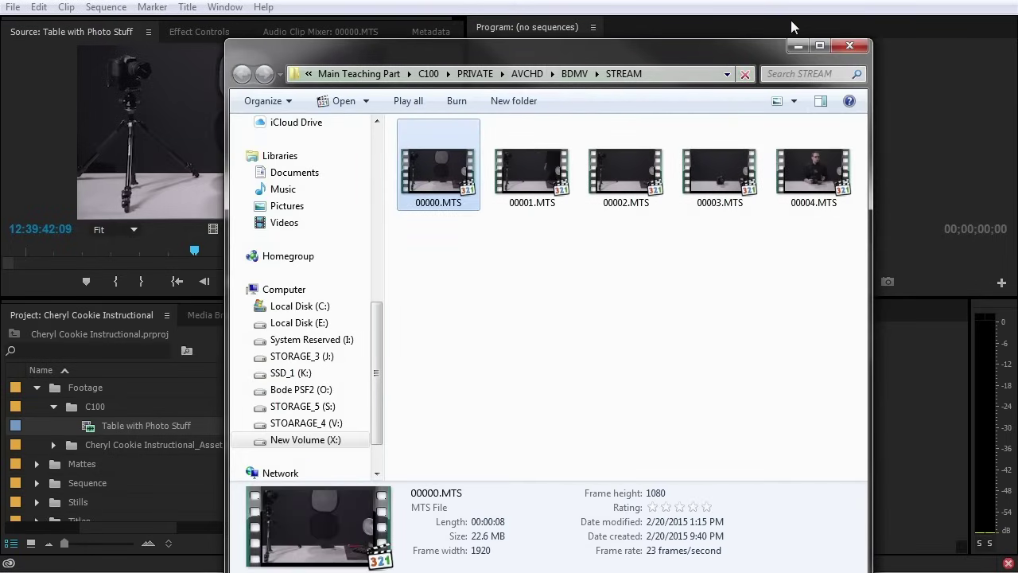
pyautogui.click(798, 45)
pyautogui.click(53, 407)
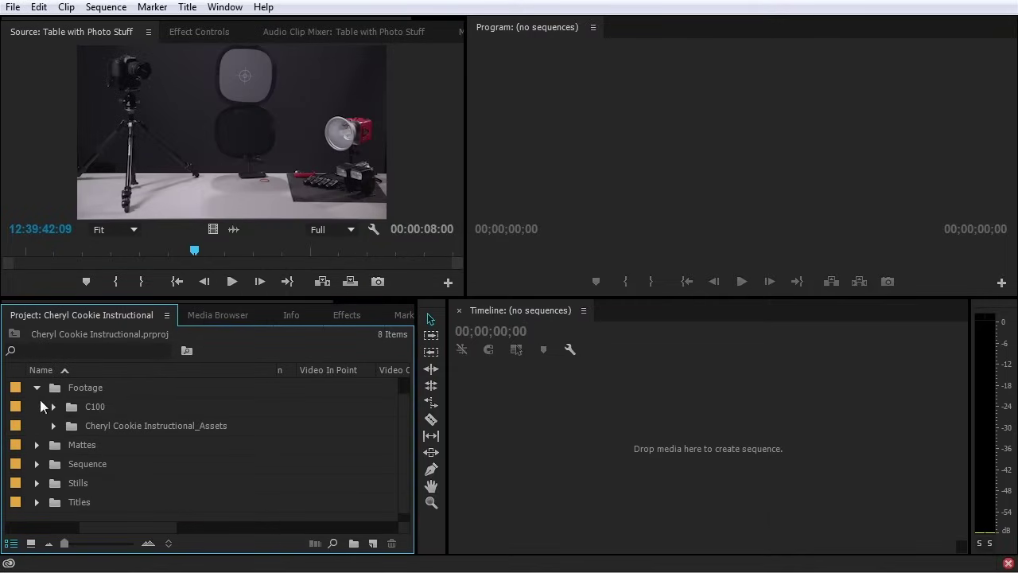
# Expand Stills > Photos and rename the first shoe photo to Mens Shoes Gray BG
pyautogui.click(36, 482)
pyautogui.scroll(-1, 37, 495)
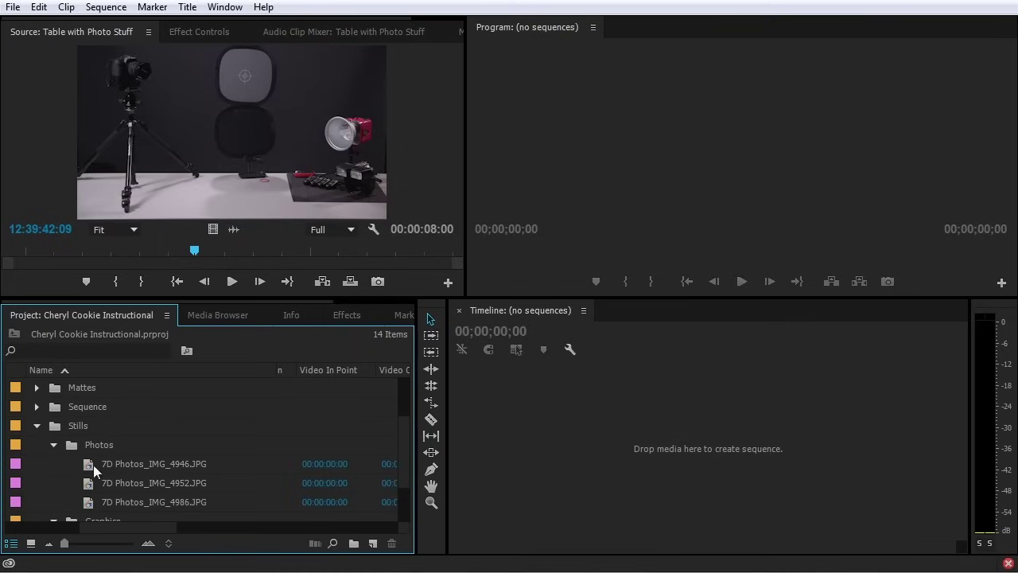
pyautogui.scroll(-1, 89, 464)
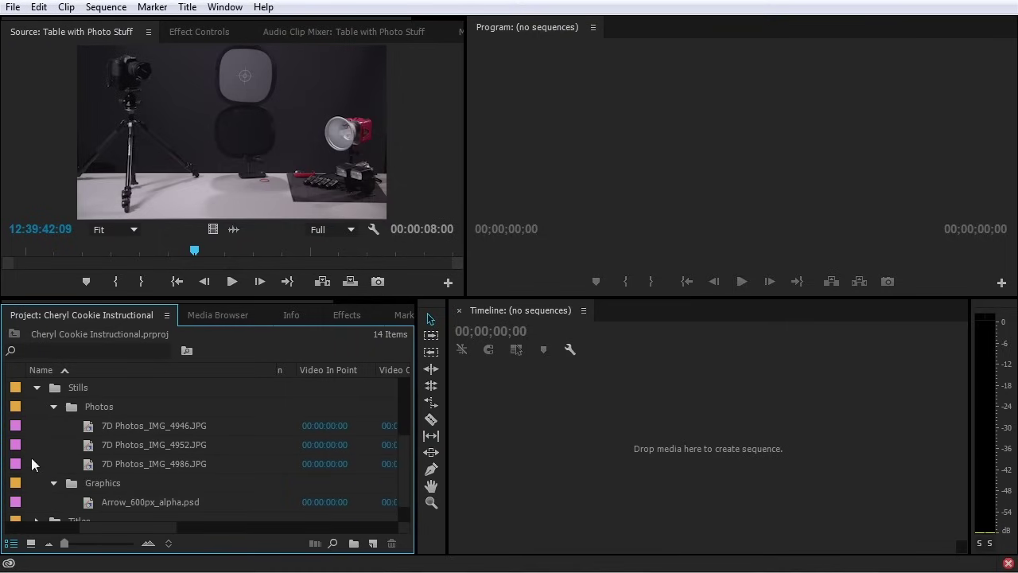
pyautogui.doubleClick(88, 428)
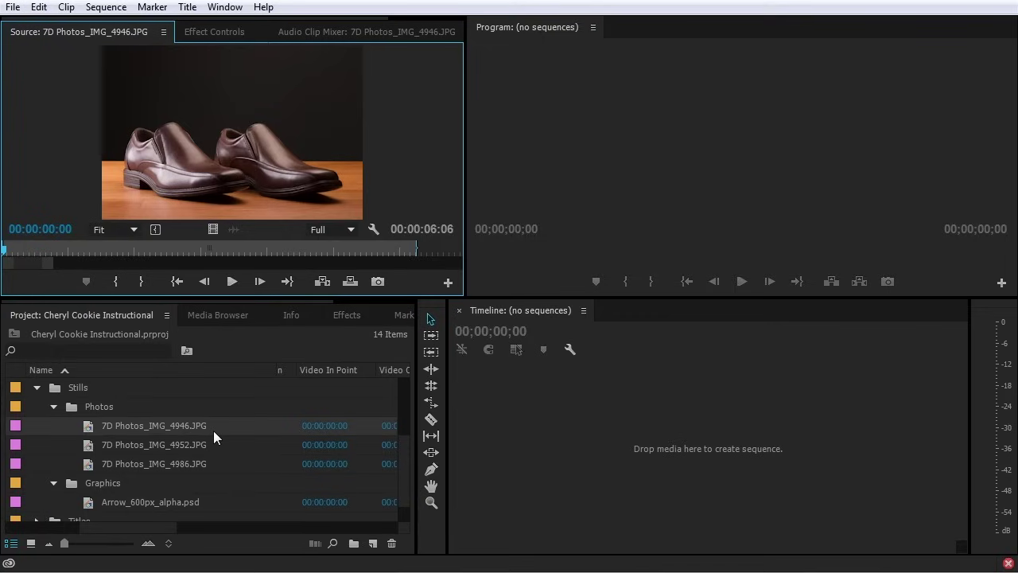
pyautogui.click(117, 424)
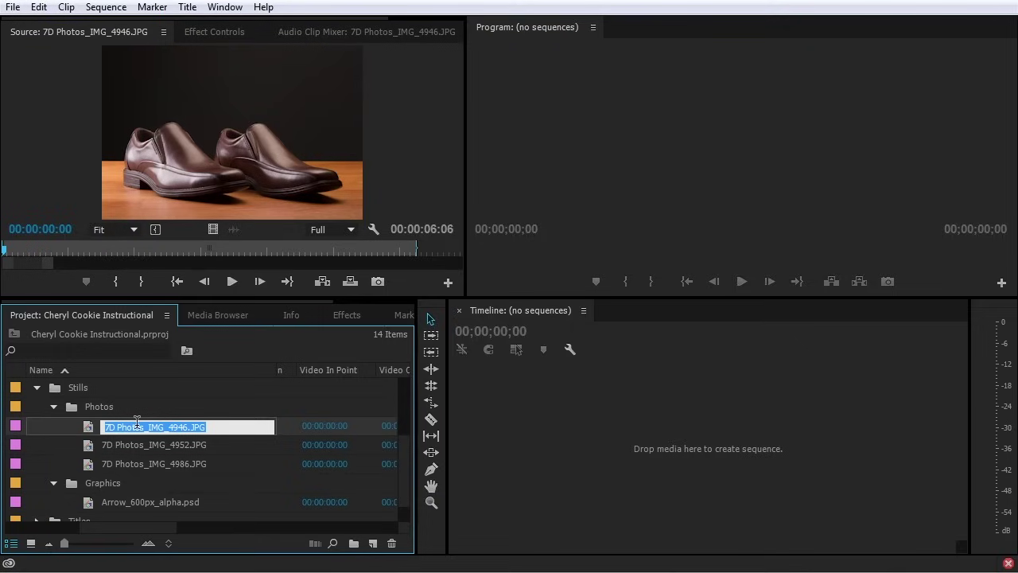
pyautogui.write('Mens Shoe')
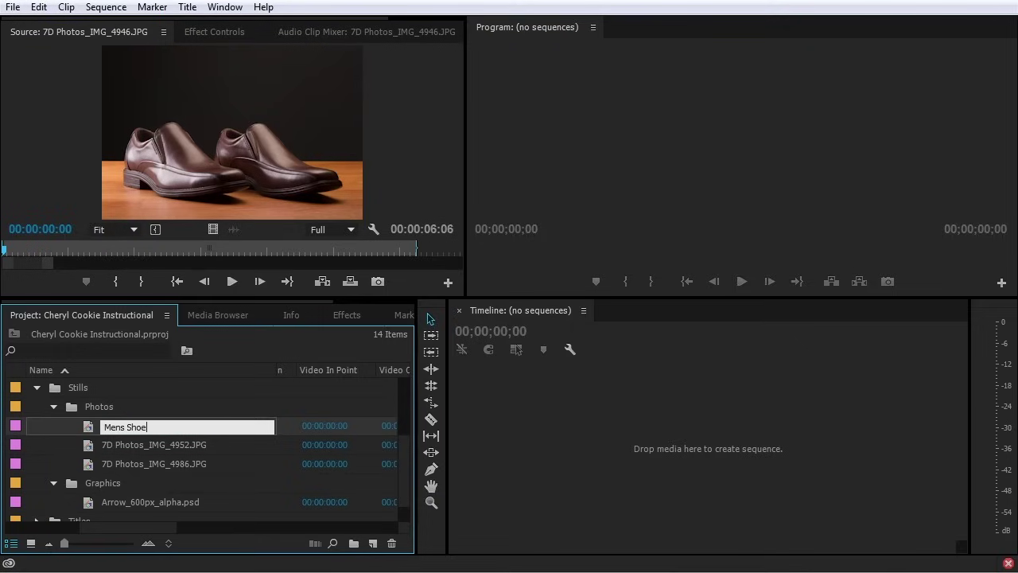
pyautogui.write('s Gray BG')
# Rename the other two shoe photos to Mens Shoes Blue BG and Mens Shoe Profile
pyautogui.doubleClick(135, 444)
pyautogui.click(135, 444)
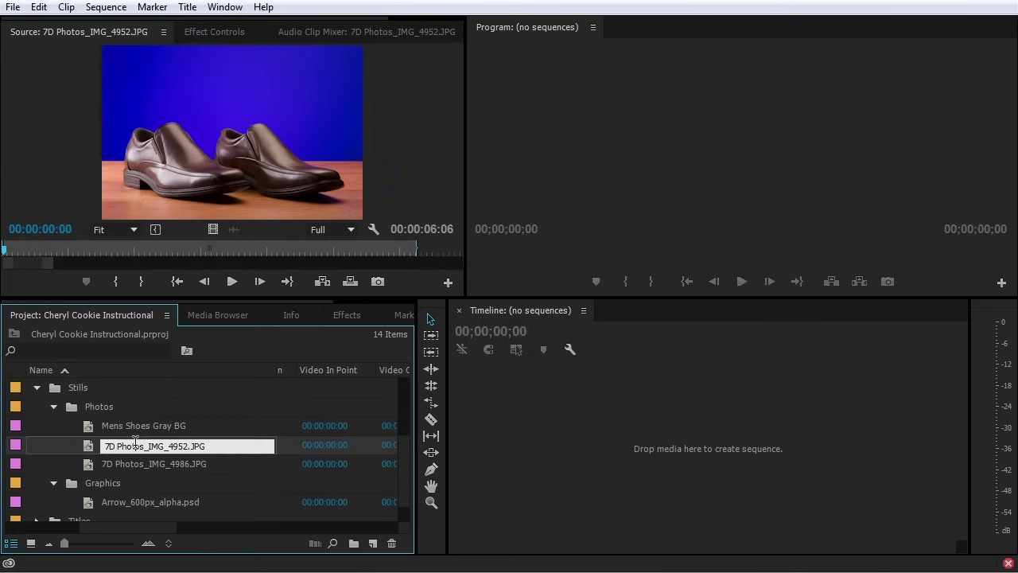
pyautogui.write('Mens Shoes Blue BG')
pyautogui.press('Tab')
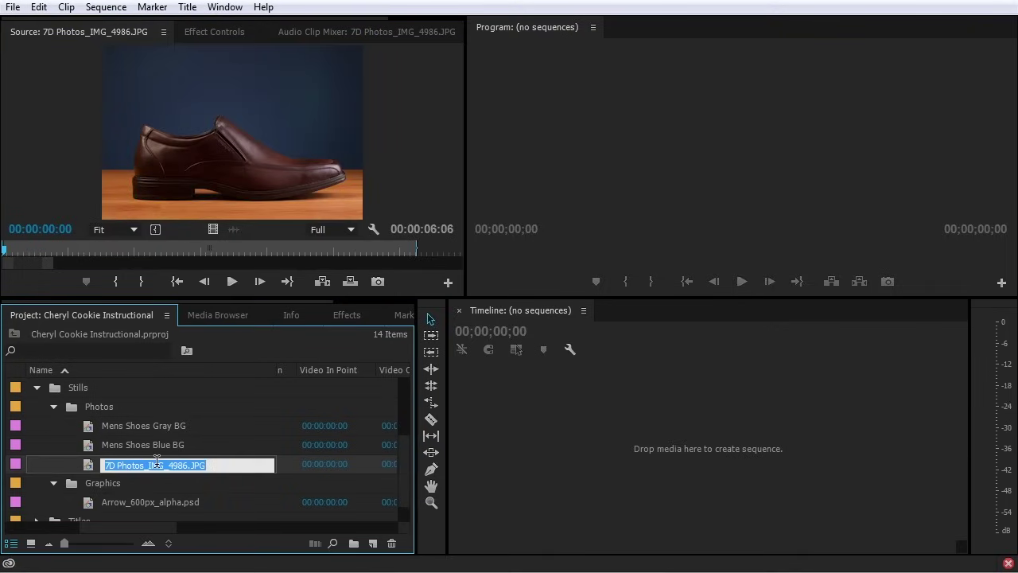
pyautogui.write('Mens')
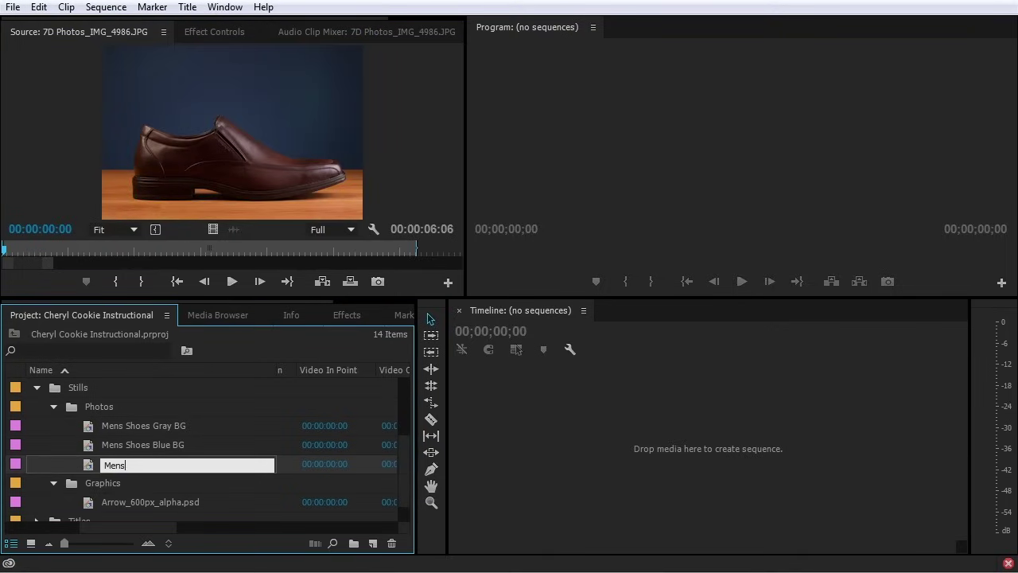
pyautogui.write(' Shoe Profile')
pyautogui.press('Return')
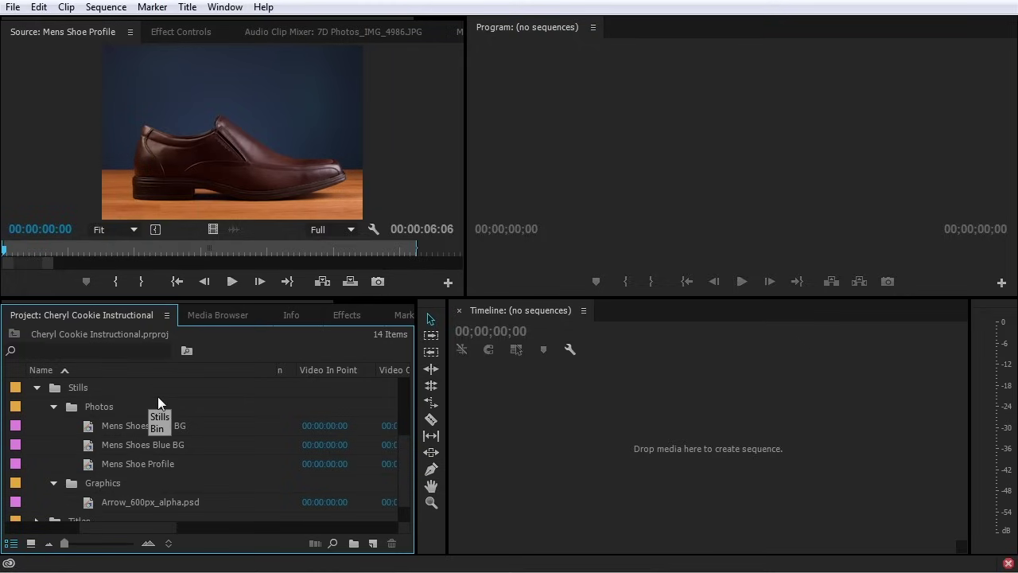
pyautogui.click(39, 352)
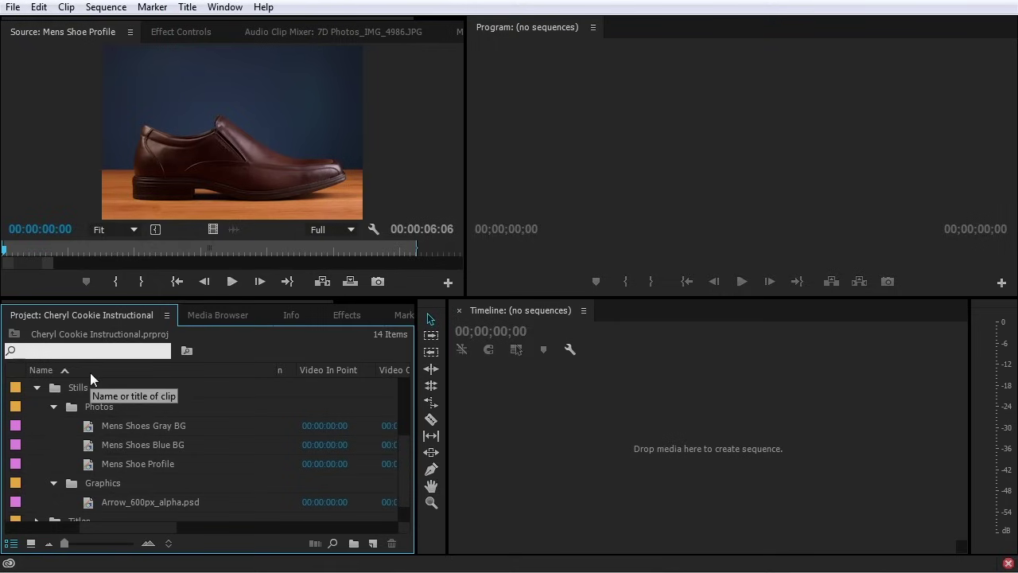
# Filter the Project panel for 'eggs', then 'shoe', clear the search and collapse the bins
pyautogui.write('eggs')
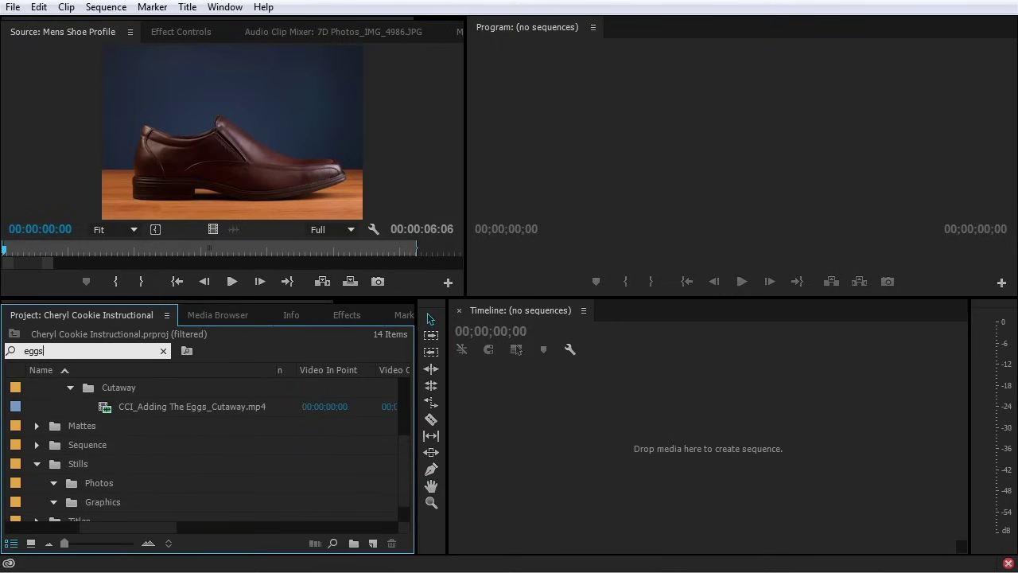
pyautogui.scroll(5, 199, 471)
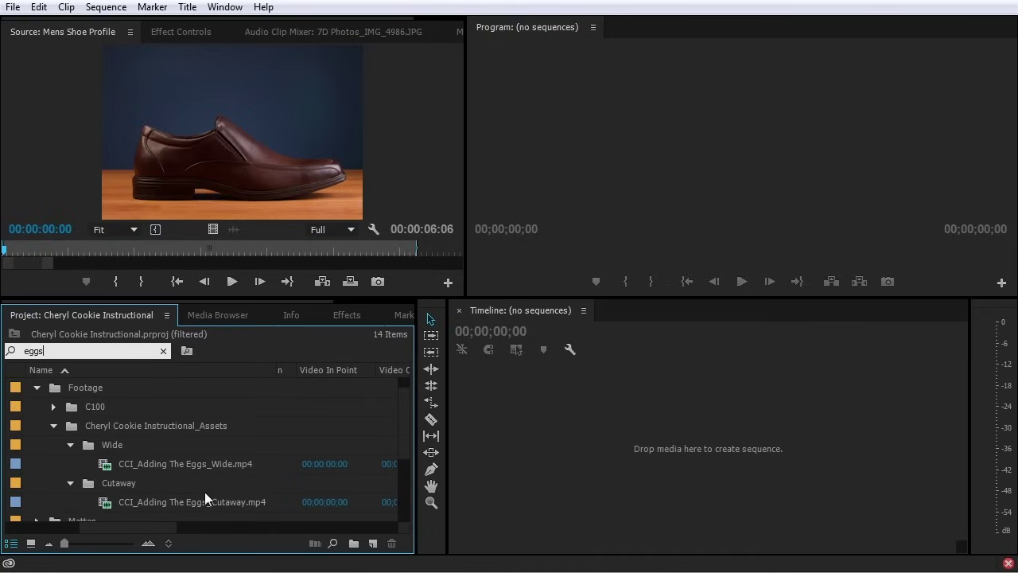
pyautogui.doubleClick(99, 350)
pyautogui.write('shoe')
pyautogui.scroll(-3, 76, 412)
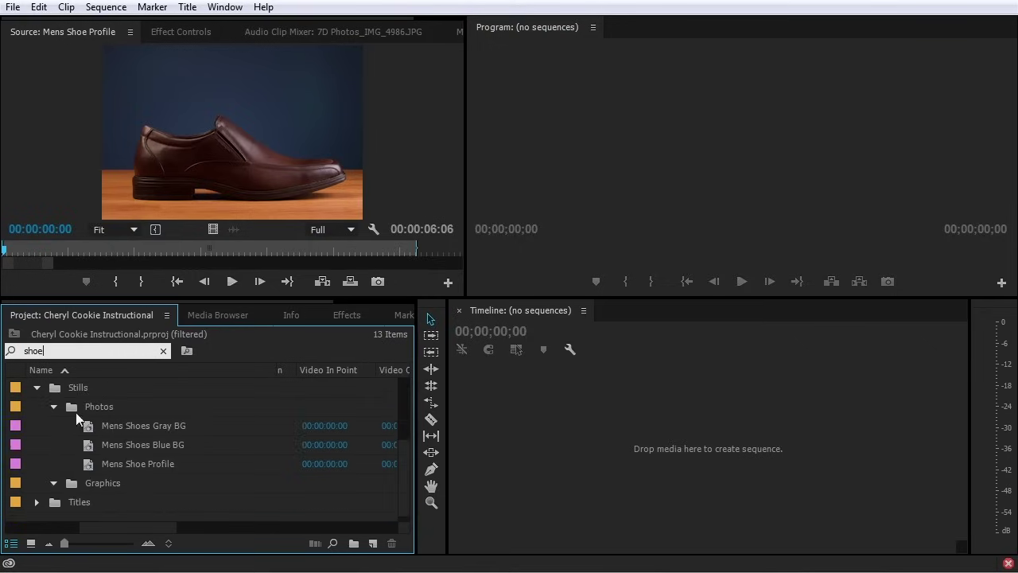
pyautogui.click(163, 352)
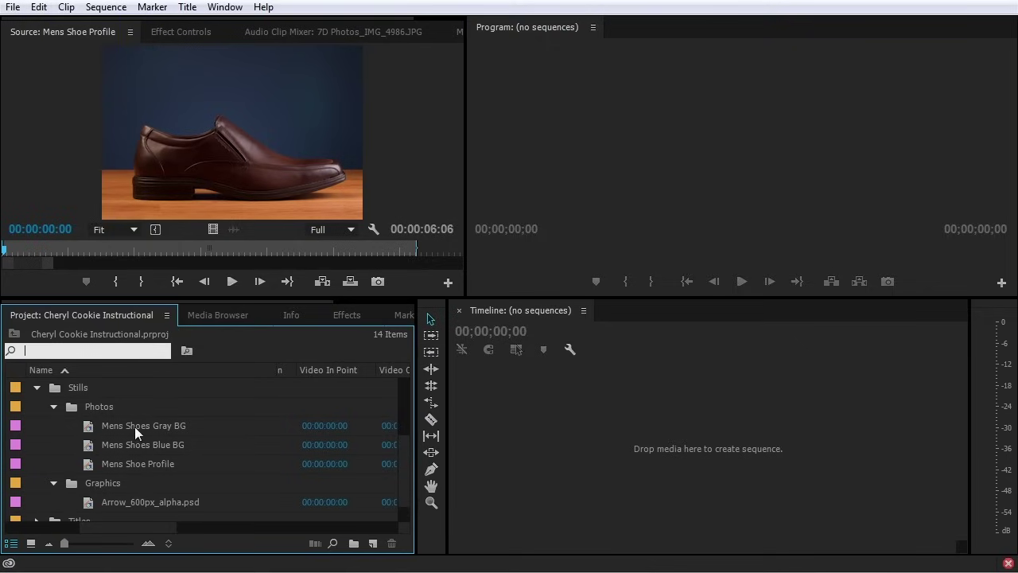
pyautogui.click(54, 406)
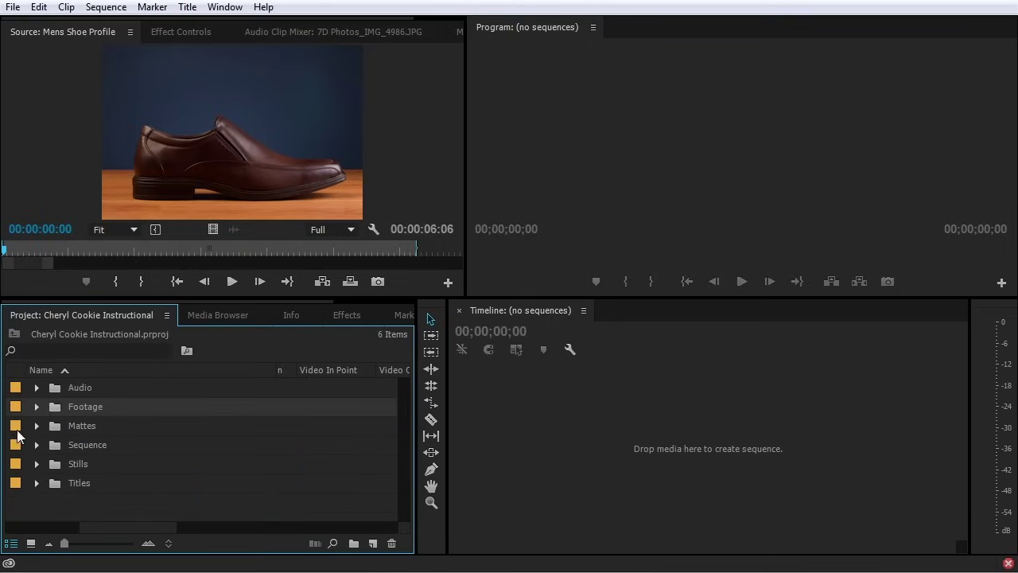
# Expand the Footage, Cheryl Cookie Instructional_Assets, Wide and Cutaway bins to reveal their clips
pyautogui.click(36, 406)
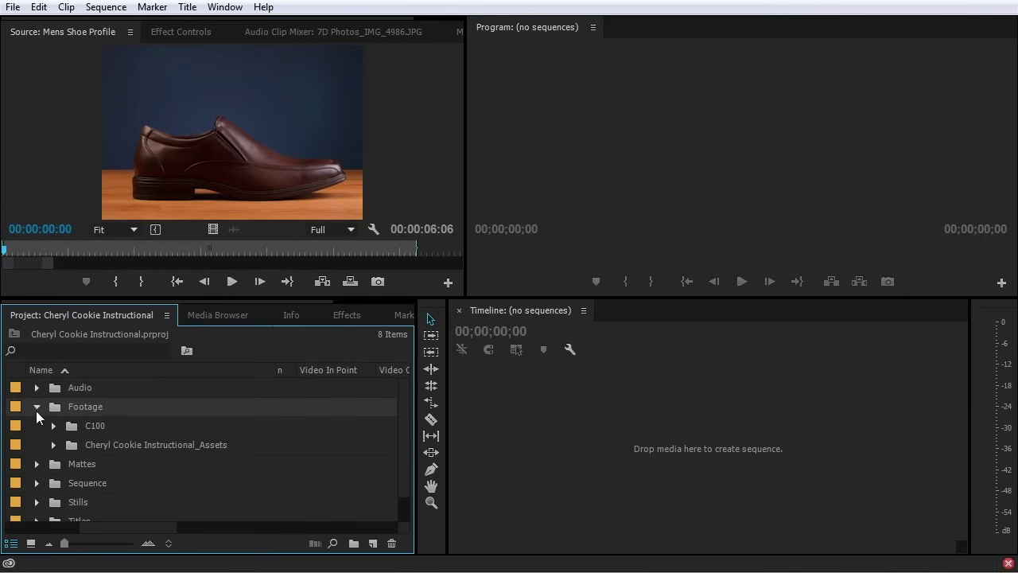
pyautogui.click(52, 444)
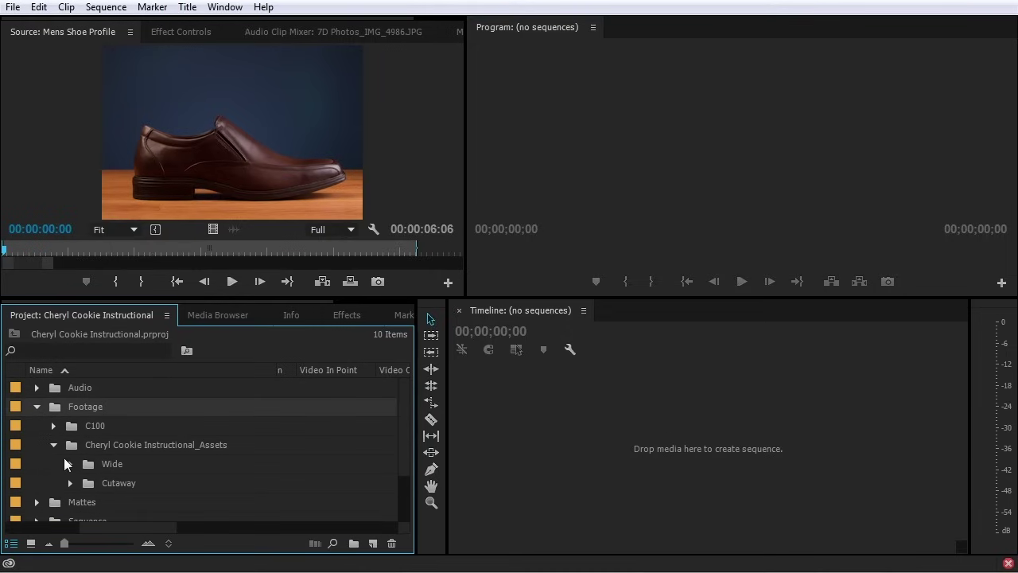
pyautogui.click(70, 465)
pyautogui.scroll(-2, 74, 476)
pyautogui.scroll(-3, 74, 475)
pyautogui.click(71, 501)
pyautogui.scroll(-2, 71, 501)
pyautogui.scroll(-2, 72, 502)
pyautogui.scroll(10, 73, 489)
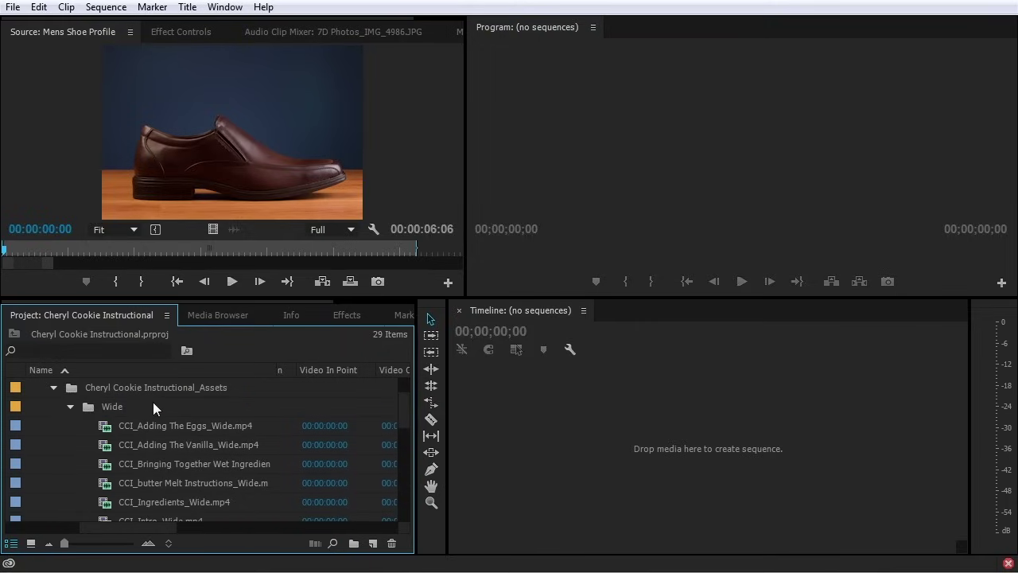
pyautogui.scroll(-7, 164, 419)
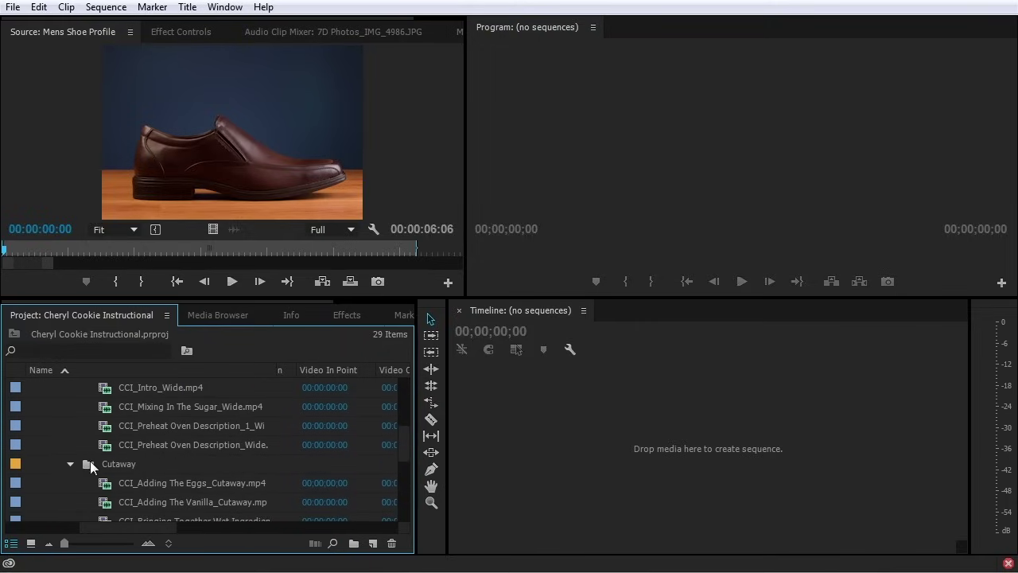
pyautogui.scroll(-3, 163, 457)
pyautogui.scroll(1, 167, 456)
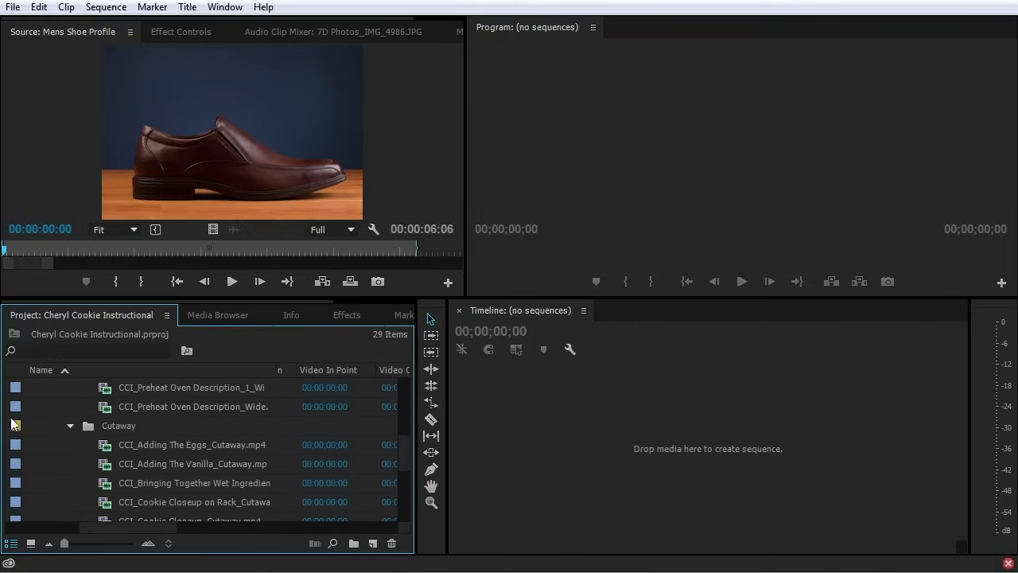
pyautogui.scroll(7, 19, 409)
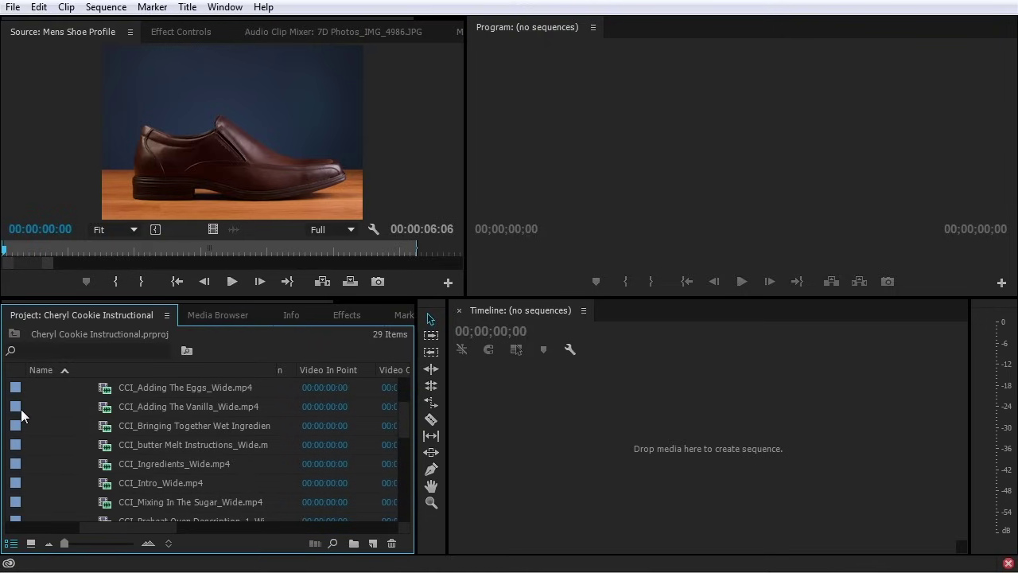
pyautogui.scroll(1, 22, 409)
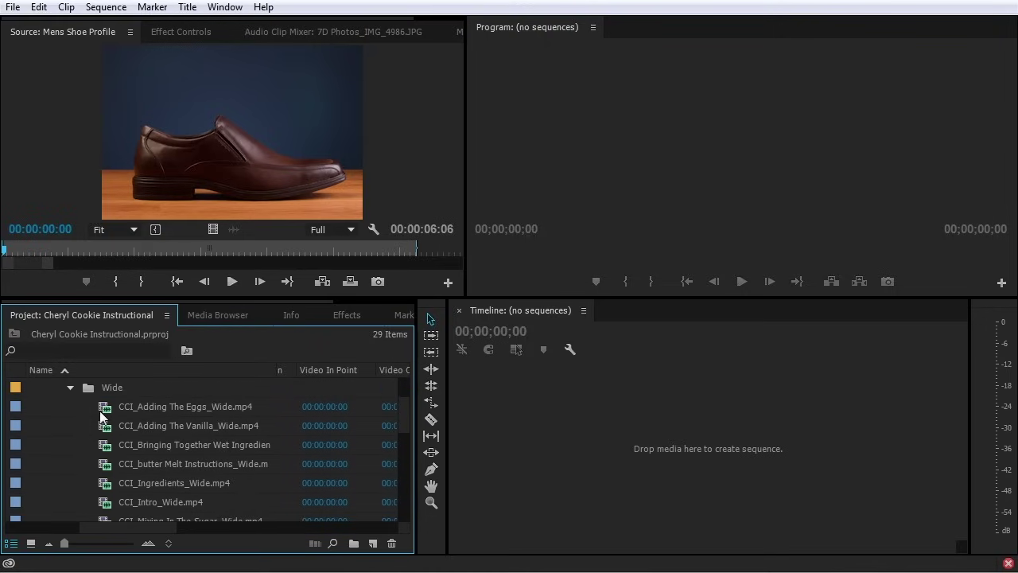
pyautogui.scroll(-3, 109, 428)
pyautogui.scroll(-1, 109, 428)
# Give the nine Wide clips a Violet label
pyautogui.keyDown('shift'); pyautogui.click(14, 479); pyautogui.keyUp('shift')
pyautogui.rightClick(16, 484)
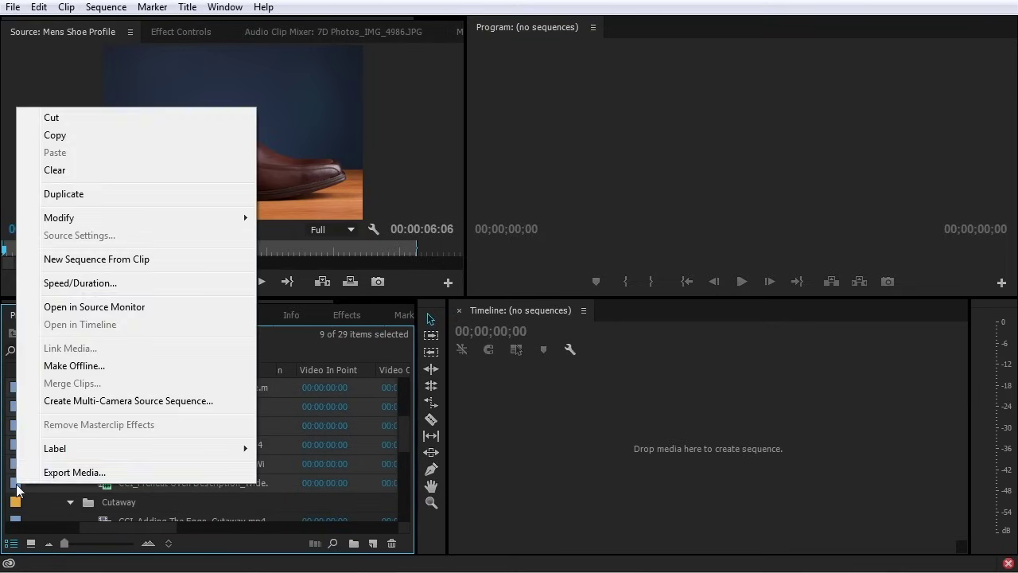
pyautogui.moveTo(205, 450)
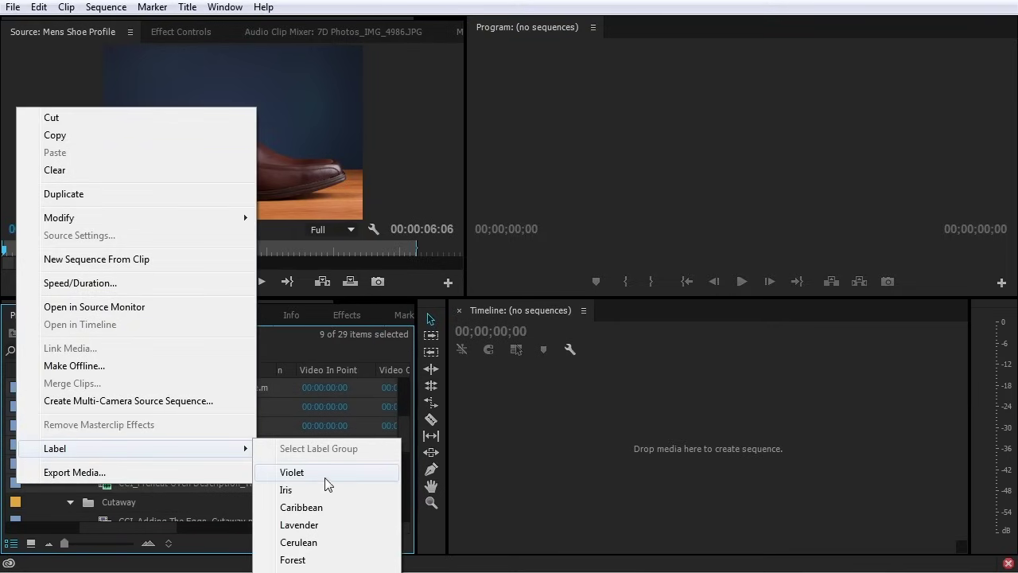
pyautogui.click(324, 477)
# Delete the Mattes, Sequence, Stills and Titles folders from the collapsed project list
pyautogui.click(73, 469)
pyautogui.scroll(3, 71, 464)
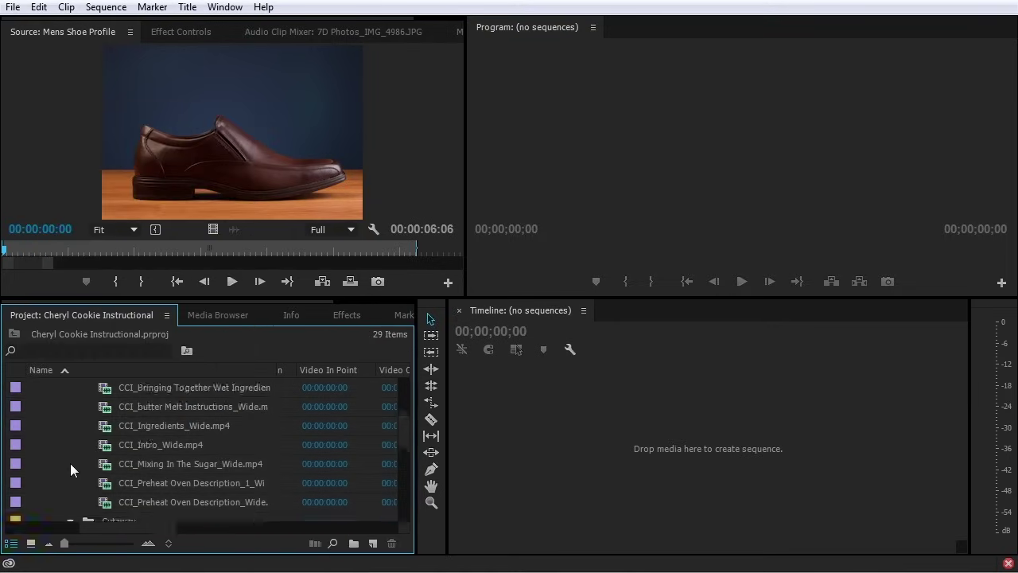
pyautogui.scroll(3, 72, 464)
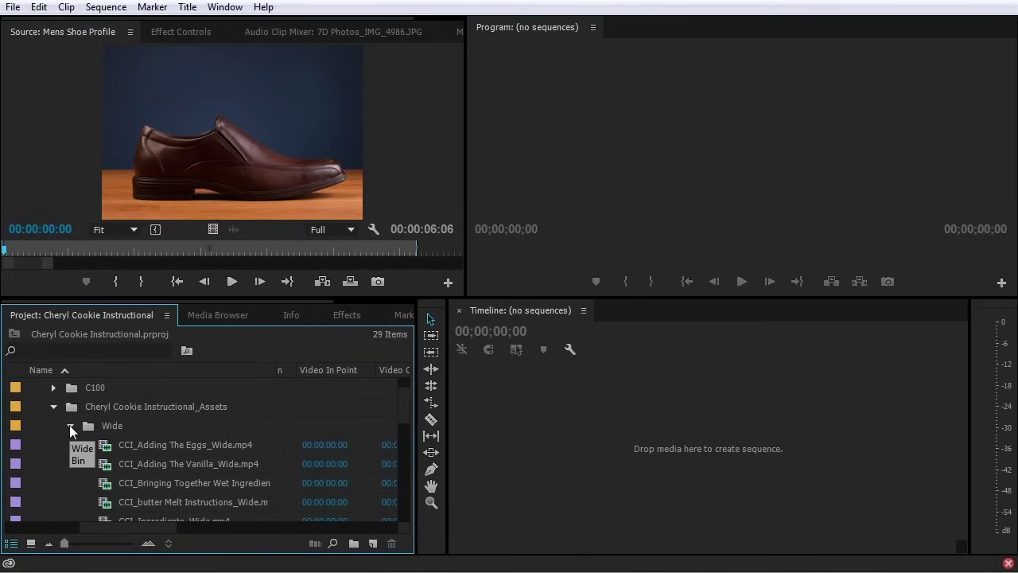
pyautogui.keyDown('alt'); pyautogui.click(70, 425); pyautogui.keyUp('alt')
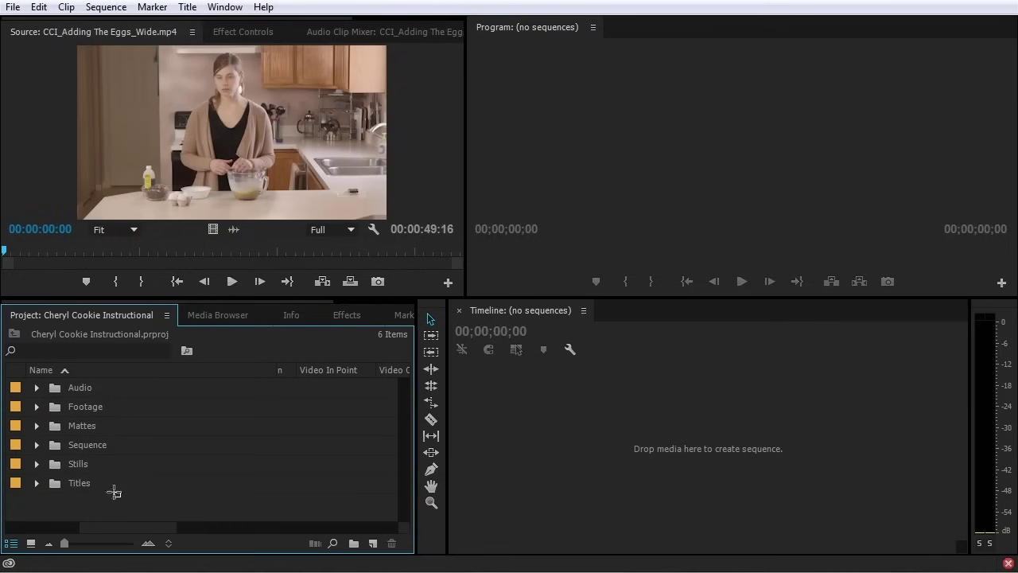
pyautogui.moveTo(109, 489); pyautogui.dragTo(49, 425)
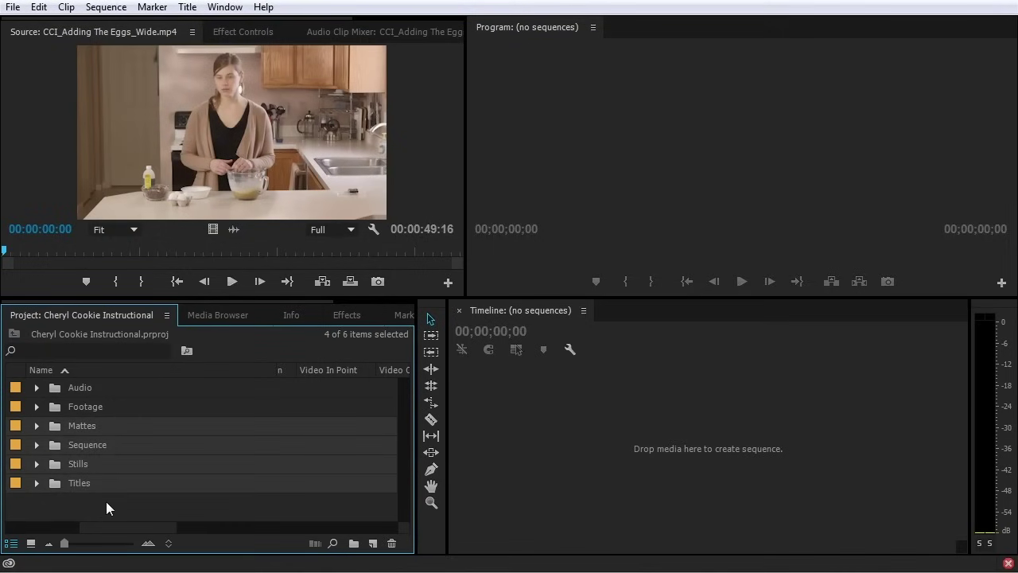
pyautogui.press('Delete')
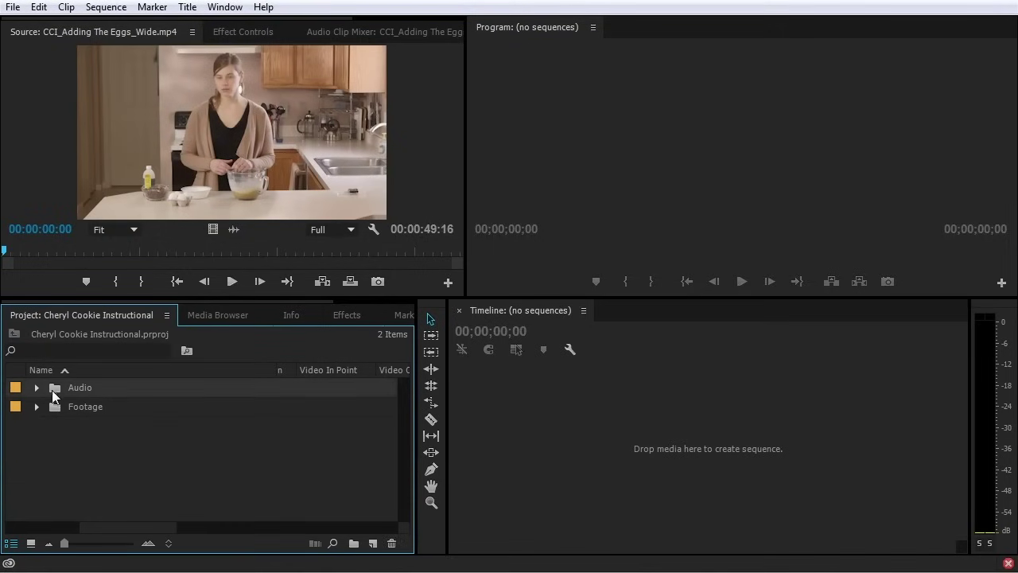
# Delete the Audio bin, move Cheryl Cookie Instructional_Assets to the root, then delete Footage with C100
pyautogui.press('Delete')
pyautogui.click(37, 388)
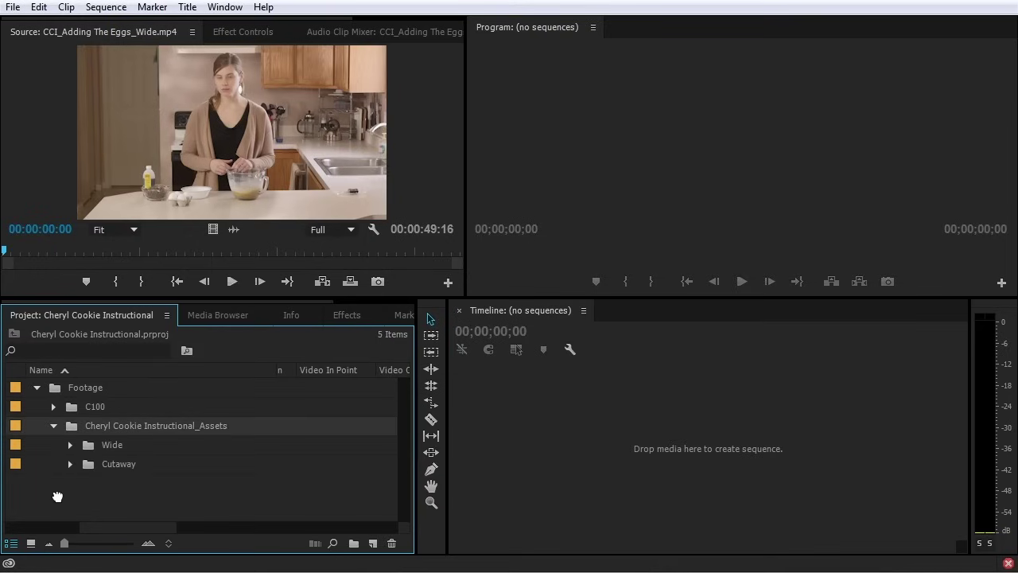
pyautogui.moveTo(53, 504); pyautogui.dragTo(61, 469)
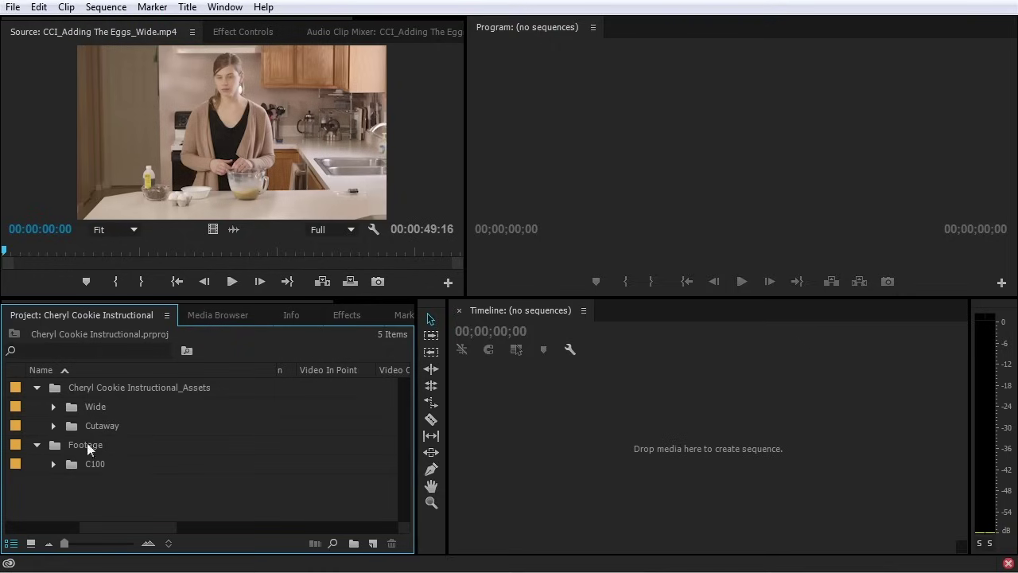
pyautogui.click(57, 446)
pyautogui.press('Delete')
pyautogui.click(495, 426)
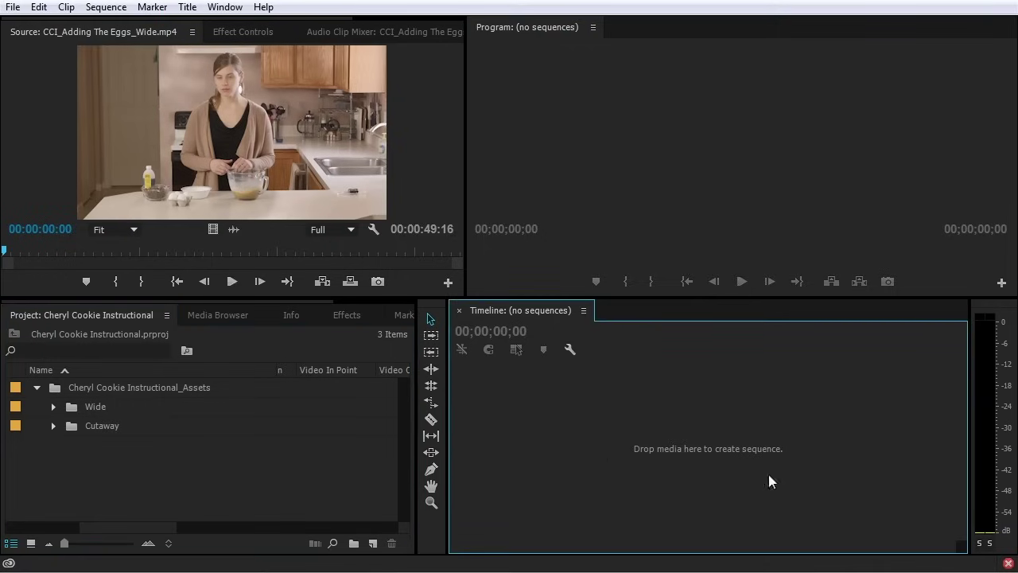
# Build the CCI_Intro_Wide sequence by dropping CCI_Intro_Wide.mp4 into the empty Timeline
pyautogui.click(53, 407)
pyautogui.scroll(-3, 104, 423)
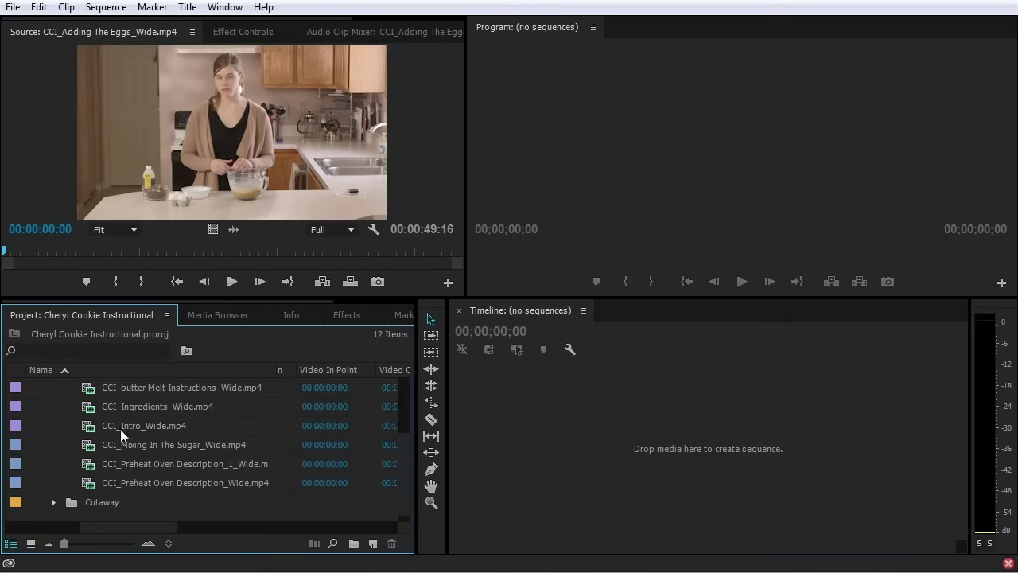
pyautogui.click(93, 427)
pyautogui.moveTo(90, 427); pyautogui.dragTo(710, 447)
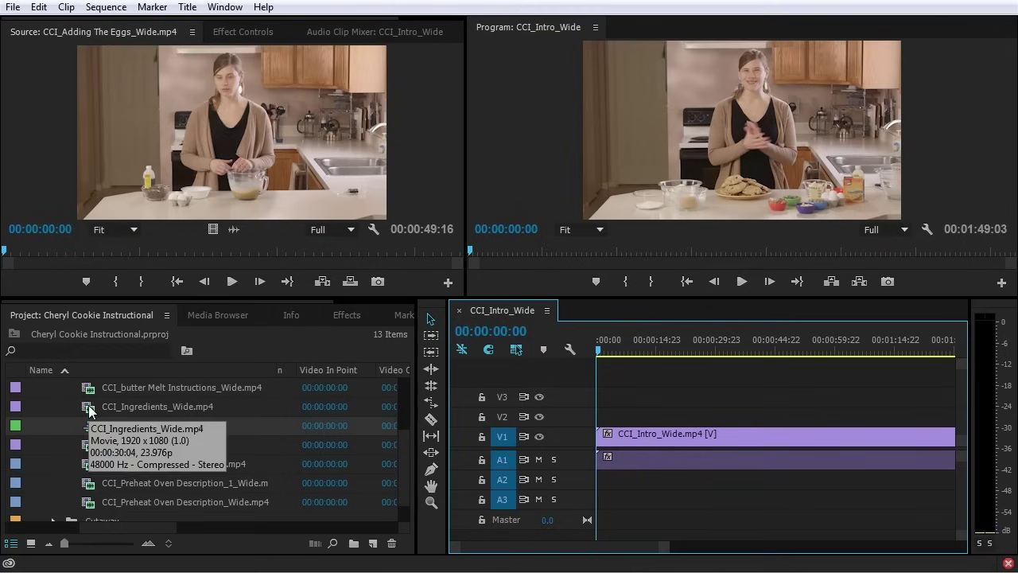
pyautogui.click(134, 408)
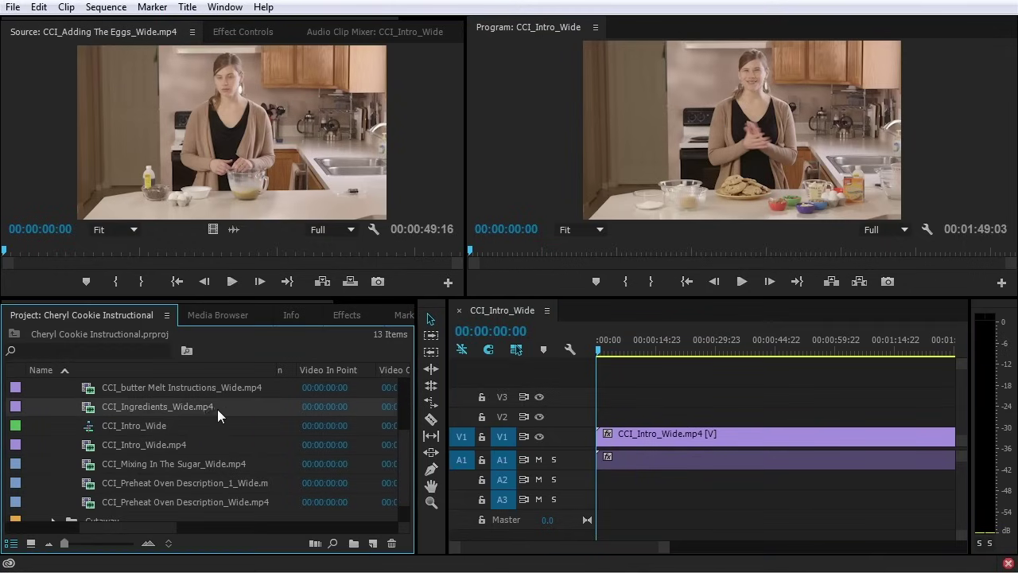
pyautogui.click(149, 407)
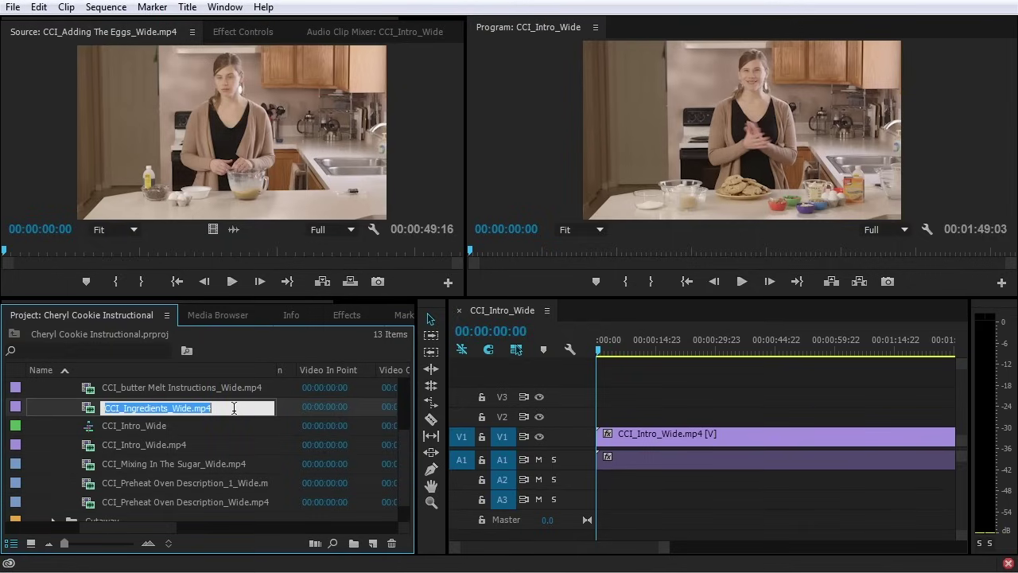
pyautogui.click(93, 408)
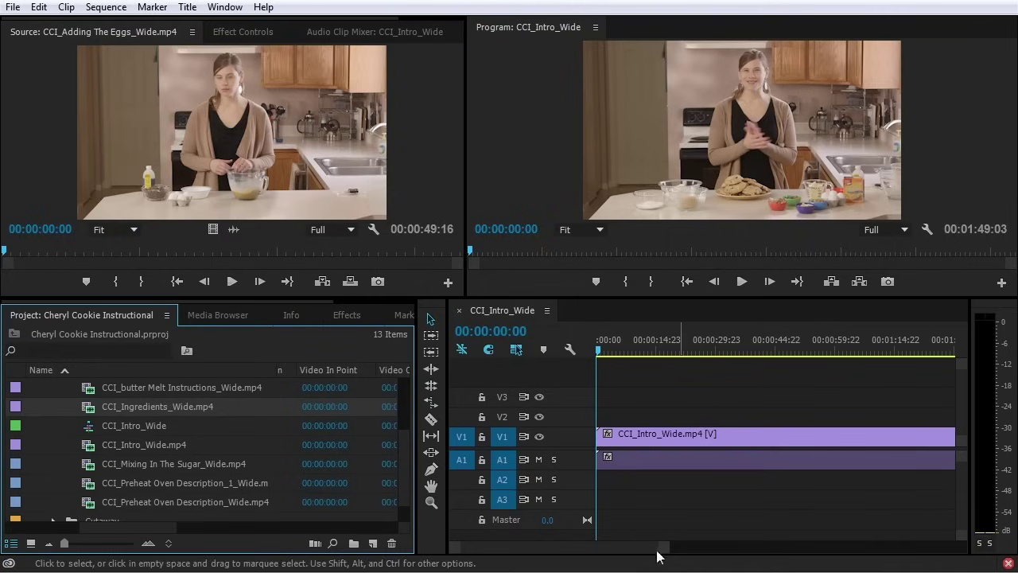
pyautogui.click(588, 385)
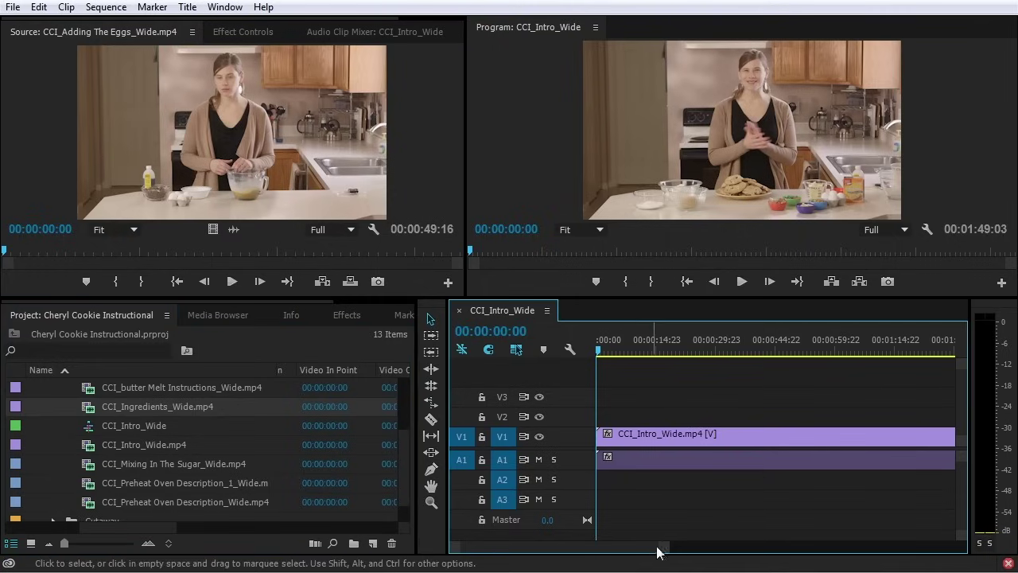
pyautogui.moveTo(663, 549); pyautogui.dragTo(831, 550)
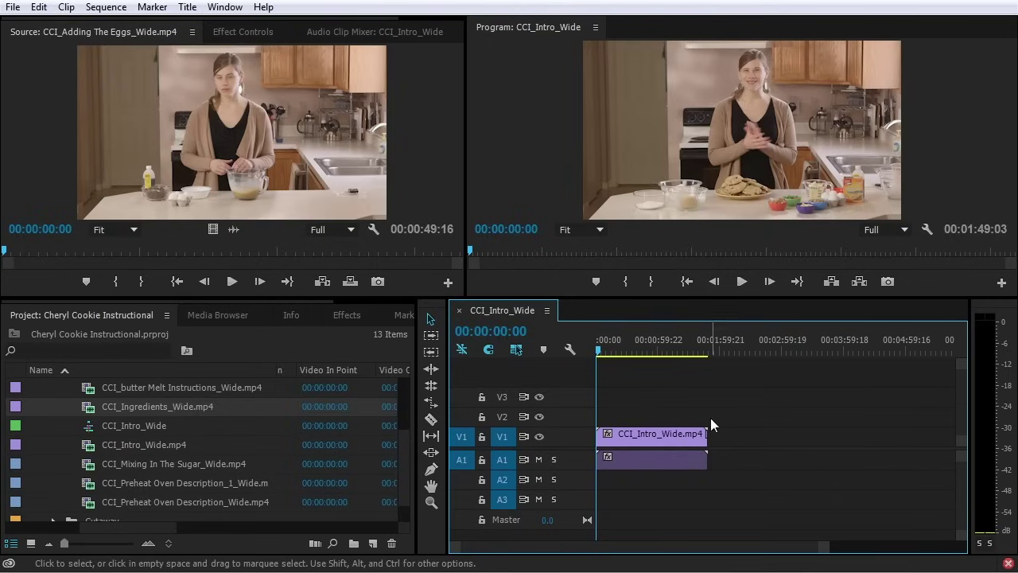
pyautogui.click(667, 433)
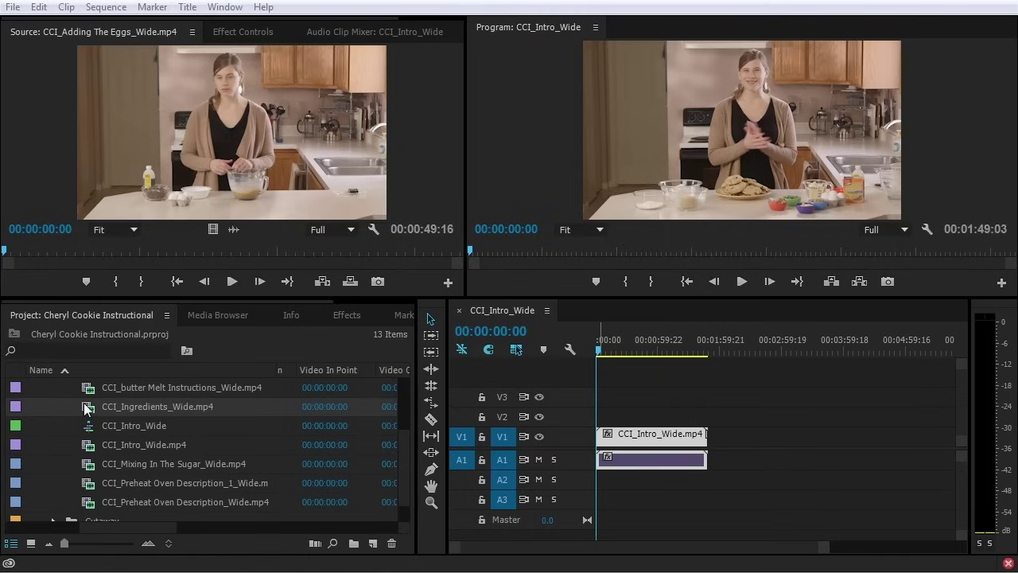
# Create the CCI_Mixing In The Sugar_Wide sequence from its clip and collapse the Wide folder
pyautogui.scroll(-1, 88, 429)
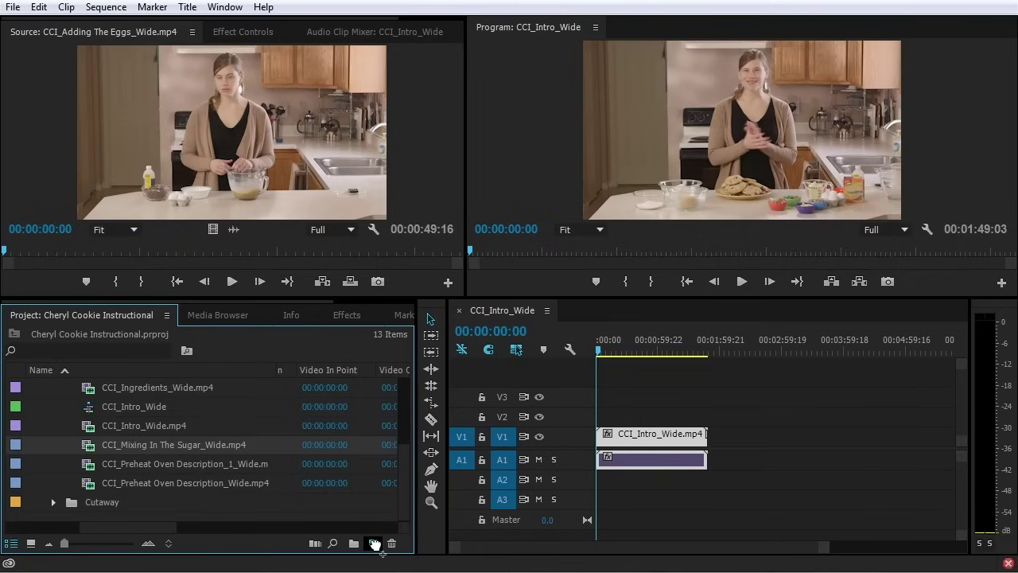
pyautogui.moveTo(375, 544); pyautogui.dragTo(376, 544)
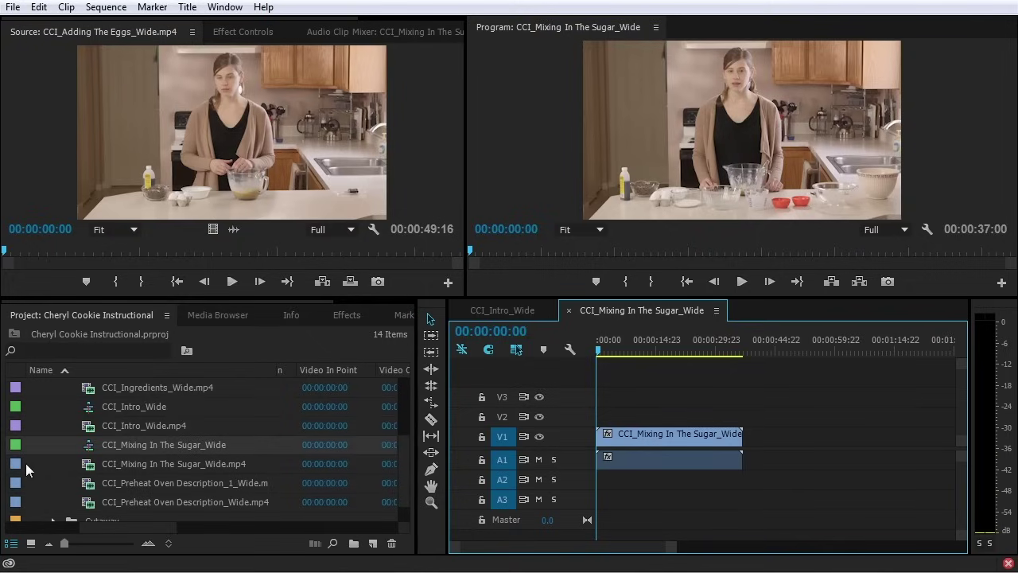
pyautogui.scroll(3, 48, 421)
pyautogui.click(53, 406)
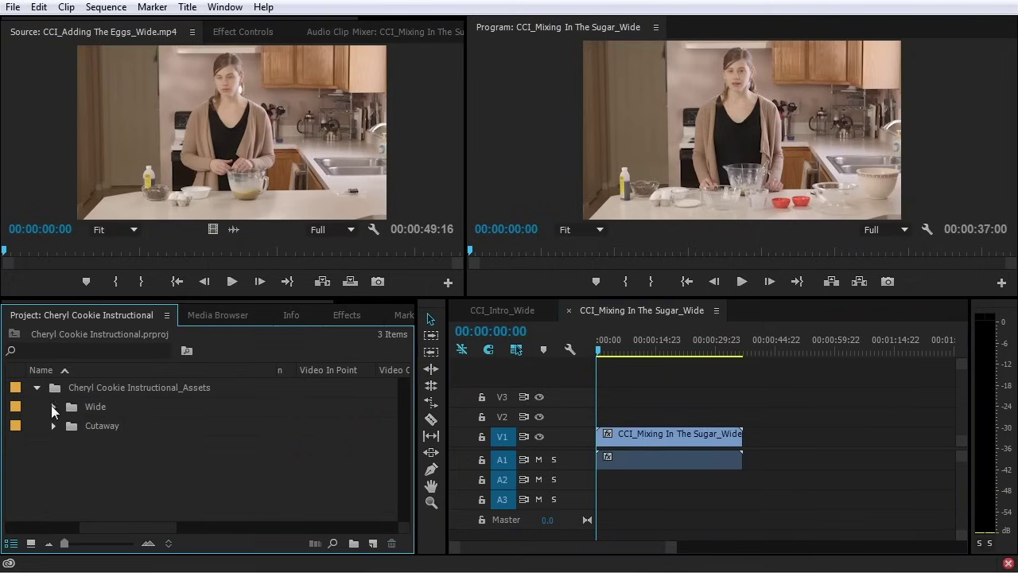
# Open the New Sequence dialog, cancelling it twice before opening it a third time
pyautogui.rightClick(179, 453)
pyautogui.moveTo(254, 525)
pyautogui.click(387, 523)
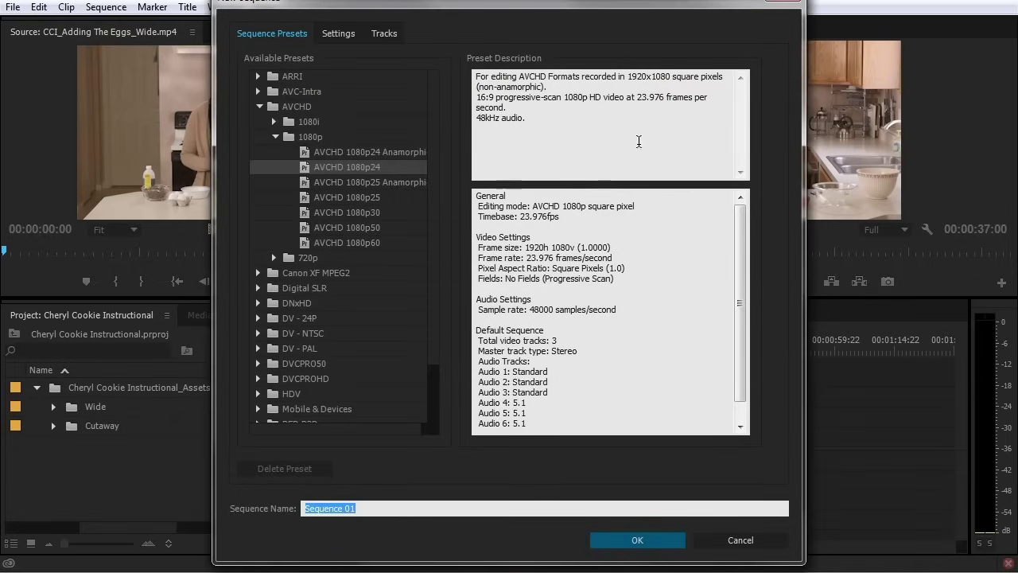
pyautogui.click(753, 540)
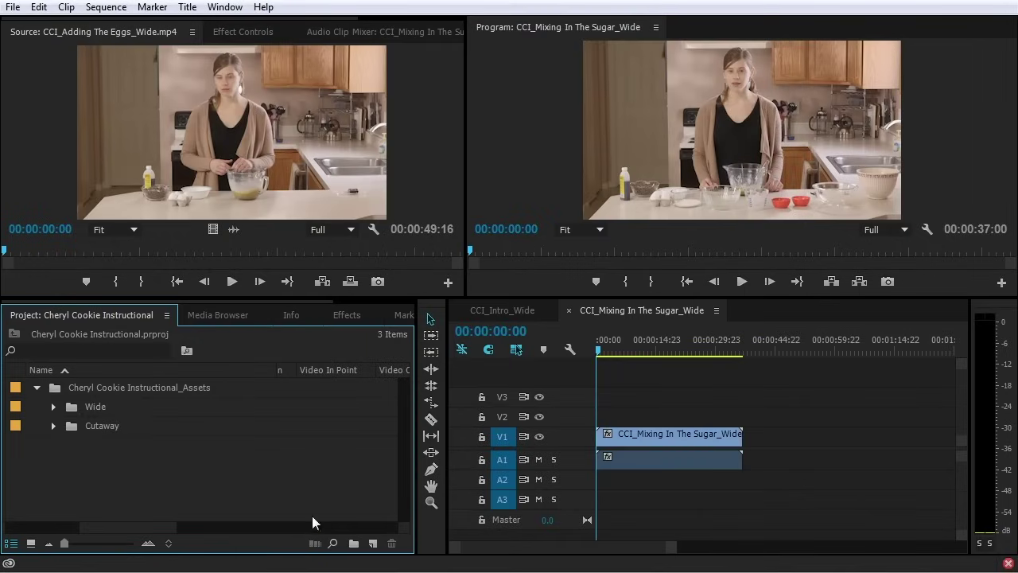
pyautogui.click(372, 543)
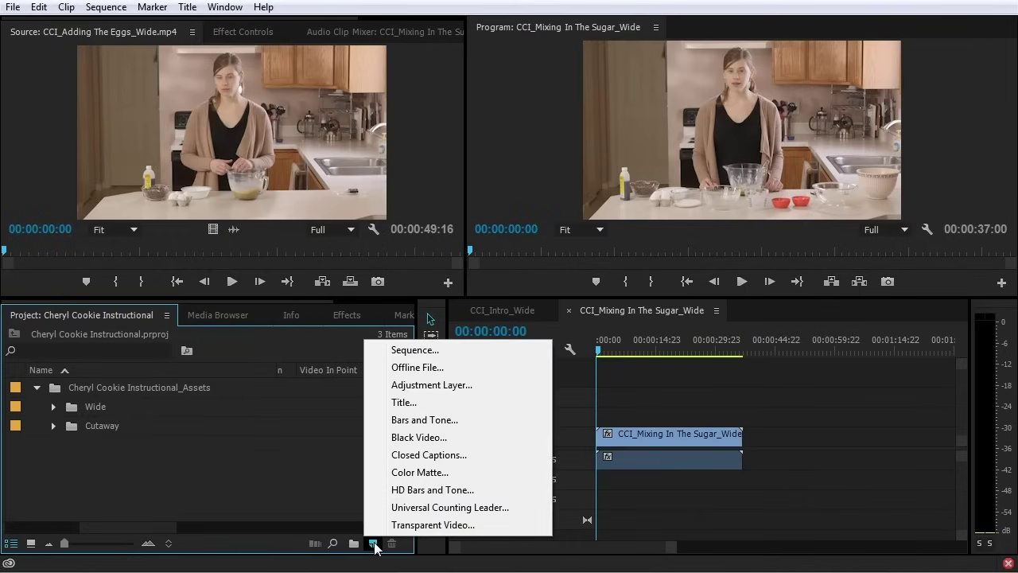
pyautogui.click(419, 351)
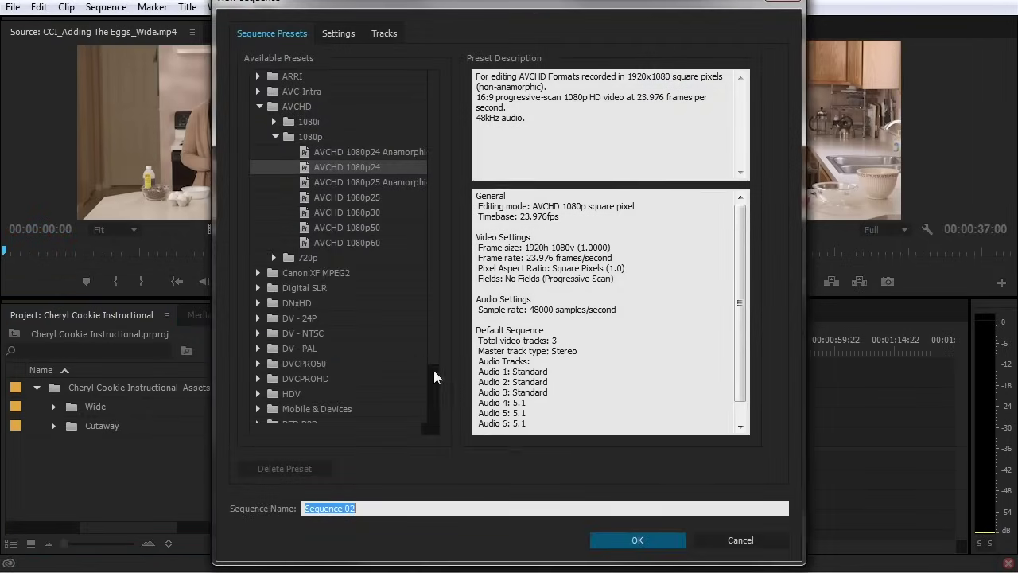
pyautogui.click(751, 541)
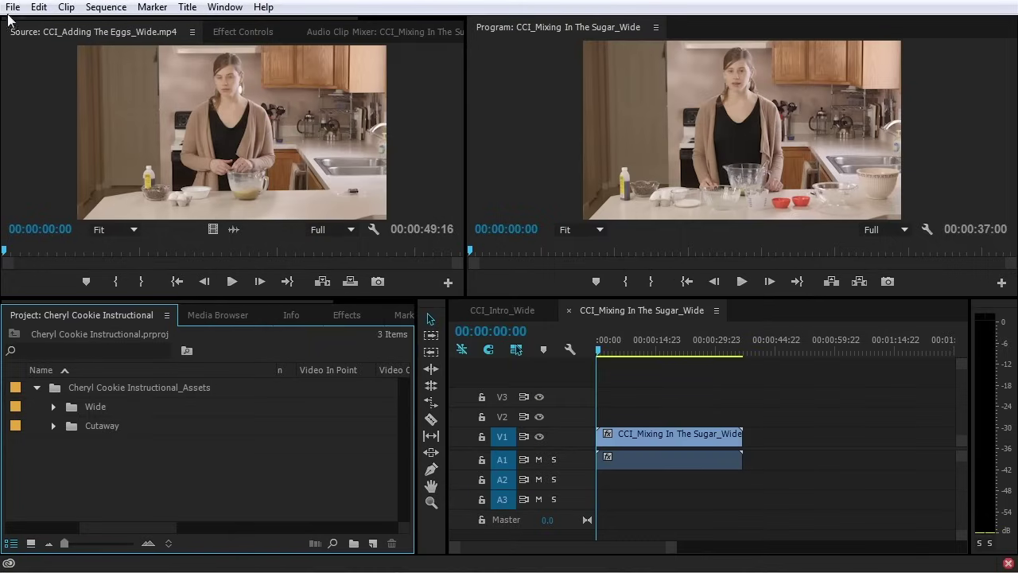
pyautogui.click(12, 8)
pyautogui.moveTo(37, 28)
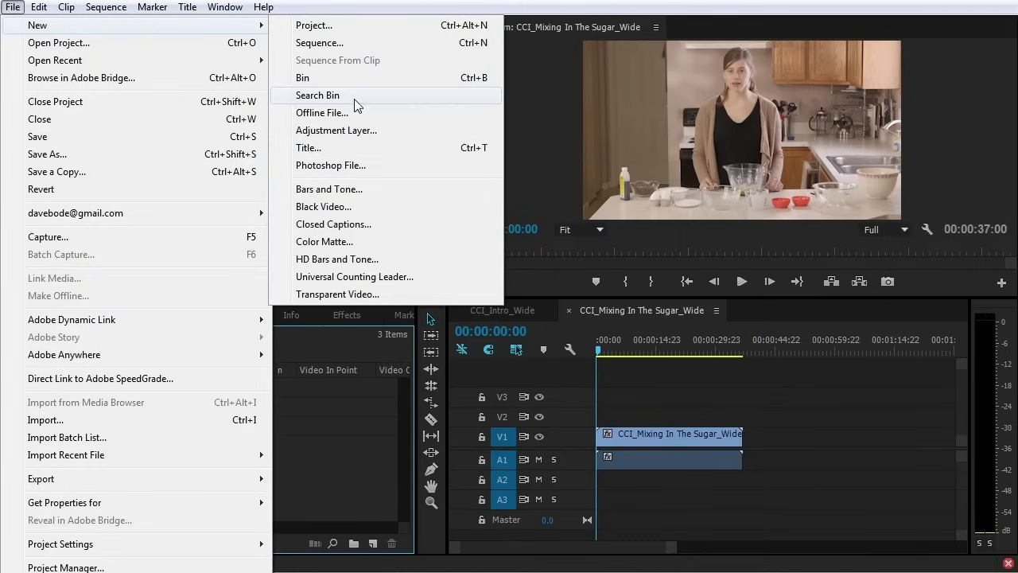
pyautogui.click(372, 44)
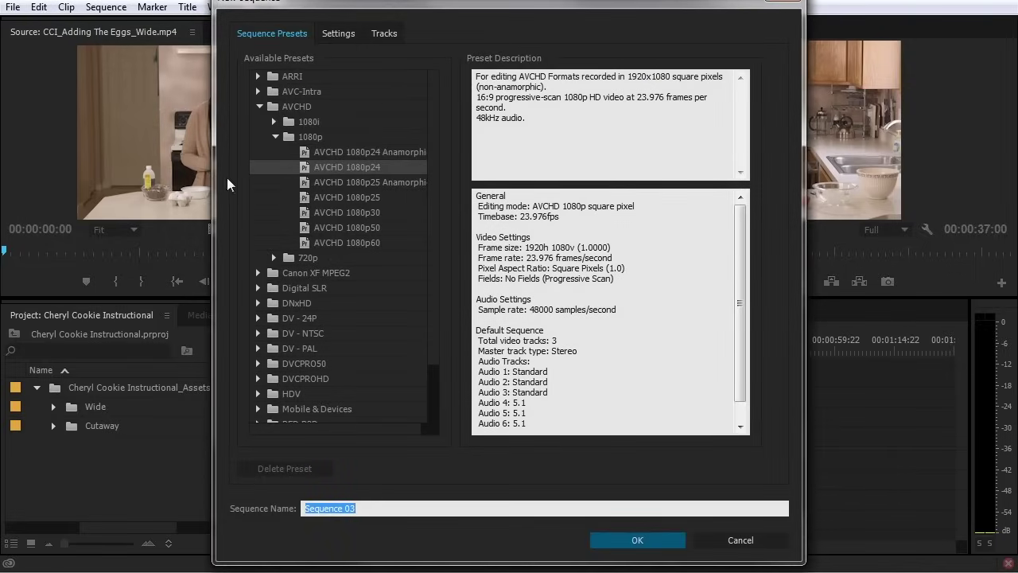
# Read the preset's description, highlighting its three standard audio tracks
pyautogui.moveTo(438, 87)
pyautogui.mouseDown()
pyautogui.moveTo(443, 219)
pyautogui.moveTo(440, 88)
pyautogui.mouseUp()
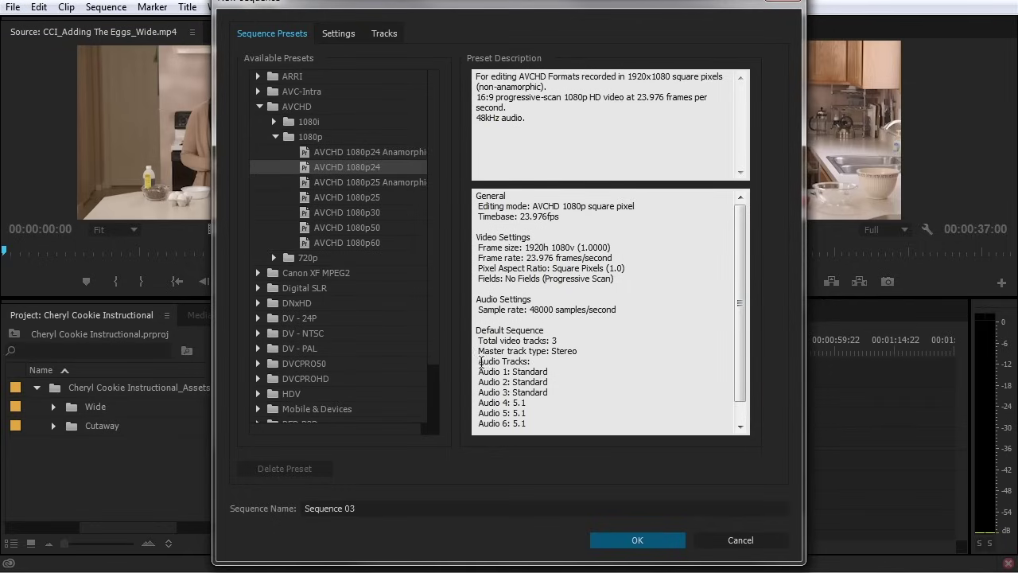
pyautogui.moveTo(481, 362); pyautogui.dragTo(566, 402)
pyautogui.click(551, 412)
pyautogui.moveTo(480, 371); pyautogui.dragTo(567, 391)
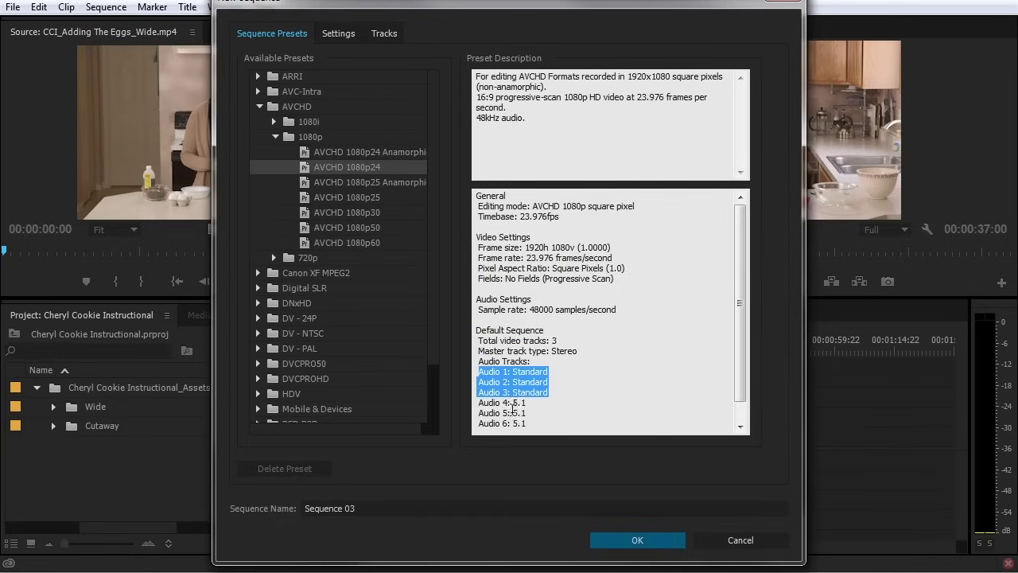
pyautogui.moveTo(481, 404); pyautogui.dragTo(549, 422)
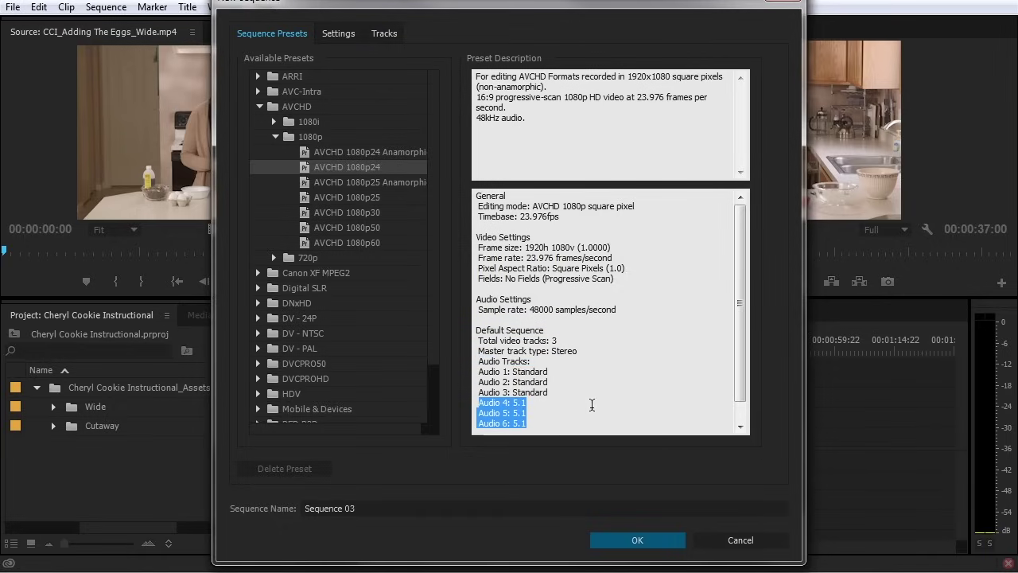
pyautogui.scroll(-1, 598, 411)
pyautogui.scroll(1, 592, 412)
pyautogui.click(585, 401)
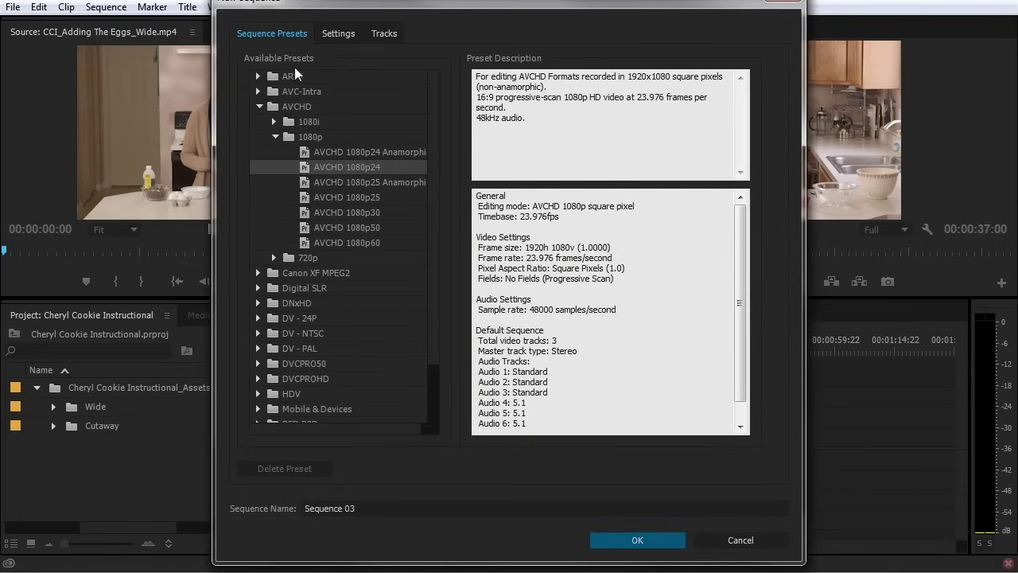
# Review the Settings and Tracks tabs, then cancel without creating a sequence
pyautogui.click(332, 35)
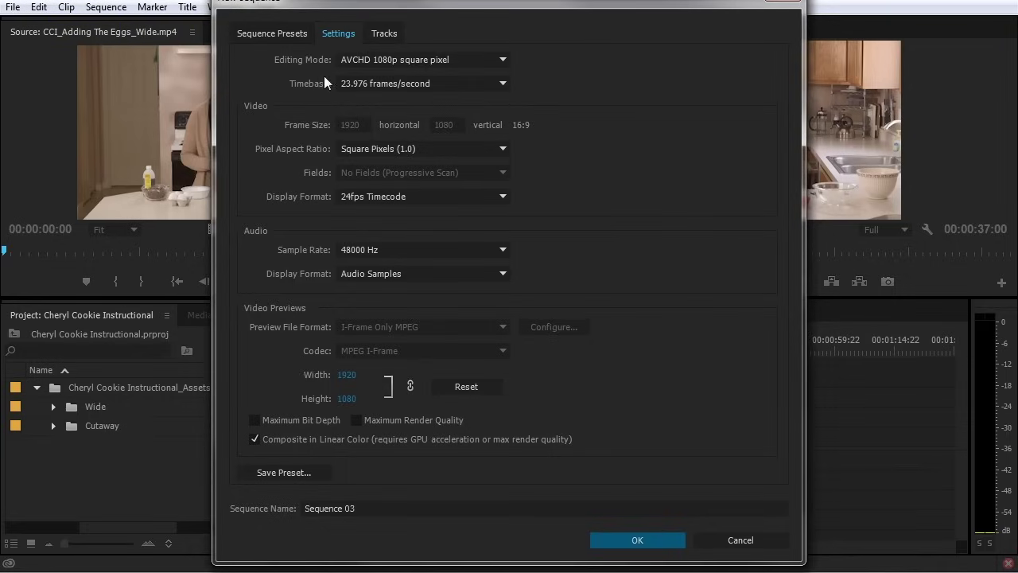
pyautogui.click(374, 36)
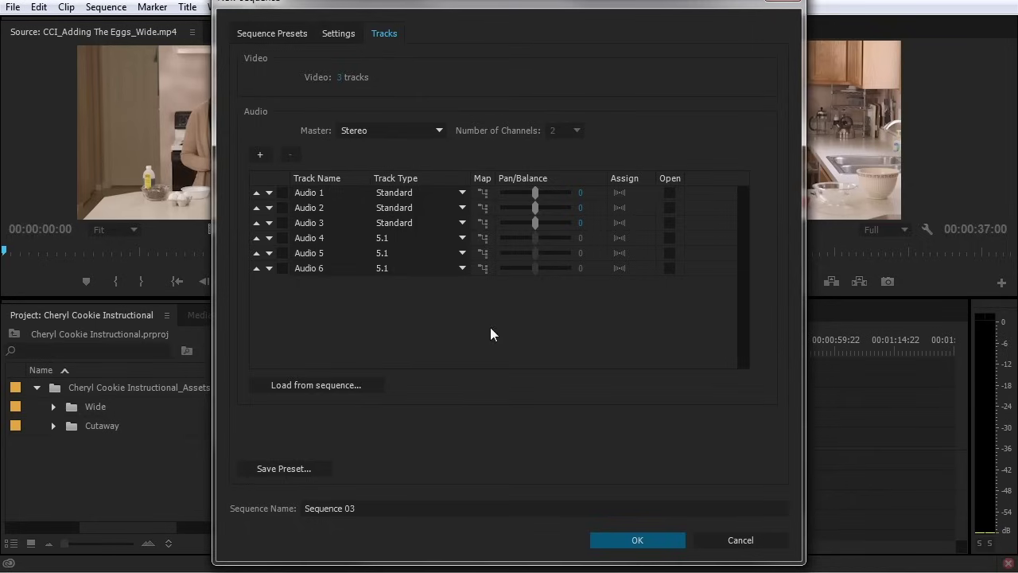
pyautogui.click(738, 540)
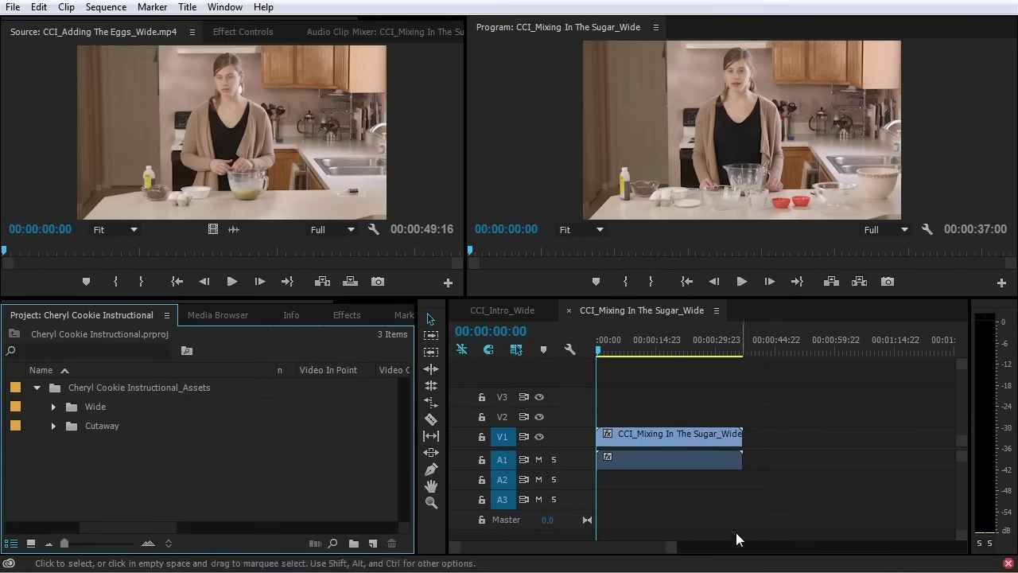
# Expand the Wide folder and confirm CCI_Mixing In The Sugar_Wide's Sequence Settings with OK
pyautogui.click(53, 406)
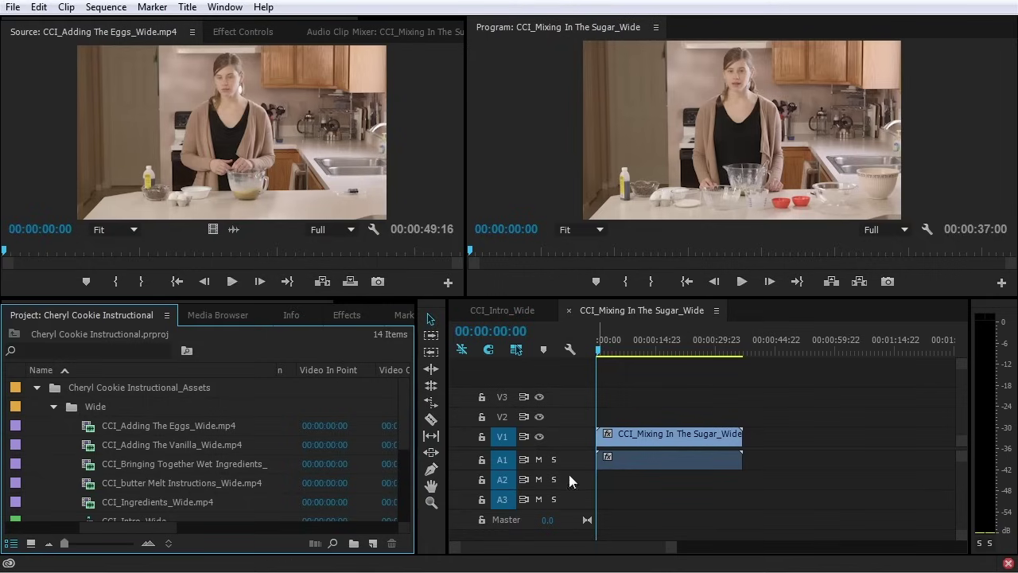
pyautogui.click(721, 397)
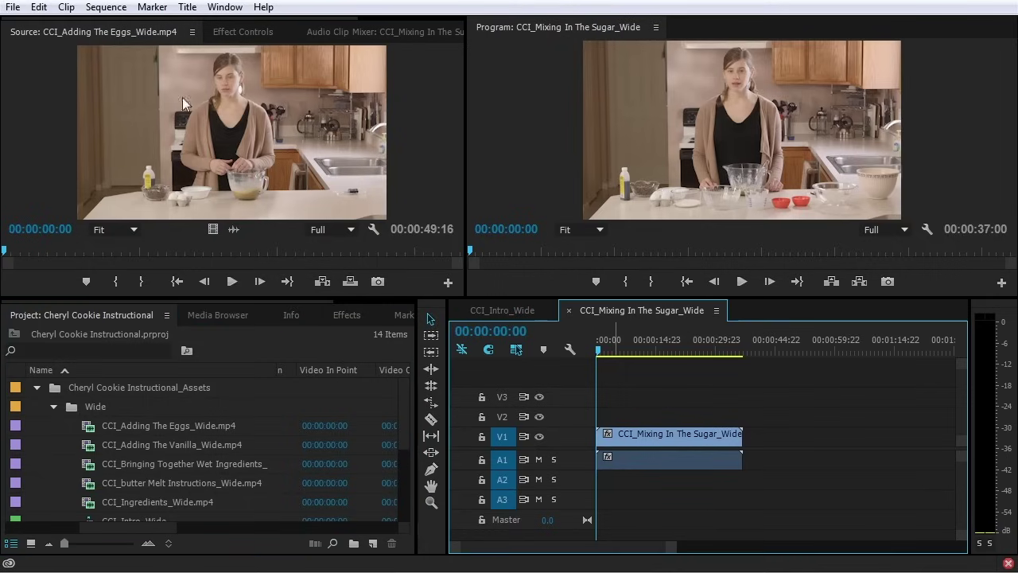
pyautogui.click(120, 8)
pyautogui.click(139, 24)
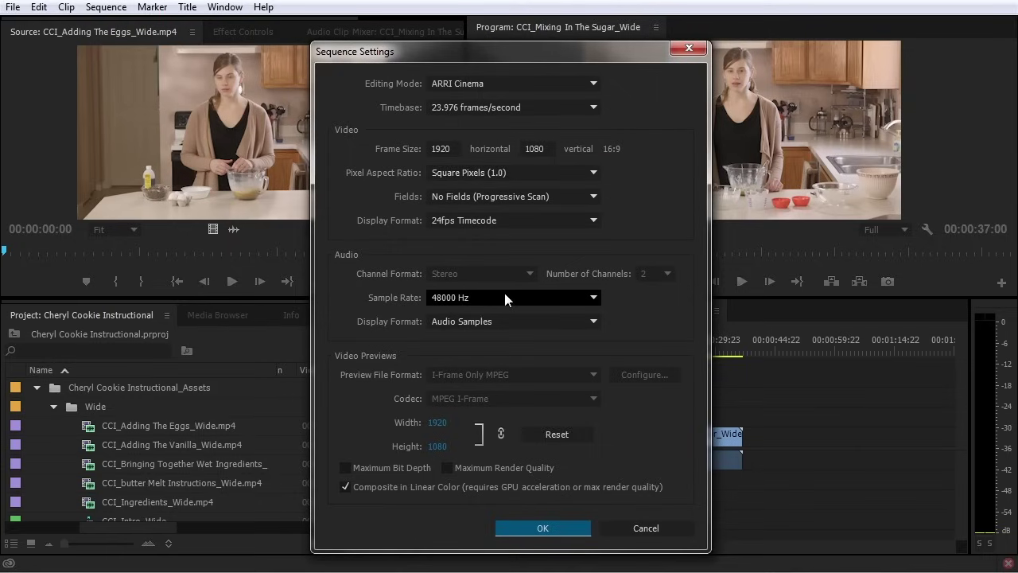
pyautogui.click(546, 529)
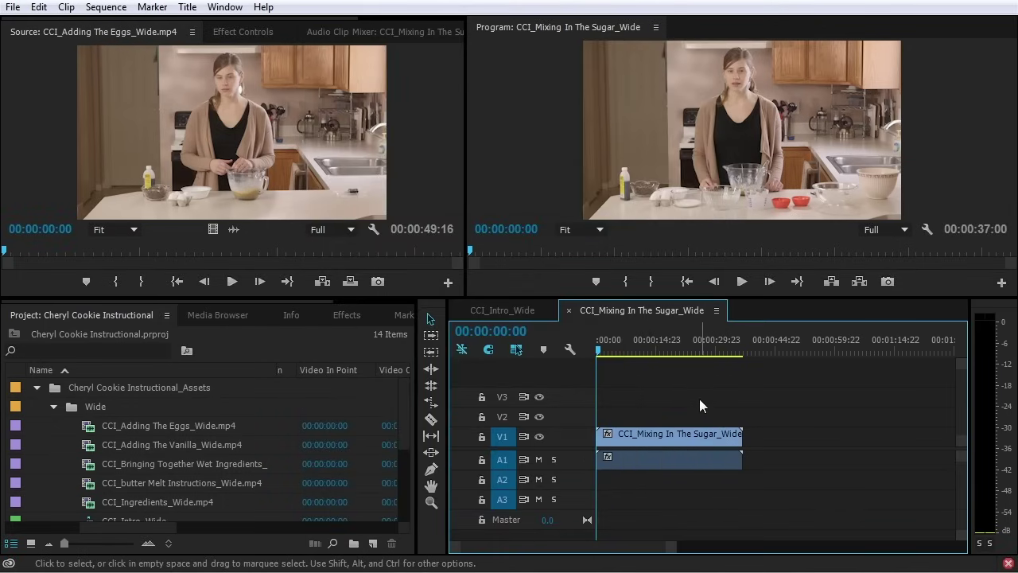
pyautogui.scroll(-3, 238, 462)
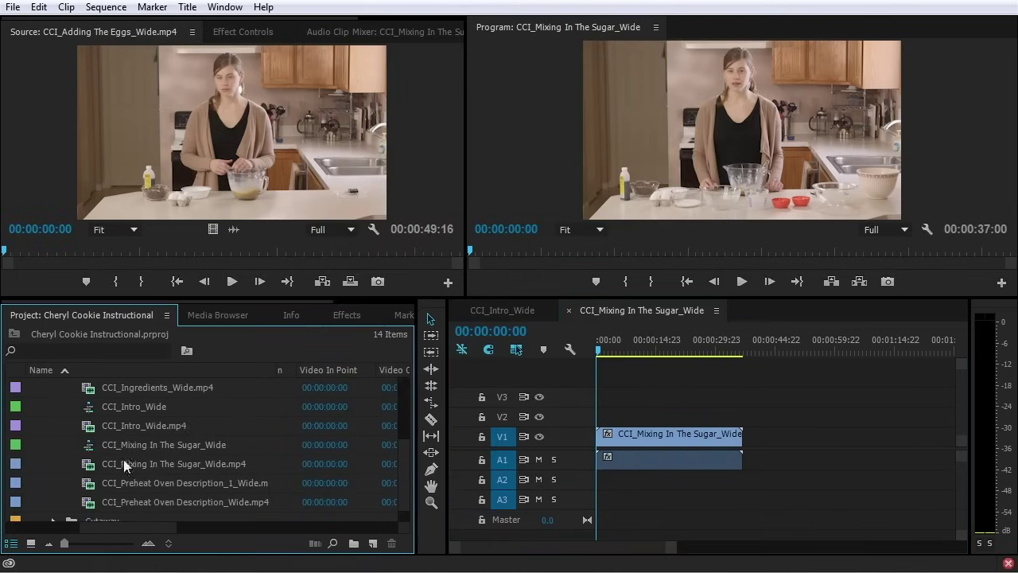
# Delete the CCI_Mixing In The Sugar_Wide sequence and move CCI_Intro_Wide out of the Wide folder
pyautogui.click(97, 446)
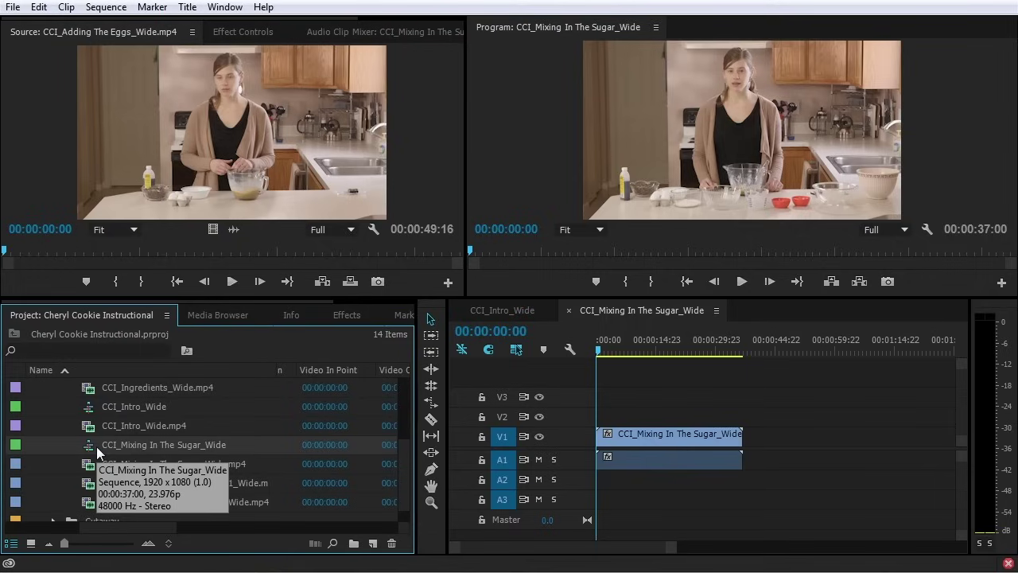
pyautogui.press('Delete')
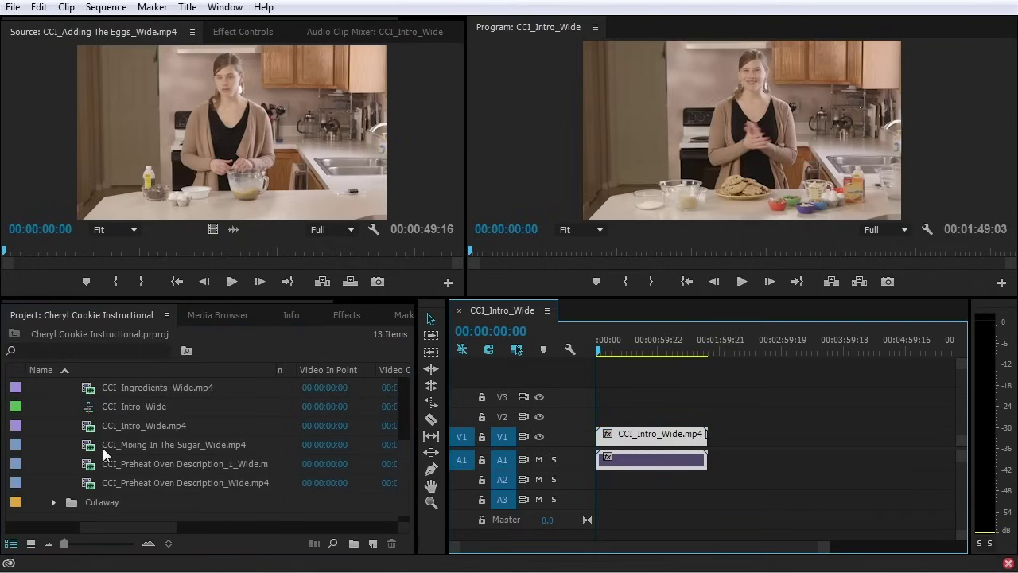
pyautogui.click(89, 413)
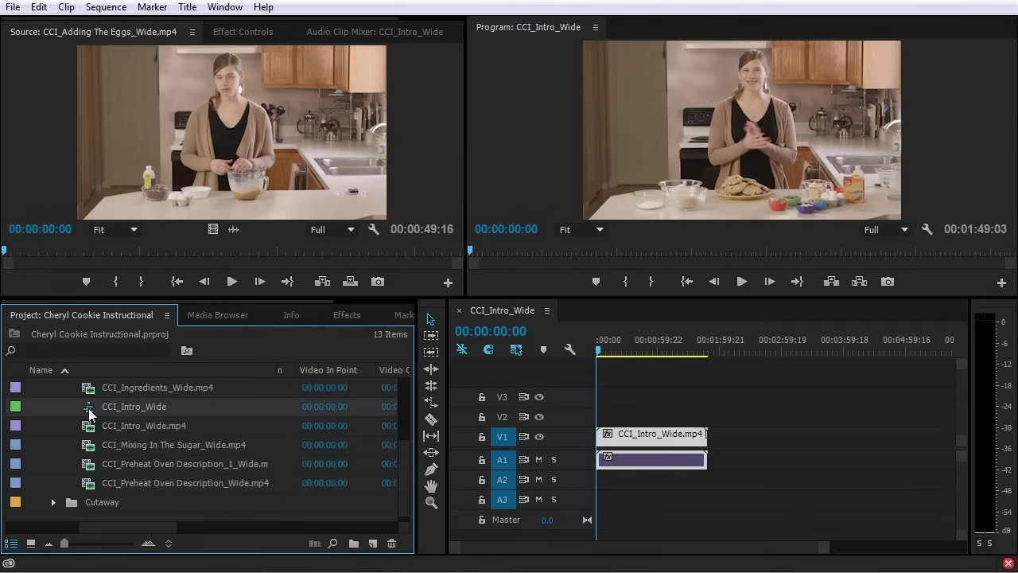
pyautogui.moveTo(90, 412); pyautogui.dragTo(75, 518)
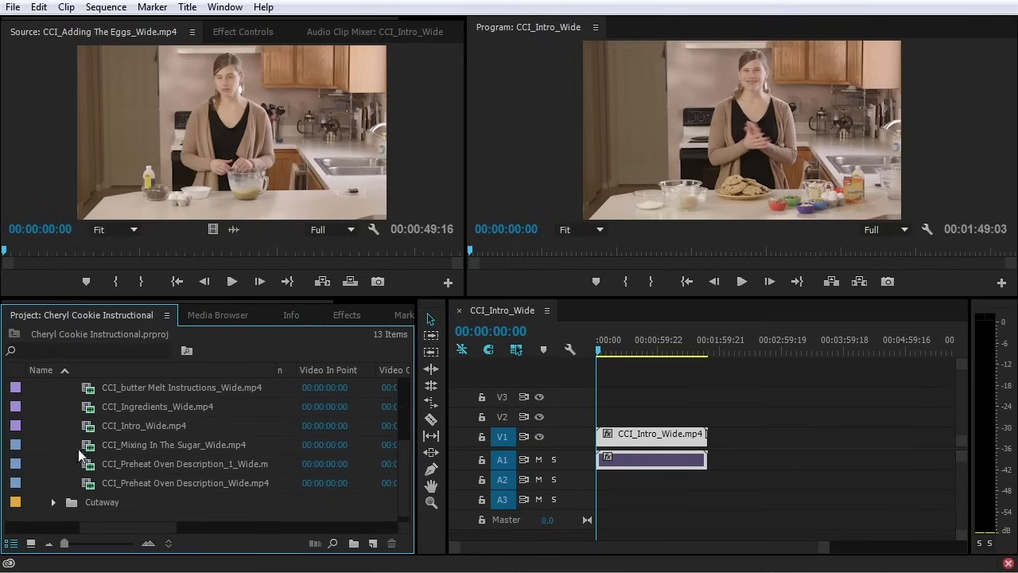
pyautogui.scroll(3, 78, 448)
pyautogui.click(36, 406)
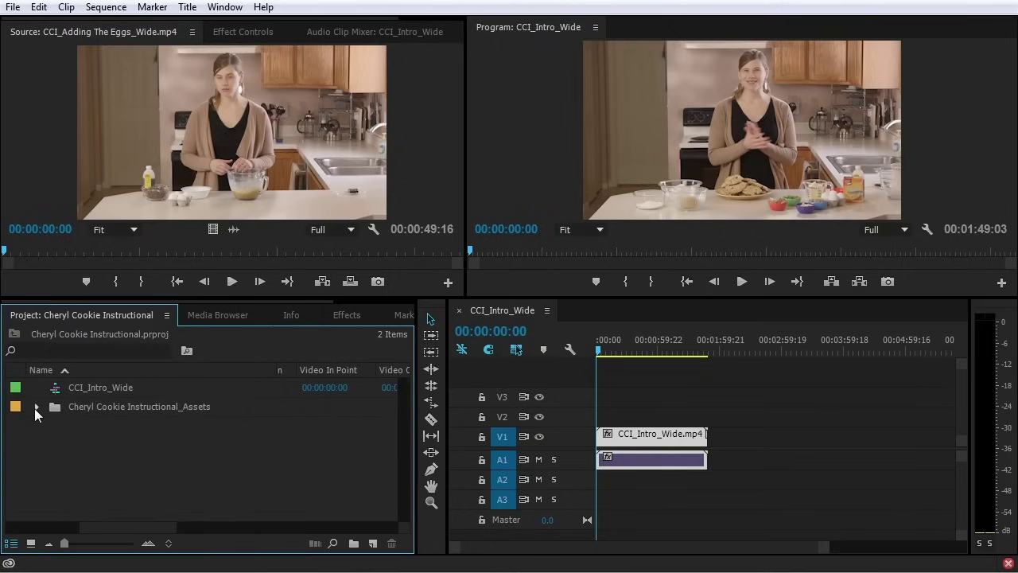
# Put CCI_Intro_Wide into a new bin named 'Sequence'
pyautogui.moveTo(56, 388); pyautogui.dragTo(353, 546)
pyautogui.write('Sequence')
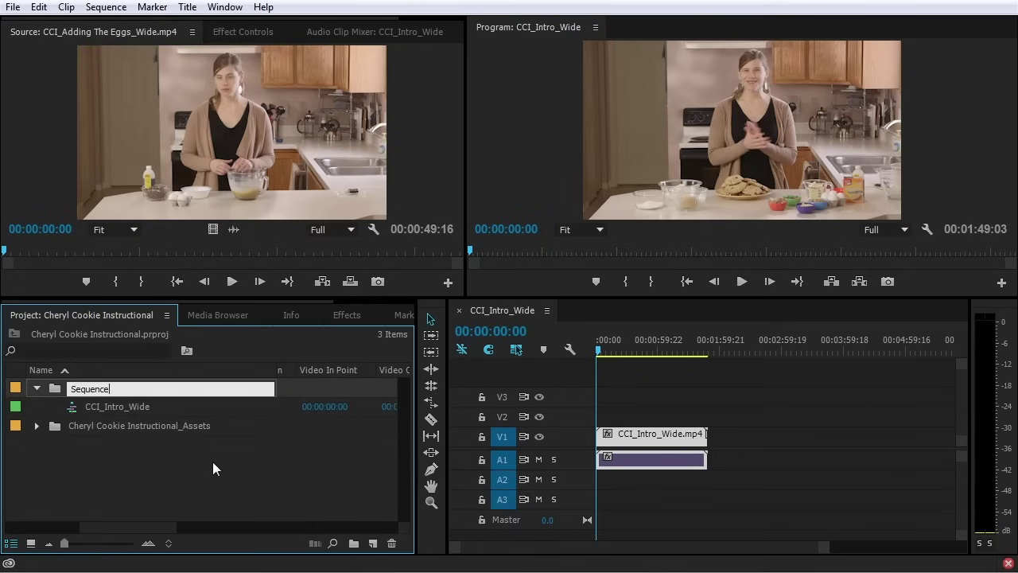
pyautogui.click(212, 460)
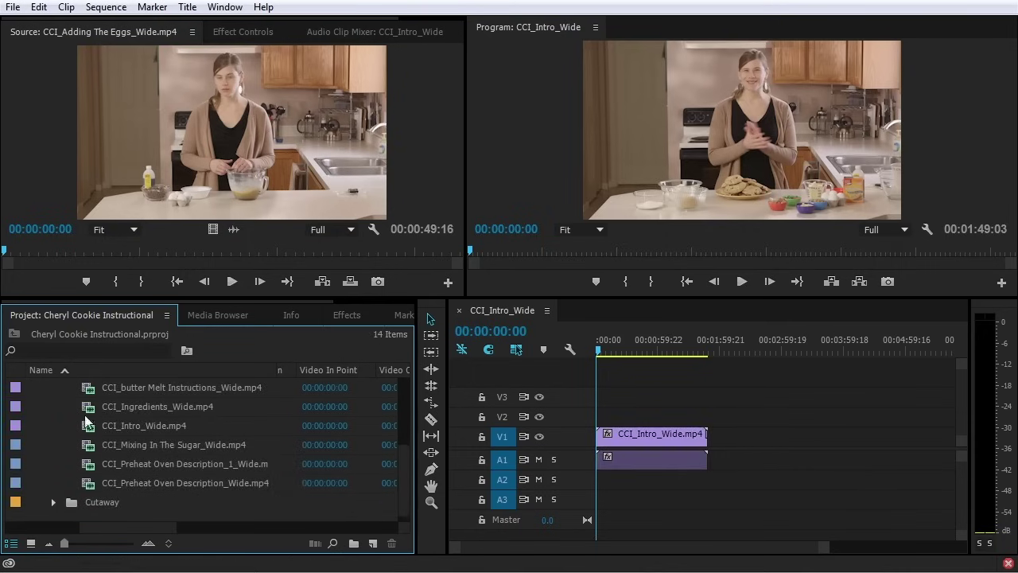
pyautogui.scroll(2, 104, 411)
# Add the Adding The Eggs, Adding The Vanilla and Bringing Together clips, then delete them
pyautogui.moveTo(93, 411); pyautogui.dragTo(716, 444)
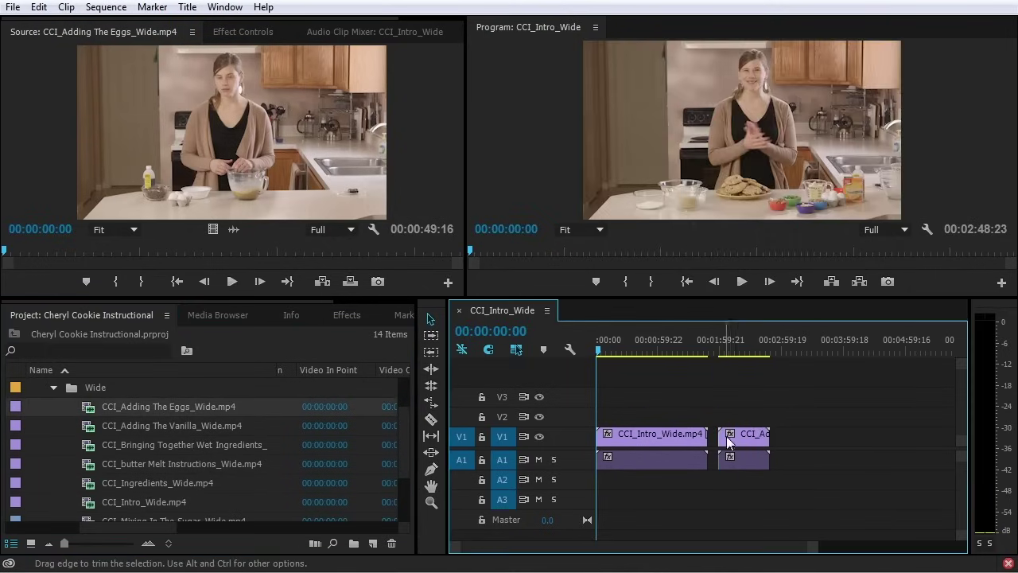
pyautogui.moveTo(171, 425); pyautogui.dragTo(783, 422)
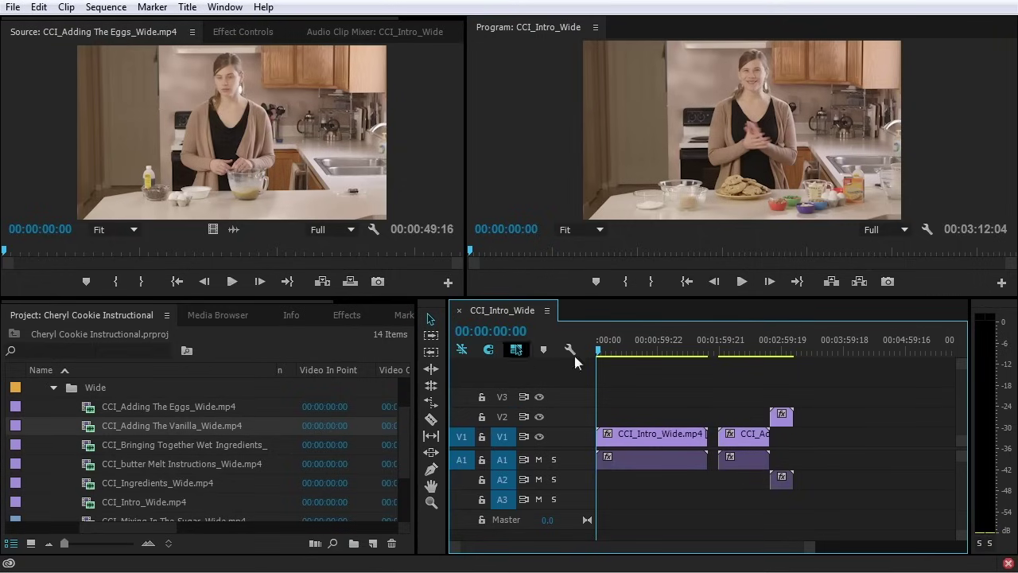
pyautogui.moveTo(787, 347); pyautogui.dragTo(821, 347)
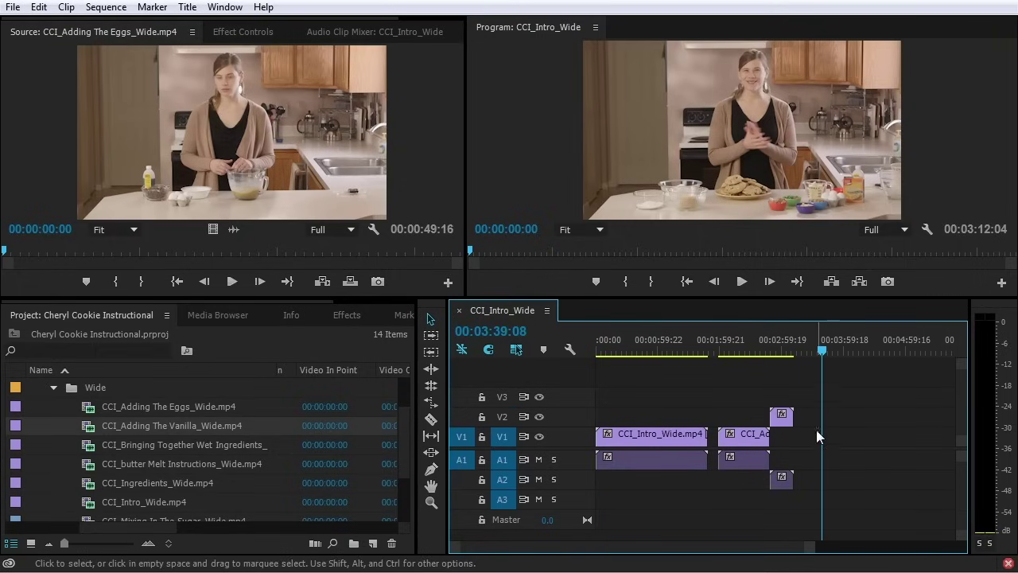
pyautogui.moveTo(87, 450); pyautogui.dragTo(827, 439)
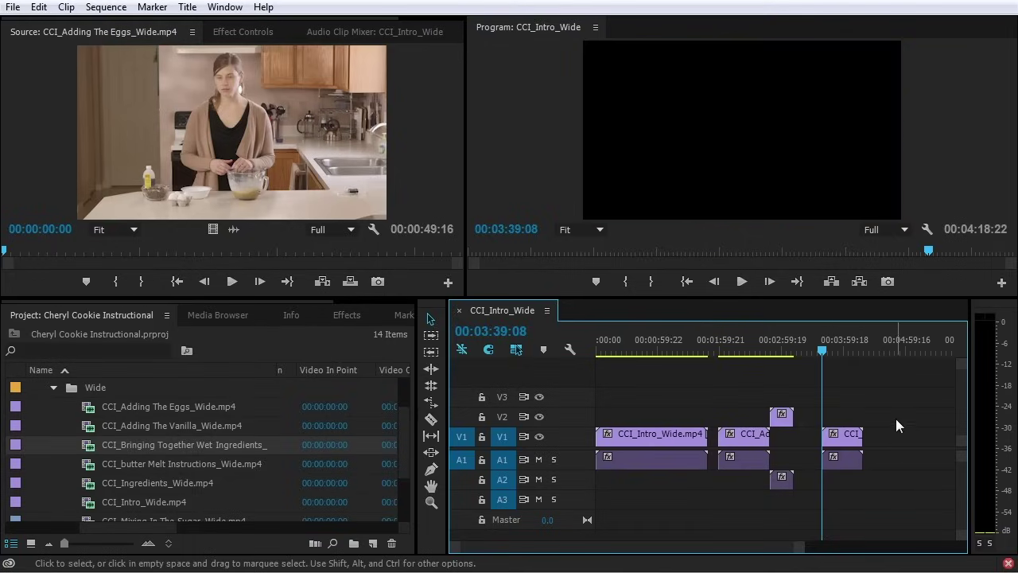
pyautogui.moveTo(889, 392); pyautogui.dragTo(744, 501)
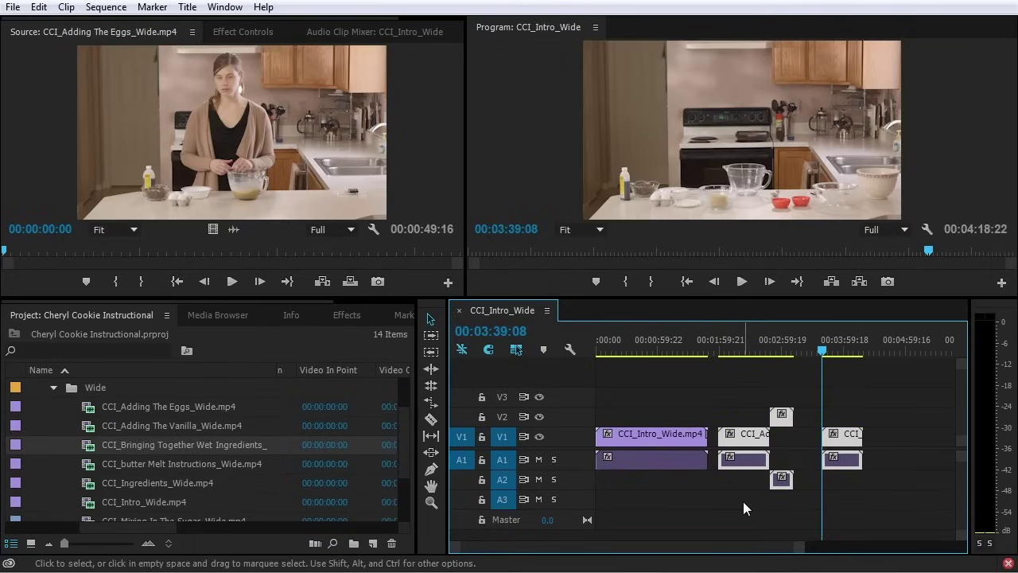
pyautogui.press('Delete')
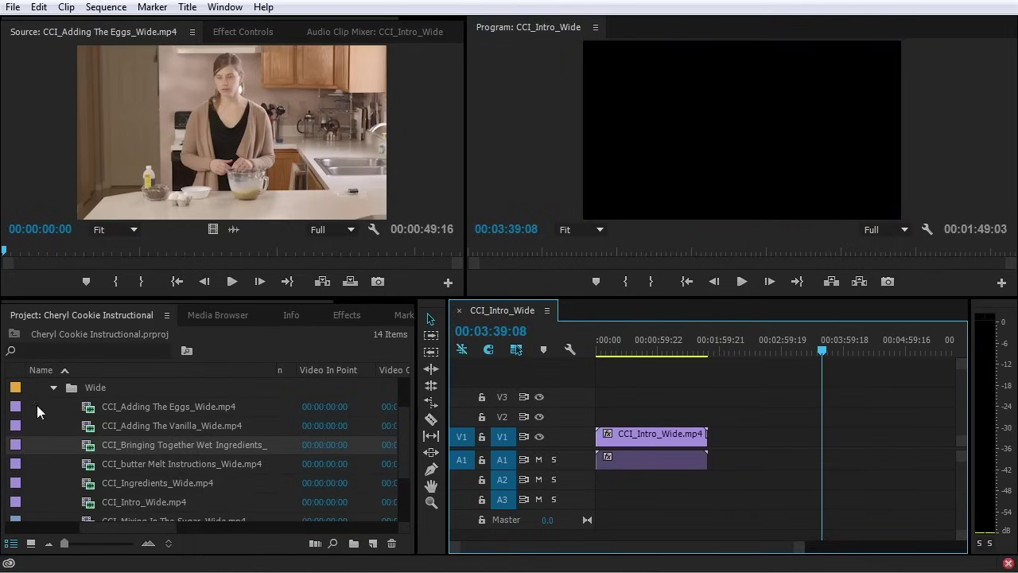
# Drop six selected Wide clips onto V1 and A1, then undo it
pyautogui.click(75, 405)
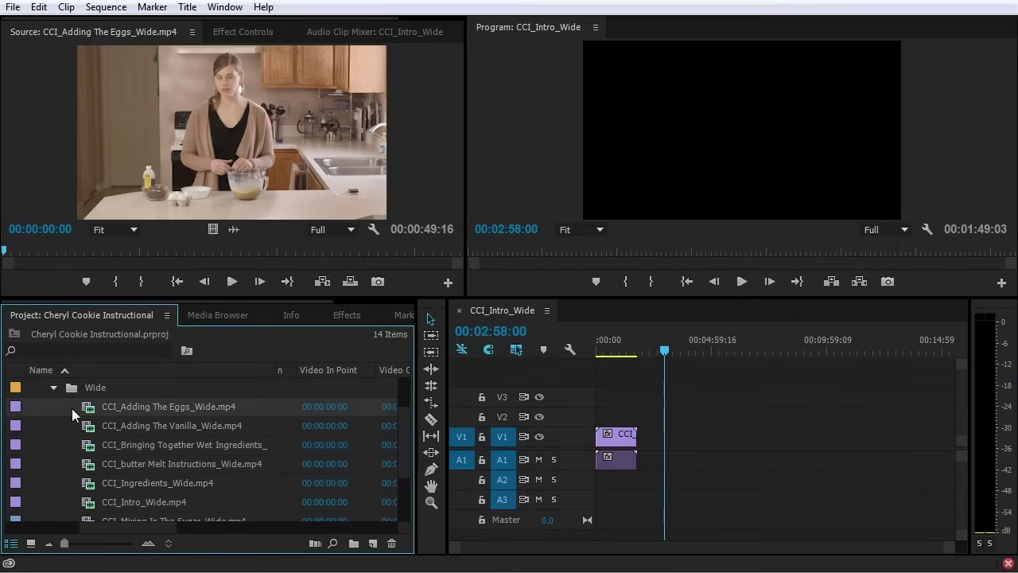
pyautogui.keyDown('shift'); pyautogui.click(88, 502); pyautogui.keyUp('shift')
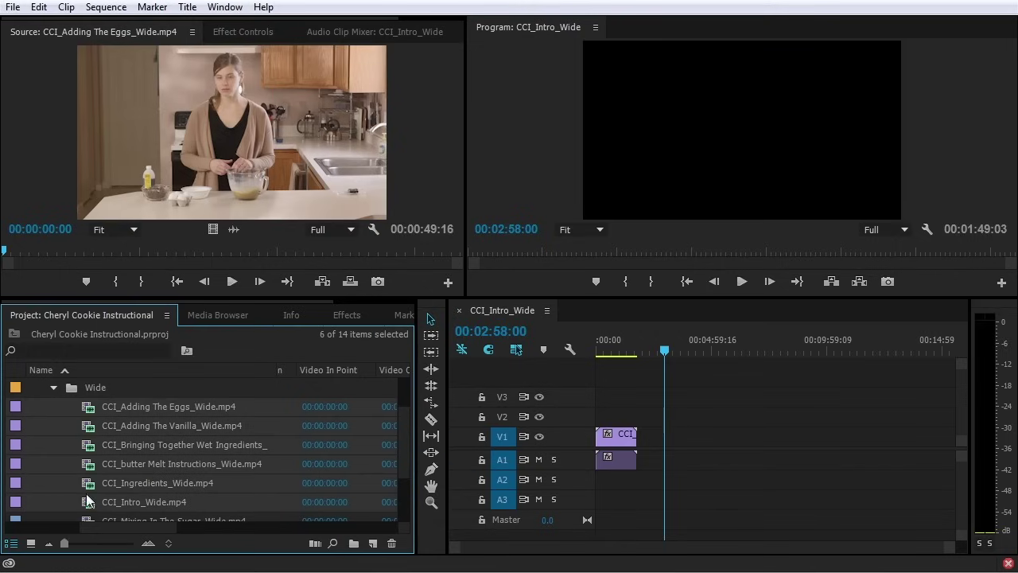
pyautogui.moveTo(88, 411); pyautogui.dragTo(700, 443)
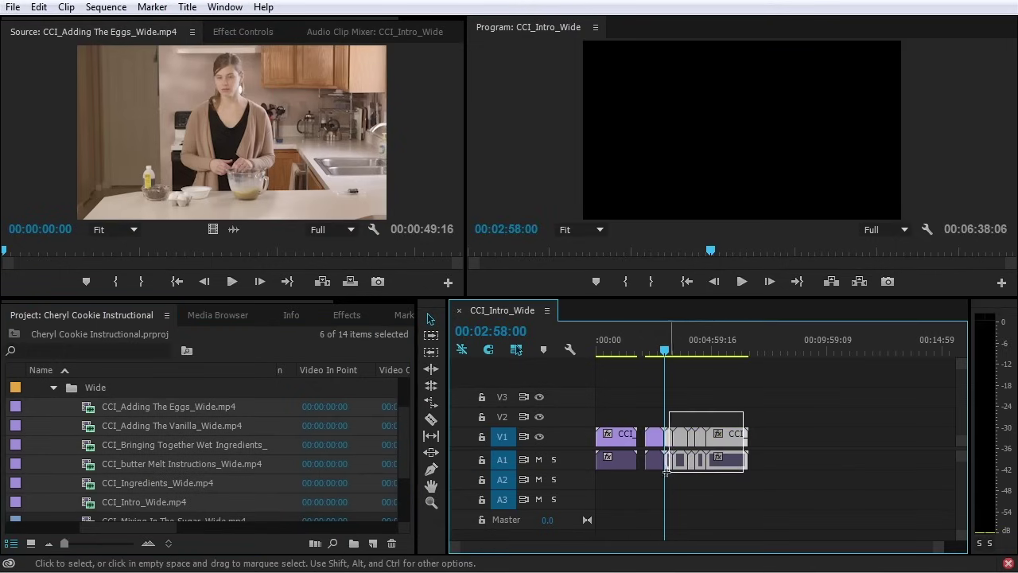
pyautogui.hotkey('ctrl', 'z')
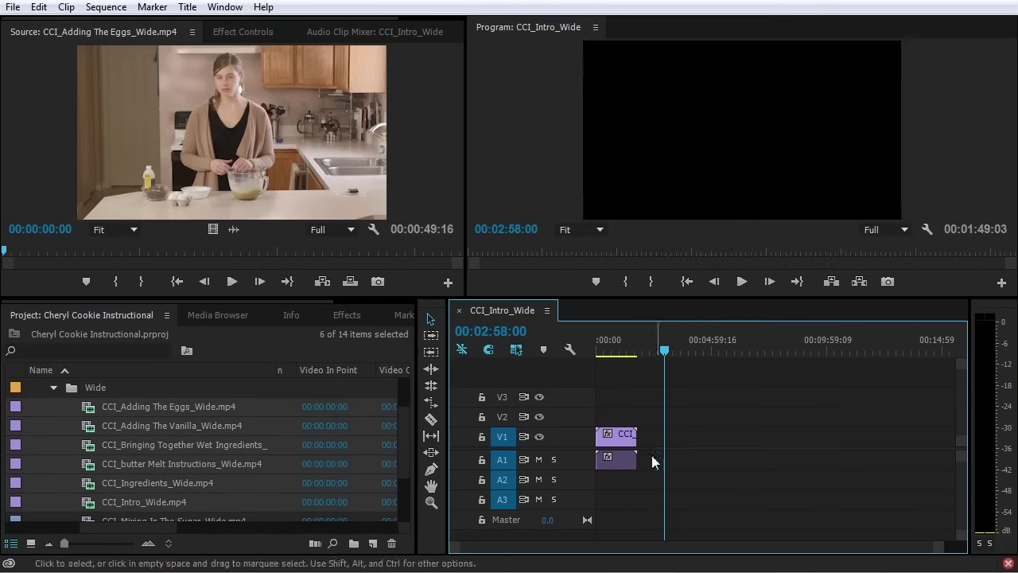
# Drop Adding The Eggs, Bringing Together and CCI_Ingredients_Wide, undo, and open the Assets bin
pyautogui.click(78, 412)
pyautogui.keyDown('ctrl'); pyautogui.click(93, 450); pyautogui.keyUp('ctrl')
pyautogui.keyDown('ctrl'); pyautogui.click(94, 483); pyautogui.keyUp('ctrl')
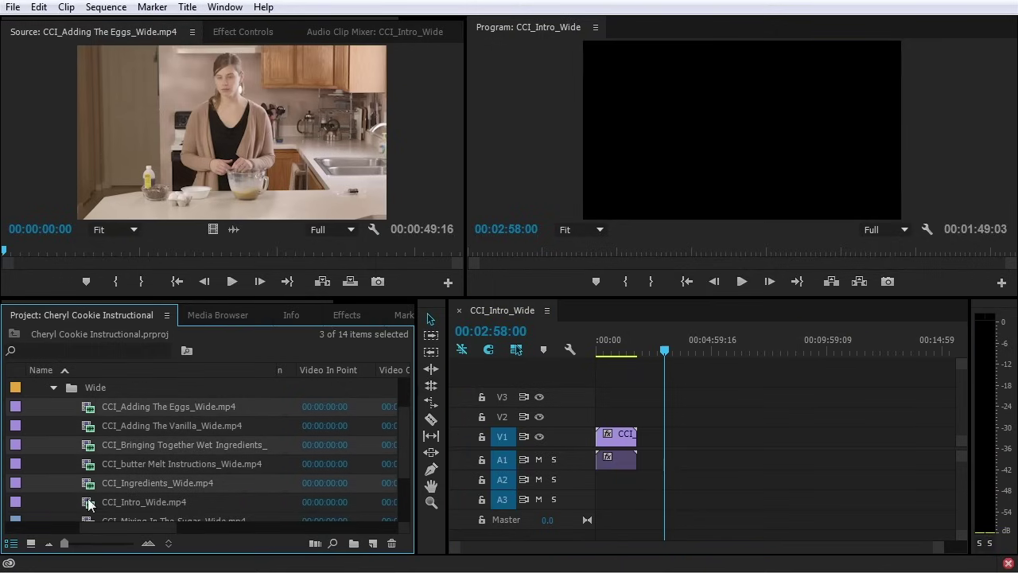
pyautogui.moveTo(96, 483); pyautogui.dragTo(703, 467)
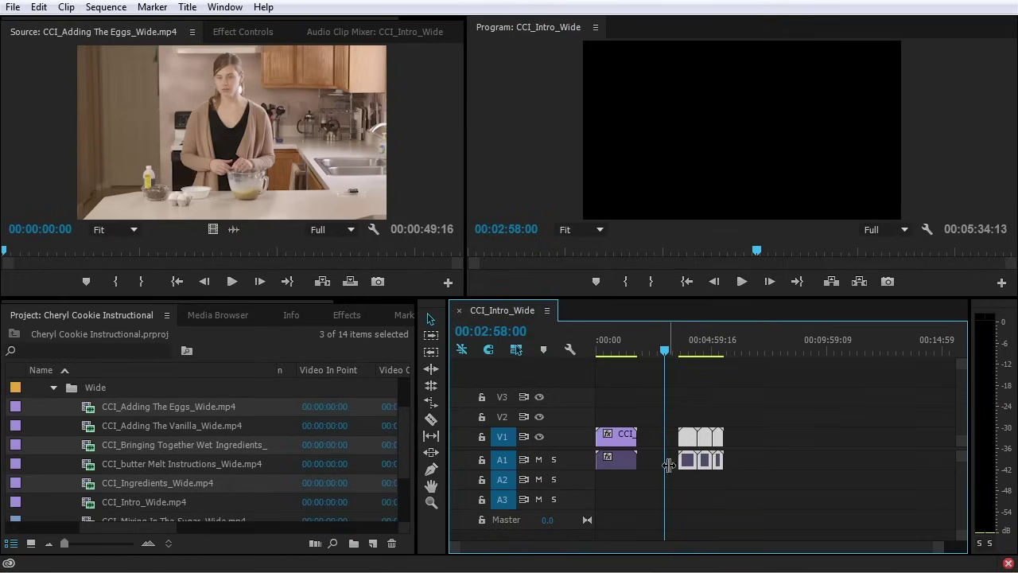
pyautogui.hotkey('ctrl', 'z')
pyautogui.doubleClick(53, 400)
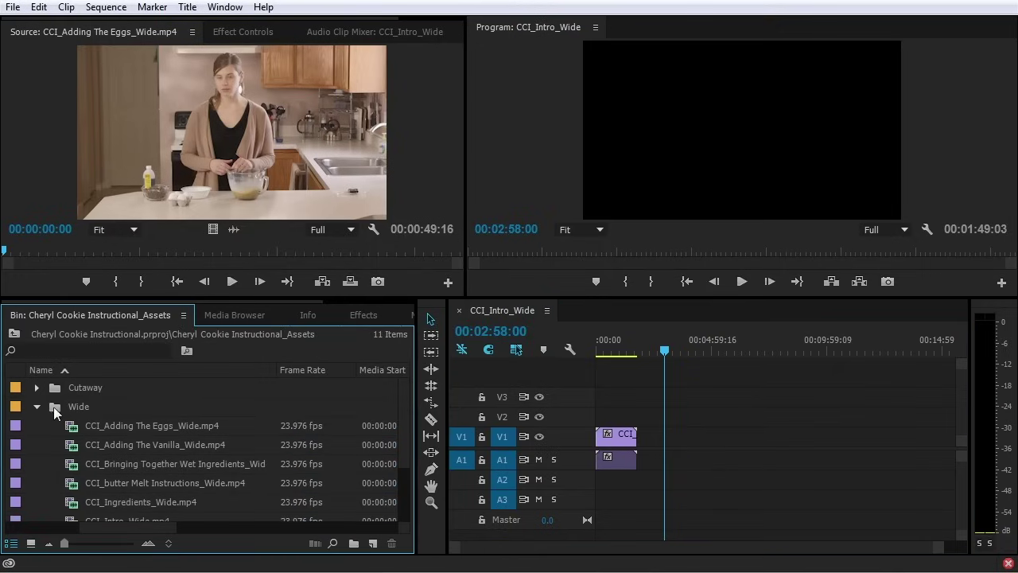
# Reopen the Wide bin, switch it to Icon View thumbnails, and enlarge the bin area
pyautogui.doubleClick(51, 406)
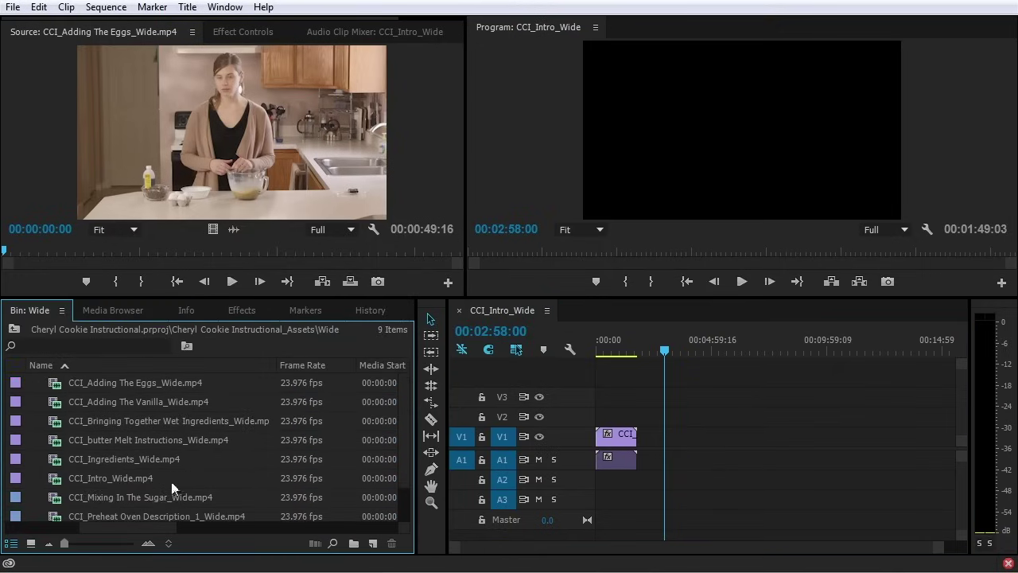
pyautogui.click(11, 334)
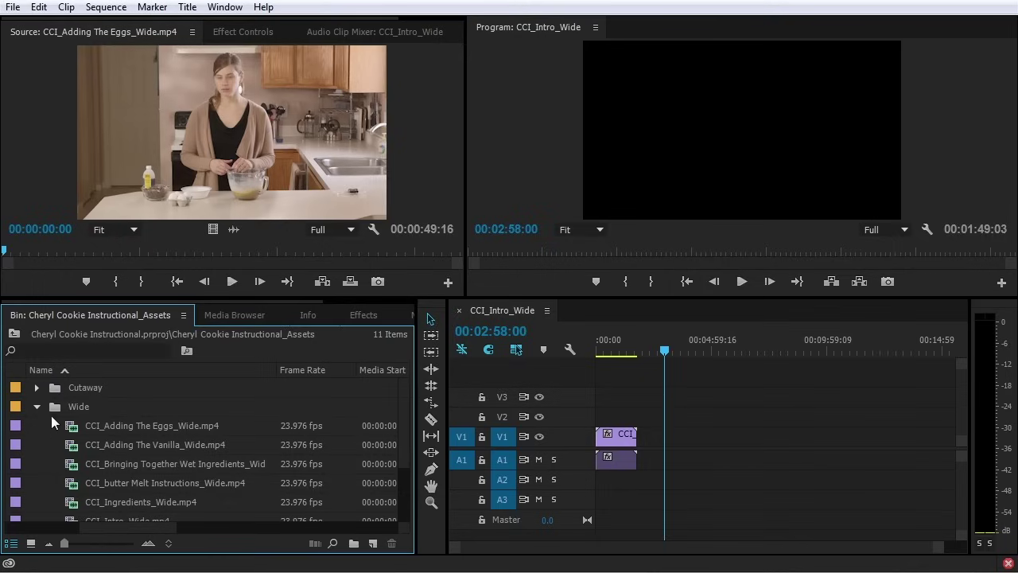
pyautogui.doubleClick(53, 408)
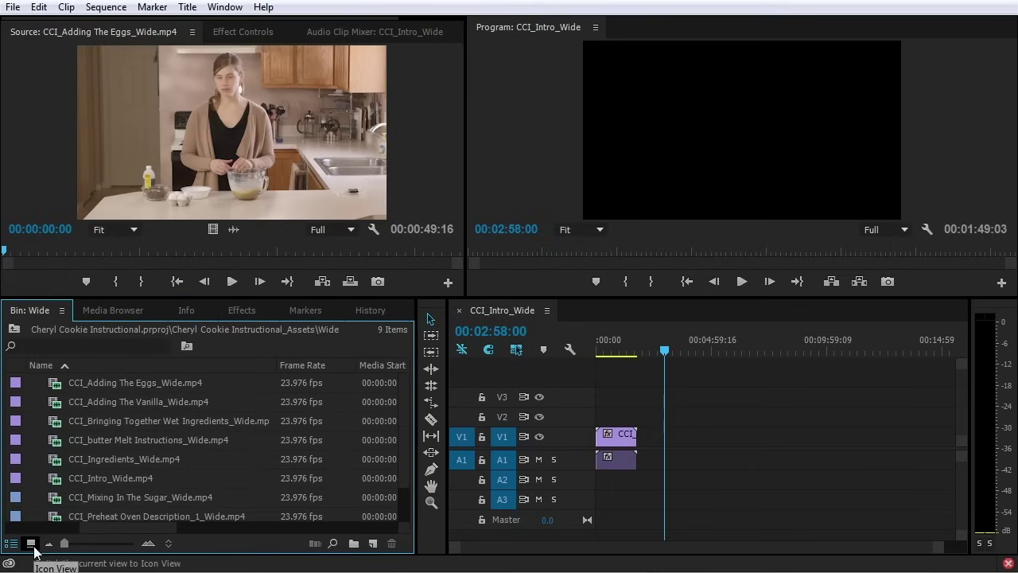
pyautogui.click(31, 544)
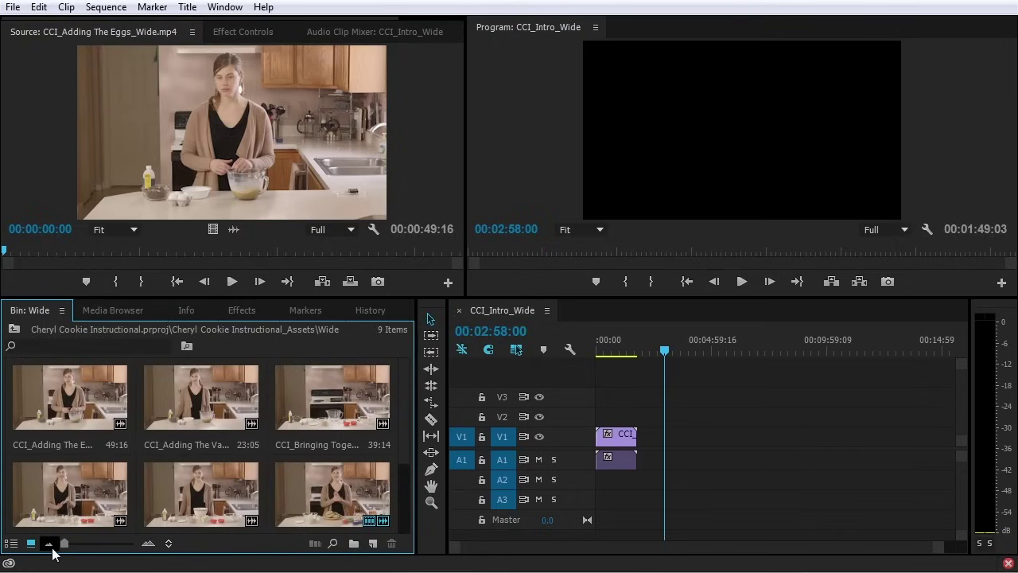
pyautogui.moveTo(298, 295); pyautogui.dragTo(309, 214)
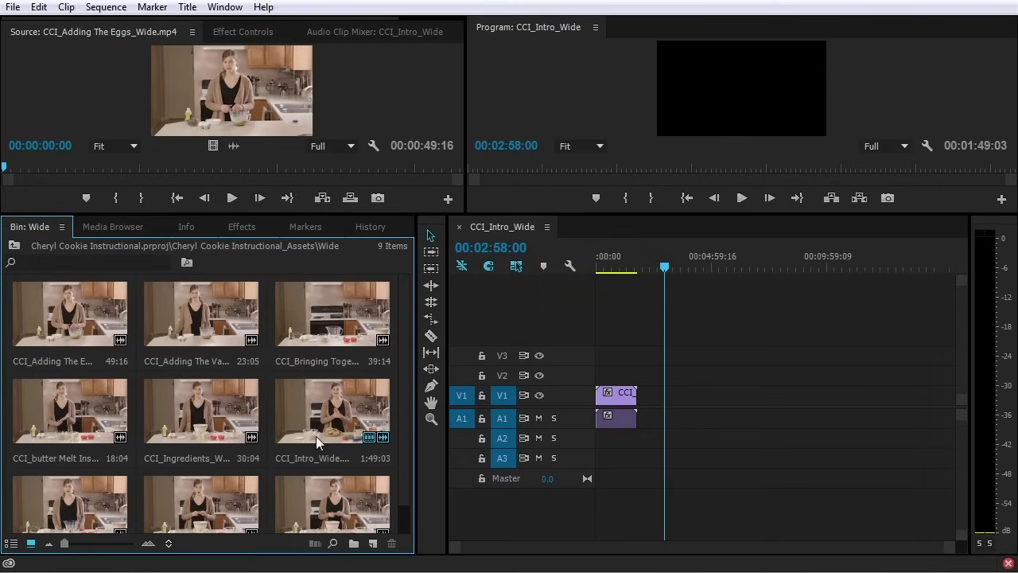
# Reorder the thumbnails so CCI_Intro_Wide, Preheat Oven and butter Melt come first
pyautogui.click(332, 420)
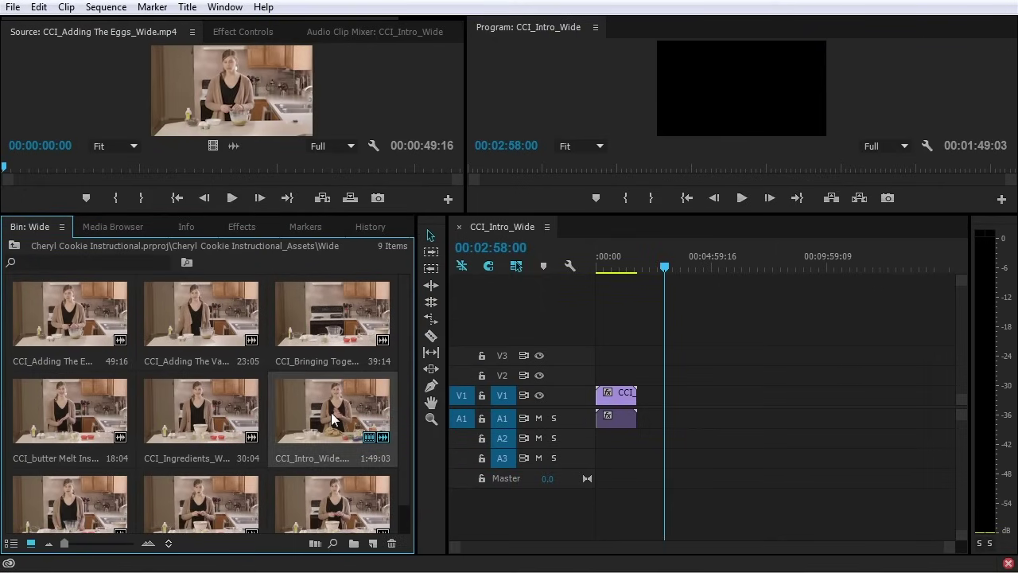
pyautogui.moveTo(330, 413); pyautogui.dragTo(64, 350)
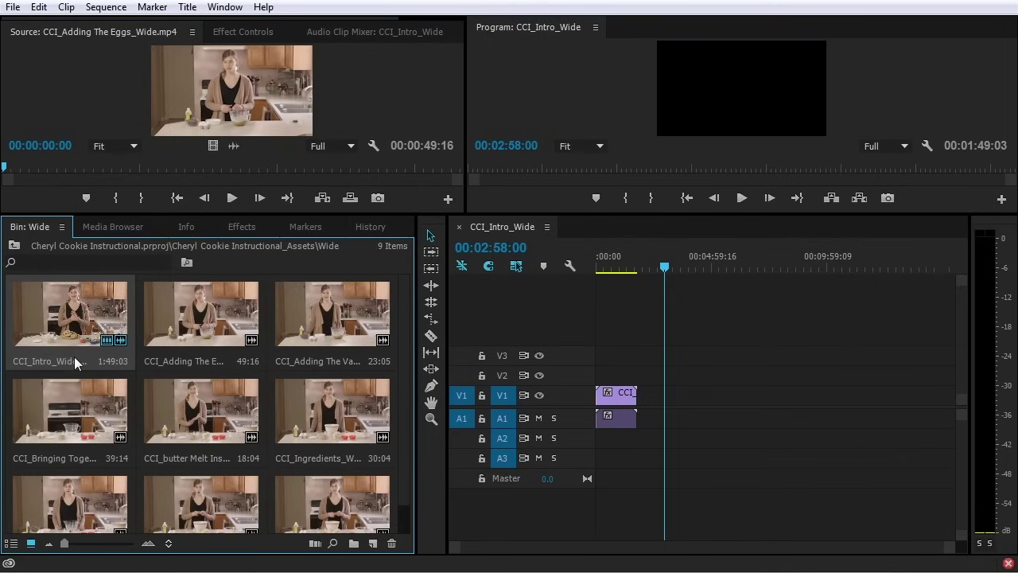
pyautogui.moveTo(227, 481); pyautogui.dragTo(150, 319)
pyautogui.moveTo(340, 438); pyautogui.dragTo(284, 338)
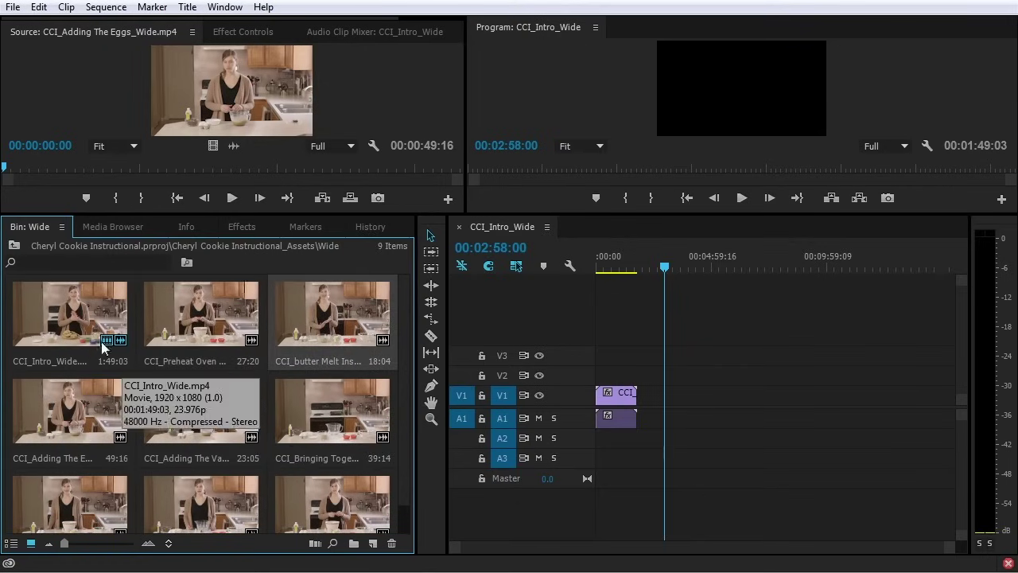
# Place the Intro, Preheat Oven and butter Melt clips onto V1 at the playhead
pyautogui.click(82, 329)
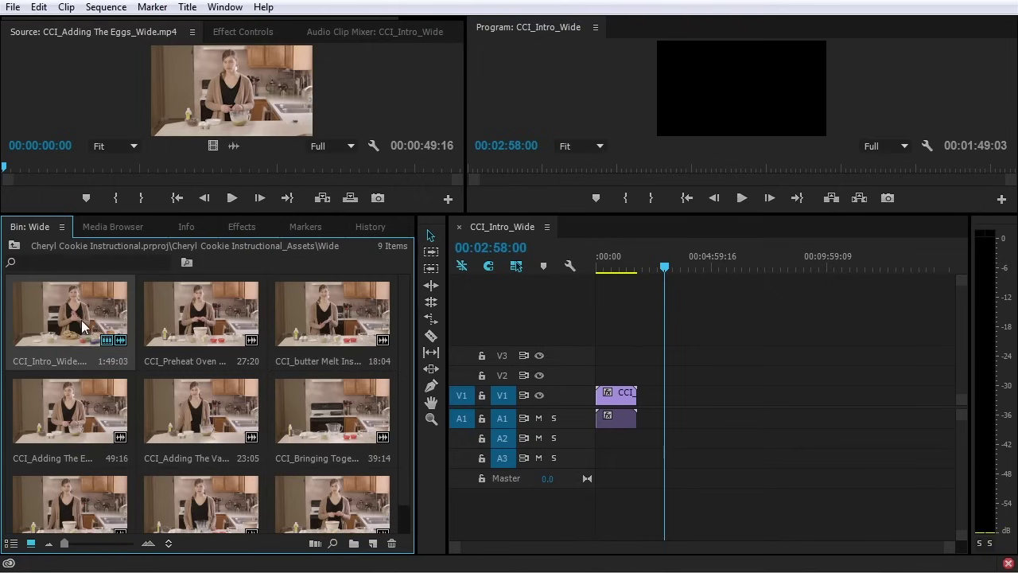
pyautogui.keyDown('ctrl'); pyautogui.click(204, 318); pyautogui.keyUp('ctrl')
pyautogui.keyDown('ctrl'); pyautogui.click(300, 326); pyautogui.keyUp('ctrl')
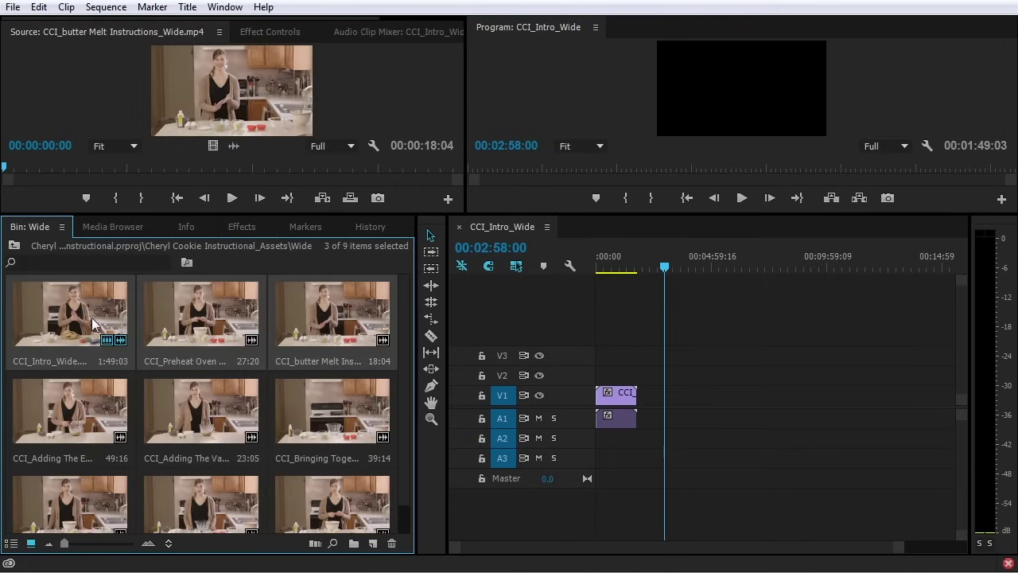
pyautogui.moveTo(600, 378); pyautogui.dragTo(688, 400)
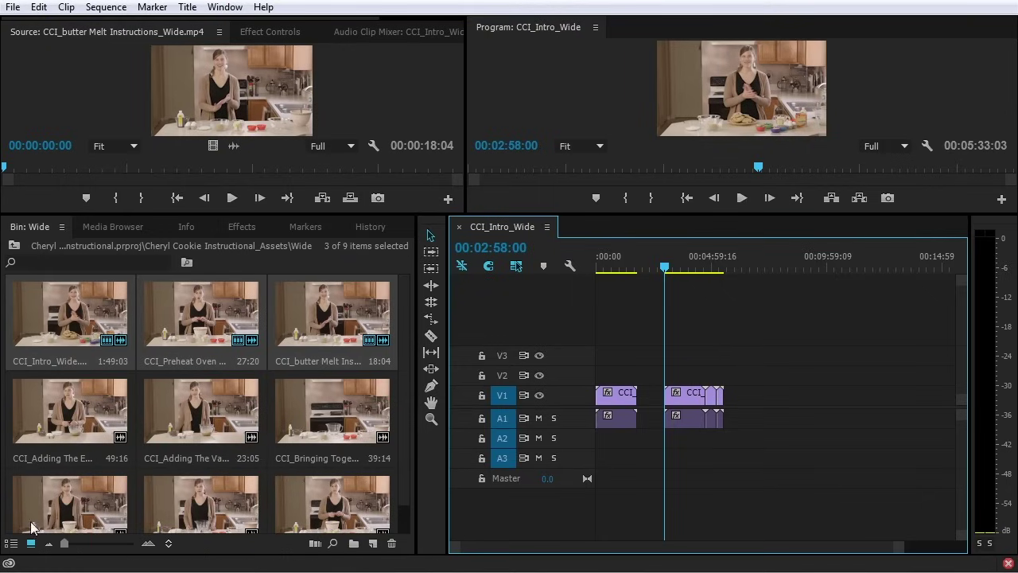
pyautogui.click(169, 545)
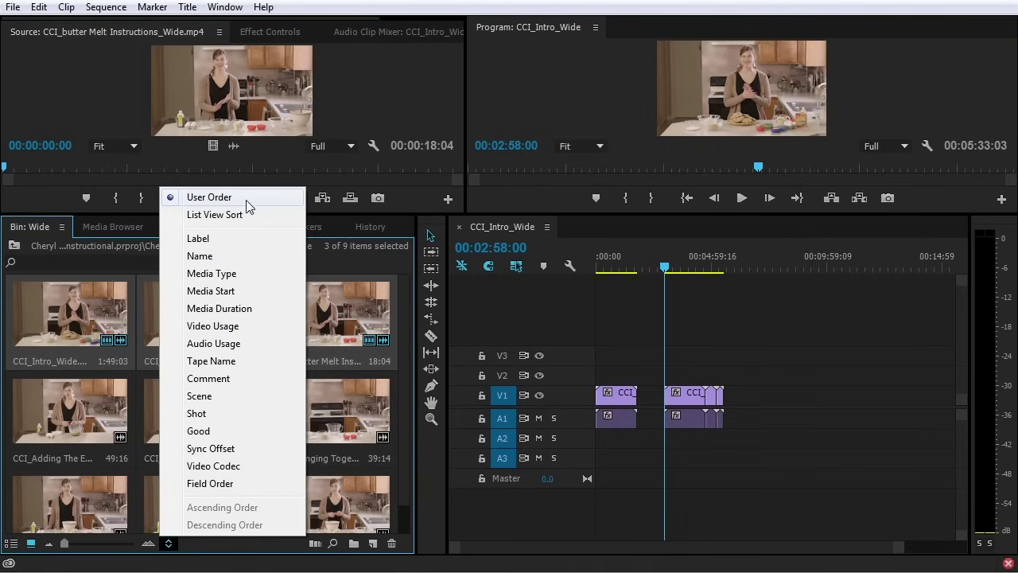
# Sort the bin by Name, restore User Order, and delete the three added timeline clips
pyautogui.click(250, 256)
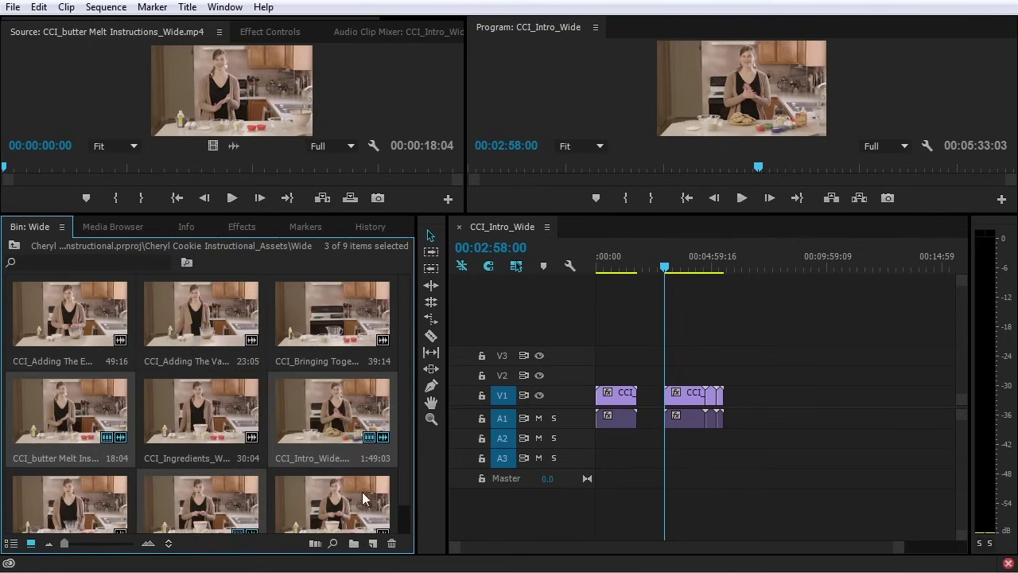
pyautogui.click(167, 543)
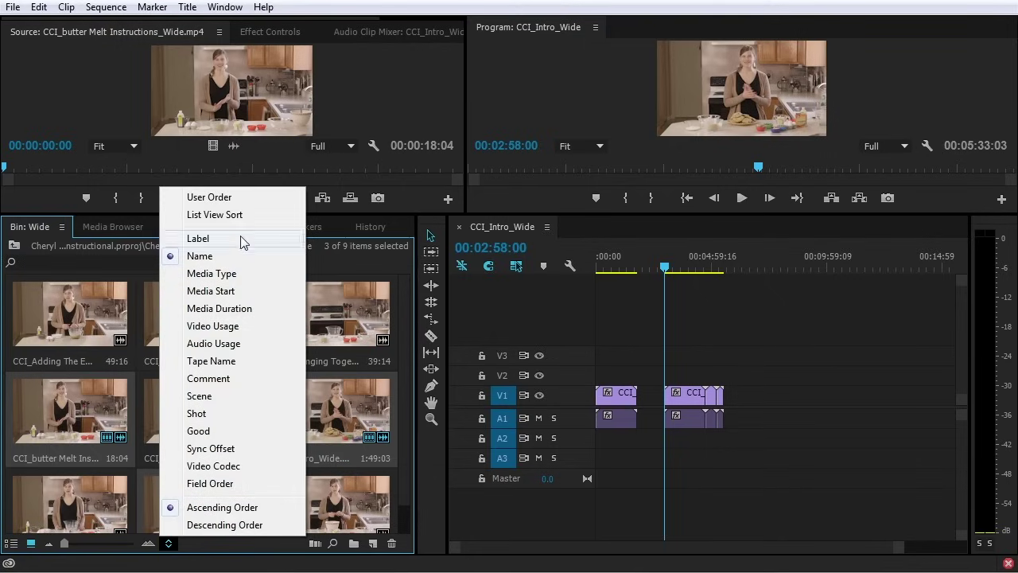
pyautogui.click(241, 198)
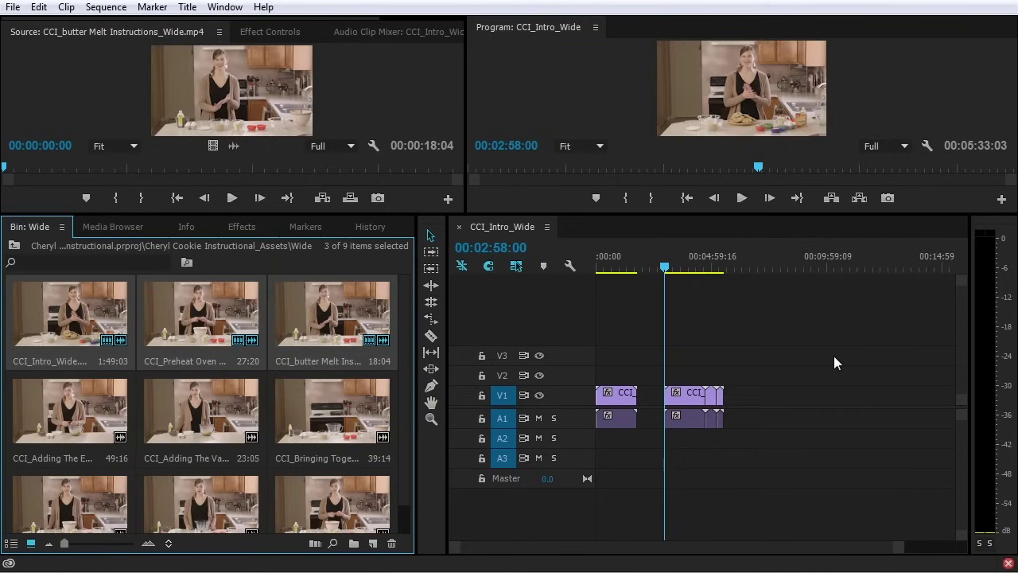
pyautogui.moveTo(804, 355); pyautogui.dragTo(669, 451)
pyautogui.press('Delete')
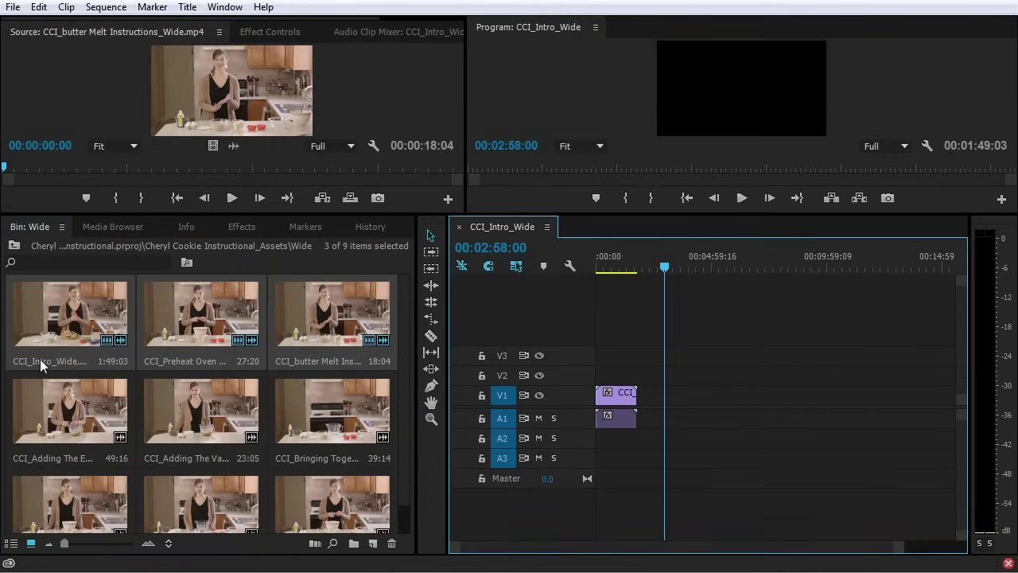
# Return to the project's top level in List View and open the Wide folder as its own bin
pyautogui.click(18, 248)
pyautogui.click(14, 247)
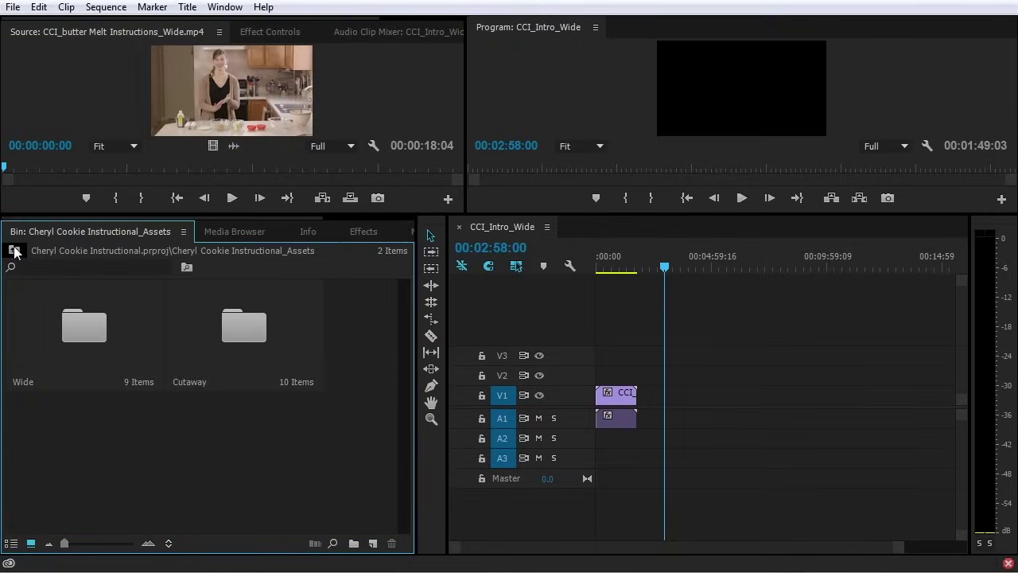
pyautogui.click(14, 250)
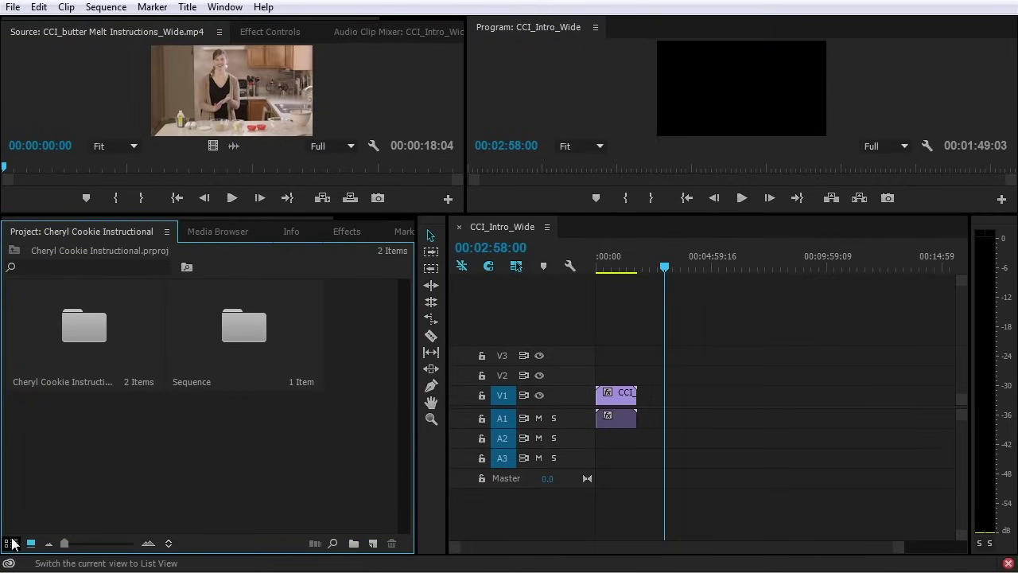
pyautogui.click(10, 543)
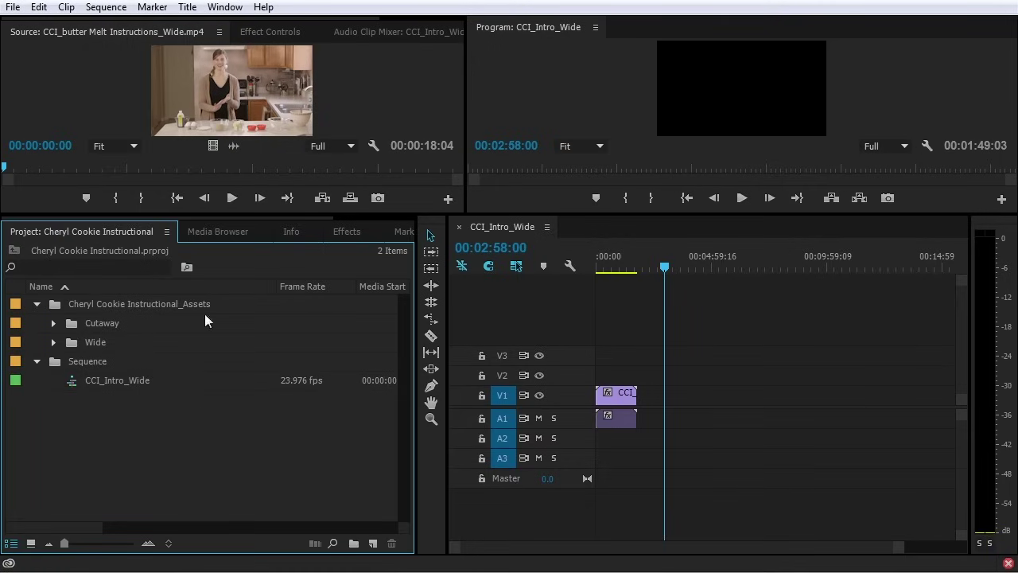
pyautogui.doubleClick(72, 342)
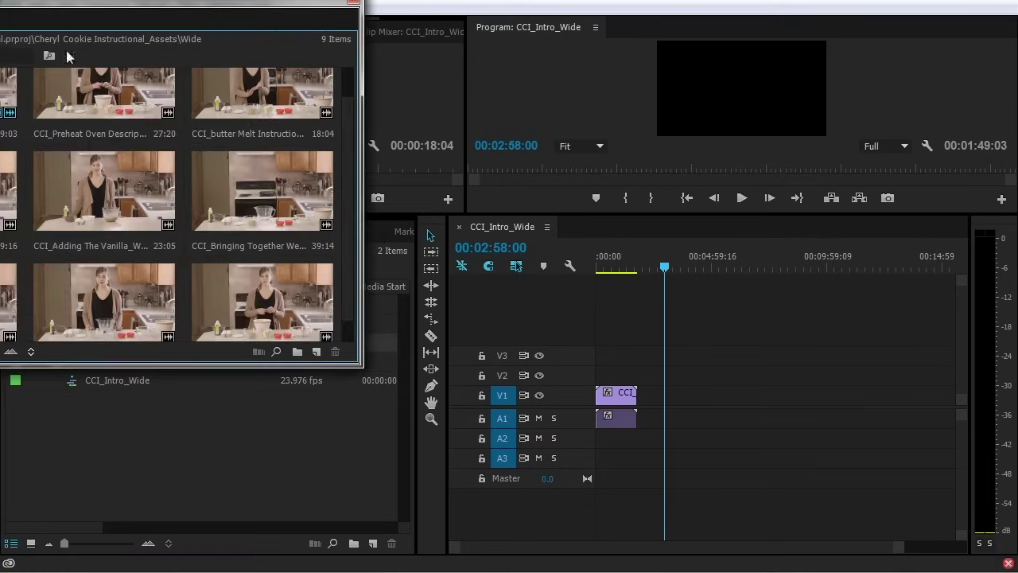
# Dock the floating Wide bin beside the Project panel and check both tabs
pyautogui.moveTo(116, 17); pyautogui.dragTo(500, 154)
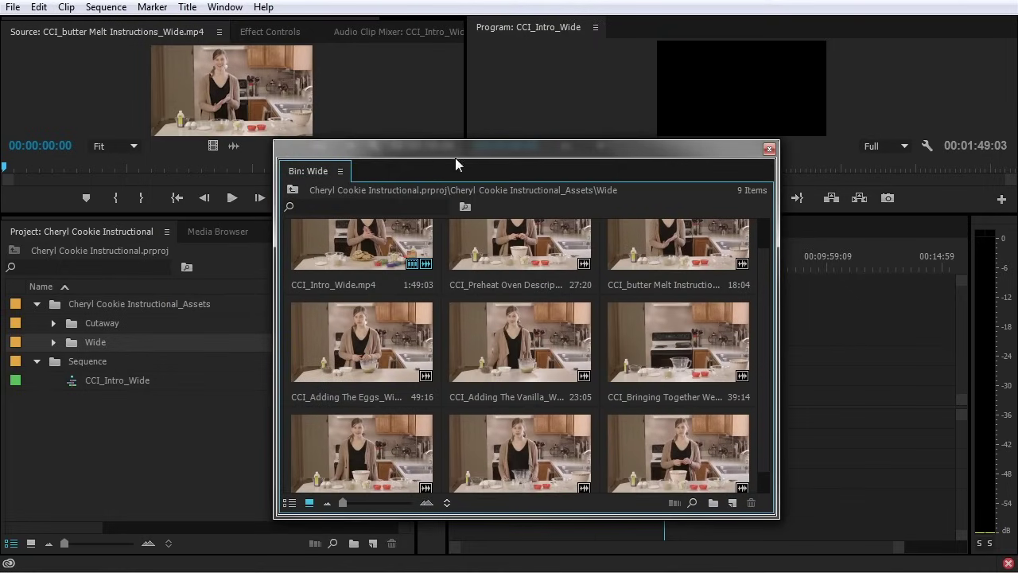
pyautogui.moveTo(324, 170); pyautogui.dragTo(210, 232)
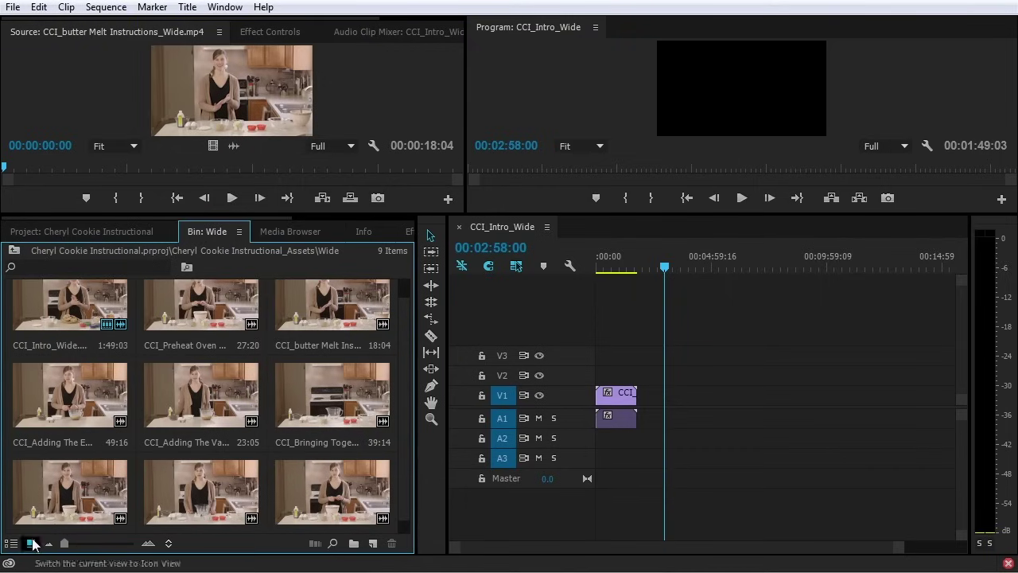
pyautogui.scroll(1, 104, 334)
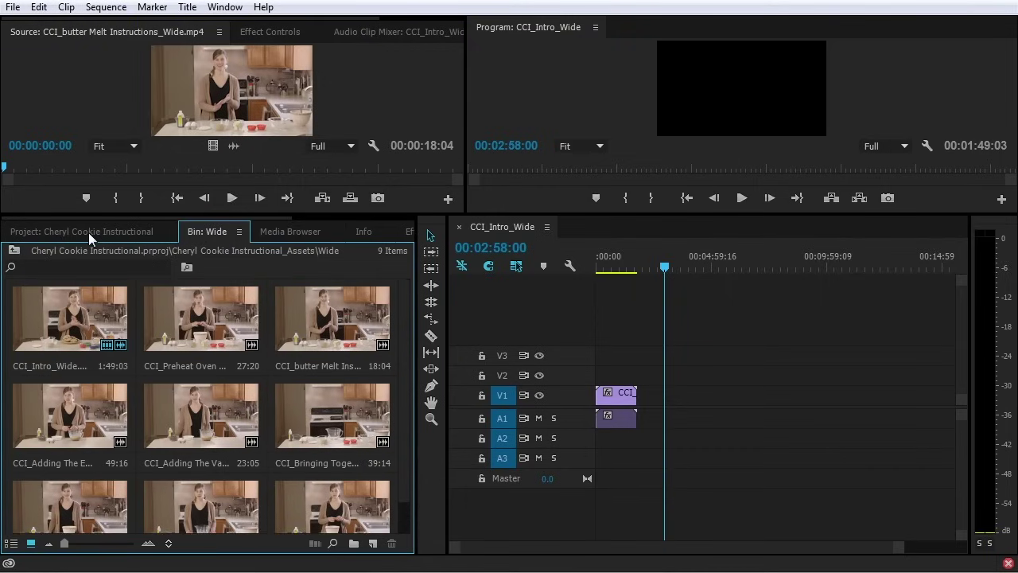
pyautogui.click(89, 232)
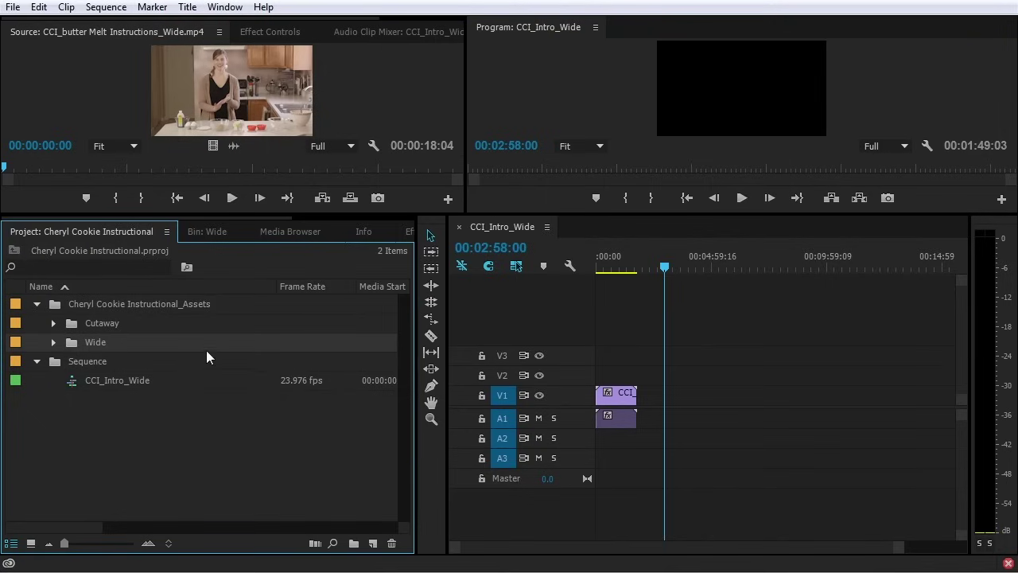
pyautogui.click(201, 232)
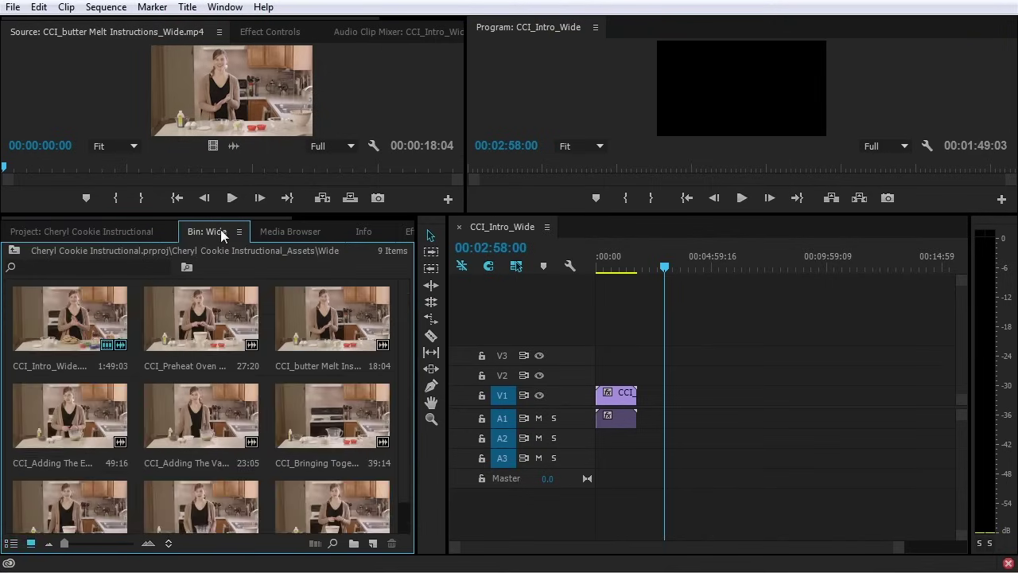
# Open the Cutaway folder as a bin in Icon View and dock it with the other panels
pyautogui.click(128, 235)
pyautogui.doubleClick(70, 326)
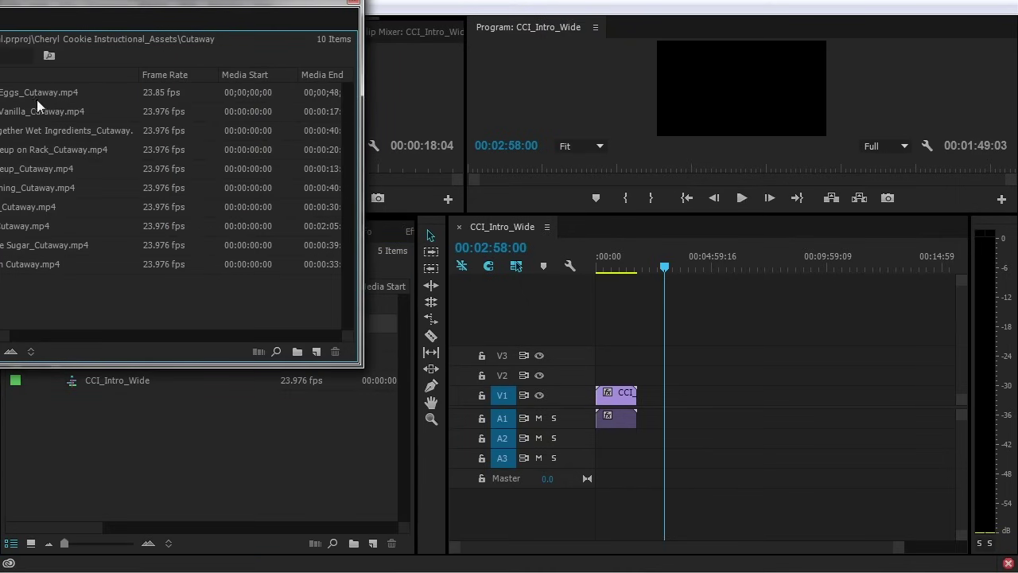
pyautogui.moveTo(42, 3); pyautogui.dragTo(411, 119)
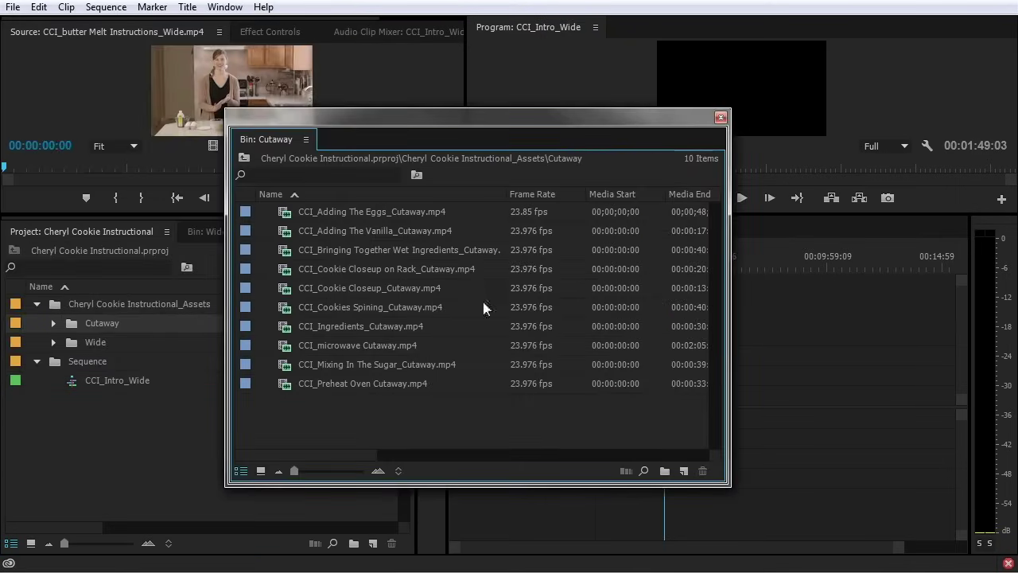
pyautogui.click(260, 471)
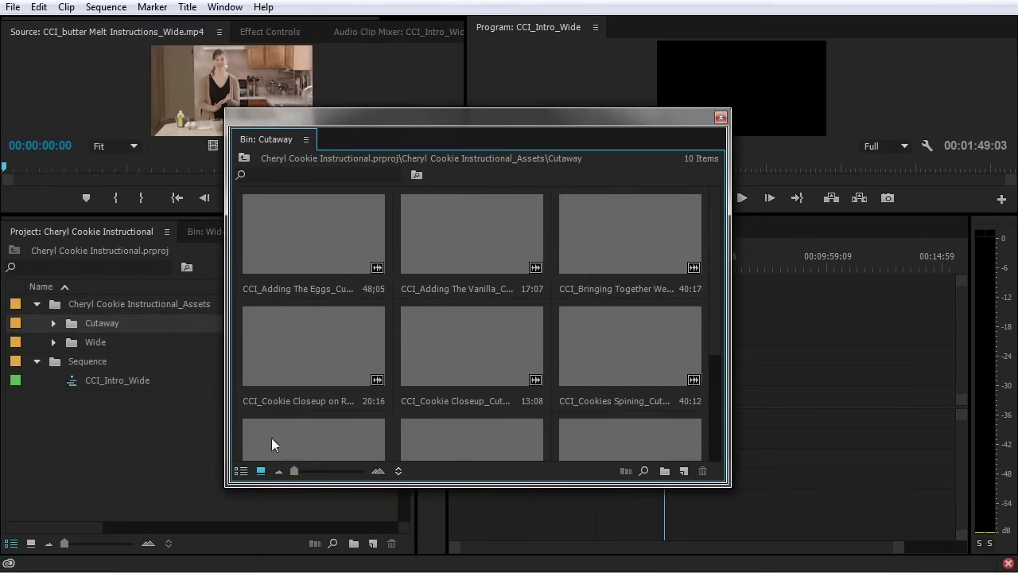
pyautogui.moveTo(279, 139); pyautogui.dragTo(267, 237)
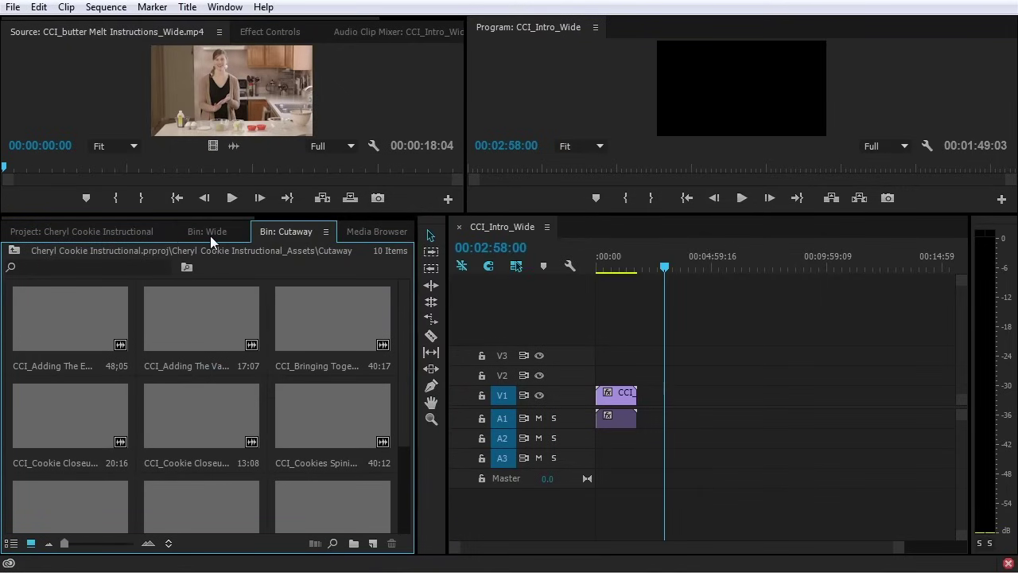
# Flip between the Wide, Cutaway and Project tabs, selecting the first Cutaway clip
pyautogui.click(210, 236)
pyautogui.click(280, 232)
pyautogui.click(96, 339)
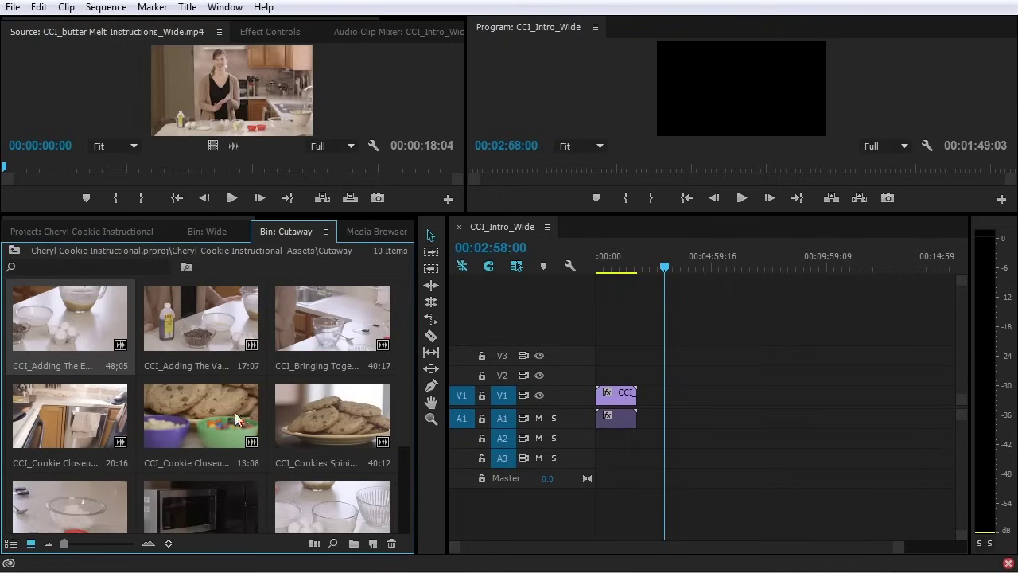
pyautogui.scroll(-1, 307, 387)
pyautogui.scroll(1, 308, 387)
pyautogui.click(198, 231)
pyautogui.click(129, 231)
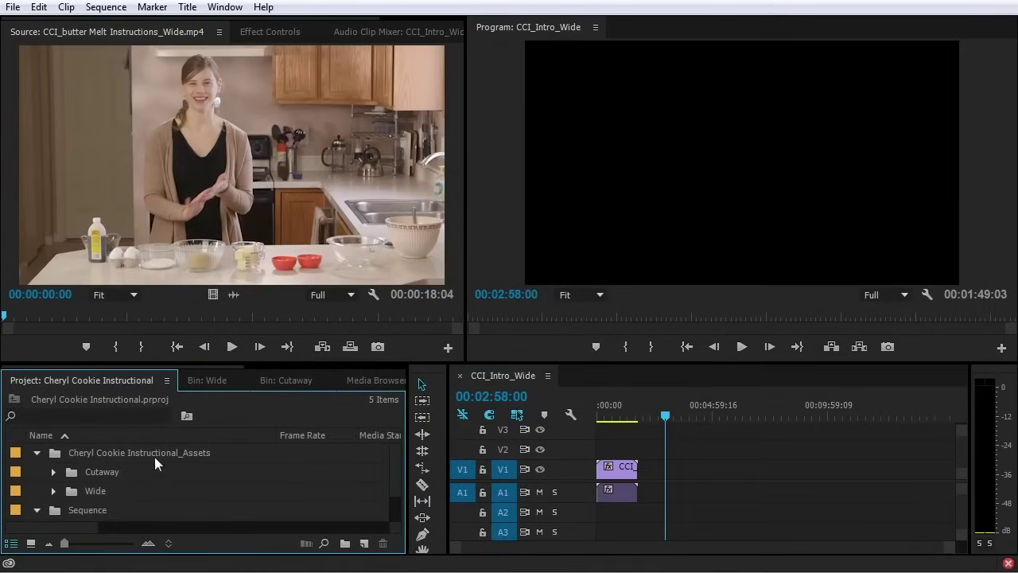
# Expand the Cutaway folder and load CCI_Adding The Eggs_Cutaway.mp4 into the Source monitor
pyautogui.click(53, 471)
pyautogui.scroll(-1, 72, 482)
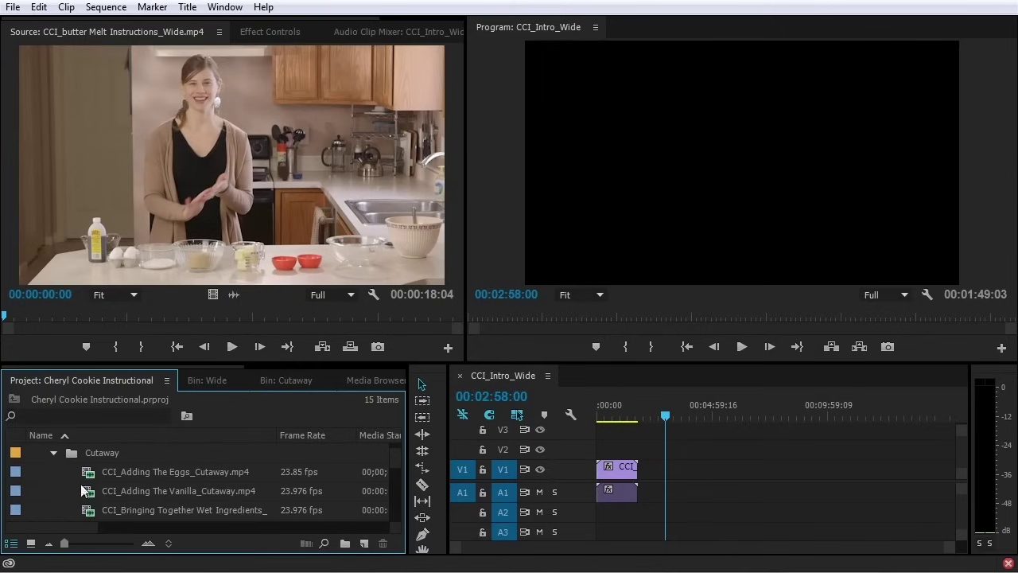
pyautogui.doubleClick(92, 474)
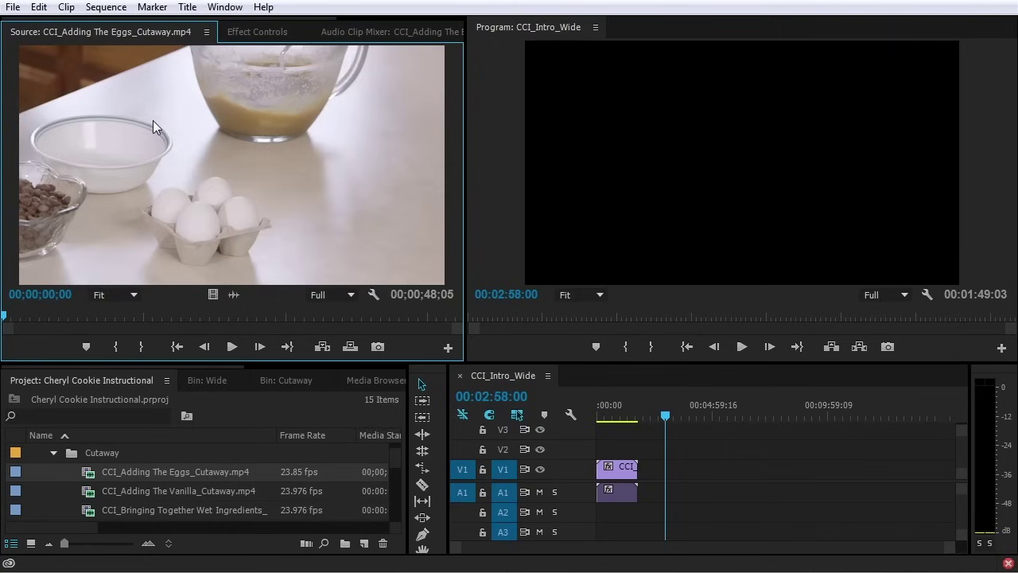
# Test-place the eggs clip, then its video only and audio only, on V1/A1, and delete them
pyautogui.moveTo(128, 139); pyautogui.dragTo(666, 498)
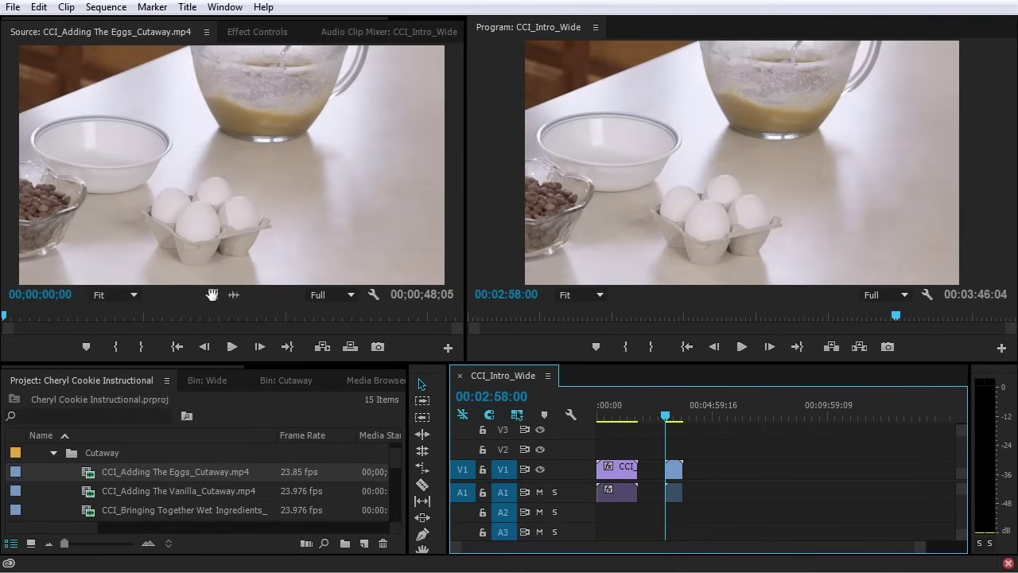
pyautogui.click(212, 295)
pyautogui.moveTo(213, 295); pyautogui.dragTo(695, 474)
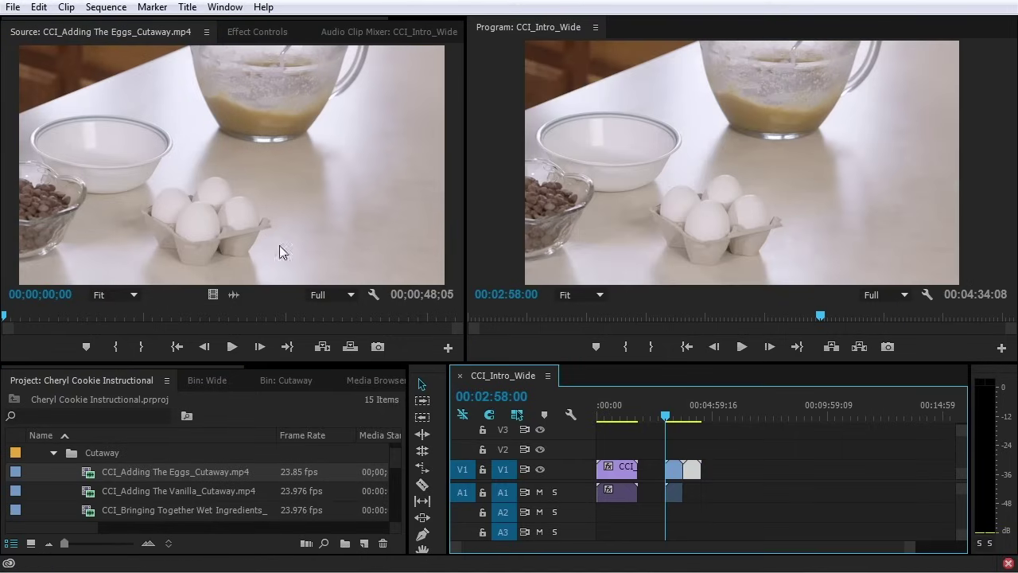
pyautogui.moveTo(236, 297); pyautogui.dragTo(708, 500)
pyautogui.moveTo(738, 455); pyautogui.dragTo(672, 500)
pyautogui.press('Delete')
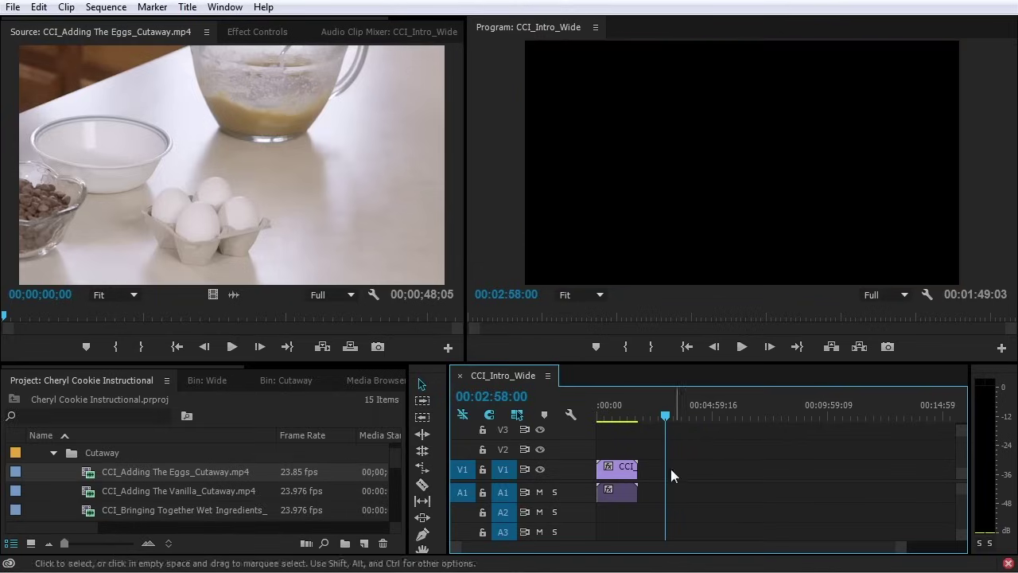
pyautogui.press('Down')
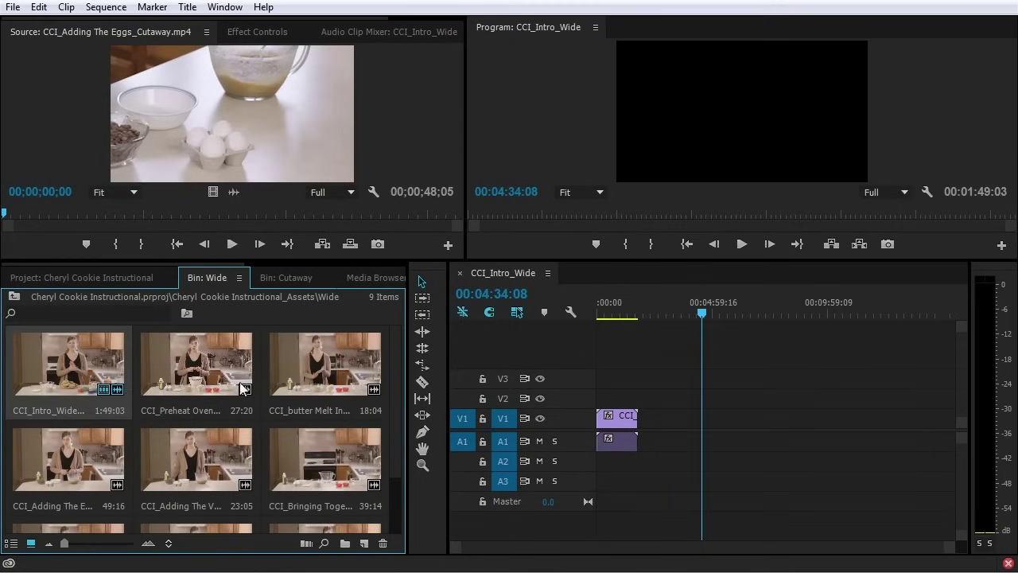
# Automate eight selected Wide clips onto CCI_Intro_Wide using Selection Order
pyautogui.scroll(-2, 167, 394)
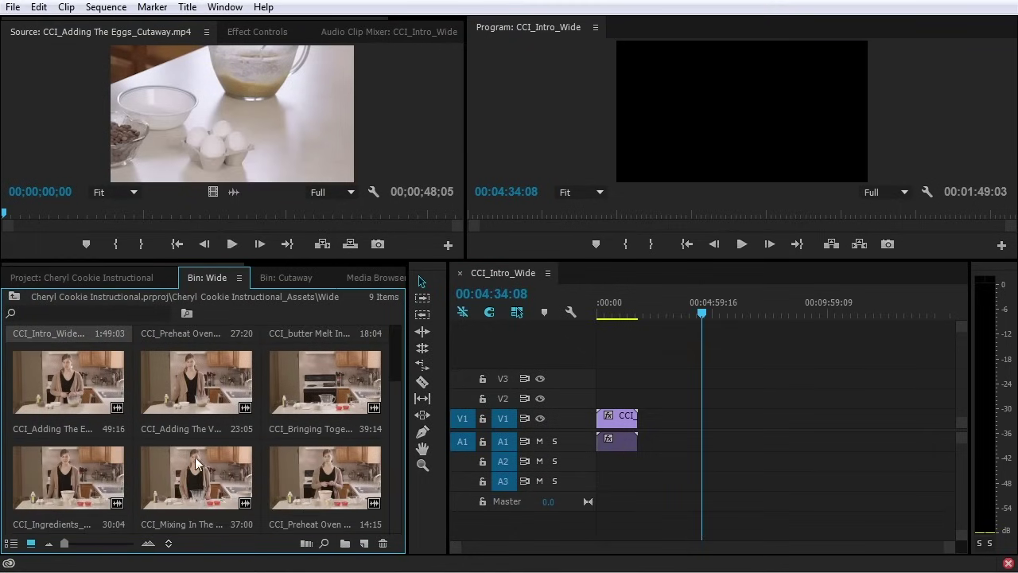
pyautogui.keyDown('shift'); pyautogui.click(194, 485); pyautogui.keyUp('shift')
pyautogui.scroll(2, 195, 477)
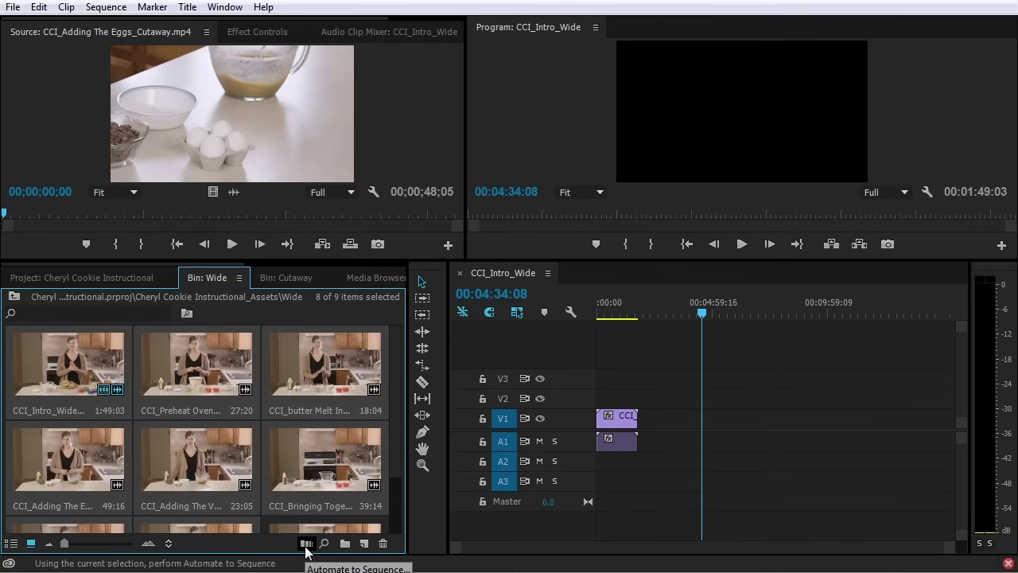
pyautogui.click(306, 544)
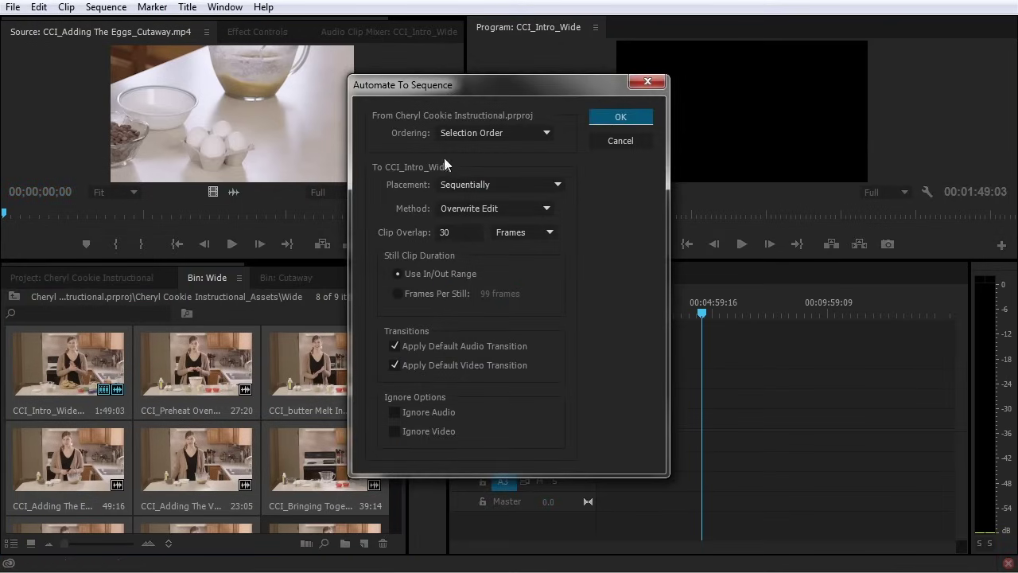
pyautogui.moveTo(478, 78); pyautogui.dragTo(501, 102)
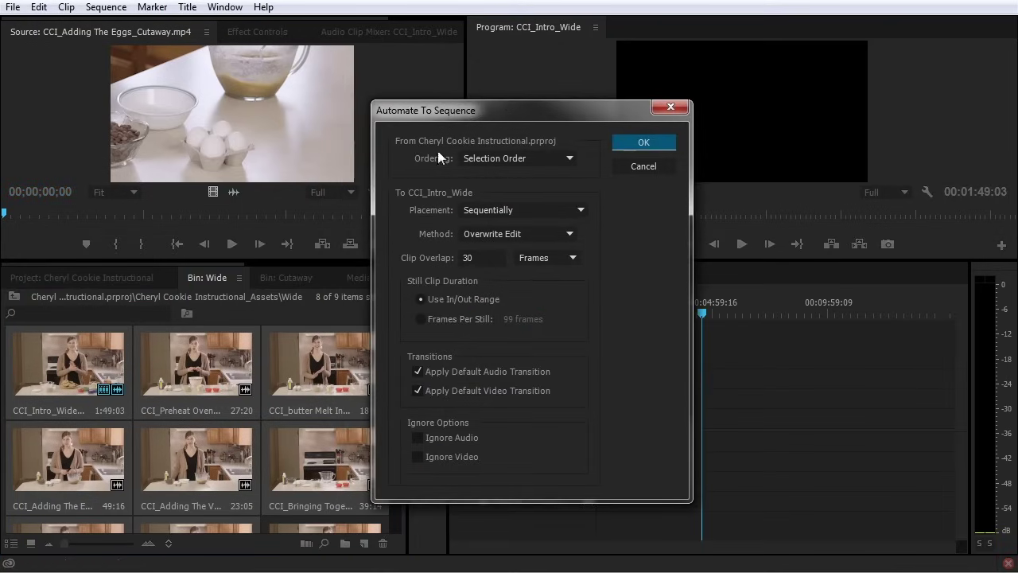
pyautogui.click(544, 159)
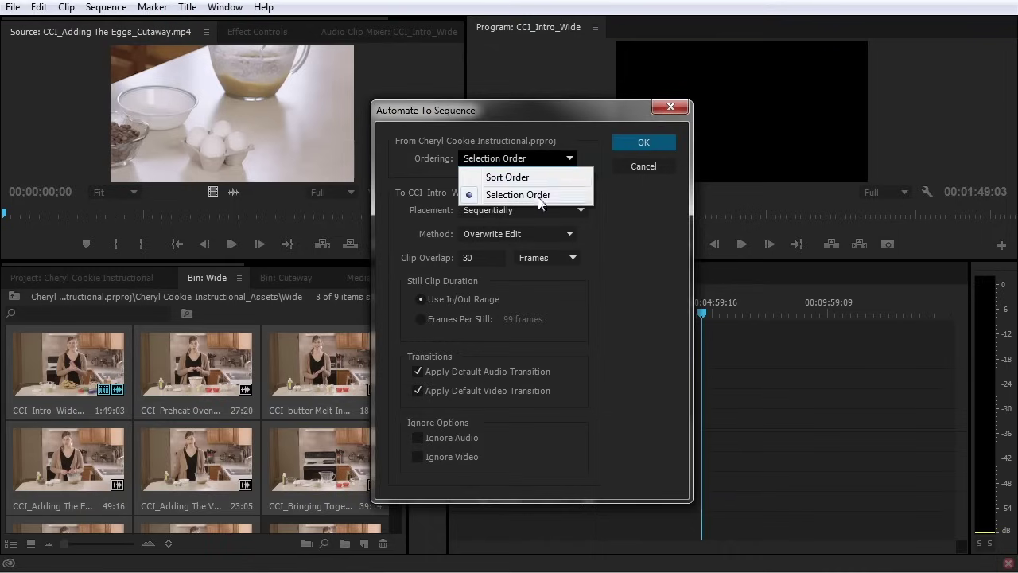
pyautogui.click(540, 194)
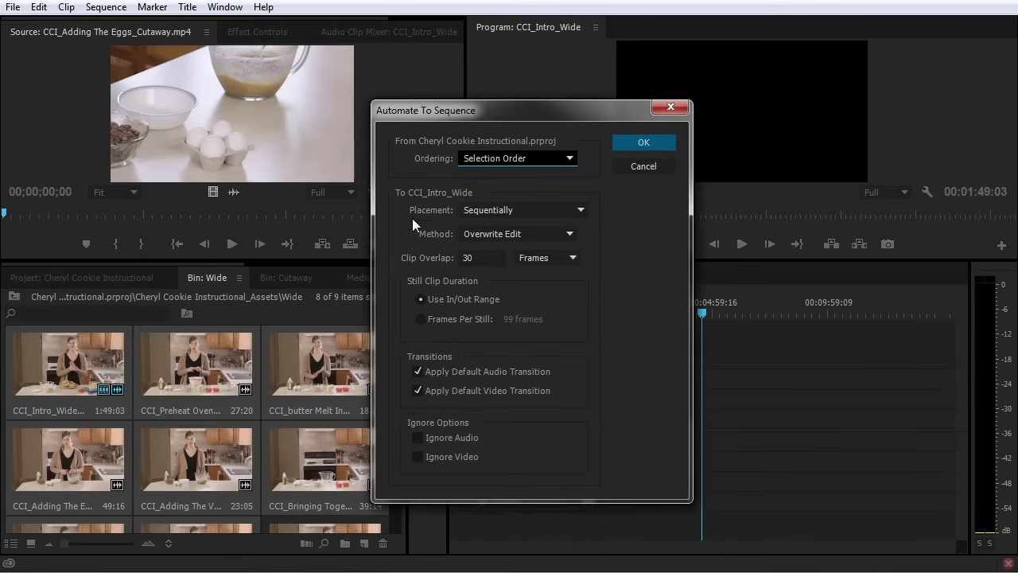
pyautogui.press('Tab')
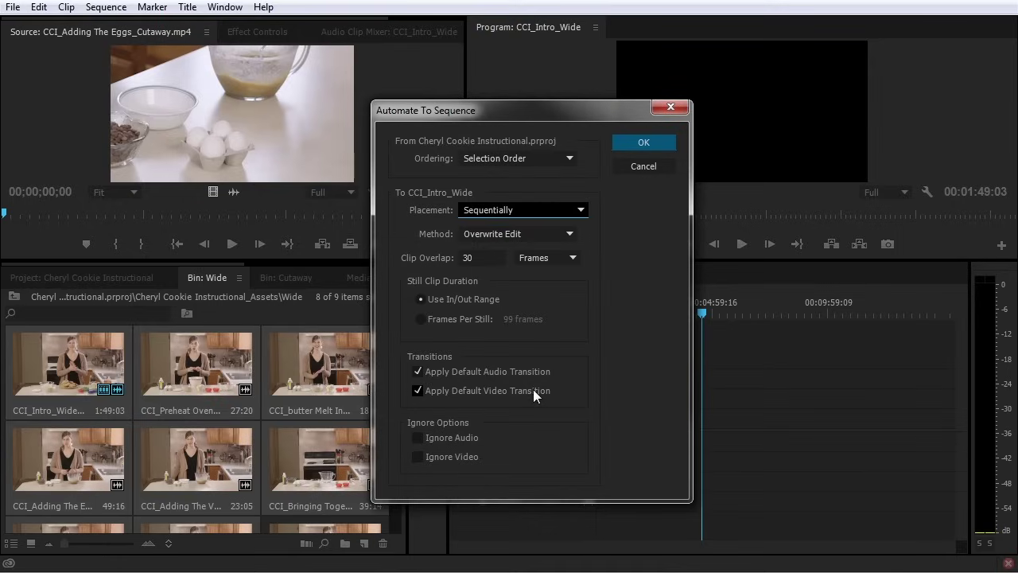
pyautogui.click(643, 143)
# Zoom to the newly added clips, marquee-select them and delete them
pyautogui.moveTo(729, 312); pyautogui.dragTo(732, 312)
pyautogui.press('=')
pyautogui.press('=')
pyautogui.press('=')
pyautogui.press('=')
pyautogui.scroll(-5, 673, 550)
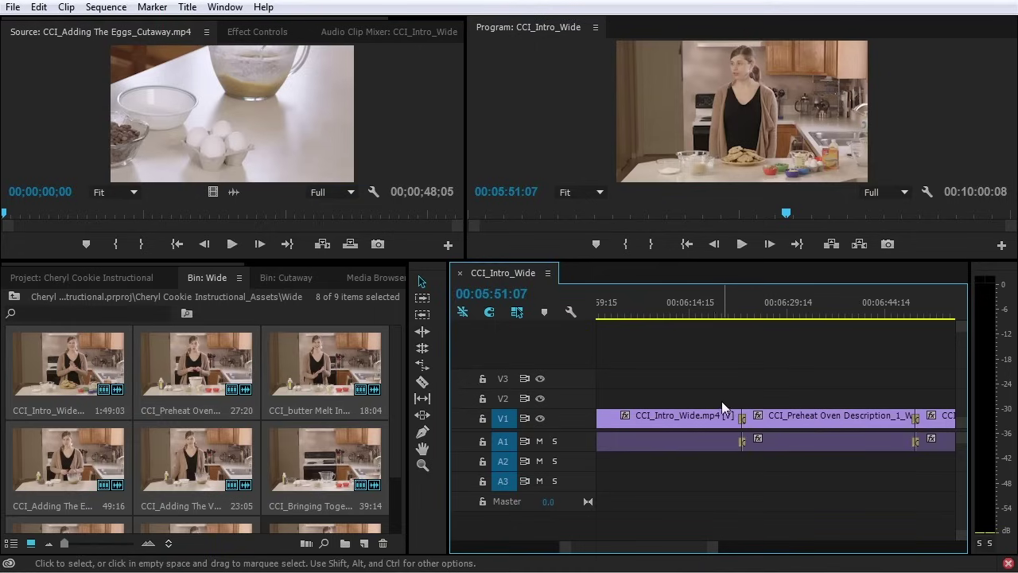
pyautogui.press('-')
pyautogui.press('-')
pyautogui.press('-')
pyautogui.press('-')
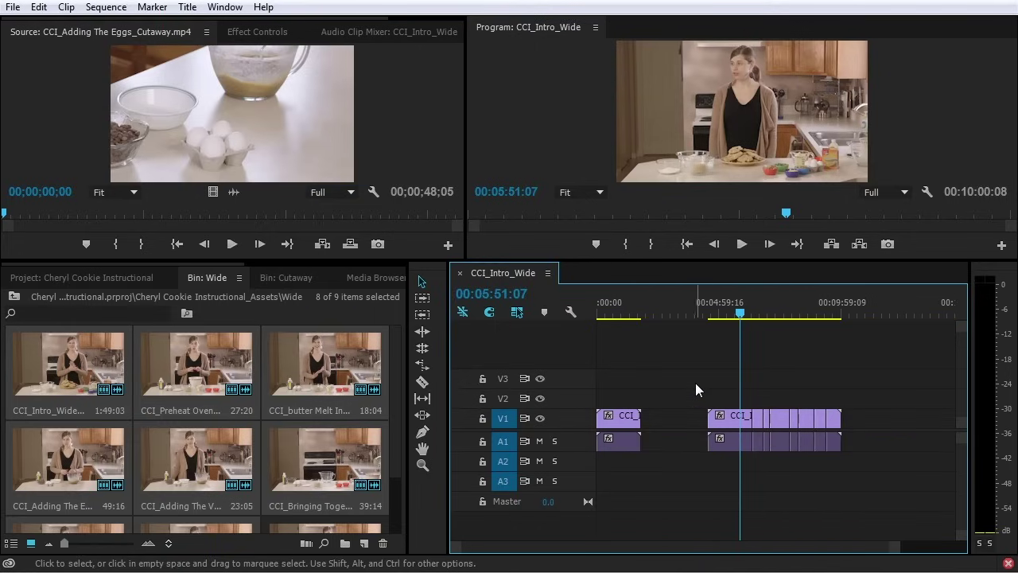
pyautogui.moveTo(683, 380); pyautogui.dragTo(857, 478)
pyautogui.press('Delete')
pyautogui.click(119, 277)
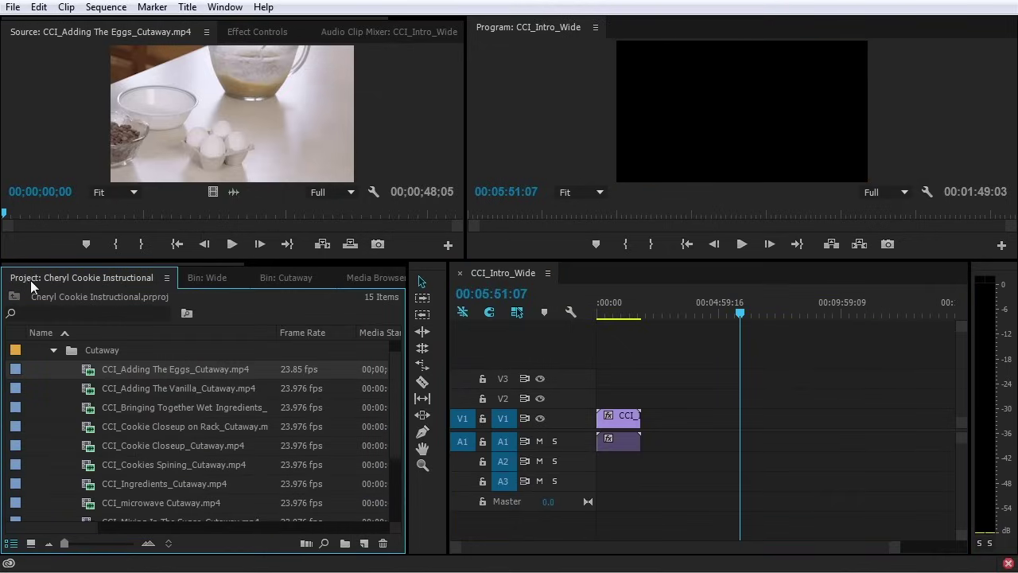
# Select Cutaway clips and inspect the Automate to Sequence ordering options without applying them
pyautogui.keyDown('shift'); pyautogui.click(86, 502); pyautogui.keyUp('shift')
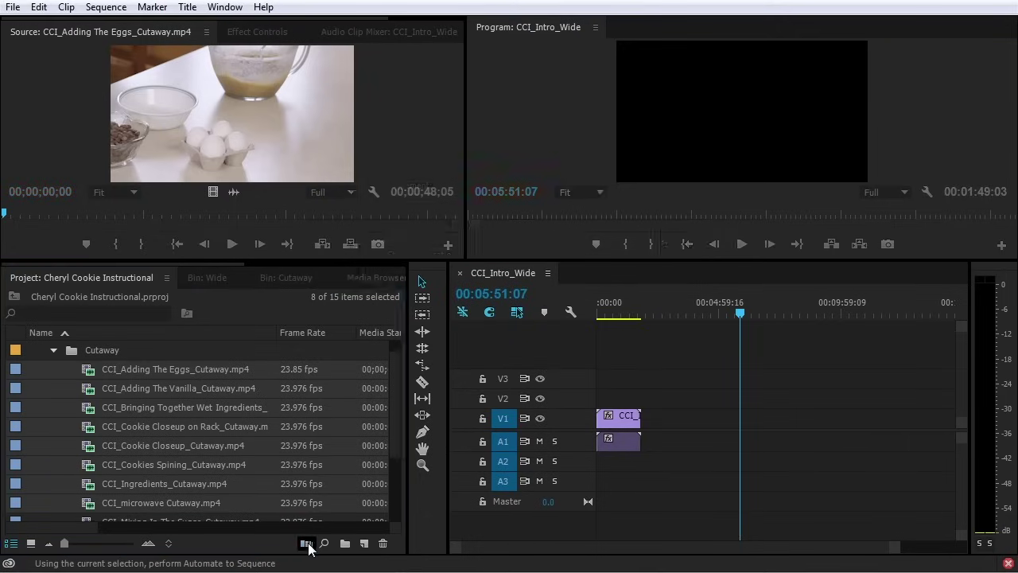
pyautogui.click(306, 543)
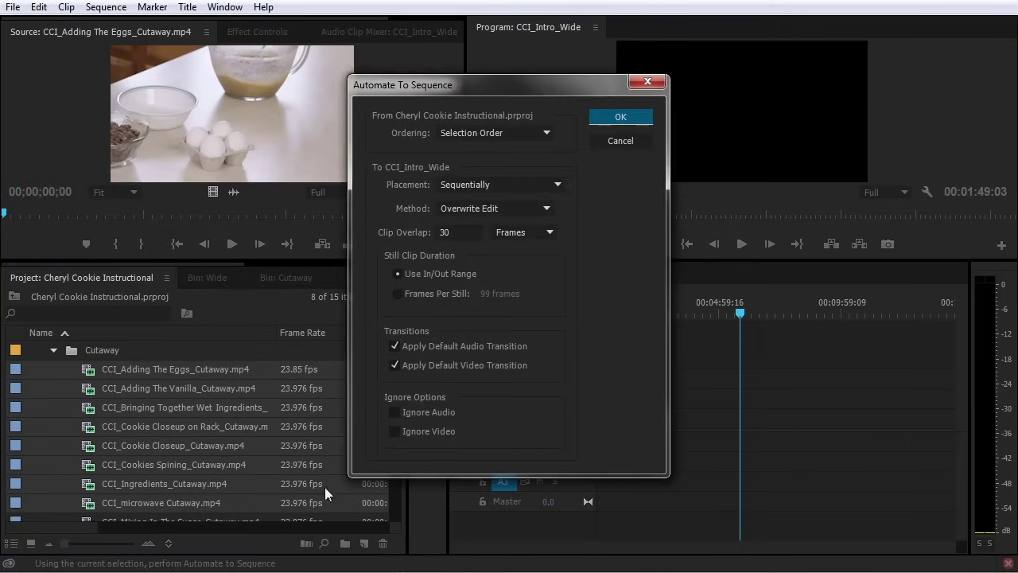
pyautogui.click(437, 135)
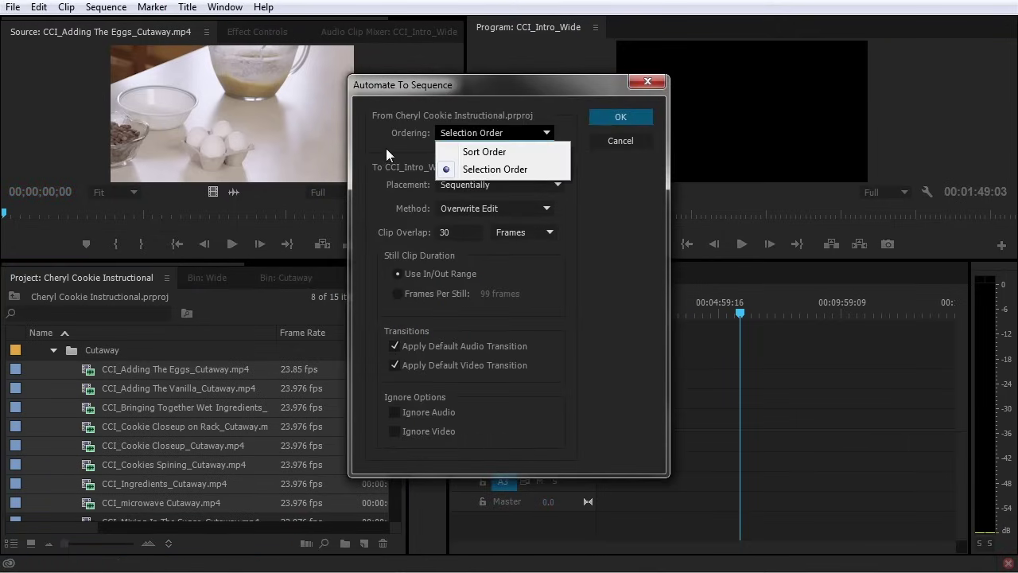
pyautogui.press('Escape')
pyautogui.click(614, 118)
# Select the microwave, Cookie Closeup, Cookies Spining and Adding The Vanilla cutaways, review automate settings, collapse Cutaway
pyautogui.click(57, 450)
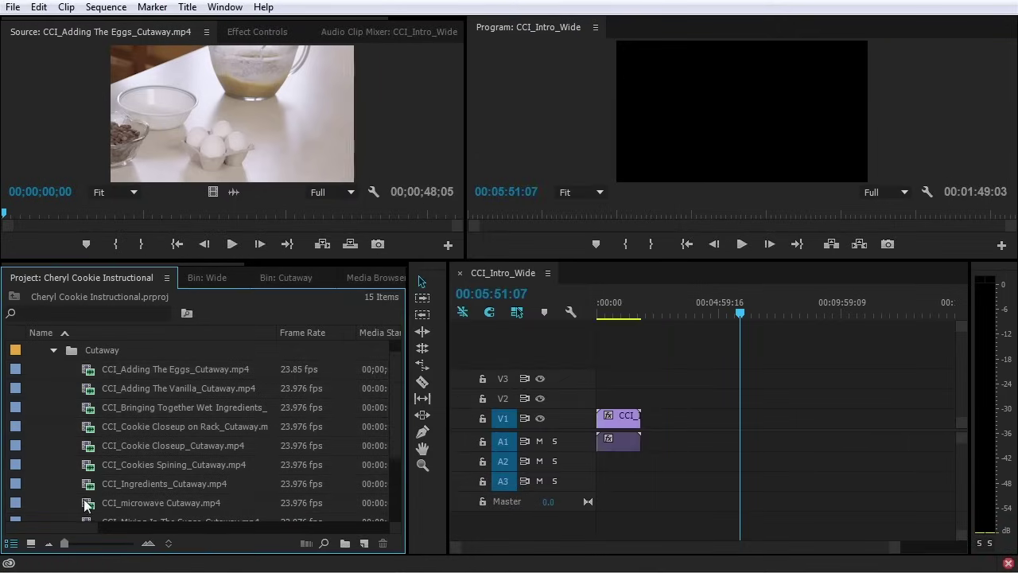
pyautogui.click(85, 501)
pyautogui.keyDown('ctrl'); pyautogui.click(91, 447); pyautogui.keyUp('ctrl')
pyautogui.keyDown('ctrl'); pyautogui.click(90, 461); pyautogui.keyUp('ctrl')
pyautogui.keyDown('ctrl'); pyautogui.click(93, 395); pyautogui.keyUp('ctrl')
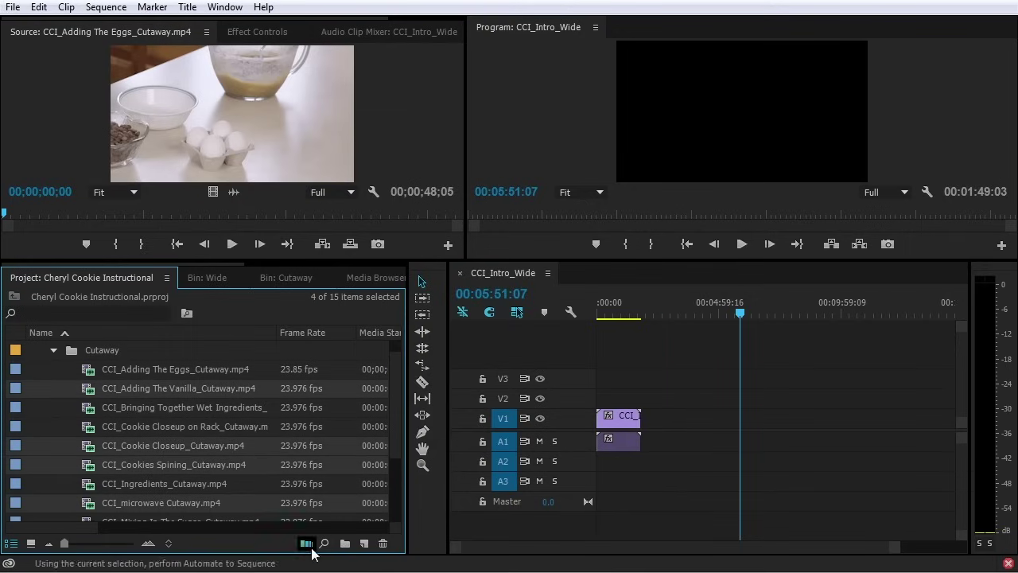
pyautogui.click(306, 542)
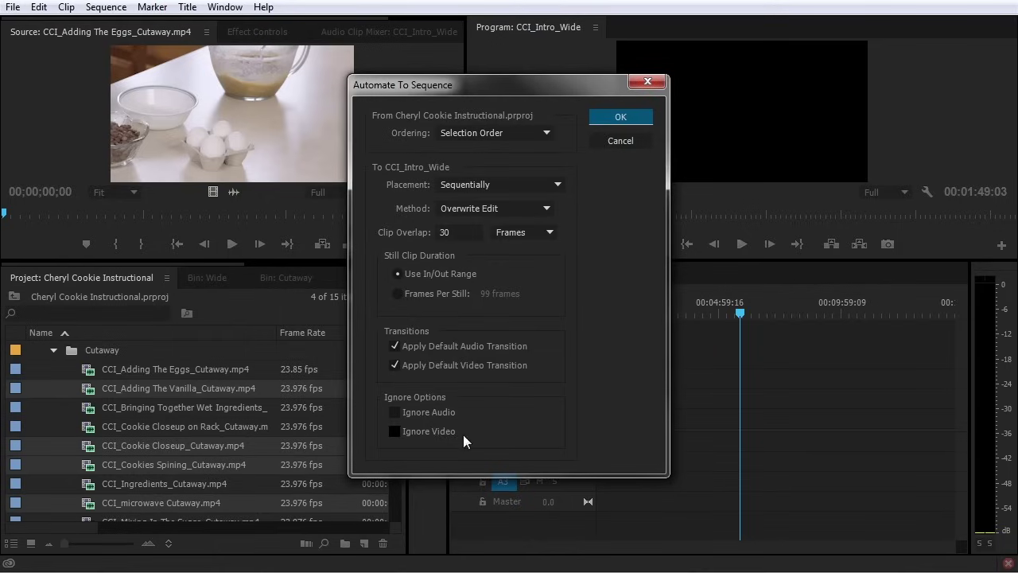
pyautogui.click(622, 119)
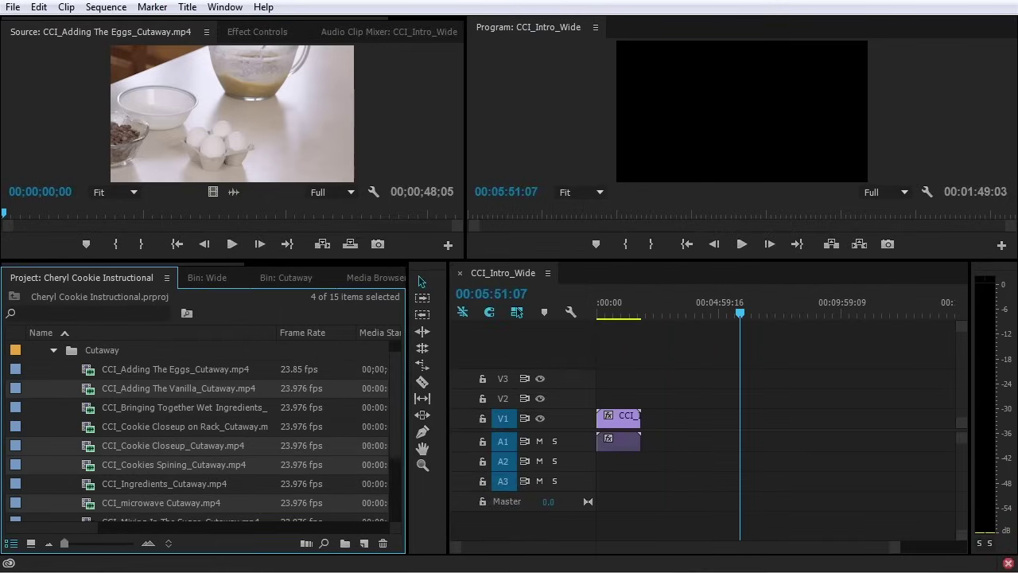
pyautogui.click(52, 349)
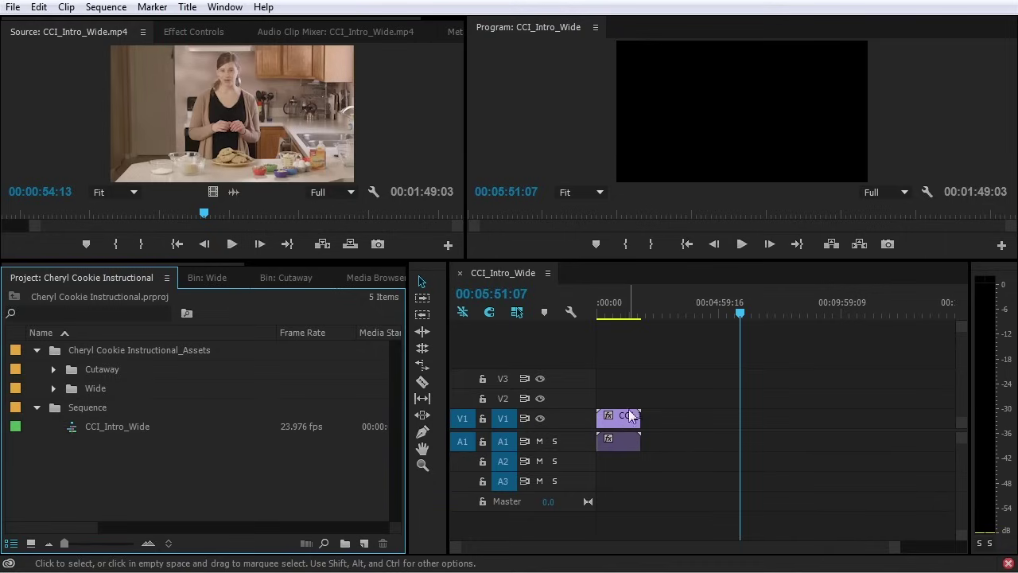
# Put the playhead at 00:01:12:02 and zoom the timeline in on the intro clip
pyautogui.moveTo(631, 304); pyautogui.dragTo(625, 304)
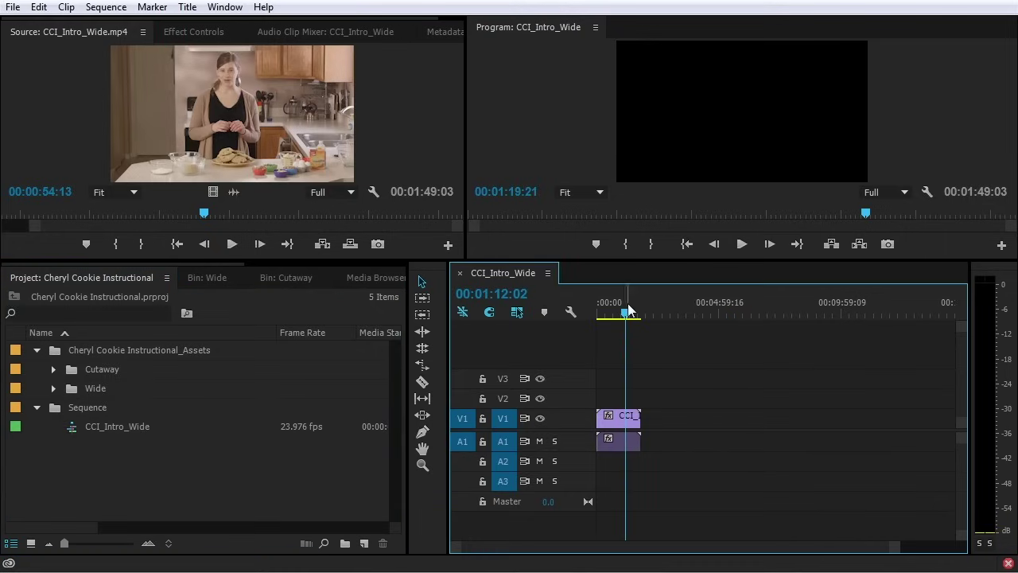
pyautogui.moveTo(895, 549); pyautogui.dragTo(672, 548)
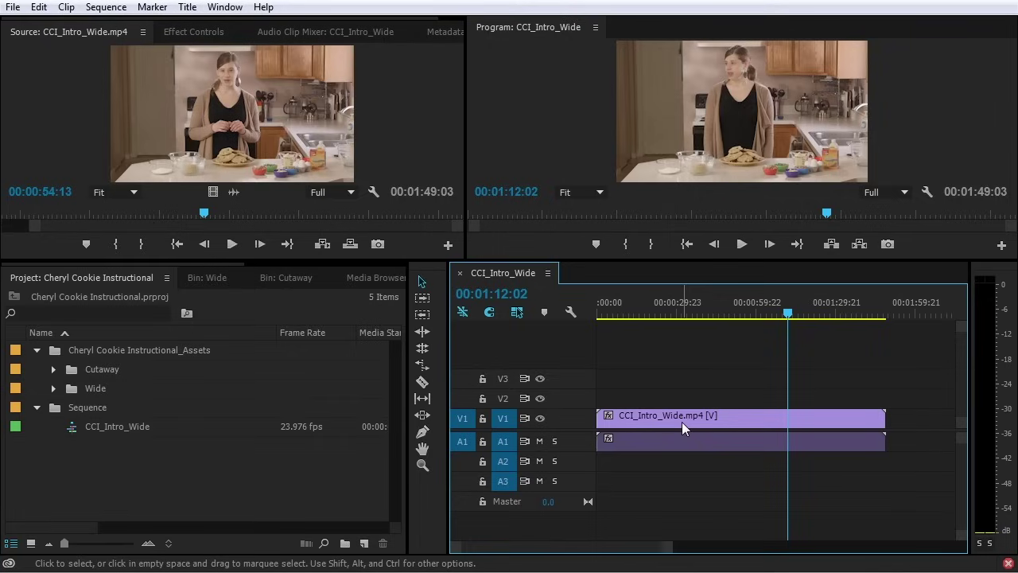
# Load CCI_Intro_Wide.mp4 from the Wide folder into the Source monitor, enlarge the monitors, and play it
pyautogui.click(53, 388)
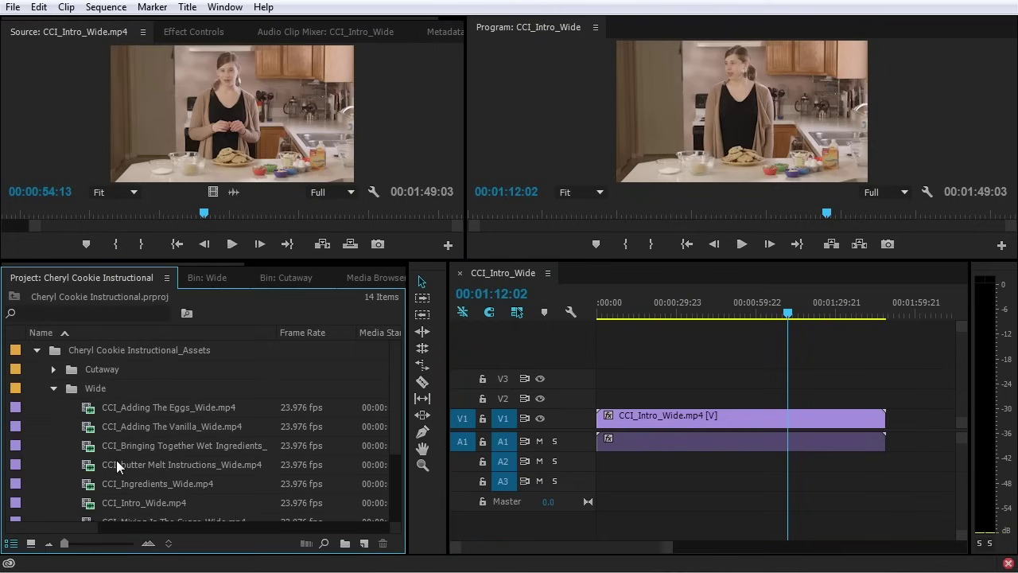
pyautogui.scroll(-3, 116, 460)
pyautogui.doubleClick(90, 445)
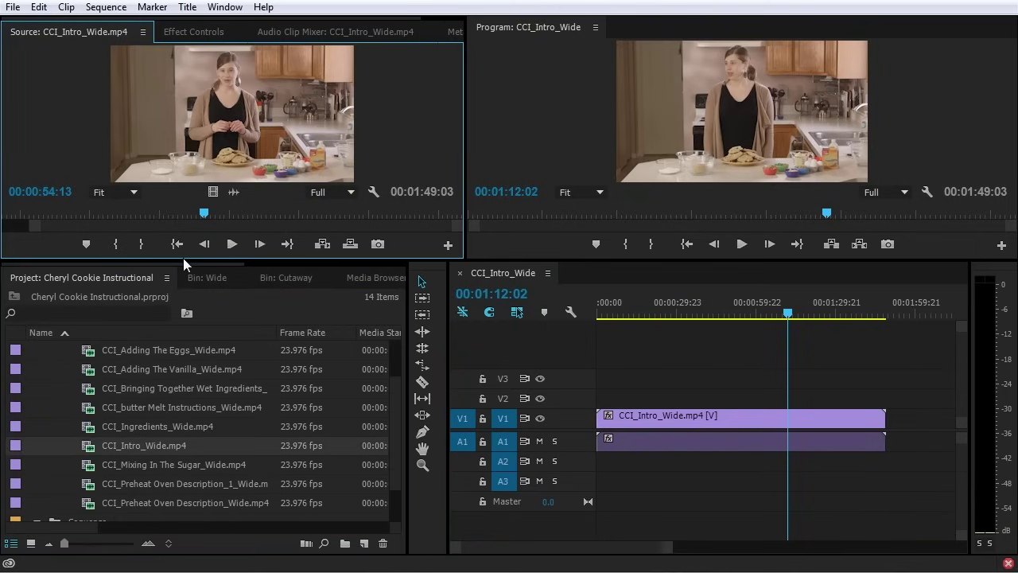
pyautogui.moveTo(182, 368); pyautogui.dragTo(1, 355)
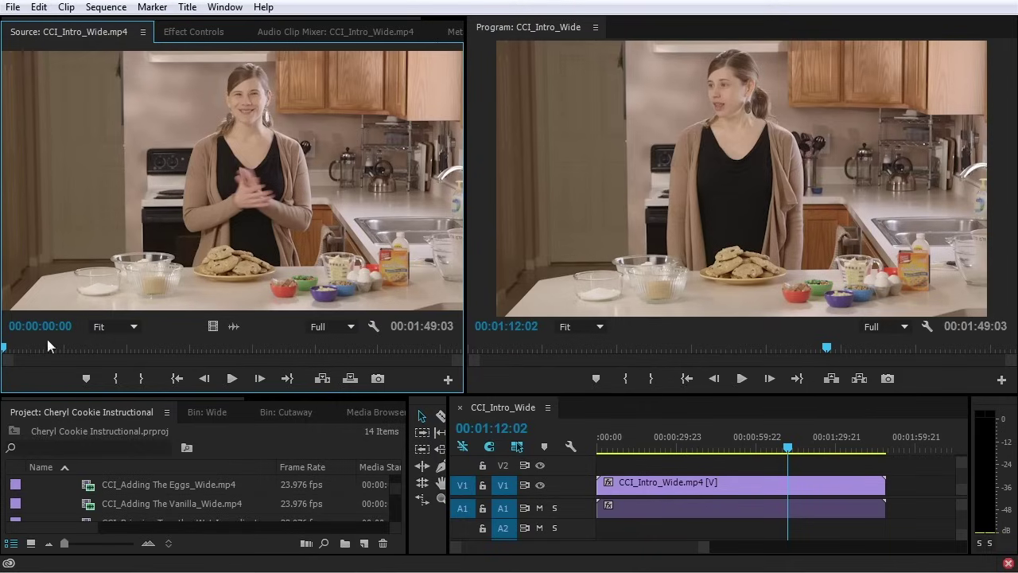
pyautogui.press('space')
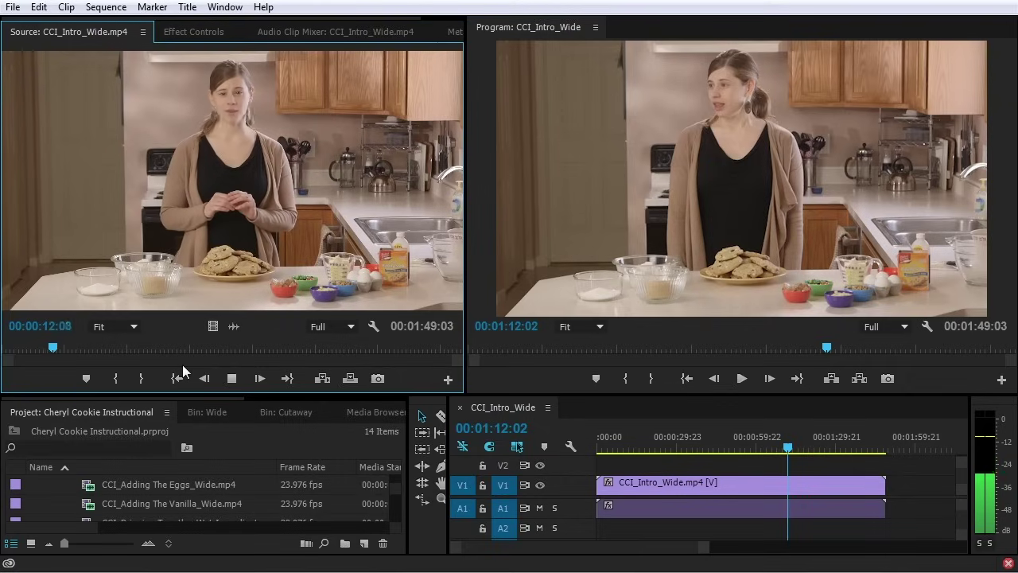
# Set the source clip's In point at 00:00:04:19
pyautogui.press('space')
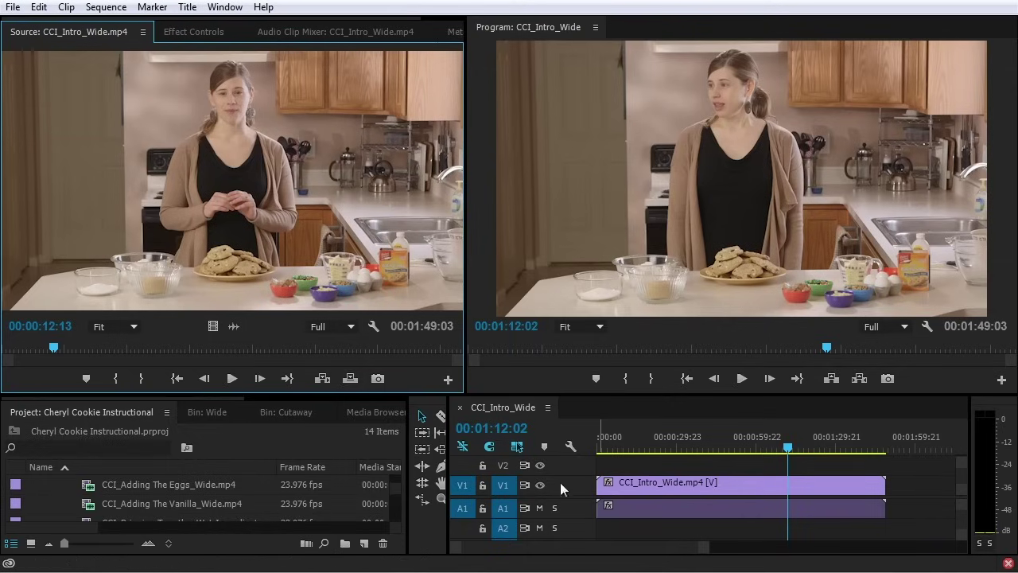
pyautogui.click(915, 480)
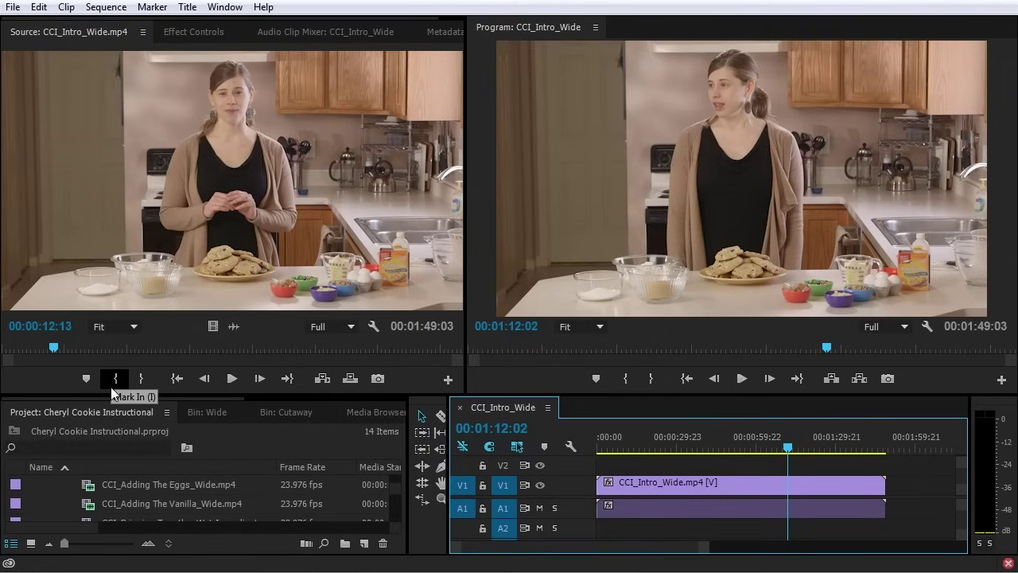
pyautogui.click(24, 348)
pyautogui.press('space')
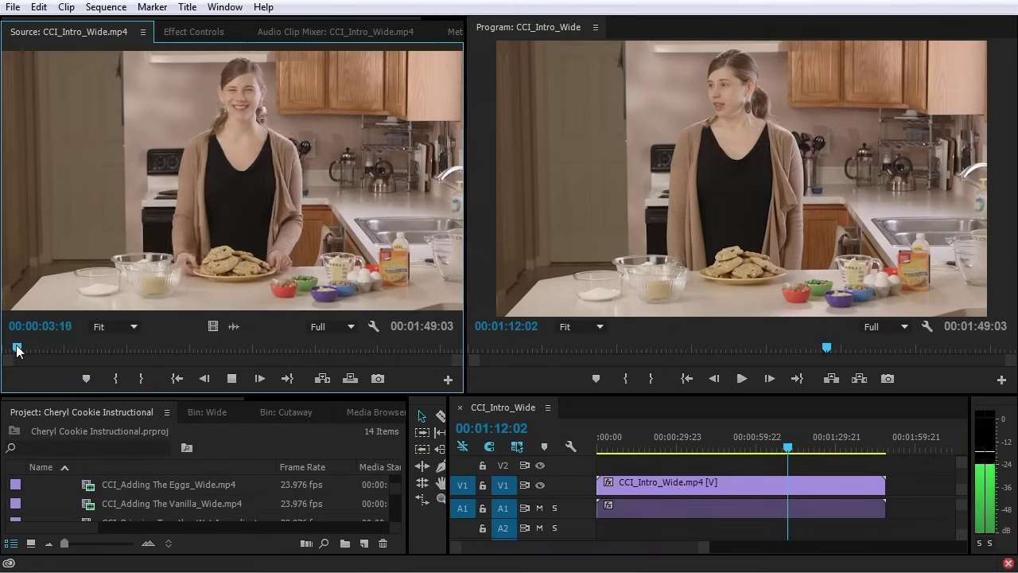
pyautogui.press('space')
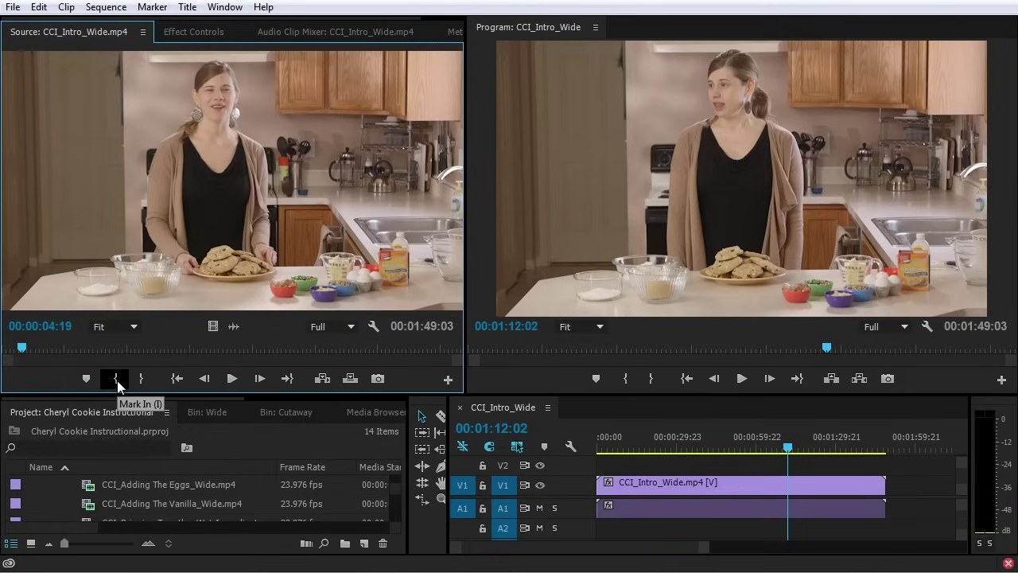
pyautogui.click(116, 378)
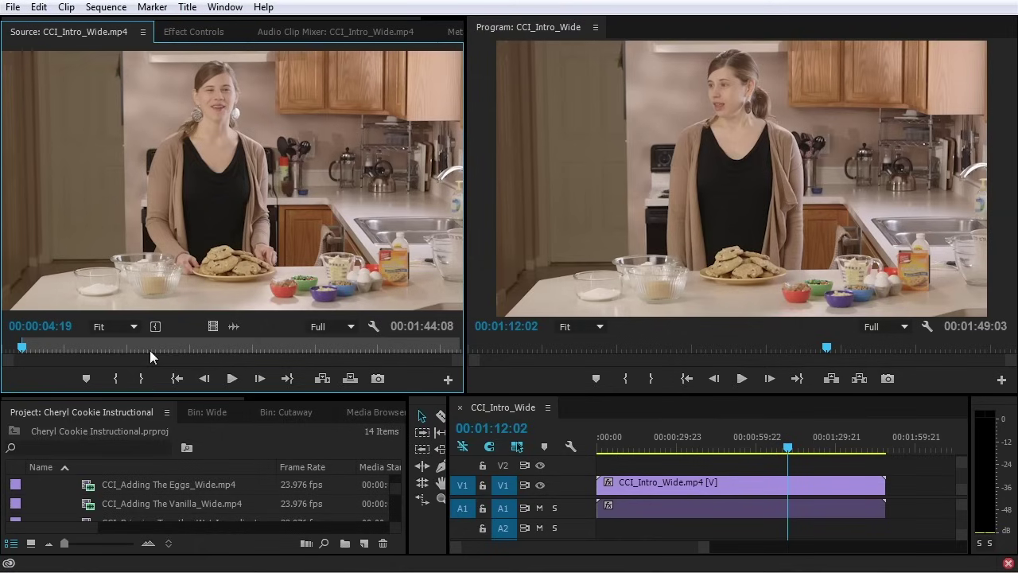
# Set the Out point at 00:00:26:13, giving a 00:00:21:19 marked range
pyautogui.press('space')
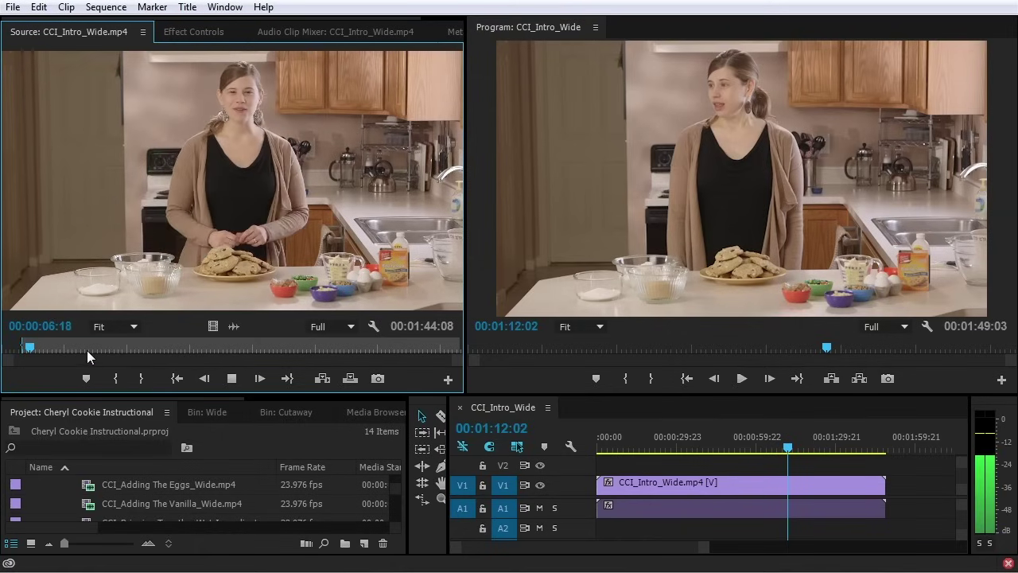
pyautogui.press('space')
pyautogui.click(68, 347)
pyautogui.moveTo(67, 347); pyautogui.dragTo(102, 348)
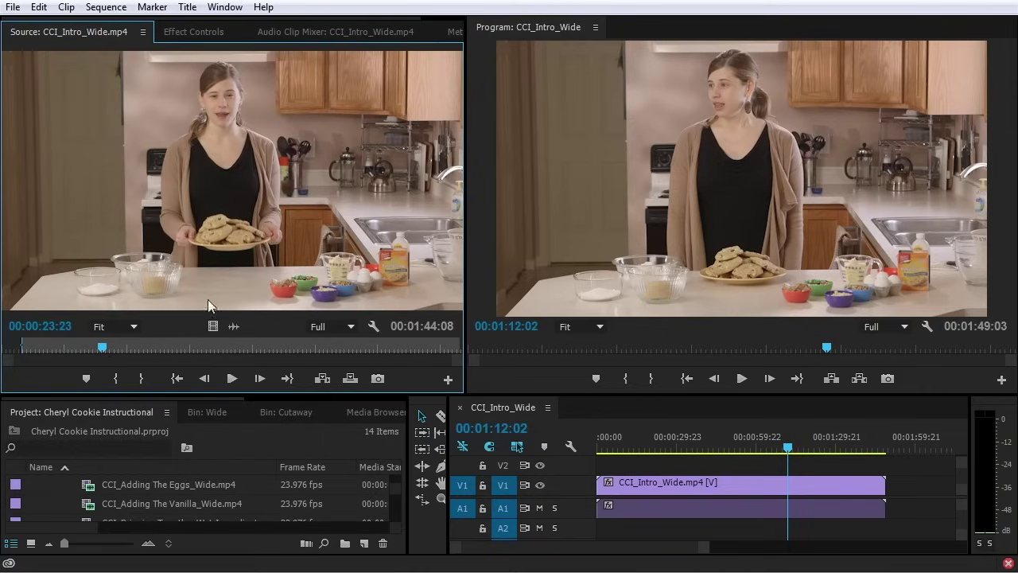
pyautogui.press('space')
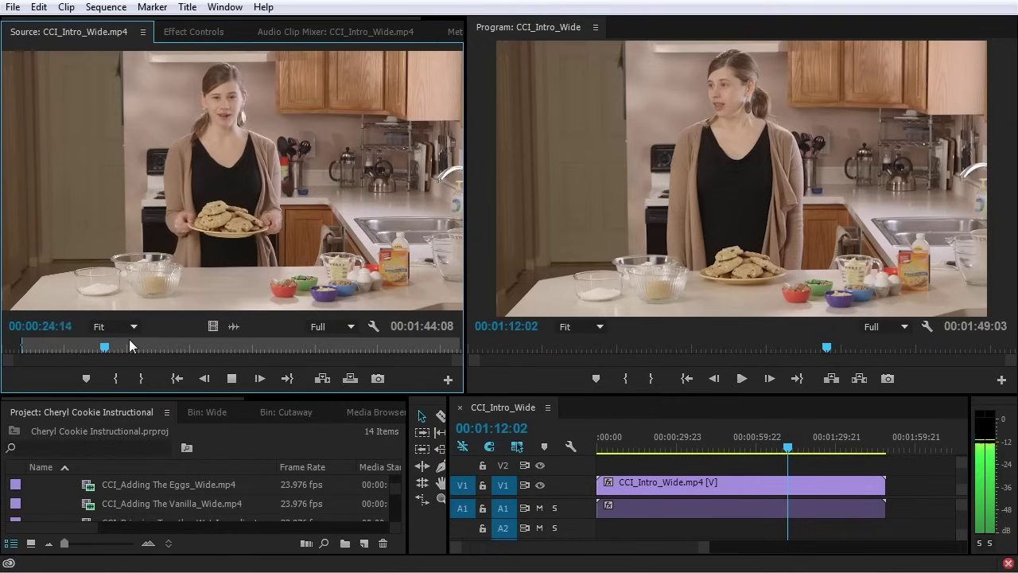
pyautogui.moveTo(123, 347); pyautogui.dragTo(86, 348)
pyautogui.press('space')
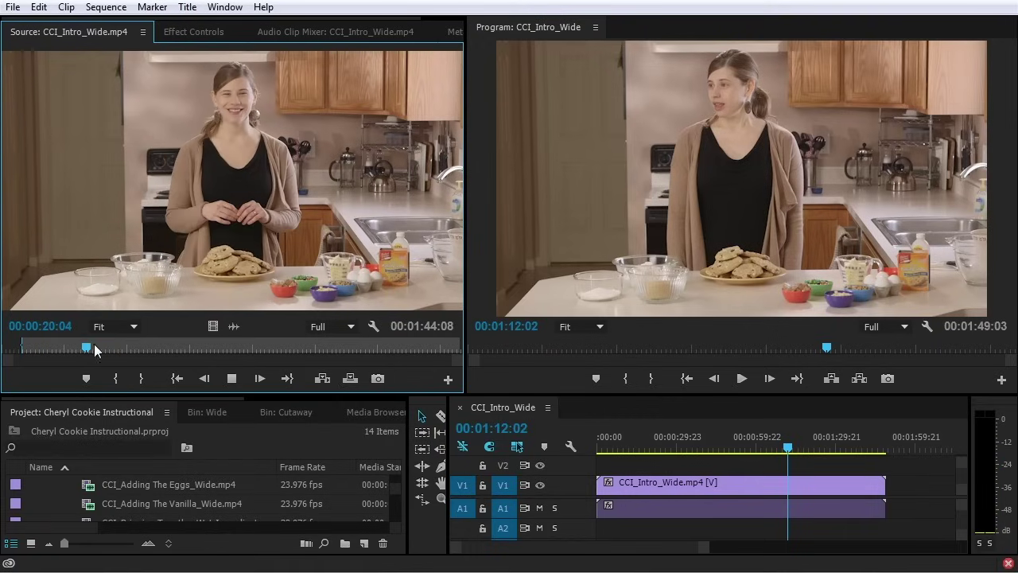
pyautogui.click(141, 373)
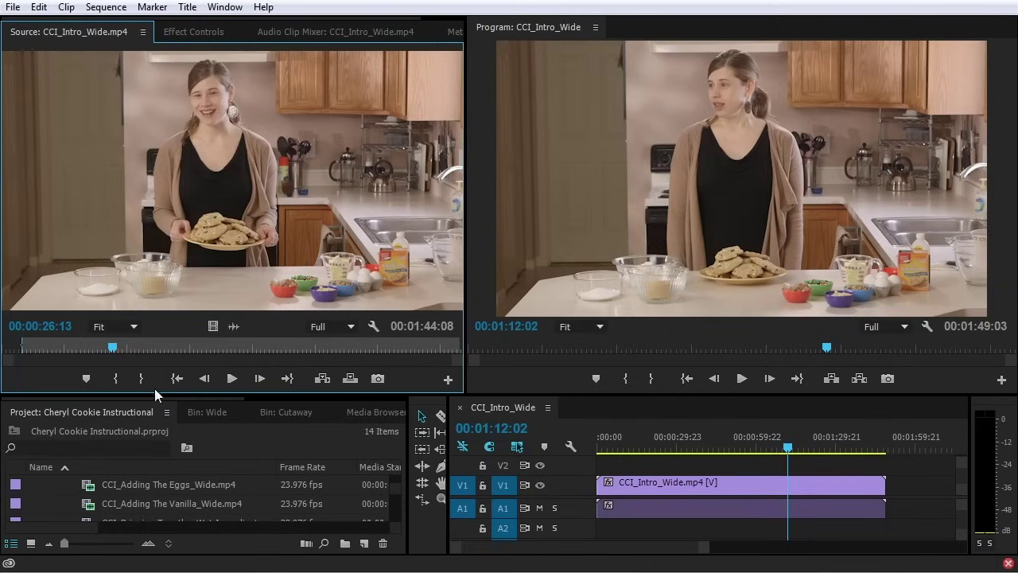
pyautogui.click(141, 380)
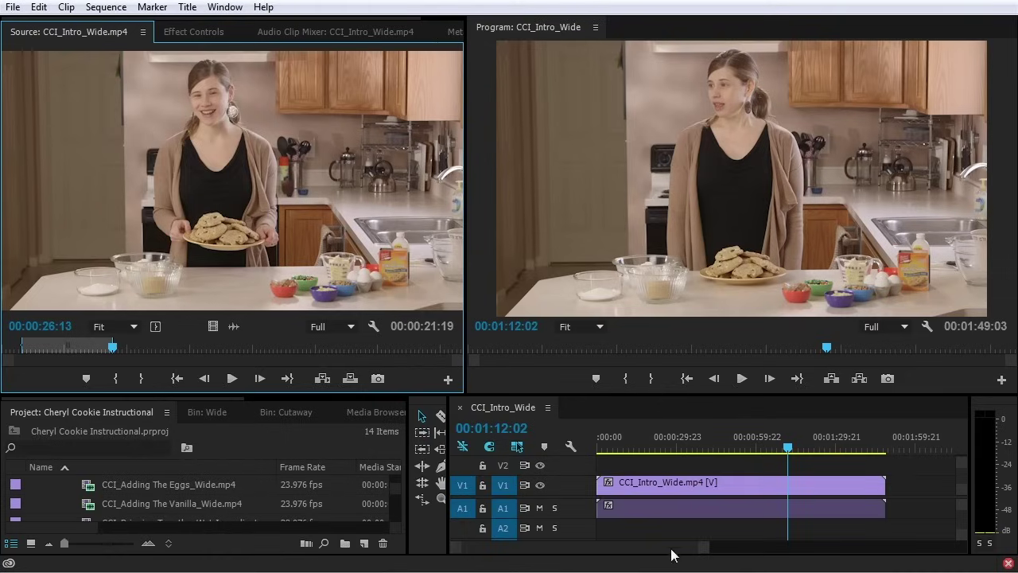
pyautogui.moveTo(705, 547); pyautogui.dragTo(818, 547)
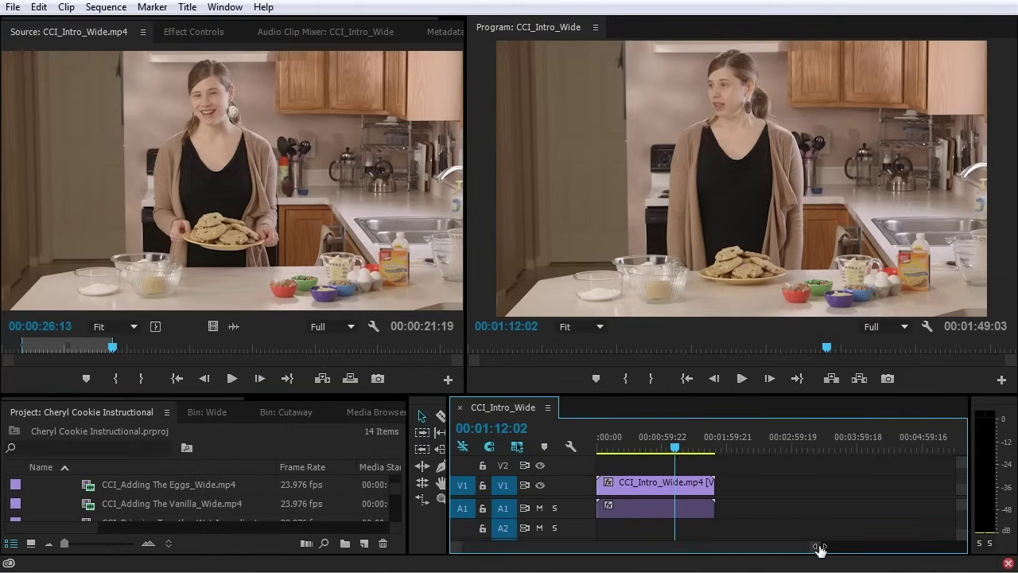
# Drag the trimmed intro clip onto V1 after the existing clip and park the playhead on it
pyautogui.moveTo(143, 140); pyautogui.dragTo(744, 486)
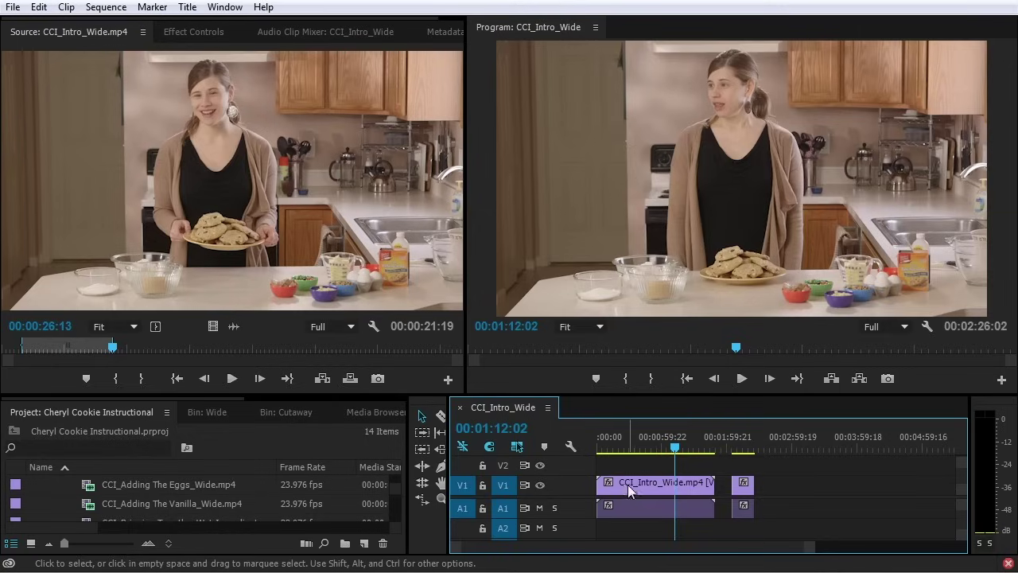
pyautogui.click(743, 450)
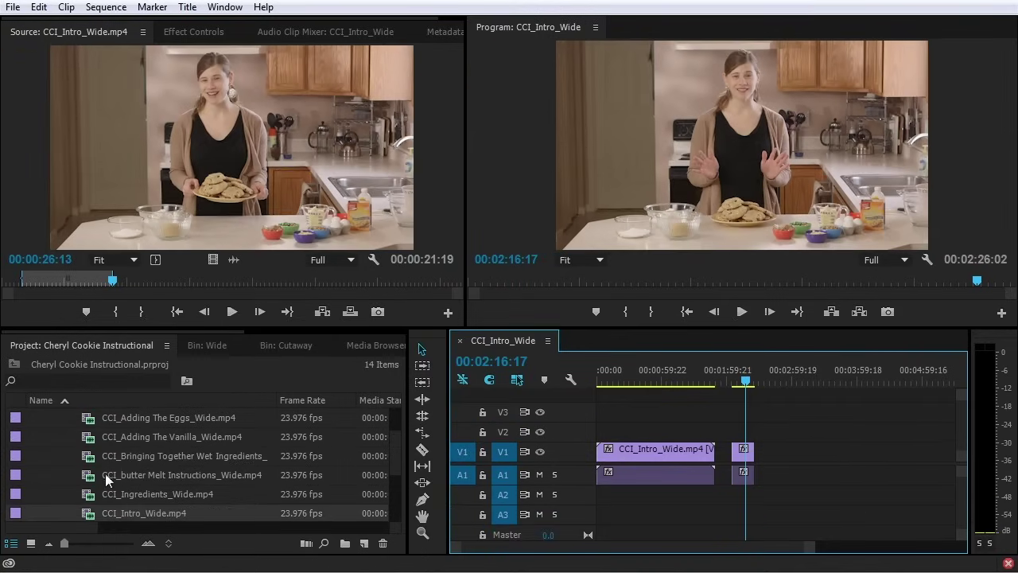
pyautogui.scroll(2, 111, 477)
pyautogui.scroll(-1, 110, 477)
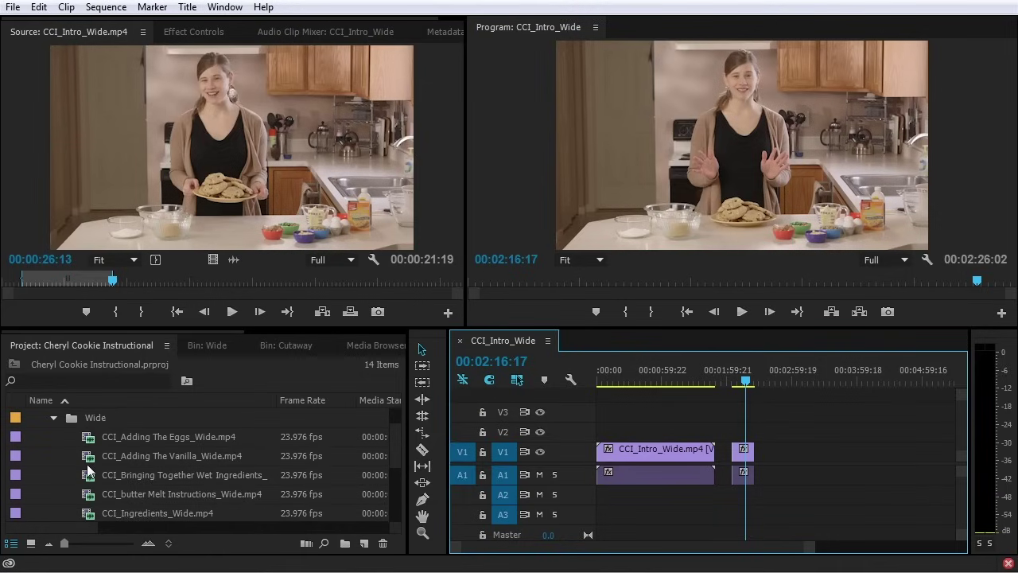
# Load CCI_Adding The Vanilla_Wide.mp4, mark In at 00:00:03:01 and Out near 00:00:21:22
pyautogui.doubleClick(89, 461)
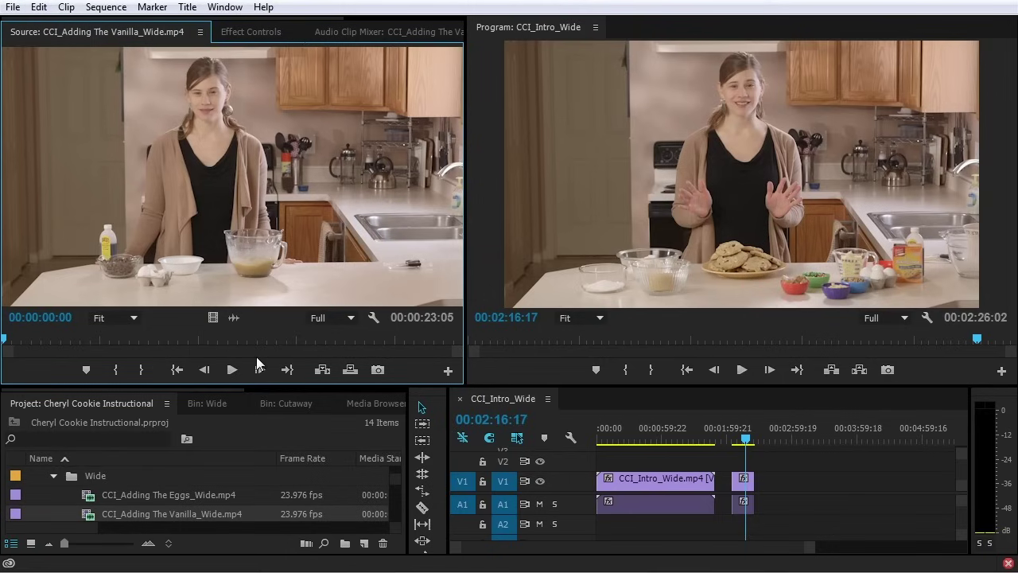
pyautogui.press('space')
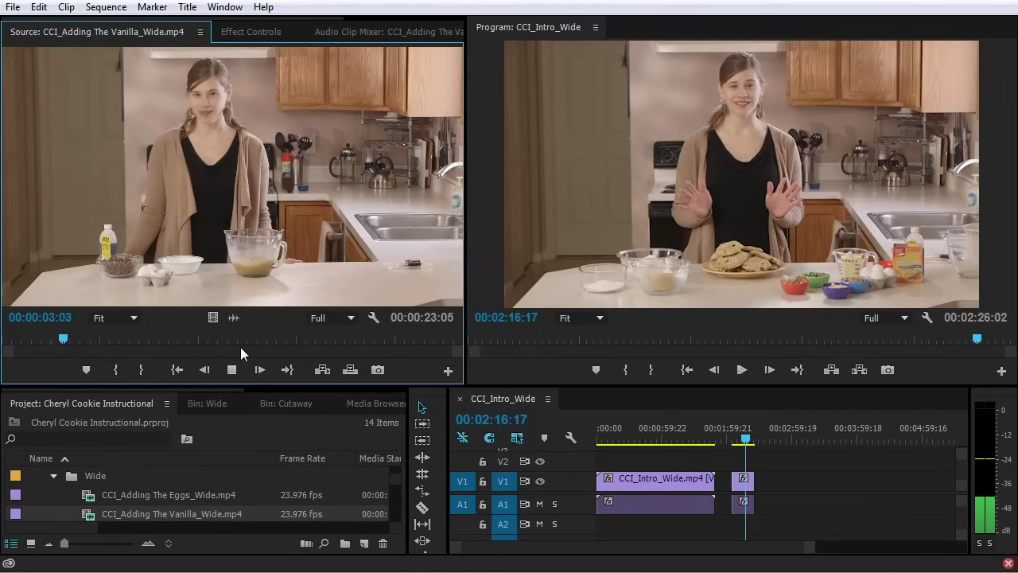
pyautogui.press('space')
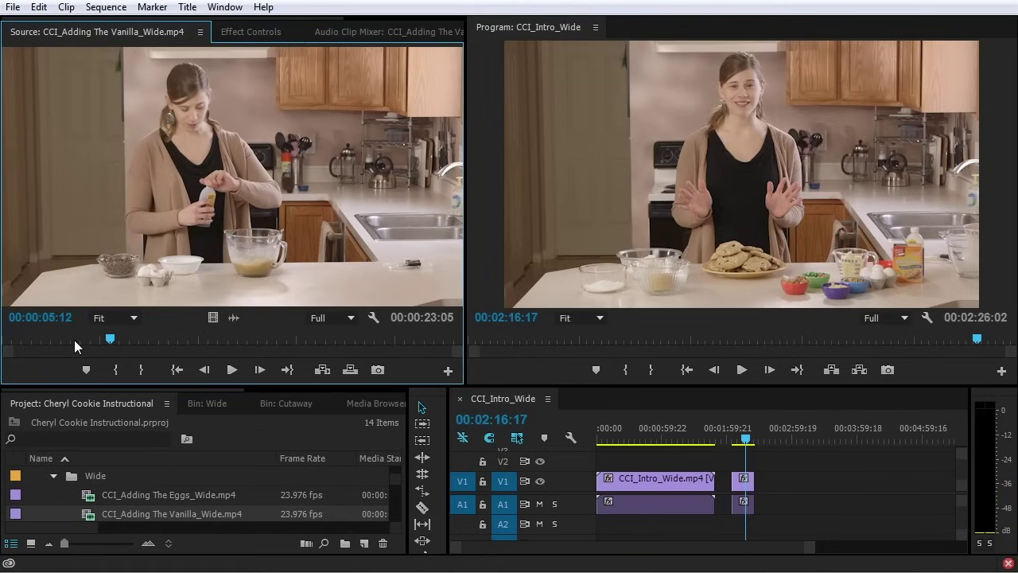
pyautogui.click(74, 340)
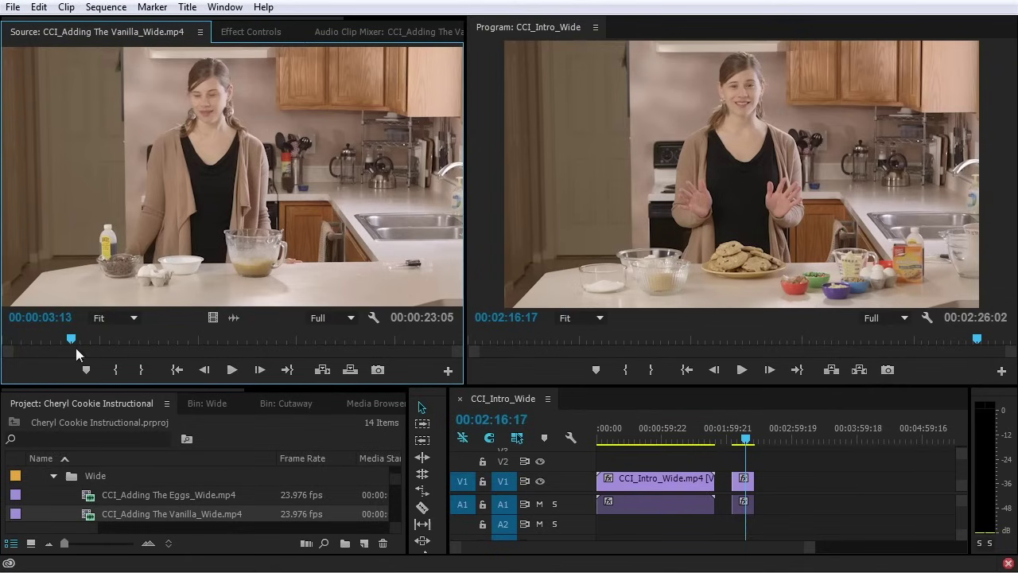
pyautogui.press('space')
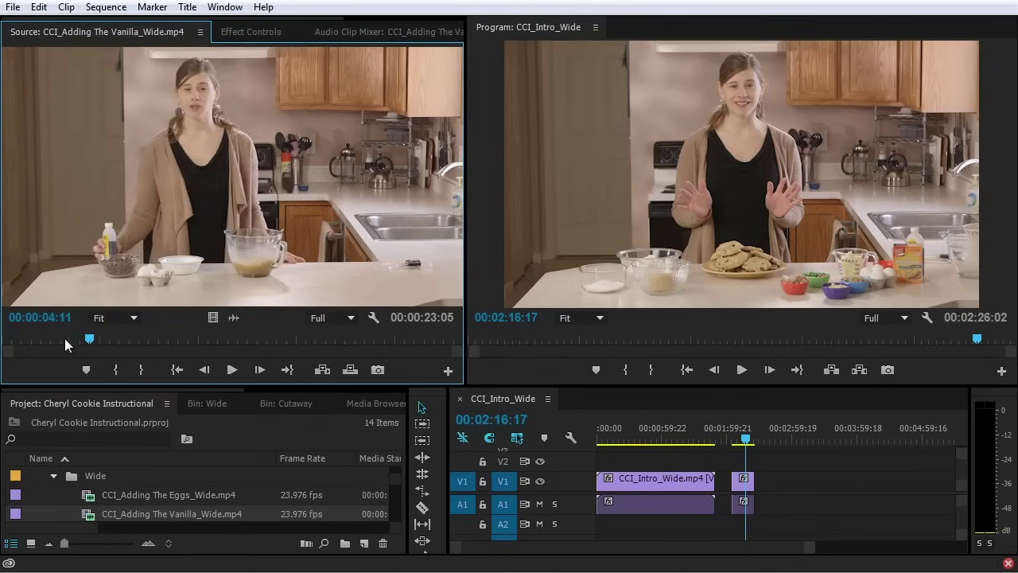
pyautogui.click(67, 340)
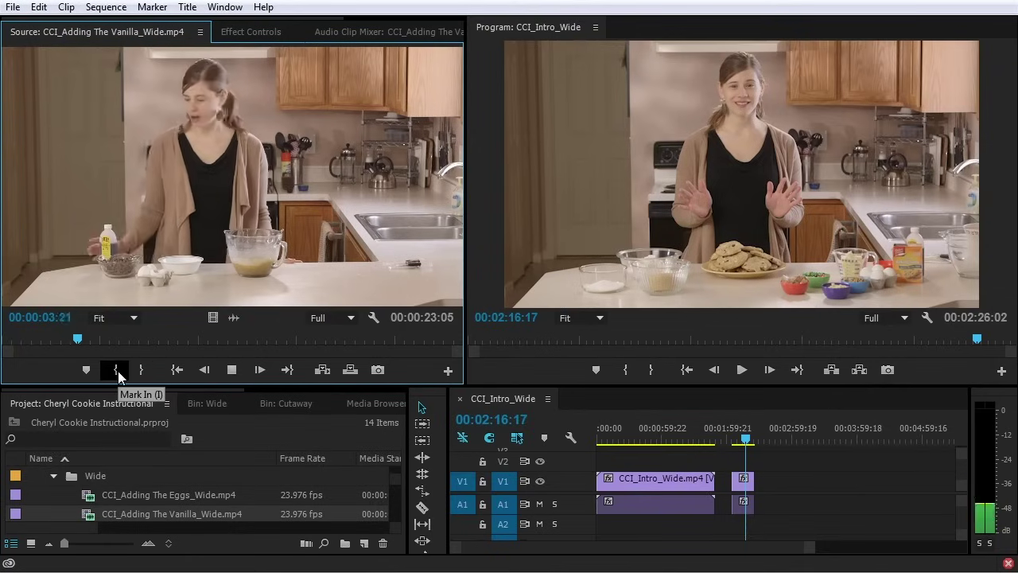
pyautogui.click(64, 339)
pyautogui.click(61, 341)
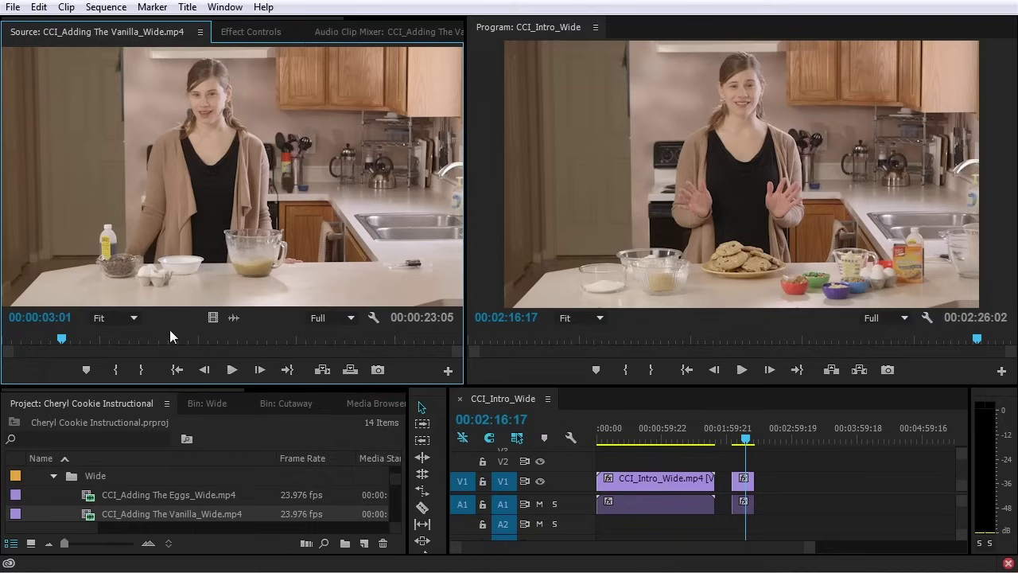
pyautogui.press('i')
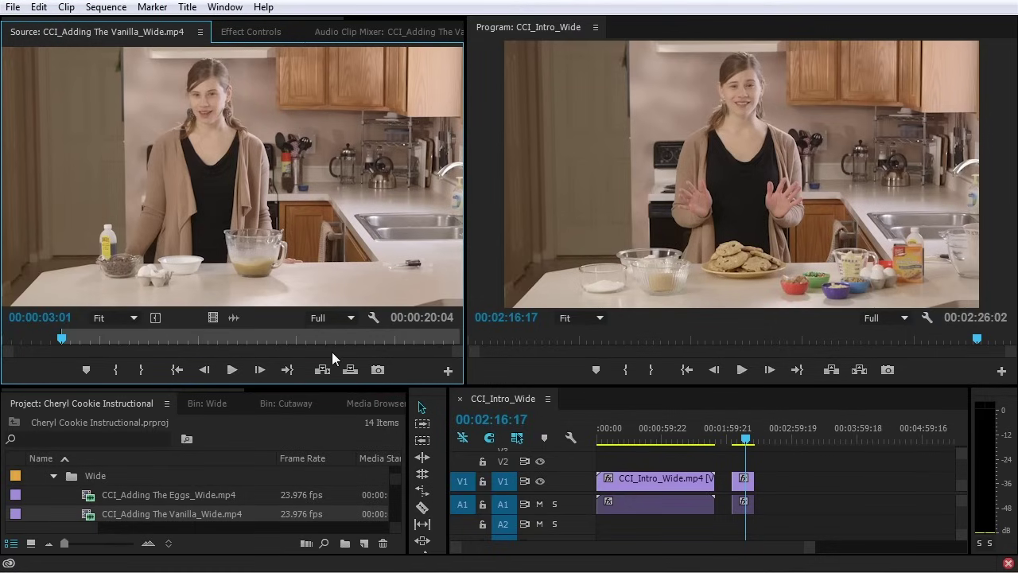
pyautogui.press('space')
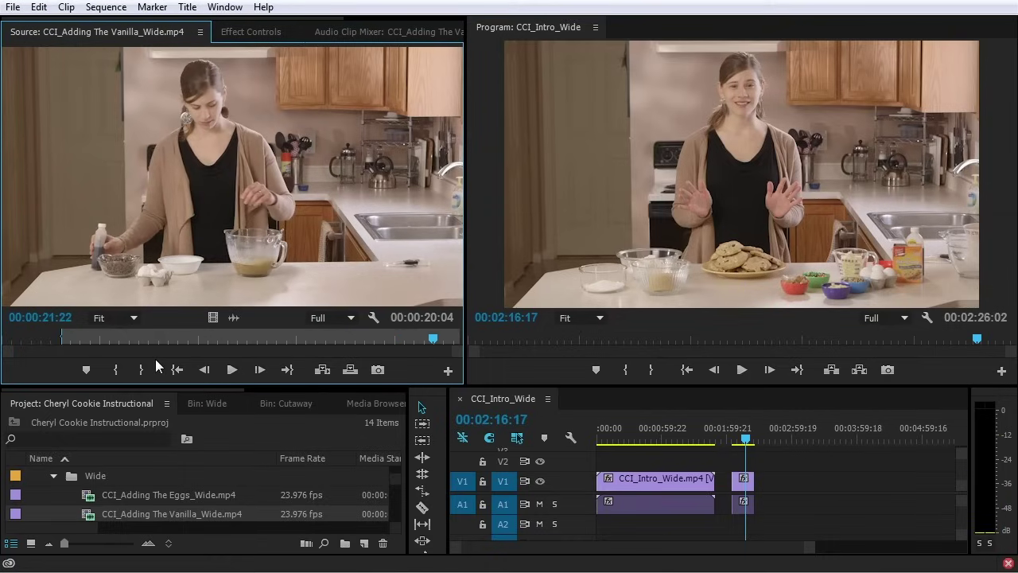
pyautogui.press('o')
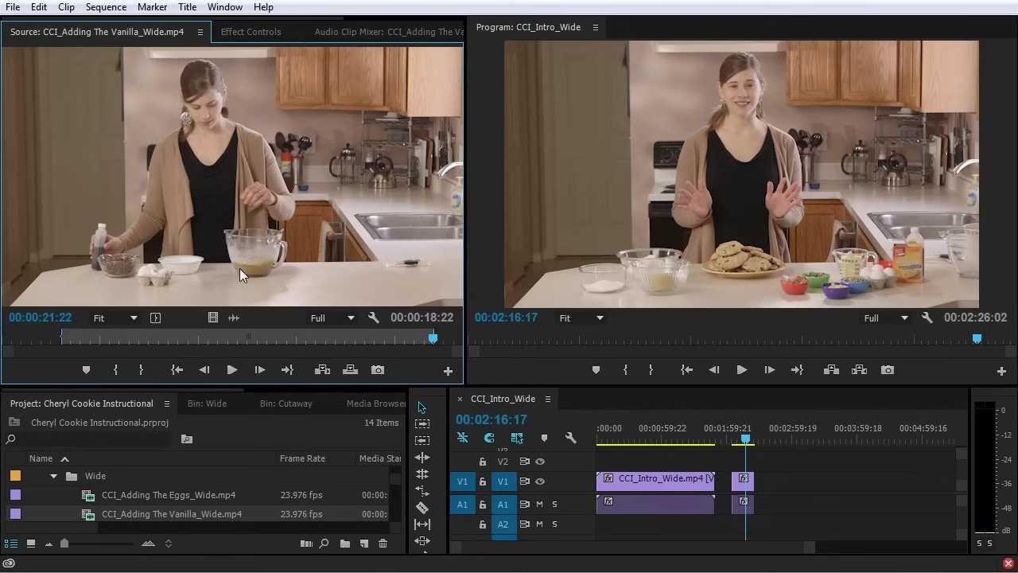
# Give the Wide bin more height and show its clips as thumbnails
pyautogui.moveTo(130, 398); pyautogui.dragTo(144, 257)
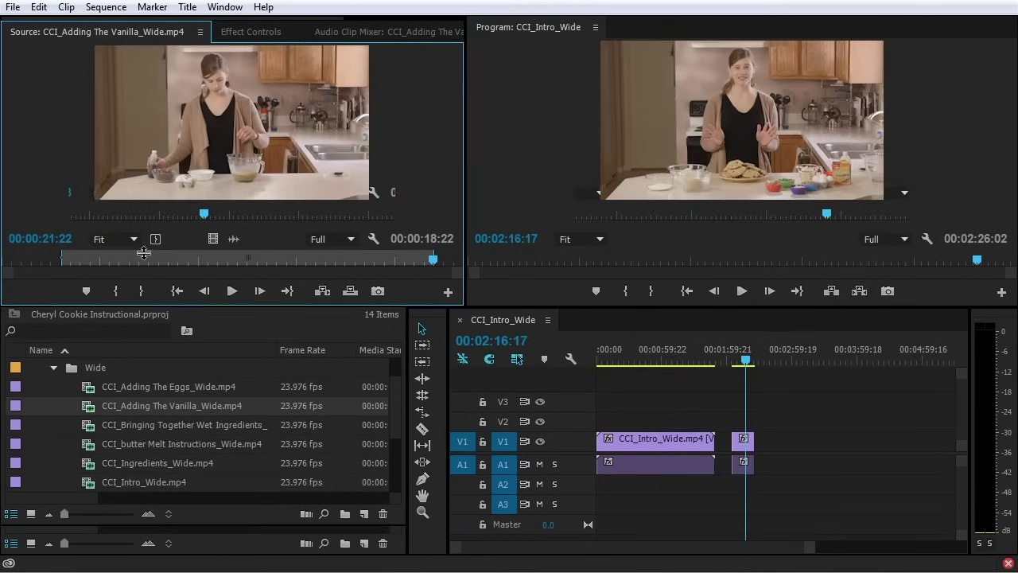
pyautogui.click(200, 268)
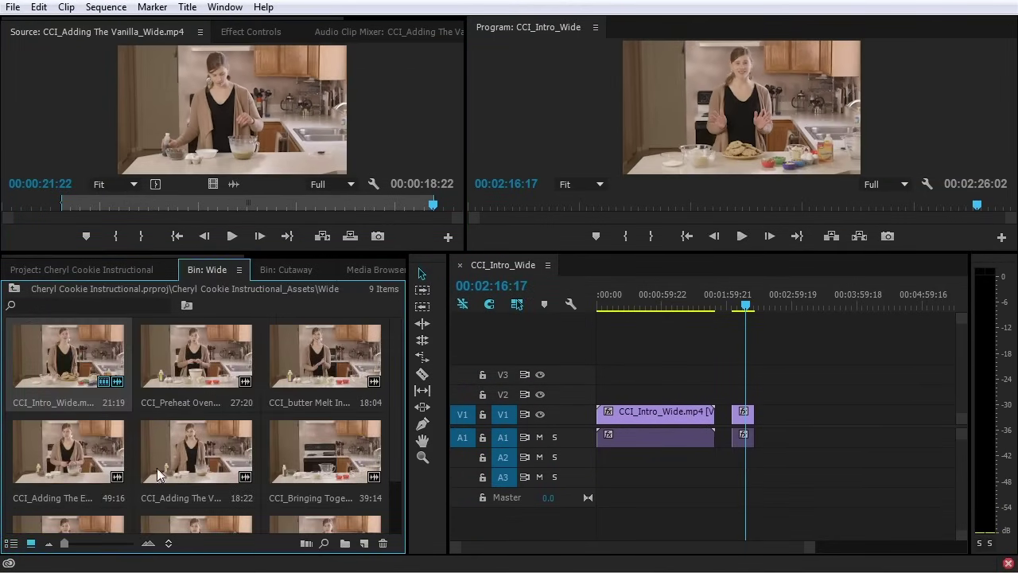
pyautogui.click(151, 446)
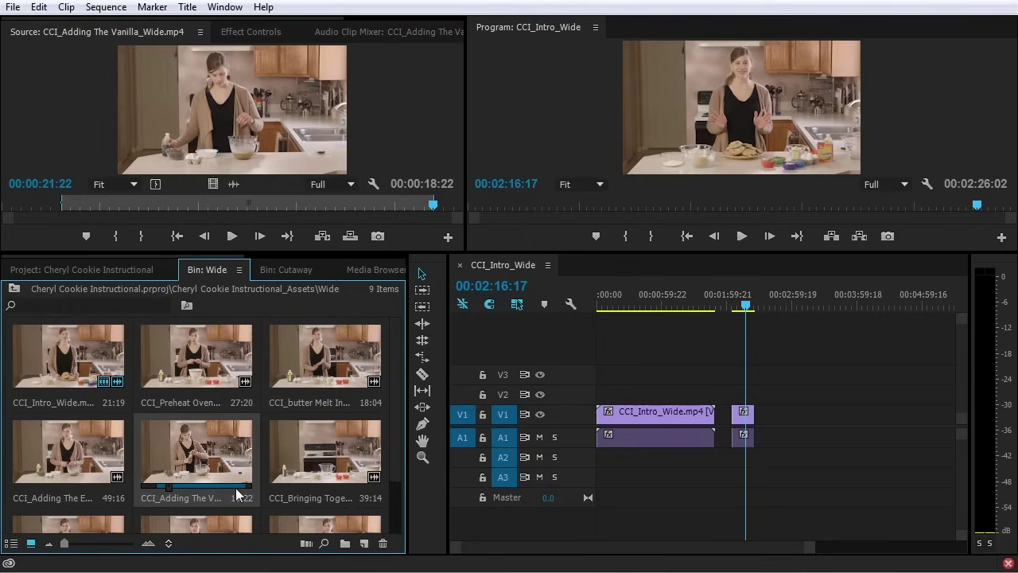
# Preview the Adding The Eggs clip, enlarge the thumbnails, and select it
pyautogui.click(55, 466)
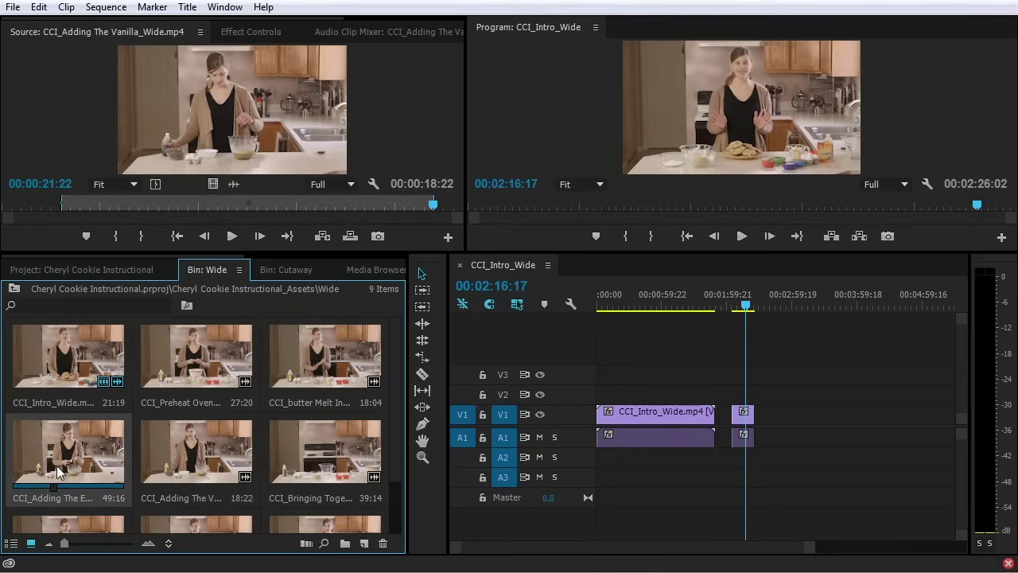
pyautogui.press('space')
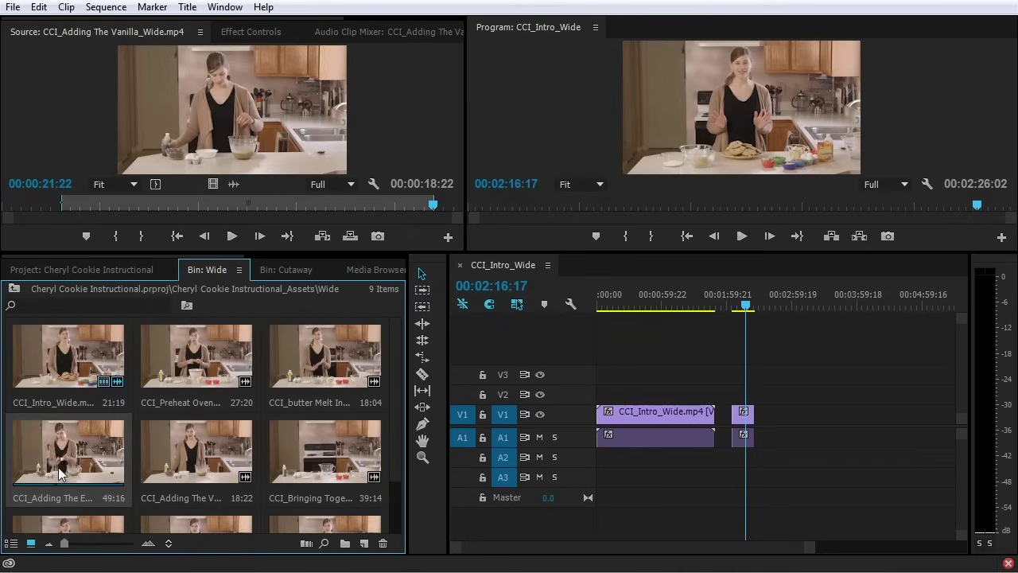
pyautogui.moveTo(66, 544); pyautogui.dragTo(109, 548)
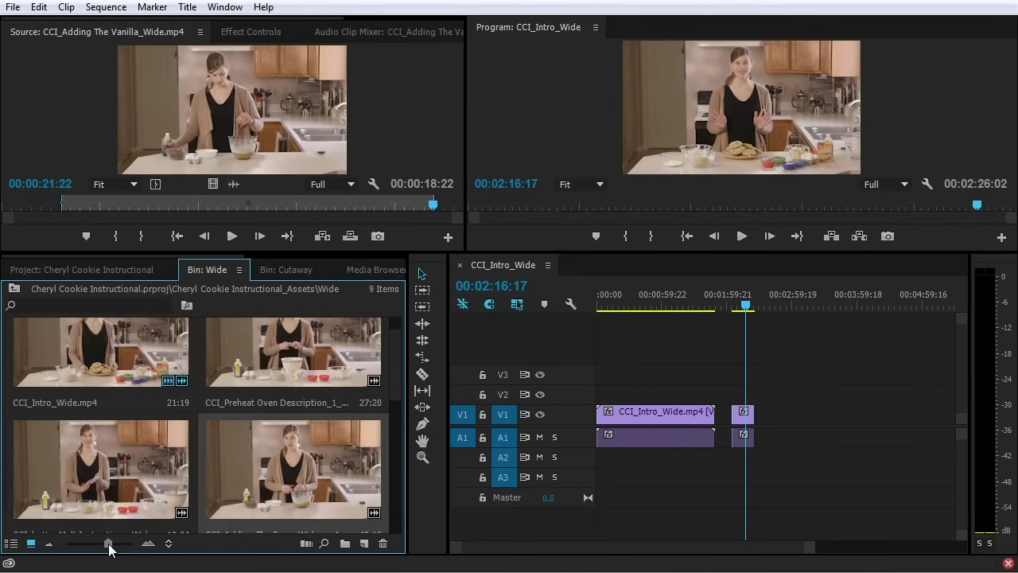
pyautogui.scroll(-2, 391, 367)
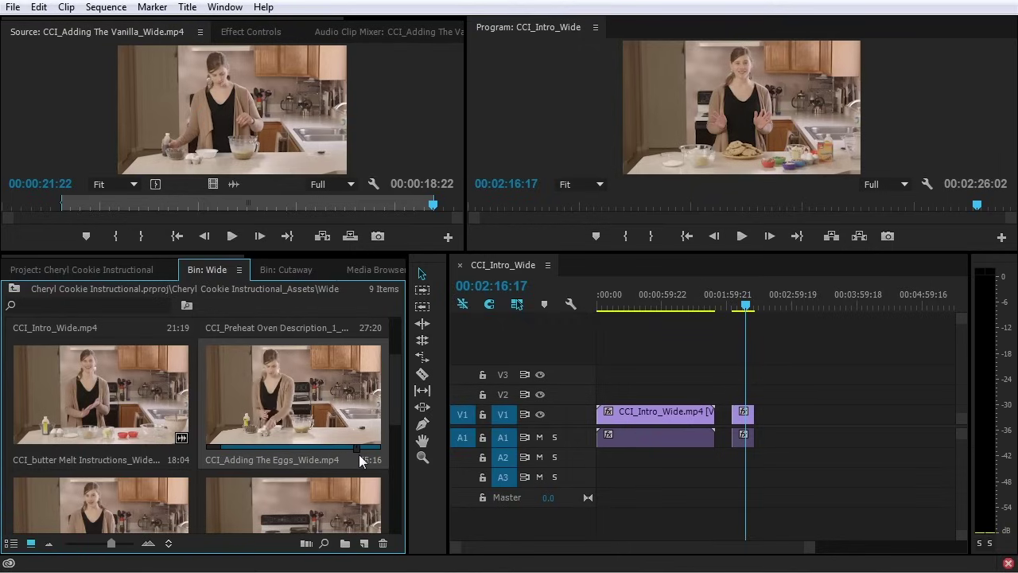
pyautogui.click(310, 429)
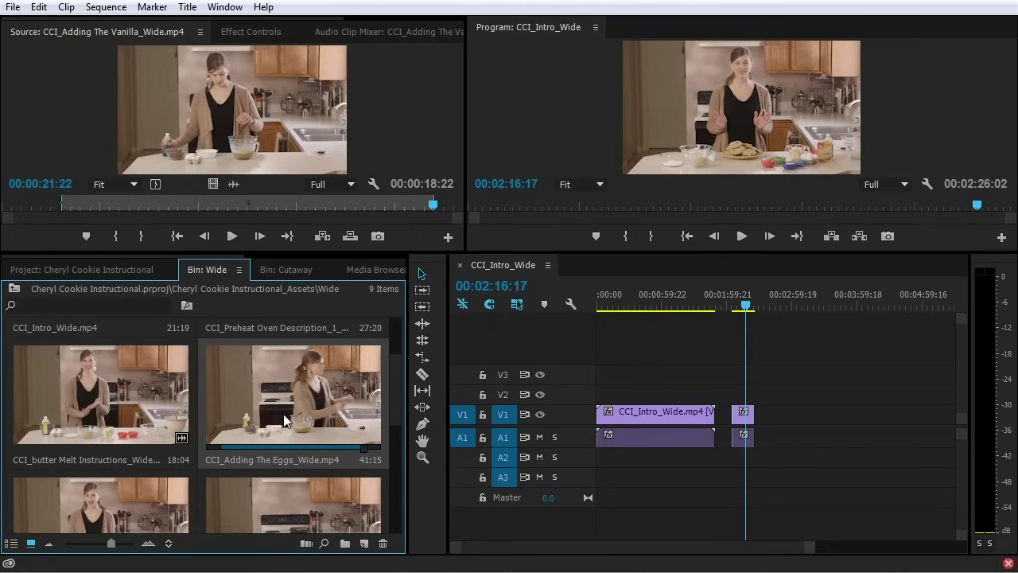
# Load Adding The Eggs in the Source monitor and drag it onto V1 after the last clip
pyautogui.doubleClick(283, 410)
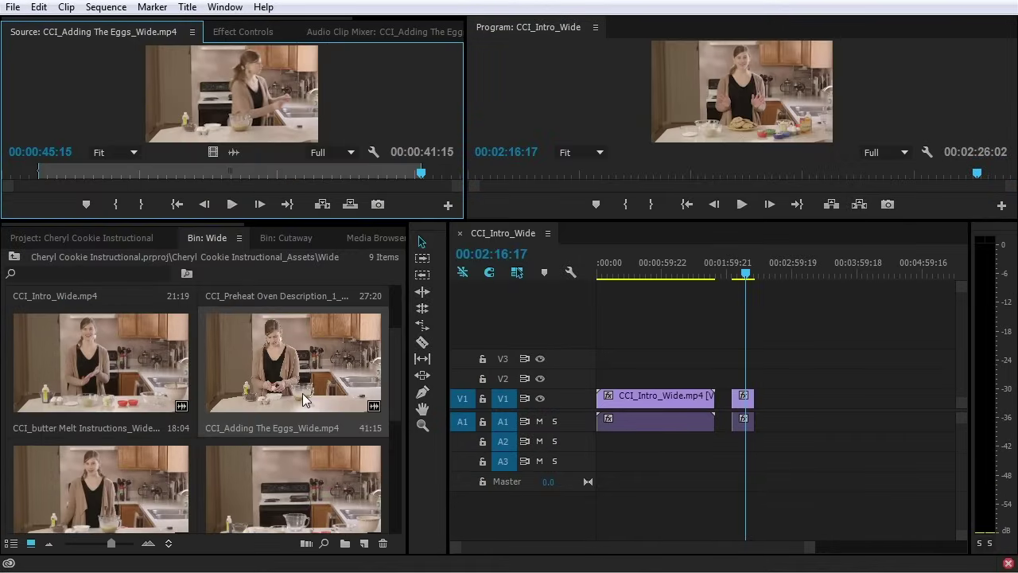
pyautogui.click(303, 392)
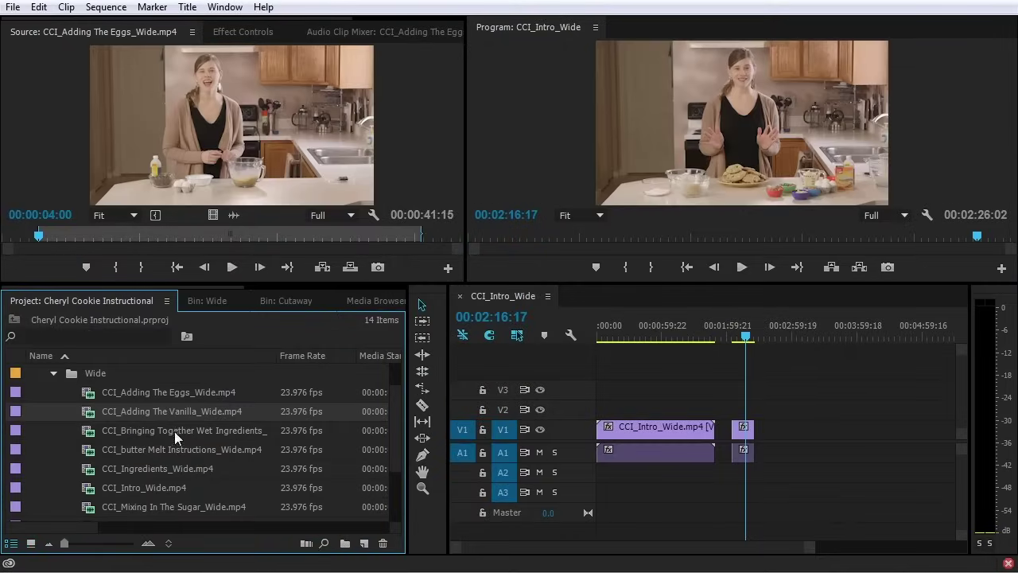
pyautogui.moveTo(226, 175); pyautogui.dragTo(775, 440)
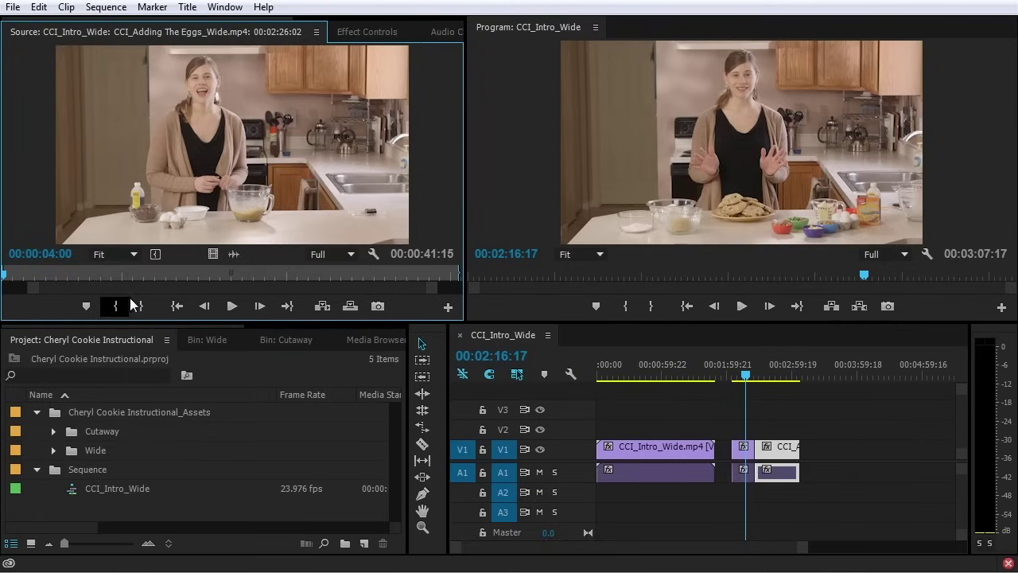
# Expand the Cutaway folder and load CCI_microwave Cutaway.mp4 in the Source monitor
pyautogui.click(53, 431)
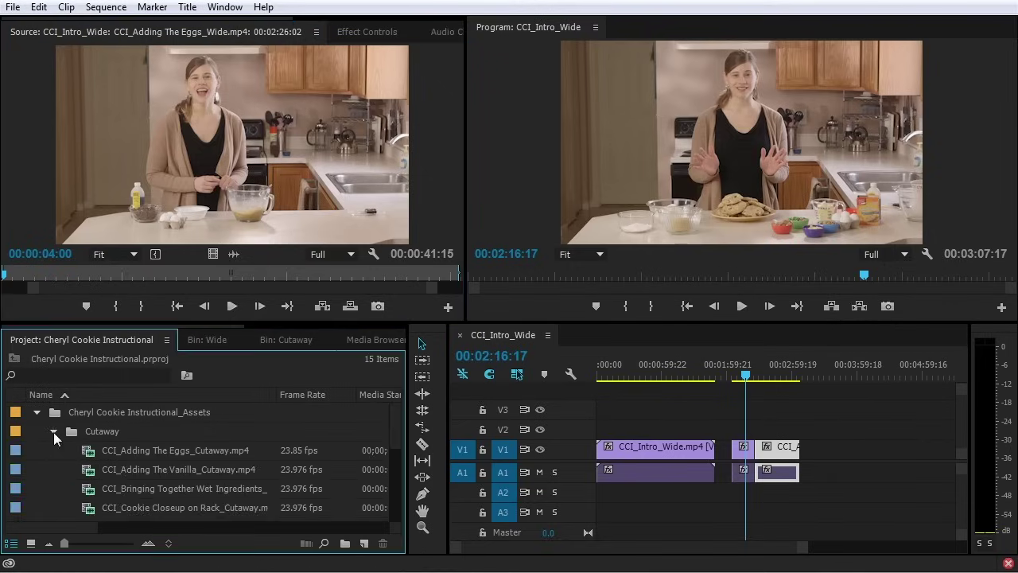
pyautogui.scroll(-2, 114, 433)
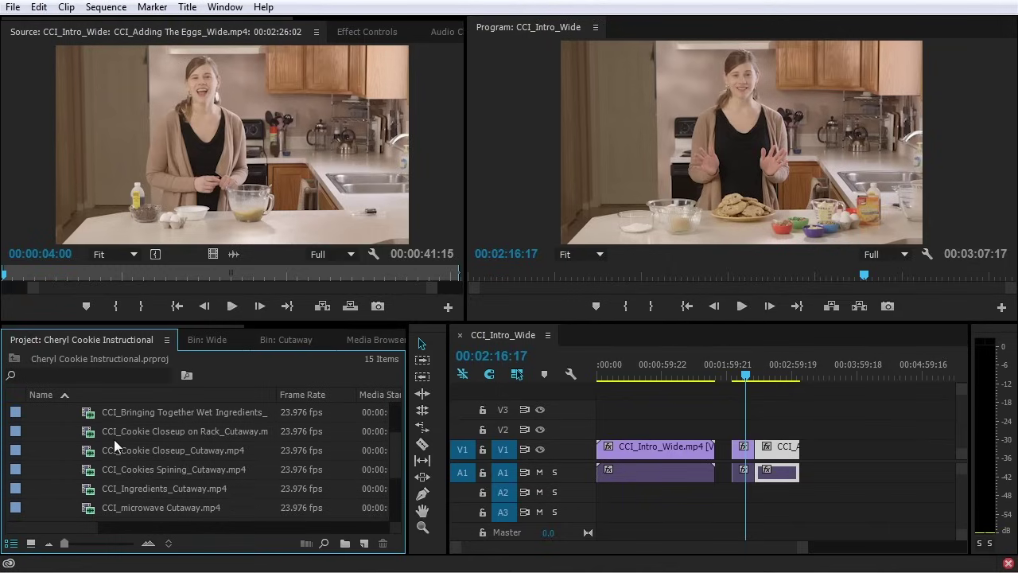
pyautogui.scroll(-1, 114, 442)
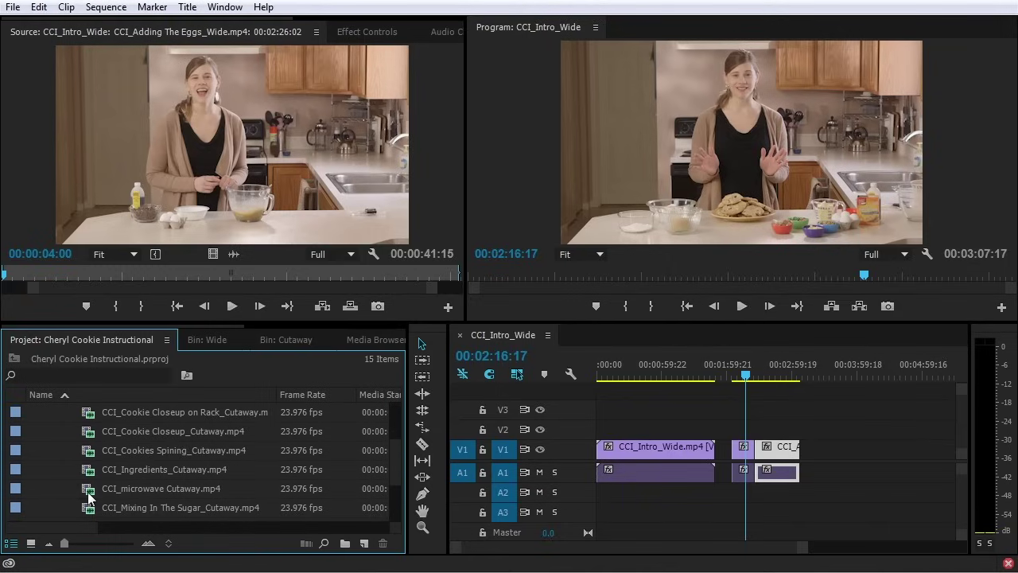
pyautogui.doubleClick(89, 490)
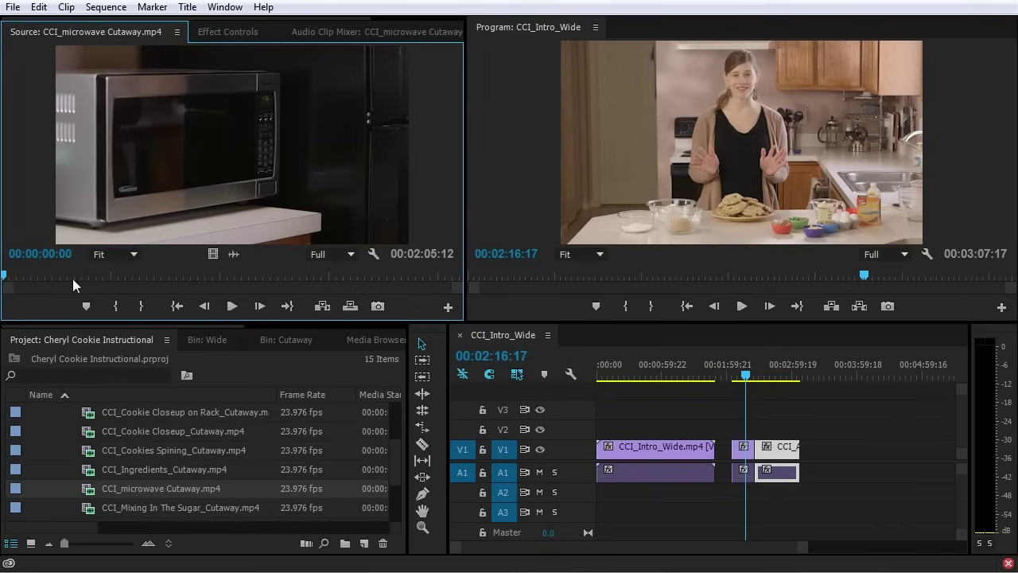
# Scrub to the butter-into-microwave moment and mark In at 00:01:18:22
pyautogui.moveTo(15, 274); pyautogui.dragTo(377, 278)
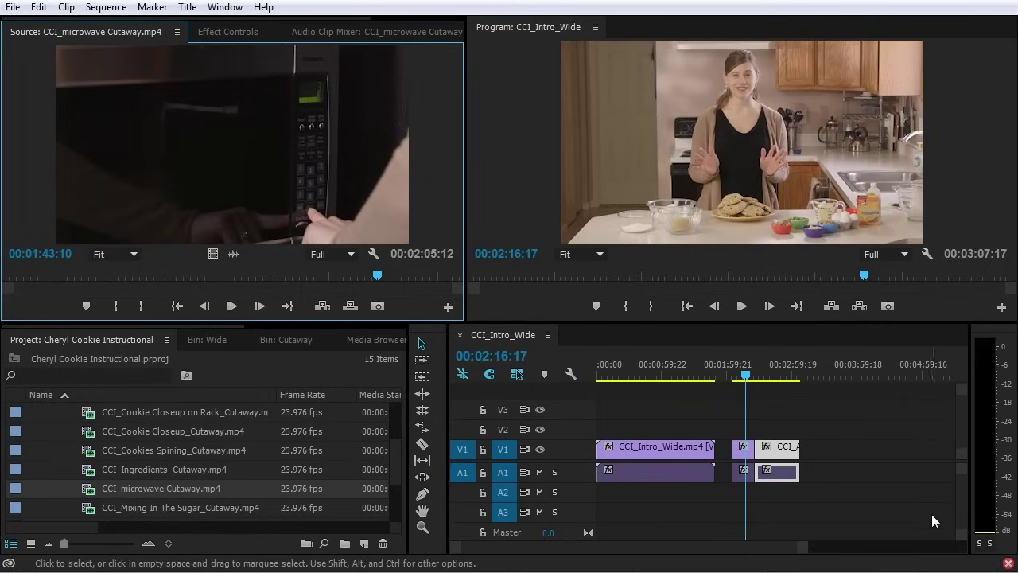
pyautogui.click(251, 277)
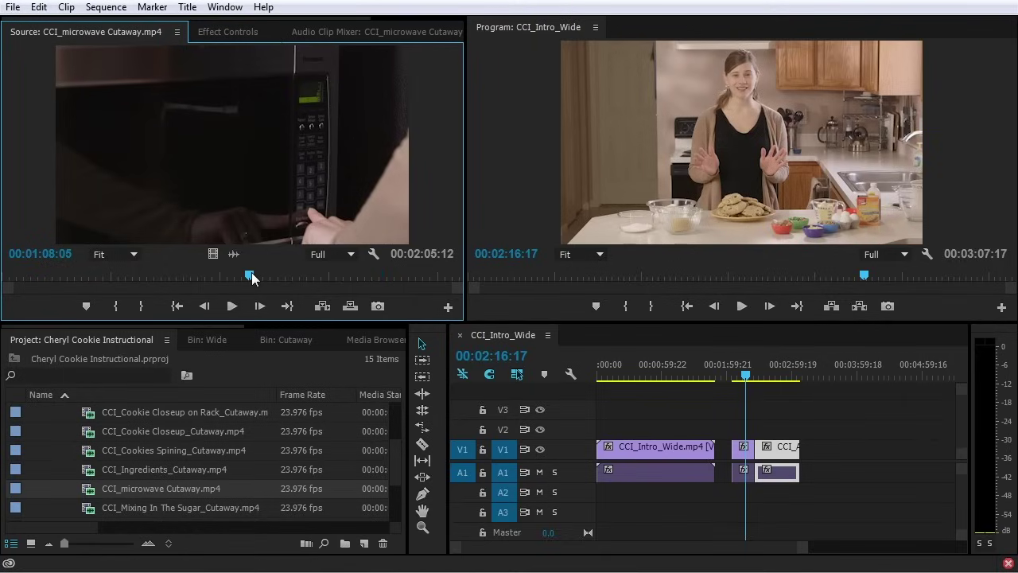
pyautogui.moveTo(251, 277); pyautogui.dragTo(302, 275)
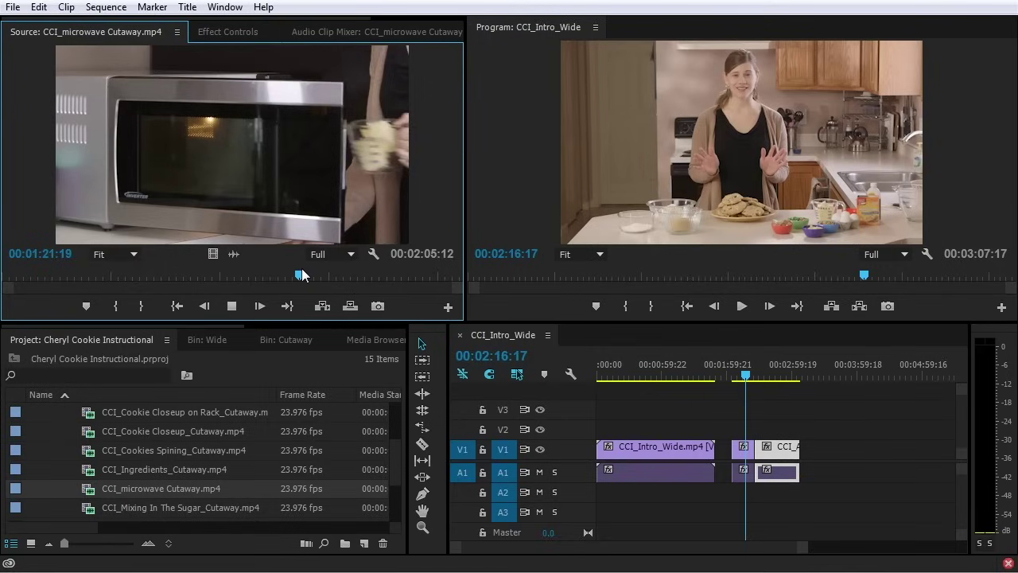
pyautogui.click(292, 275)
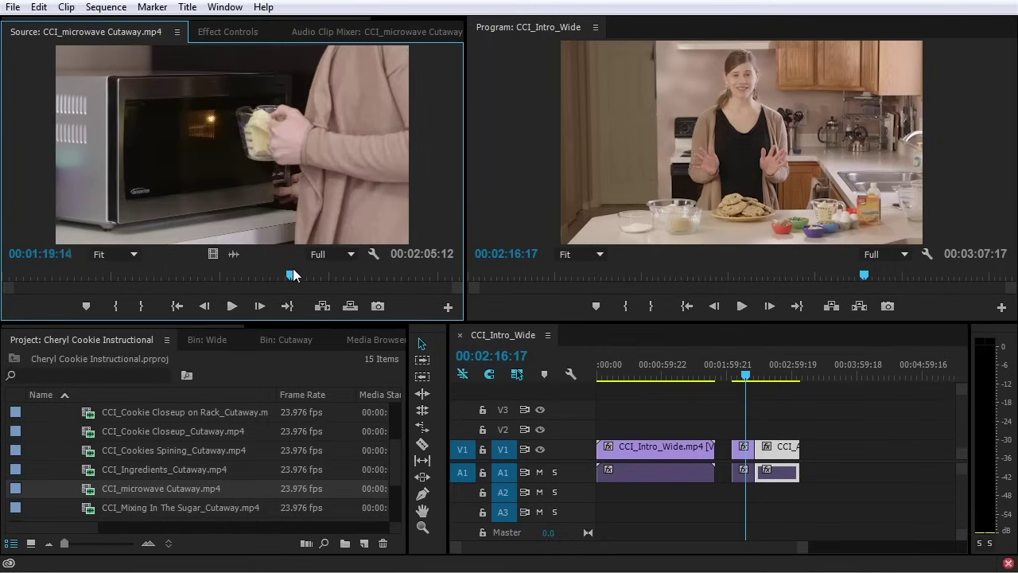
pyautogui.moveTo(293, 275); pyautogui.dragTo(289, 275)
pyautogui.click(115, 306)
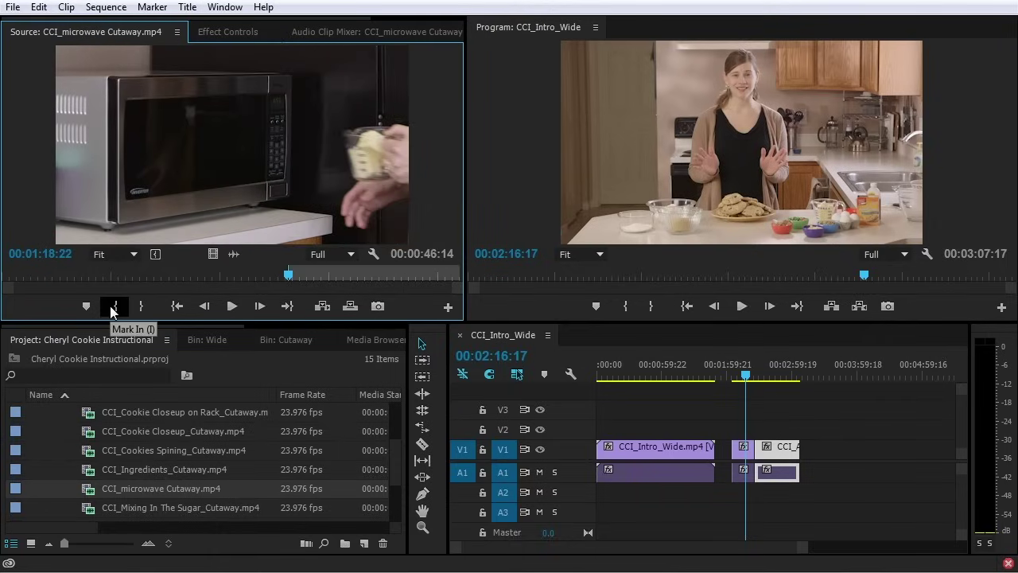
# Play forward from the In point and mark Out at 00:01:26:03
pyautogui.press('space')
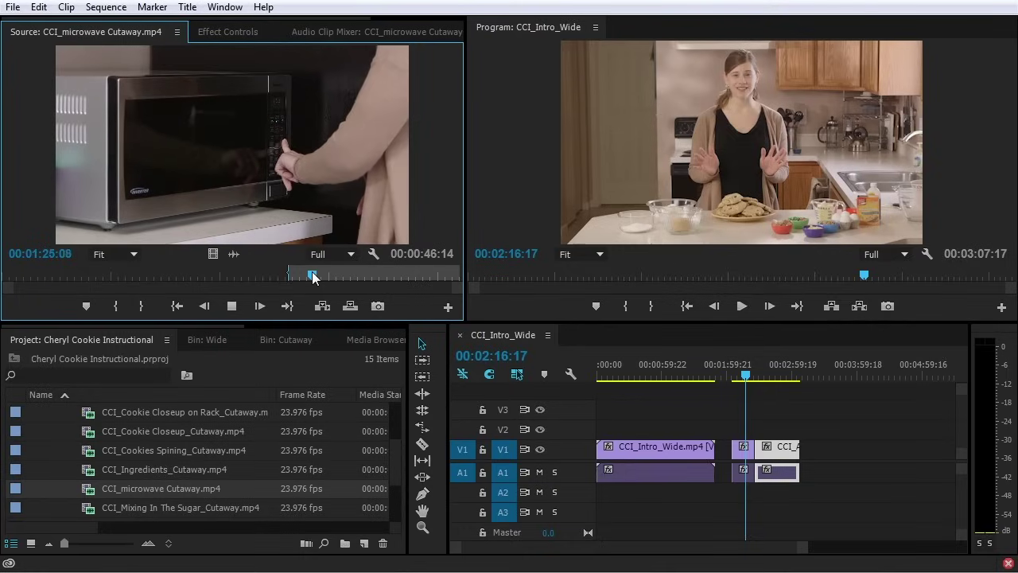
pyautogui.press('space')
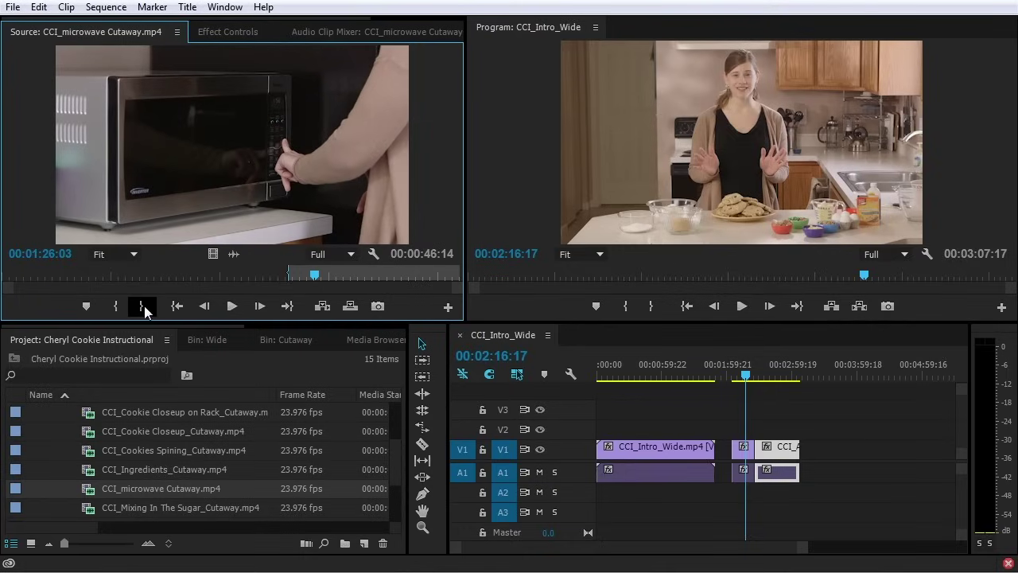
pyautogui.click(144, 306)
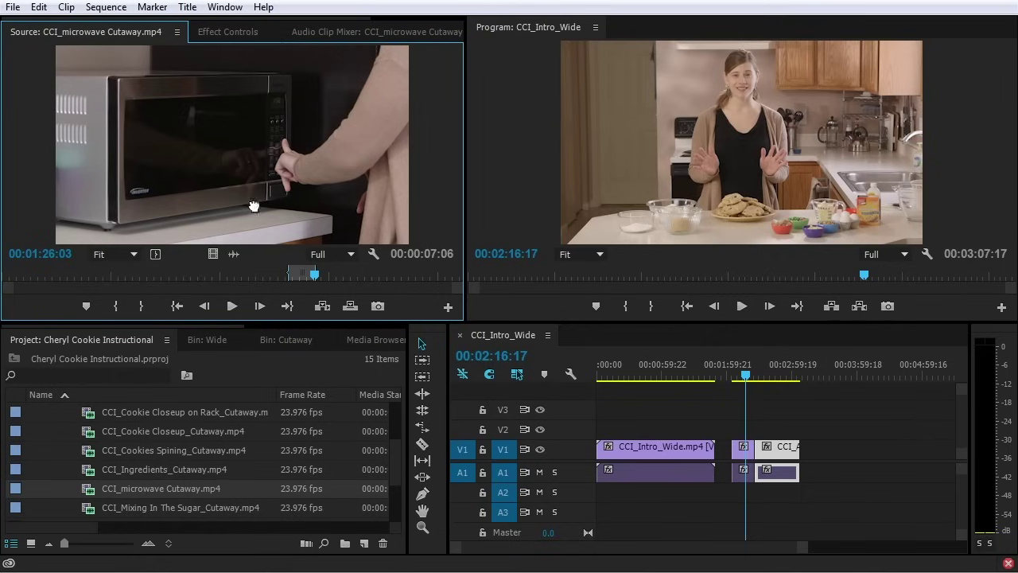
# Create subclip CCI_microwave Cutaway_Butter In with trims unrestricted, then park just past its end
pyautogui.hotkey('ctrl', 'u')
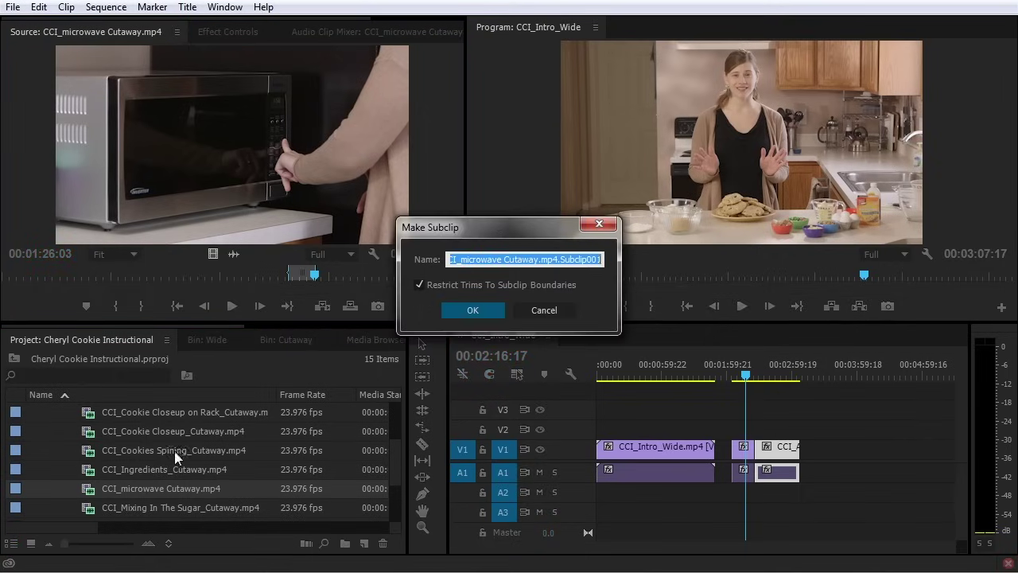
pyautogui.doubleClick(462, 259)
pyautogui.click(548, 263)
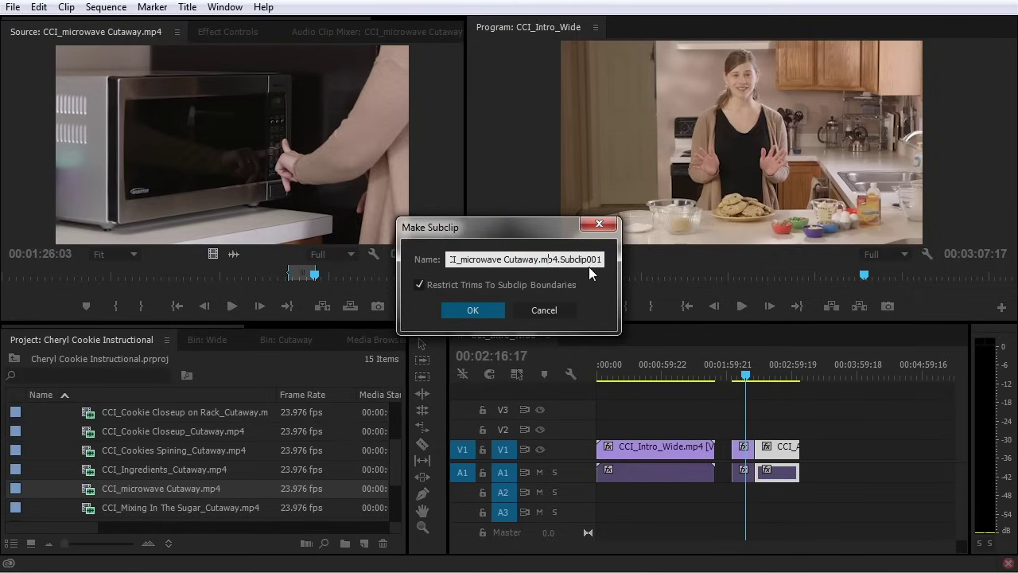
pyautogui.keyDown('shift'); pyautogui.click(600, 258); pyautogui.keyUp('shift')
pyautogui.press('BackSpace')
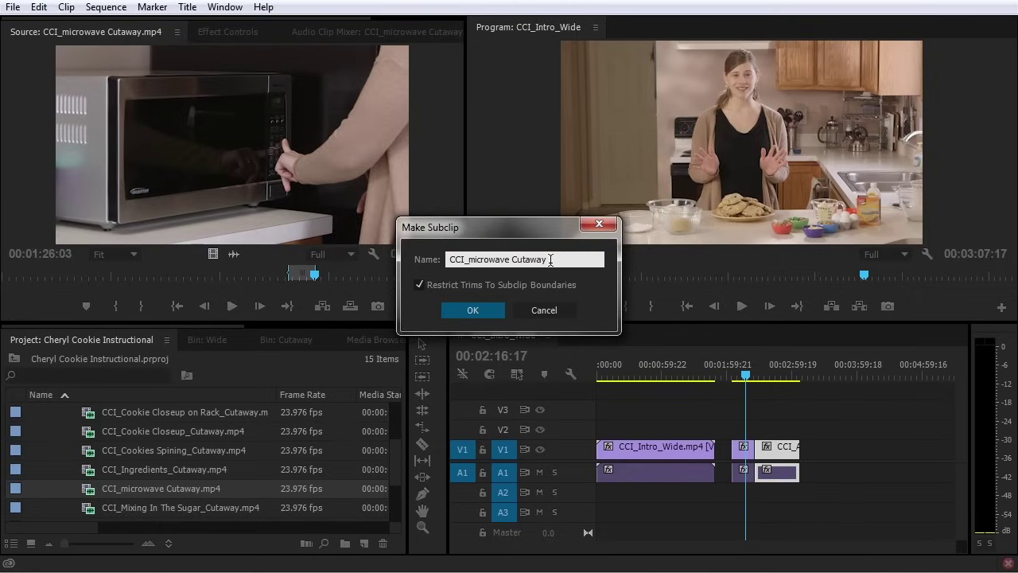
pyautogui.write('_Butter In')
pyautogui.click(475, 309)
pyautogui.scroll(-2, 222, 418)
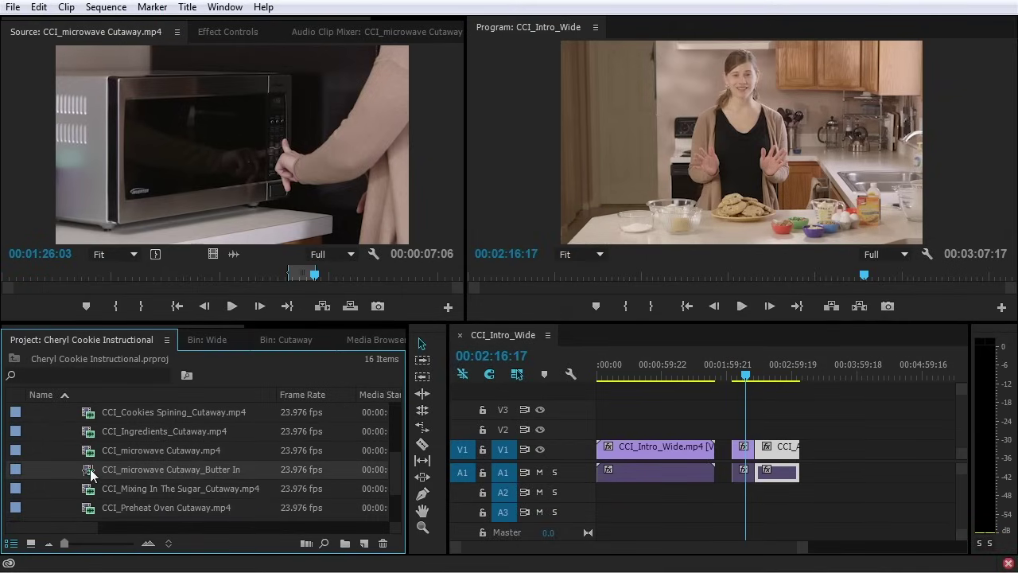
pyautogui.click(318, 275)
# Mark a new range from about 00:01:40:19 to 00:01:52:14 in the microwave footage
pyautogui.moveTo(321, 275); pyautogui.dragTo(368, 275)
pyautogui.click(114, 310)
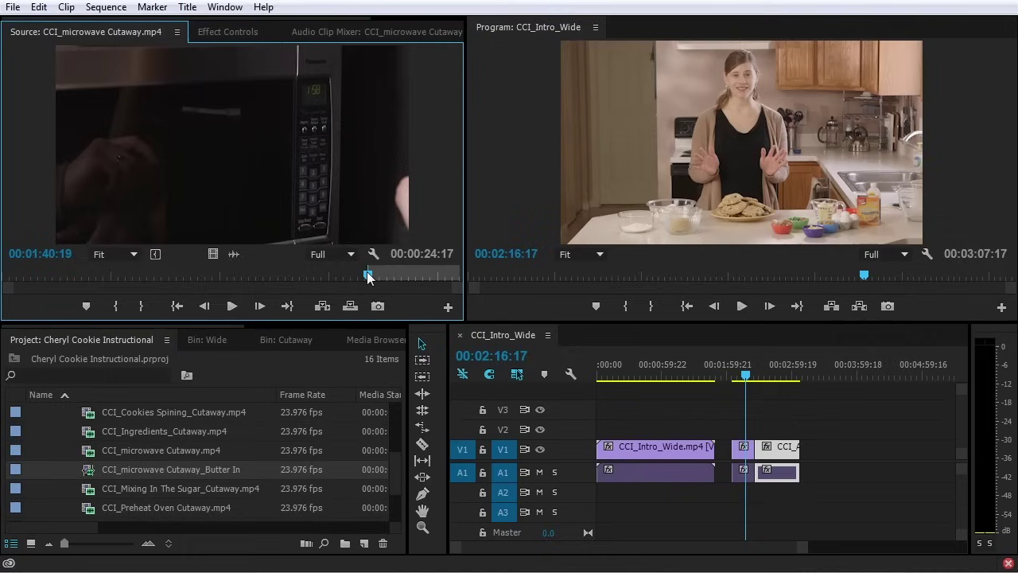
pyautogui.moveTo(368, 275); pyautogui.dragTo(409, 275)
pyautogui.click(140, 307)
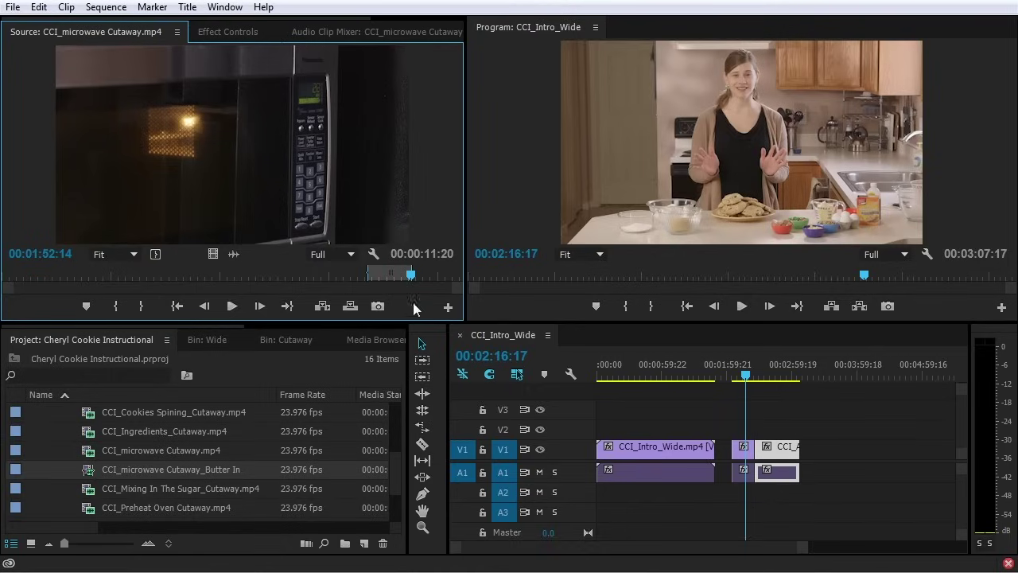
pyautogui.click(66, 7)
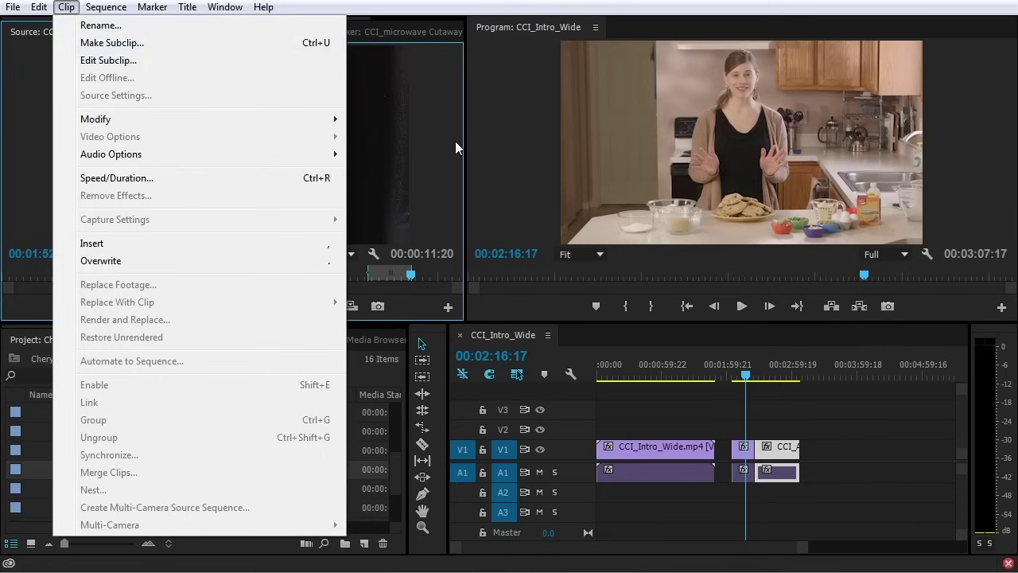
pyautogui.click(272, 152)
# Create restricted subclip CCI_microwave Cutaway_Enter 30 and add both microwave subclips to the sequence end
pyautogui.hotkey('ctrl', 'u')
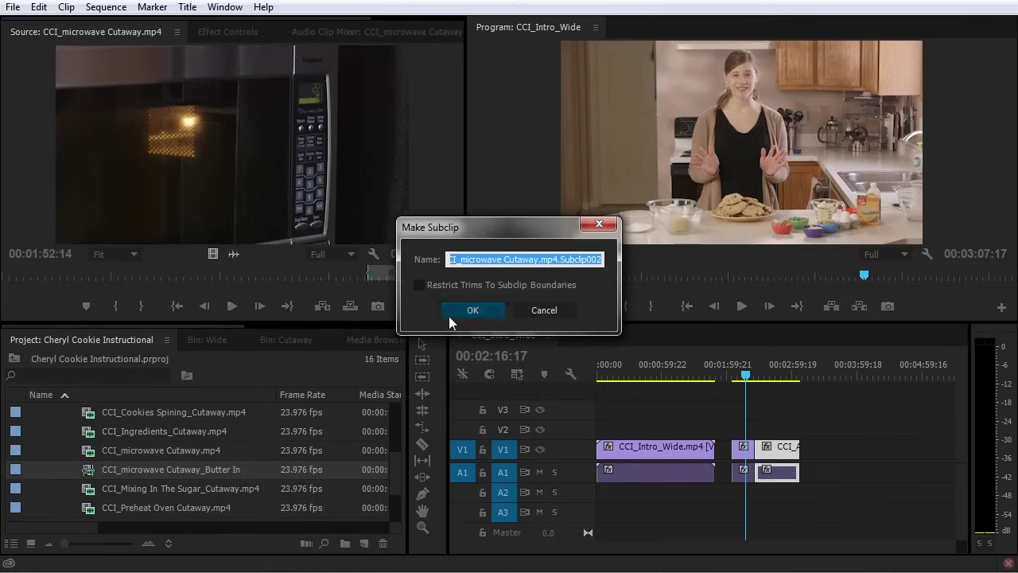
pyautogui.write('_Enter 3')
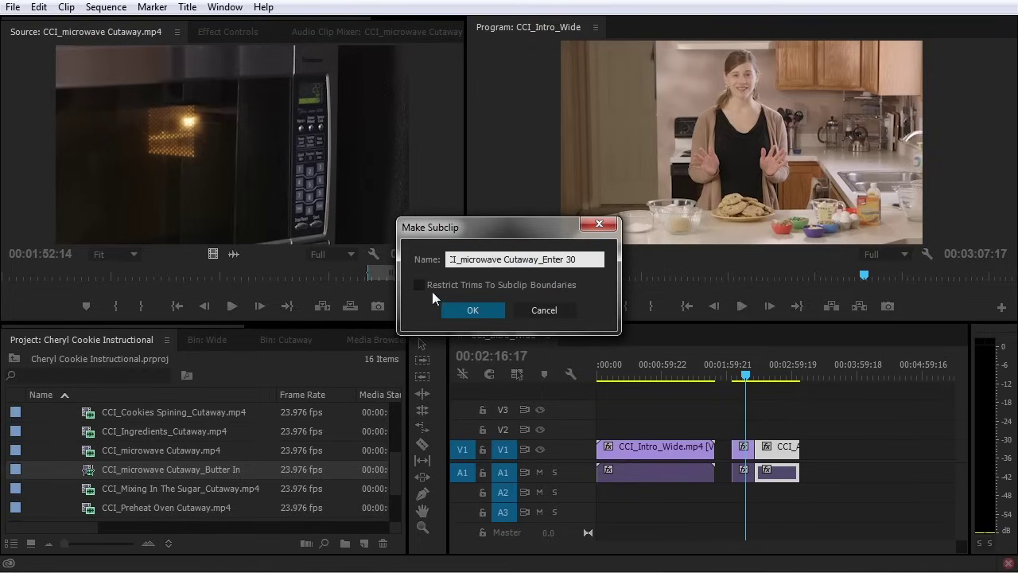
pyautogui.click(418, 284)
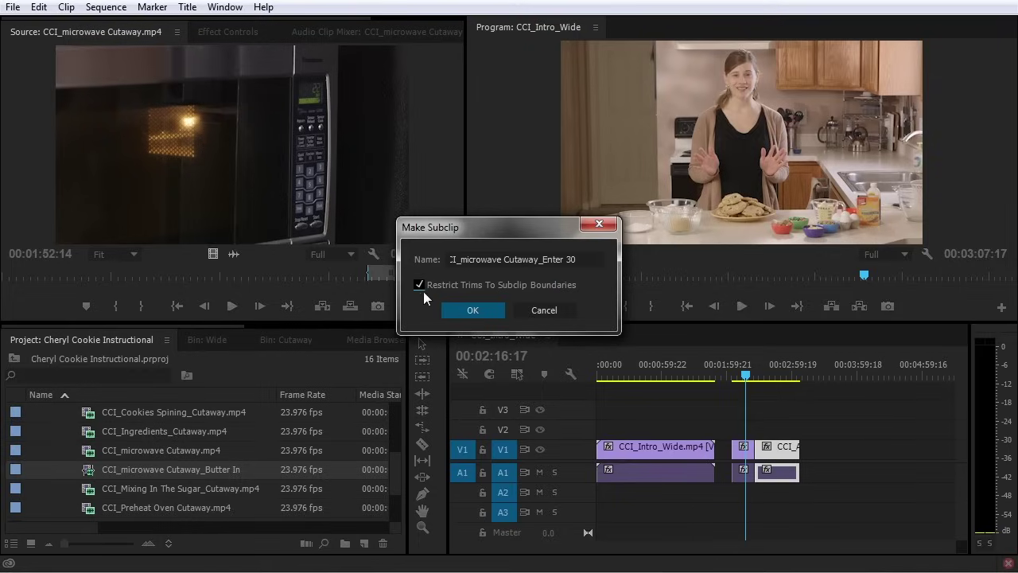
pyautogui.click(472, 310)
pyautogui.moveTo(94, 471); pyautogui.dragTo(814, 471)
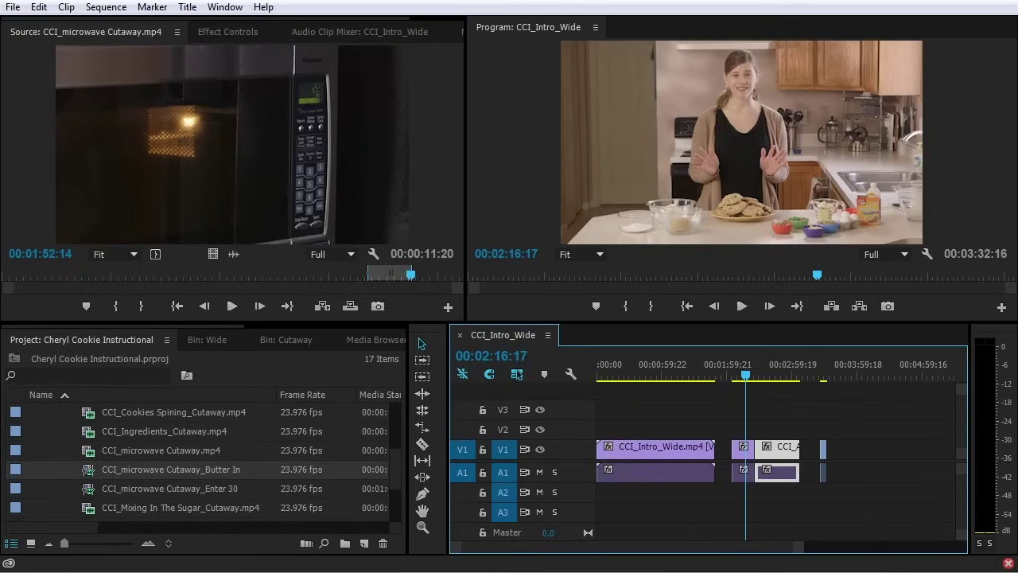
pyautogui.moveTo(90, 488); pyautogui.dragTo(843, 460)
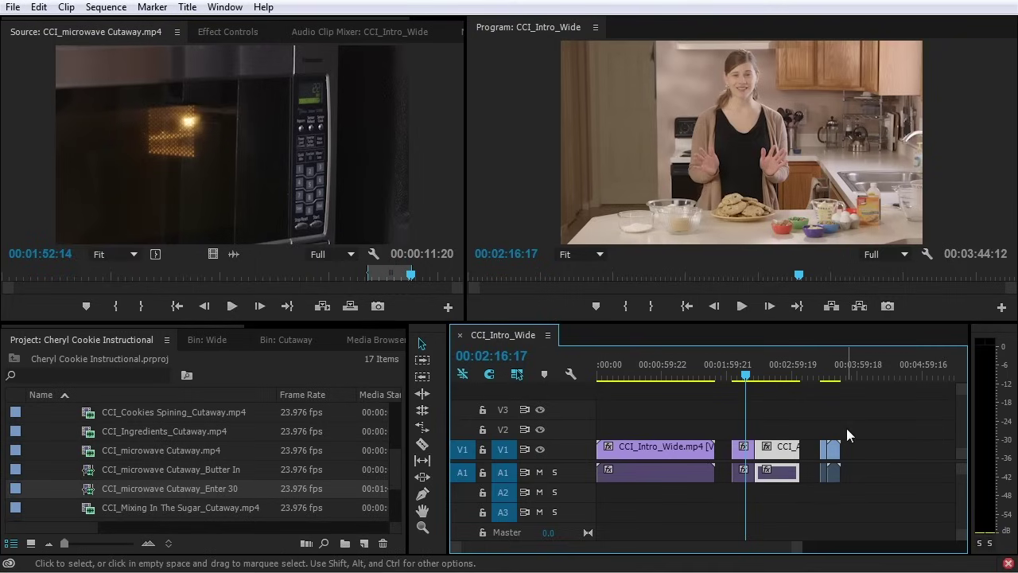
# Zoom in on the cutaway clips at the sequence end and try trimming and shifting Enter 30
pyautogui.moveTo(762, 367); pyautogui.dragTo(820, 373)
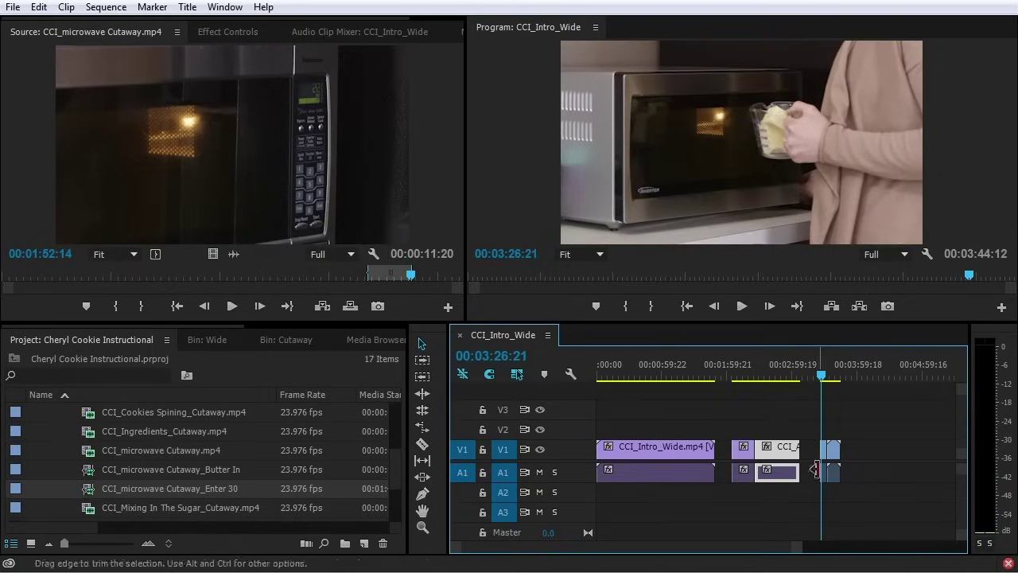
pyautogui.scroll(2, 835, 462)
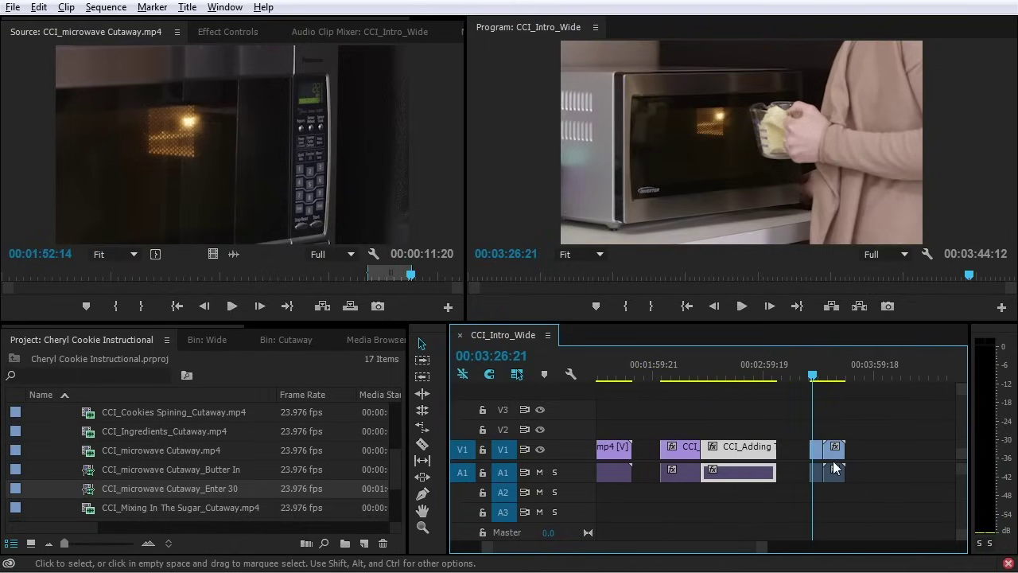
pyautogui.scroll(5, 833, 461)
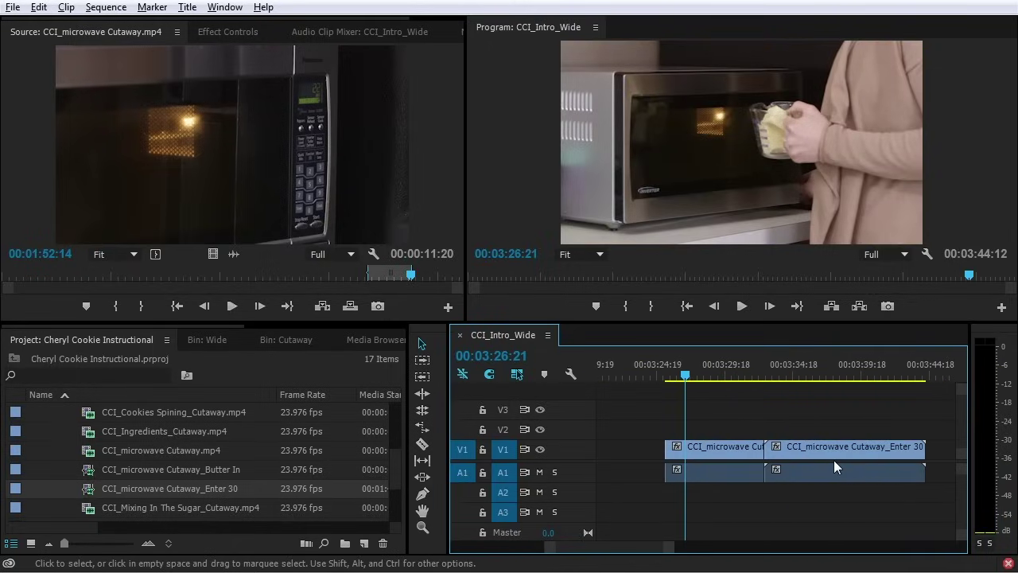
pyautogui.scroll(2, 833, 463)
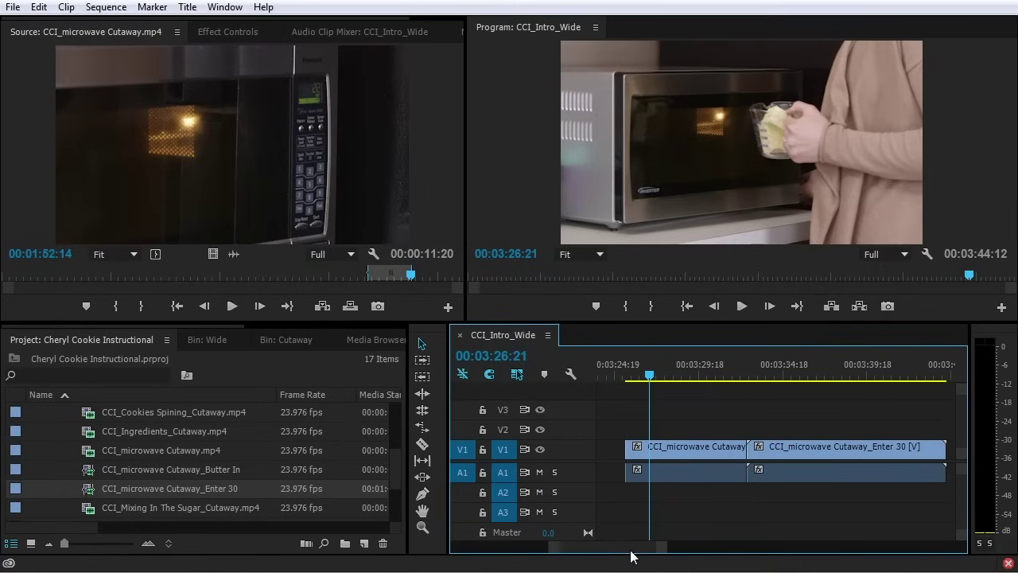
pyautogui.hotkey('shift', '2')
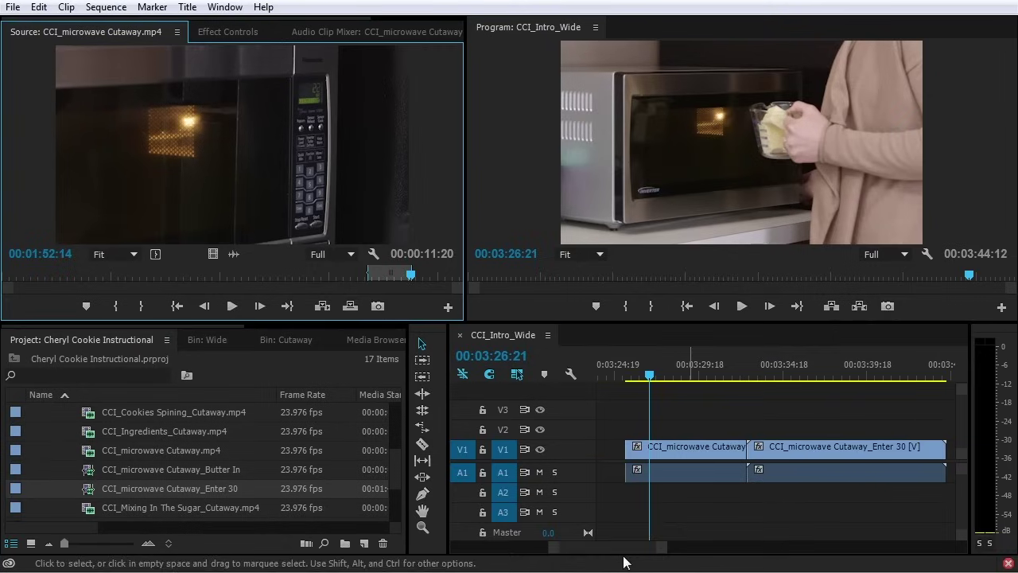
pyautogui.moveTo(619, 544); pyautogui.dragTo(628, 547)
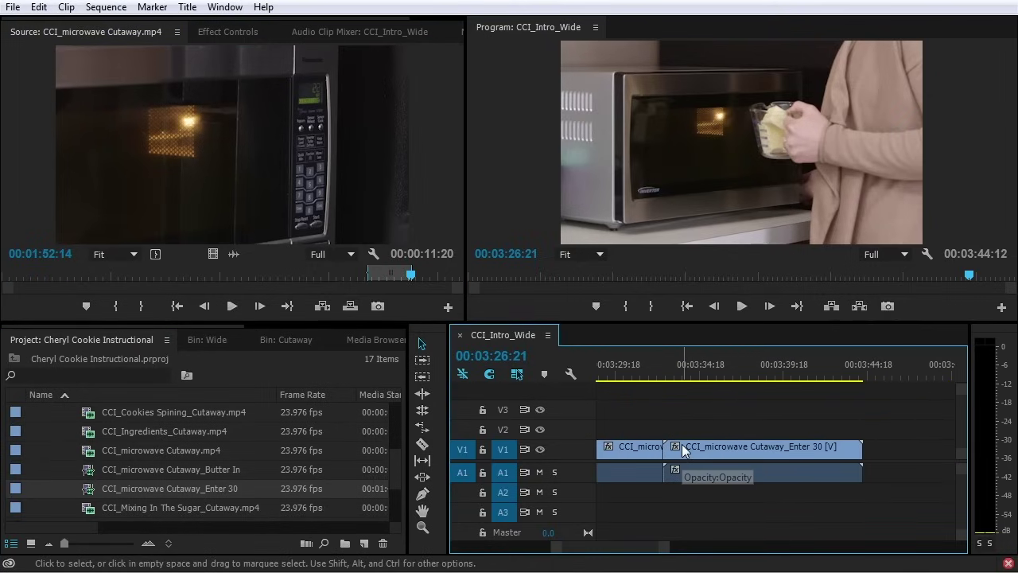
pyautogui.click(748, 446)
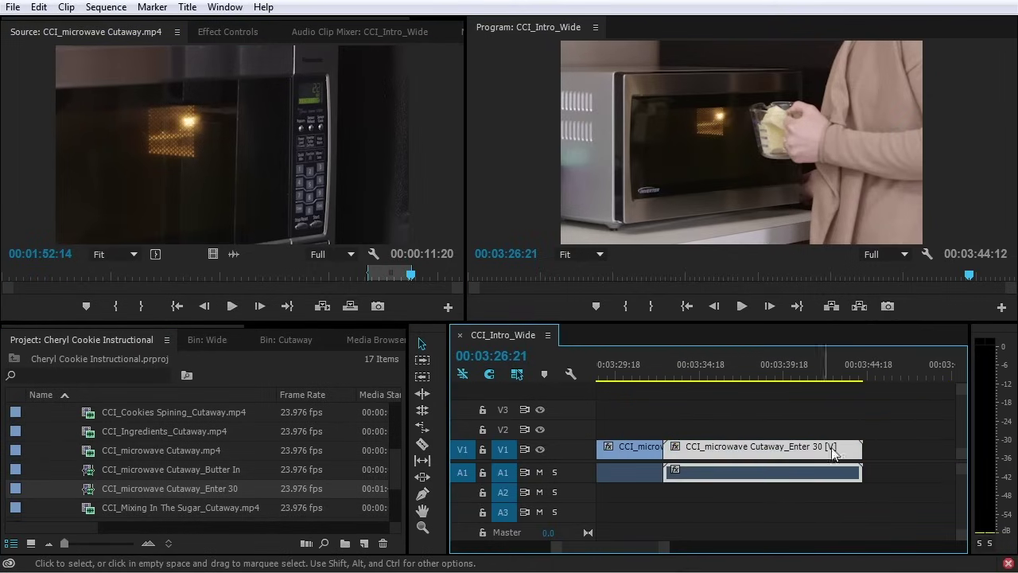
pyautogui.moveTo(860, 449)
pyautogui.mouseDown()
pyautogui.moveTo(813, 451)
pyautogui.moveTo(862, 449)
pyautogui.mouseUp()
pyautogui.moveTo(719, 447); pyautogui.dragTo(739, 448)
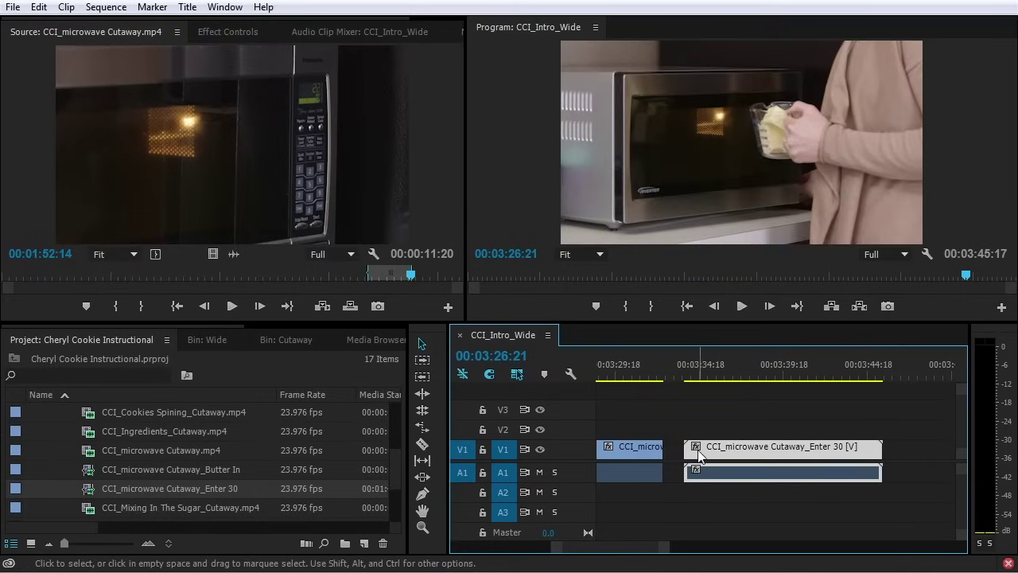
pyautogui.click(695, 503)
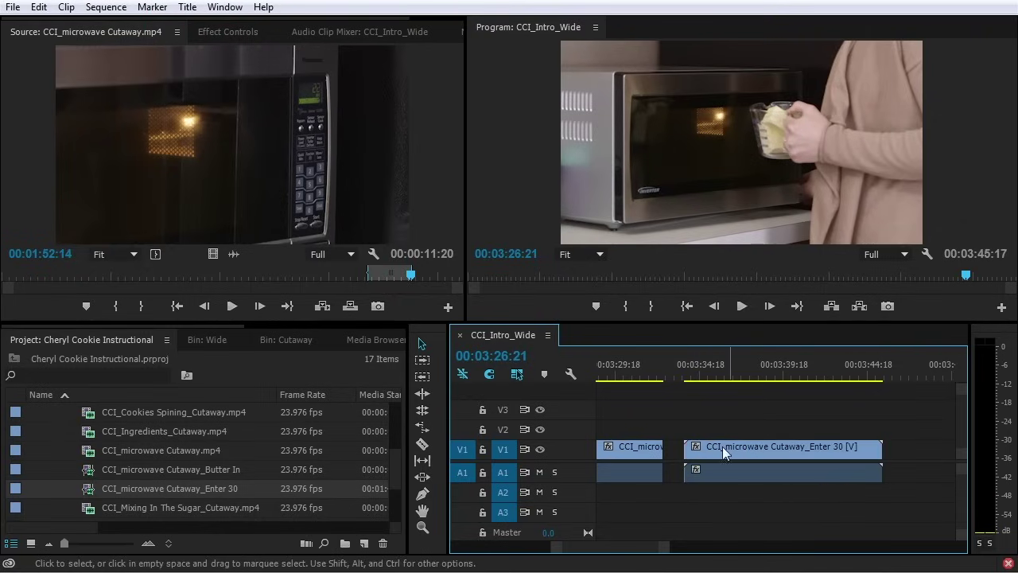
pyautogui.moveTo(692, 446); pyautogui.dragTo(689, 446)
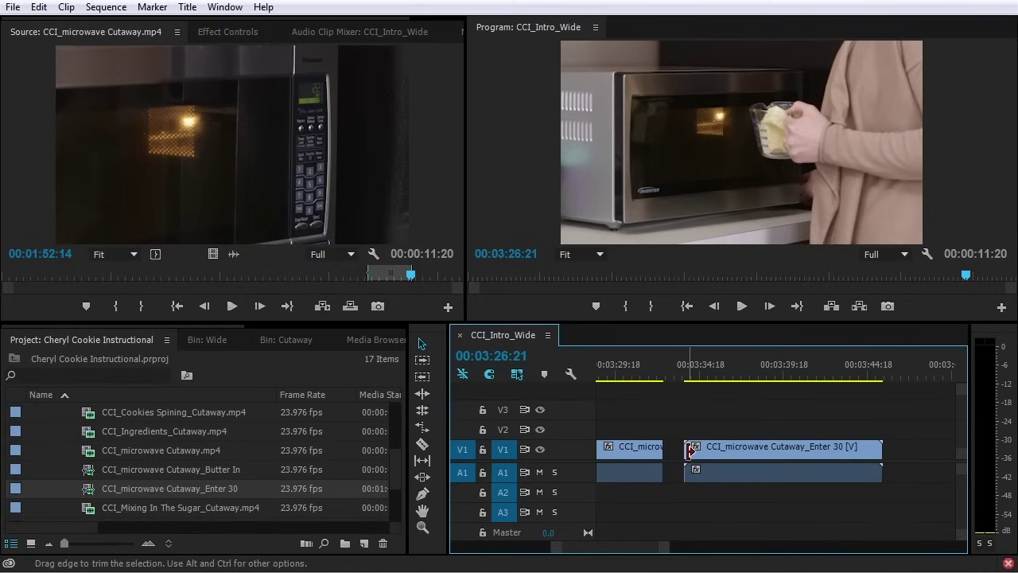
# Delete the Enter 30 clip and try extending the remaining microwave cutaway's start earlier
pyautogui.click(737, 450)
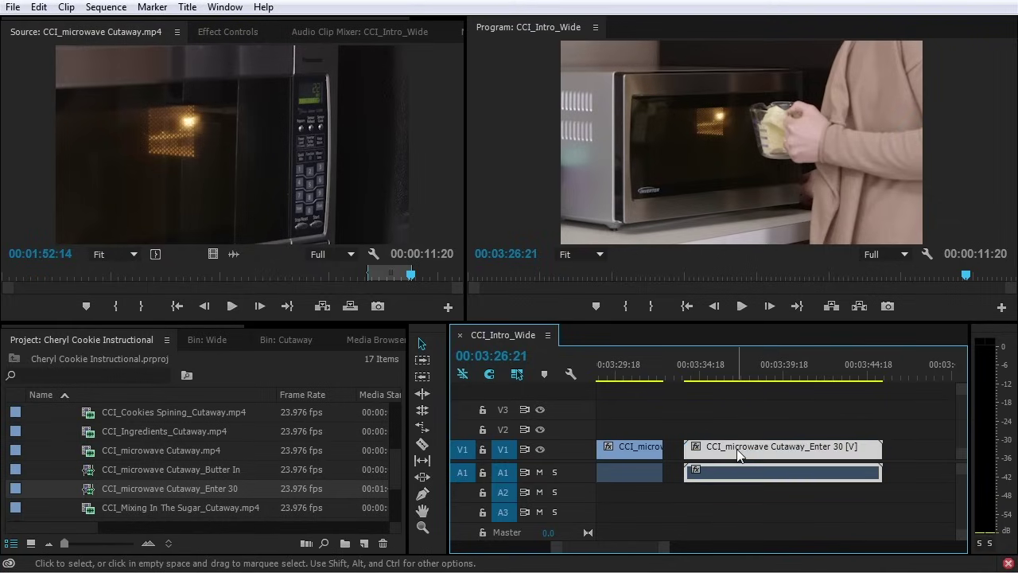
pyautogui.press('Delete')
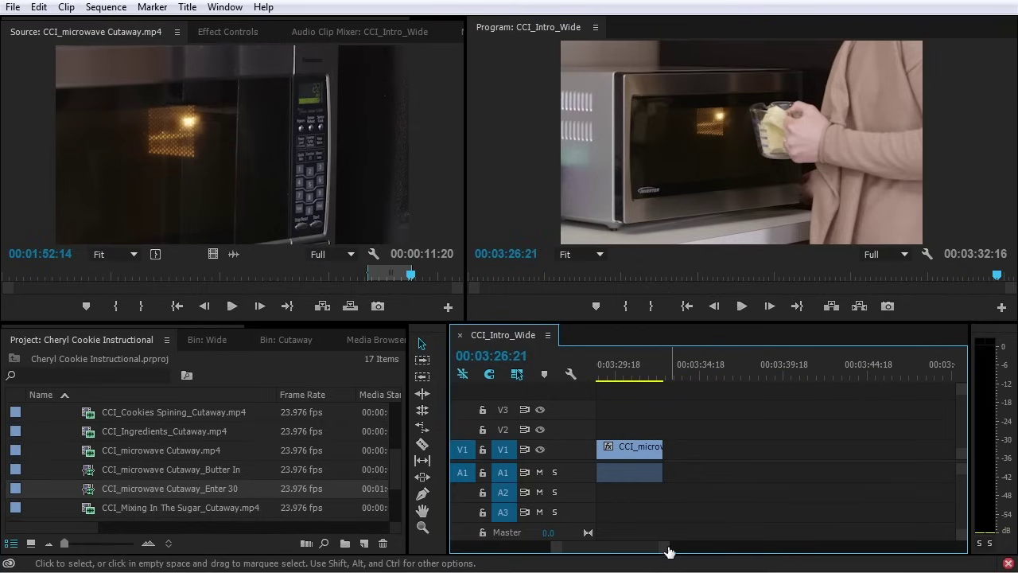
pyautogui.scroll(3, 644, 547)
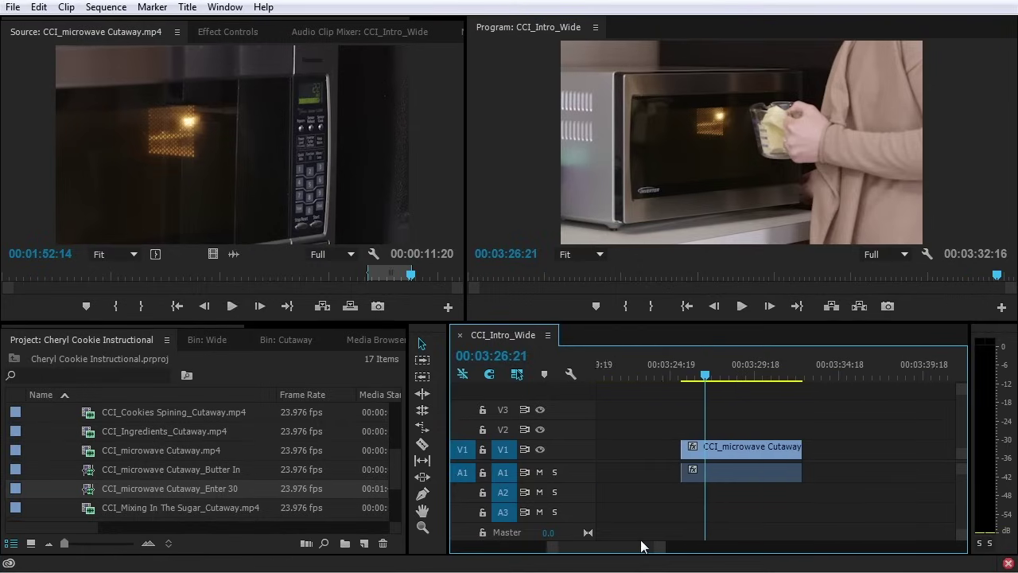
pyautogui.click(781, 450)
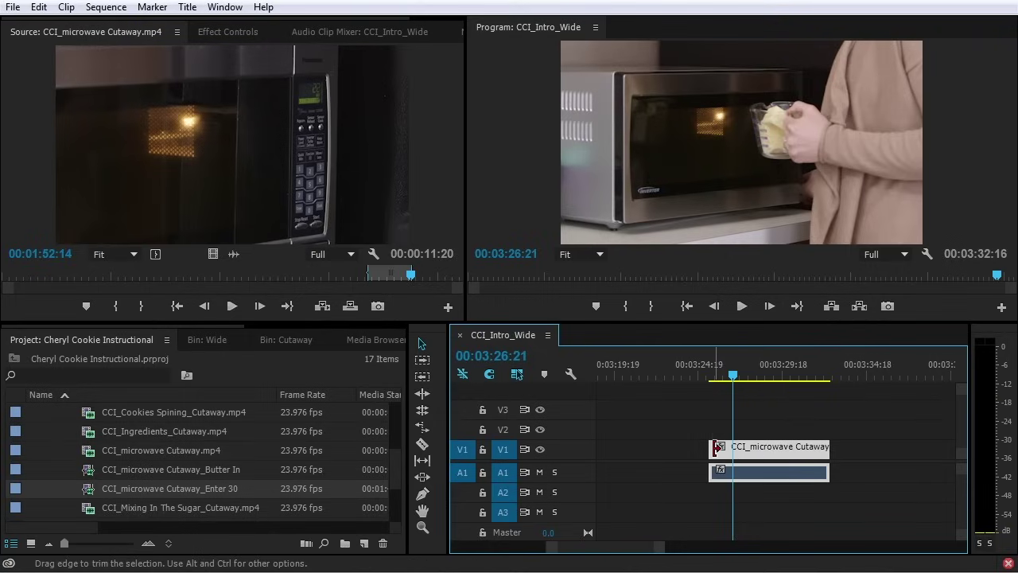
pyautogui.moveTo(709, 449)
pyautogui.mouseDown()
pyautogui.moveTo(666, 452)
pyautogui.moveTo(712, 459)
pyautogui.mouseUp()
pyautogui.moveTo(713, 460); pyautogui.dragTo(711, 459)
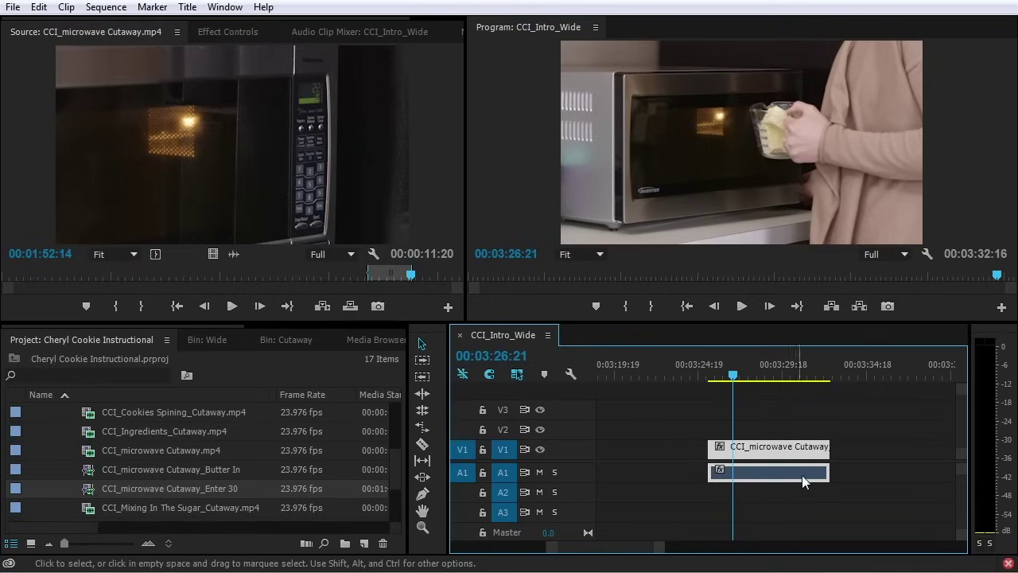
# Delete the old Enter 30 subclip and remake CCI_microwave Cutaway_Enter 30 without trim restrictions
pyautogui.click(91, 494)
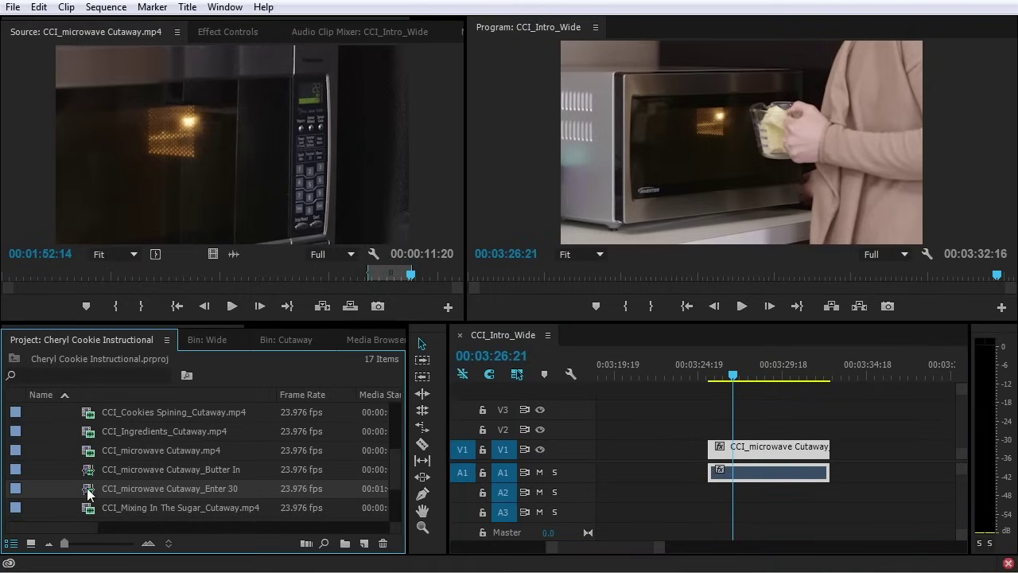
pyautogui.press('Delete')
pyautogui.click(227, 145)
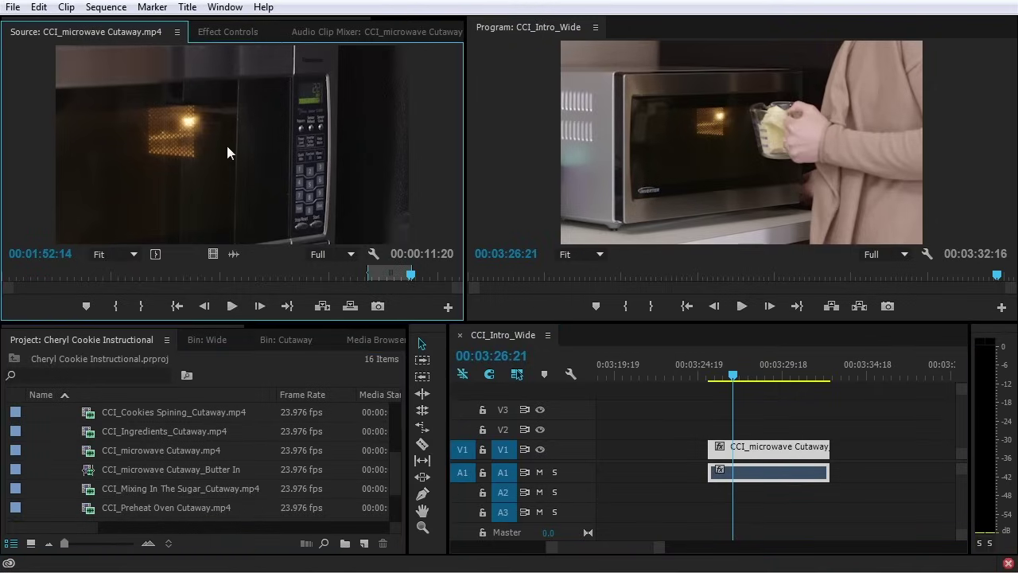
pyautogui.hotkey('ctrl', 'u')
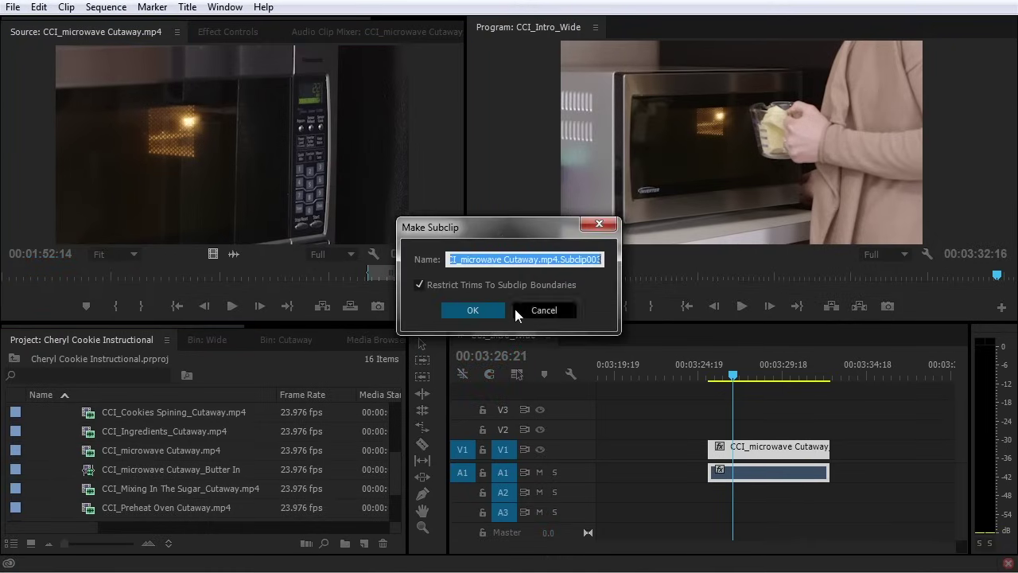
pyautogui.click(529, 259)
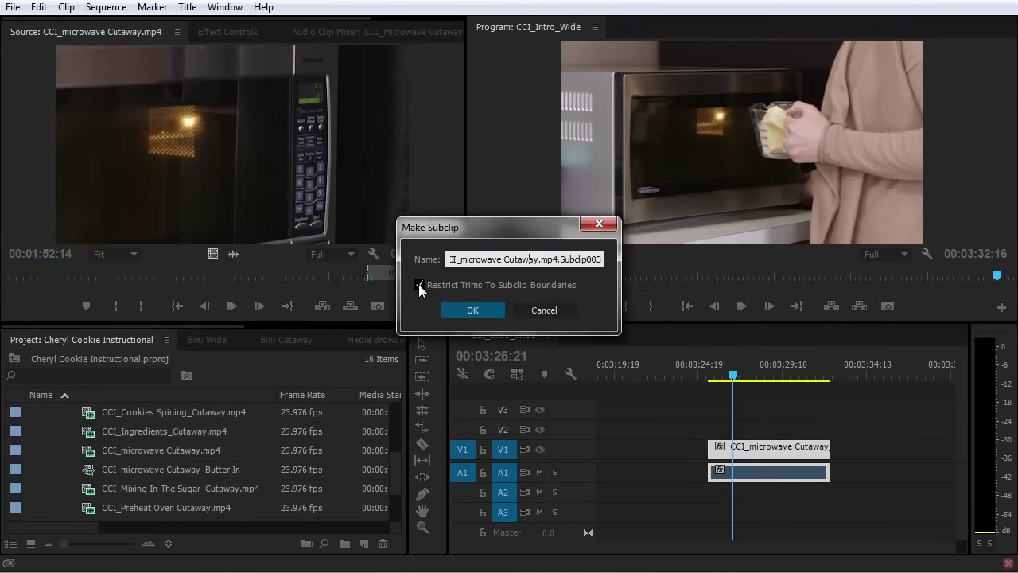
pyautogui.click(419, 285)
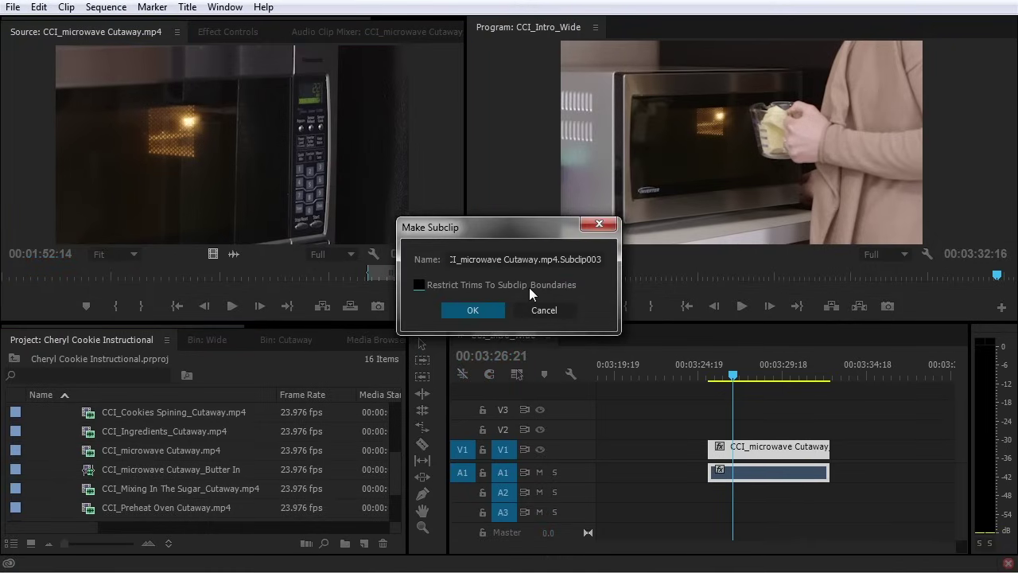
pyautogui.moveTo(537, 259); pyautogui.dragTo(645, 262)
pyautogui.write('_Enter 30')
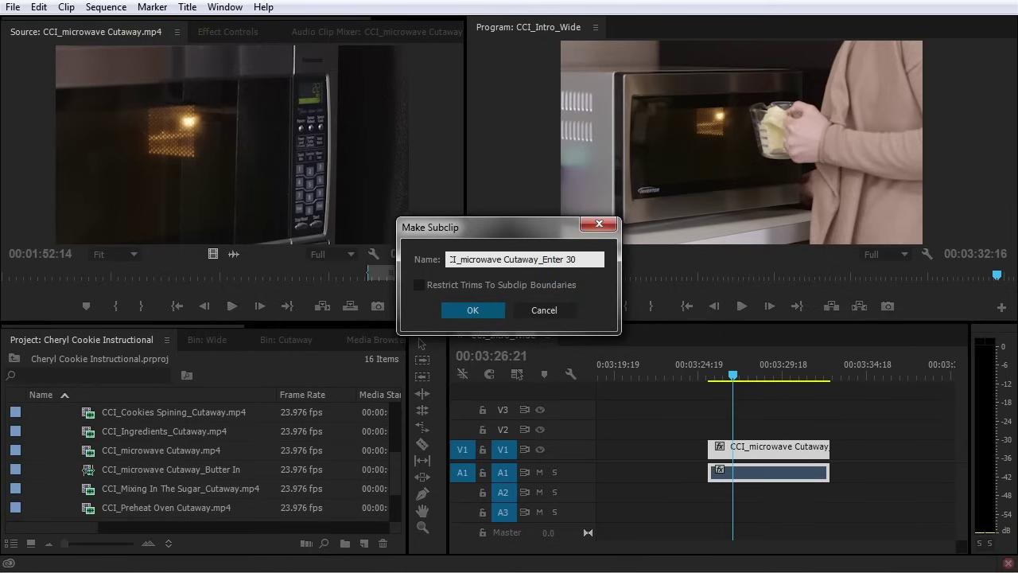
pyautogui.click(472, 312)
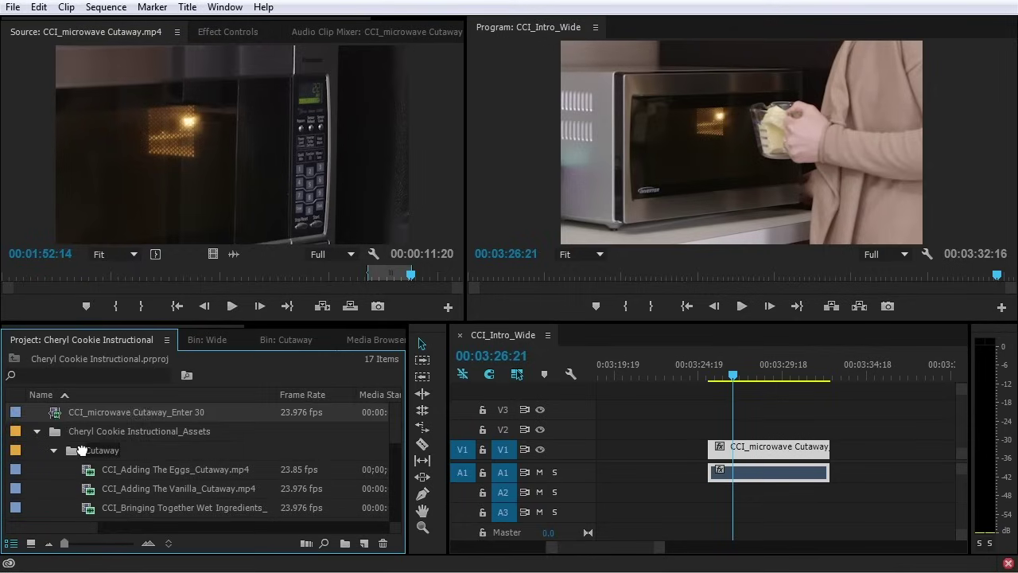
# Place the new Enter 30 subclip after the cutaway clip on V1, then undo the placement
pyautogui.scroll(-1, 83, 450)
pyautogui.scroll(-8, 80, 451)
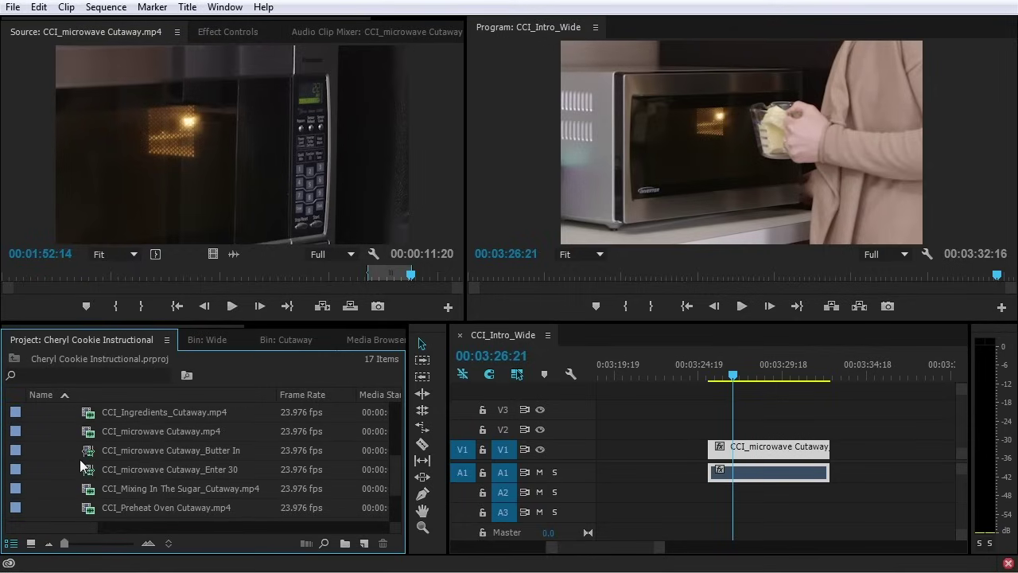
pyautogui.click(93, 466)
pyautogui.moveTo(93, 465); pyautogui.dragTo(871, 455)
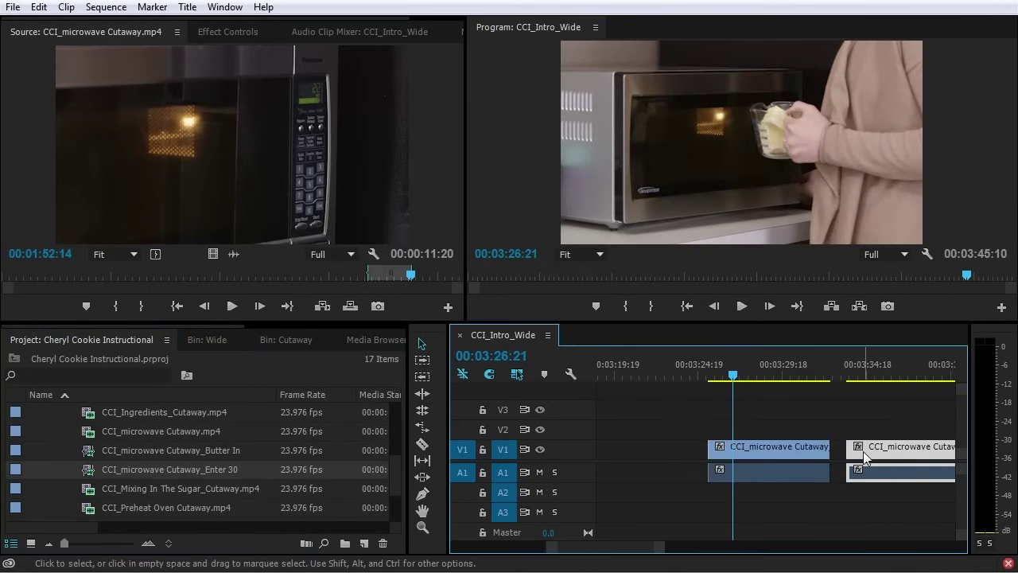
pyautogui.moveTo(625, 547); pyautogui.dragTo(627, 548)
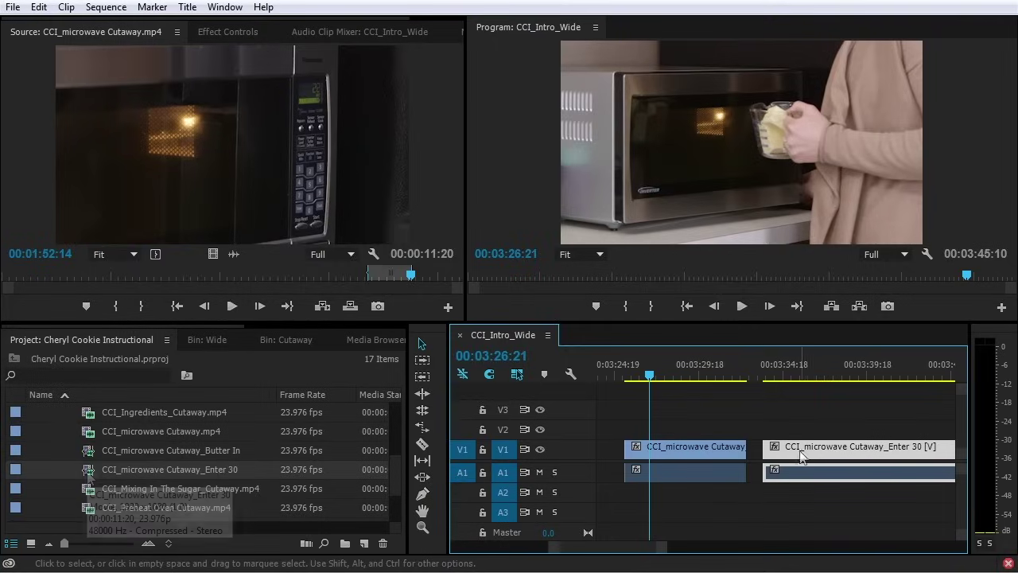
pyautogui.hotkey('ctrl', 'z')
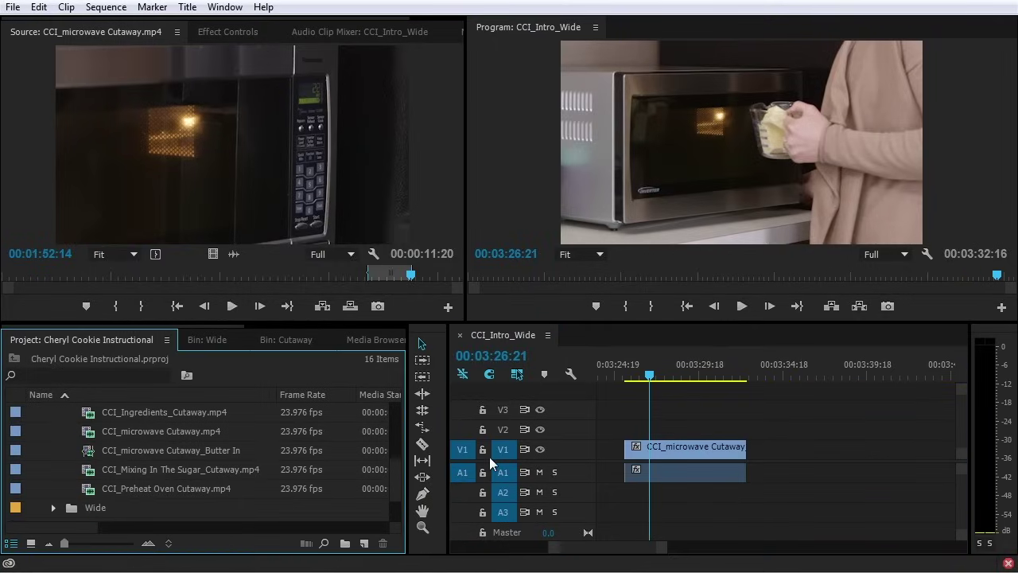
# Redo the placement, then edit the Enter 30 subclip to start earlier and end at 00:01:54:10
pyautogui.hotkey('ctrl', 'shift', 'z')
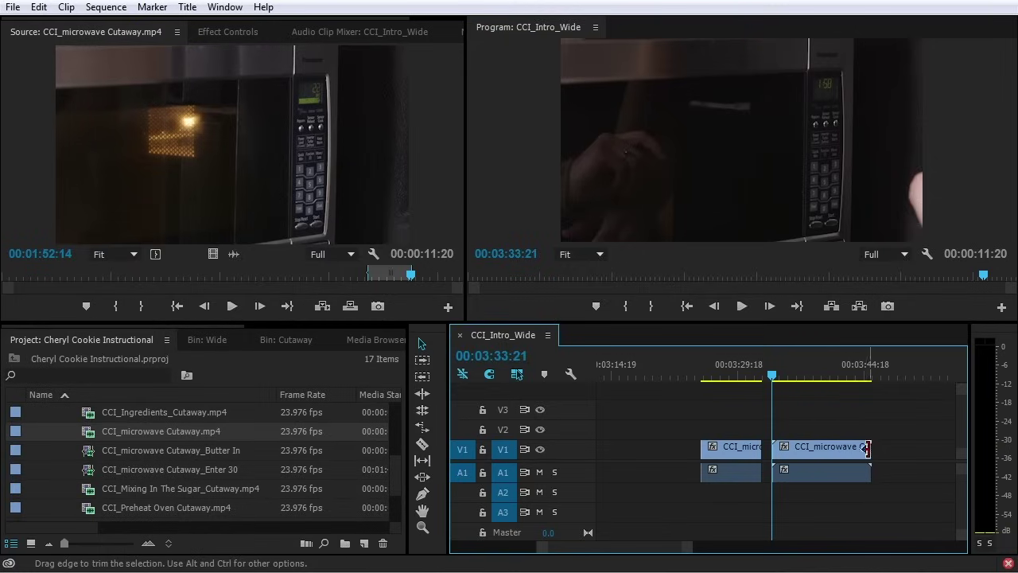
pyautogui.click(88, 474)
pyautogui.rightClick(88, 476)
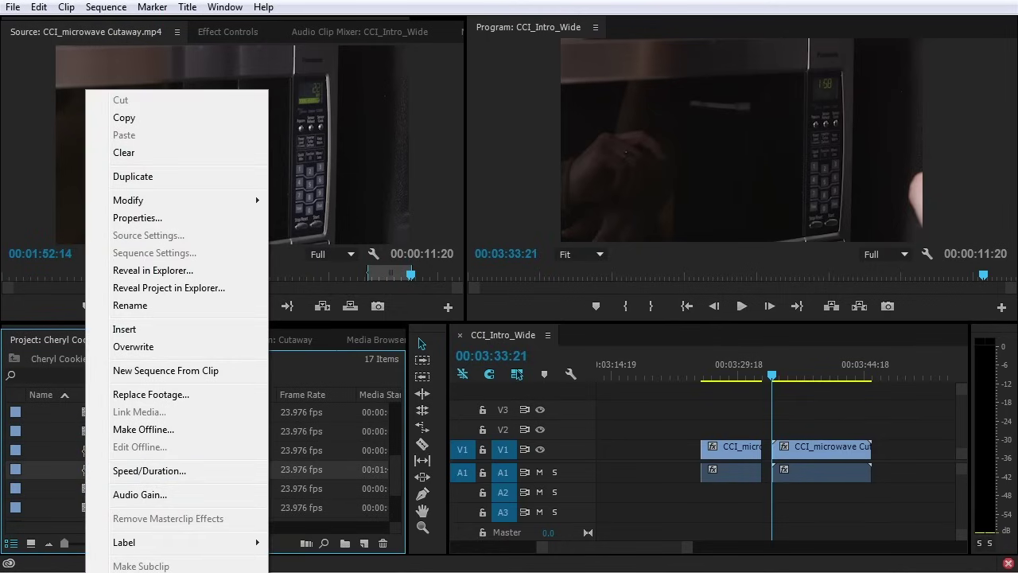
pyautogui.click(139, 571)
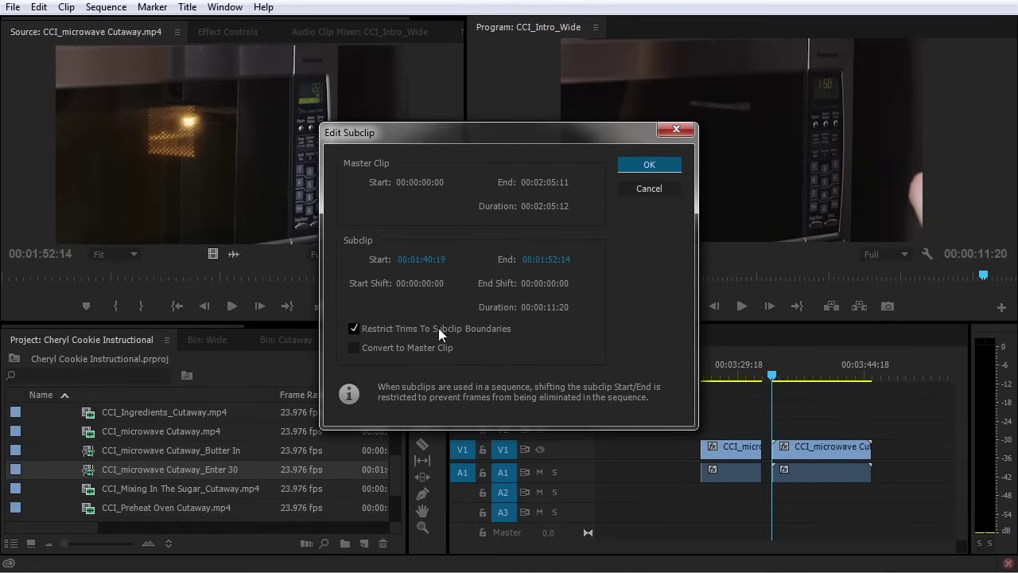
pyautogui.moveTo(418, 269); pyautogui.dragTo(383, 269)
pyautogui.moveTo(543, 261); pyautogui.dragTo(580, 260)
pyautogui.click(645, 166)
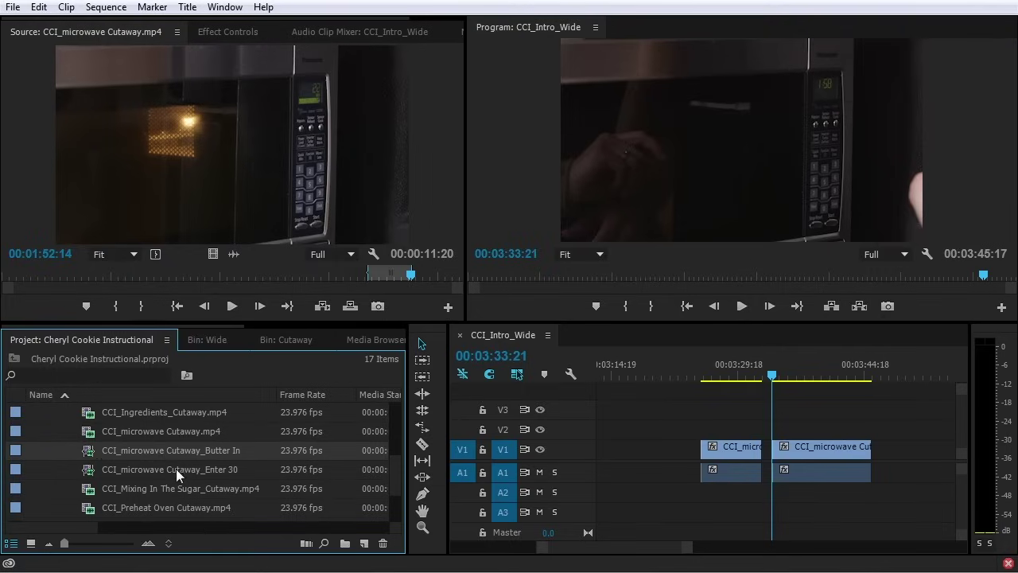
# Load CCI_microwave Cutaway.mp4 in the Source monitor and make the timeline active
pyautogui.doubleClick(92, 432)
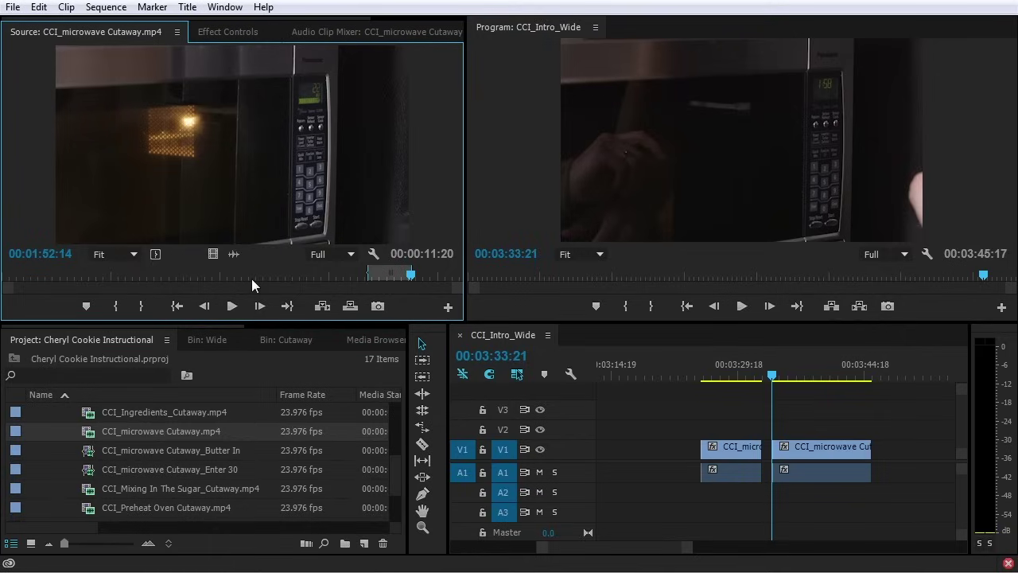
pyautogui.click(649, 417)
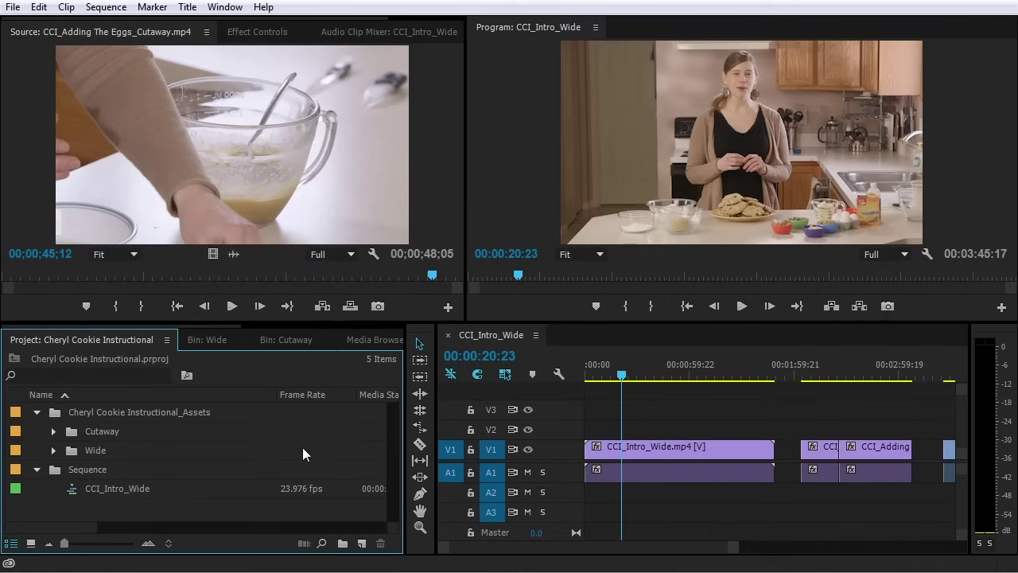
# Zoom out on CCI_Intro_Wide and expand V1 and A1 to show thumbnails and waveforms
pyautogui.click(425, 229)
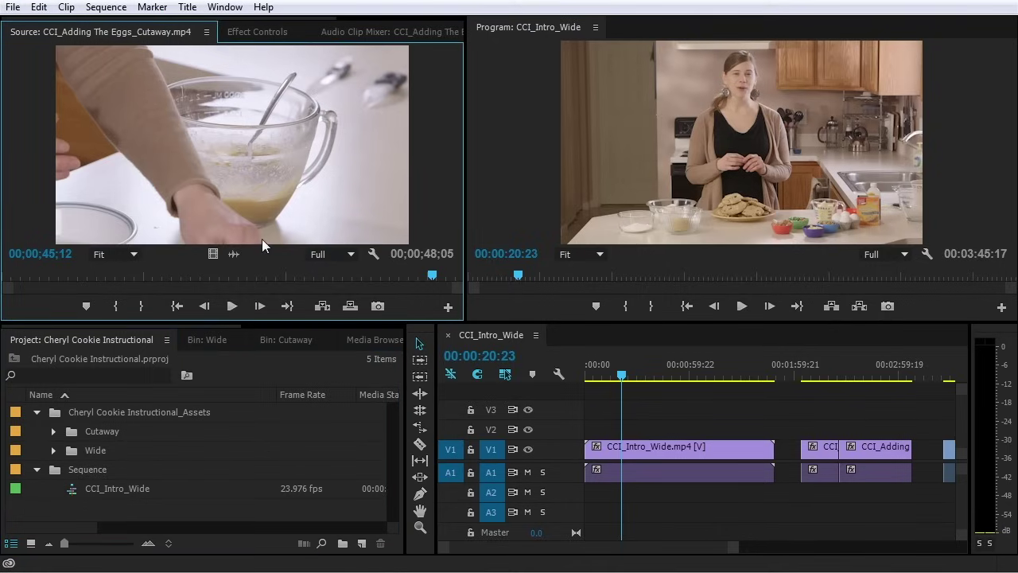
pyautogui.click(648, 408)
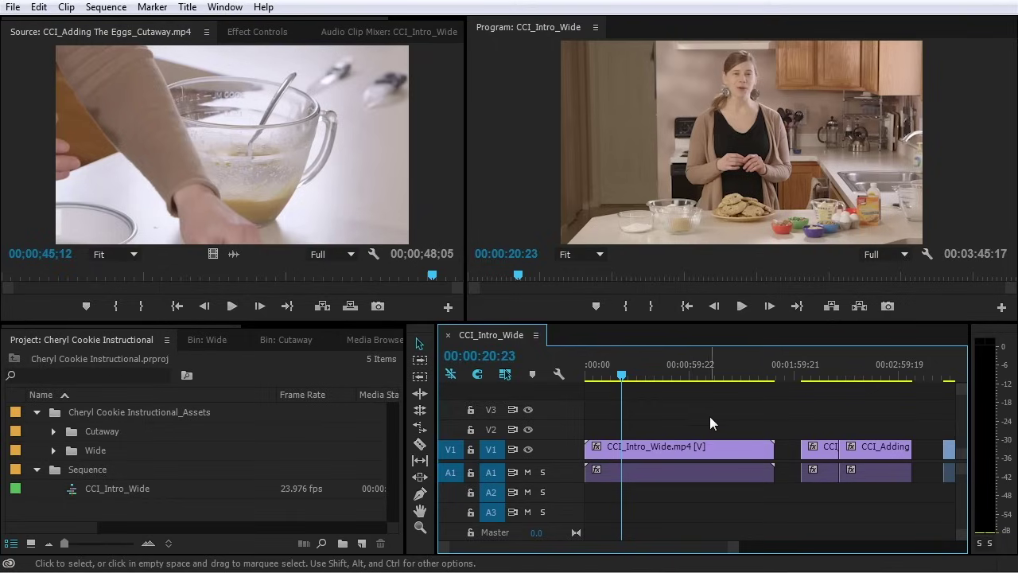
pyautogui.press('-')
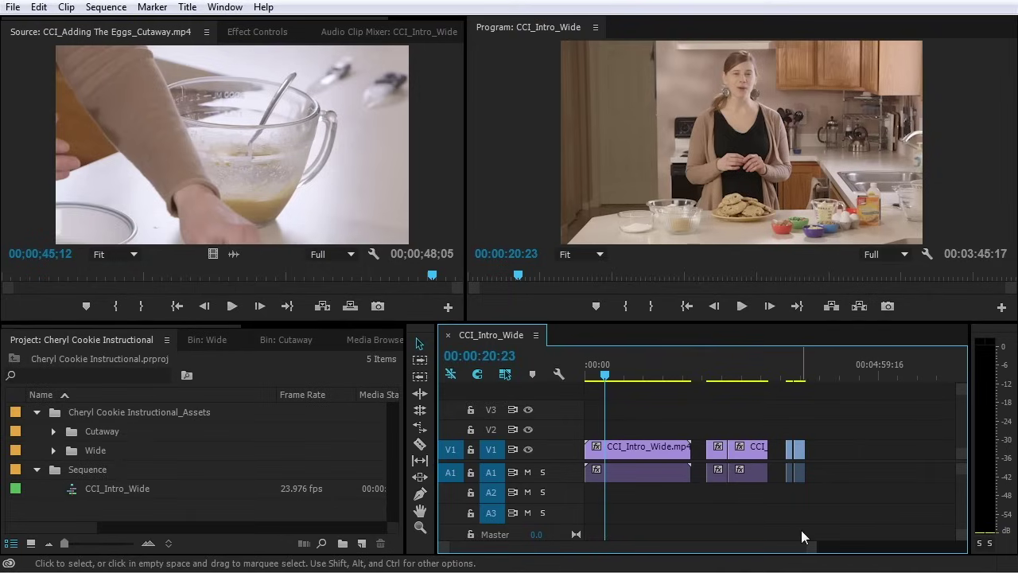
pyautogui.moveTo(570, 546); pyautogui.dragTo(777, 554)
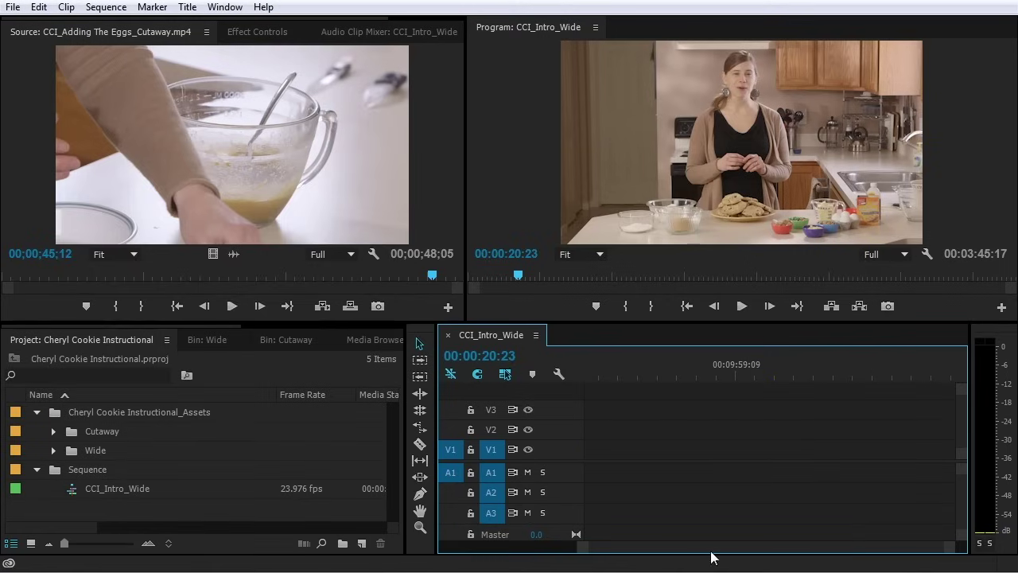
pyautogui.moveTo(712, 557); pyautogui.dragTo(560, 550)
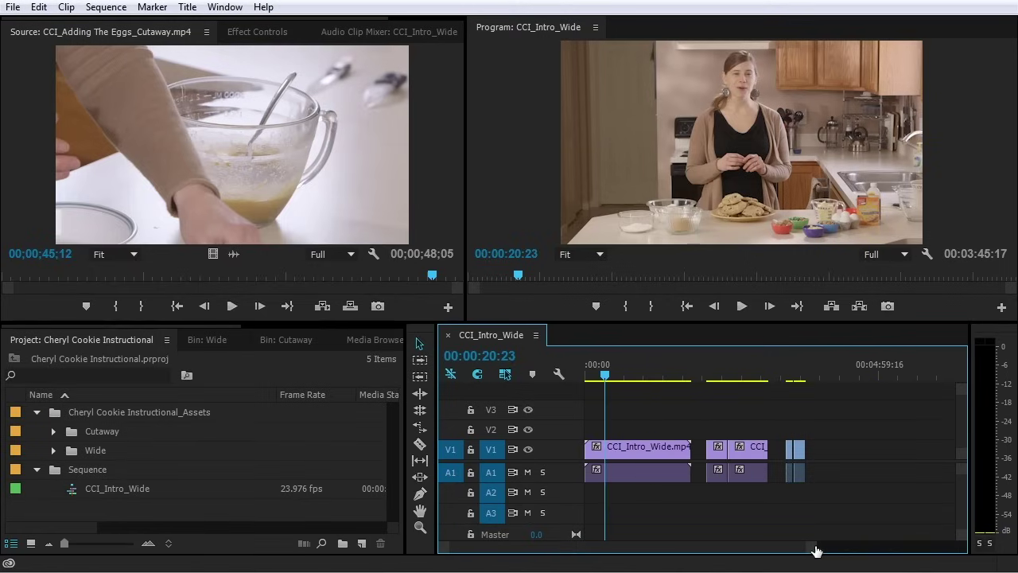
pyautogui.moveTo(816, 551); pyautogui.dragTo(927, 548)
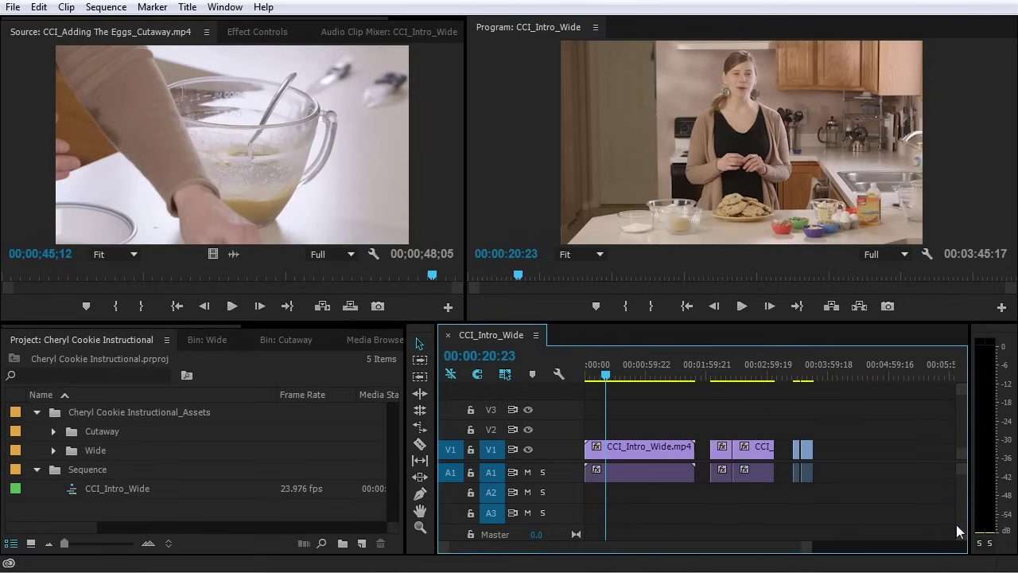
pyautogui.moveTo(964, 539); pyautogui.dragTo(964, 451)
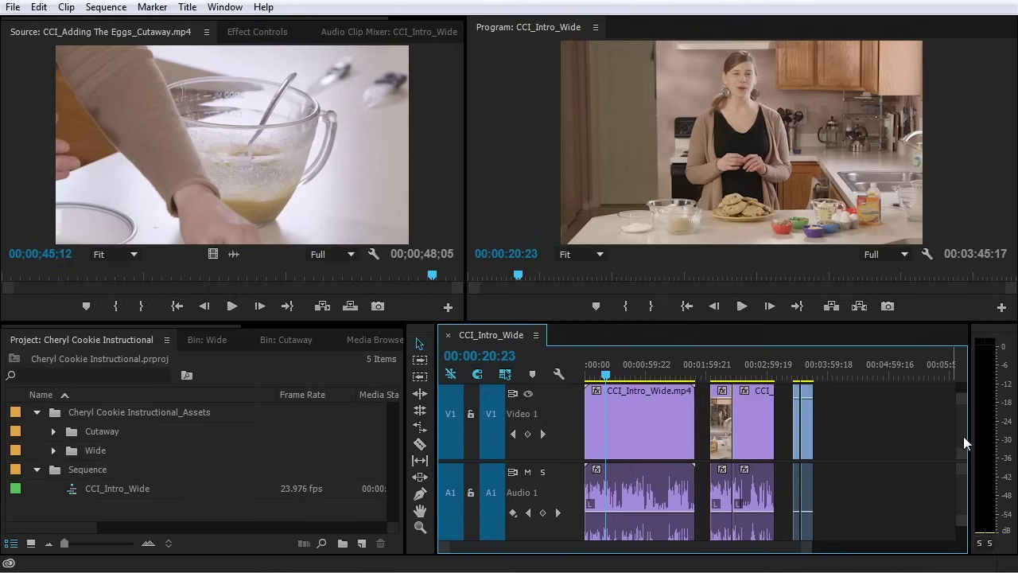
# Alt+scroll the timeline in and out, ending on a close view around 00:00:20:23
pyautogui.moveTo(962, 434)
pyautogui.mouseDown()
pyautogui.moveTo(962, 412)
pyautogui.moveTo(963, 442)
pyautogui.mouseUp()
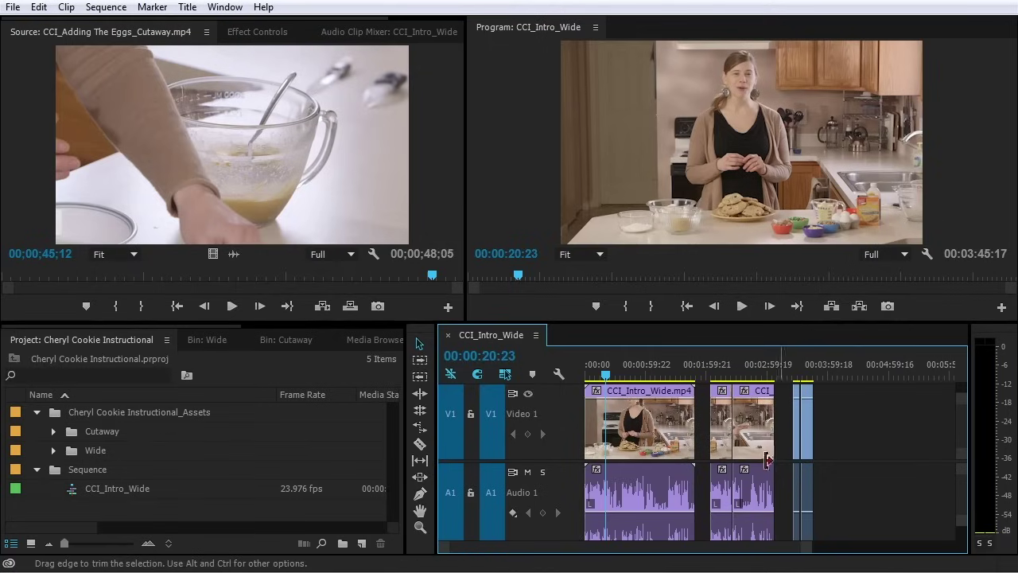
pyautogui.keyDown('alt'); pyautogui.scroll(2, 655, 448); pyautogui.keyUp('alt')
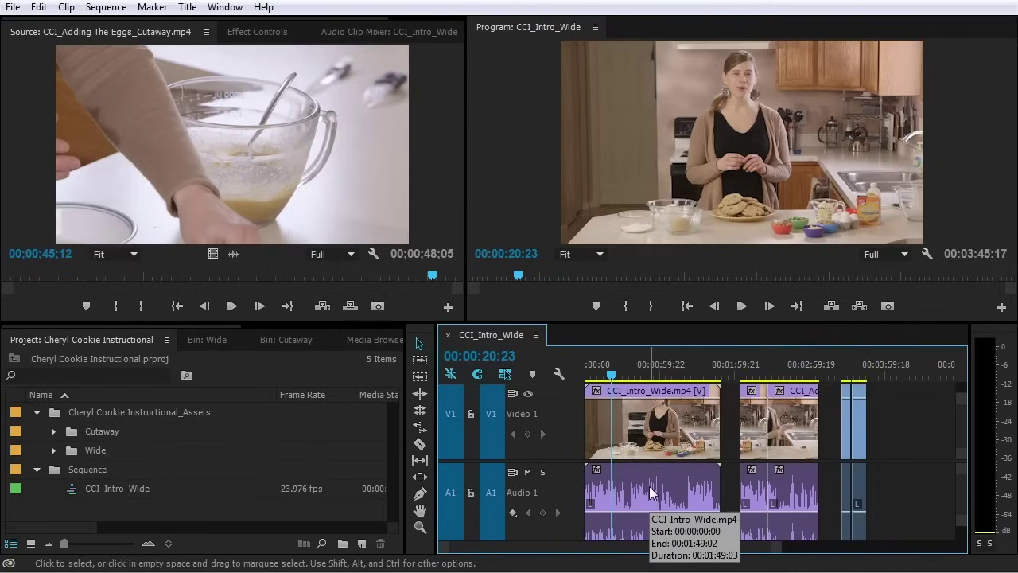
pyautogui.keyDown('alt'); pyautogui.scroll(-5, 650, 492); pyautogui.keyUp('alt')
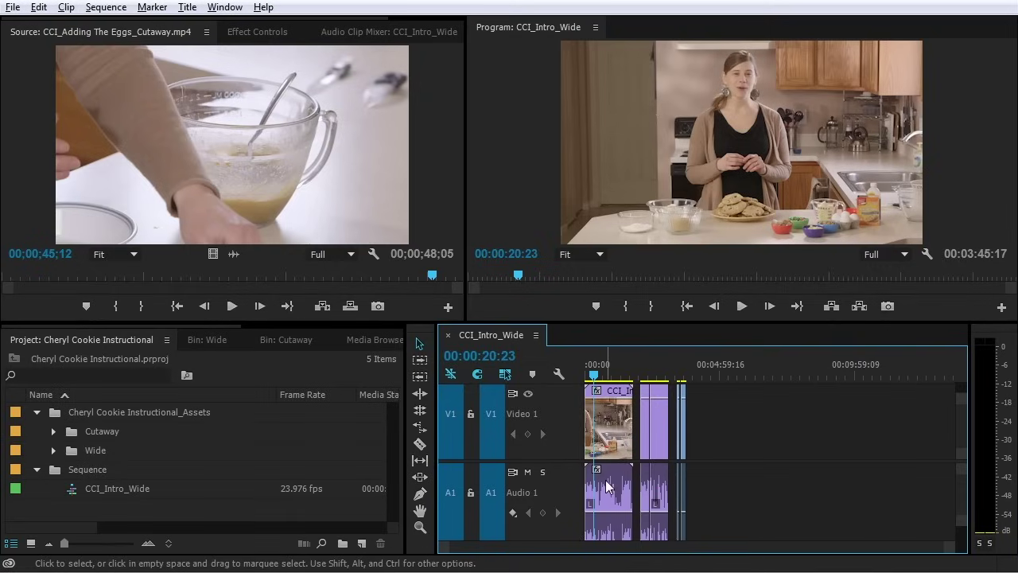
pyautogui.keyDown('alt'); pyautogui.scroll(6, 606, 488); pyautogui.keyUp('alt')
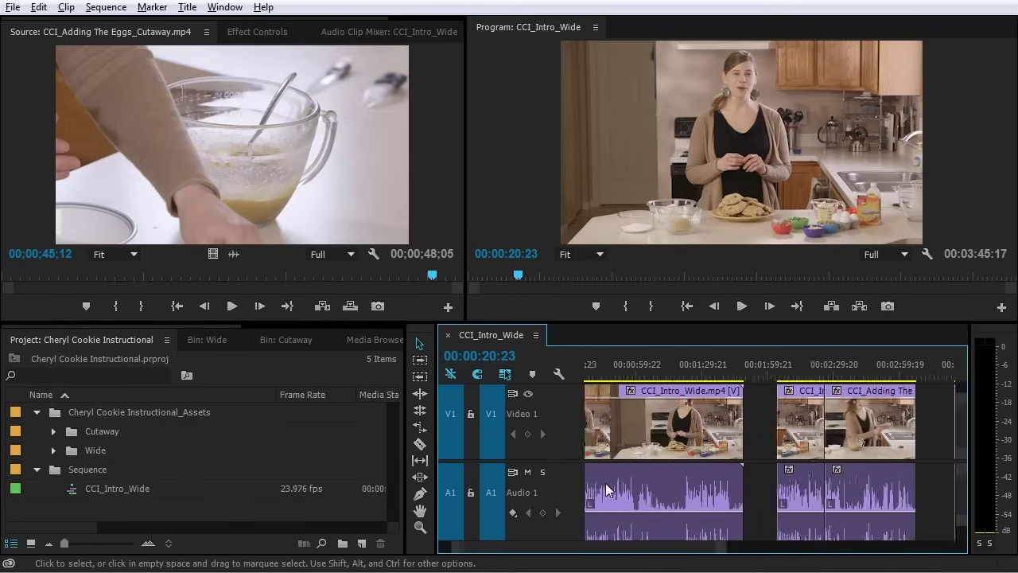
pyautogui.keyDown('alt'); pyautogui.scroll(-6, 621, 514); pyautogui.keyUp('alt')
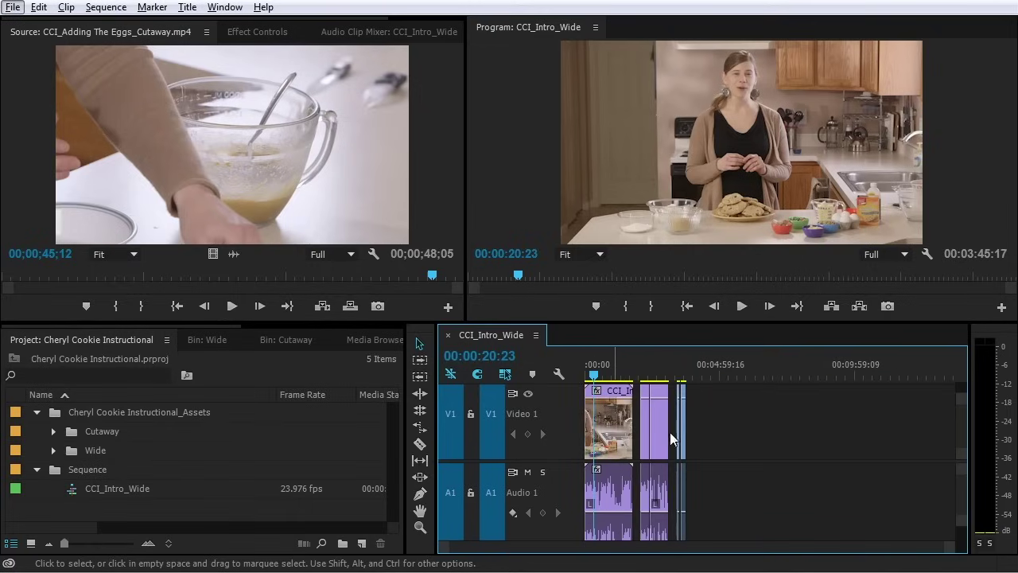
pyautogui.scroll(-5, 740, 425)
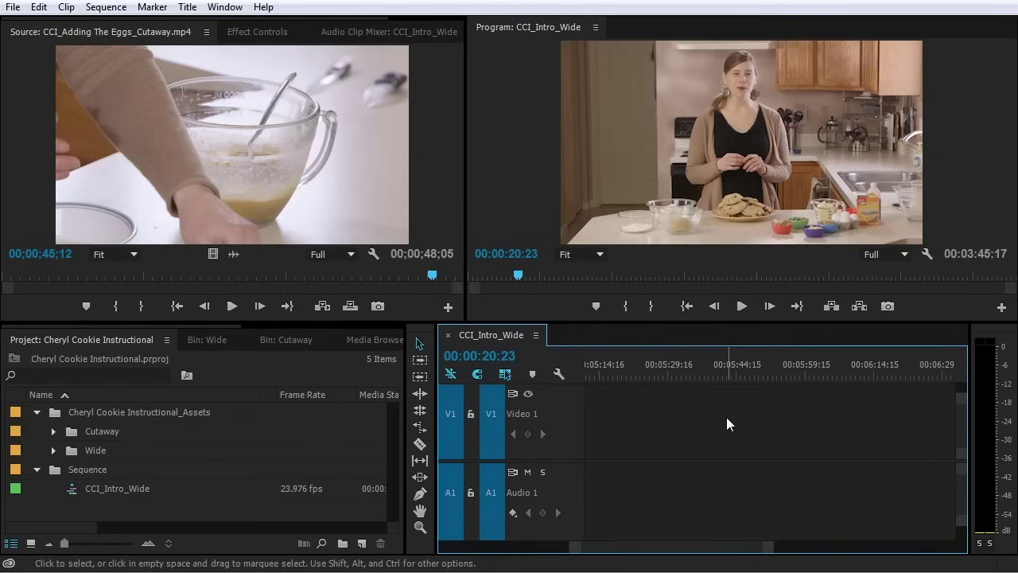
pyautogui.keyDown('alt'); pyautogui.scroll(-6, 726, 416); pyautogui.keyUp('alt')
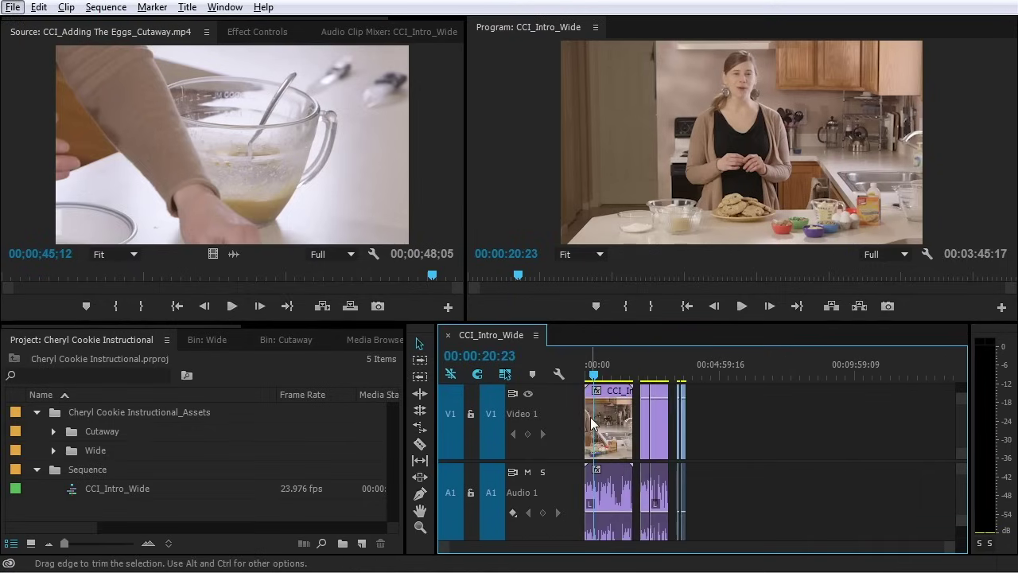
pyautogui.keyDown('alt'); pyautogui.scroll(3, 590, 417); pyautogui.keyUp('alt')
pyautogui.keyDown('alt'); pyautogui.scroll(2, 599, 416); pyautogui.keyUp('alt')
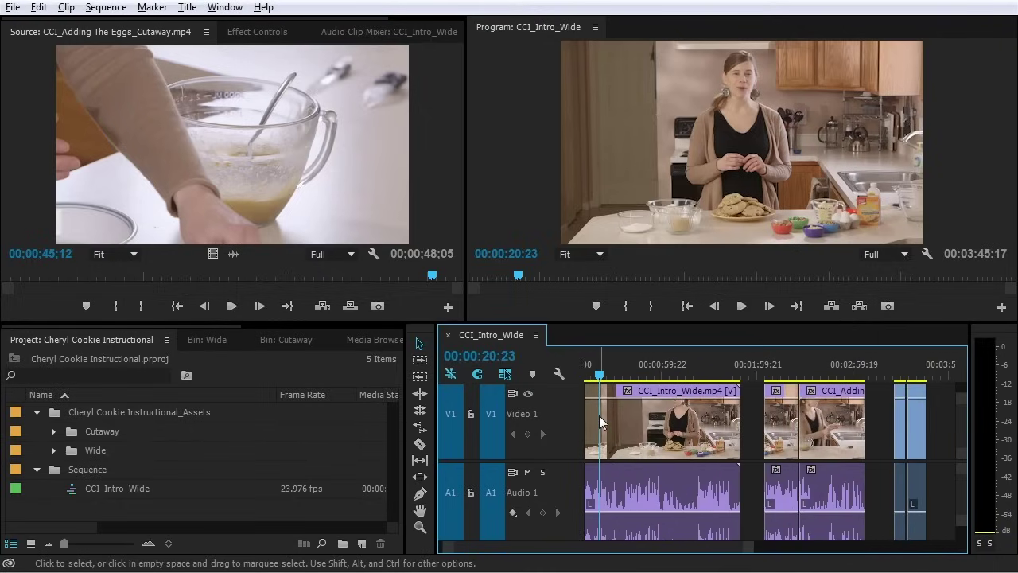
pyautogui.keyDown('alt'); pyautogui.scroll(5, 599, 415); pyautogui.keyUp('alt')
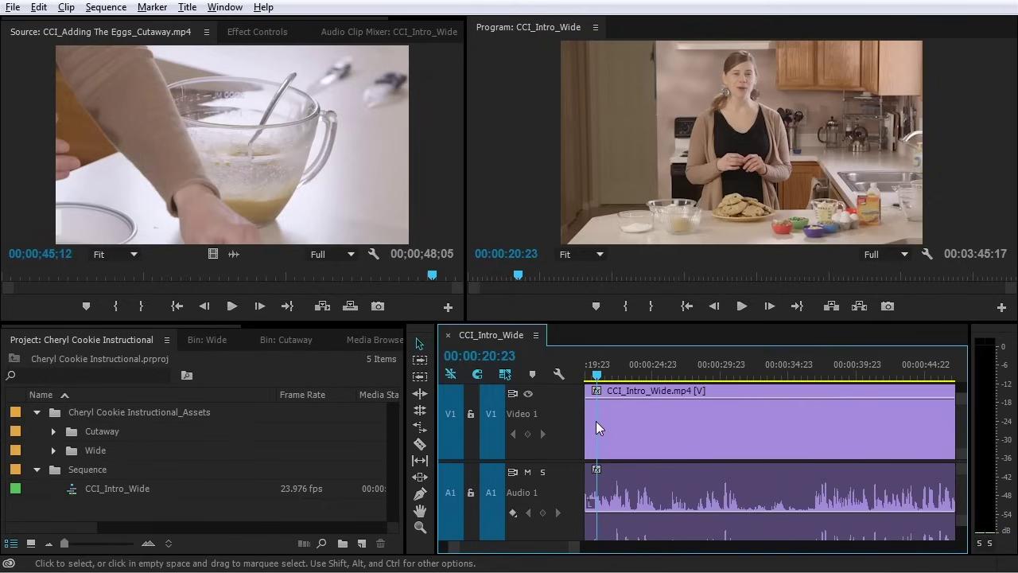
# Step the playhead back to 00:00:20:15 and select the CCI_Intro_Wide clip
pyautogui.press('Left')
pyautogui.press('Left')
pyautogui.press('Left')
pyautogui.press('Left')
pyautogui.press('Left')
pyautogui.press('Left')
pyautogui.press('Left')
pyautogui.press('Left')
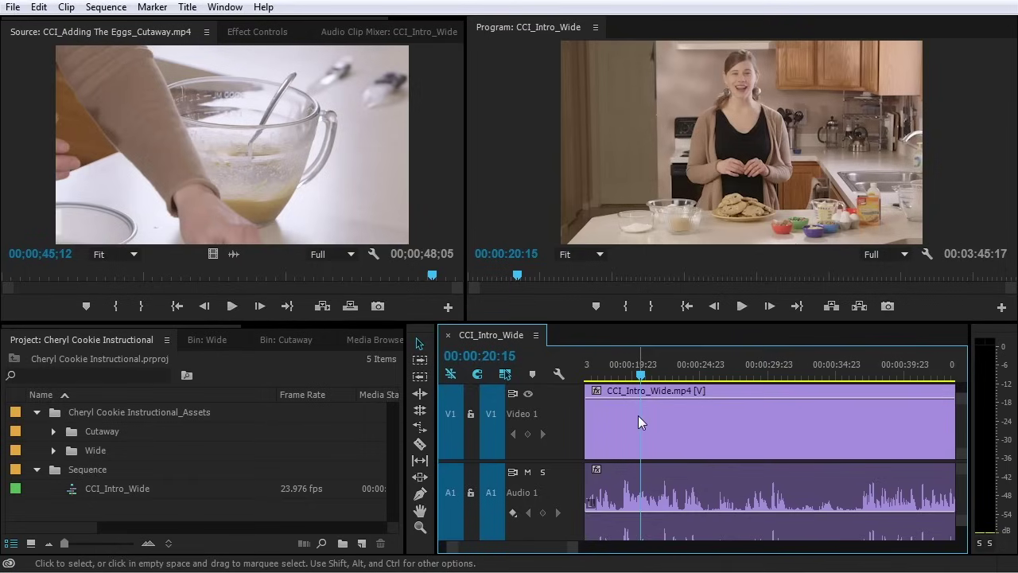
pyautogui.scroll(5, 664, 481)
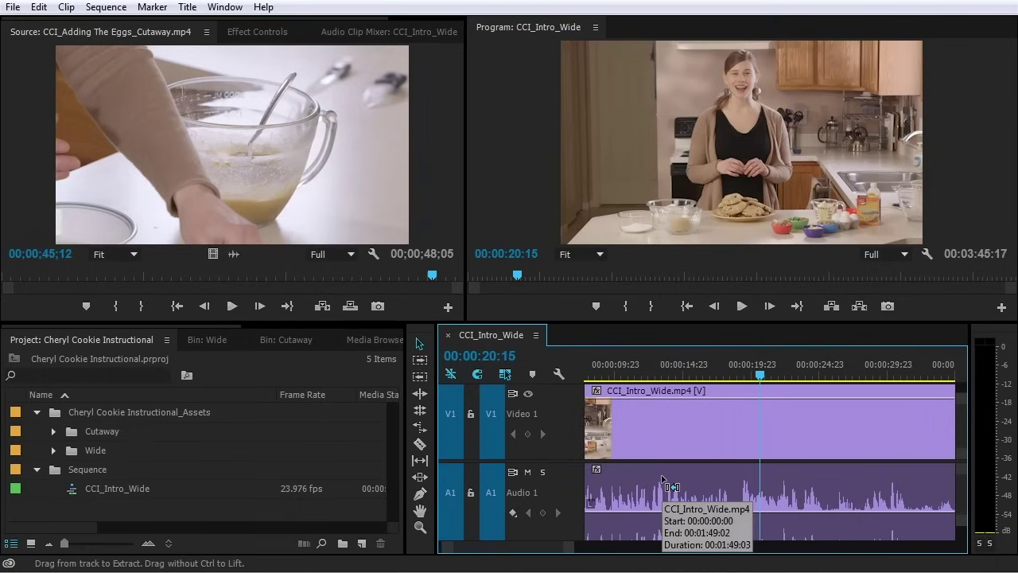
pyautogui.click(736, 426)
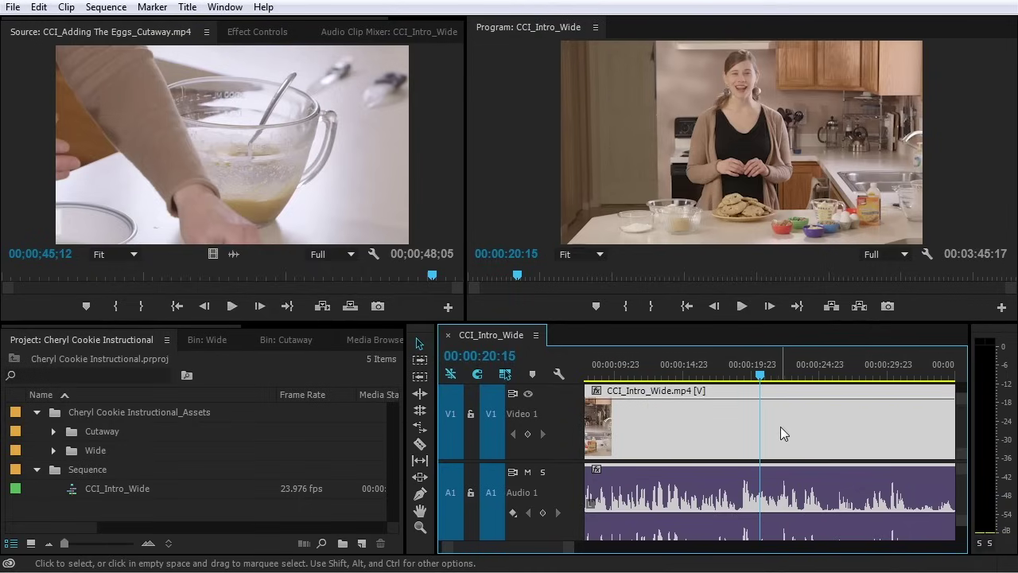
# Shrink the Audio 1 track to a slim waveform strip
pyautogui.scroll(2, 781, 426)
pyautogui.scroll(-1, 780, 425)
pyautogui.scroll(2, 781, 426)
pyautogui.scroll(-3, 781, 425)
pyautogui.scroll(-1, 780, 504)
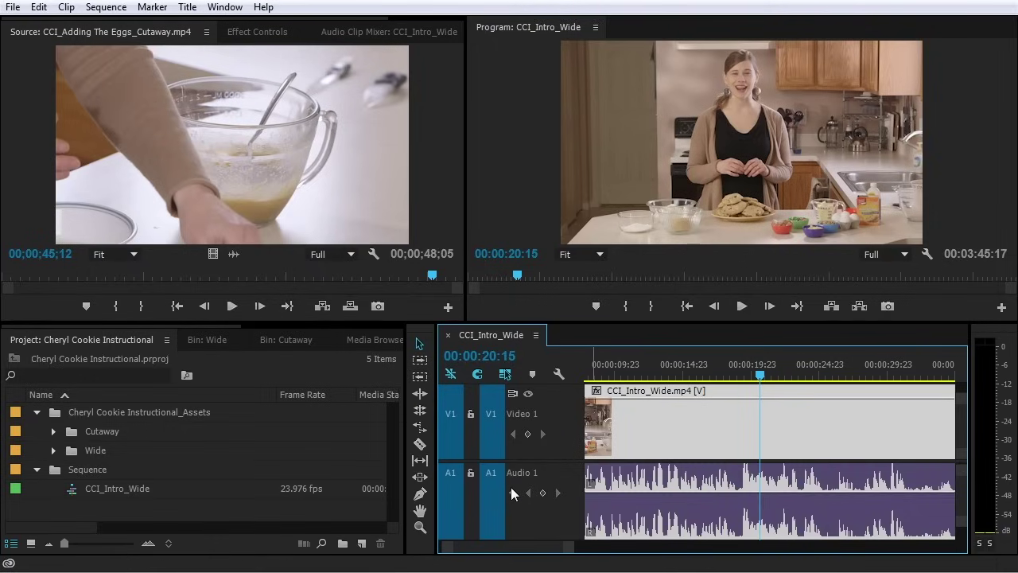
pyautogui.scroll(-4, 525, 497)
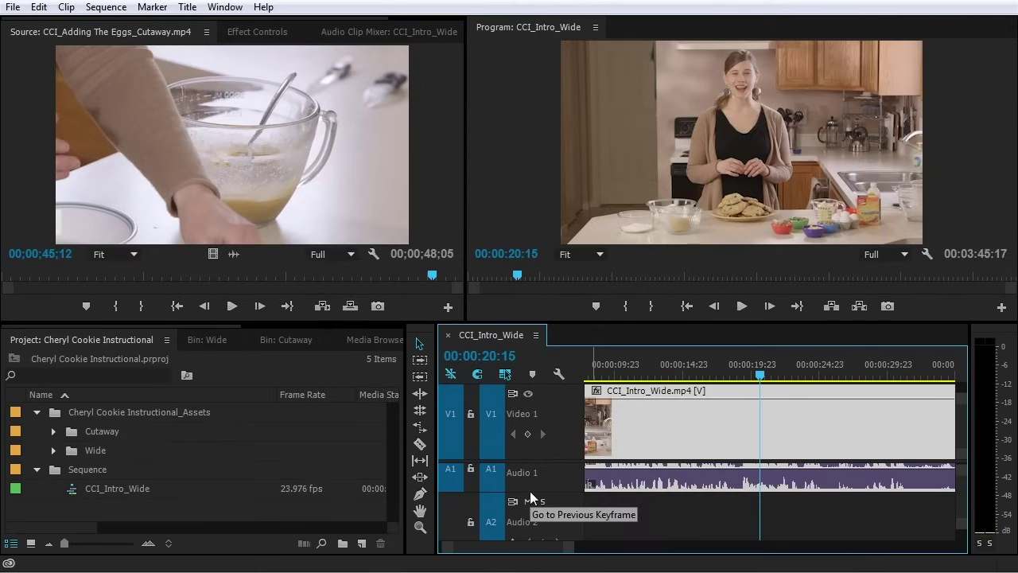
pyautogui.scroll(-3, 542, 485)
# Zoom out, marquee-select all clips on V1 and A1, and delete them
pyautogui.scroll(-3, 538, 506)
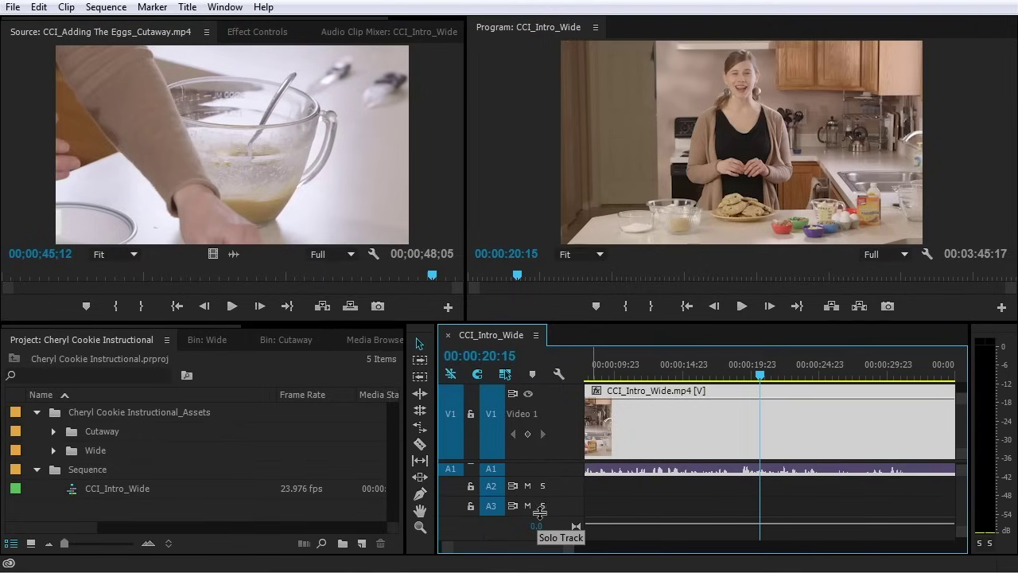
pyautogui.scroll(-4, 550, 421)
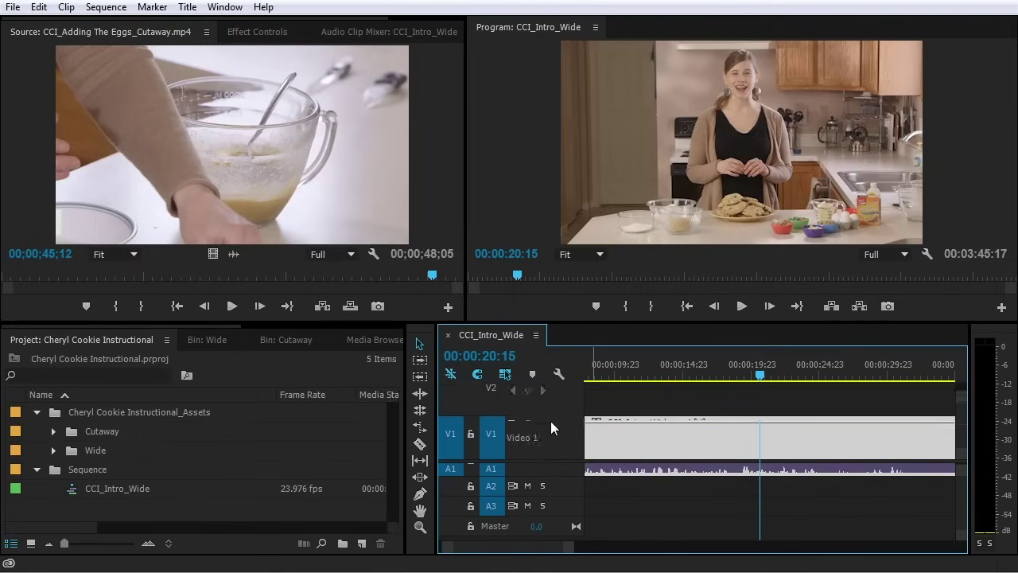
pyautogui.scroll(3, 550, 396)
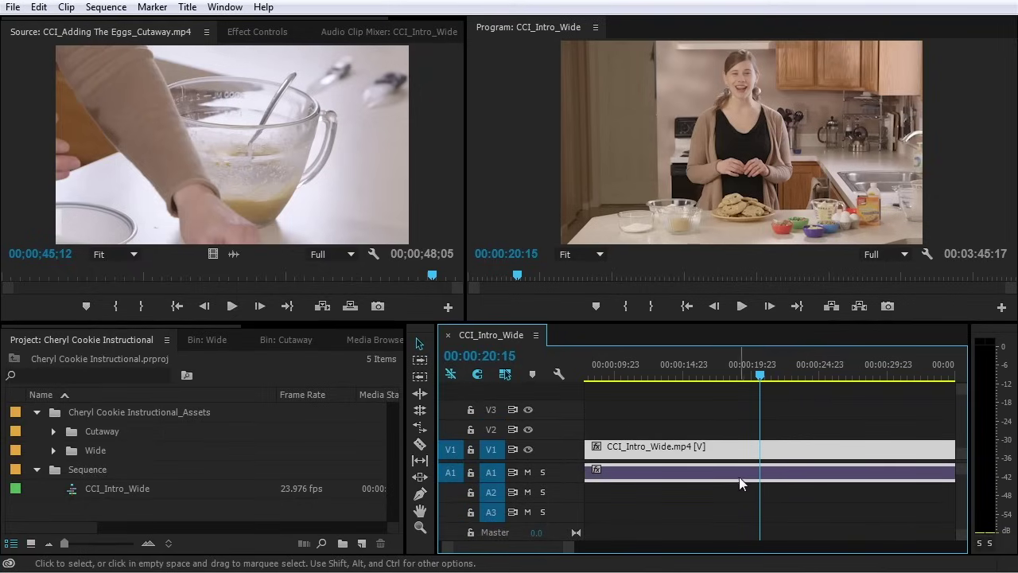
pyautogui.scroll(-10, 706, 476)
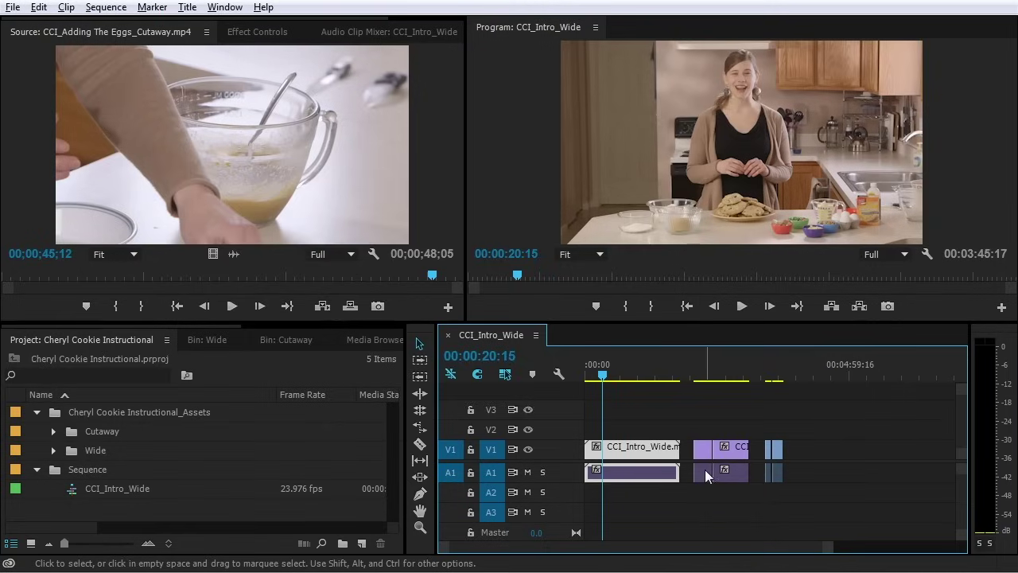
pyautogui.click(845, 415)
pyautogui.moveTo(850, 415); pyautogui.dragTo(623, 489)
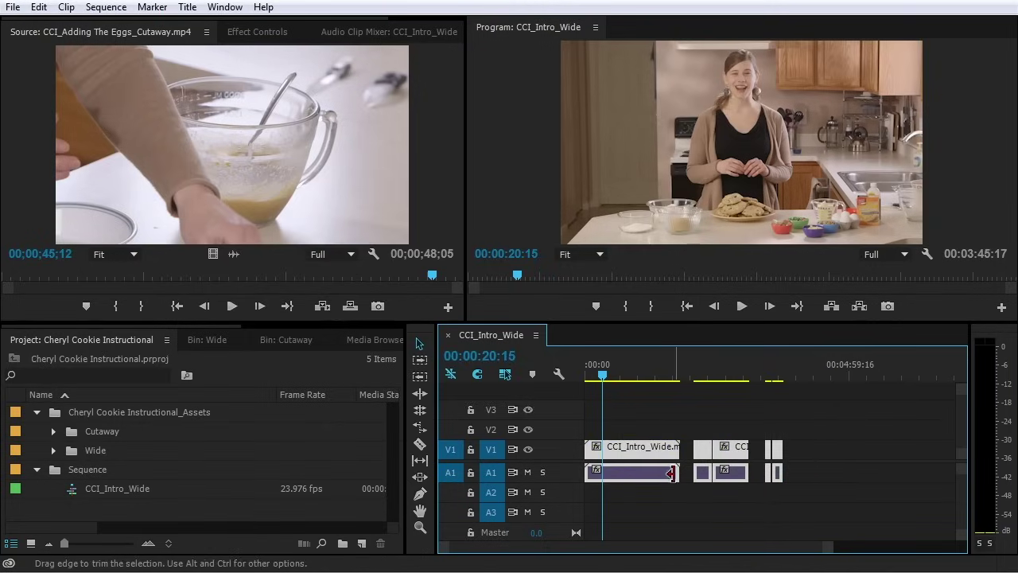
pyautogui.press('Delete')
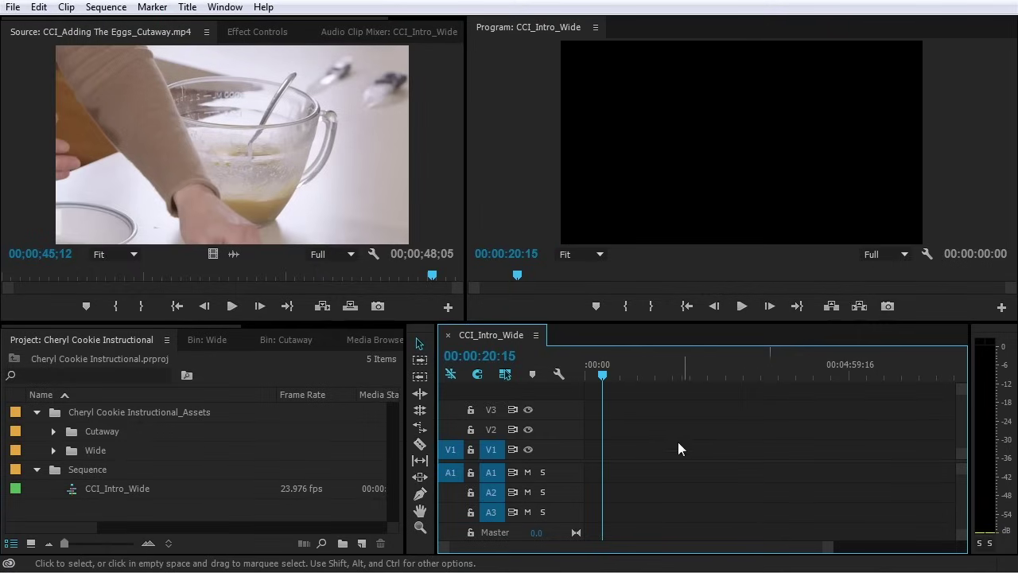
# Expand the Wide bin and load CCI_Intro_Wide.mp4 into the Source Monitor
pyautogui.click(166, 452)
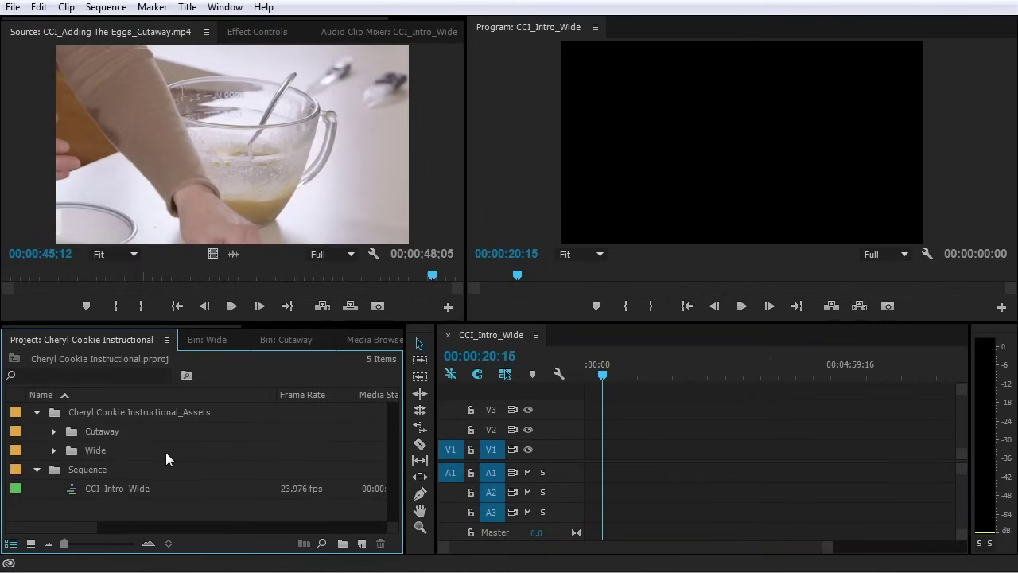
pyautogui.click(53, 451)
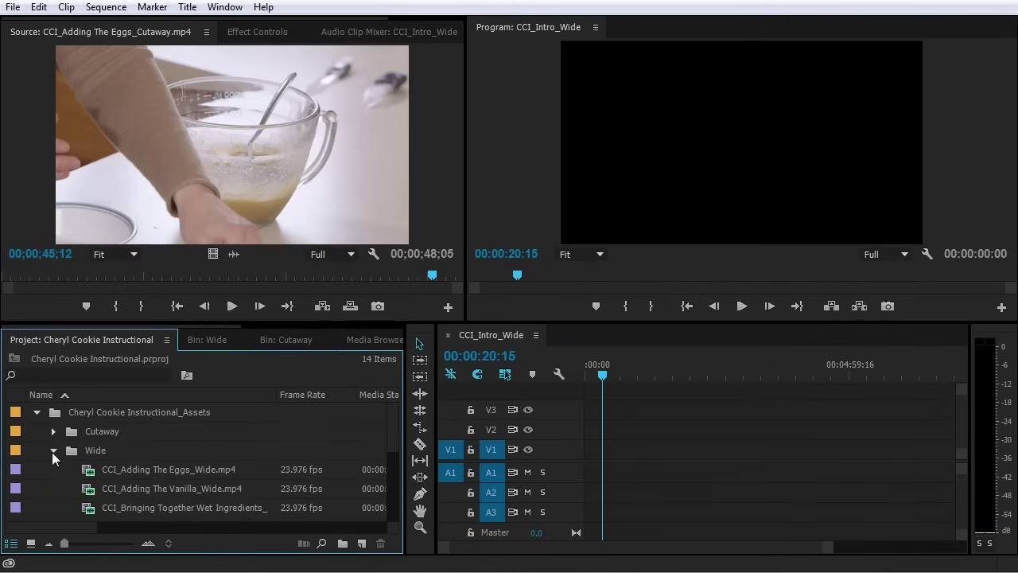
pyautogui.scroll(-1, 106, 454)
pyautogui.scroll(-5, 106, 454)
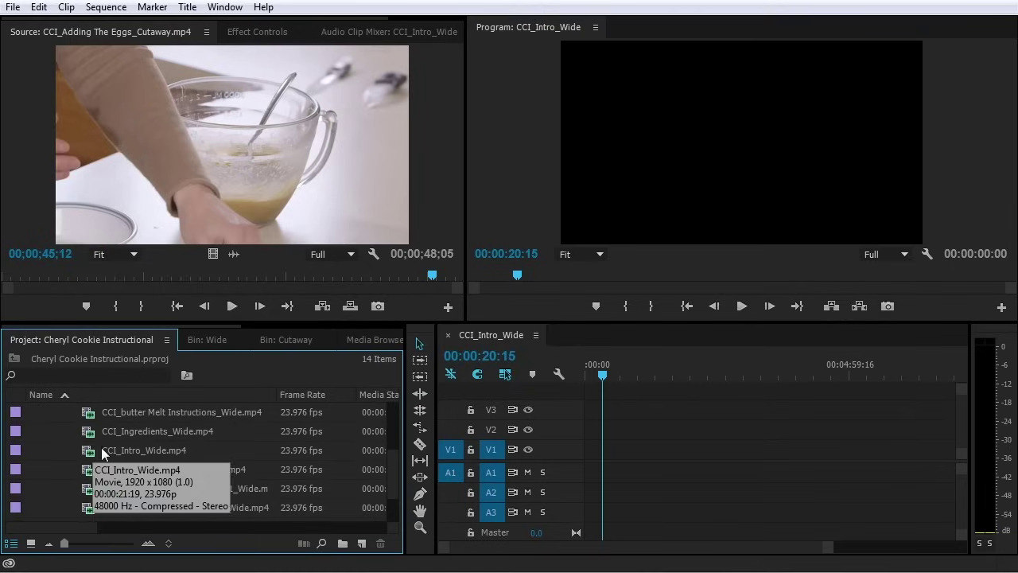
pyautogui.doubleClick(106, 453)
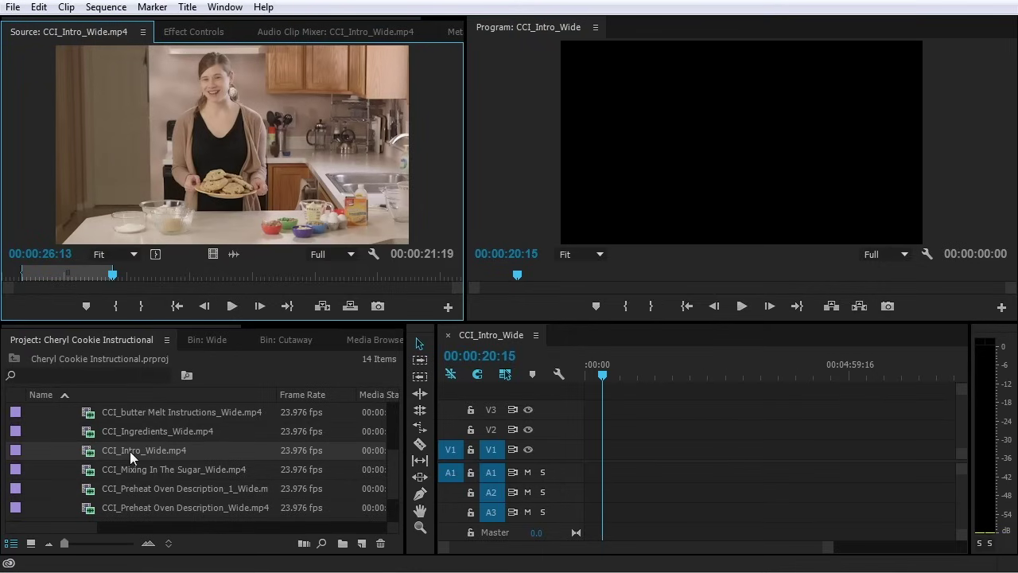
# Preview the clip from near its start, then drag it to the sequence start
pyautogui.moveTo(111, 277); pyautogui.dragTo(24, 288)
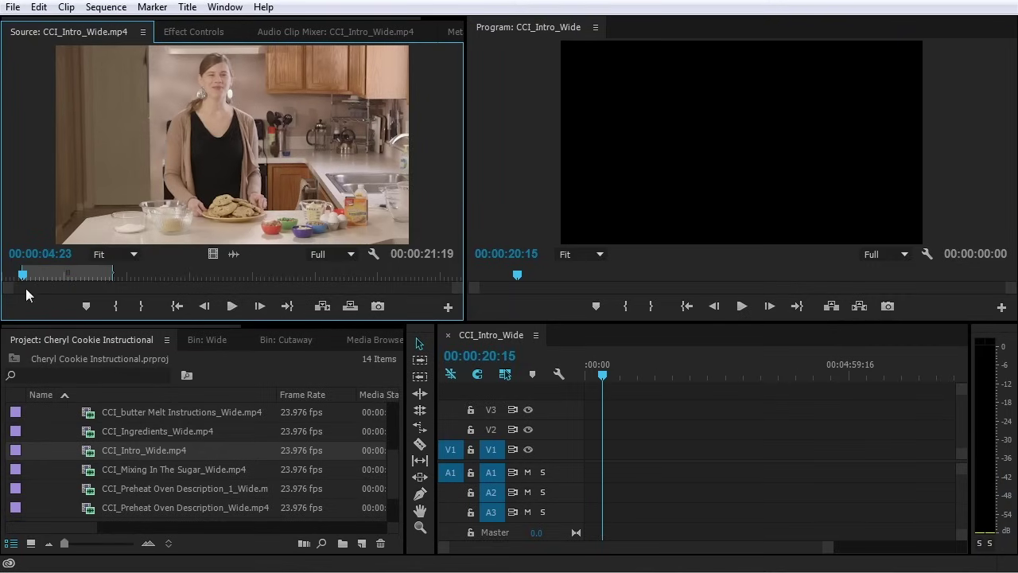
pyautogui.press('space')
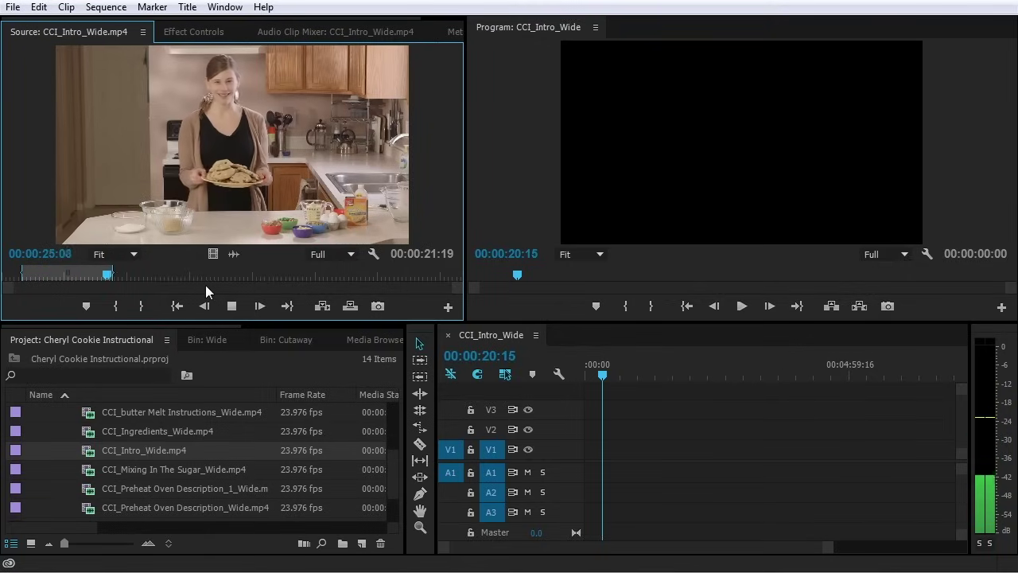
pyautogui.press('space')
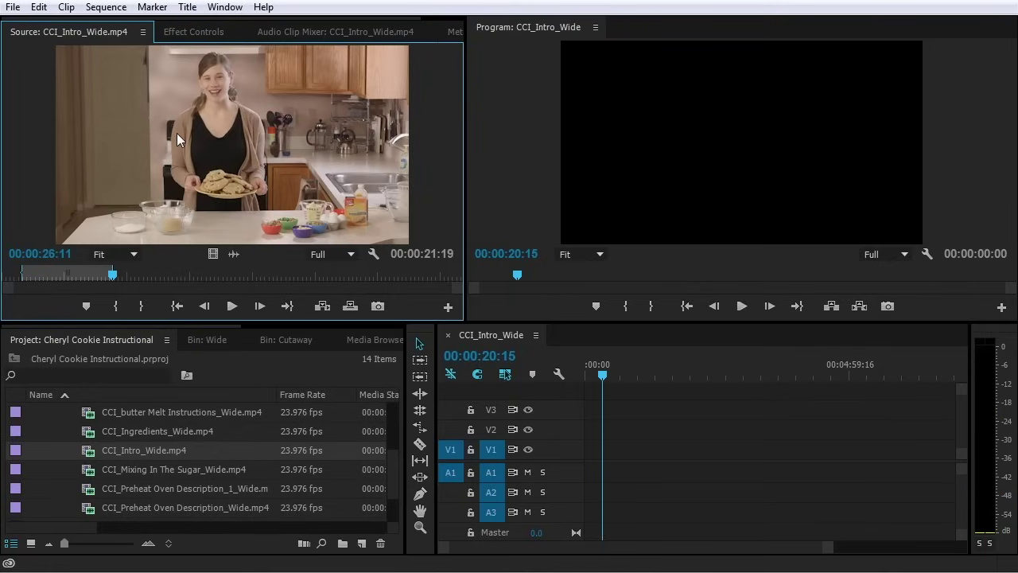
pyautogui.moveTo(162, 97); pyautogui.dragTo(591, 476)
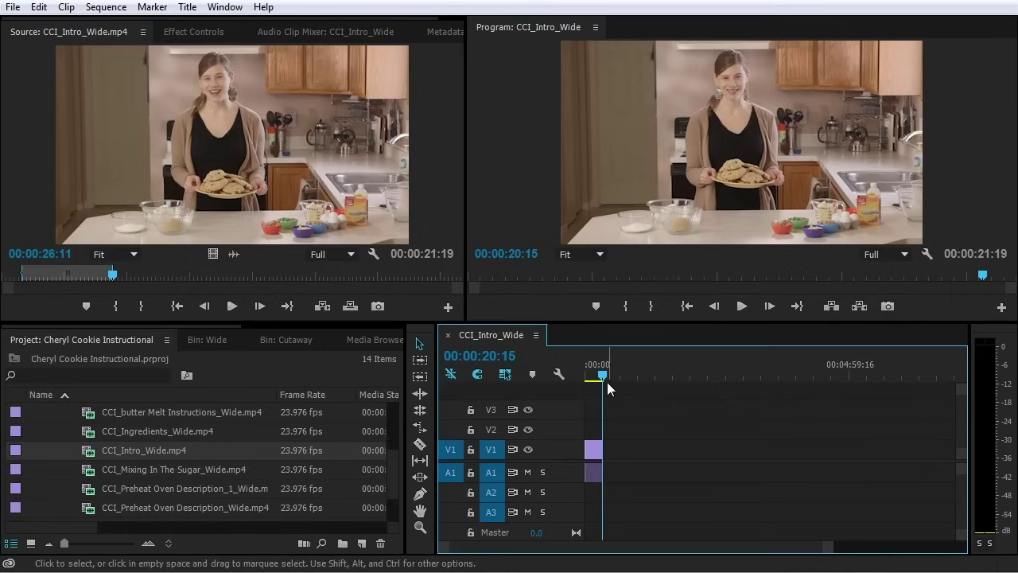
# Rewind to the start, fit the whole sequence in view, and play it
pyautogui.moveTo(605, 376); pyautogui.dragTo(565, 375)
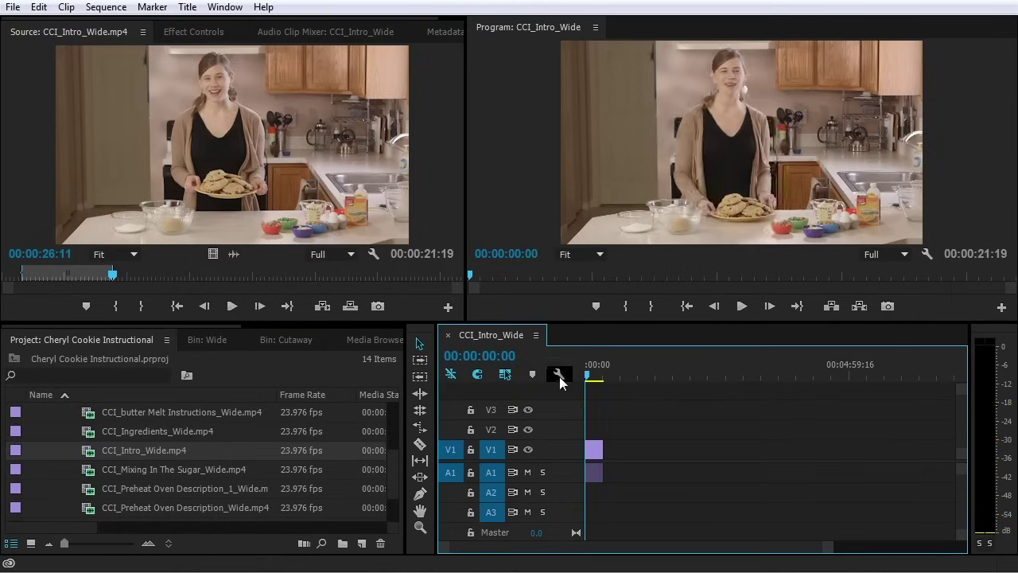
pyautogui.press('\\')
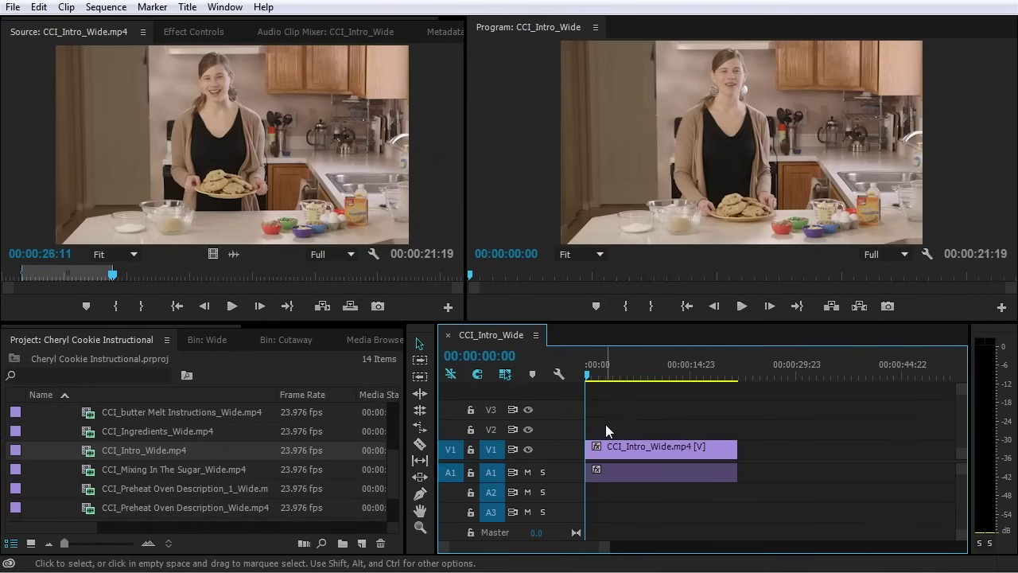
pyautogui.press('space')
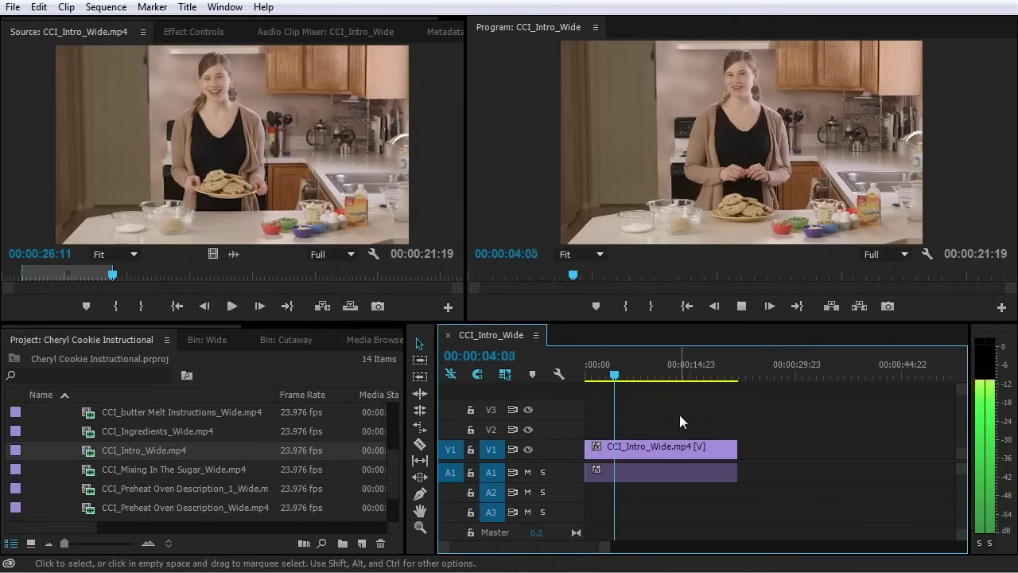
pyautogui.press('space')
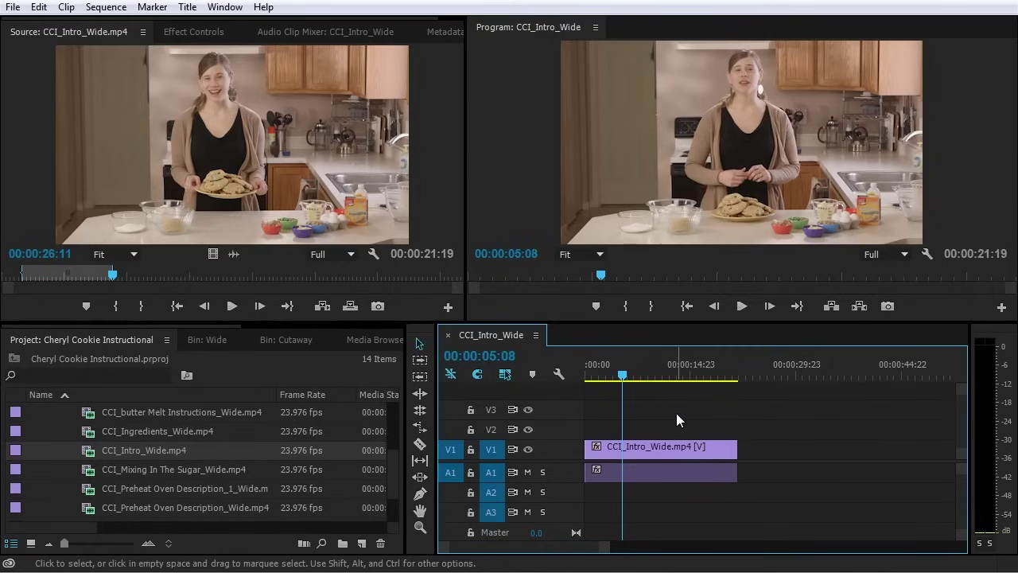
# Shuttle through the sequence with J, K and L, then replay it
pyautogui.press('j')
pyautogui.press('k')
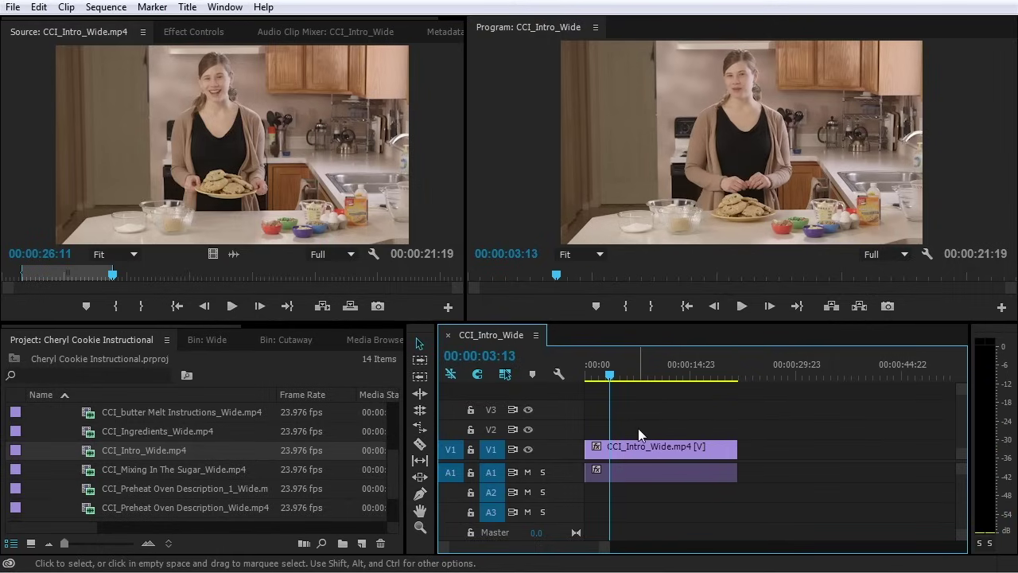
pyautogui.press('l')
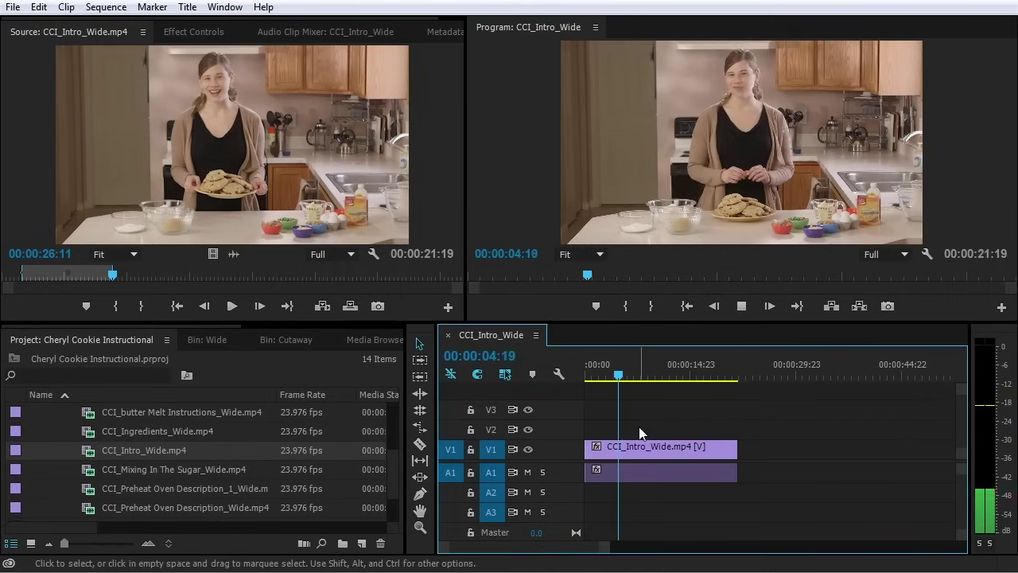
pyautogui.press('k')
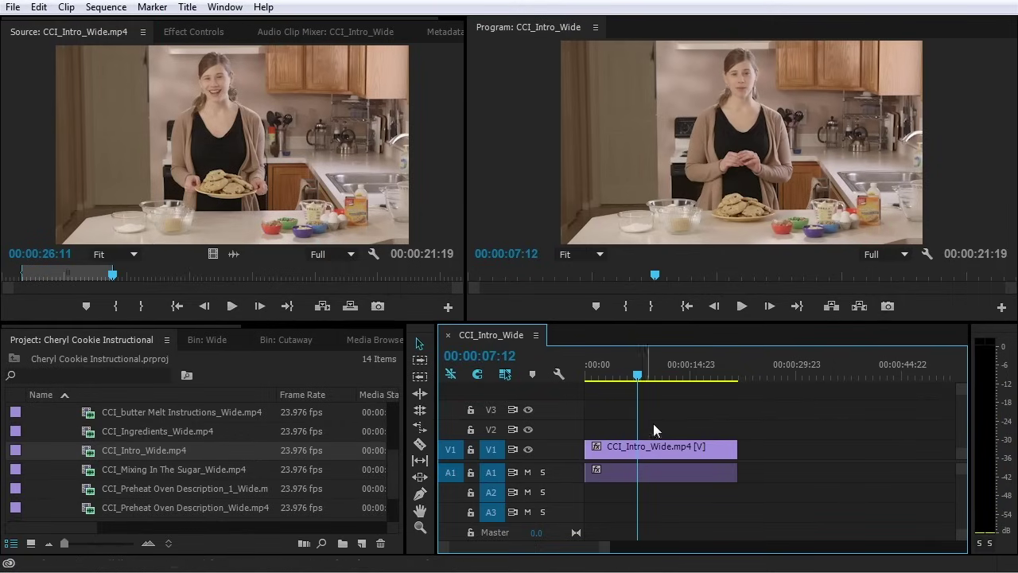
pyautogui.press('space')
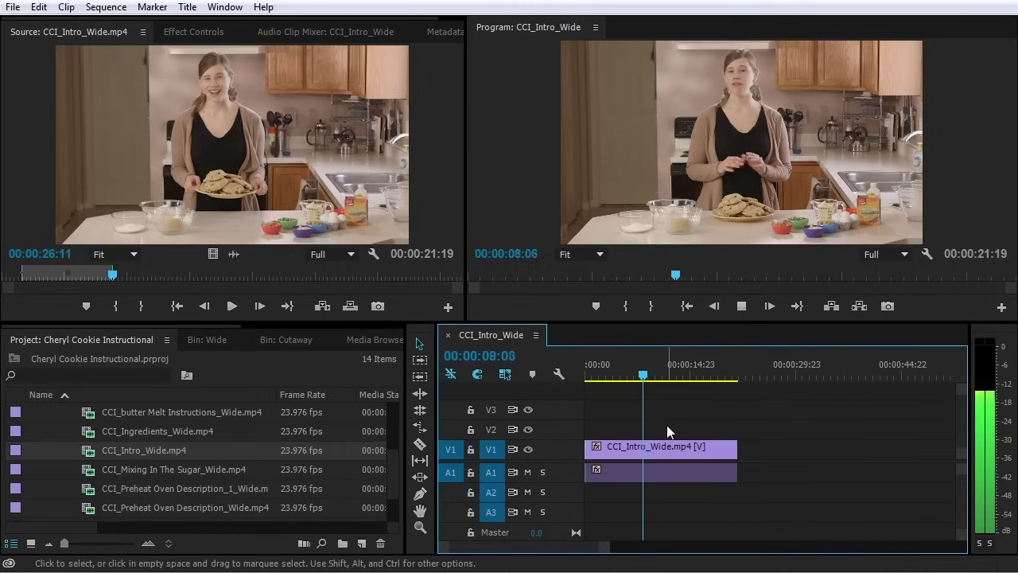
pyautogui.press('space')
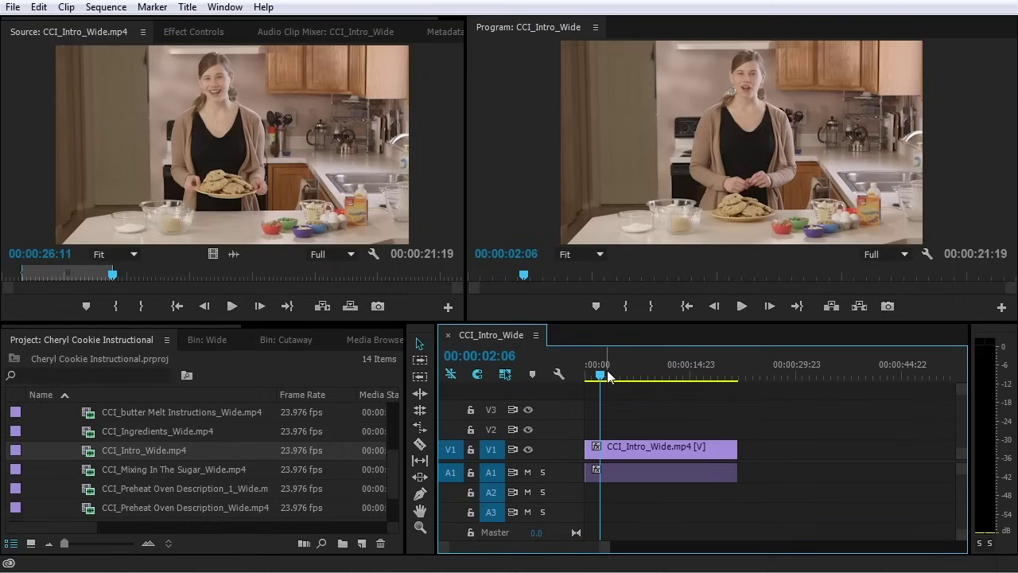
pyautogui.press('Home')
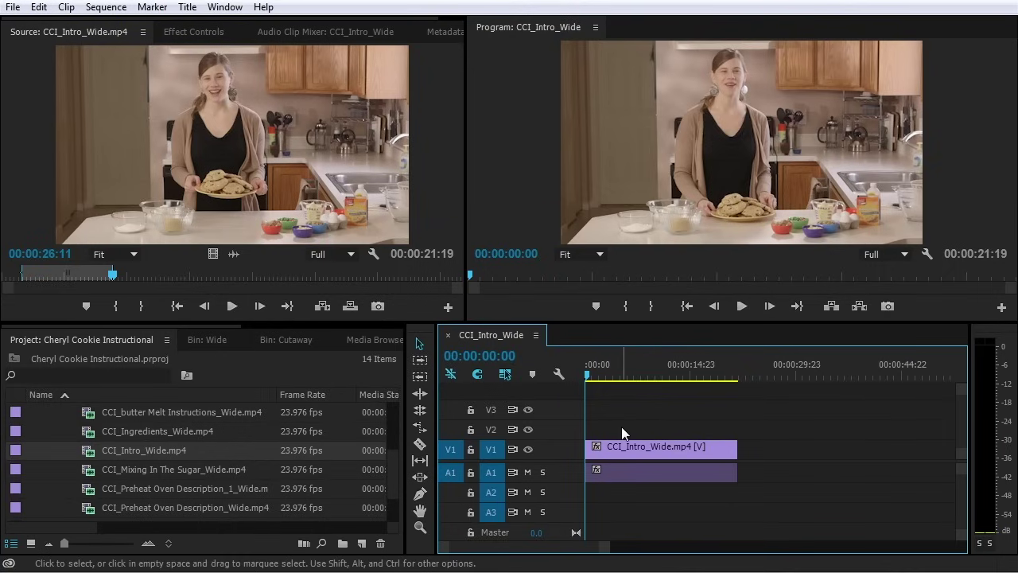
pyautogui.press('space')
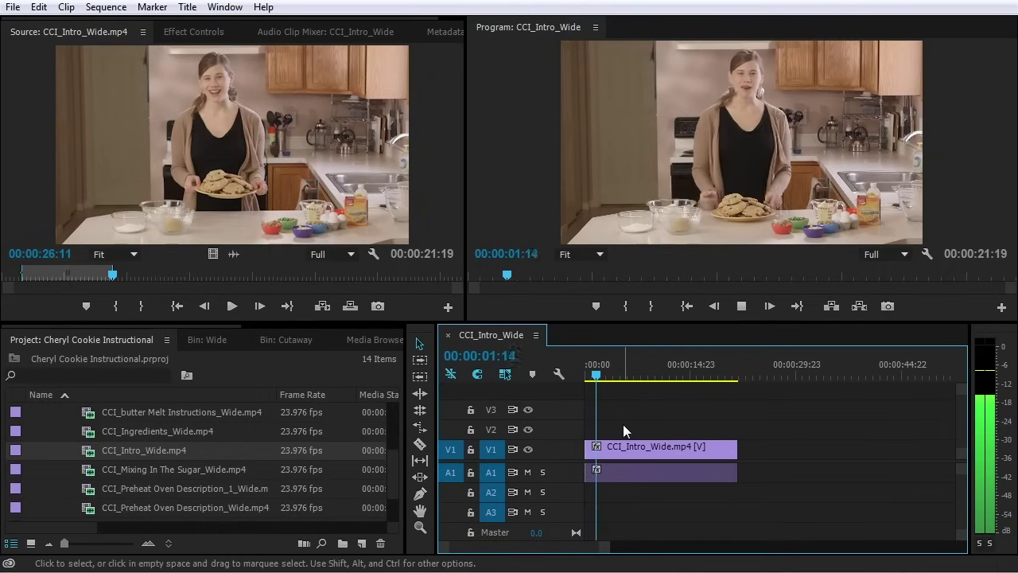
pyautogui.press('space')
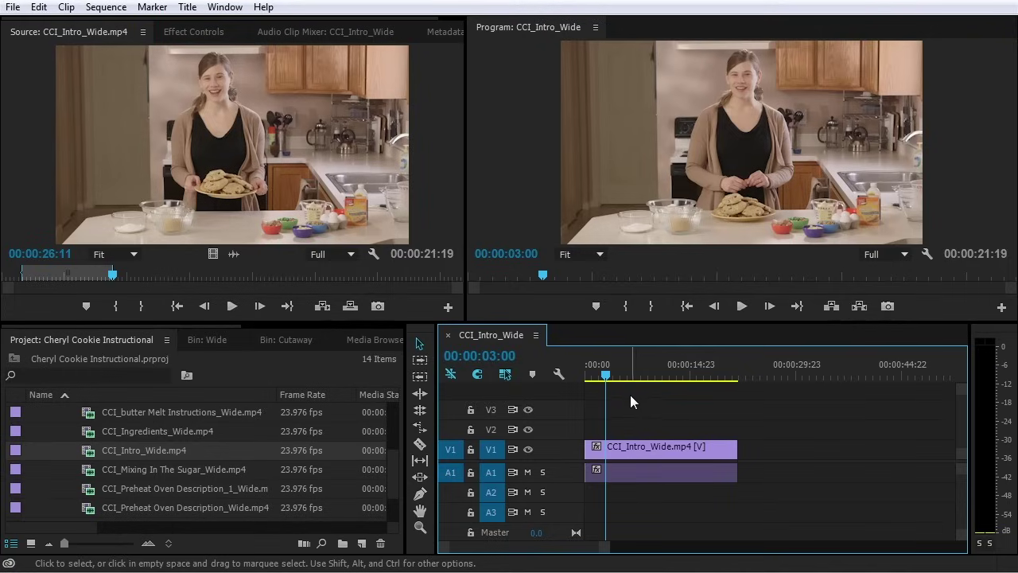
pyautogui.press('Home')
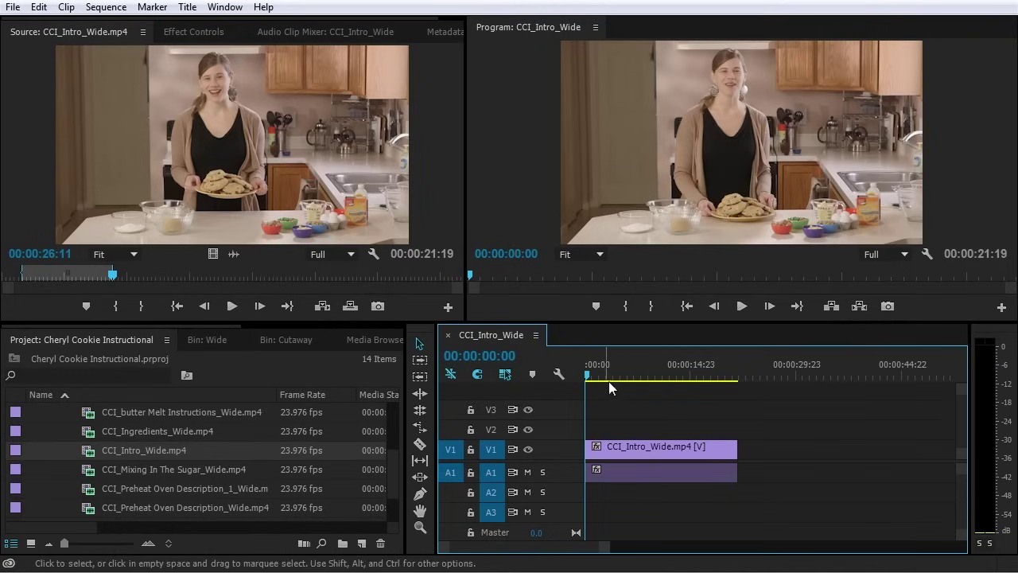
pyautogui.press('-')
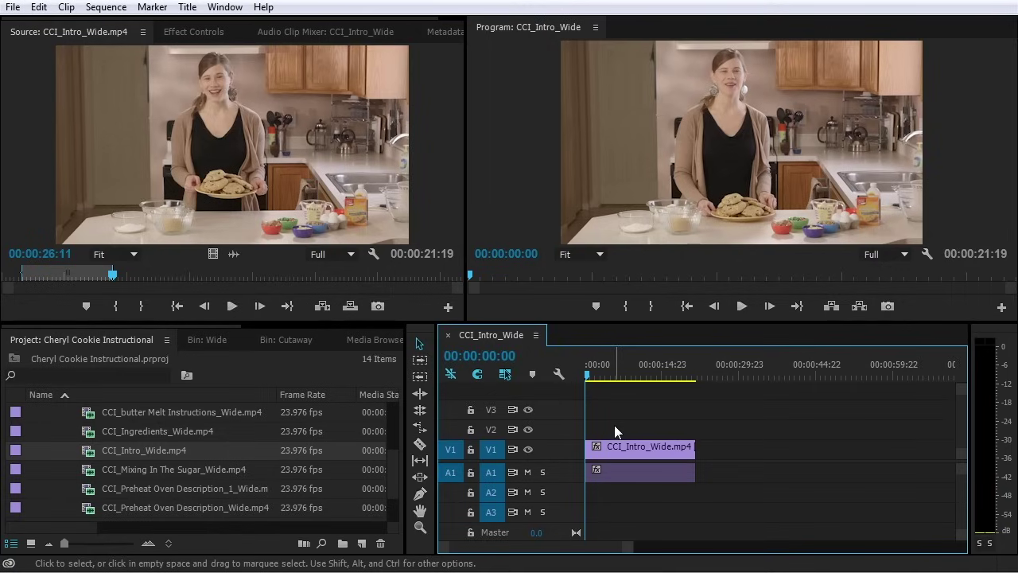
pyautogui.press('=')
pyautogui.press('=')
pyautogui.press('=')
pyautogui.press('=')
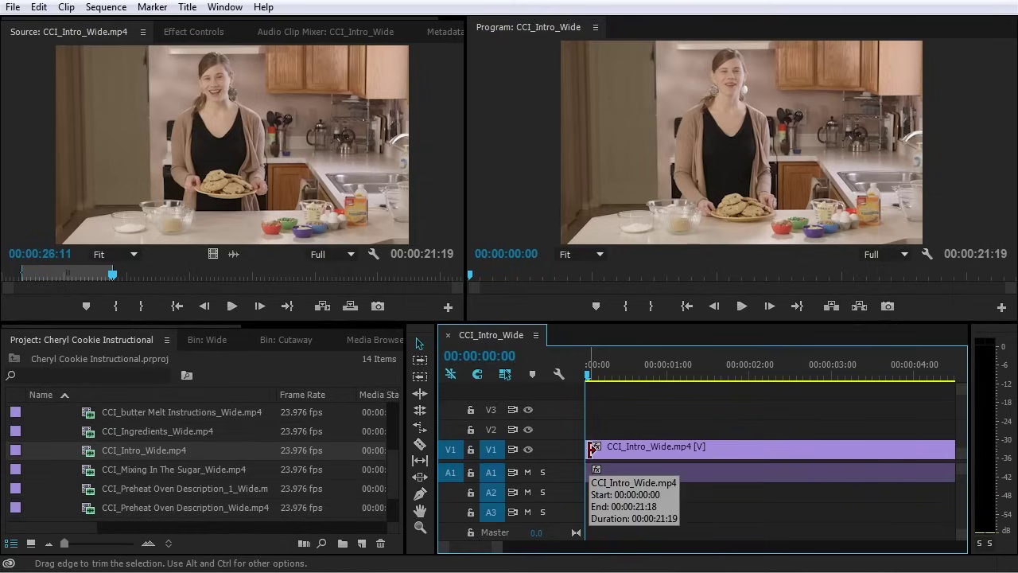
# Trim eight frames off the start of the CCI_Intro_Wide.mp4 clip
pyautogui.moveTo(591, 450); pyautogui.dragTo(620, 449)
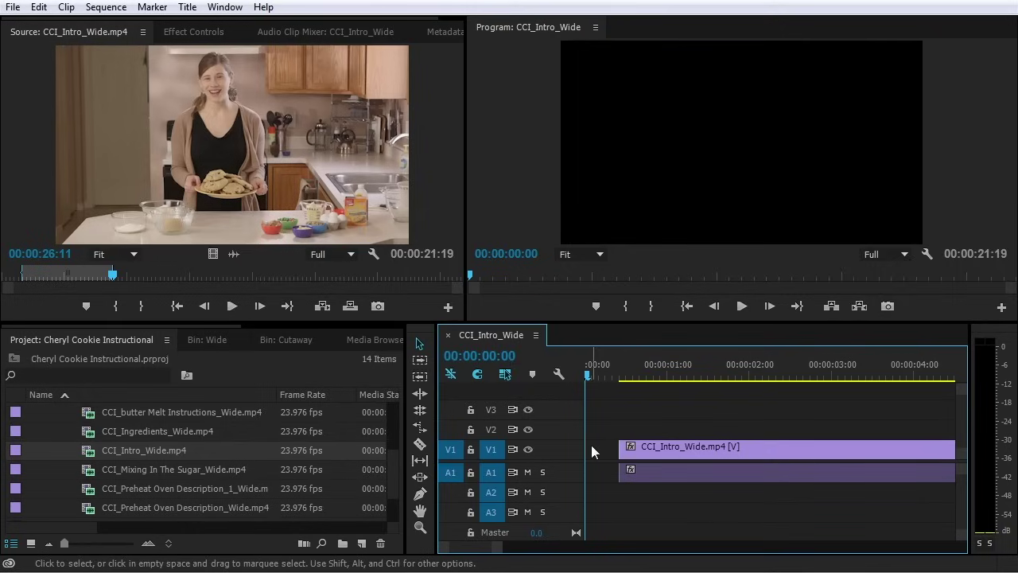
pyautogui.click(627, 465)
pyautogui.moveTo(628, 447)
pyautogui.mouseDown()
pyautogui.moveTo(652, 448)
pyautogui.moveTo(641, 447)
pyautogui.mouseUp()
# Trim ten frames off the clip's end, near 00:00:21:02
pyautogui.press('-')
pyautogui.press('-')
pyautogui.press('-')
pyautogui.press('-')
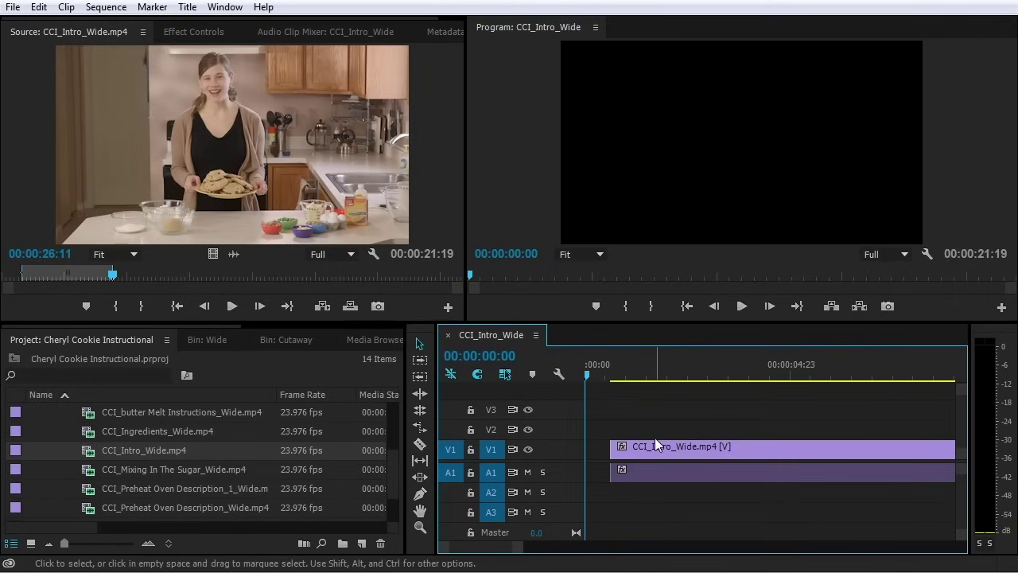
pyautogui.moveTo(661, 372); pyautogui.dragTo(695, 373)
pyautogui.press('=')
pyautogui.press('=')
pyautogui.press('=')
pyautogui.press('=')
pyautogui.click(786, 379)
pyautogui.press('space')
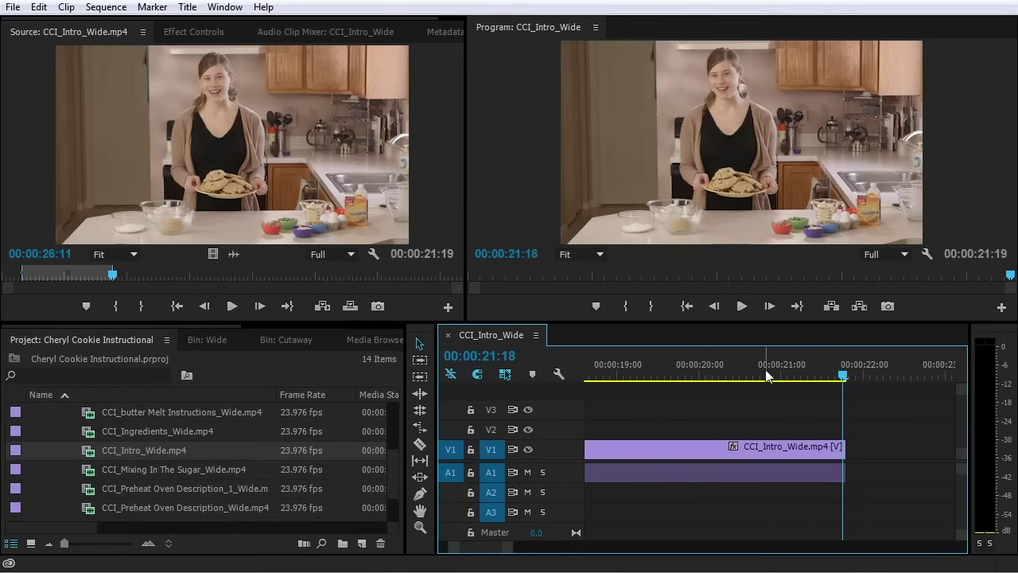
pyautogui.click(787, 374)
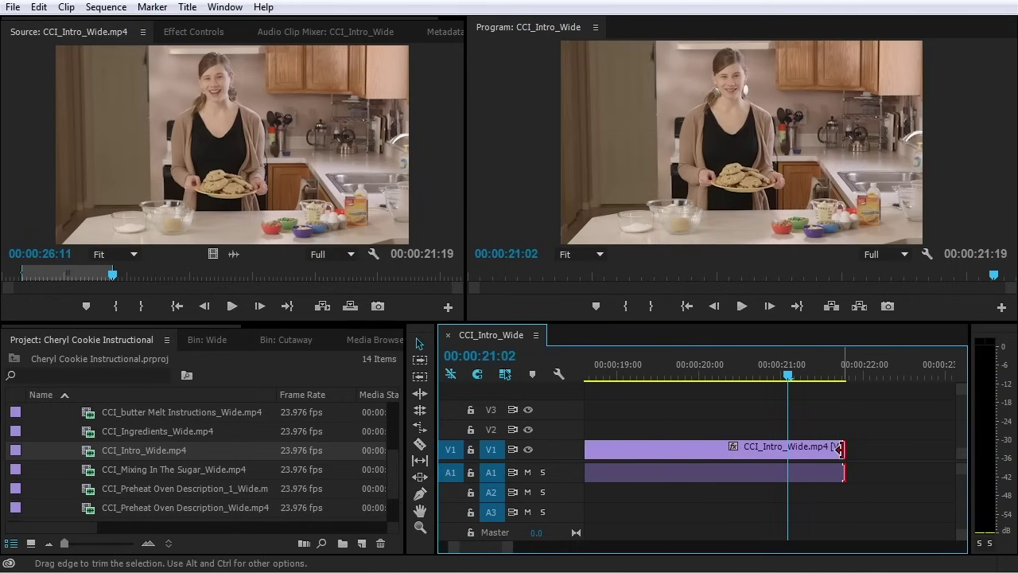
pyautogui.moveTo(838, 450); pyautogui.dragTo(794, 455)
pyautogui.click(760, 379)
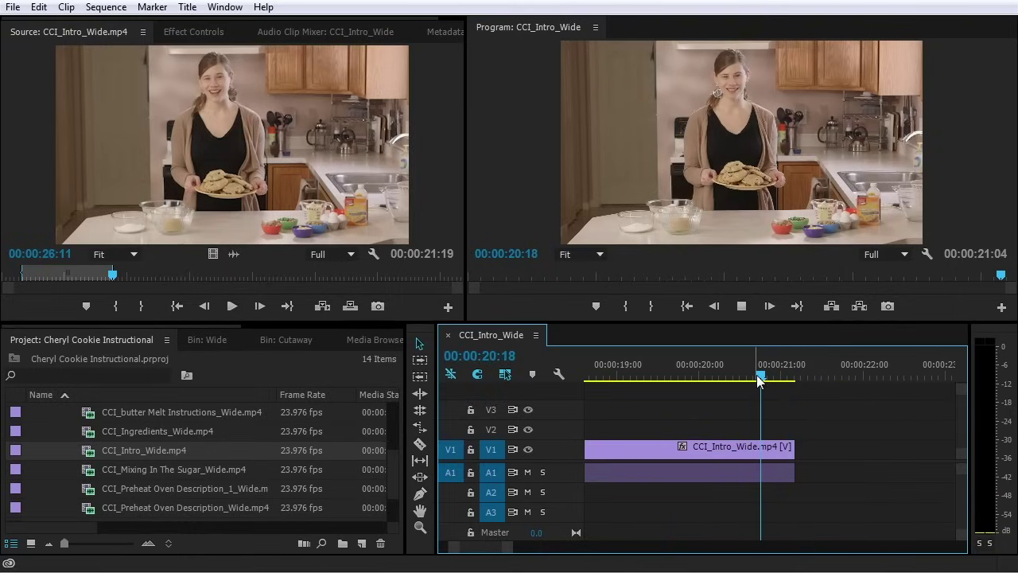
pyautogui.press('Down')
# Drag the clip's start back to the sequence's first frame
pyautogui.press('-')
pyautogui.press('-')
pyautogui.press('-')
pyautogui.press('-')
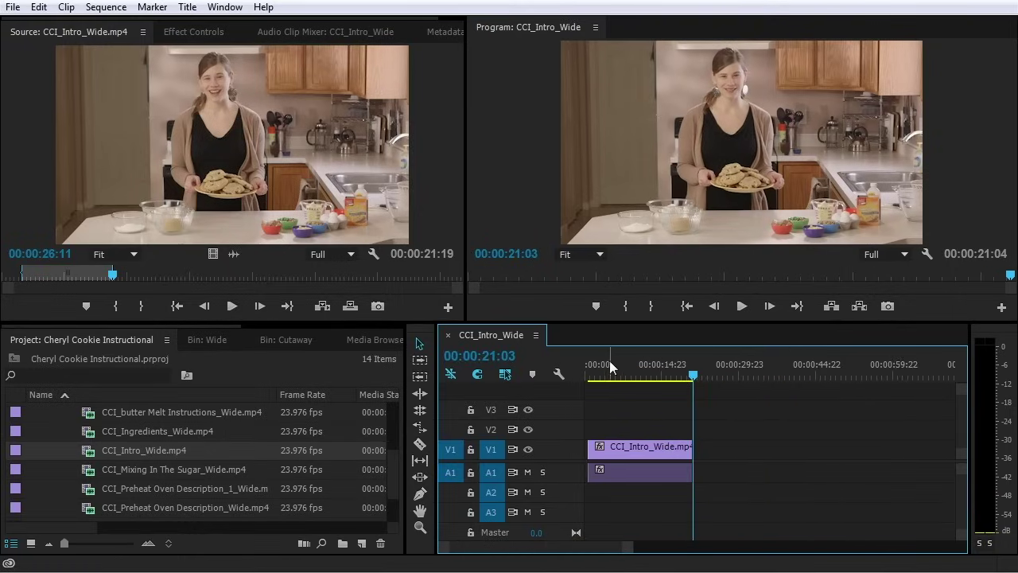
pyautogui.press('Home')
pyautogui.press('=')
pyautogui.press('=')
pyautogui.press('=')
pyautogui.press('=')
pyautogui.press('=')
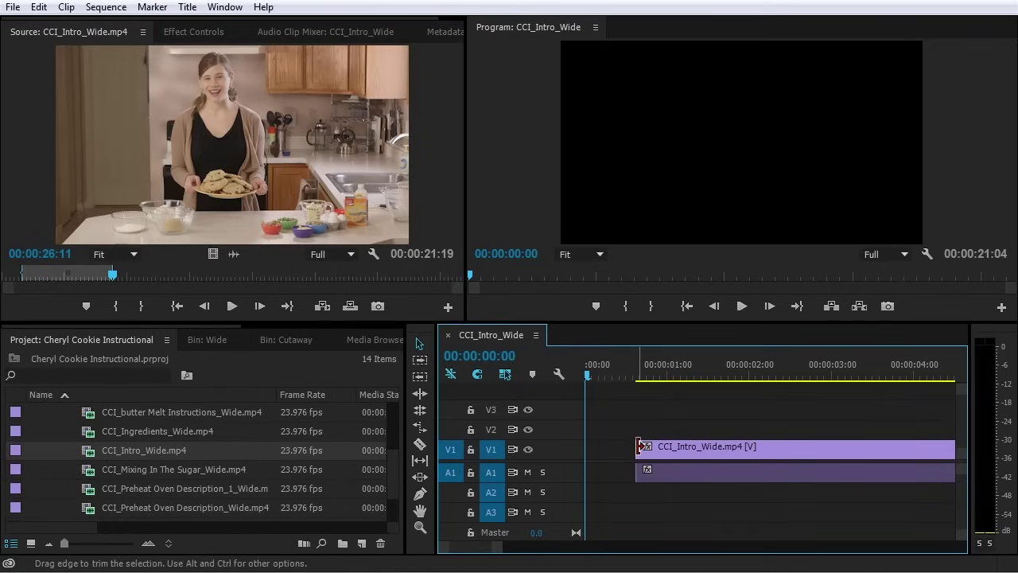
pyautogui.moveTo(637, 446)
pyautogui.mouseDown()
pyautogui.moveTo(568, 450)
pyautogui.moveTo(647, 454)
pyautogui.mouseUp()
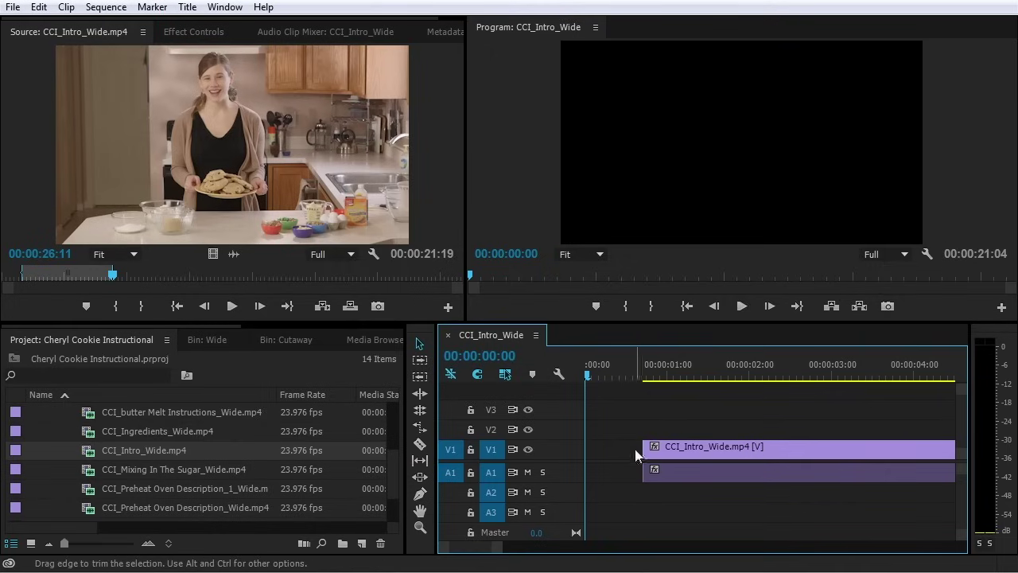
pyautogui.moveTo(646, 446); pyautogui.dragTo(587, 451)
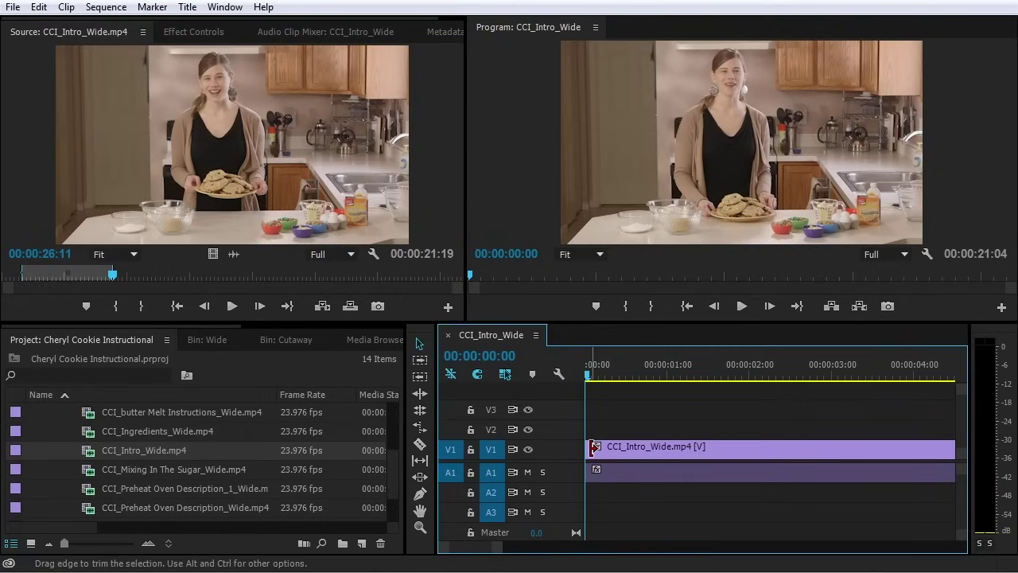
# Ripple-trim the clip's start so the sequence runs 20:07, retrying after an undo
pyautogui.press('ctrl')
pyautogui.press('ctrl')
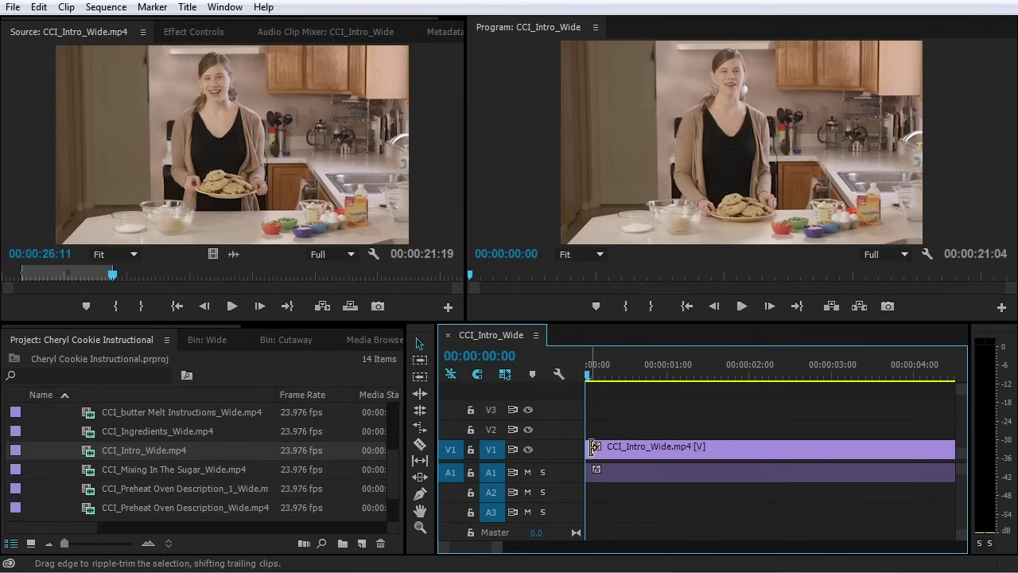
pyautogui.moveTo(594, 446); pyautogui.dragTo(681, 464)
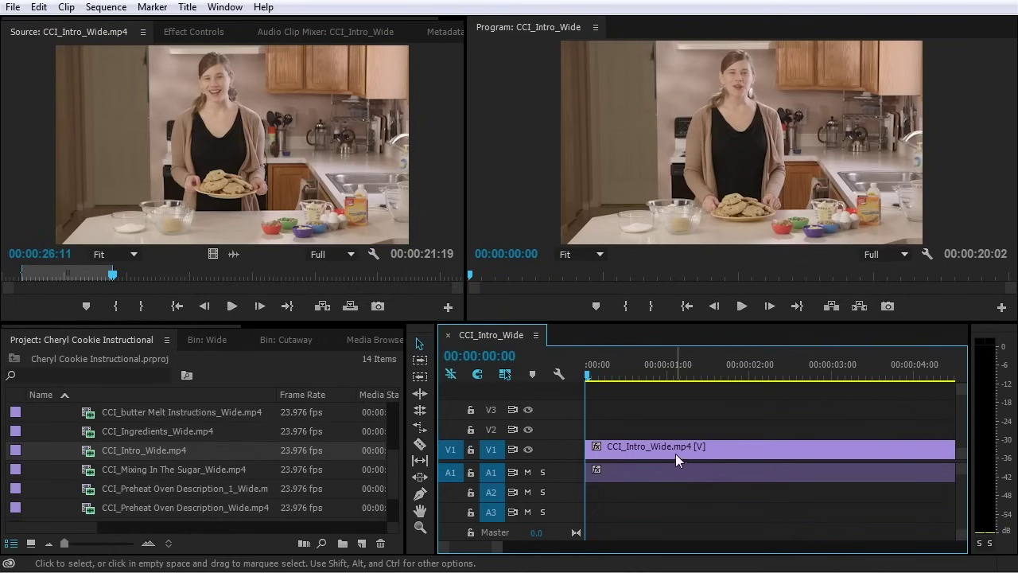
pyautogui.hotkey('ctrl', 'z')
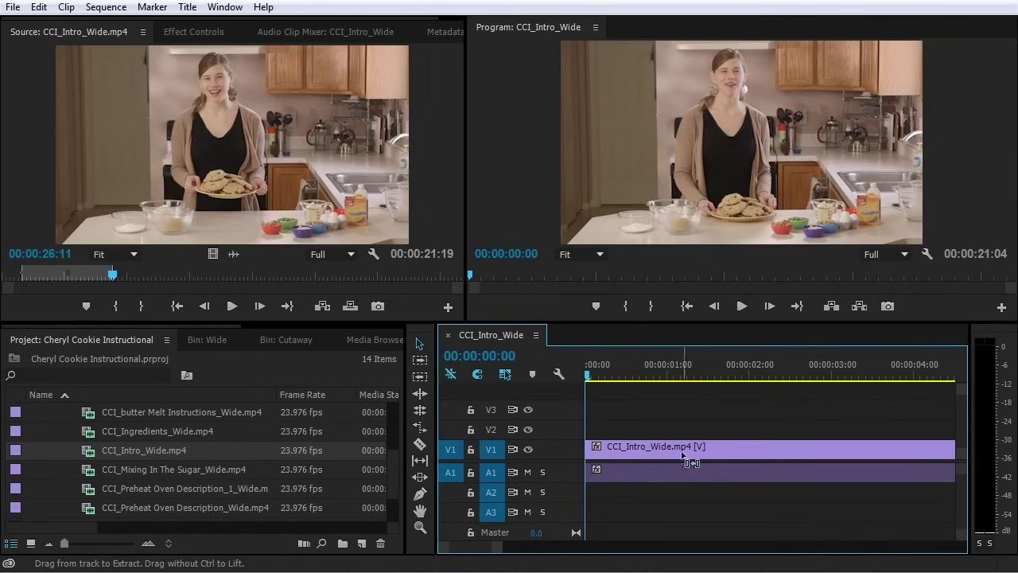
pyautogui.scroll(-2, 689, 468)
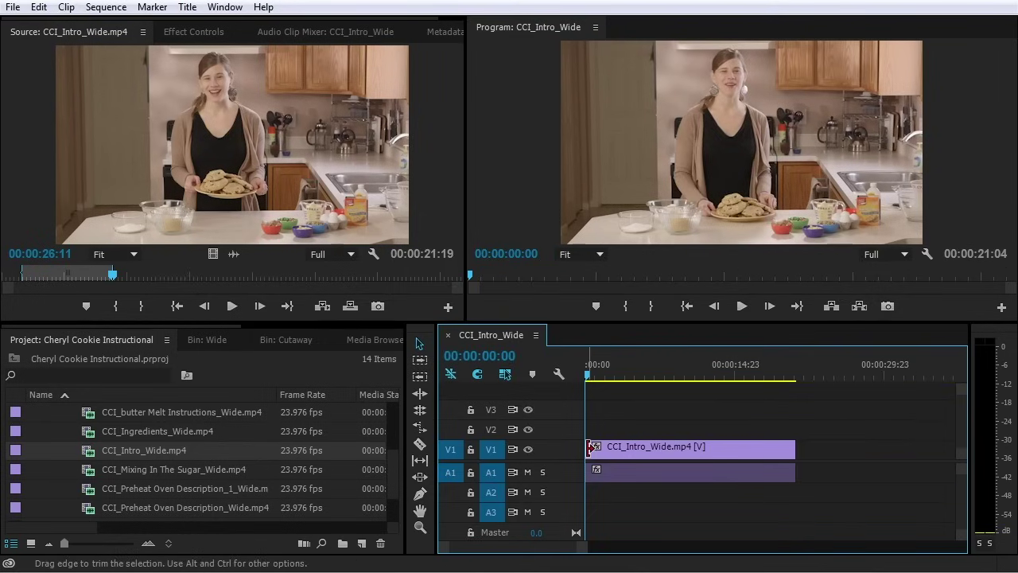
pyautogui.moveTo(590, 450); pyautogui.dragTo(599, 451)
pyautogui.moveTo(600, 450); pyautogui.dragTo(597, 452)
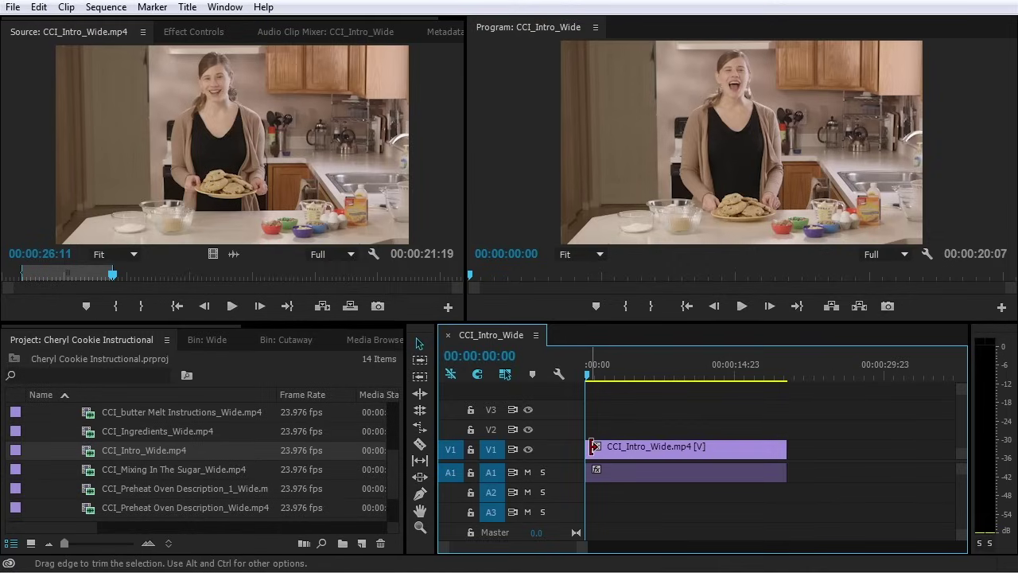
pyautogui.press('b')
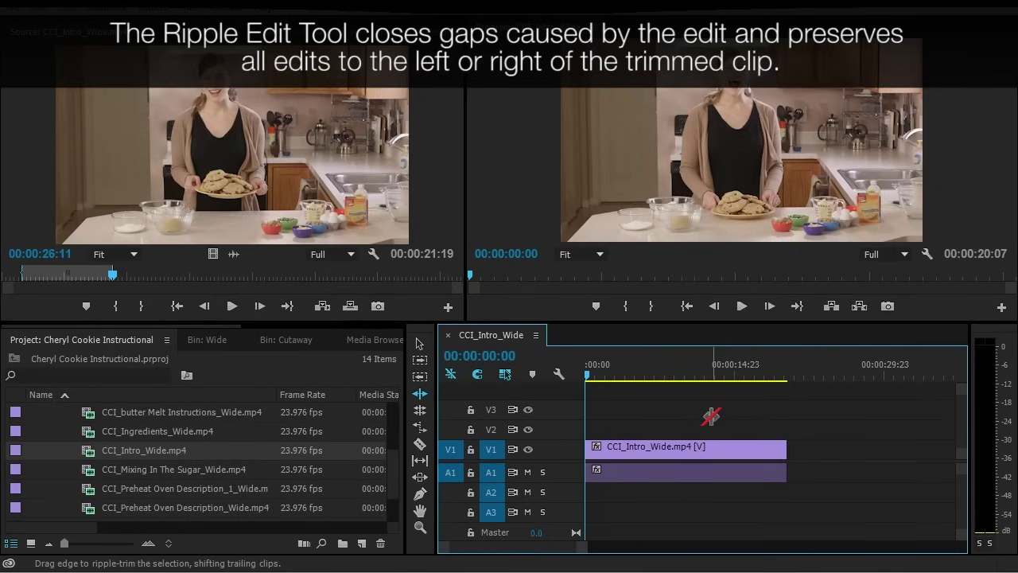
# Switch back to the Selection Tool (V) after ripple trimming
pyautogui.moveTo(725, 411); pyautogui.dragTo(628, 496)
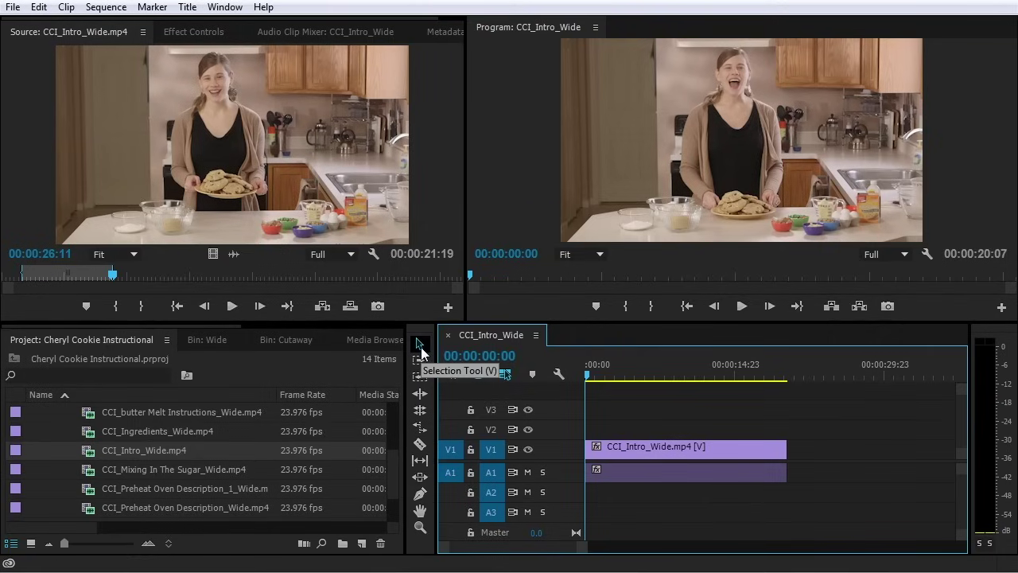
pyautogui.click(430, 353)
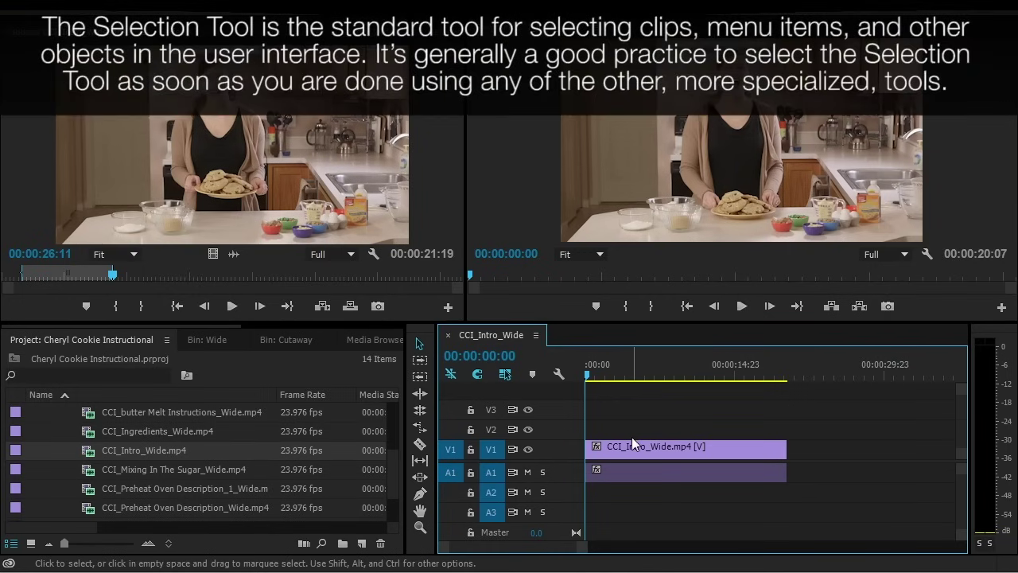
# Zoom in on the first seconds and play the trimmed 20:07 opening twice
pyautogui.press('-')
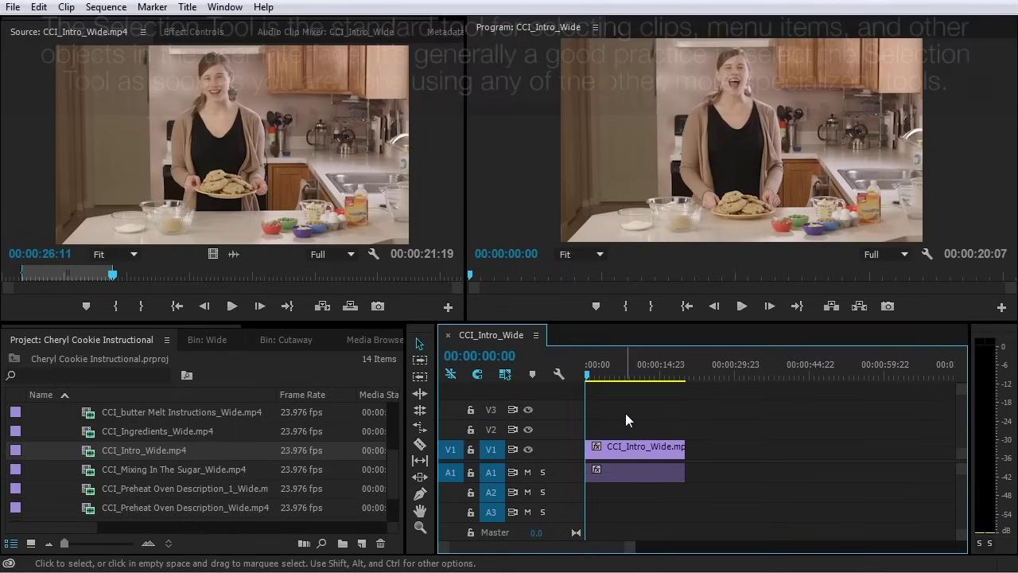
pyautogui.press('=')
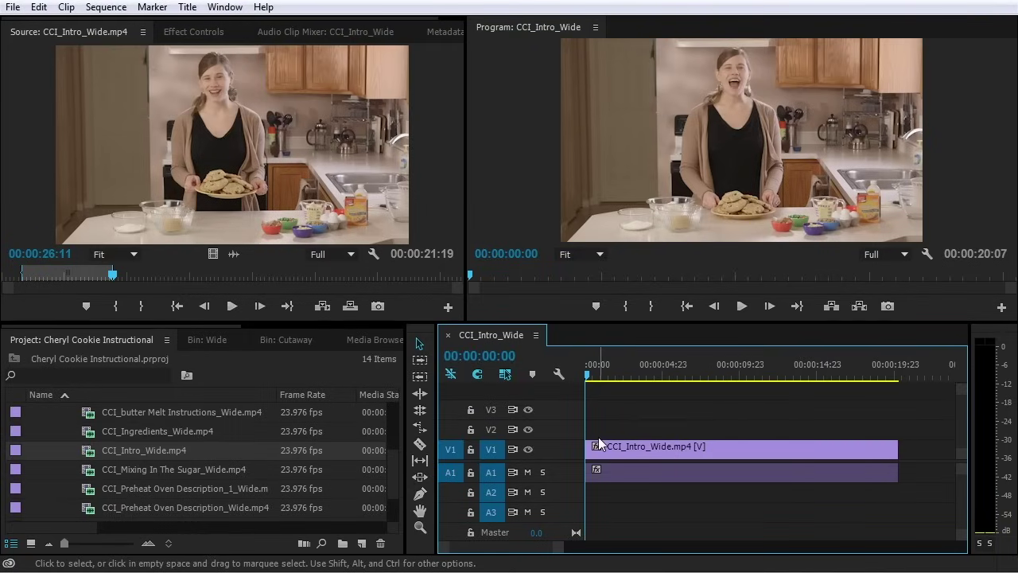
pyautogui.press('=')
pyautogui.press('=')
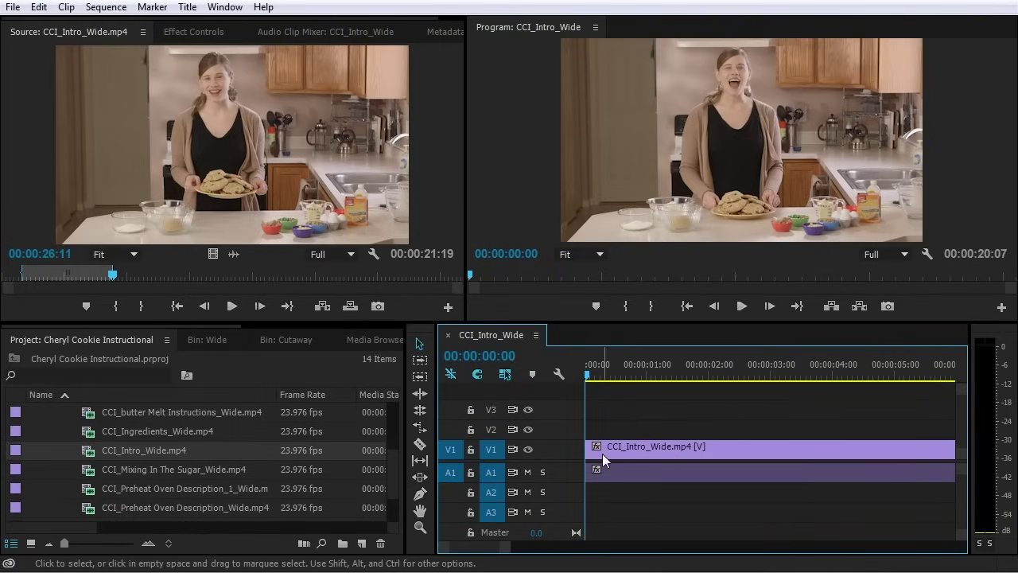
pyautogui.press('space')
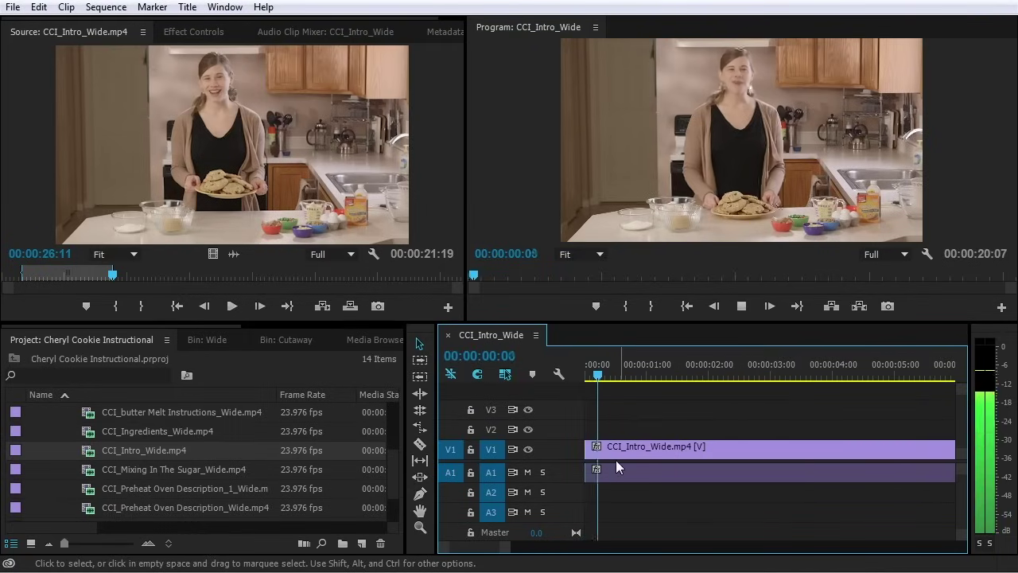
pyautogui.click(587, 381)
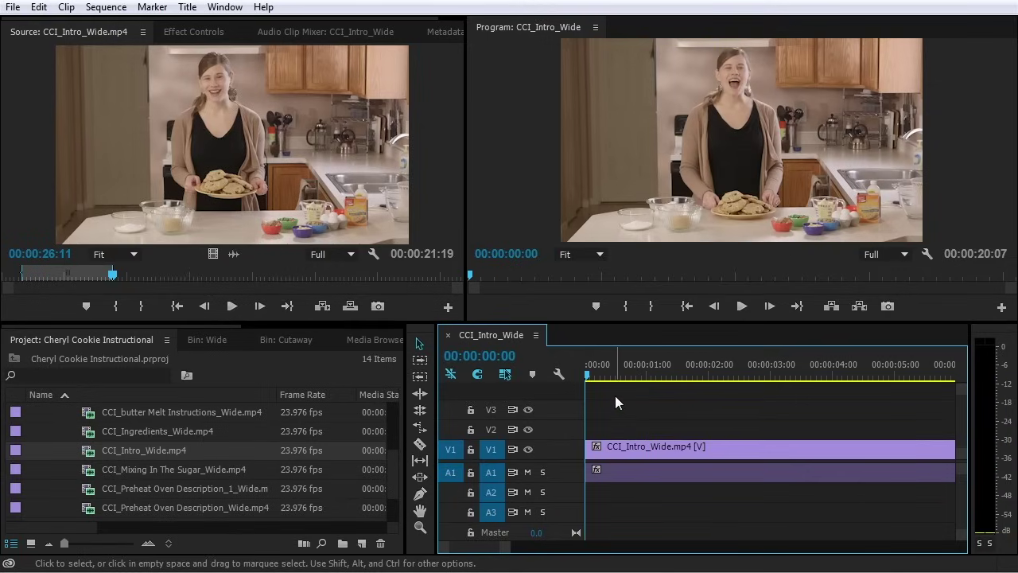
pyautogui.press('space')
pyautogui.press('space')
pyautogui.press('ctrl')
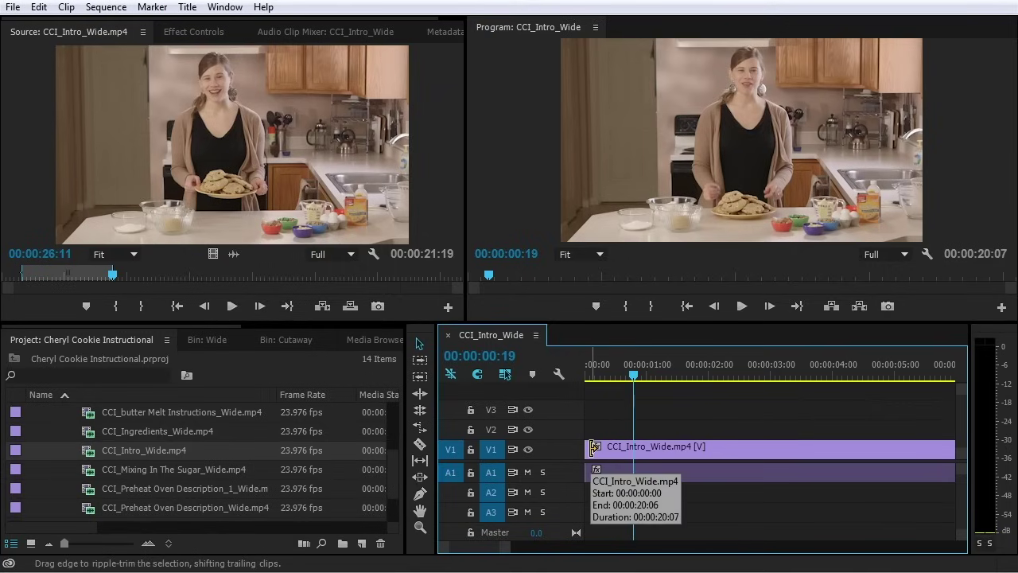
# Ripple-trim the clip's In point 11 frames earlier so the sequence runs 00:00:20:20
pyautogui.keyDown('ctrl'); pyautogui.click(592, 448); pyautogui.keyUp('ctrl')
pyautogui.moveTo(593, 447); pyautogui.dragTo(556, 451)
pyautogui.press('Home')
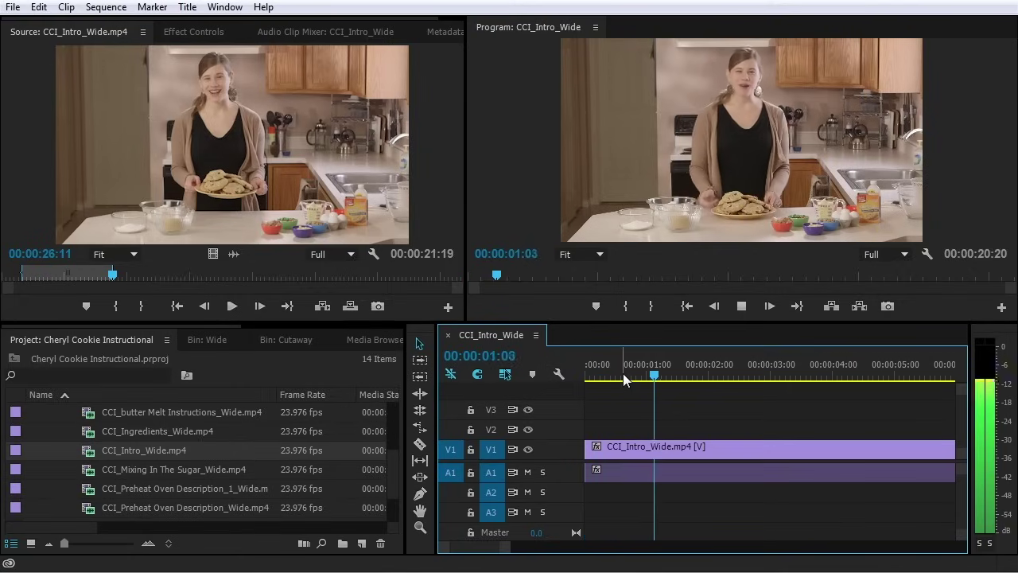
pyautogui.press('space')
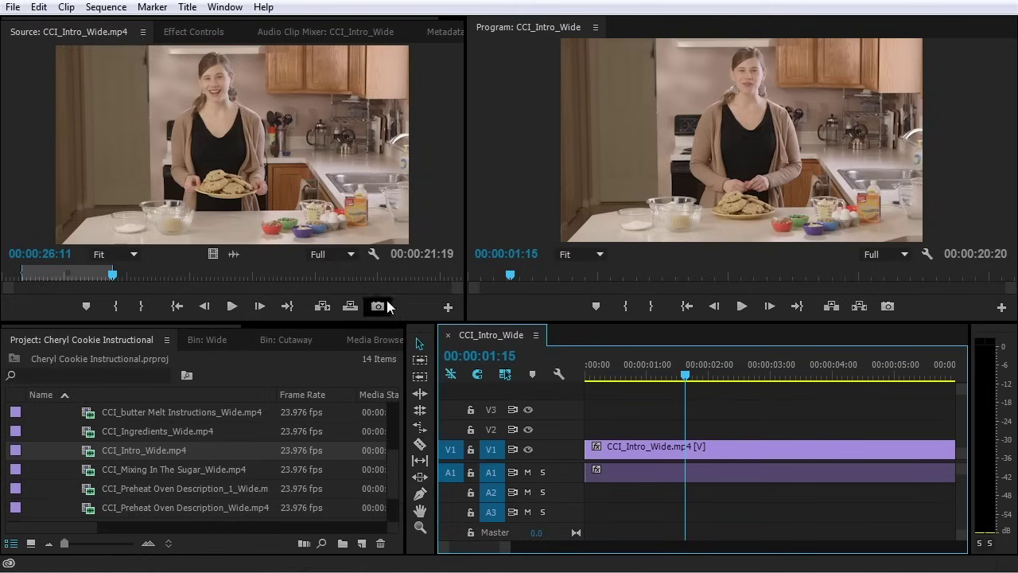
pyautogui.click(443, 106)
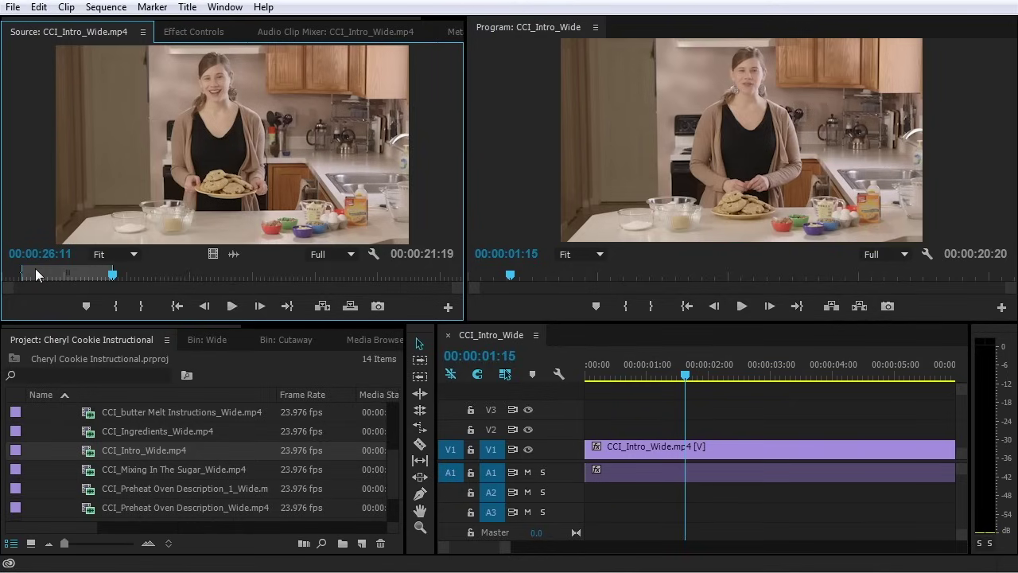
pyautogui.moveTo(113, 276)
pyautogui.mouseDown()
pyautogui.moveTo(175, 276)
pyautogui.moveTo(132, 277)
pyautogui.mouseUp()
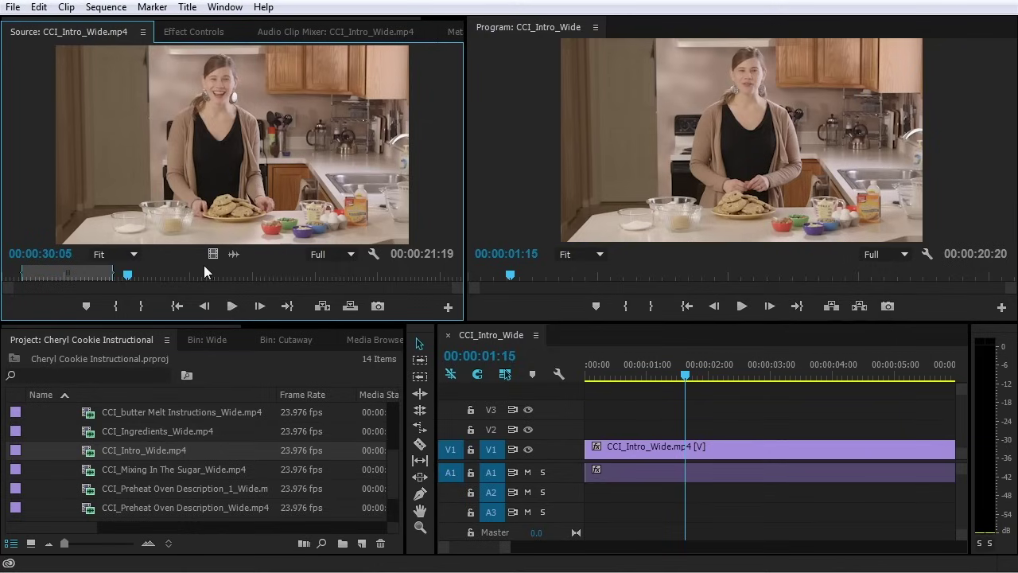
pyautogui.press('space')
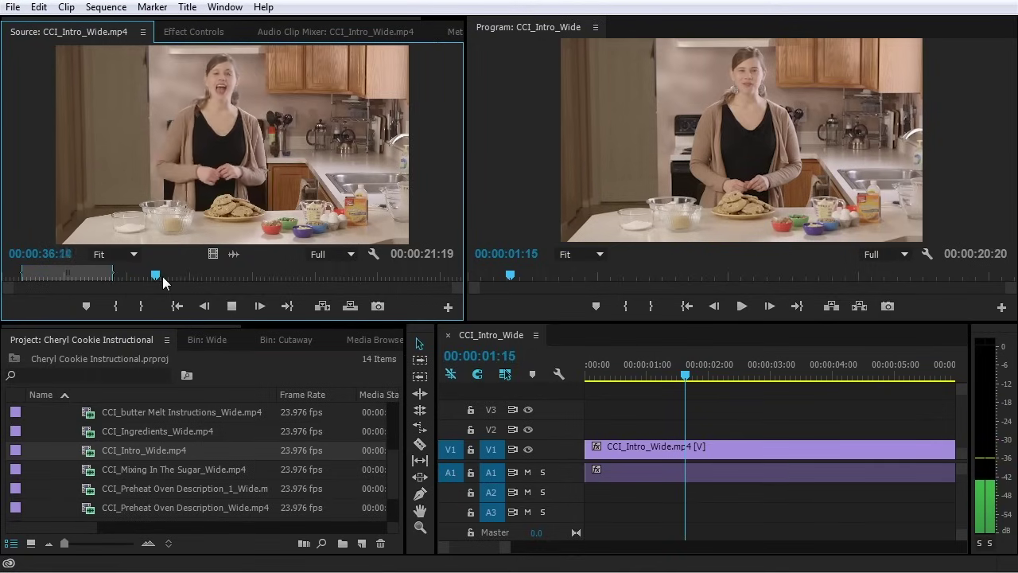
pyautogui.press('space')
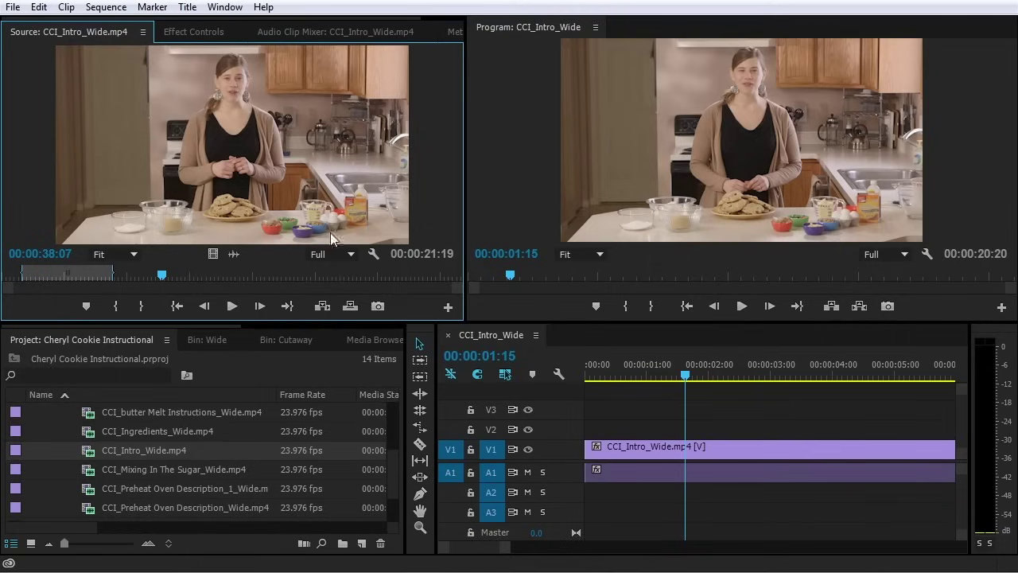
pyautogui.click(143, 274)
pyautogui.press('space')
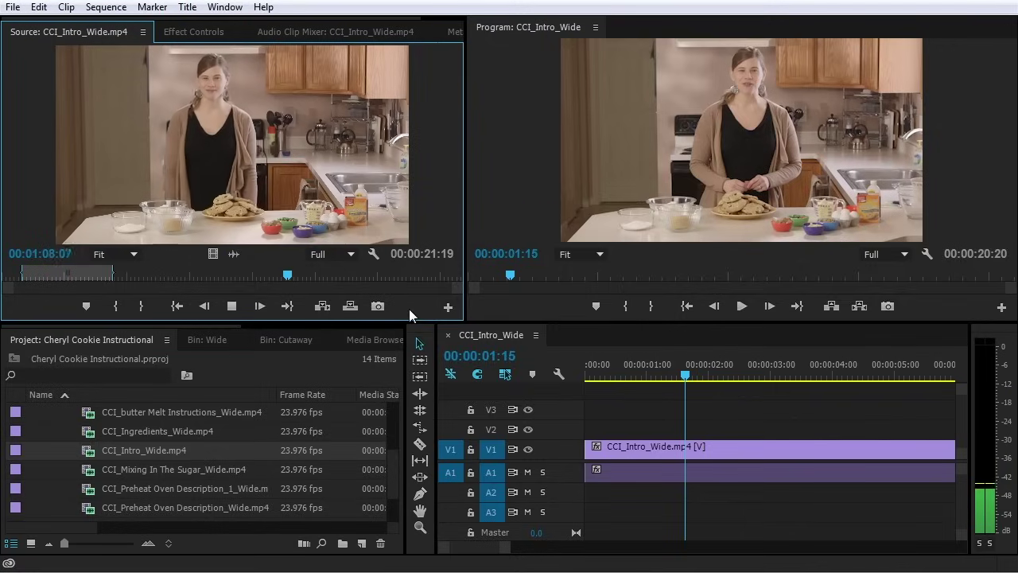
pyautogui.press('space')
pyautogui.press('space')
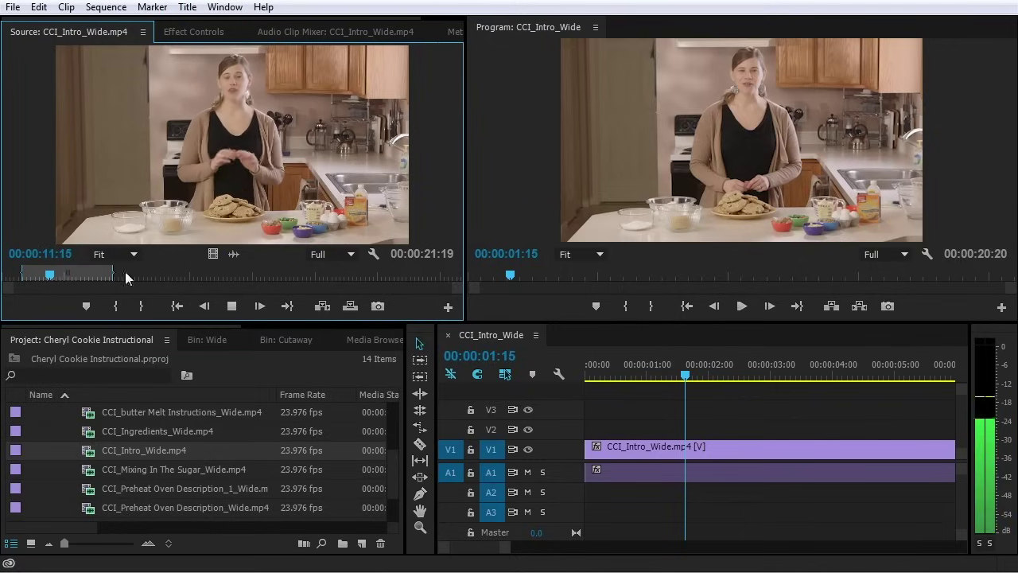
pyautogui.press('space')
pyautogui.click(313, 275)
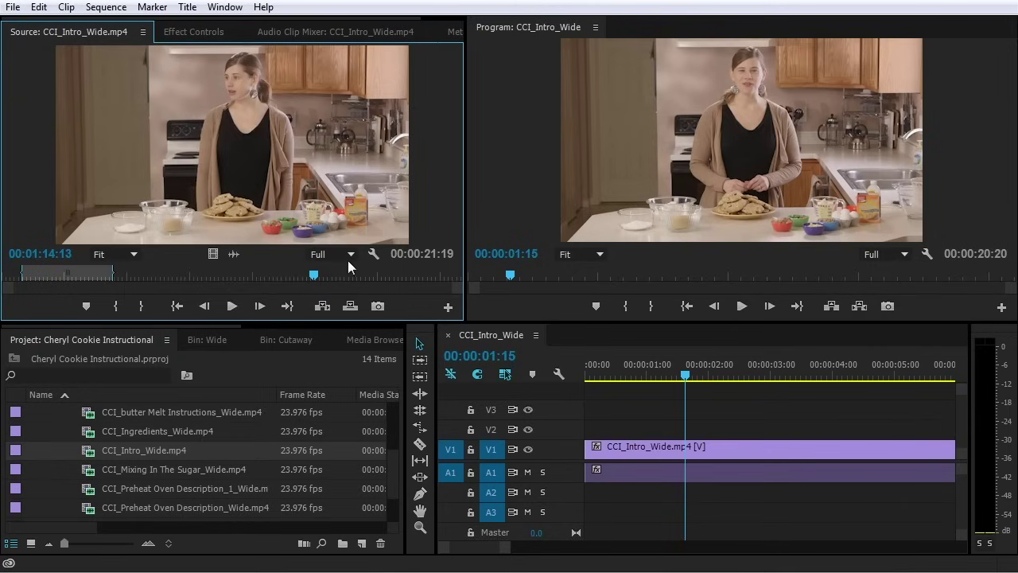
pyautogui.press('space')
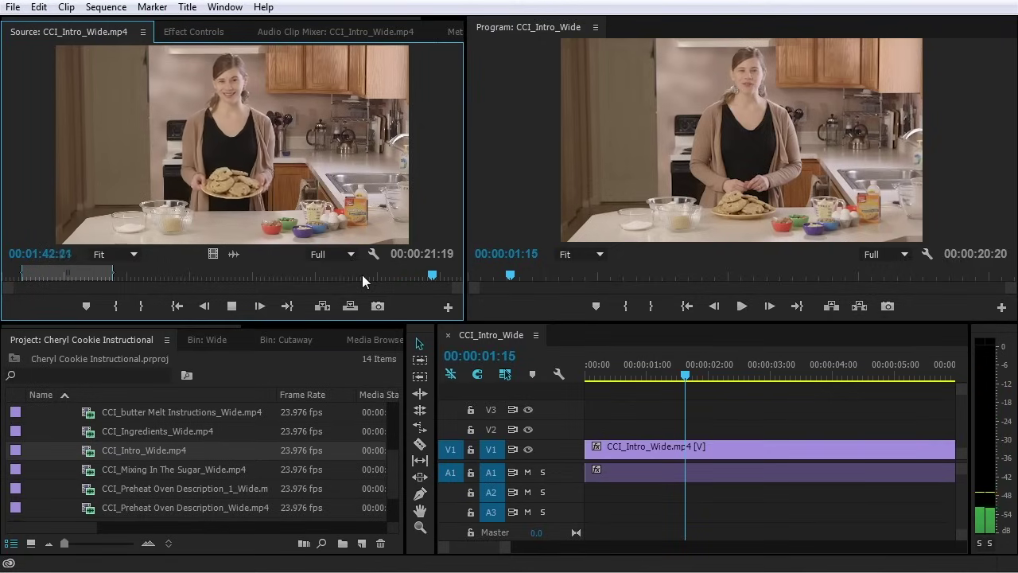
# Mark the source clip from 00:01:35:06 to 00:01:43:10 (00:00:08:05), then fit the whole sequence in view
pyautogui.press('space')
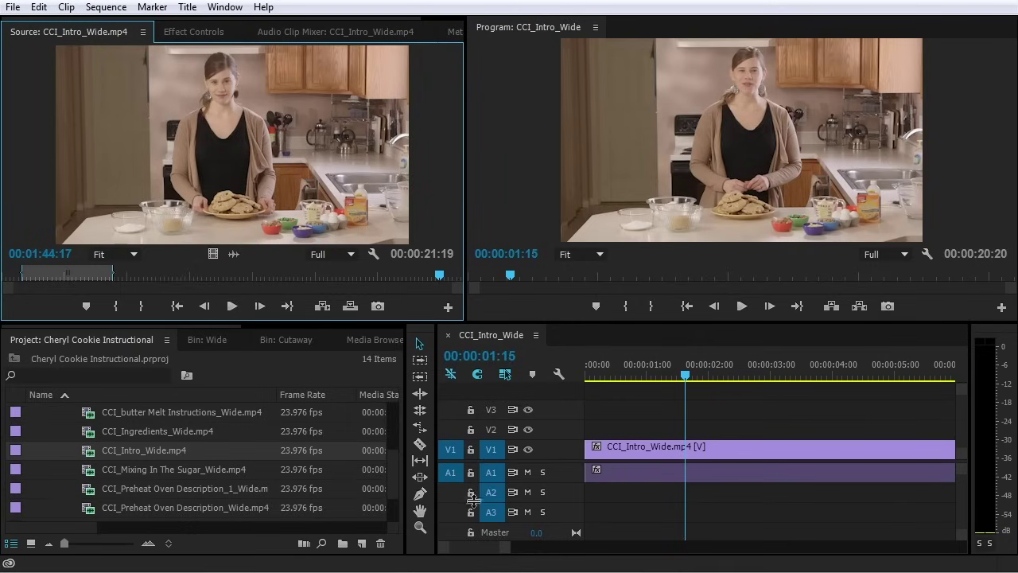
pyautogui.click(359, 270)
pyautogui.moveTo(359, 270); pyautogui.dragTo(403, 276)
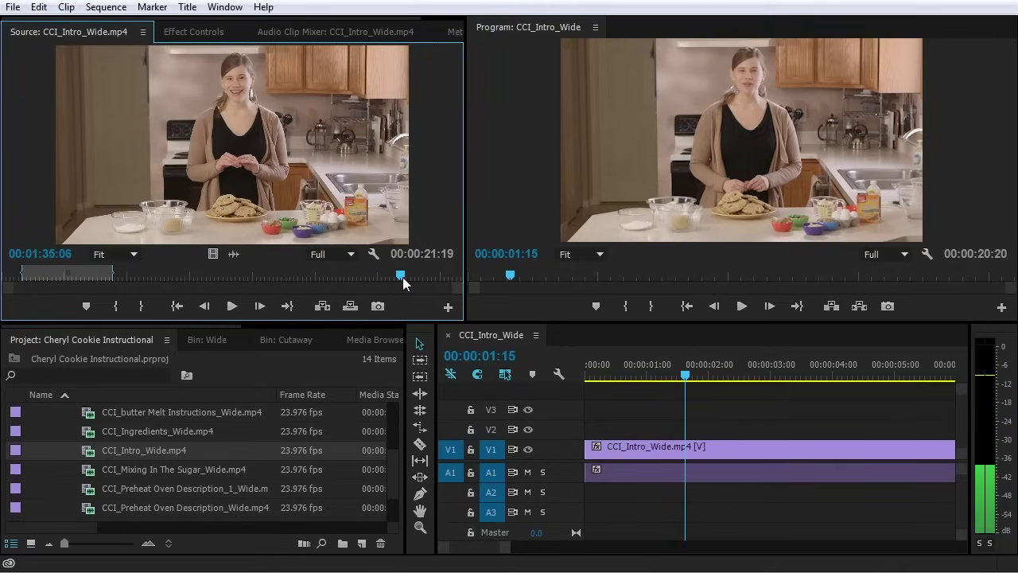
pyautogui.click(112, 308)
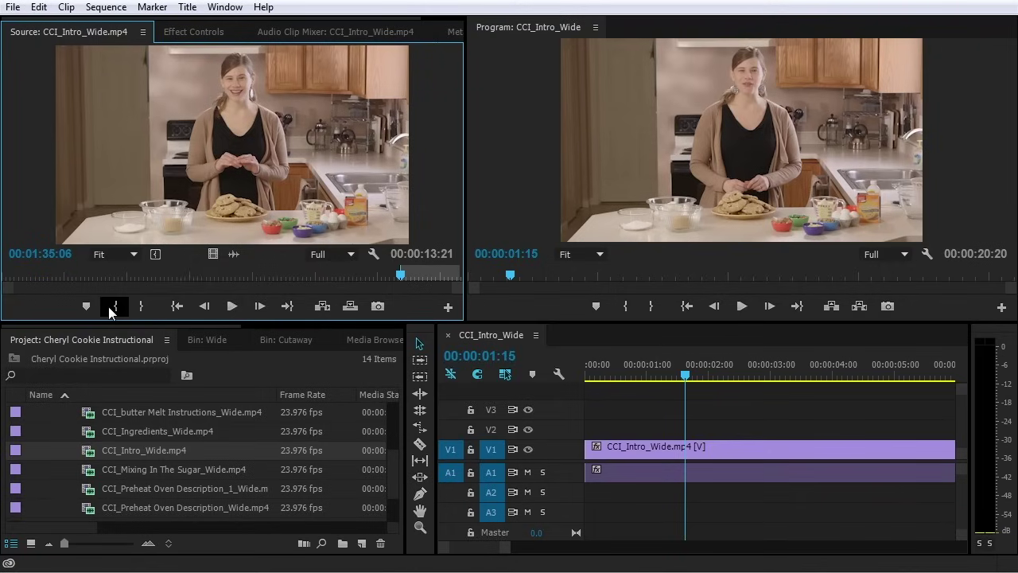
pyautogui.press('space')
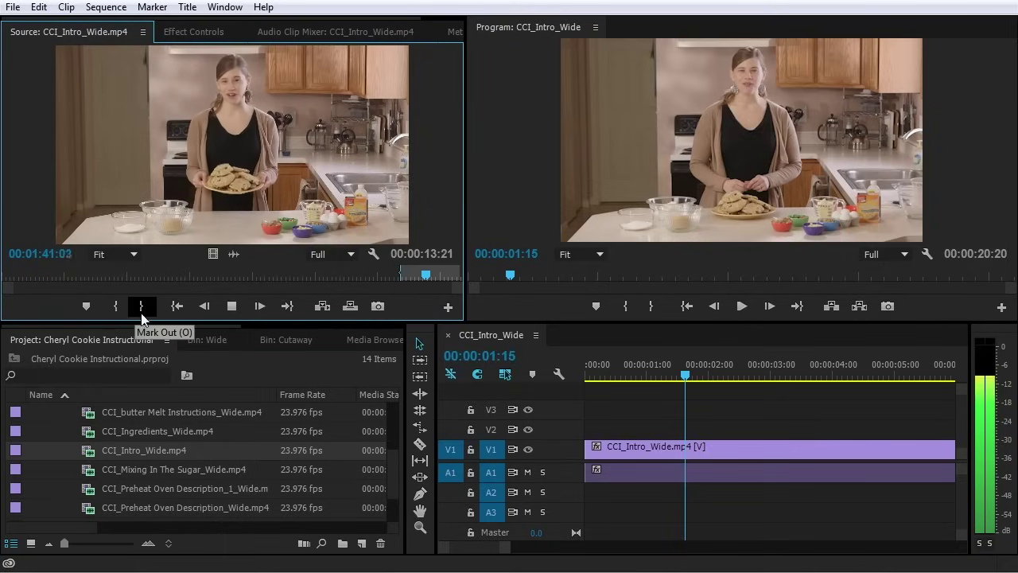
pyautogui.press('space')
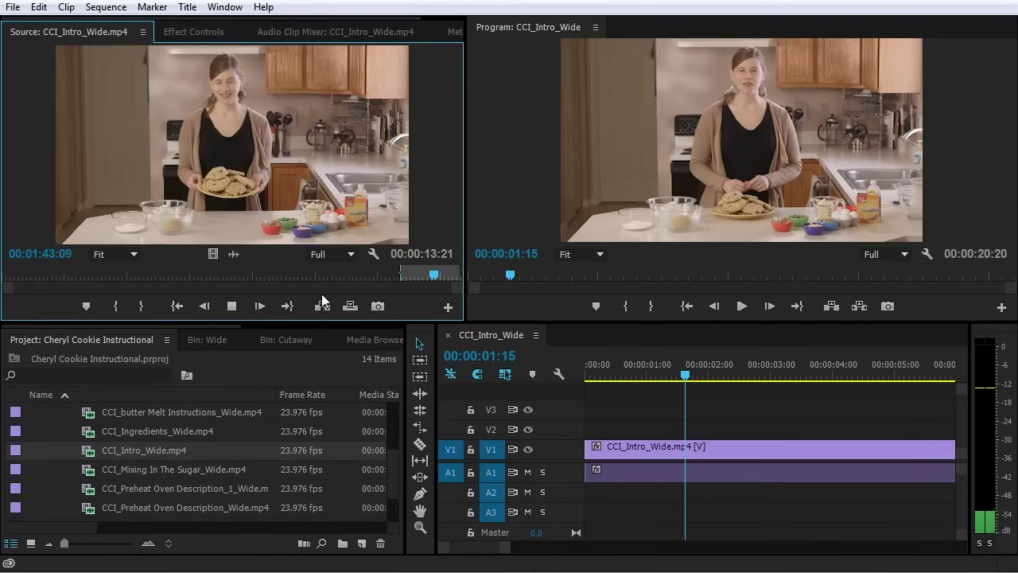
pyautogui.press('o')
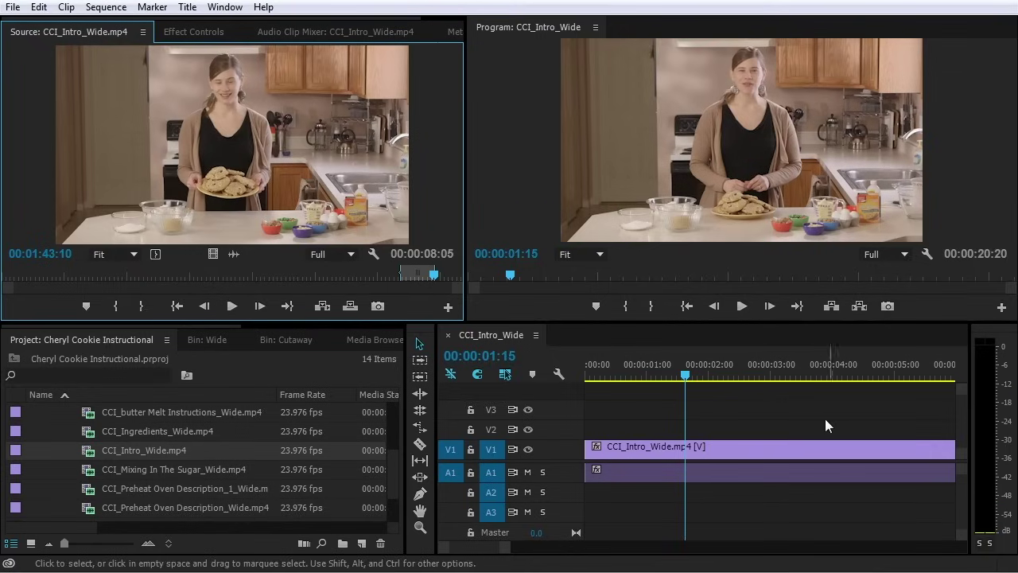
pyautogui.click(809, 416)
pyautogui.press('\\')
pyautogui.press('-')
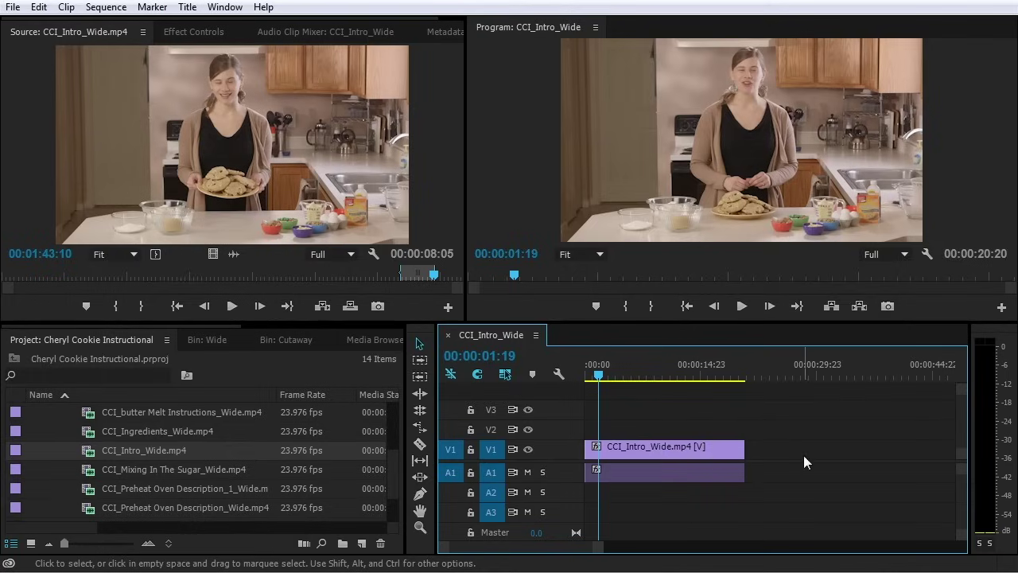
pyautogui.click(606, 374)
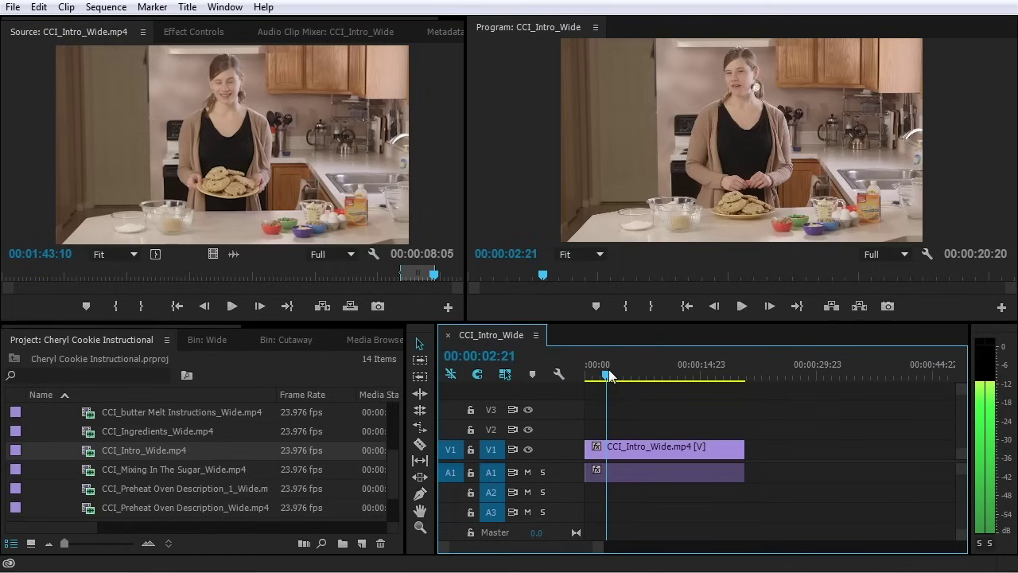
pyautogui.moveTo(608, 375); pyautogui.dragTo(696, 385)
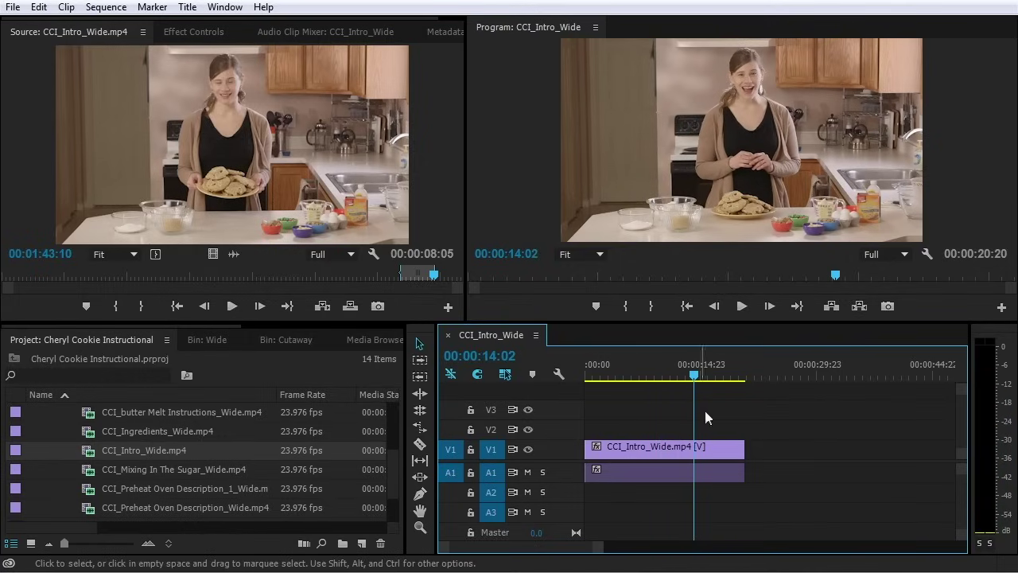
pyautogui.press('=')
pyautogui.press('-')
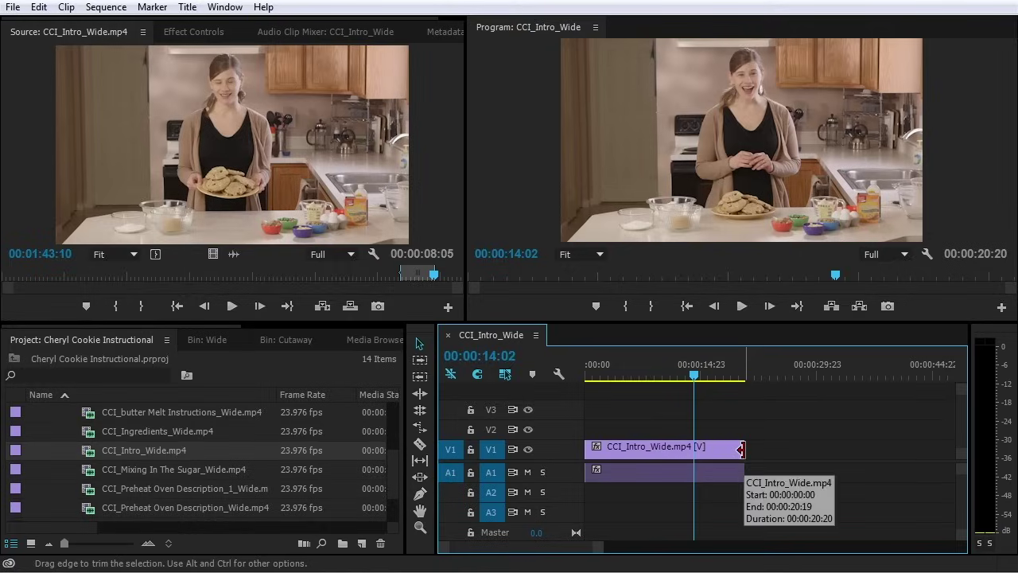
pyautogui.moveTo(736, 449); pyautogui.dragTo(693, 463)
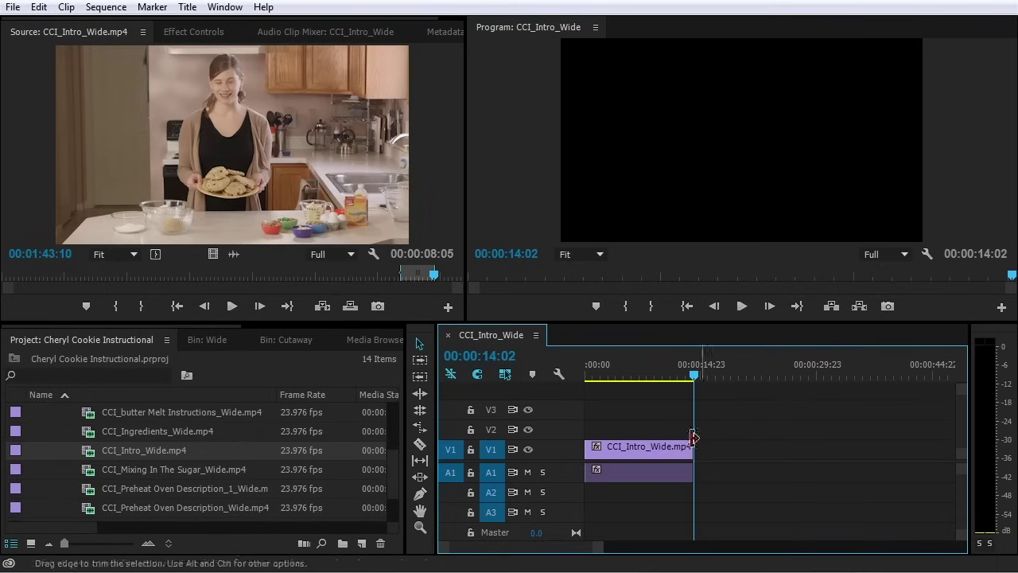
pyautogui.moveTo(692, 450); pyautogui.dragTo(744, 450)
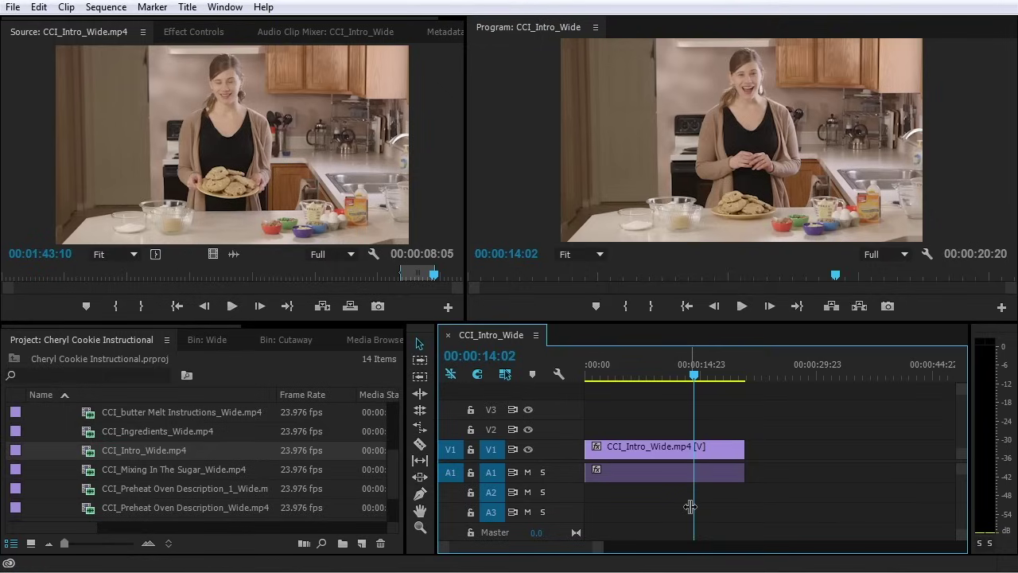
# Razor-split Intro_Wide at 00:00:14:02, delete and restore the right piece, then add an edit with Ctrl+K
pyautogui.click(420, 445)
pyautogui.click(698, 459)
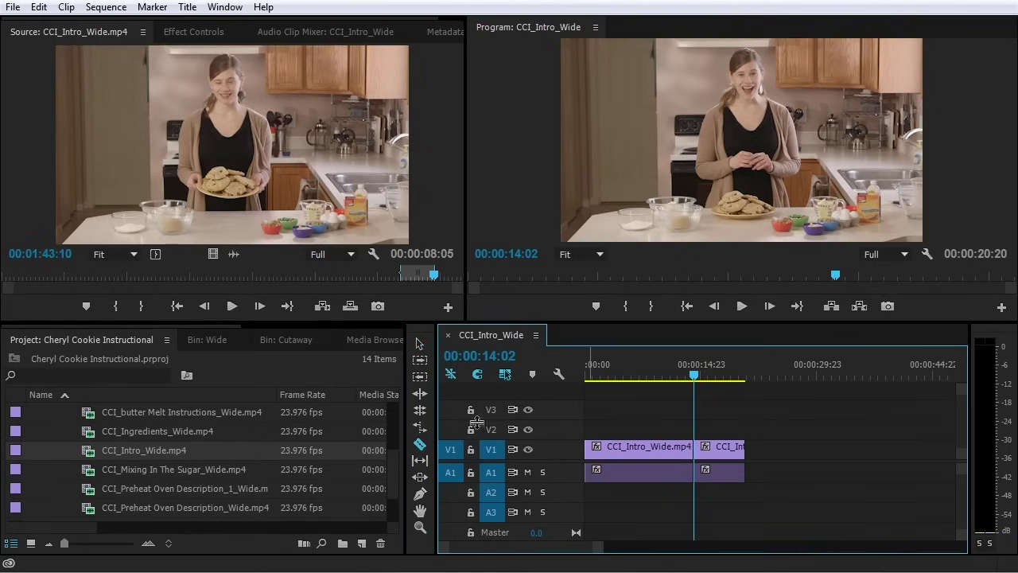
pyautogui.click(419, 342)
pyautogui.moveTo(776, 439); pyautogui.dragTo(722, 502)
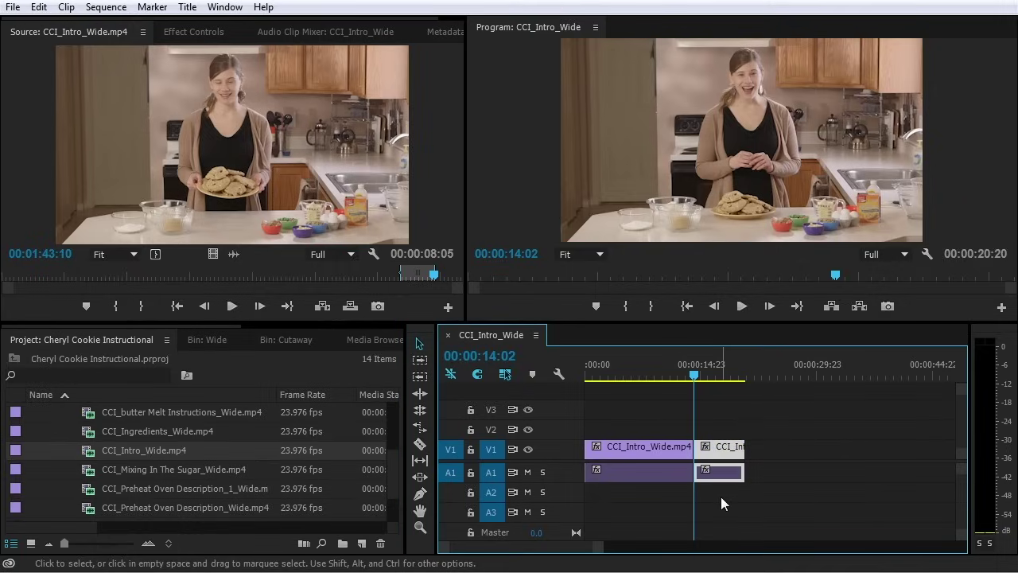
pyautogui.press('Delete')
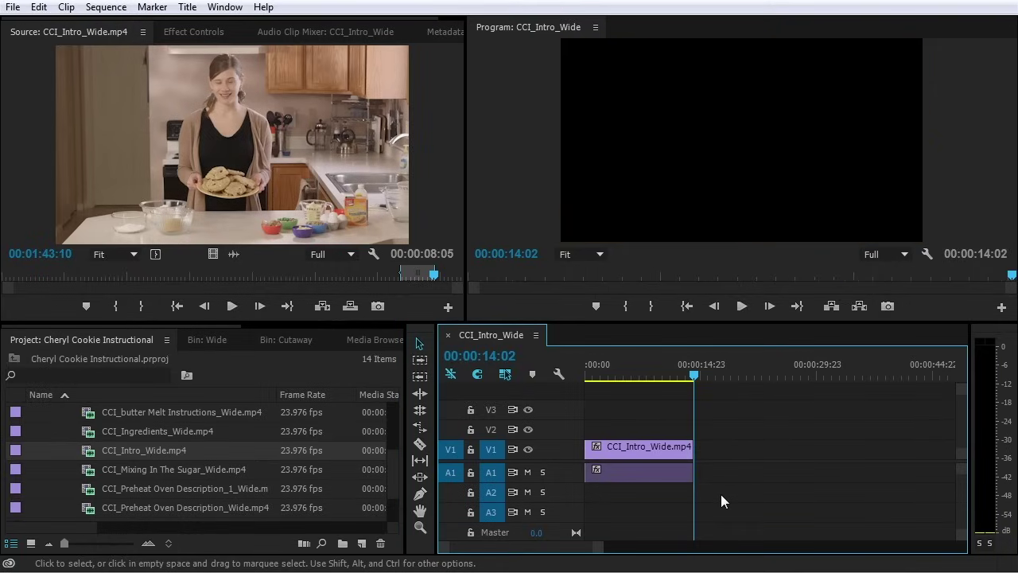
pyautogui.hotkey('ctrl', 'z')
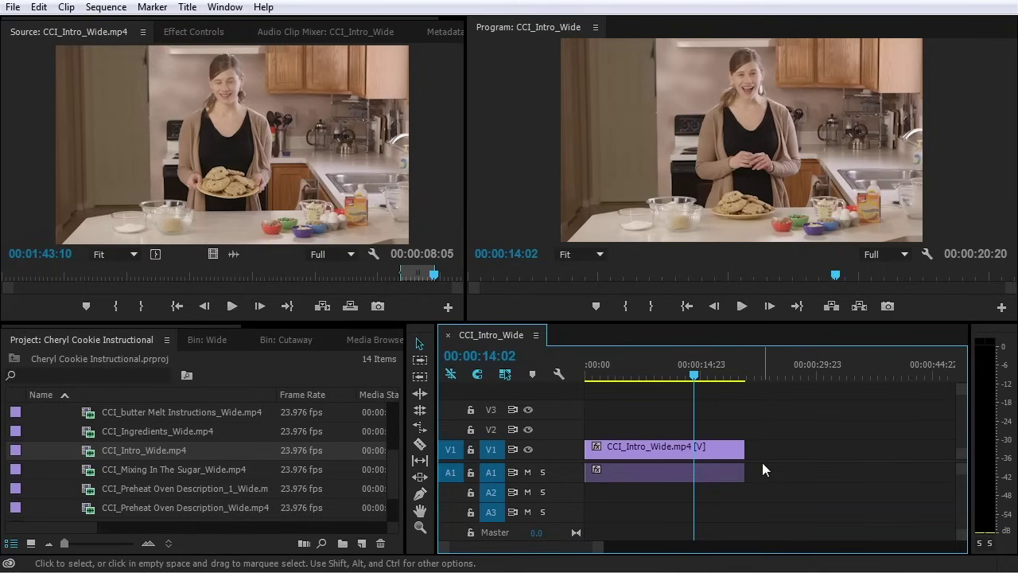
pyautogui.hotkey('ctrl', 'k')
pyautogui.press('=')
pyautogui.press('=')
pyautogui.press('=')
# Undo the edit point to rejoin the clip, untarget V1, and park the playhead at 00:00:14:02
pyautogui.moveTo(773, 373); pyautogui.dragTo(752, 373)
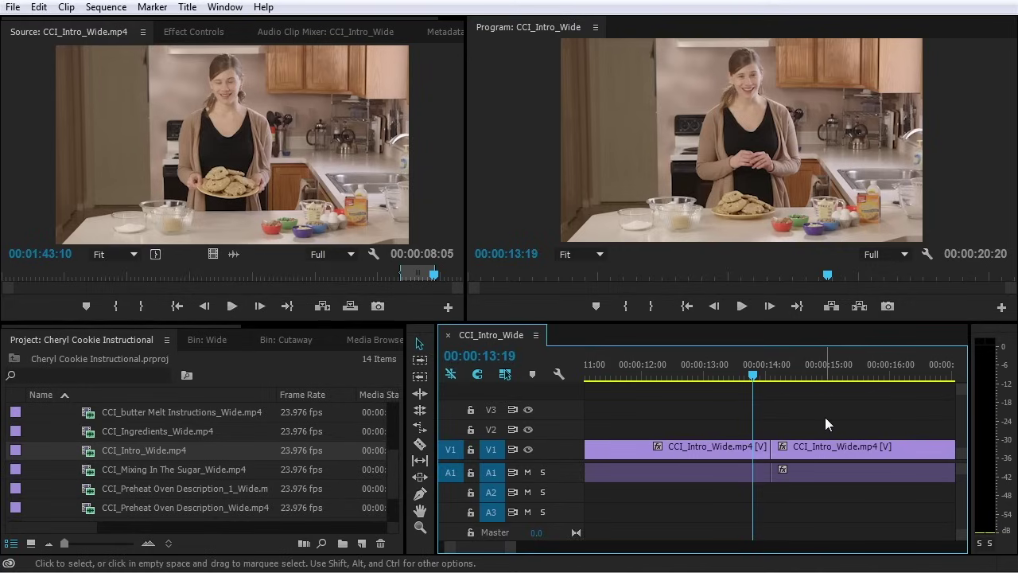
pyautogui.hotkey('ctrl', 'z')
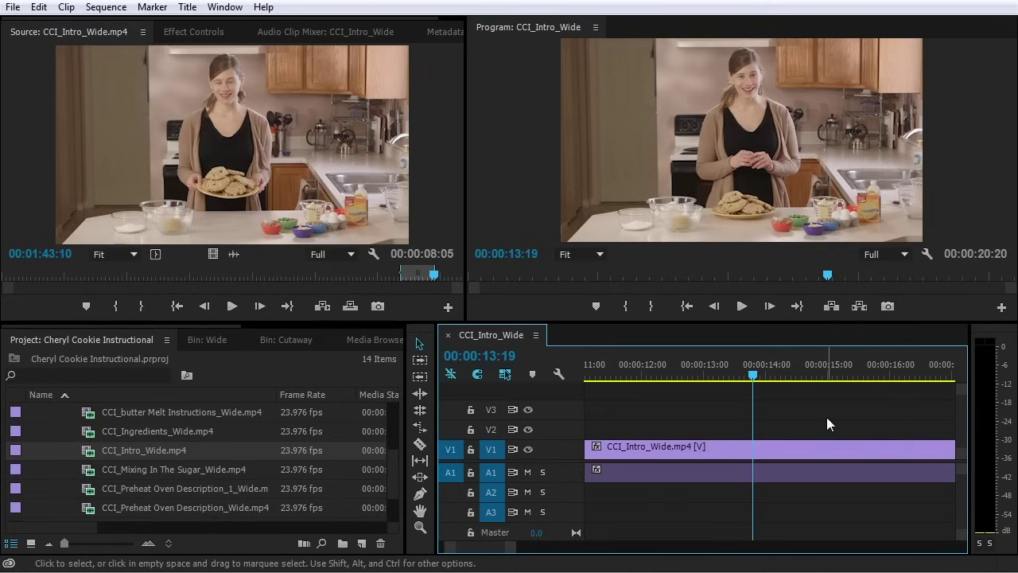
pyautogui.click(492, 449)
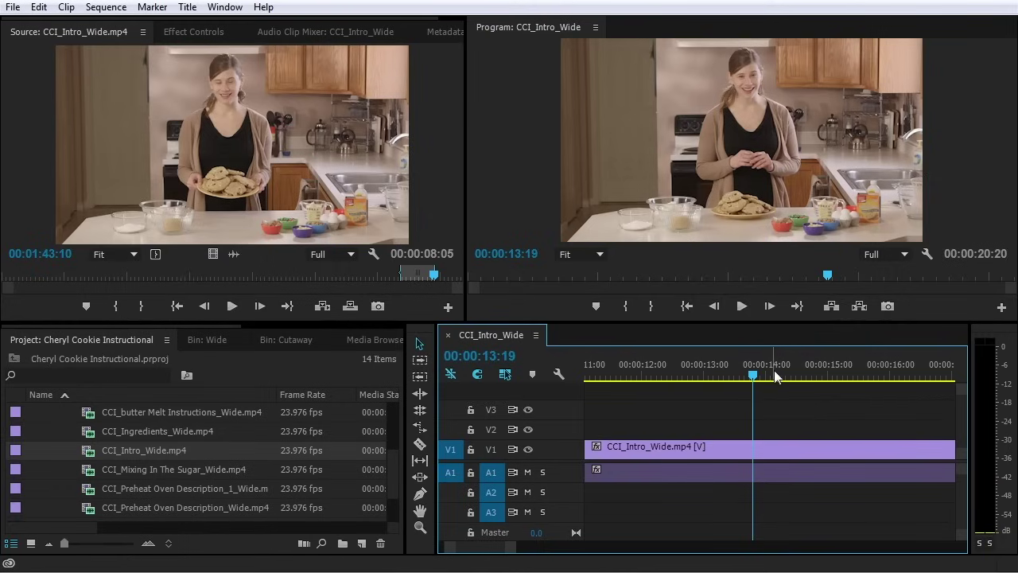
pyautogui.moveTo(720, 379); pyautogui.dragTo(771, 375)
# Split only the audio at 00:00:14:02, select the right piece, retarget V1, then undo the split
pyautogui.hotkey('ctrl', 'k')
pyautogui.moveTo(770, 374); pyautogui.dragTo(755, 374)
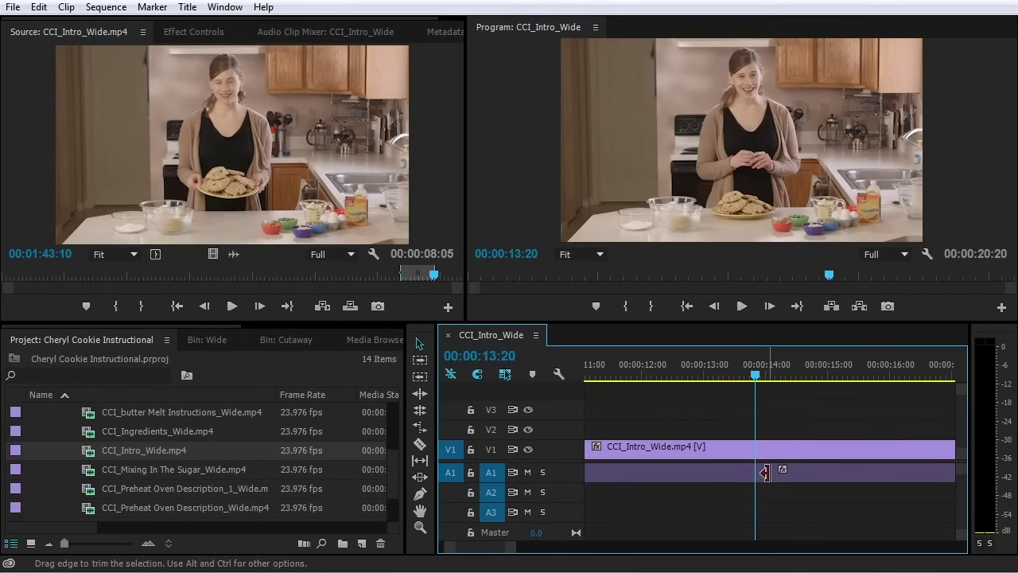
pyautogui.click(803, 475)
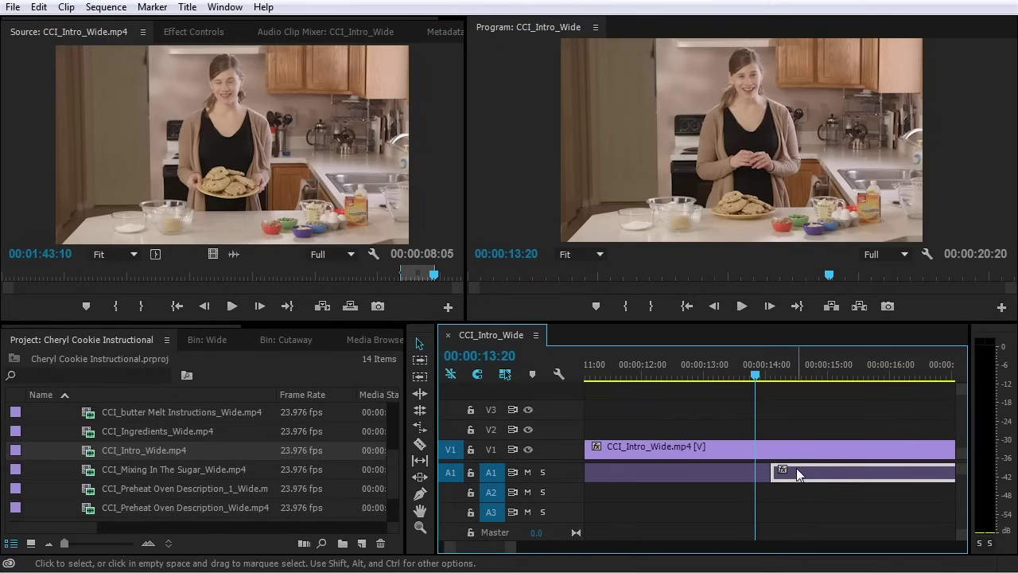
pyautogui.click(491, 449)
pyautogui.hotkey('ctrl', 'z')
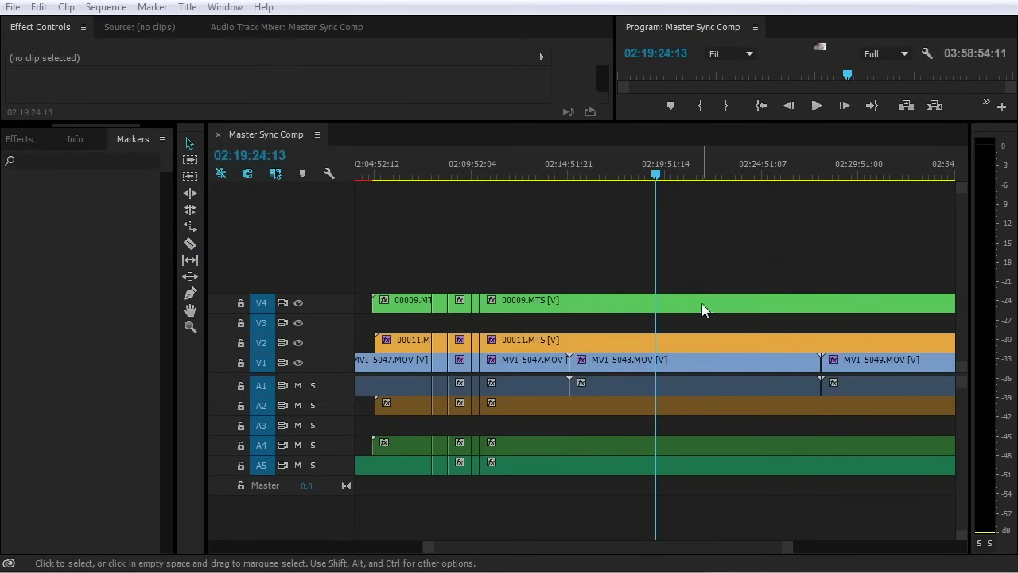
pyautogui.click(701, 303)
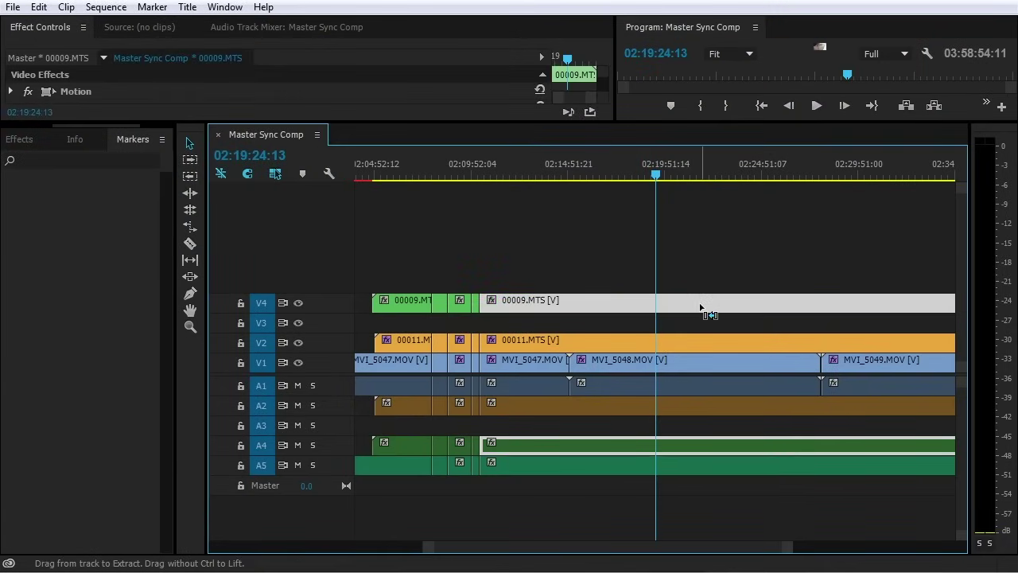
pyautogui.hotkey('ctrl', 'k')
pyautogui.moveTo(650, 173); pyautogui.dragTo(622, 173)
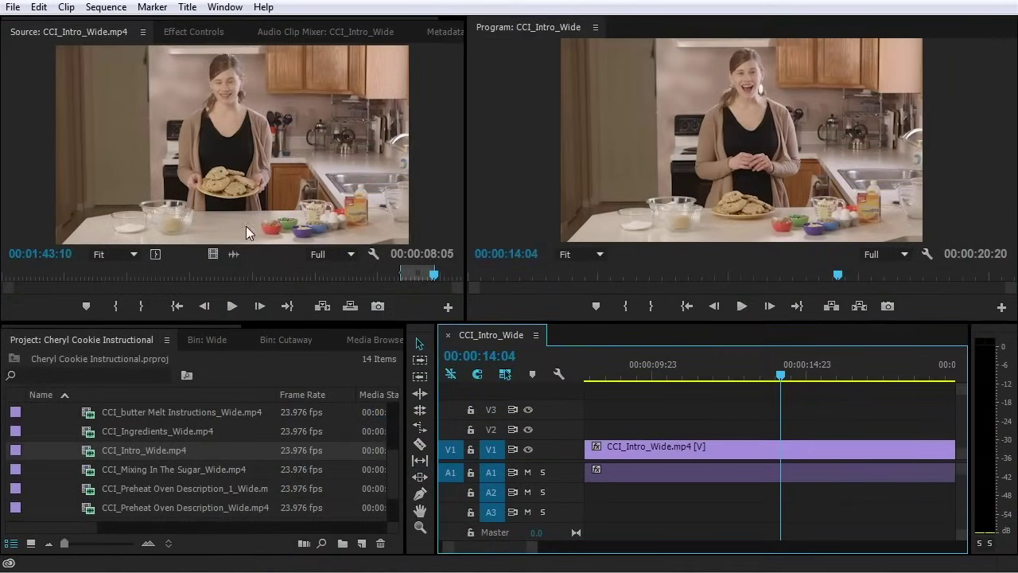
# Focus the source clip, then zoom the timeline out to show the full sequence and trailing empty space
pyautogui.click(446, 214)
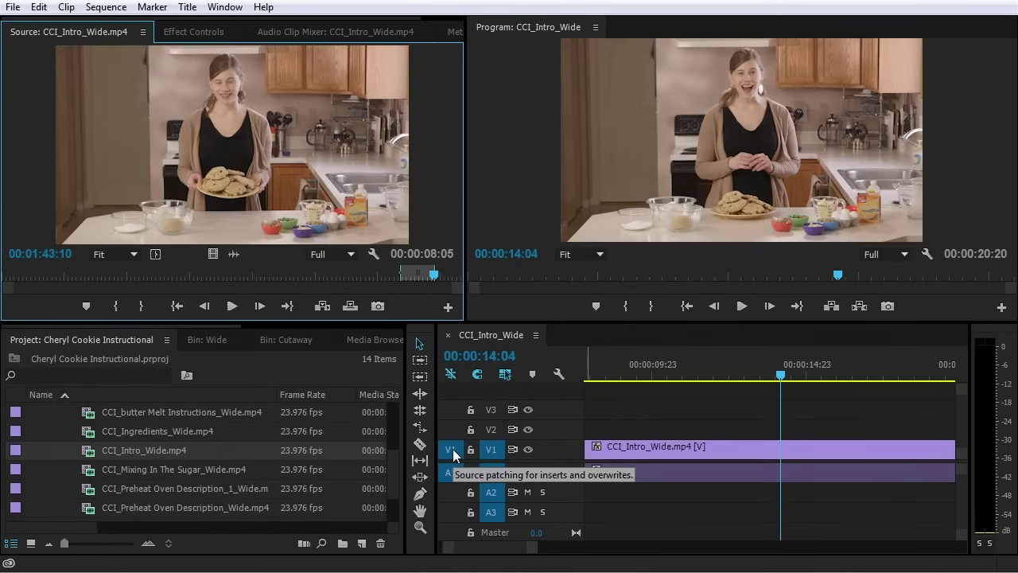
pyautogui.scroll(-2, 677, 467)
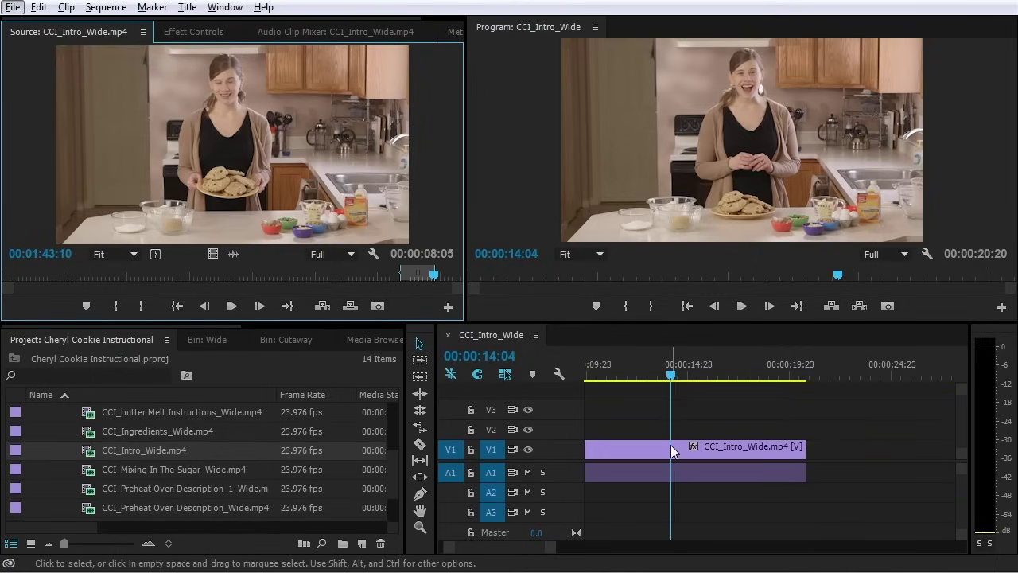
pyautogui.scroll(-3, 669, 449)
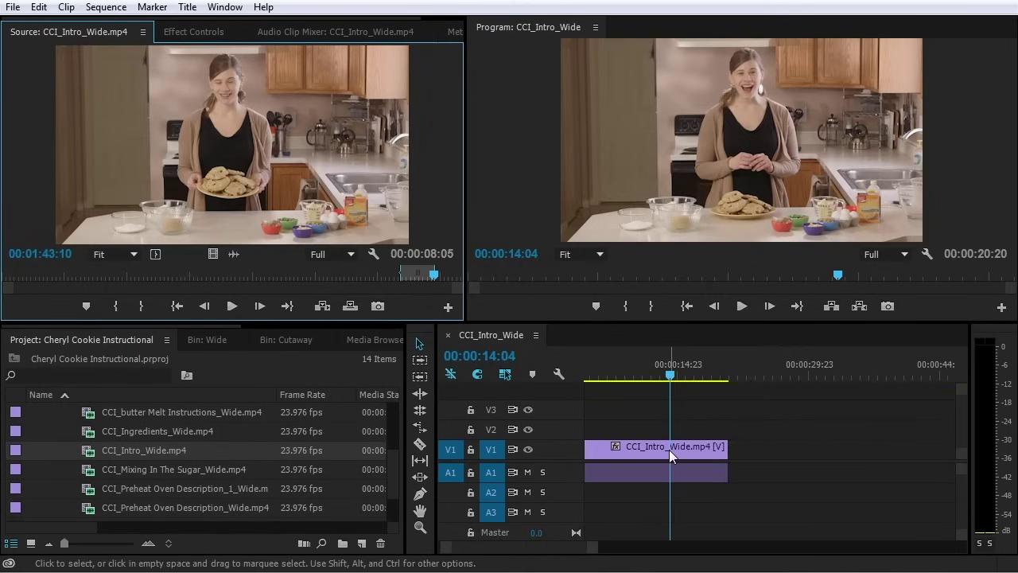
pyautogui.scroll(-1, 669, 449)
pyautogui.click(541, 554)
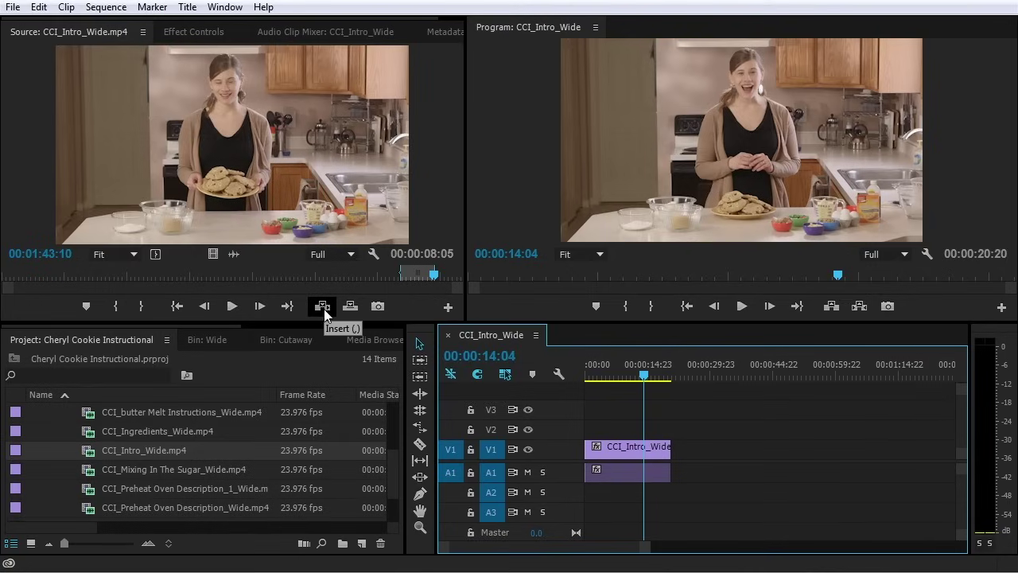
# Insert the marked 00:00:08:05 Intro_Wide source range into the sequence at 00:00:14:04
pyautogui.click(322, 307)
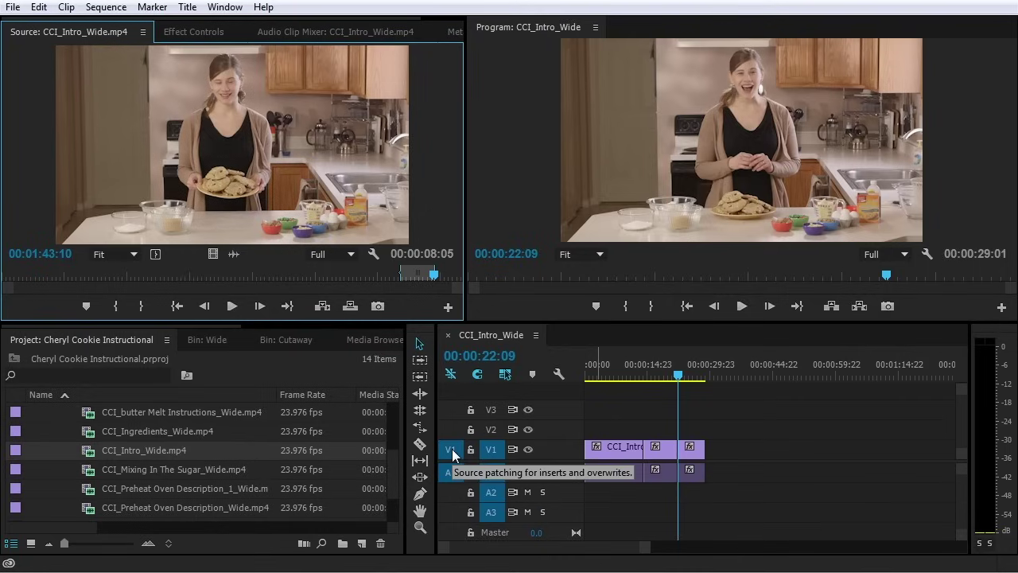
# Undo the insert, test an insert onto V2 and undo it, then overwrite the range onto V1/A1
pyautogui.click(448, 474)
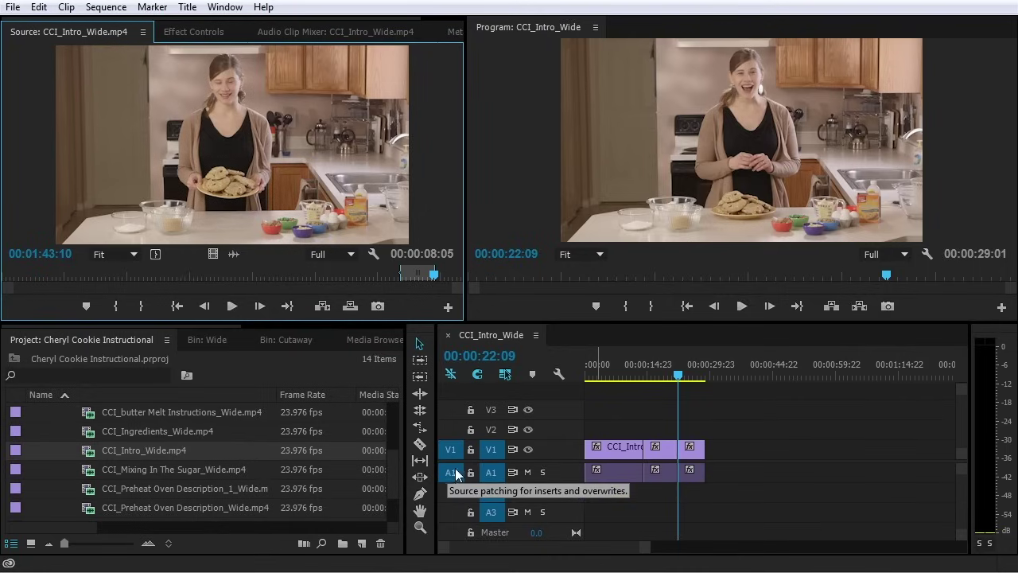
pyautogui.hotkey('ctrl', 'z')
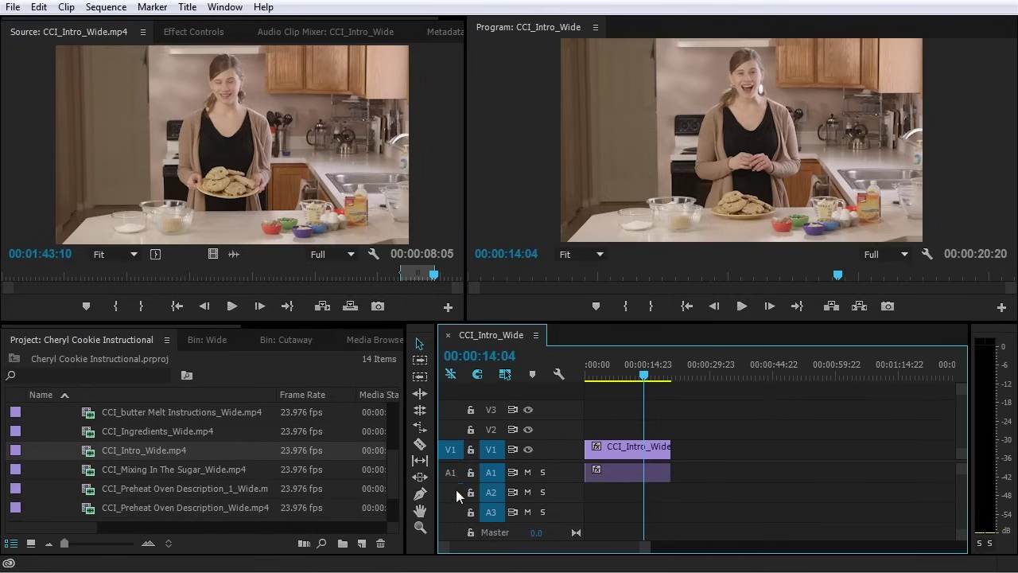
pyautogui.click(444, 433)
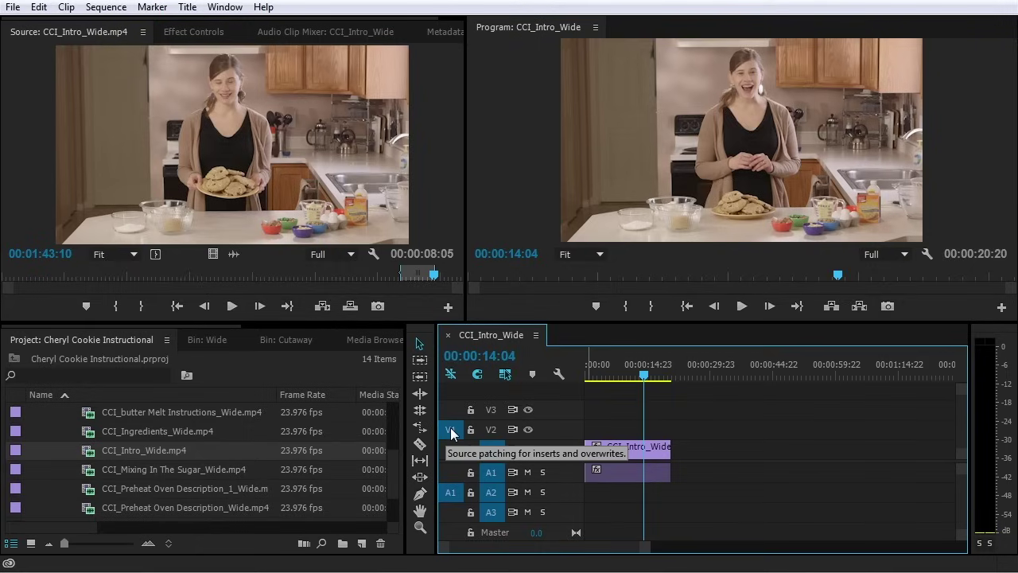
pyautogui.click(322, 306)
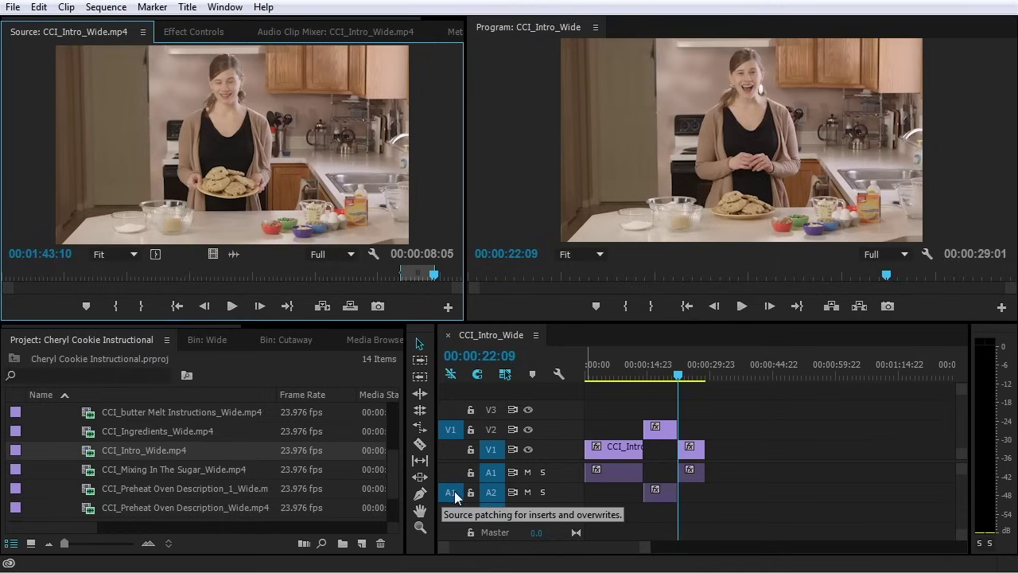
pyautogui.hotkey('ctrl', 'z')
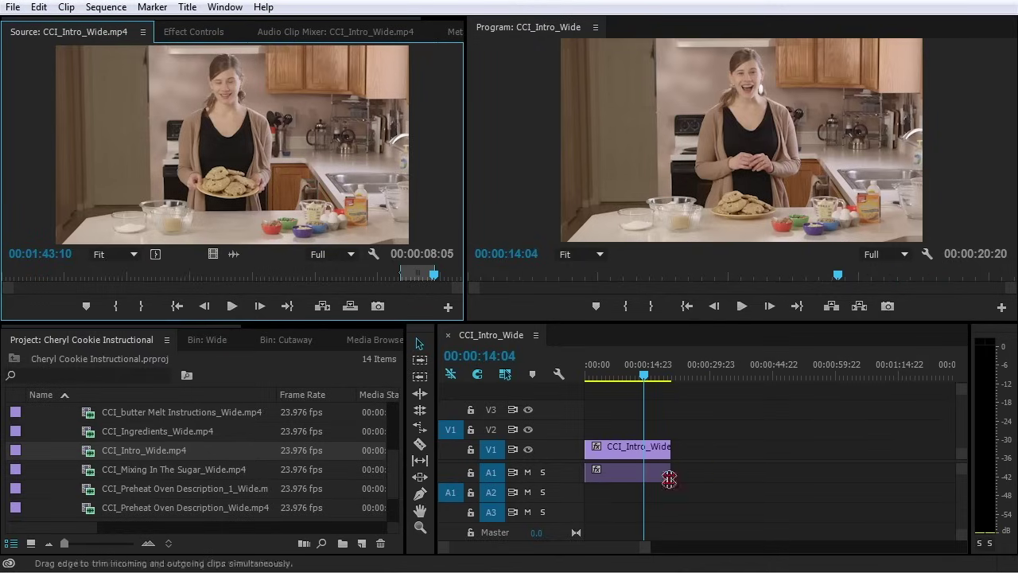
pyautogui.click(449, 474)
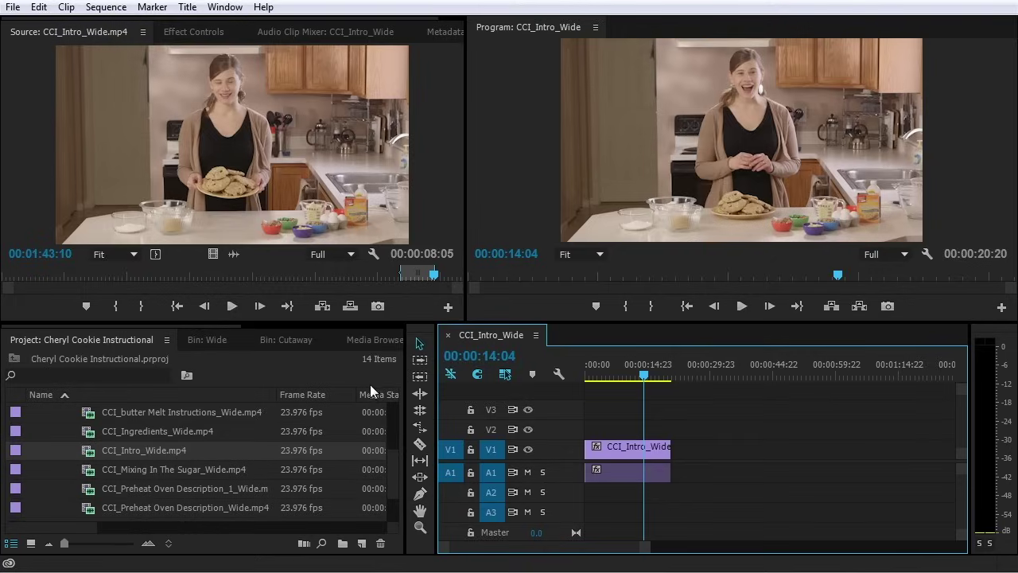
pyautogui.click(349, 306)
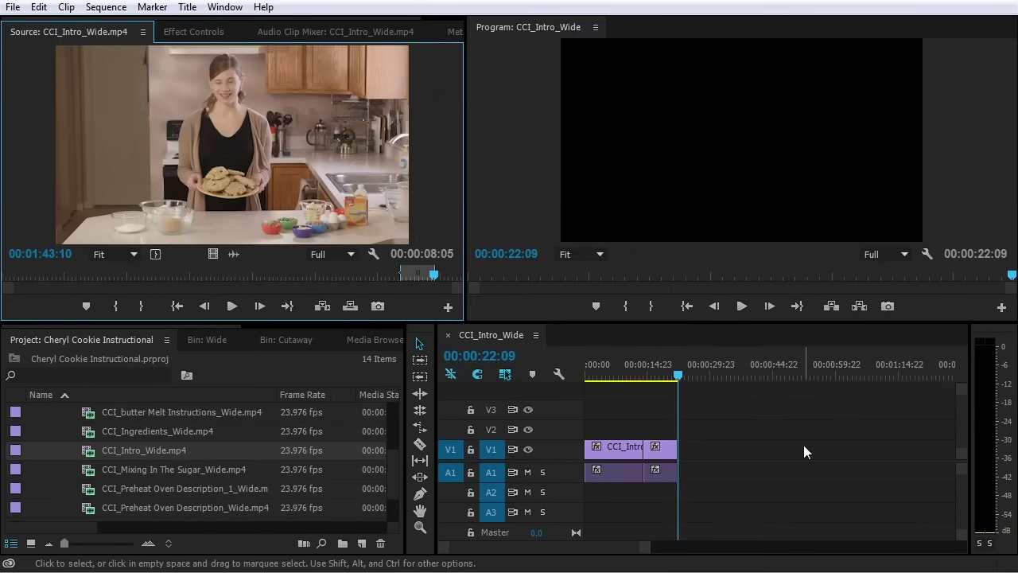
# Play the sequence from 00:00:12:18 across the newly overwritten edit
pyautogui.click(639, 373)
pyautogui.click(642, 373)
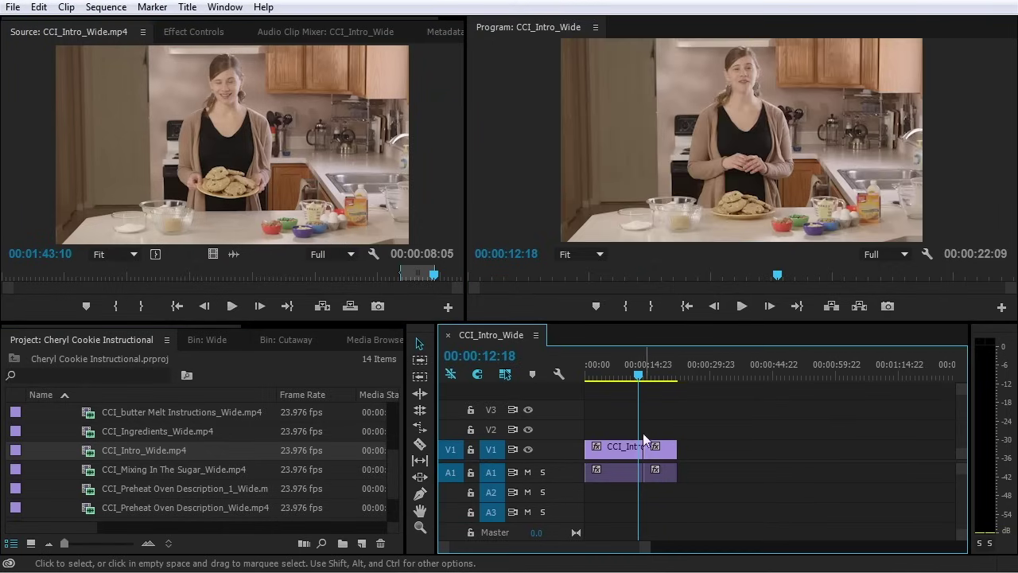
pyautogui.press('space')
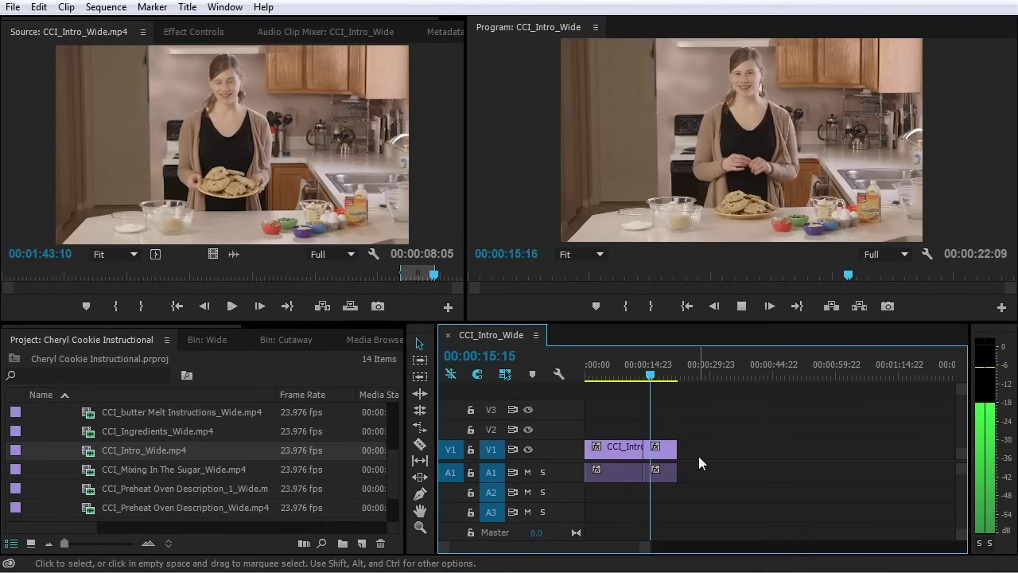
pyautogui.press('space')
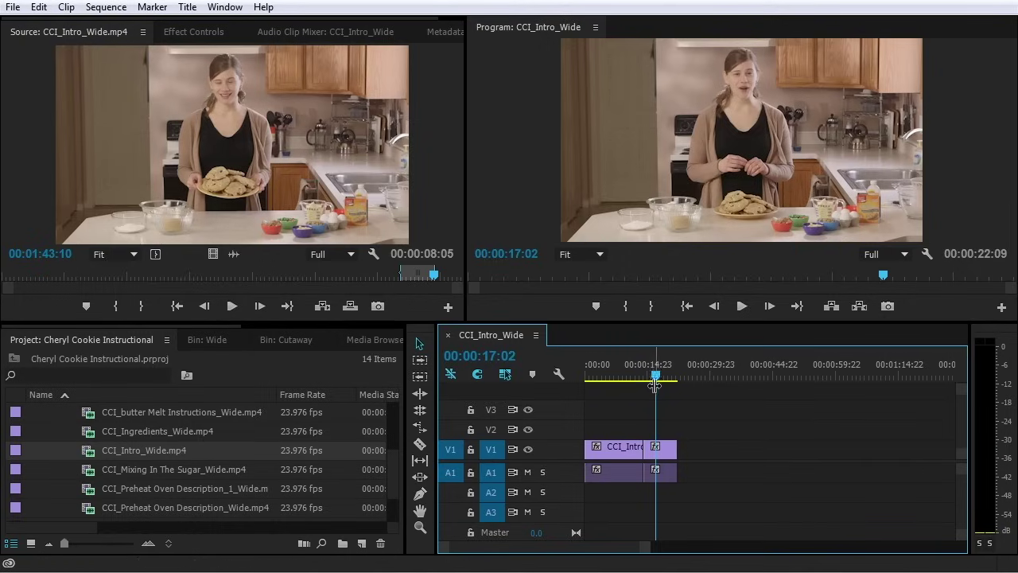
# Undo the overwrite and redo it from the Source Monitor with the period shortcut
pyautogui.hotkey('ctrl', 'z')
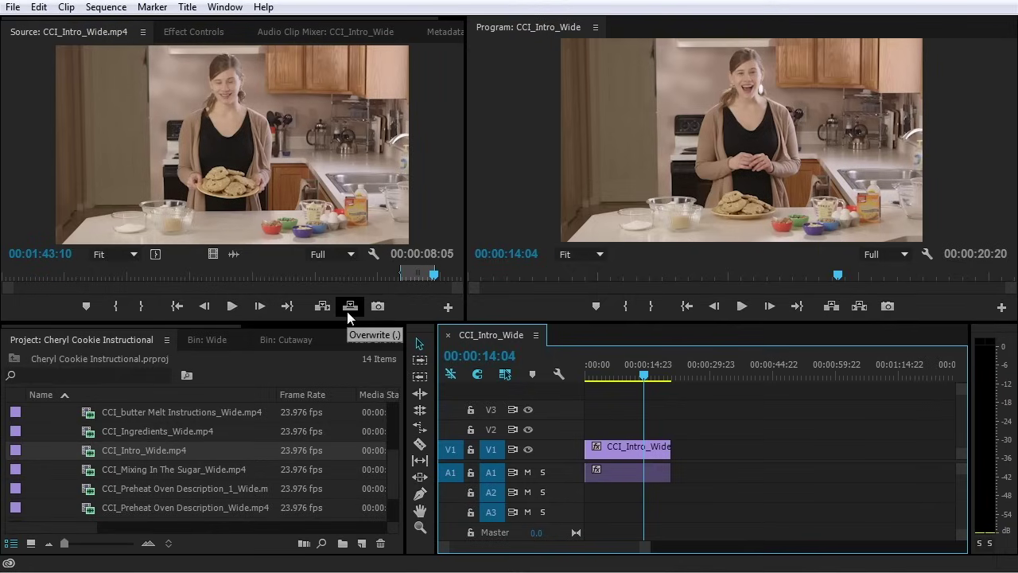
pyautogui.click(444, 206)
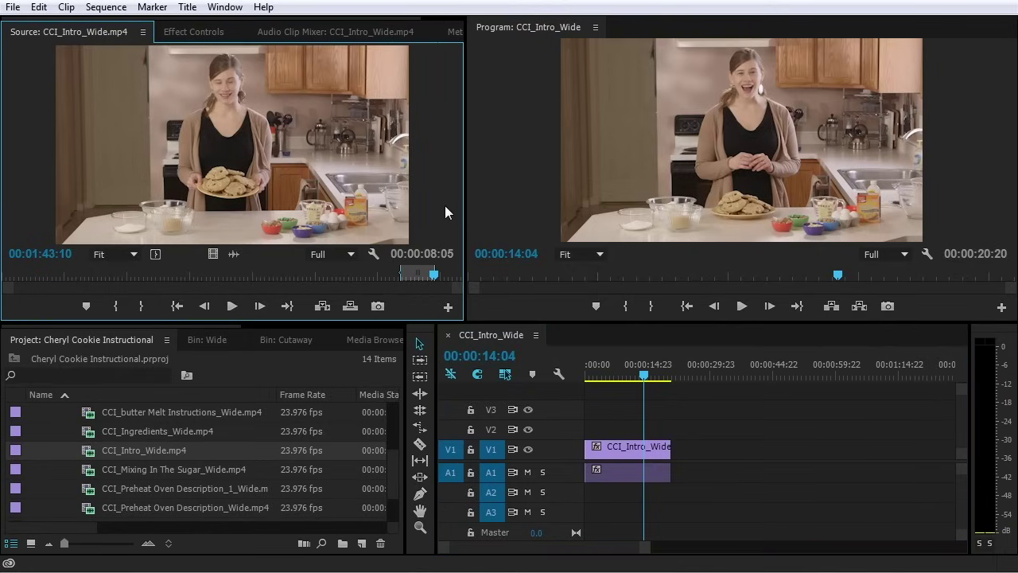
pyautogui.press('.')
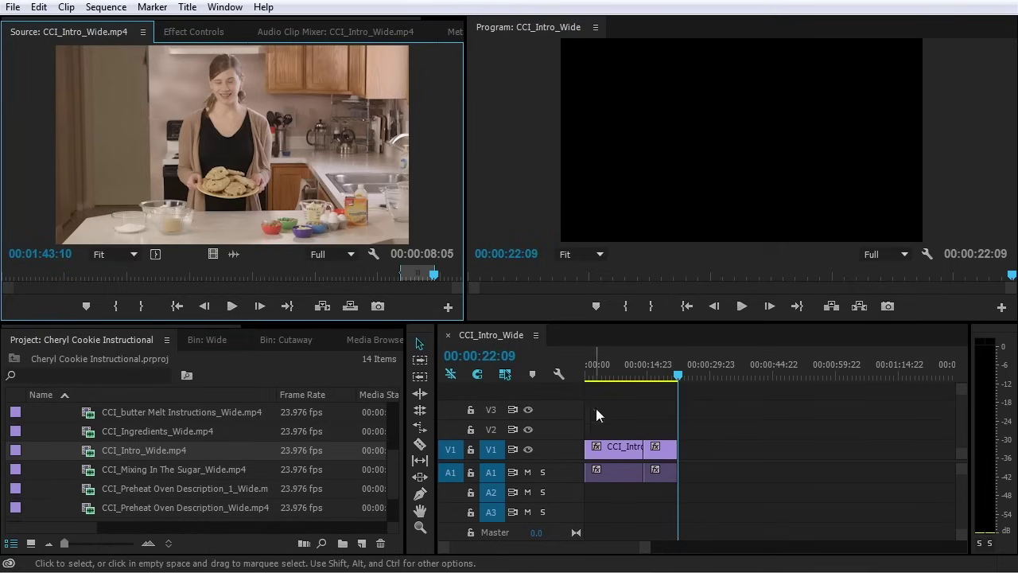
# Play across the cut, zoom in, and ripple-trim the start of the second Intro_Wide clip
pyautogui.click(640, 372)
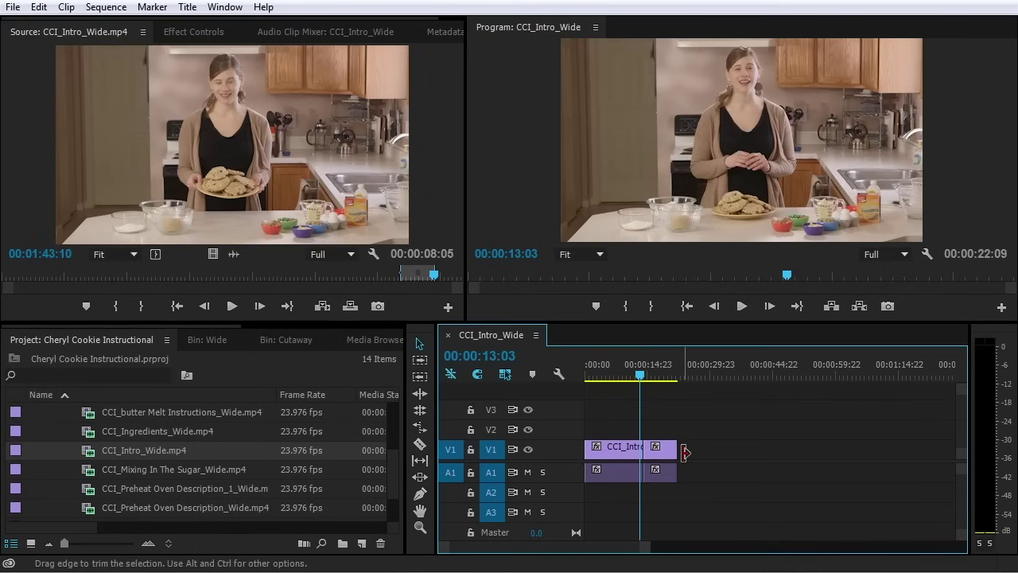
pyautogui.press('space')
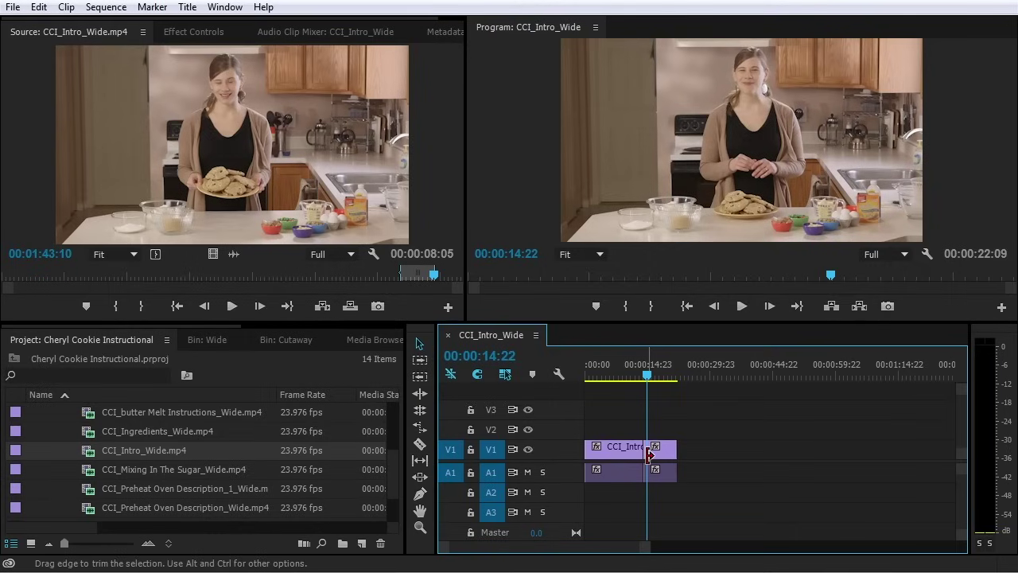
pyautogui.scroll(3, 646, 450)
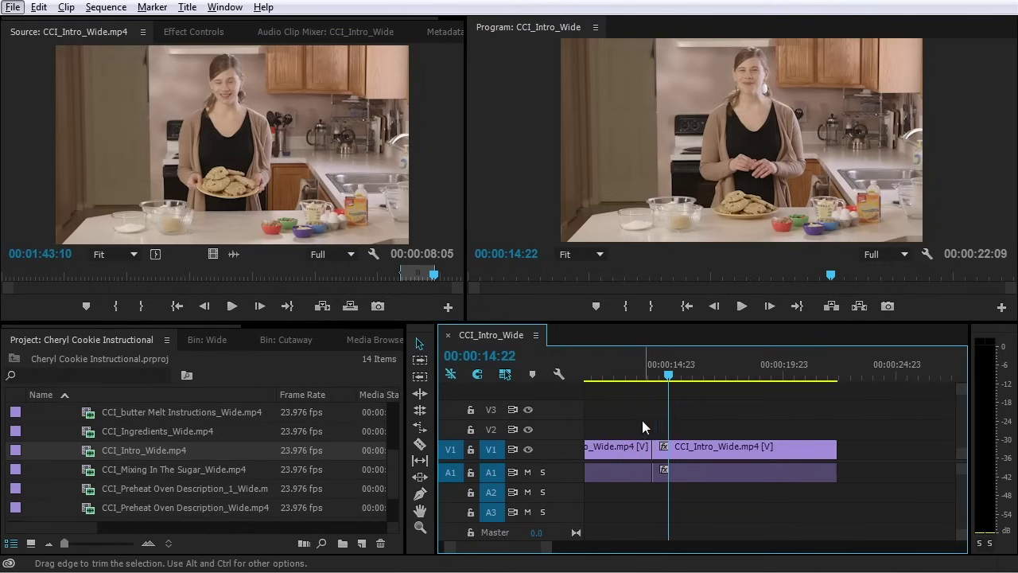
pyautogui.moveTo(634, 370)
pyautogui.mouseDown()
pyautogui.moveTo(663, 374)
pyautogui.moveTo(643, 380)
pyautogui.moveTo(651, 377)
pyautogui.mouseUp()
pyautogui.scroll(2, 806, 458)
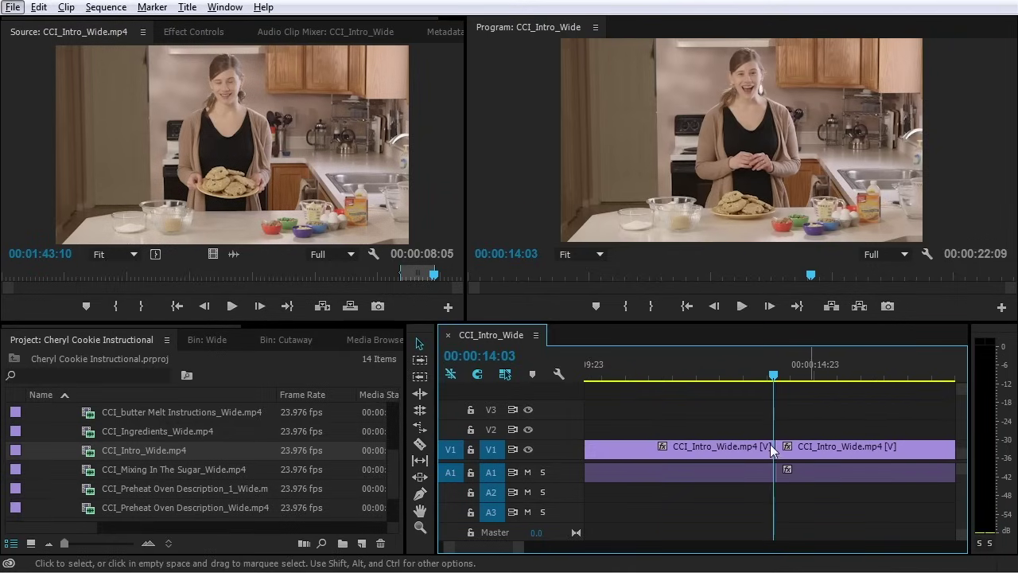
pyautogui.click(778, 450)
pyautogui.moveTo(787, 449); pyautogui.dragTo(801, 448)
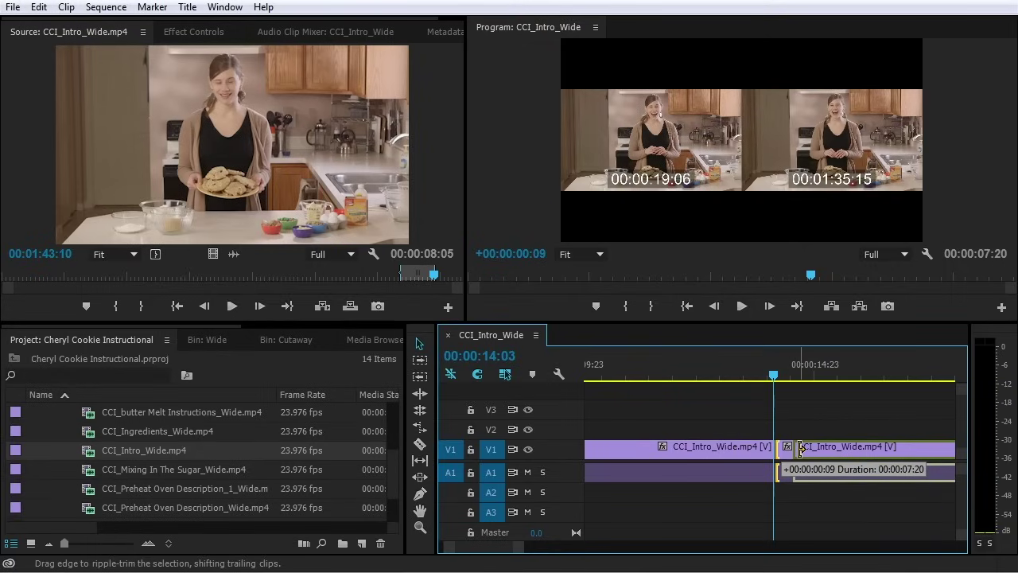
pyautogui.moveTo(801, 447); pyautogui.dragTo(801, 447)
# Review the trimmed cut and trim a few more frames off the second clip's start
pyautogui.click(729, 366)
pyautogui.press('space')
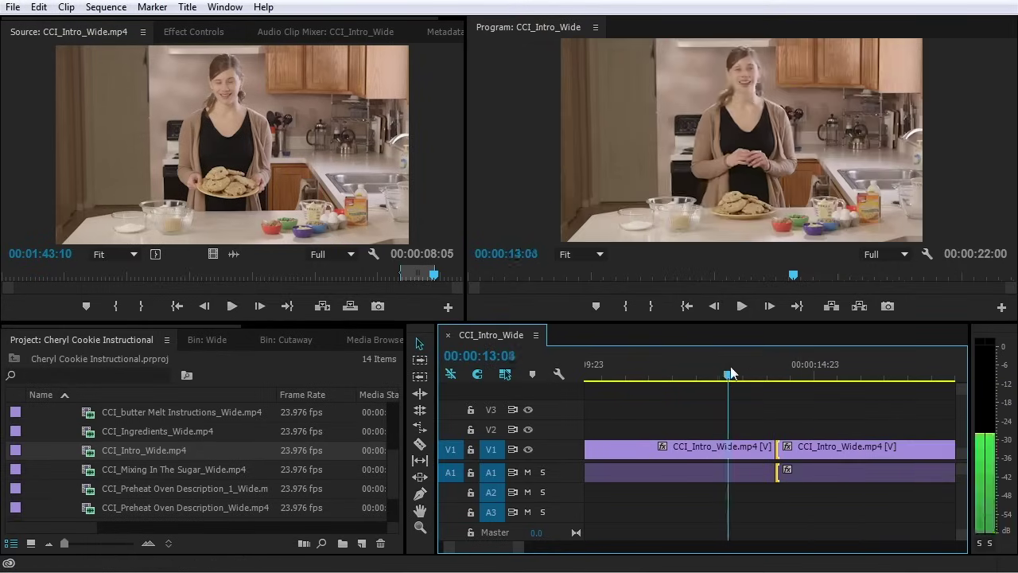
pyautogui.press('space')
pyautogui.moveTo(785, 377); pyautogui.dragTo(757, 377)
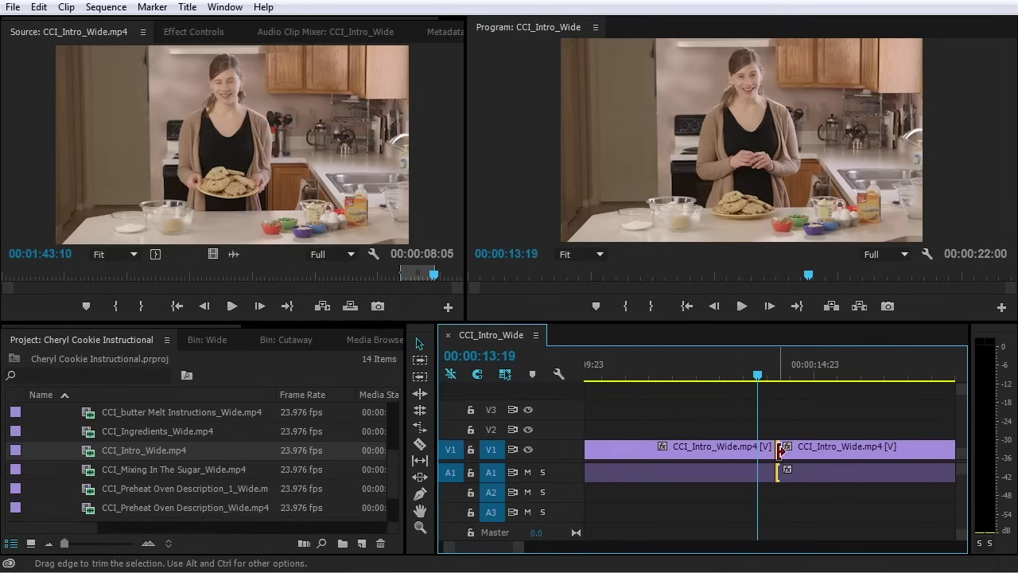
pyautogui.moveTo(779, 455)
pyautogui.mouseDown()
pyautogui.moveTo(738, 455)
pyautogui.moveTo(776, 456)
pyautogui.mouseUp()
pyautogui.press('space')
pyautogui.moveTo(757, 374)
pyautogui.mouseDown()
pyautogui.moveTo(743, 376)
pyautogui.moveTo(789, 386)
pyautogui.moveTo(769, 380)
pyautogui.mouseUp()
pyautogui.press('space')
# Trim three frames off the first clip's end and replay the revised cut
pyautogui.click(761, 459)
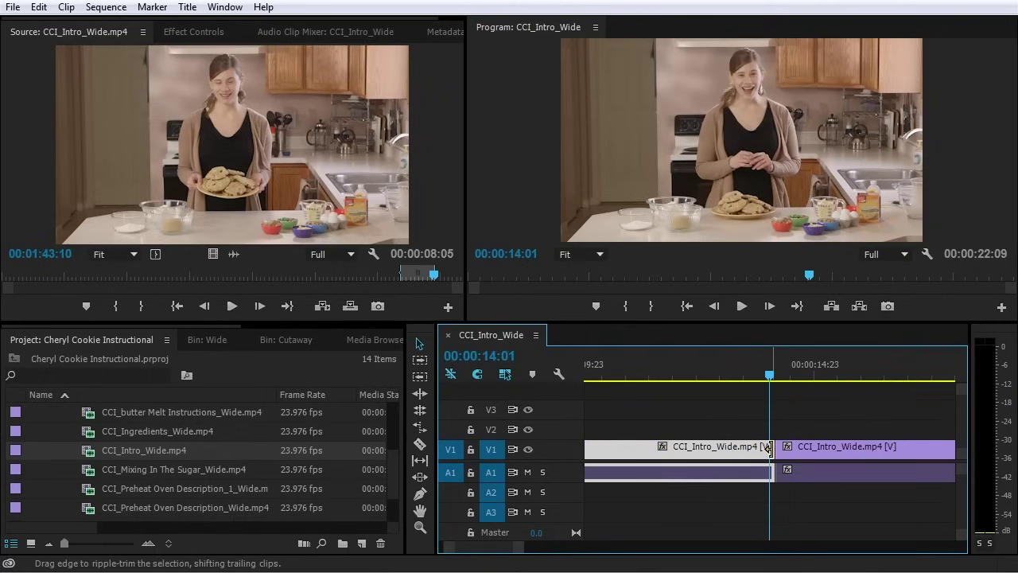
pyautogui.moveTo(774, 447); pyautogui.dragTo(763, 447)
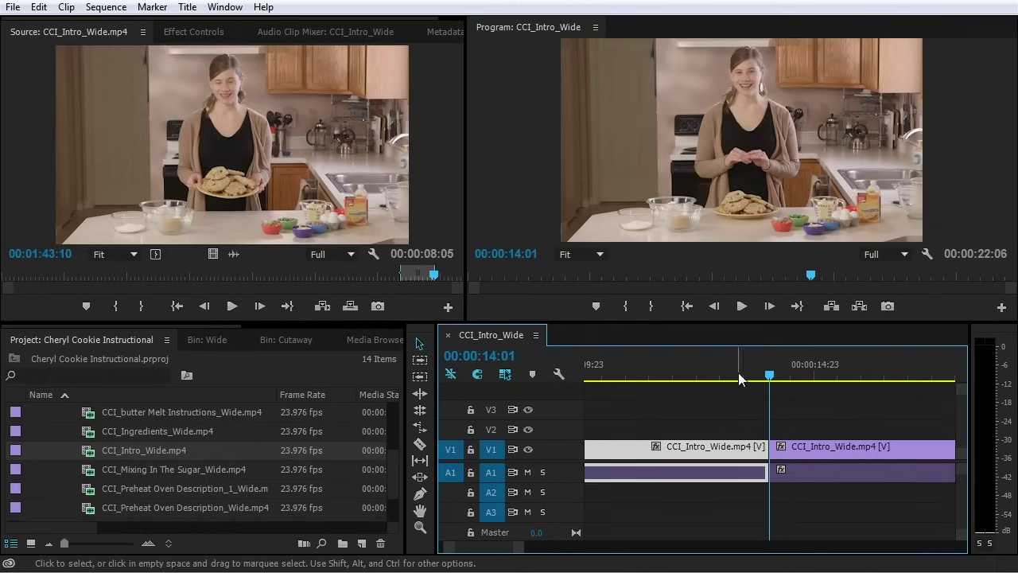
pyautogui.click(717, 379)
pyautogui.press('space')
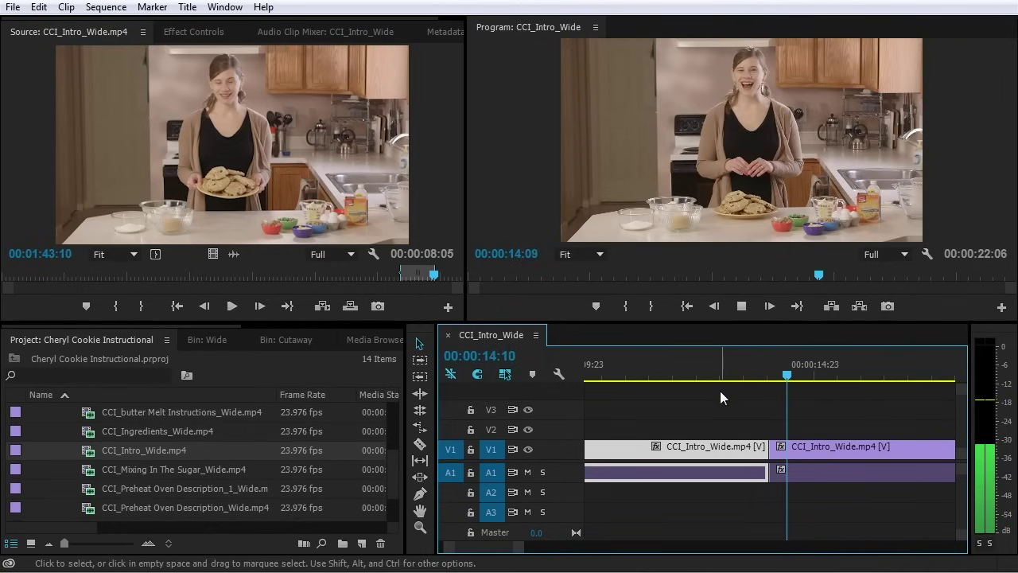
pyautogui.click(759, 379)
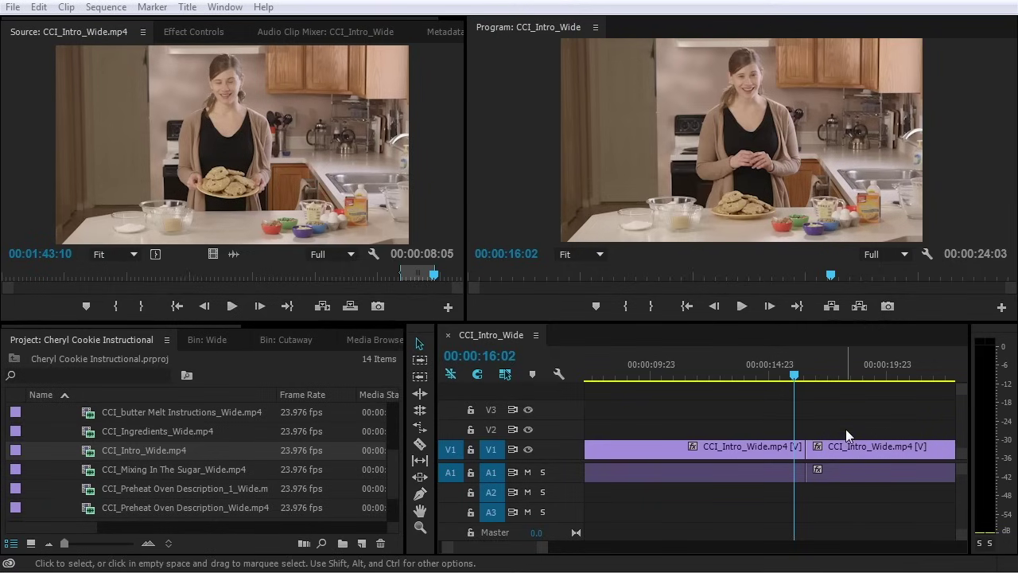
# Alt+scroll the timeline out until both CCI_Intro_Wide clips and their cut are visible
pyautogui.scroll(-3, 845, 429)
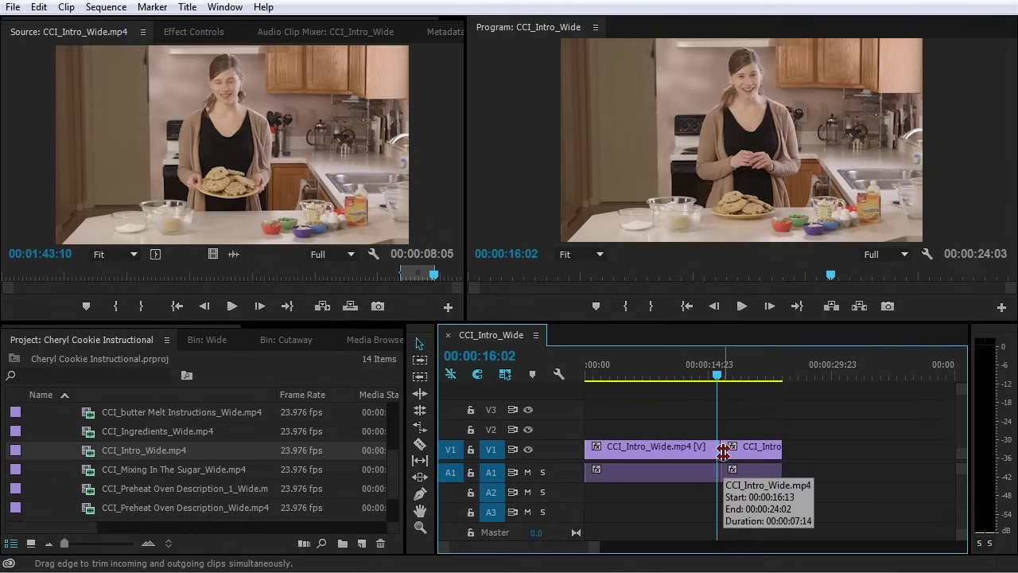
# Roll the cut between the clips, ripple-shorten the first clip's end, then undo that trim
pyautogui.click(723, 452)
pyautogui.moveTo(723, 452); pyautogui.dragTo(712, 456)
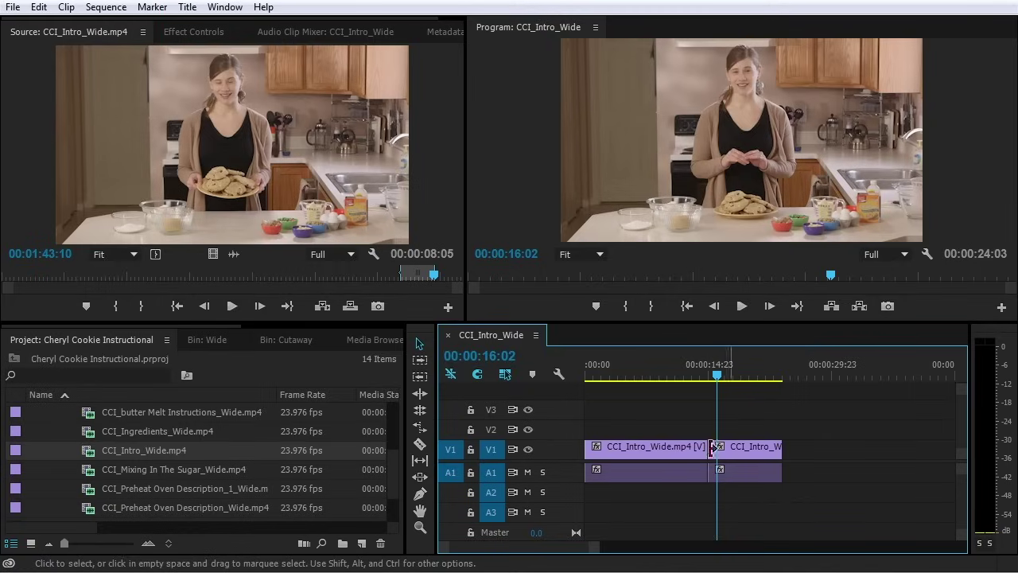
pyautogui.moveTo(714, 452); pyautogui.dragTo(726, 452)
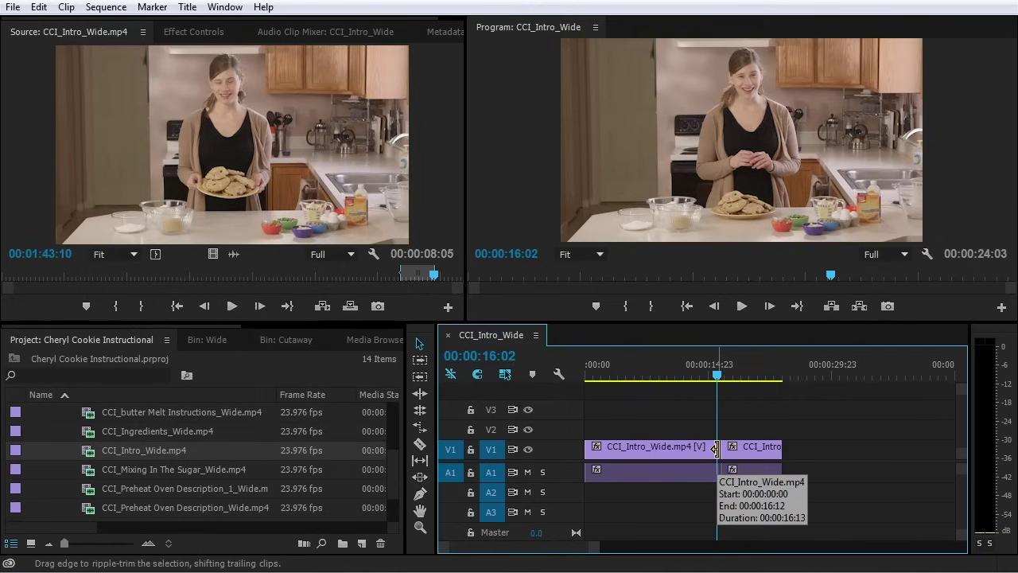
pyautogui.moveTo(715, 449); pyautogui.dragTo(685, 455)
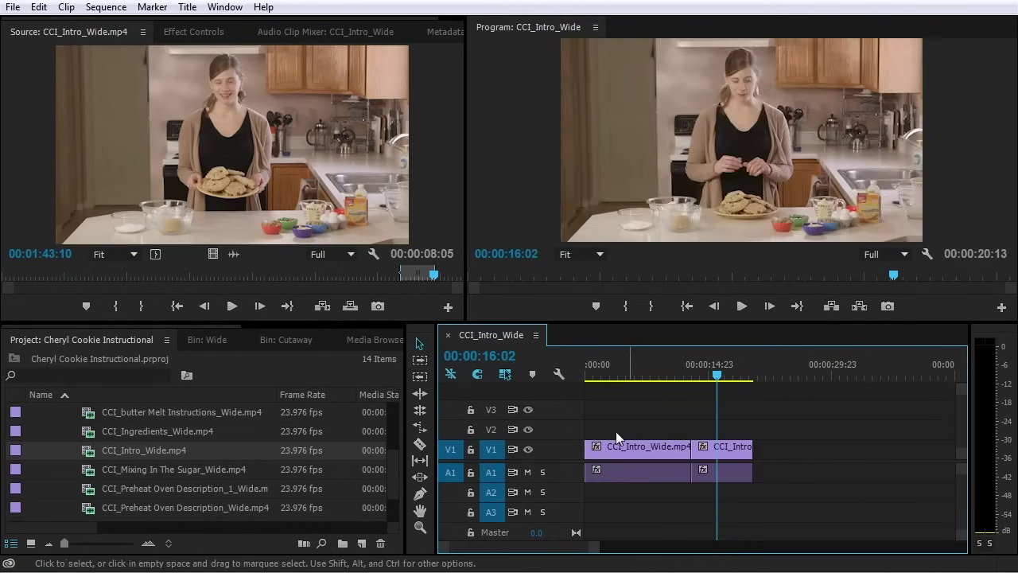
pyautogui.click(662, 450)
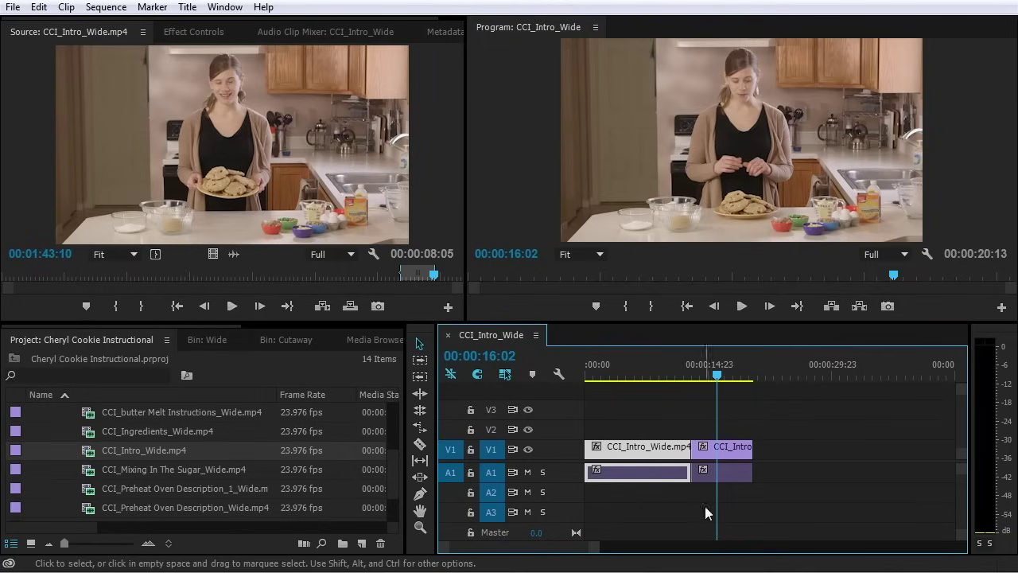
pyautogui.hotkey('ctrl', 'z')
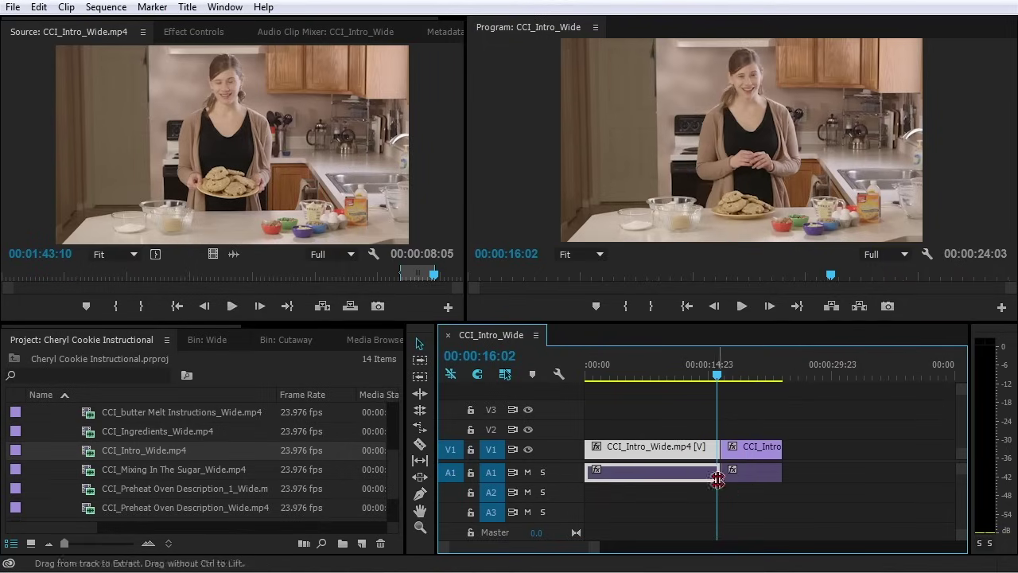
# Trim 11 frames off the first clip's end and slide the second clip left, ending at 00:00:22:02
pyautogui.click(713, 450)
pyautogui.moveTo(712, 450); pyautogui.dragTo(694, 451)
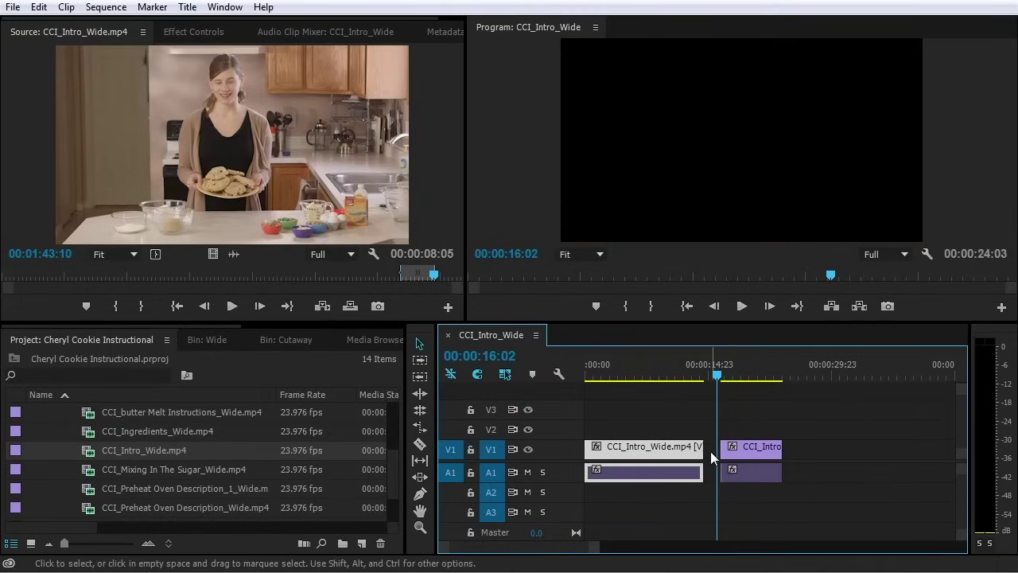
pyautogui.click(745, 452)
pyautogui.moveTo(745, 452); pyautogui.dragTo(730, 454)
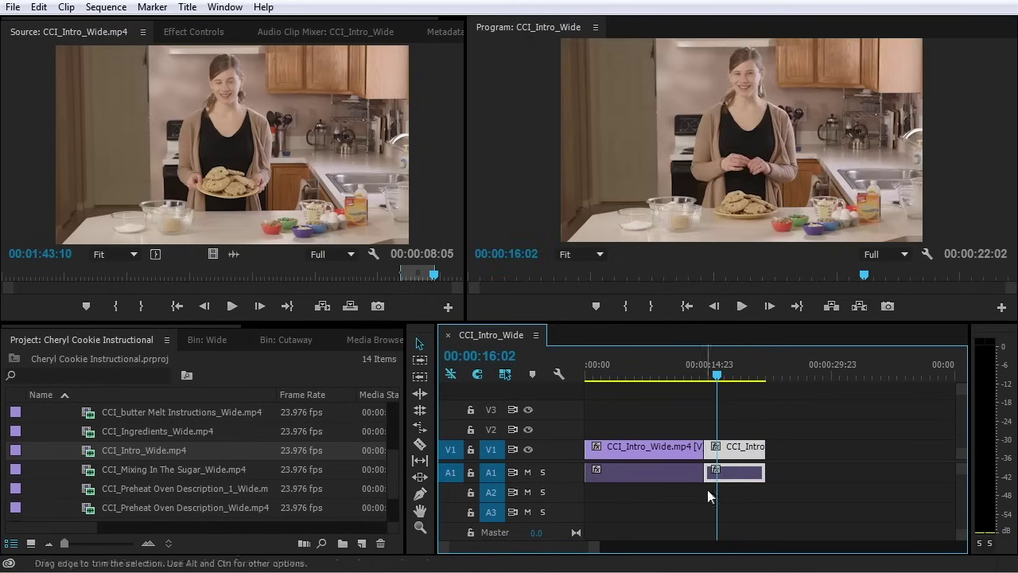
# Try a Ripple Delete on the gap between the Intro_Wide clips, undo it, and review the cut
pyautogui.hotkey('ctrl', 'z')
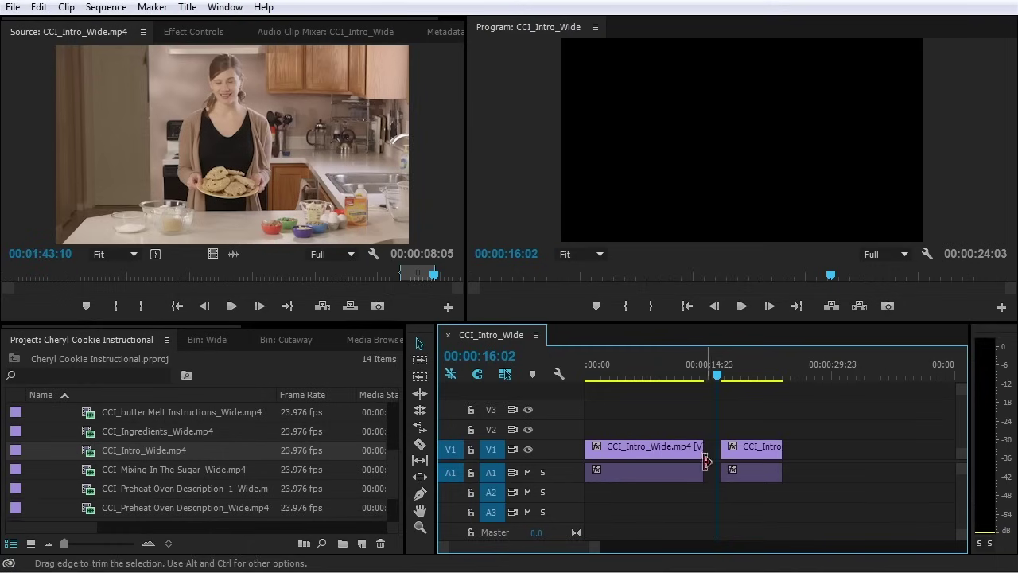
pyautogui.rightClick(710, 448)
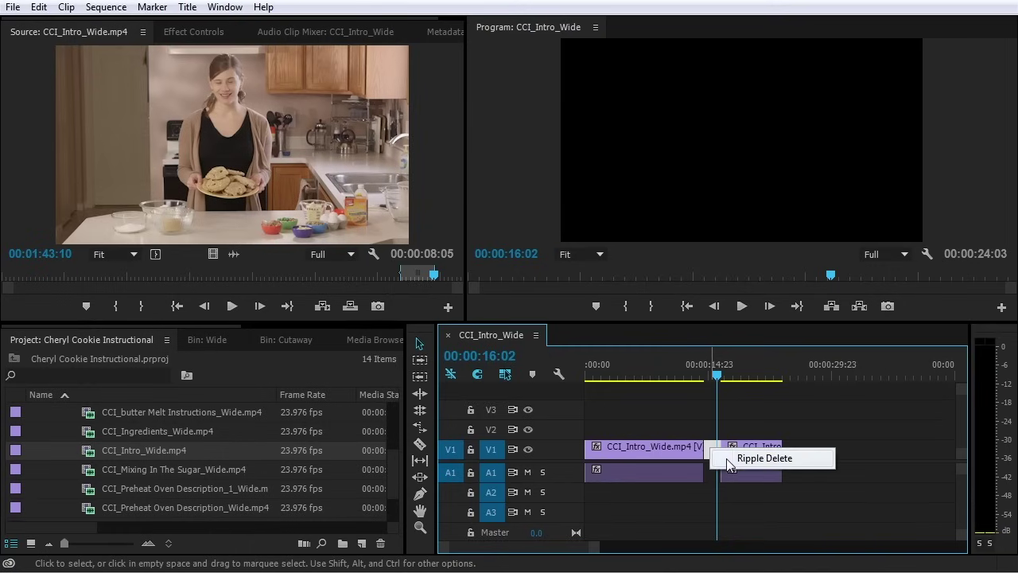
pyautogui.click(764, 458)
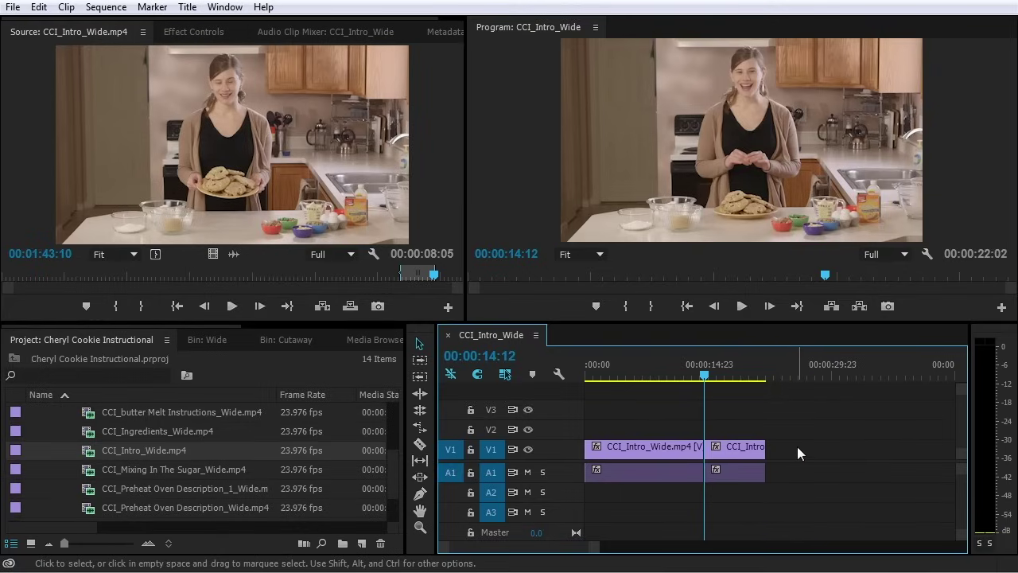
pyautogui.hotkey('ctrl', 'z')
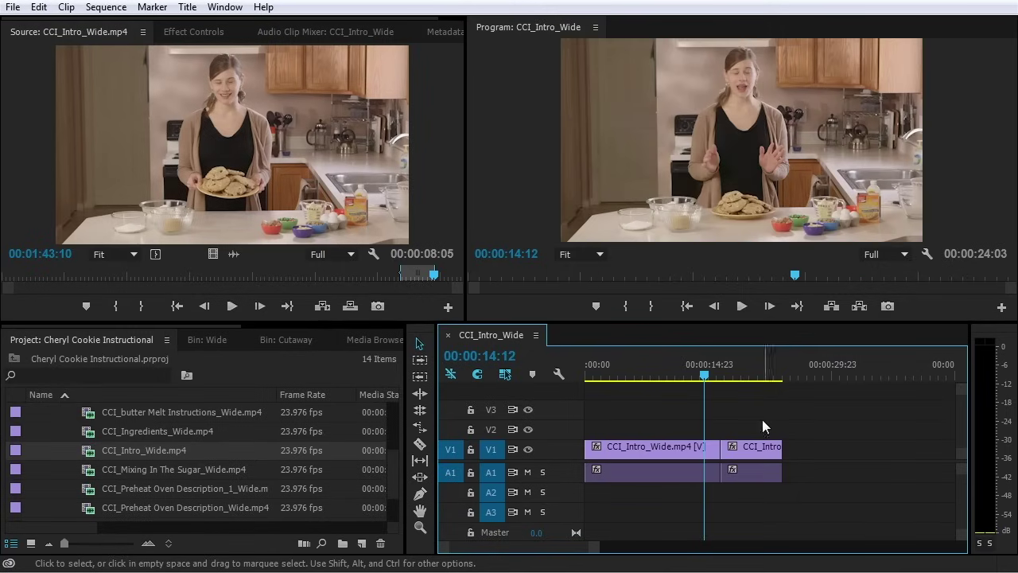
pyautogui.press('space')
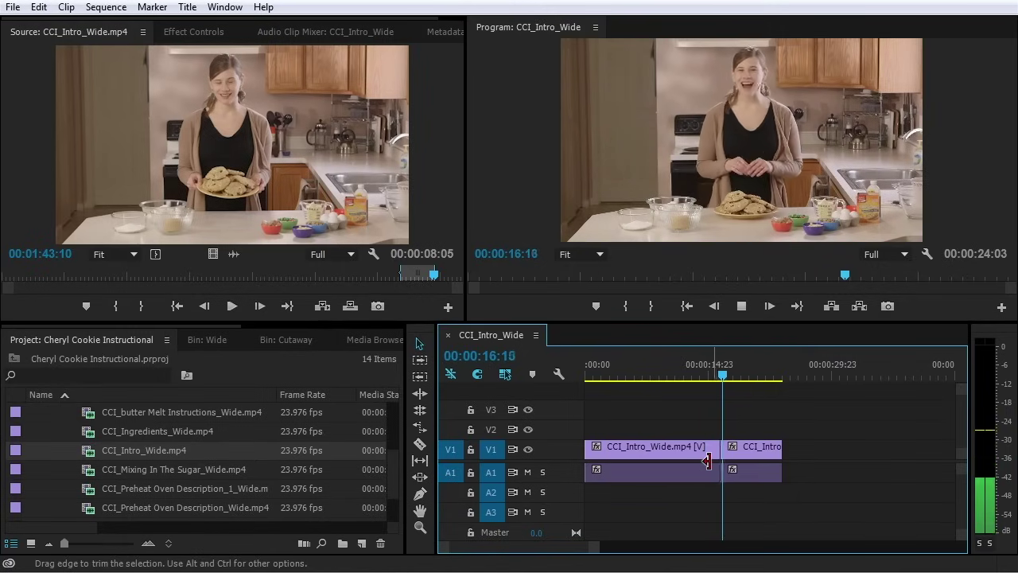
pyautogui.press('=')
pyautogui.press('space')
pyautogui.moveTo(676, 365); pyautogui.dragTo(733, 377)
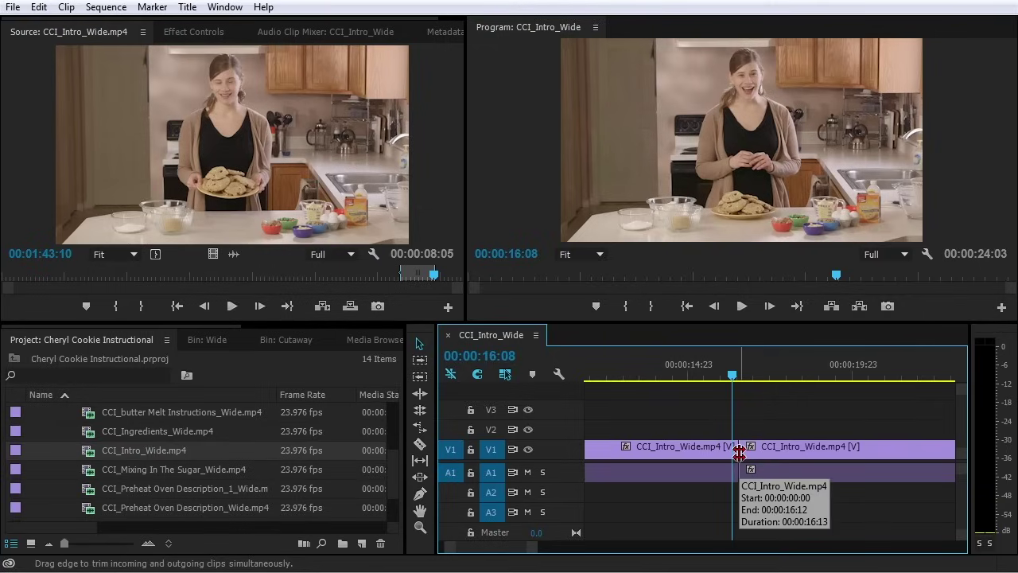
# Roll the shared cut 5 frames earlier (first clip 00:00:16:08, second 00:00:07:19) and play it back
pyautogui.click(739, 453)
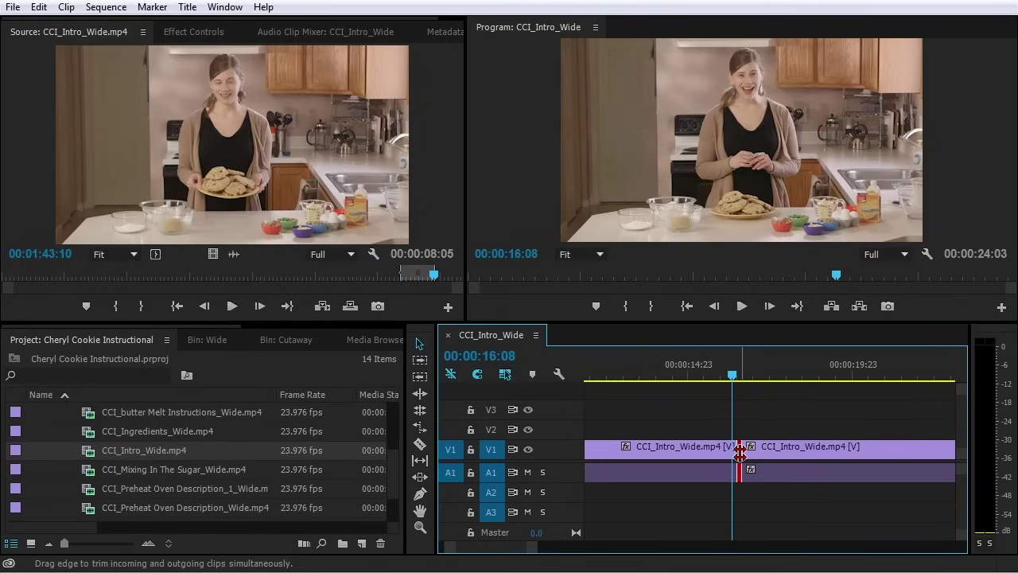
pyautogui.moveTo(740, 453); pyautogui.dragTo(731, 452)
pyautogui.click(713, 380)
pyautogui.press('space')
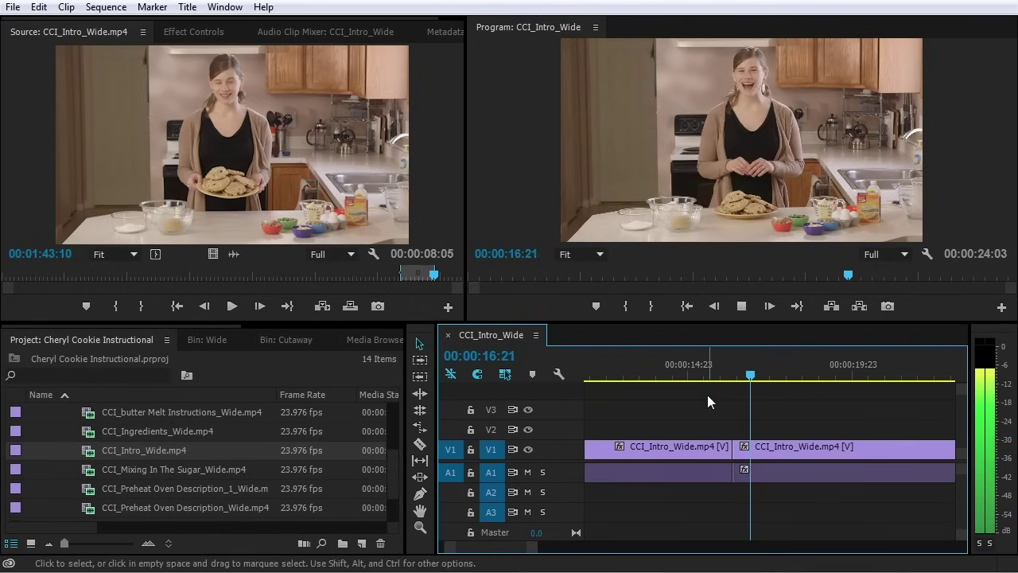
pyautogui.press('space')
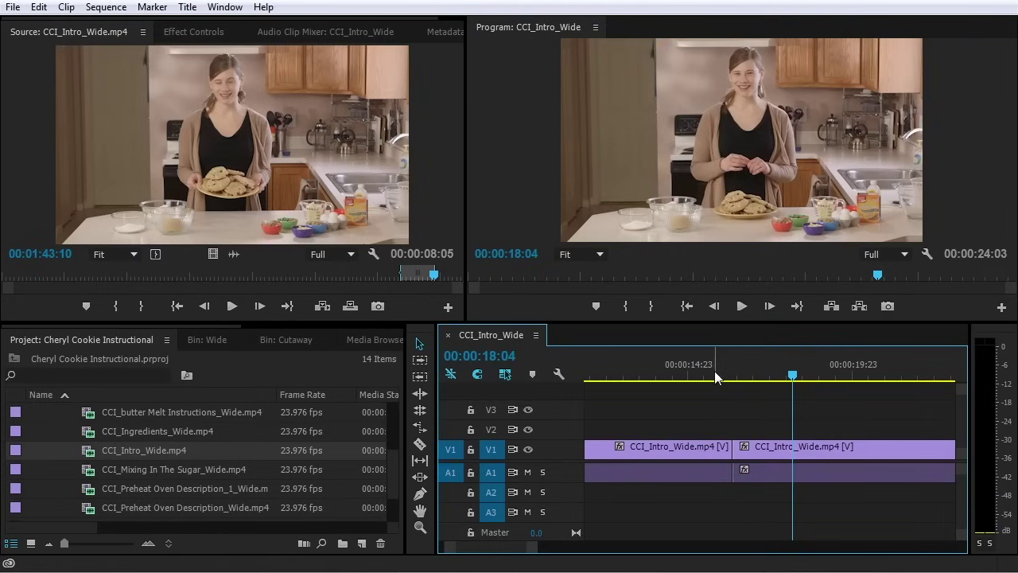
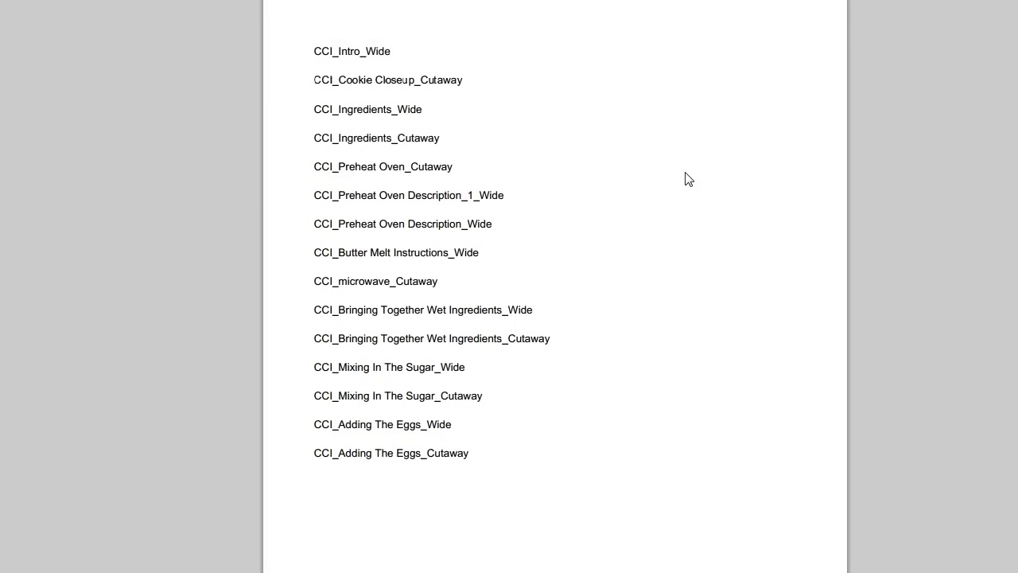
# Highlight the CCI_Intro_Wide and CCI_Cookie Closeup_Cutaway shot names in the titles
pyautogui.moveTo(314, 48); pyautogui.dragTo(405, 48)
pyautogui.click(440, 69)
pyautogui.moveTo(317, 54); pyautogui.dragTo(427, 54)
pyautogui.click(419, 70)
pyautogui.moveTo(309, 81); pyautogui.dragTo(474, 78)
pyautogui.click(474, 91)
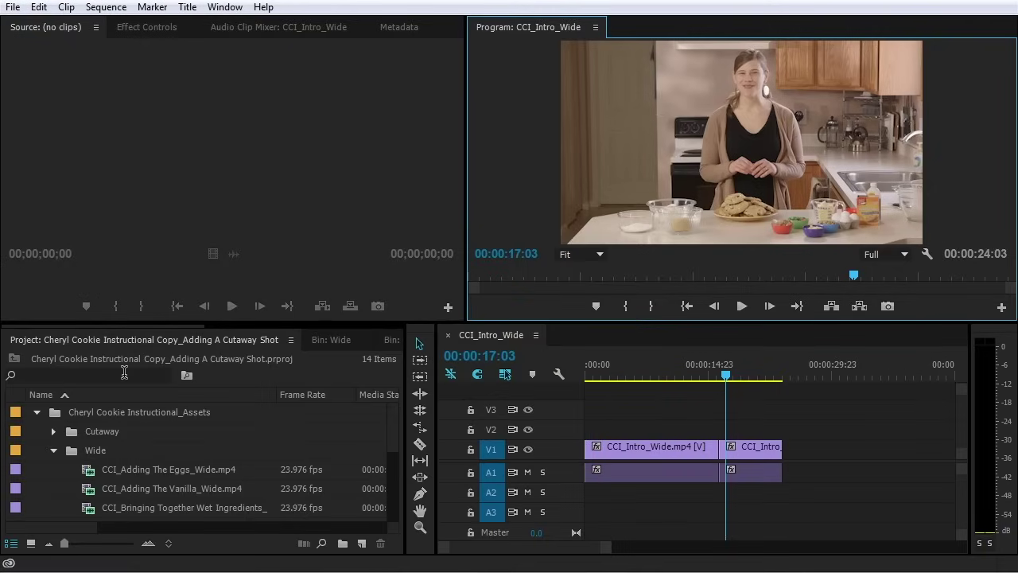
# Filter the Project panel by 'cooki' and select CCI_Cookie Closeup_Cutaway.mp4
pyautogui.click(124, 373)
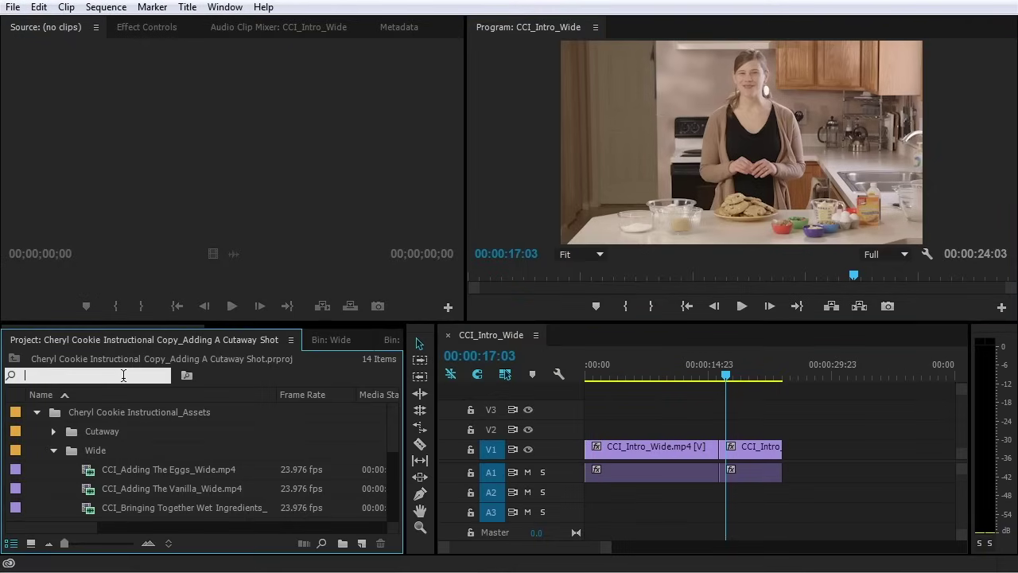
pyautogui.write('cookie')
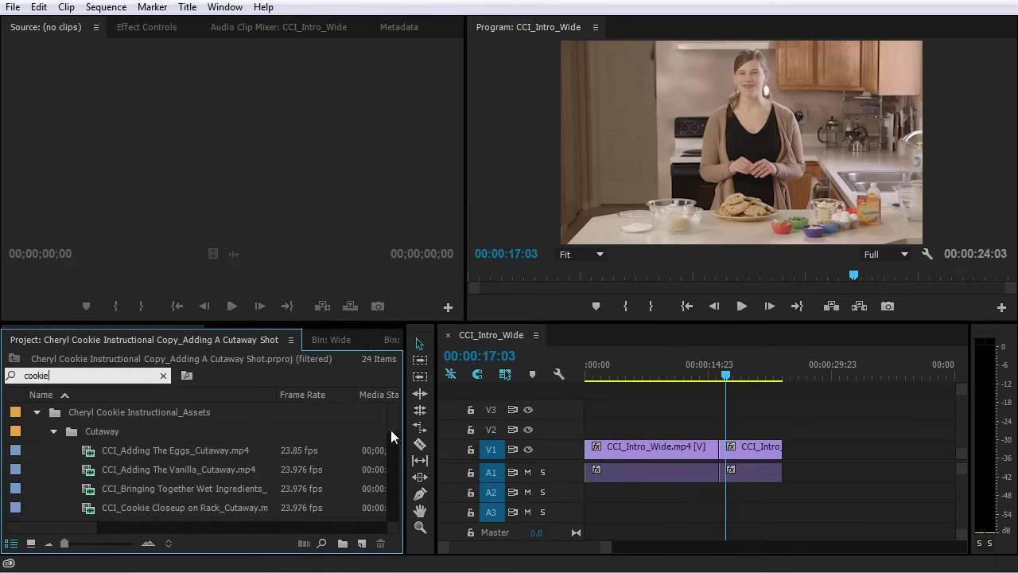
pyautogui.moveTo(395, 416); pyautogui.dragTo(394, 427)
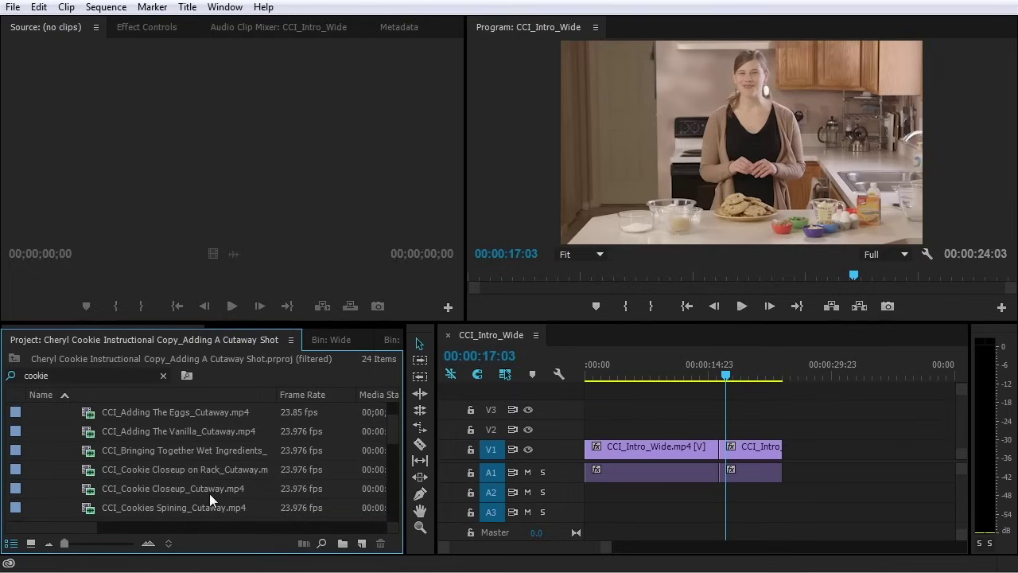
pyautogui.click(120, 492)
# Load CCI_Cookie Closeup_Cutaway.mp4 in the Source monitor and mark In 00:00:02:16, Out 00:00:10:07
pyautogui.doubleClick(119, 491)
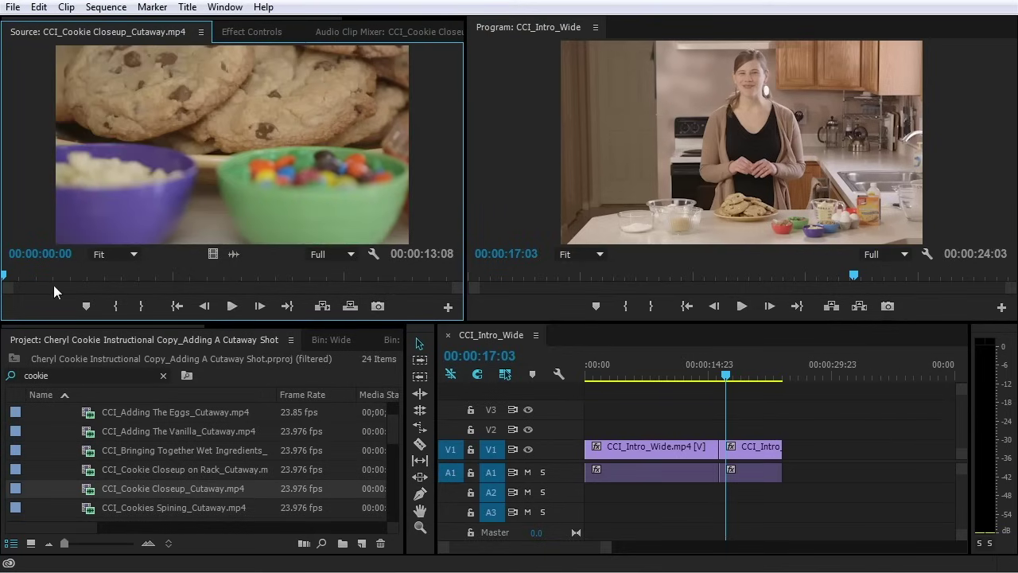
pyautogui.moveTo(43, 268); pyautogui.dragTo(93, 306)
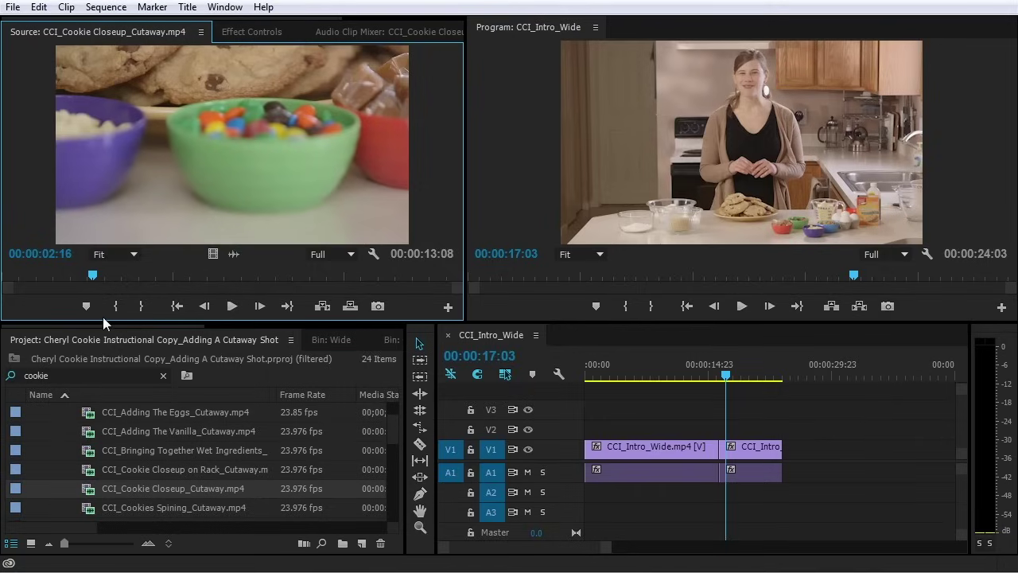
pyautogui.press('i')
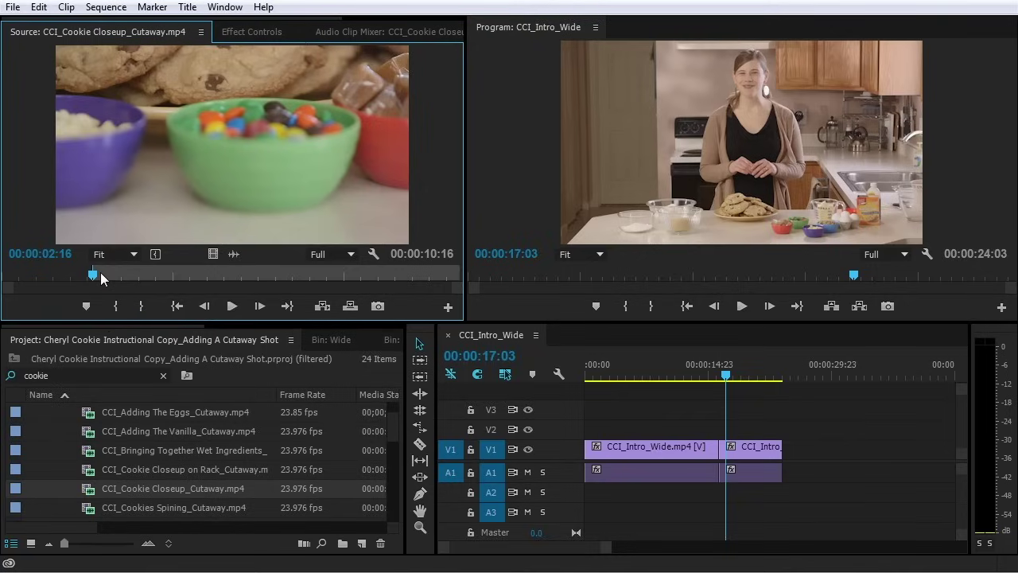
pyautogui.moveTo(100, 272); pyautogui.dragTo(356, 276)
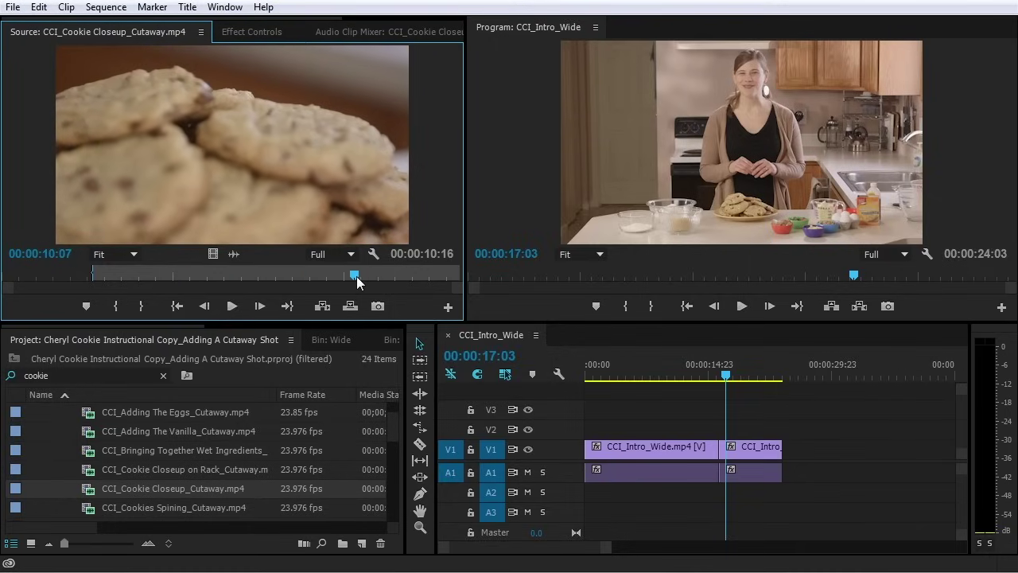
pyautogui.press('o')
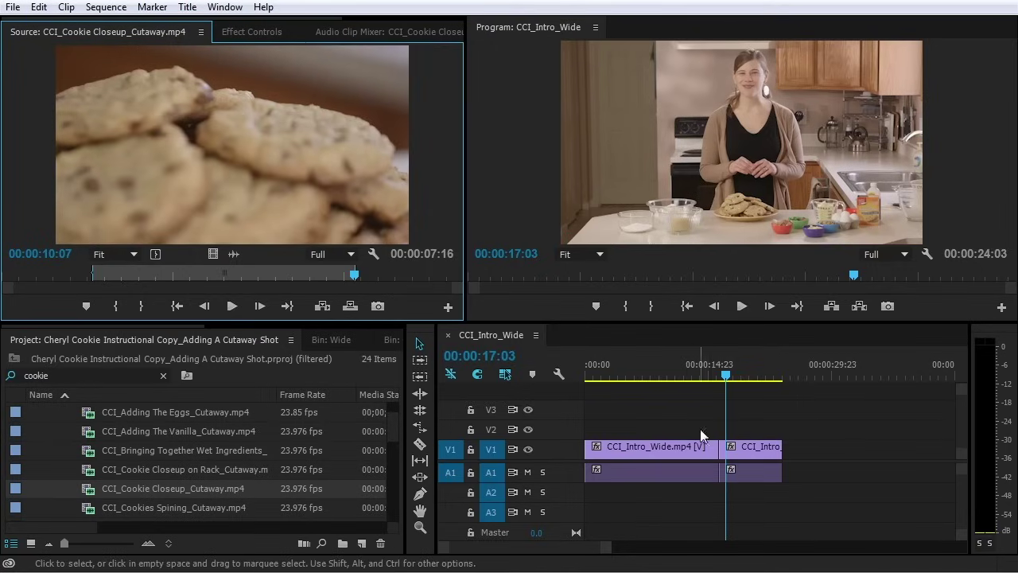
# Drop the cutaway's video only onto V2 above the first wide shot and play it back
pyautogui.moveTo(725, 375); pyautogui.dragTo(720, 375)
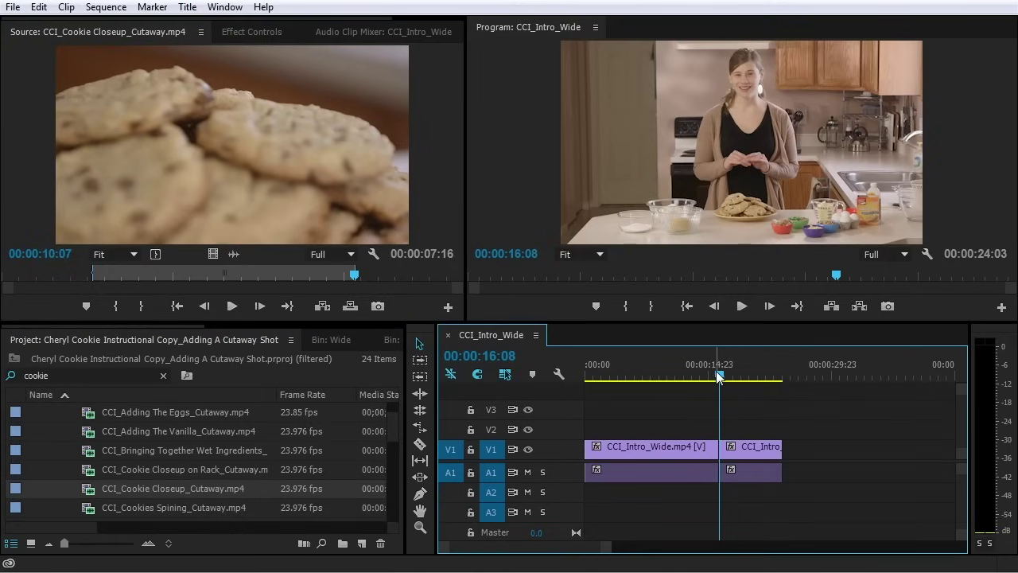
pyautogui.moveTo(718, 376)
pyautogui.mouseDown()
pyautogui.moveTo(690, 377)
pyautogui.moveTo(718, 377)
pyautogui.mouseUp()
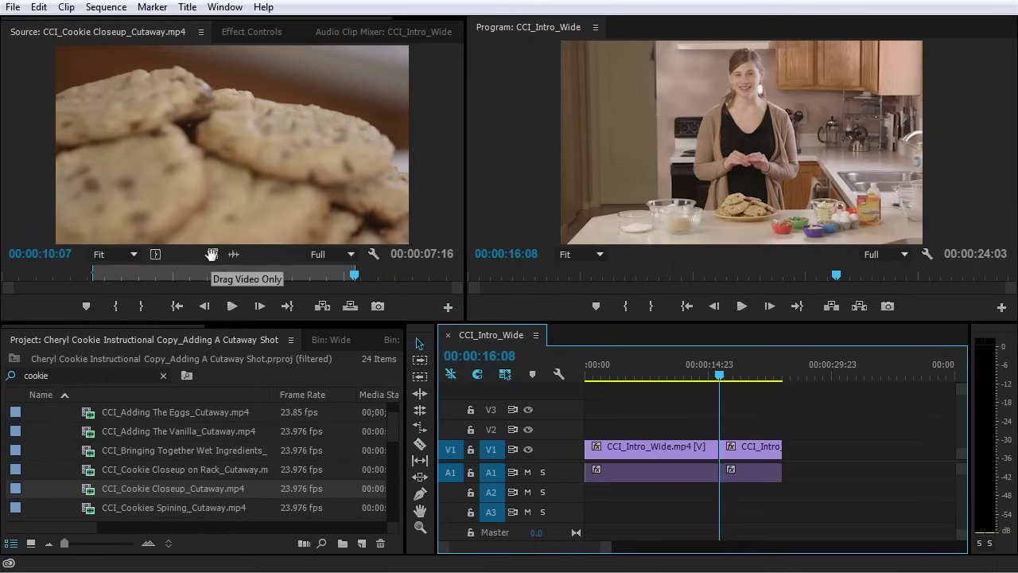
pyautogui.moveTo(212, 252); pyautogui.dragTo(662, 434)
pyautogui.click(637, 371)
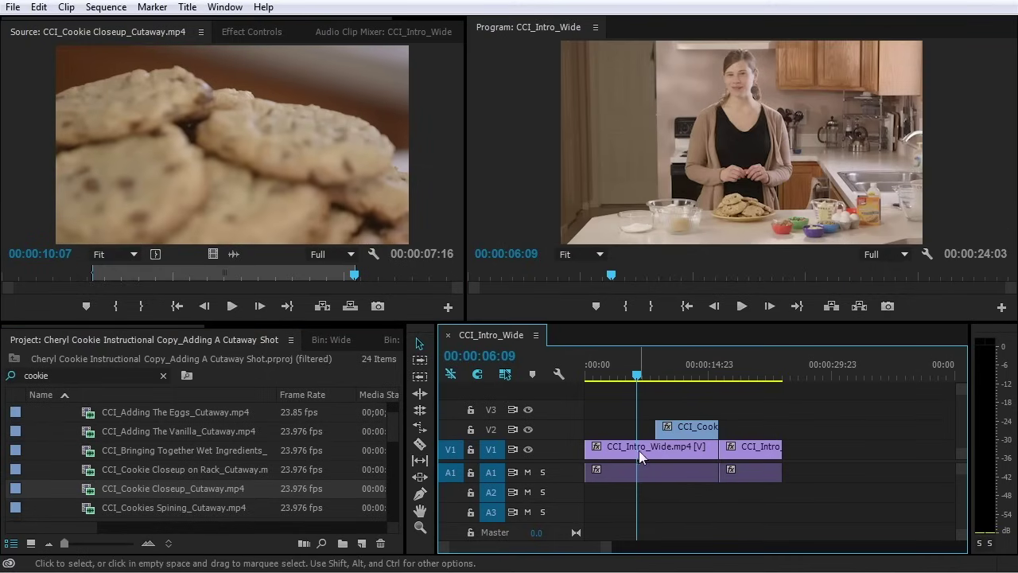
pyautogui.press('space')
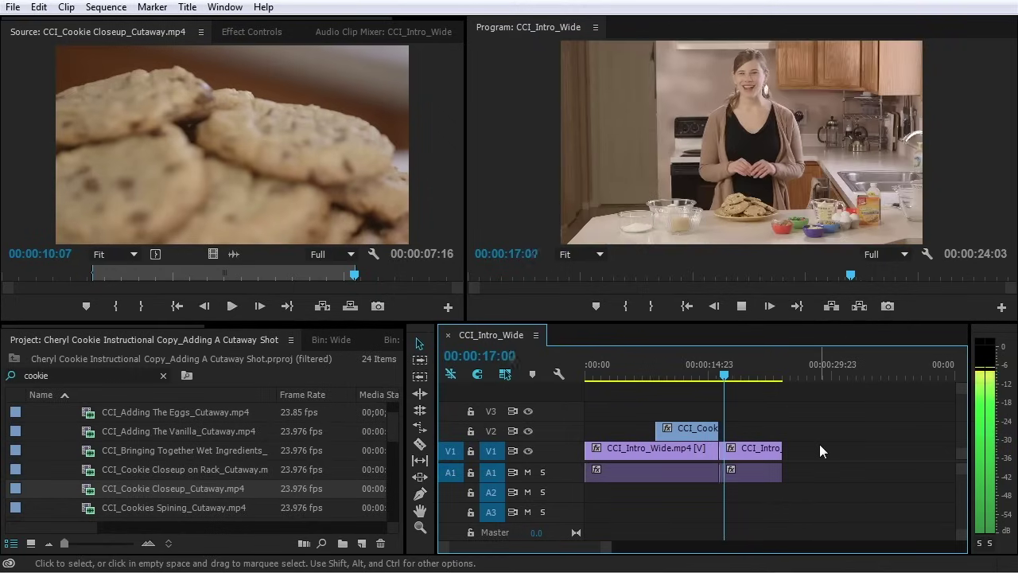
pyautogui.press('space')
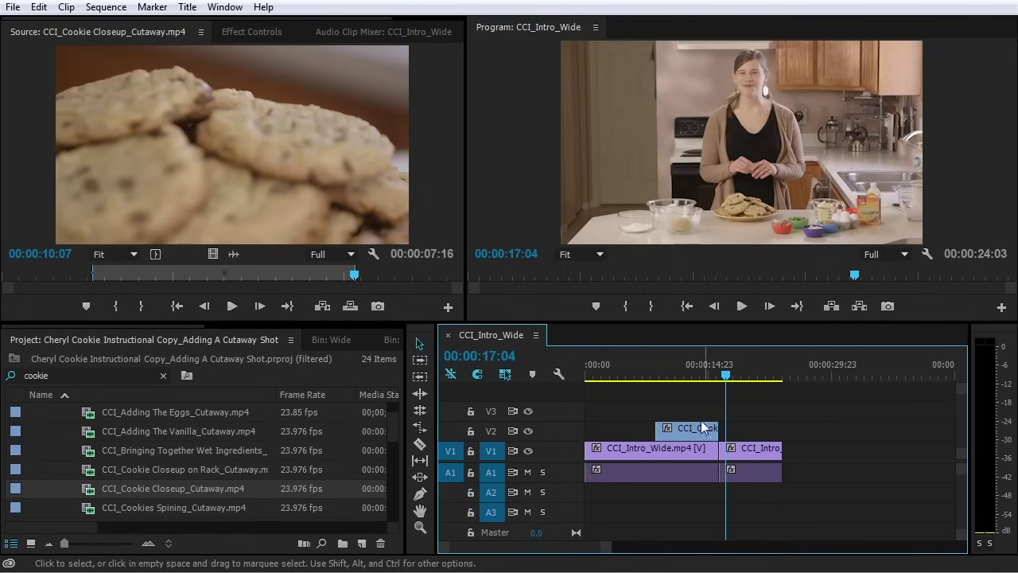
pyautogui.scroll(2, 695, 420)
# Expand Audio 1 to show its waveform, then play from the cutaway's start near 00:00:08:16
pyautogui.scroll(2, 696, 420)
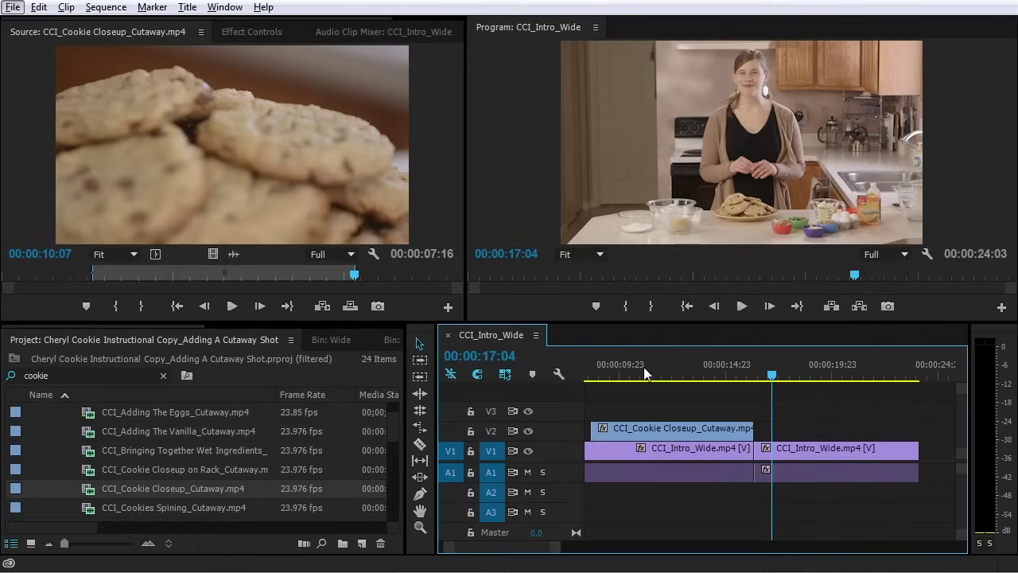
pyautogui.doubleClick(560, 472)
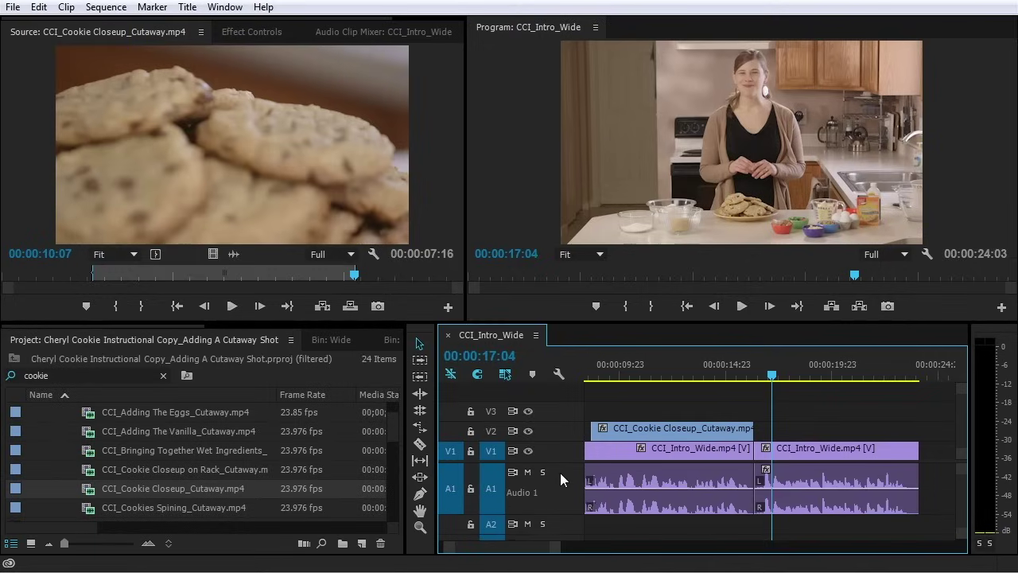
pyautogui.click(618, 374)
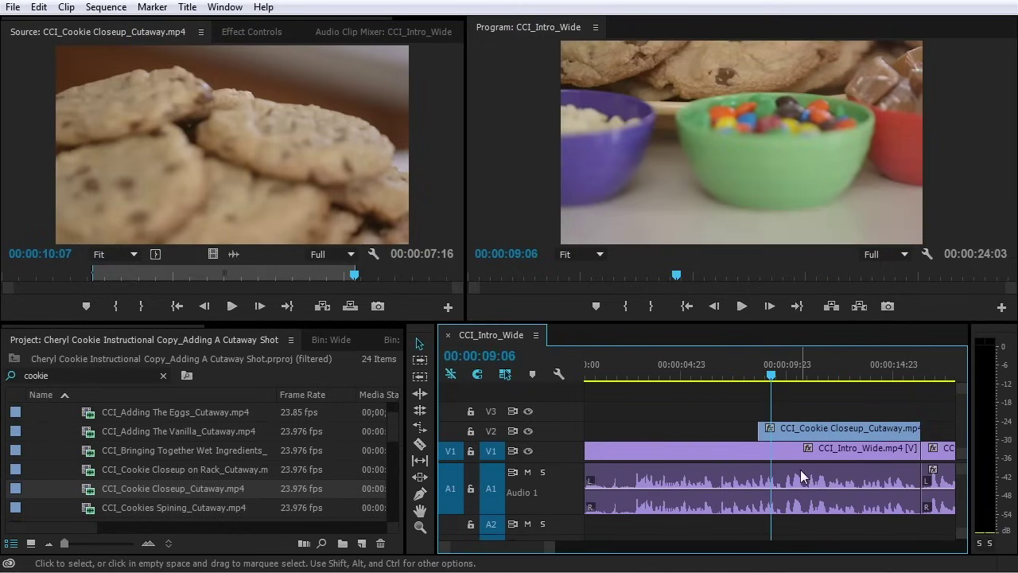
pyautogui.press('=')
pyautogui.press('=')
pyautogui.press('=')
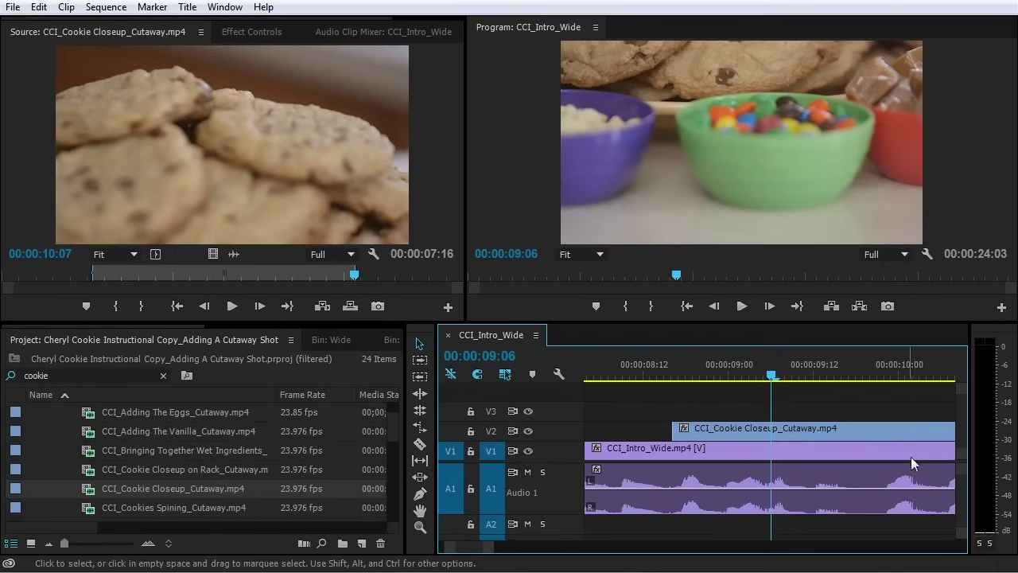
pyautogui.press('-')
pyautogui.press('-')
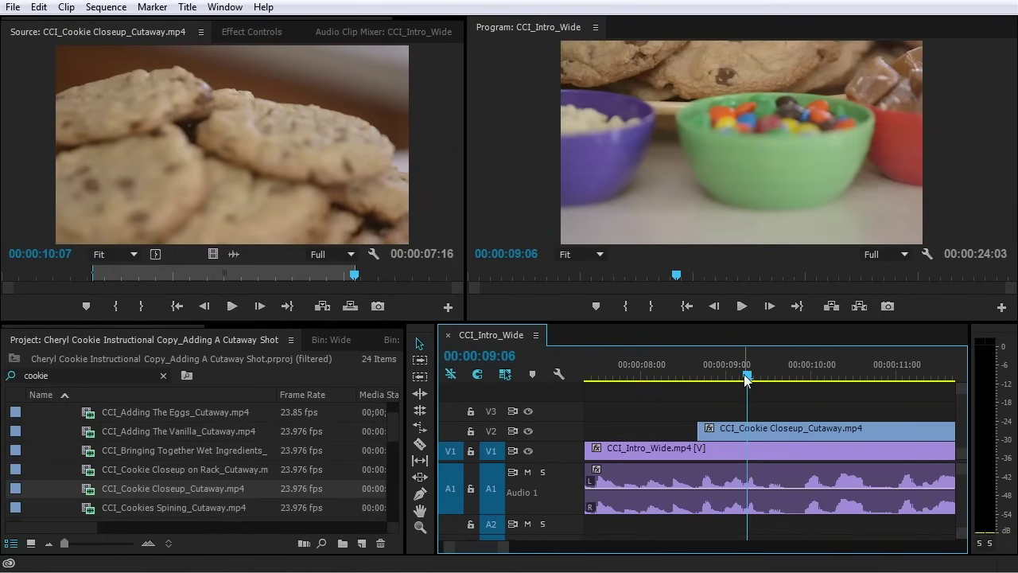
pyautogui.moveTo(696, 374); pyautogui.dragTo(788, 387)
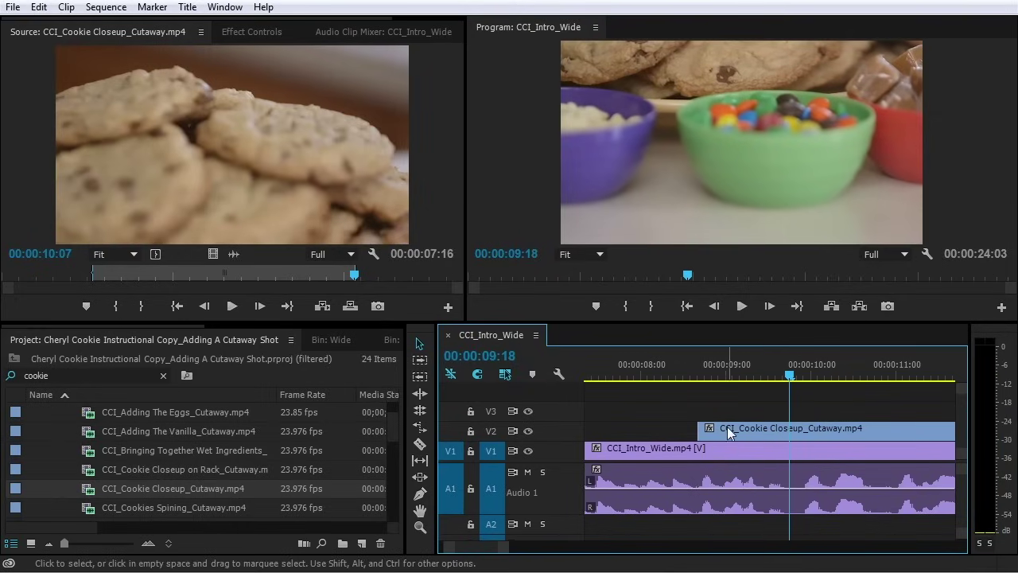
pyautogui.moveTo(700, 374); pyautogui.dragTo(852, 383)
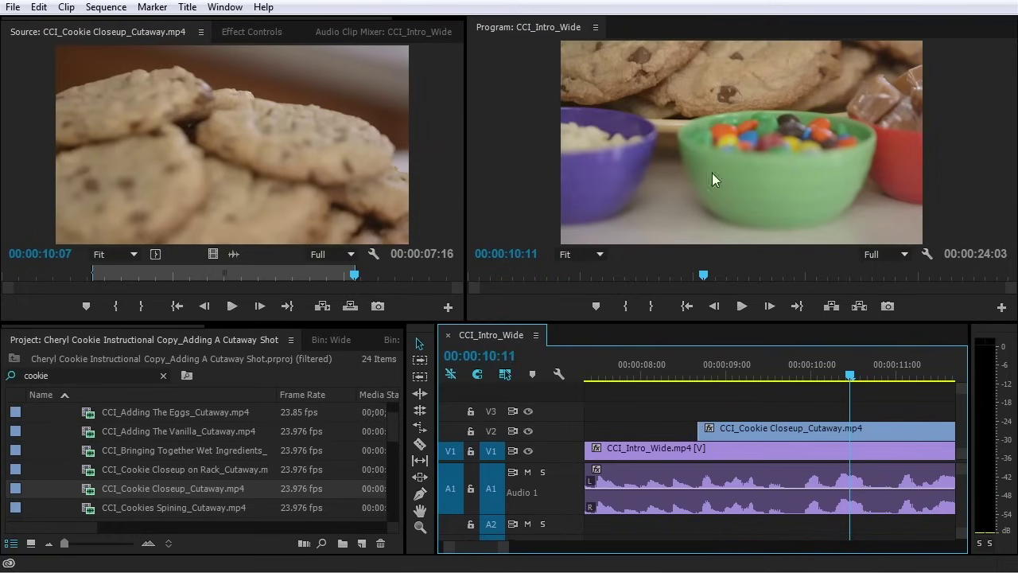
pyautogui.click(702, 372)
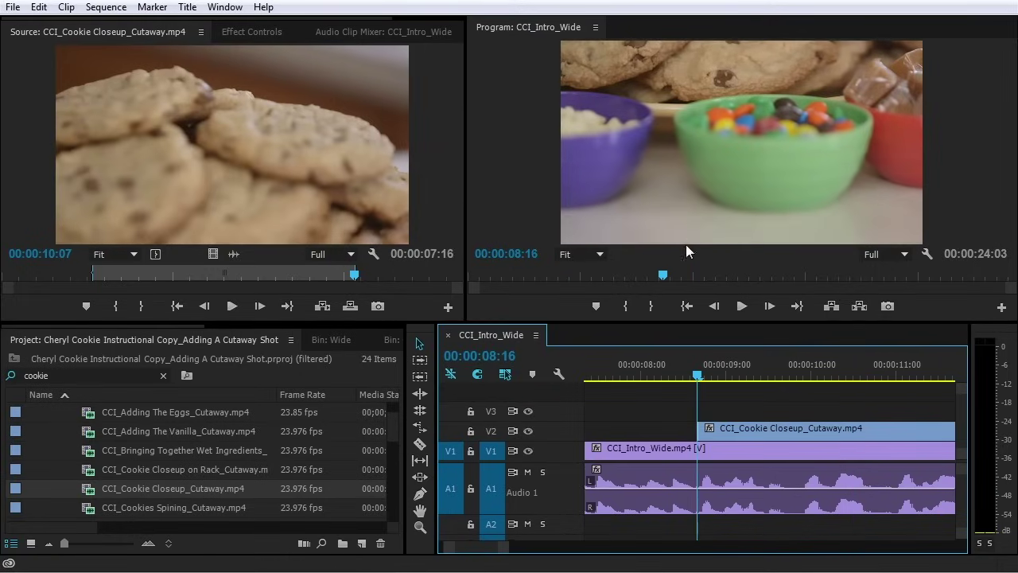
pyautogui.press('space')
pyautogui.press('space')
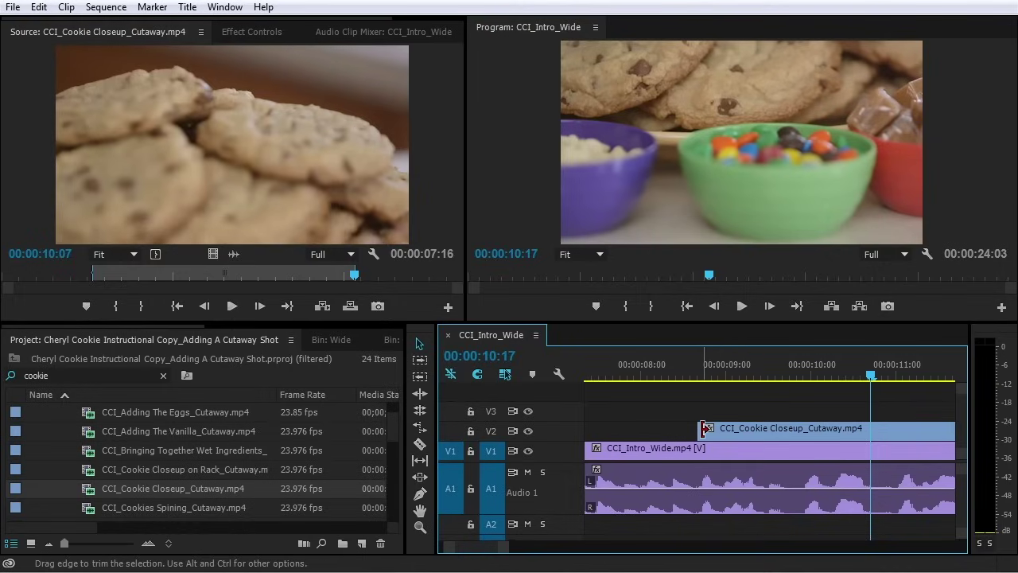
# Trim the V2 cutaway's start later to about 00:00:10:00 and play it back
pyautogui.moveTo(703, 429); pyautogui.dragTo(753, 430)
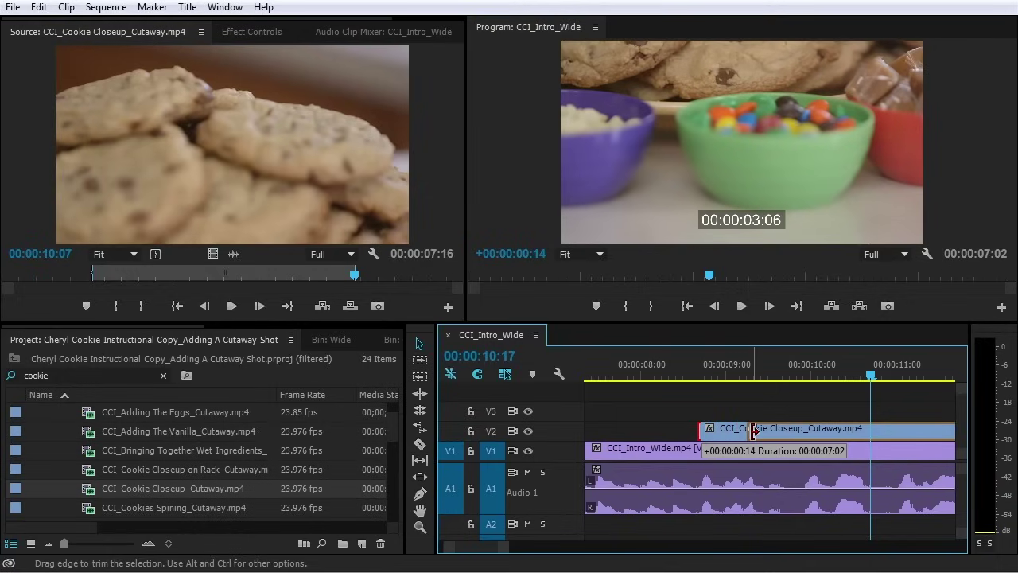
pyautogui.moveTo(754, 431); pyautogui.dragTo(812, 427)
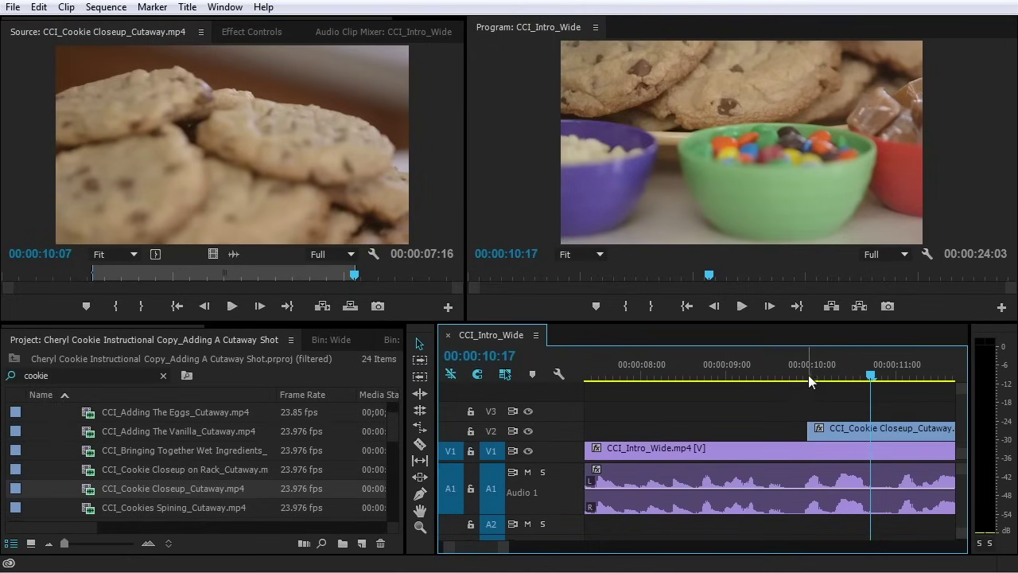
pyautogui.click(808, 375)
pyautogui.press('space')
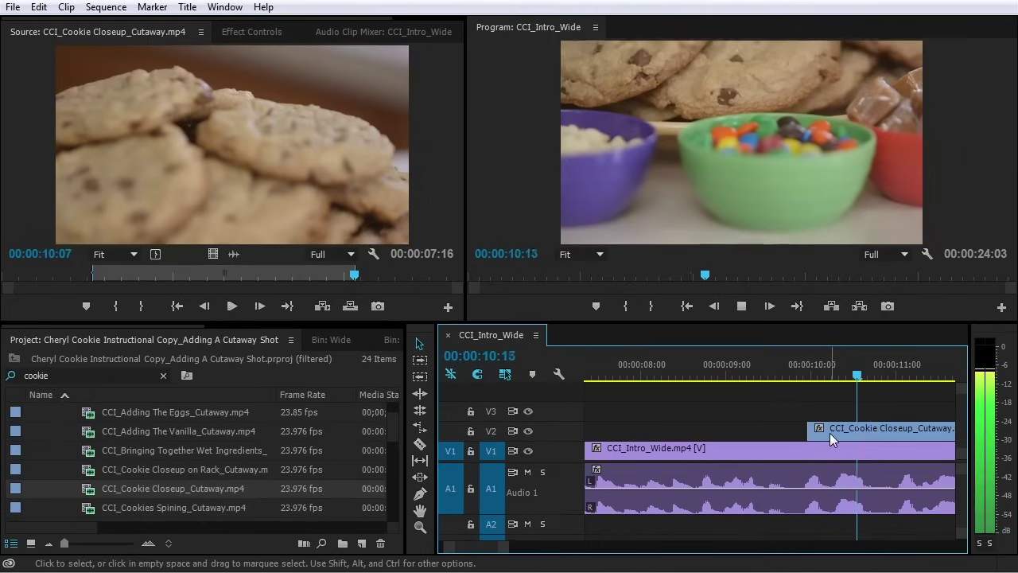
pyautogui.click(806, 371)
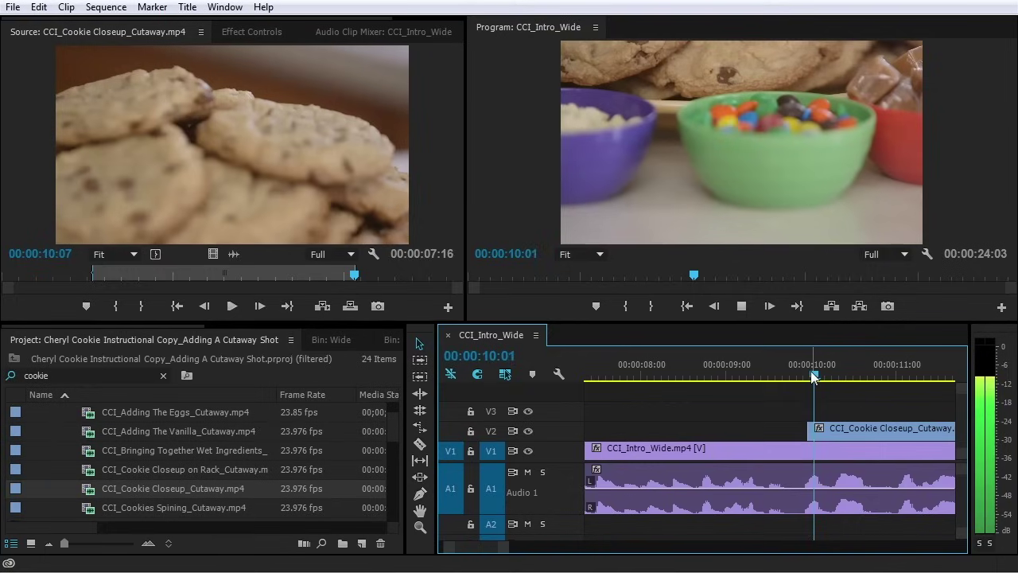
pyautogui.click(812, 375)
pyautogui.moveTo(811, 430); pyautogui.dragTo(822, 434)
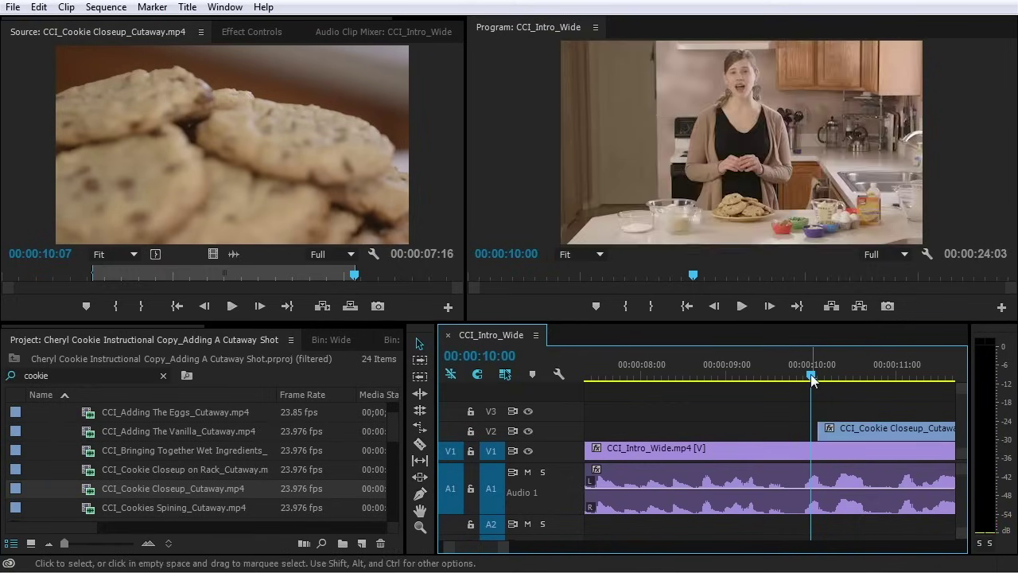
pyautogui.moveTo(811, 375); pyautogui.dragTo(818, 374)
pyautogui.press('space')
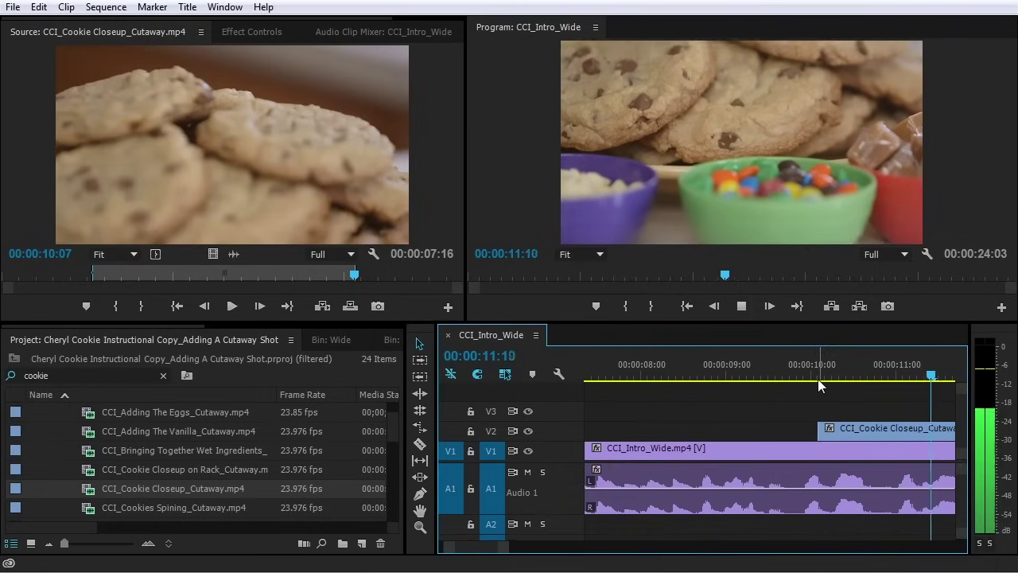
pyautogui.press('space')
# Zoom in on the cut and review it from 00:00:09:02
pyautogui.press('\\')
pyautogui.press('=')
pyautogui.moveTo(691, 371); pyautogui.dragTo(688, 371)
pyautogui.press('=')
pyautogui.press('=')
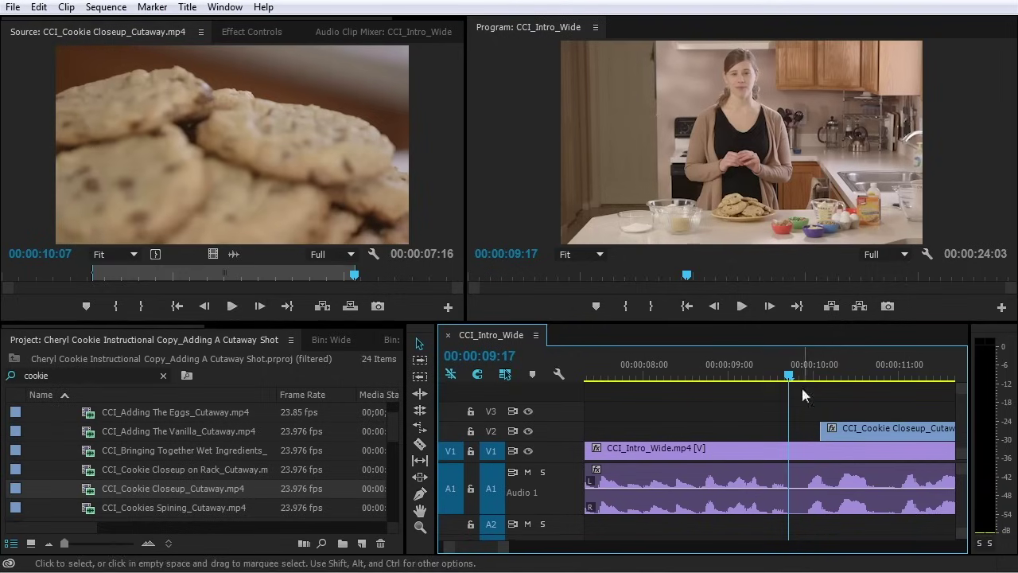
pyautogui.click(786, 370)
pyautogui.moveTo(786, 371); pyautogui.dragTo(734, 371)
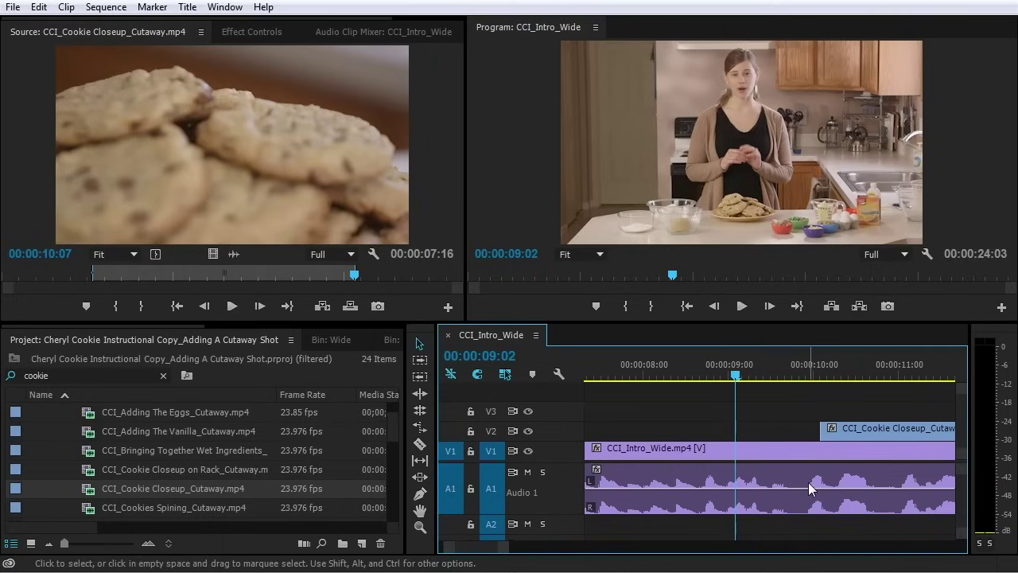
pyautogui.press('space')
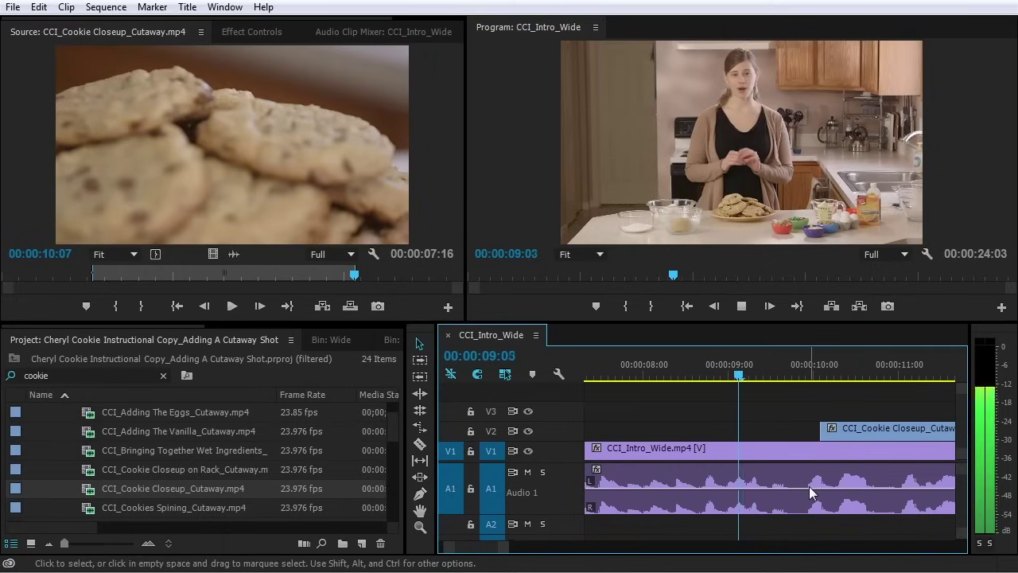
# Move the cutaway's start to 00:00:09:19 and play it back from 00:00:09:00
pyautogui.moveTo(762, 370); pyautogui.dragTo(796, 374)
pyautogui.moveTo(833, 437); pyautogui.dragTo(807, 438)
pyautogui.click(728, 377)
pyautogui.press('space')
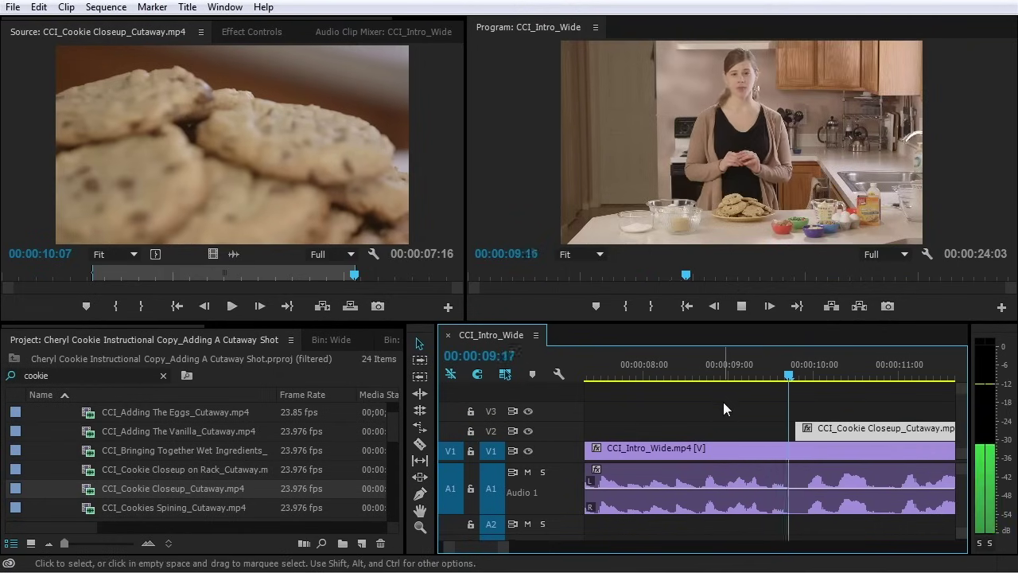
pyautogui.press('-')
pyautogui.press('-')
pyautogui.press('-')
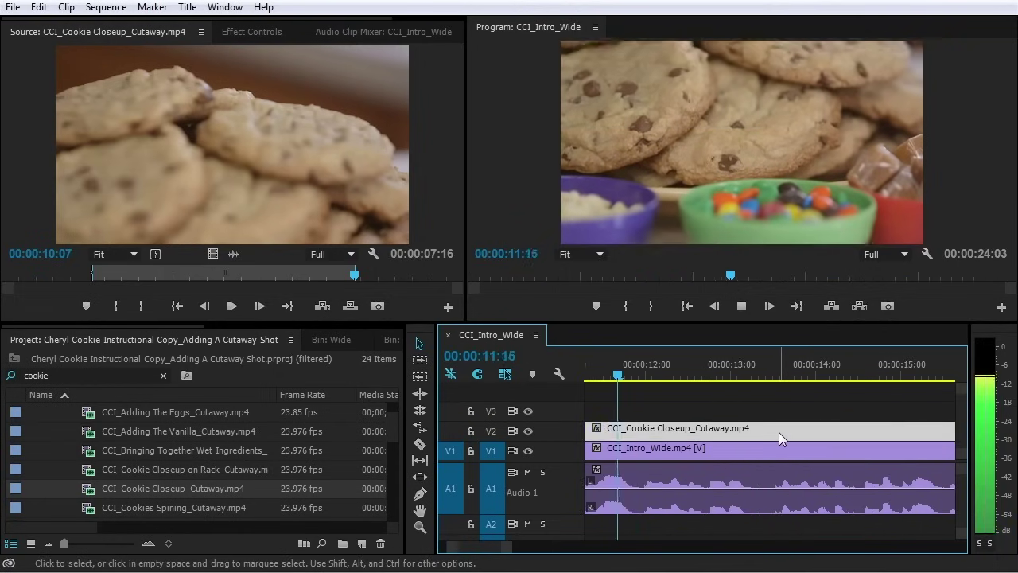
pyautogui.press('=')
# Extend the cookie cutaway's end by two frames and play past it
pyautogui.press('space')
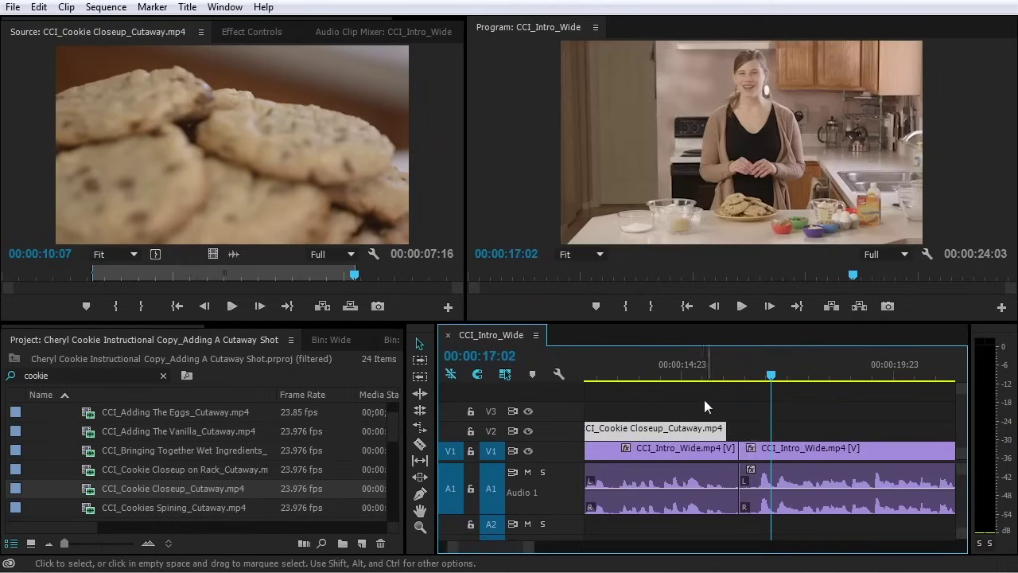
pyautogui.click(727, 395)
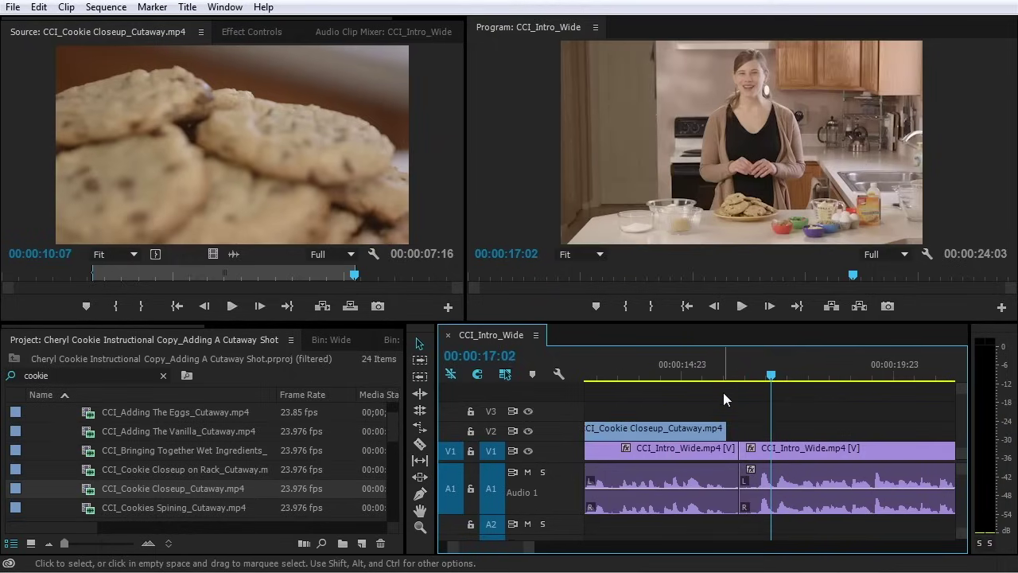
pyautogui.click(718, 427)
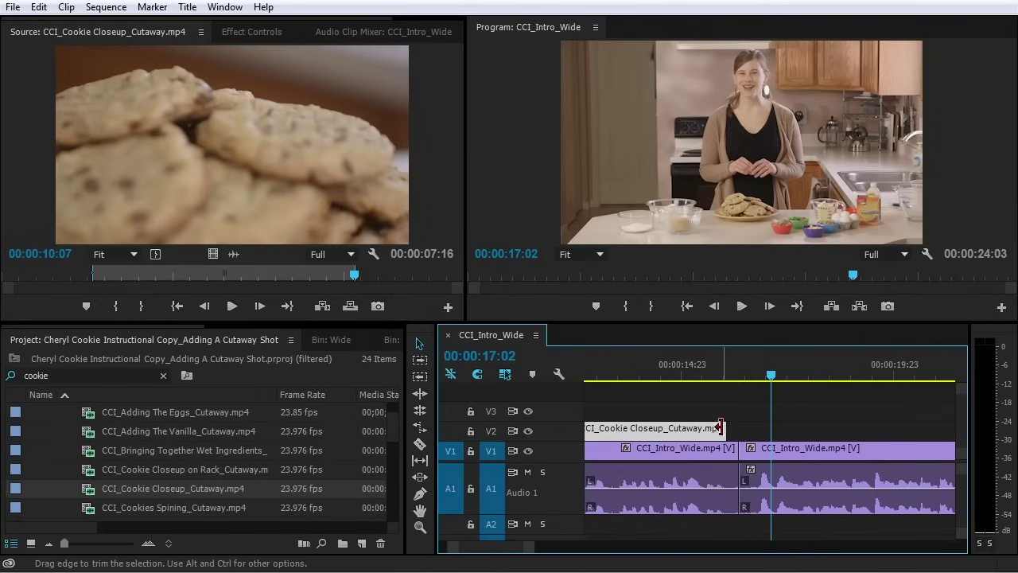
pyautogui.click(729, 375)
pyautogui.moveTo(731, 378); pyautogui.dragTo(700, 375)
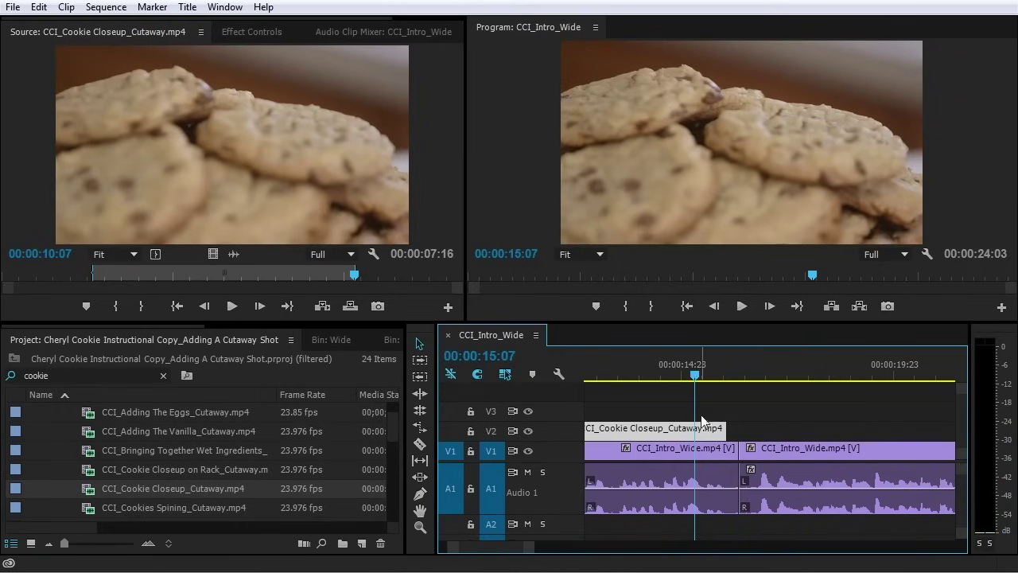
pyautogui.press('=')
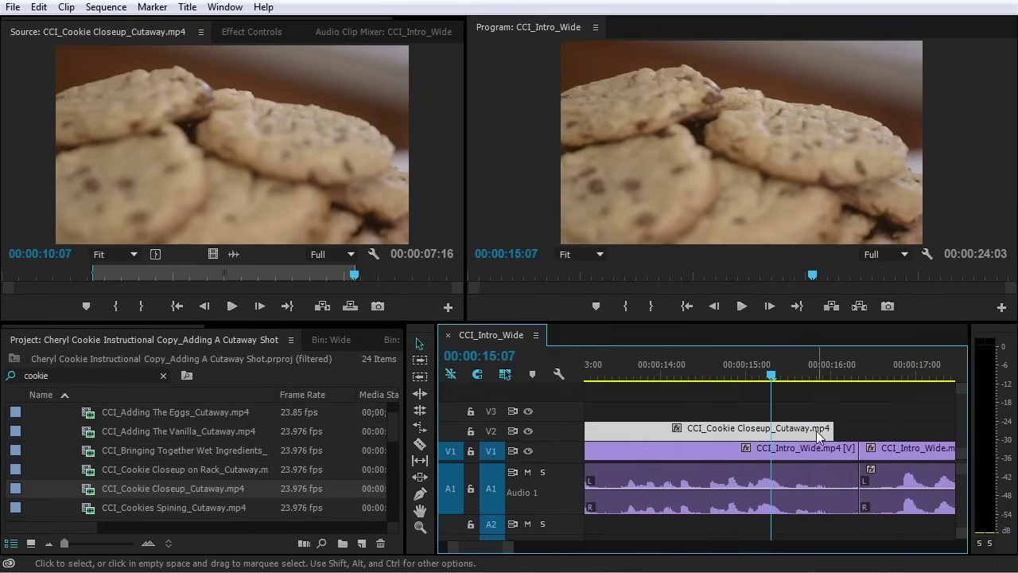
pyautogui.moveTo(827, 430)
pyautogui.mouseDown()
pyautogui.moveTo(844, 429)
pyautogui.moveTo(834, 430)
pyautogui.mouseUp()
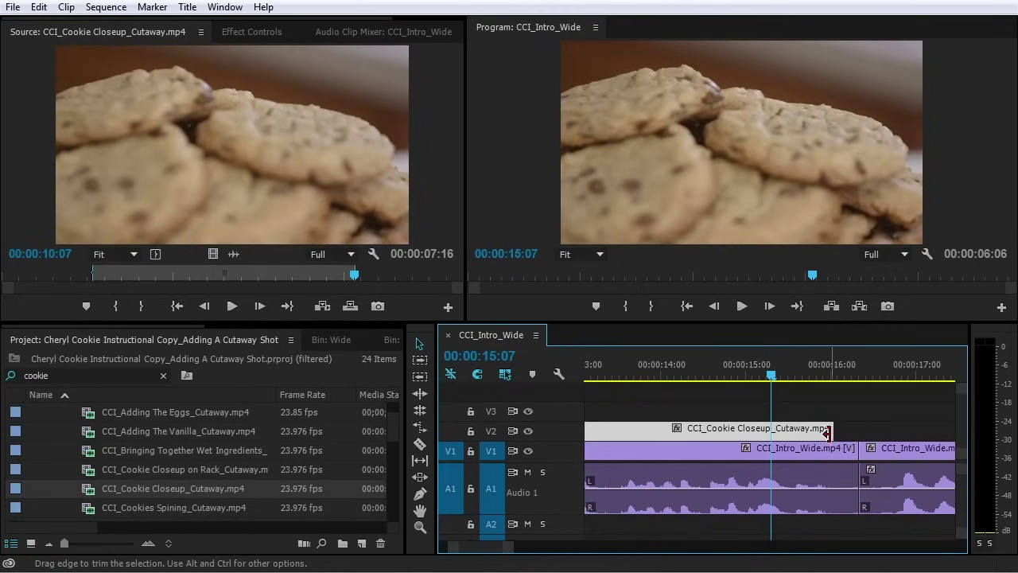
pyautogui.press('space')
pyautogui.press('space')
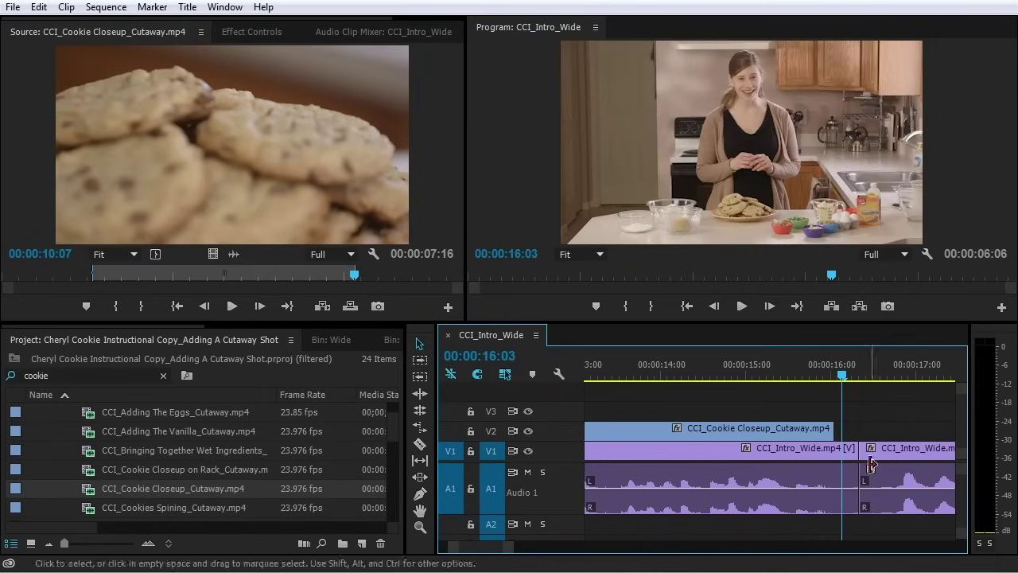
# Ripple-trim the cut between the wide shots three frames earlier and play through it
pyautogui.click(847, 449)
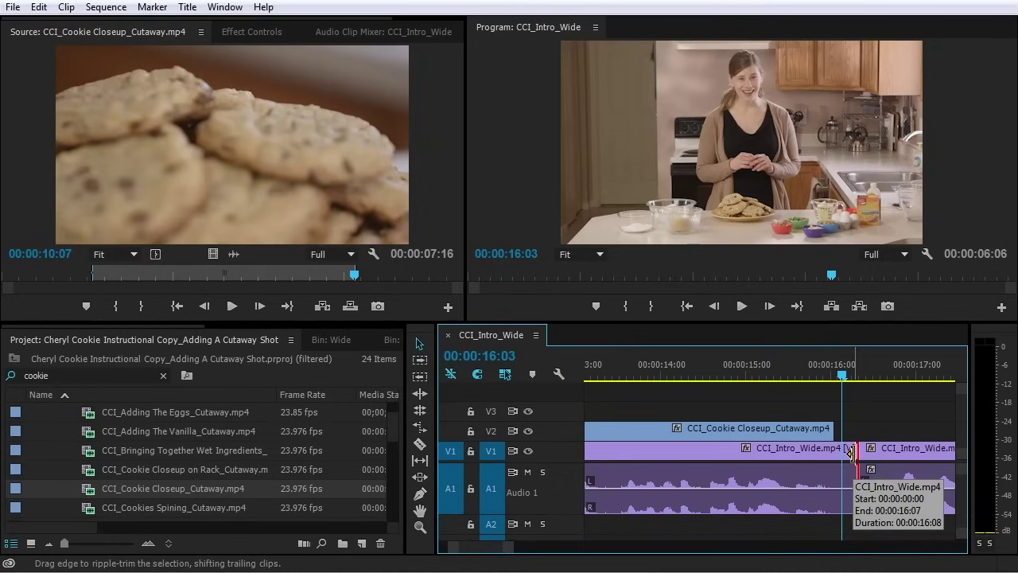
pyautogui.moveTo(849, 452); pyautogui.dragTo(832, 460)
pyautogui.click(737, 375)
pyautogui.press('space')
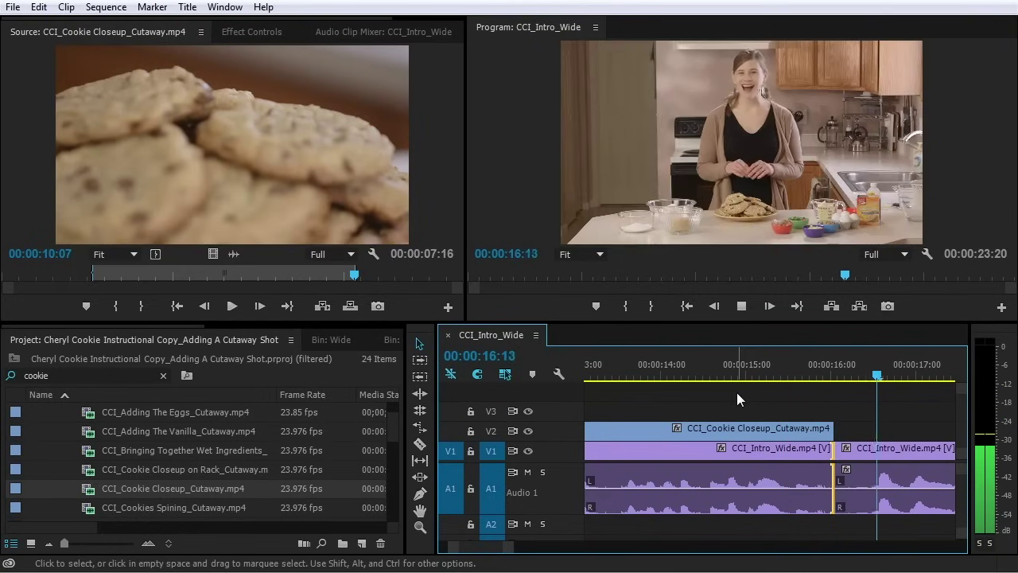
pyautogui.press('space')
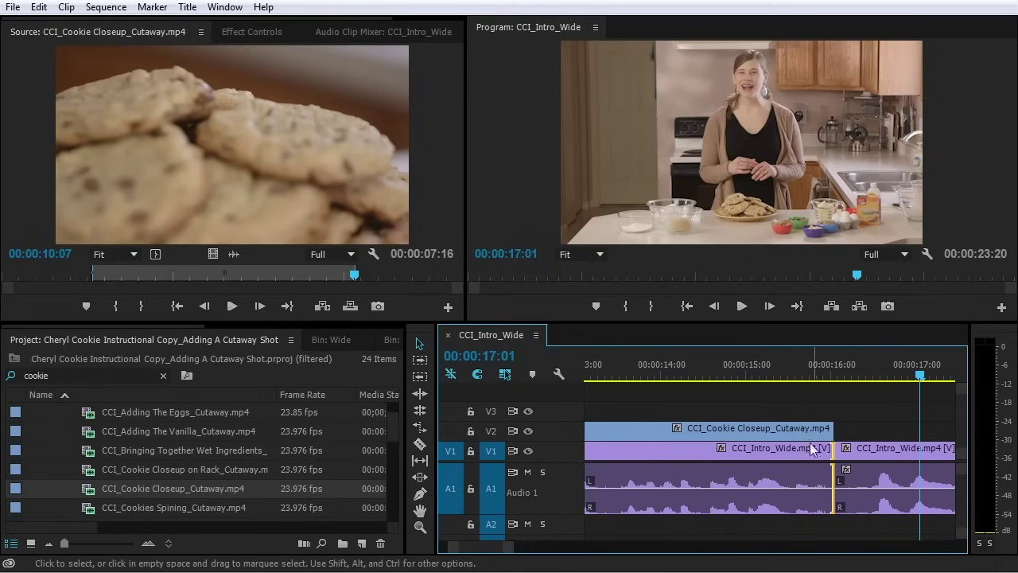
pyautogui.click(861, 453)
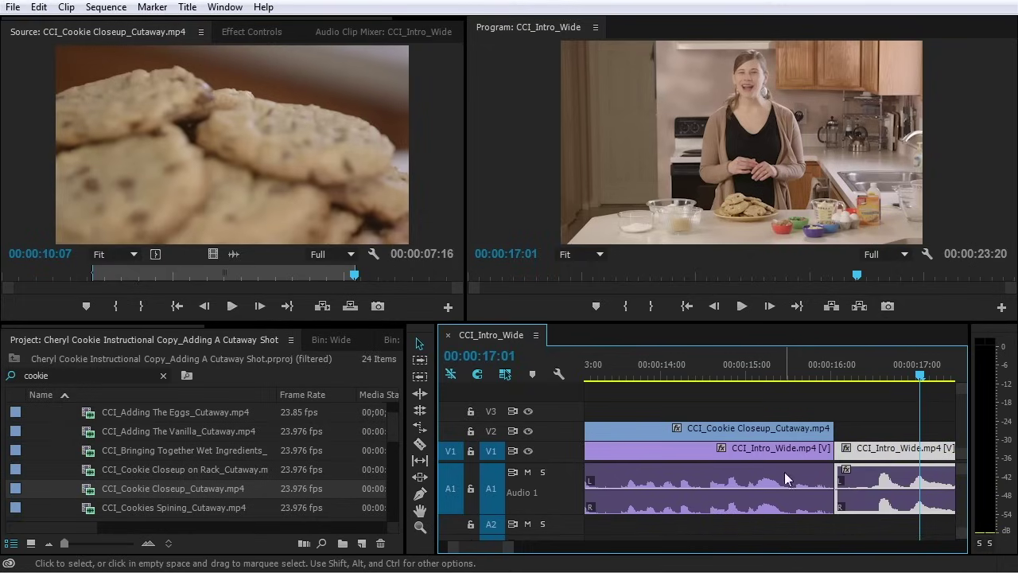
pyautogui.click(795, 465)
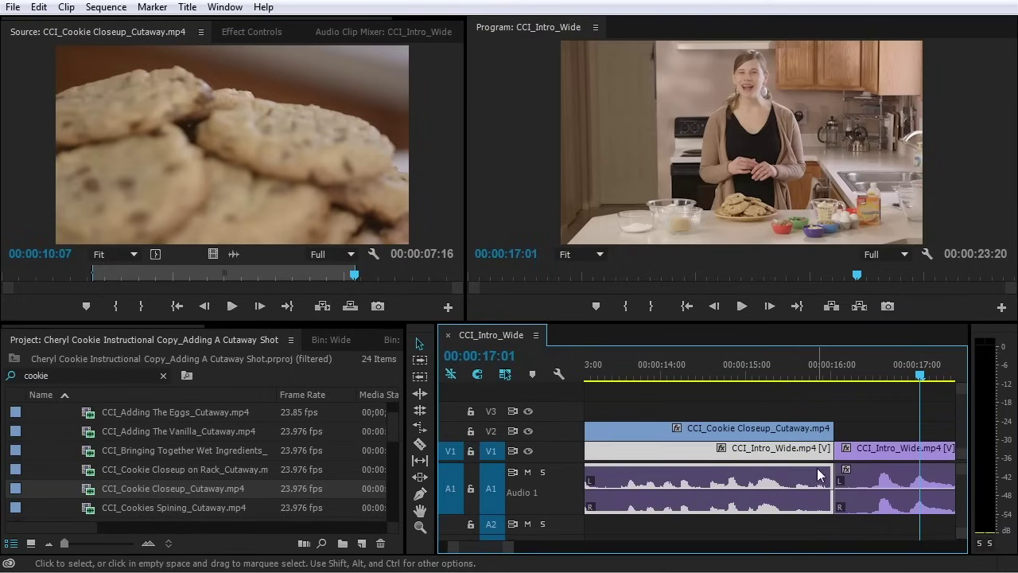
pyautogui.moveTo(797, 373); pyautogui.dragTo(857, 366)
pyautogui.moveTo(894, 376); pyautogui.dragTo(693, 386)
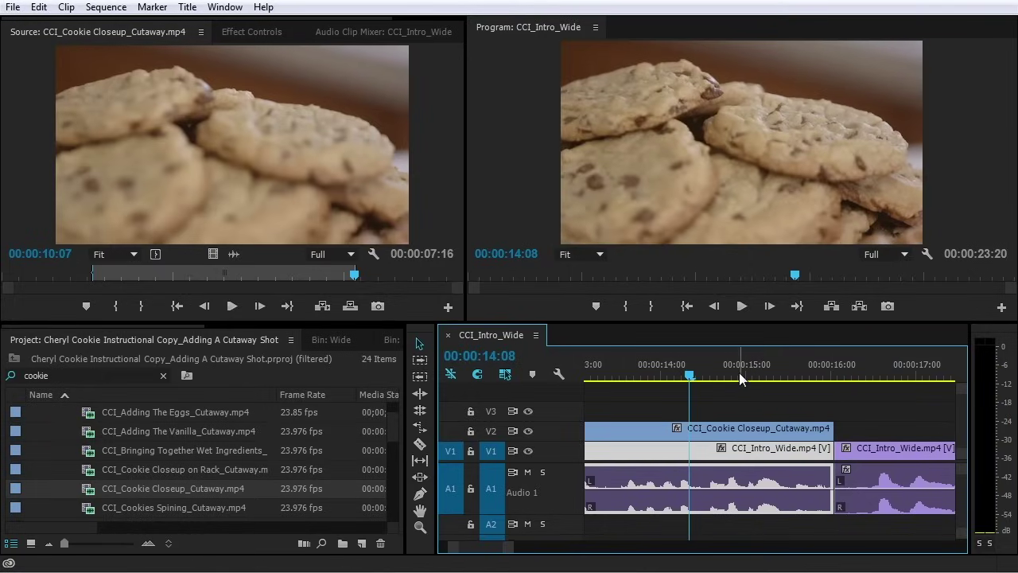
pyautogui.press('space')
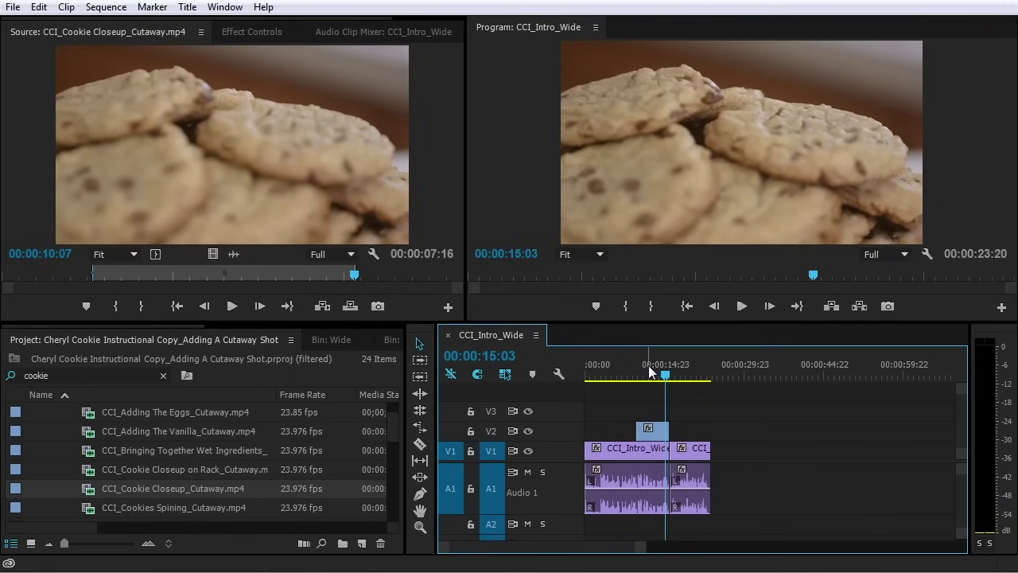
pyautogui.press('Home')
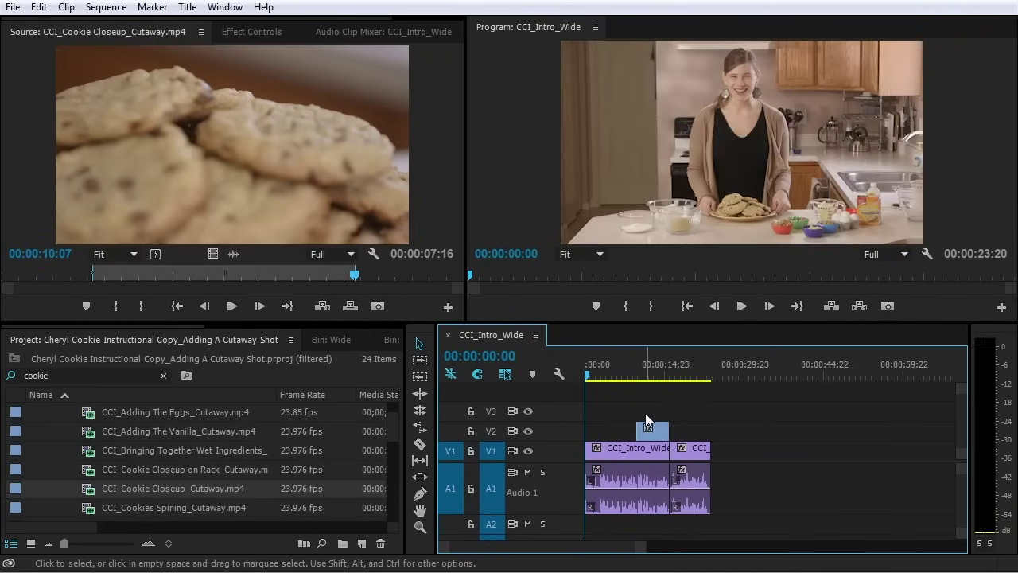
pyautogui.press('space')
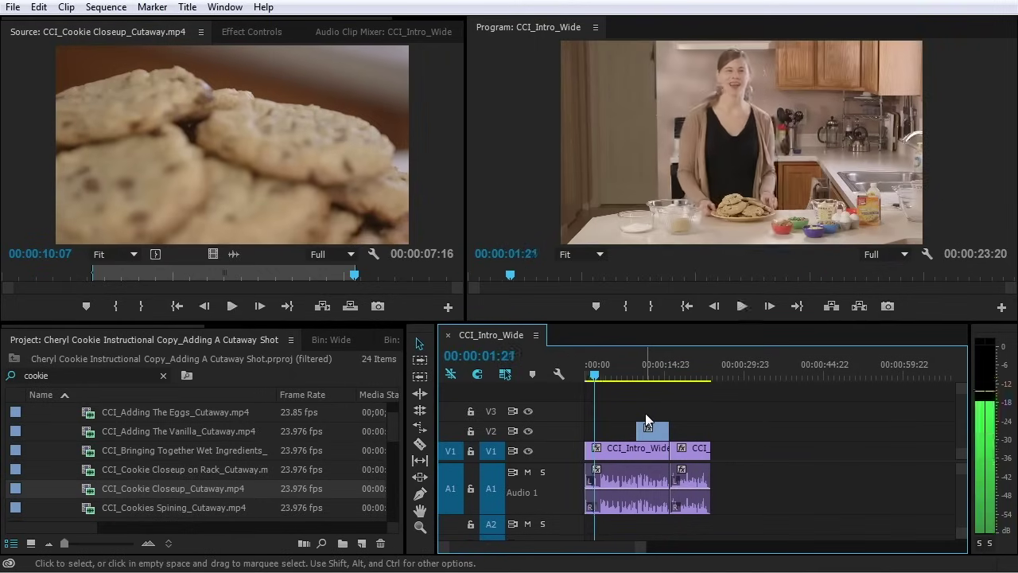
pyautogui.press('space')
pyautogui.press('=')
pyautogui.press('=')
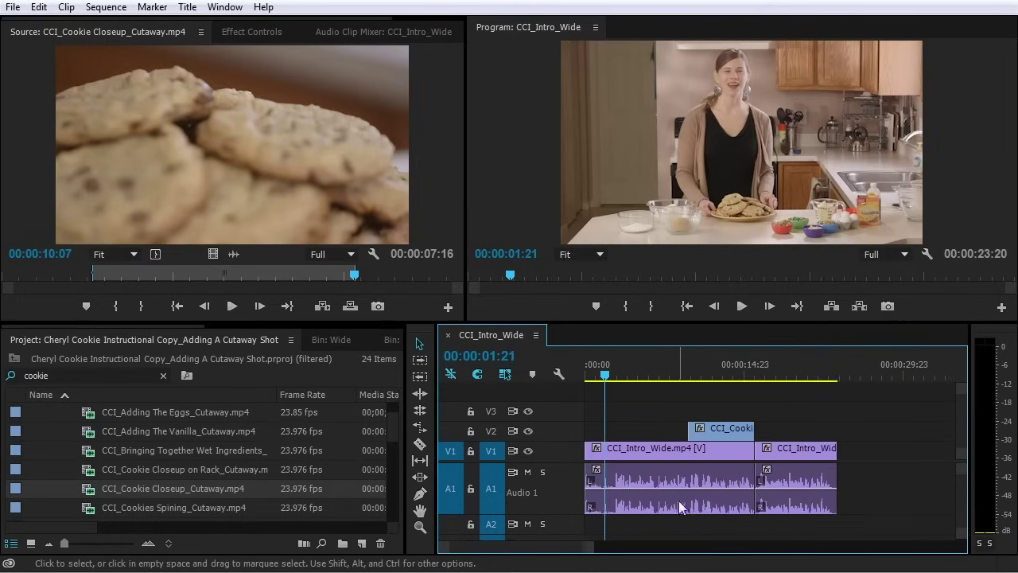
pyautogui.press('=')
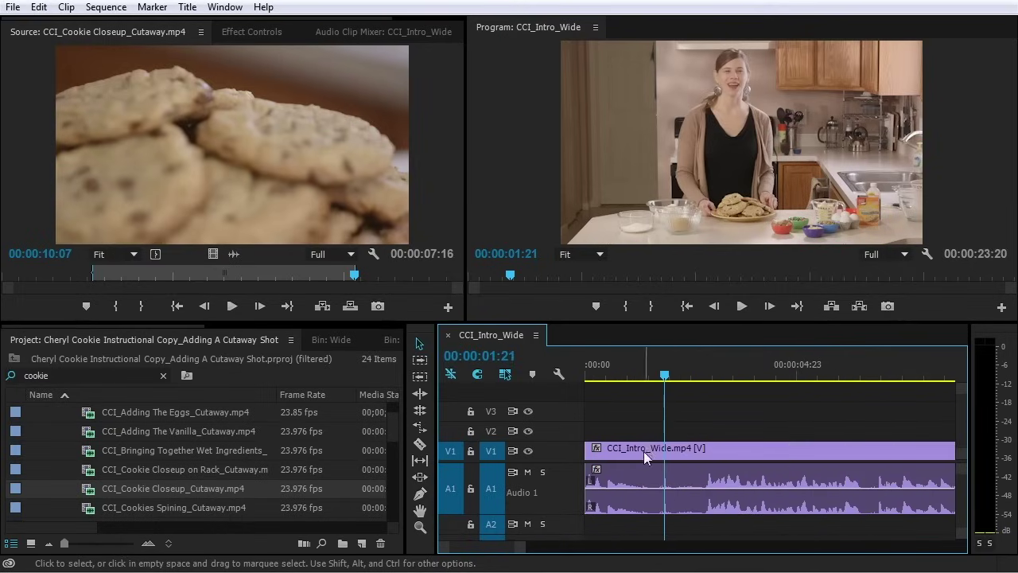
# Ripple-trim 00:00:02:01 off the first wide shot's start and play the new opening
pyautogui.click(640, 451)
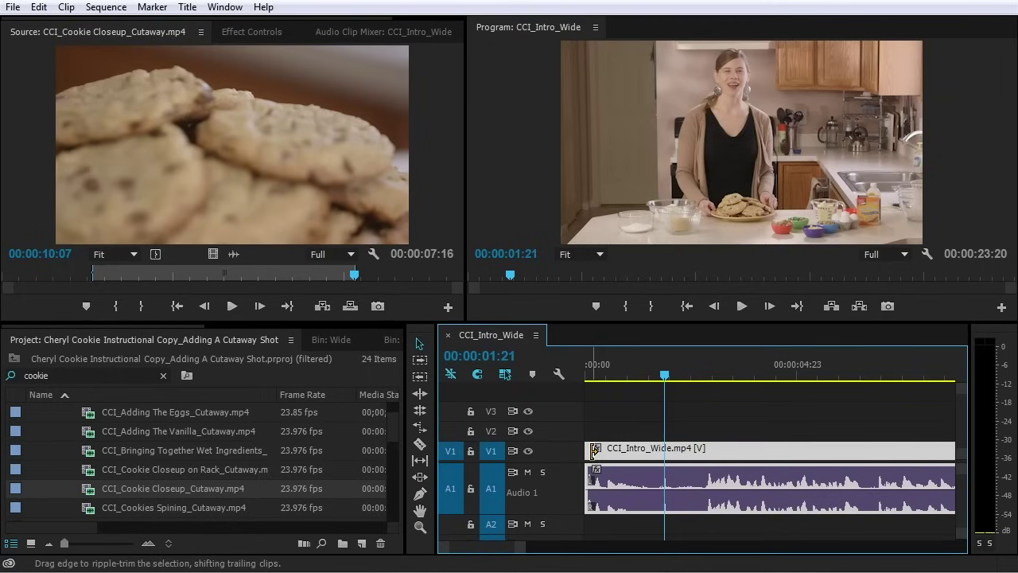
pyautogui.moveTo(592, 450); pyautogui.dragTo(684, 472)
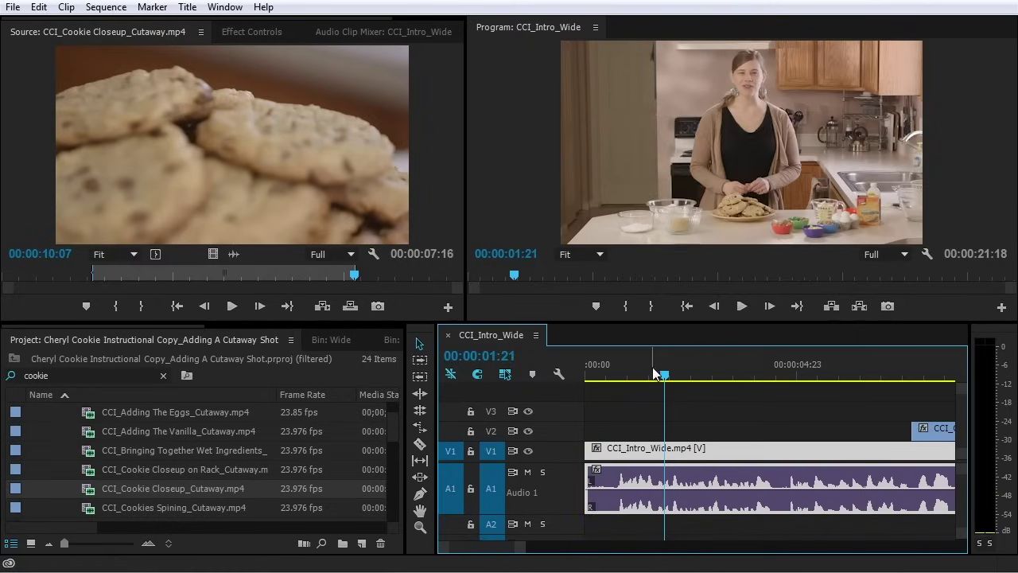
pyautogui.moveTo(658, 375); pyautogui.dragTo(571, 379)
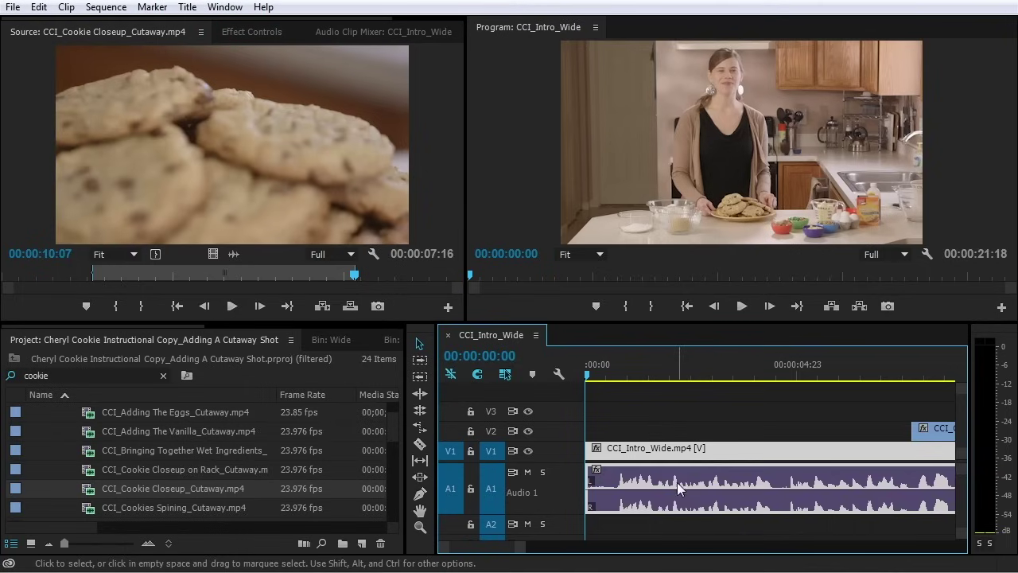
pyautogui.click(651, 416)
pyautogui.press('space')
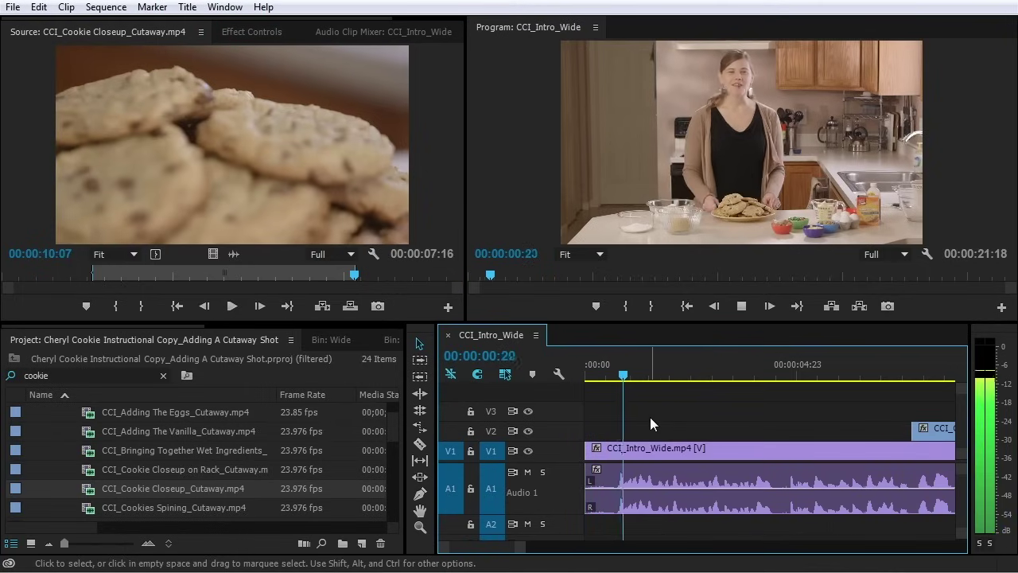
pyautogui.press('space')
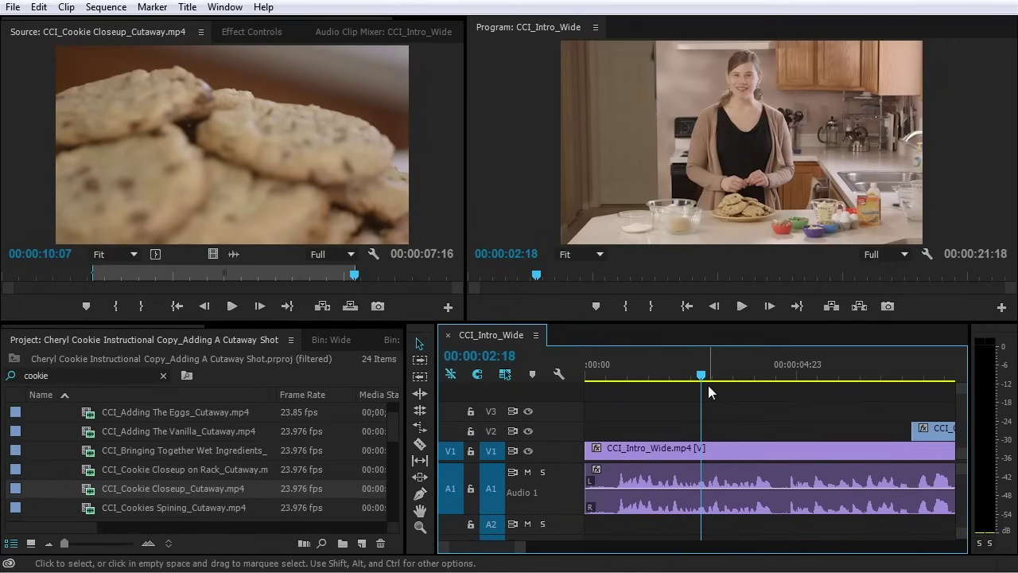
# Play the shortened 00:00:21:18 sequence from the beginning
pyautogui.press('Home')
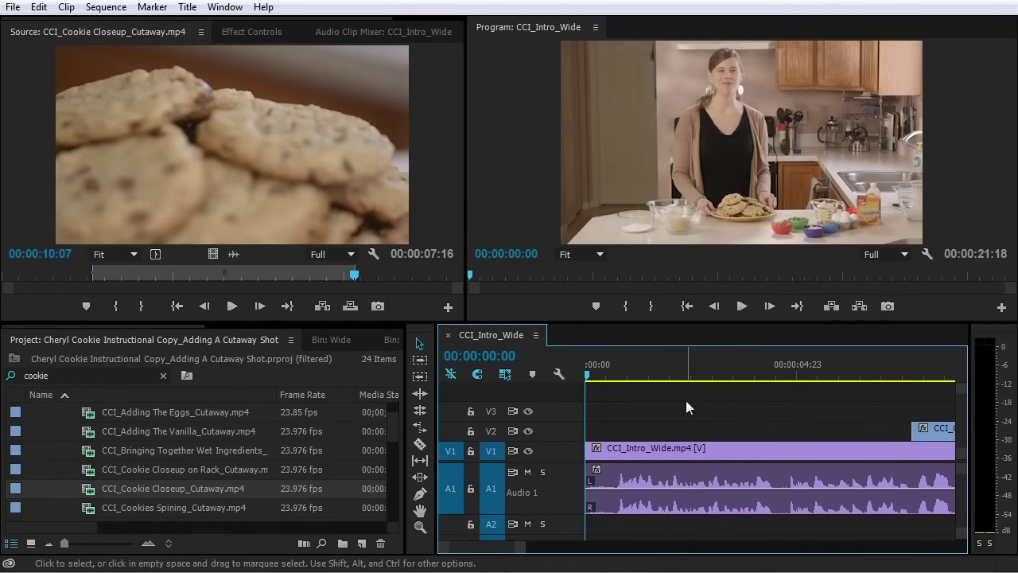
pyautogui.press('space')
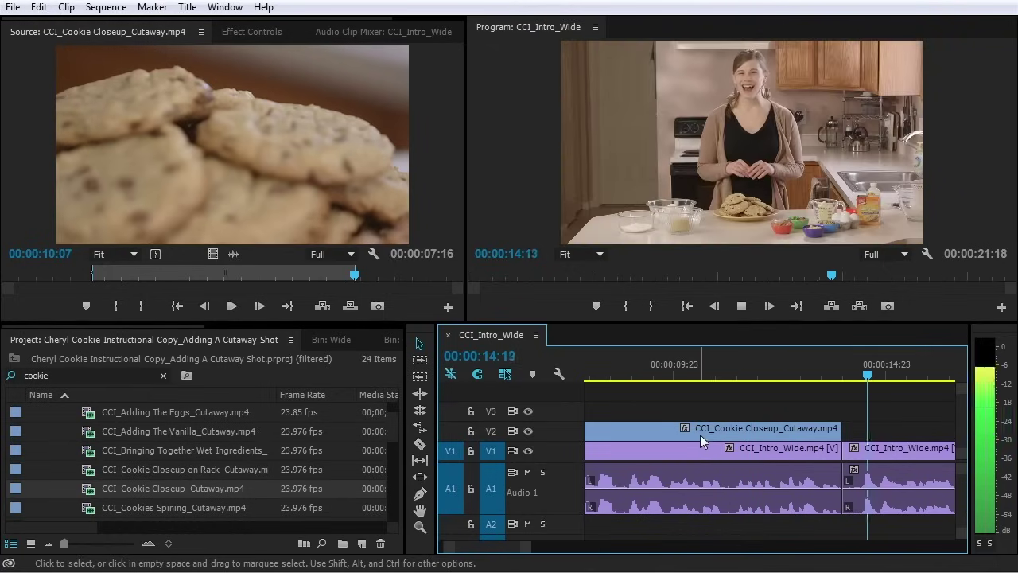
pyautogui.press('-')
pyautogui.press('-')
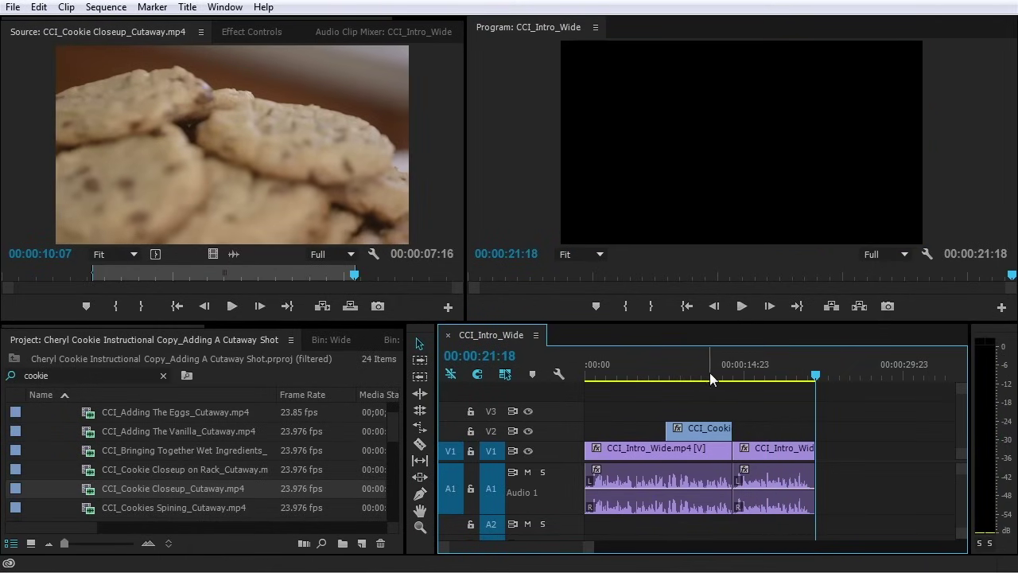
pyautogui.click(665, 375)
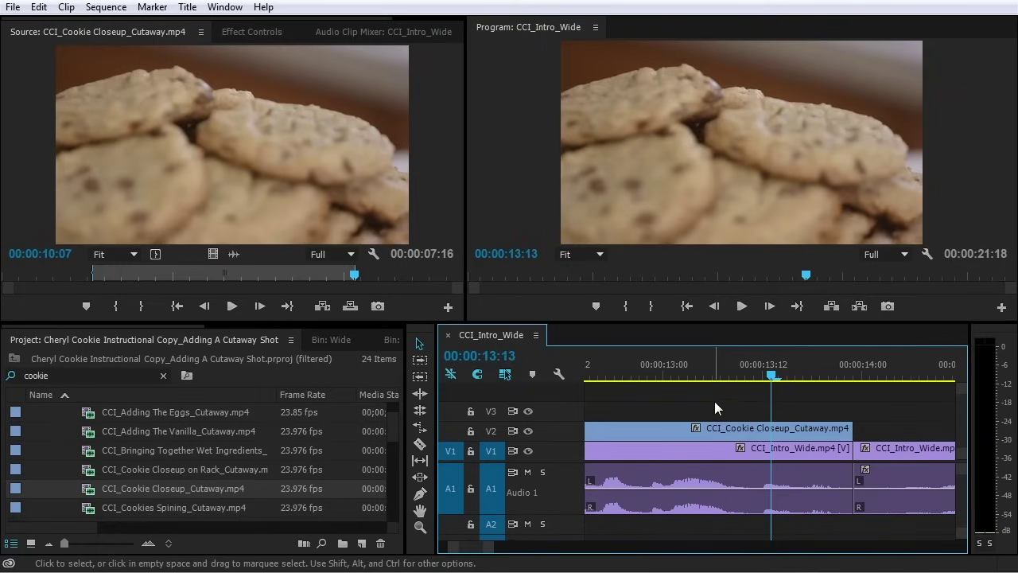
# Trim four frames off the cutaway's end (00:00:08:08–00:00:13:22) and target track V2
pyautogui.moveTo(712, 365); pyautogui.dragTo(779, 387)
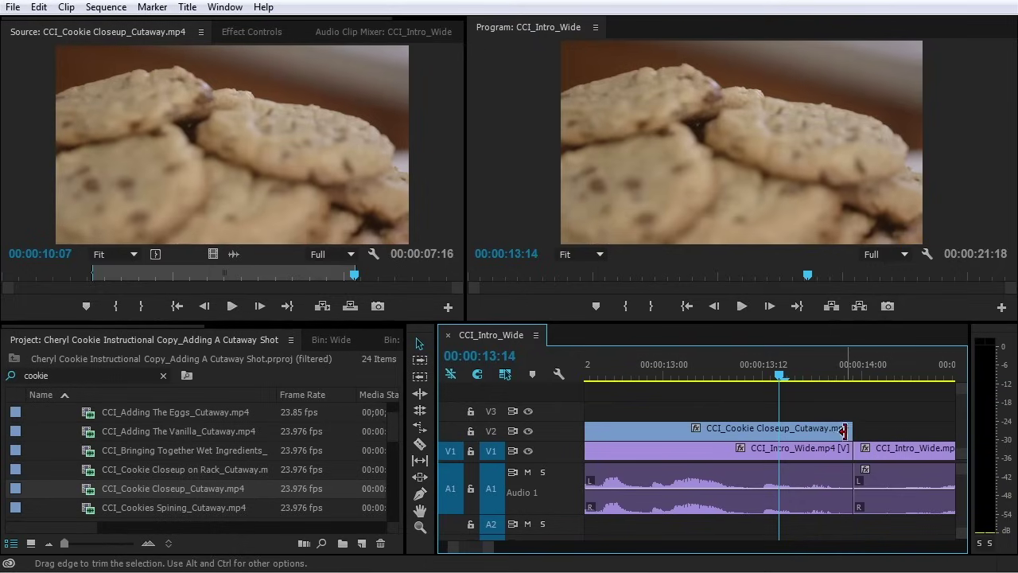
pyautogui.moveTo(846, 430); pyautogui.dragTo(814, 434)
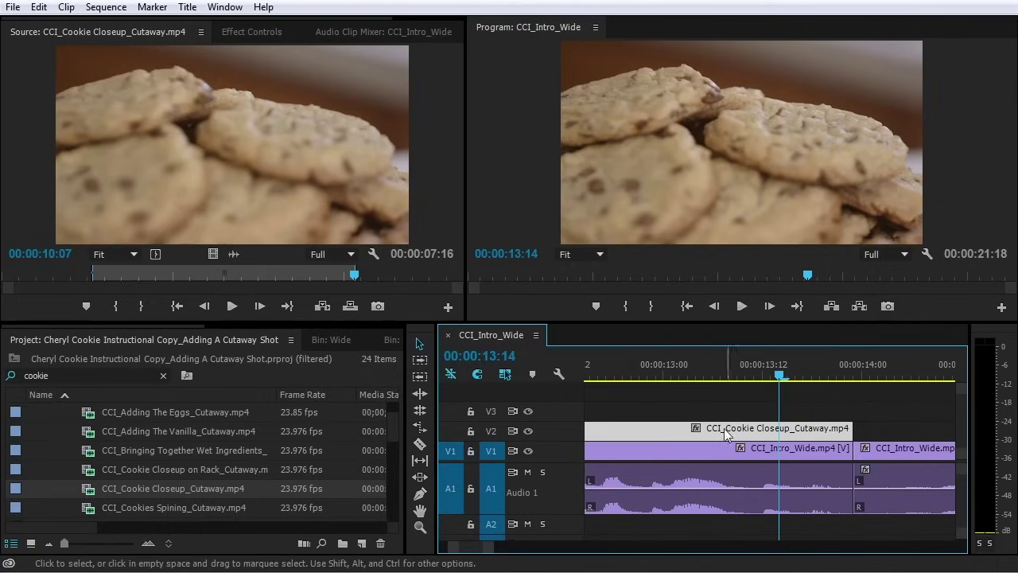
pyautogui.click(492, 430)
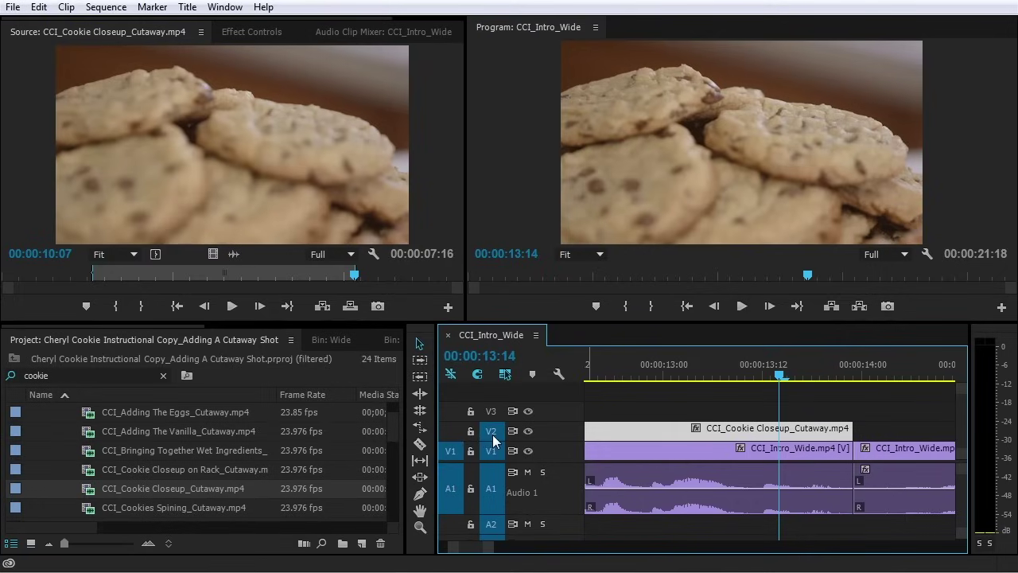
# Undo and redo the cutaway placement, retarget V2, and overwrite it at 00:00:08:08
pyautogui.press('Up')
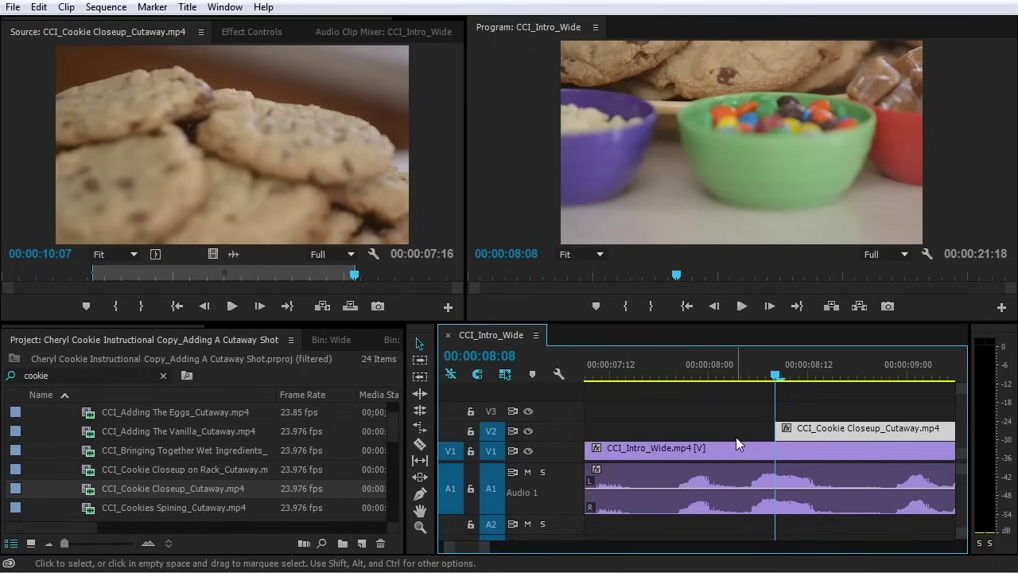
pyautogui.hotkey('ctrl', 'z')
pyautogui.press('Home')
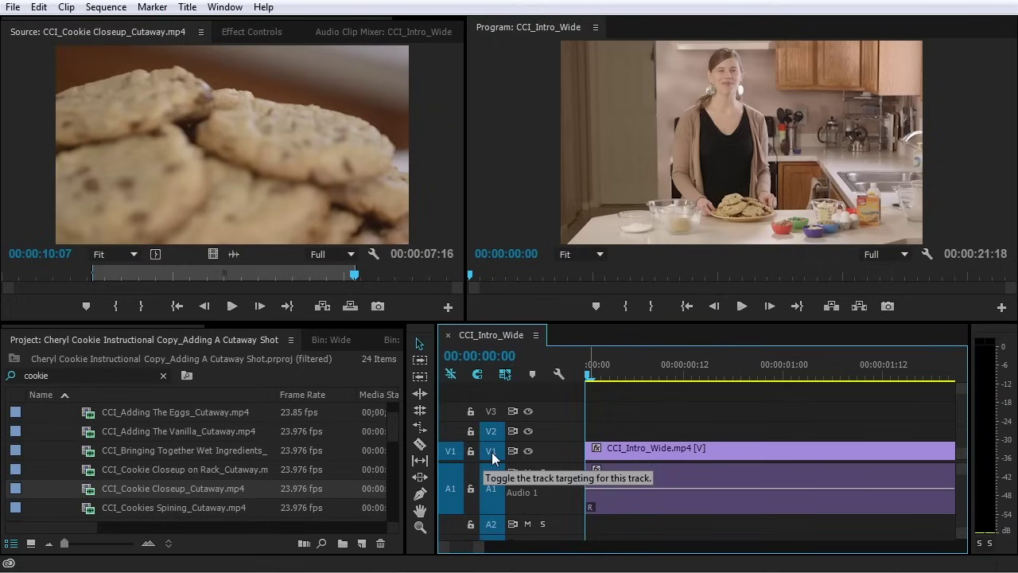
pyautogui.hotkey('ctrl', 'shift', 'z')
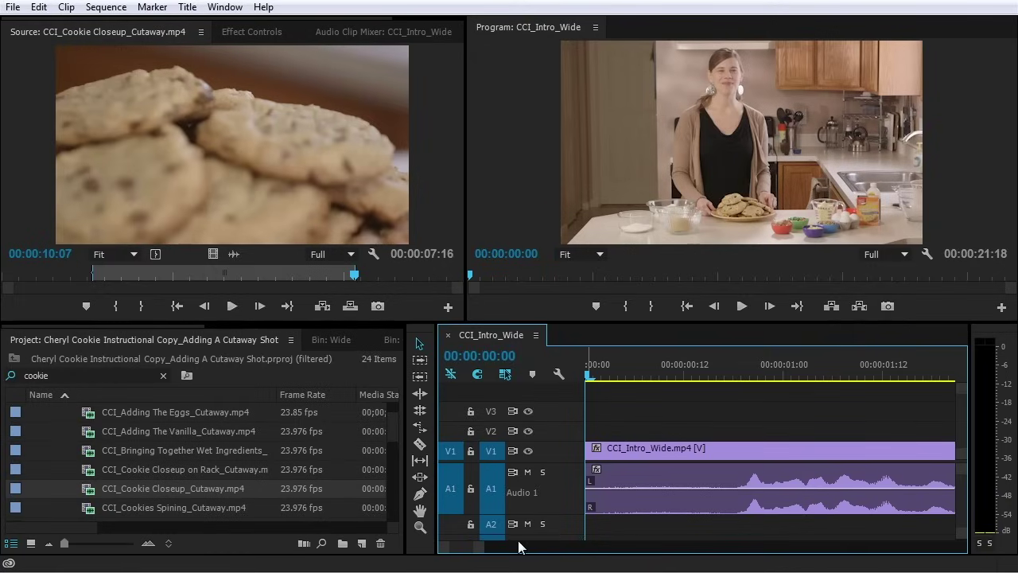
pyautogui.click(495, 432)
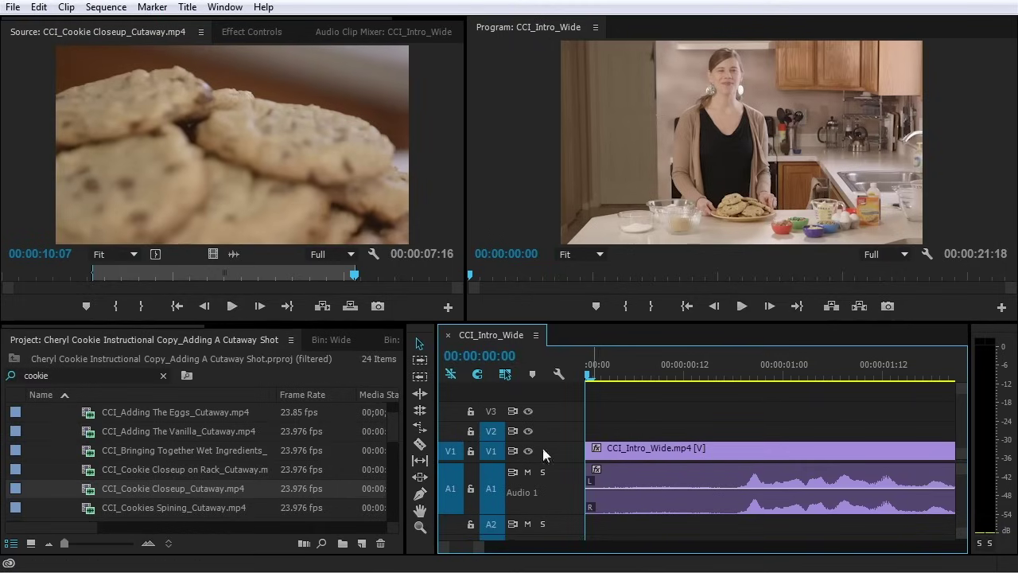
pyautogui.press('.')
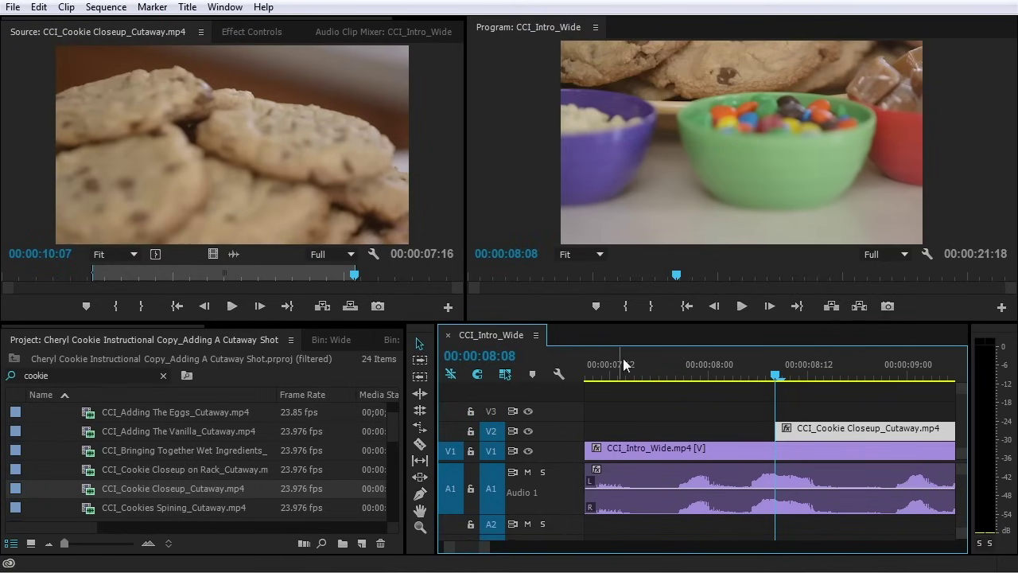
# Extend the cutaway's start earlier to about 00:00:07:17 and play the cut from 00:00:07:11
pyautogui.click(649, 366)
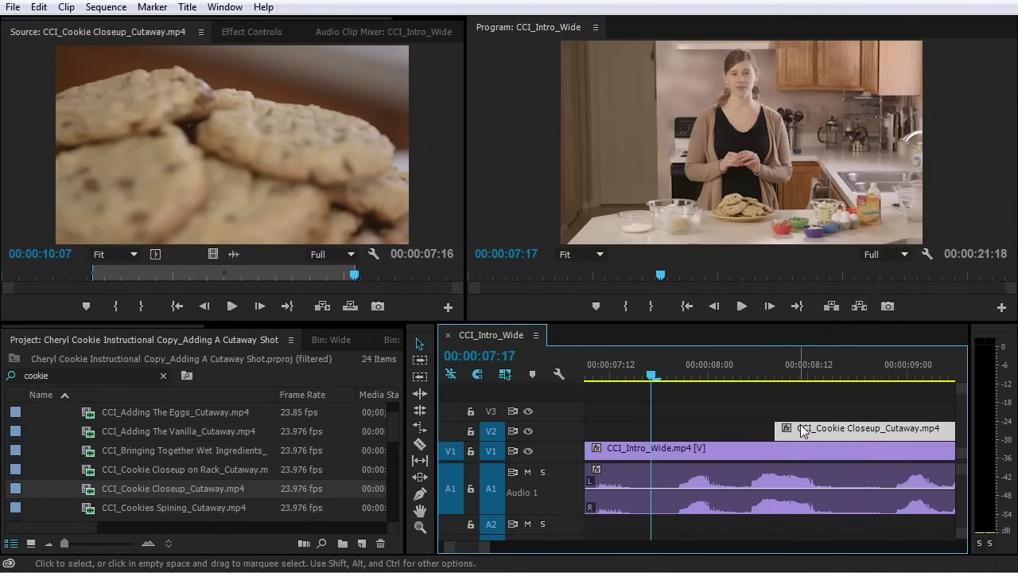
pyautogui.moveTo(778, 429); pyautogui.dragTo(650, 430)
pyautogui.click(602, 380)
pyautogui.press('space')
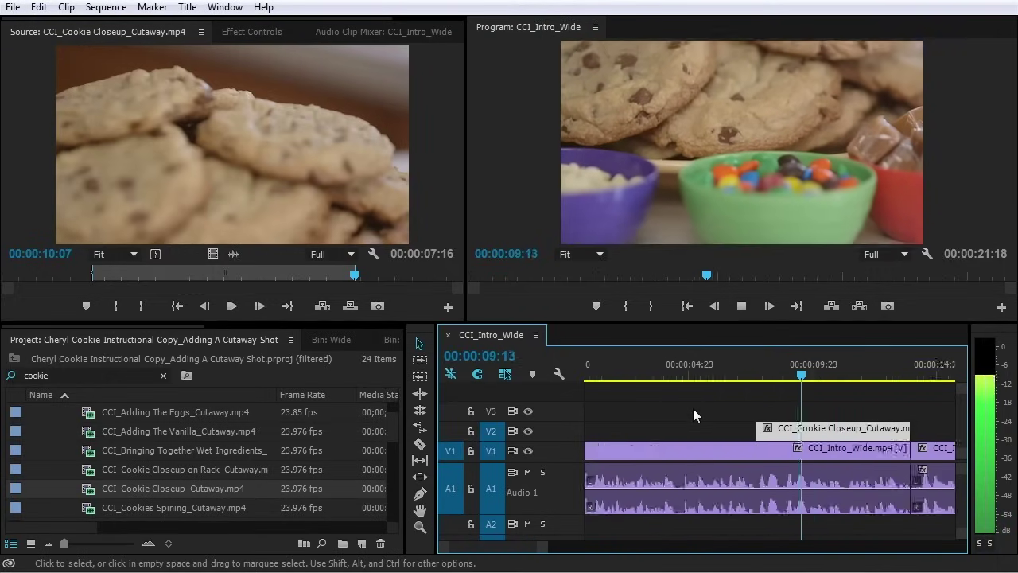
pyautogui.press('-')
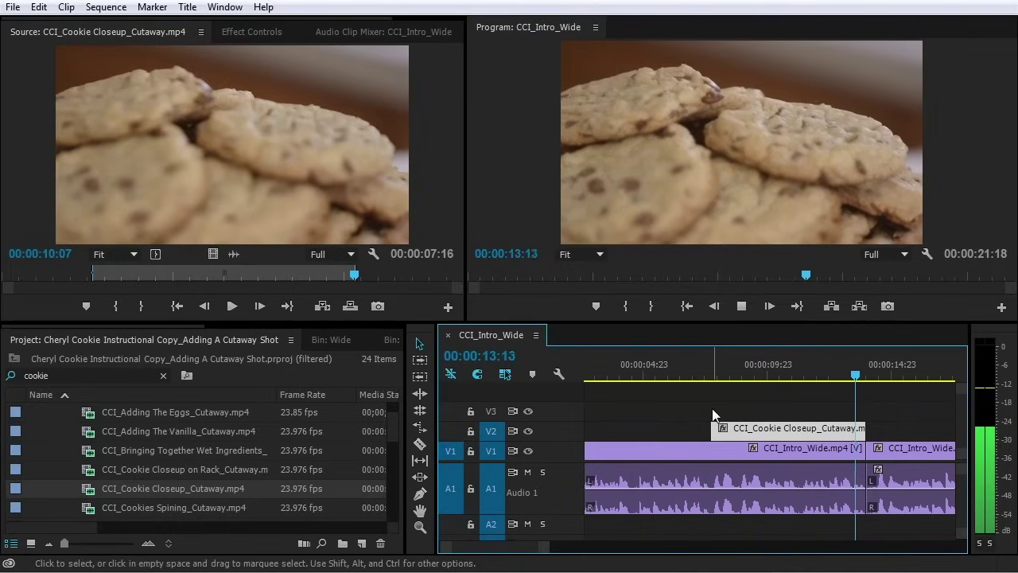
pyautogui.press('space')
# Trim the cutaway's start later, leaving it 00:00:05:21 long
pyautogui.click(715, 371)
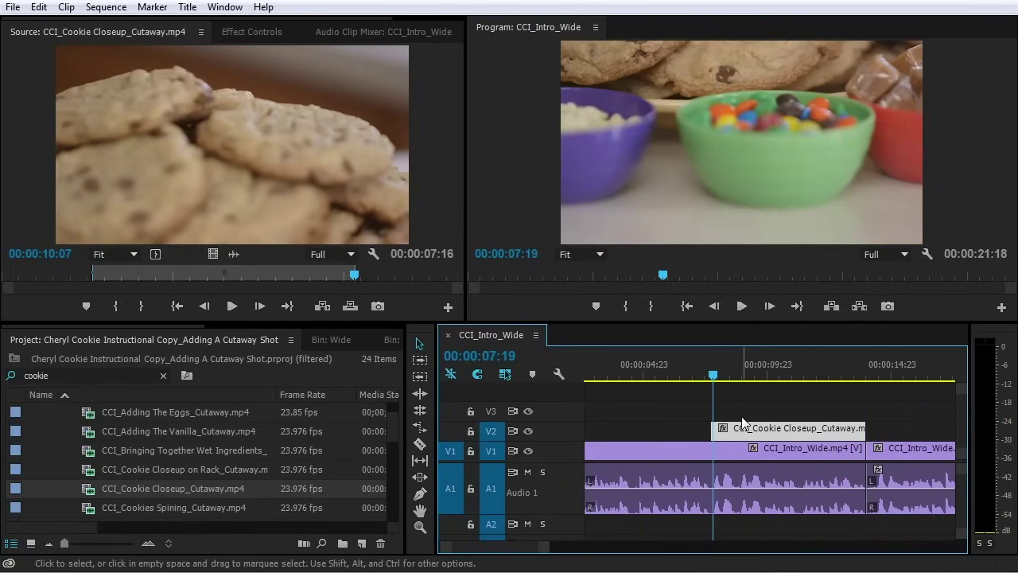
pyautogui.press('=')
pyautogui.press('=')
pyautogui.press('=')
pyautogui.press('-')
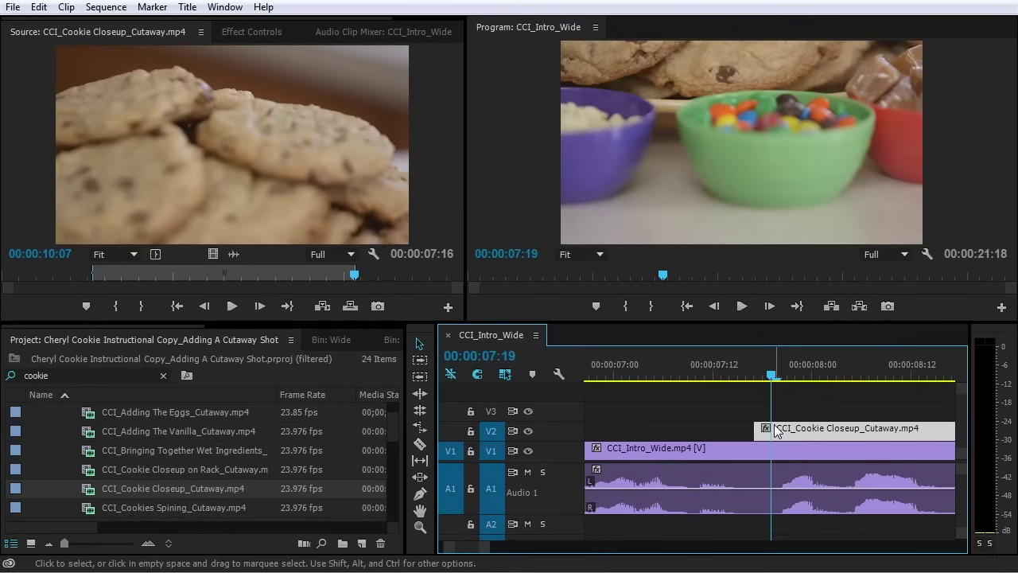
pyautogui.moveTo(757, 431); pyautogui.dragTo(838, 434)
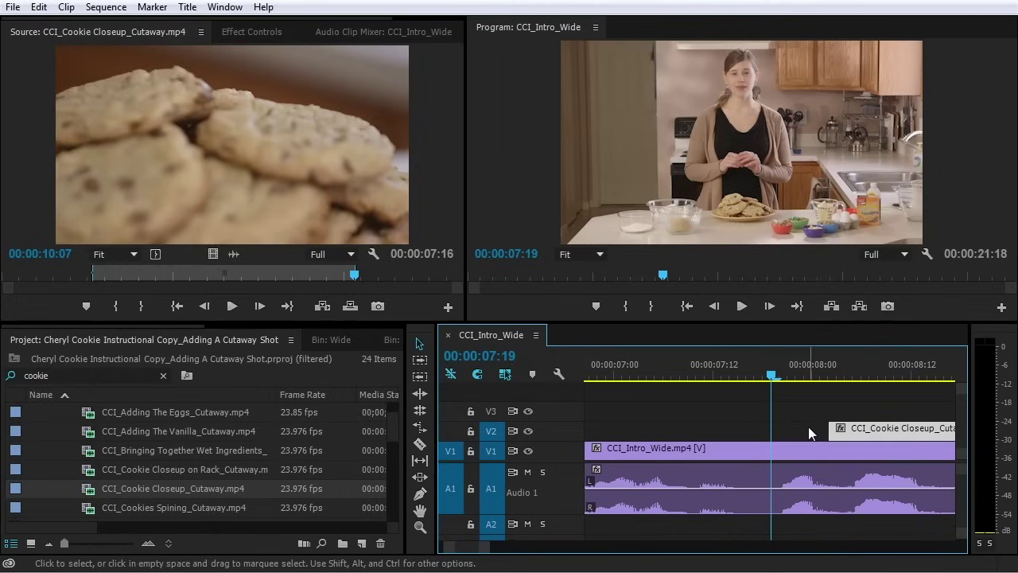
# Rate-stretch the cutaway's start to the left, slowing it to 94% speed
pyautogui.click(420, 430)
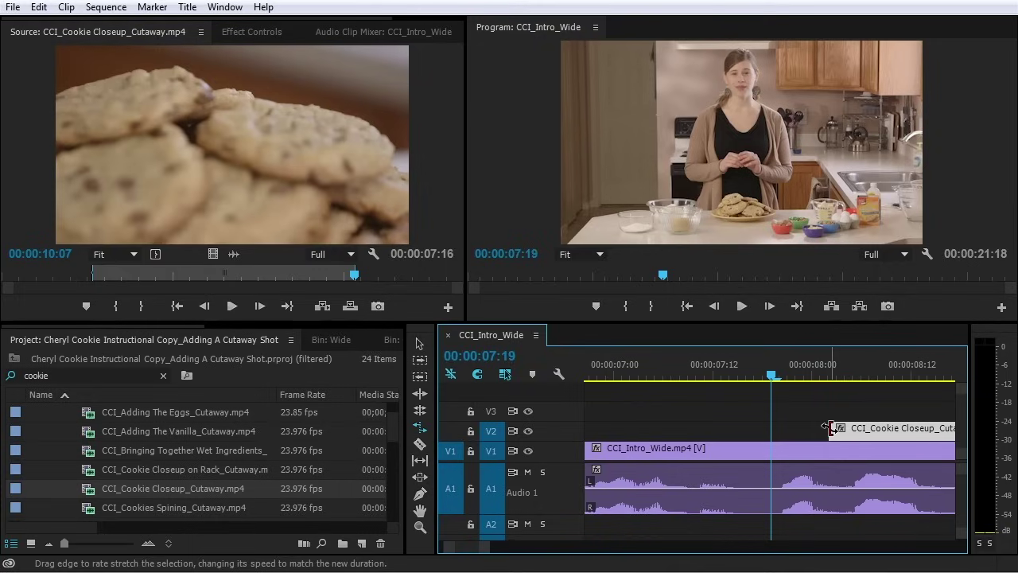
pyautogui.moveTo(830, 428); pyautogui.dragTo(823, 429)
pyautogui.moveTo(810, 430); pyautogui.dragTo(756, 431)
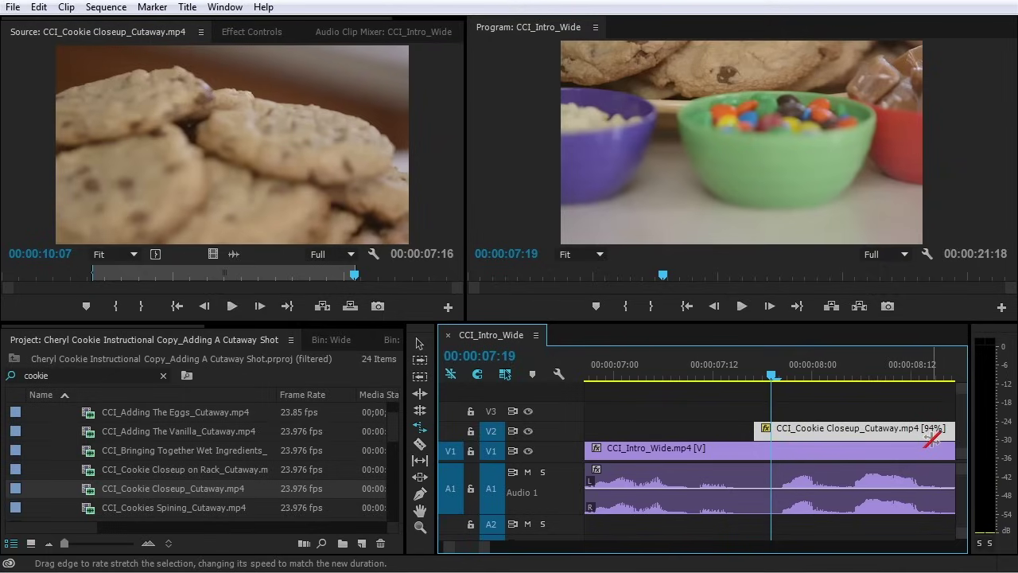
pyautogui.click(802, 398)
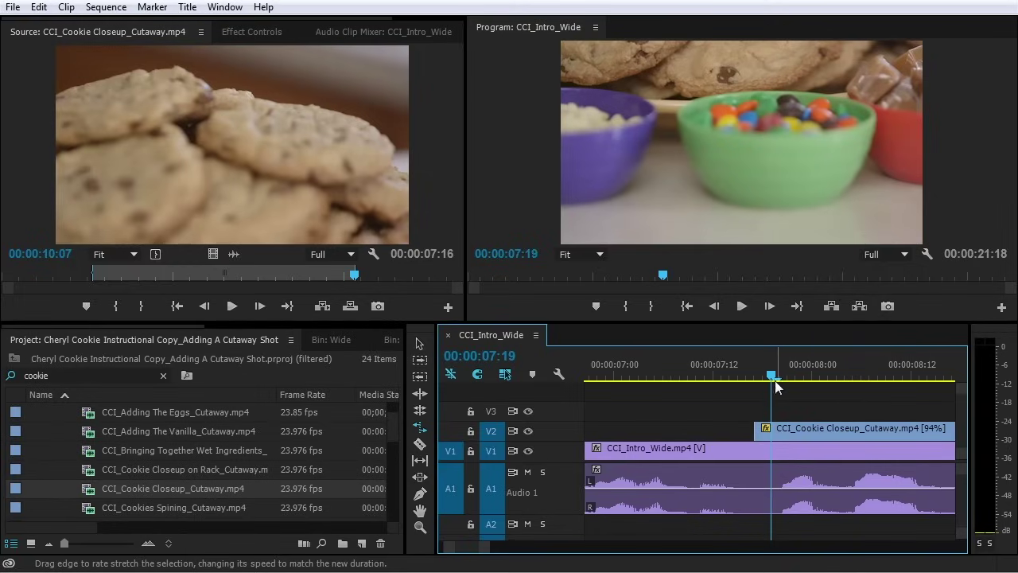
# Play the slowed cutaway from about 00:00:06:20, then return to the Selection tool
pyautogui.moveTo(775, 379); pyautogui.dragTo(761, 378)
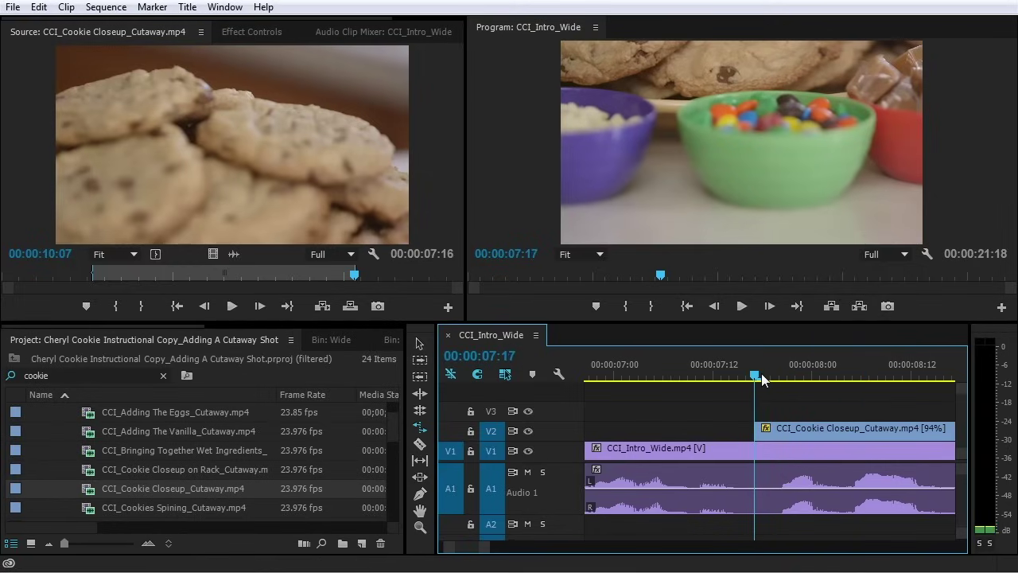
pyautogui.moveTo(761, 379); pyautogui.dragTo(589, 377)
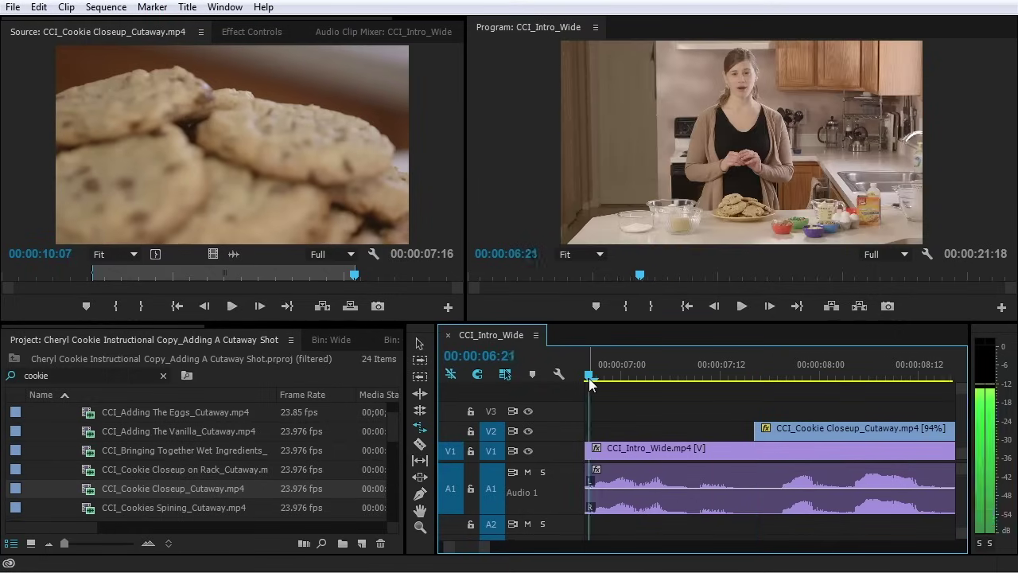
pyautogui.press('space')
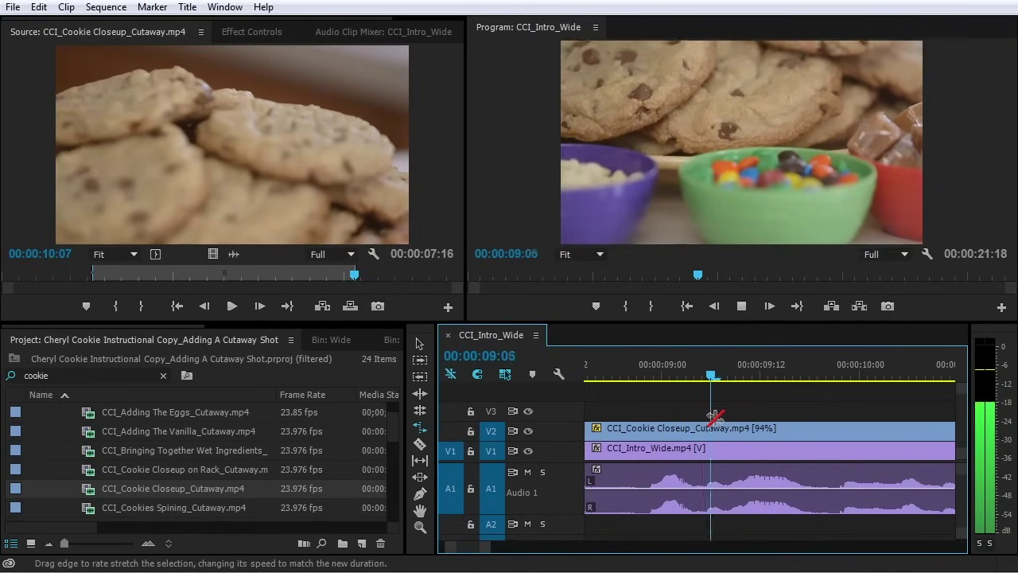
pyautogui.press('-')
pyautogui.press('-')
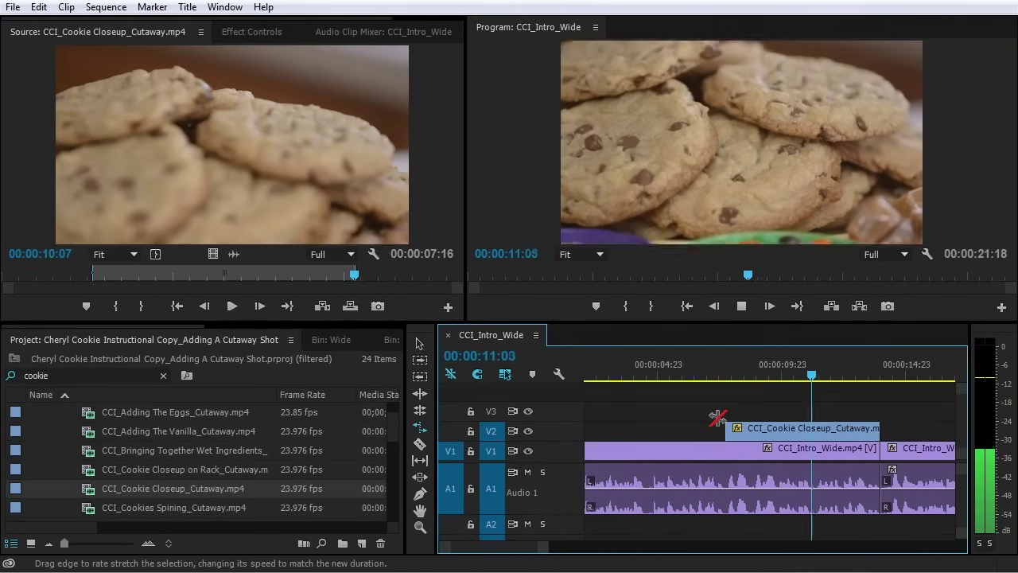
pyautogui.press('=')
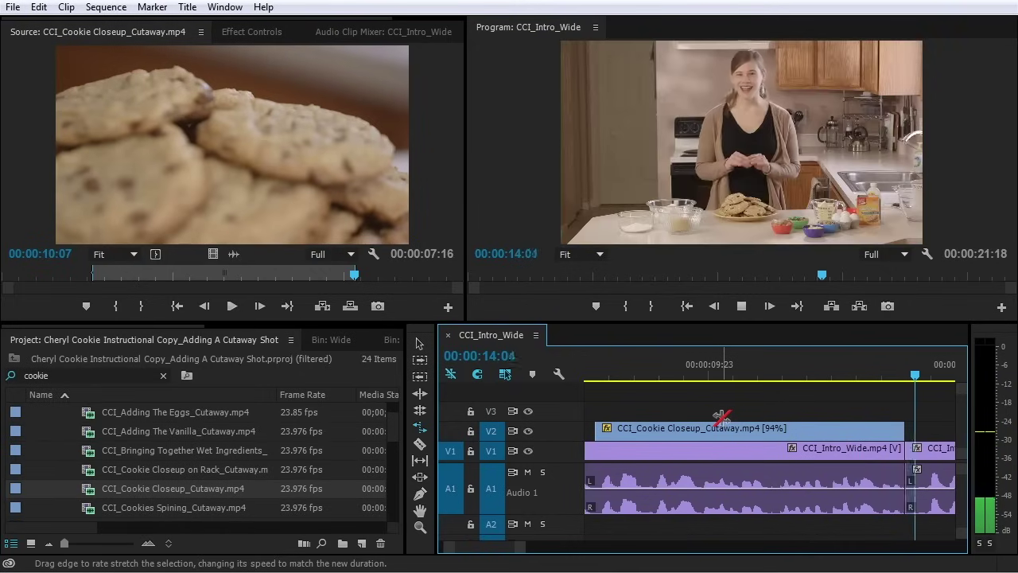
pyautogui.press('-')
pyautogui.press('space')
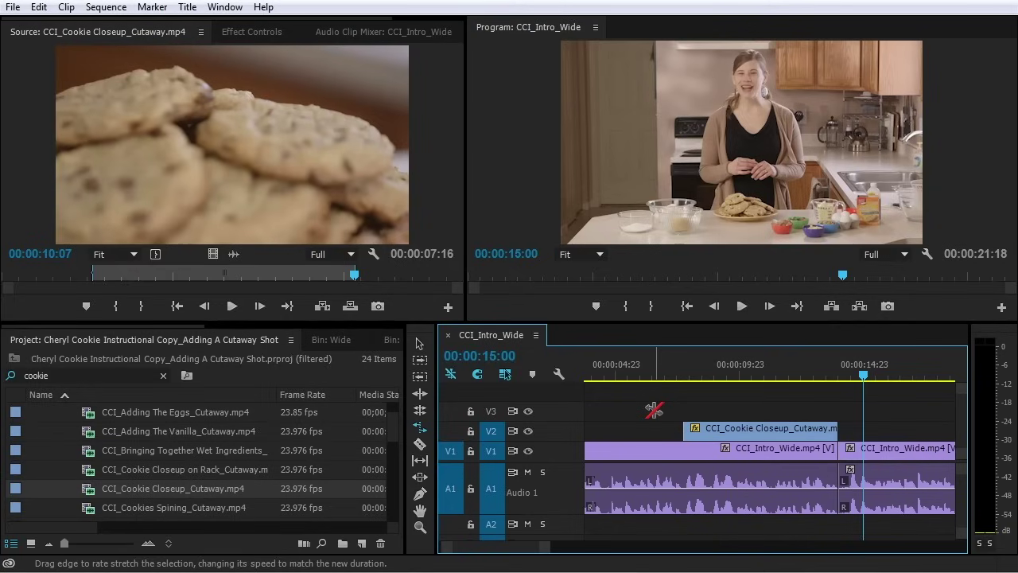
pyautogui.press('v')
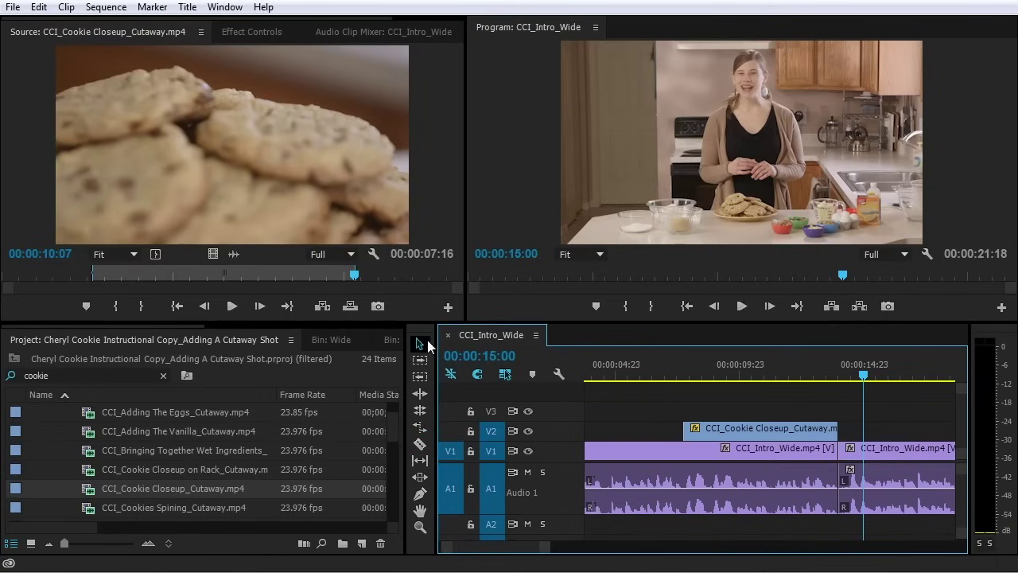
pyautogui.press('space')
pyautogui.press('-')
pyautogui.press('-')
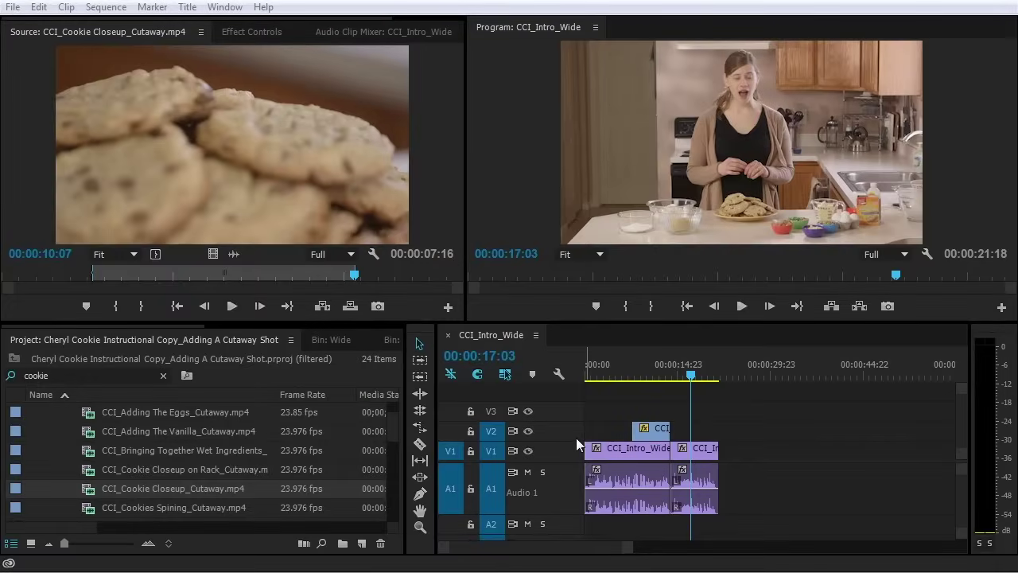
pyautogui.click(575, 437)
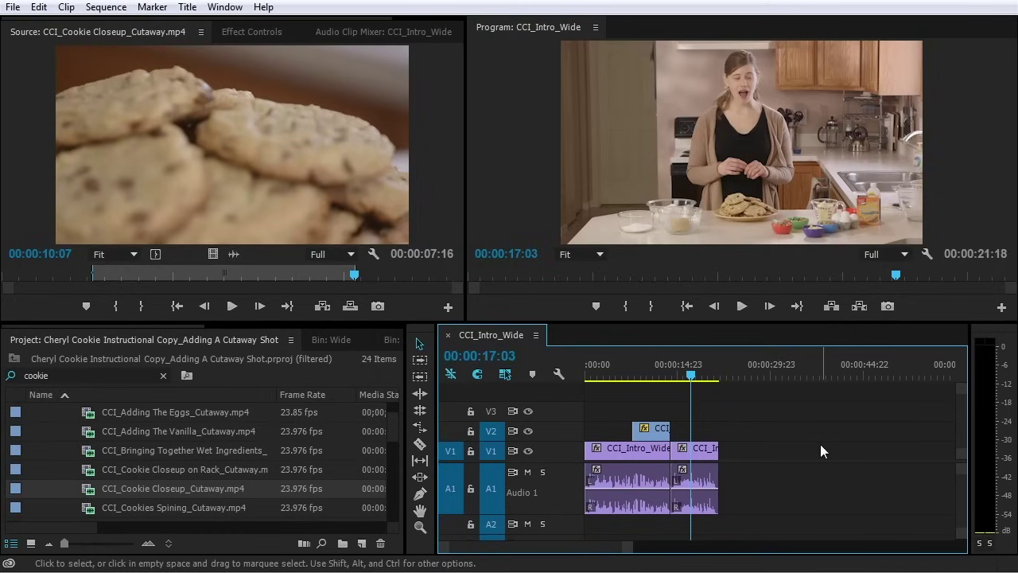
pyautogui.hotkey('alt', 'Tab')
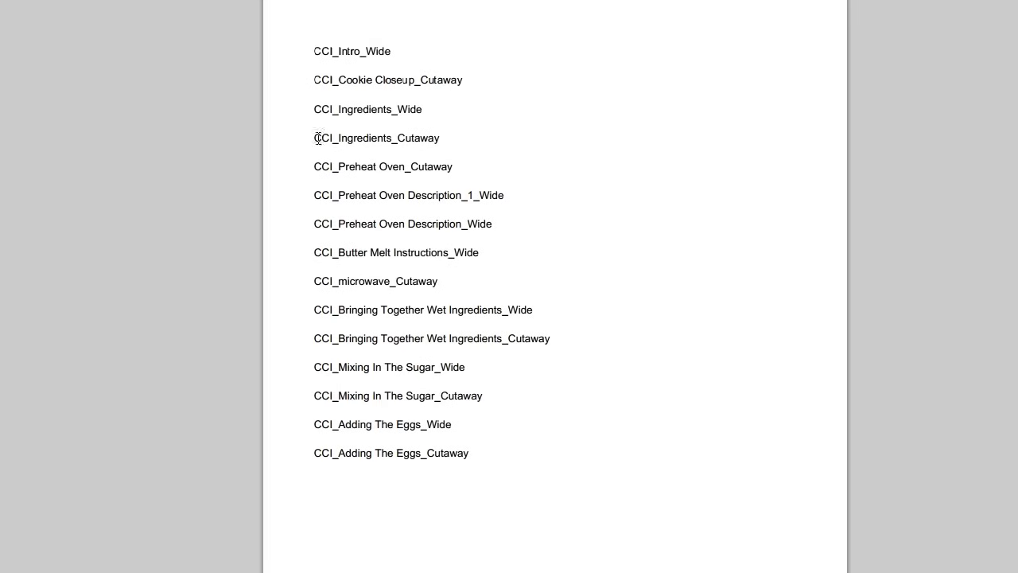
pyautogui.moveTo(315, 109); pyautogui.dragTo(444, 138)
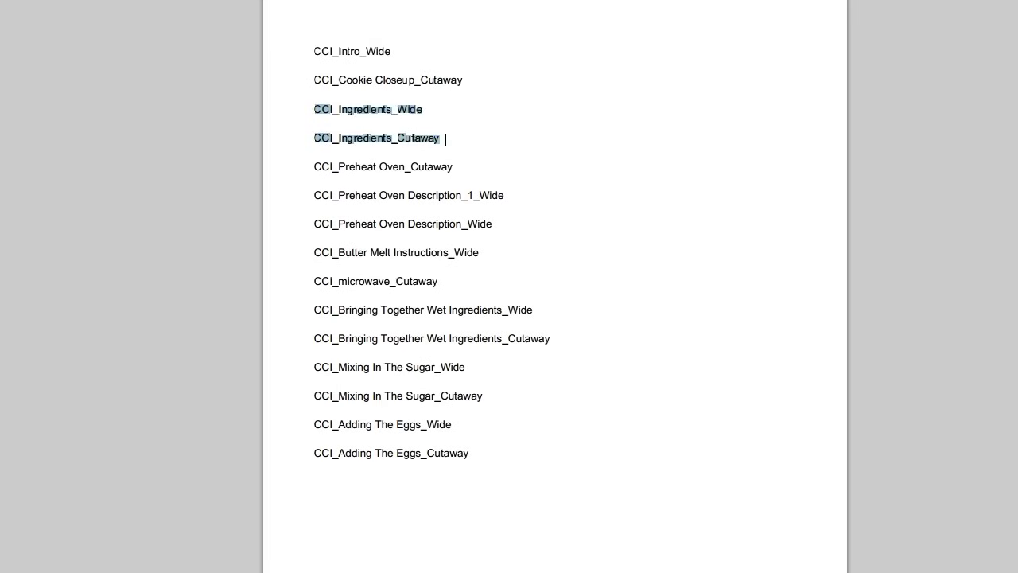
pyautogui.click(303, 129)
pyautogui.moveTo(302, 118); pyautogui.dragTo(458, 109)
pyautogui.moveTo(462, 144); pyautogui.dragTo(499, 146)
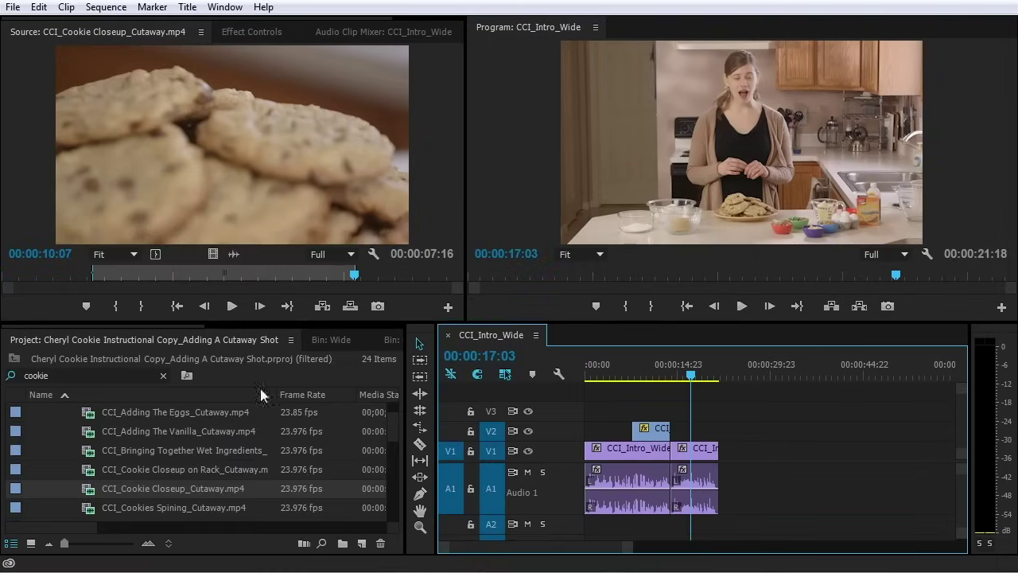
# Load CCI_Ingredients_Wide.mp4 in the Source monitor, mark its Out point at 28:21, and drag it to the sequence
pyautogui.scroll(-5, 180, 479)
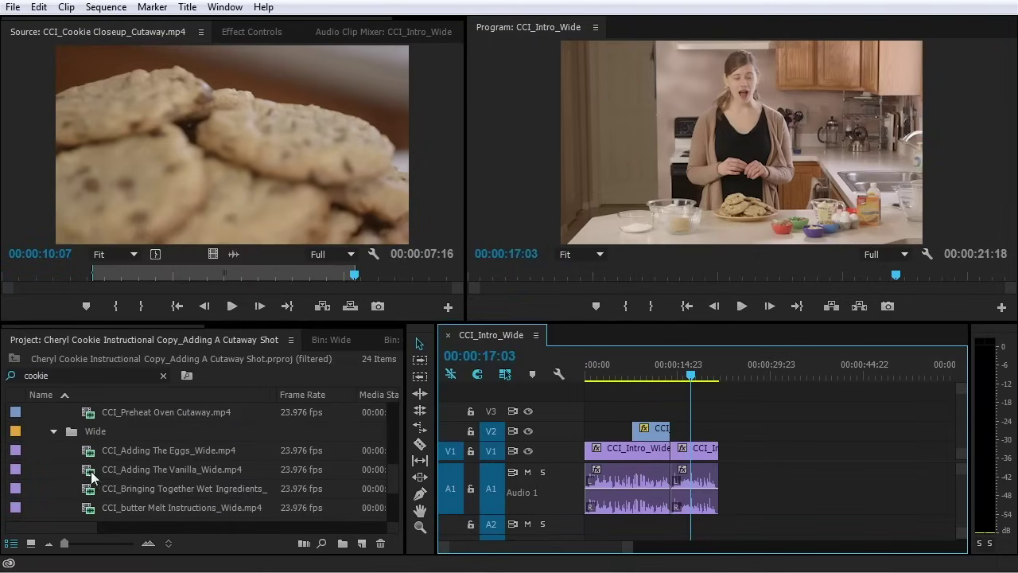
pyautogui.scroll(-1, 225, 453)
pyautogui.click(102, 486)
pyautogui.moveTo(108, 372); pyautogui.dragTo(63, 252)
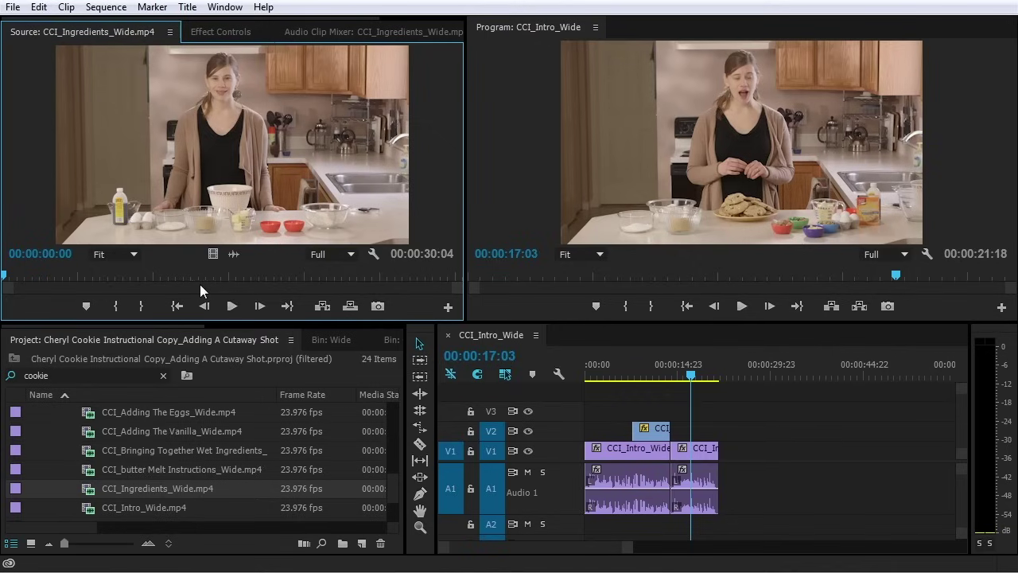
pyautogui.press('space')
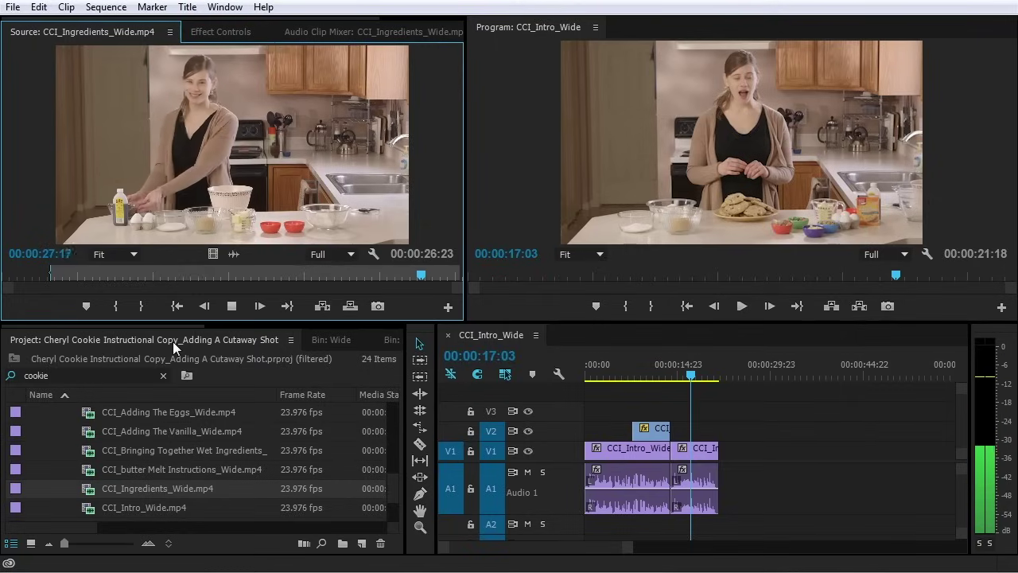
pyautogui.press('space')
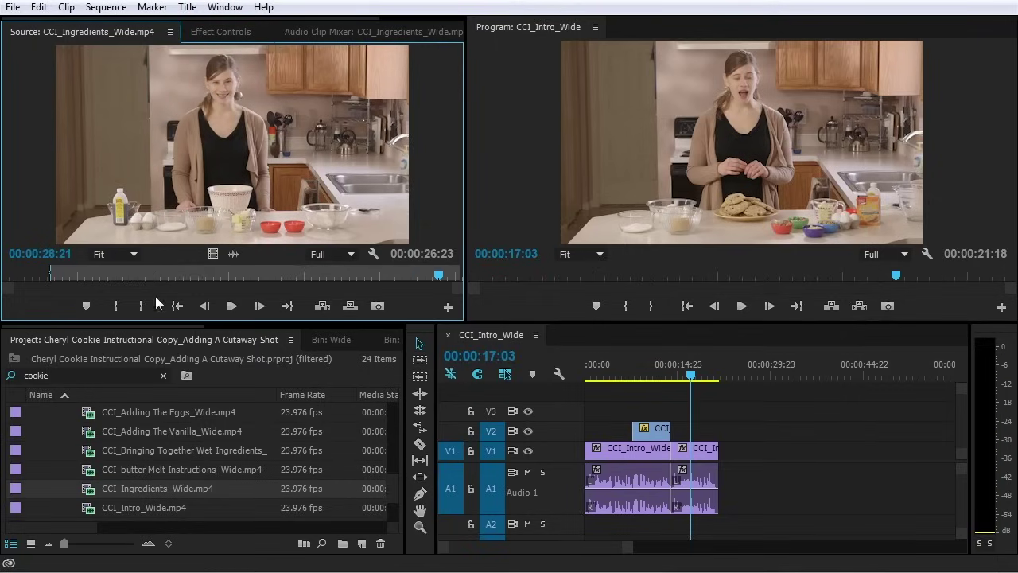
pyautogui.click(140, 307)
pyautogui.moveTo(198, 167); pyautogui.dragTo(730, 497)
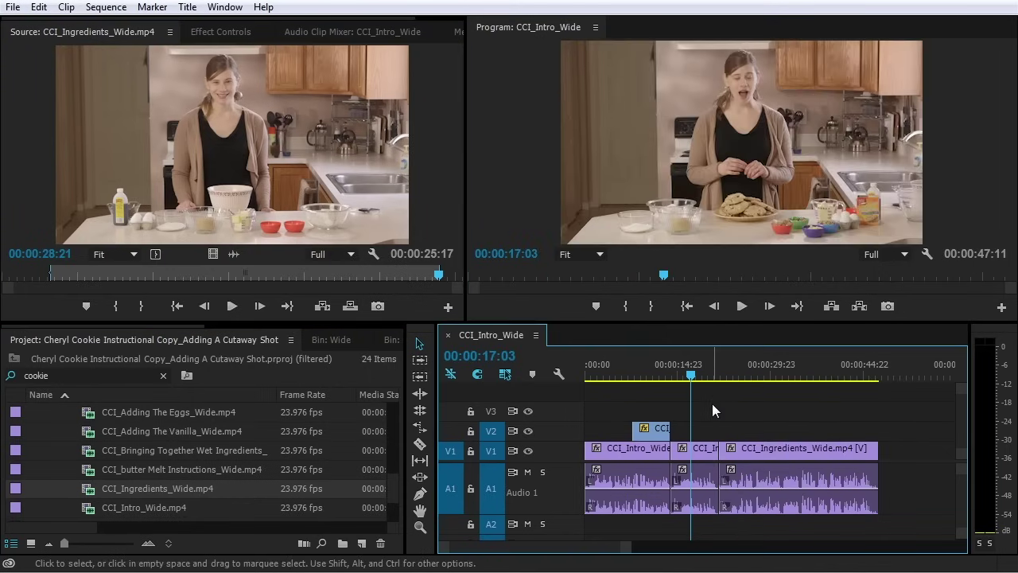
# Play back across the new cut into CCI_Ingredients_Wide from 19:02, stopping at 21:12
pyautogui.click(713, 373)
pyautogui.press('space')
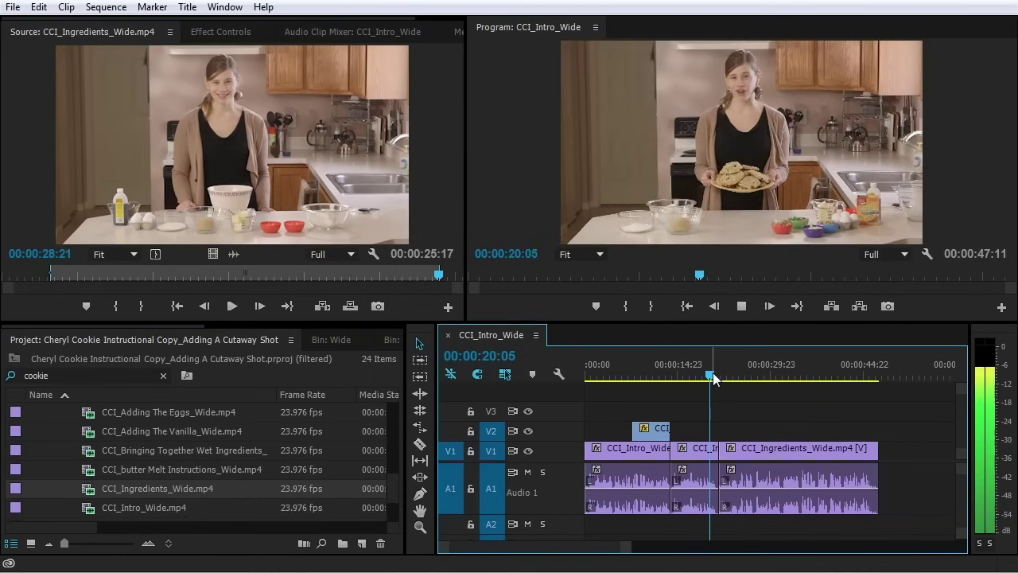
pyautogui.press('=')
pyautogui.press('=')
pyautogui.press('=')
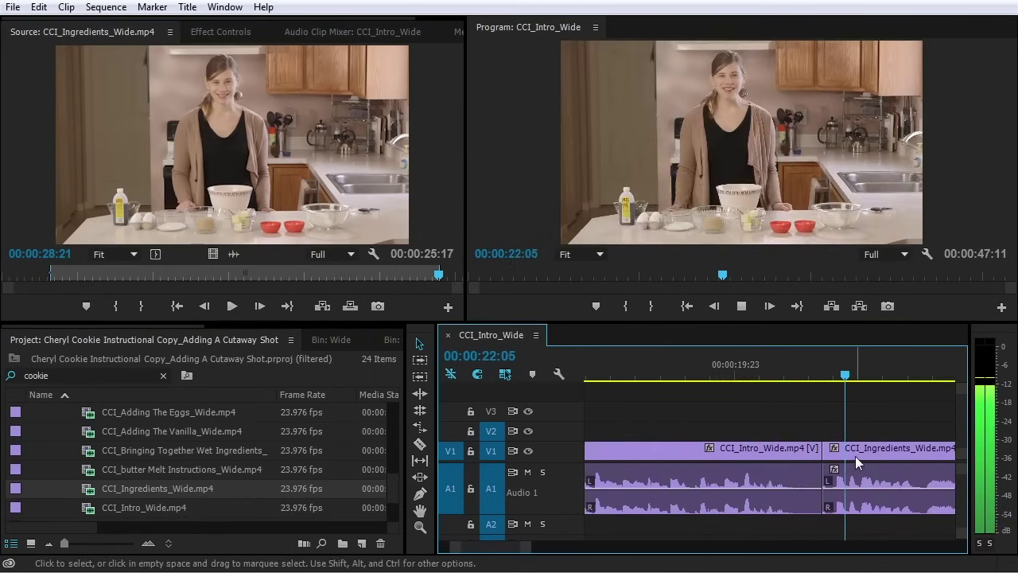
pyautogui.press('space')
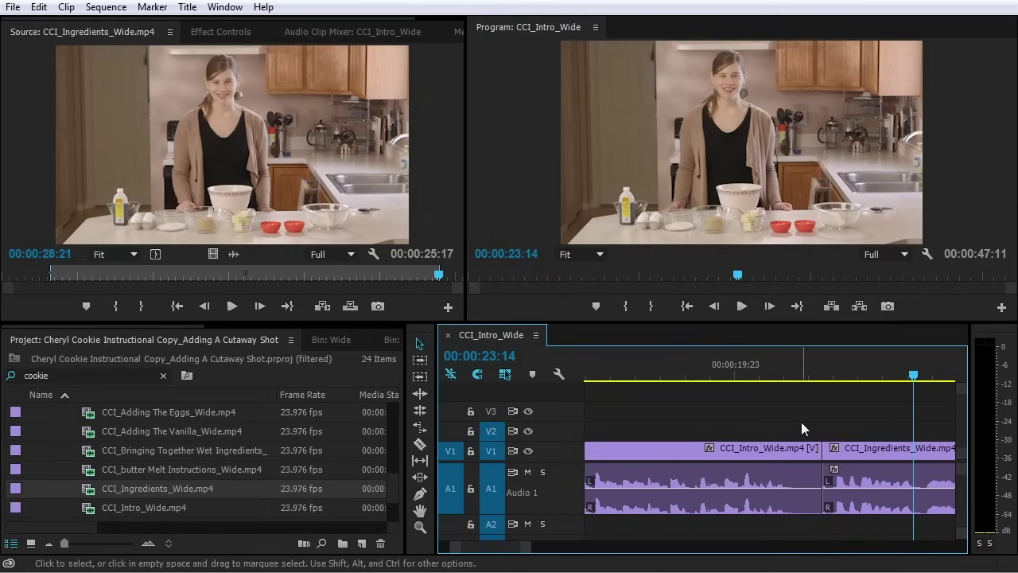
pyautogui.press('-')
pyautogui.moveTo(692, 376); pyautogui.dragTo(662, 378)
pyautogui.press('space')
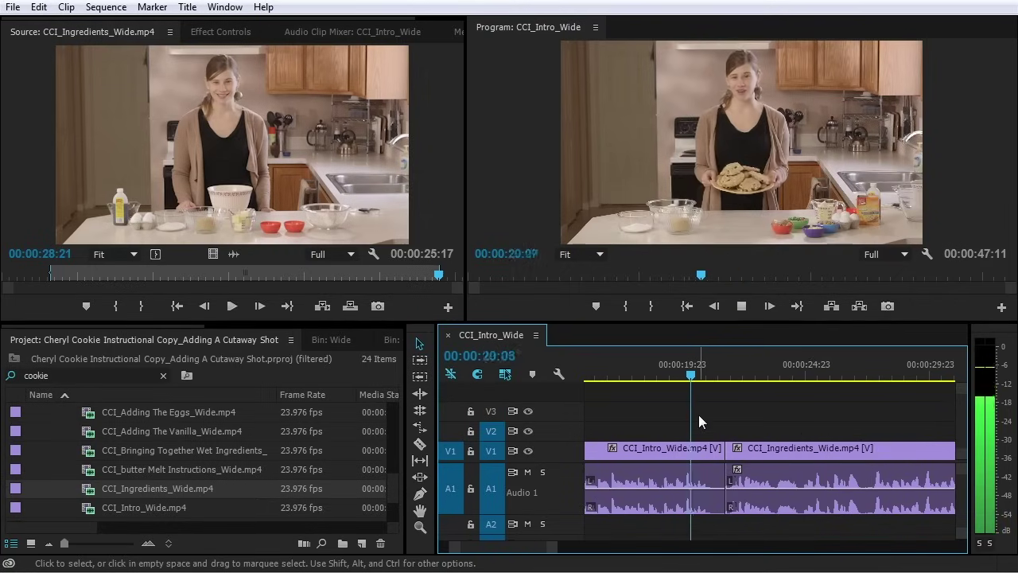
pyautogui.press('space')
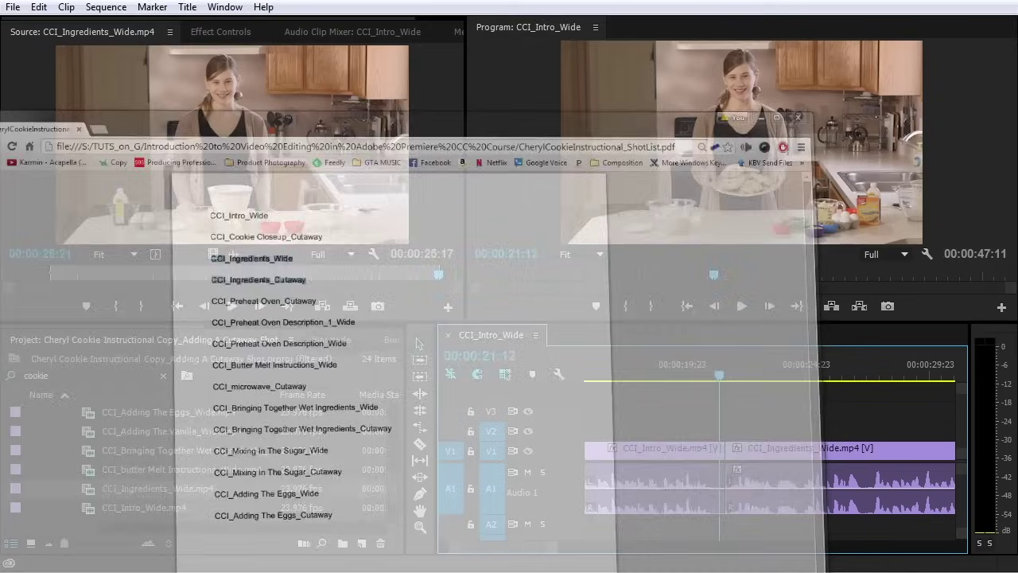
# Scroll the Project panel up toward the cookie cutaway clips
pyautogui.scroll(3, 198, 460)
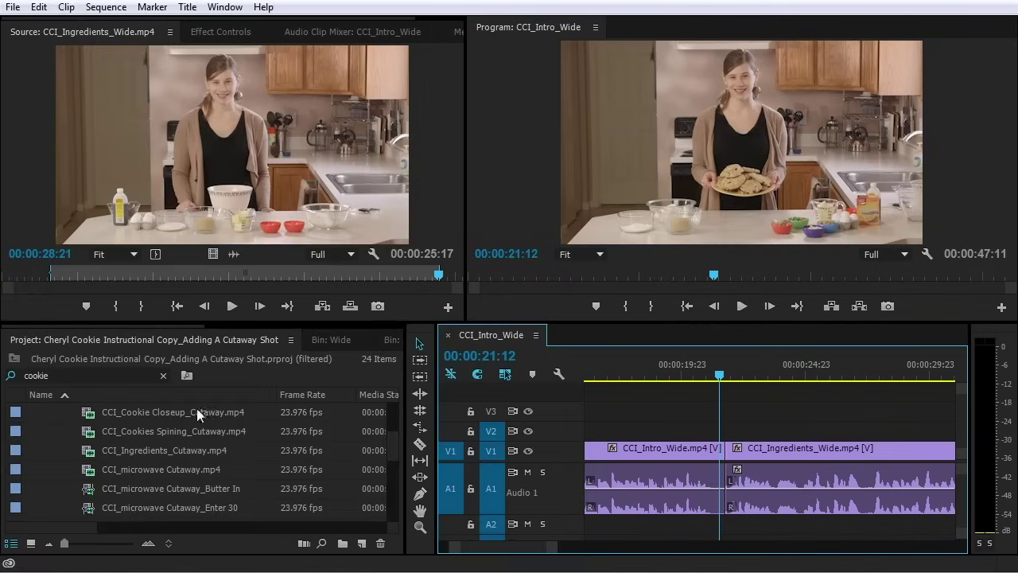
# Load CCI_Cookies Spining_Cutaway.mp4 and mark an 8-second In/Out range starting about 7 seconds in
pyautogui.doubleClick(94, 430)
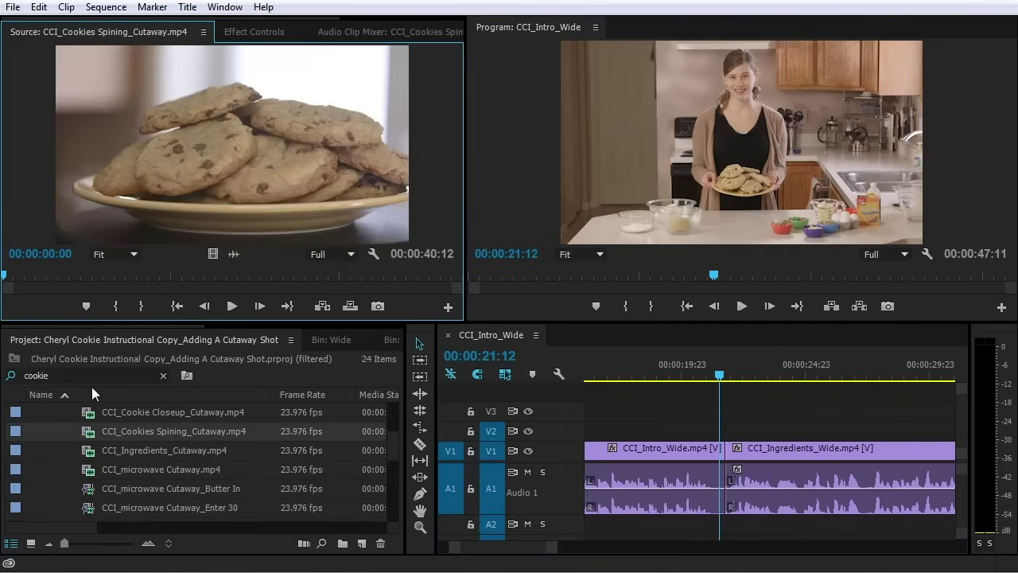
pyautogui.moveTo(38, 274); pyautogui.dragTo(92, 274)
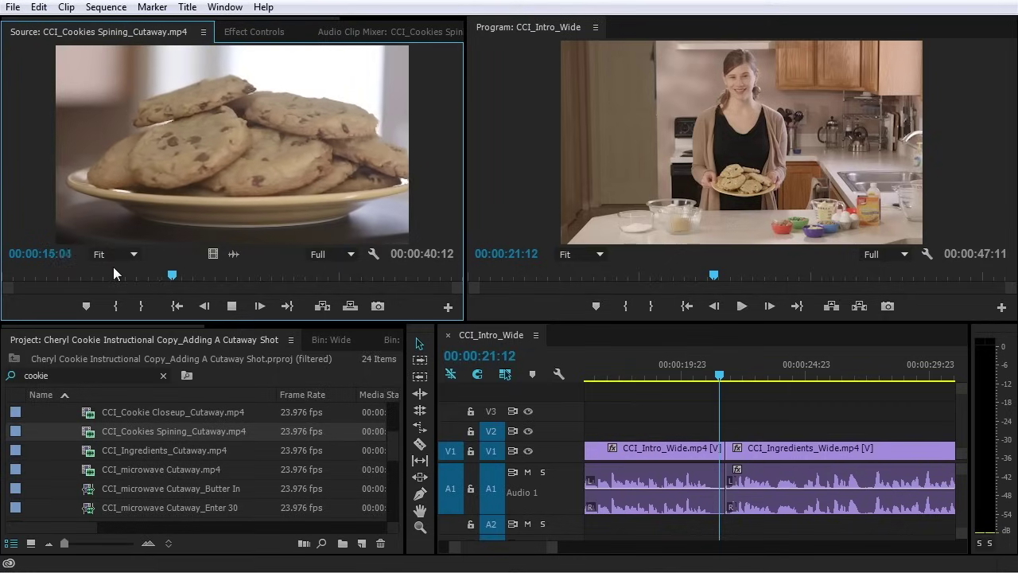
pyautogui.press('space')
pyautogui.moveTo(156, 272); pyautogui.dragTo(96, 272)
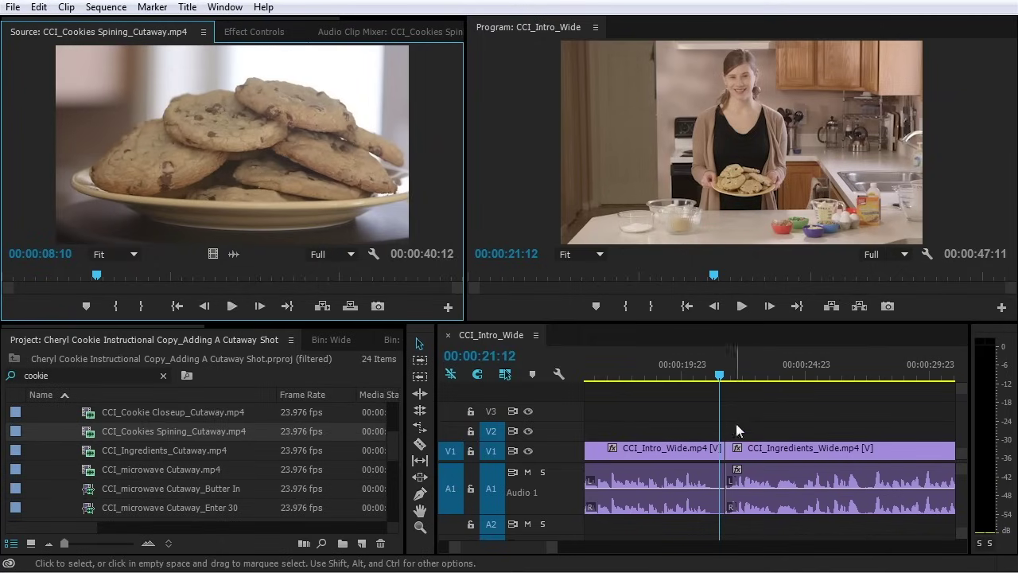
pyautogui.moveTo(96, 276)
pyautogui.mouseDown()
pyautogui.moveTo(80, 274)
pyautogui.moveTo(110, 274)
pyautogui.mouseUp()
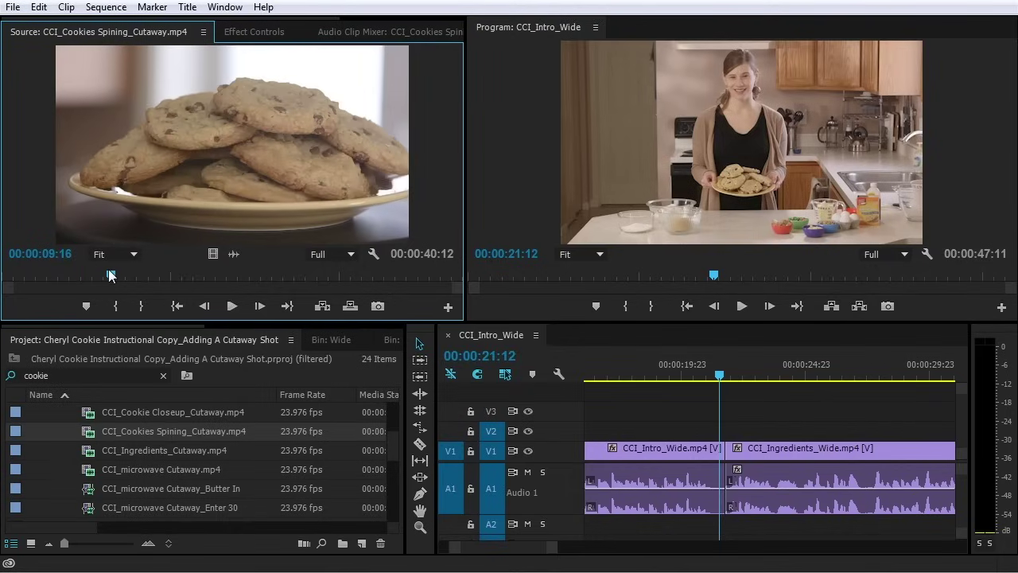
pyautogui.click(113, 308)
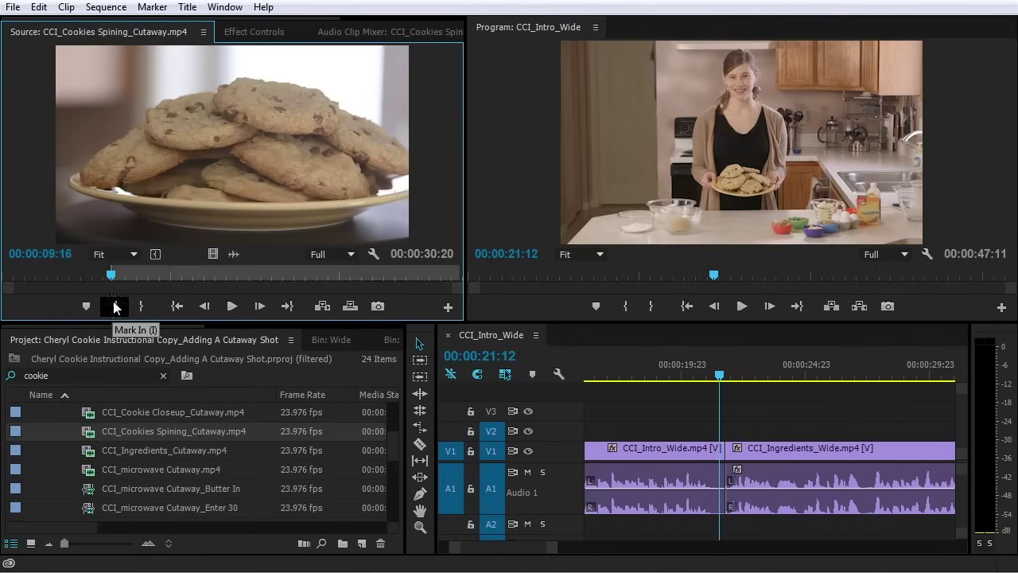
pyautogui.moveTo(114, 276); pyautogui.dragTo(203, 275)
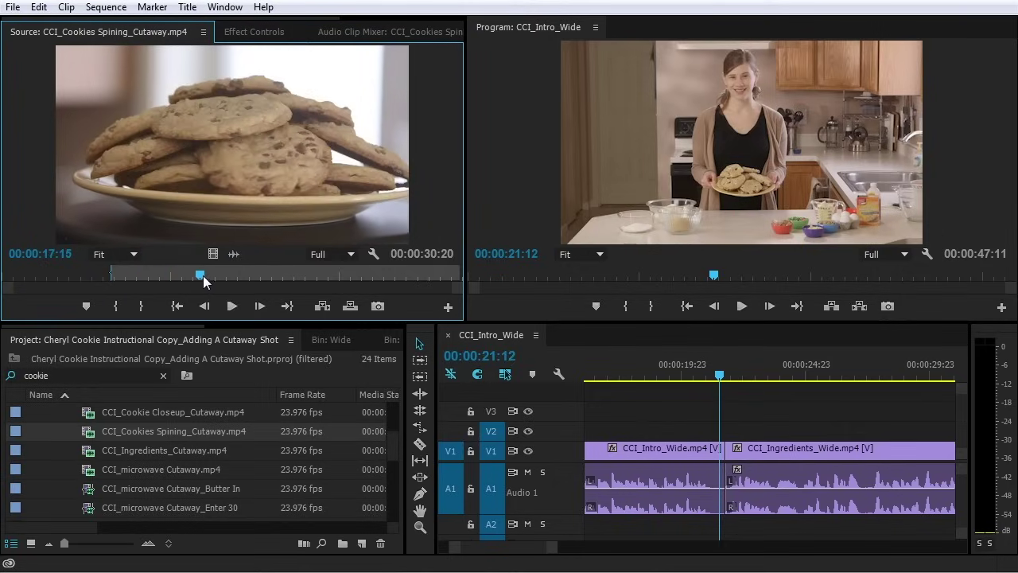
pyautogui.press('o')
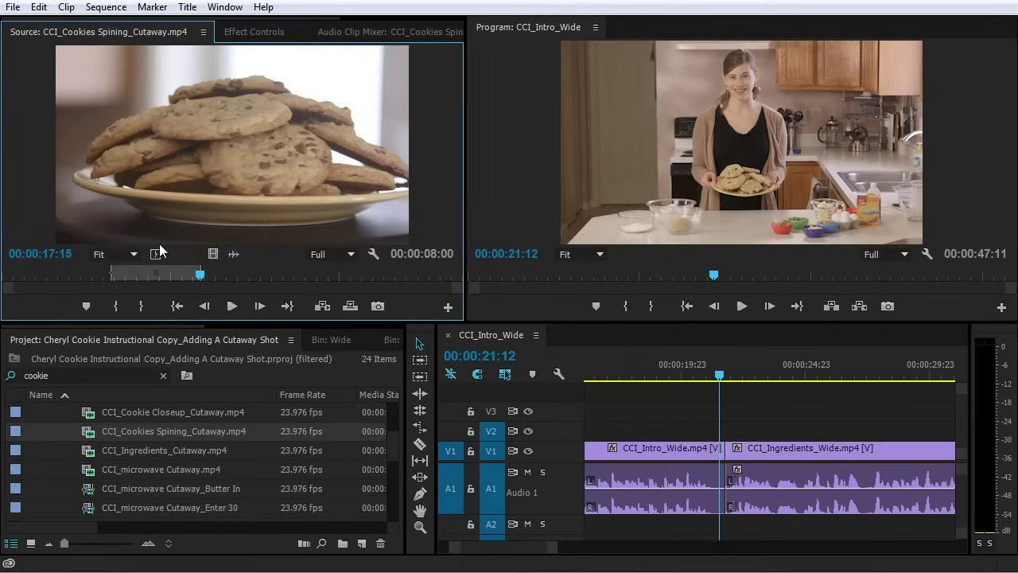
# Place the 8-second cookie cutaway on V2 above the intro shots and play it
pyautogui.moveTo(245, 275); pyautogui.dragTo(645, 438)
pyautogui.moveTo(618, 376); pyautogui.dragTo(602, 375)
pyautogui.press('space')
pyautogui.scroll(2, 639, 396)
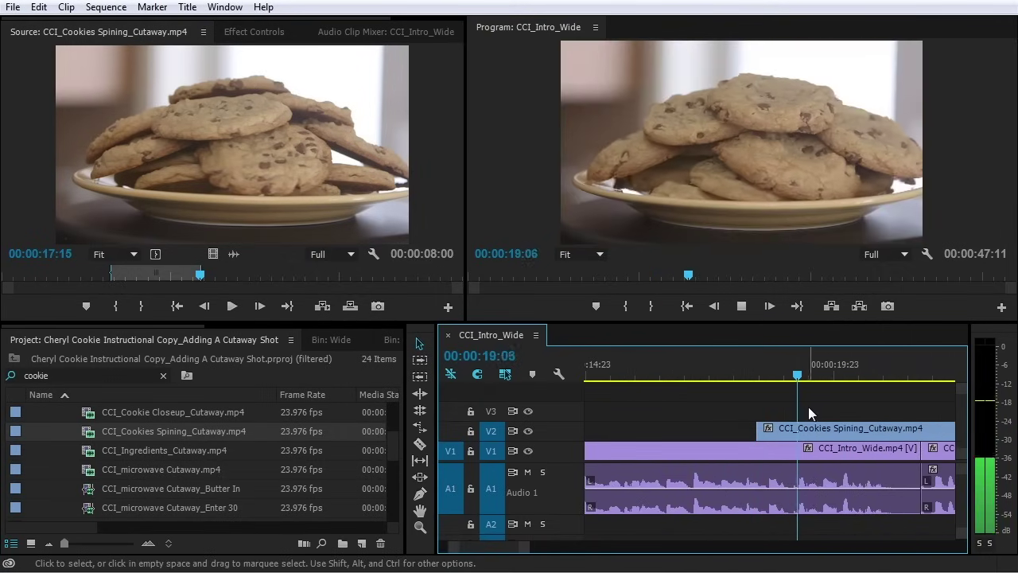
# Slide the cookie cutaway on V2 so it starts at 18:15
pyautogui.press('-')
pyautogui.press('space')
pyautogui.click(685, 363)
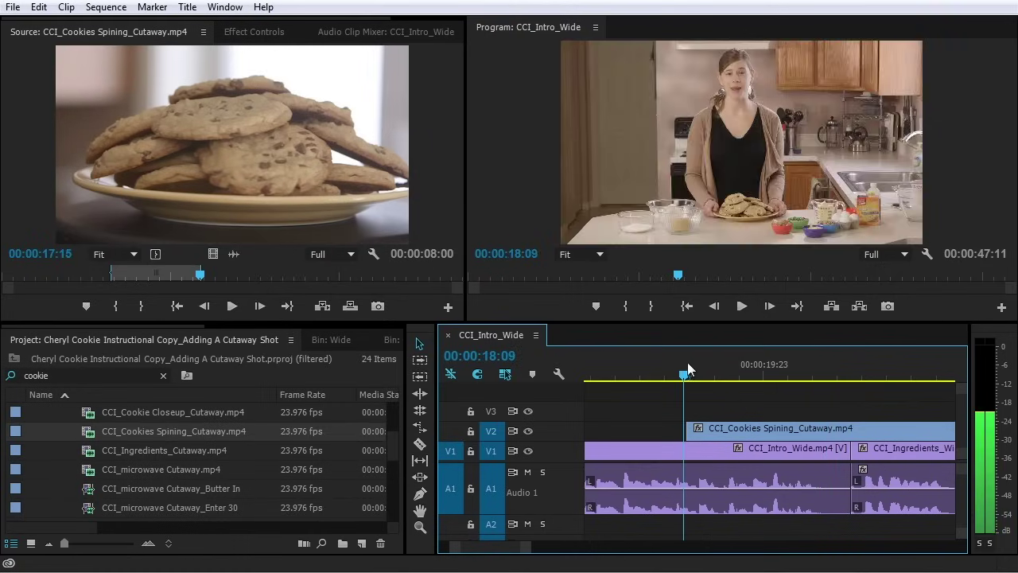
pyautogui.click(696, 367)
pyautogui.moveTo(708, 434); pyautogui.dragTo(714, 434)
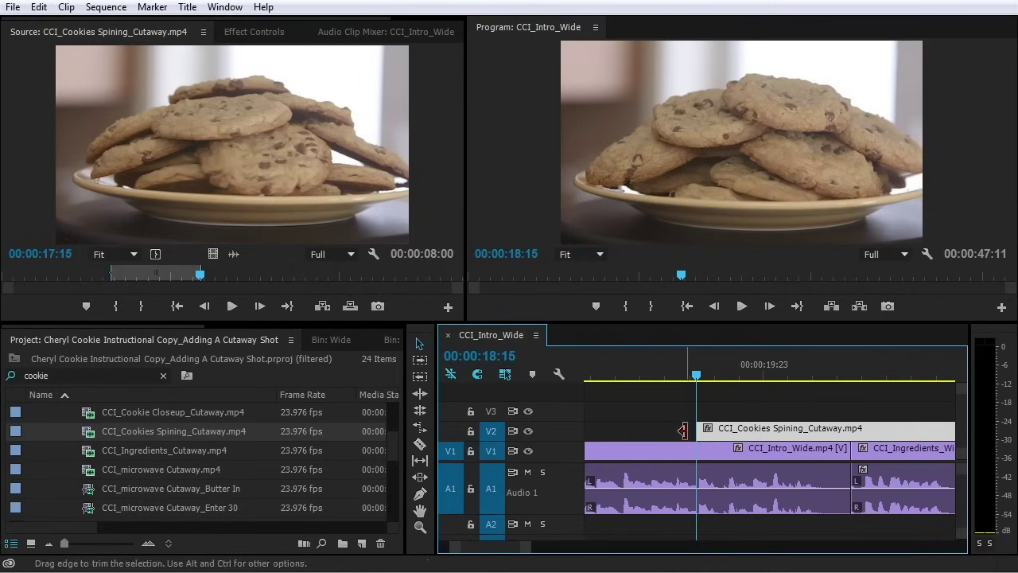
# Split the cutaway at 21:18 and delete the leftover right piece
pyautogui.press('space')
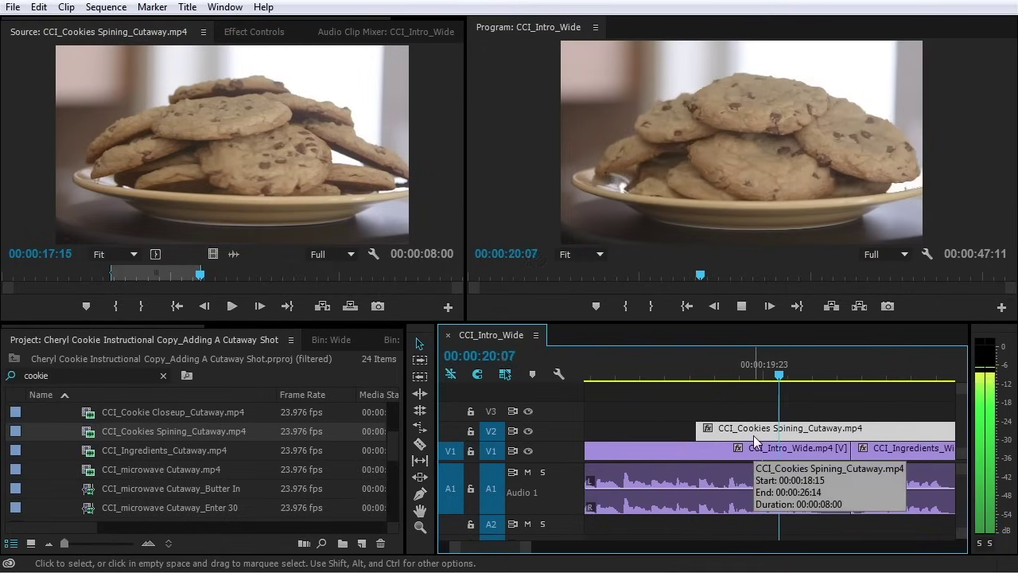
pyautogui.press('space')
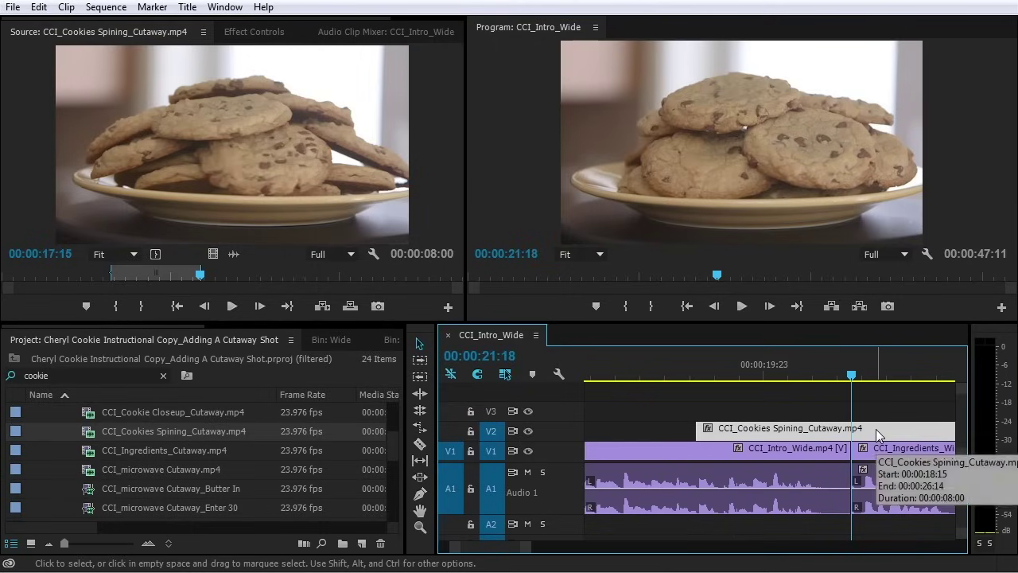
pyautogui.hotkey('ctrl', 'k')
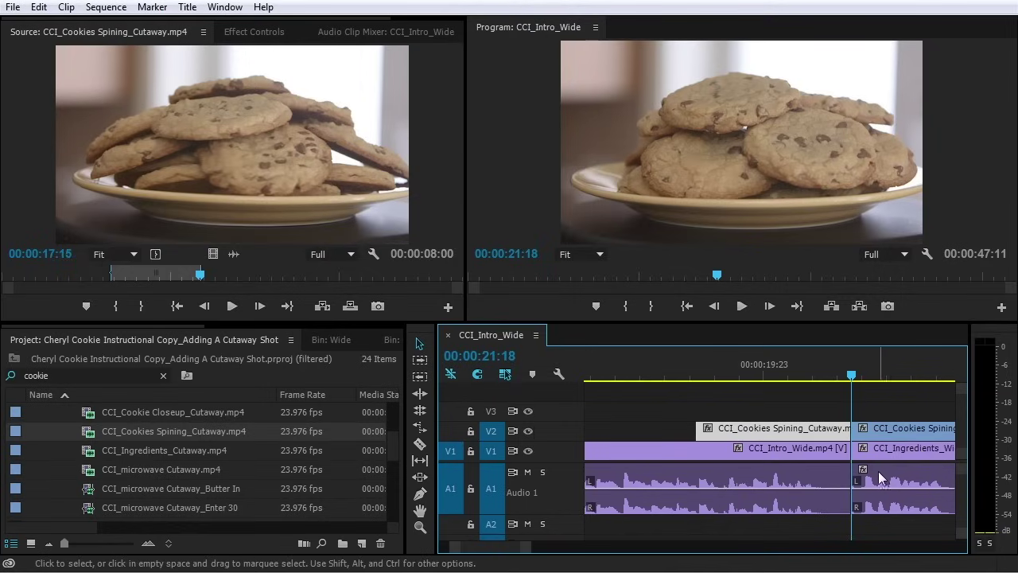
pyautogui.click(878, 430)
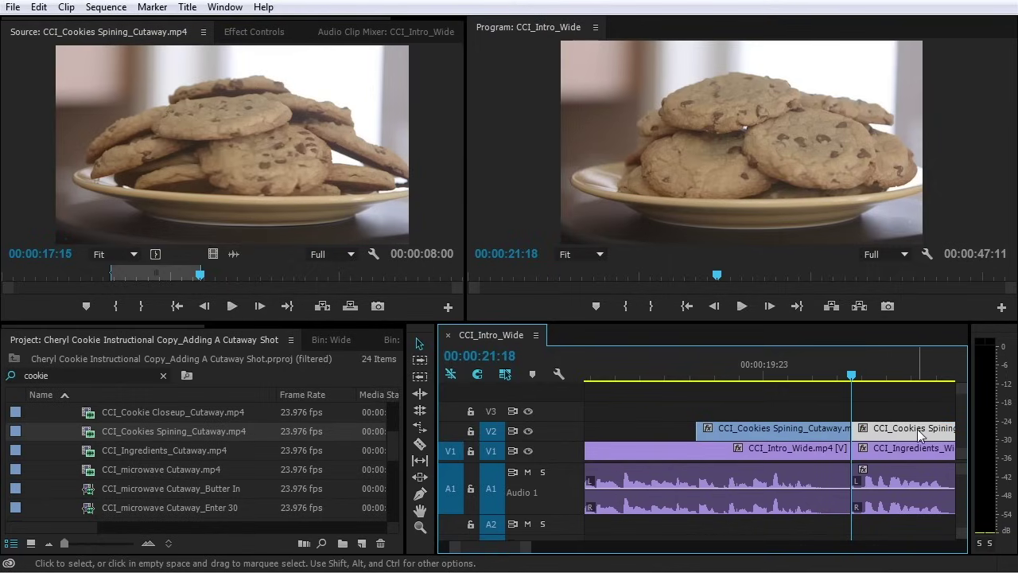
pyautogui.press('Delete')
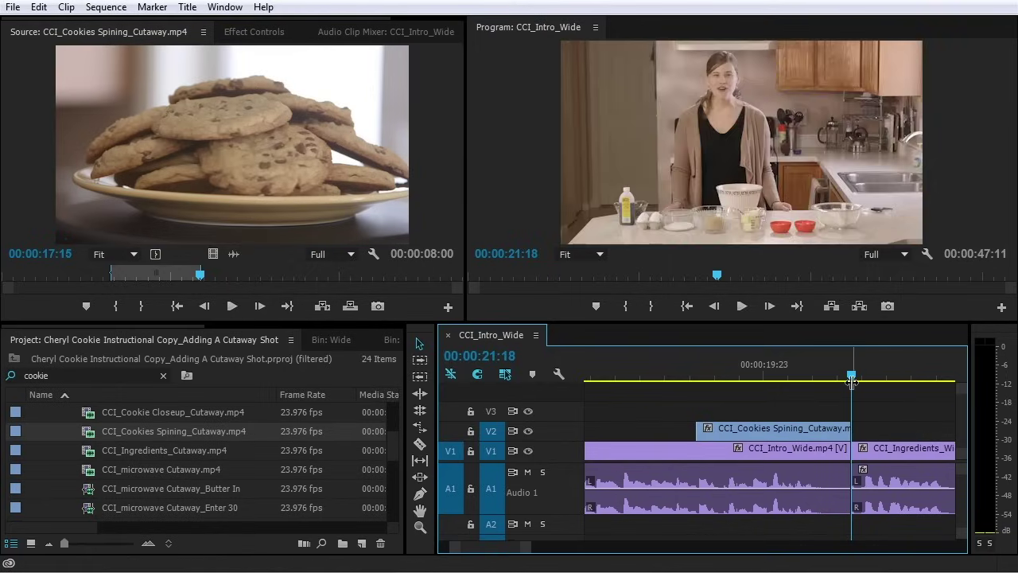
# Play back the shortened cutaway from 18:09
pyautogui.click(807, 375)
pyautogui.moveTo(807, 375); pyautogui.dragTo(745, 375)
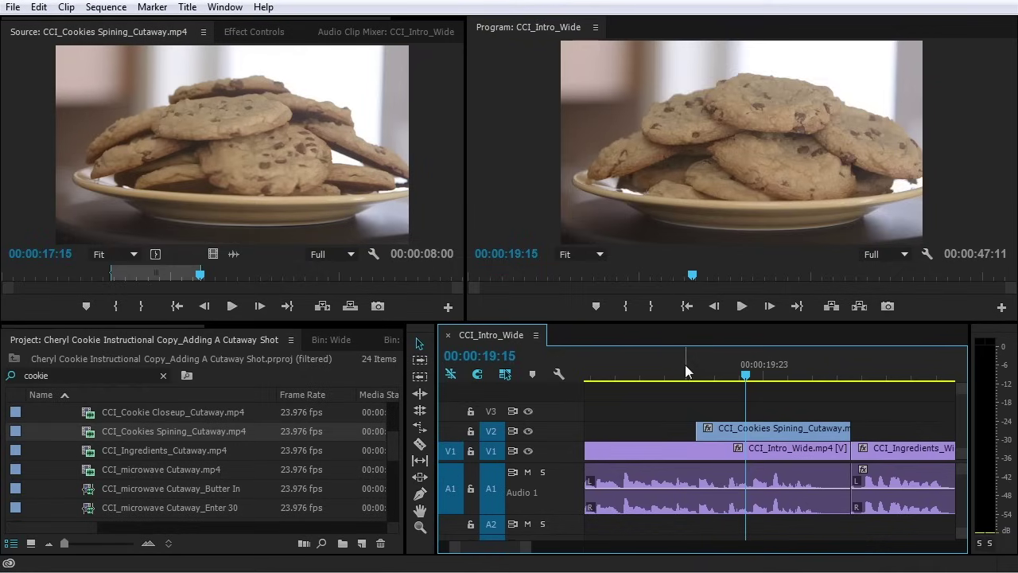
pyautogui.click(685, 369)
pyautogui.press('space')
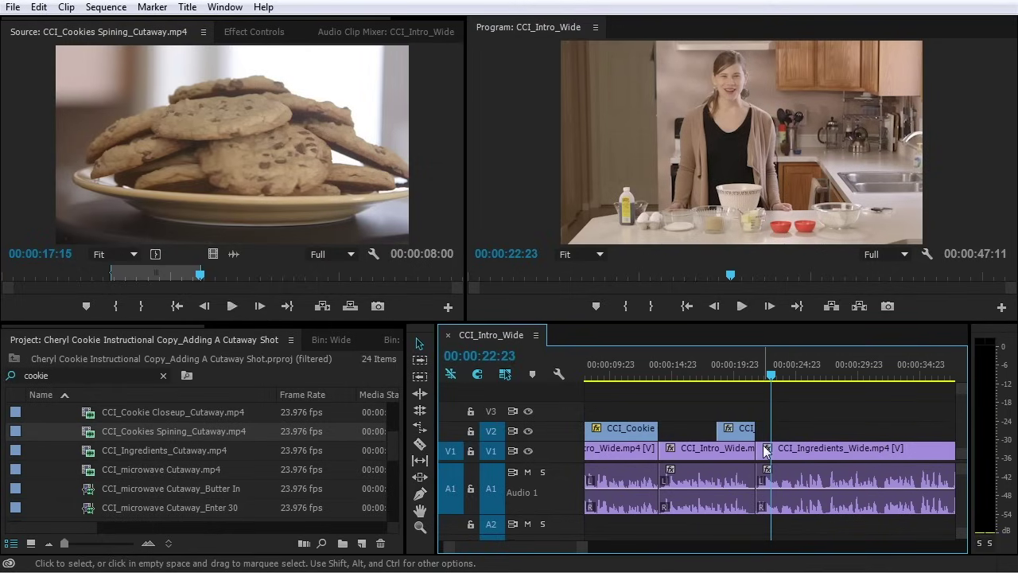
# Shift the start of CCI_Ingredients_Wide later and play the adjusted cut from about 20:17
pyautogui.scroll(5, 761, 449)
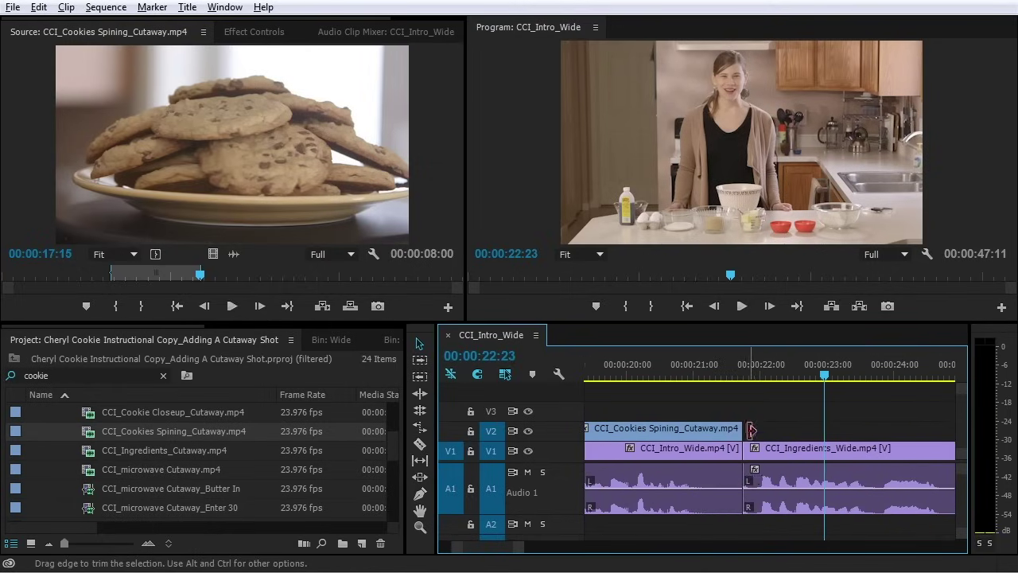
pyautogui.moveTo(761, 449)
pyautogui.mouseDown()
pyautogui.moveTo(770, 450)
pyautogui.moveTo(746, 430)
pyautogui.moveTo(768, 432)
pyautogui.mouseUp()
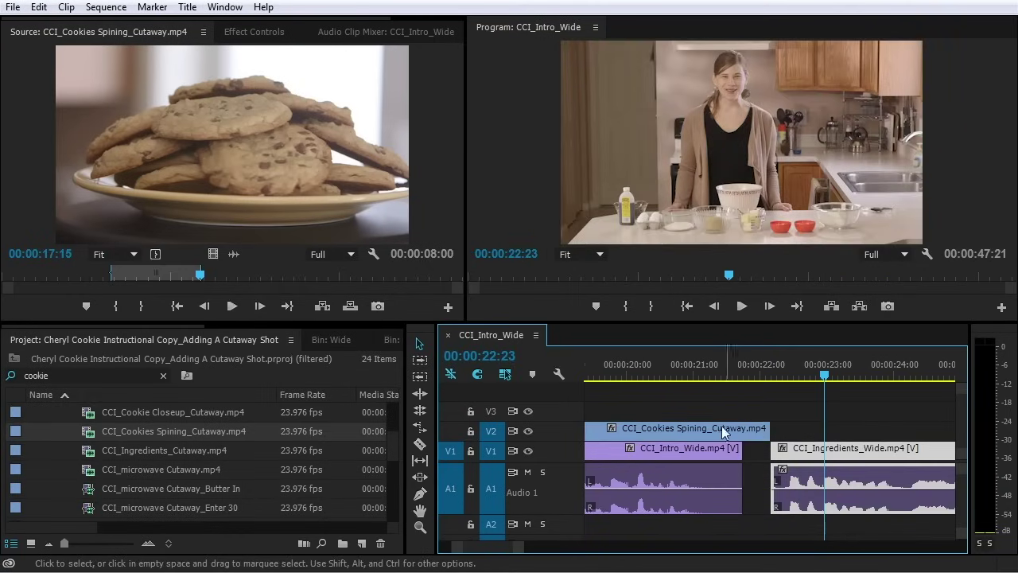
pyautogui.click(676, 364)
pyautogui.press('space')
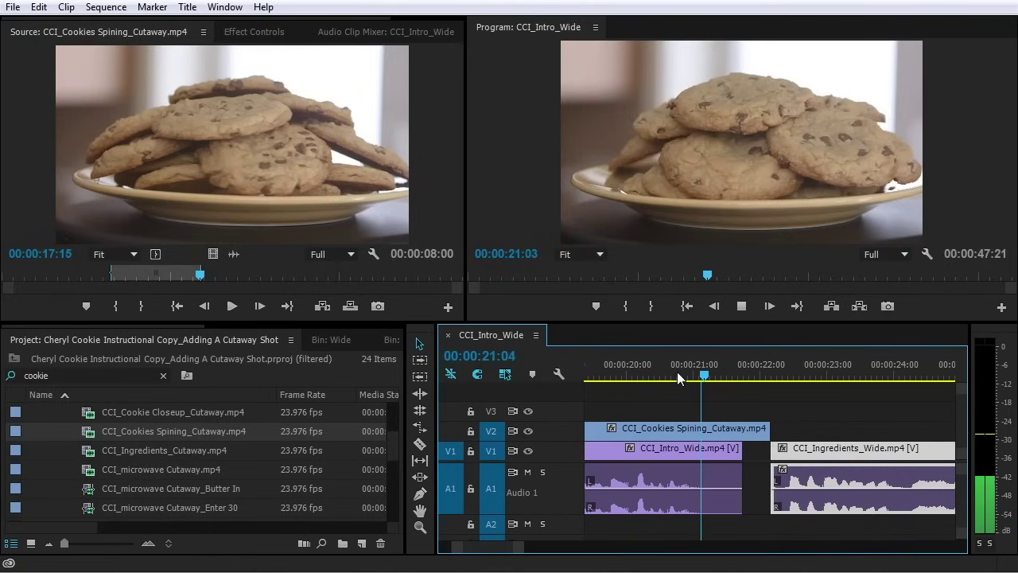
pyautogui.press('space')
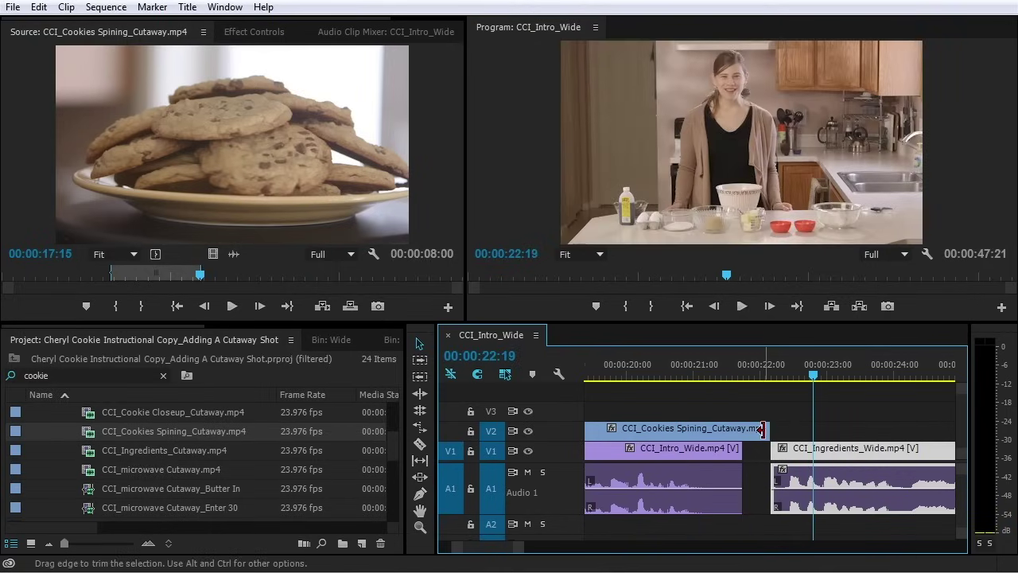
# Extend the cookies cutaway on V2 to the later cut point and replay the edit
pyautogui.moveTo(771, 450)
pyautogui.mouseDown()
pyautogui.moveTo(788, 450)
pyautogui.moveTo(779, 432)
pyautogui.mouseUp()
pyautogui.click(672, 378)
pyautogui.press('space')
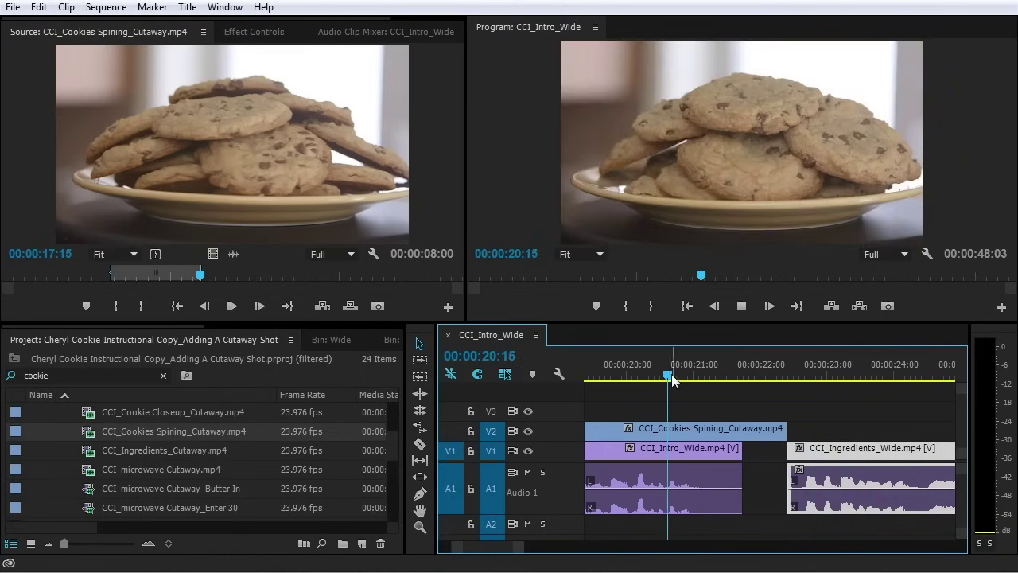
pyautogui.press('space')
pyautogui.moveTo(784, 373); pyautogui.dragTo(705, 374)
pyautogui.press('space')
pyautogui.press('space')
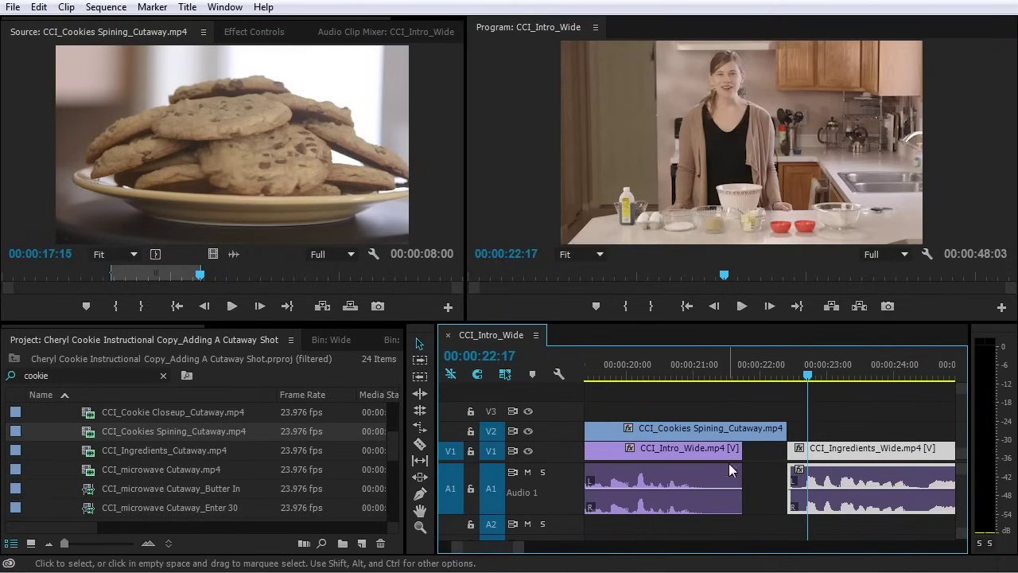
pyautogui.press('-')
pyautogui.press('-')
pyautogui.press('-')
pyautogui.press('-')
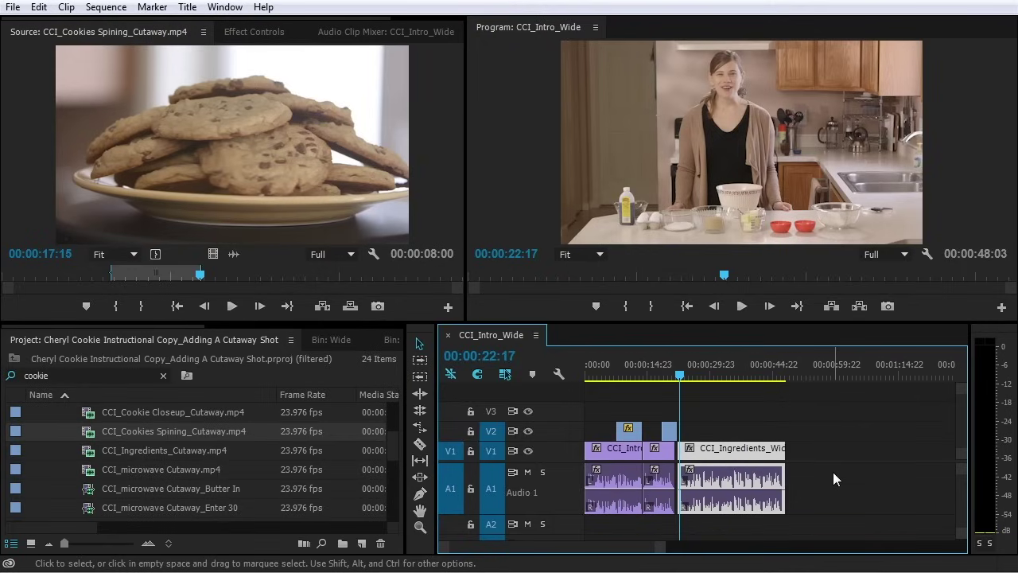
# Deselect the timeline clip and clear the cookie search filter in the Project panel
pyautogui.click(723, 416)
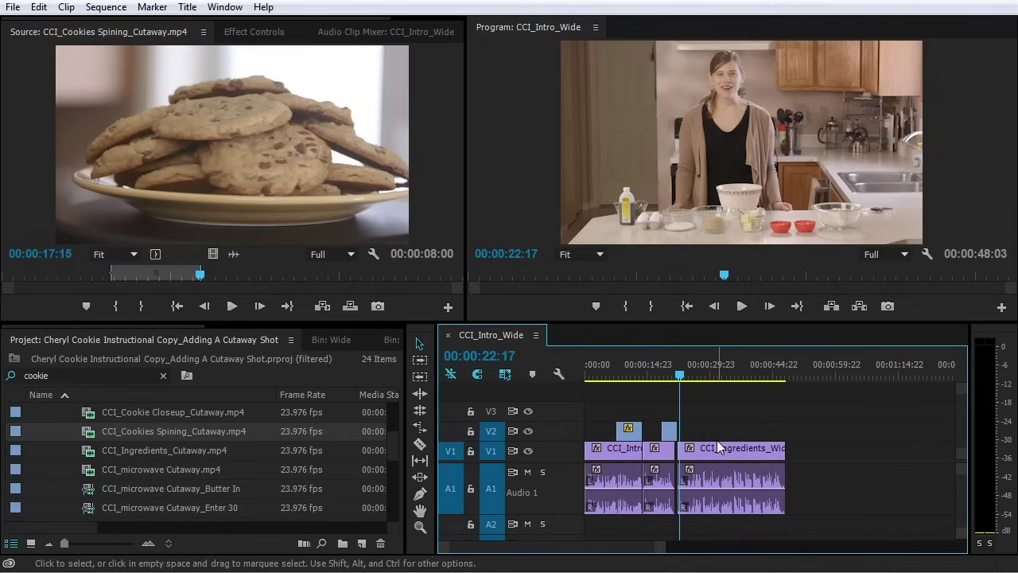
pyautogui.scroll(3, 129, 455)
pyautogui.scroll(-3, 129, 462)
pyautogui.scroll(1, 134, 472)
pyautogui.scroll(-3, 134, 475)
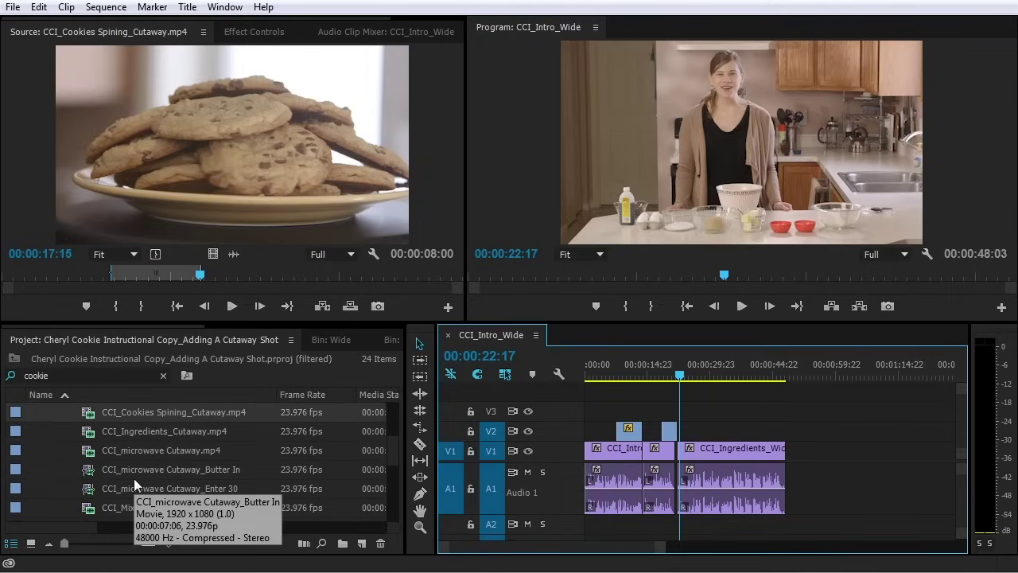
pyautogui.scroll(5, 127, 481)
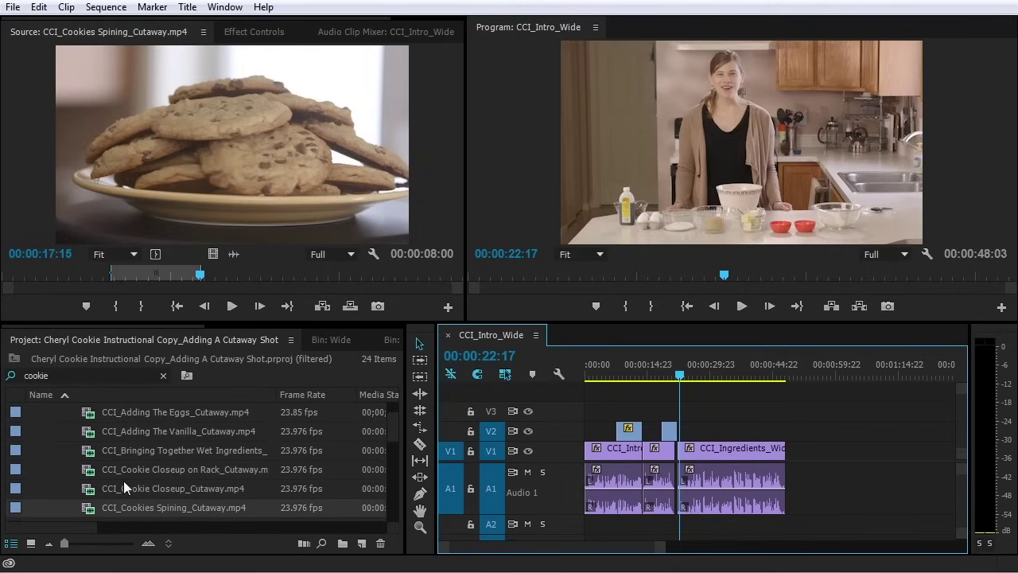
pyautogui.scroll(1, 123, 480)
pyautogui.scroll(-5, 122, 481)
pyautogui.moveTo(50, 375); pyautogui.dragTo(3, 375)
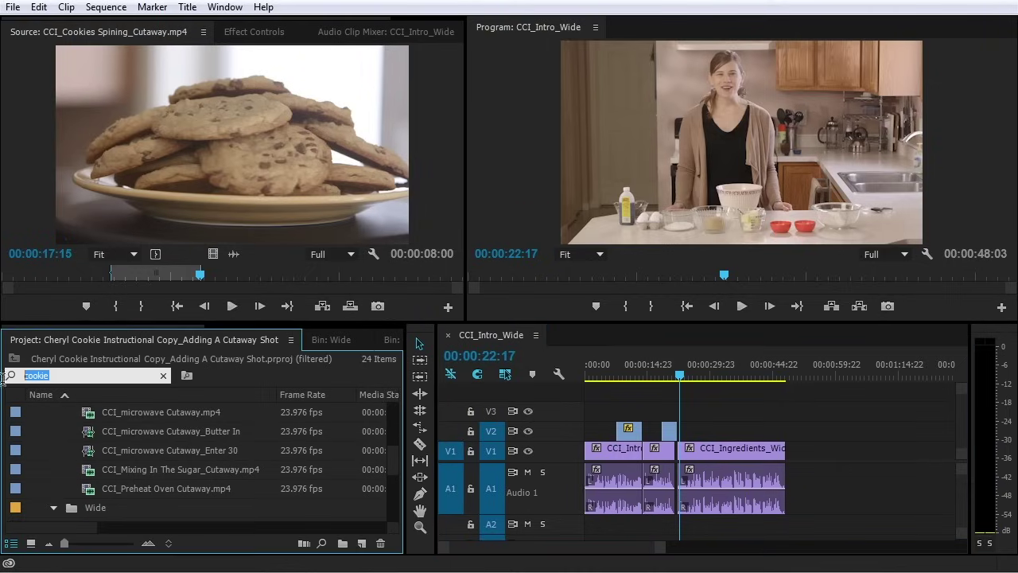
pyautogui.click(163, 375)
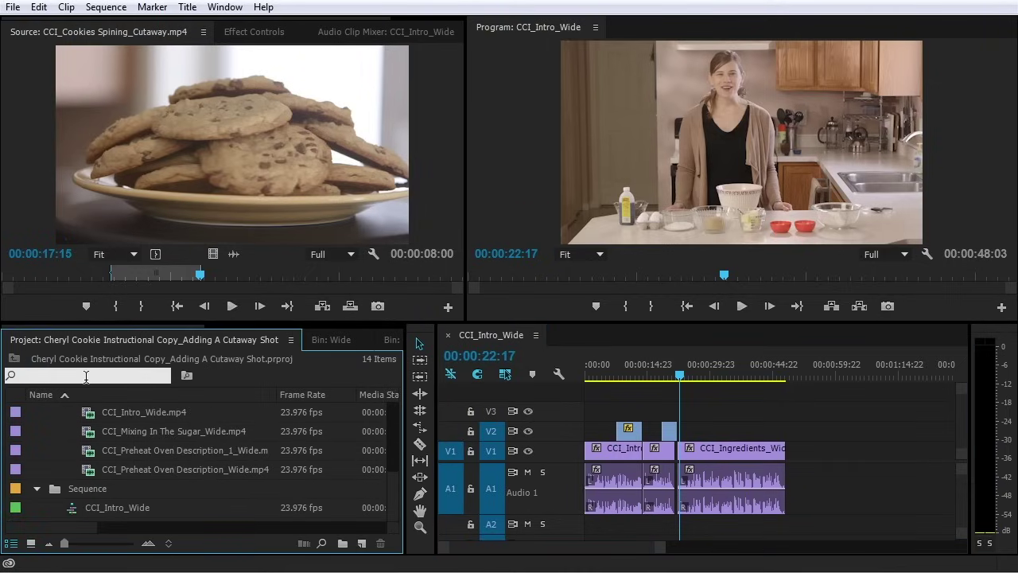
# Filter the Project panel for 'ing' and open CCI_Ingredients_Cutaway.mp4 for preview
pyautogui.scroll(3, 57, 451)
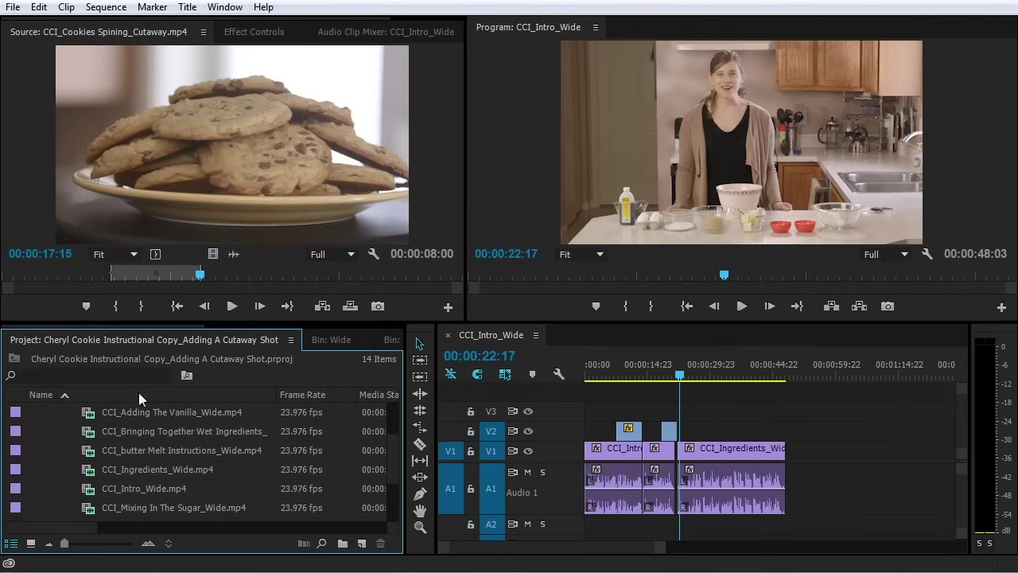
pyautogui.click(85, 375)
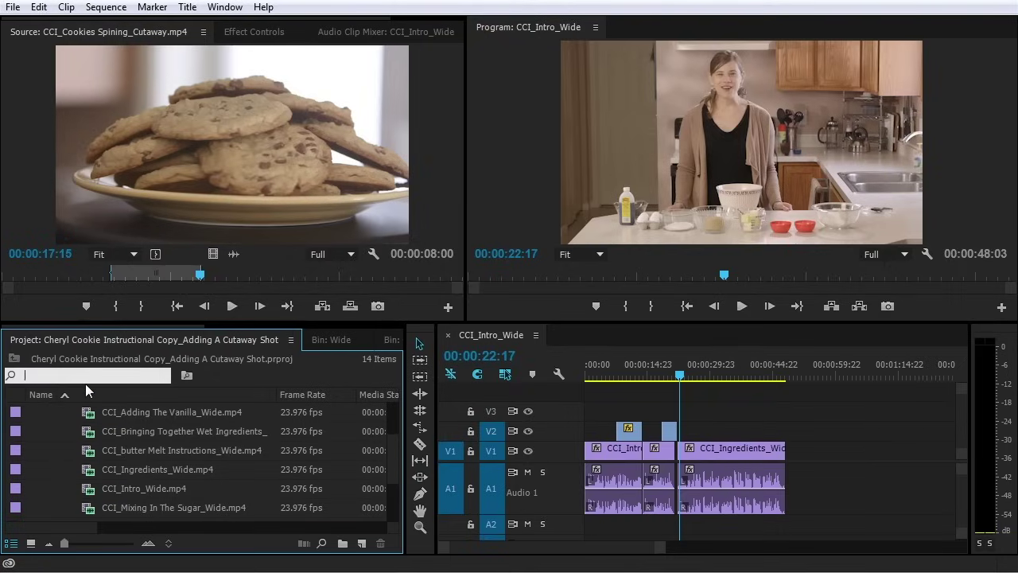
pyautogui.write('ing')
pyautogui.doubleClick(131, 451)
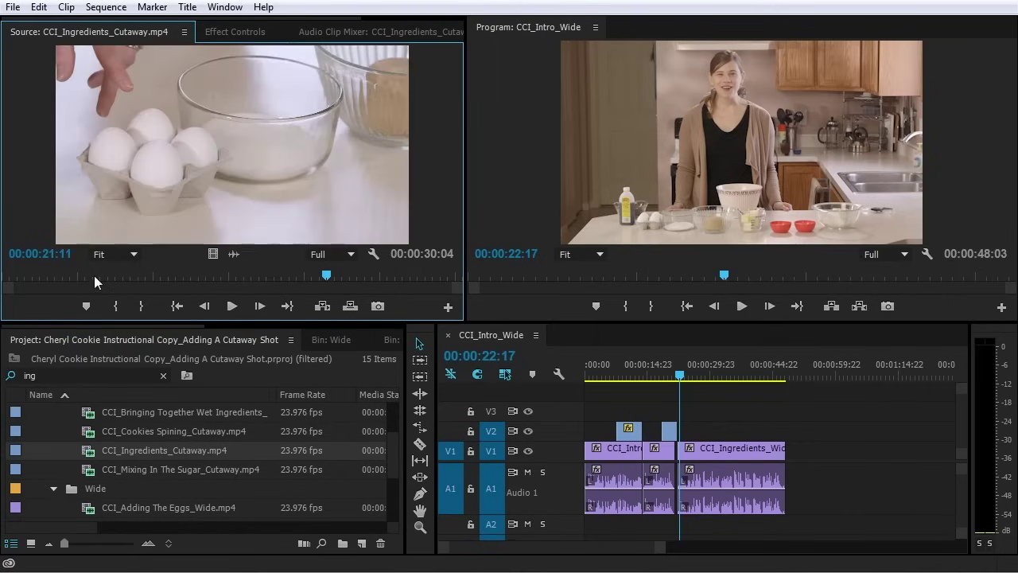
# Preview CCI_Ingredients_Cutaway and set its Out point at 27:14
pyautogui.click(50, 275)
pyautogui.press('space')
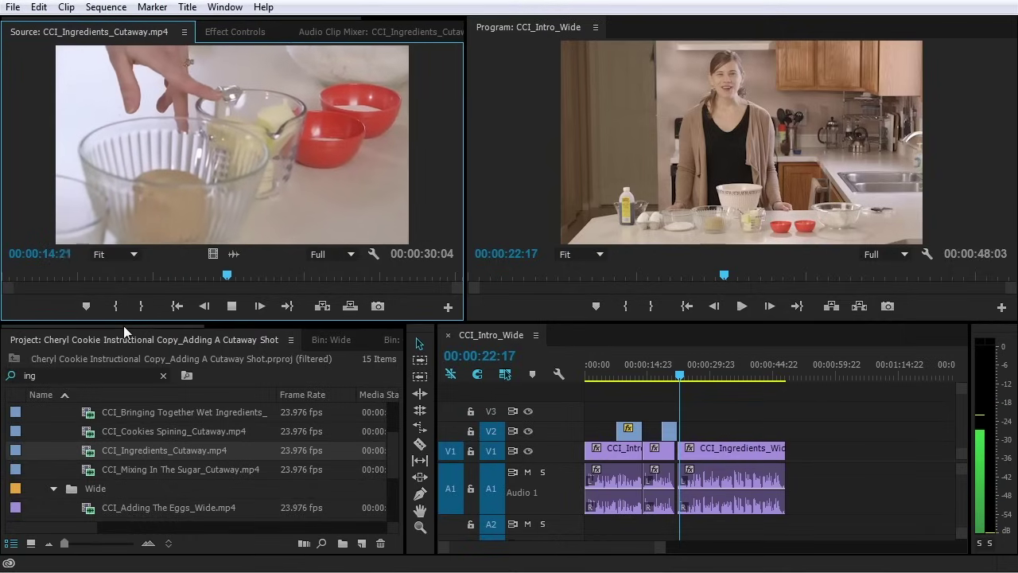
pyautogui.press('space')
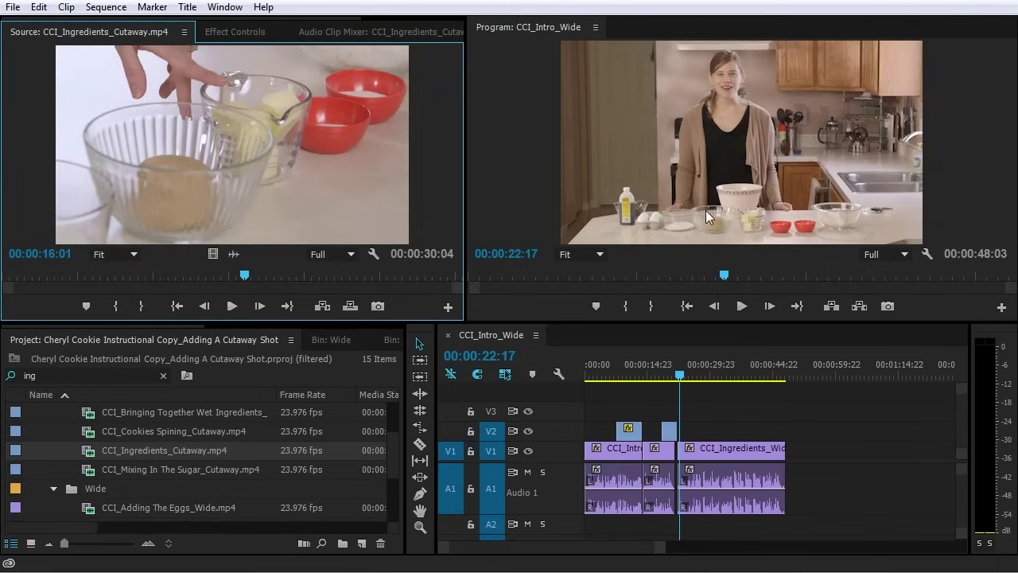
pyautogui.moveTo(244, 276); pyautogui.dragTo(422, 279)
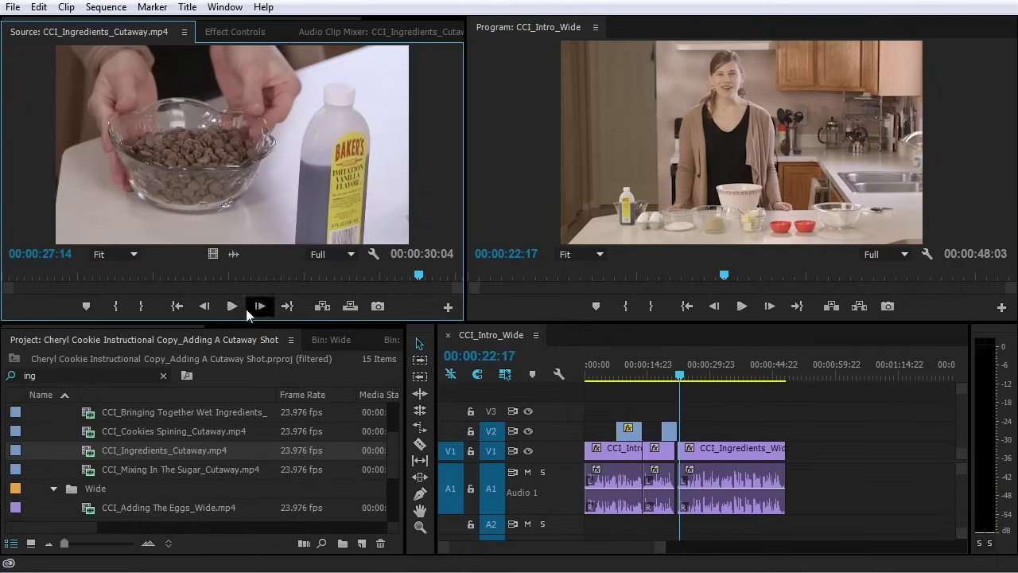
pyautogui.click(141, 306)
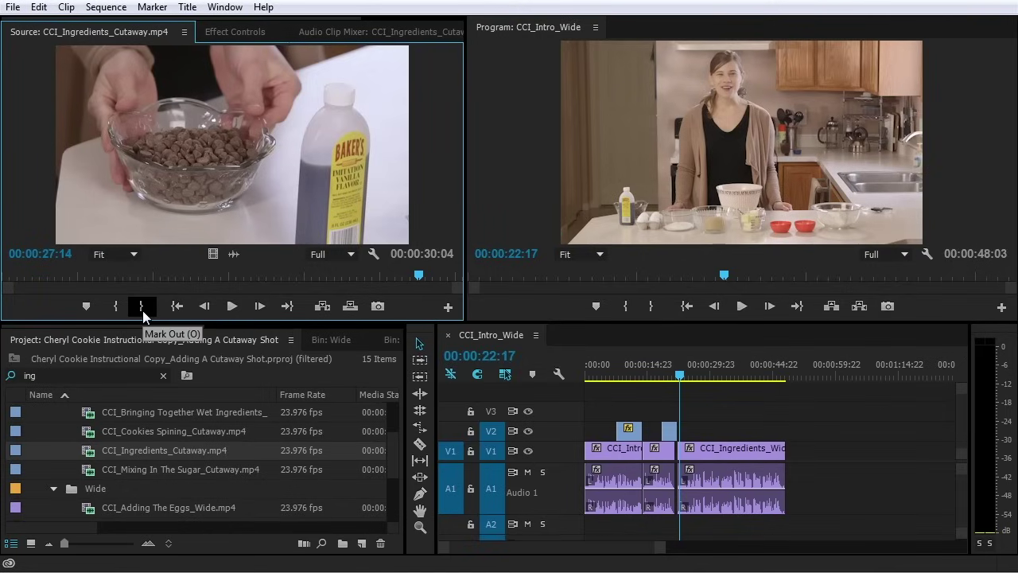
pyautogui.click(142, 310)
pyautogui.moveTo(391, 272); pyautogui.dragTo(122, 275)
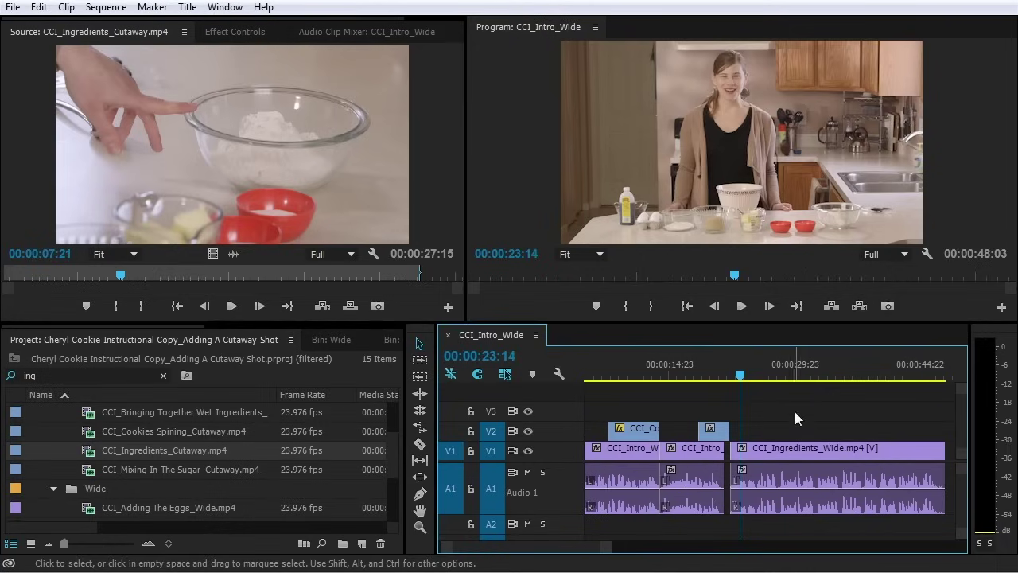
# Play the sequence, zoom in, and park the playhead at 26:19 in the Ingredients wide shot
pyautogui.press('space')
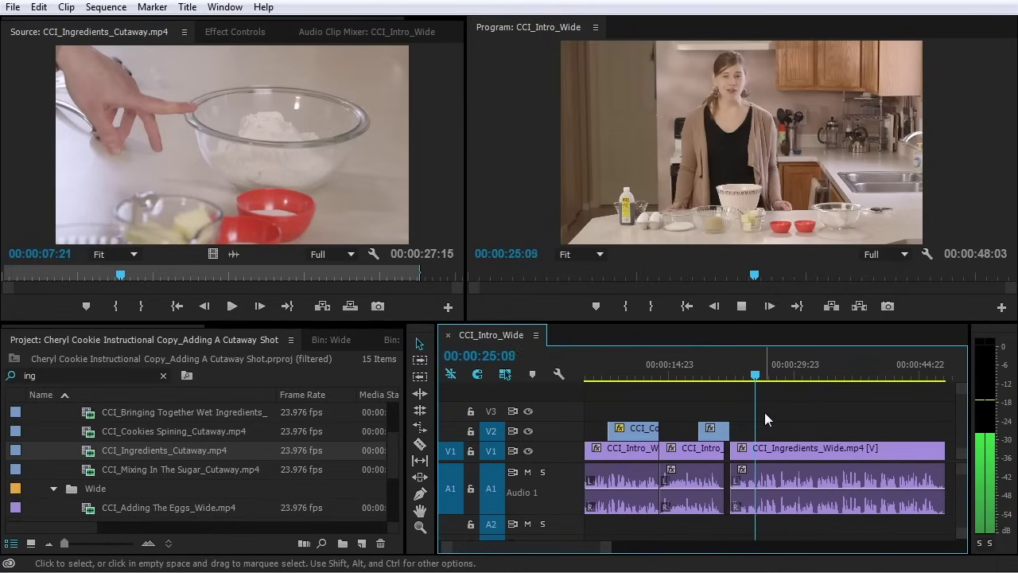
pyautogui.press('space')
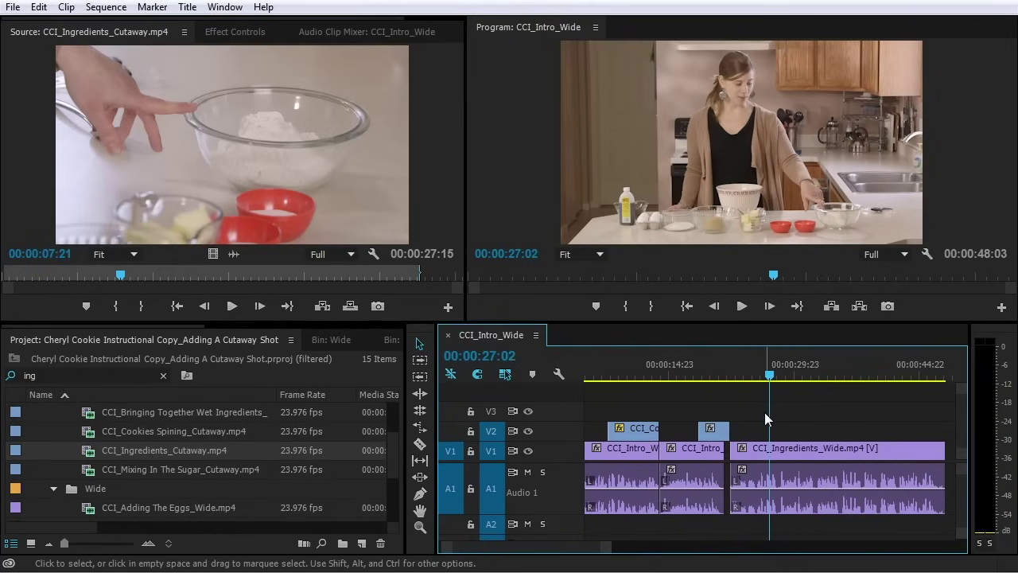
pyautogui.press('=')
pyautogui.press('=')
pyautogui.press('=')
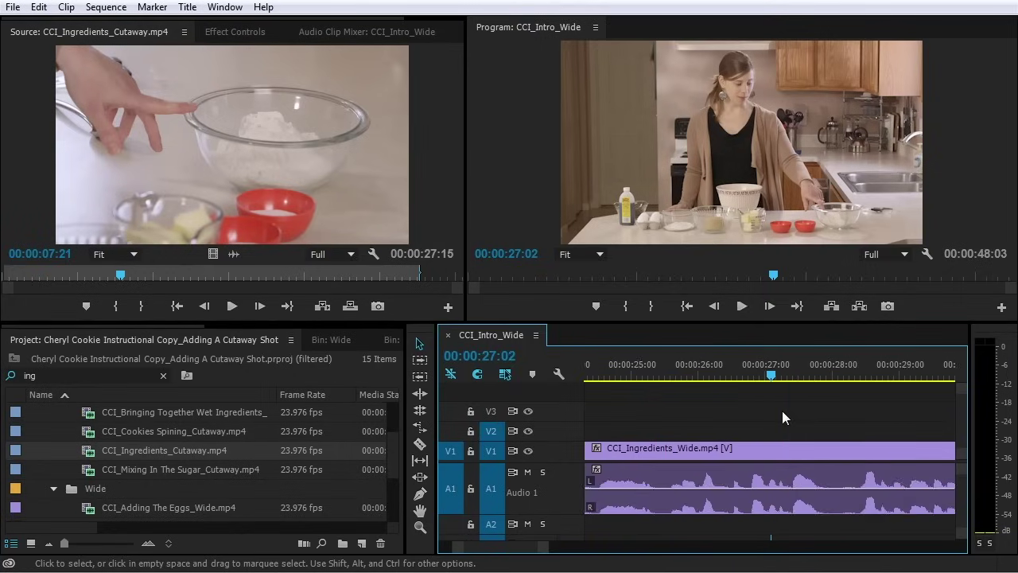
pyautogui.press('=')
pyautogui.click(730, 373)
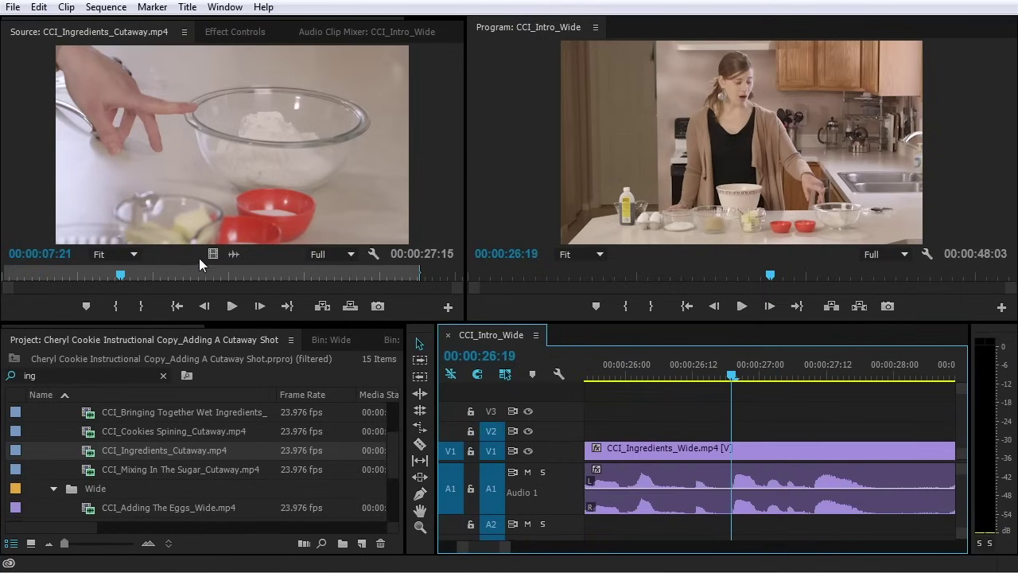
# Find the audio cue at 07:12 on the cutaway's waveform and mark the In point there
pyautogui.click(234, 254)
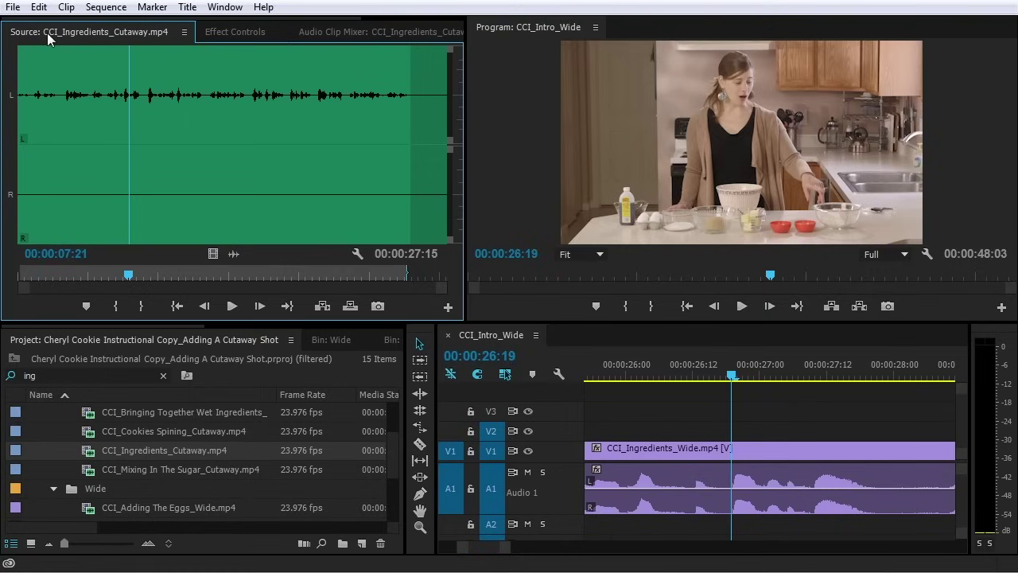
pyautogui.click(115, 89)
pyautogui.press('space')
pyautogui.press('space')
pyautogui.click(123, 85)
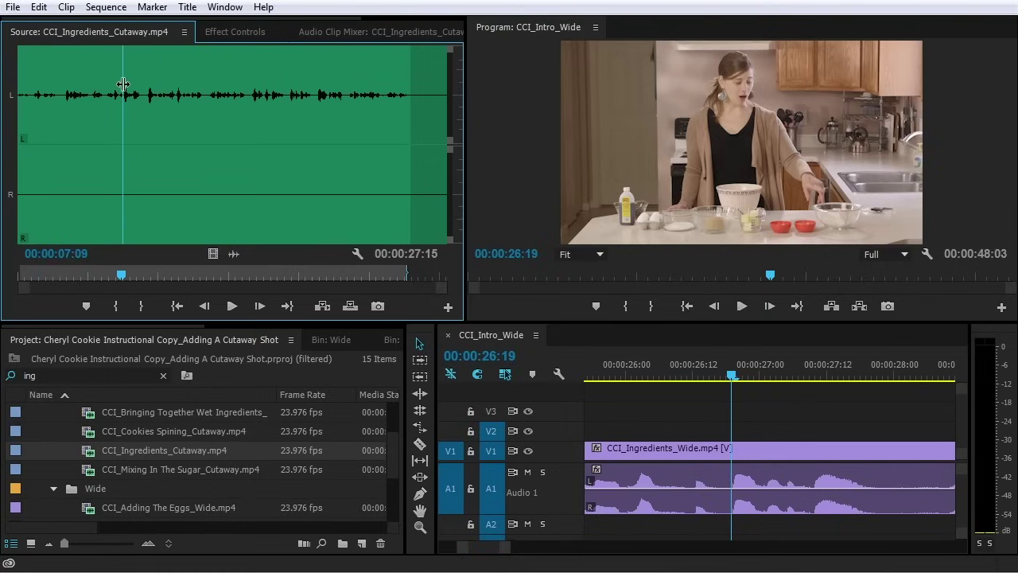
pyautogui.press('Right')
pyautogui.press('=')
pyautogui.press('=')
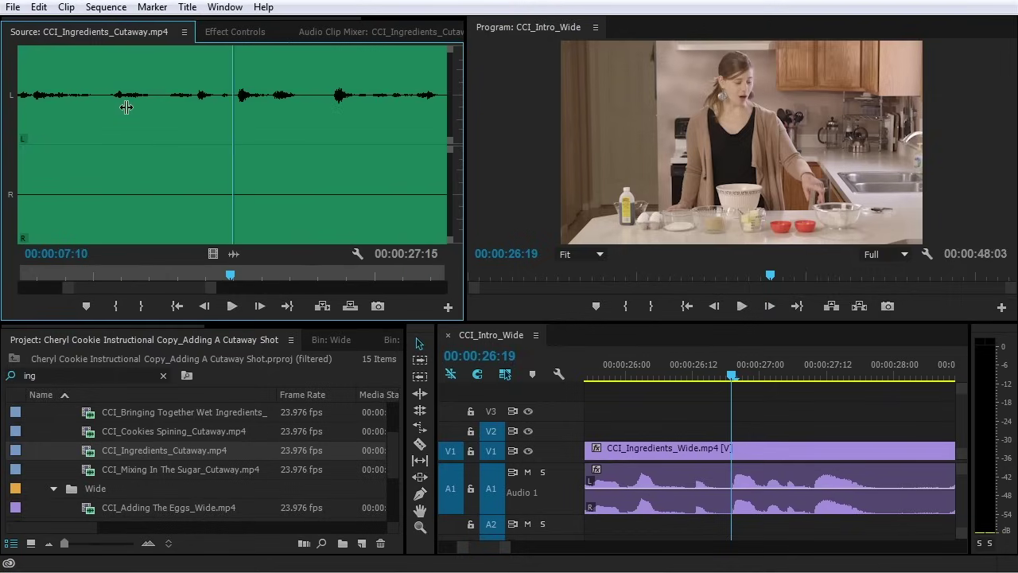
pyautogui.press('Right')
pyautogui.press('Right')
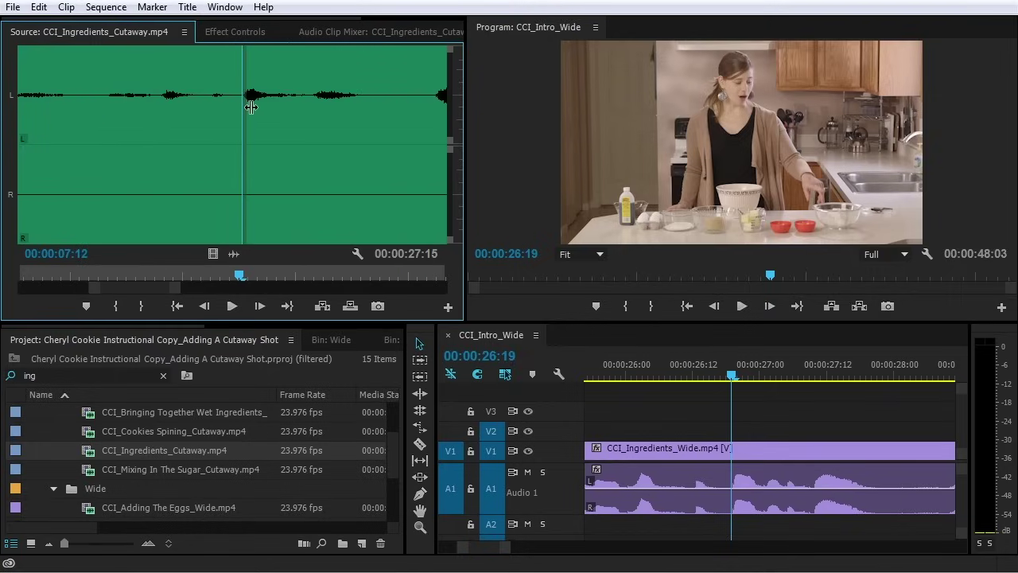
pyautogui.press('=')
pyautogui.press('=')
pyautogui.press('-')
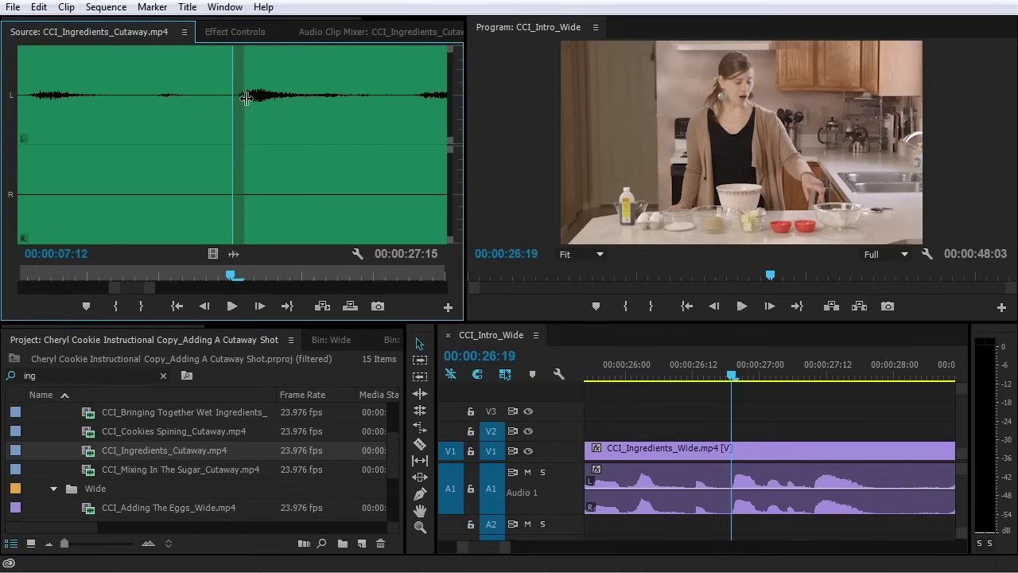
pyautogui.press('Right')
pyautogui.press('Right')
pyautogui.press('Right')
pyautogui.press('Right')
pyautogui.press('Right')
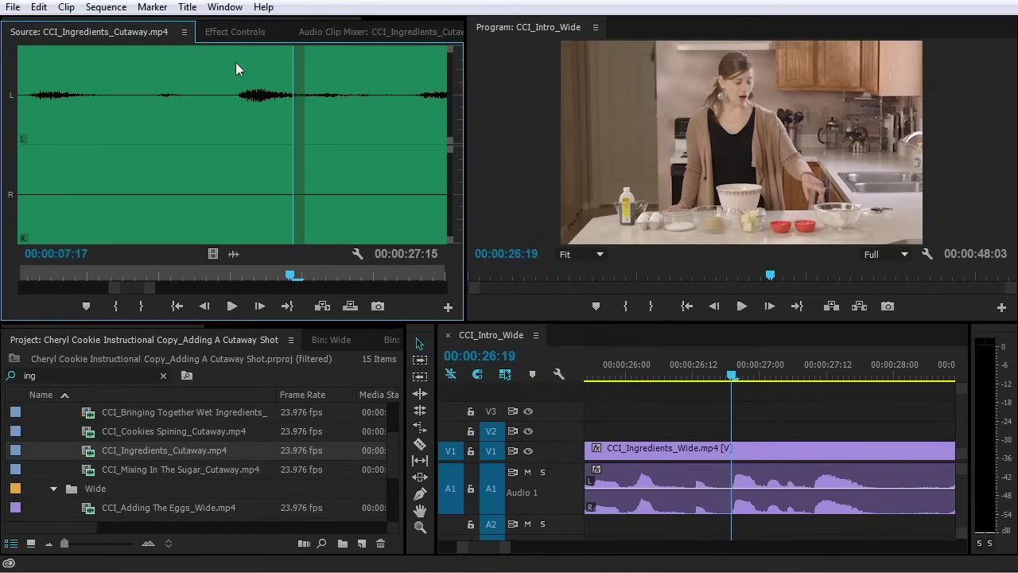
pyautogui.press('Left')
pyautogui.press('Left')
pyautogui.press('Left')
pyautogui.press('Left')
pyautogui.press('Left')
pyautogui.click(115, 306)
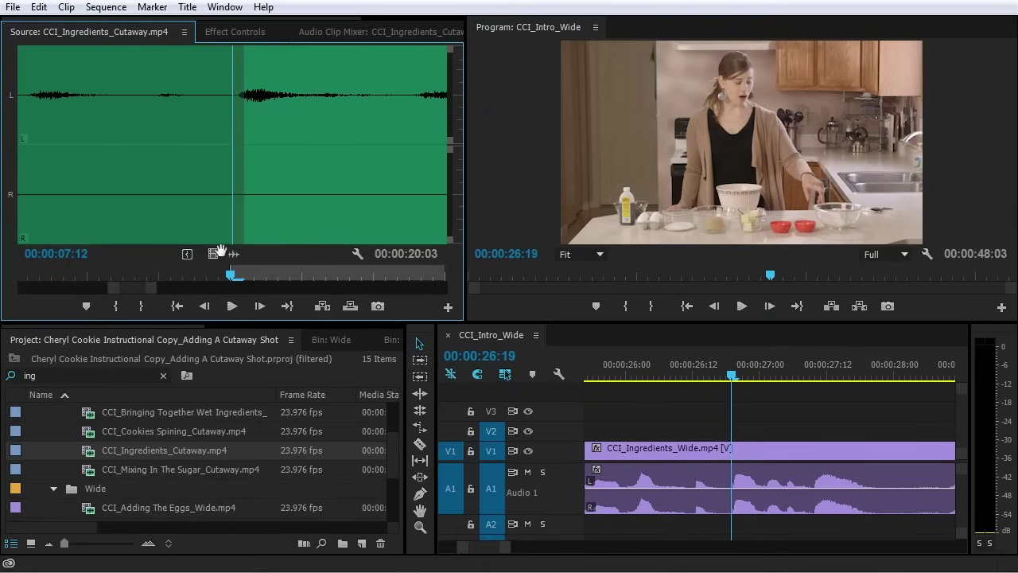
# Place only the cutaway's video on V2 above the wide shot at 26:19 and play across it
pyautogui.moveTo(213, 254); pyautogui.dragTo(725, 377)
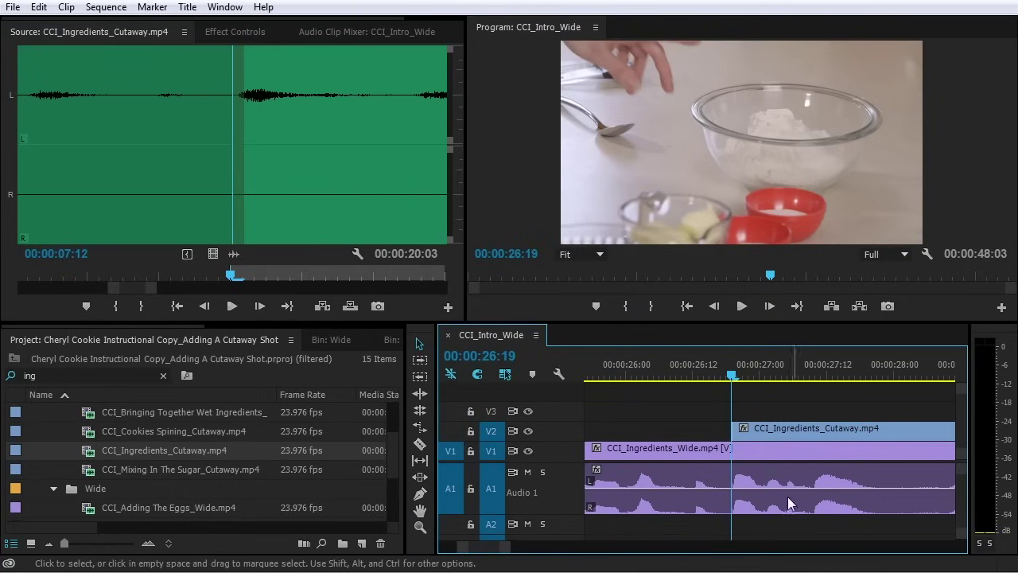
pyautogui.moveTo(741, 379); pyautogui.dragTo(681, 385)
pyautogui.press('space')
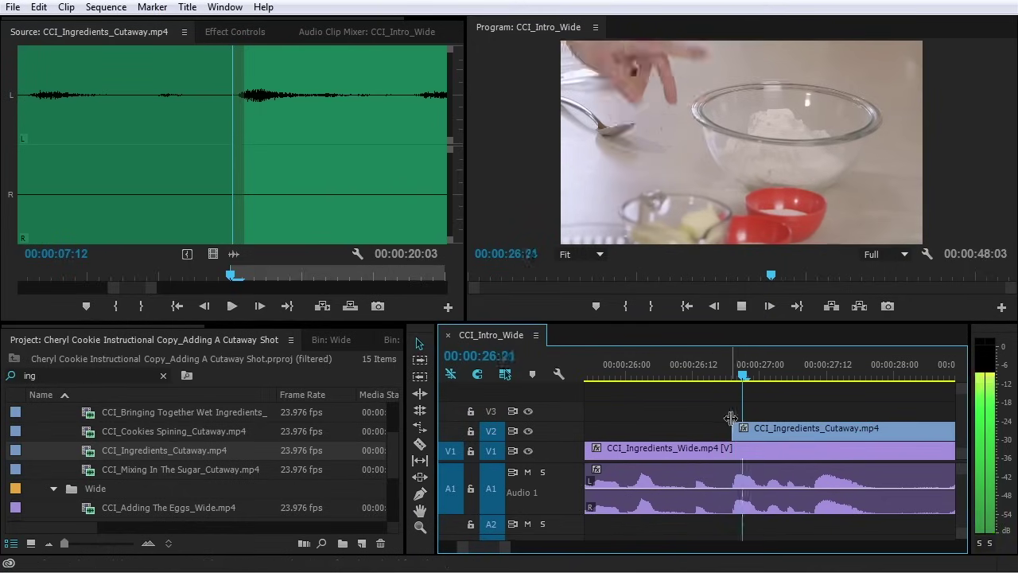
pyautogui.press('-')
pyautogui.press('-')
pyautogui.press('-')
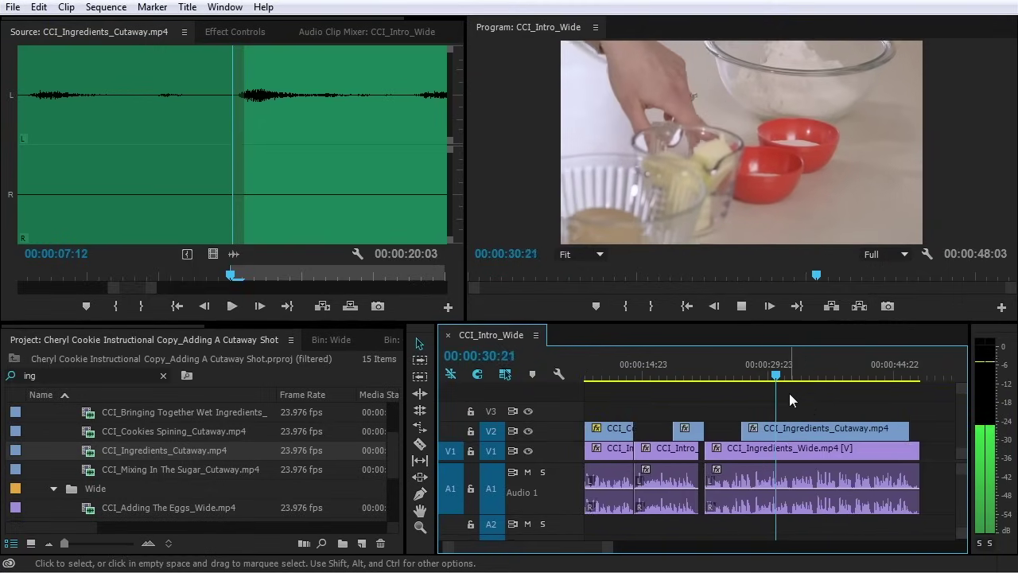
pyautogui.press('-')
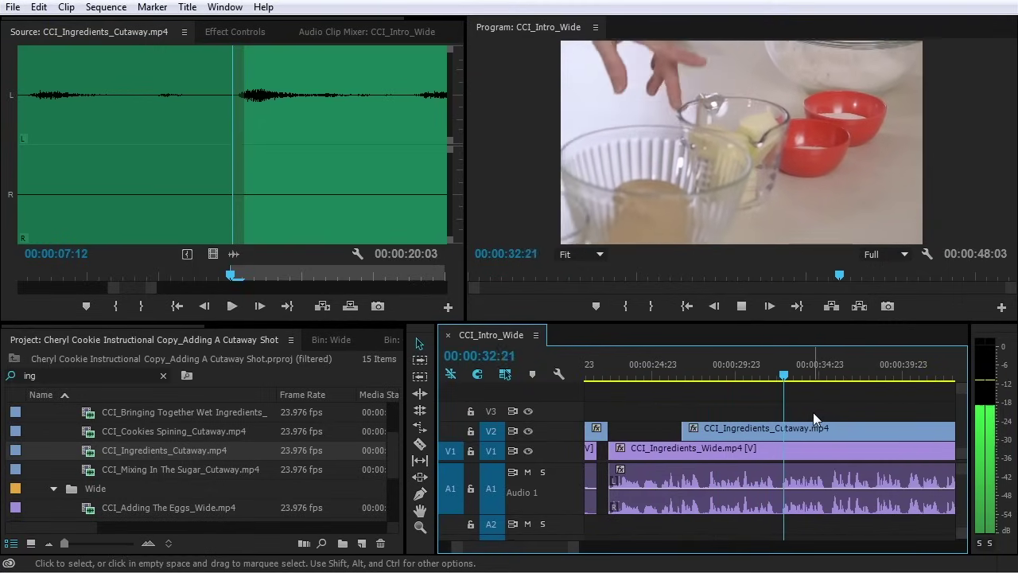
pyautogui.press('-')
pyautogui.press('=')
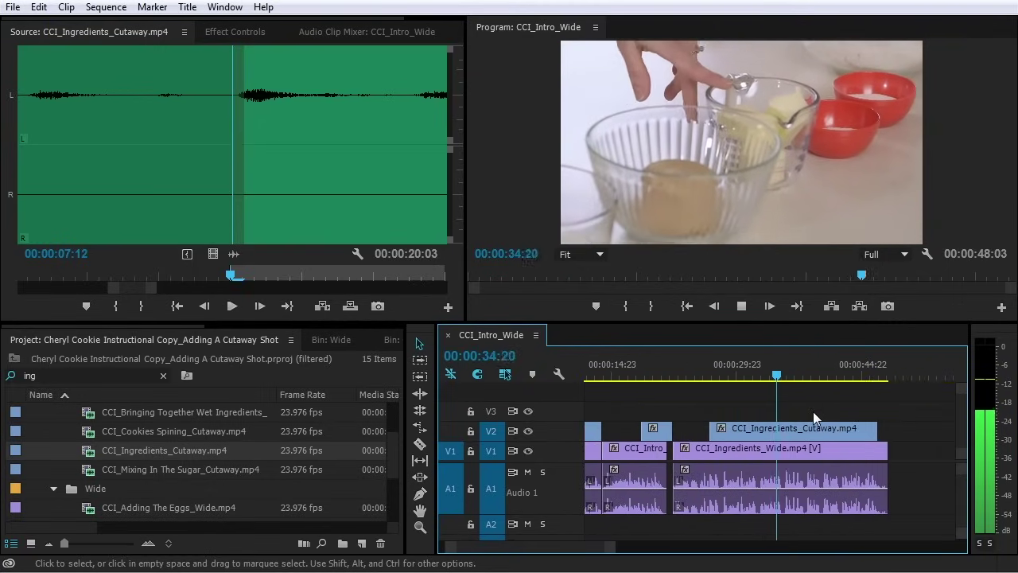
pyautogui.press('=')
pyautogui.press('-')
pyautogui.press('=')
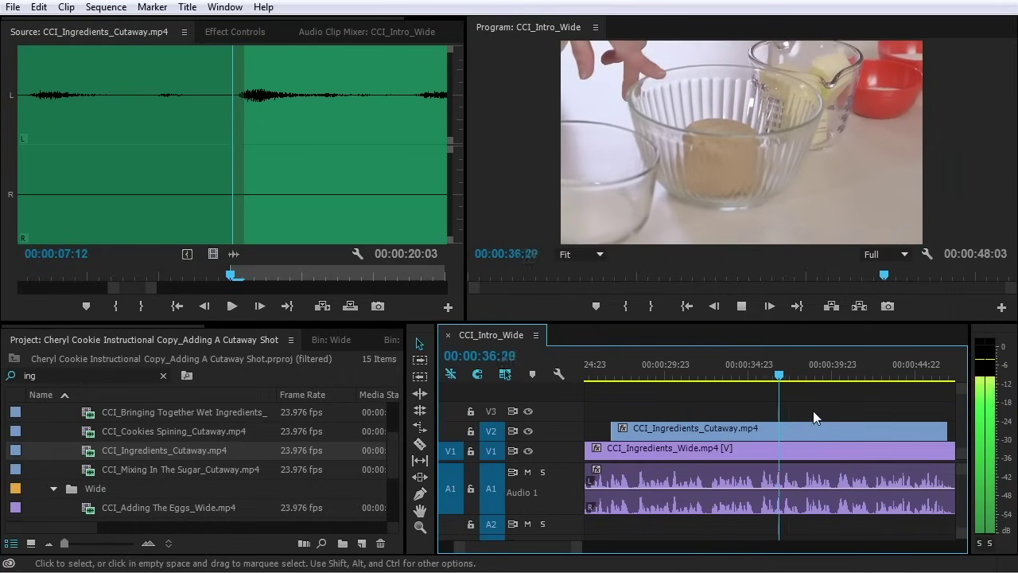
pyautogui.press('-')
pyautogui.press('=')
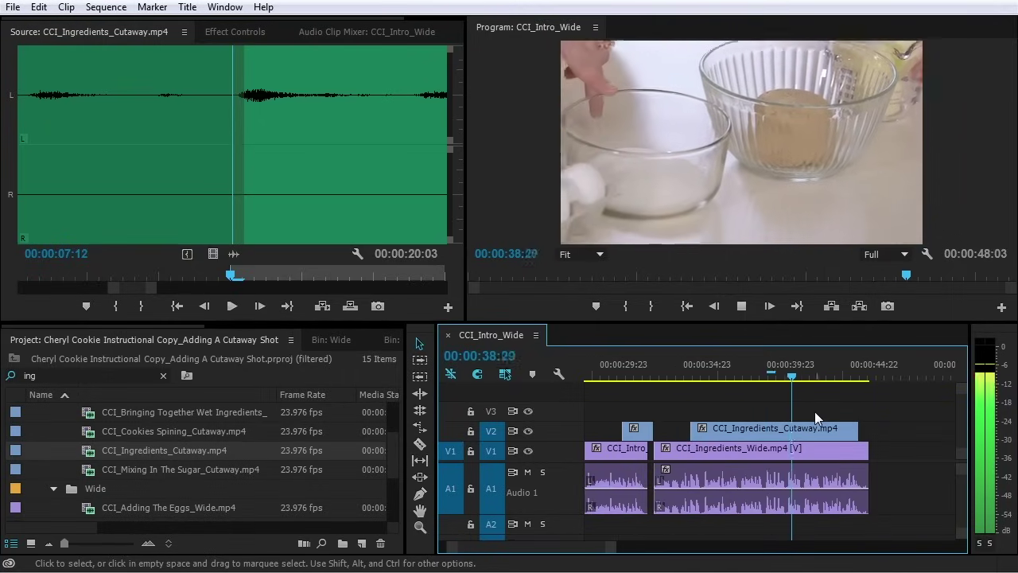
pyautogui.press('-')
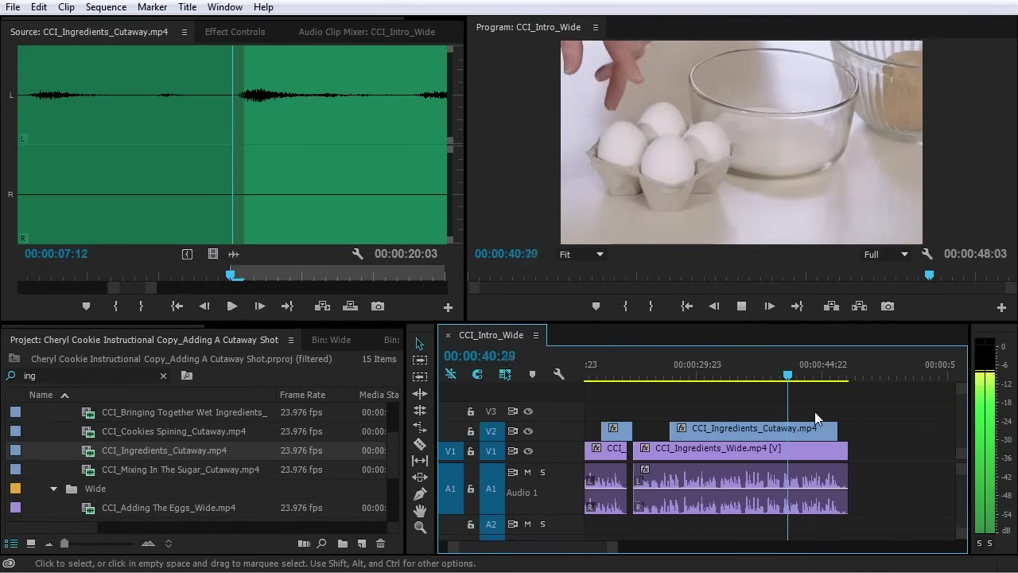
pyautogui.press('=')
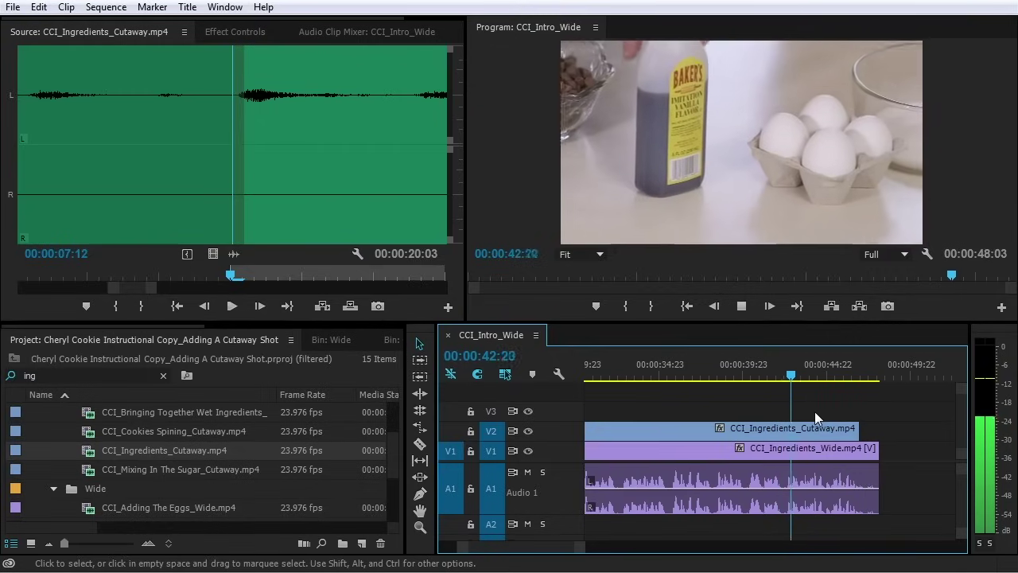
pyautogui.press('=')
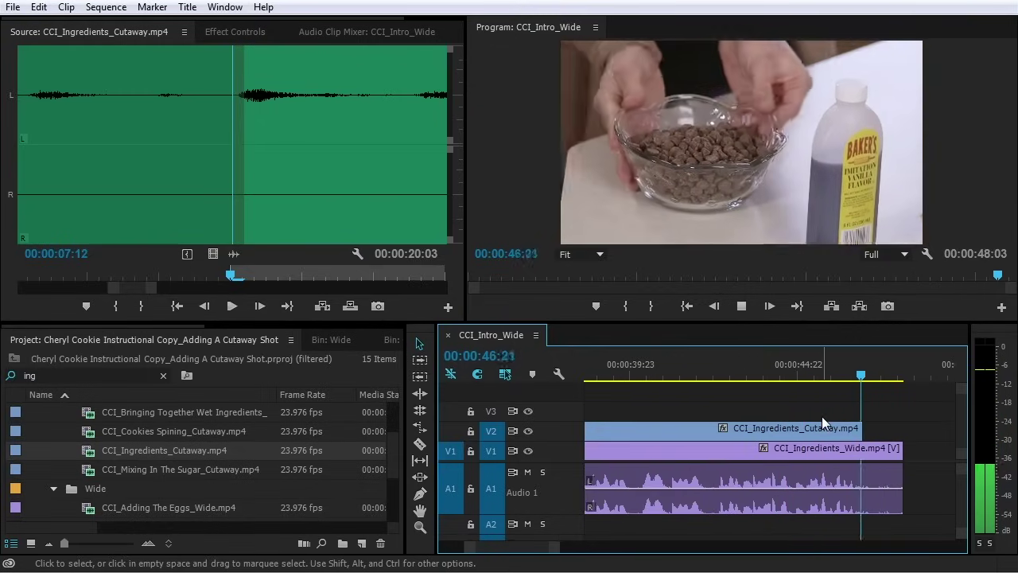
pyautogui.press('space')
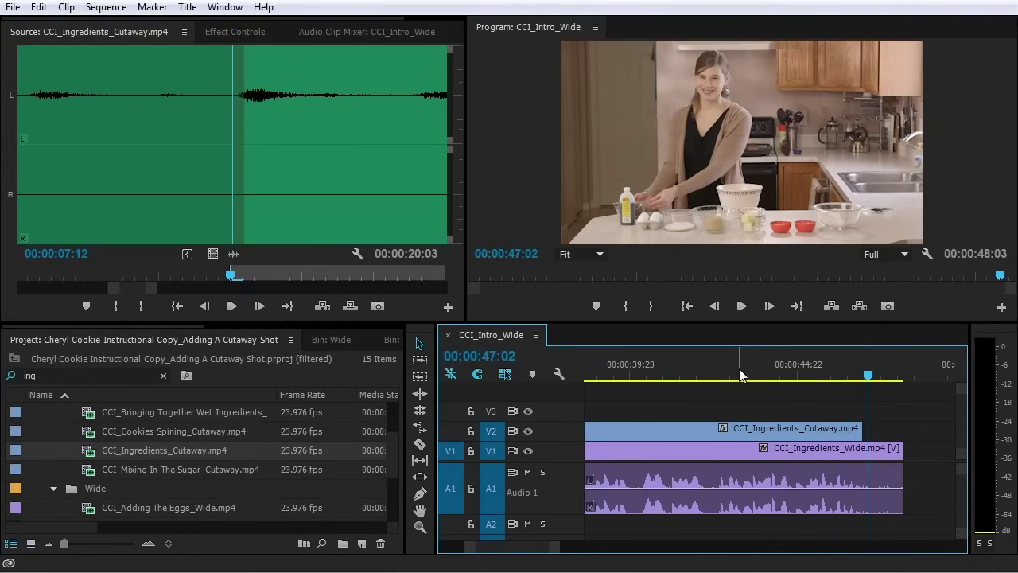
# Trim about four seconds off the cutaway's end on V2 and replay from 41:04
pyautogui.click(723, 366)
pyautogui.press('space')
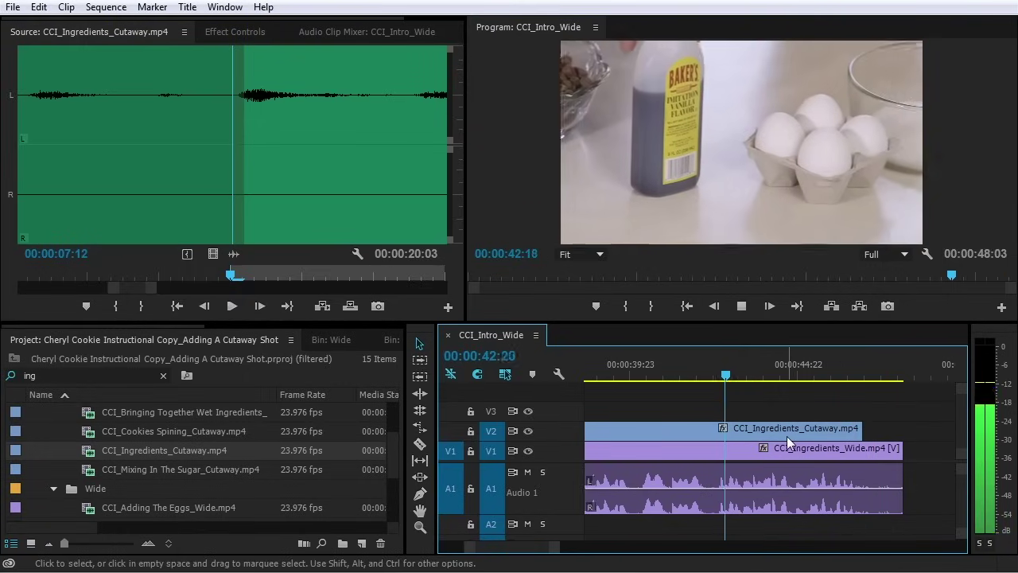
pyautogui.press('space')
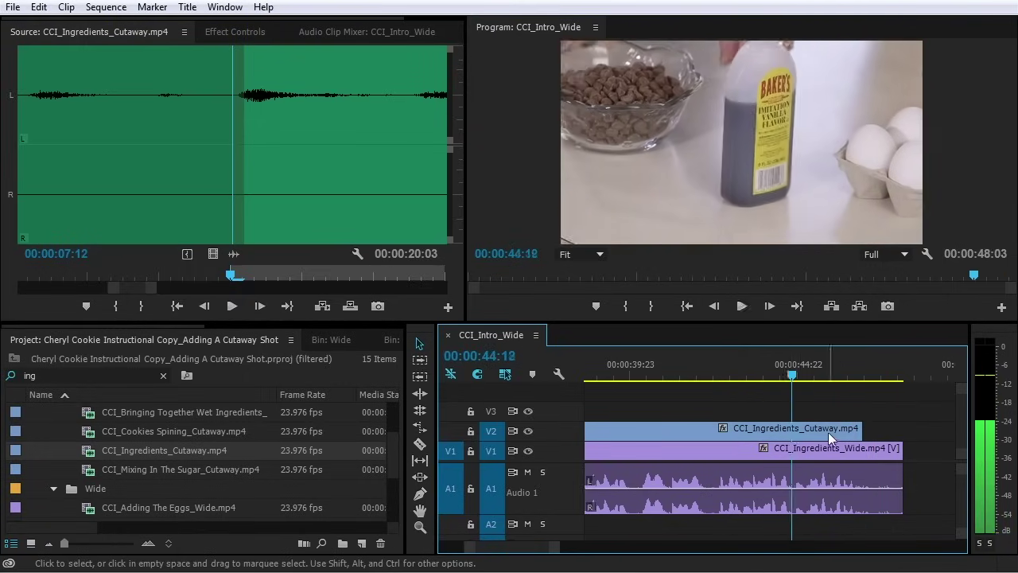
pyautogui.moveTo(856, 430); pyautogui.dragTo(709, 433)
pyautogui.click(671, 364)
pyautogui.press('space')
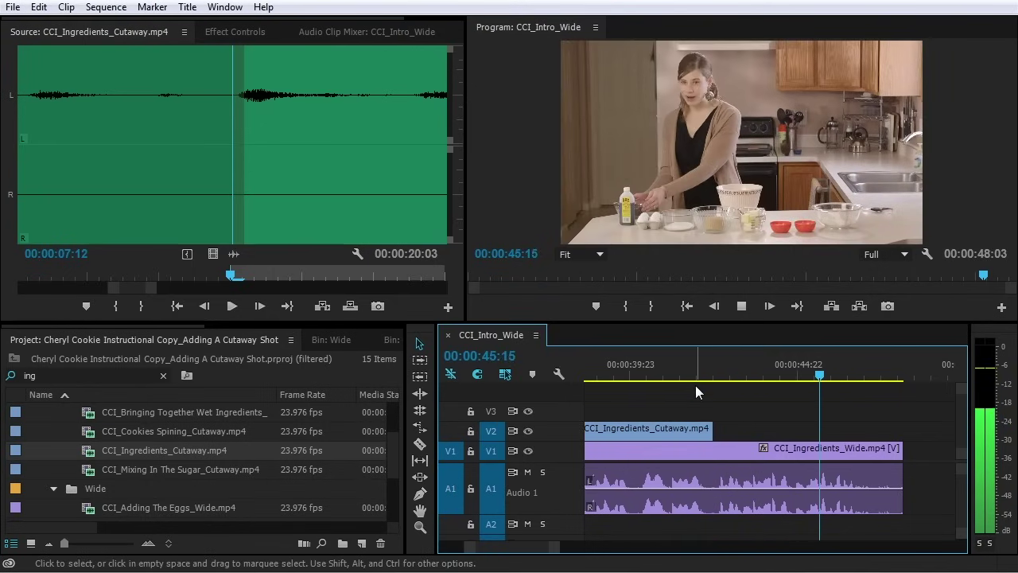
pyautogui.press('space')
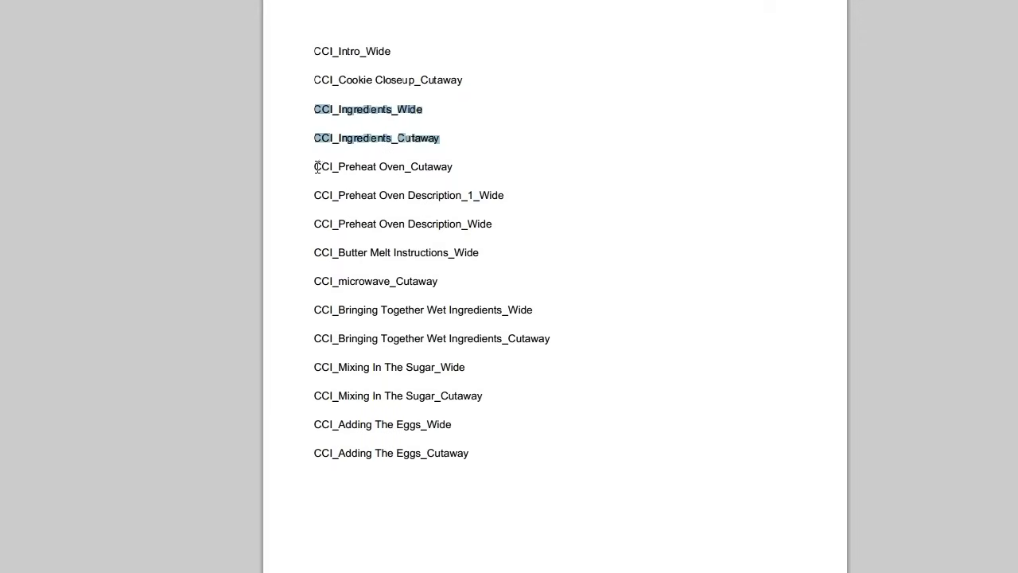
pyautogui.moveTo(317, 167); pyautogui.dragTo(486, 167)
pyautogui.moveTo(318, 196); pyautogui.dragTo(513, 204)
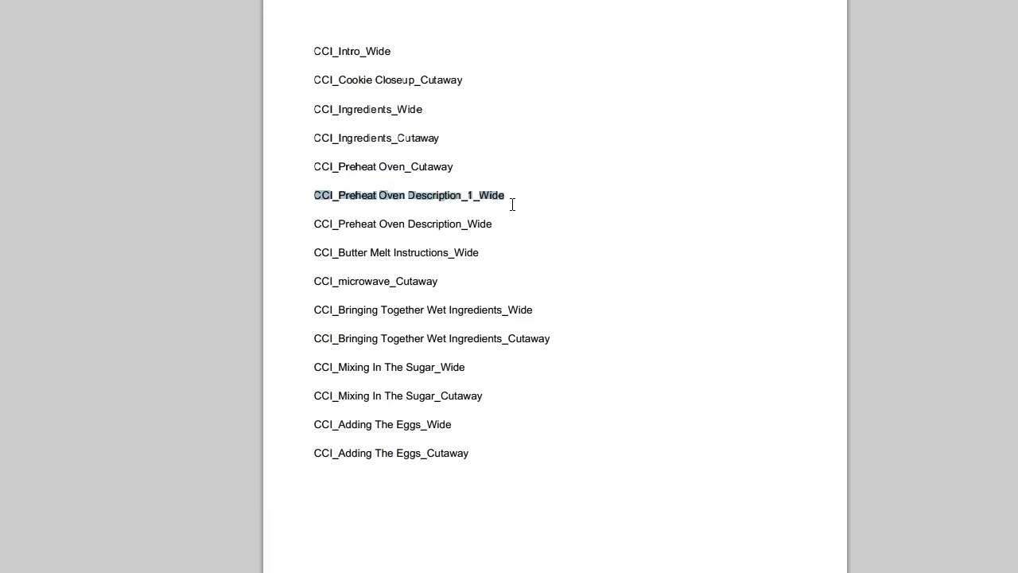
pyautogui.moveTo(316, 224); pyautogui.dragTo(605, 233)
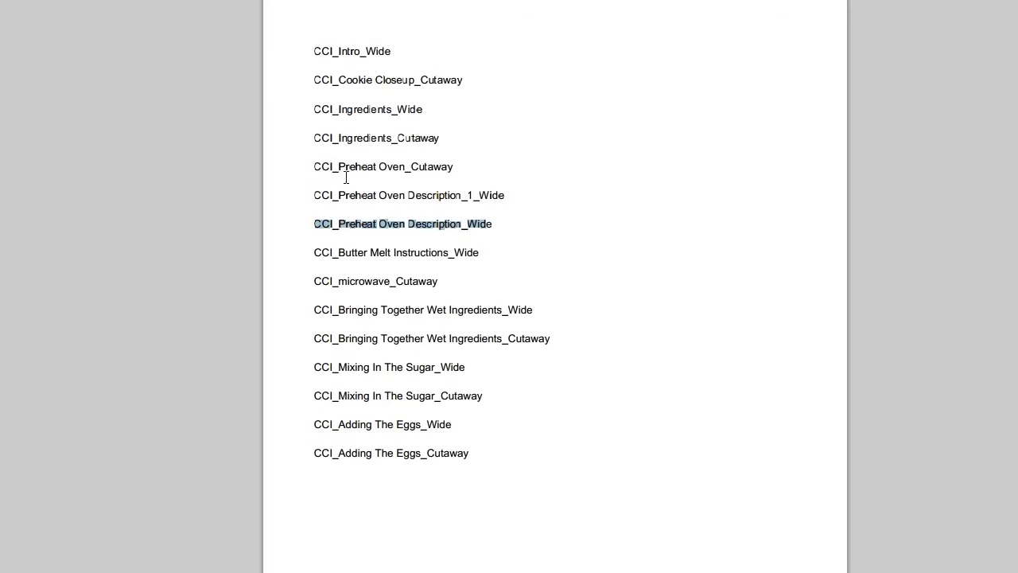
pyautogui.moveTo(308, 191); pyautogui.dragTo(517, 190)
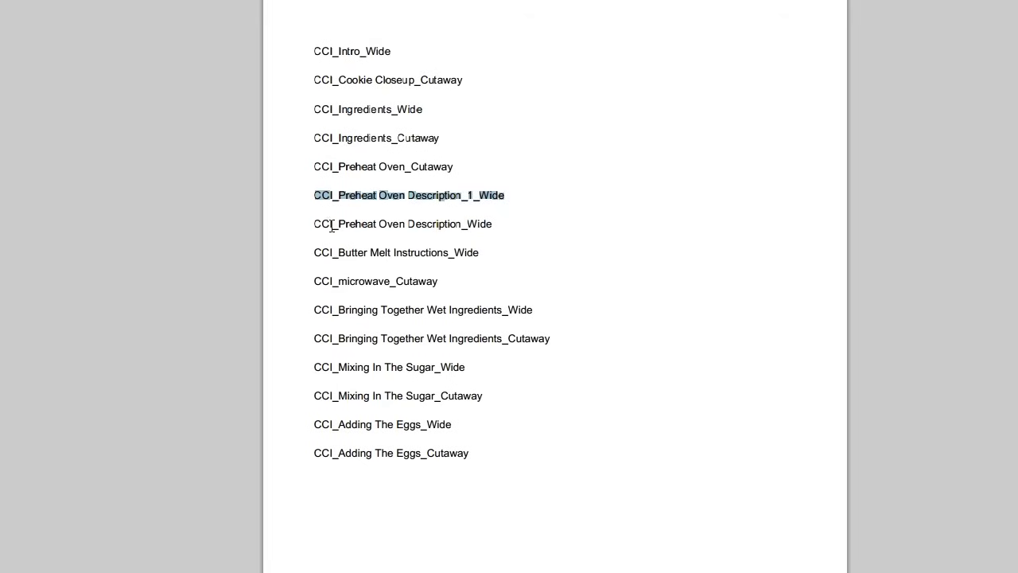
pyautogui.moveTo(317, 224); pyautogui.dragTo(538, 223)
pyautogui.click(626, 257)
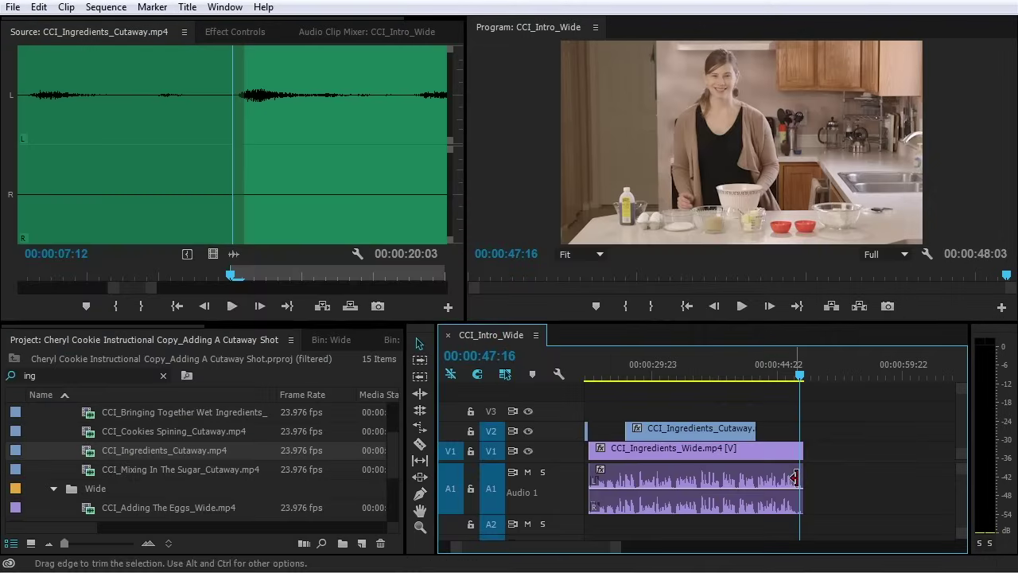
# Clear the 'ing' filter and preview CCI_Preheat Oven Description_1_Wide.mp4 in the Source Monitor to 00:00:26:02
pyautogui.scroll(-3, 99, 462)
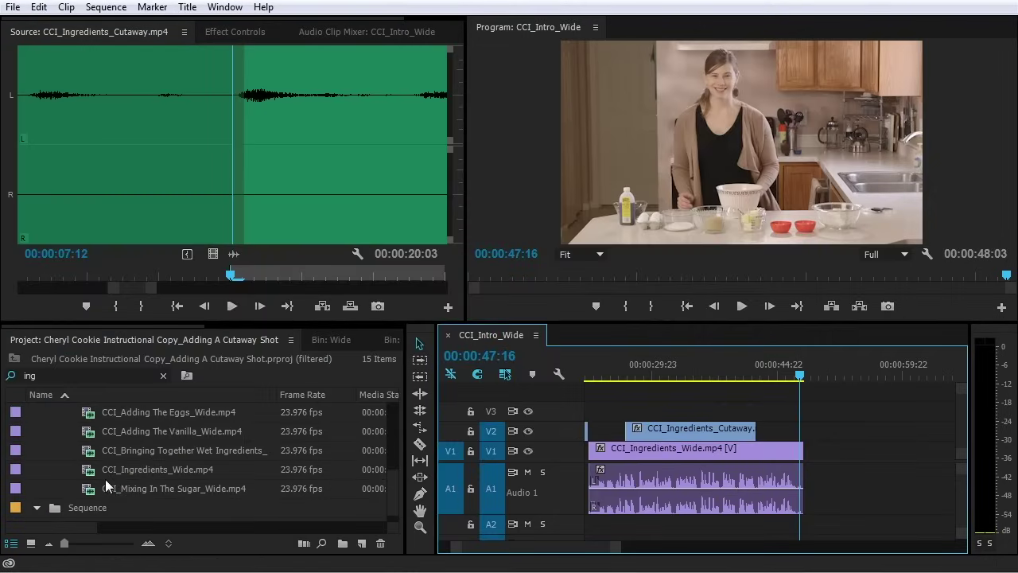
pyautogui.scroll(2, 104, 478)
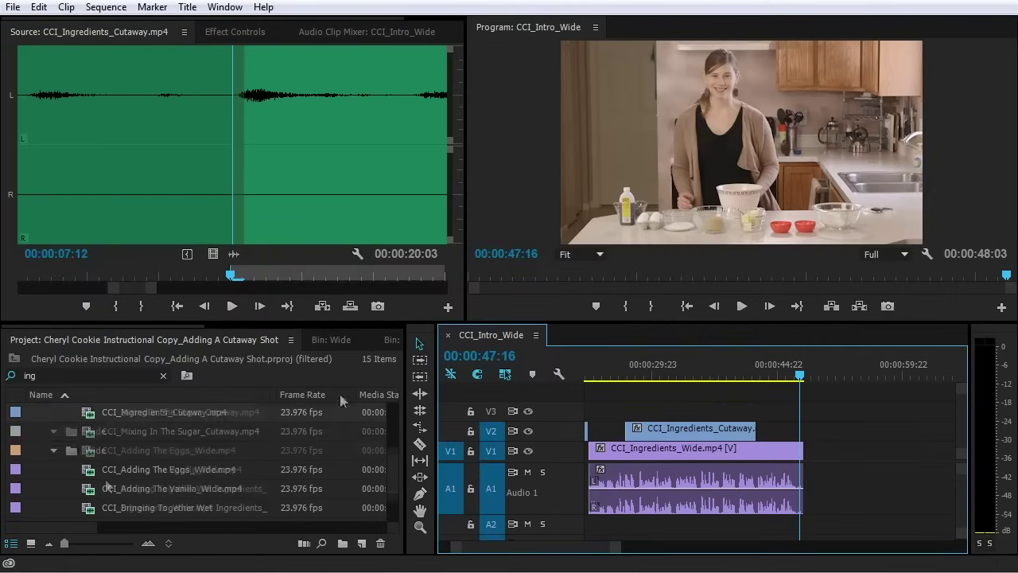
pyautogui.click(163, 376)
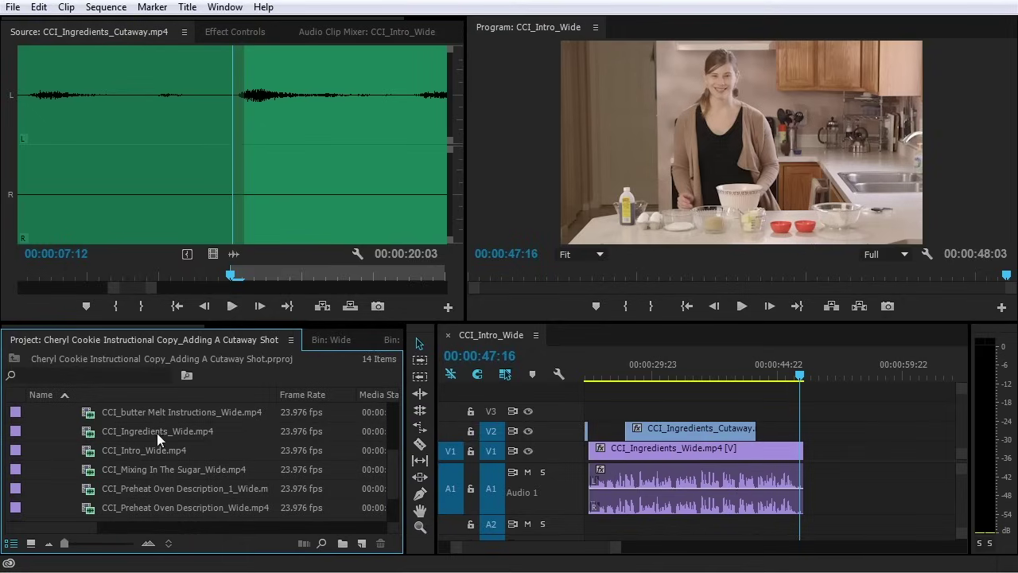
pyautogui.scroll(-1, 177, 450)
pyautogui.doubleClick(87, 452)
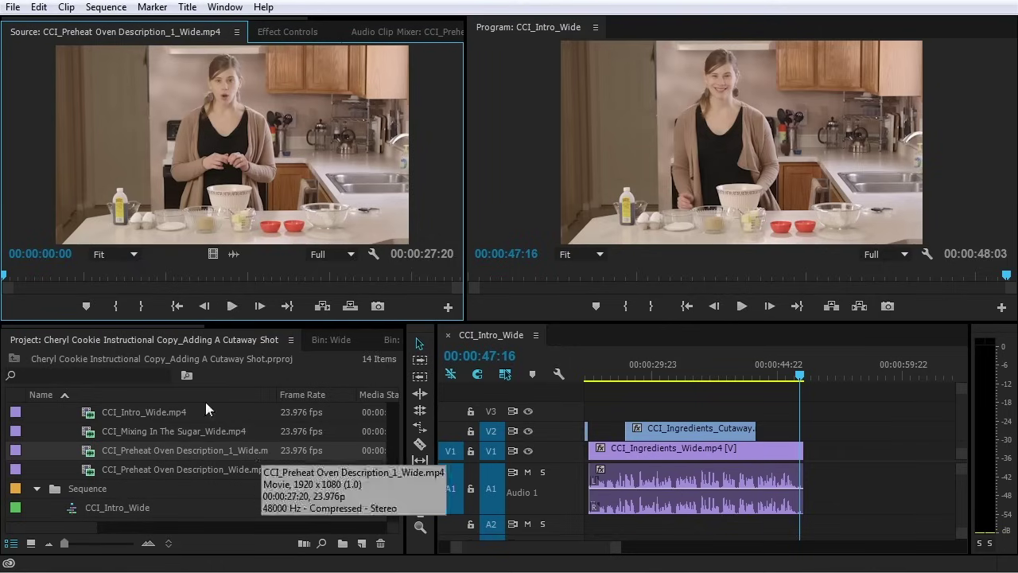
pyautogui.press('space')
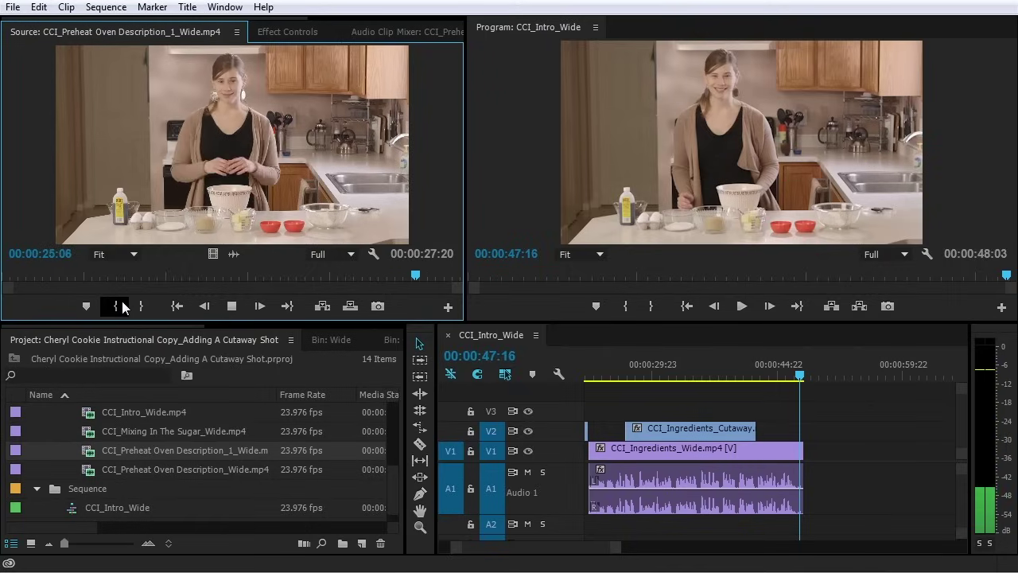
pyautogui.press('space')
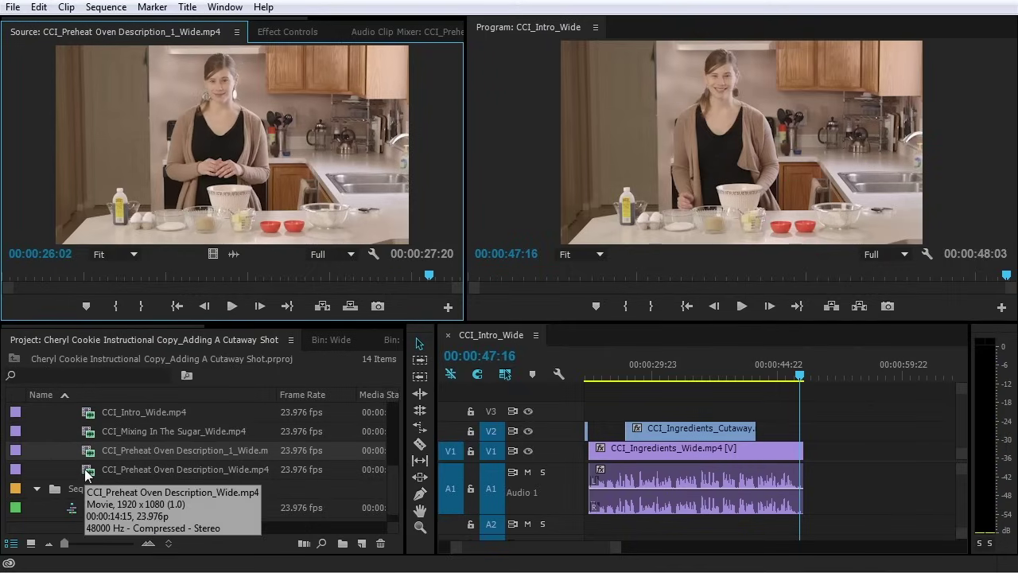
# Preview CCI_Preheat Oven Description_Wide.mp4 in the Source Monitor up to 00:00:13:11
pyautogui.doubleClick(85, 471)
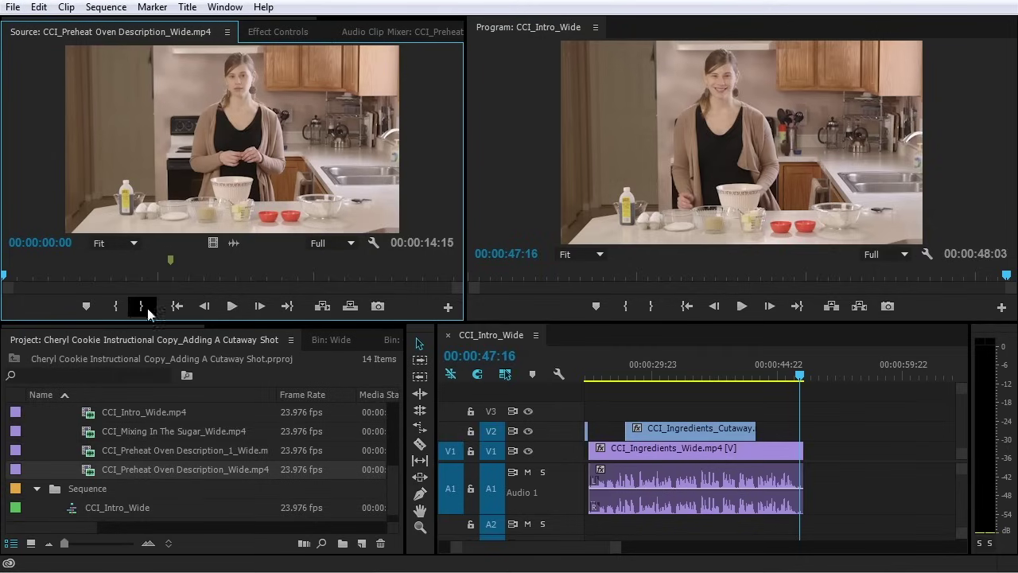
pyautogui.click(231, 306)
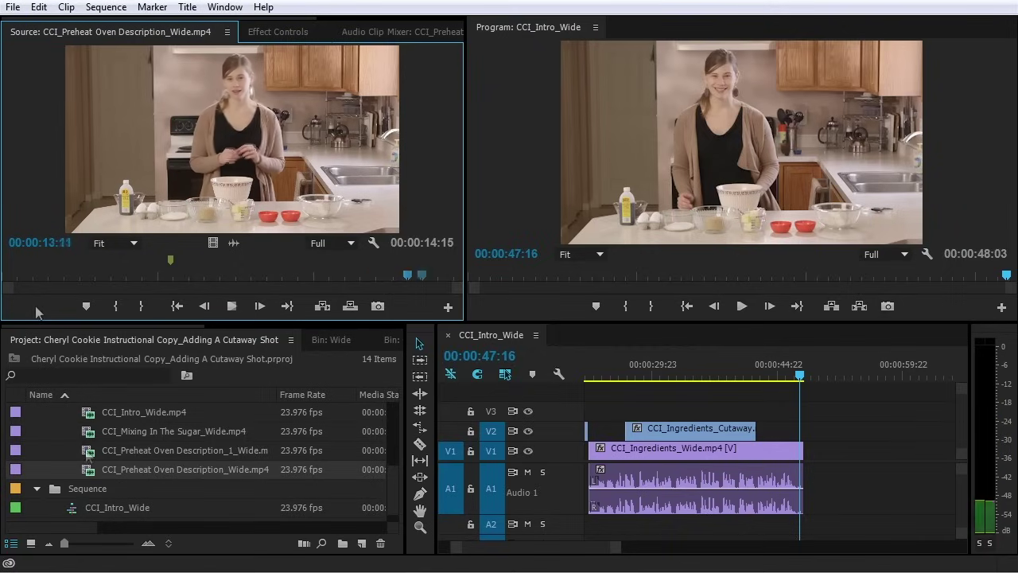
pyautogui.press('space')
# Reload CCI_Preheat Oven Description_1_Wide.mp4 and set its In point at 03:19
pyautogui.doubleClick(87, 453)
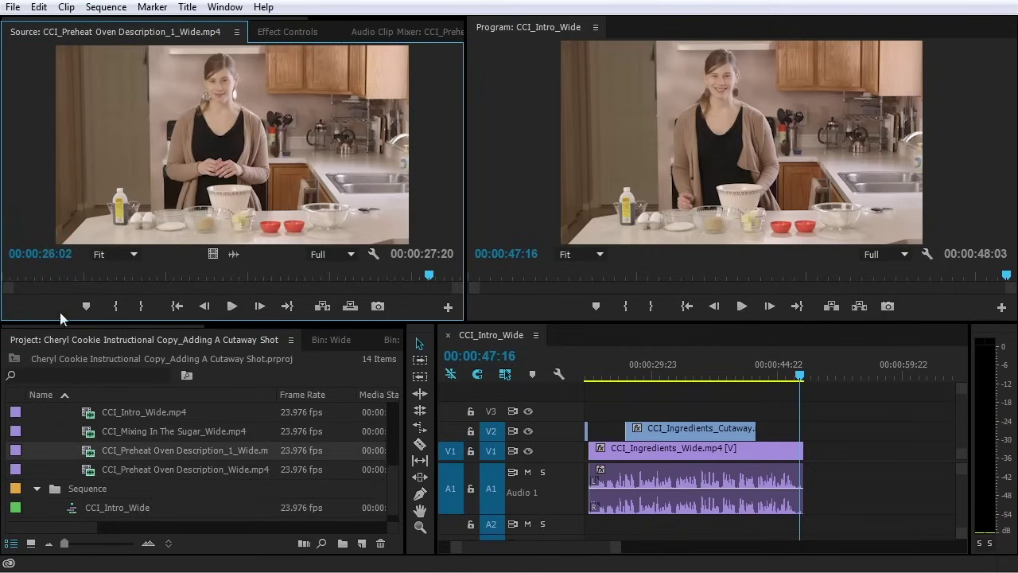
pyautogui.moveTo(40, 276); pyautogui.dragTo(62, 276)
pyautogui.press('space')
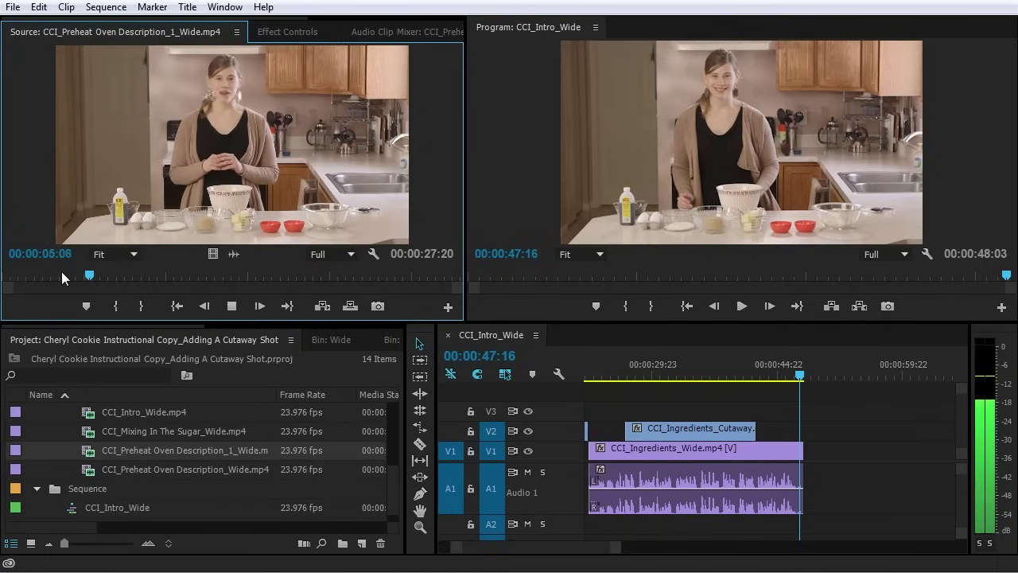
pyautogui.press('space')
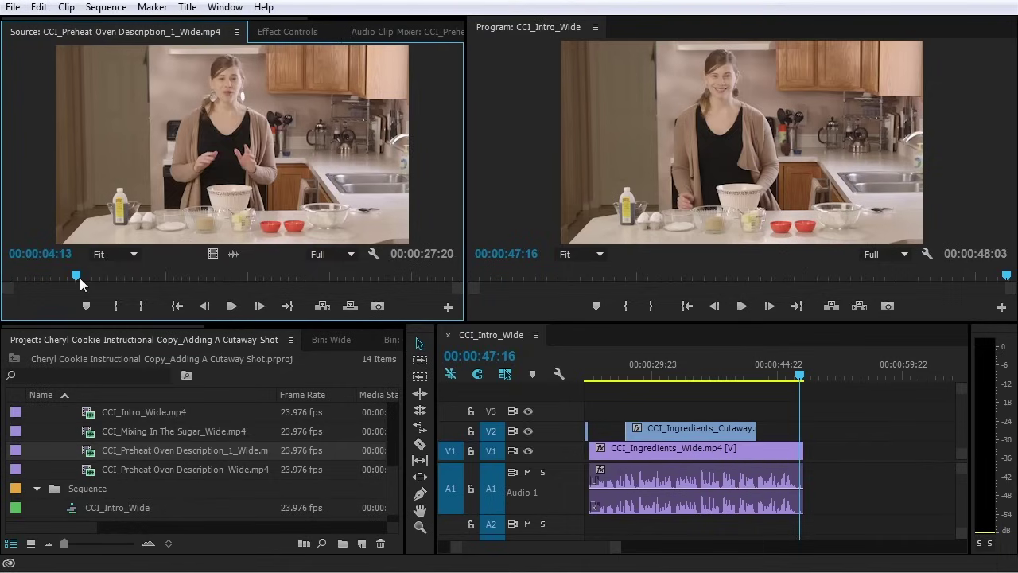
pyautogui.press('space')
pyautogui.moveTo(80, 278); pyautogui.dragTo(67, 277)
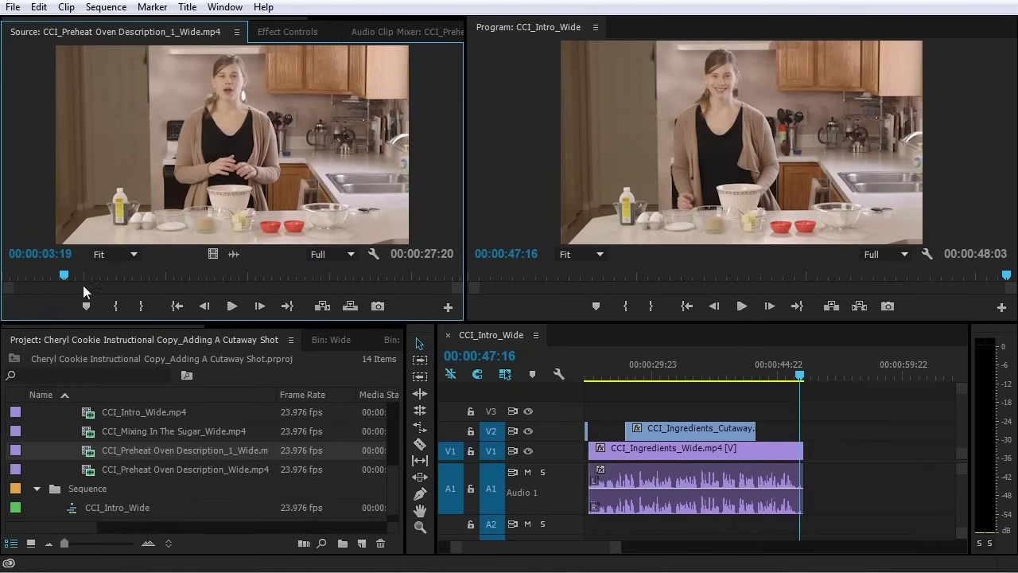
pyautogui.click(114, 308)
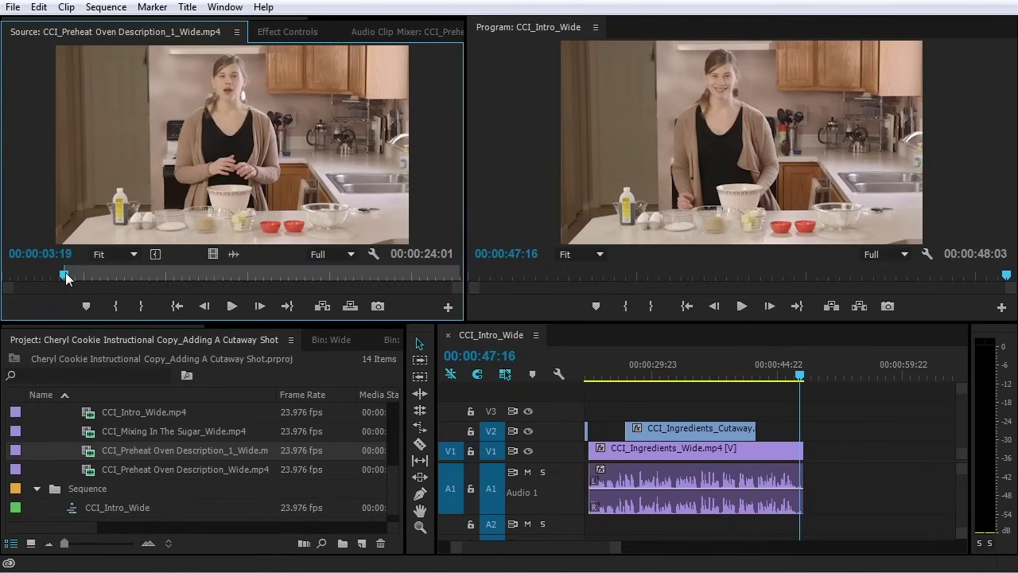
pyautogui.press('space')
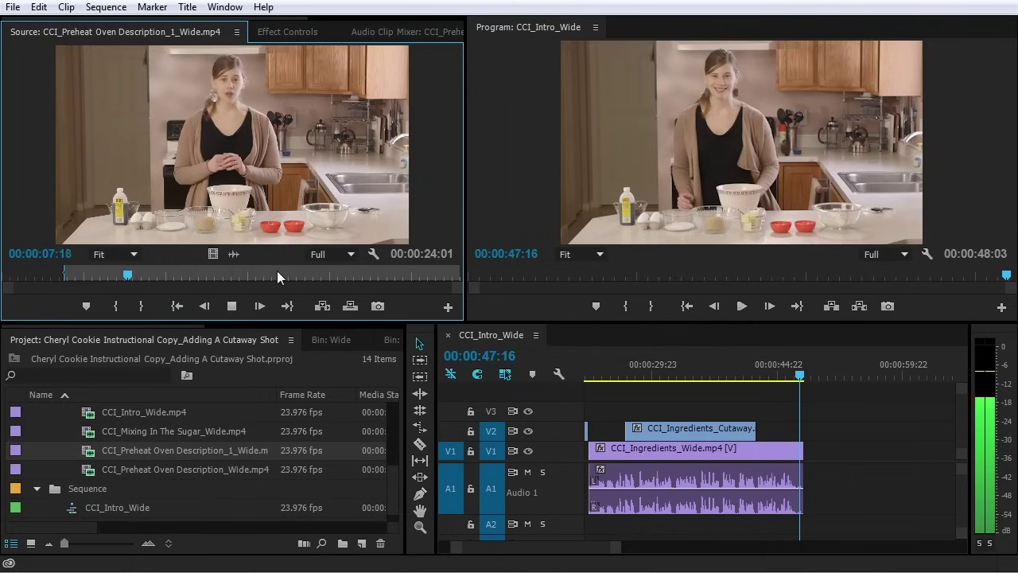
pyautogui.press('space')
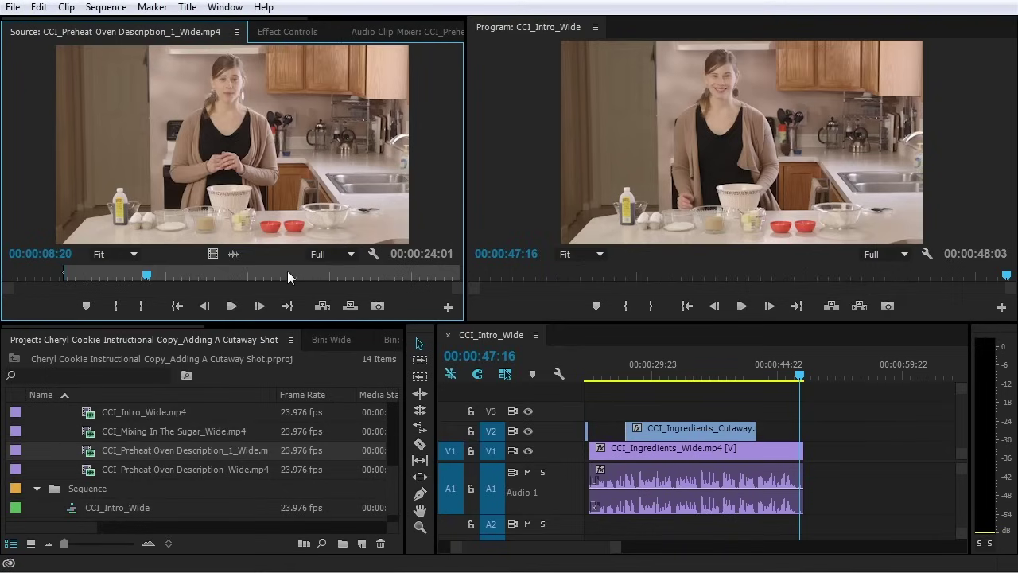
# Mark the Out point at 17:18 and add the trimmed clip to V1 after CCI_Ingredients_Wide
pyautogui.click(286, 274)
pyautogui.press('space')
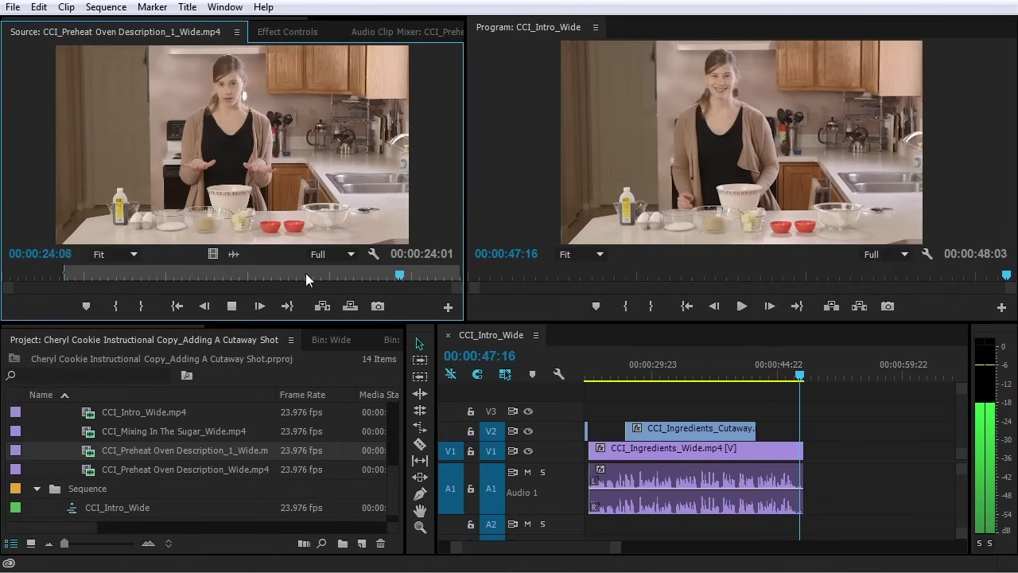
pyautogui.click(409, 274)
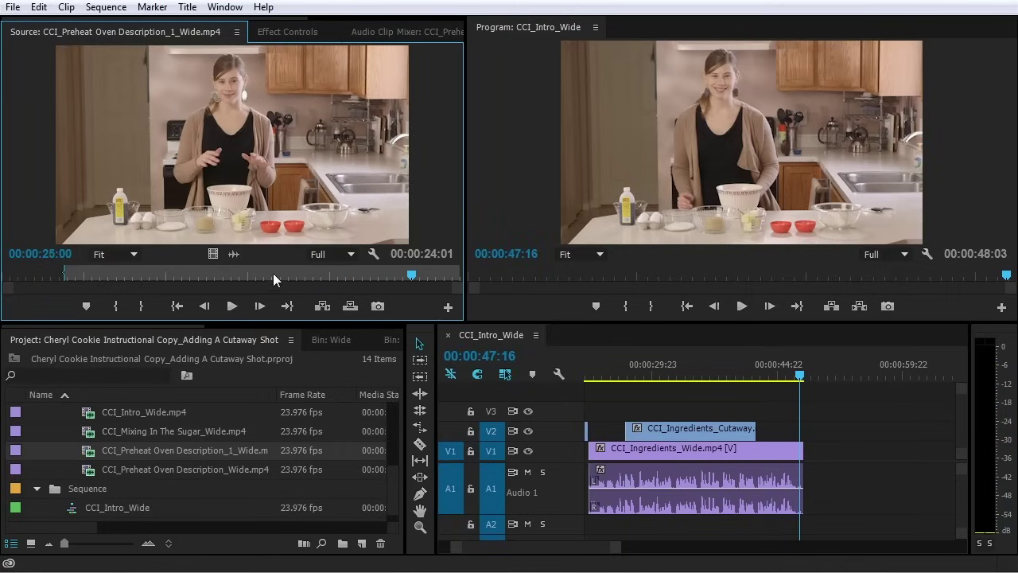
pyautogui.click(282, 271)
pyautogui.press('space')
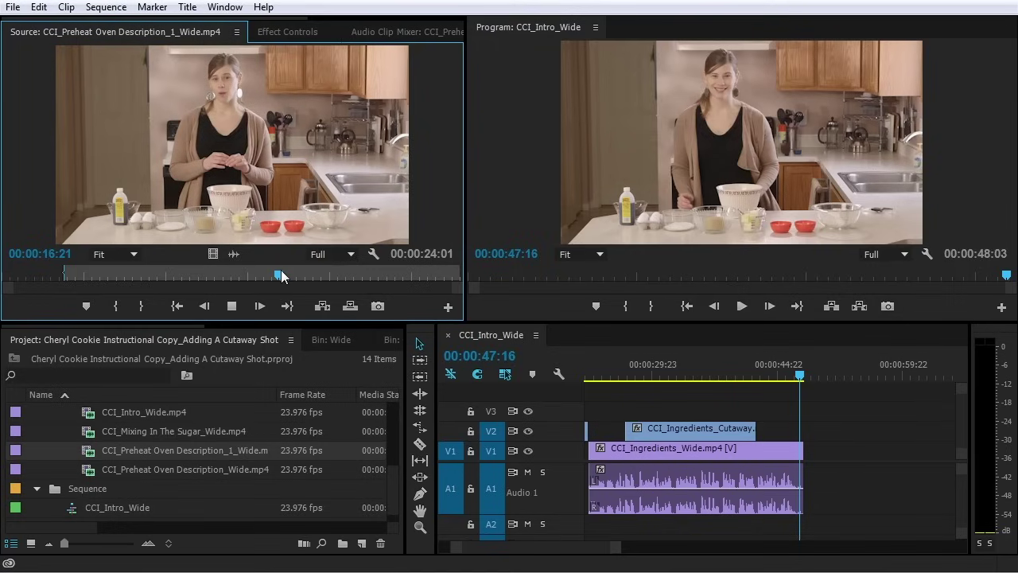
pyautogui.press('space')
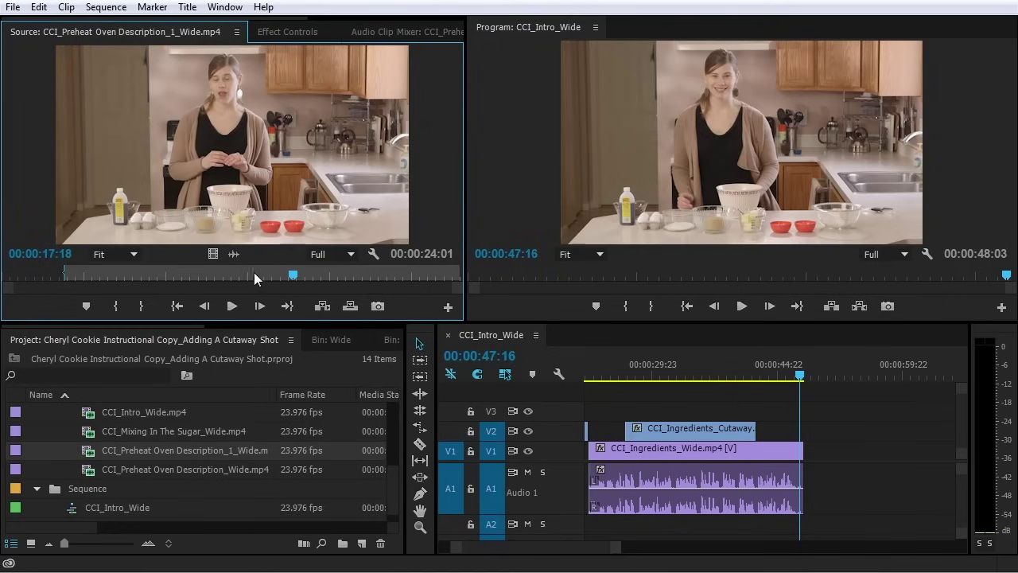
pyautogui.click(254, 274)
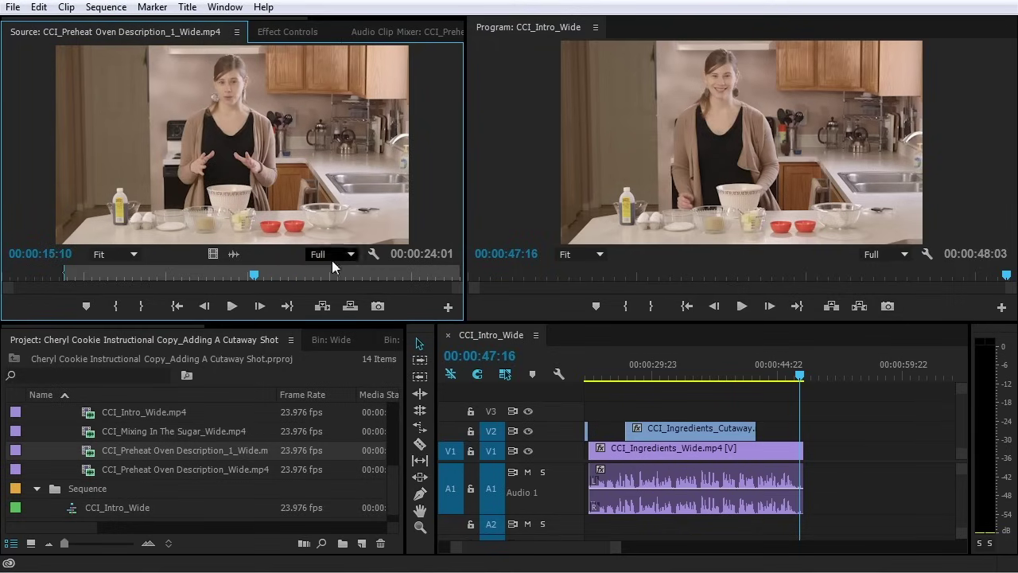
pyautogui.press('space')
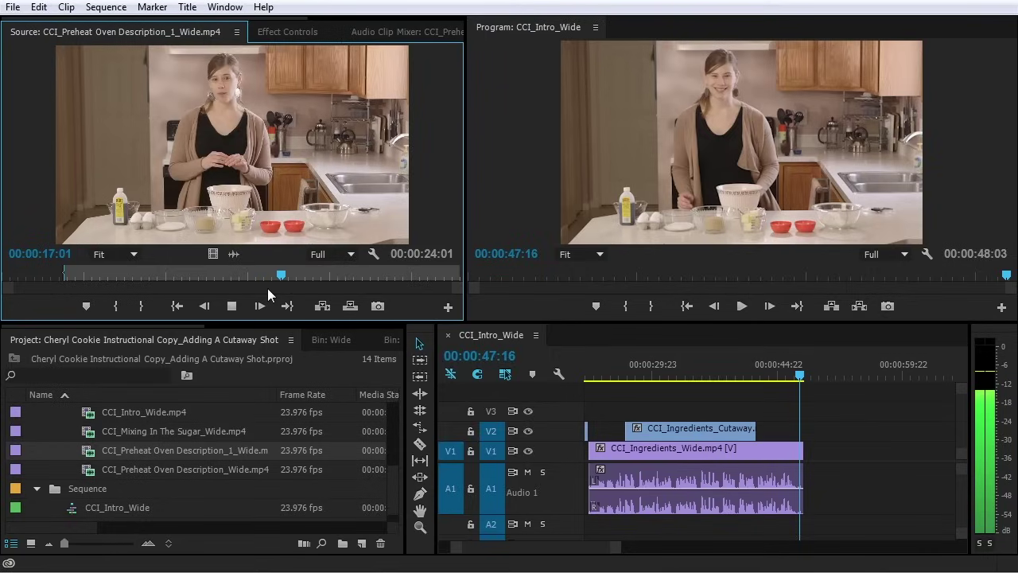
pyautogui.press('space')
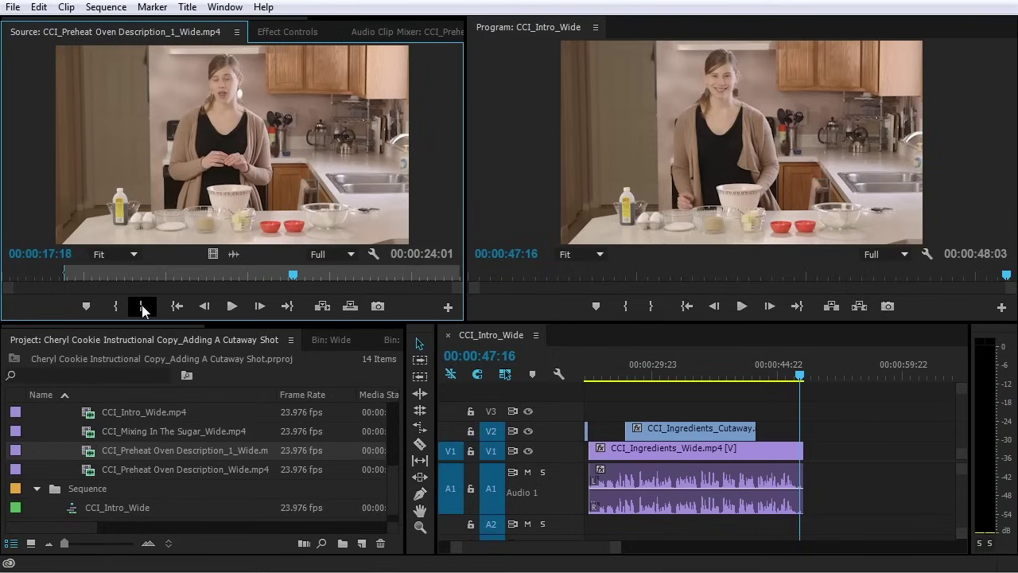
pyautogui.click(142, 307)
pyautogui.moveTo(617, 310); pyautogui.dragTo(809, 459)
pyautogui.click(80, 474)
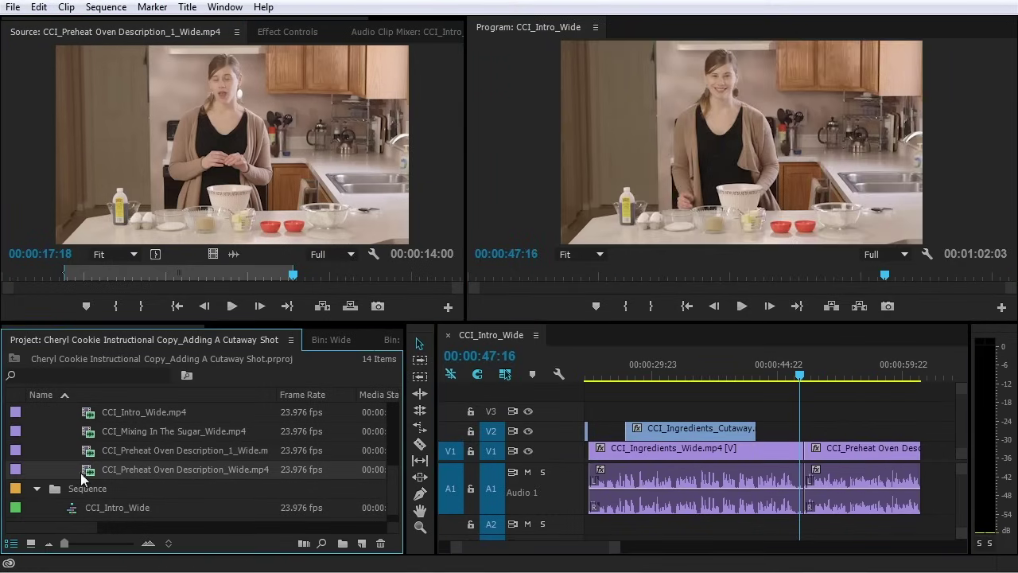
# Mark 7:07 to 12:14 in Preheat Oven Description_Wide and add its video to the end of V1
pyautogui.doubleClick(82, 472)
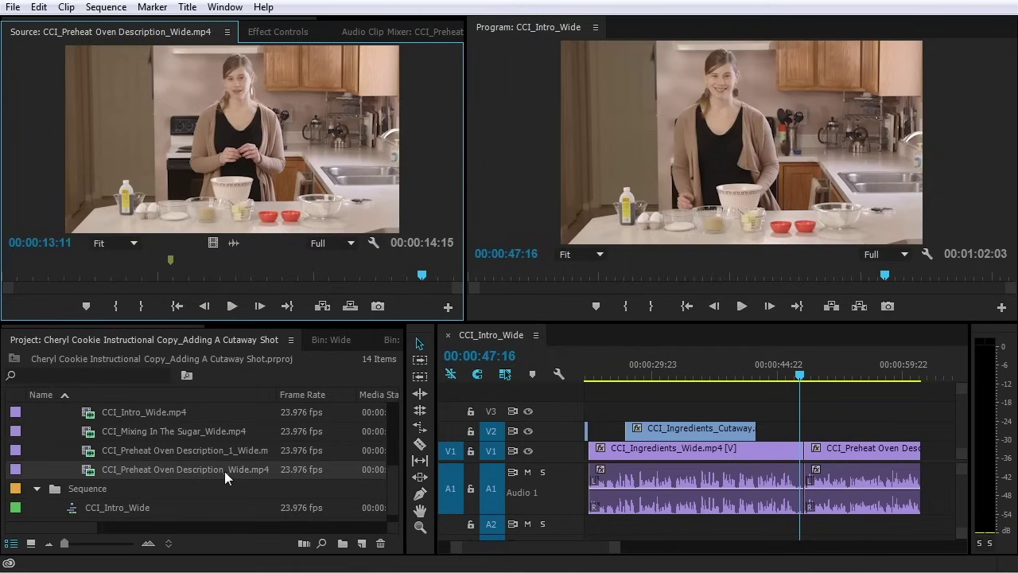
pyautogui.moveTo(136, 275); pyautogui.dragTo(231, 286)
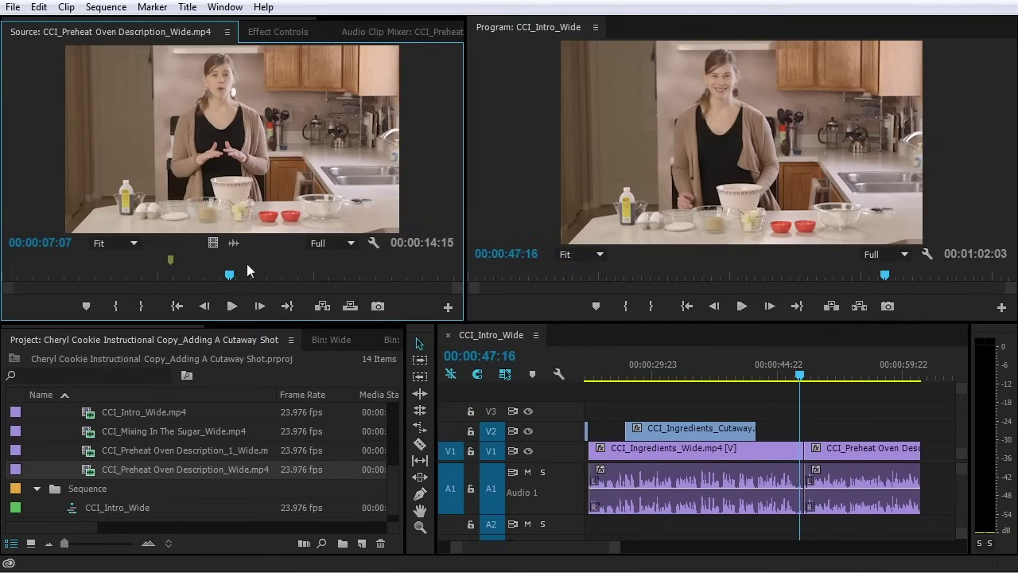
pyautogui.click(116, 307)
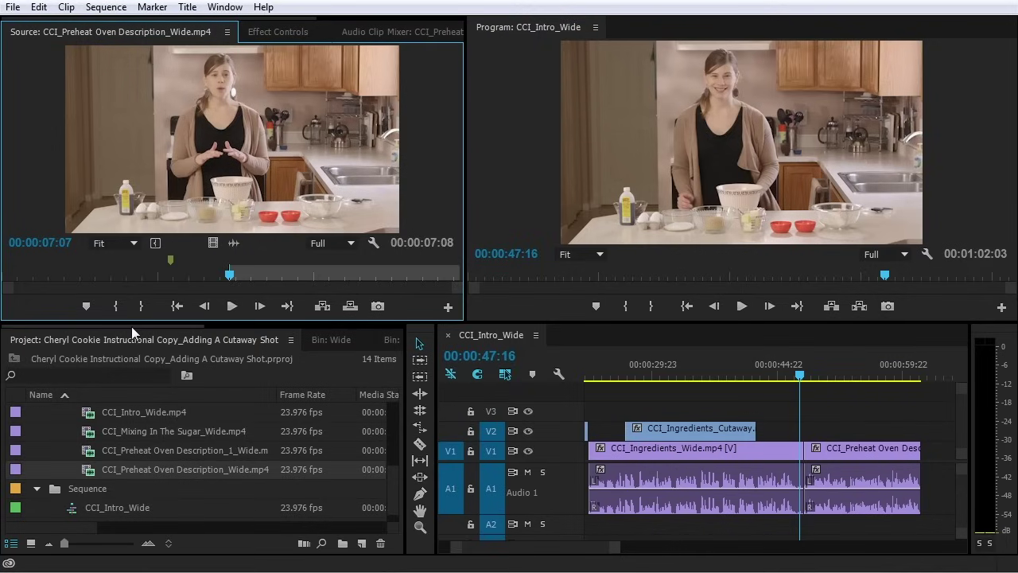
pyautogui.press('space')
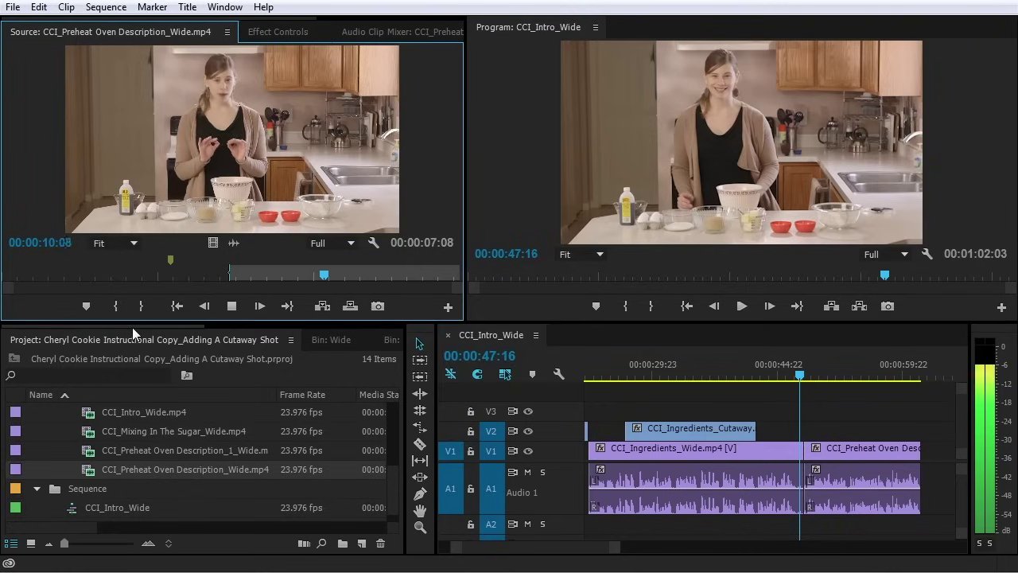
pyautogui.press('space')
pyautogui.click(143, 311)
pyautogui.moveTo(213, 242); pyautogui.dragTo(931, 454)
# Play back the sequence from 47:16, zooming the timeline to review the new shots
pyautogui.press('space')
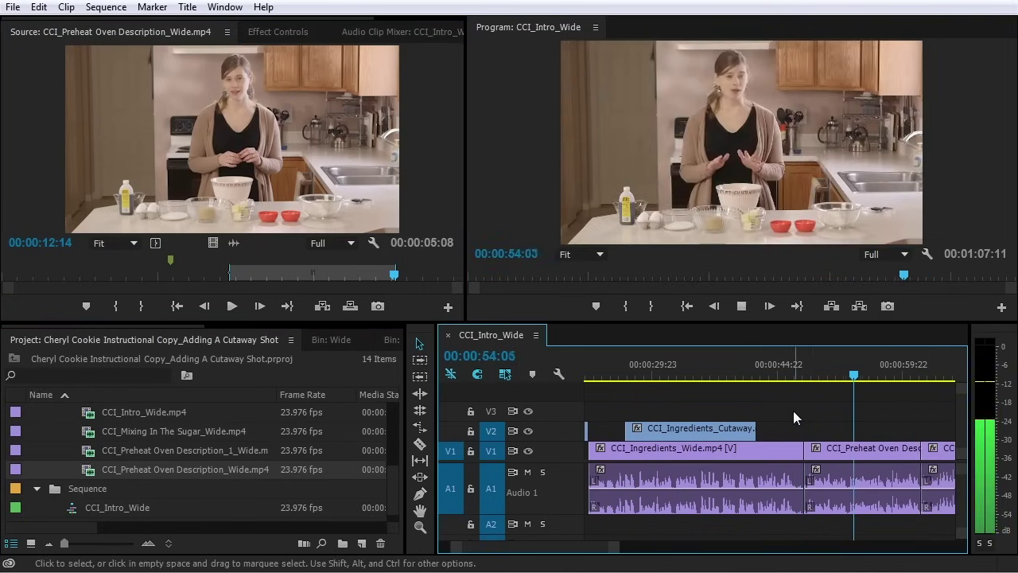
pyautogui.press('-')
pyautogui.press('=')
pyautogui.press('=')
pyautogui.press('-')
pyautogui.press('=')
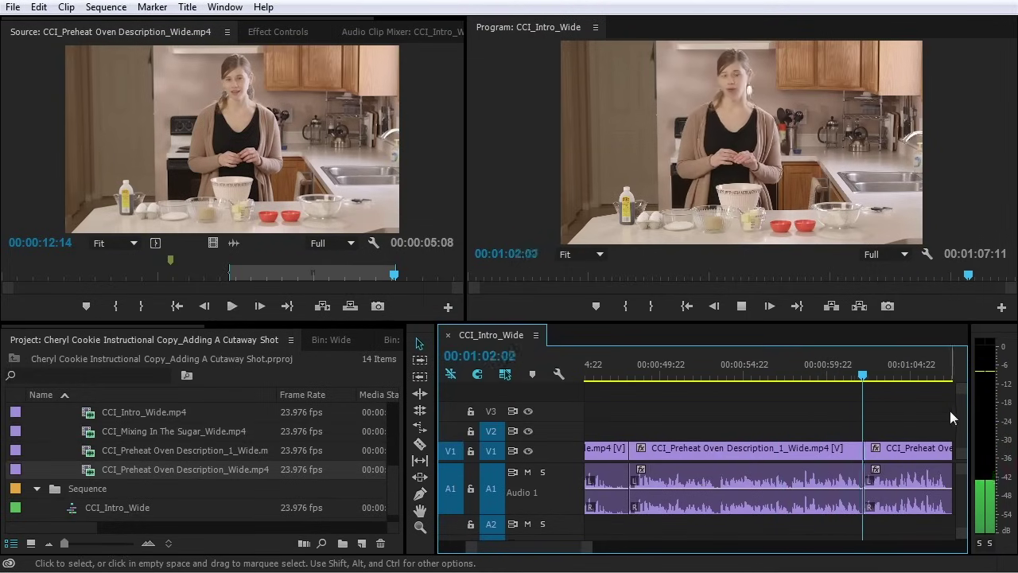
pyautogui.press('=')
pyautogui.press('=')
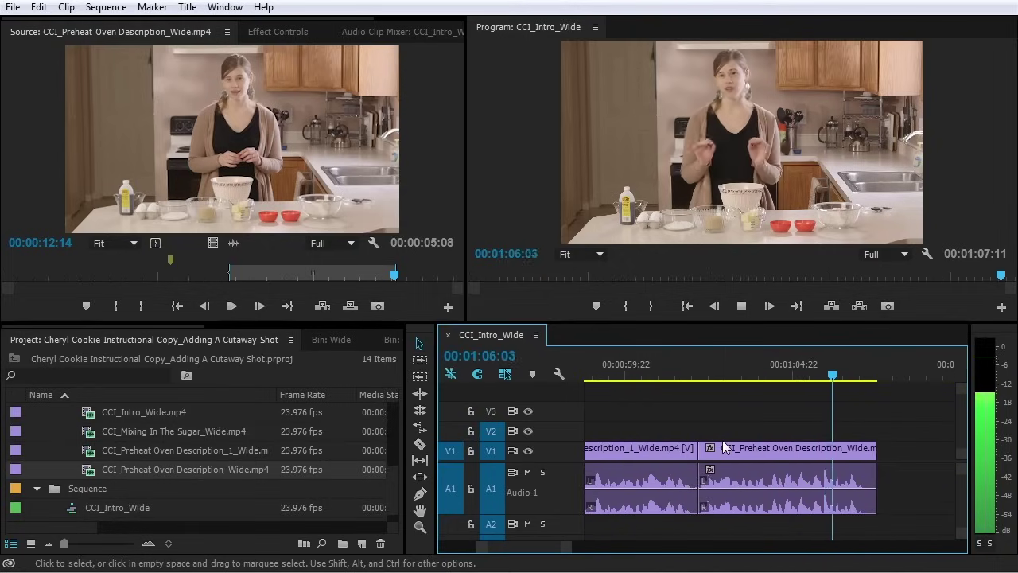
pyautogui.press('-')
pyautogui.press('-')
pyautogui.press('-')
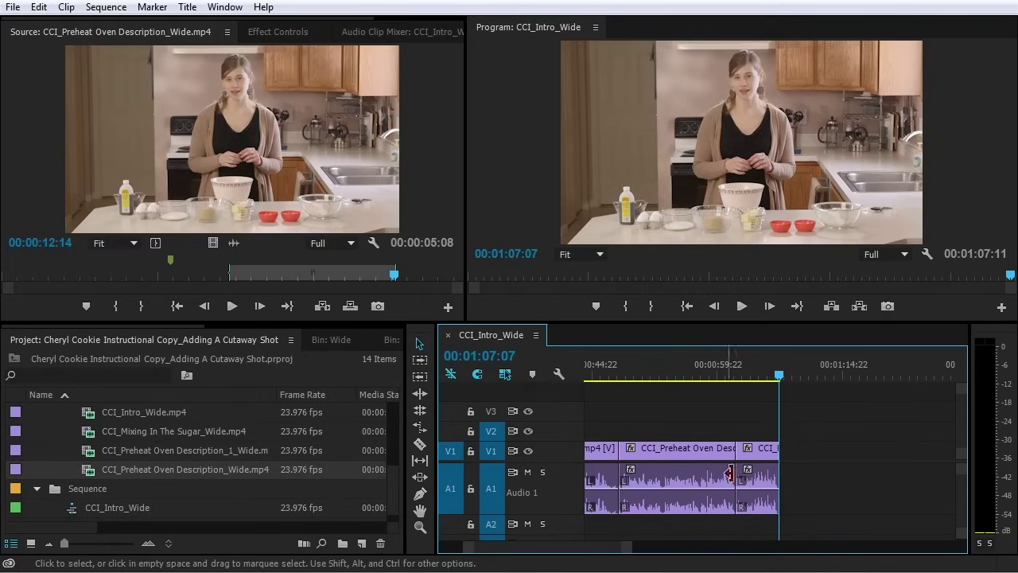
pyautogui.click(732, 439)
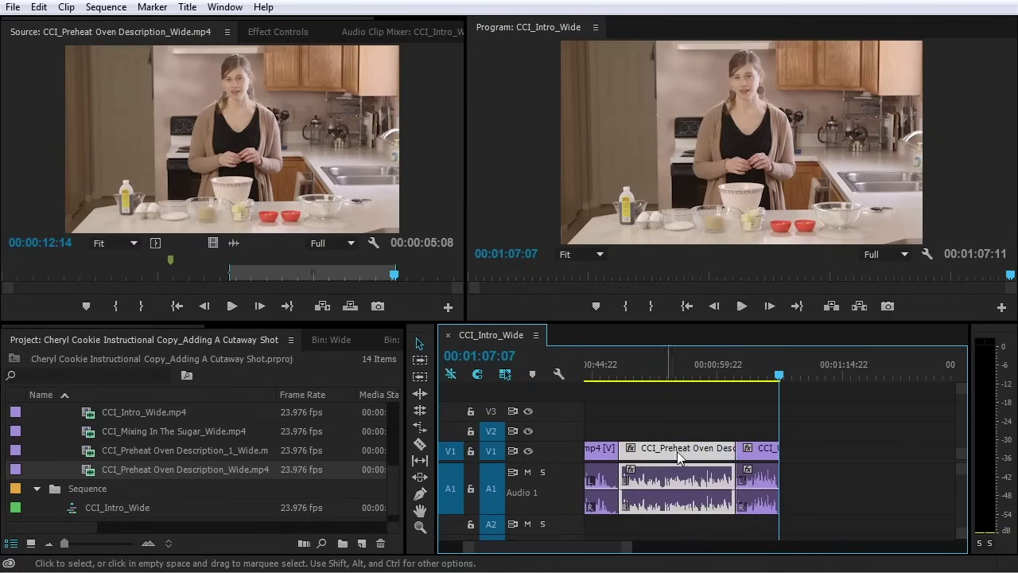
# Expand the Cutaway bin, filter for 'preh' and load the Preheat Oven Cutaway in the Source Monitor
pyautogui.click(758, 452)
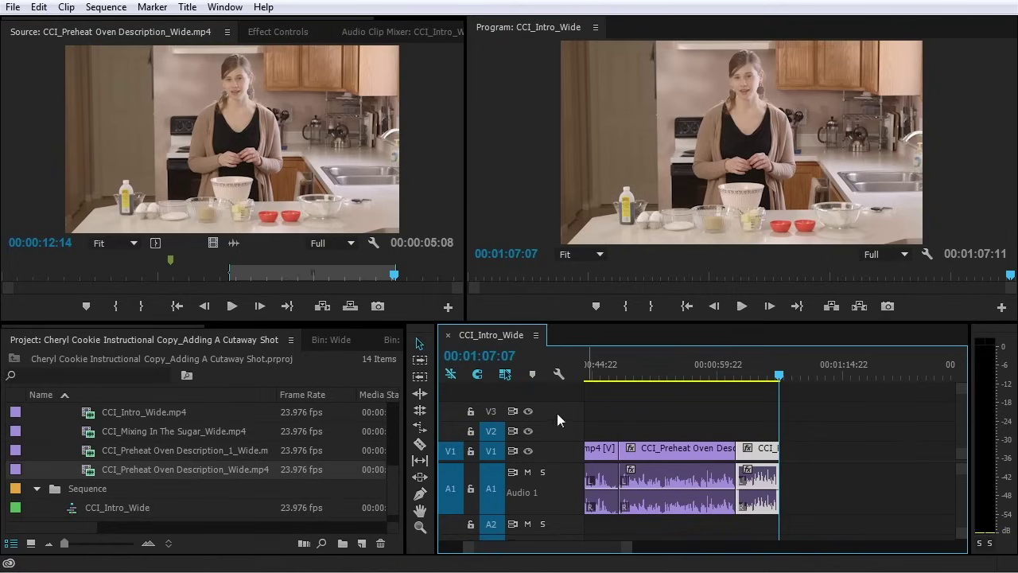
pyautogui.scroll(5, 170, 467)
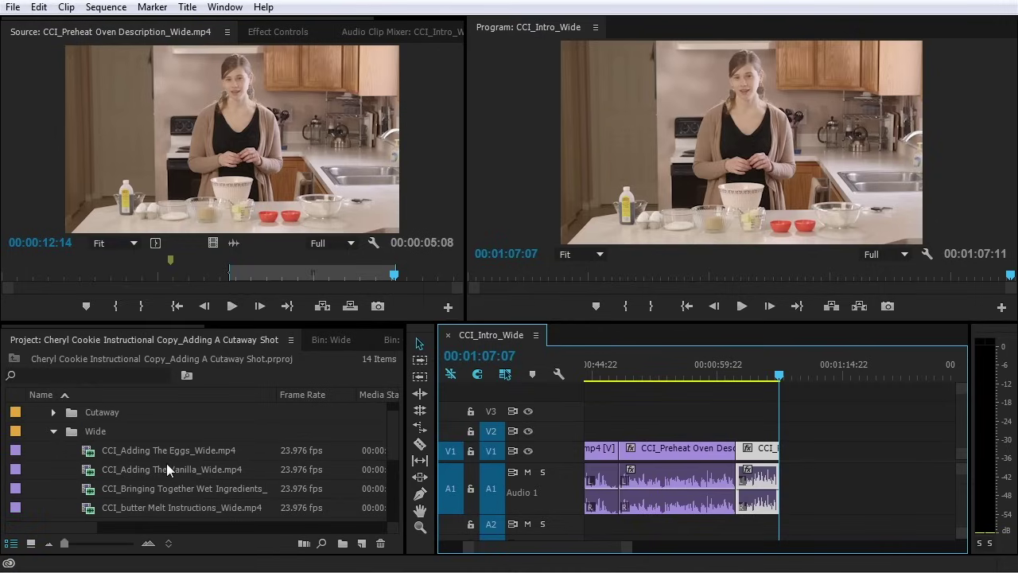
pyautogui.click(53, 431)
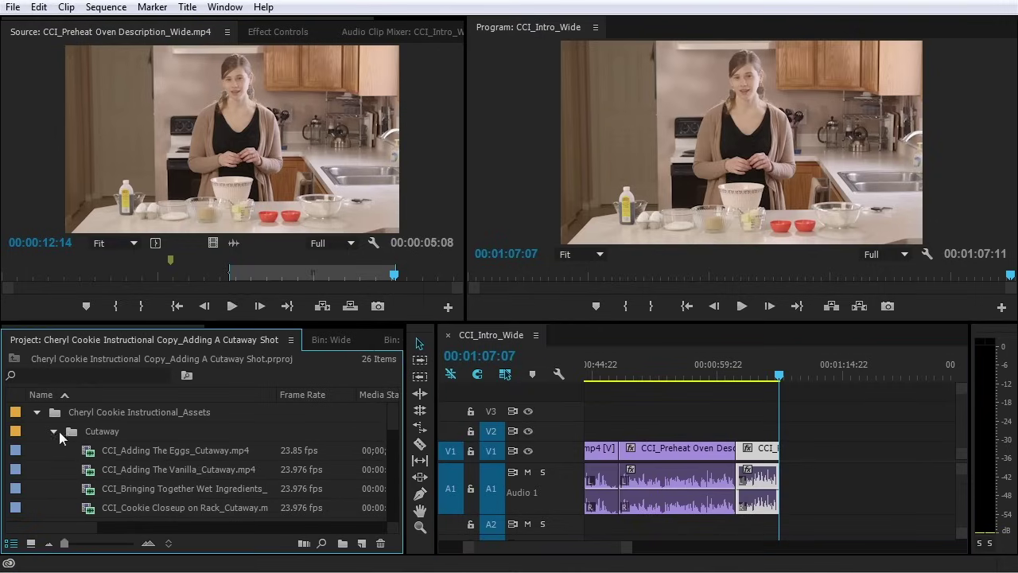
pyautogui.scroll(-2, 97, 453)
pyautogui.scroll(-2, 97, 460)
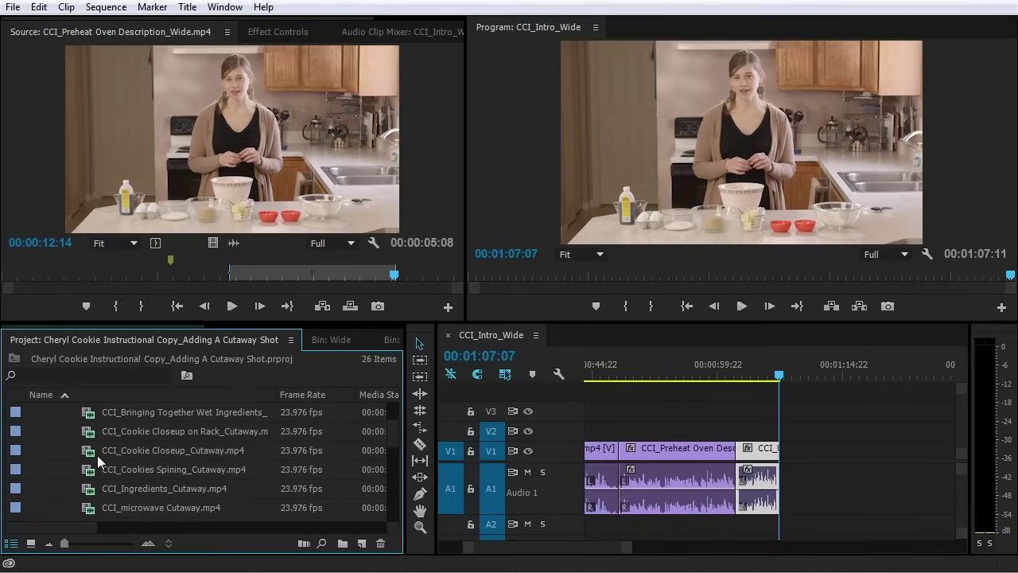
pyautogui.click(61, 372)
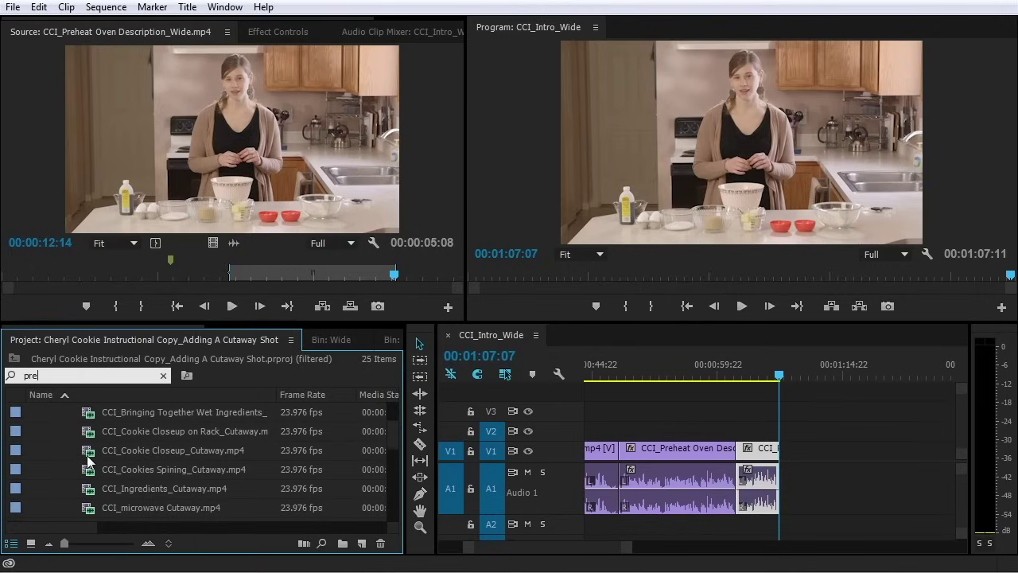
pyautogui.write('preh')
pyautogui.doubleClick(92, 430)
pyautogui.click(163, 375)
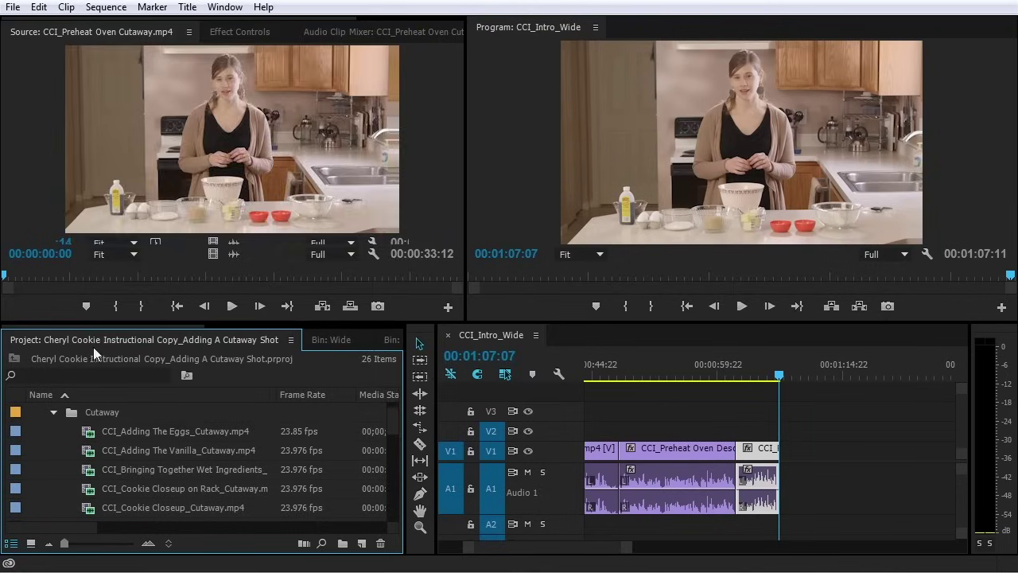
# Mark 21:17 to 29:09 in the cutaway and place its video on V2 at 47:17
pyautogui.moveTo(4, 274); pyautogui.dragTo(402, 276)
pyautogui.click(115, 305)
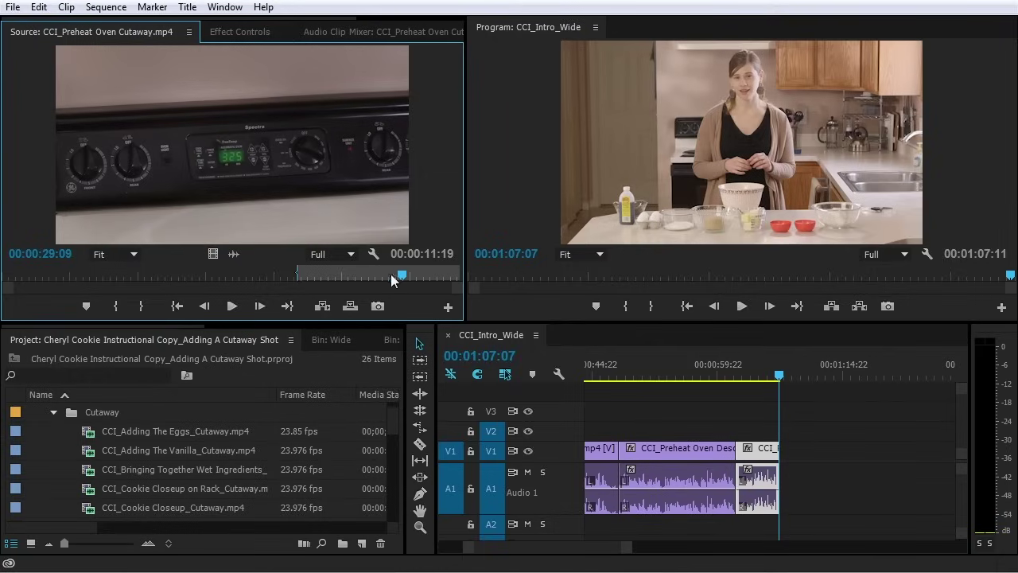
pyautogui.click(141, 305)
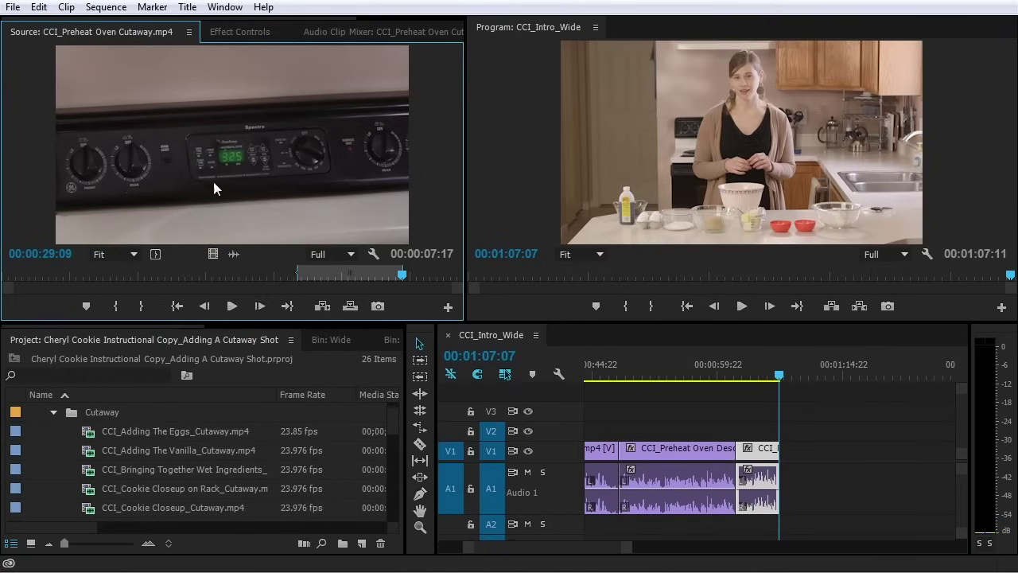
pyautogui.moveTo(212, 254); pyautogui.dragTo(618, 377)
pyautogui.click(617, 376)
pyautogui.press('=')
pyautogui.press('=')
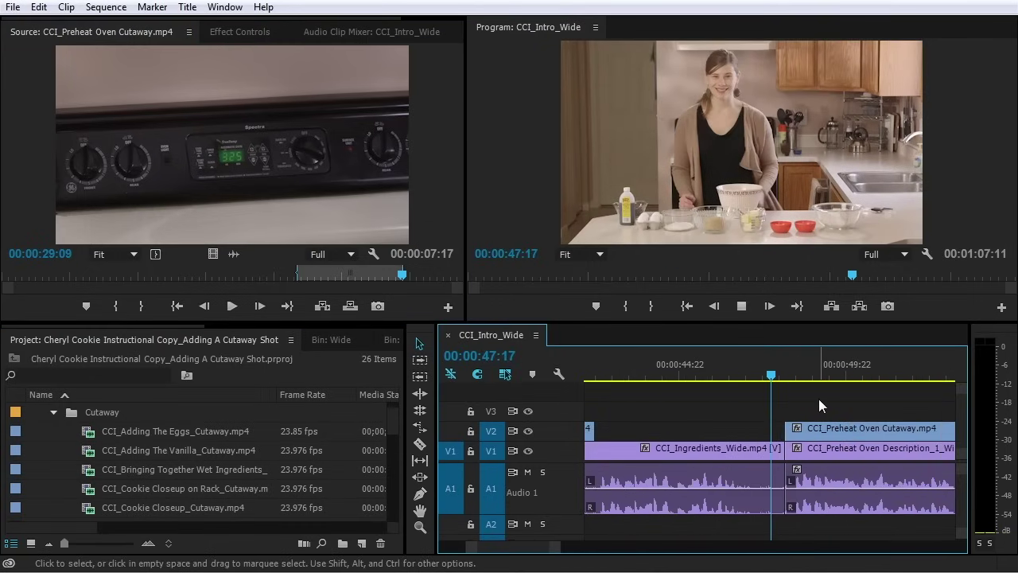
# Play through the oven cutaway and trim its end on V2 back to 00:00:53:08
pyautogui.press('space')
pyautogui.press('-')
pyautogui.press('-')
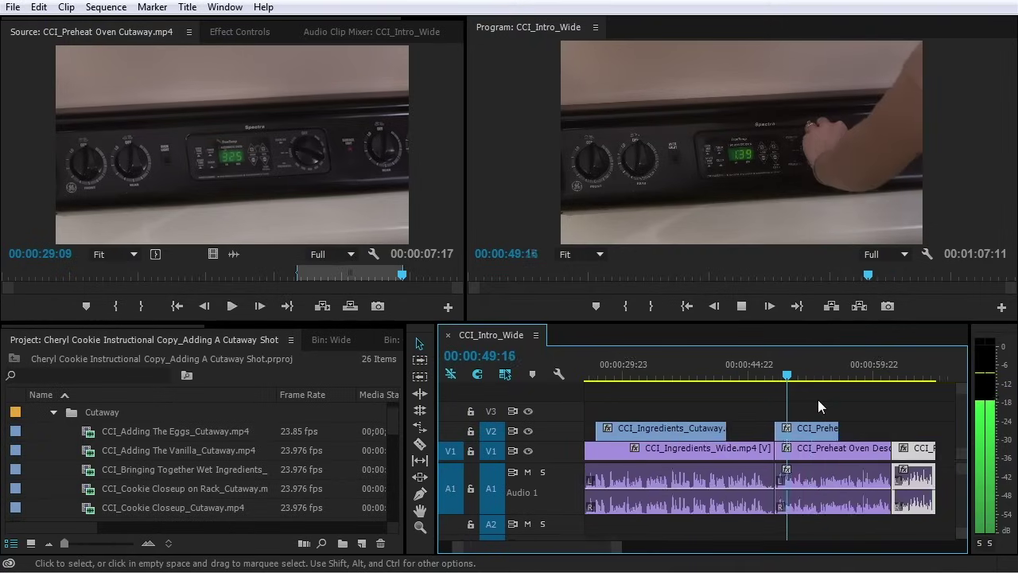
pyautogui.press('=')
pyautogui.press('=')
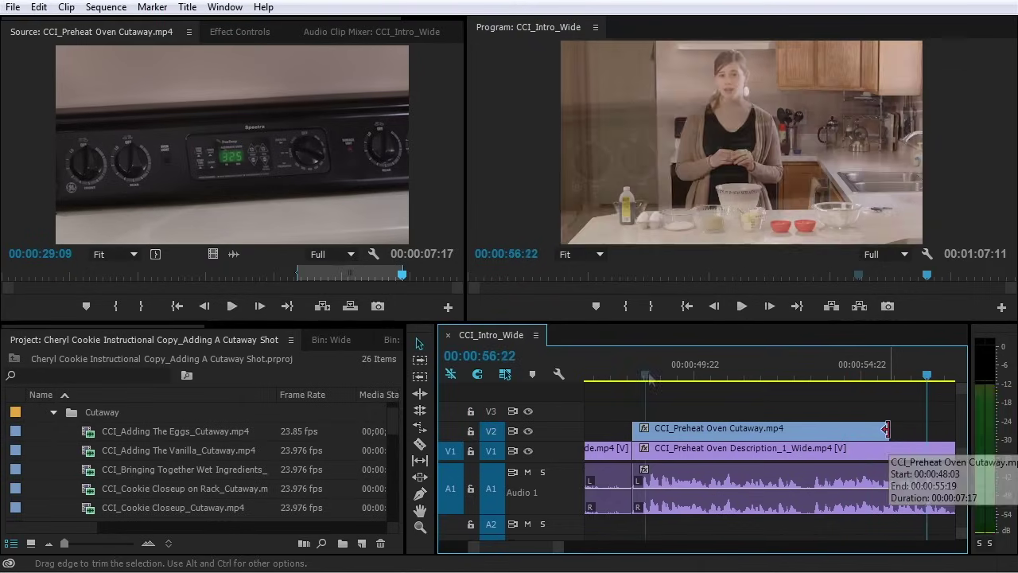
pyautogui.press('space')
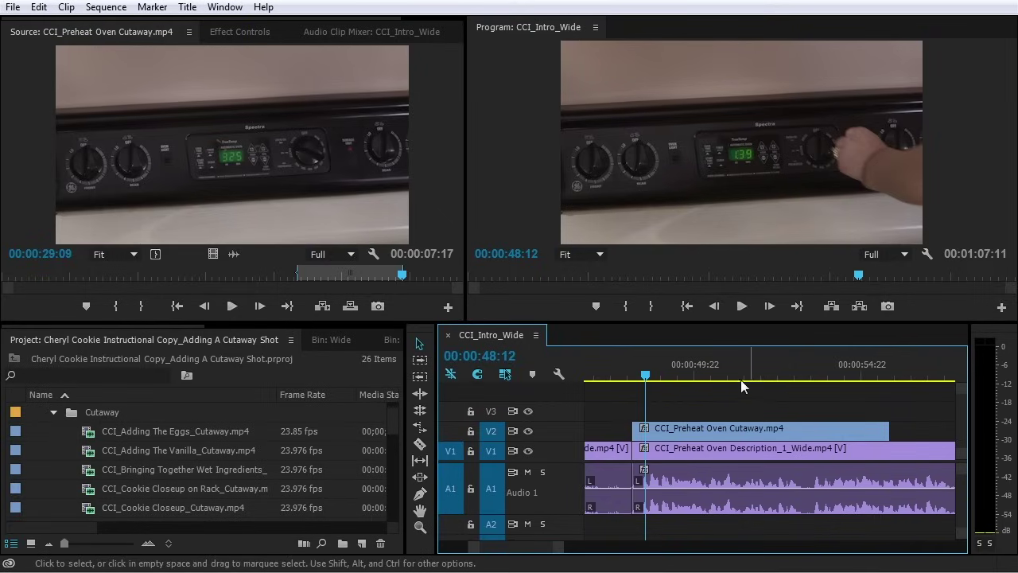
pyautogui.moveTo(726, 367); pyautogui.dragTo(806, 385)
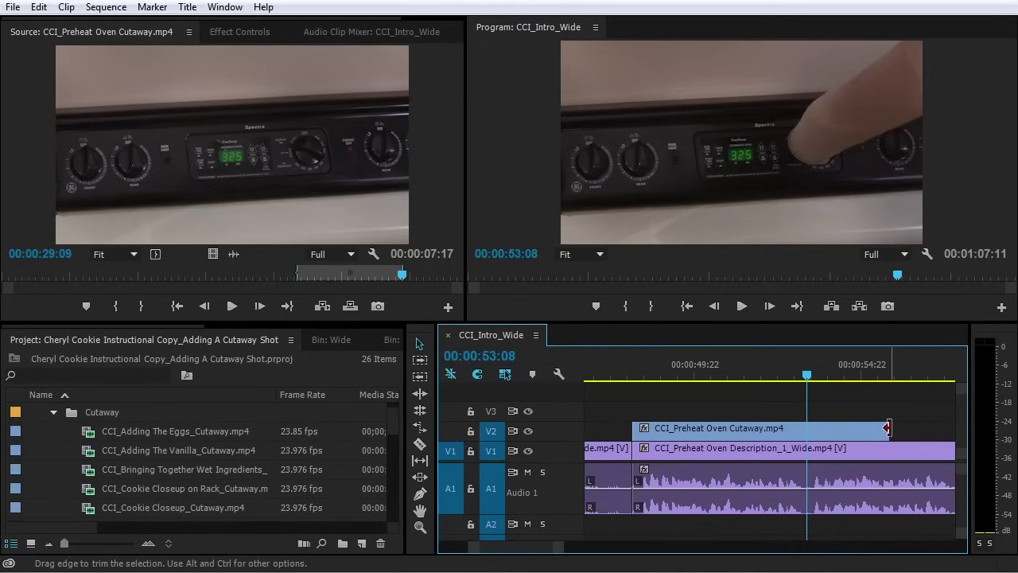
pyautogui.moveTo(887, 429); pyautogui.dragTo(806, 437)
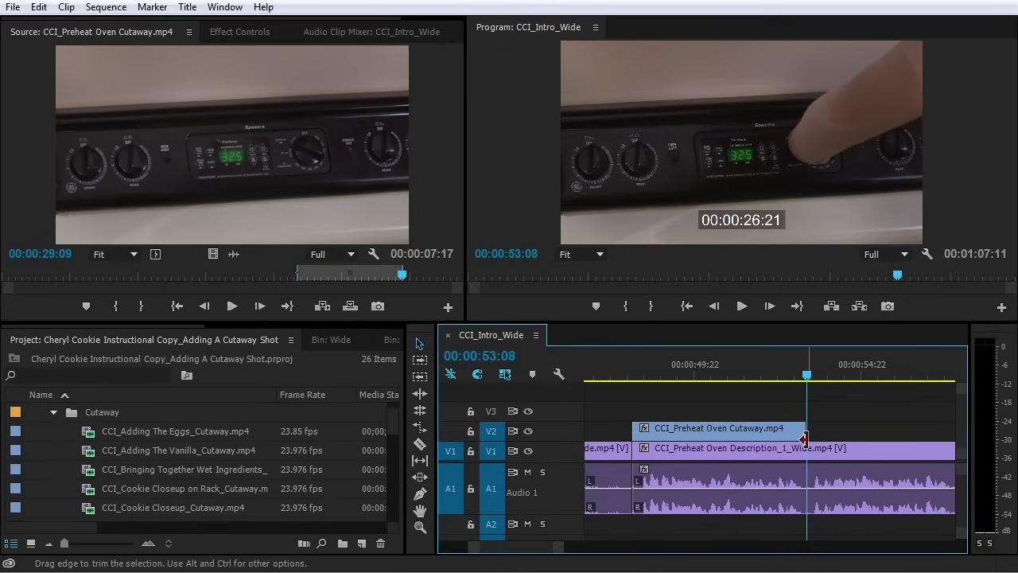
pyautogui.press('y')
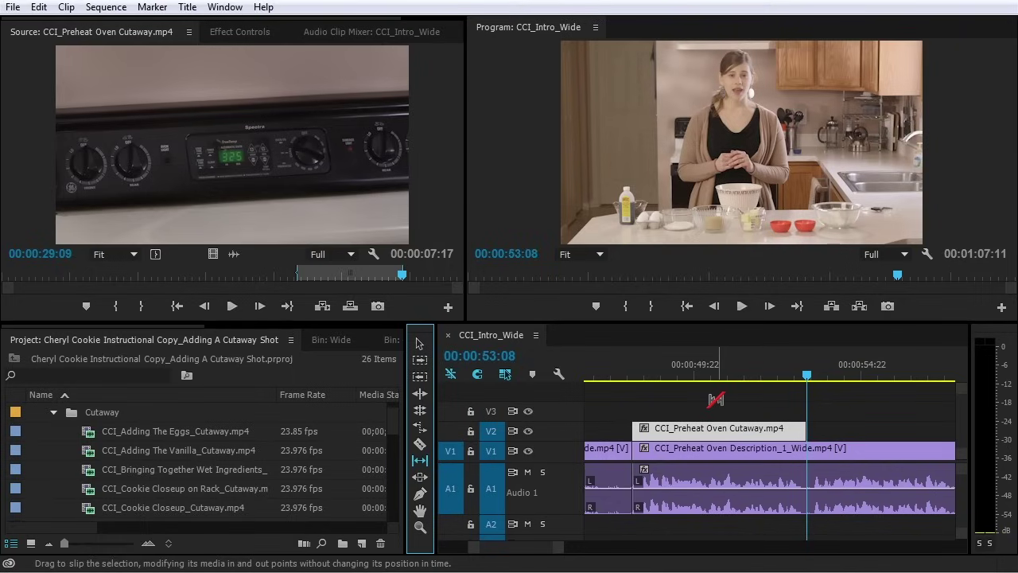
# Slip the V2 oven cutaway to show a different part of its footage
pyautogui.click(710, 427)
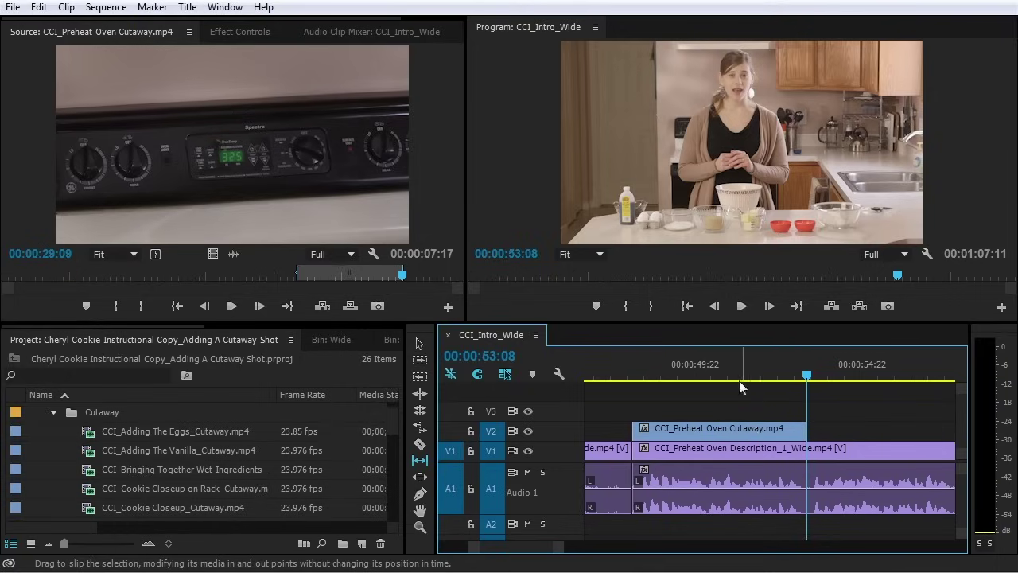
pyautogui.click(770, 431)
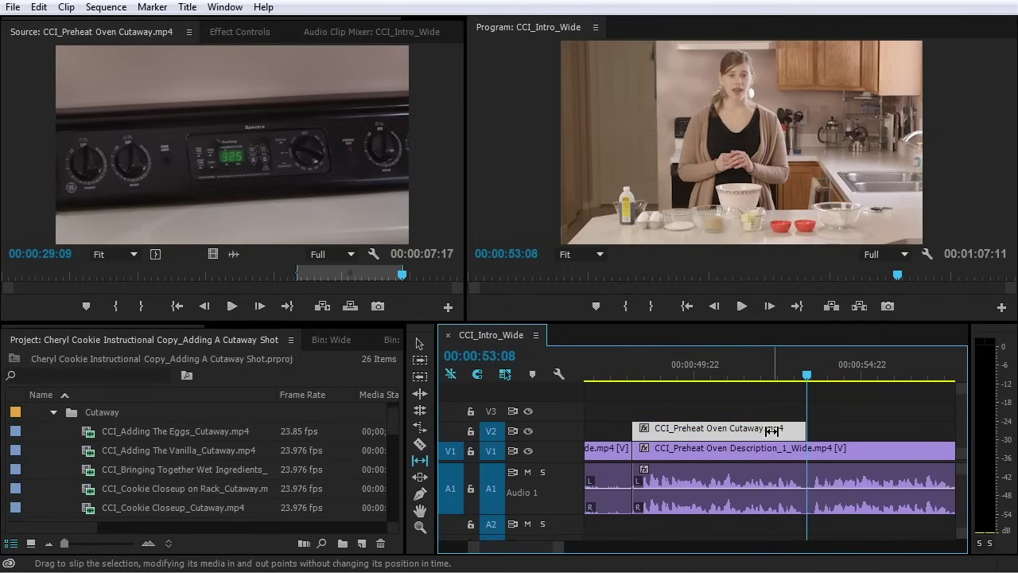
pyautogui.moveTo(775, 431); pyautogui.dragTo(742, 430)
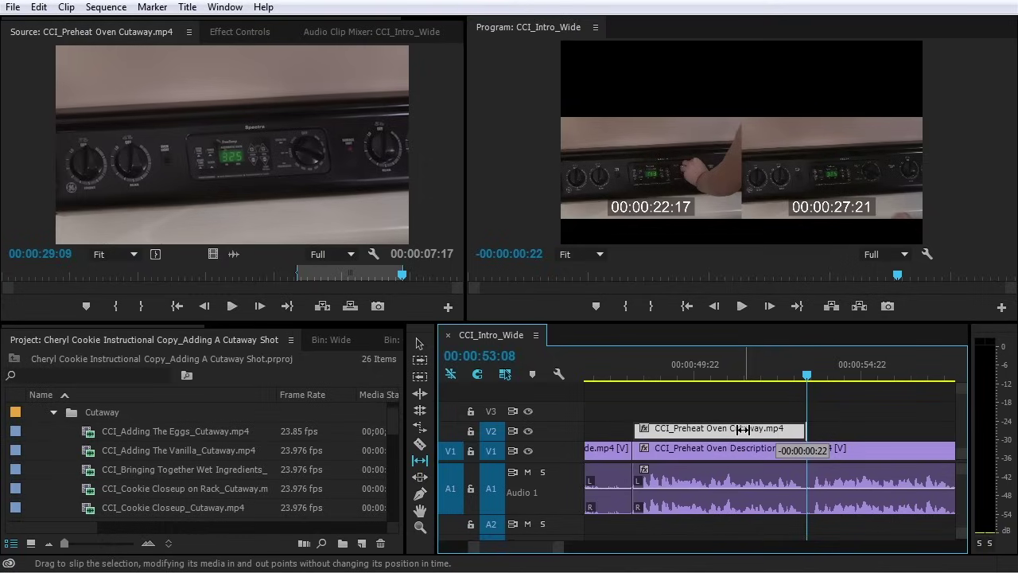
pyautogui.moveTo(742, 430); pyautogui.dragTo(741, 433)
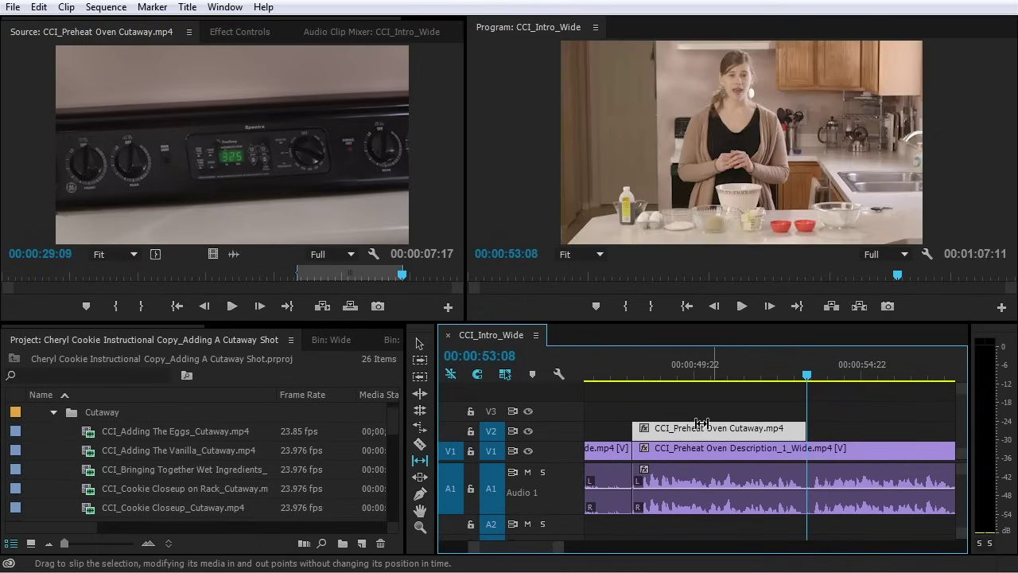
pyautogui.click(624, 374)
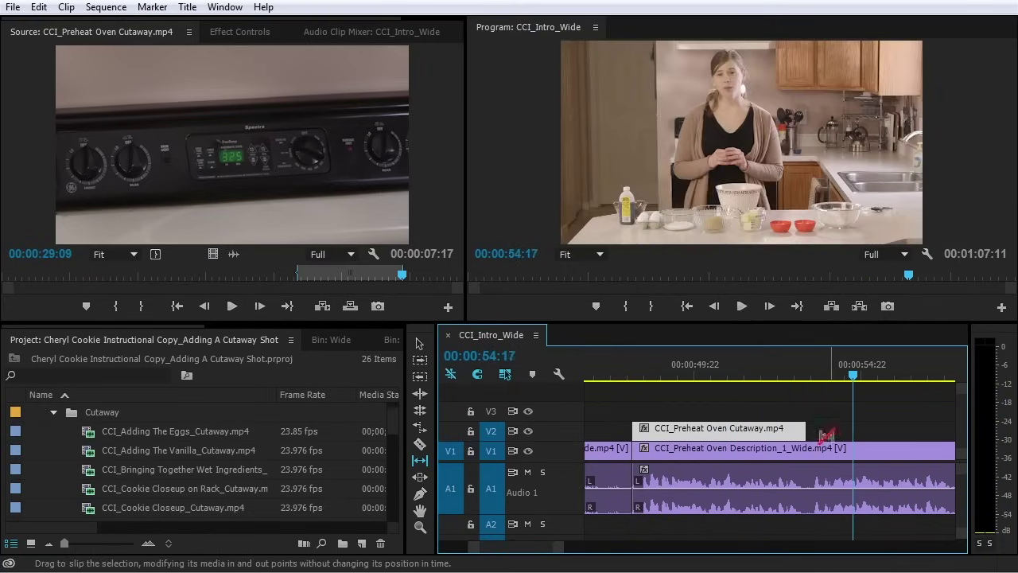
# Extend the oven cutaway's end by three frames
pyautogui.press('space')
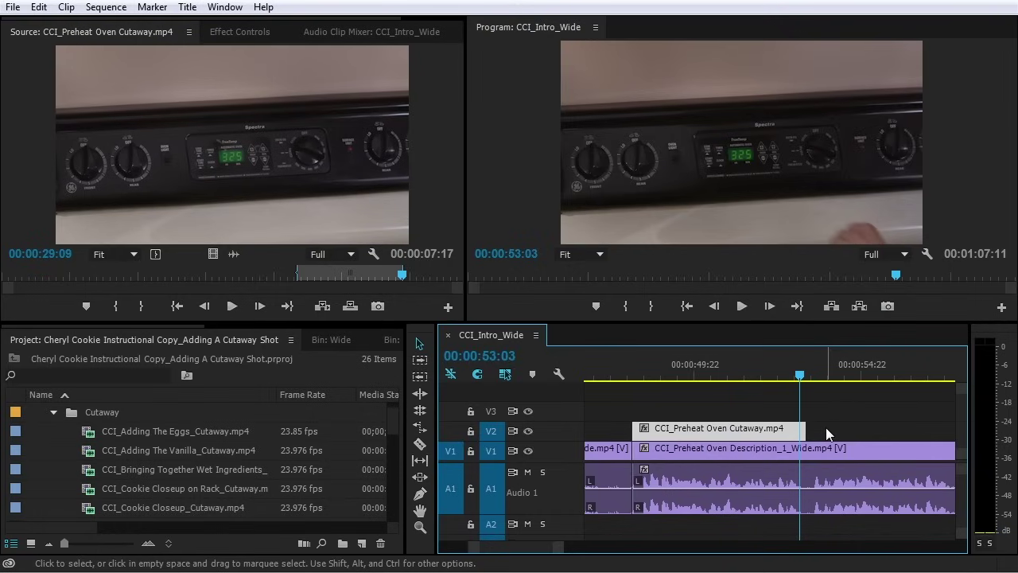
pyautogui.press('=')
pyautogui.moveTo(789, 431); pyautogui.dragTo(799, 430)
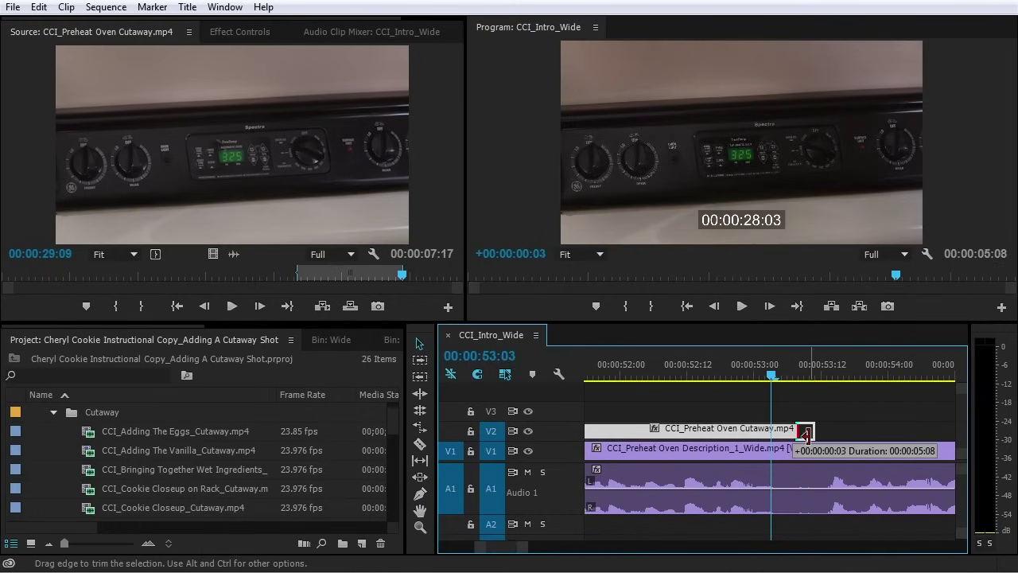
pyautogui.moveTo(807, 434); pyautogui.dragTo(808, 434)
# Play back the edit from 00:00:52:07 and from 00:00:59:16 to the sequence end
pyautogui.moveTo(771, 375); pyautogui.dragTo(659, 375)
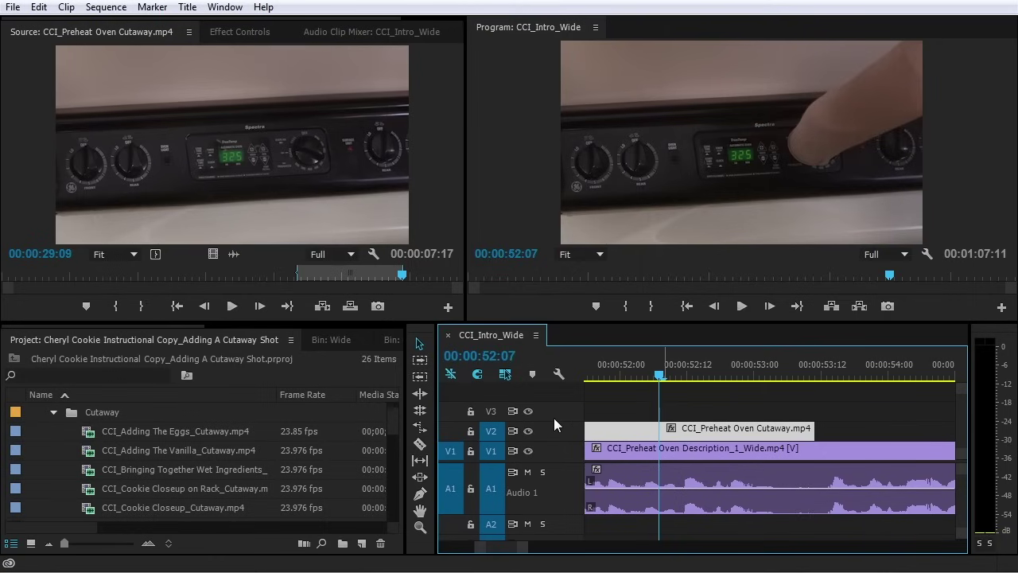
pyautogui.press('space')
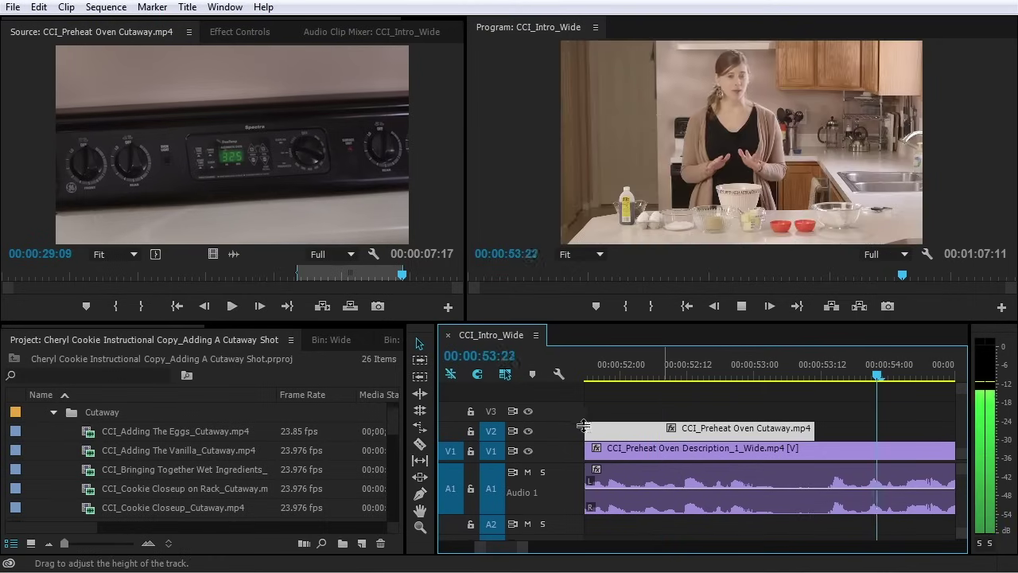
pyautogui.press('-')
pyautogui.press('space')
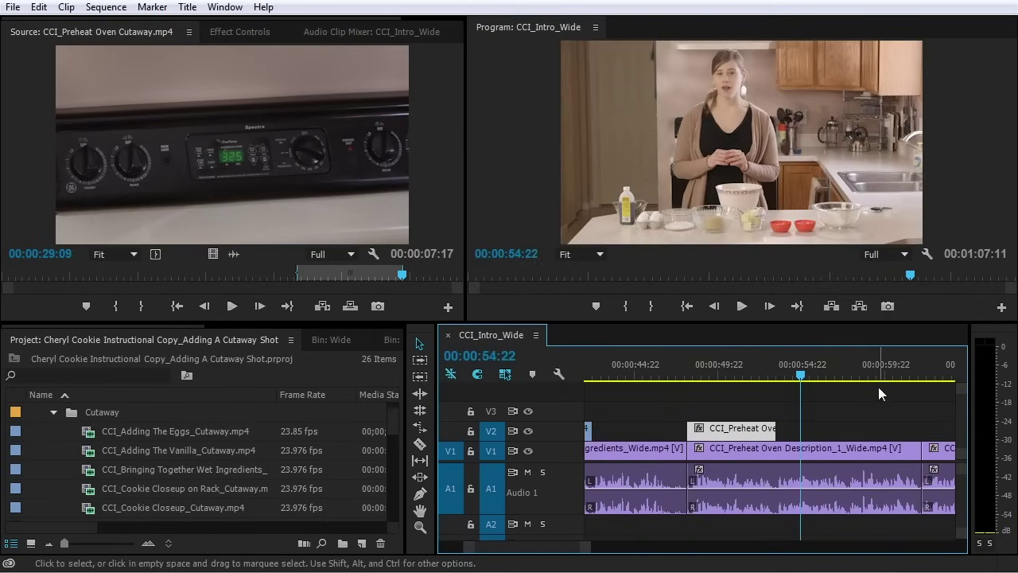
pyautogui.click(880, 374)
pyautogui.press('space')
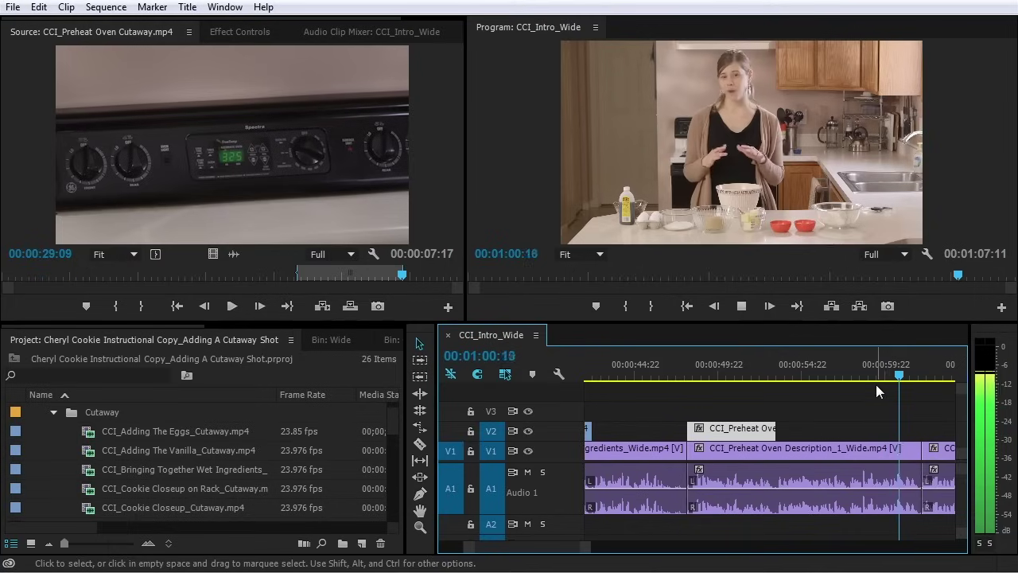
pyautogui.press('=')
pyautogui.press('-')
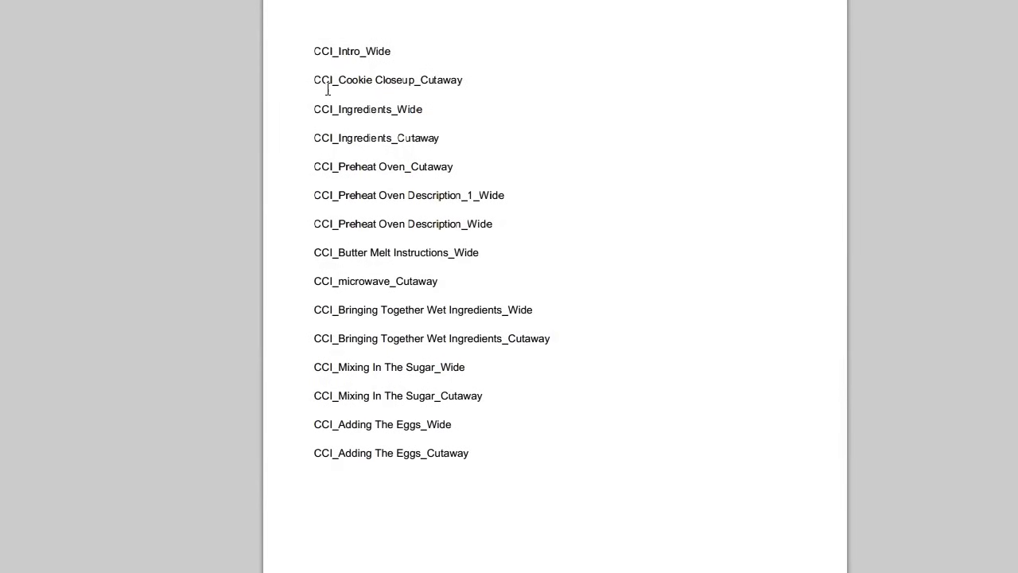
# Mark Preheat Oven shots in the shot list, then mark 00:00:10:05 plus 00:00:04:04 in Cookie Closeup on Rack
pyautogui.moveTo(333, 173); pyautogui.dragTo(515, 225)
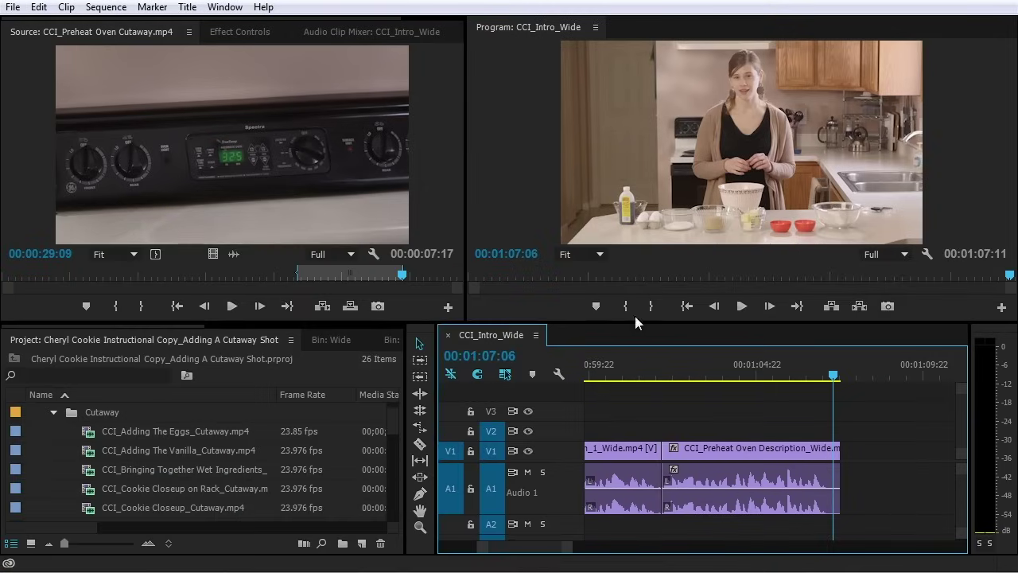
pyautogui.moveTo(392, 415); pyautogui.dragTo(392, 424)
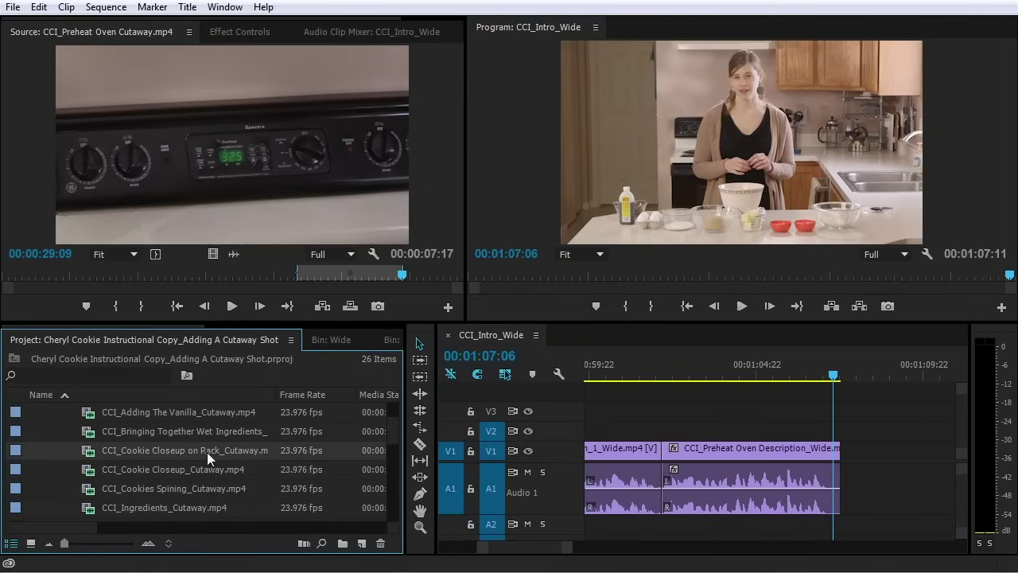
pyautogui.doubleClick(106, 449)
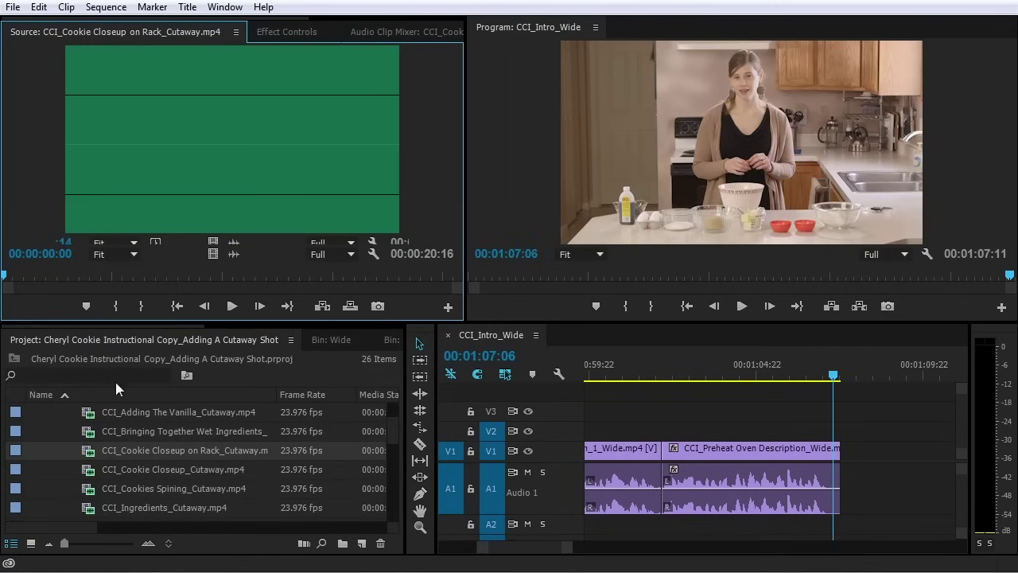
pyautogui.moveTo(138, 276); pyautogui.dragTo(318, 276)
pyautogui.click(117, 305)
pyautogui.click(142, 306)
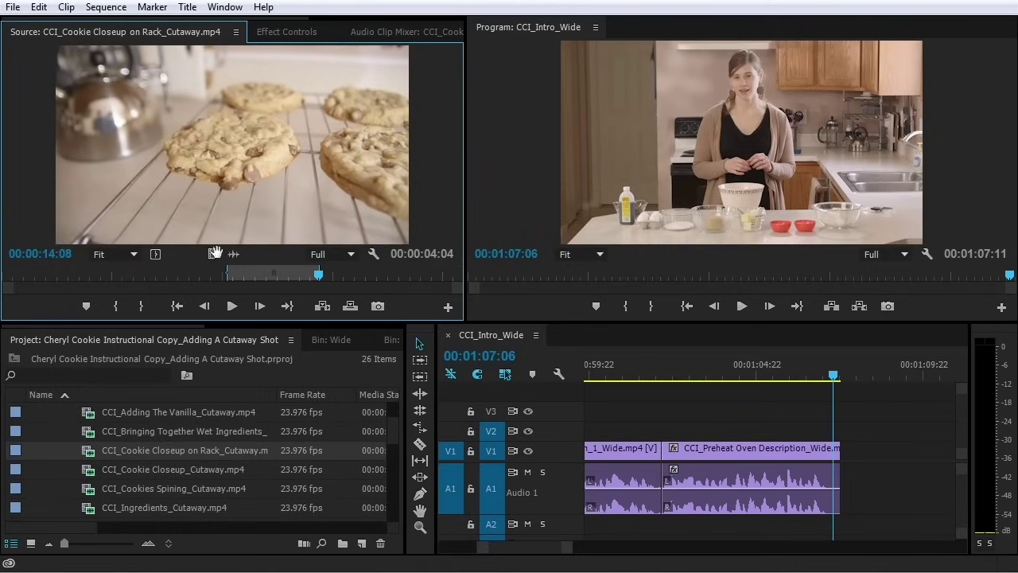
pyautogui.moveTo(594, 362); pyautogui.dragTo(665, 434)
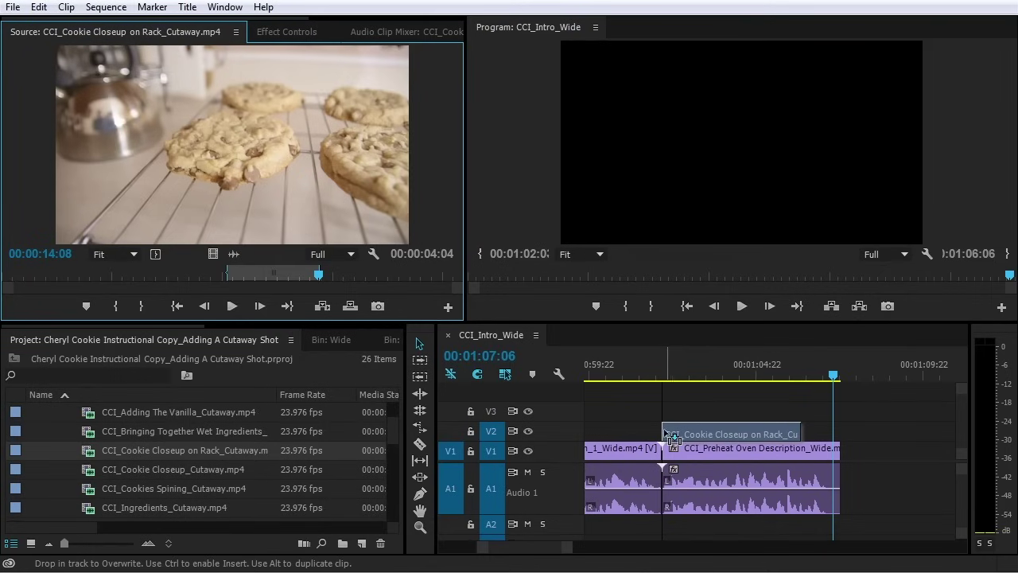
# Drop the cookie cutaway onto V2 at the playhead and extend its start 19 frames earlier
pyautogui.moveTo(667, 379); pyautogui.dragTo(667, 433)
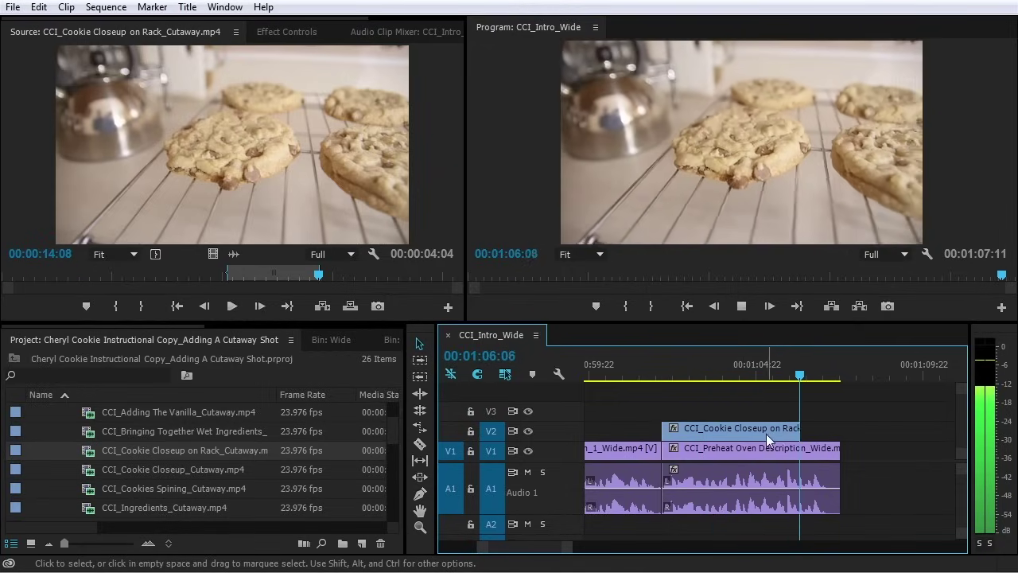
pyautogui.press('space')
pyautogui.moveTo(749, 429); pyautogui.dragTo(775, 429)
pyautogui.moveTo(690, 430); pyautogui.dragTo(663, 430)
pyautogui.click(649, 373)
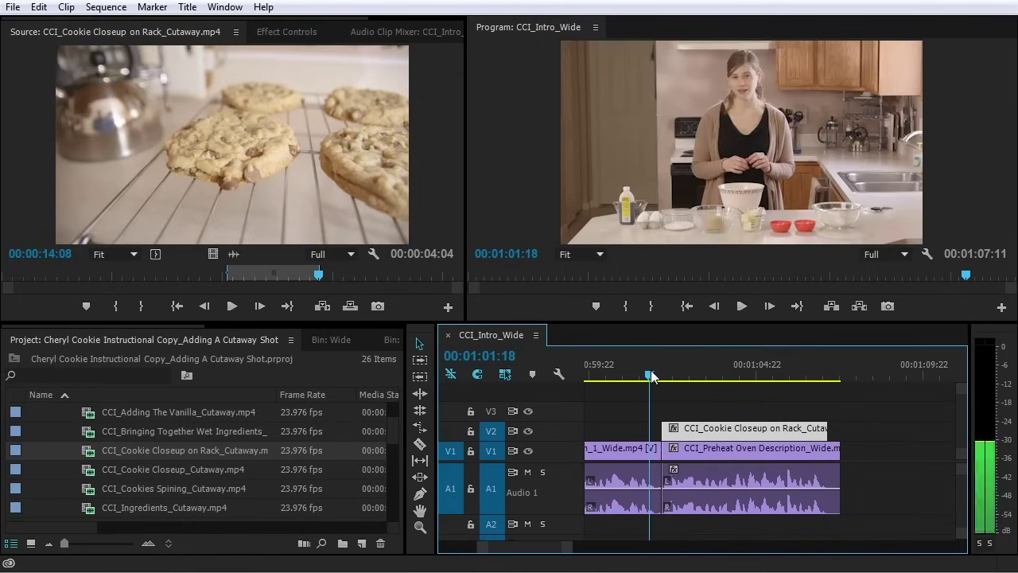
pyautogui.press('space')
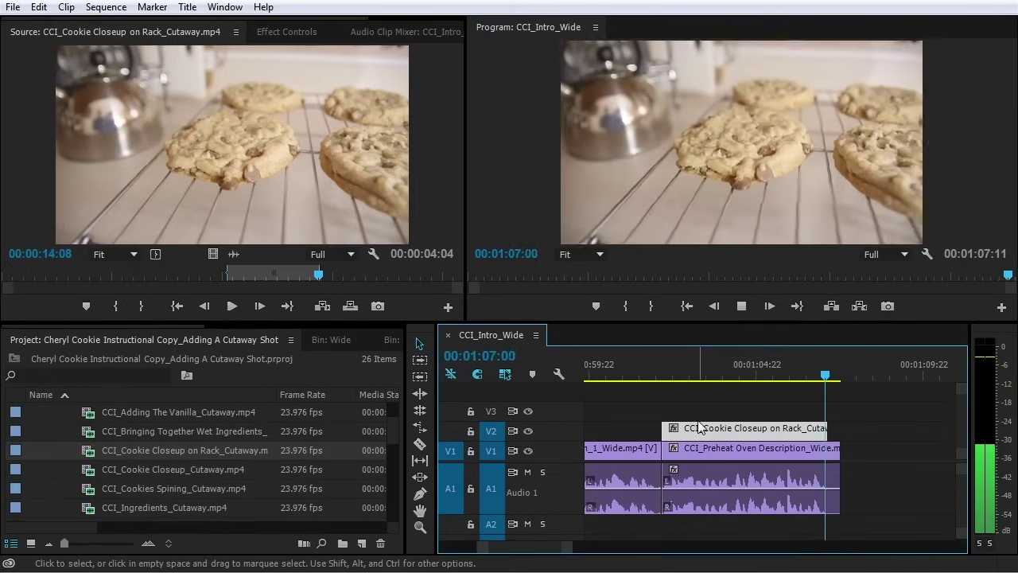
# Extend the cookie cutaway's end by 9 frames and its start 13 more frames, then review
pyautogui.moveTo(821, 430); pyautogui.dragTo(812, 436)
pyautogui.moveTo(687, 432); pyautogui.dragTo(667, 430)
pyautogui.click(663, 373)
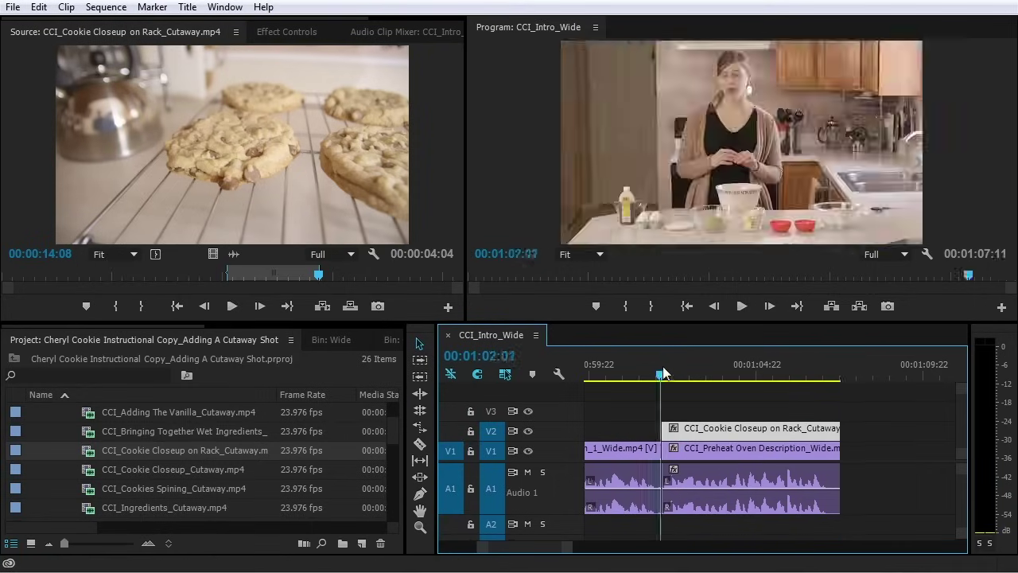
pyautogui.press('space')
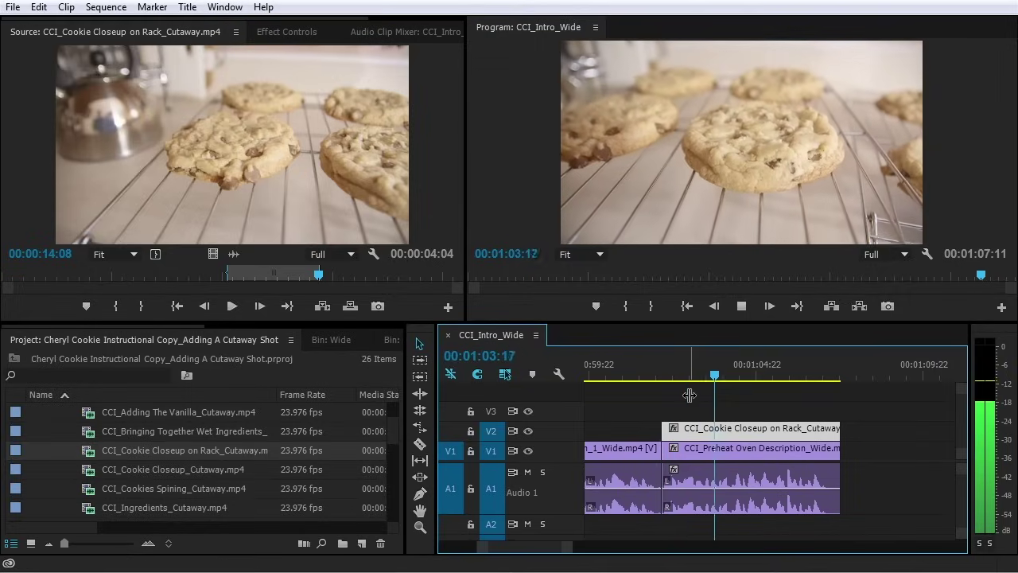
pyautogui.press('space')
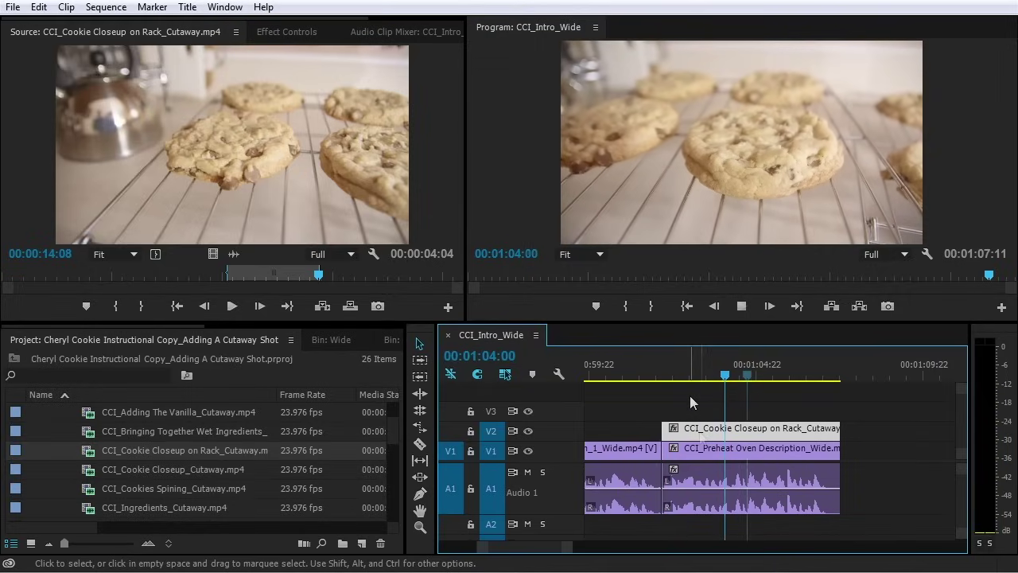
pyautogui.doubleClick(727, 435)
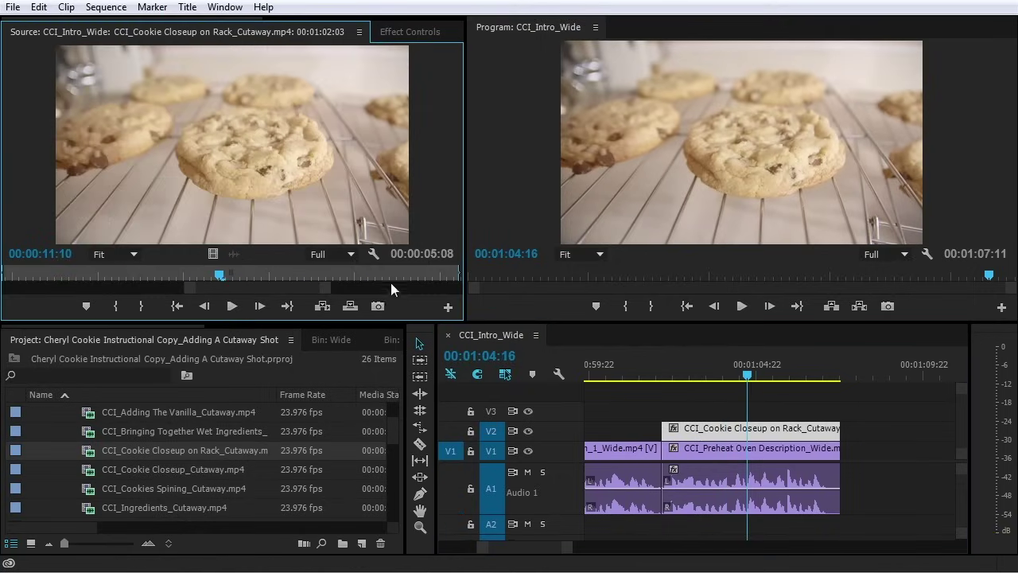
pyautogui.moveTo(324, 294); pyautogui.dragTo(509, 294)
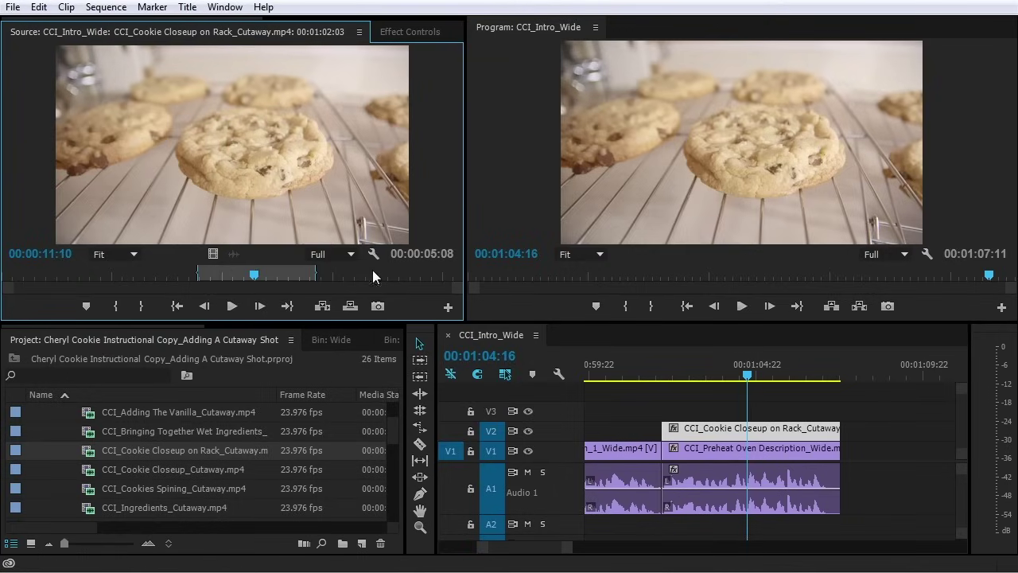
pyautogui.moveTo(334, 272)
pyautogui.mouseDown()
pyautogui.moveTo(432, 284)
pyautogui.moveTo(291, 280)
pyautogui.moveTo(321, 275)
pyautogui.mouseUp()
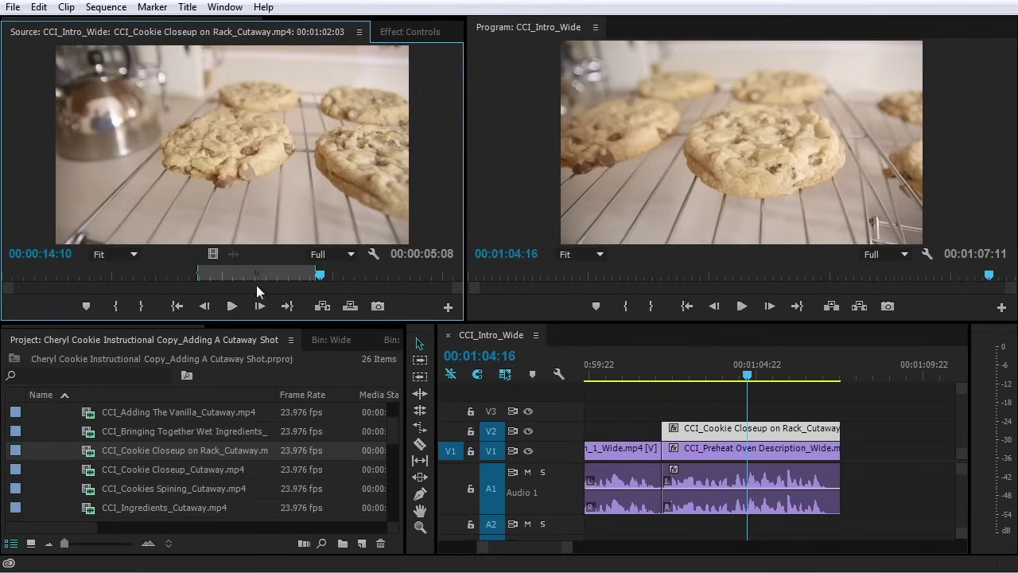
pyautogui.moveTo(296, 276); pyautogui.dragTo(373, 283)
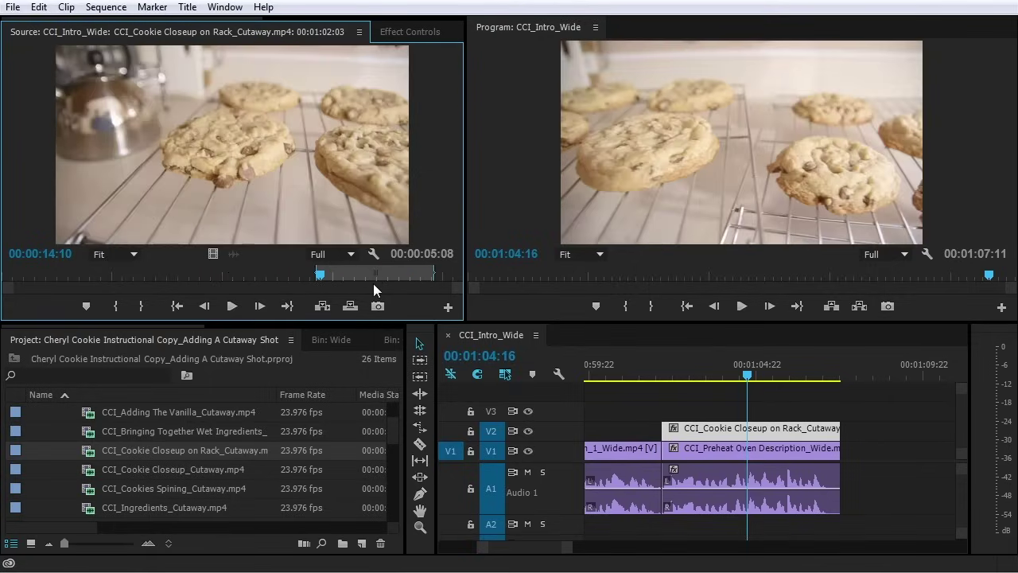
pyautogui.click(656, 366)
pyautogui.press('space')
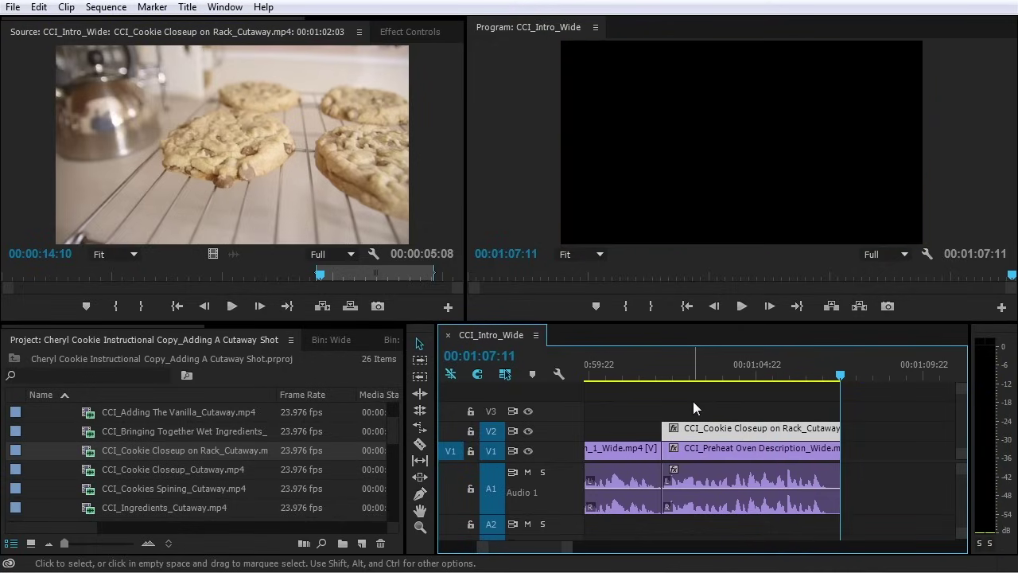
pyautogui.click(660, 371)
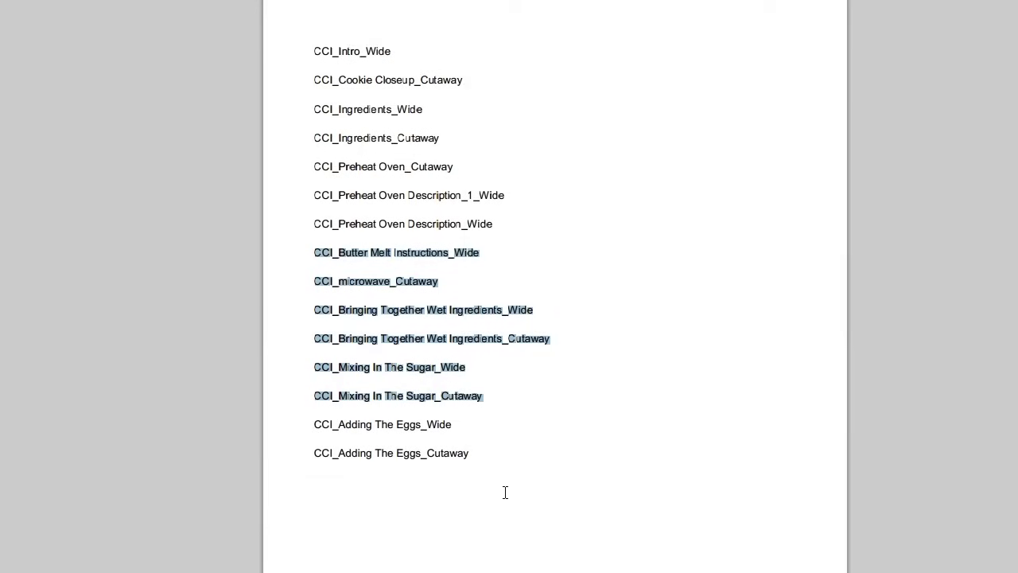
pyautogui.keyDown('shift'); pyautogui.click(477, 460); pyautogui.keyUp('shift')
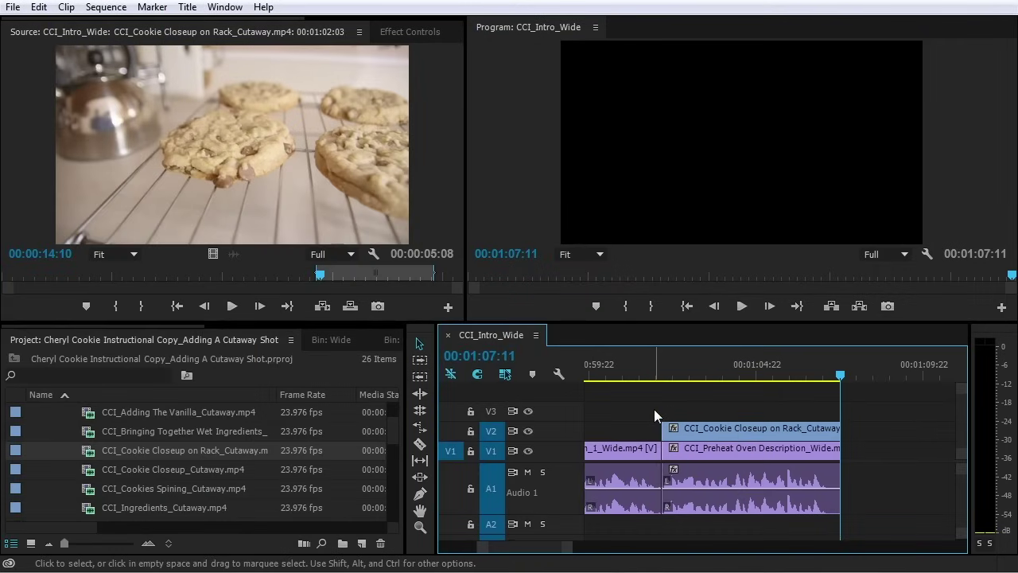
pyautogui.press('Home')
pyautogui.press('\\')
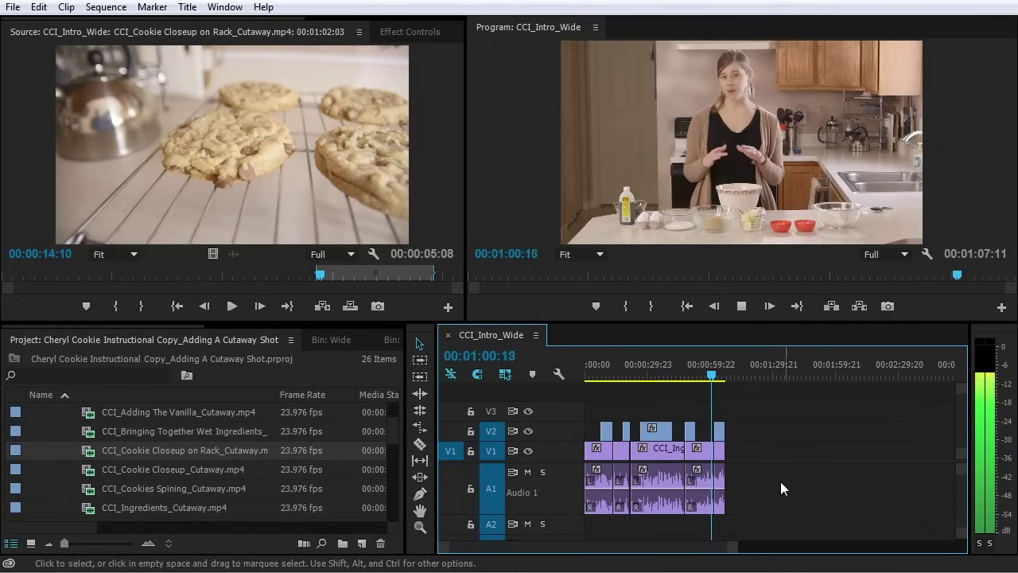
pyautogui.scroll(2, 699, 445)
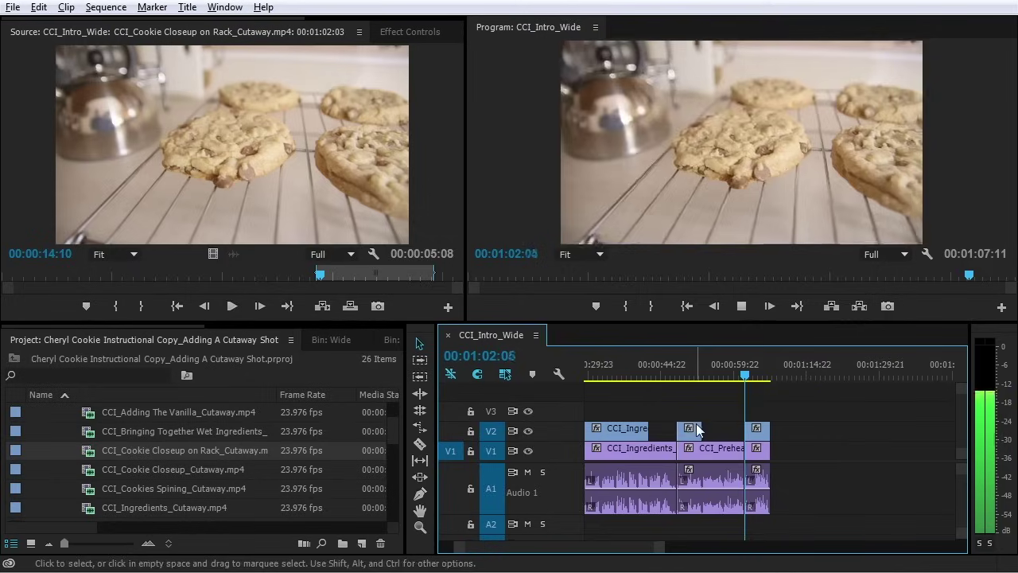
pyautogui.scroll(4, 700, 430)
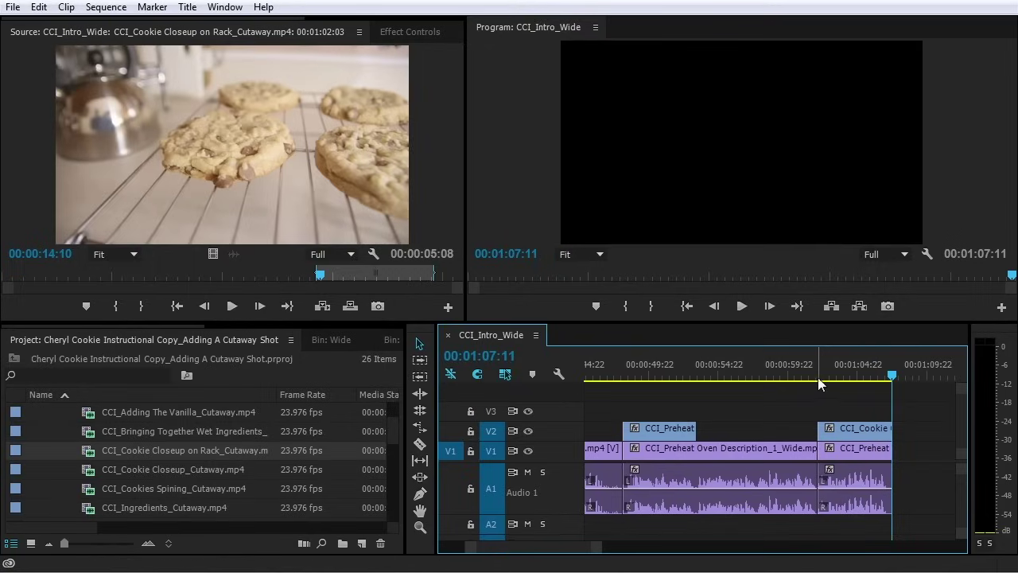
pyautogui.scroll(3, 817, 378)
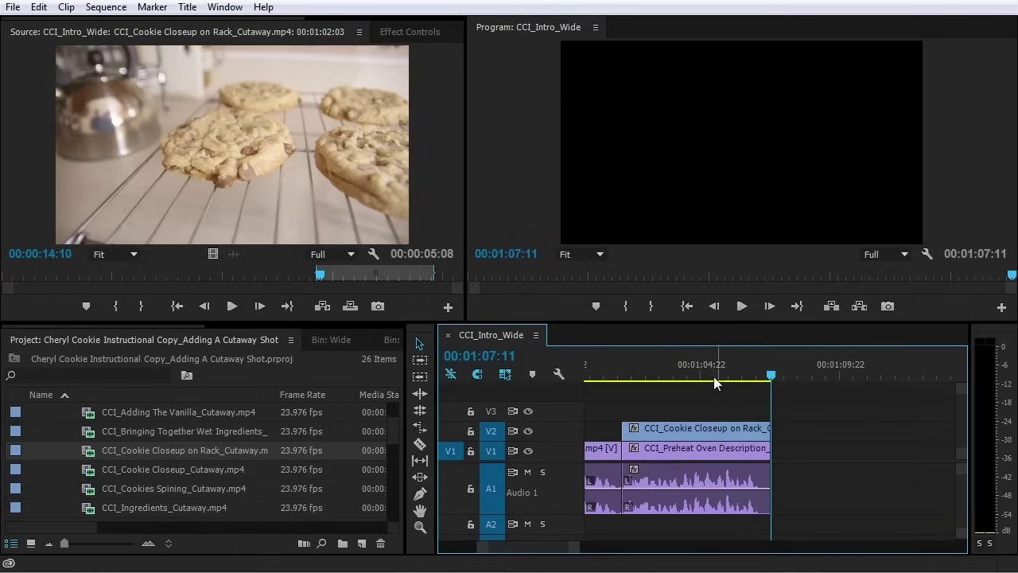
# Select the first Preheat Oven wide clip and play up to its edit into the cookie cutaway
pyautogui.press('-')
pyautogui.click(688, 373)
pyautogui.press('=')
pyautogui.press('=')
pyautogui.press('=')
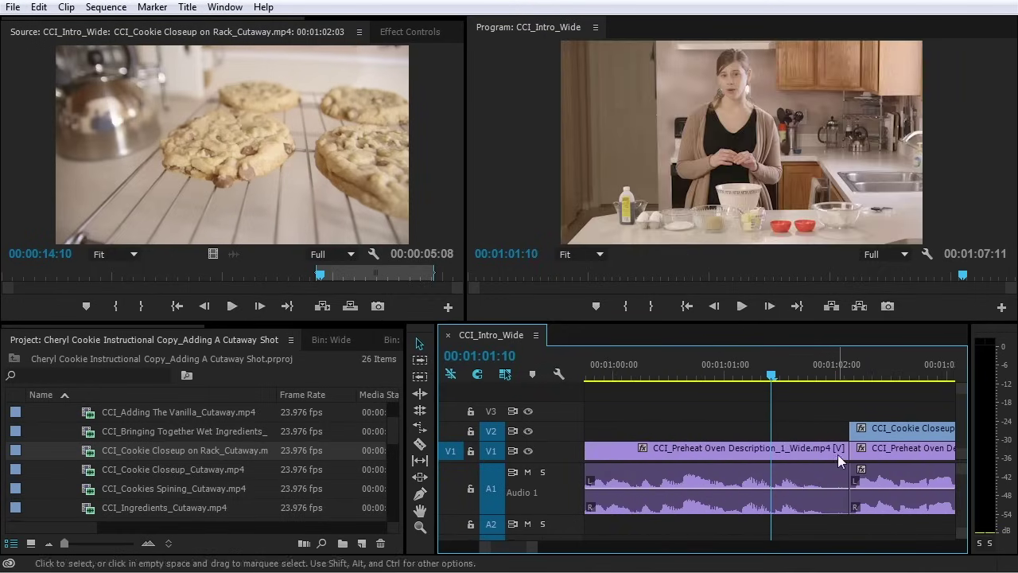
pyautogui.click(831, 453)
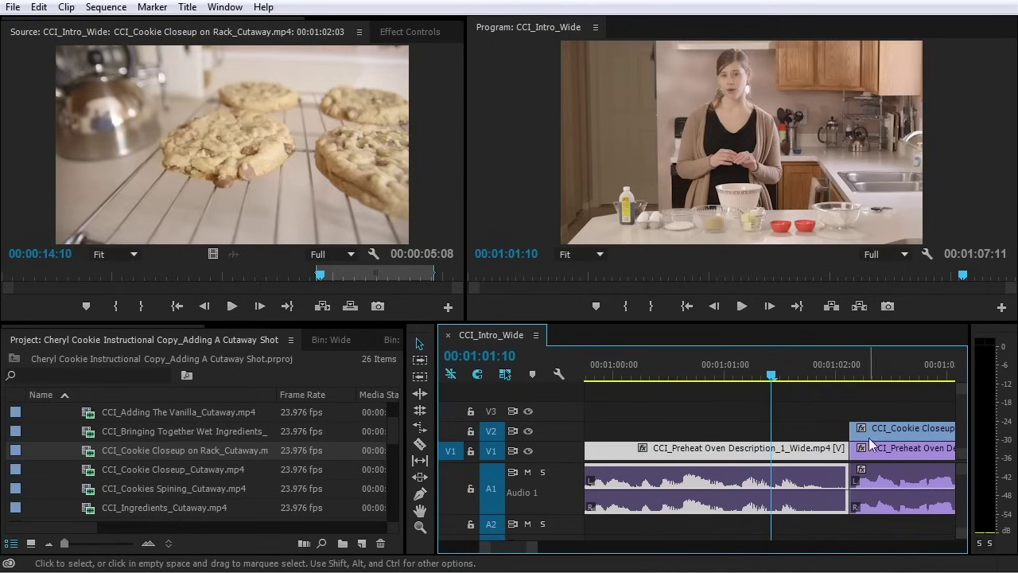
pyautogui.moveTo(791, 375); pyautogui.dragTo(653, 401)
pyautogui.press('space')
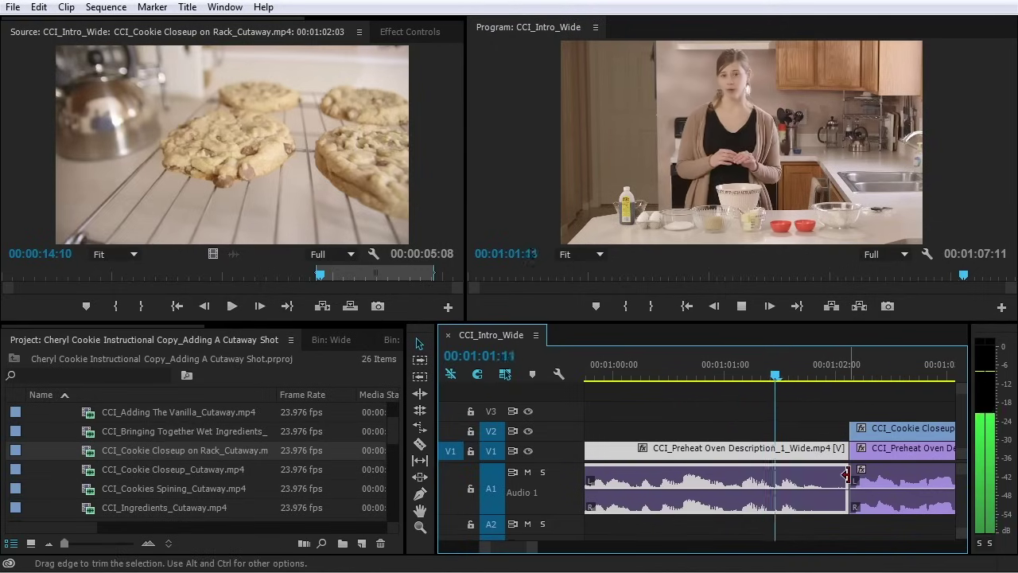
pyautogui.press('space')
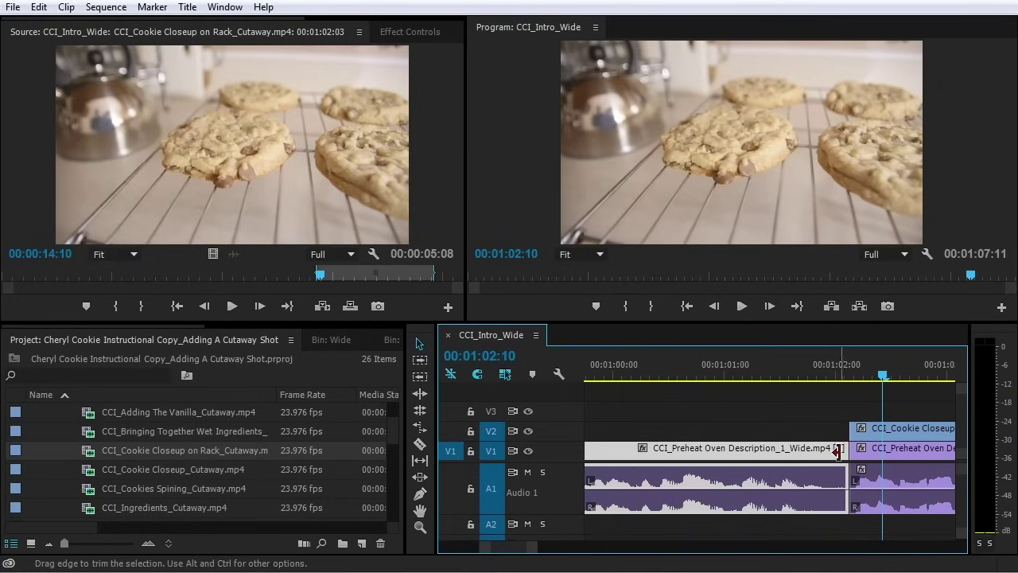
# Ripple-trim the wide clip's end 7 frames later so the sequence runs to 01:07:18, then review
pyautogui.click(839, 451)
pyautogui.keyDown('ctrl'); pyautogui.click(843, 450); pyautogui.keyUp('ctrl')
pyautogui.moveTo(843, 451); pyautogui.dragTo(878, 454)
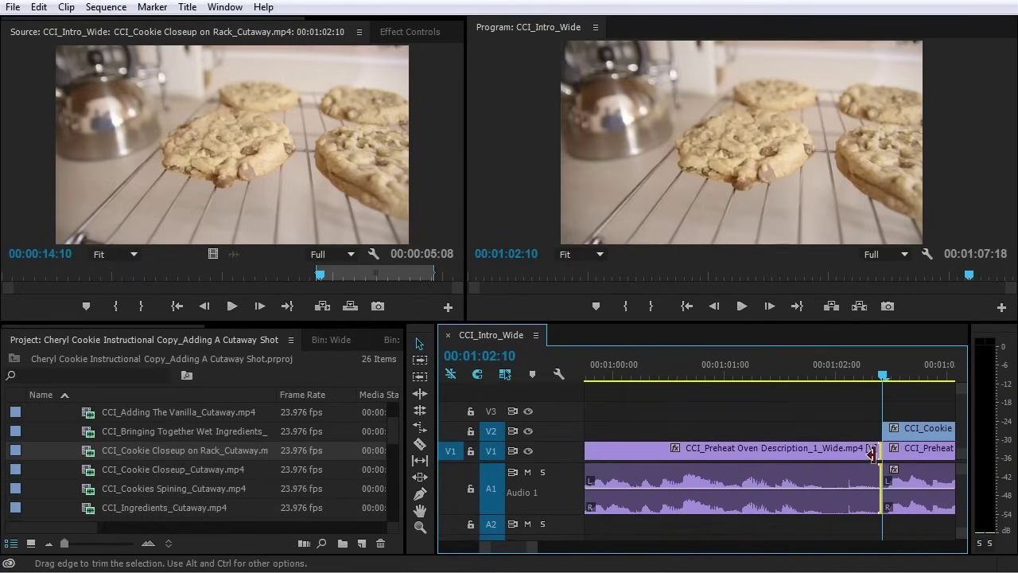
pyautogui.click(783, 372)
pyautogui.press('space')
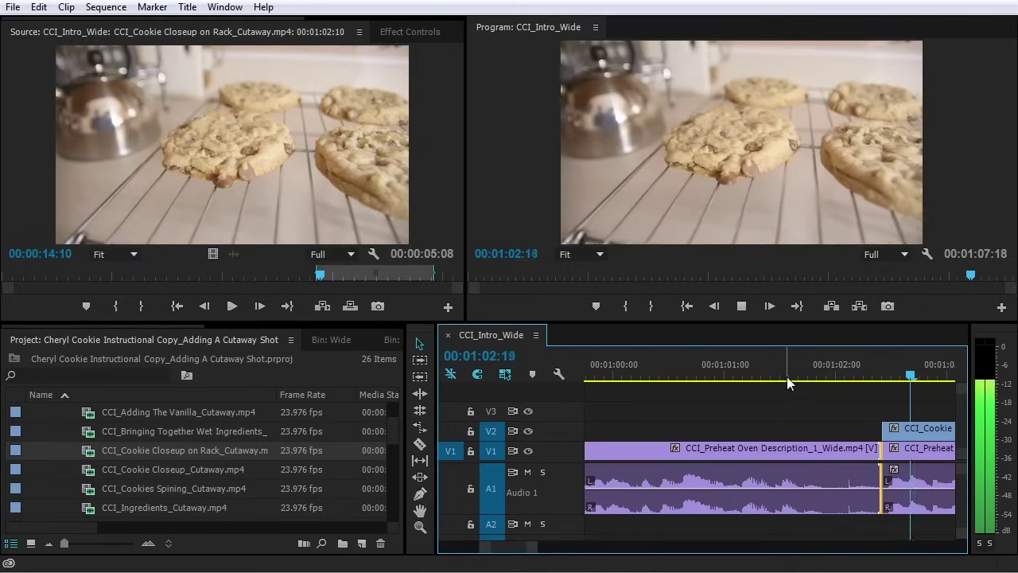
pyautogui.press('=')
pyautogui.moveTo(613, 374)
pyautogui.mouseDown()
pyautogui.moveTo(659, 377)
pyautogui.moveTo(622, 380)
pyautogui.mouseUp()
pyautogui.press('space')
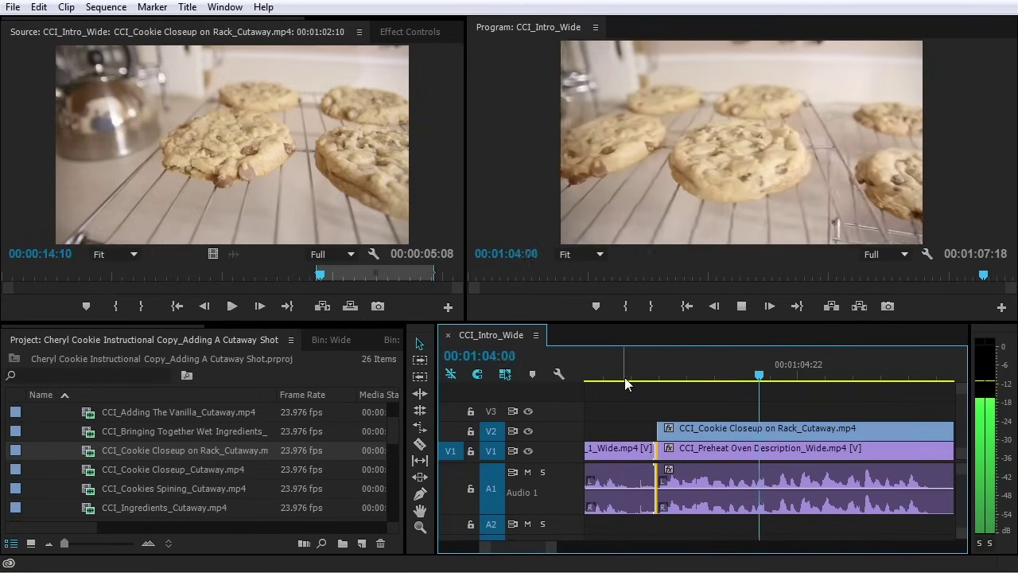
pyautogui.press('-')
pyautogui.press('-')
pyautogui.press('-')
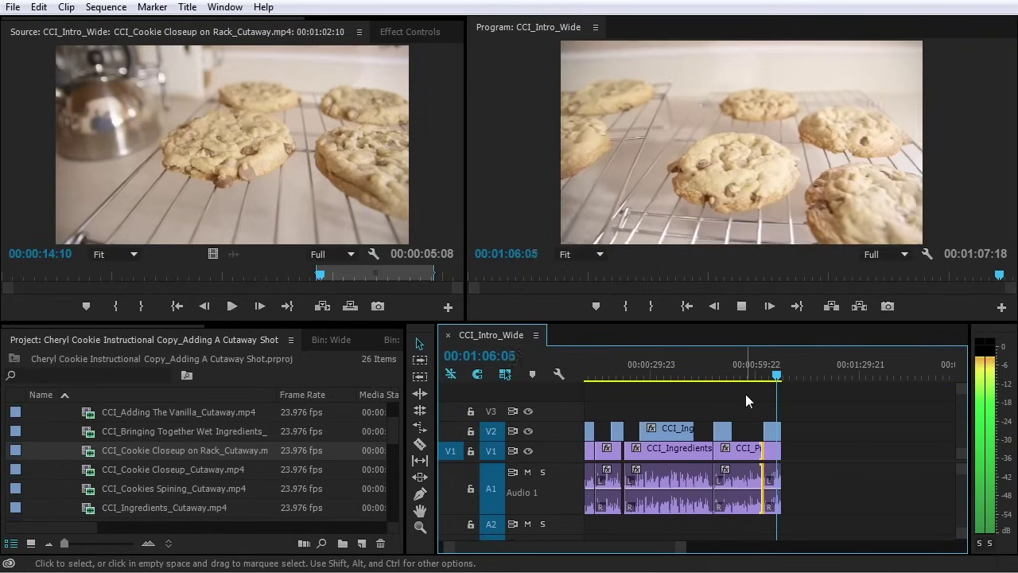
pyautogui.press('space')
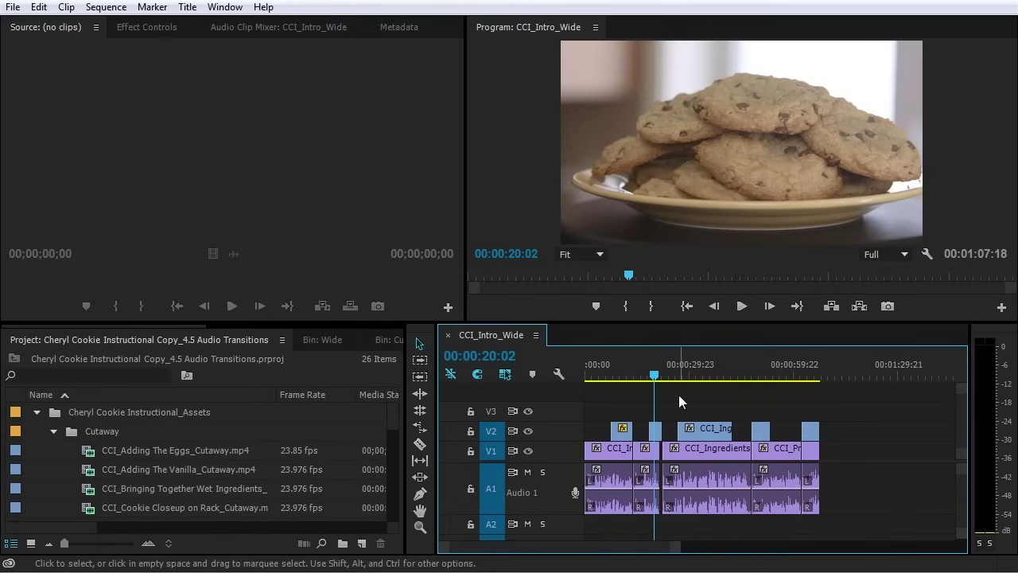
# Show the Effects list and expand Audio Transitions > Crossfade
pyautogui.click(105, 332)
pyautogui.moveTo(105, 326); pyautogui.dragTo(290, 339)
pyautogui.click(252, 336)
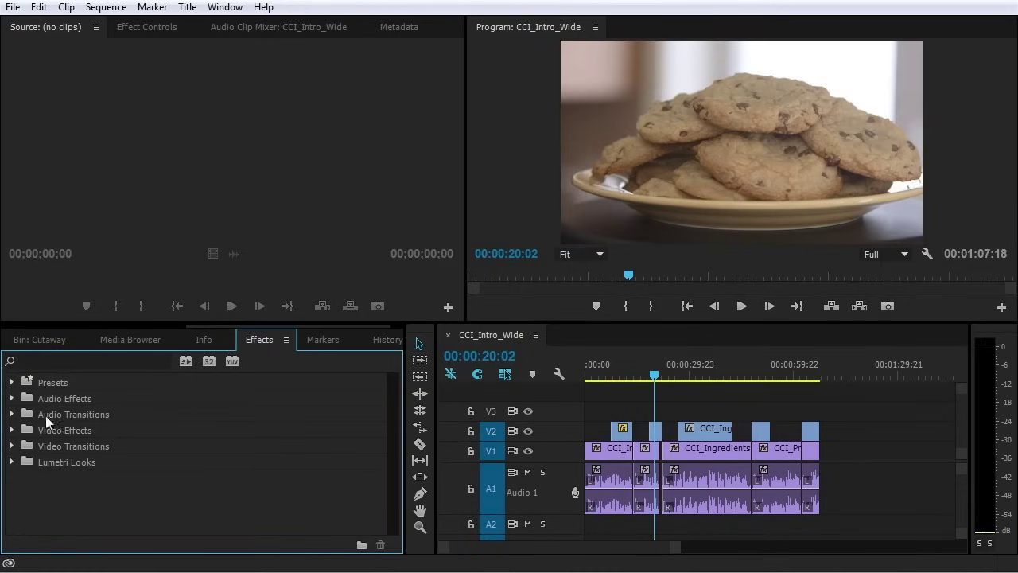
pyautogui.click(11, 414)
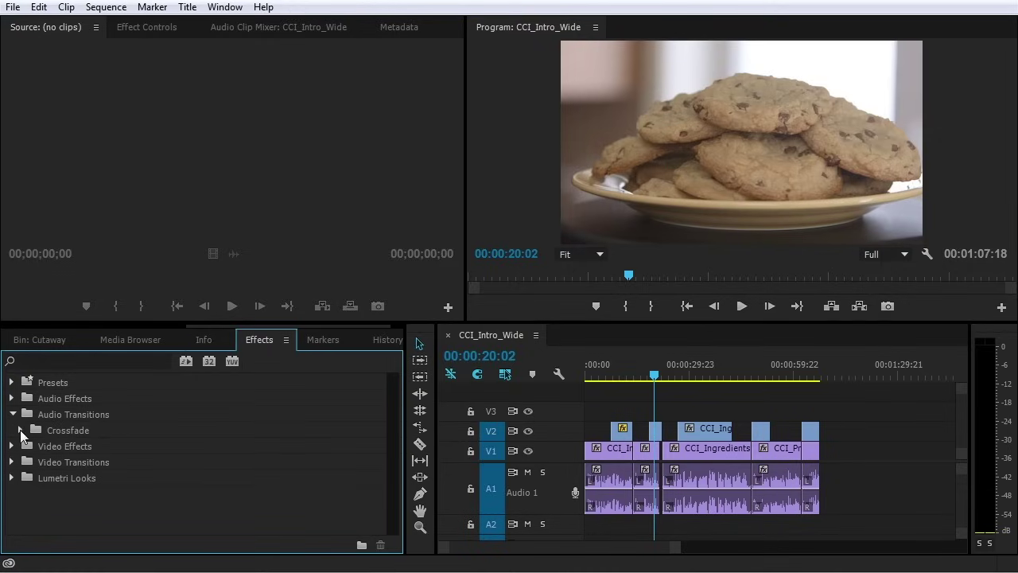
pyautogui.click(20, 429)
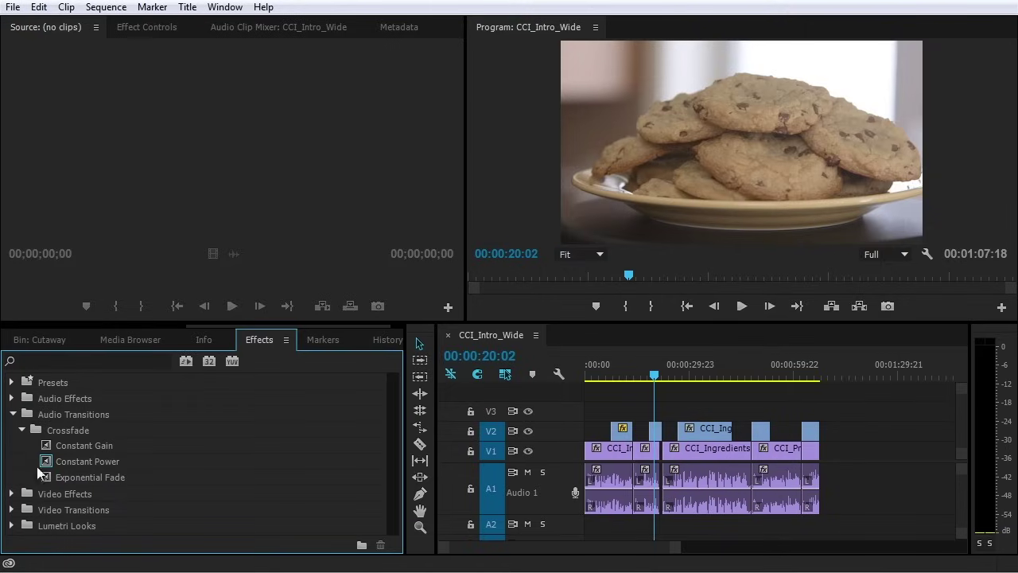
# Try Constant Gain and Exponential Fade as default, finally setting Constant Power as the default transition
pyautogui.rightClick(61, 462)
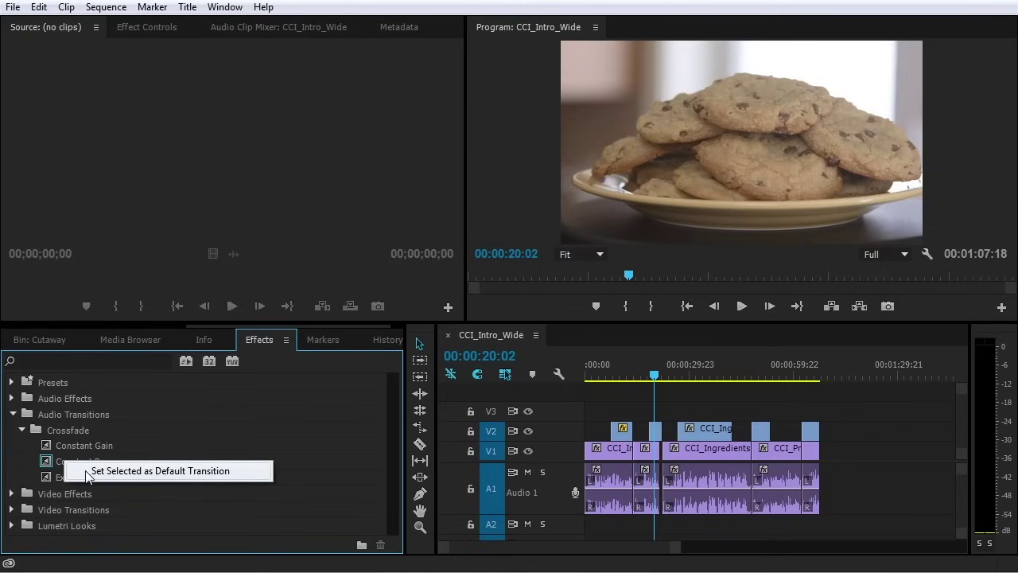
pyautogui.rightClick(68, 446)
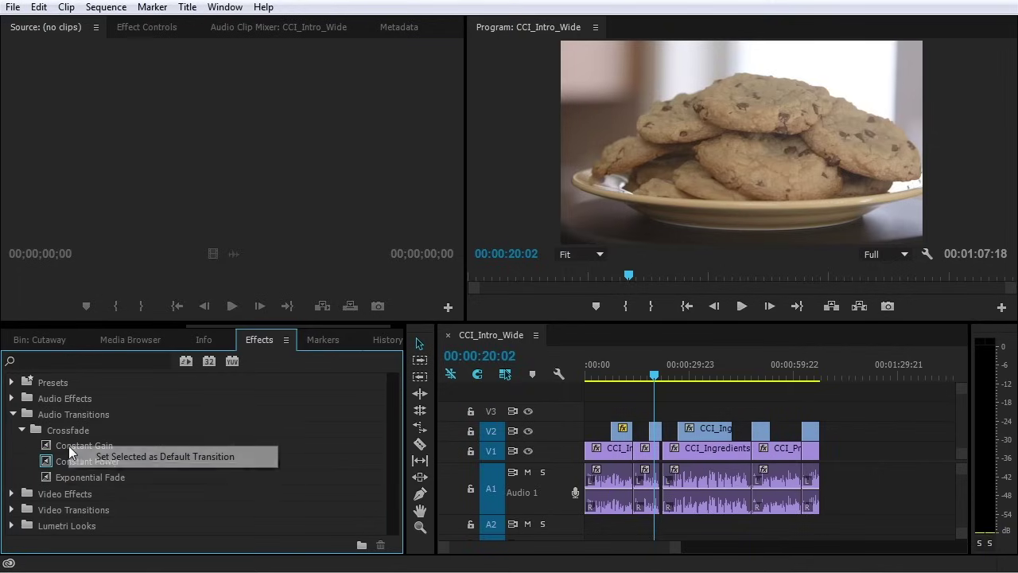
pyautogui.click(111, 457)
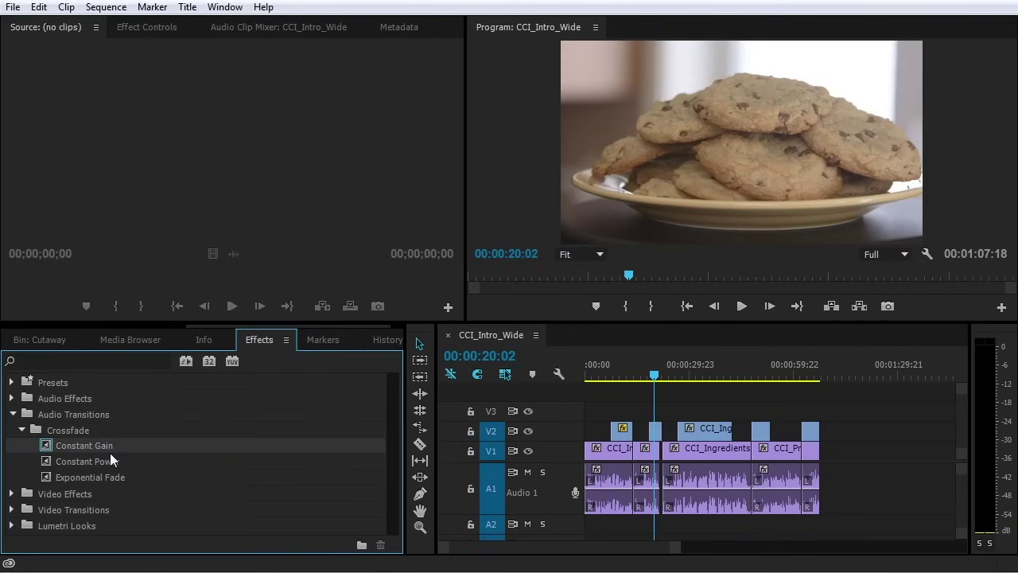
pyautogui.rightClick(87, 474)
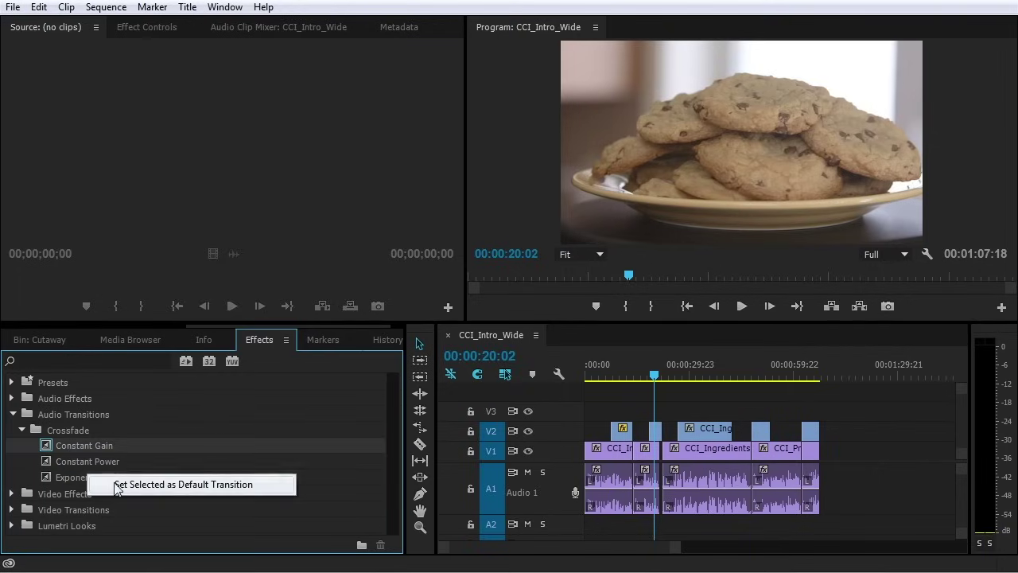
pyautogui.click(114, 482)
pyautogui.rightClick(84, 463)
pyautogui.click(116, 473)
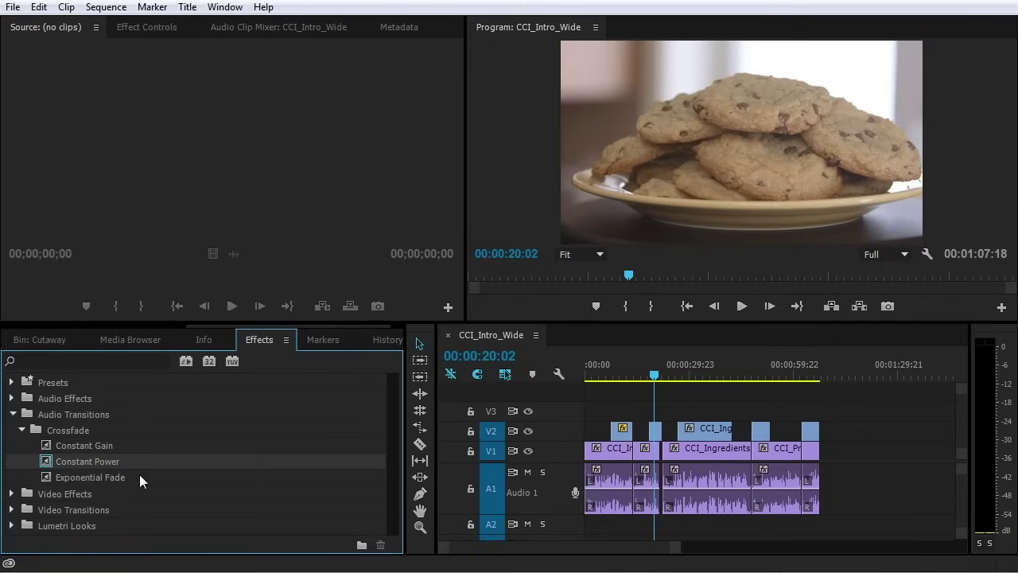
pyautogui.click(219, 451)
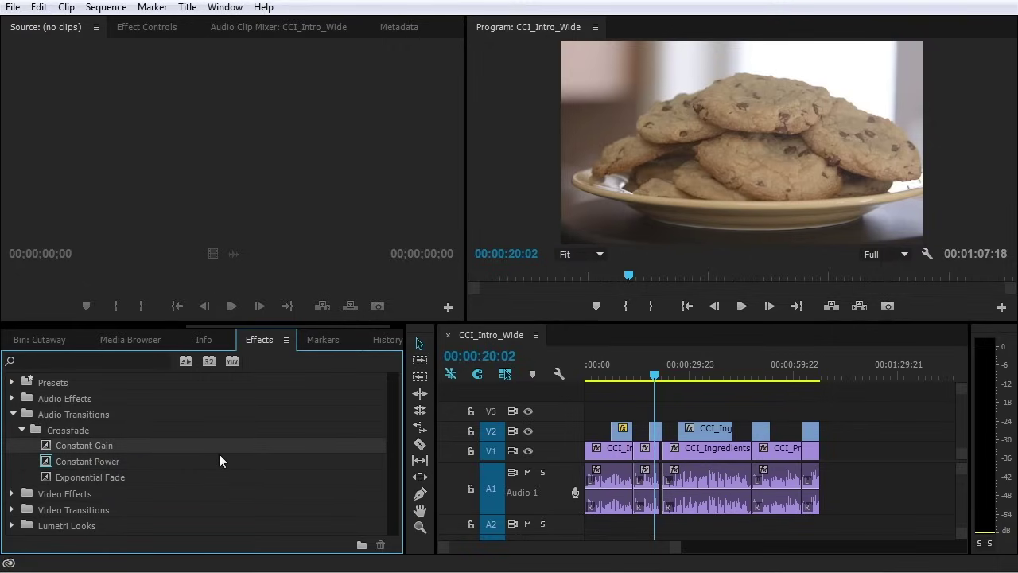
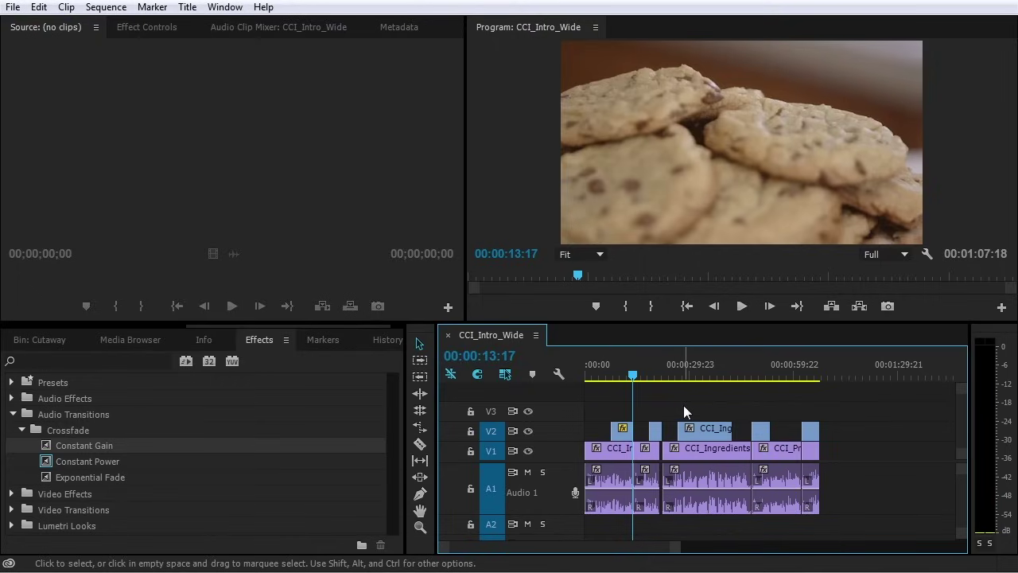
# Zoom in on the cut between the two CCI_Intro_Wide clips, review it, and park at 00:00:13:23
pyautogui.press('=')
pyautogui.press('=')
pyautogui.press('=')
pyautogui.press('=')
pyautogui.press('=')
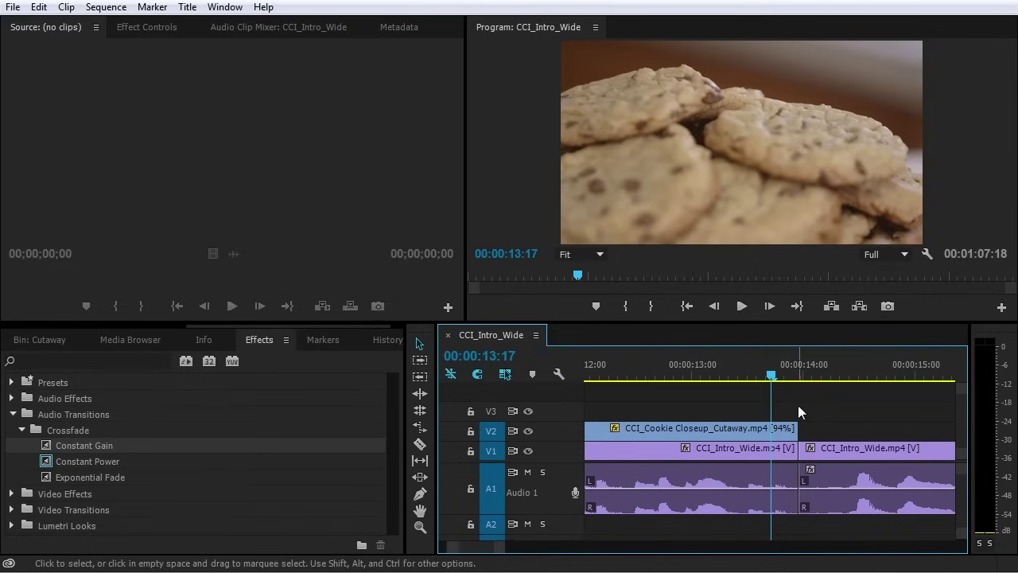
pyautogui.moveTo(787, 380); pyautogui.dragTo(668, 367)
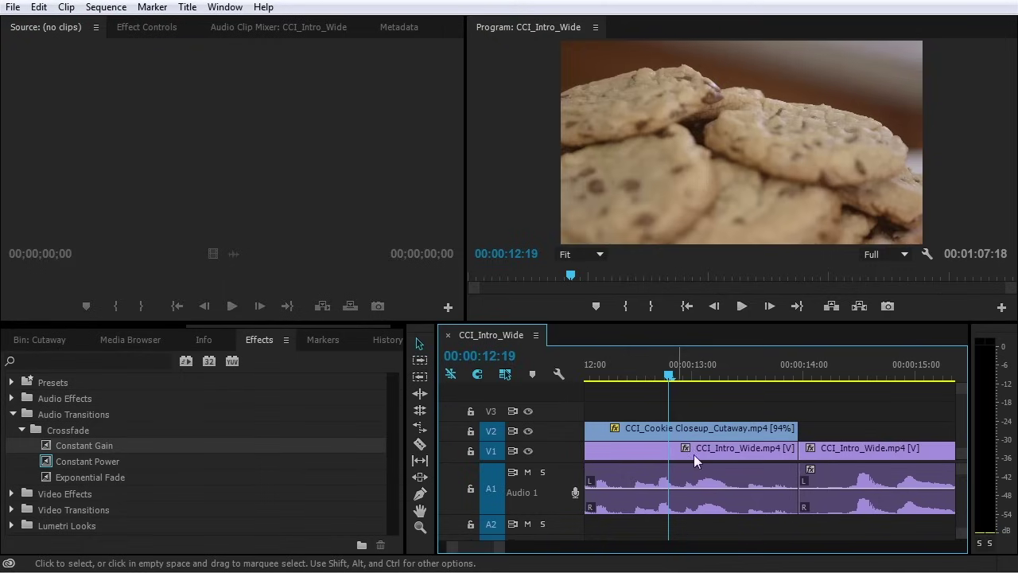
pyautogui.press('space')
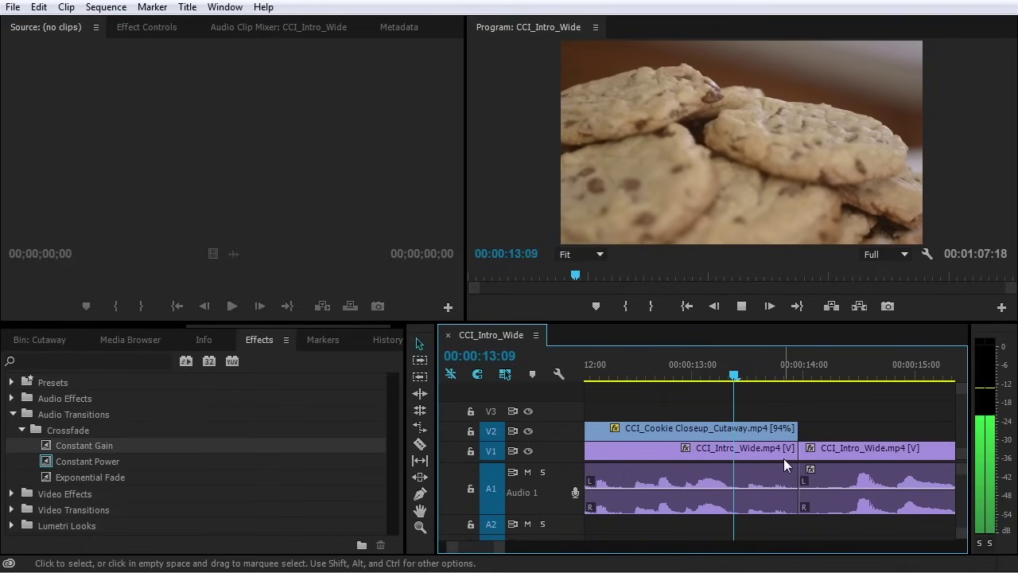
pyautogui.moveTo(735, 371); pyautogui.dragTo(642, 365)
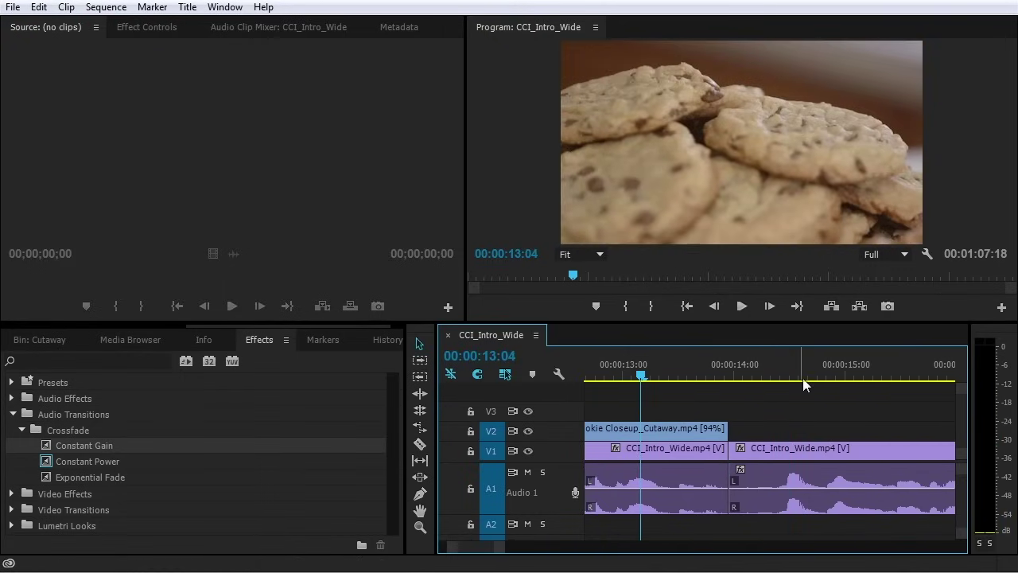
pyautogui.click(737, 362)
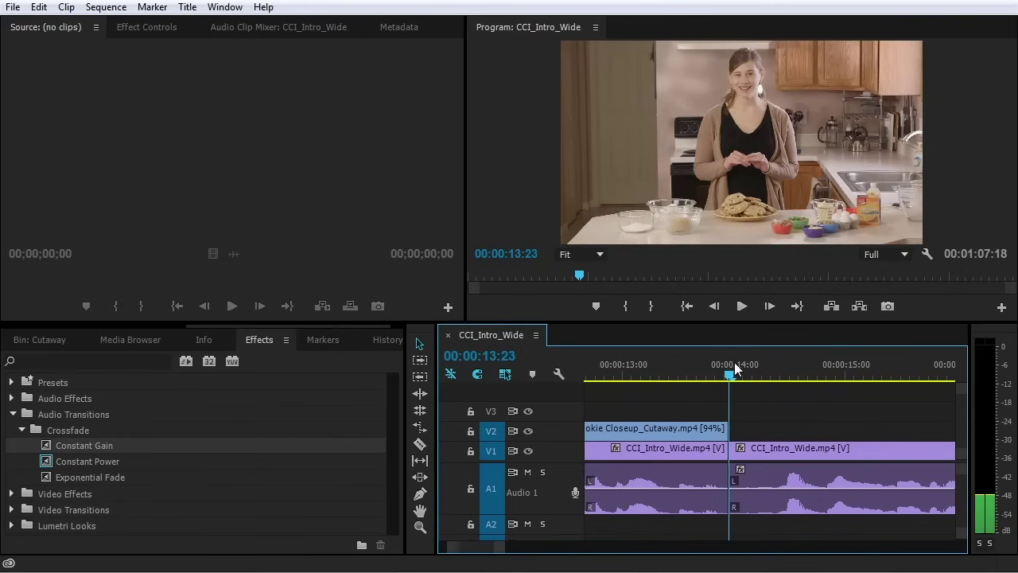
# Apply the Constant Power crossfade to the A1 cut and preview it from 00:00:13:05
pyautogui.moveTo(46, 461); pyautogui.dragTo(735, 494)
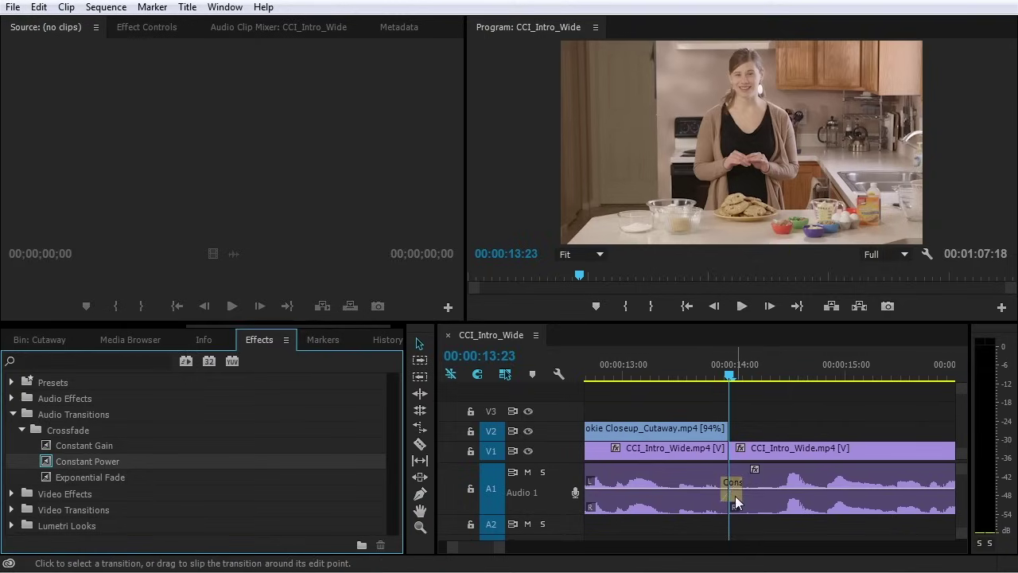
pyautogui.press('Delete')
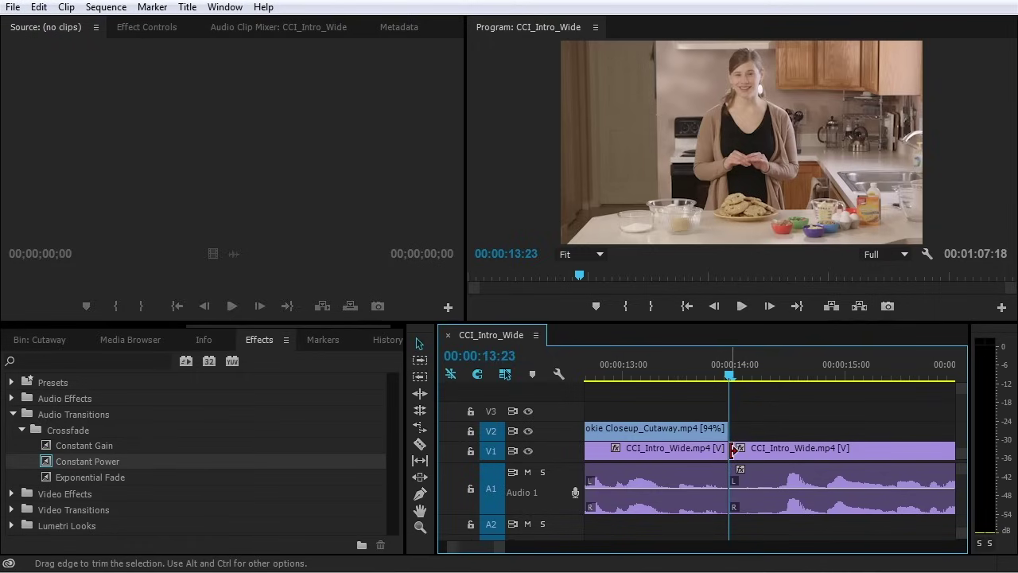
pyautogui.hotkey('ctrl', 'shift', 'd')
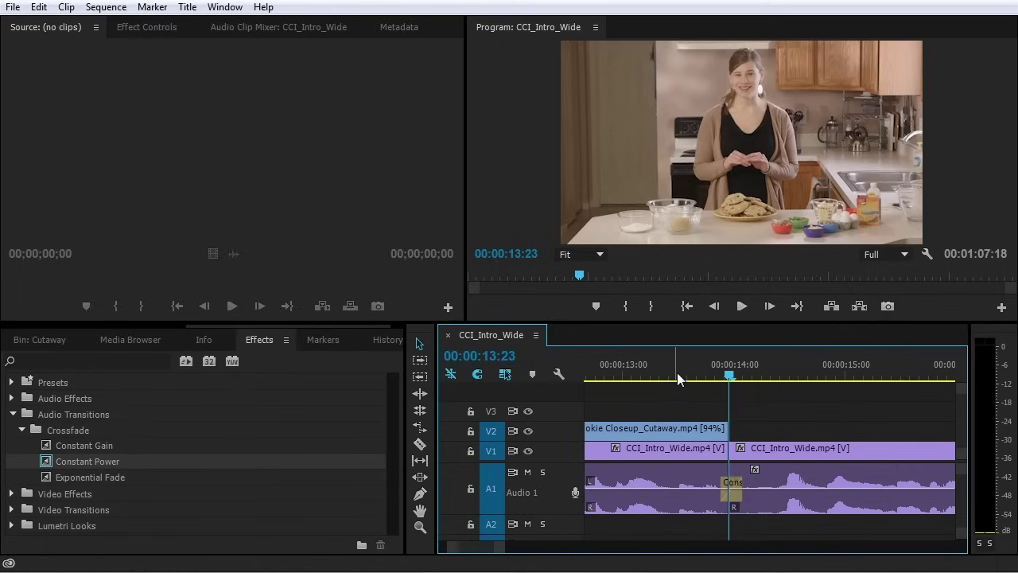
pyautogui.click(646, 366)
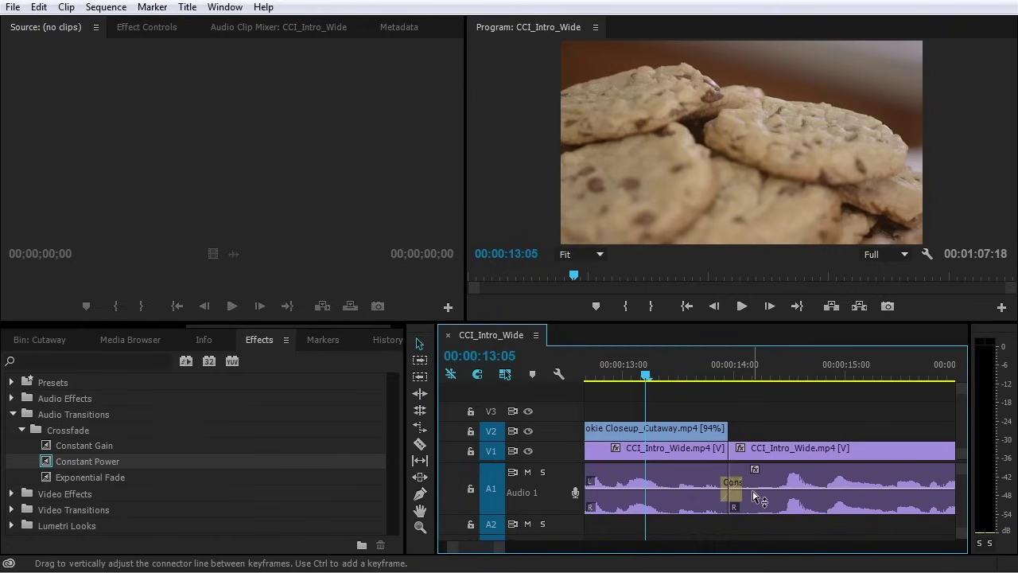
pyautogui.press('space')
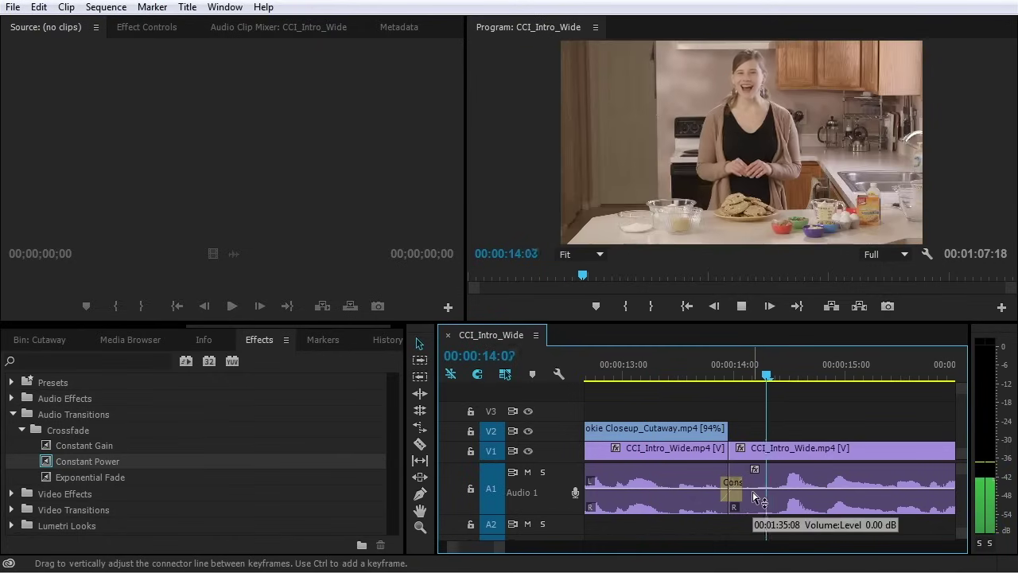
pyautogui.press('space')
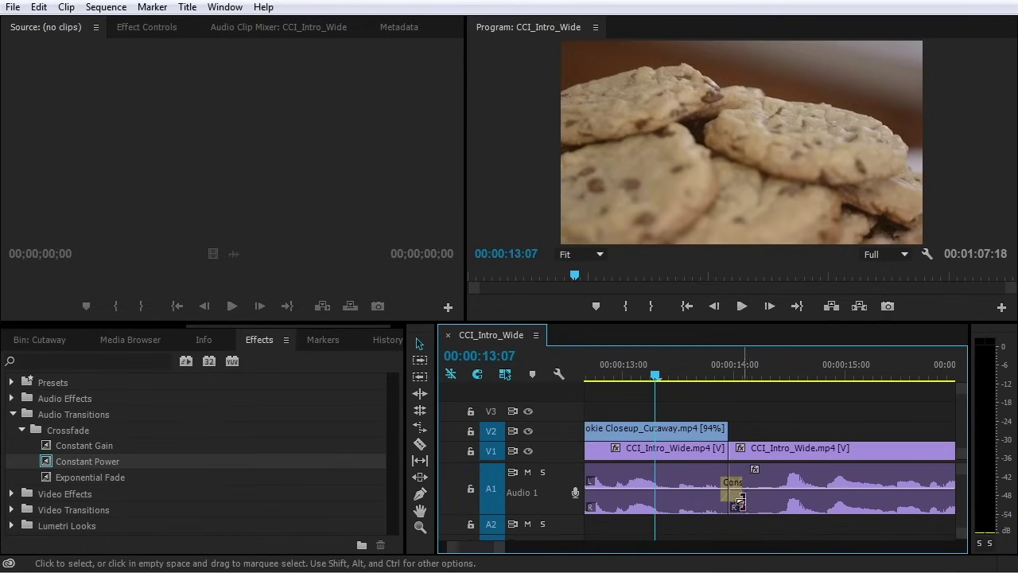
pyautogui.press('space')
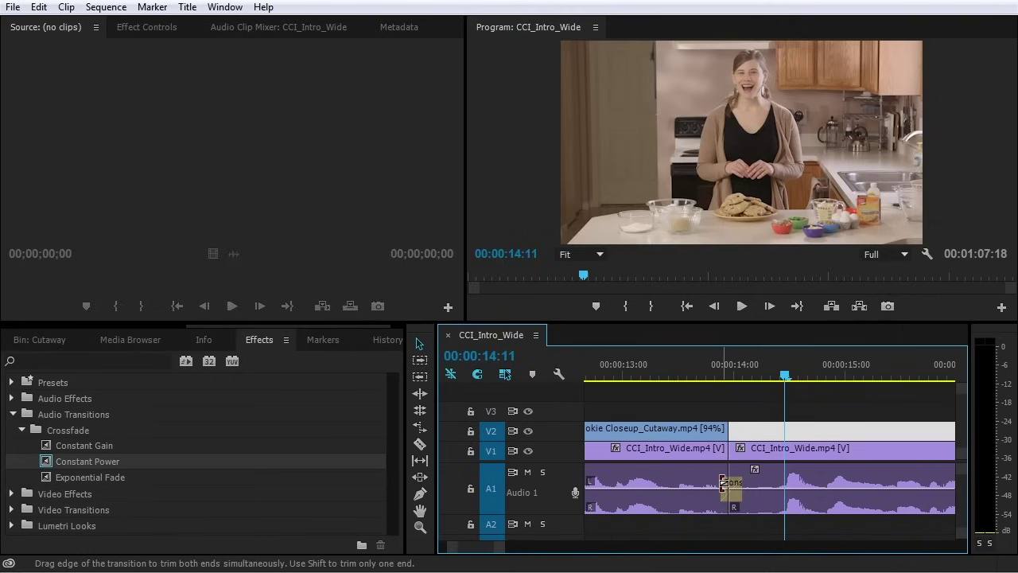
# Lengthen the crossfade on both sides of the cut and replay through it
pyautogui.moveTo(723, 484); pyautogui.dragTo(704, 492)
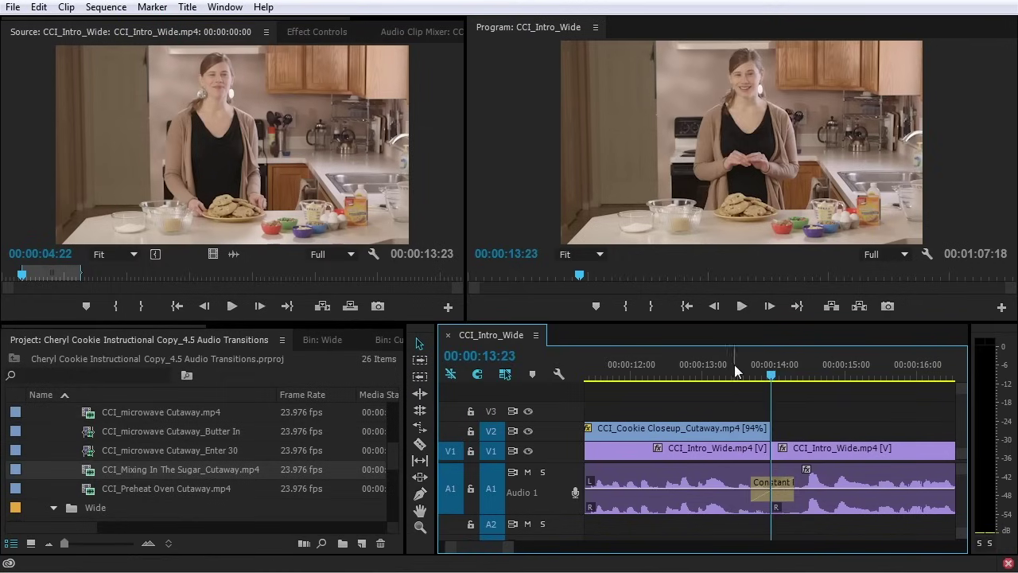
pyautogui.moveTo(734, 364); pyautogui.dragTo(717, 364)
pyautogui.press('space')
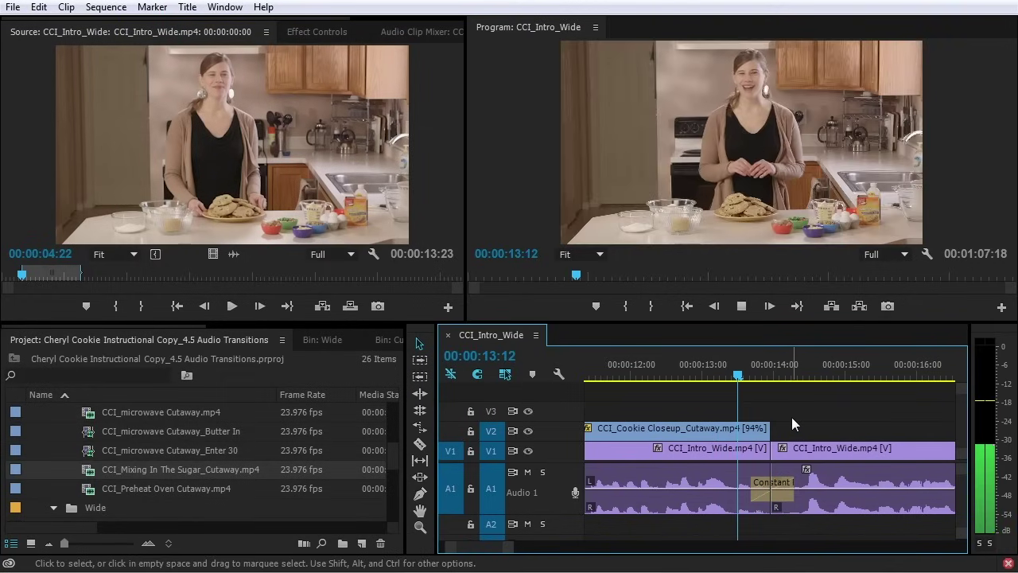
# Stop playback, view the first CCI_Intro_Wide clip, then select and deselect the V1/A1 clips
pyautogui.press('space')
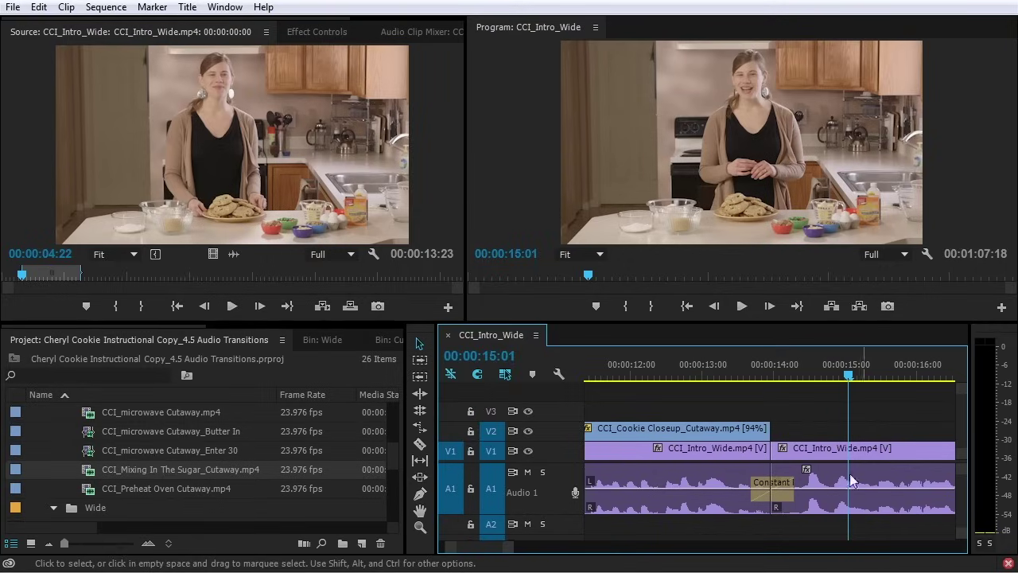
pyautogui.doubleClick(731, 453)
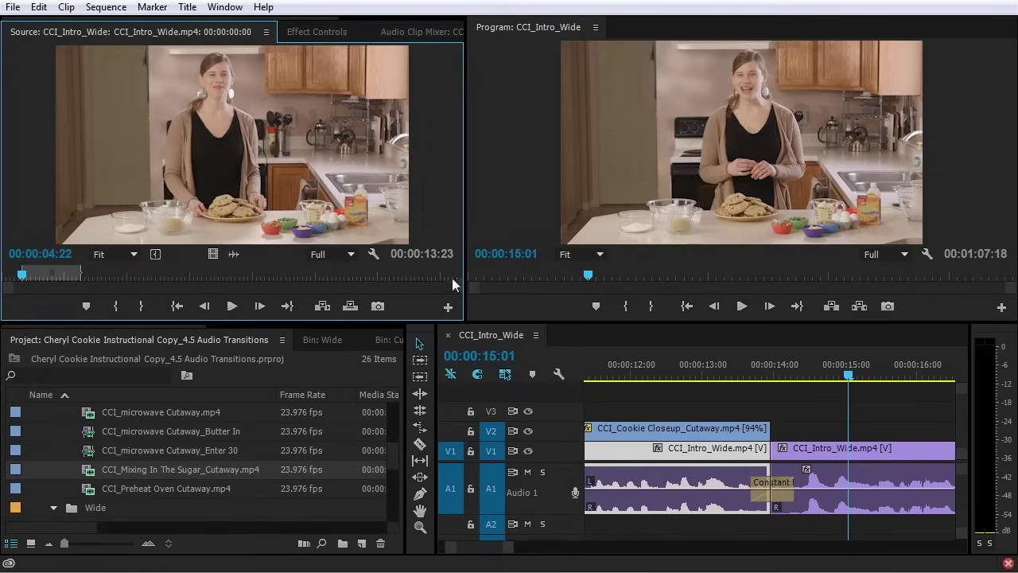
pyautogui.hotkey('ctrl', 'shift', 'a')
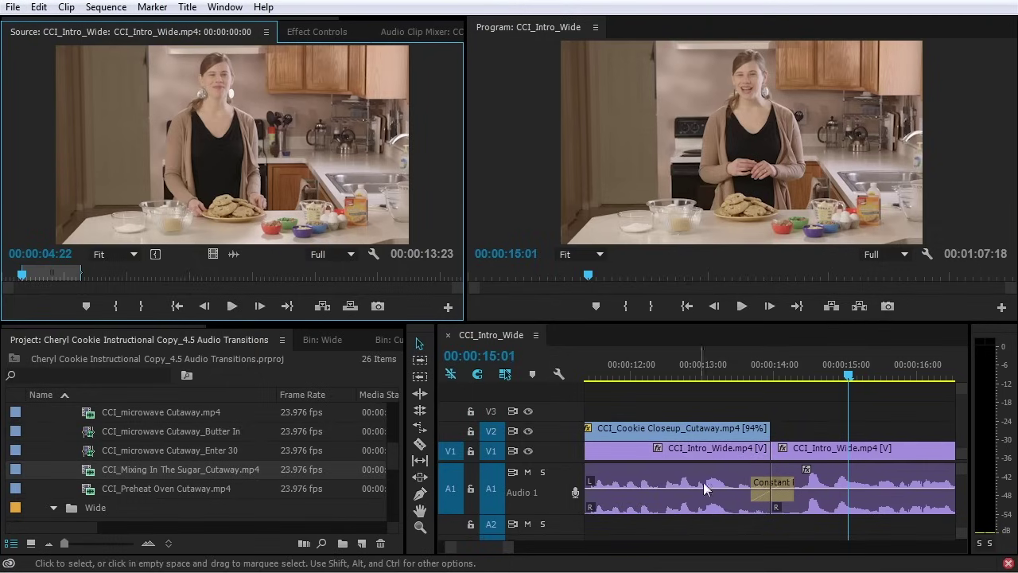
pyautogui.click(802, 428)
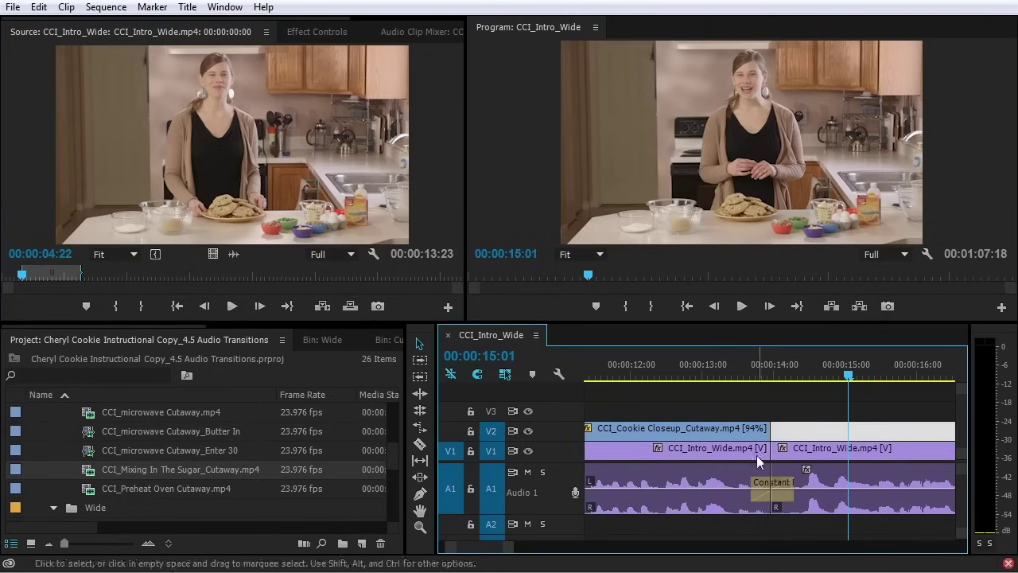
pyautogui.click(757, 455)
pyautogui.click(868, 456)
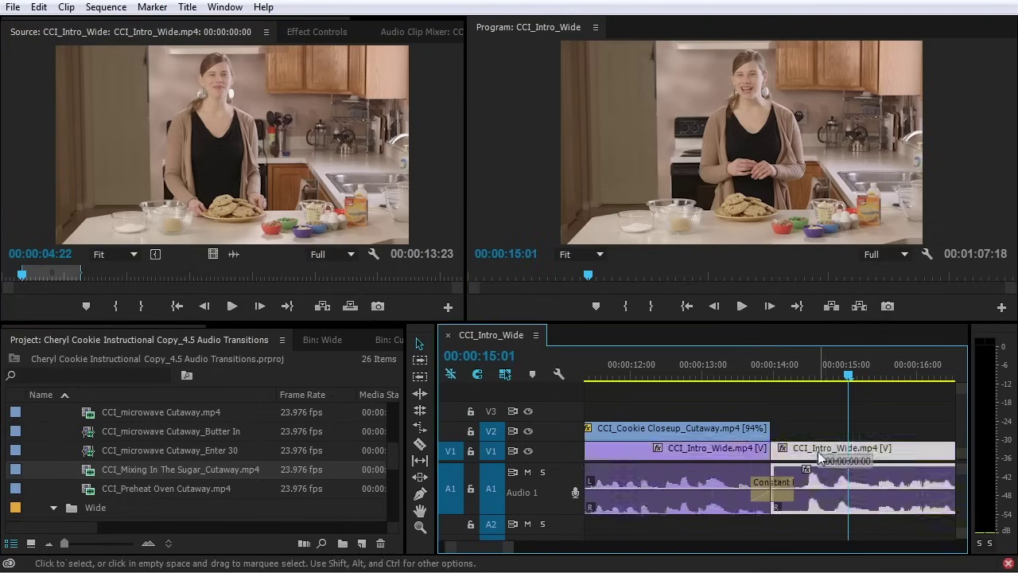
pyautogui.click(708, 456)
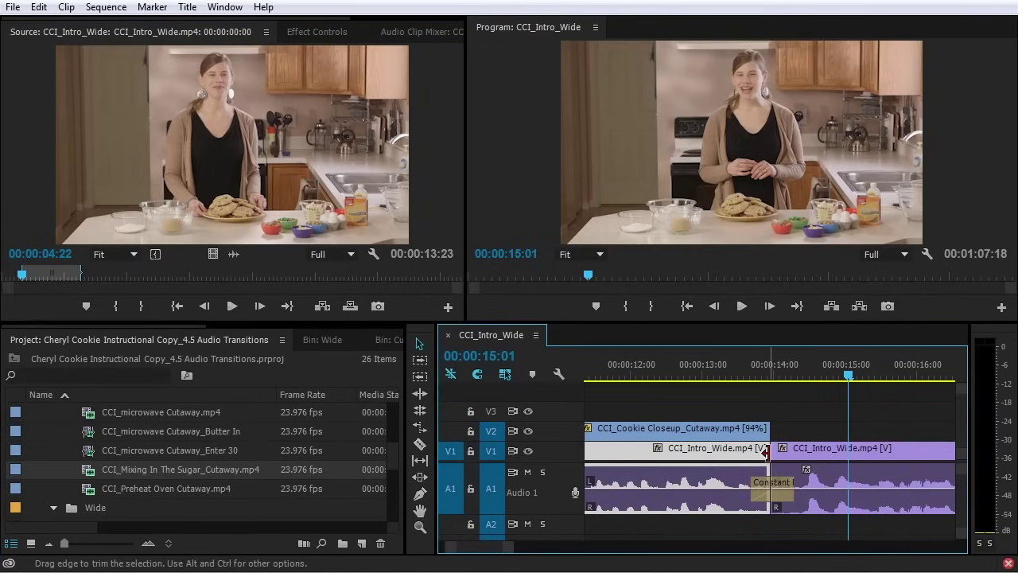
pyautogui.click(847, 450)
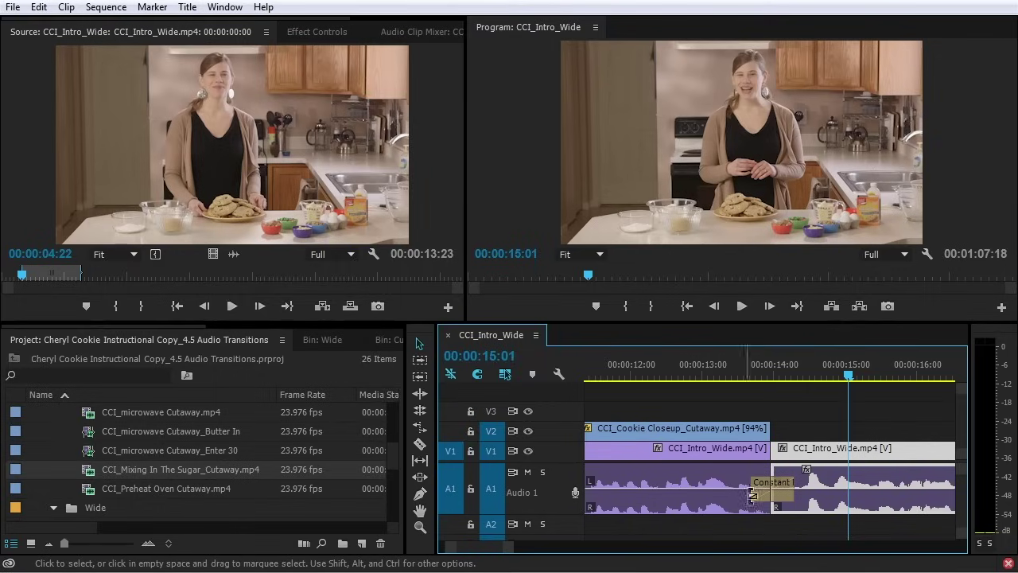
pyautogui.click(820, 421)
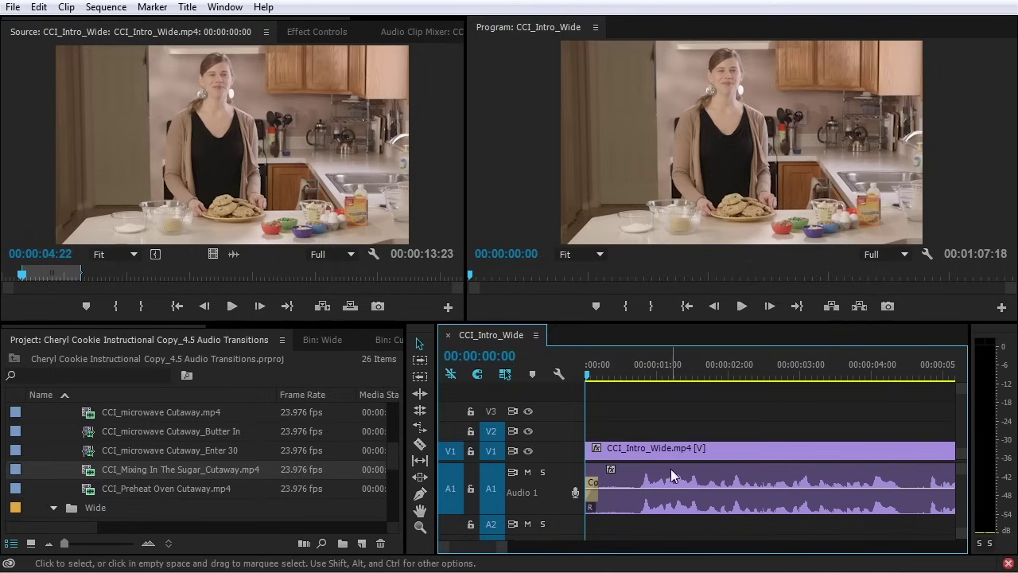
# Play from the start, remove the crossfade at the A1 clip start, and enlarge the A1 track
pyautogui.press('space')
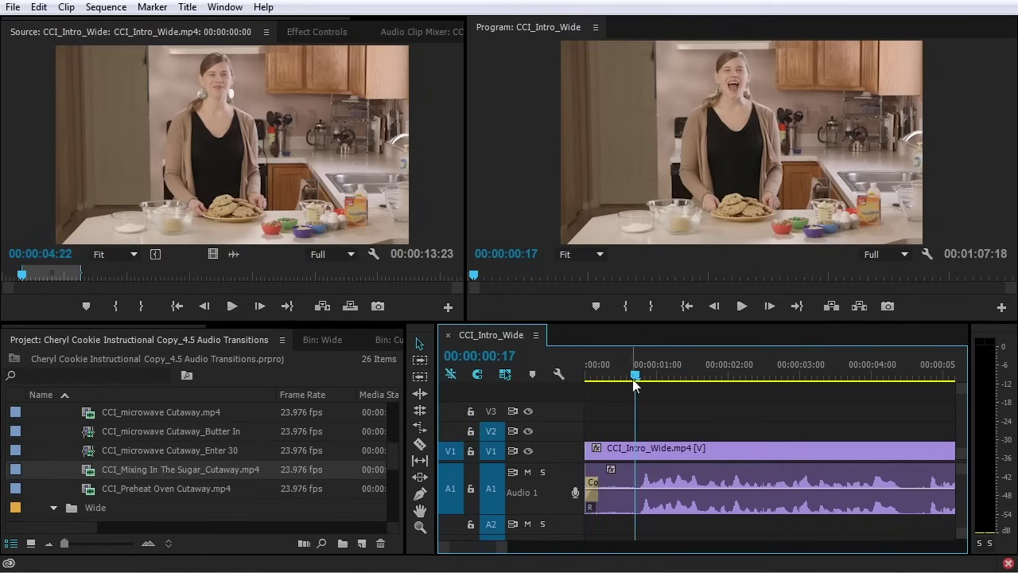
pyautogui.moveTo(634, 380); pyautogui.dragTo(551, 395)
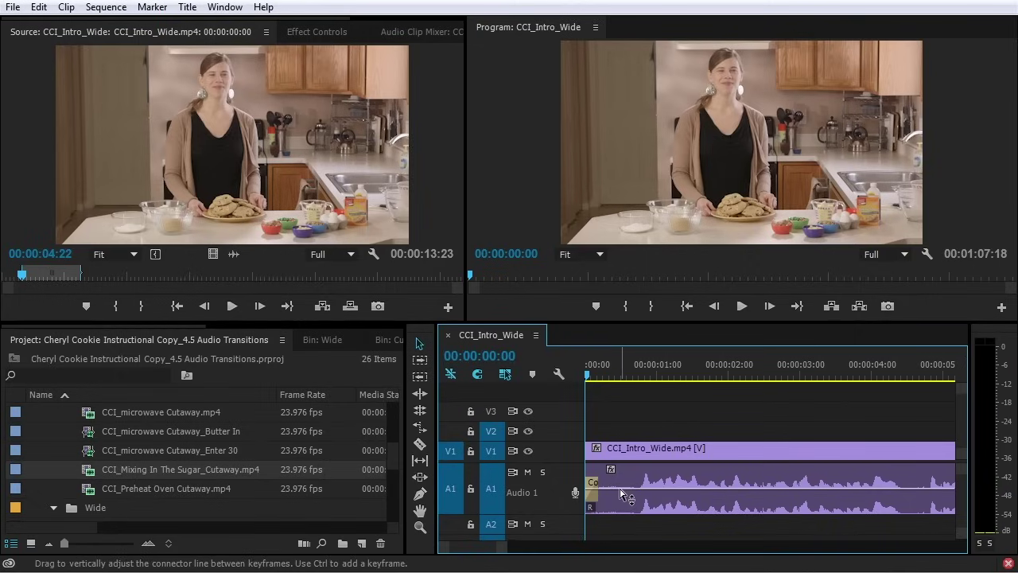
pyautogui.hotkey('ctrl', 'z')
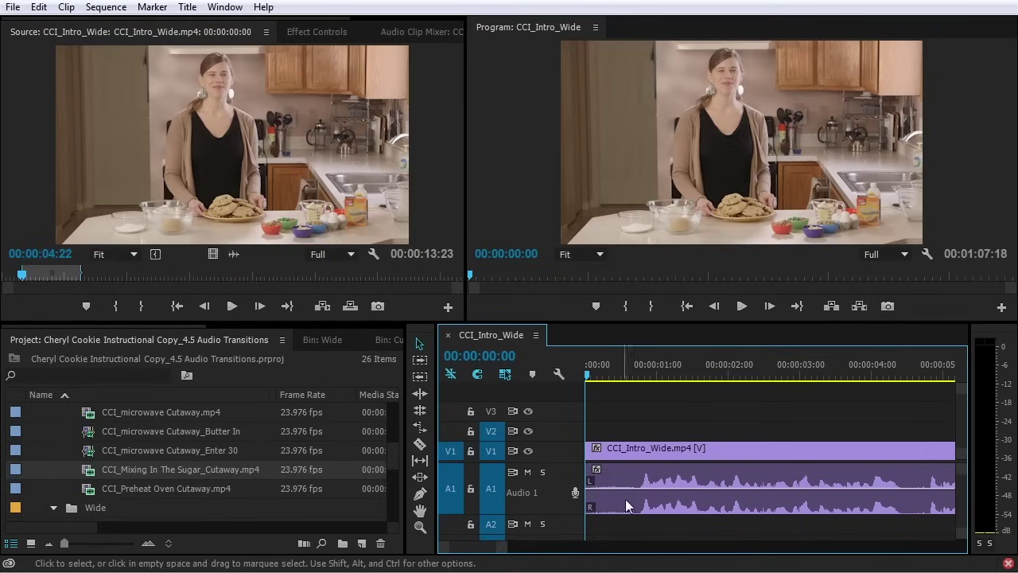
pyautogui.doubleClick(535, 485)
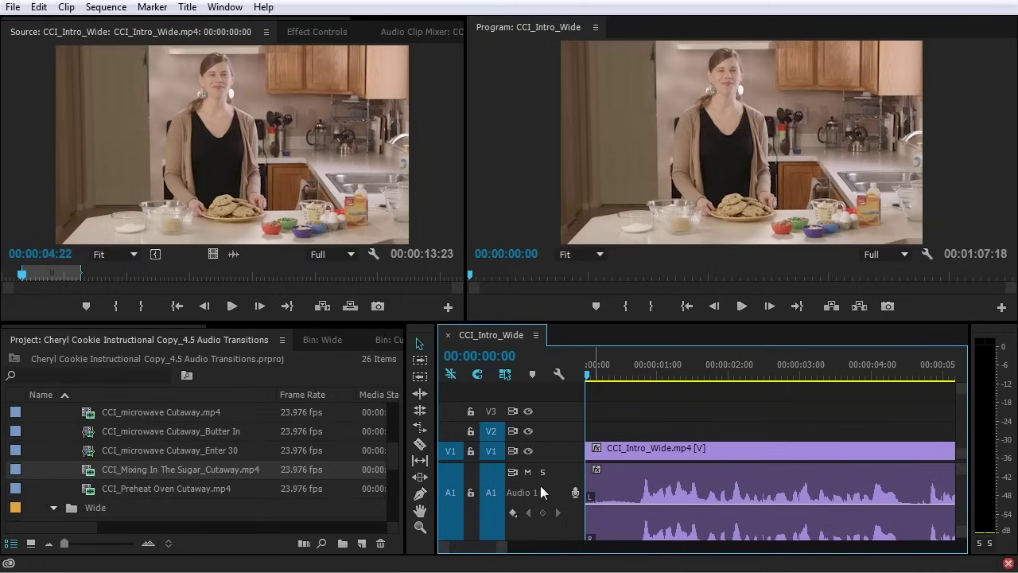
# Lower the opening clip's volume to -1.40 dB and add two volume keyframes near its start
pyautogui.doubleClick(541, 483)
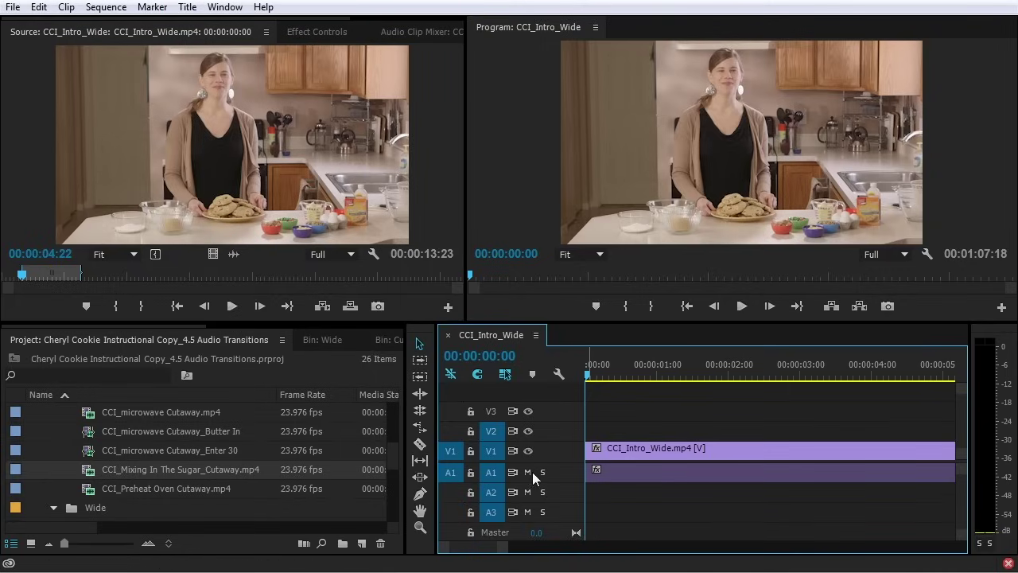
pyautogui.doubleClick(531, 472)
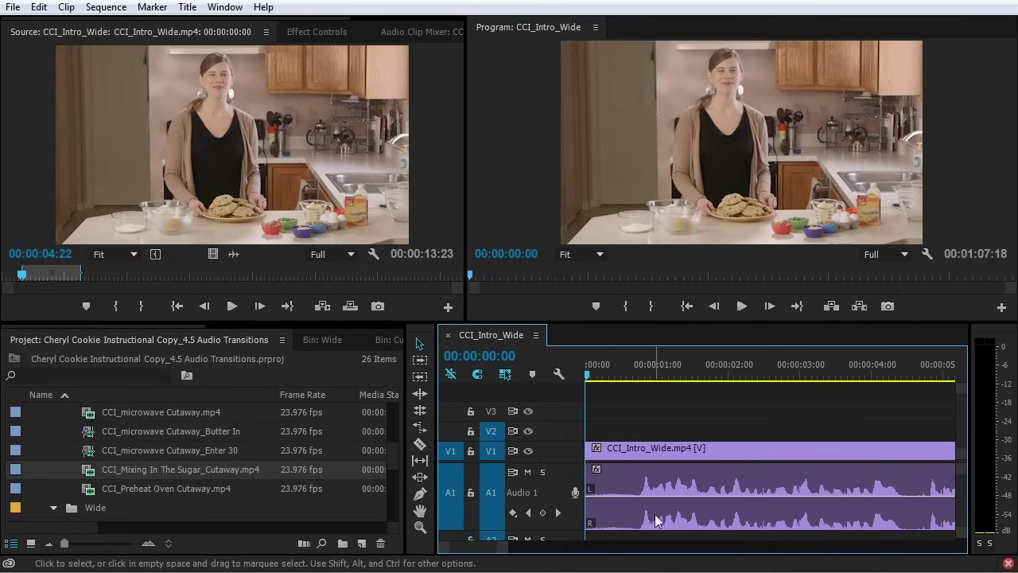
pyautogui.moveTo(664, 501)
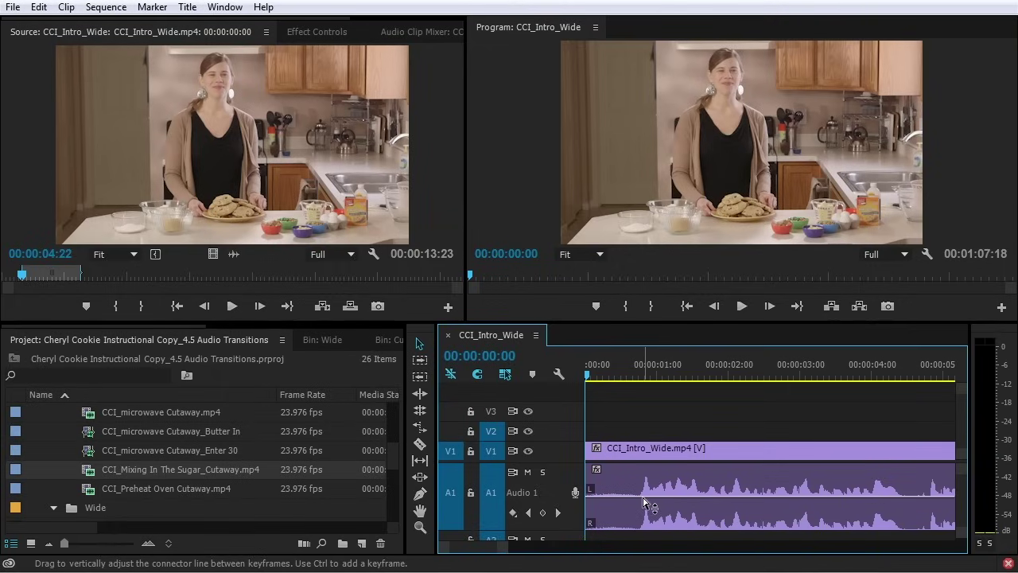
pyautogui.moveTo(644, 499)
pyautogui.mouseDown()
pyautogui.moveTo(644, 511)
pyautogui.moveTo(642, 486)
pyautogui.moveTo(638, 499)
pyautogui.mouseUp()
pyautogui.keyDown('ctrl'); pyautogui.click(638, 496); pyautogui.keyUp('ctrl')
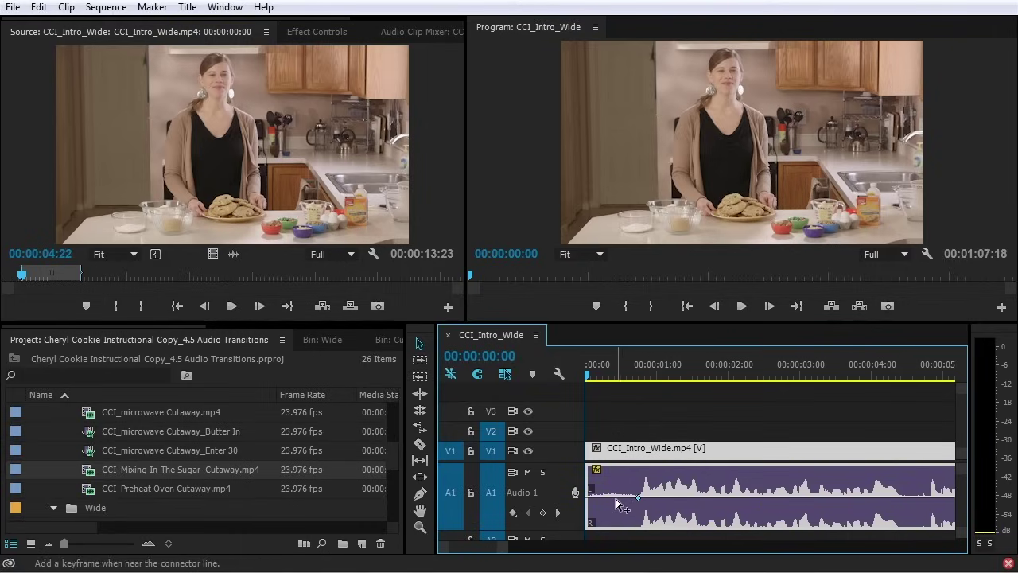
pyautogui.keyDown('ctrl'); pyautogui.click(616, 497); pyautogui.keyUp('ctrl')
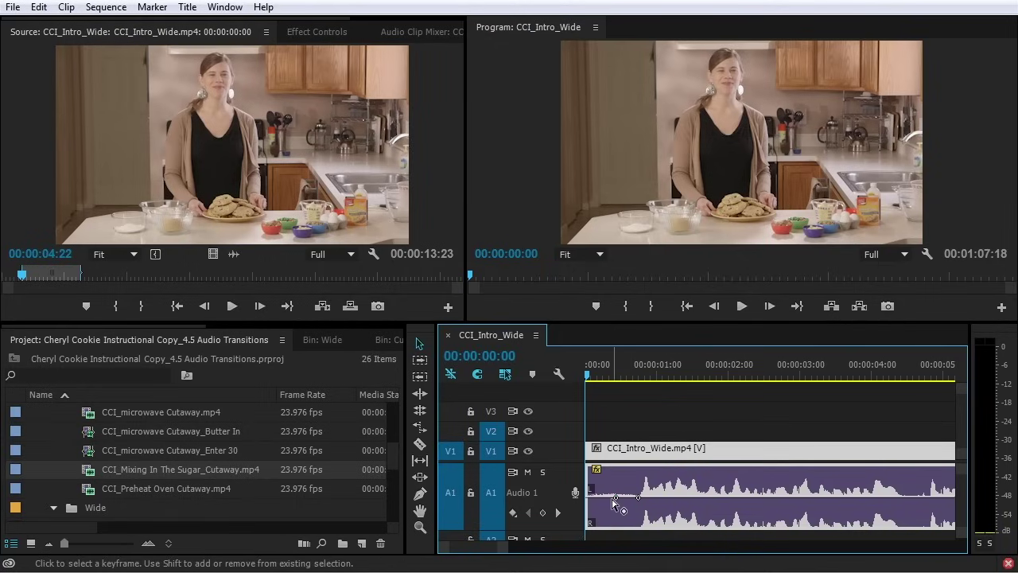
# Pull the first keyframe down to silence, preview the fade-in, then undo it
pyautogui.moveTo(617, 501)
pyautogui.moveTo(617, 501); pyautogui.dragTo(588, 524)
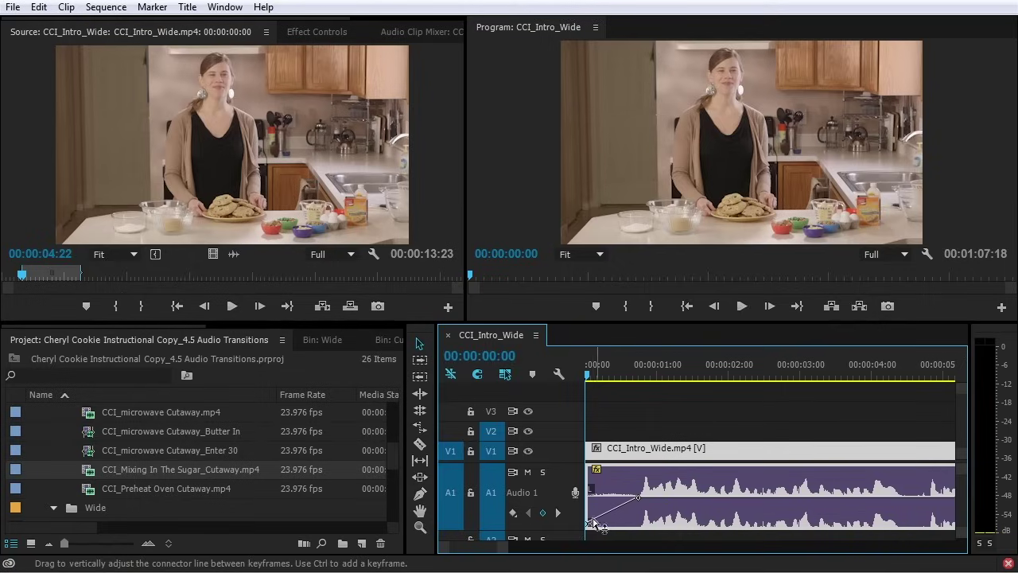
pyautogui.moveTo(589, 526)
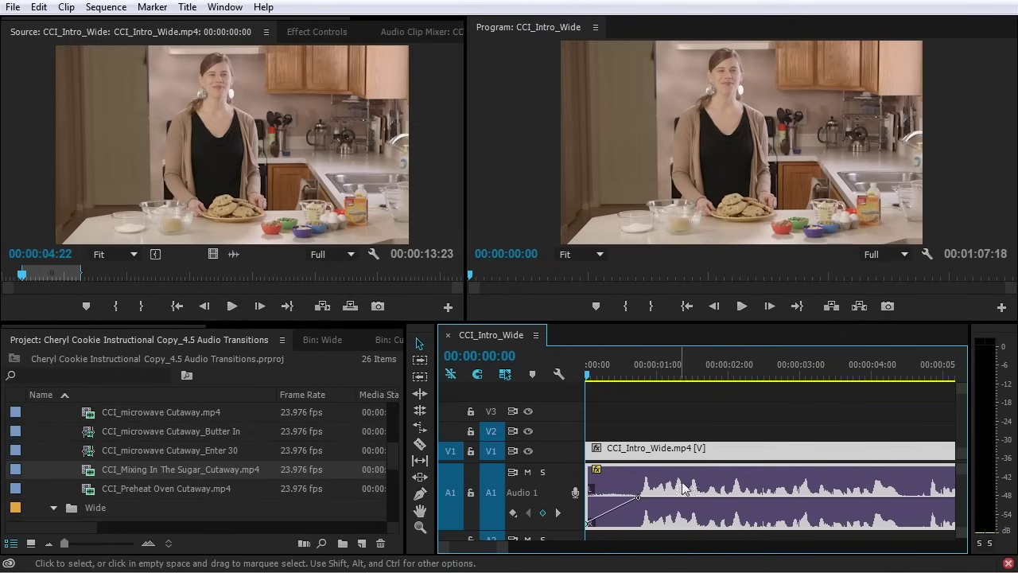
pyautogui.press('space')
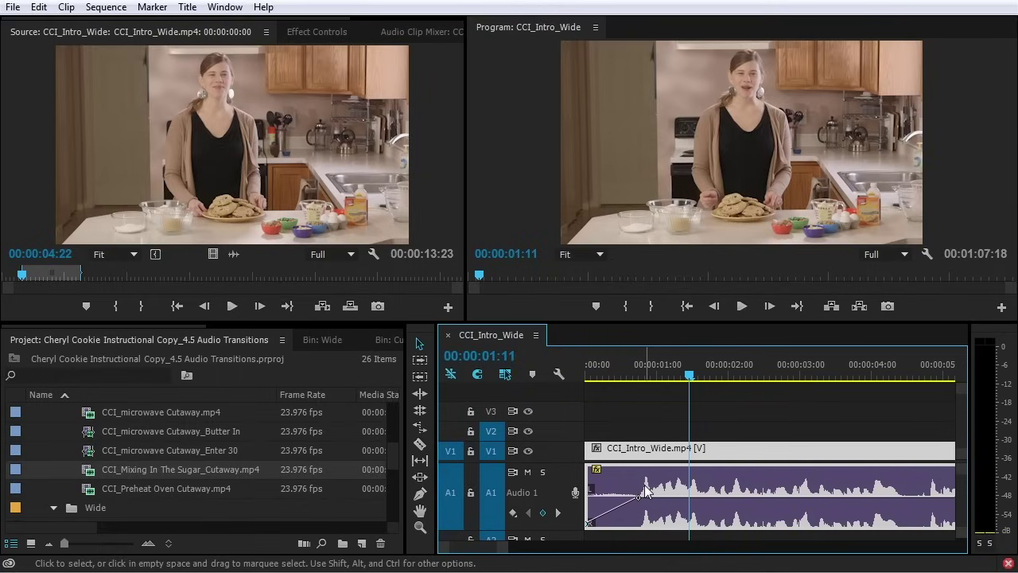
pyautogui.hotkey('ctrl', 'z')
# Apply, lengthen and preview the default crossfade at the clip start, then delete it
pyautogui.moveTo(615, 375); pyautogui.dragTo(566, 383)
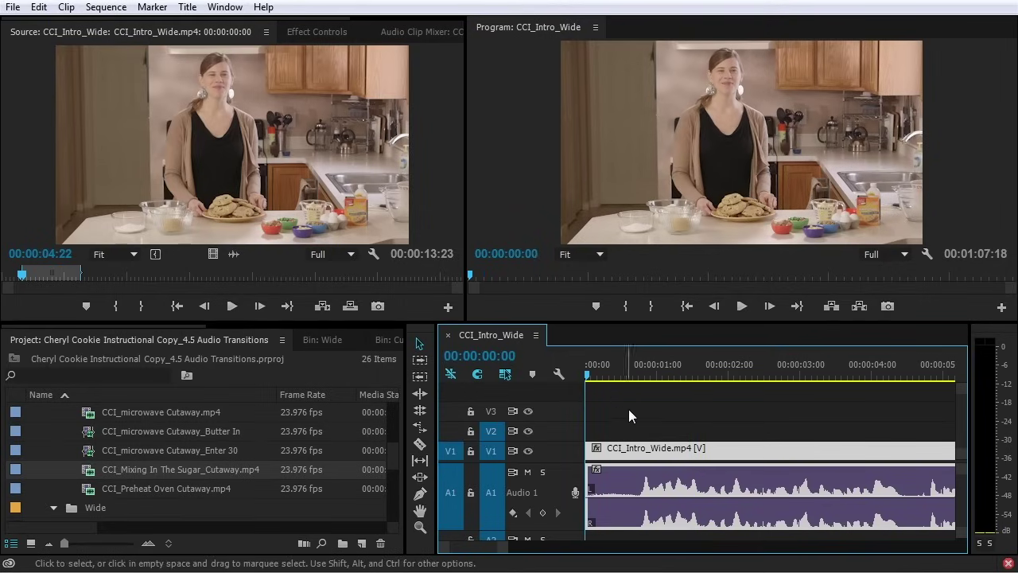
pyautogui.hotkey('ctrl', 'shift', 'd')
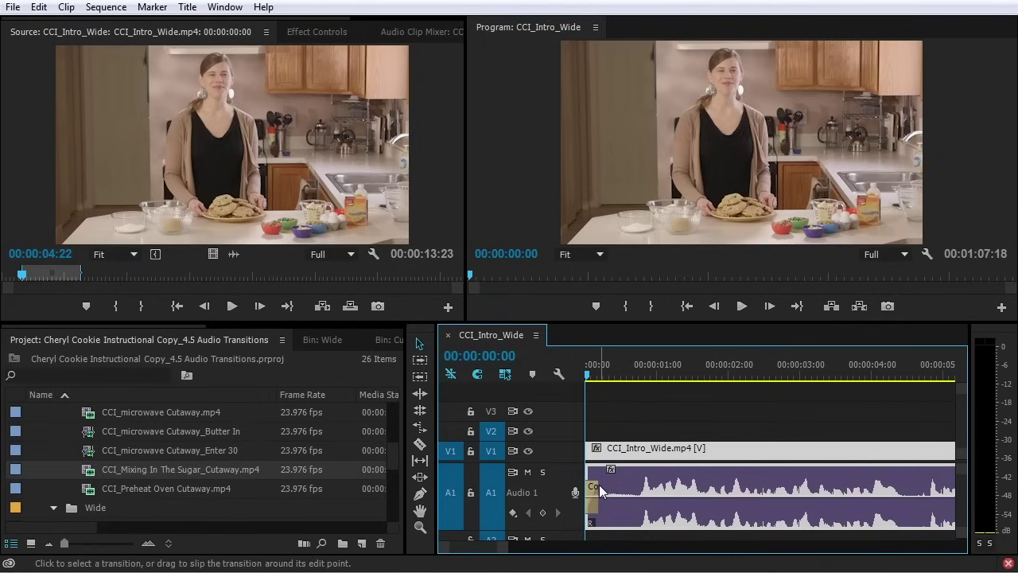
pyautogui.press('=')
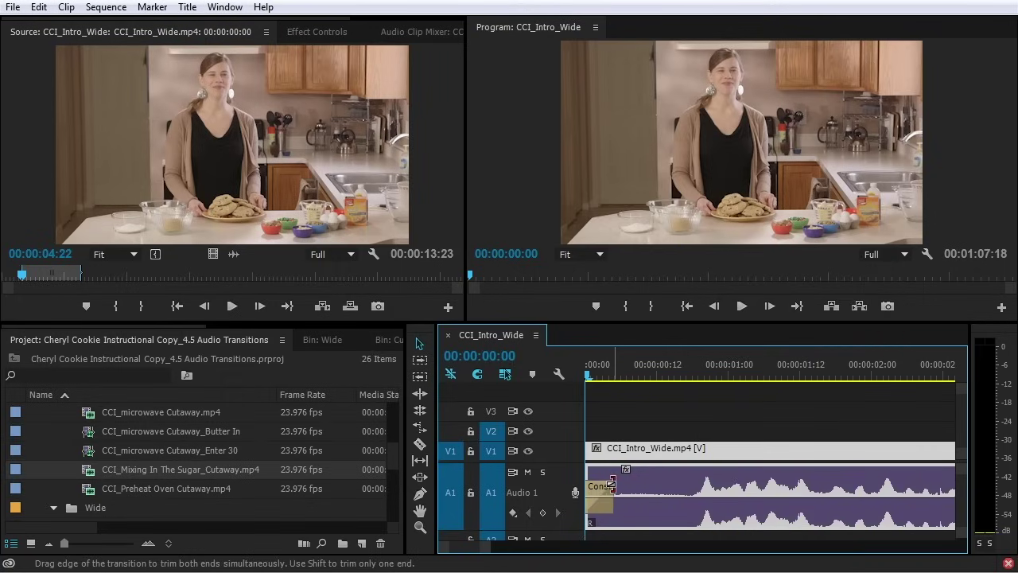
pyautogui.moveTo(612, 499); pyautogui.dragTo(688, 503)
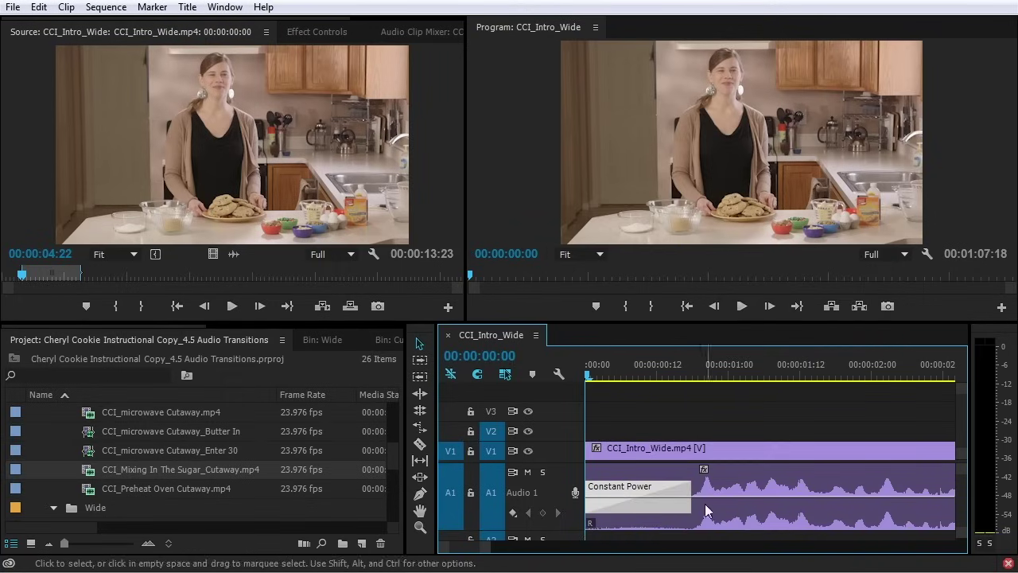
pyautogui.press('space')
pyautogui.press('space')
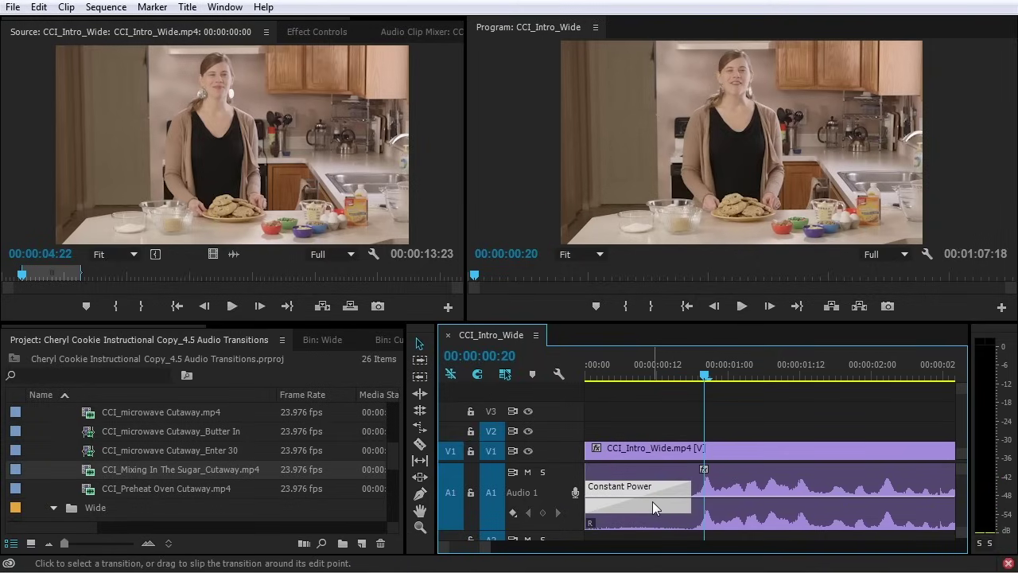
pyautogui.click(651, 502)
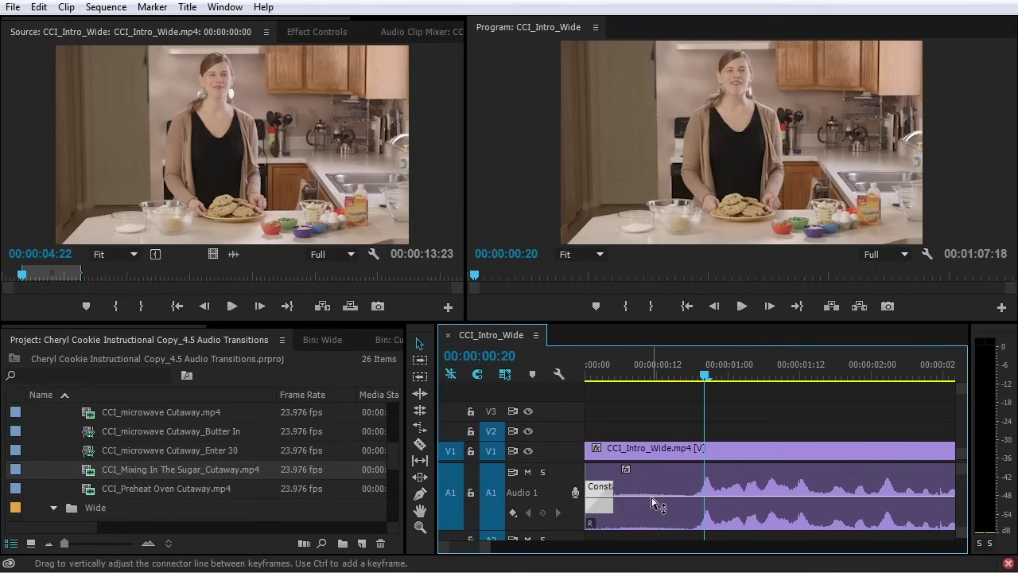
pyautogui.press('Delete')
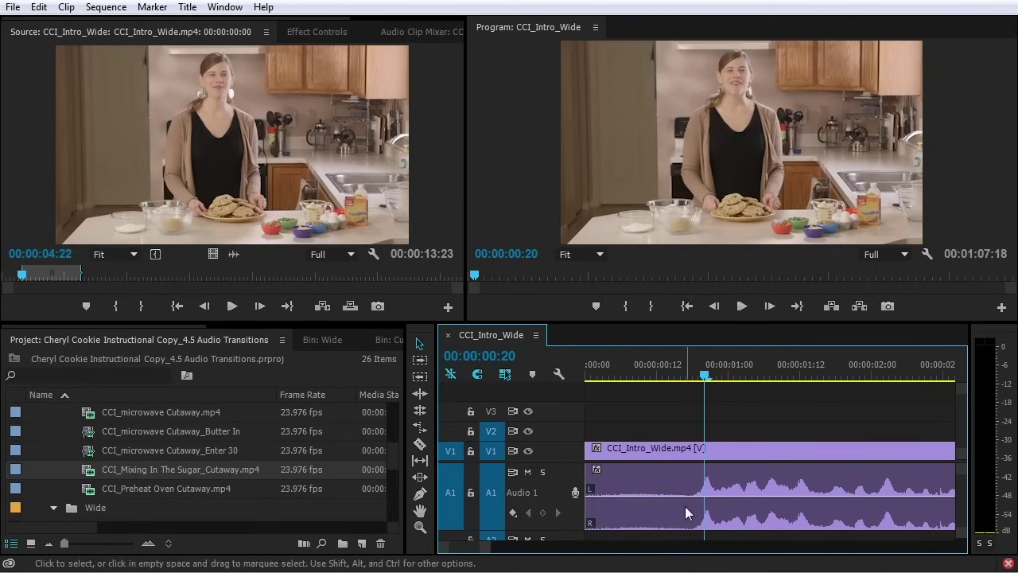
# Add two volume keyframes, drop the earlier one to silence, and shorten the fade-in ramp
pyautogui.keyDown('ctrl'); pyautogui.click(693, 497); pyautogui.keyUp('ctrl')
pyautogui.keyDown('ctrl'); pyautogui.click(673, 498); pyautogui.keyUp('ctrl')
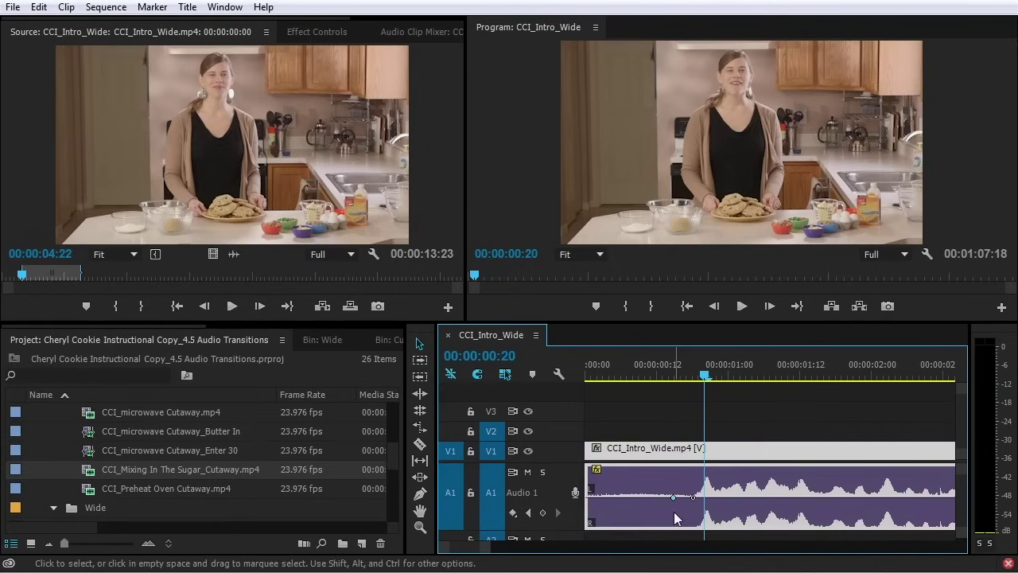
pyautogui.moveTo(673, 497); pyautogui.dragTo(588, 522)
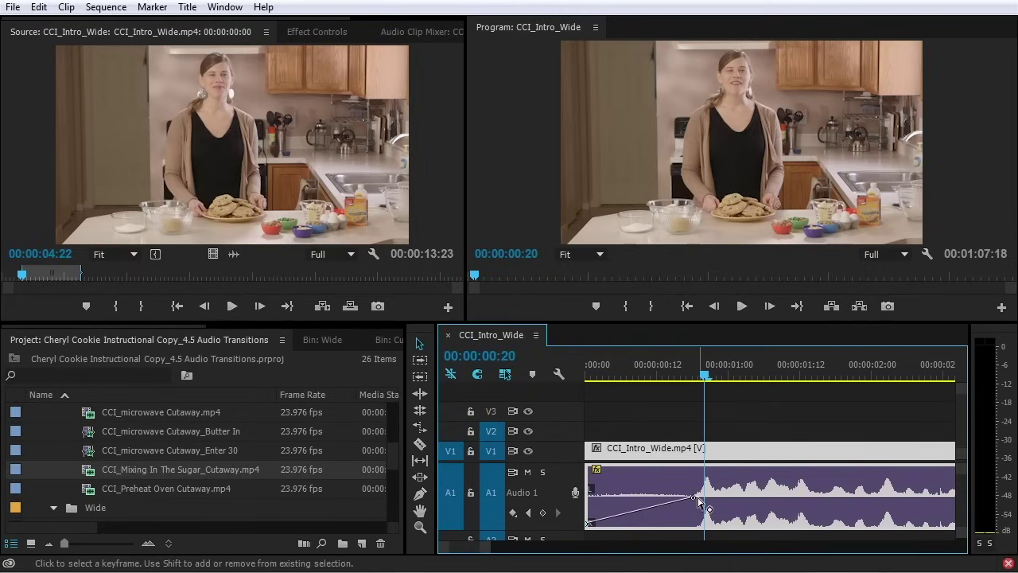
pyautogui.moveTo(697, 499); pyautogui.dragTo(613, 497)
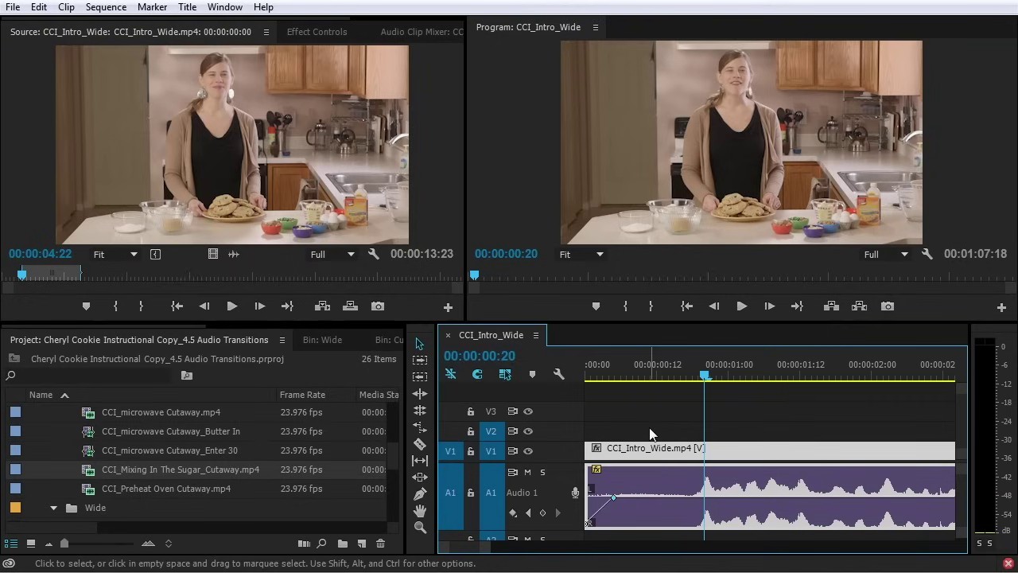
pyautogui.press('-')
pyautogui.press('-')
pyautogui.press('-')
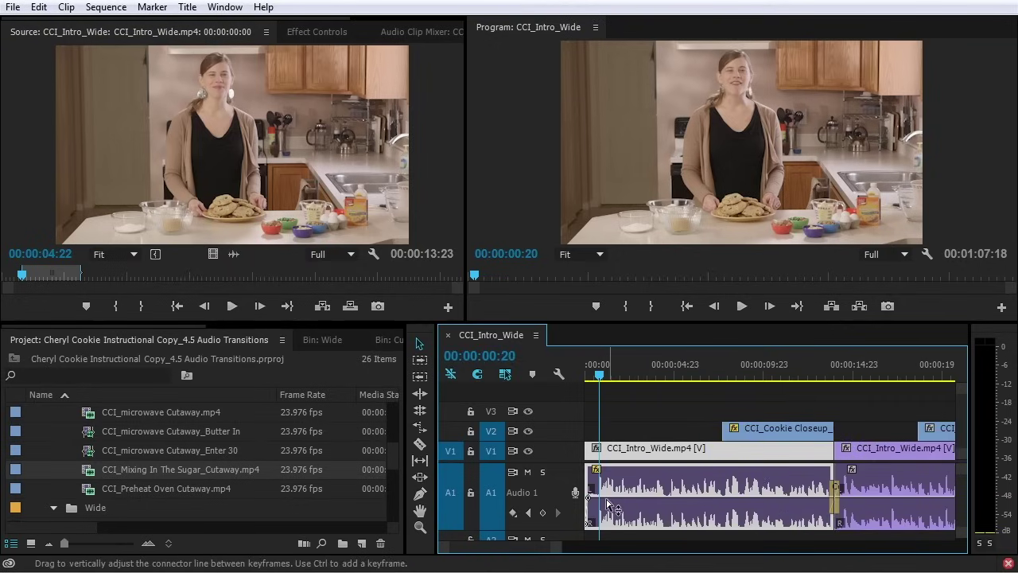
# Fine-tune the fade-in ramp and lengthen the mid-sequence crossfade to 16 frames in Effect Controls
pyautogui.moveTo(590, 497)
pyautogui.mouseDown()
pyautogui.moveTo(637, 498)
pyautogui.moveTo(592, 498)
pyautogui.mouseUp()
pyautogui.click(834, 488)
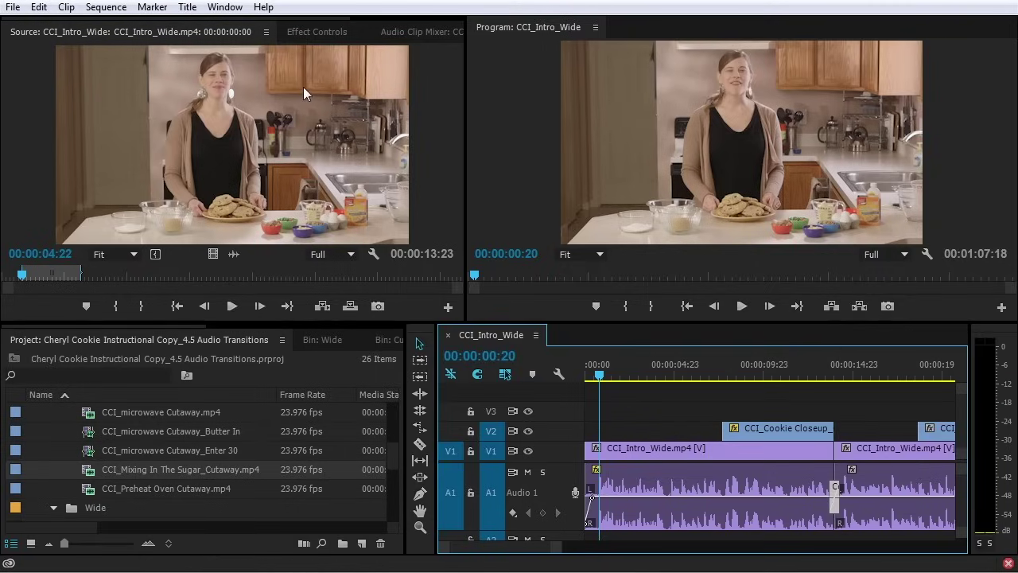
pyautogui.click(319, 33)
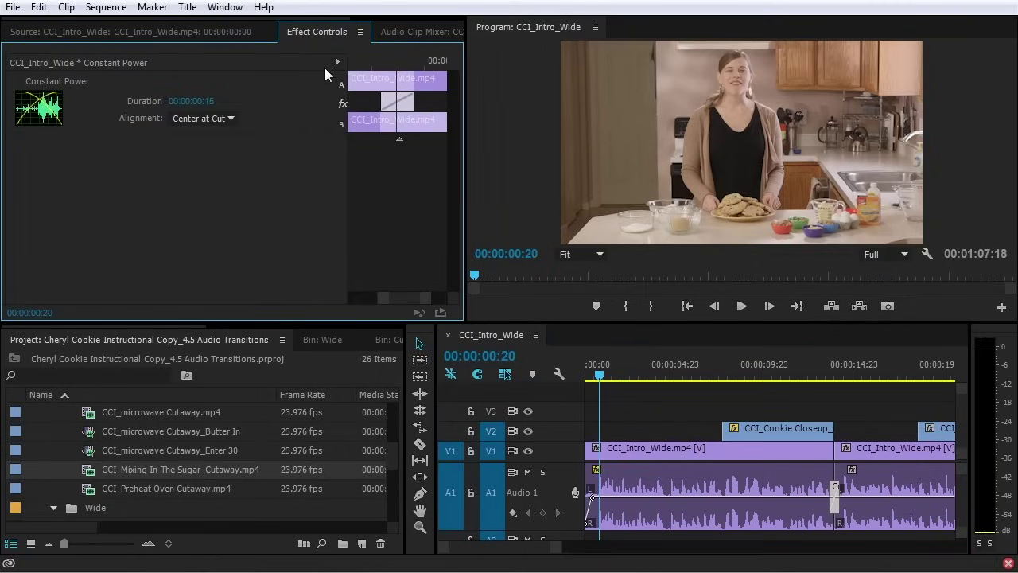
pyautogui.click(838, 490)
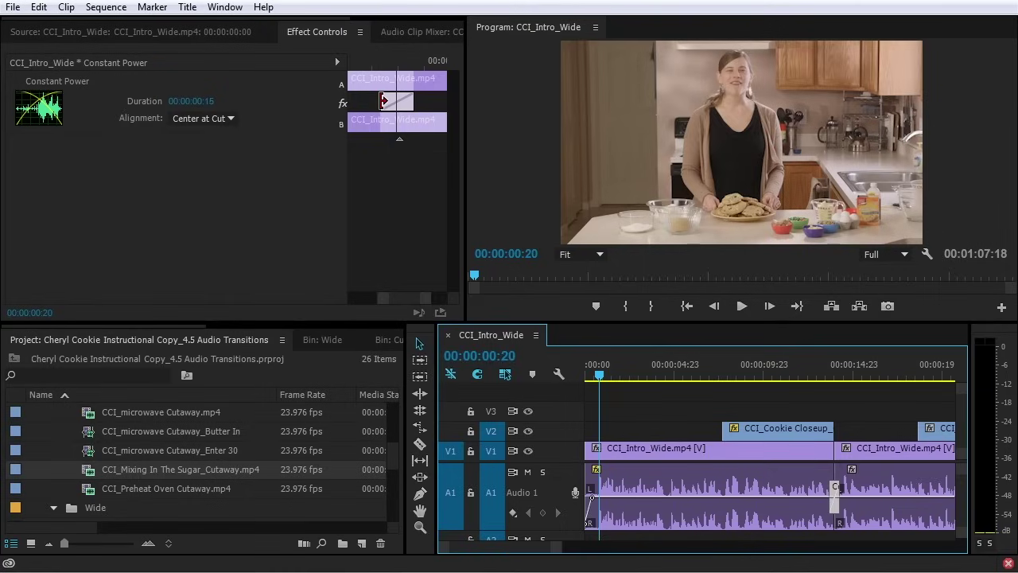
pyautogui.moveTo(384, 100); pyautogui.dragTo(381, 110)
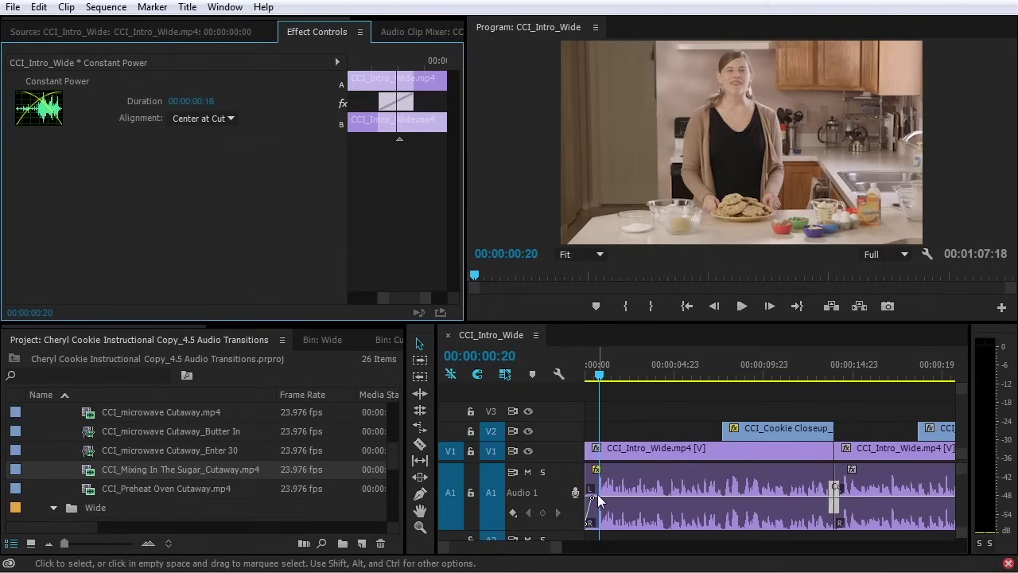
# Save the project and zoom out to show the whole sequence
pyautogui.hotkey('ctrl', 's')
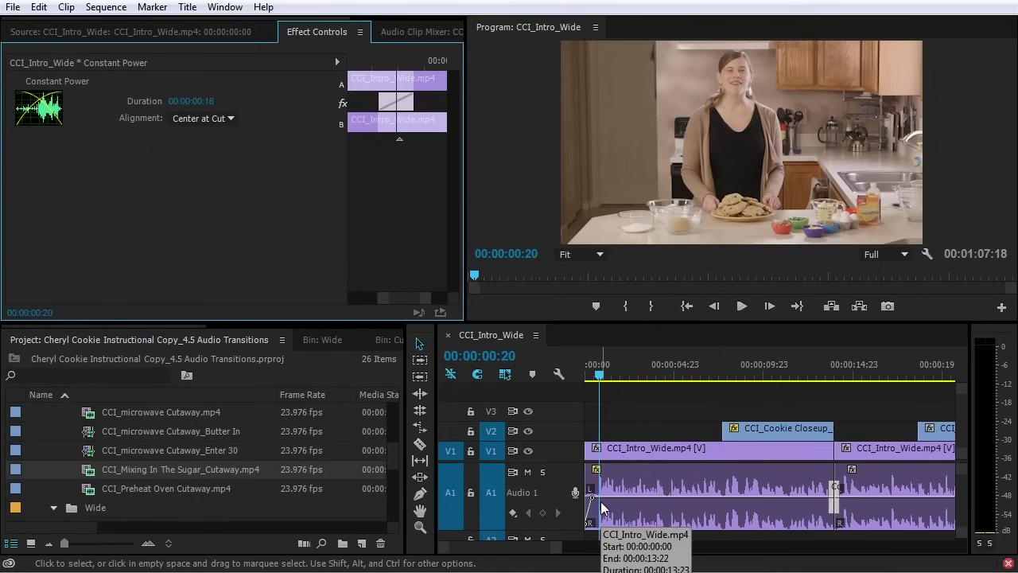
pyautogui.press('\\')
pyautogui.click(673, 372)
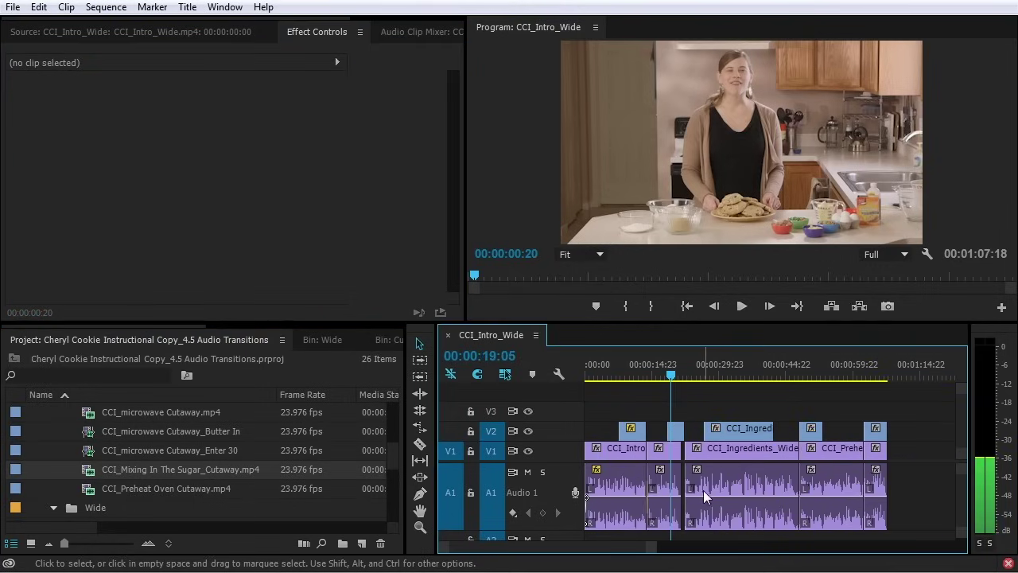
# Extend the CCI_Intro_Wide clip to close the gap before the ingredients clip and review the edit
pyautogui.press('\\')
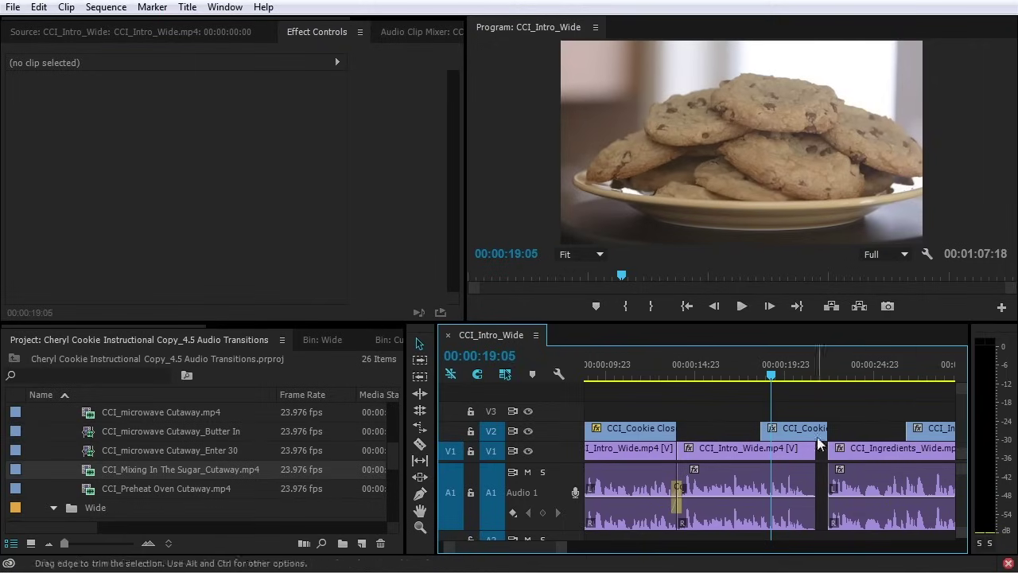
pyautogui.press('=')
pyautogui.press('space')
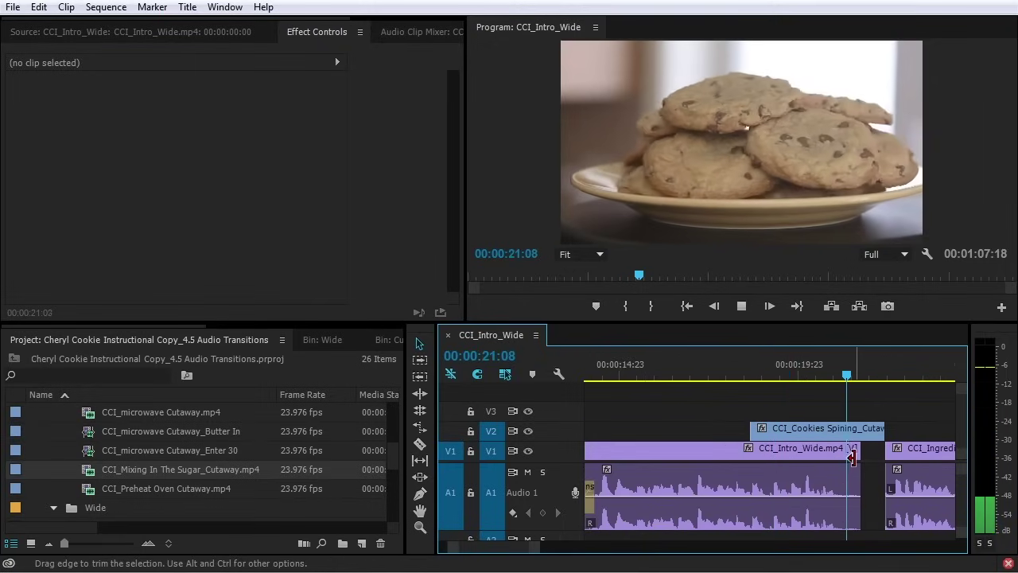
pyautogui.press('space')
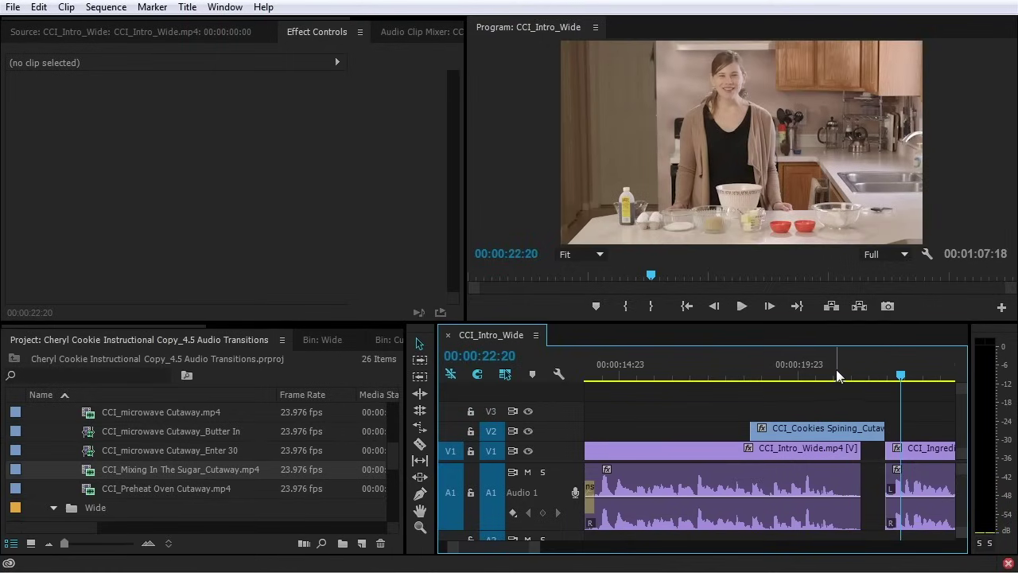
pyautogui.click(813, 370)
pyautogui.moveTo(855, 452); pyautogui.dragTo(884, 451)
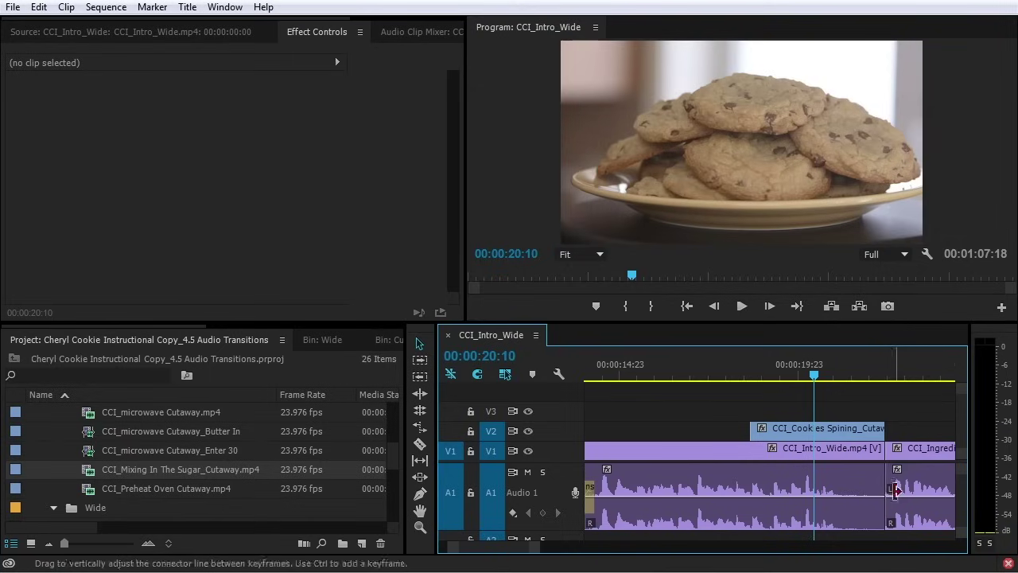
pyautogui.press('space')
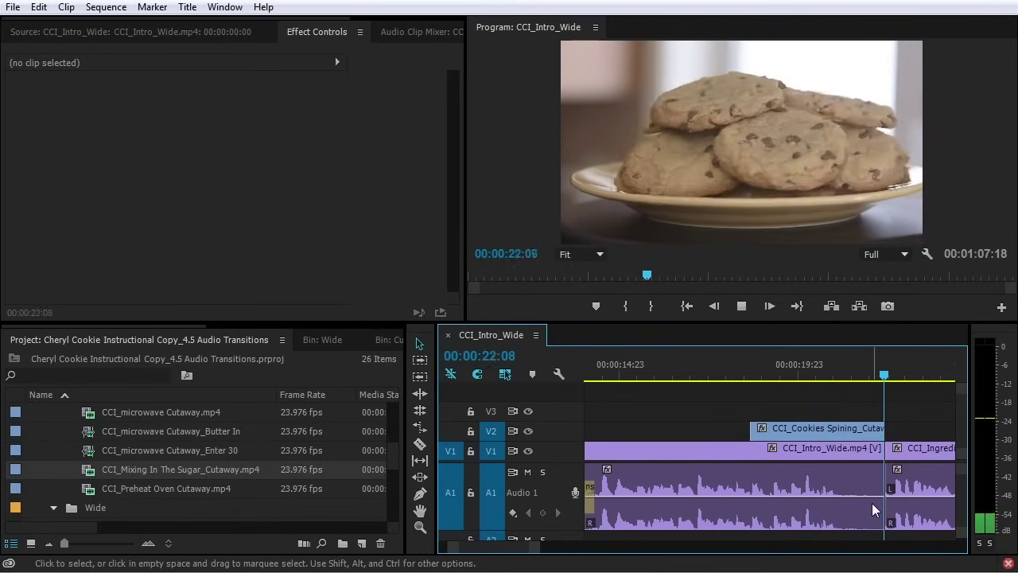
pyautogui.press('space')
# Add the default audio crossfade at the intro-to-ingredients edit and preview it
pyautogui.press('=')
pyautogui.press('=')
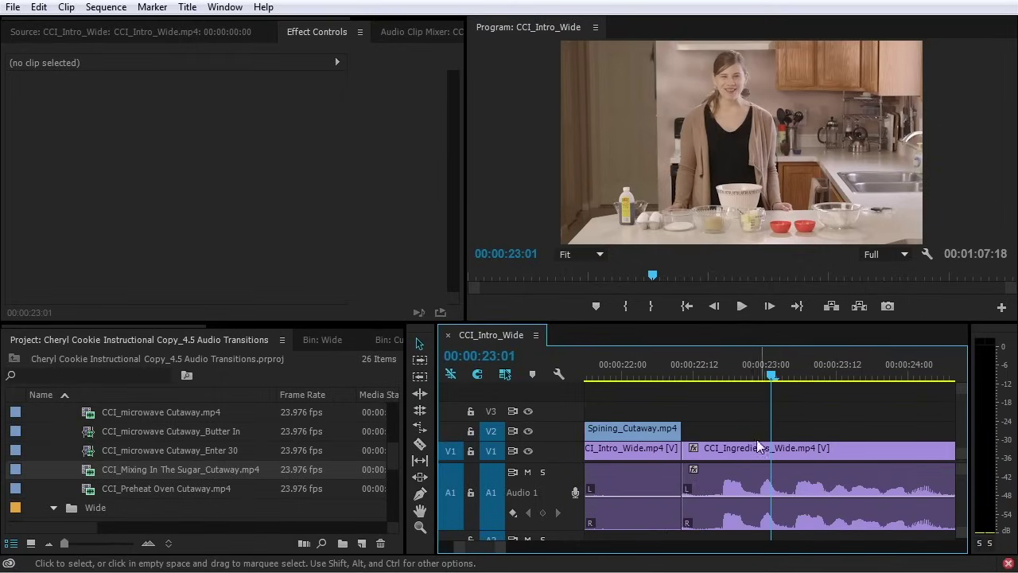
pyautogui.click(718, 372)
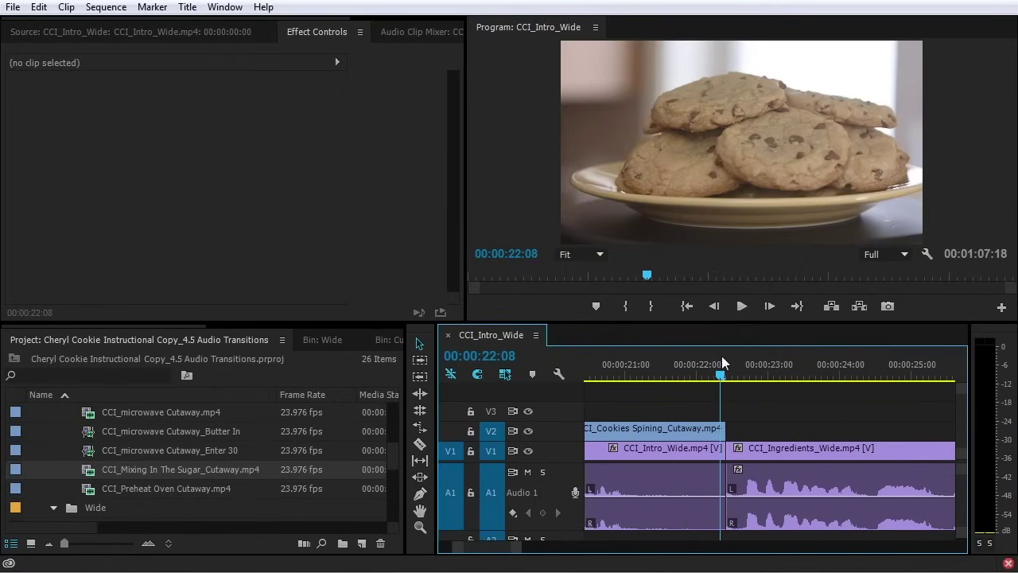
pyautogui.click(726, 366)
pyautogui.hotkey('ctrl', 'shift', 'd')
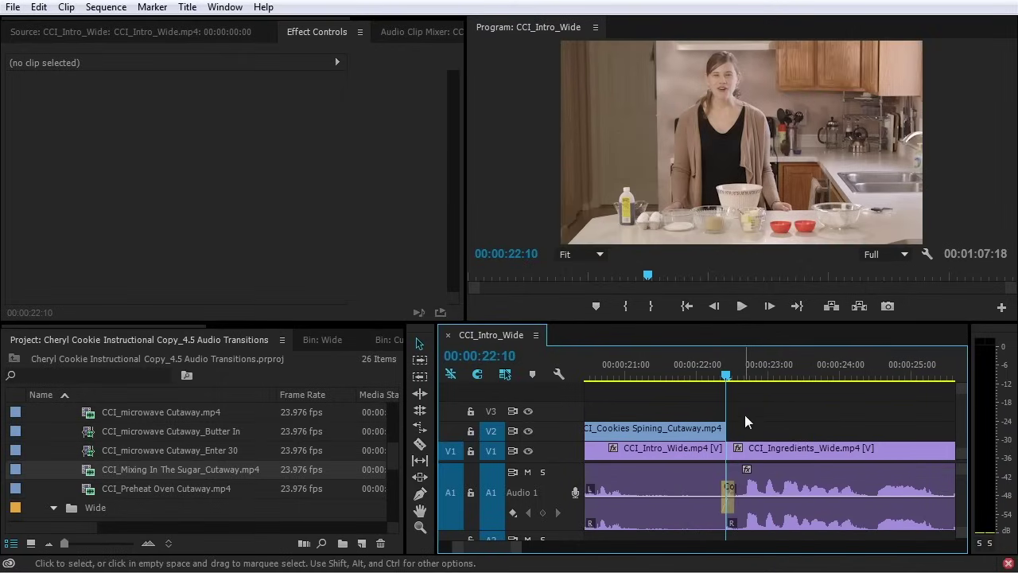
pyautogui.click(643, 370)
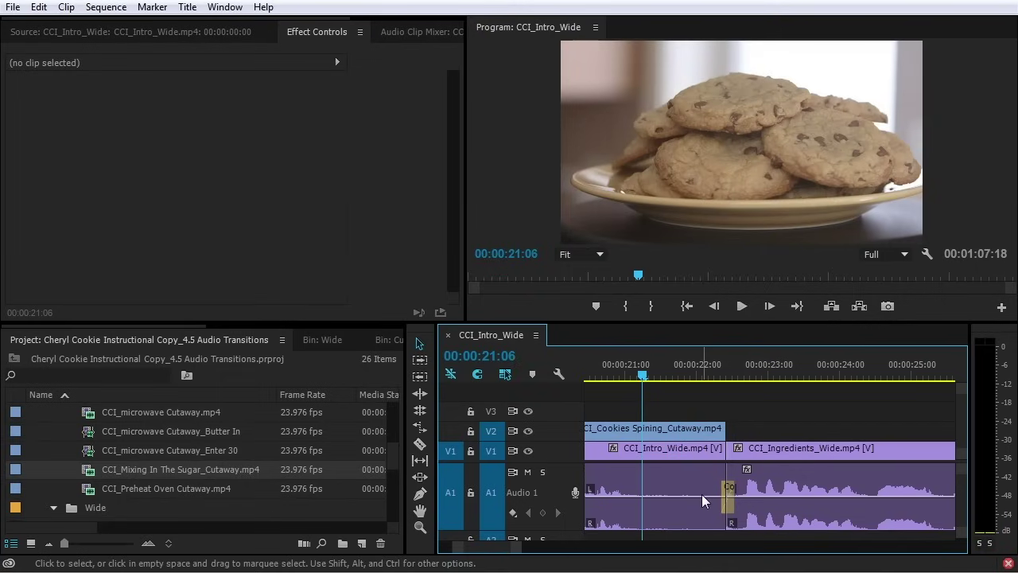
pyautogui.press('space')
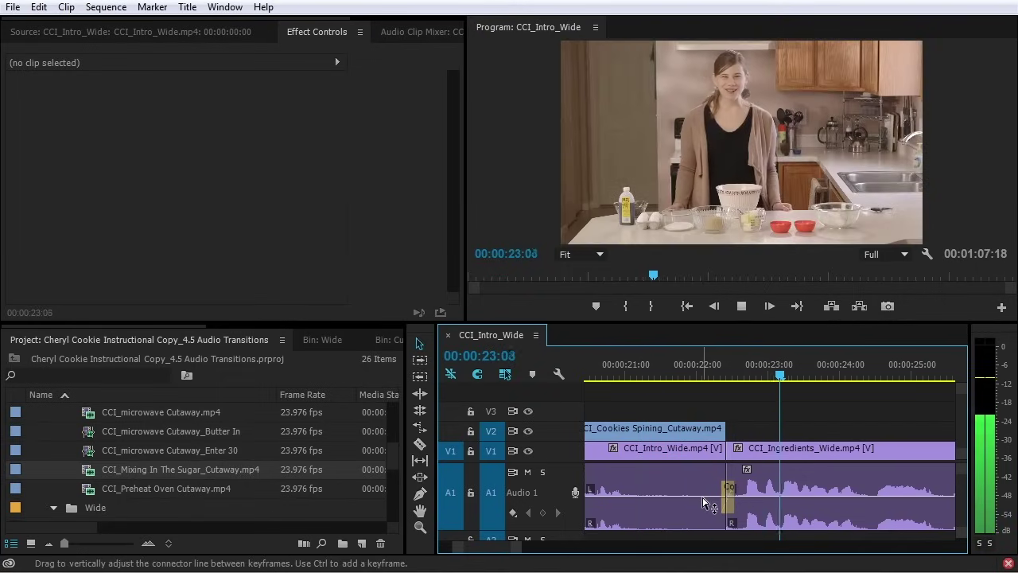
pyautogui.press('space')
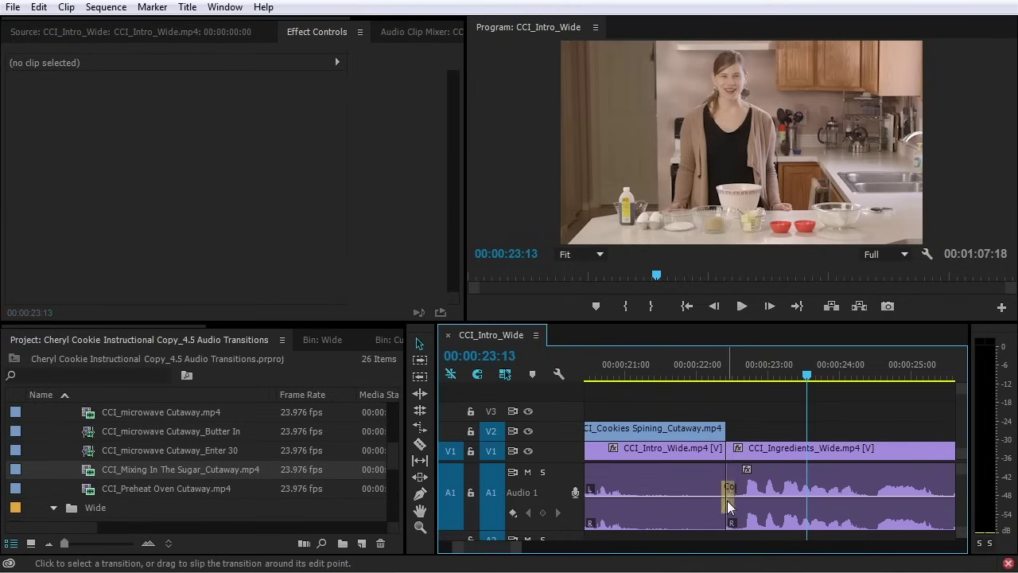
# Lengthen that crossfade from 5 to 10 frames in Effect Controls and preview from about 21:04
pyautogui.click(727, 501)
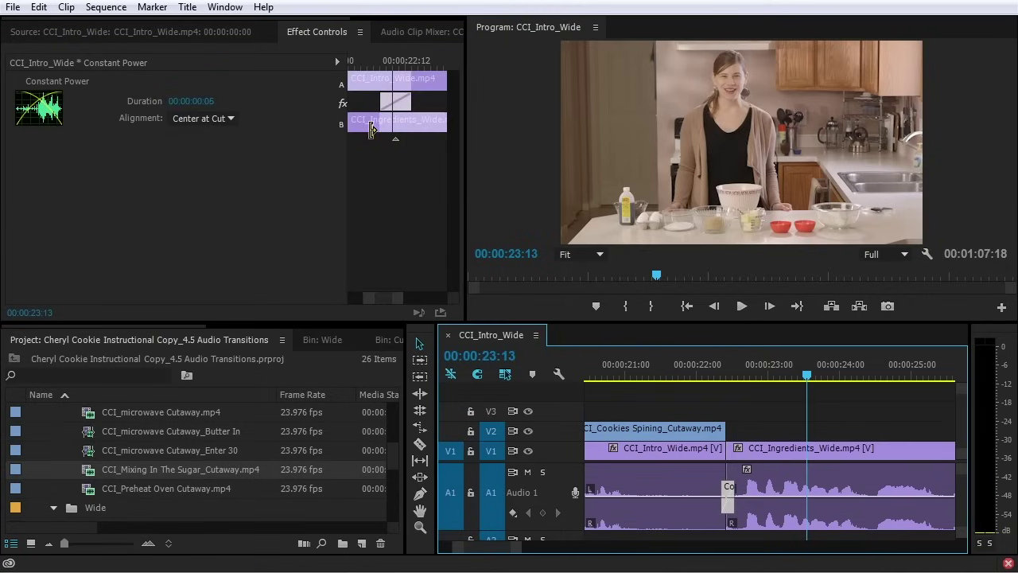
pyautogui.click(381, 107)
pyautogui.moveTo(388, 104); pyautogui.dragTo(350, 102)
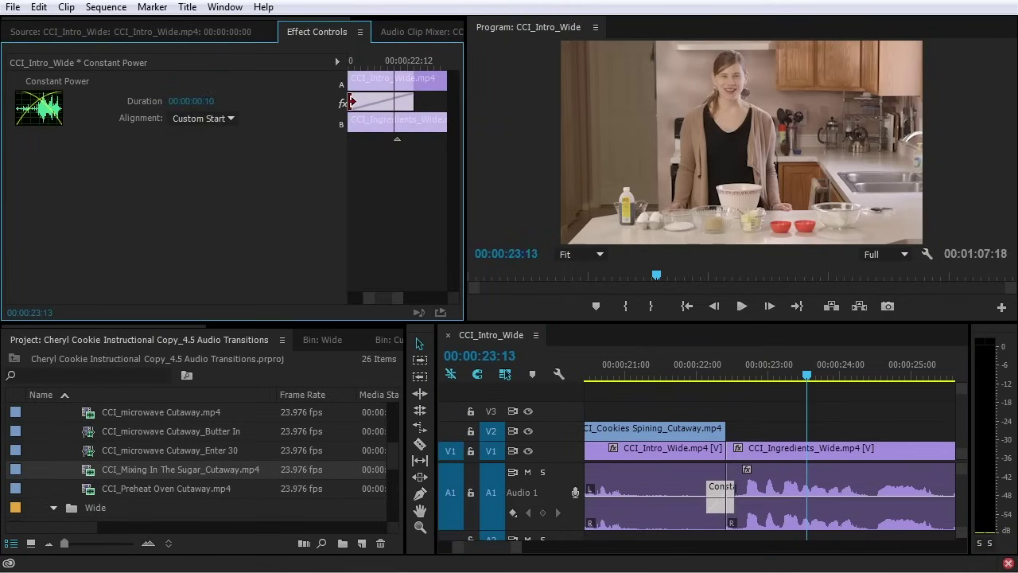
pyautogui.click(639, 367)
pyautogui.press('space')
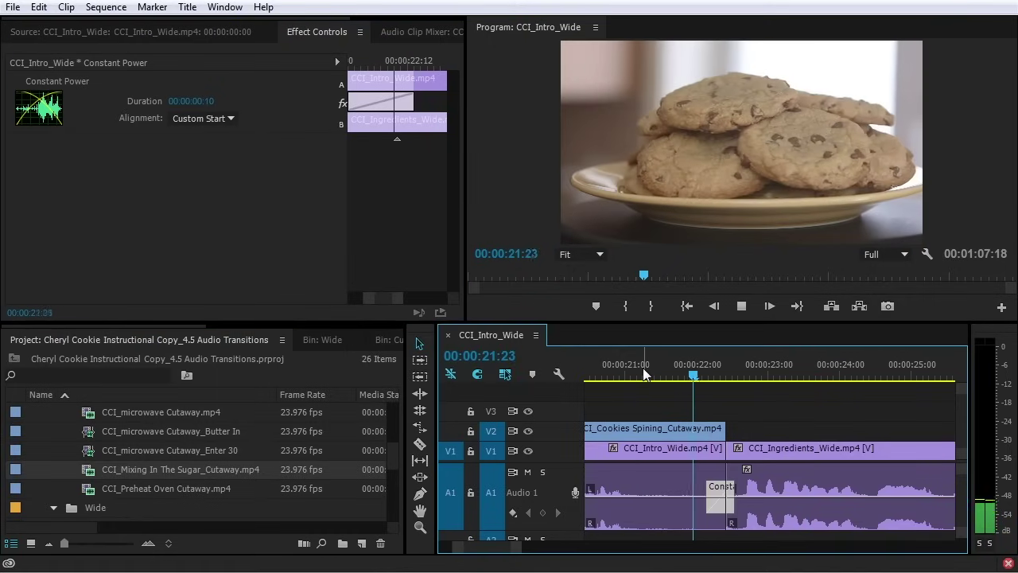
pyautogui.press('space')
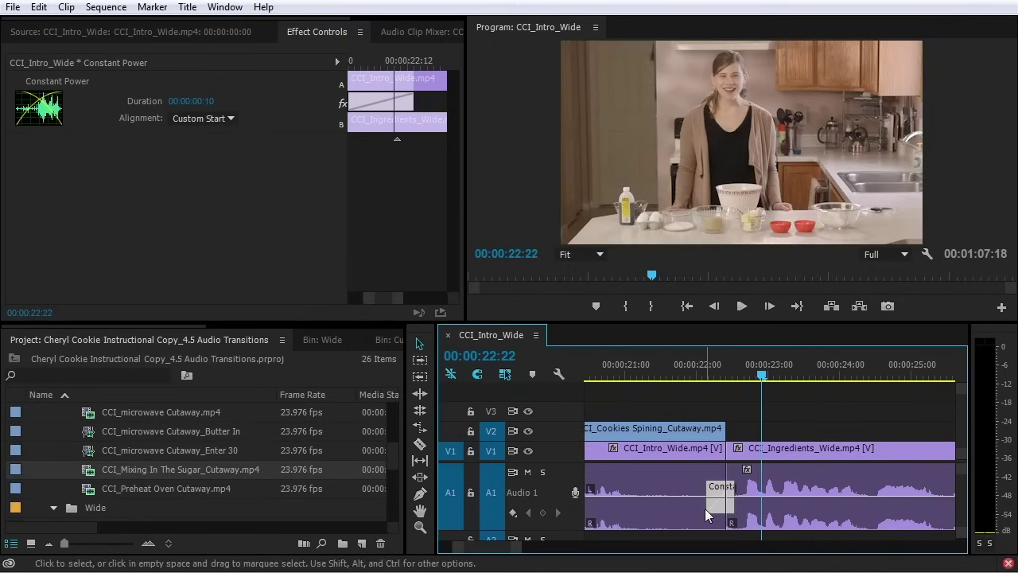
# Keyframe the intro audio to fade down to -11.91 dB at its end and preview from 21:01
pyautogui.keyDown('ctrl'); pyautogui.click(632, 497); pyautogui.keyUp('ctrl')
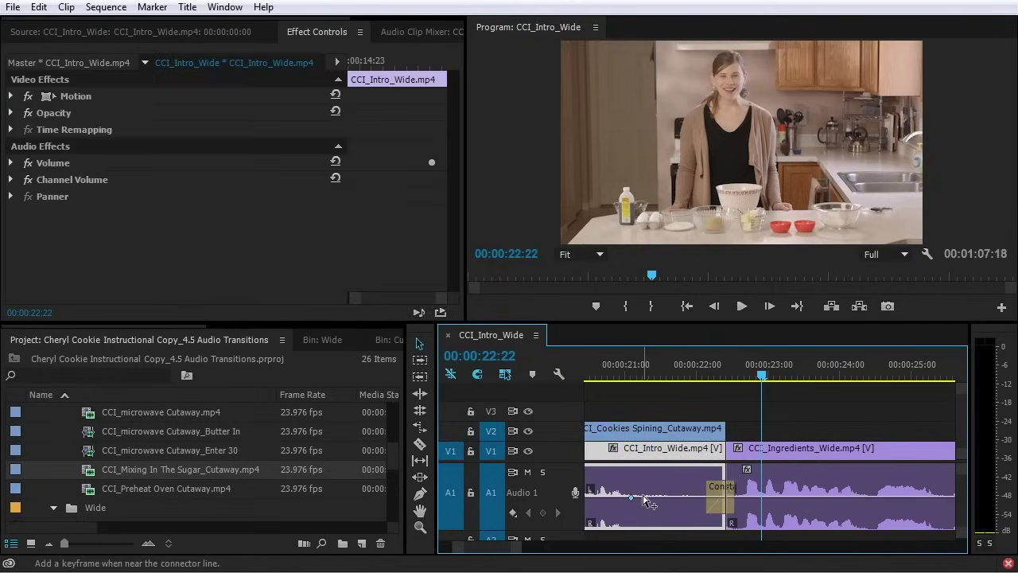
pyautogui.moveTo(650, 500); pyautogui.dragTo(723, 517)
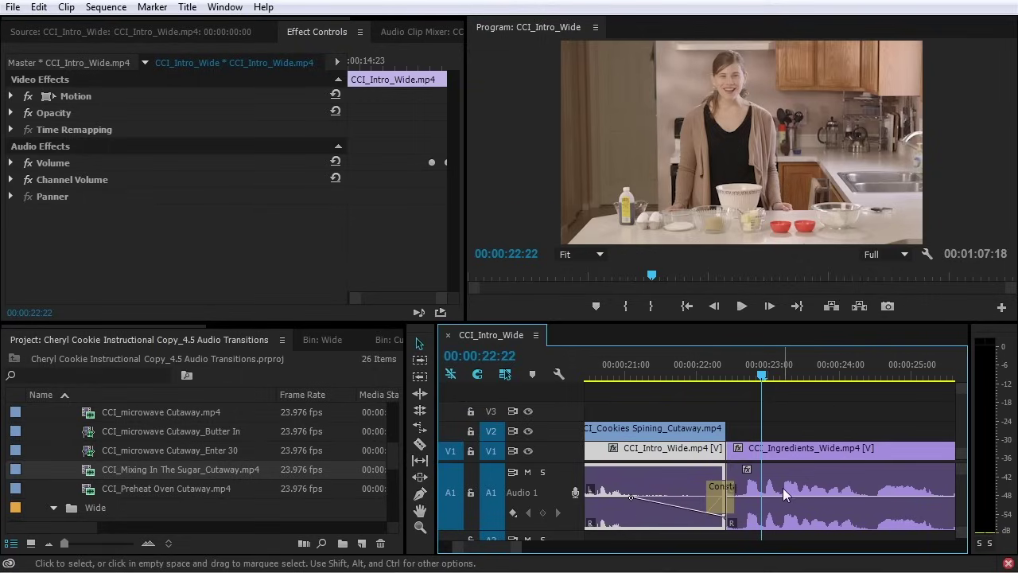
pyautogui.click(628, 374)
pyautogui.press('space')
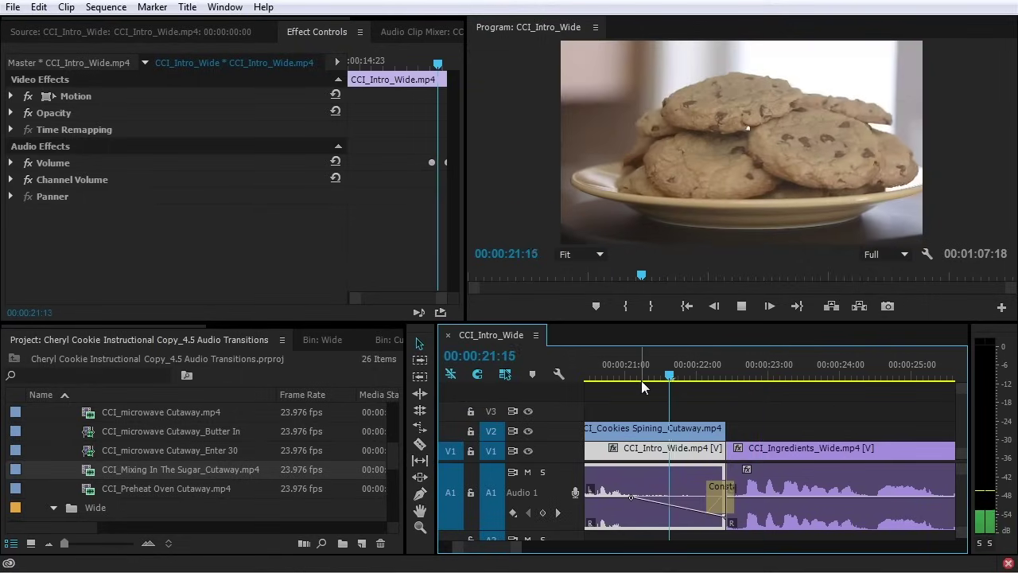
pyautogui.press('space')
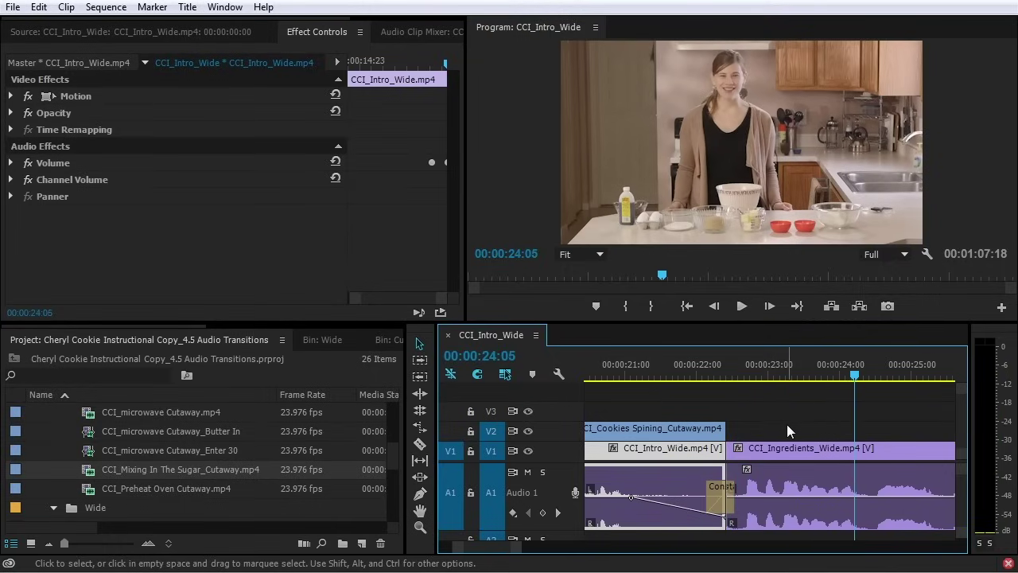
# Step through edits to the Ingredients–Preheat Oven cut at 48:03, listen to it, and park on it
pyautogui.press('Down')
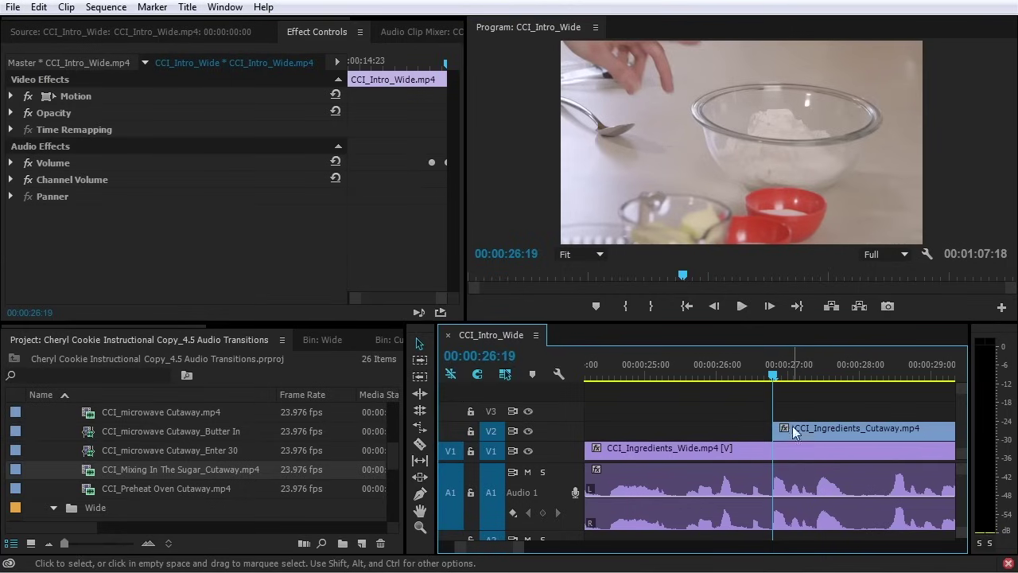
pyautogui.press('Down')
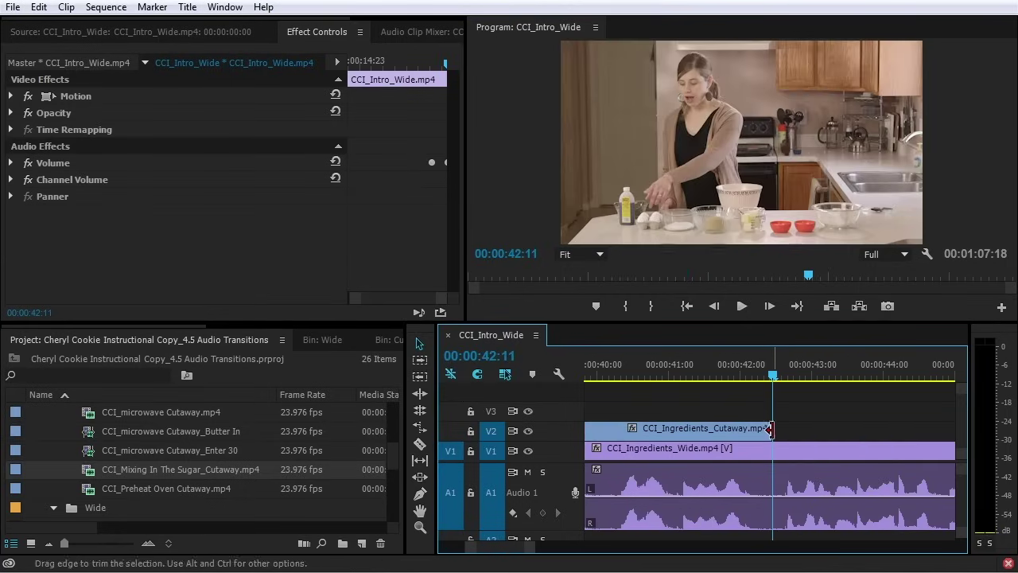
pyautogui.click(767, 452)
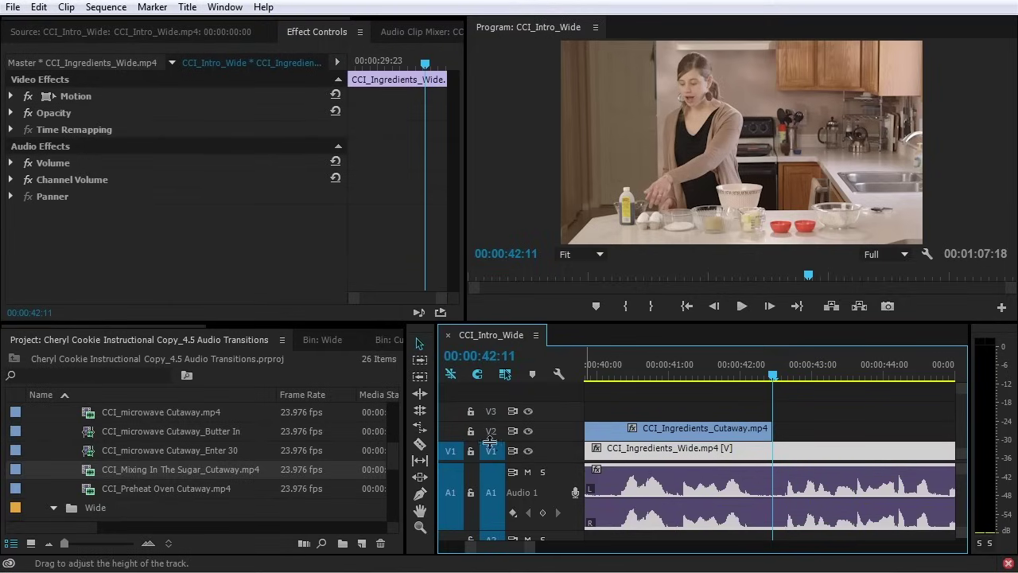
pyautogui.press('Down')
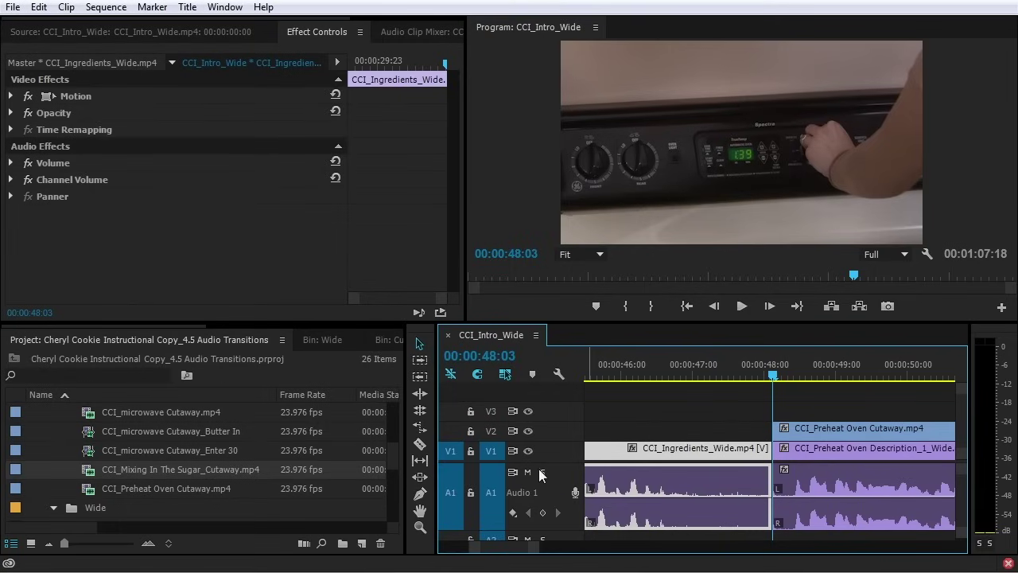
pyautogui.hotkey('shift', 'k')
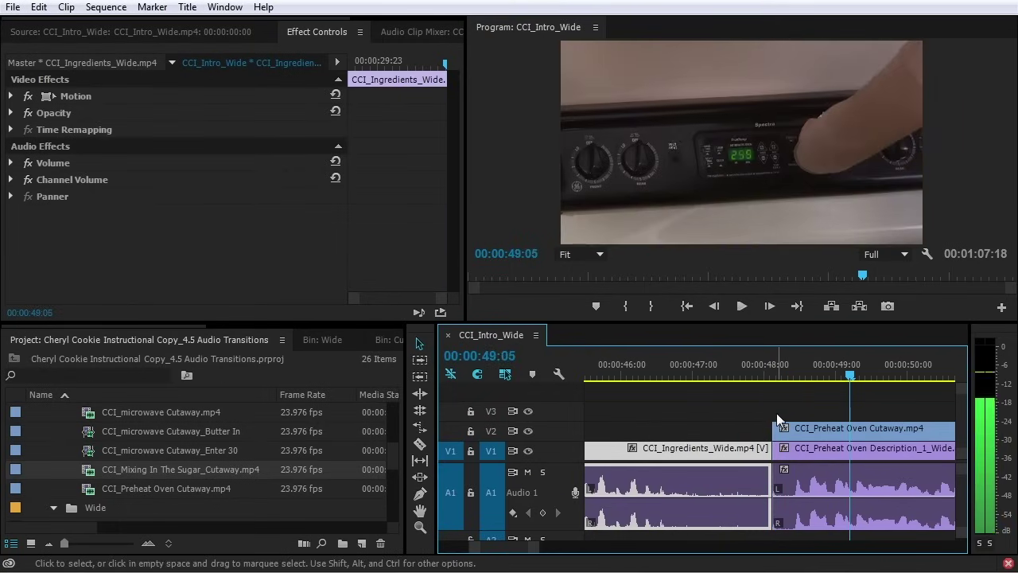
pyautogui.press('space')
pyautogui.click(764, 373)
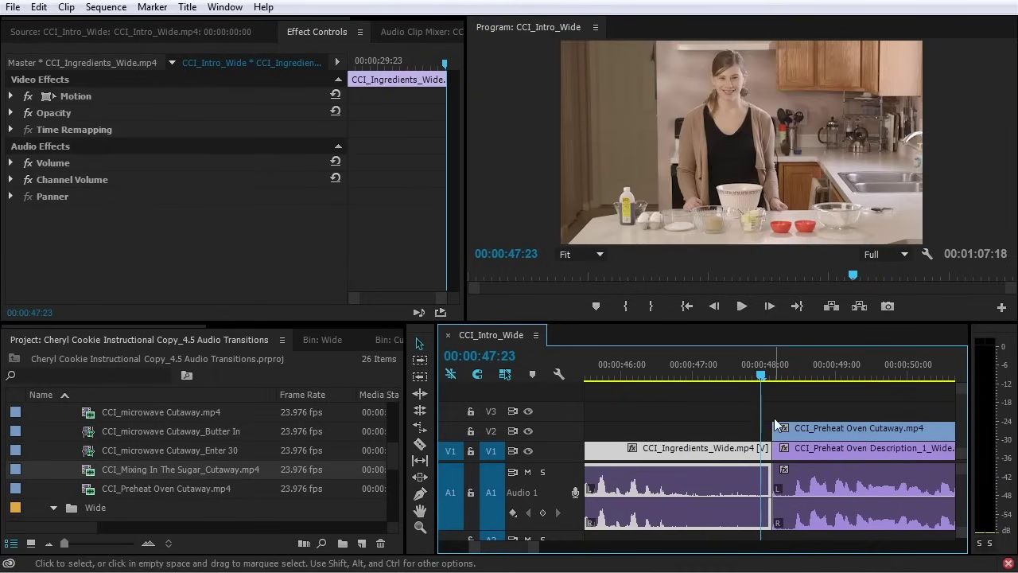
pyautogui.click(767, 373)
pyautogui.moveTo(767, 374); pyautogui.dragTo(770, 374)
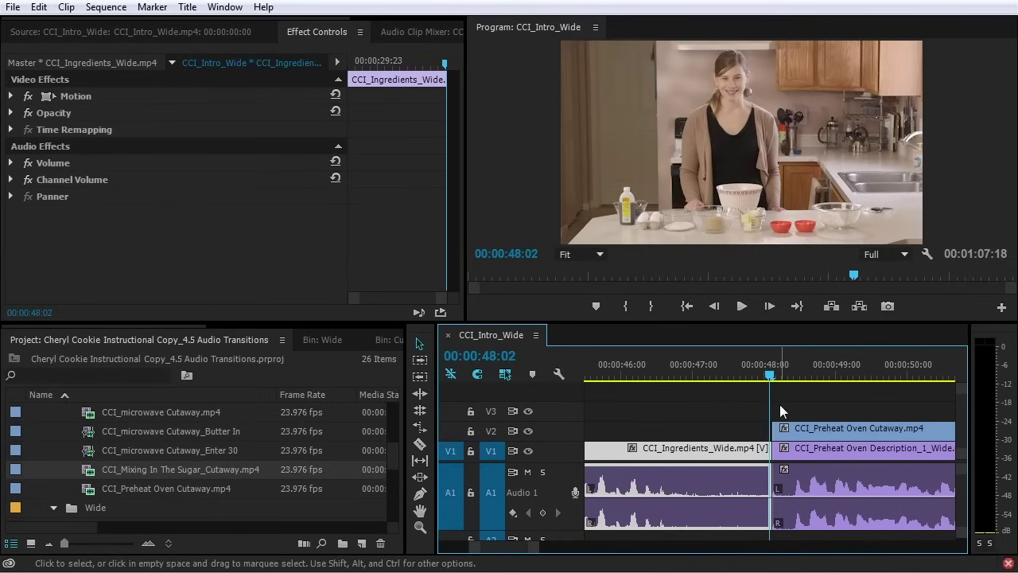
pyautogui.click(779, 404)
# Add the default audio crossfade at the 48:03 edit and preview it from about 47:06
pyautogui.hotkey('ctrl', 'shift', 'd')
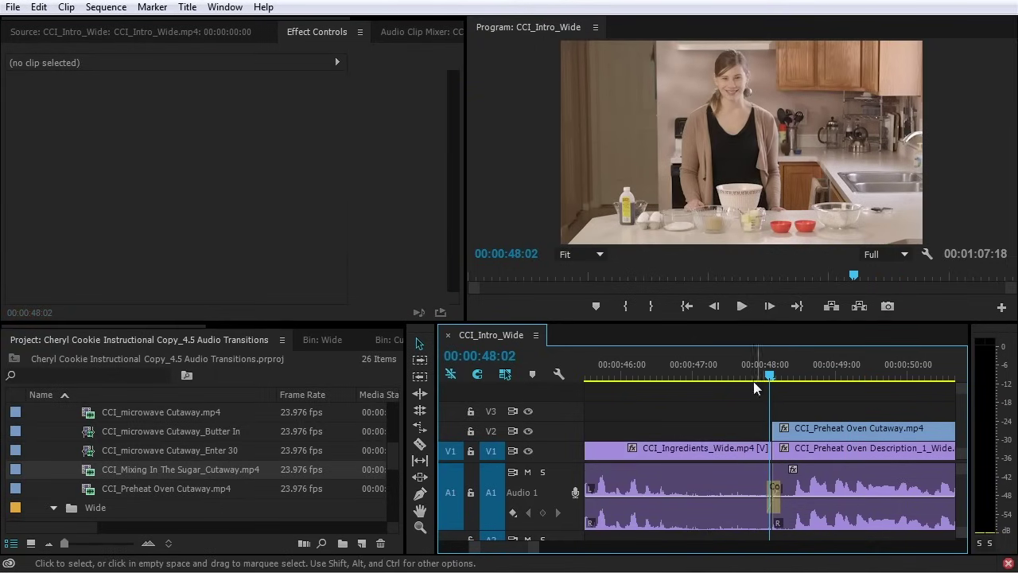
pyautogui.click(713, 374)
pyautogui.press('space')
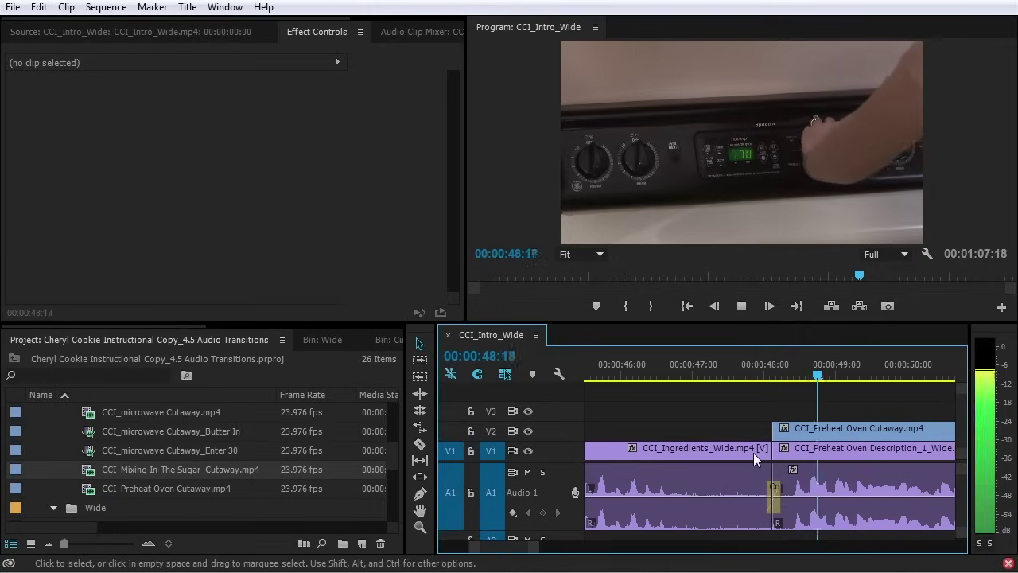
pyautogui.press('space')
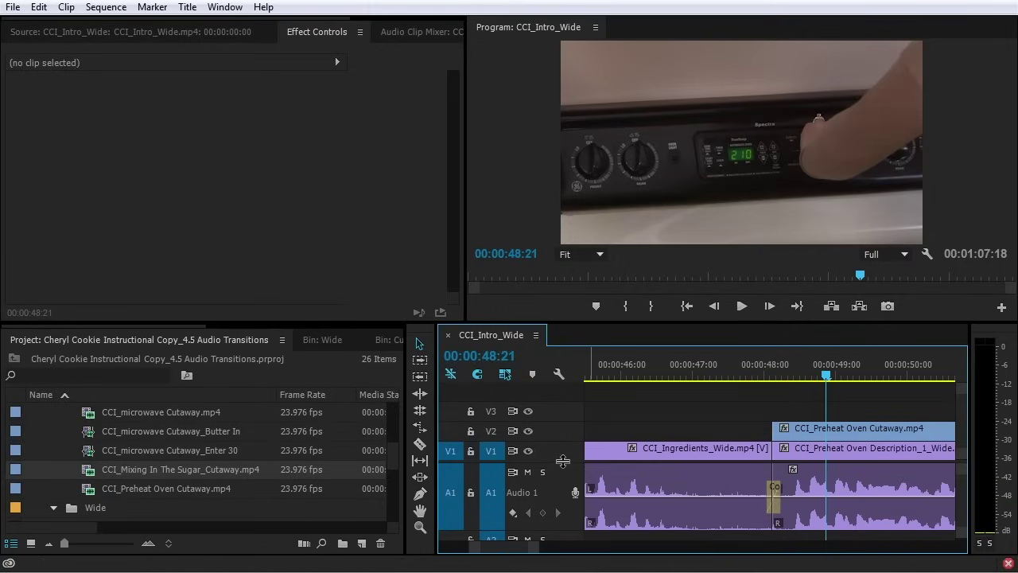
pyautogui.scroll(-1, 563, 461)
# Delete the audio crossfade and zoom in on the 48:03 edit with a taller A1 track
pyautogui.click(772, 456)
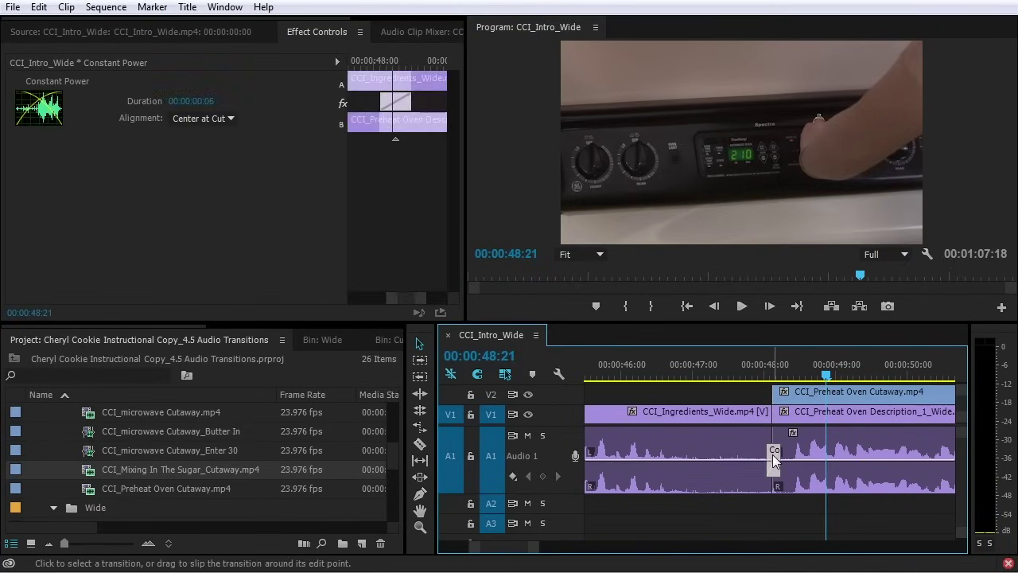
pyautogui.press('Delete')
pyautogui.moveTo(770, 375); pyautogui.dragTo(775, 375)
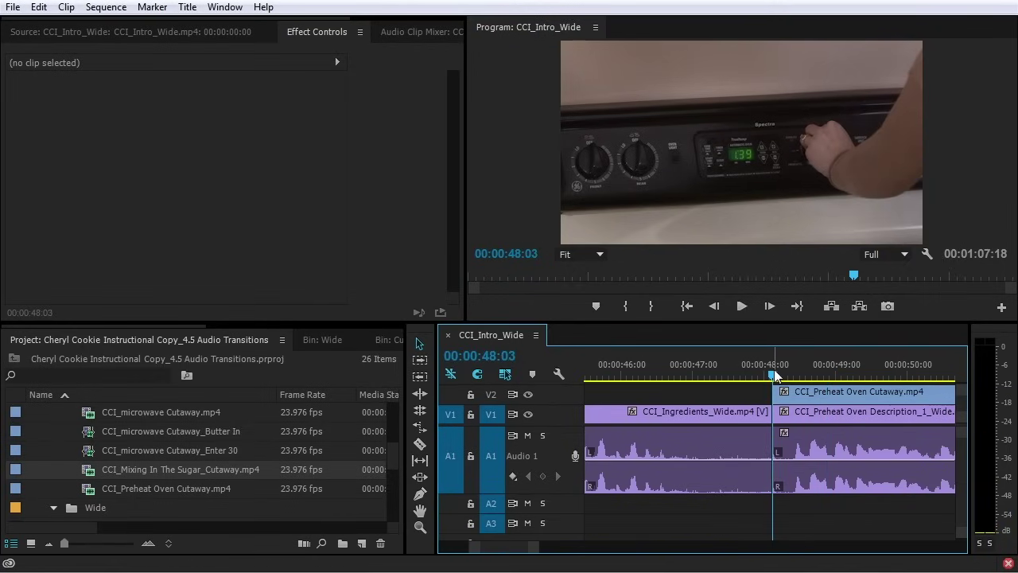
pyautogui.press('=')
pyautogui.press('=')
pyautogui.press('=')
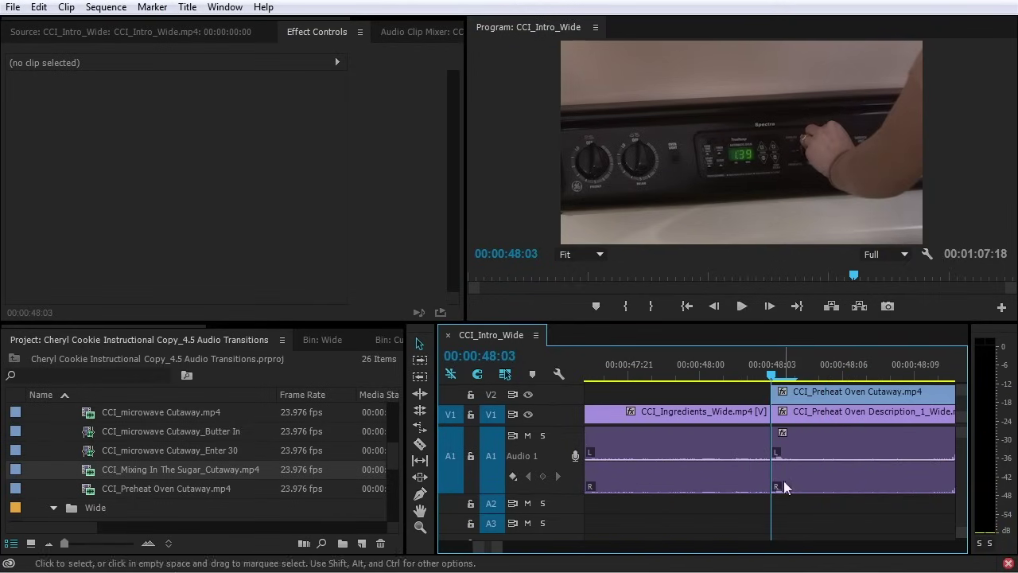
pyautogui.scroll(2, 546, 466)
pyautogui.scroll(2, 545, 466)
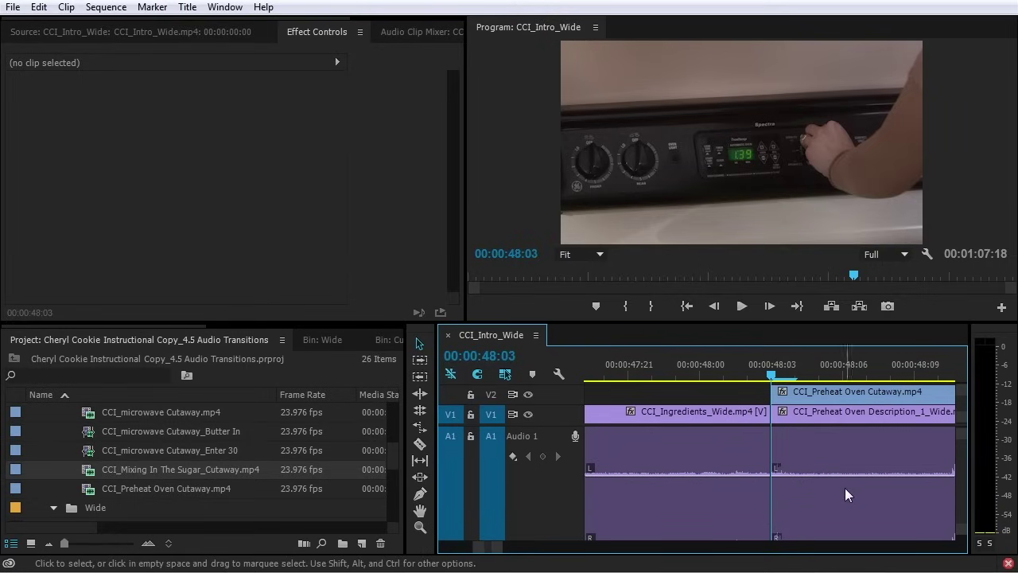
pyautogui.hotkey('alt', '=')
pyautogui.press('-')
pyautogui.press('-')
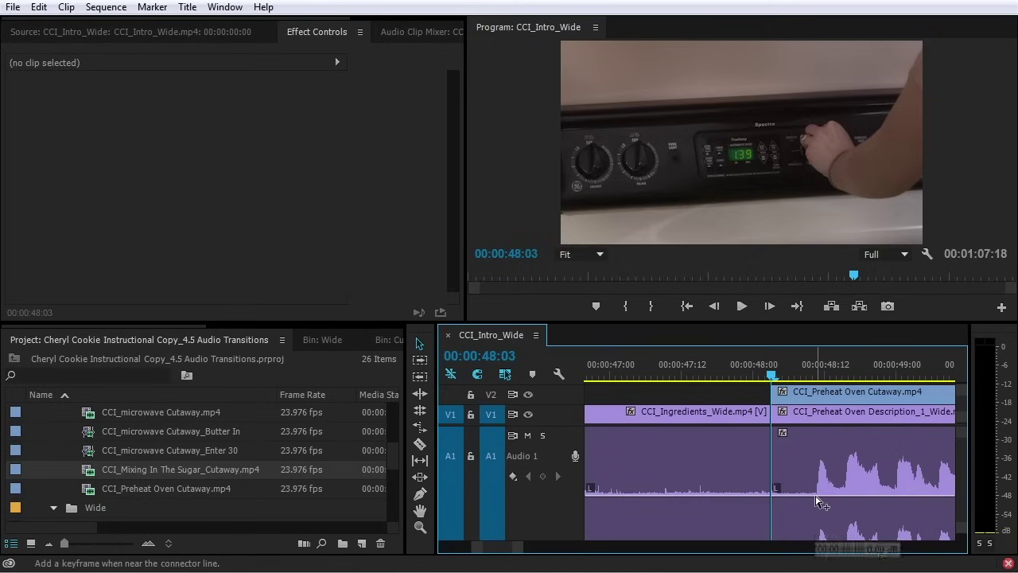
# Add volume keyframes so Preheat Oven audio fades in and Ingredients audio dips to -21.88 dB
pyautogui.keyDown('ctrl'); pyautogui.click(815, 496); pyautogui.keyUp('ctrl')
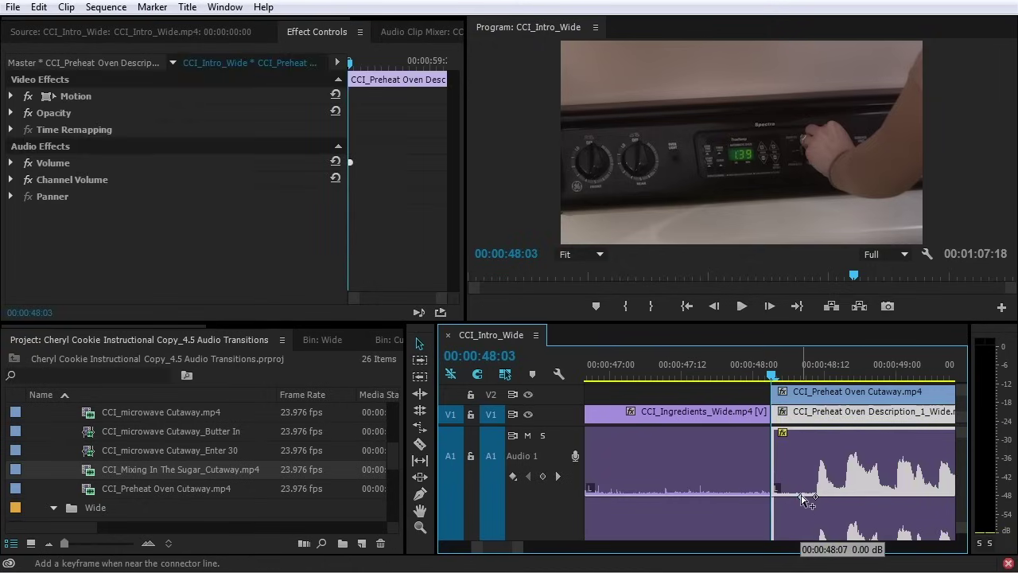
pyautogui.moveTo(801, 496); pyautogui.dragTo(759, 543)
pyautogui.scroll(-4, 560, 472)
pyautogui.keyDown('ctrl'); pyautogui.click(596, 468); pyautogui.keyUp('ctrl')
pyautogui.moveTo(625, 472); pyautogui.dragTo(769, 498)
# Play through the edit from 47:00 to hear the fades, then zoom the timeline back out
pyautogui.click(609, 372)
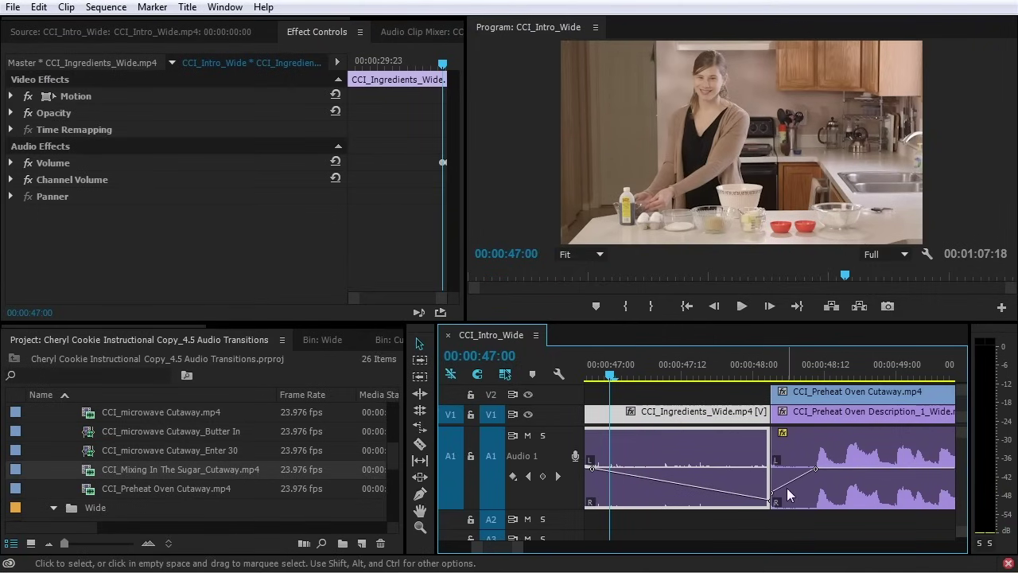
pyautogui.press('space')
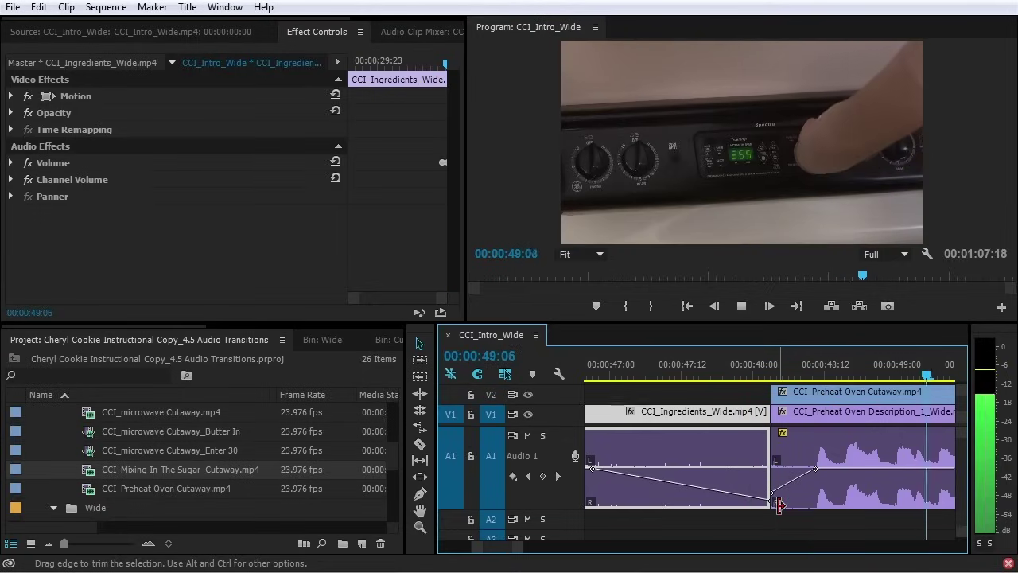
pyautogui.press('space')
pyautogui.press('-')
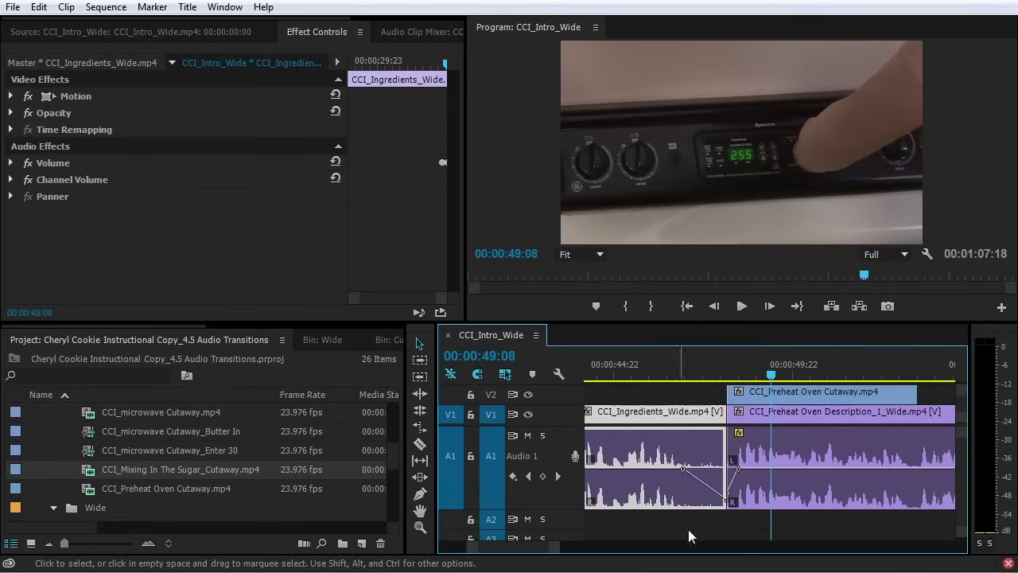
pyautogui.press('-')
pyautogui.press('-')
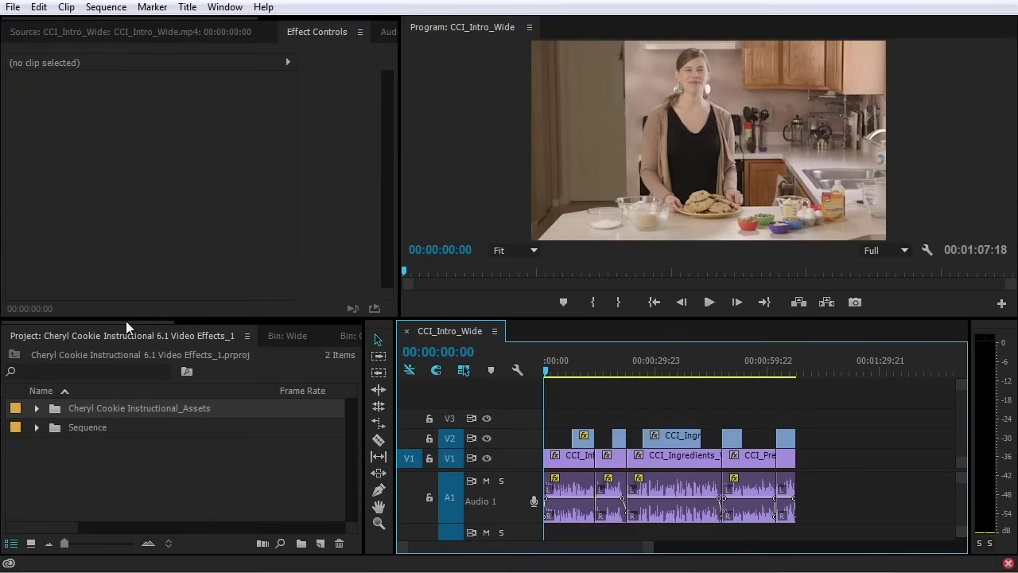
# Open the Effects library and expand Video Effects and its Adjust folder
pyautogui.moveTo(126, 320); pyautogui.dragTo(277, 329)
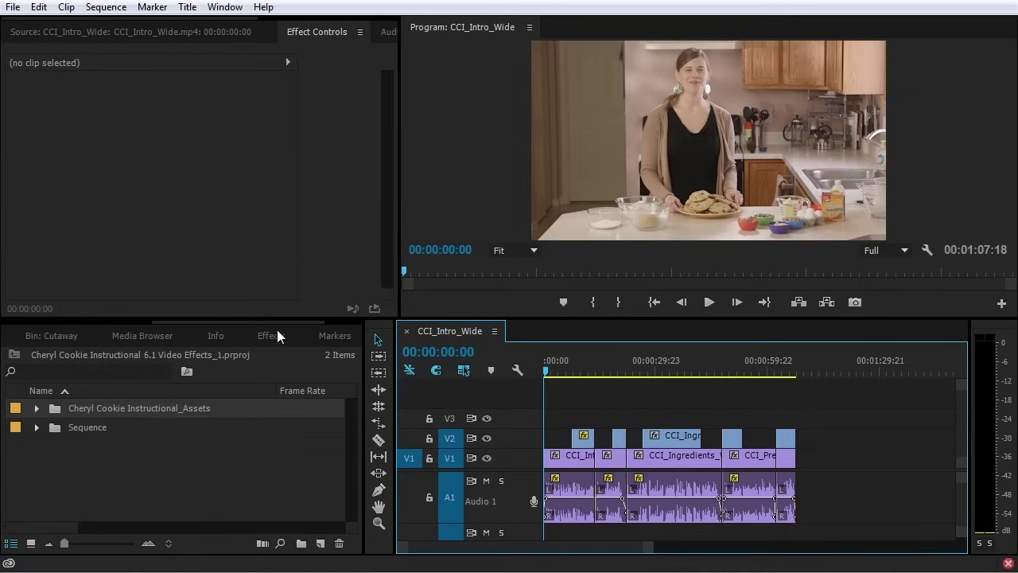
pyautogui.click(271, 336)
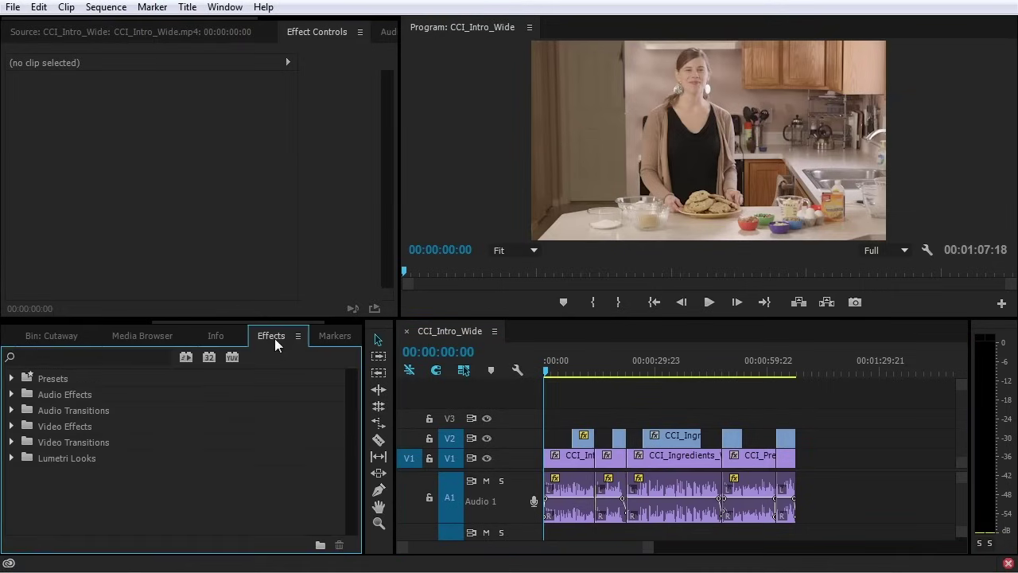
pyautogui.click(11, 426)
pyautogui.scroll(-1, 94, 426)
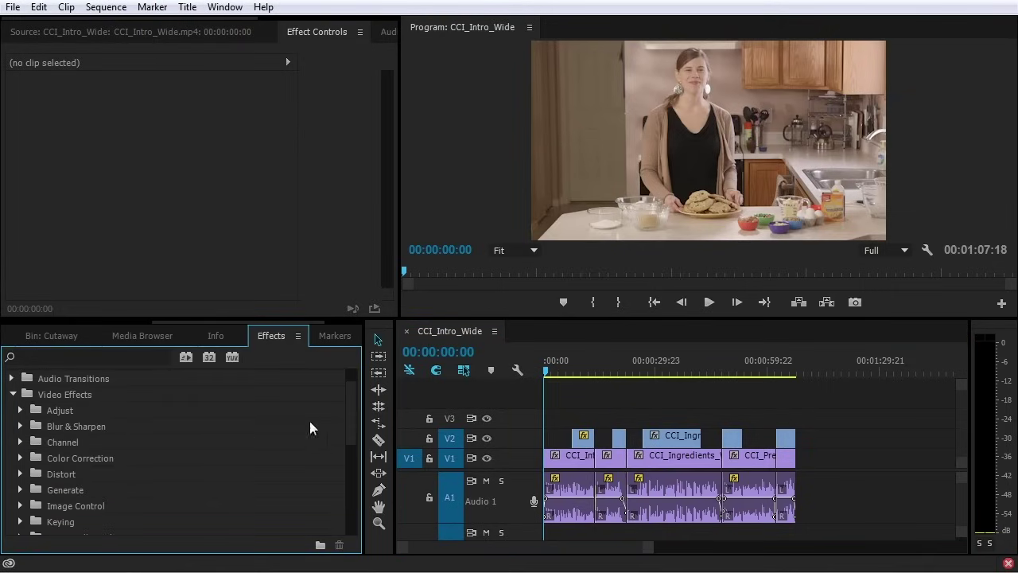
pyautogui.moveTo(353, 401); pyautogui.dragTo(354, 406)
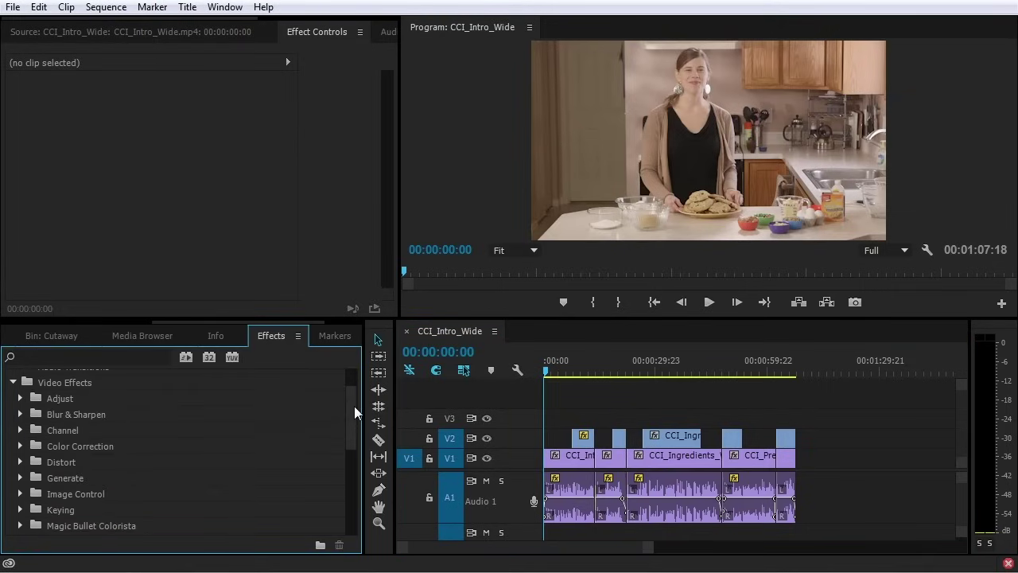
pyautogui.click(20, 398)
pyautogui.scroll(-3, 30, 422)
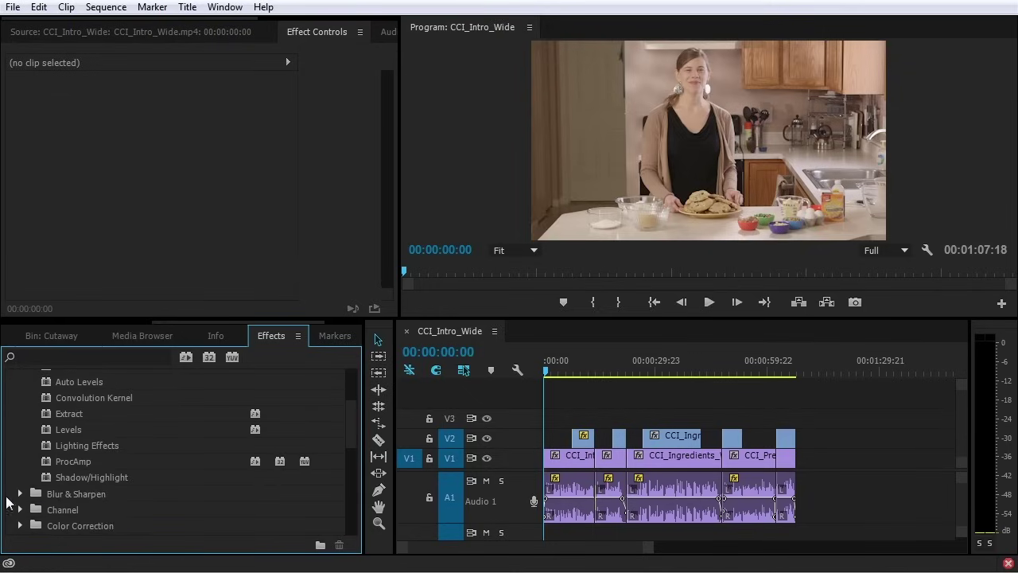
# Expand Blur & Sharpen, Channel and Color Correction, then move the playhead to 00:01:04:08
pyautogui.click(20, 494)
pyautogui.scroll(-2, 21, 494)
pyautogui.click(21, 474)
pyautogui.scroll(-2, 24, 486)
pyautogui.click(20, 493)
pyautogui.scroll(-5, 23, 495)
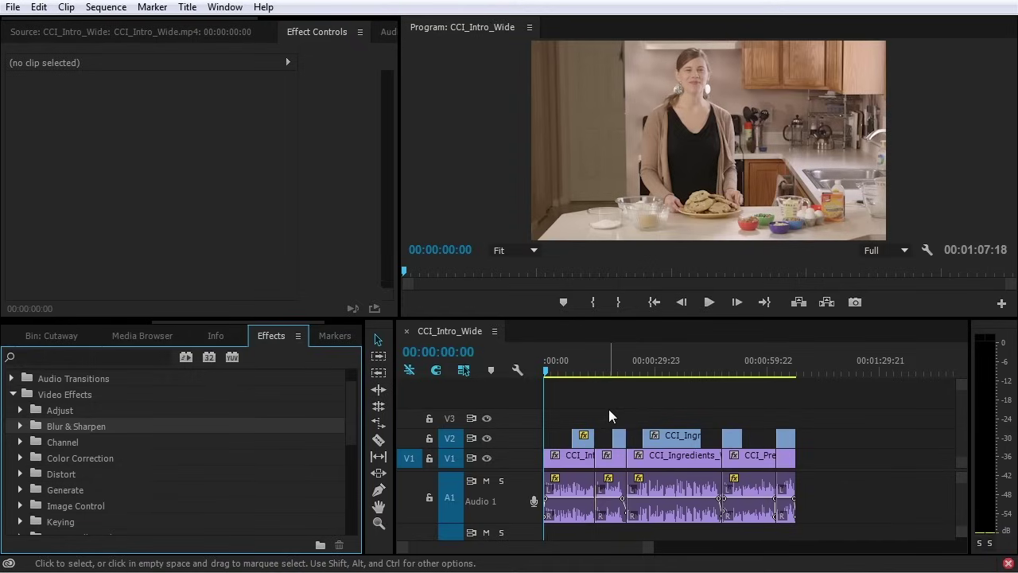
pyautogui.click(783, 364)
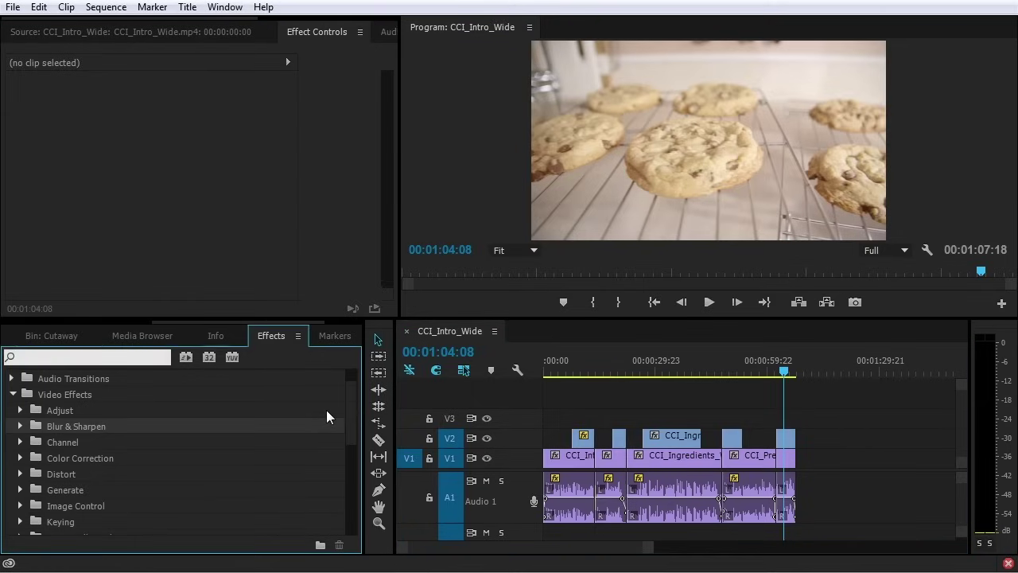
# Search 'fast' and apply Fast Color Corrector to the cookie close-up, enlarging Effect Controls
pyautogui.write('fast')
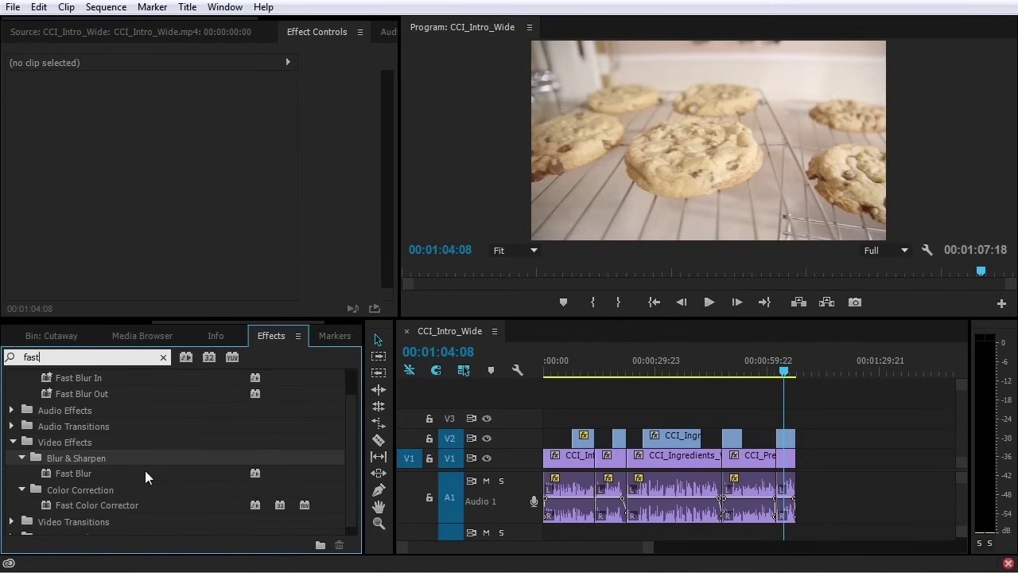
pyautogui.moveTo(56, 501); pyautogui.dragTo(789, 440)
pyautogui.moveTo(398, 319); pyautogui.dragTo(561, 423)
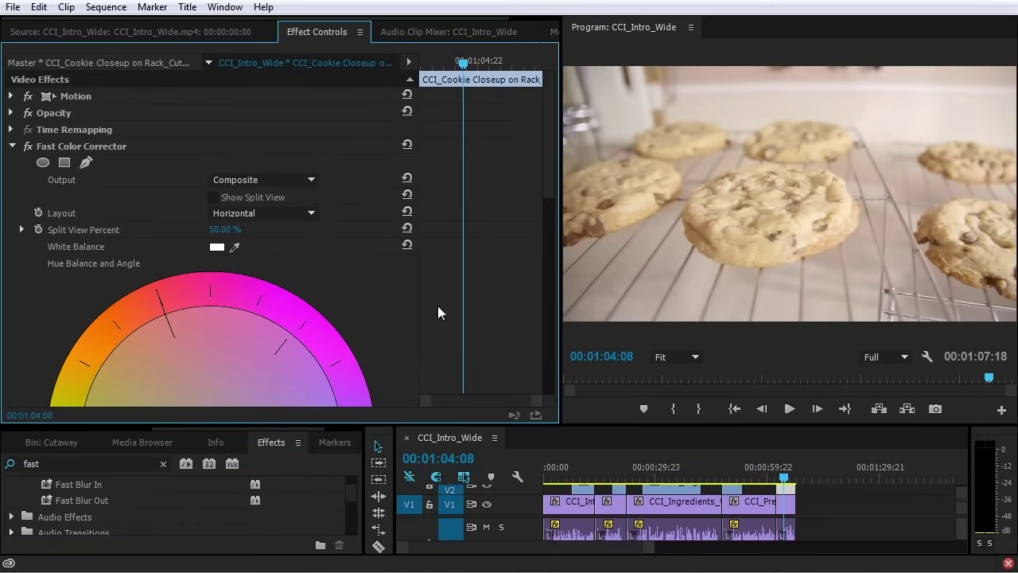
pyautogui.scroll(-4, 434, 314)
pyautogui.scroll(4, 433, 322)
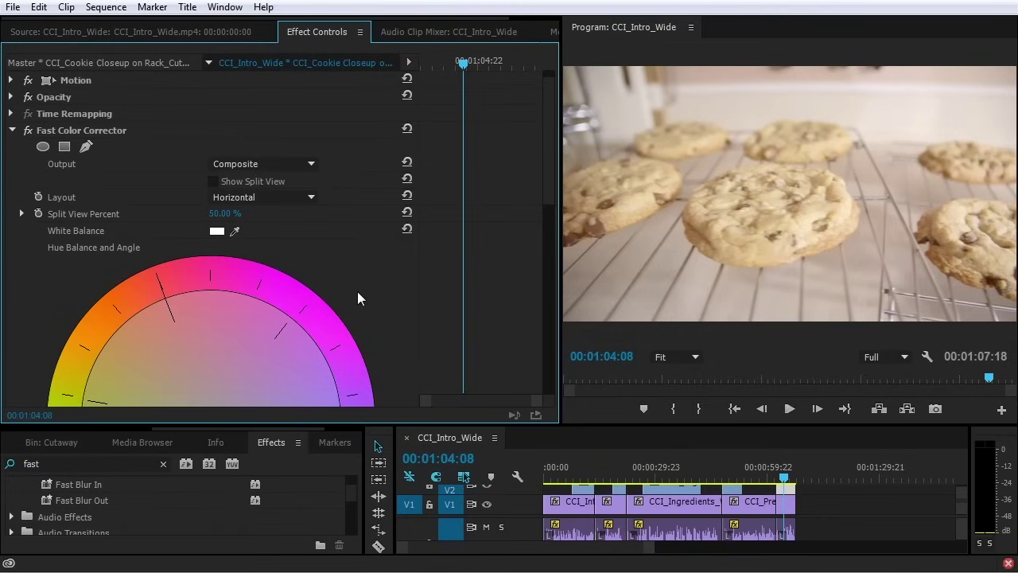
pyautogui.scroll(-5, 358, 299)
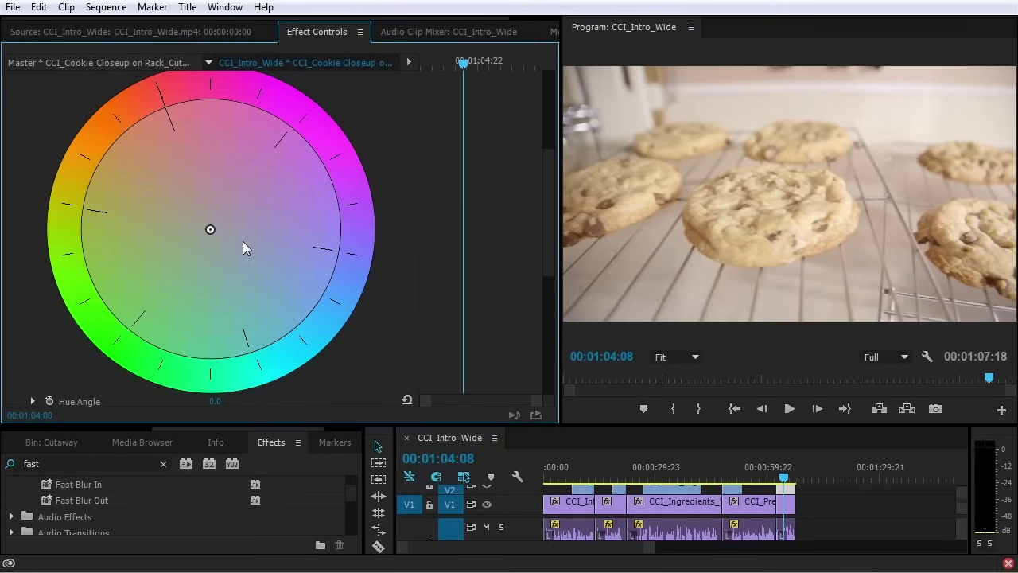
# Drag the Hue Balance wheel's centre to shift the cookie shot's colour balance off neutral
pyautogui.moveTo(211, 230)
pyautogui.mouseDown()
pyautogui.moveTo(231, 249)
pyautogui.moveTo(159, 132)
pyautogui.moveTo(86, 209)
pyautogui.moveTo(319, 384)
pyautogui.moveTo(269, 97)
pyautogui.moveTo(94, 373)
pyautogui.moveTo(399, 345)
pyautogui.moveTo(340, 326)
pyautogui.moveTo(213, 228)
pyautogui.mouseUp()
pyautogui.moveTo(226, 246); pyautogui.dragTo(217, 223)
pyautogui.scroll(-3, 374, 332)
pyautogui.scroll(5, 342, 302)
# Reset the hue balance to neutral and set Saturation to 120
pyautogui.scroll(1, 393, 145)
pyautogui.click(406, 132)
pyautogui.scroll(-2, 389, 238)
pyautogui.scroll(-8, 396, 274)
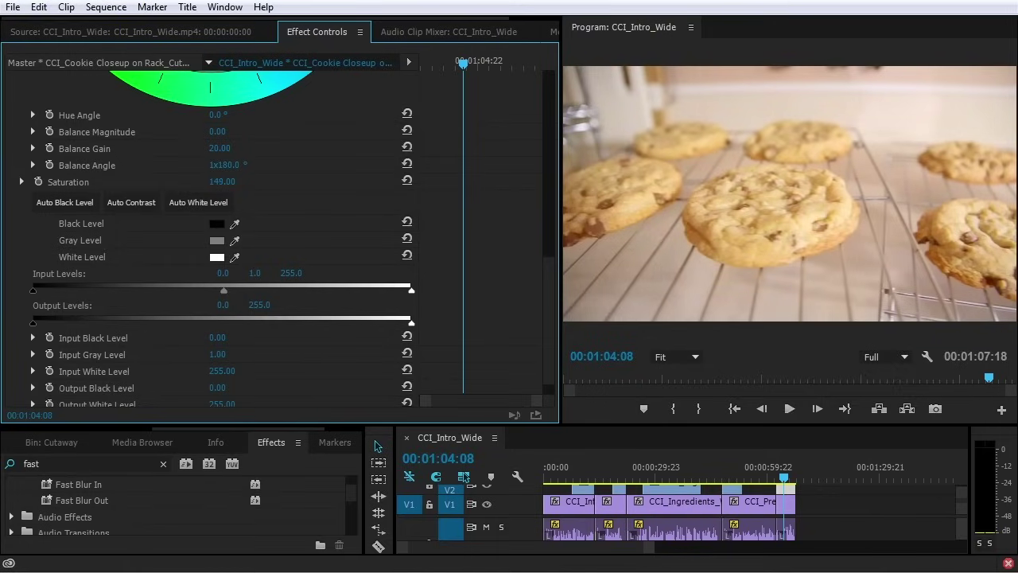
pyautogui.moveTo(222, 181); pyautogui.dragTo(227, 182)
pyautogui.scroll(2, 310, 195)
pyautogui.scroll(3, 319, 202)
pyautogui.scroll(2, 321, 207)
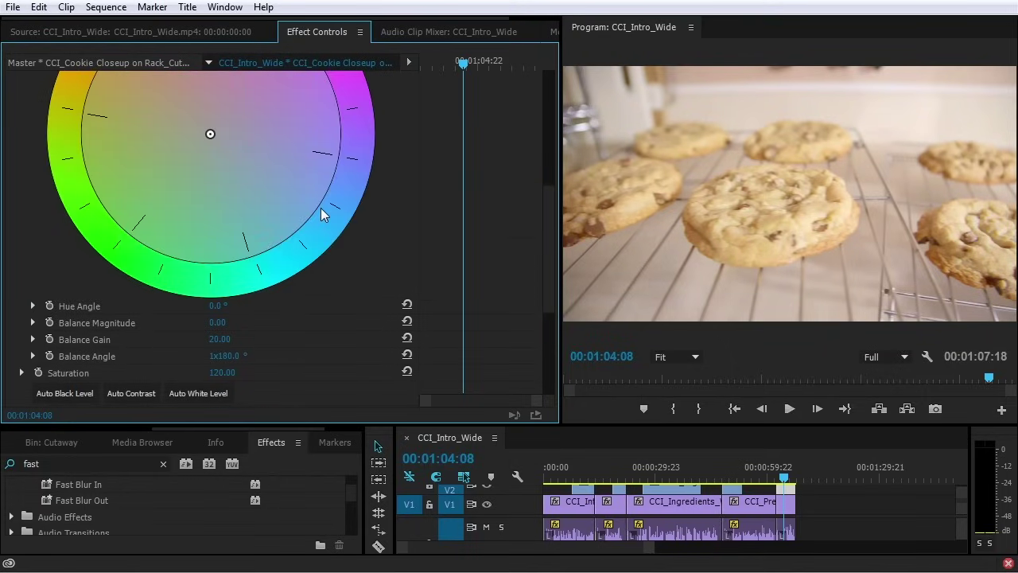
# Shift balance to magnitude 11.21 at 47.3° and set input black about 29, white about 244
pyautogui.moveTo(213, 133); pyautogui.dragTo(219, 145)
pyautogui.scroll(-5, 255, 227)
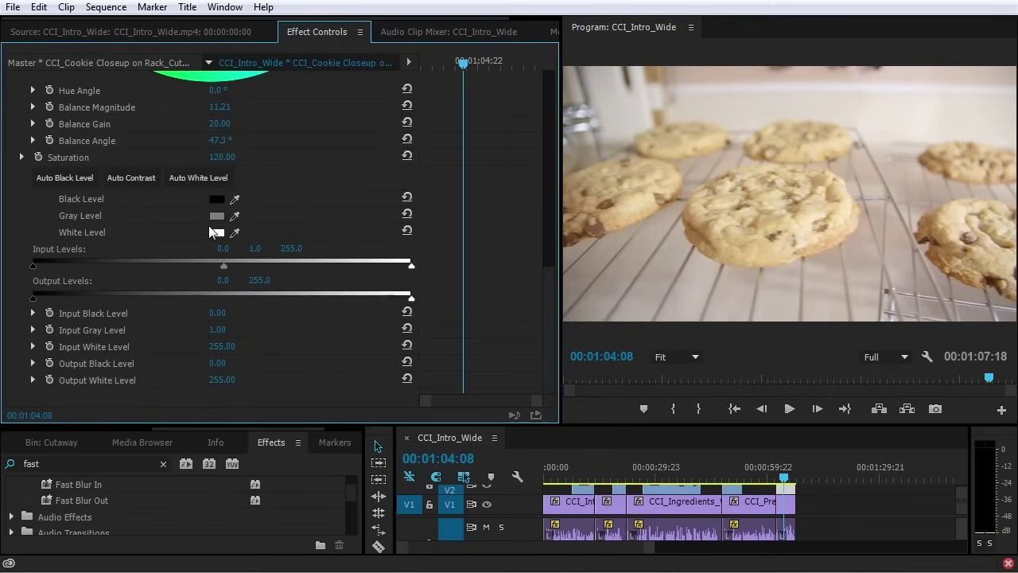
pyautogui.moveTo(32, 264); pyautogui.dragTo(76, 272)
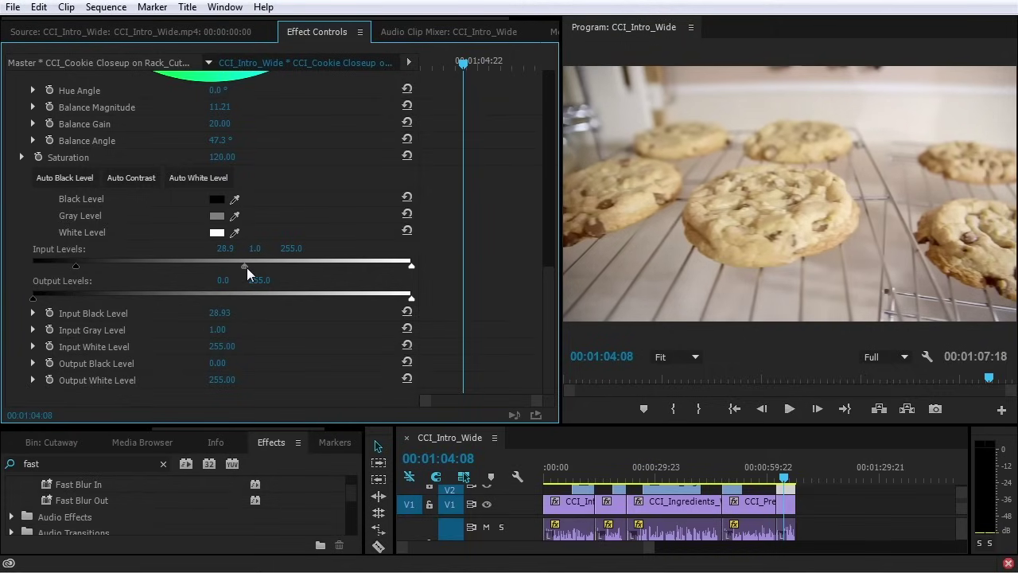
pyautogui.moveTo(246, 267); pyautogui.dragTo(244, 267)
pyautogui.moveTo(411, 267); pyautogui.dragTo(388, 268)
# Toggle the Fast Color Corrector on and off to compare, then delete it from the clip
pyautogui.scroll(10, 453, 285)
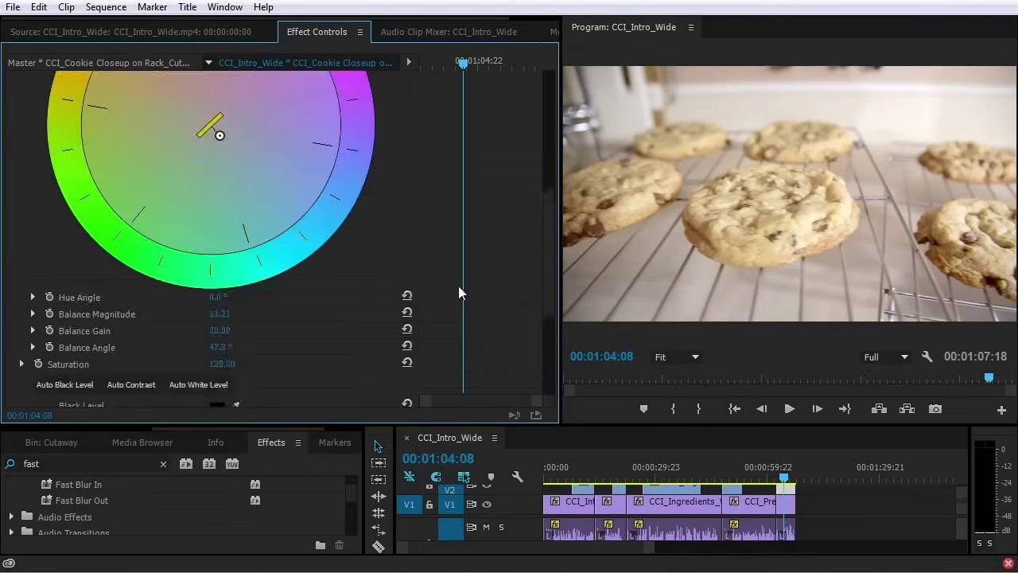
pyautogui.click(28, 146)
pyautogui.click(28, 146)
pyautogui.click(28, 146)
pyautogui.click(28, 147)
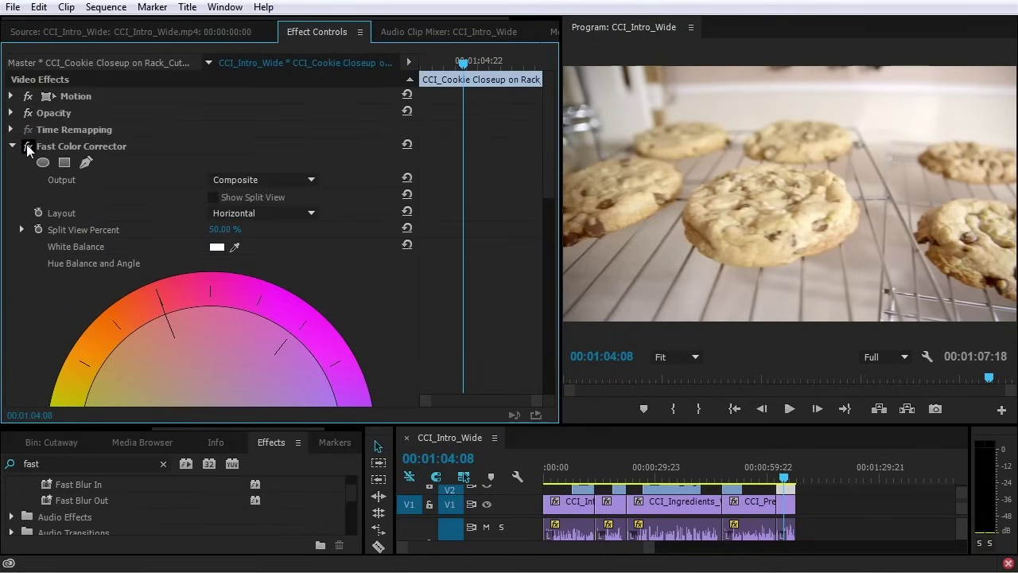
pyautogui.click(28, 146)
pyautogui.click(28, 147)
pyautogui.click(28, 147)
pyautogui.click(28, 146)
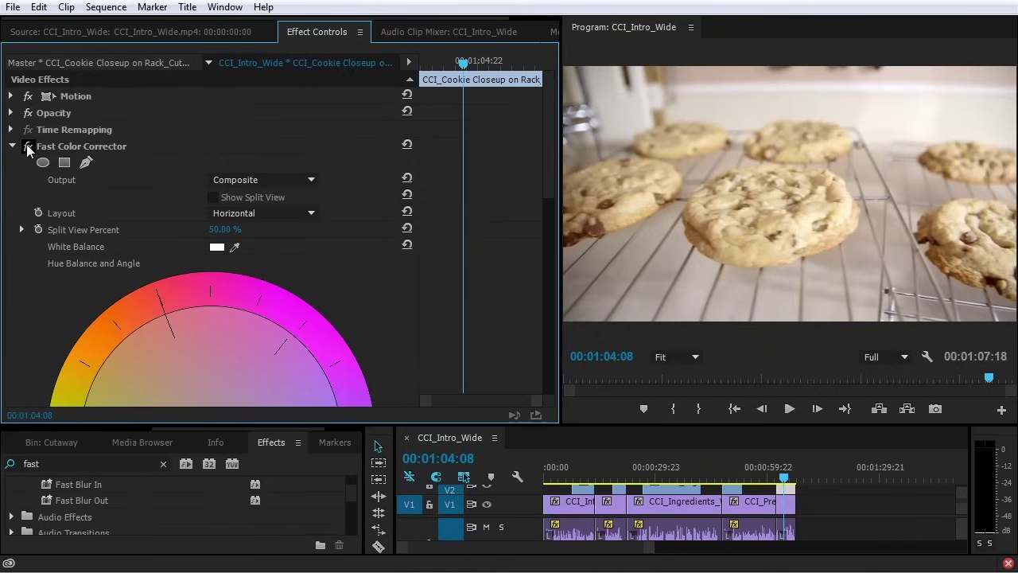
pyautogui.click(99, 145)
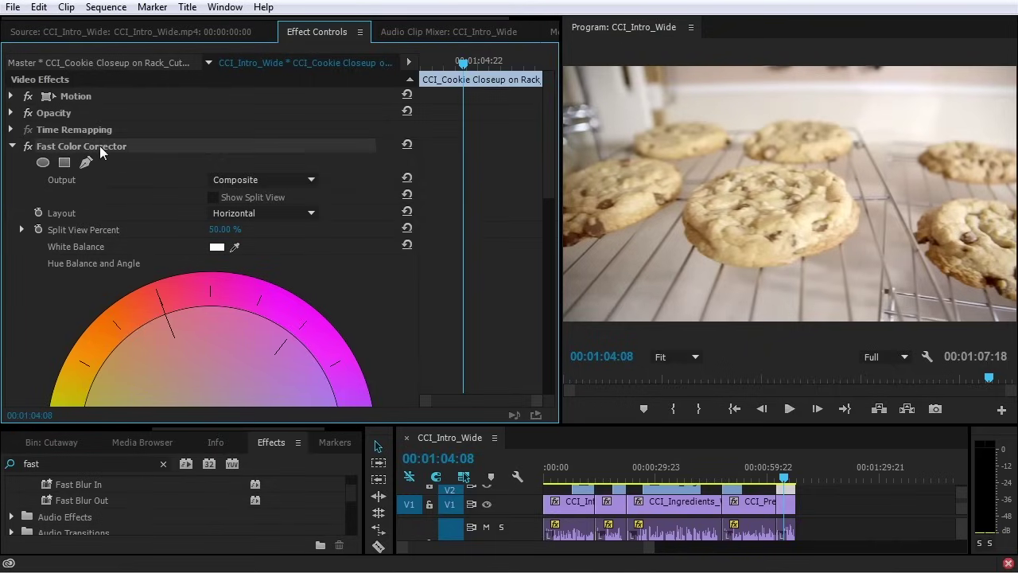
pyautogui.press('Delete')
# Search 'three' and add Three-Way Color Corrector to the cookie clip, then reset its wheels
pyautogui.click(113, 473)
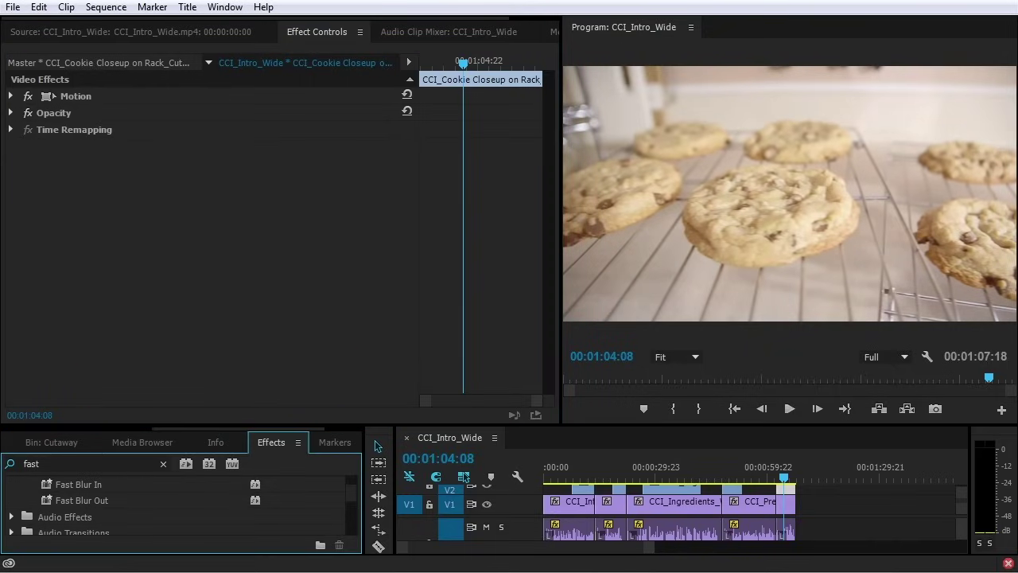
pyautogui.doubleClick(49, 462)
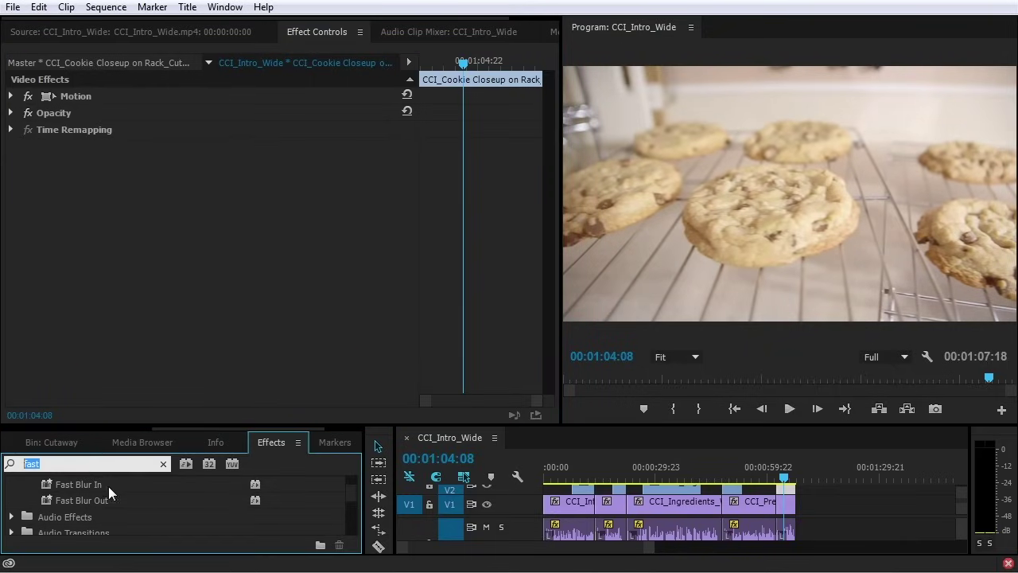
pyautogui.write('three')
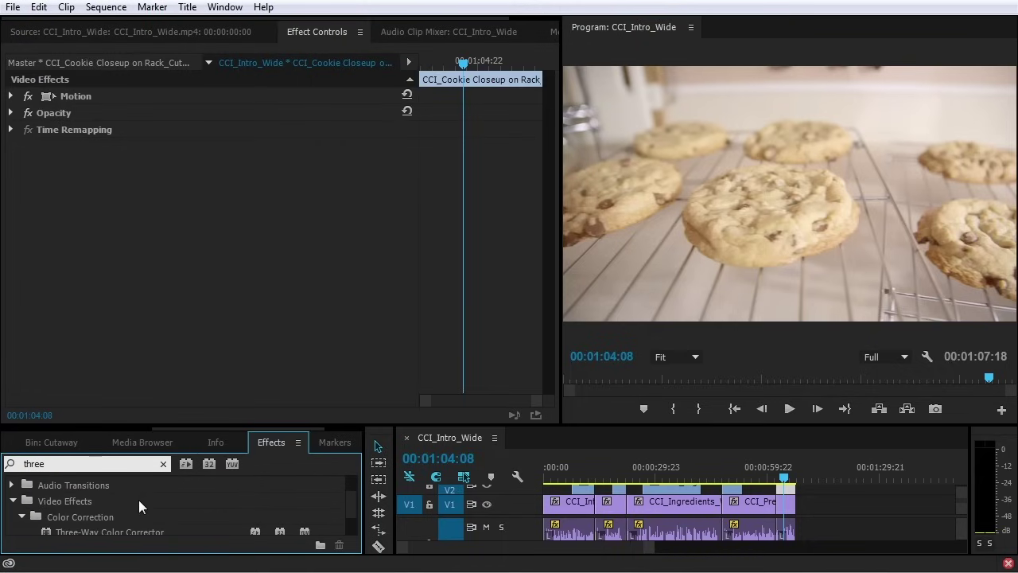
pyautogui.moveTo(156, 530); pyautogui.dragTo(180, 280)
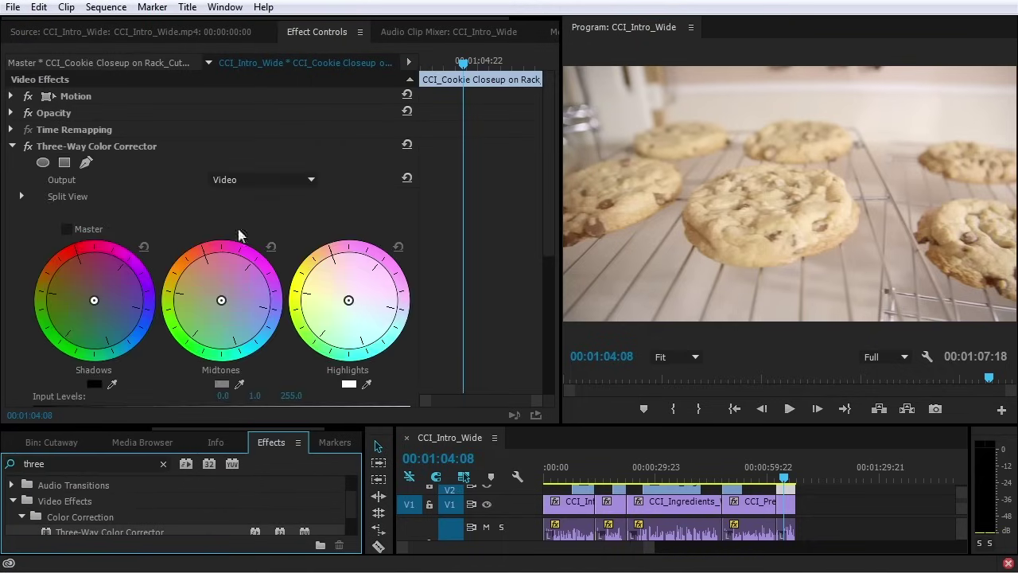
pyautogui.moveTo(553, 124)
pyautogui.mouseDown()
pyautogui.moveTo(566, 327)
pyautogui.moveTo(560, 130)
pyautogui.mouseUp()
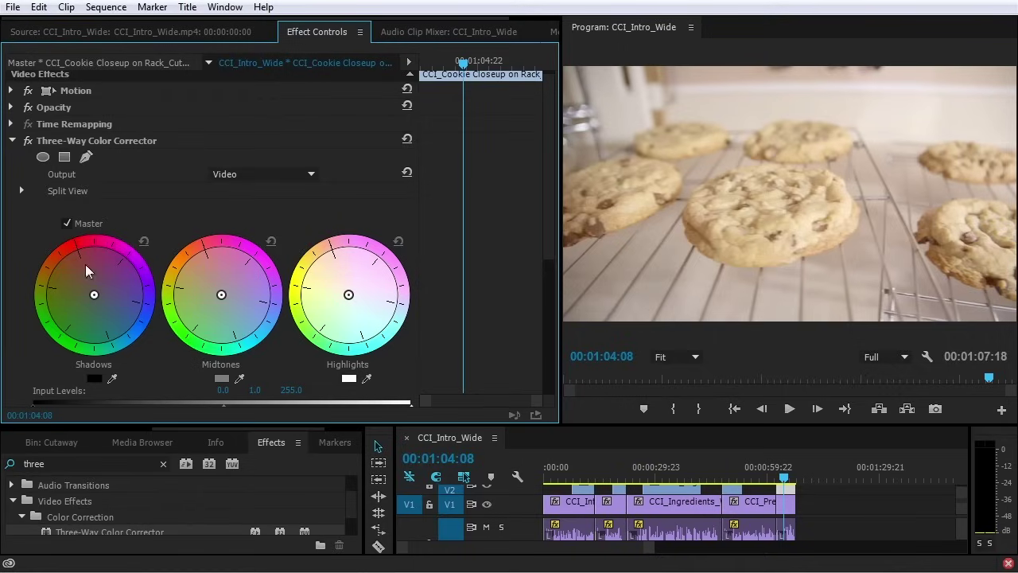
pyautogui.moveTo(100, 303); pyautogui.dragTo(82, 247)
pyautogui.click(143, 241)
# Shift the shadows, midtones and highlights colour balance wheels
pyautogui.scroll(-2, 127, 278)
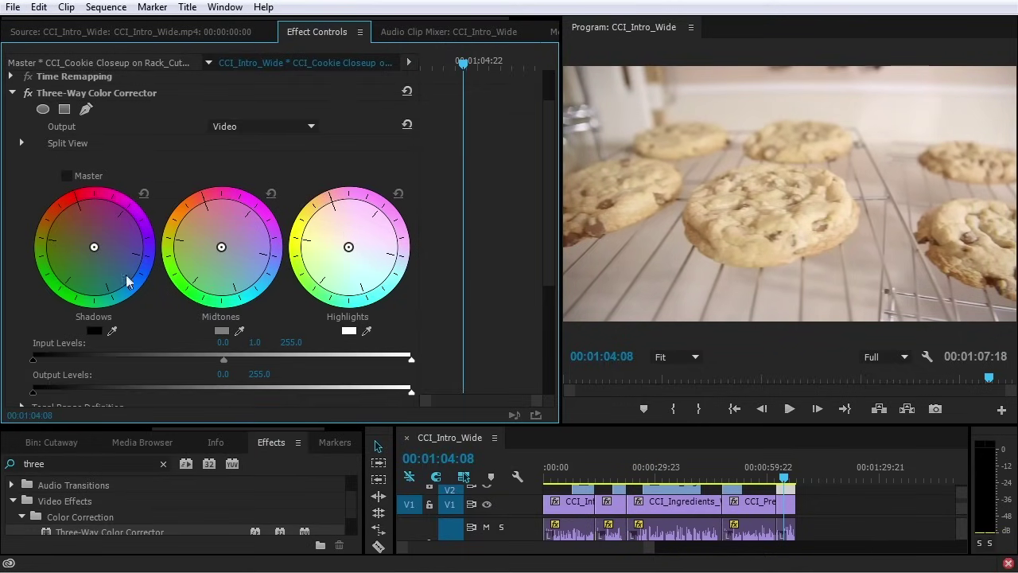
pyautogui.moveTo(94, 248); pyautogui.dragTo(113, 272)
pyautogui.moveTo(221, 247)
pyautogui.mouseDown()
pyautogui.moveTo(231, 267)
pyautogui.moveTo(225, 253)
pyautogui.mouseUp()
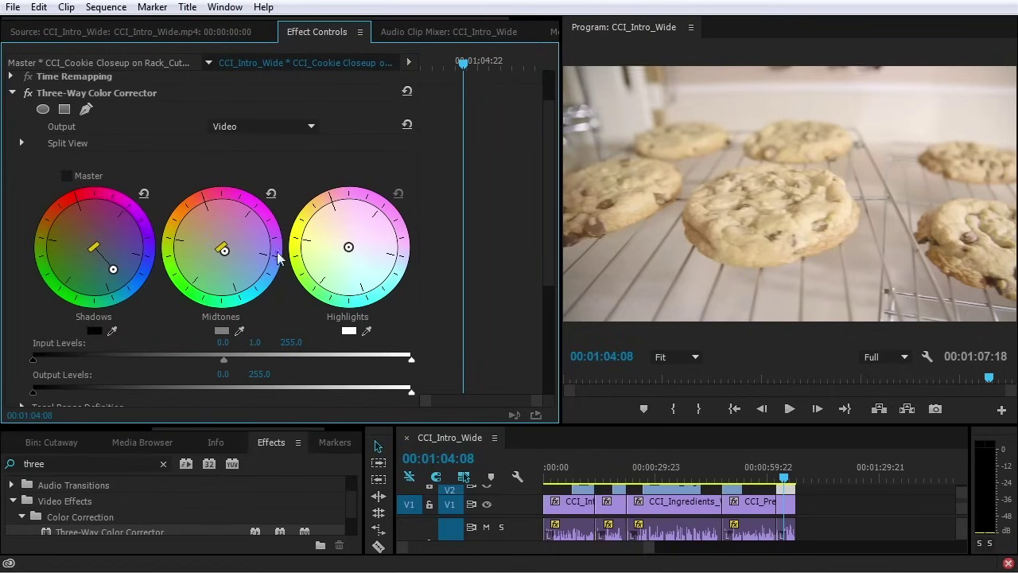
pyautogui.moveTo(348, 246)
pyautogui.mouseDown()
pyautogui.moveTo(333, 224)
pyautogui.moveTo(346, 248)
pyautogui.moveTo(335, 222)
pyautogui.moveTo(340, 242)
pyautogui.mouseUp()
# Set input levels to black 32.7 and white 238.4, and adjust the shadow and highlight tonal ranges
pyautogui.scroll(-3, 342, 275)
pyautogui.moveTo(32, 249); pyautogui.dragTo(72, 249)
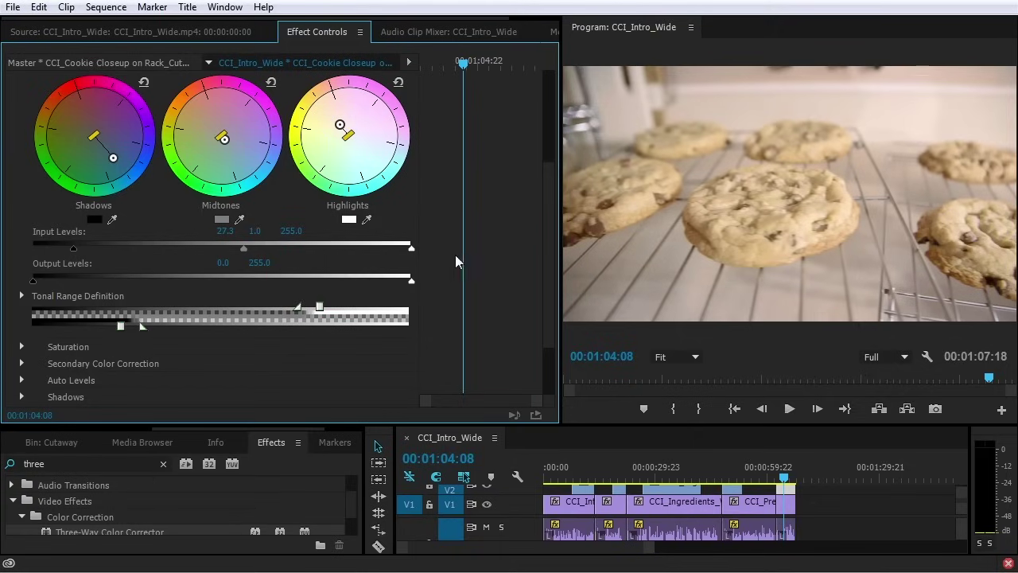
pyautogui.moveTo(412, 249); pyautogui.dragTo(387, 248)
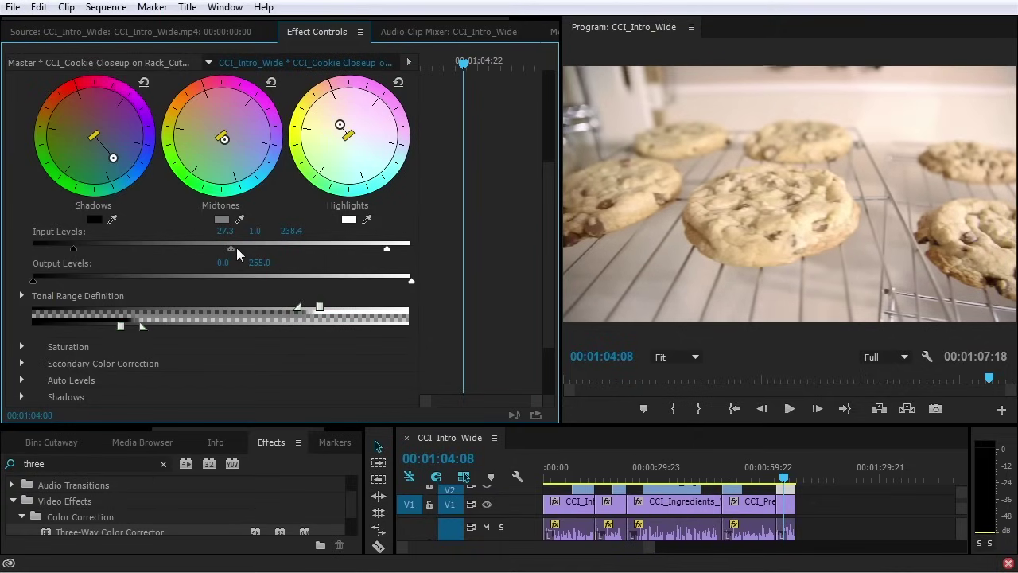
pyautogui.moveTo(231, 247); pyautogui.dragTo(222, 246)
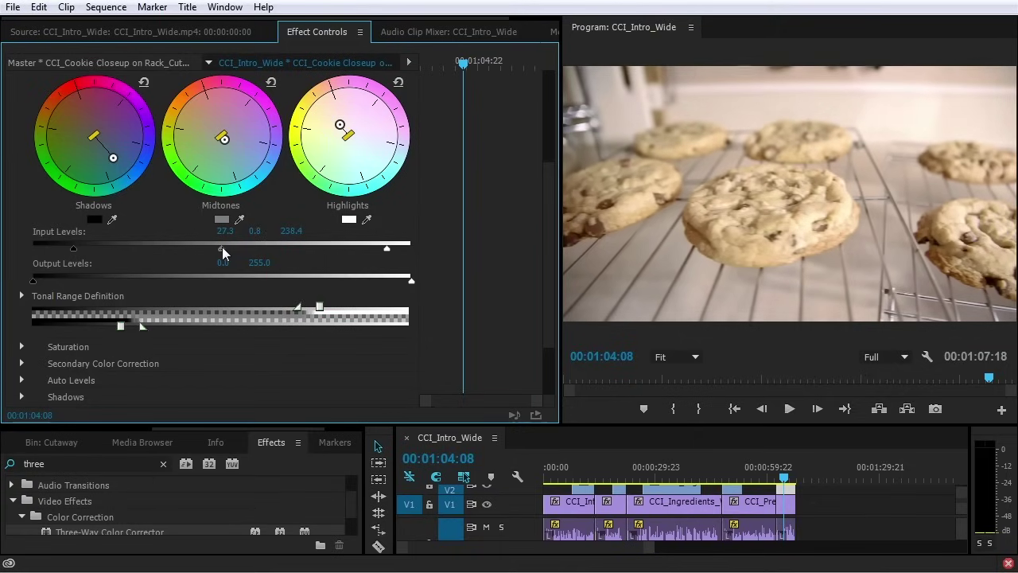
pyautogui.moveTo(81, 250); pyautogui.dragTo(81, 248)
pyautogui.moveTo(122, 327); pyautogui.dragTo(105, 329)
pyautogui.moveTo(319, 307); pyautogui.dragTo(270, 308)
pyautogui.moveTo(352, 313); pyautogui.dragTo(334, 312)
# Fine-tune the midtone, shadow and highlight wheel balances
pyautogui.moveTo(224, 139); pyautogui.dragTo(230, 147)
pyautogui.moveTo(113, 157); pyautogui.dragTo(108, 154)
pyautogui.moveTo(340, 129); pyautogui.dragTo(340, 133)
pyautogui.scroll(3, 291, 198)
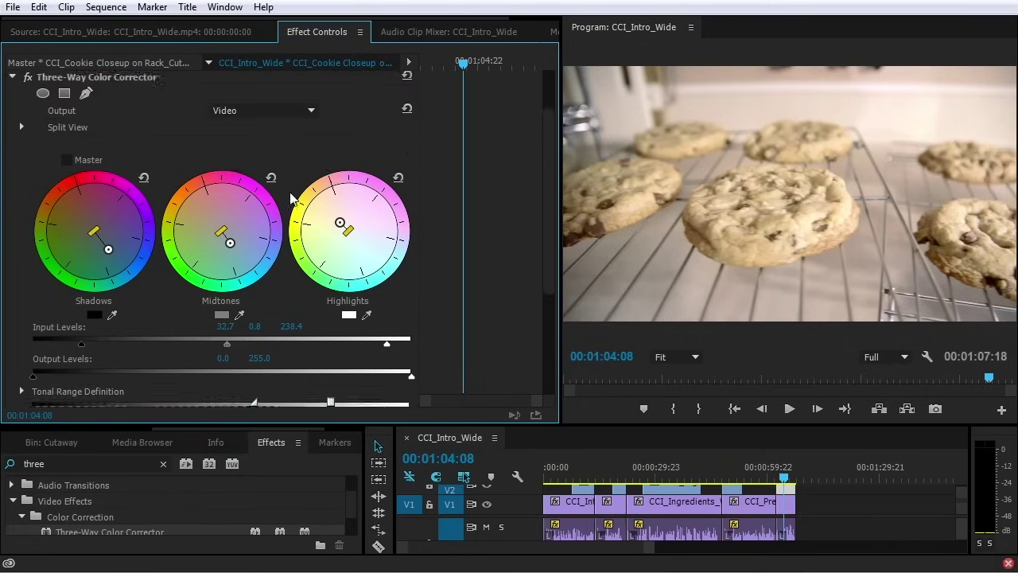
pyautogui.scroll(2, 291, 198)
# Toggle the Three-Way Color Corrector to compare, then delete it from the clip
pyautogui.click(28, 147)
pyautogui.click(28, 147)
pyautogui.click(27, 147)
pyautogui.click(28, 147)
pyautogui.click(28, 147)
pyautogui.click(28, 147)
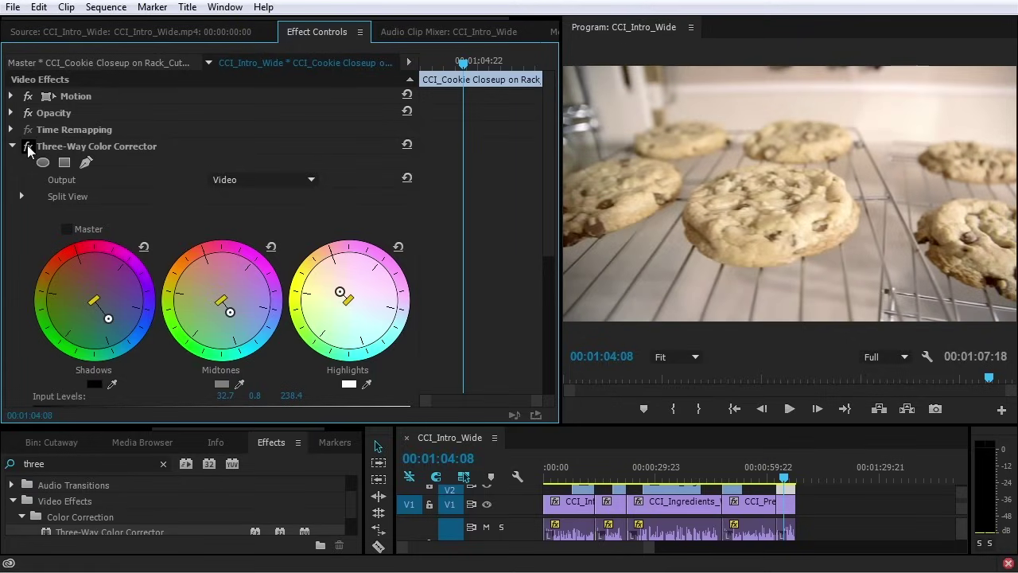
pyautogui.click(77, 151)
pyautogui.press('Delete')
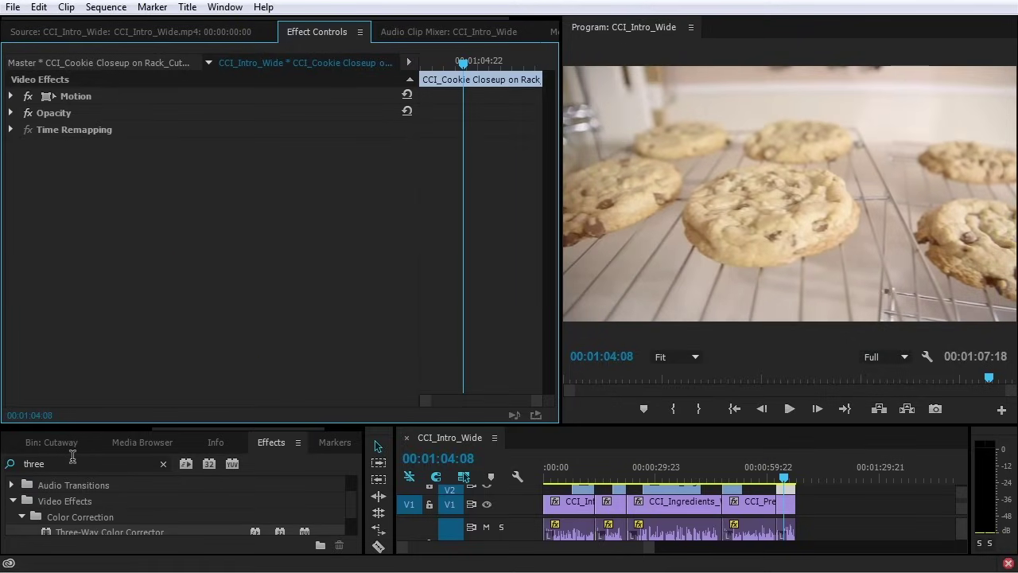
# Search 'curves' and apply RGB Curves to the cookie closeup clip
pyautogui.click(74, 460)
pyautogui.write('curves')
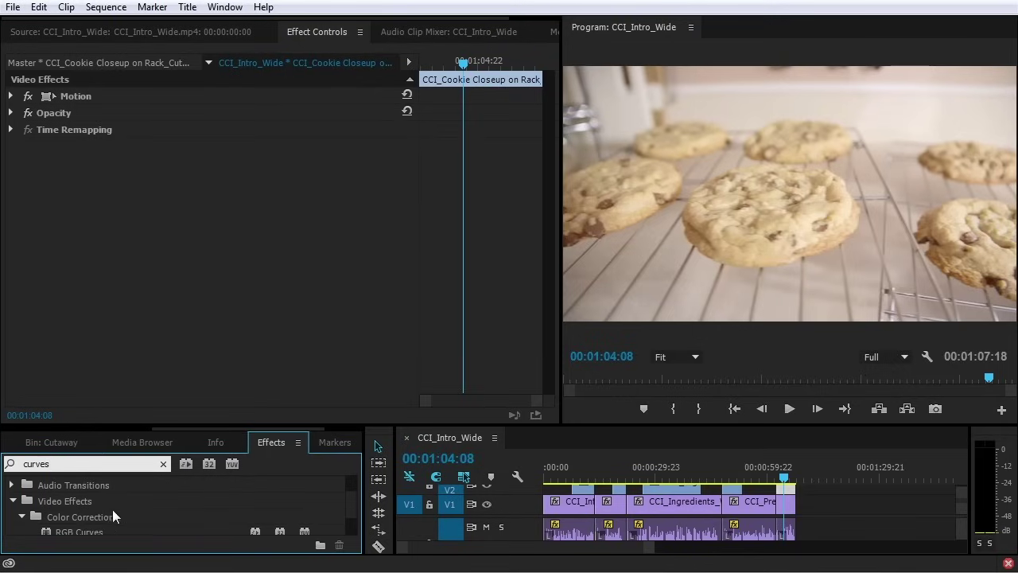
pyautogui.scroll(-1, 119, 513)
pyautogui.moveTo(87, 491); pyautogui.dragTo(246, 209)
pyautogui.scroll(-3, 238, 239)
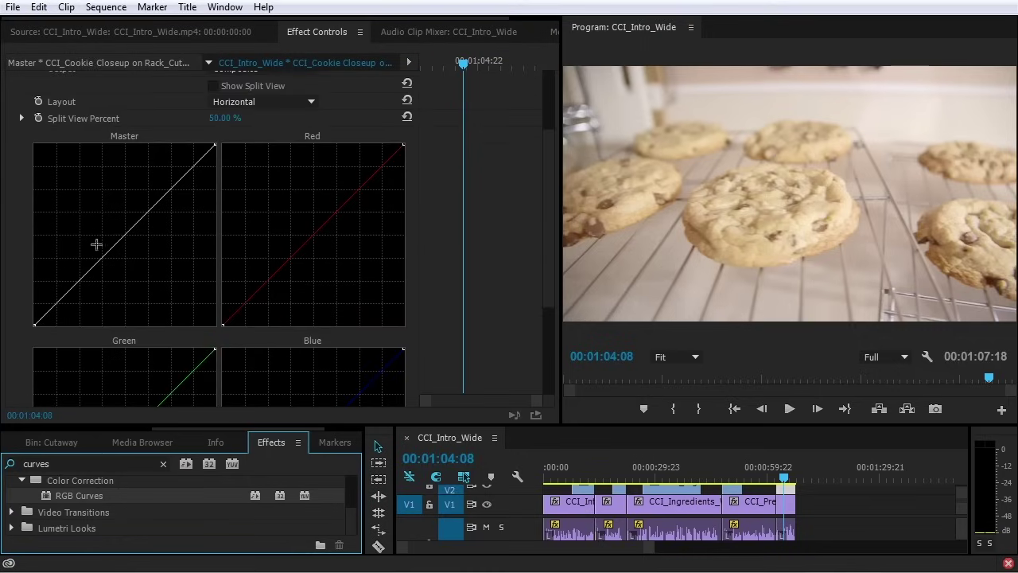
# Reshape the master curve: darken the lower tones, brighten the midtones, and deepen the shadows
pyautogui.moveTo(84, 280); pyautogui.dragTo(58, 307)
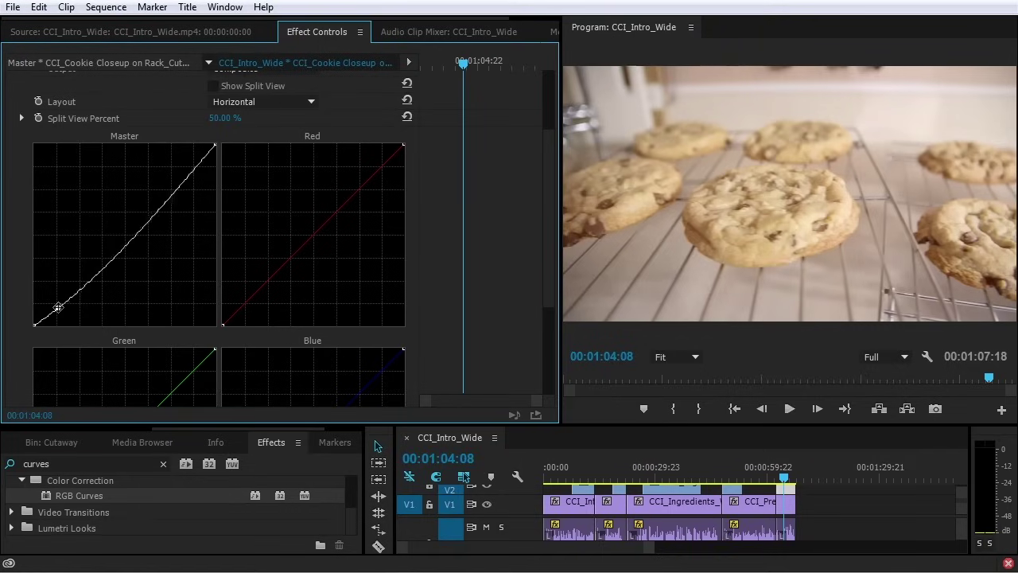
pyautogui.moveTo(130, 243); pyautogui.dragTo(125, 237)
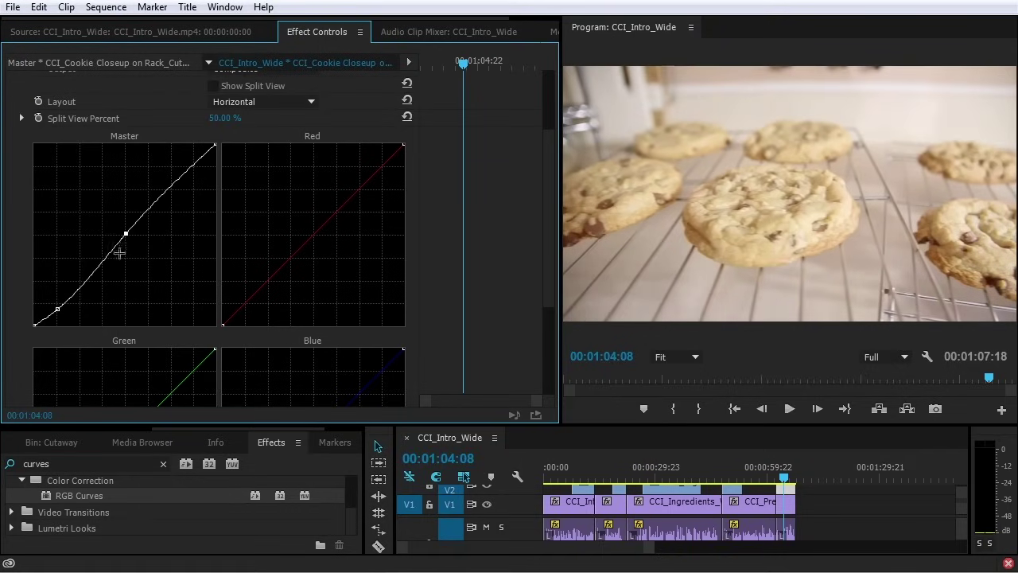
pyautogui.moveTo(59, 308); pyautogui.dragTo(61, 312)
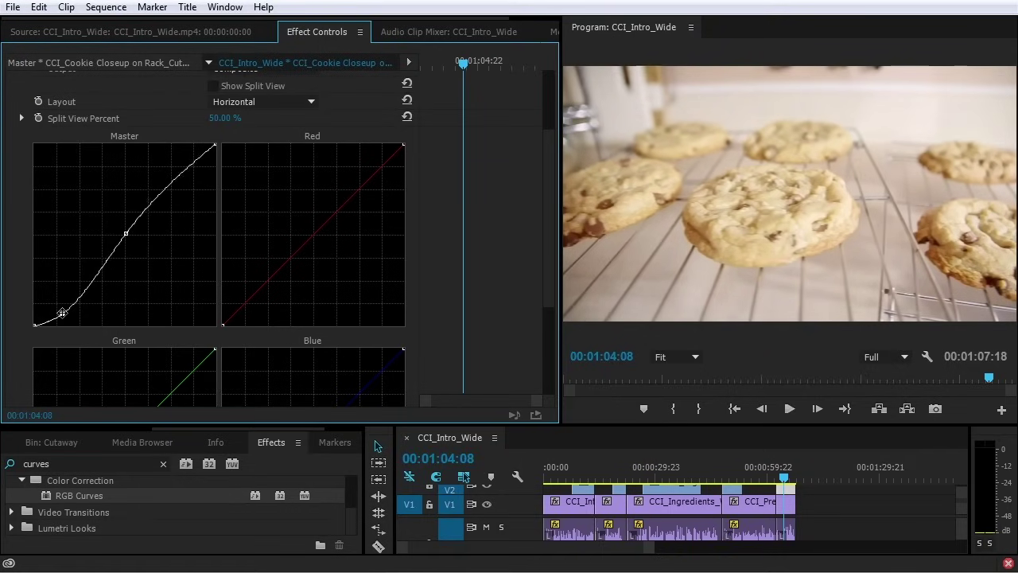
pyautogui.moveTo(126, 233); pyautogui.dragTo(126, 236)
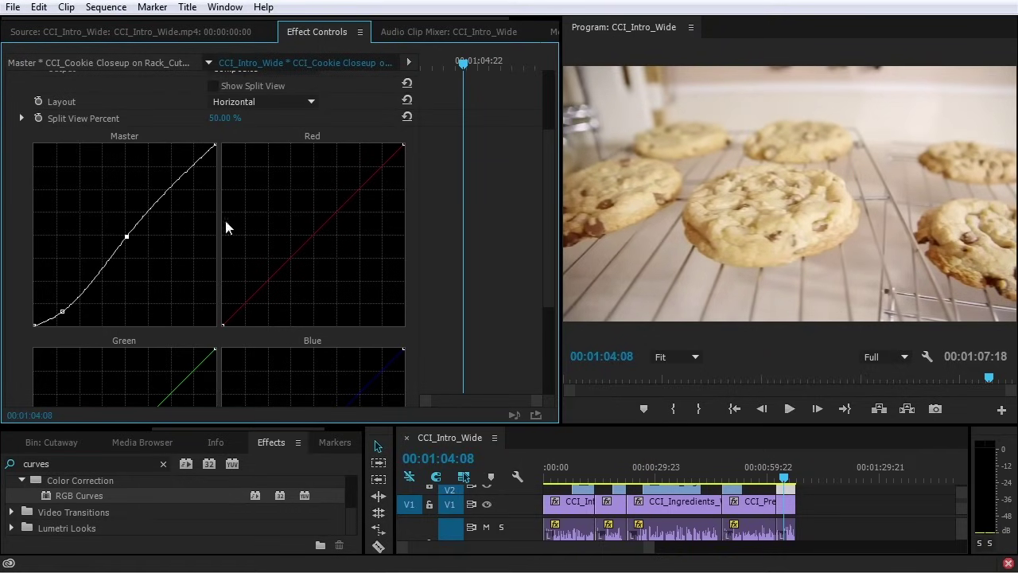
# Add slight bends to the red and blue curves and nudge the master curve's low point
pyautogui.moveTo(315, 235); pyautogui.dragTo(320, 236)
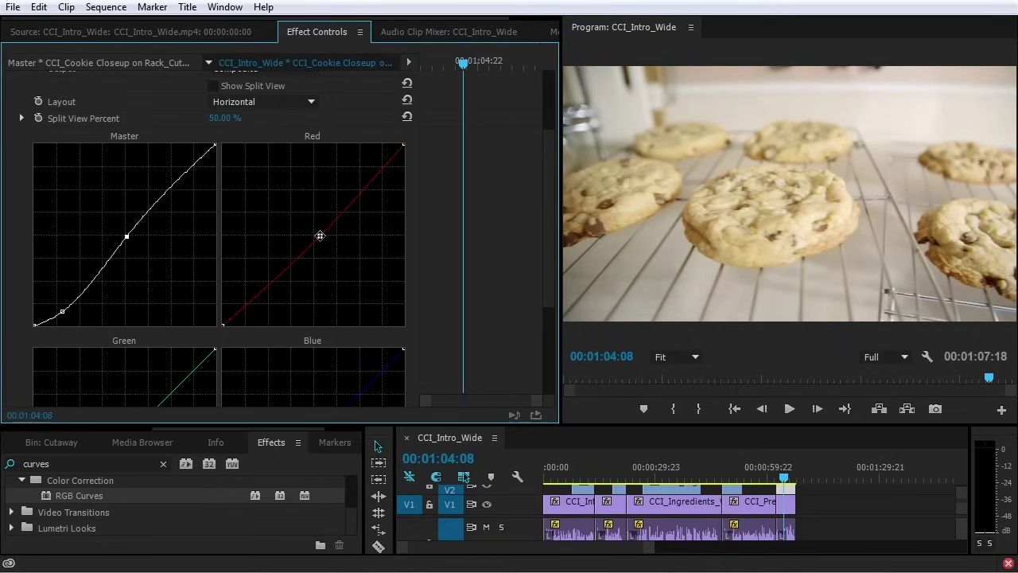
pyautogui.scroll(-3, 329, 267)
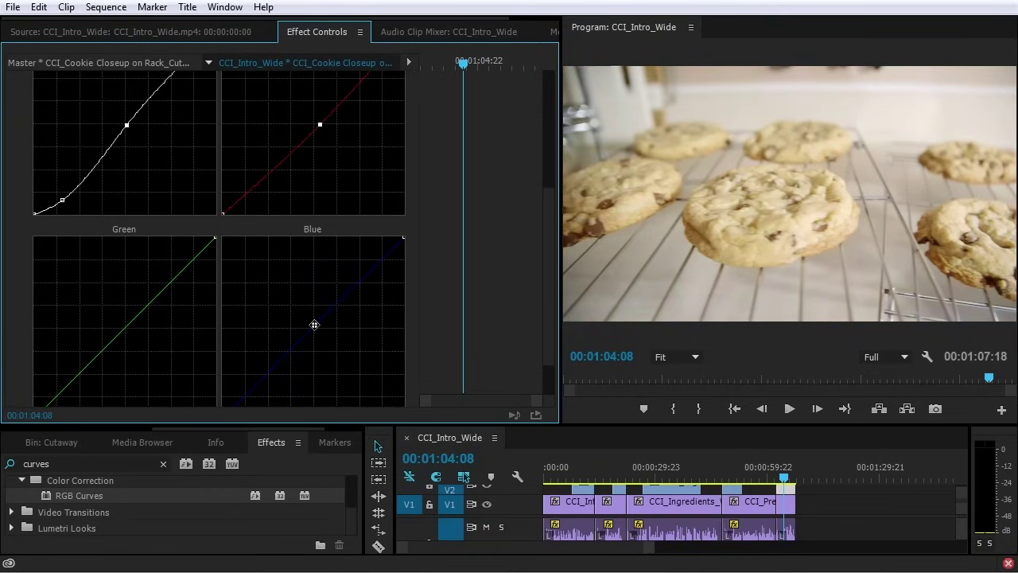
pyautogui.click(314, 323)
pyautogui.moveTo(62, 199); pyautogui.dragTo(63, 203)
# Select RGB Curves and enlarge the Effect Controls panel and program preview
pyautogui.scroll(6, 202, 204)
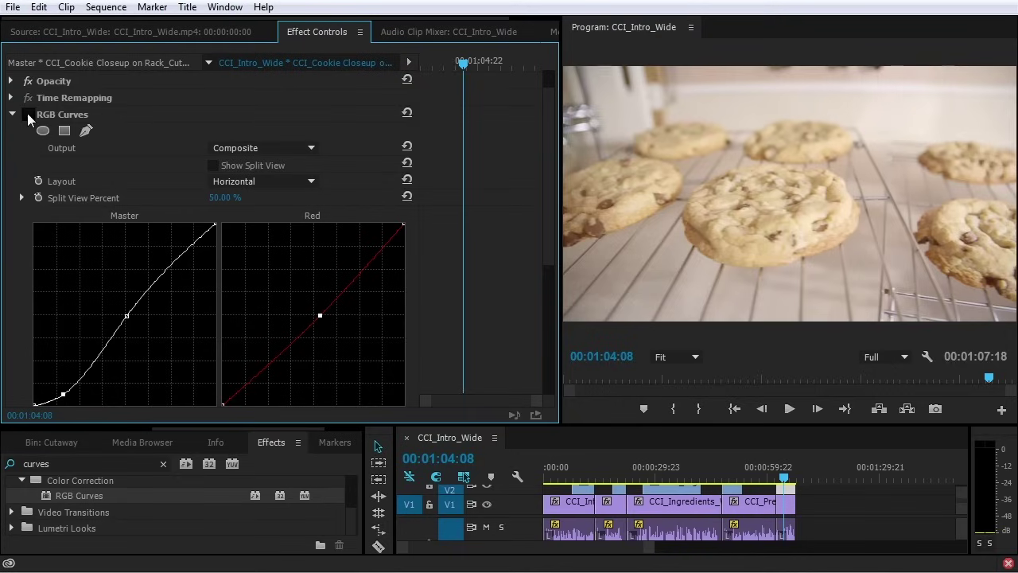
pyautogui.click(62, 116)
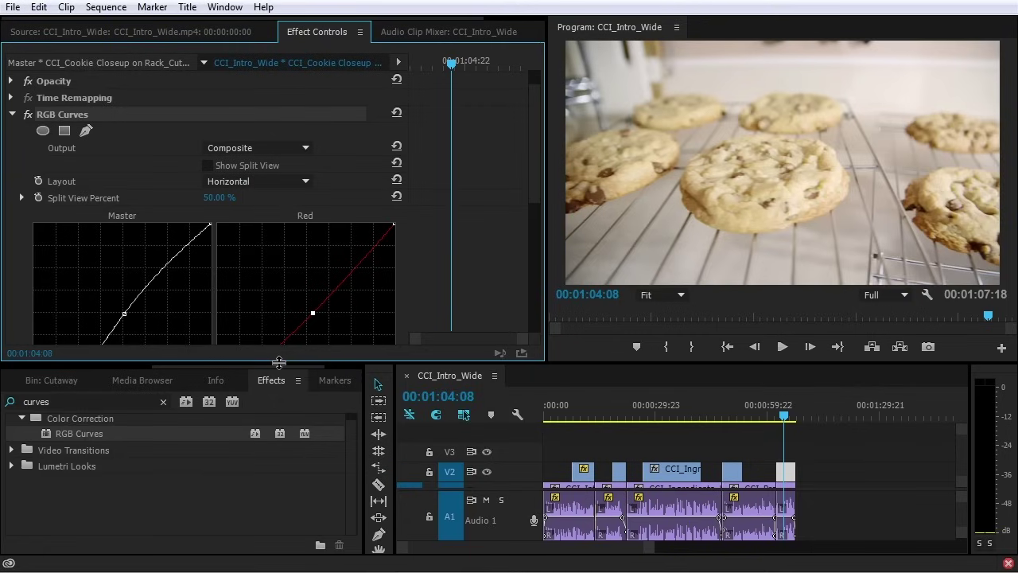
pyautogui.moveTo(278, 362); pyautogui.dragTo(278, 400)
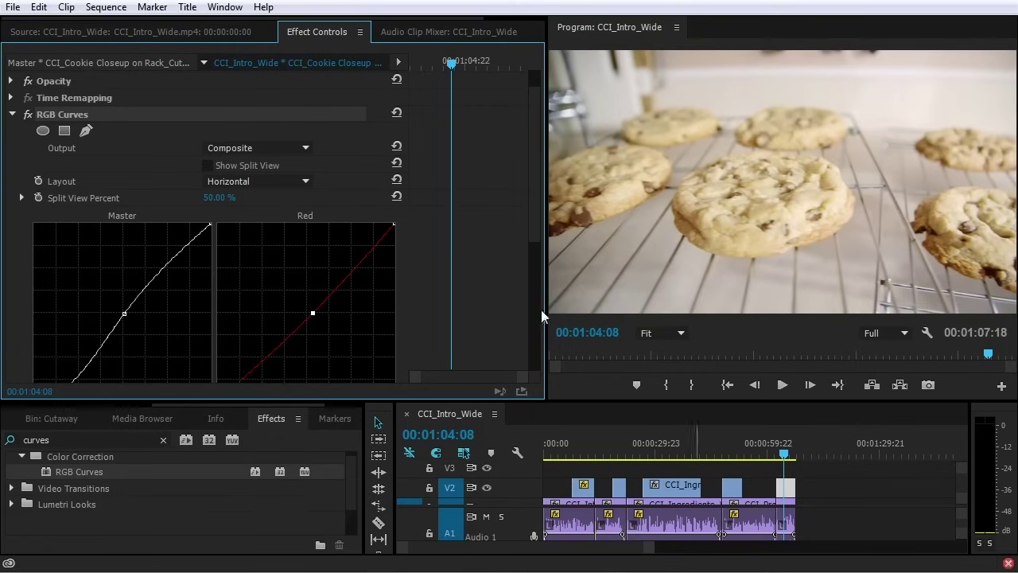
pyautogui.moveTo(530, 193); pyautogui.dragTo(544, 260)
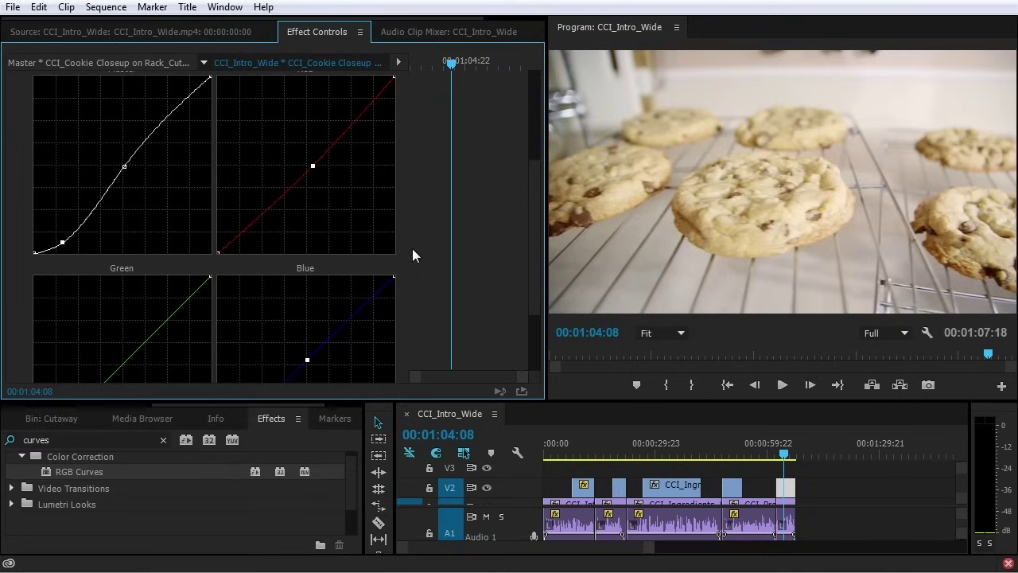
pyautogui.scroll(2, 430, 257)
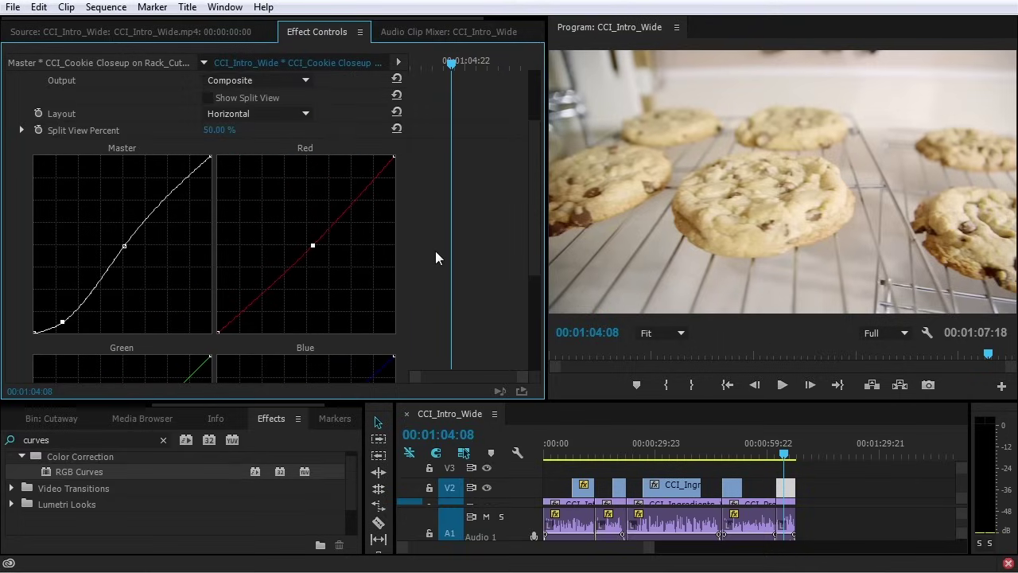
pyautogui.scroll(2, 437, 252)
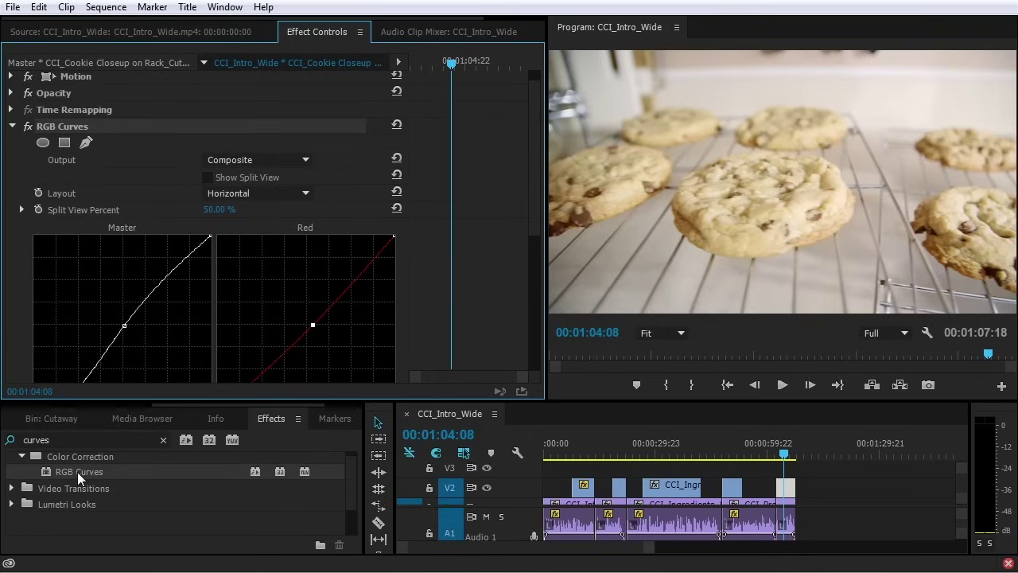
pyautogui.scroll(3, 77, 471)
pyautogui.scroll(-2, 78, 471)
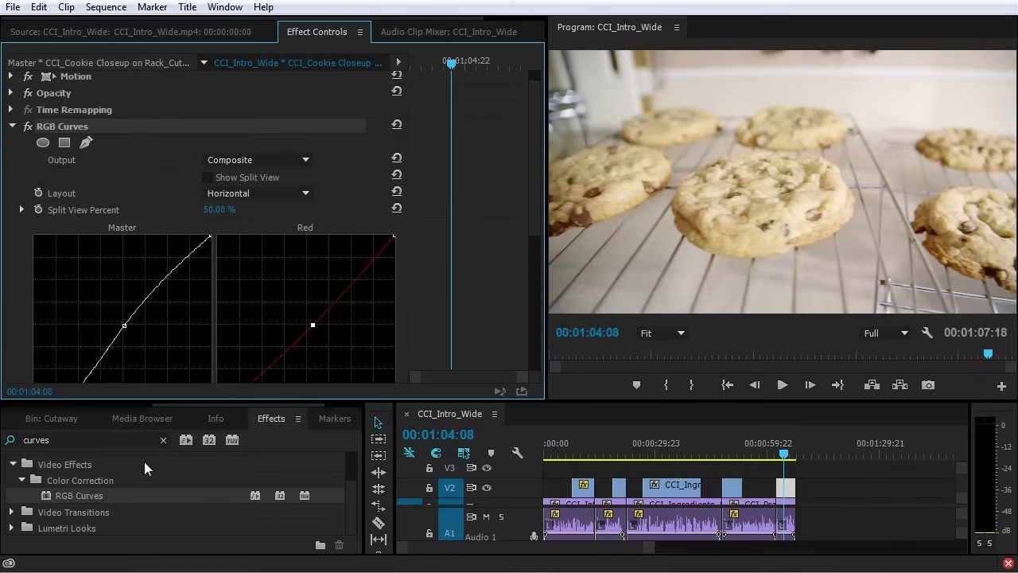
# Clear the Effects search, expand Video Effects > Color Correction, and select the CCI_Cookie Closeup_Cutaway clip on V2
pyautogui.click(162, 441)
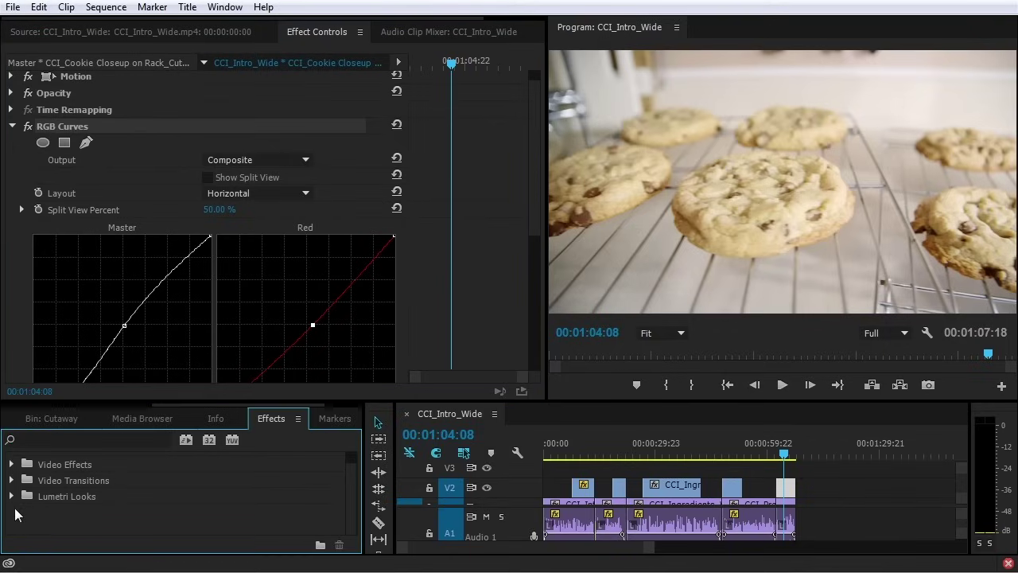
pyautogui.click(13, 481)
pyautogui.scroll(-2, 15, 491)
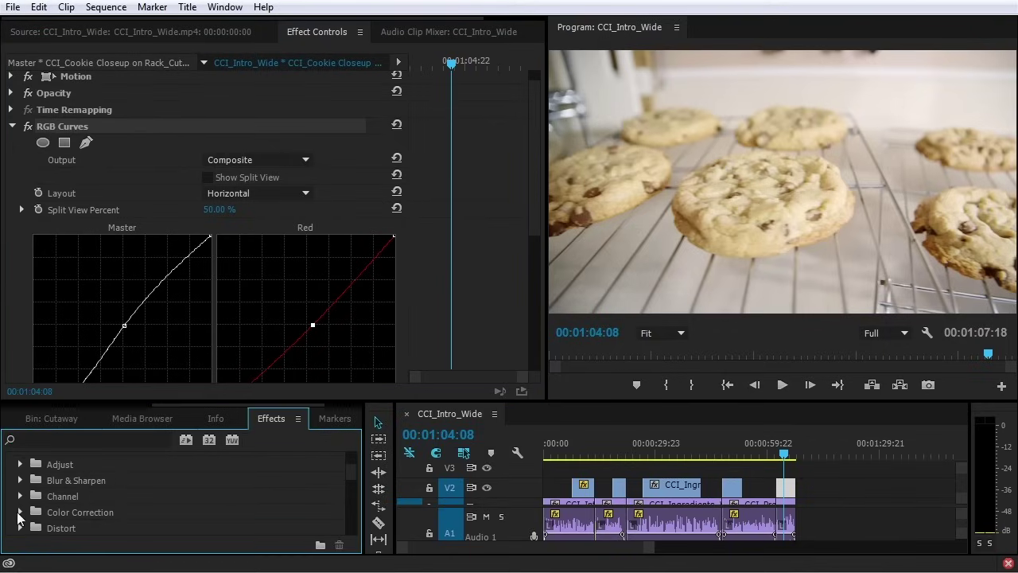
pyautogui.click(21, 513)
pyautogui.scroll(-2, 22, 514)
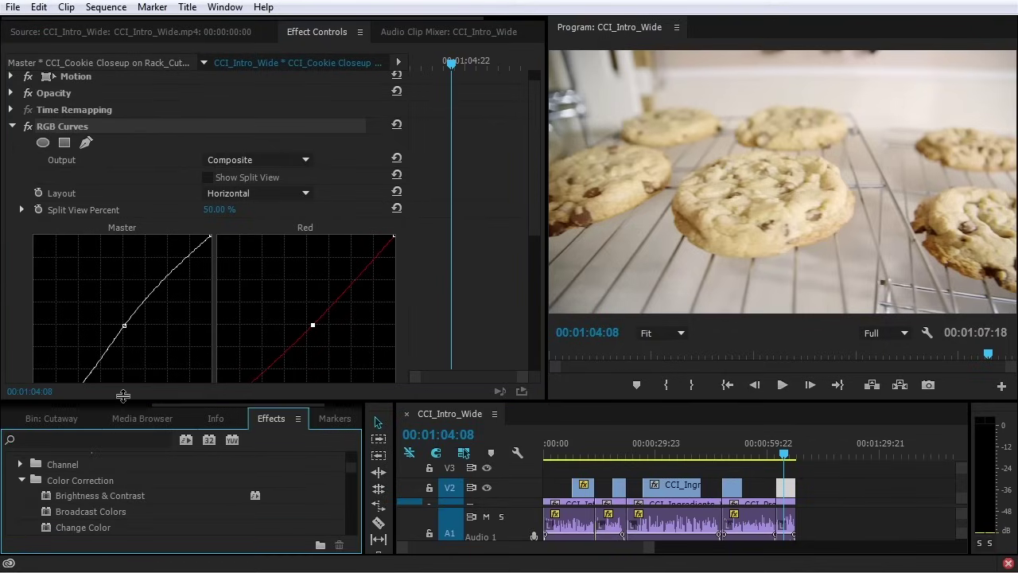
pyautogui.moveTo(119, 402); pyautogui.dragTo(120, 269)
pyautogui.scroll(-3, 129, 435)
pyautogui.scroll(-2, 128, 449)
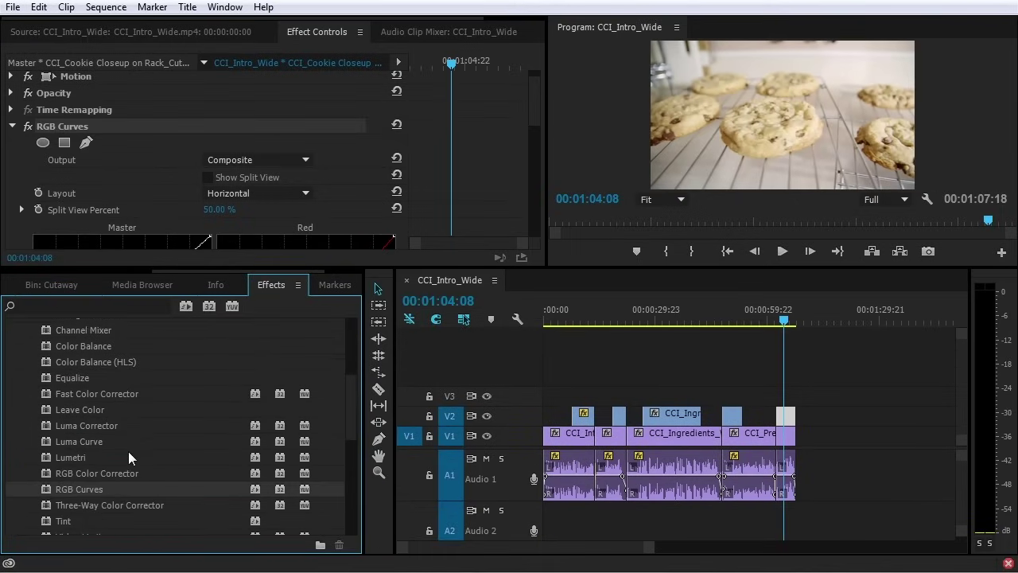
pyautogui.scroll(3, 128, 454)
pyautogui.scroll(3, 129, 454)
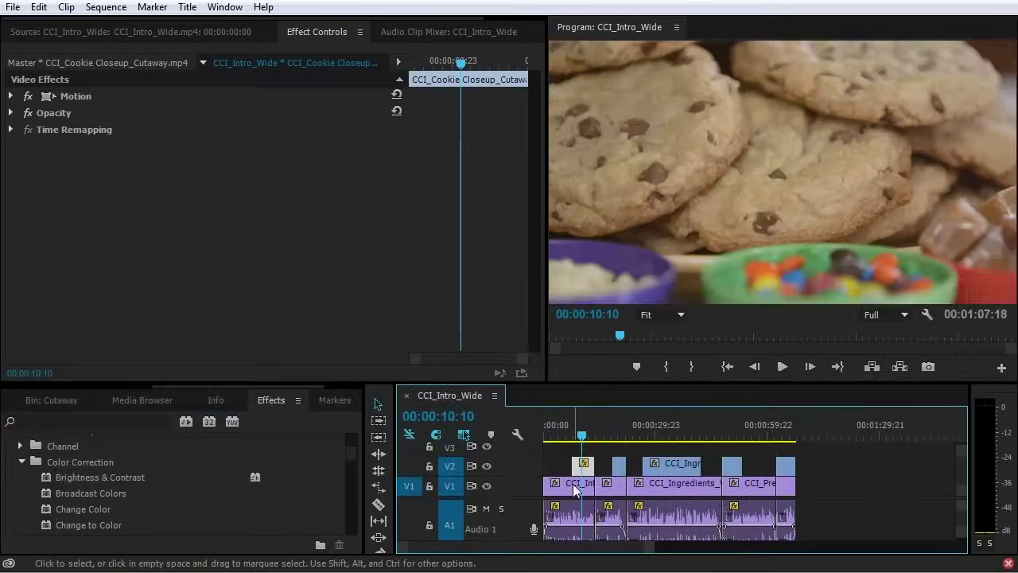
pyautogui.click(584, 466)
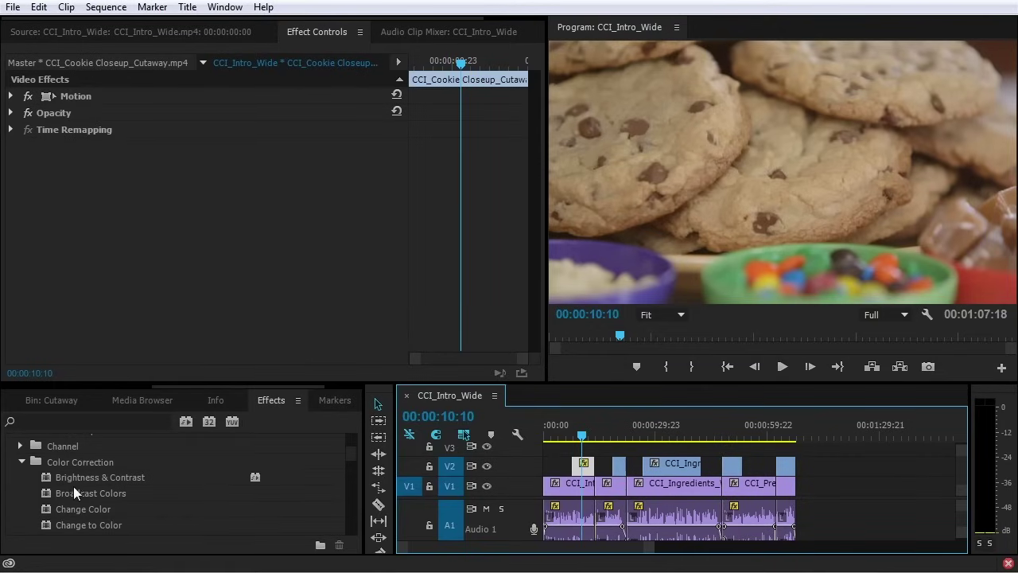
# Apply RGB Curves from a 'curv' search to the V2 cutaway and bow the master curve down
pyautogui.scroll(-4, 74, 487)
pyautogui.click(71, 419)
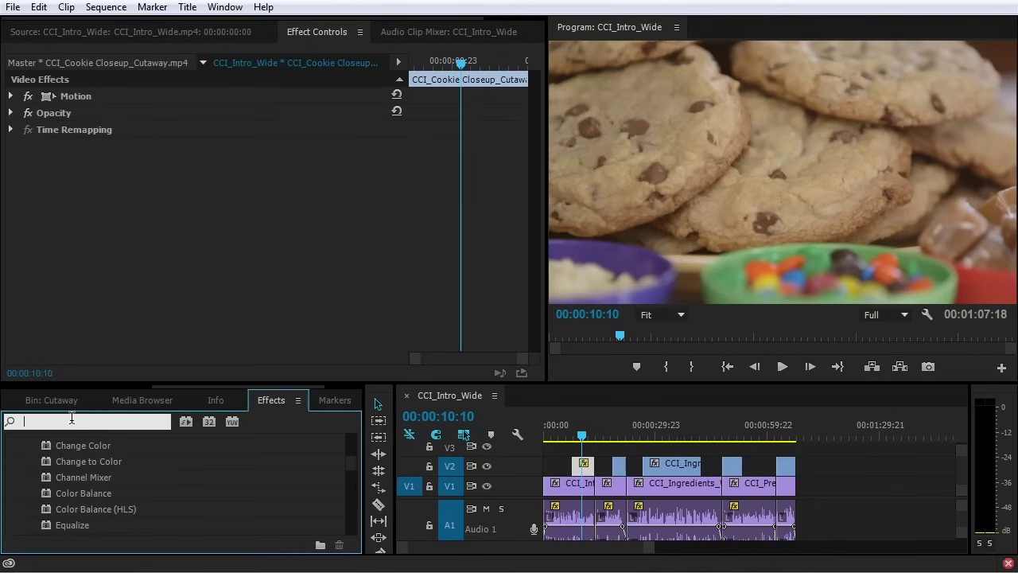
pyautogui.write('curv')
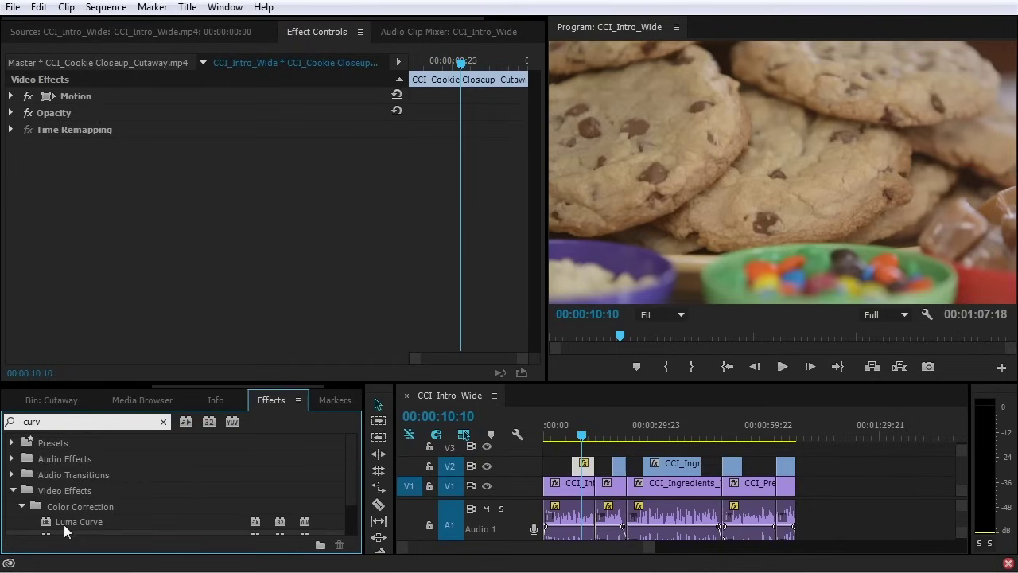
pyautogui.scroll(-1, 65, 531)
pyautogui.moveTo(60, 495); pyautogui.dragTo(585, 466)
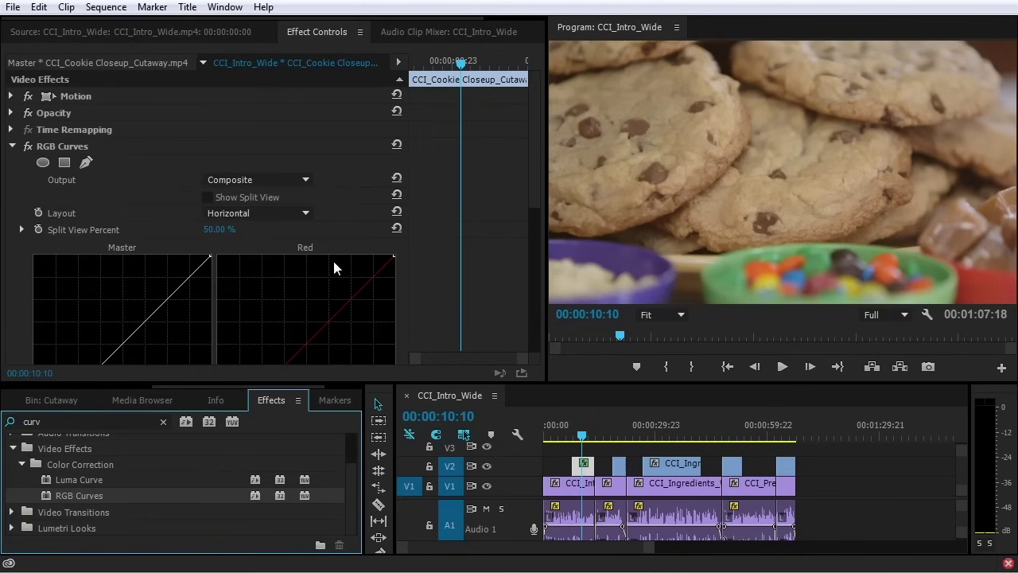
pyautogui.moveTo(431, 389); pyautogui.dragTo(442, 506)
pyautogui.moveTo(535, 171); pyautogui.dragTo(536, 214)
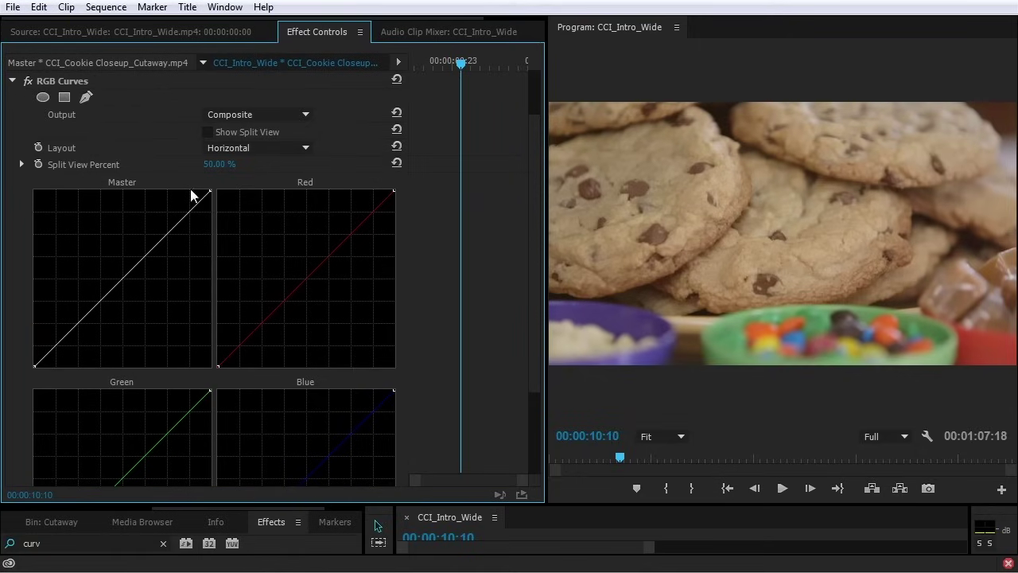
pyautogui.moveTo(130, 270); pyautogui.dragTo(140, 280)
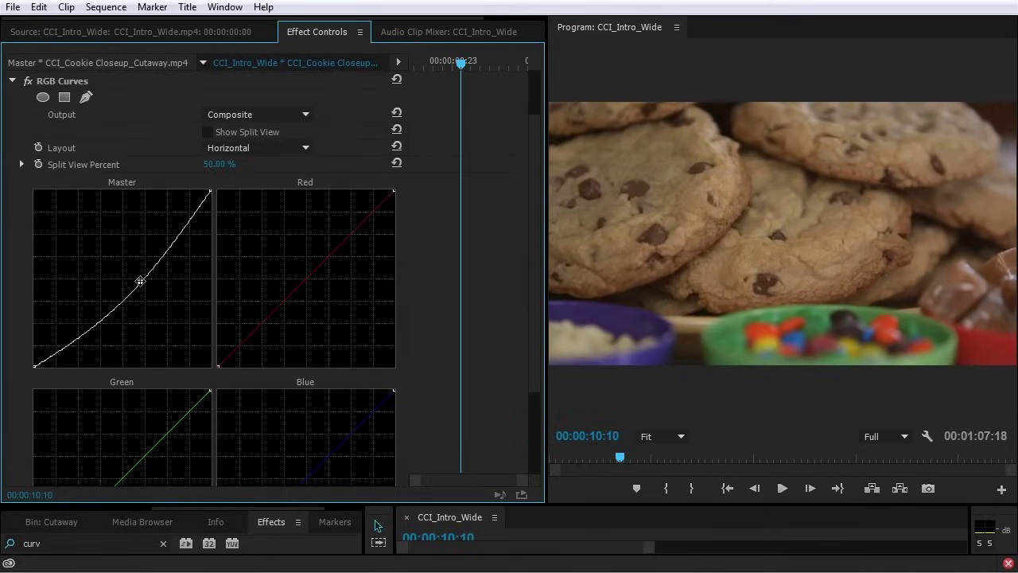
# Add a mask to RGB Curves and stretch it into a wide, squared-off shape over the bowls
pyautogui.click(42, 98)
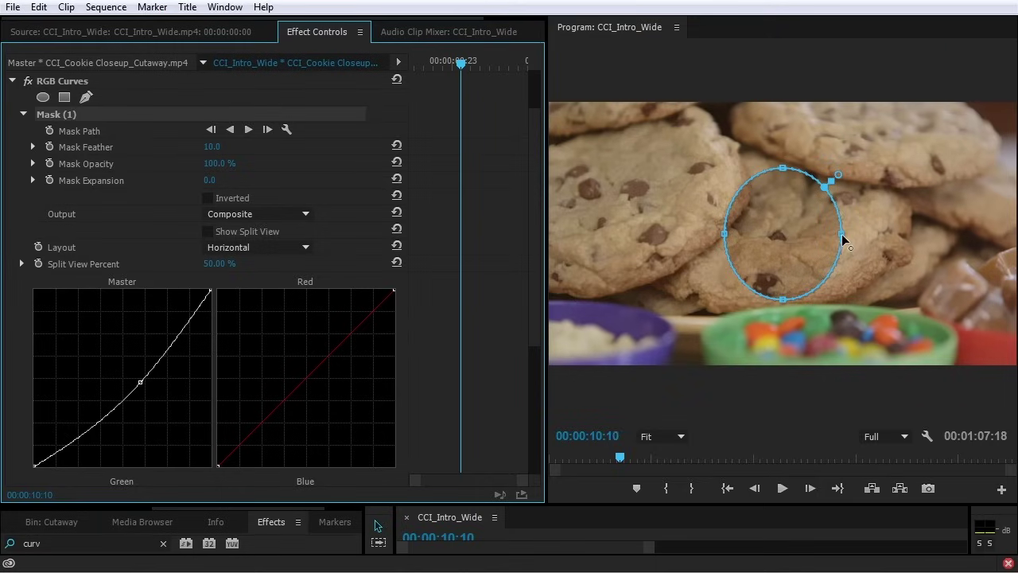
pyautogui.moveTo(842, 235); pyautogui.dragTo(1012, 233)
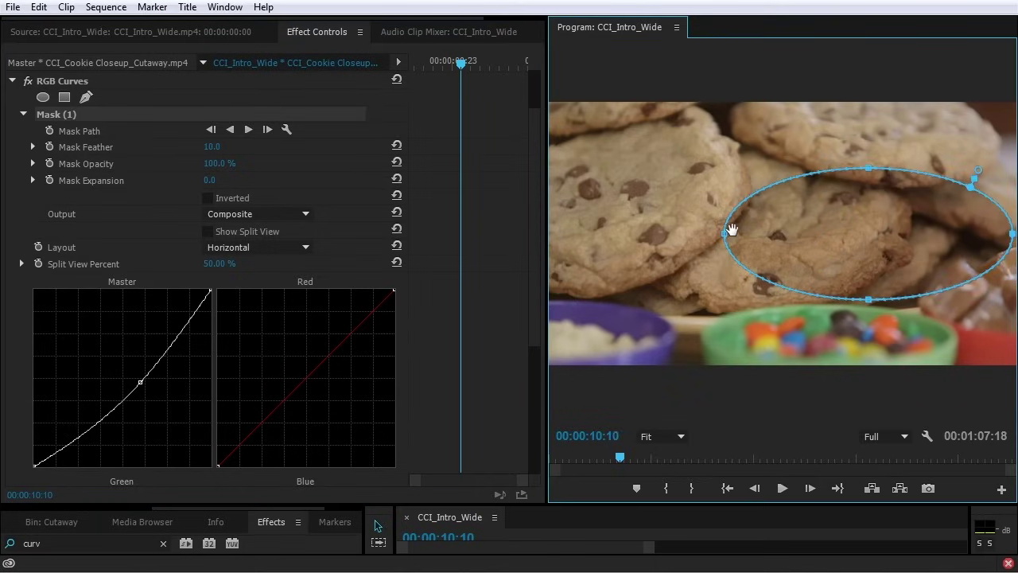
pyautogui.moveTo(725, 233); pyautogui.dragTo(563, 233)
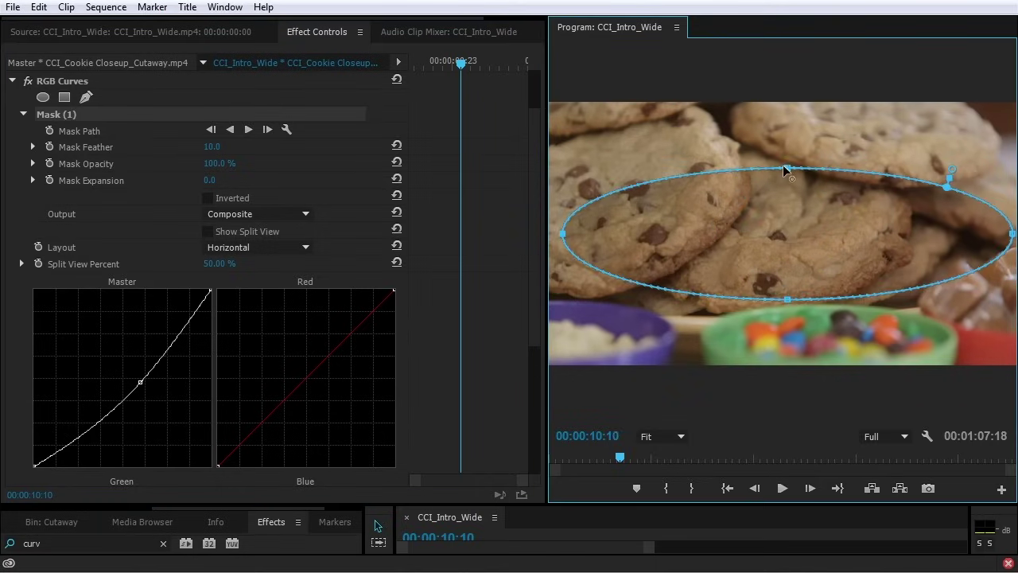
pyautogui.moveTo(784, 169); pyautogui.dragTo(785, 112)
pyautogui.moveTo(788, 299); pyautogui.dragTo(784, 351)
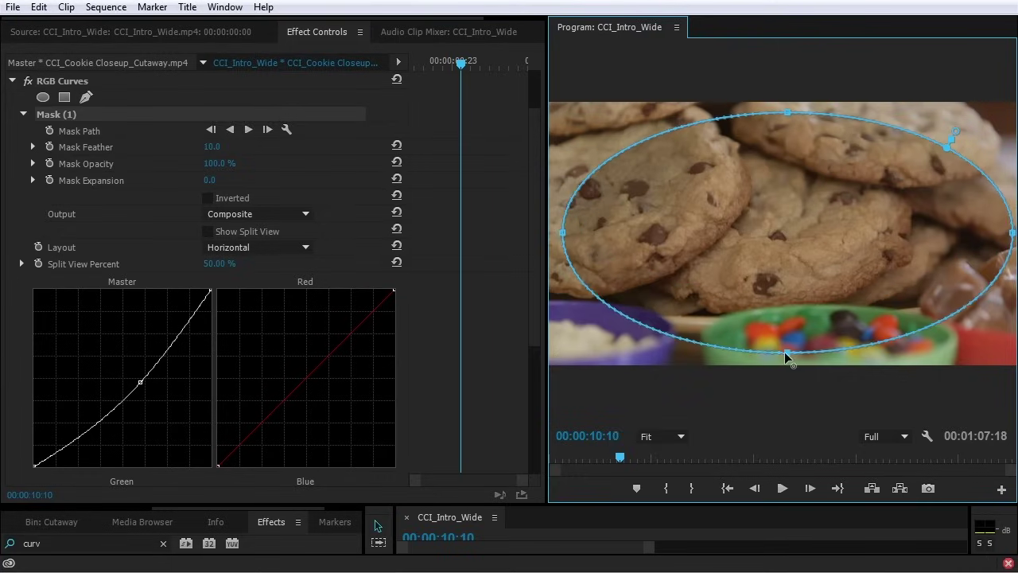
pyautogui.moveTo(938, 327); pyautogui.dragTo(978, 346)
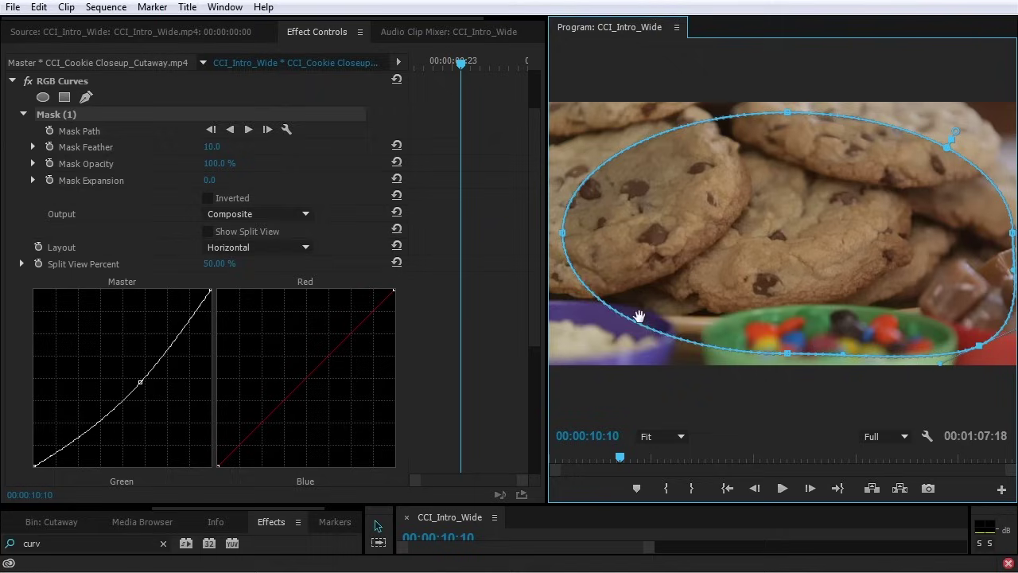
pyautogui.moveTo(636, 324); pyautogui.dragTo(587, 347)
pyautogui.moveTo(618, 154); pyautogui.dragTo(588, 124)
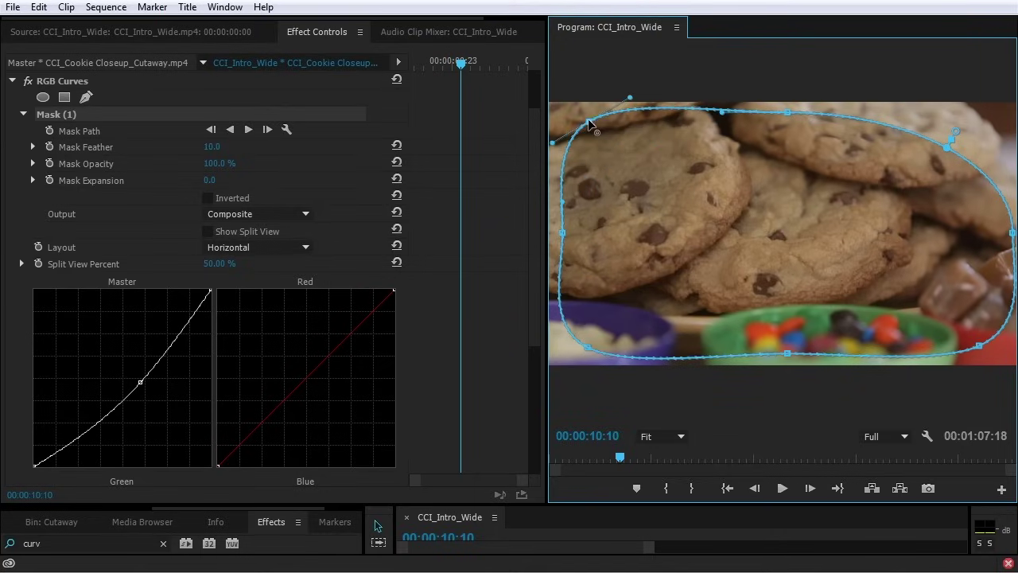
pyautogui.moveTo(942, 144); pyautogui.dragTo(971, 119)
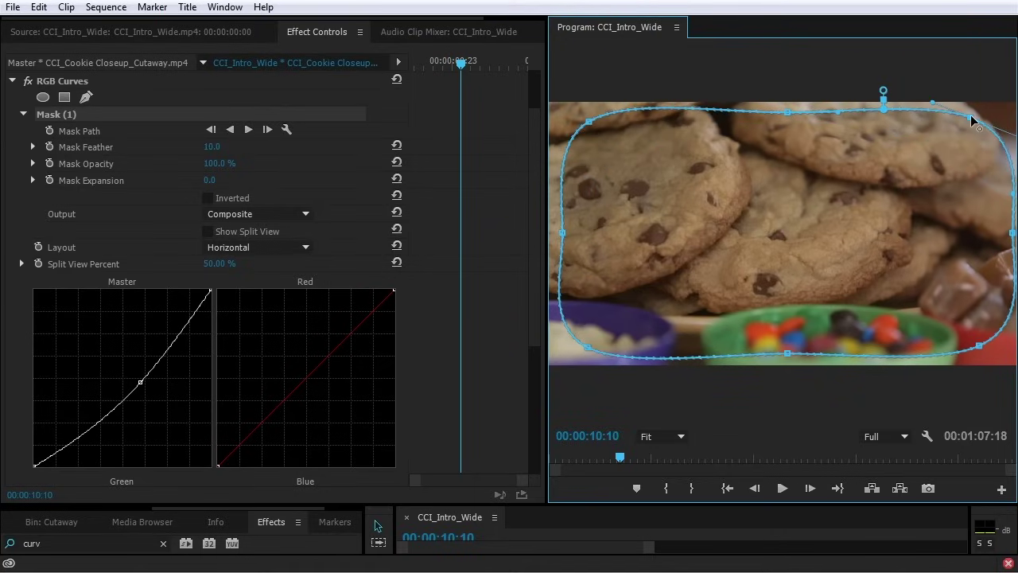
# Invert the mask, set Feather to 203 and Expansion to 15, then deselect it
pyautogui.click(210, 198)
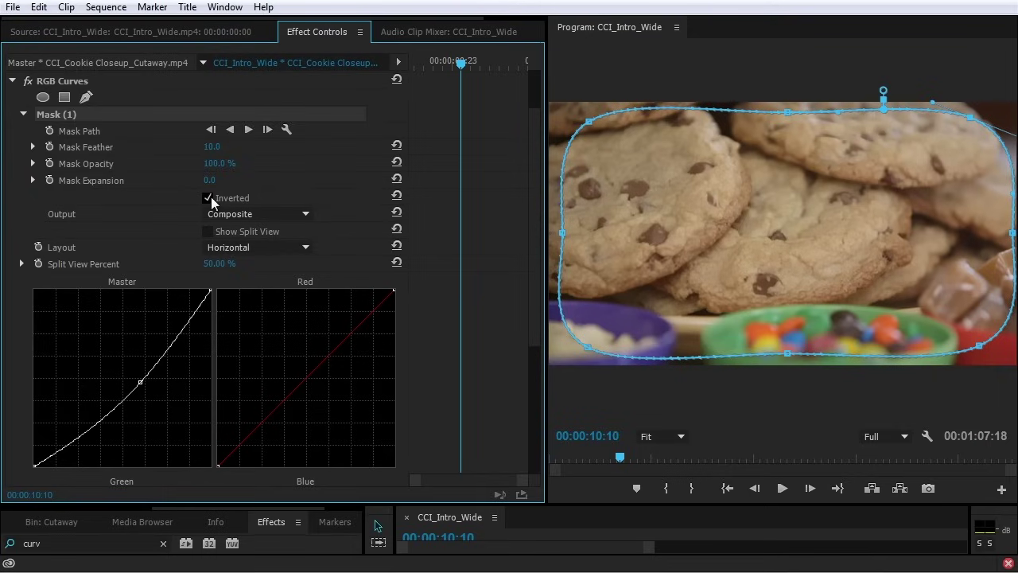
pyautogui.moveTo(211, 147); pyautogui.dragTo(322, 147)
pyautogui.moveTo(211, 180)
pyautogui.mouseDown()
pyautogui.moveTo(225, 179)
pyautogui.moveTo(218, 186)
pyautogui.mouseUp()
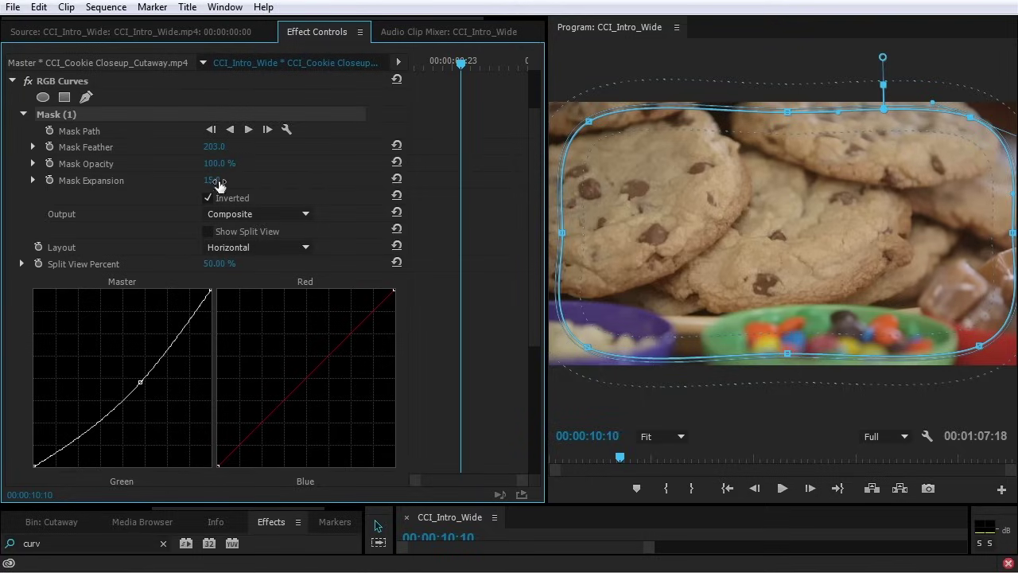
pyautogui.moveTo(152, 381); pyautogui.dragTo(141, 396)
pyautogui.click(424, 350)
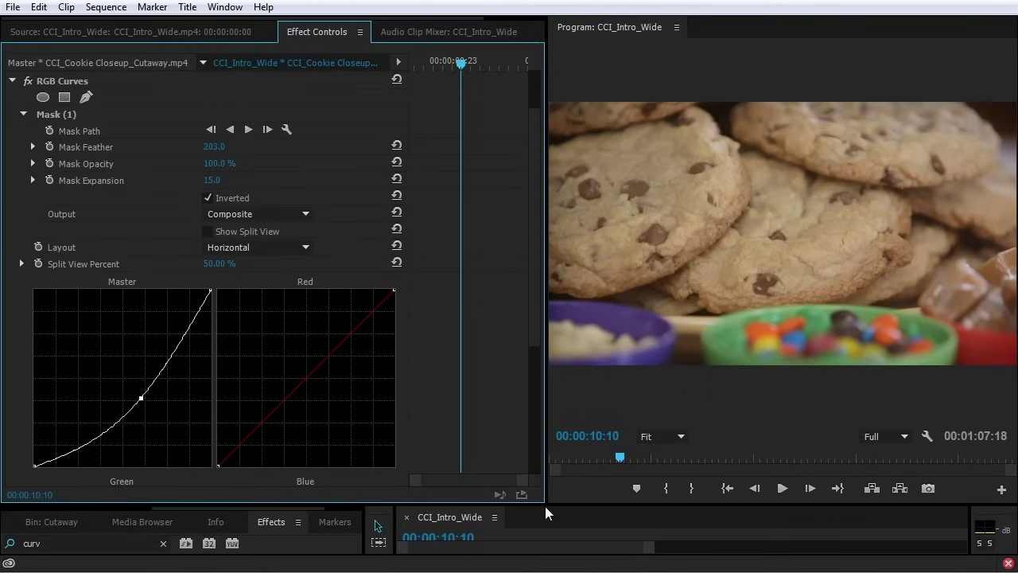
# Enlarge the timeline area, move the playhead to 00:00:15:03, and bring up Project's New Item choices
pyautogui.moveTo(545, 504); pyautogui.dragTo(495, 342)
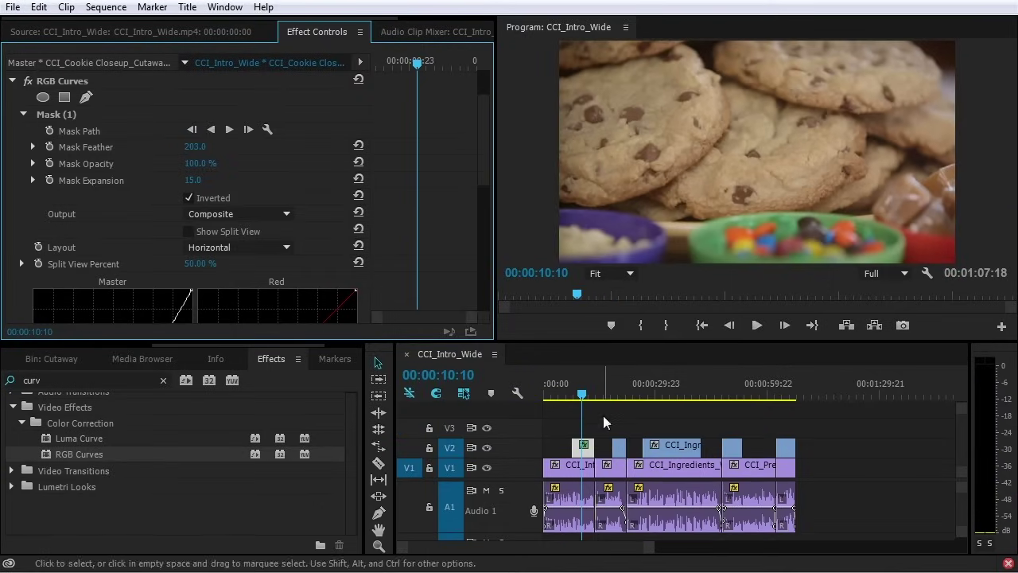
pyautogui.moveTo(593, 394); pyautogui.dragTo(602, 397)
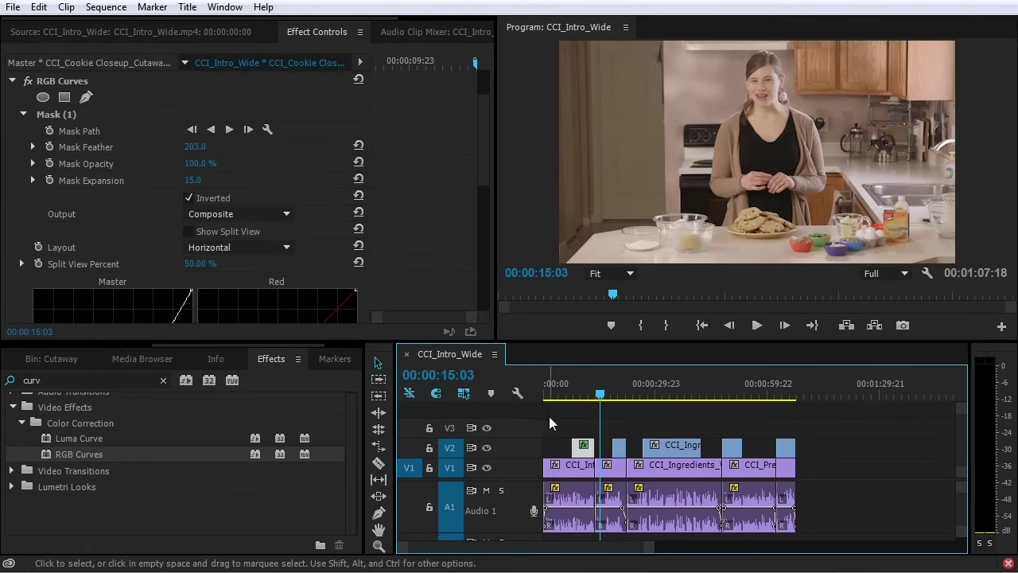
pyautogui.scroll(3, 83, 345)
pyautogui.click(84, 364)
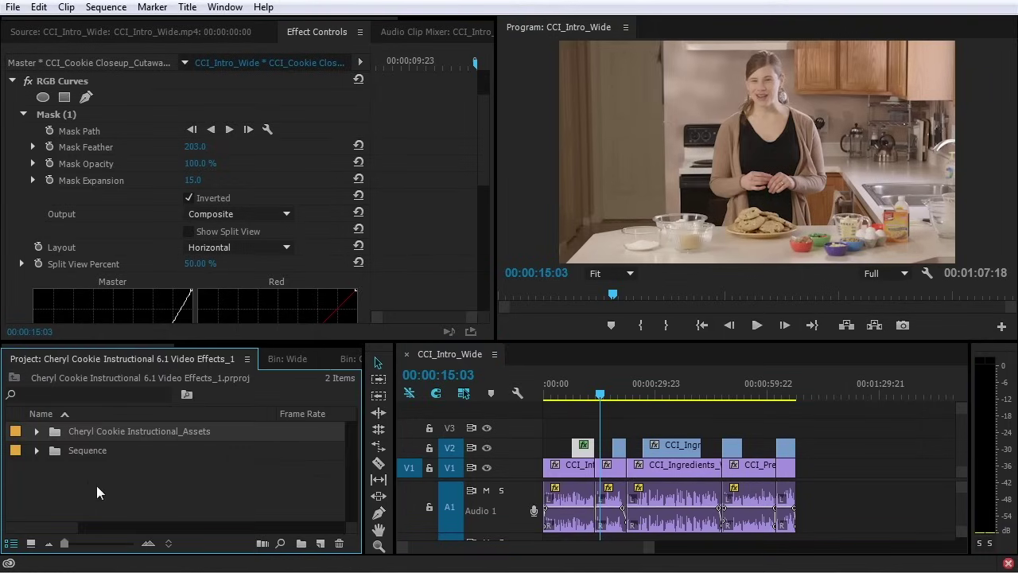
pyautogui.click(319, 543)
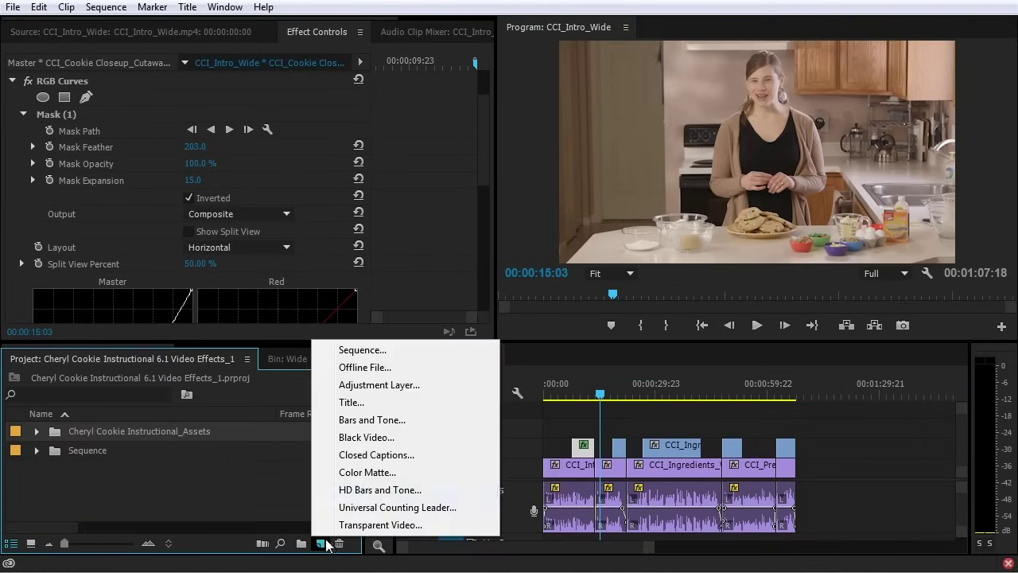
# Add a default adjustment layer on V3 from sequence start, then select the close-up's RGB Curves effect
pyautogui.click(415, 387)
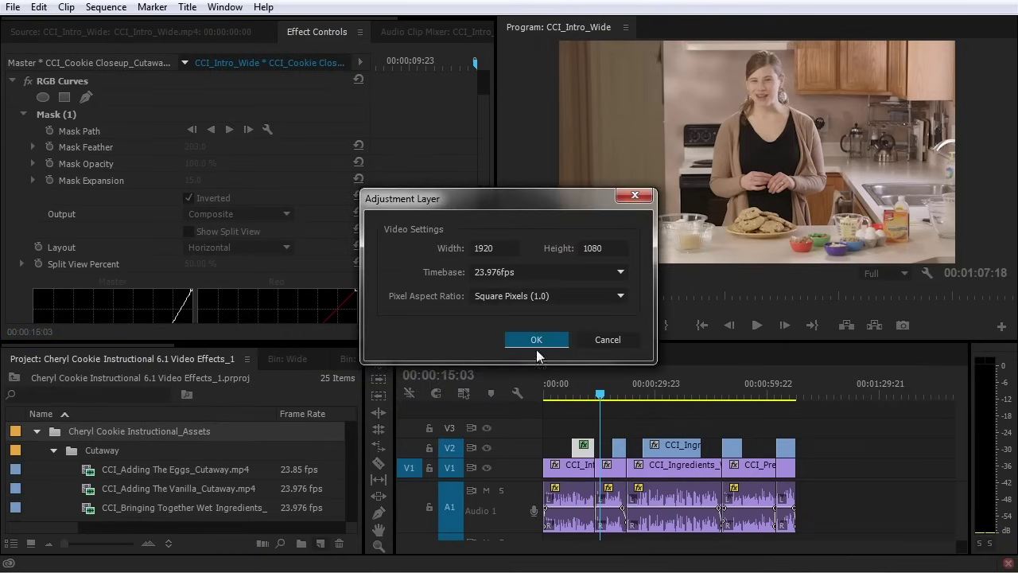
pyautogui.click(521, 339)
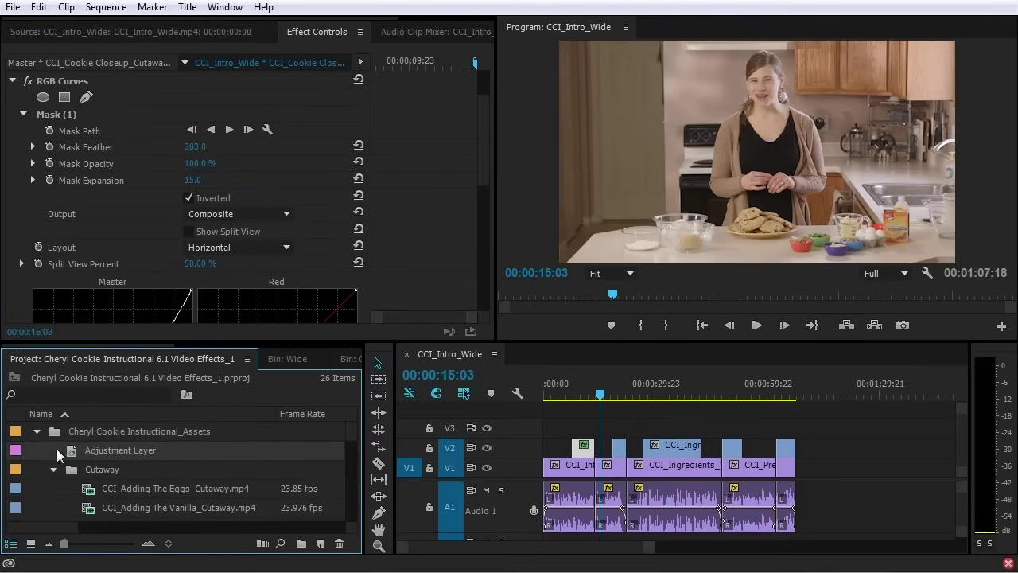
pyautogui.moveTo(72, 453); pyautogui.dragTo(788, 436)
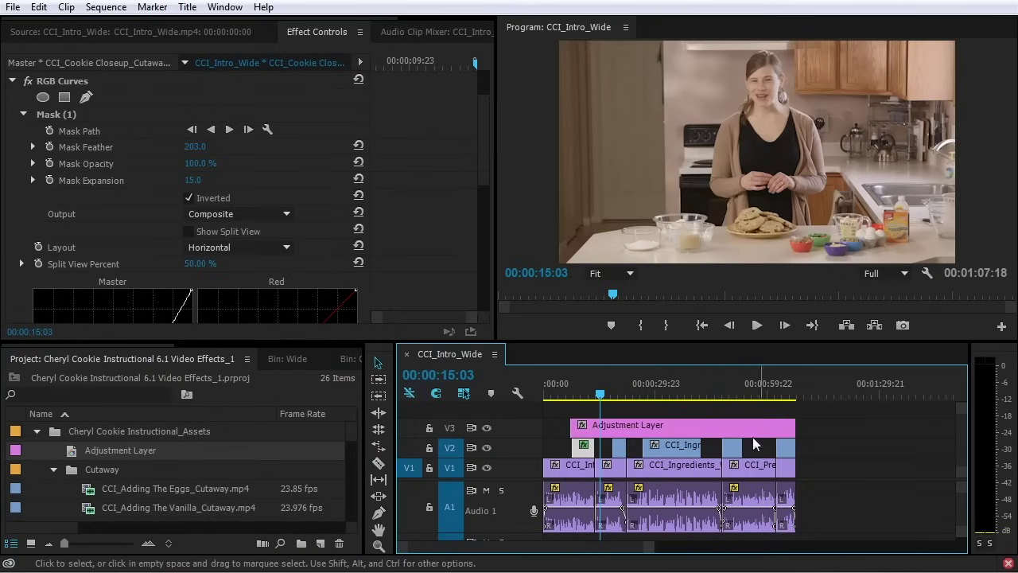
pyautogui.moveTo(571, 429); pyautogui.dragTo(543, 430)
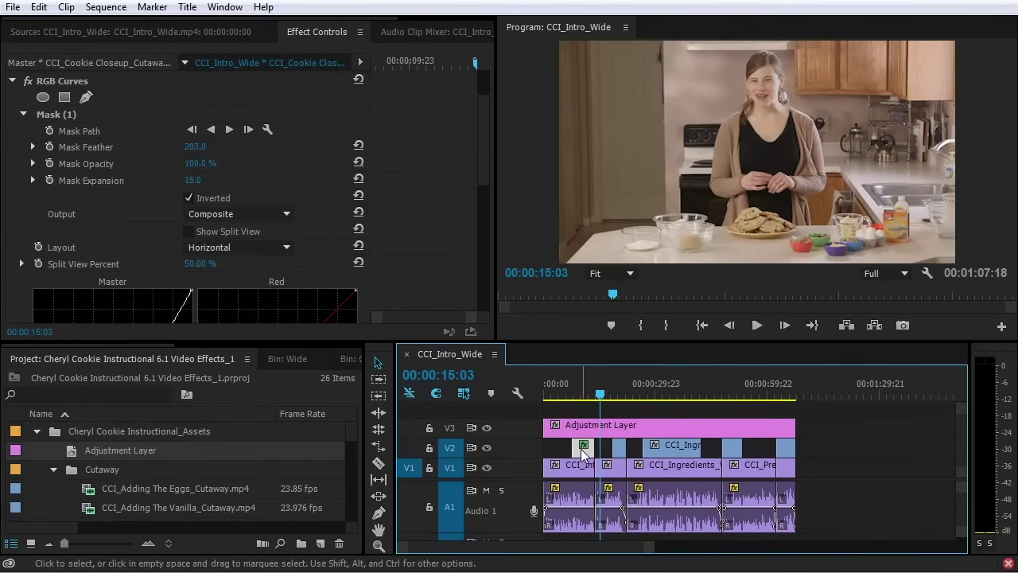
pyautogui.click(582, 390)
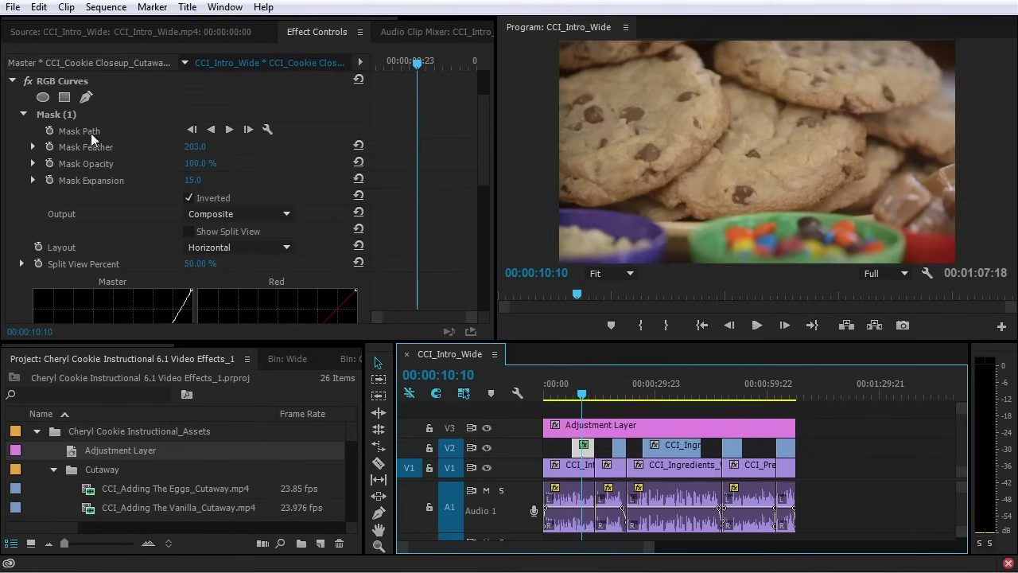
pyautogui.click(67, 83)
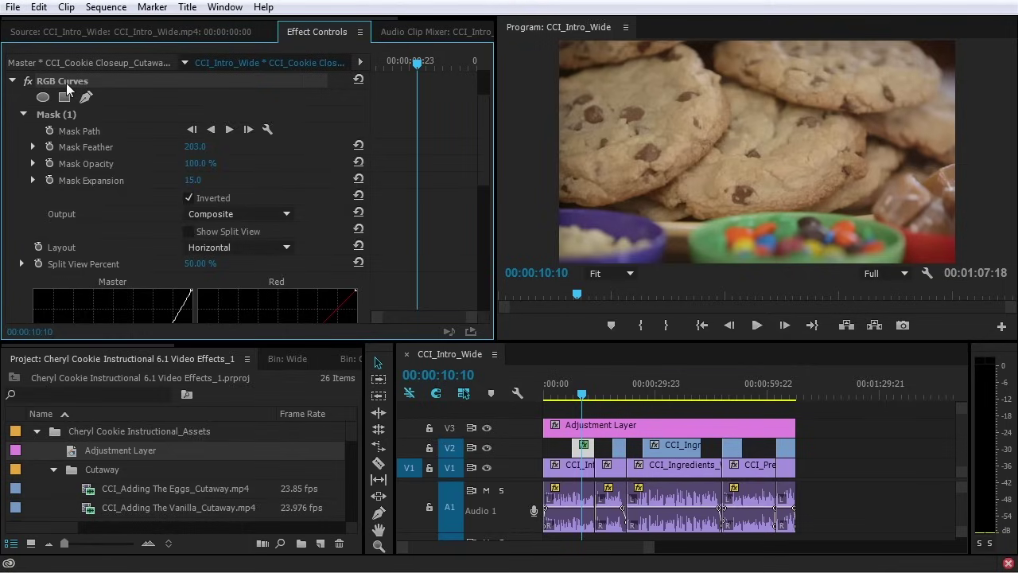
# Cut RGB Curves from the cookie close-up and paste it onto the V3 adjustment layer
pyautogui.press('Delete')
pyautogui.click(624, 429)
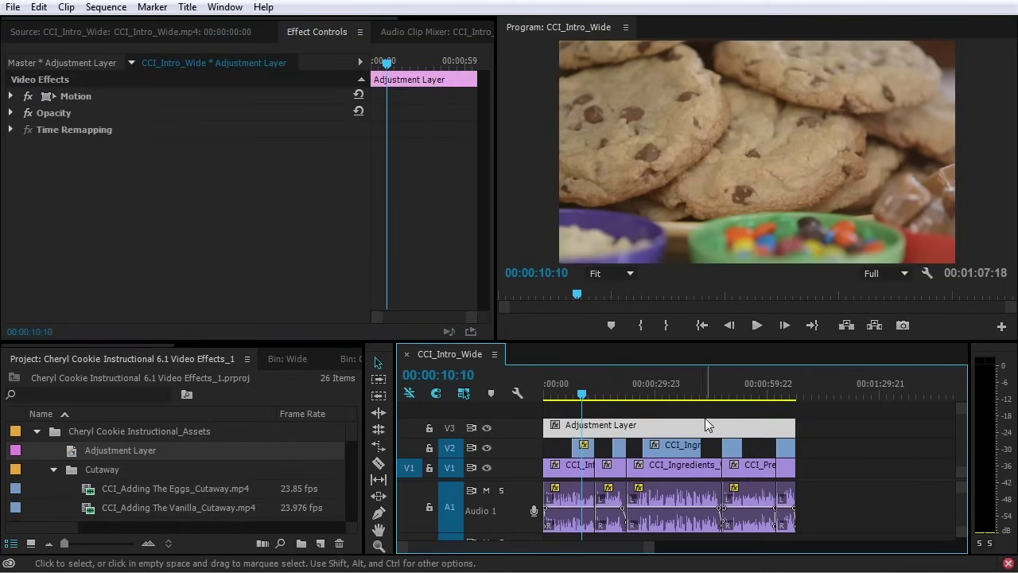
pyautogui.hotkey('ctrl', 'z')
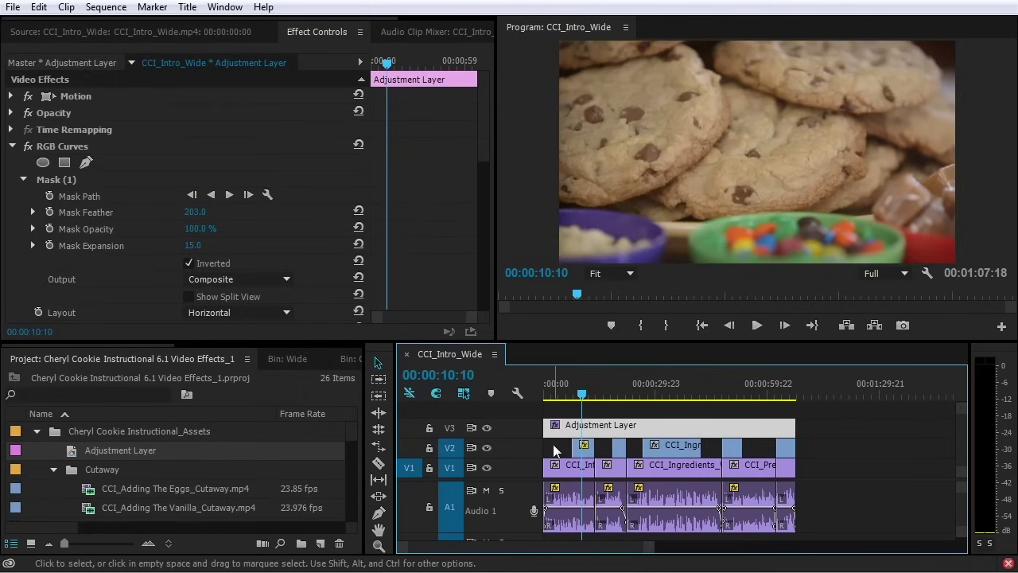
# Preview the vignette, briefly lifting the Ingredients cutaway above the adjustment layer and back to V2
pyautogui.click(557, 393)
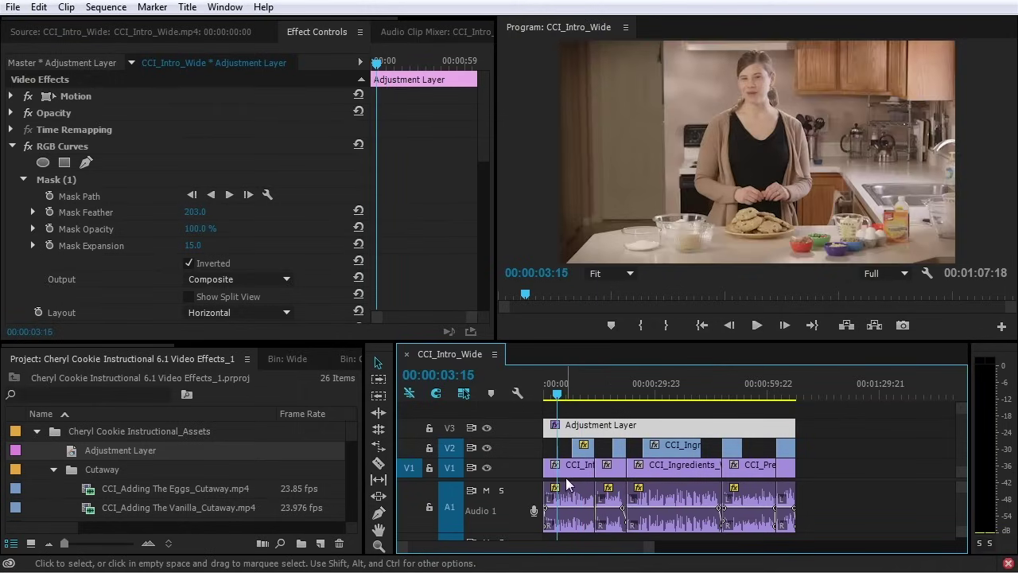
pyautogui.moveTo(641, 390); pyautogui.dragTo(676, 390)
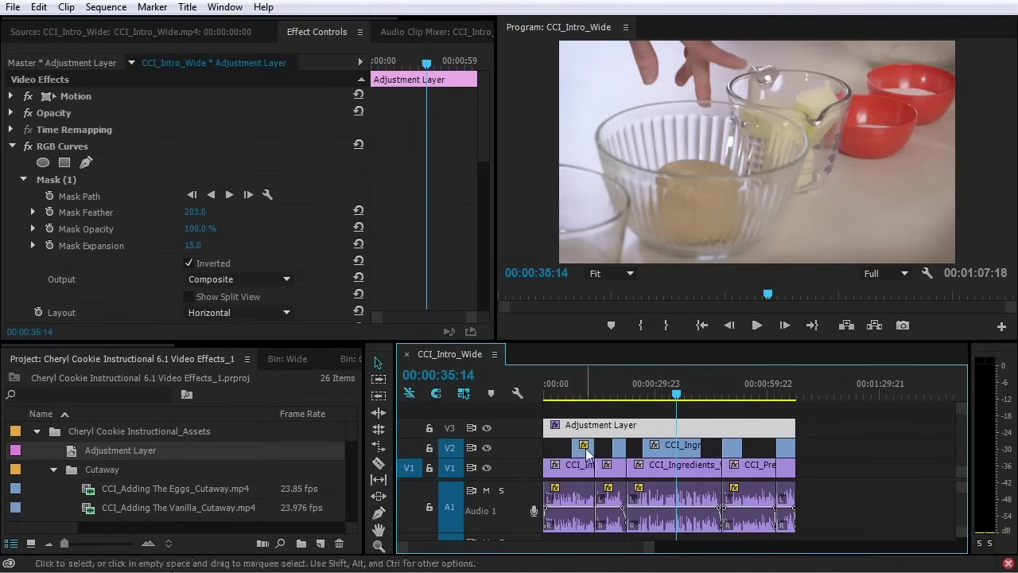
pyautogui.moveTo(682, 448); pyautogui.dragTo(679, 409)
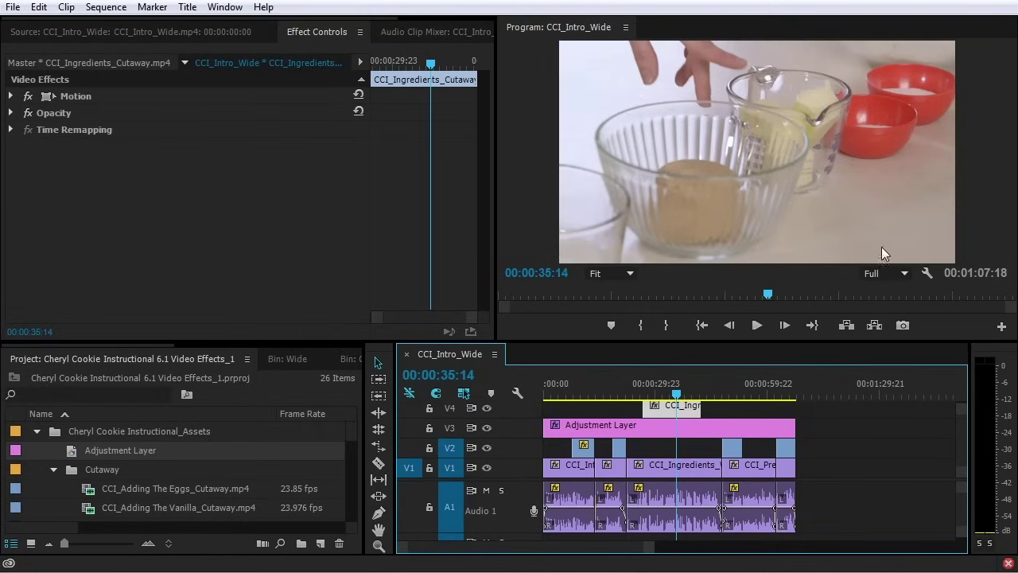
pyautogui.moveTo(692, 407); pyautogui.dragTo(692, 458)
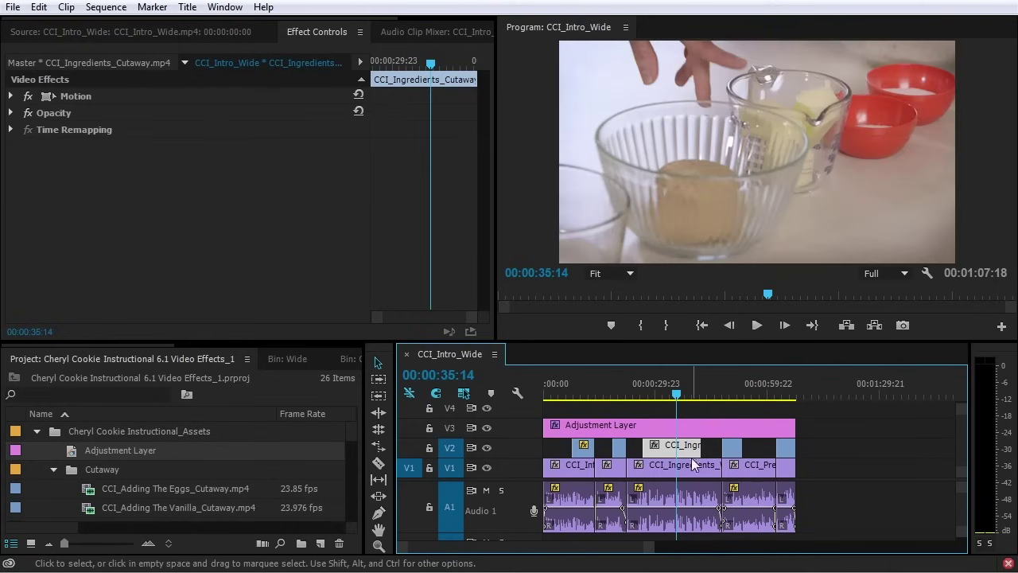
pyautogui.click(645, 424)
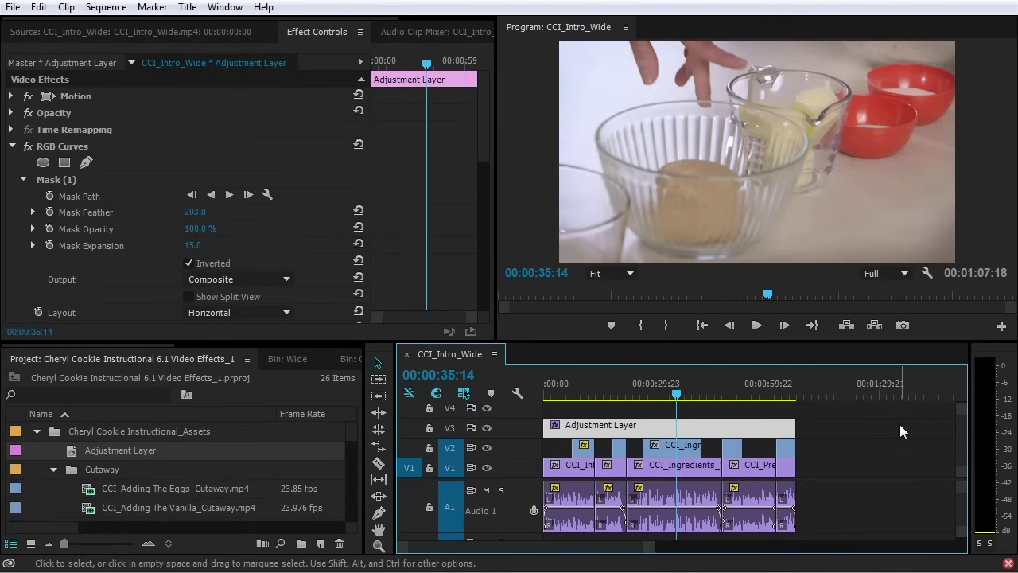
# Delete the adjustment layer from V3 and collapse the project's assets folder
pyautogui.press('Delete')
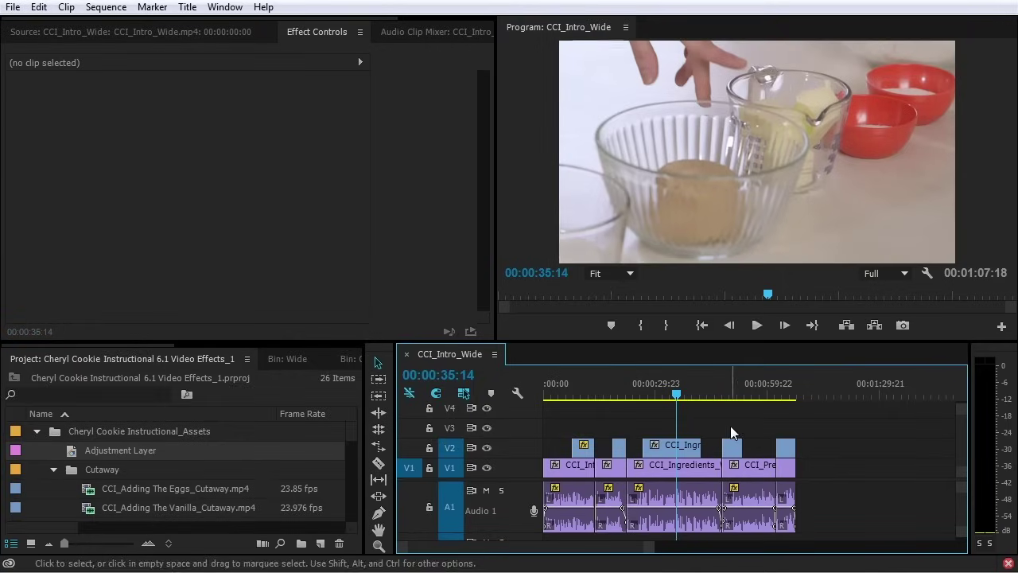
pyautogui.click(37, 431)
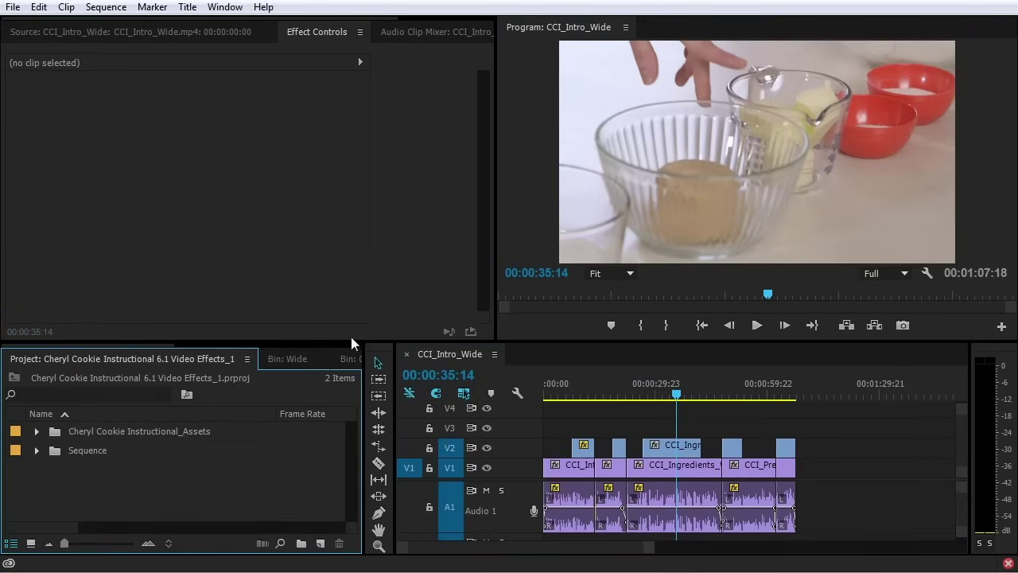
pyautogui.scroll(-3, 322, 342)
# Clear the 'curv' Effects search and select Cross Dissolve under Video Transitions > Dissolve
pyautogui.click(226, 359)
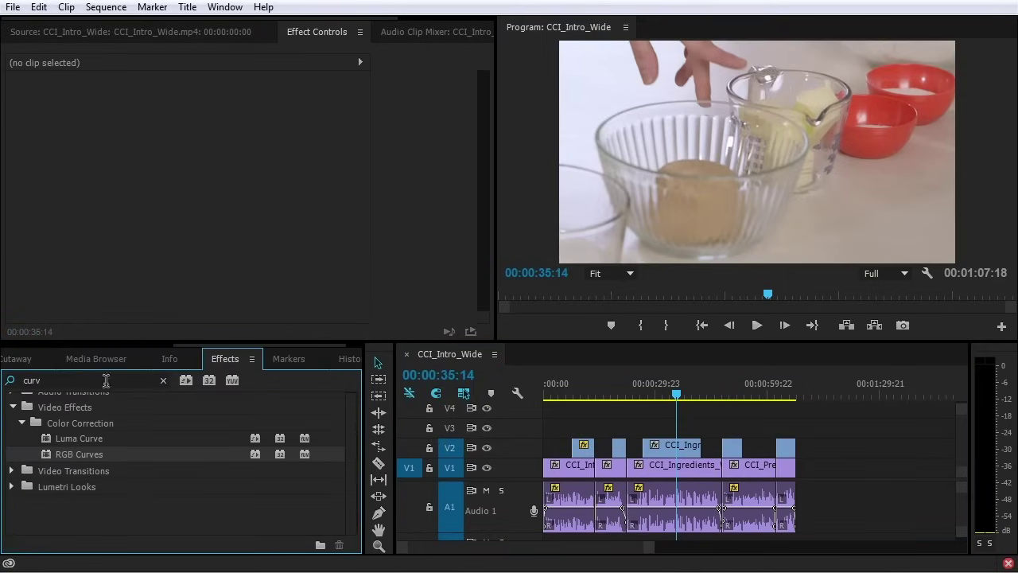
pyautogui.scroll(2, 56, 422)
pyautogui.click(163, 380)
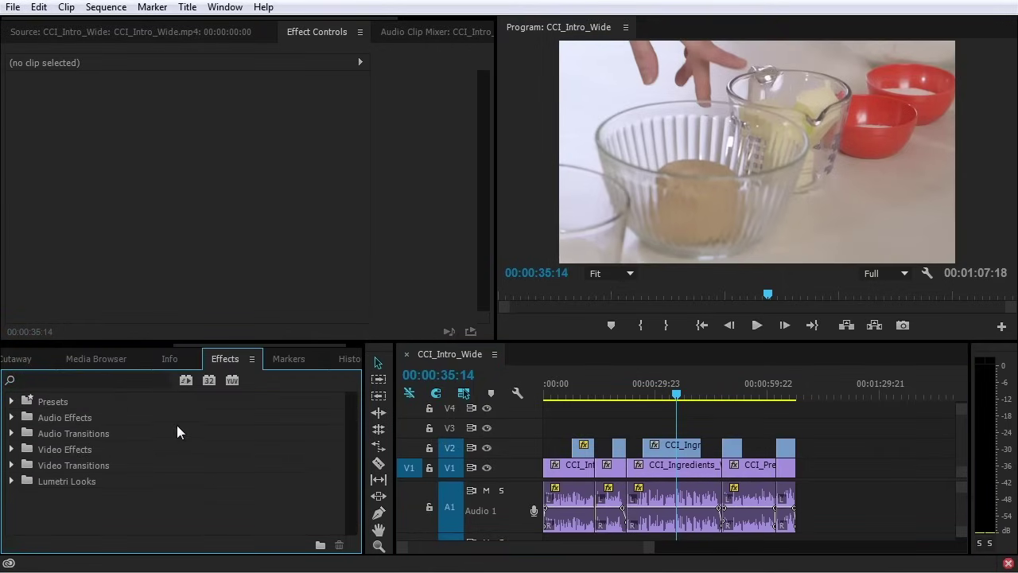
pyautogui.click(11, 465)
pyautogui.scroll(-2, 65, 481)
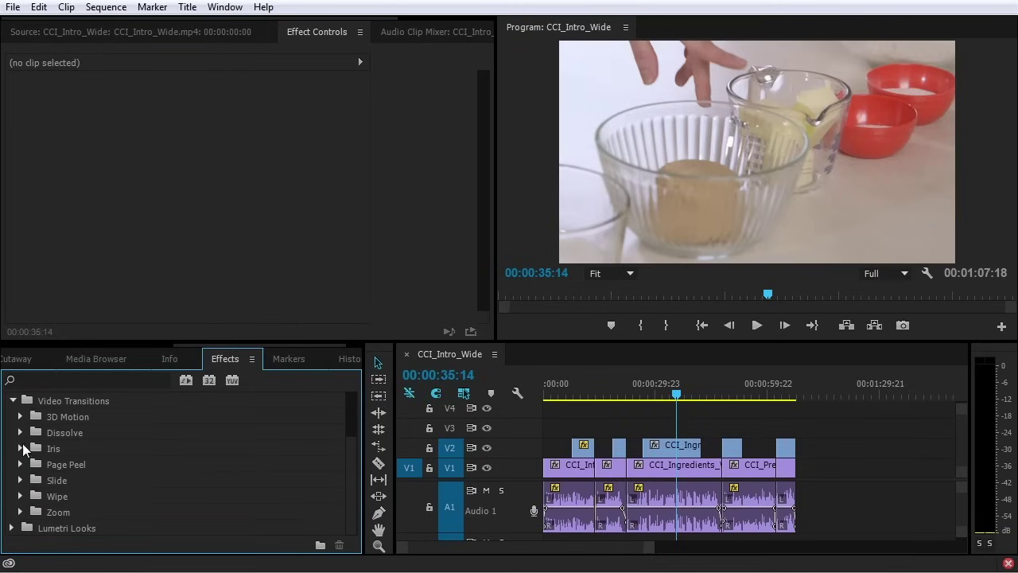
pyautogui.click(20, 431)
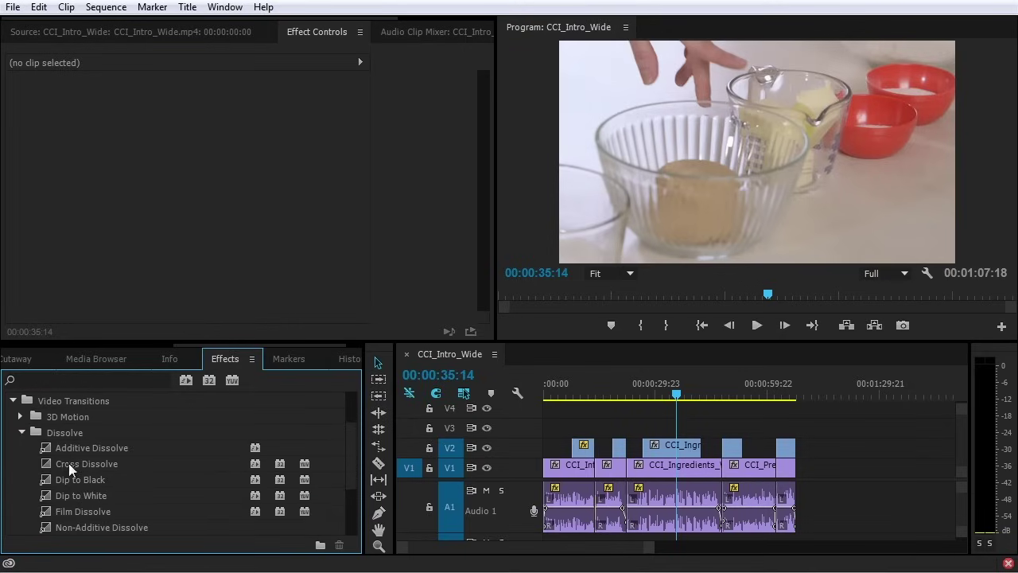
pyautogui.click(68, 463)
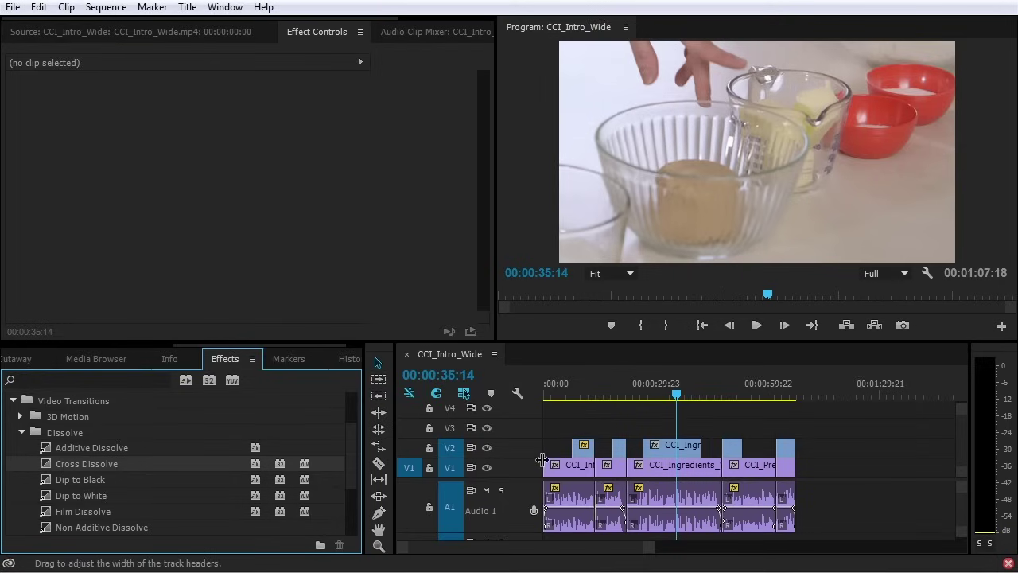
pyautogui.click(487, 447)
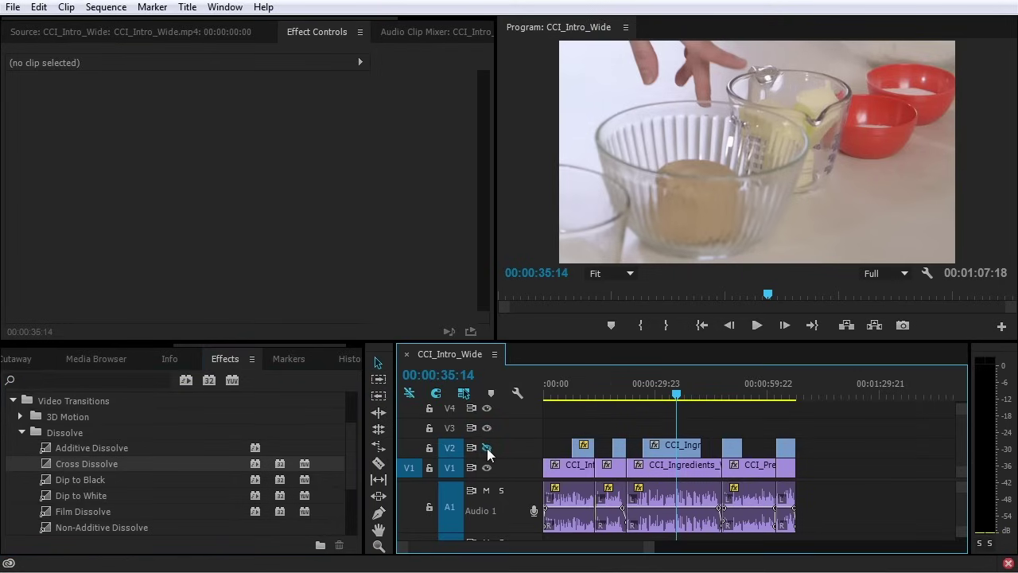
# Hide V2, drop a Cross Dissolve on the V1 edit, and preview it from 00:00:13:05
pyautogui.click(486, 448)
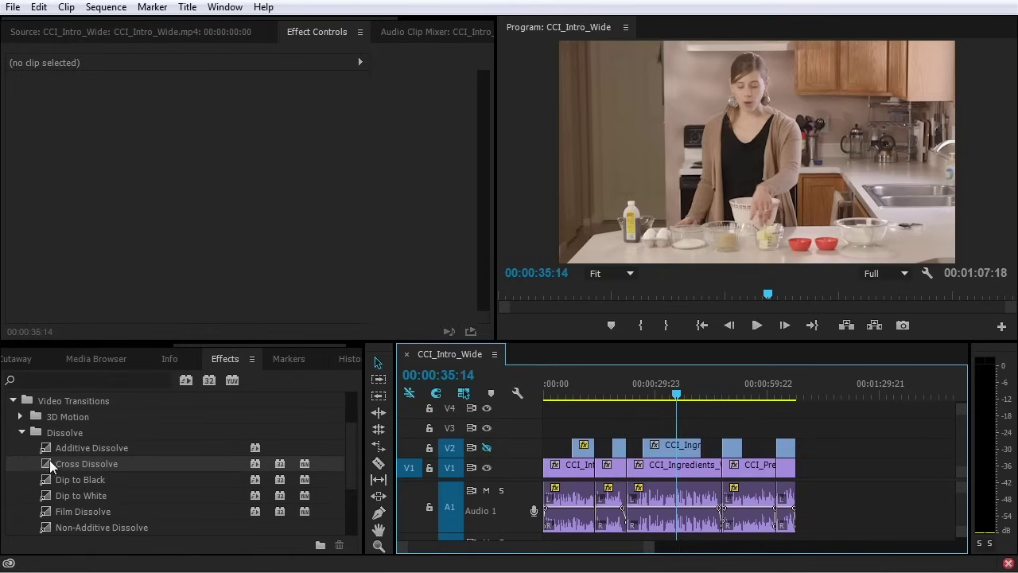
pyautogui.moveTo(49, 460); pyautogui.dragTo(595, 466)
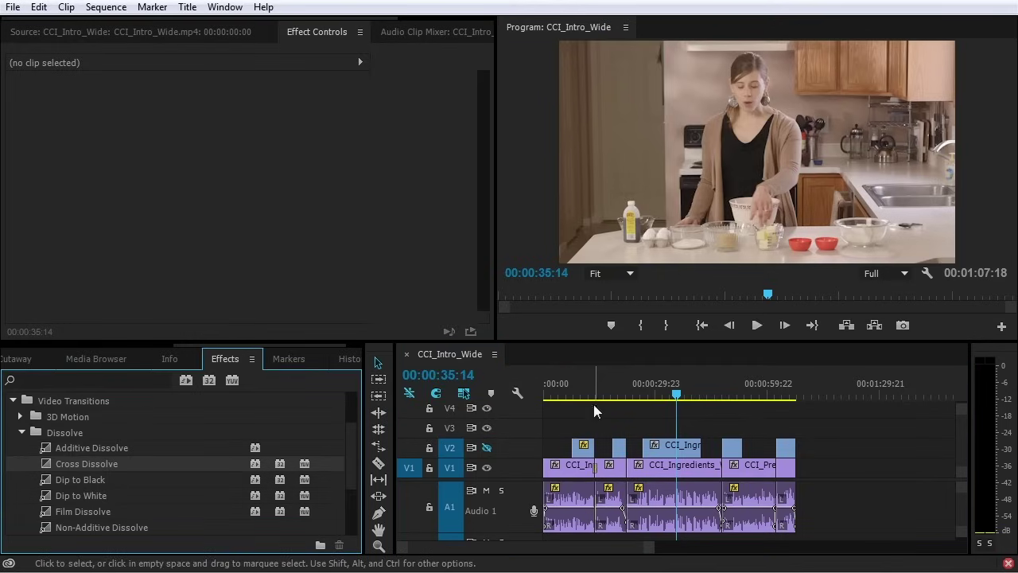
pyautogui.click(594, 383)
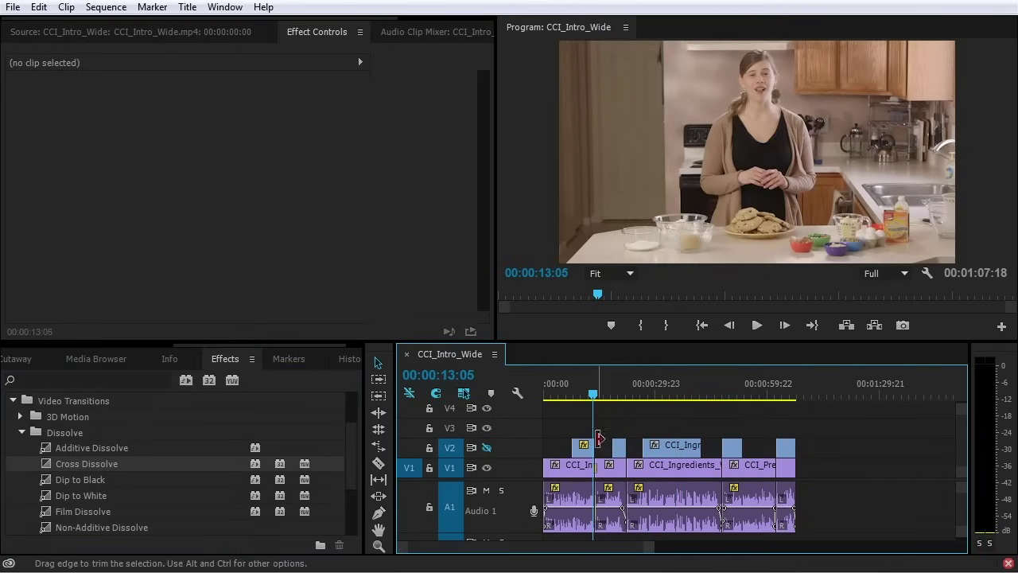
pyautogui.press('=')
pyautogui.press('=')
pyautogui.press('=')
pyautogui.press('=')
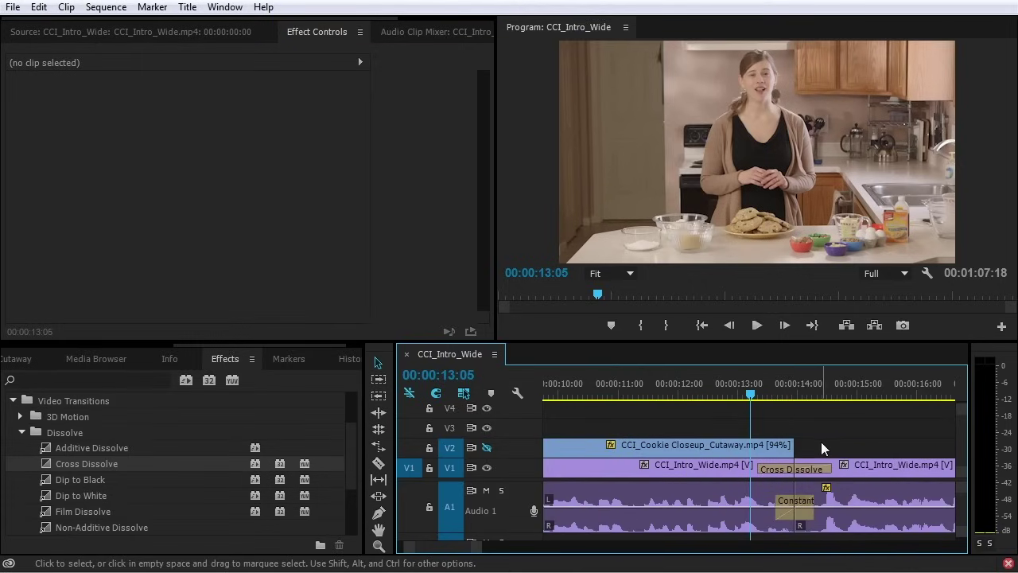
pyautogui.press('space')
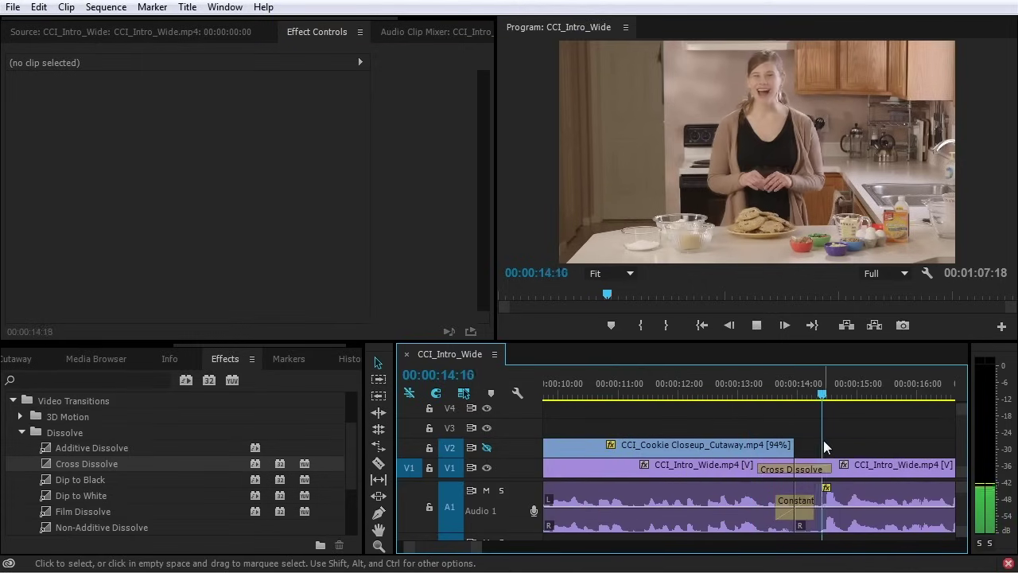
pyautogui.press('space')
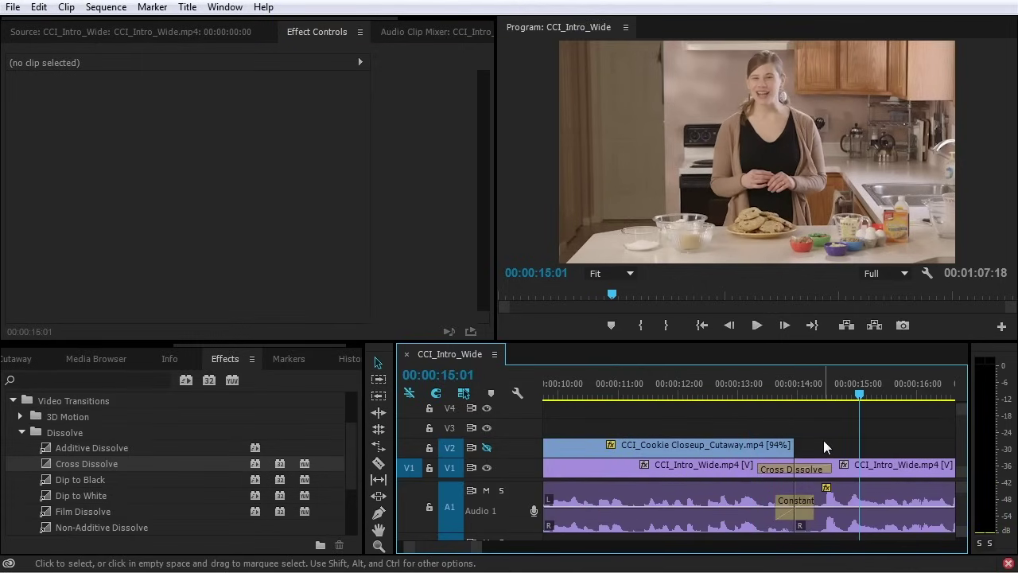
# Move to the 00:00:22:10 edit point and apply the default dissolve with Ctrl+D
pyautogui.click(716, 470)
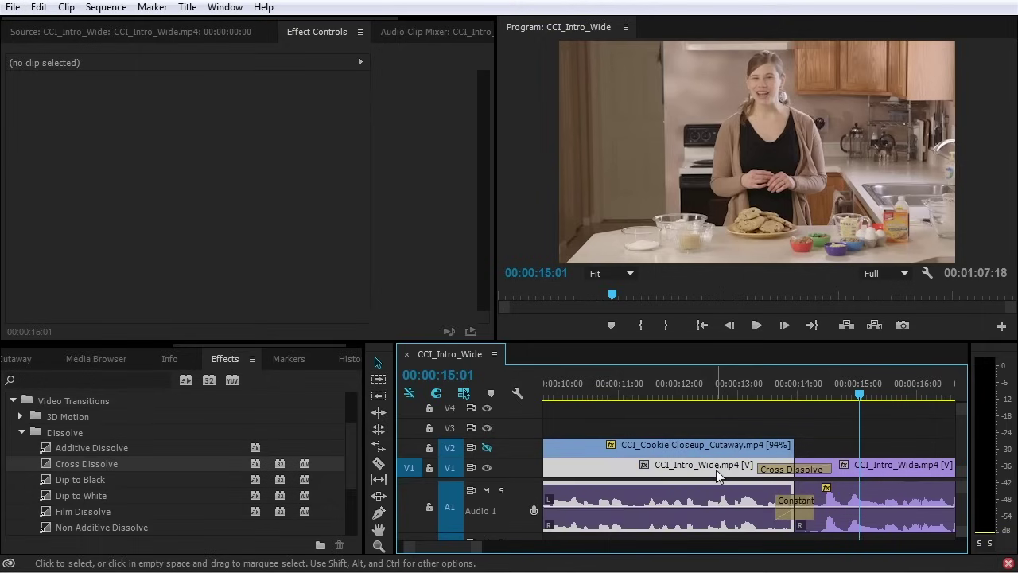
pyautogui.click(887, 466)
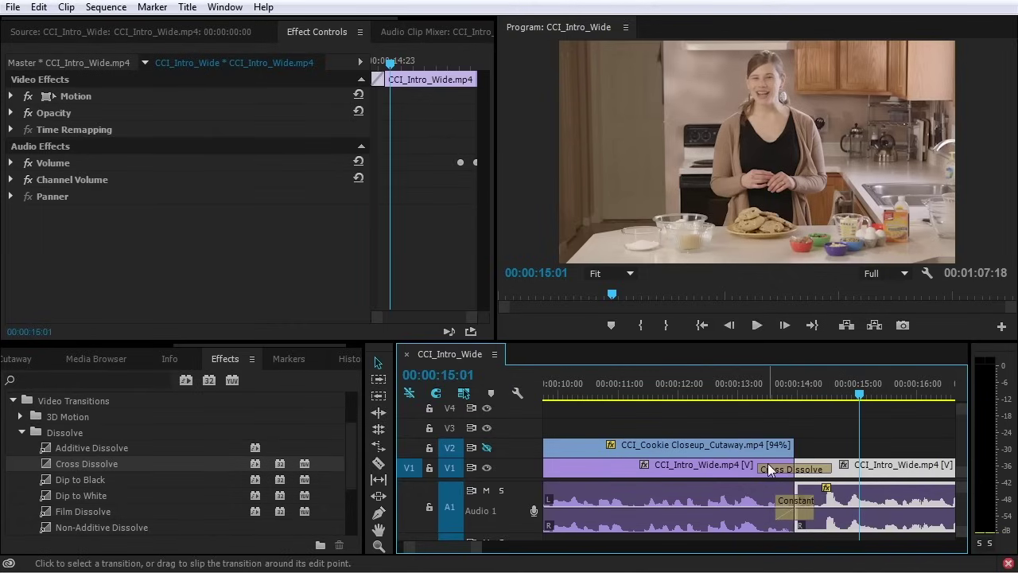
pyautogui.press('Down')
pyautogui.press('Down')
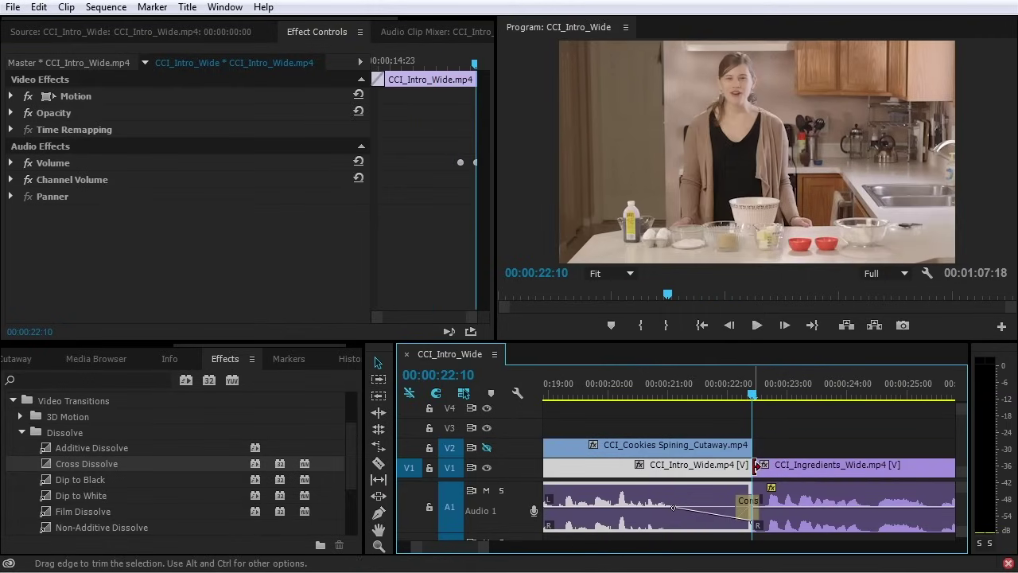
pyautogui.click(770, 442)
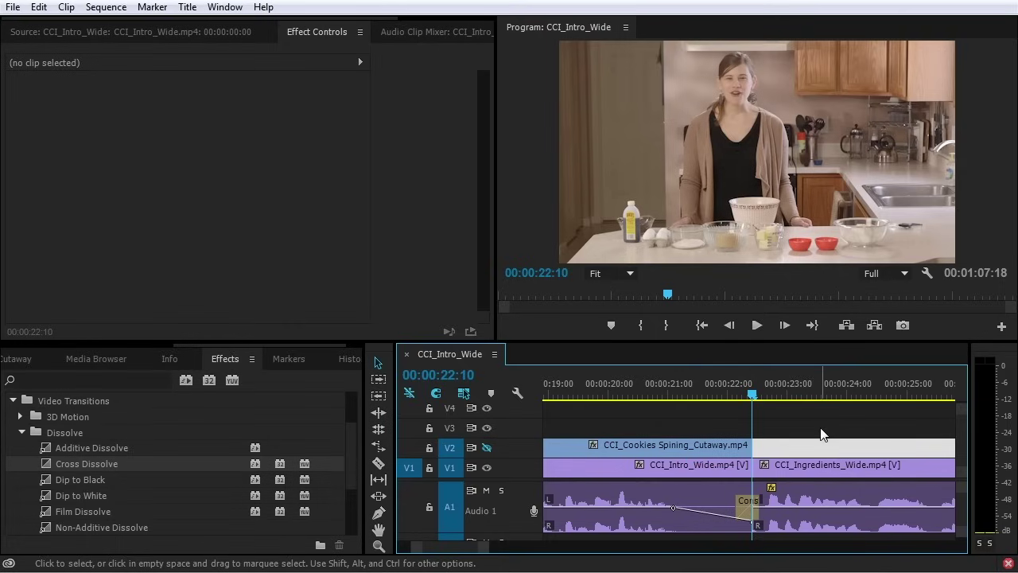
pyautogui.hotkey('ctrl', 'd')
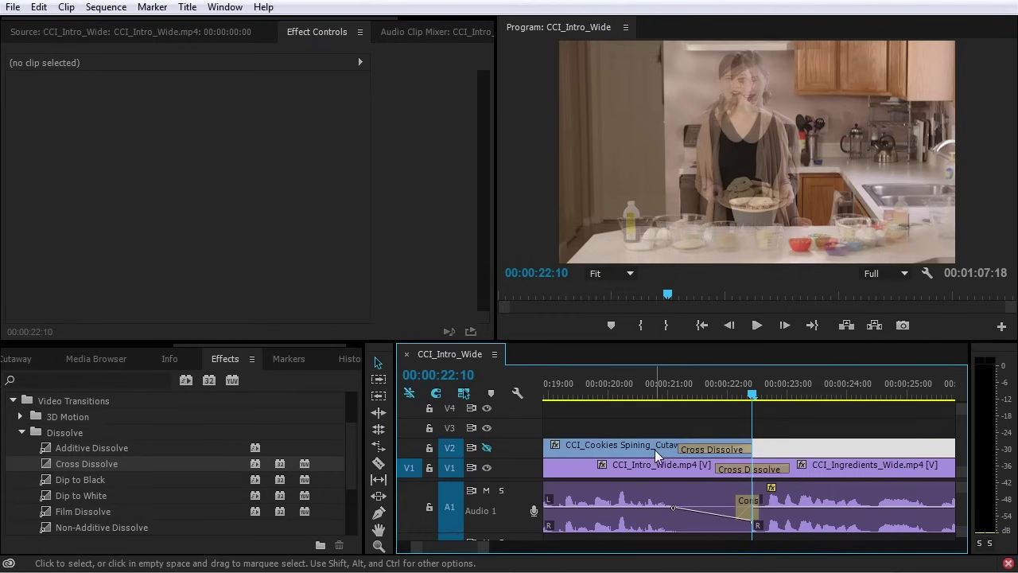
# Undo the two extra dissolves and reapply Cross Dissolve to the cut before CCI_Ingredients_Wide
pyautogui.click(652, 446)
pyautogui.click(670, 466)
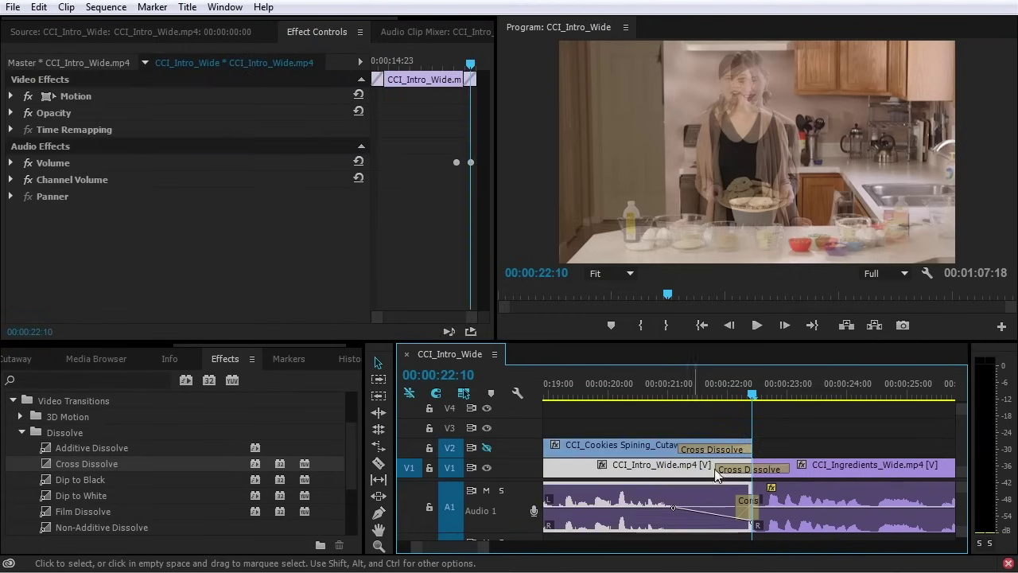
pyautogui.click(878, 475)
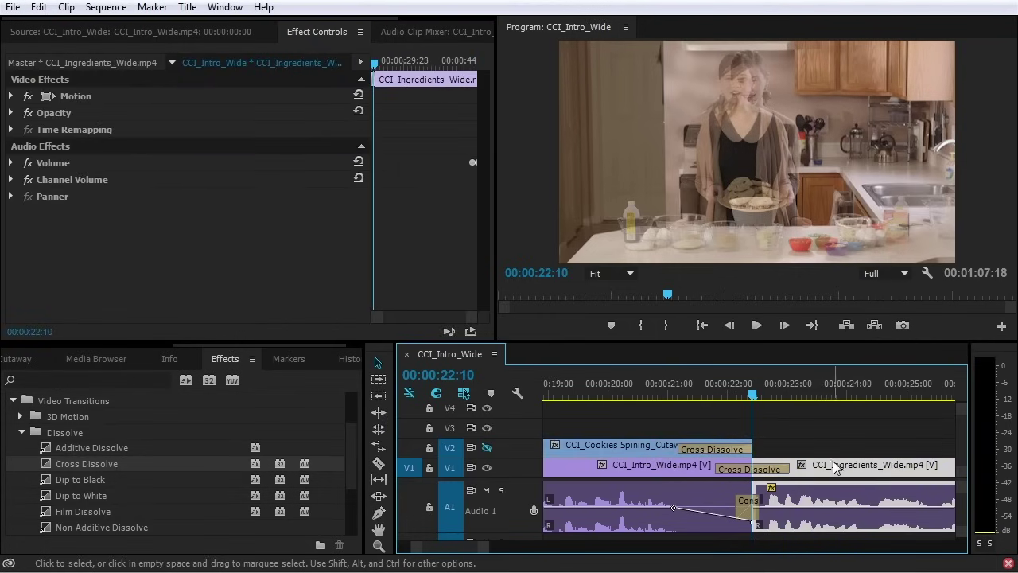
pyautogui.hotkey('ctrl', 'z')
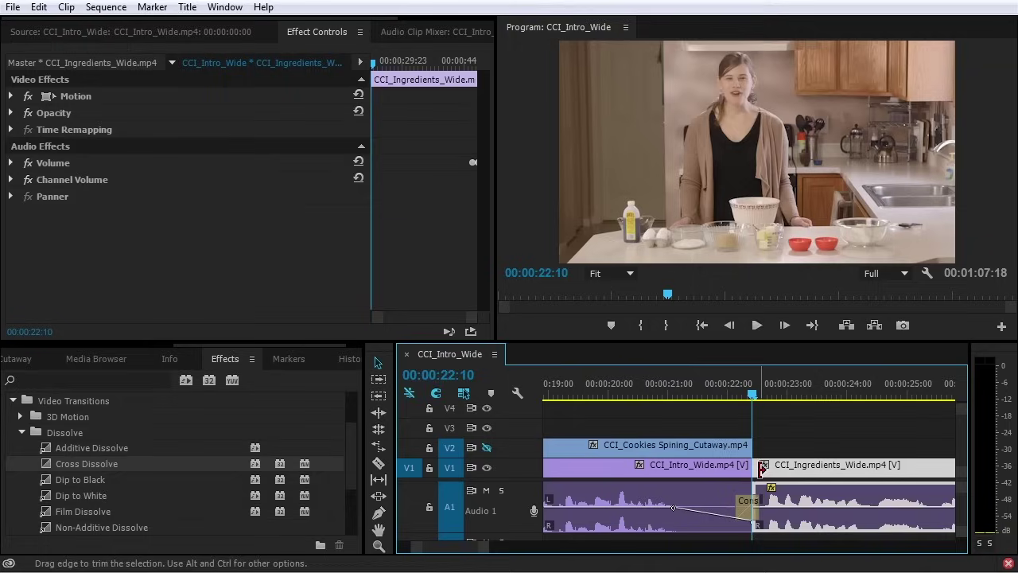
pyautogui.click(758, 468)
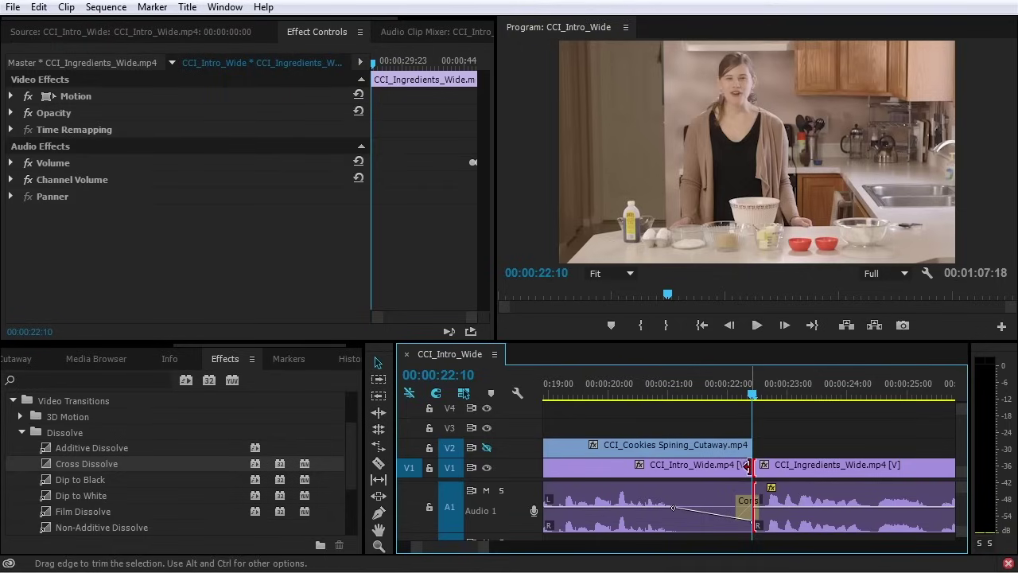
pyautogui.hotkey('ctrl', 'd')
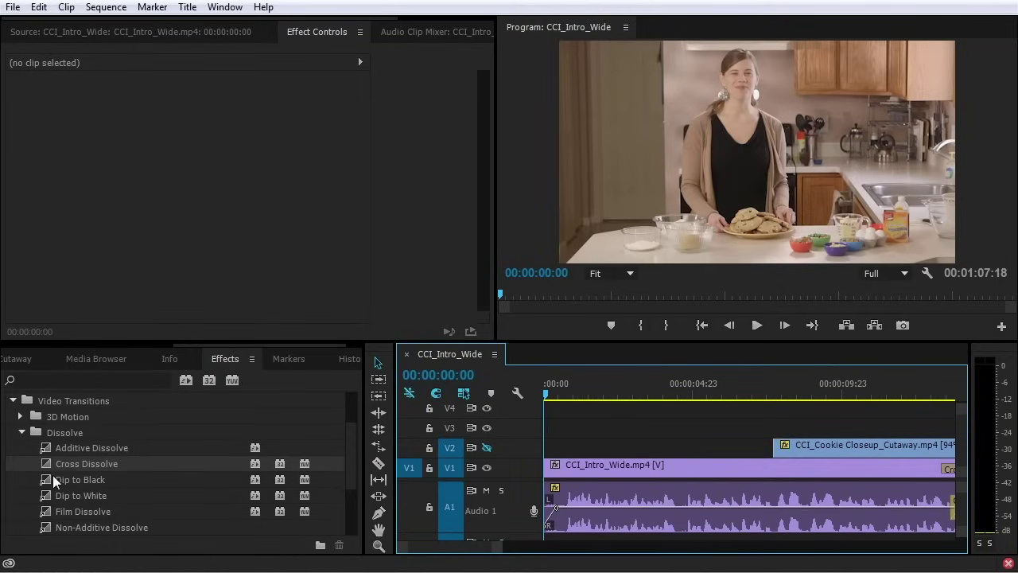
# Add a Cross Dissolve at the first V1 clip's start and play the opening fade
pyautogui.moveTo(46, 465); pyautogui.dragTo(552, 472)
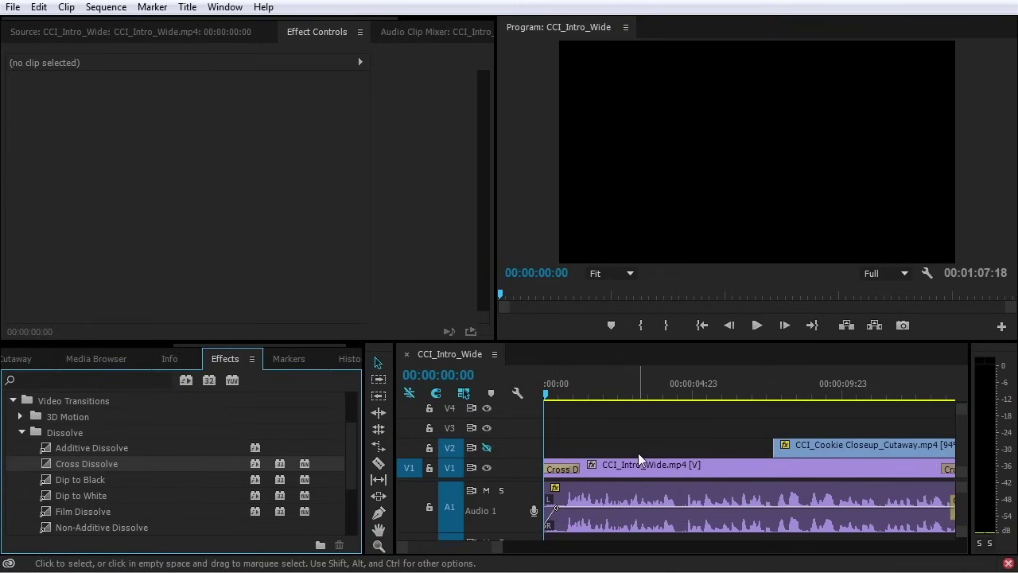
pyautogui.press('space')
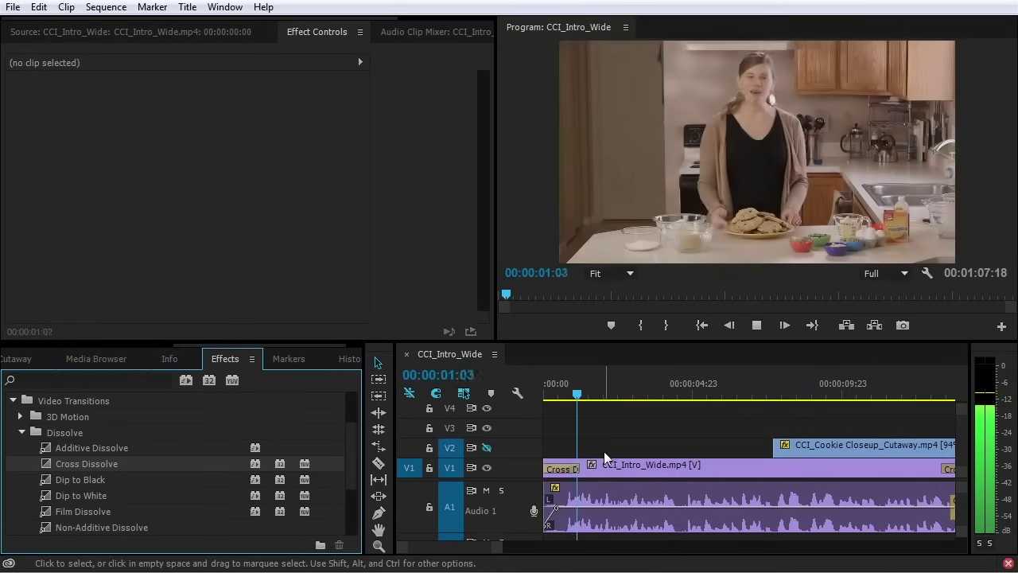
pyautogui.press('space')
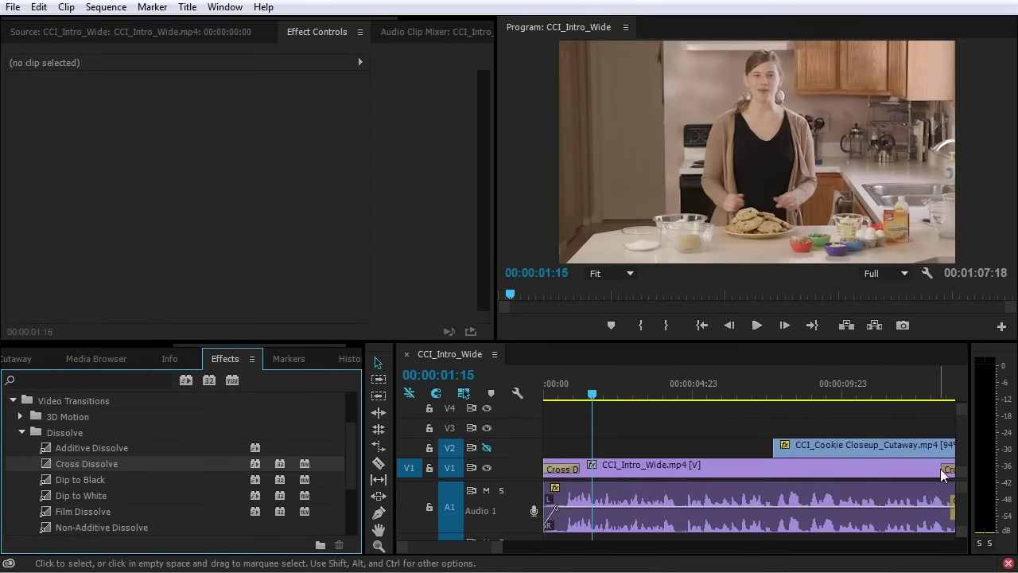
# Zoom the timeline out and delete two selected items on the V1 track
pyautogui.press('-')
pyautogui.press('-')
pyautogui.click(651, 469)
pyautogui.press('Delete')
pyautogui.click(712, 469)
pyautogui.press('Delete')
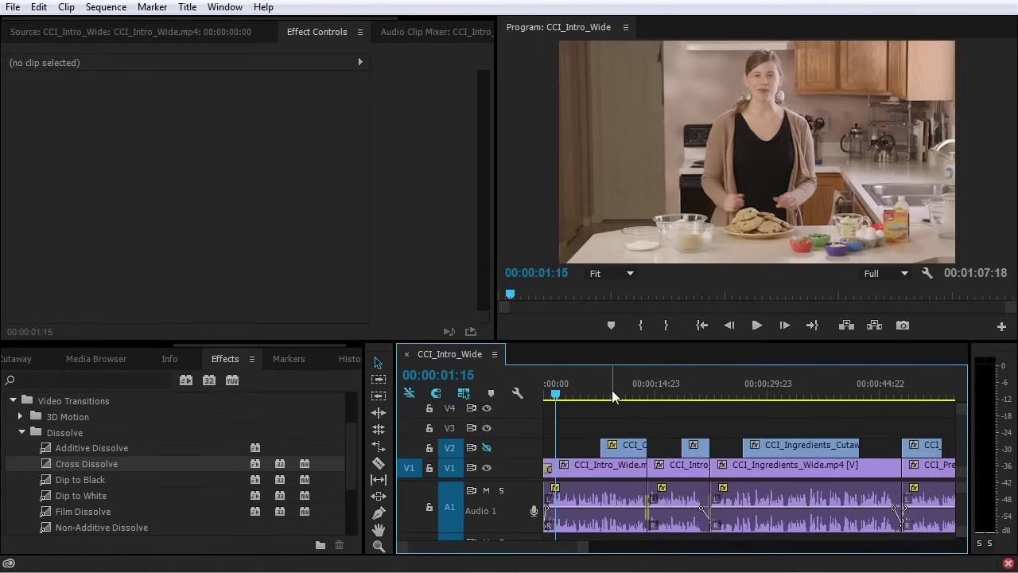
# Add a Cross Dissolve to the V2 cookie cutaway's head, re-enable V2, and play it back
pyautogui.click(612, 389)
pyautogui.press('=')
pyautogui.press('=')
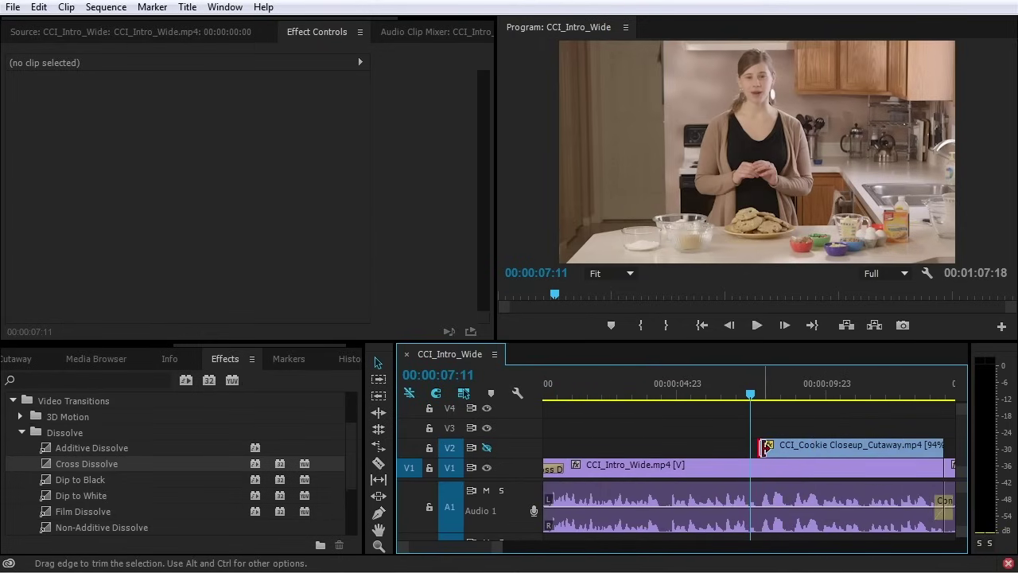
pyautogui.moveTo(50, 468); pyautogui.dragTo(769, 451)
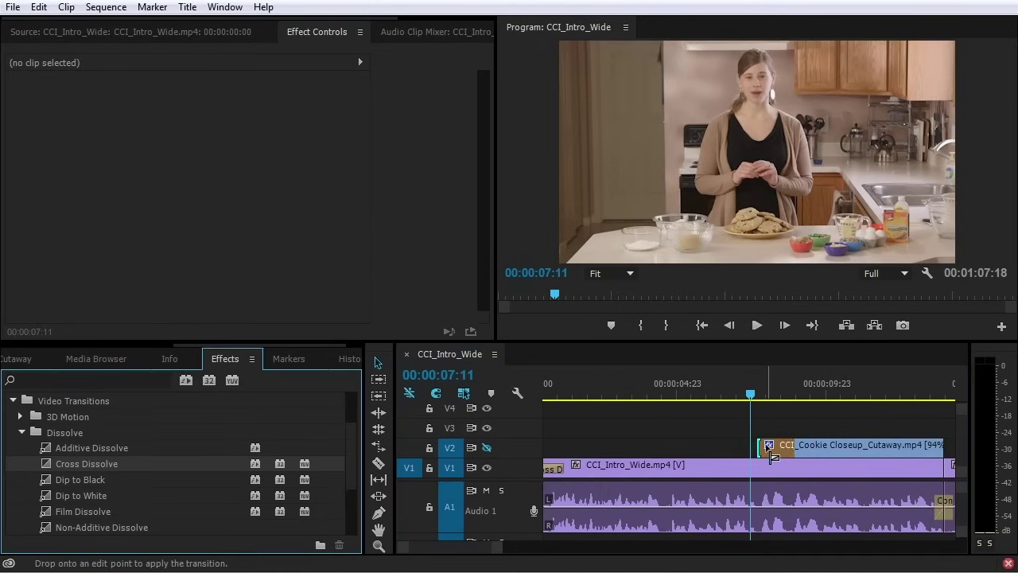
pyautogui.press('space')
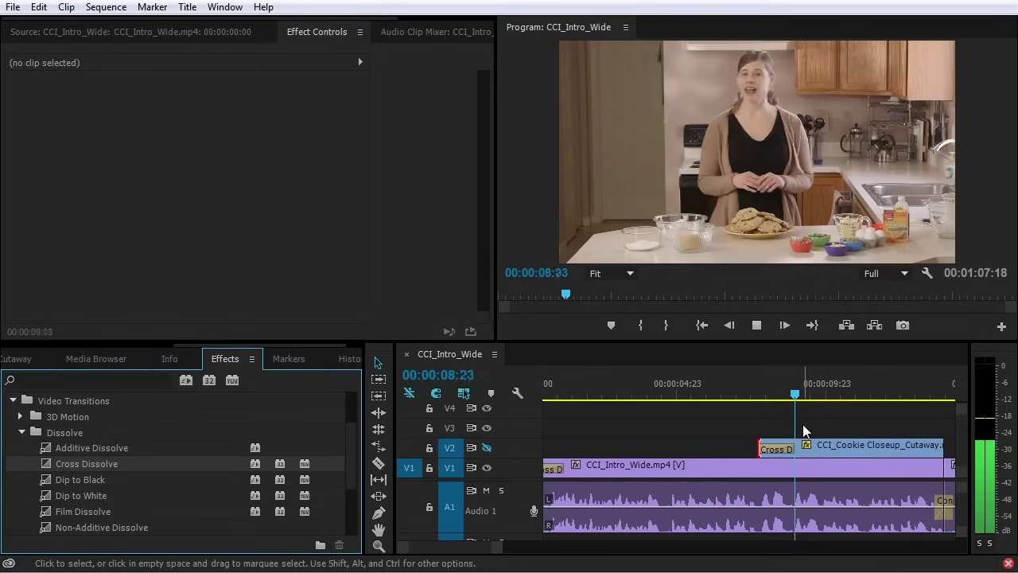
pyautogui.click(487, 447)
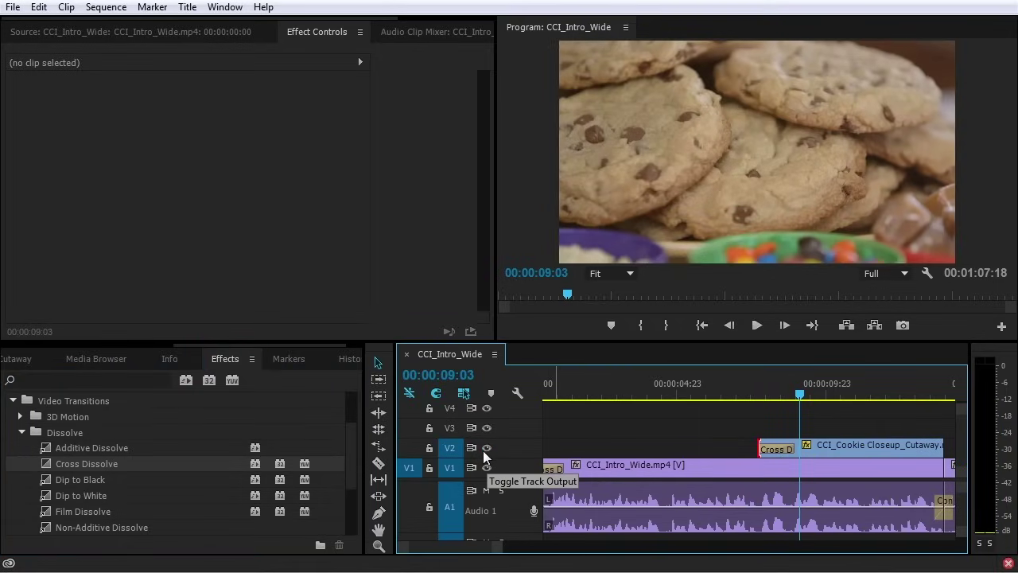
pyautogui.click(742, 394)
pyautogui.press('space')
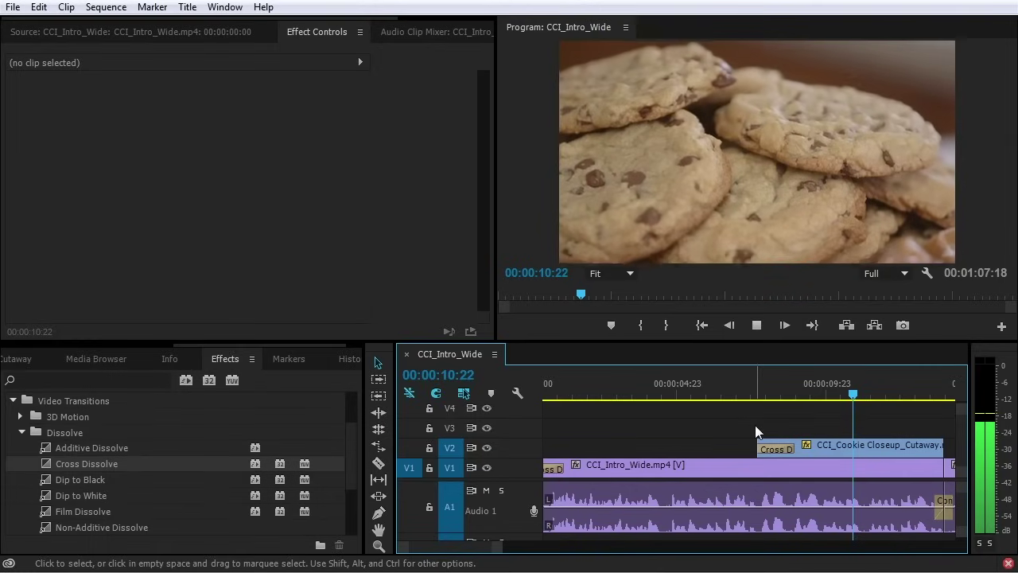
pyautogui.press('space')
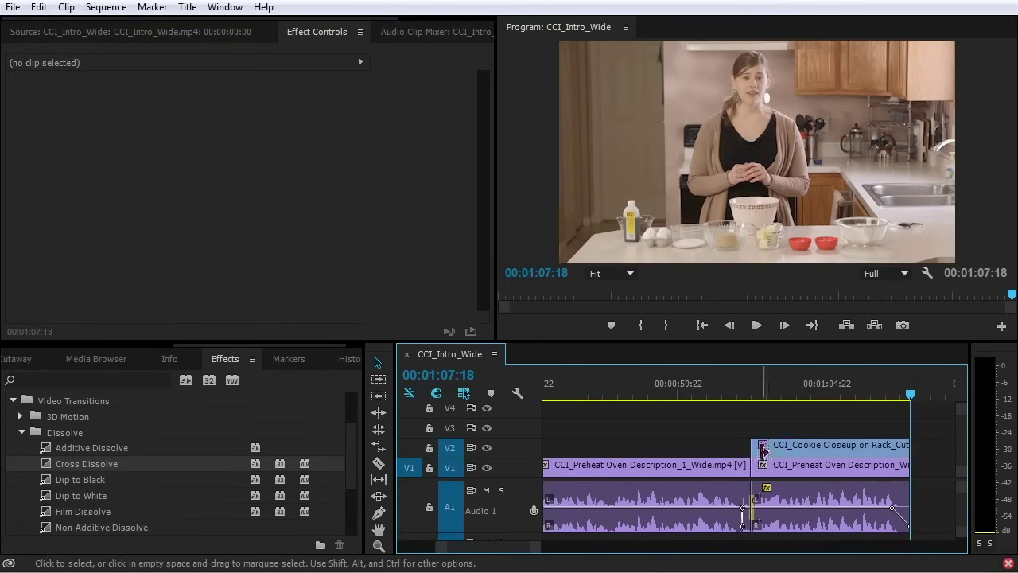
# Create a new Black Video item with default settings in the Project panel
pyautogui.scroll(3, 80, 350)
pyautogui.click(56, 358)
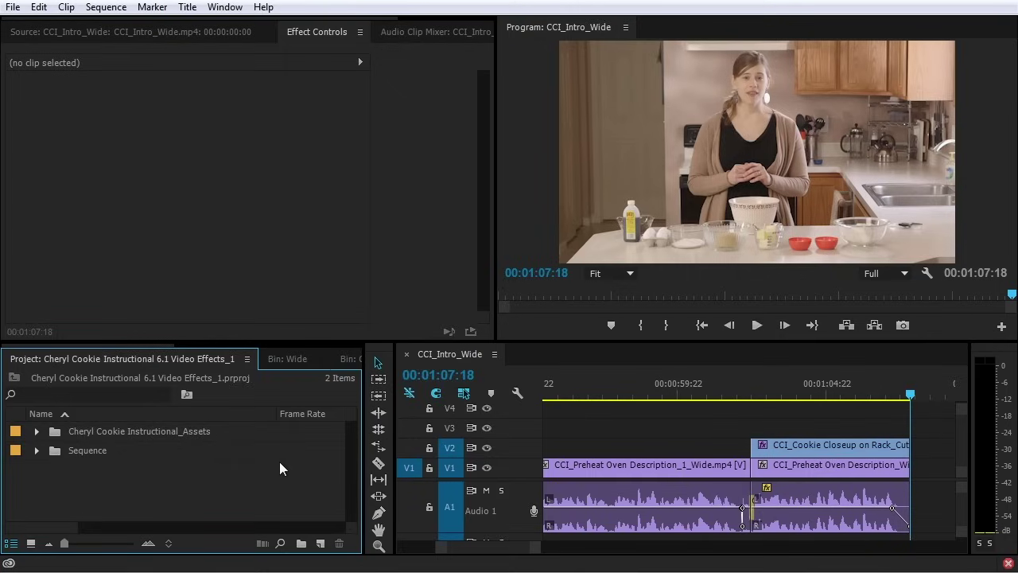
pyautogui.click(320, 544)
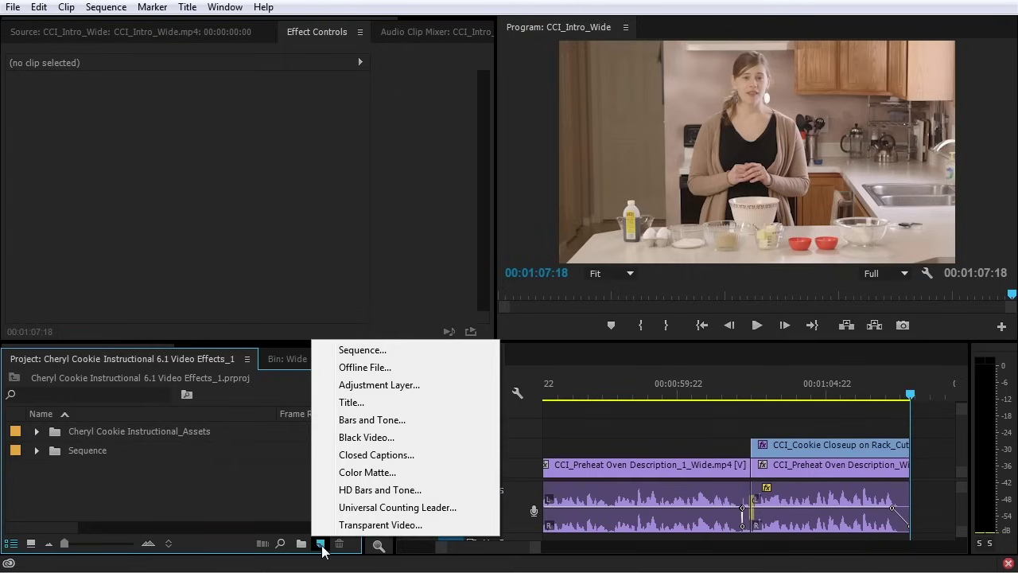
pyautogui.click(369, 439)
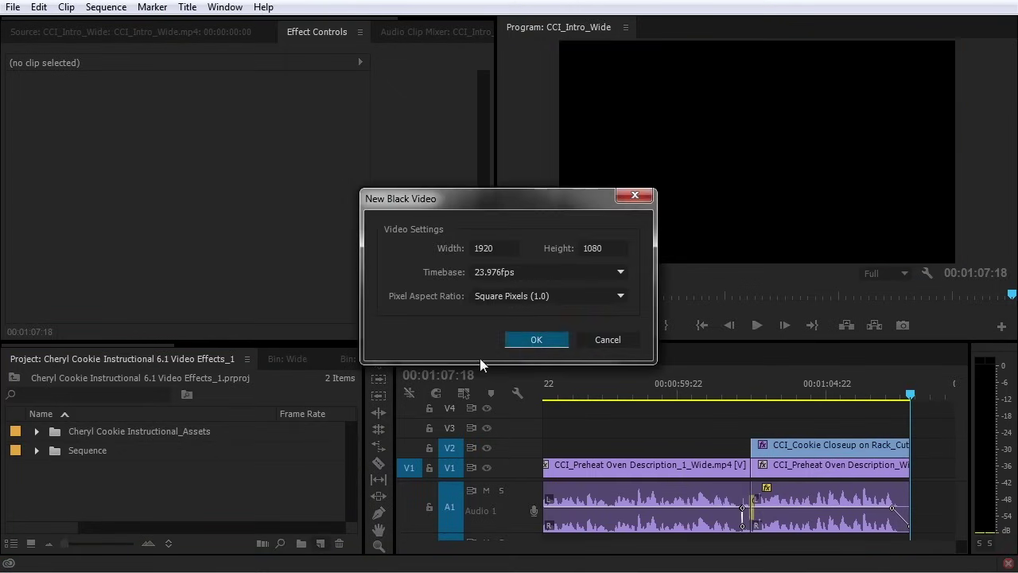
pyautogui.click(522, 340)
# Place Black Video on V3 at the end with a Cross Dissolve, trimmed to end at 00:01:08:02
pyautogui.moveTo(63, 439); pyautogui.dragTo(879, 432)
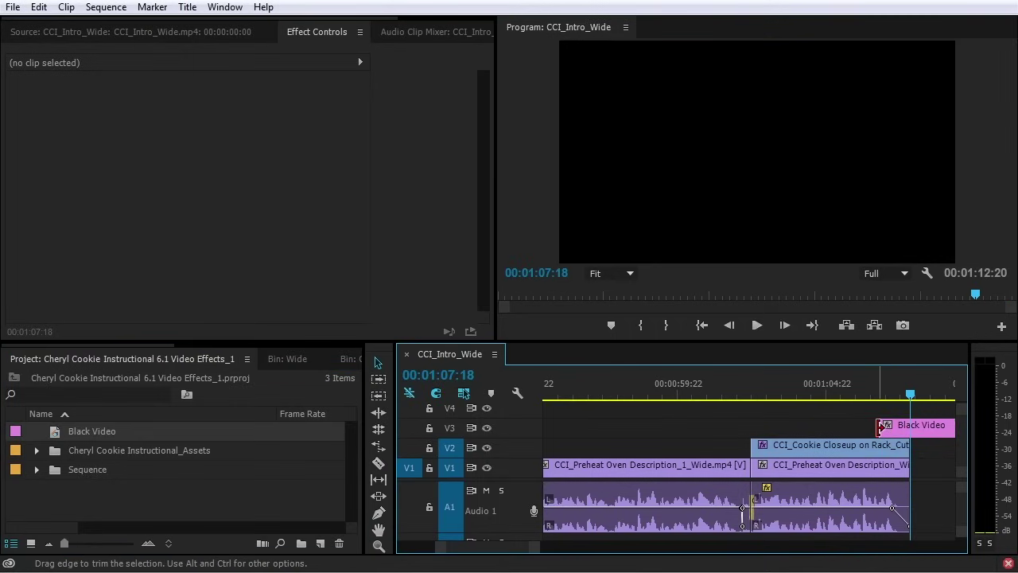
pyautogui.hotkey('ctrl', 'd')
pyautogui.moveTo(909, 431); pyautogui.dragTo(904, 430)
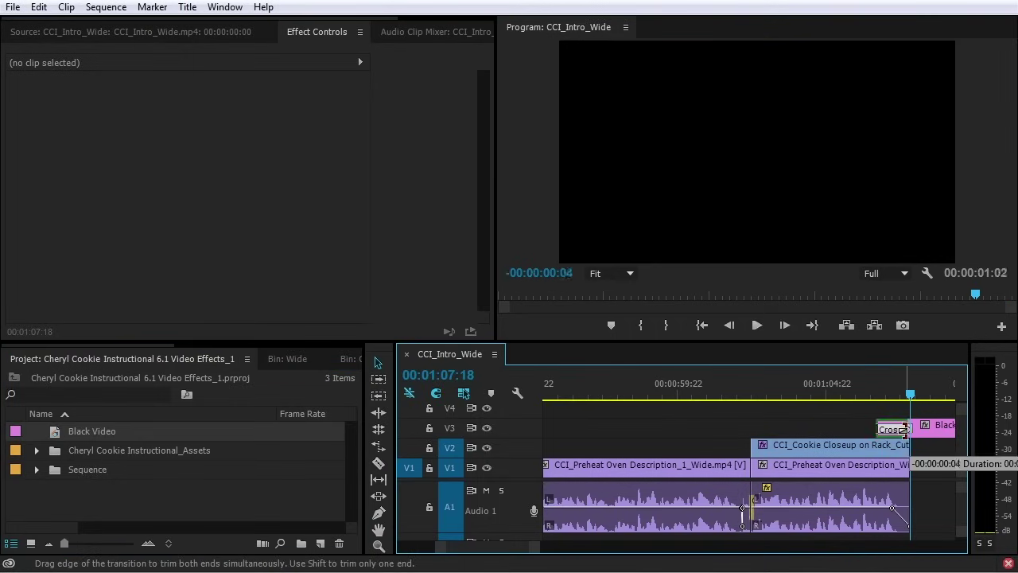
pyautogui.moveTo(912, 394); pyautogui.dragTo(920, 393)
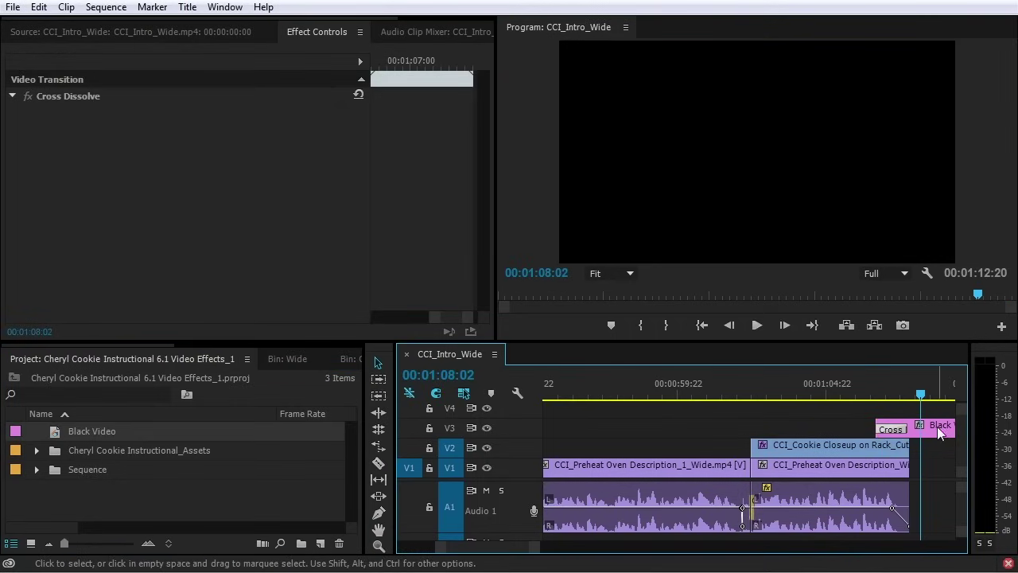
pyautogui.click(936, 432)
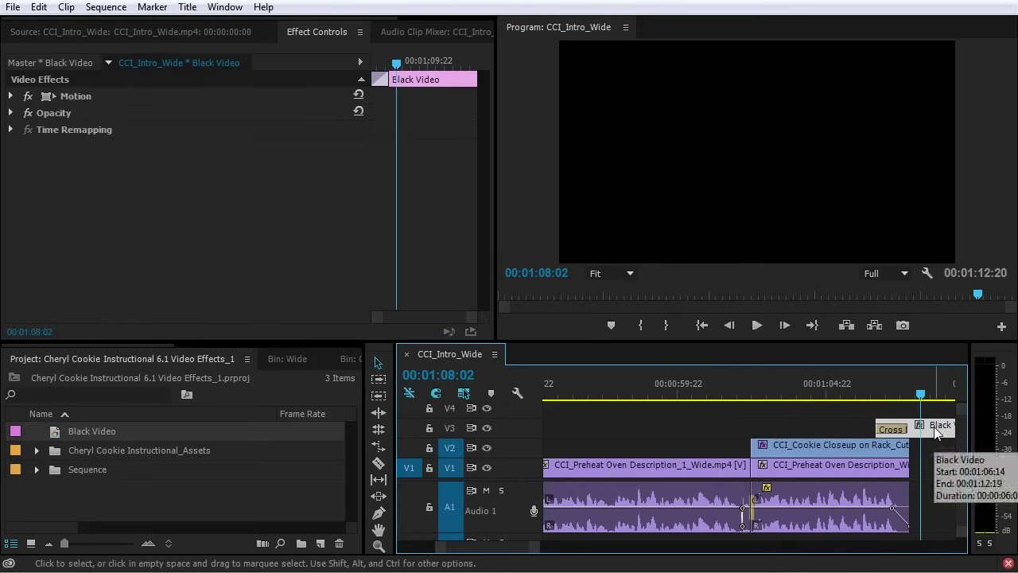
pyautogui.hotkey('ctrl', 'k')
pyautogui.click(934, 429)
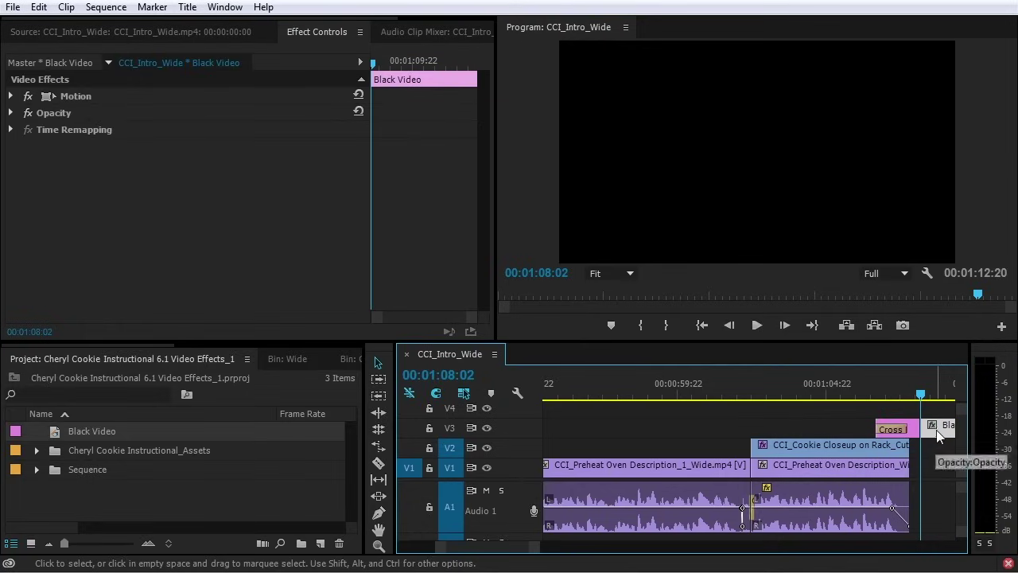
pyautogui.press('Delete')
# Play the ending fade to black from 00:01:06:01, then bring back the Effects list
pyautogui.click(861, 394)
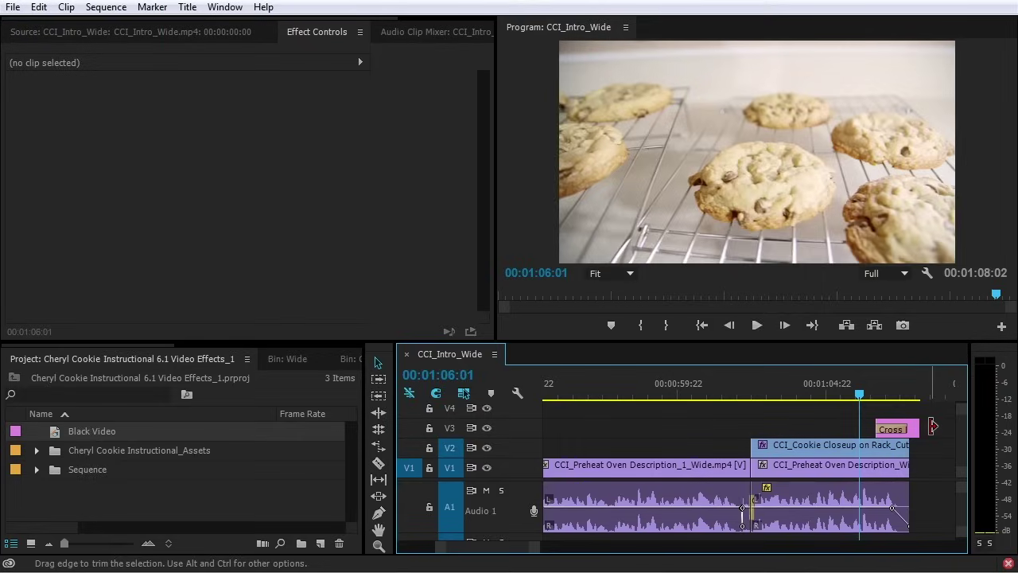
pyautogui.press('space')
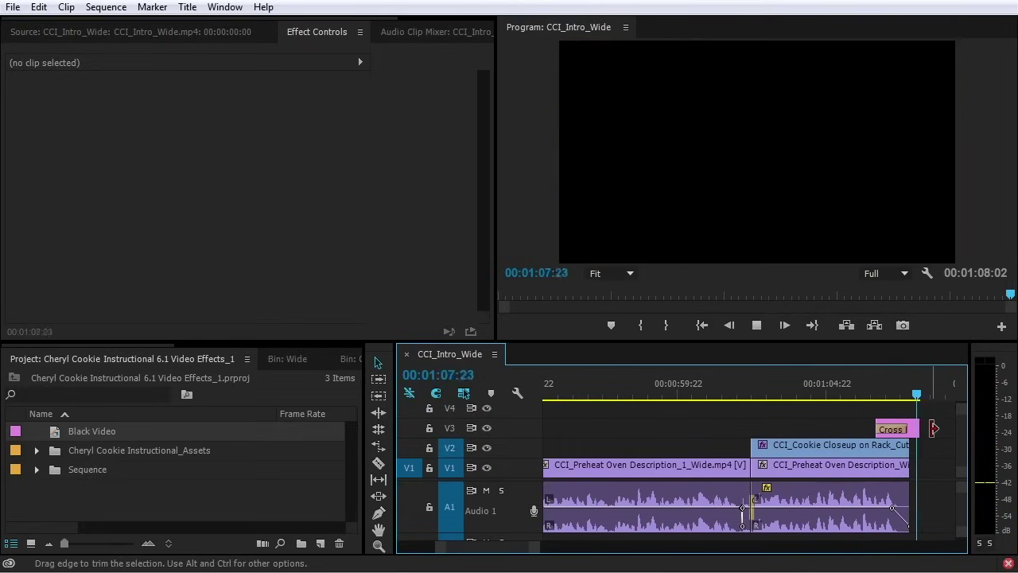
pyautogui.scroll(-4, 932, 429)
pyautogui.hotkey('shift', '7')
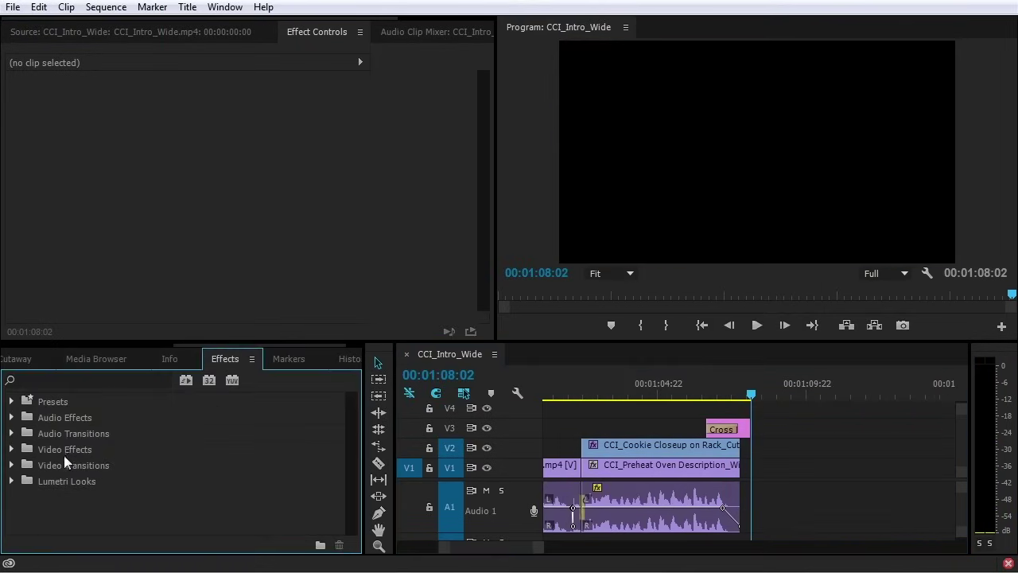
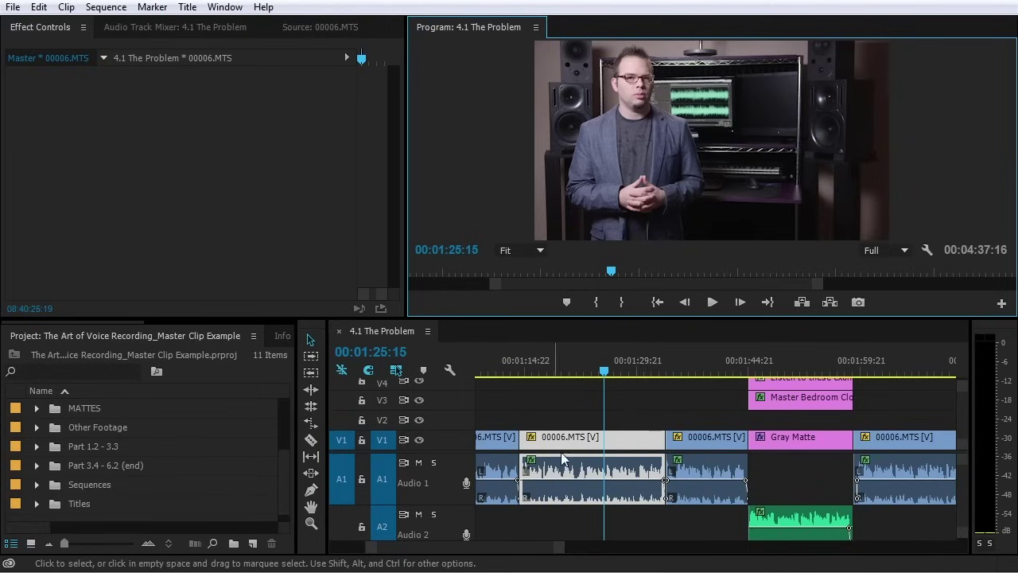
# Deselect the clips and zoom the timeline out and back in to survey the sequence
pyautogui.click(636, 415)
pyautogui.press('-')
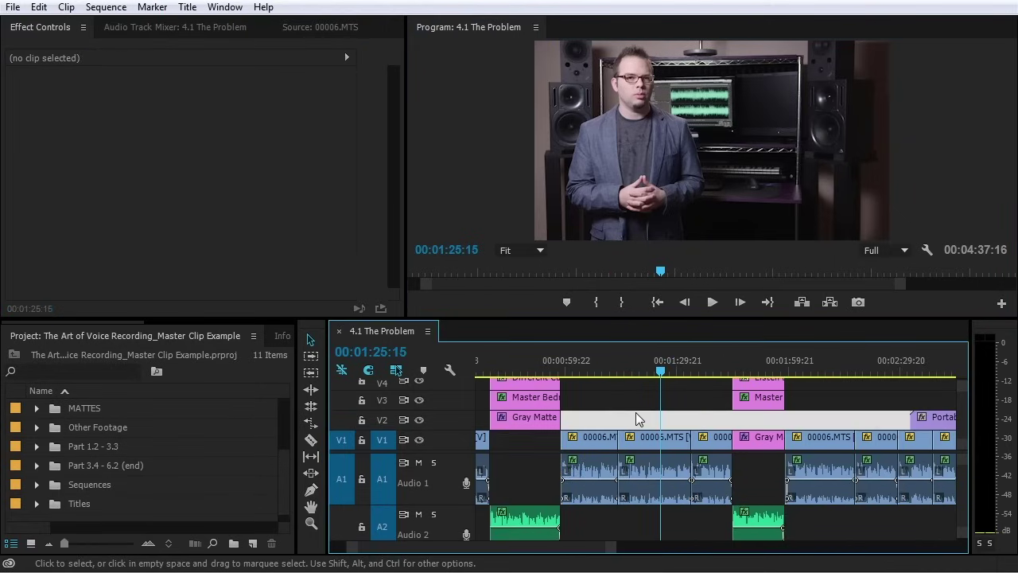
pyautogui.press('-')
pyautogui.press('-')
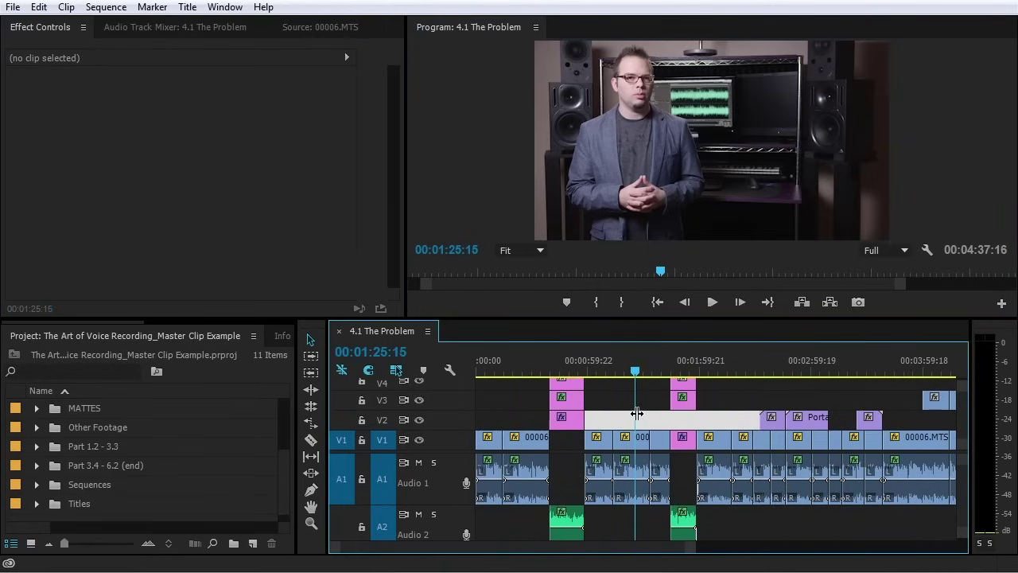
pyautogui.press('=')
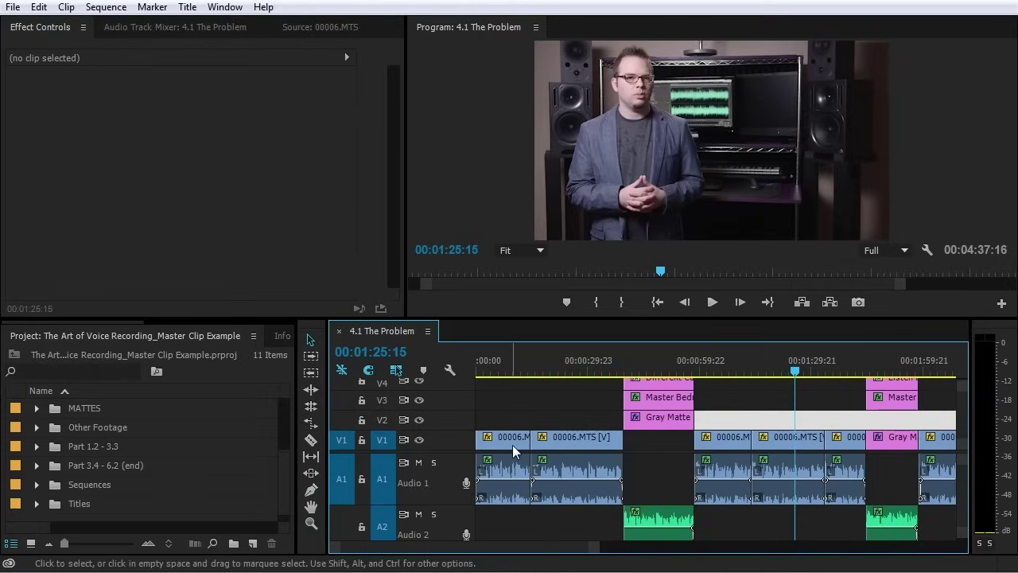
pyautogui.moveTo(547, 554); pyautogui.dragTo(657, 554)
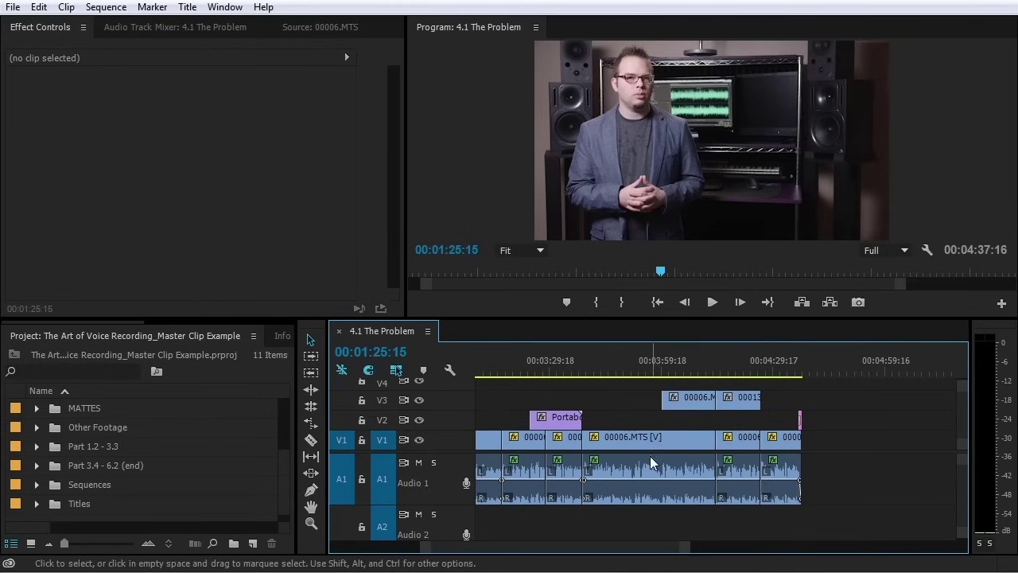
pyautogui.scroll(1, 634, 551)
pyautogui.moveTo(633, 550); pyautogui.dragTo(538, 551)
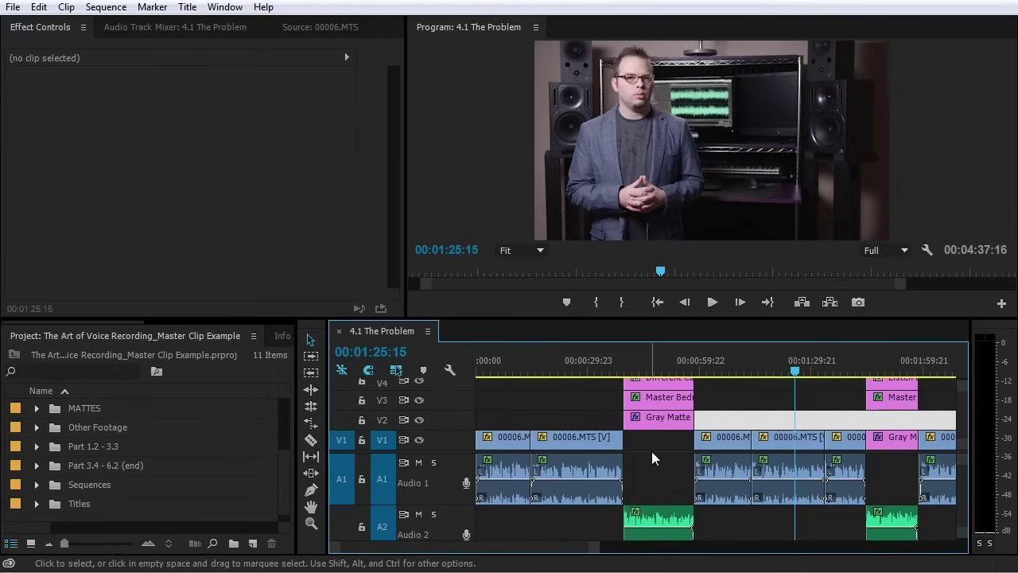
pyautogui.press('-')
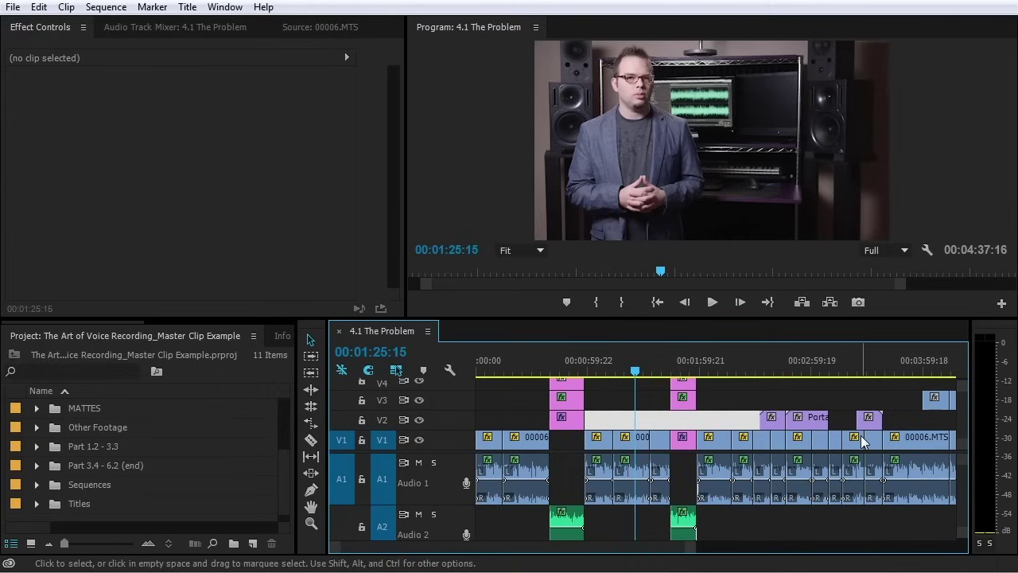
pyautogui.press('-')
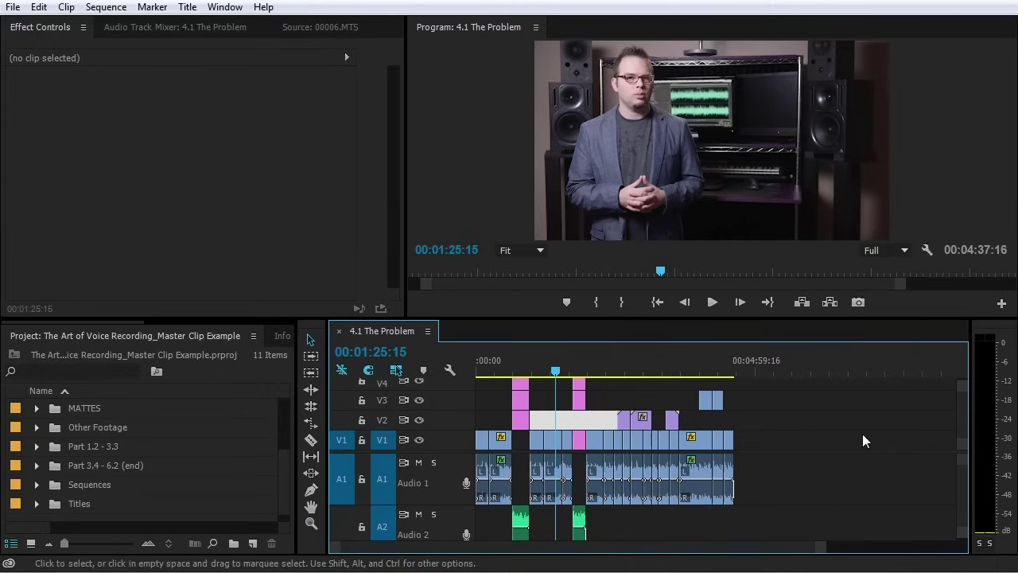
pyautogui.press('=')
pyautogui.press('=')
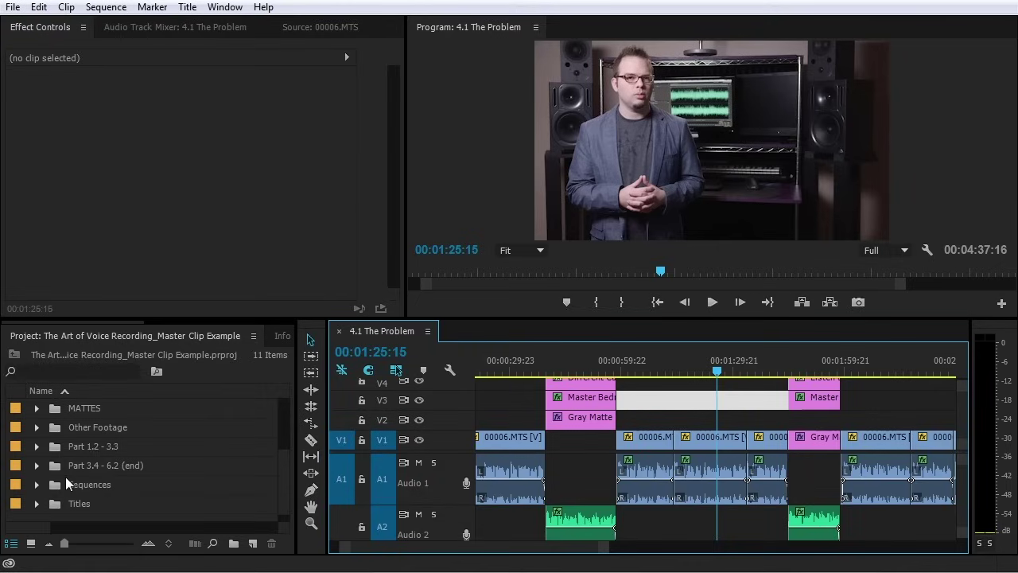
# Search effects for 'three' and apply Three-Way Color Corrector to the 00006.MTS clip
pyautogui.scroll(-3, 230, 335)
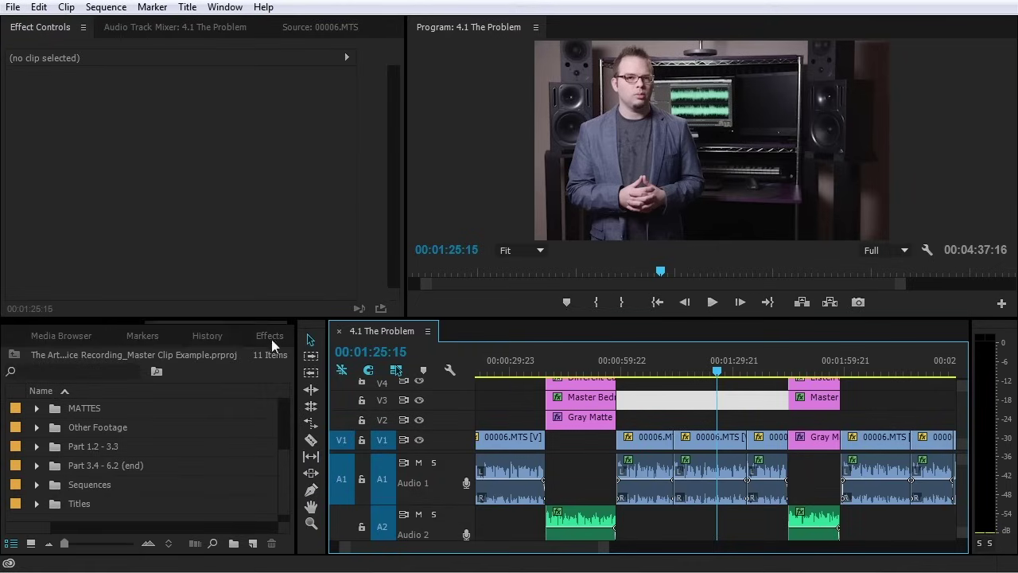
pyautogui.click(271, 338)
pyautogui.click(113, 359)
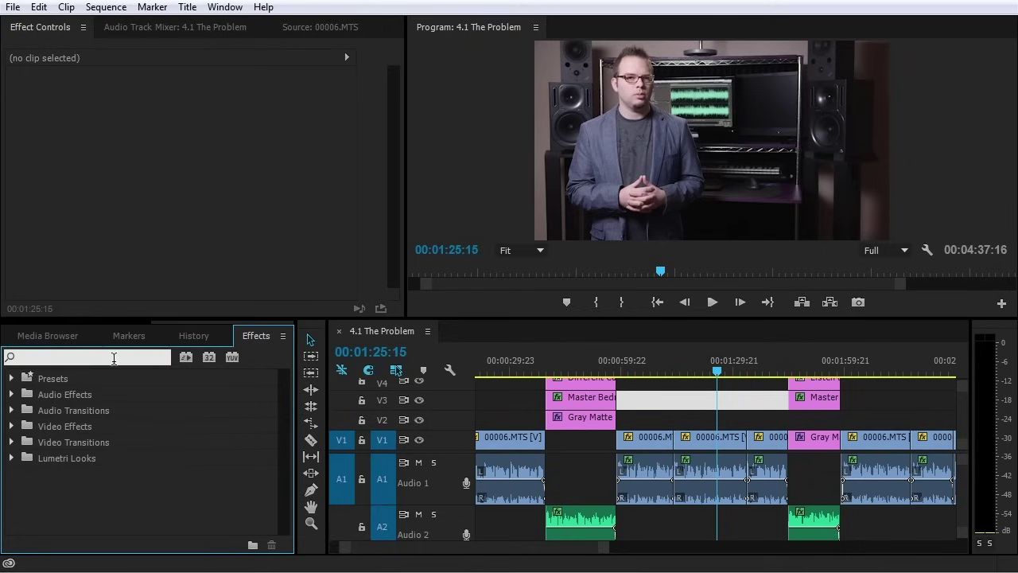
pyautogui.write('three')
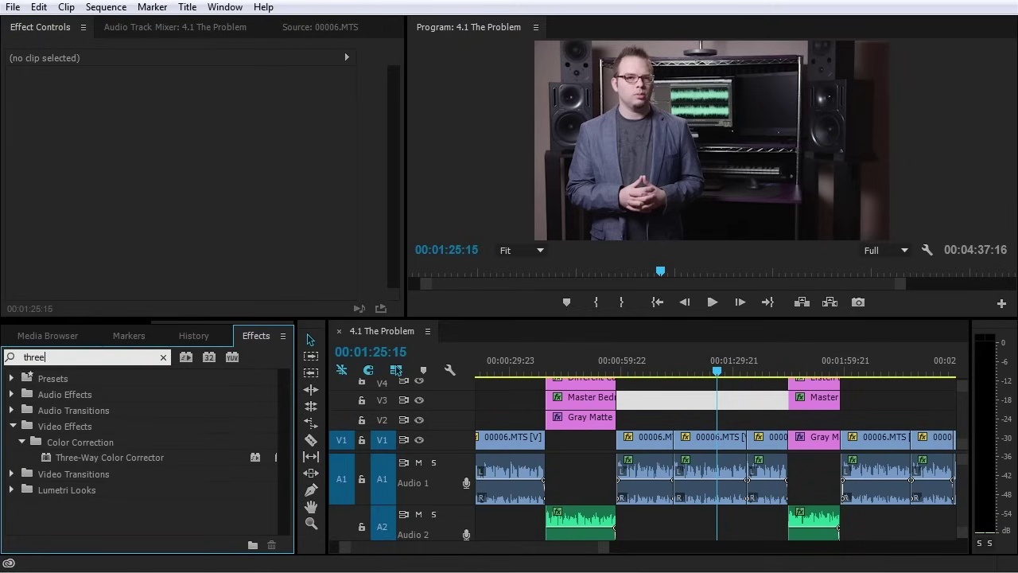
pyautogui.moveTo(129, 453); pyautogui.dragTo(691, 439)
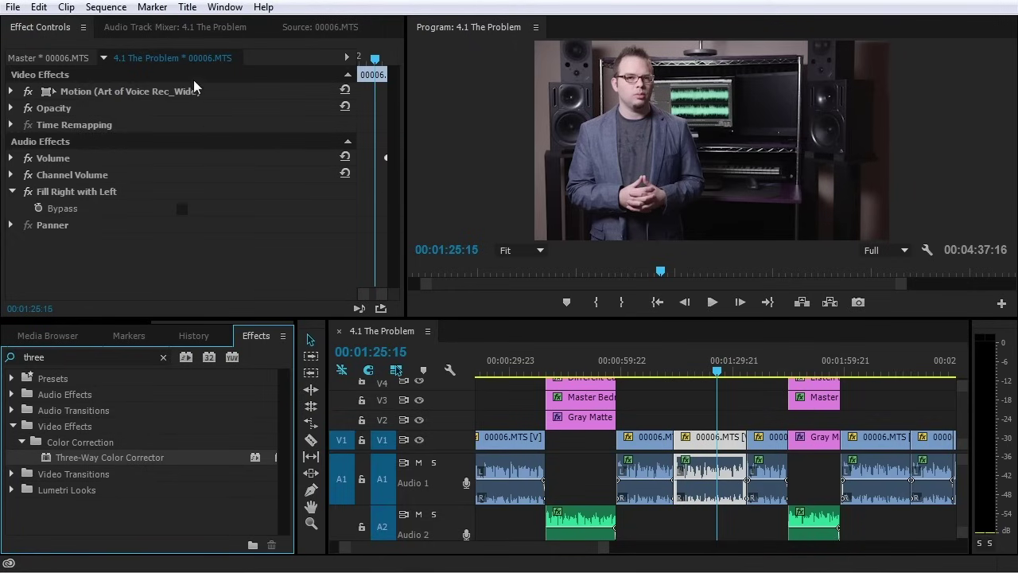
pyautogui.click(330, 30)
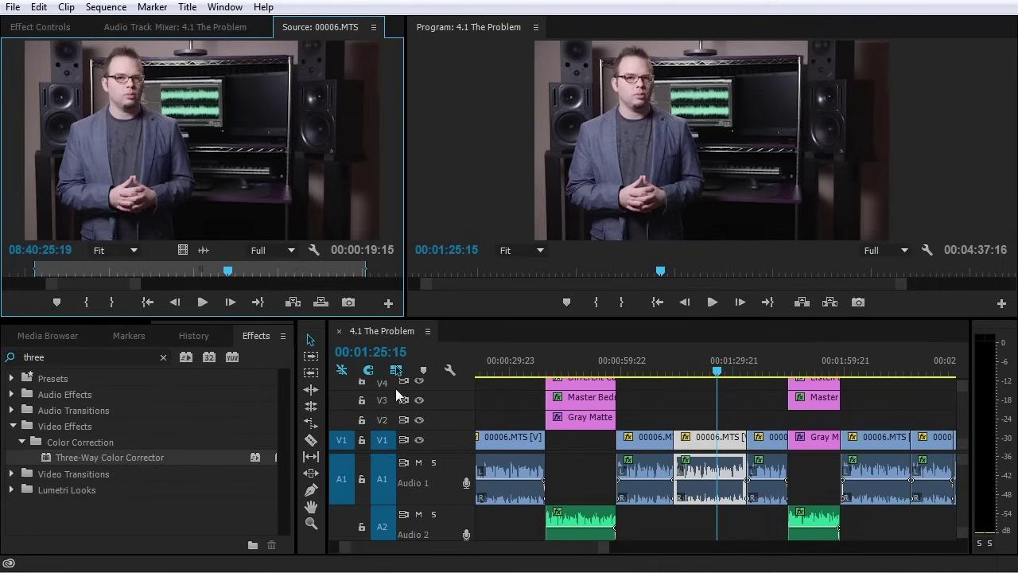
# Park the playhead at 00:01:06:21 and load that 00006.MTS clip as source
pyautogui.click(713, 444)
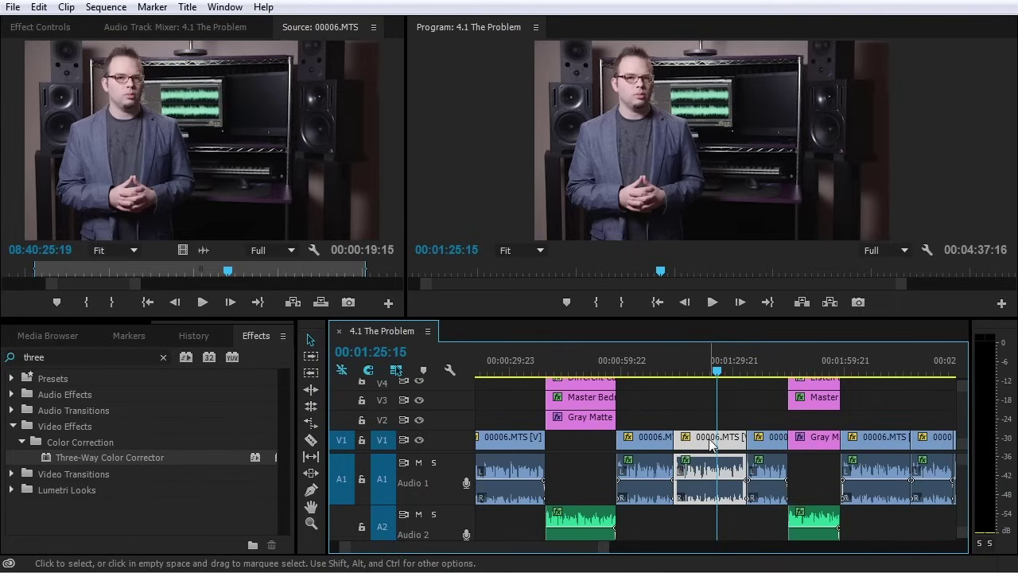
pyautogui.hotkey('shift', '2')
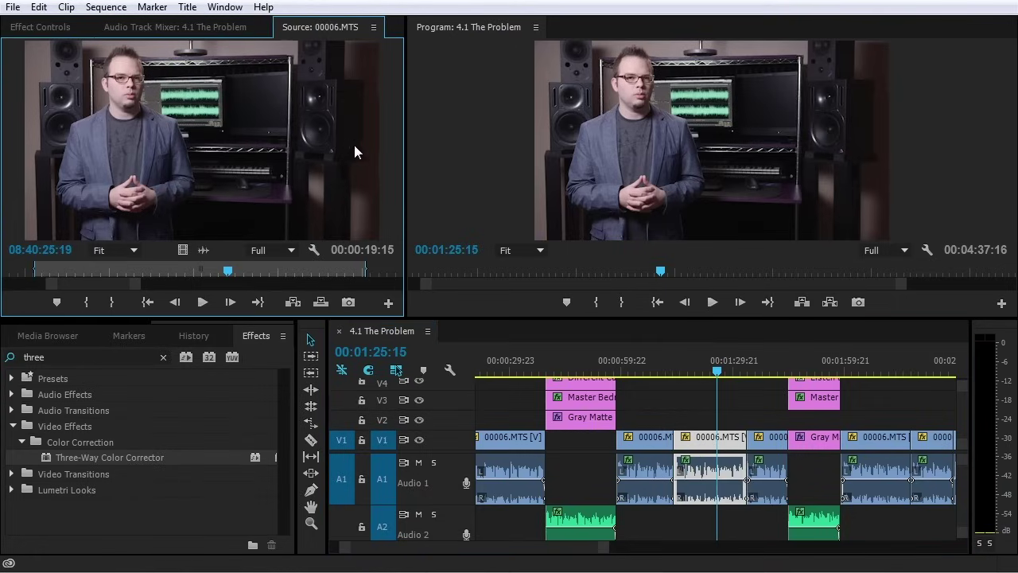
pyautogui.click(40, 28)
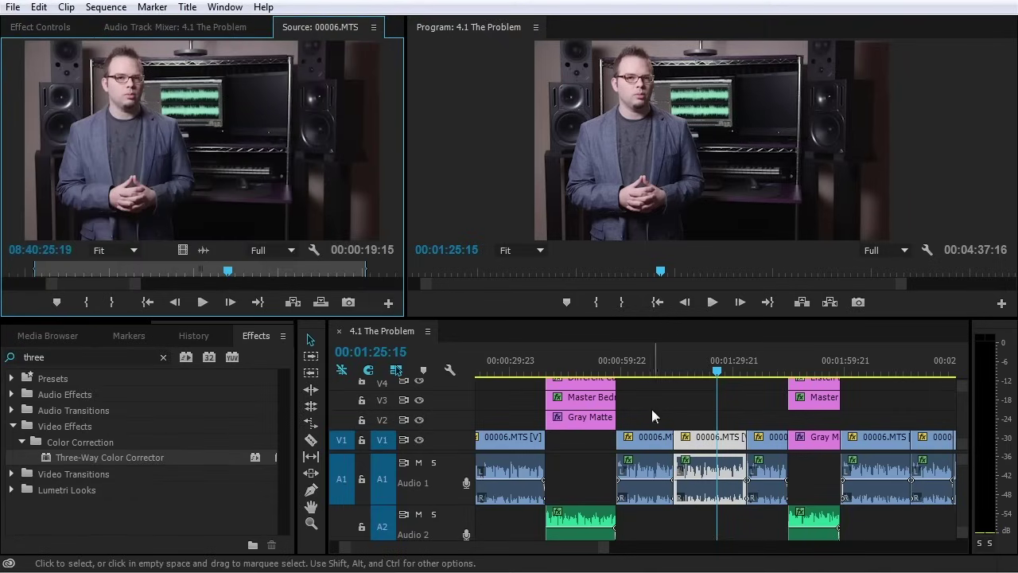
pyautogui.click(646, 367)
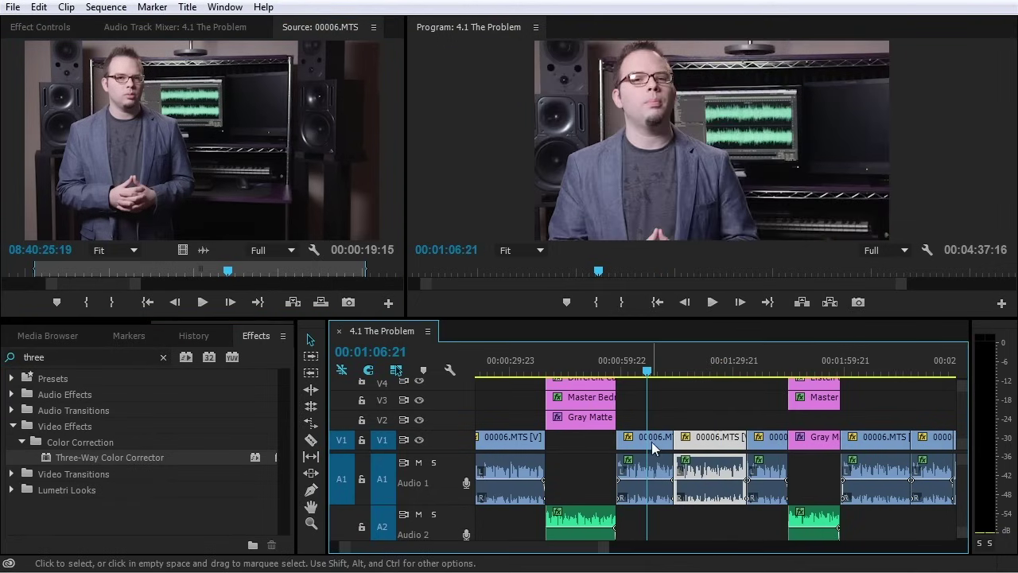
pyautogui.doubleClick(648, 444)
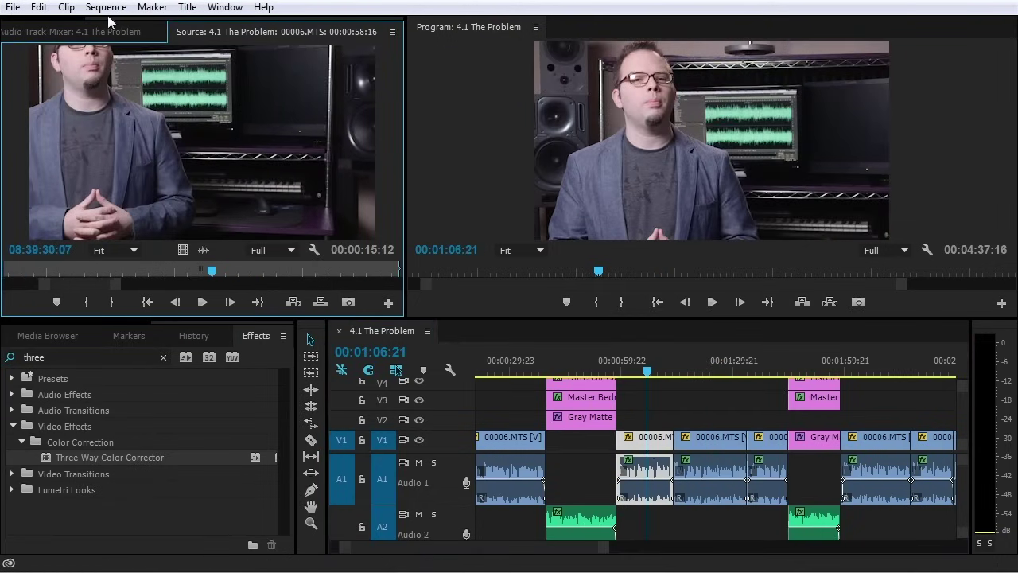
pyautogui.scroll(2, 109, 22)
pyautogui.click(57, 33)
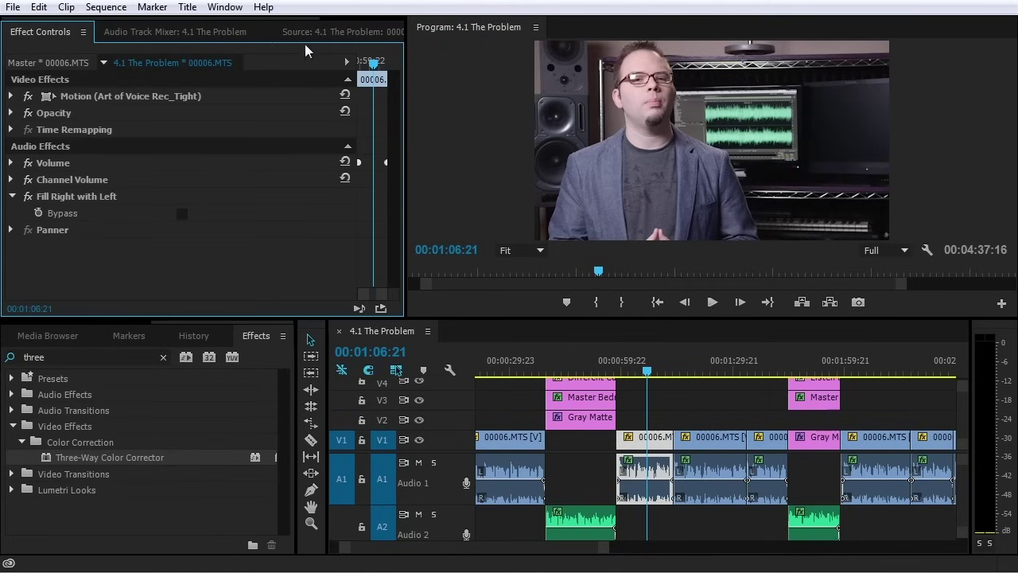
# Match Frame (F) to the master 00006.MTS clip and show its Effect Controls
pyautogui.click(322, 32)
pyautogui.moveTo(119, 283)
pyautogui.mouseDown()
pyautogui.moveTo(198, 278)
pyautogui.moveTo(388, 298)
pyautogui.mouseUp()
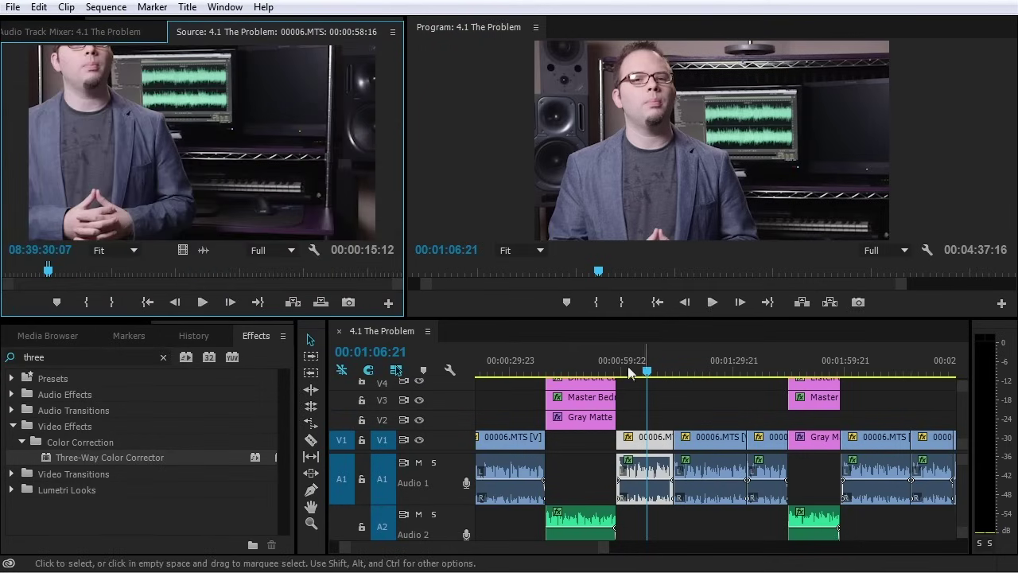
pyautogui.click(633, 443)
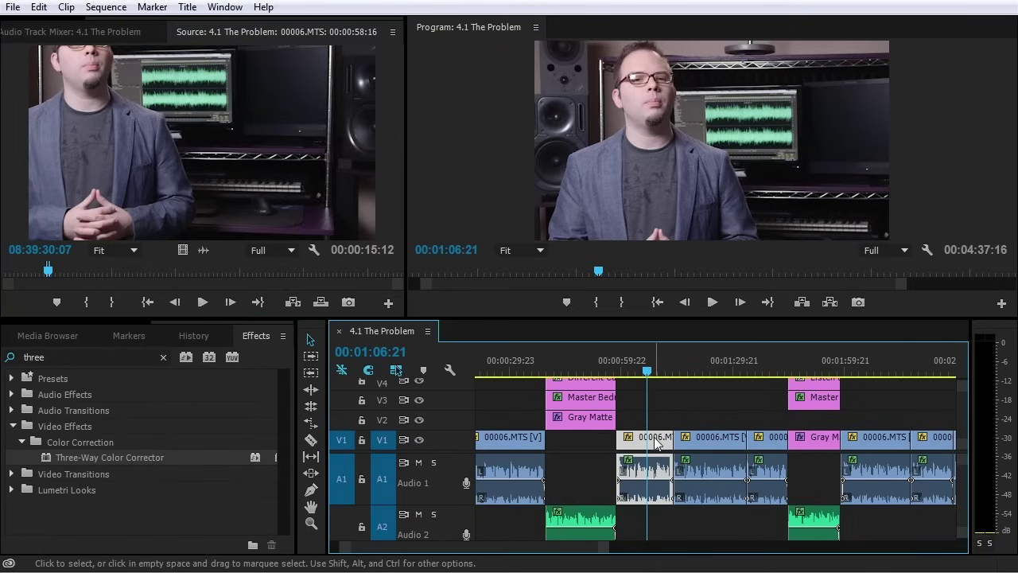
pyautogui.press('f')
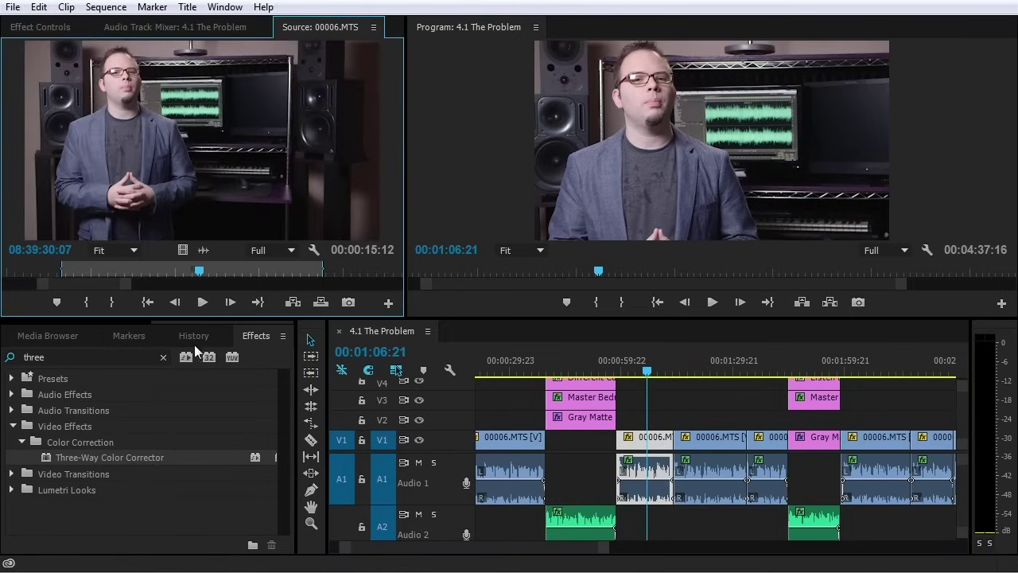
pyautogui.click(44, 27)
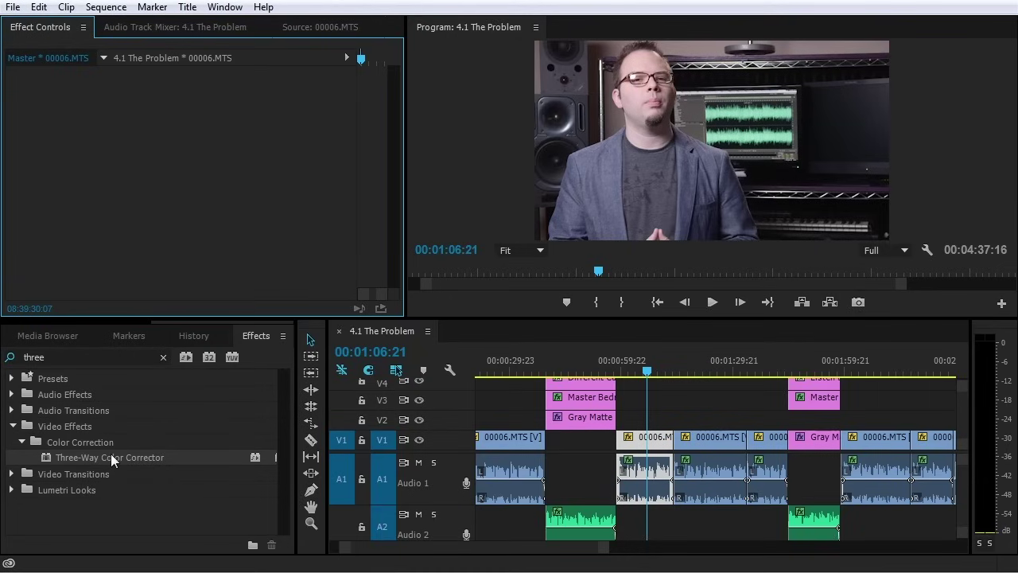
pyautogui.moveTo(106, 457); pyautogui.dragTo(198, 171)
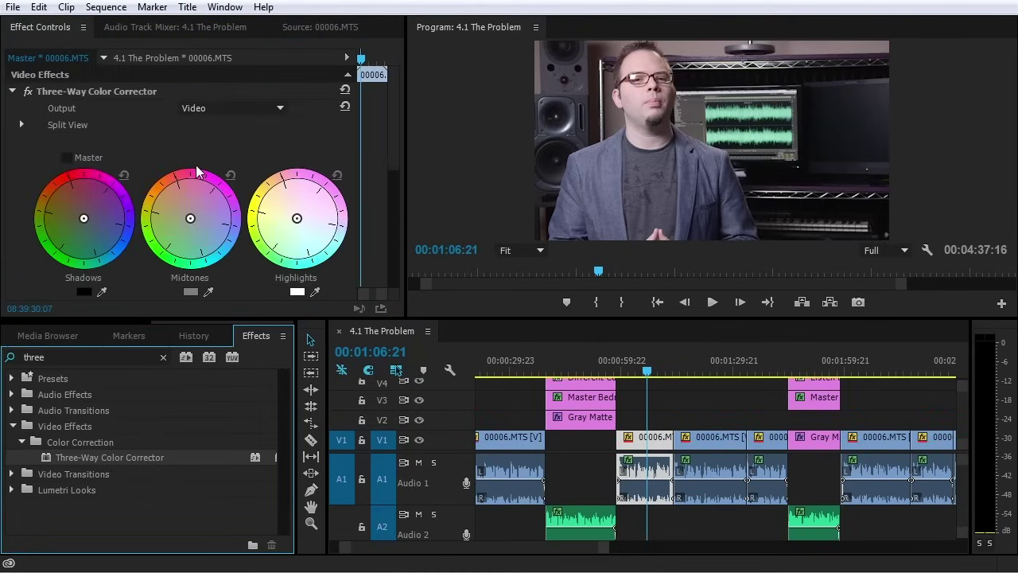
pyautogui.click(318, 30)
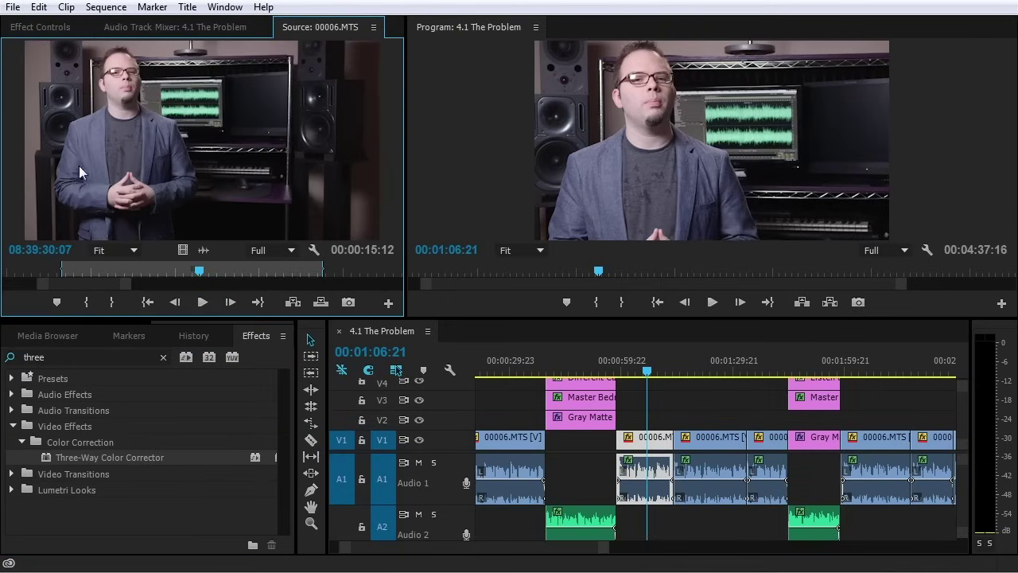
pyautogui.moveTo(76, 461); pyautogui.dragTo(238, 115)
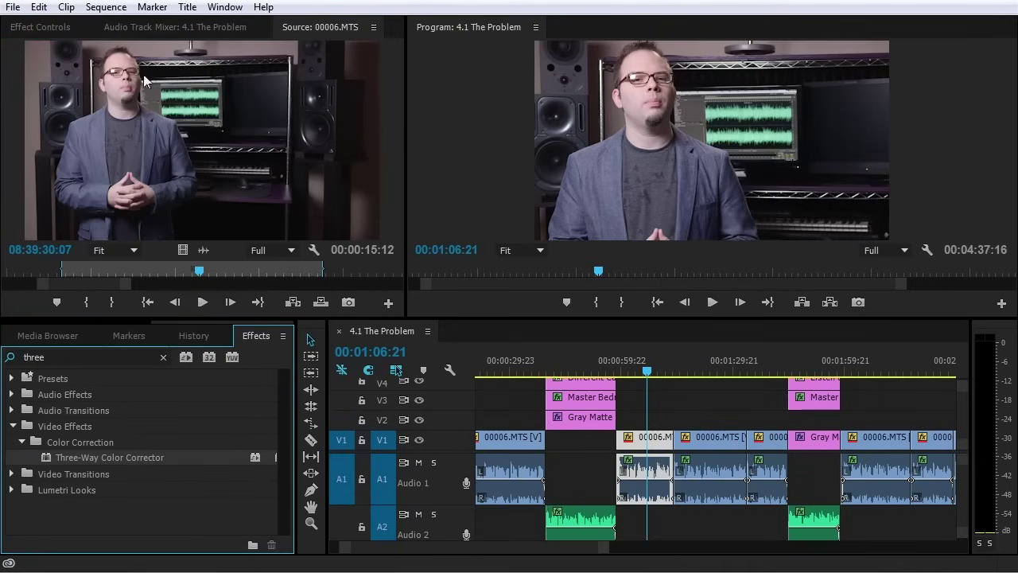
pyautogui.moveTo(22, 33); pyautogui.dragTo(12, 98)
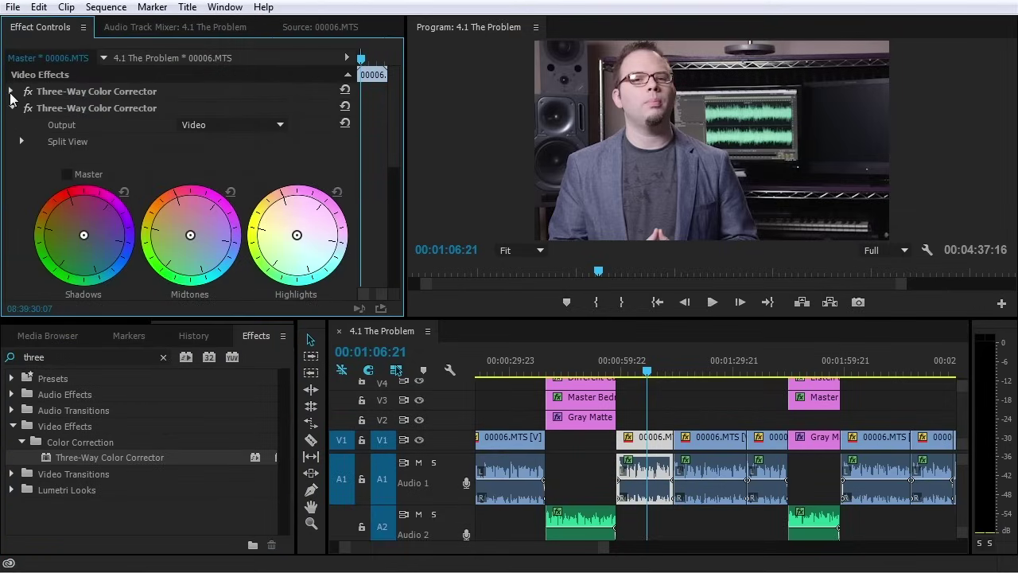
pyautogui.click(70, 110)
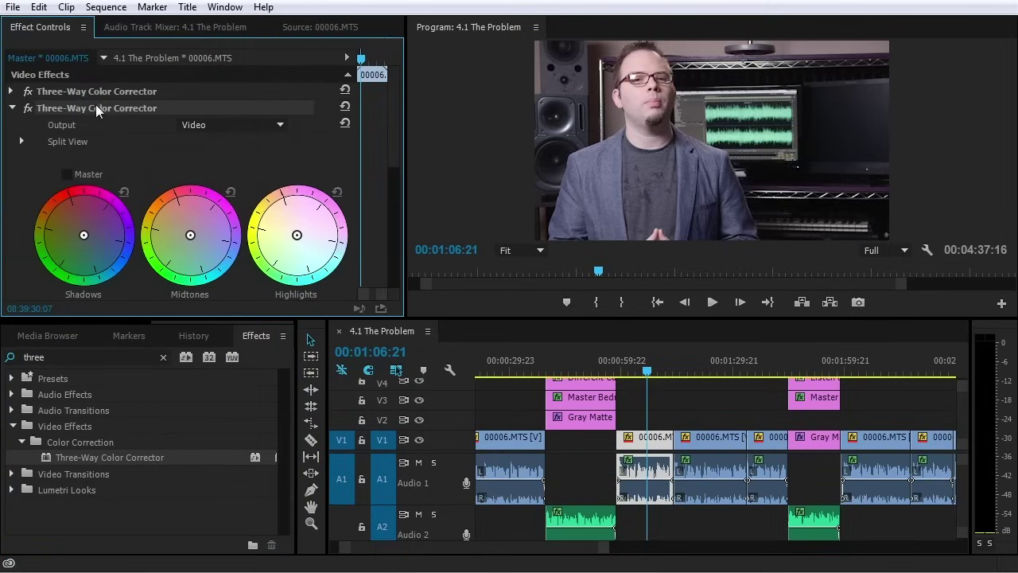
pyautogui.press('Delete')
pyautogui.click(97, 92)
pyautogui.press('Delete')
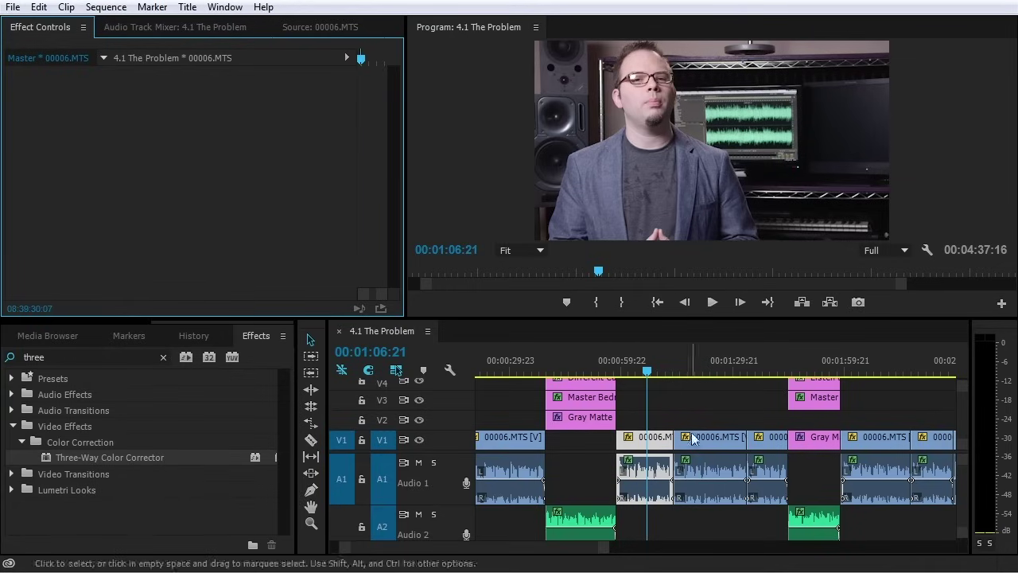
# Move the Project panel beside the Program monitor and recall the Three-Way Color Corrector search
pyautogui.rightClick(646, 446)
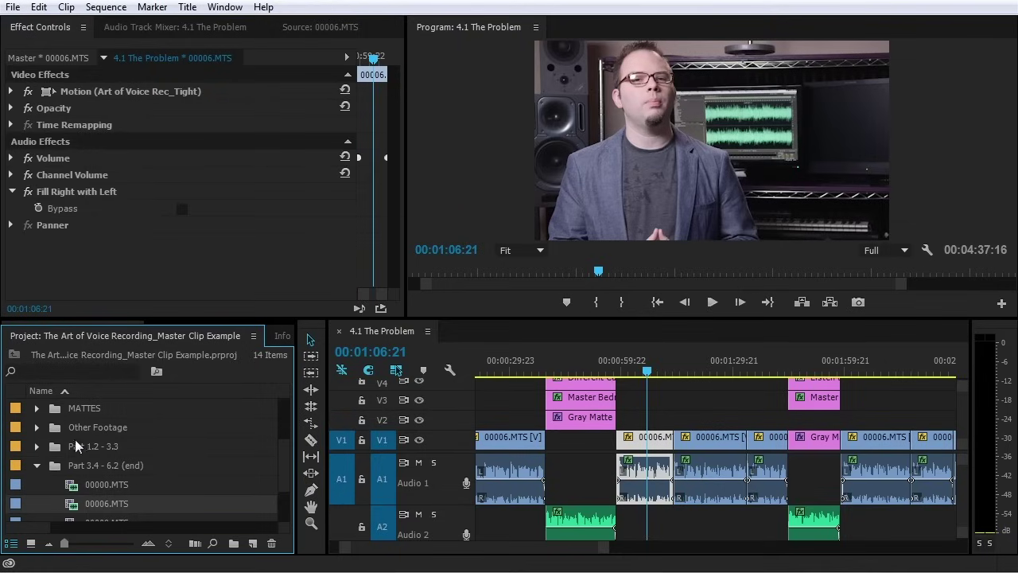
pyautogui.moveTo(87, 334); pyautogui.dragTo(1002, 178)
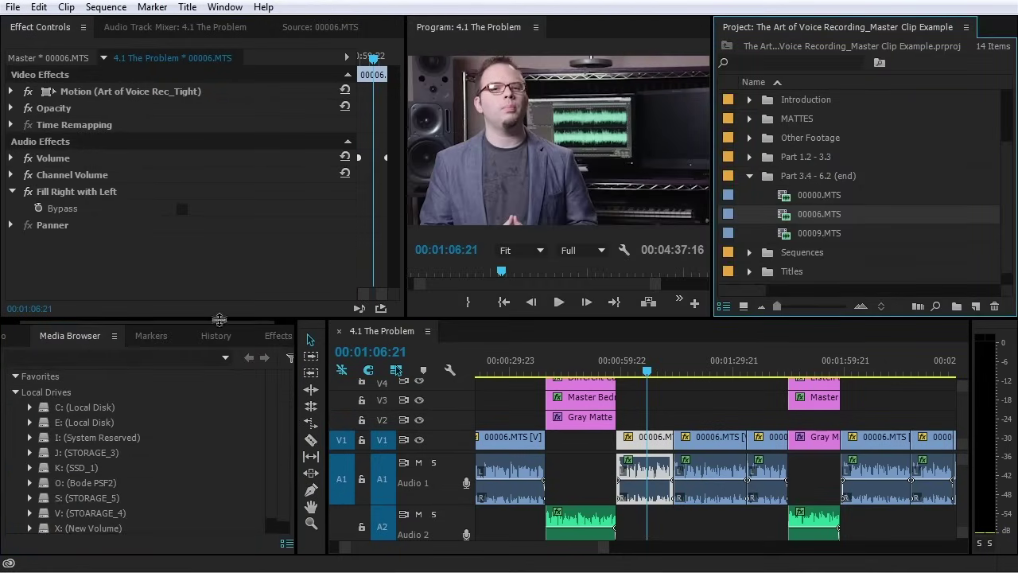
pyautogui.click(276, 335)
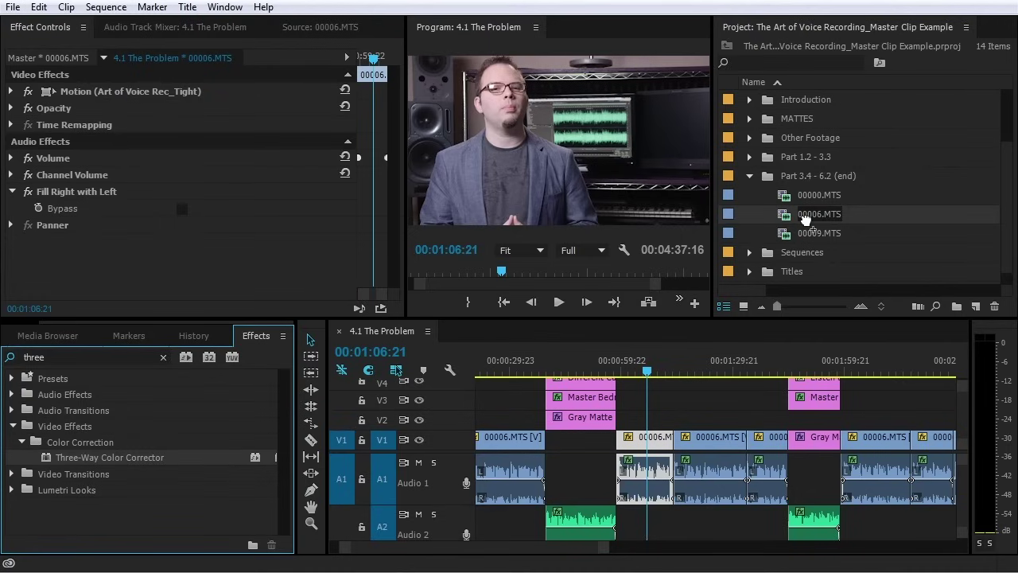
# Load the 00006.MTS master clip and show its Three-Way Color Corrector settings
pyautogui.click(651, 445)
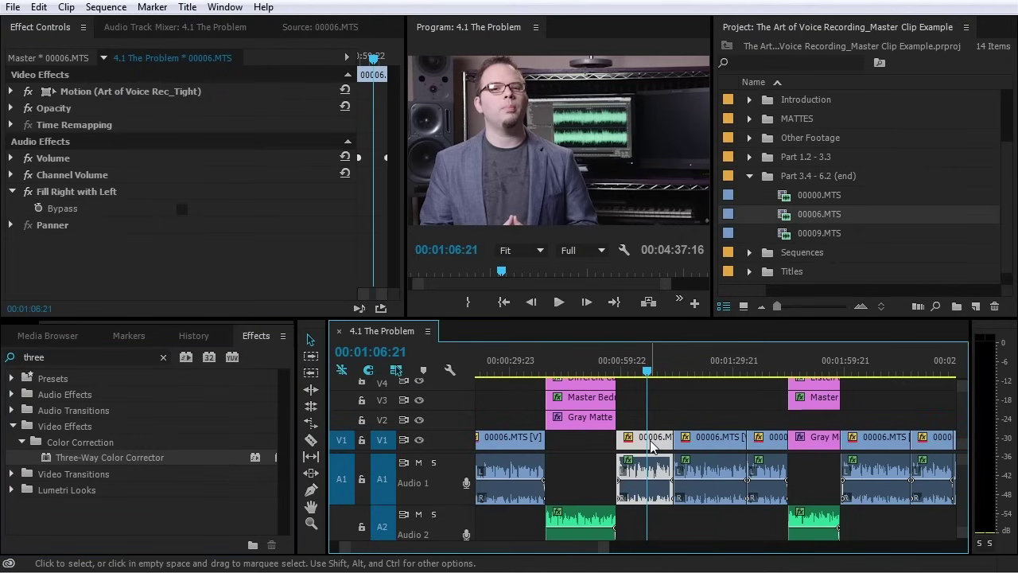
pyautogui.doubleClick(650, 445)
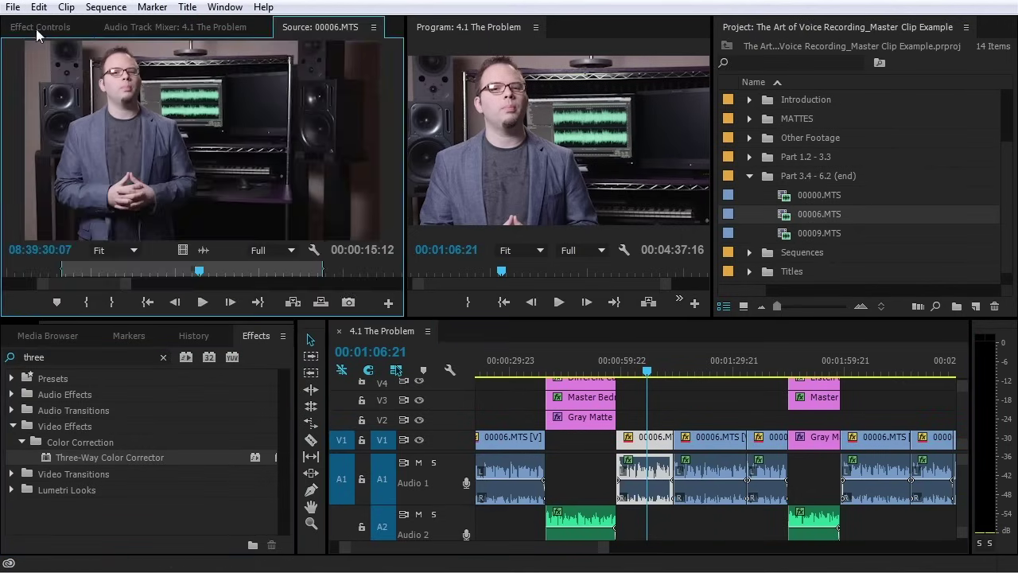
pyautogui.click(36, 27)
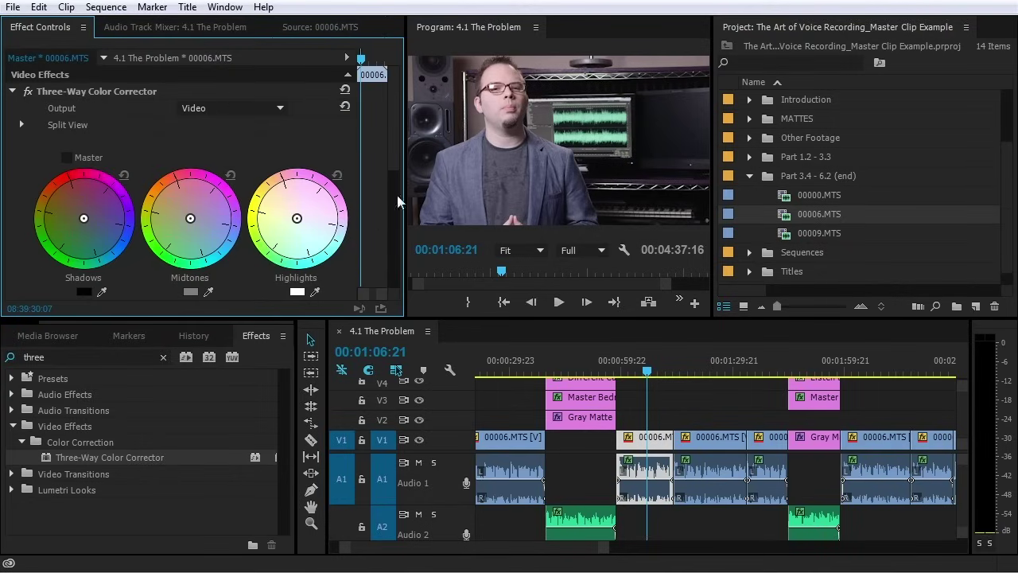
pyautogui.click(657, 442)
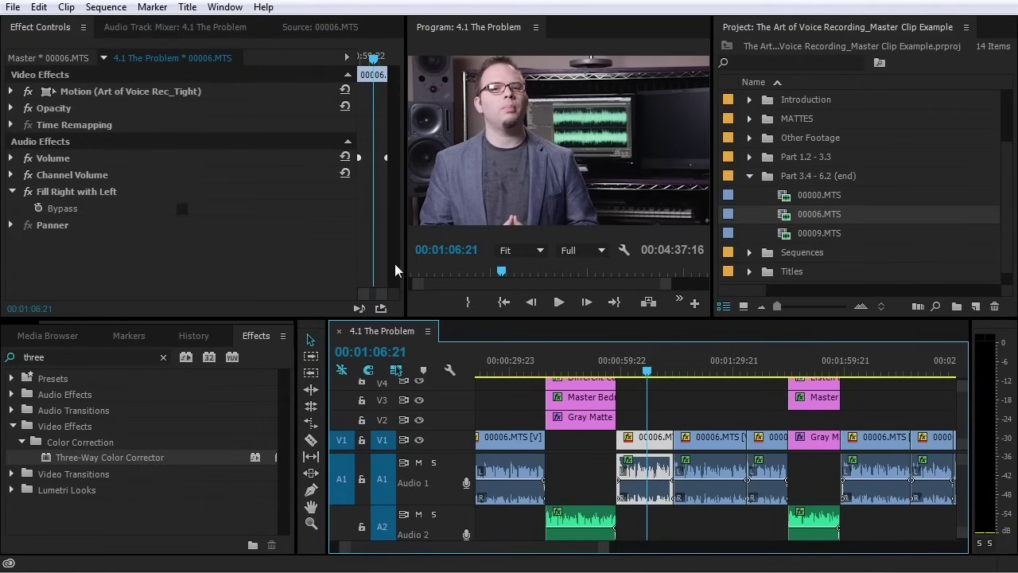
pyautogui.doubleClick(657, 447)
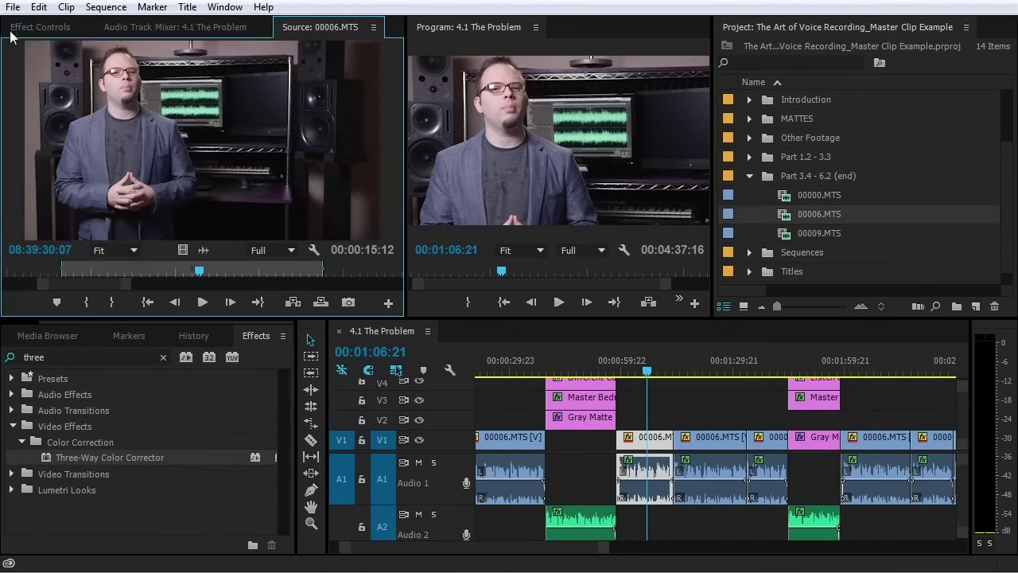
pyautogui.click(40, 26)
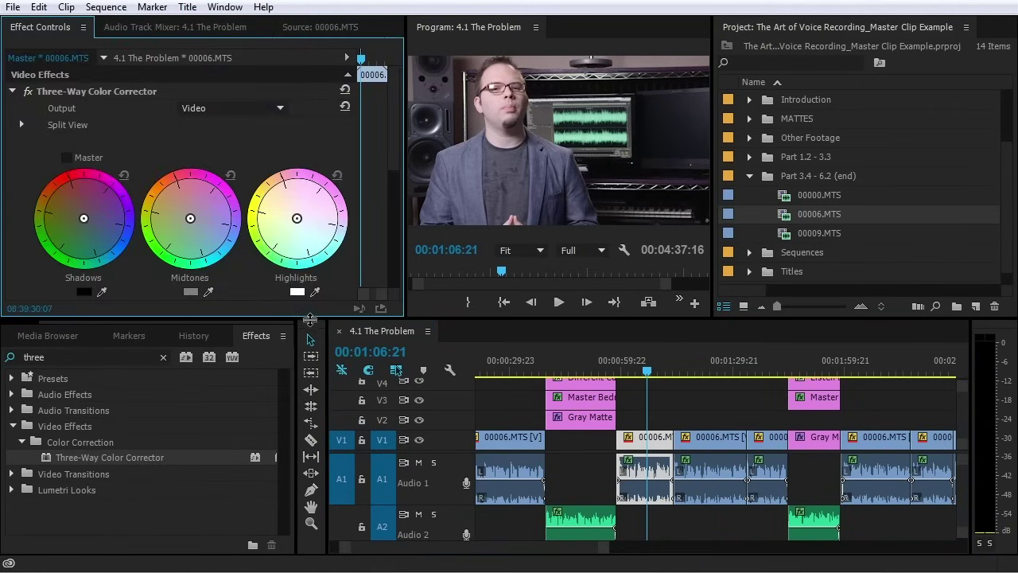
# Enlarge the upper panels and re-dock the Project panel in the lower-left group
pyautogui.moveTo(311, 319); pyautogui.dragTo(312, 439)
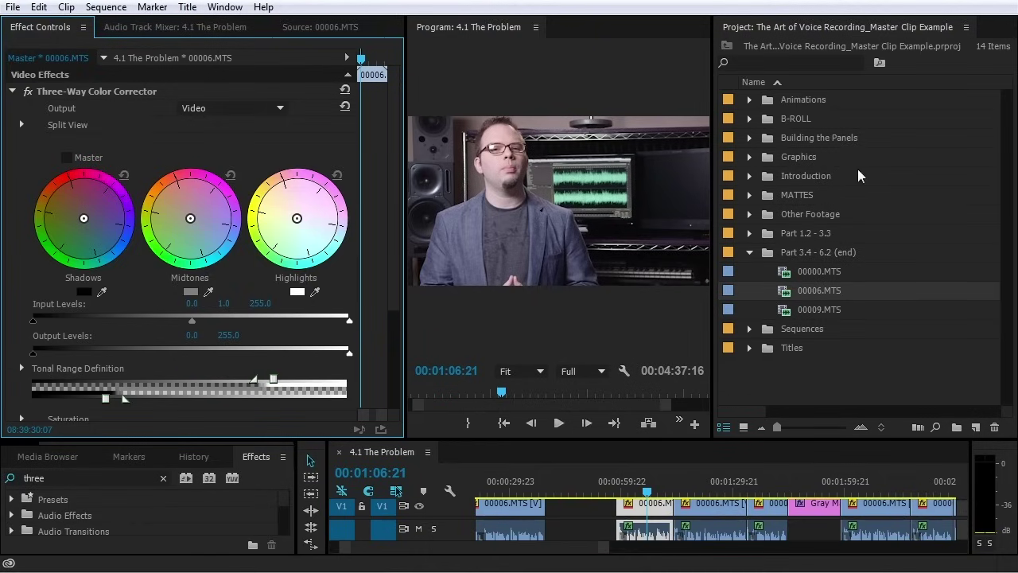
pyautogui.moveTo(808, 35); pyautogui.dragTo(31, 457)
pyautogui.moveTo(155, 443); pyautogui.dragTo(565, 378)
# Shift shadows toward blue, warm the midtones, and set input levels to 28.8–224.5
pyautogui.moveTo(108, 240); pyautogui.dragTo(154, 326)
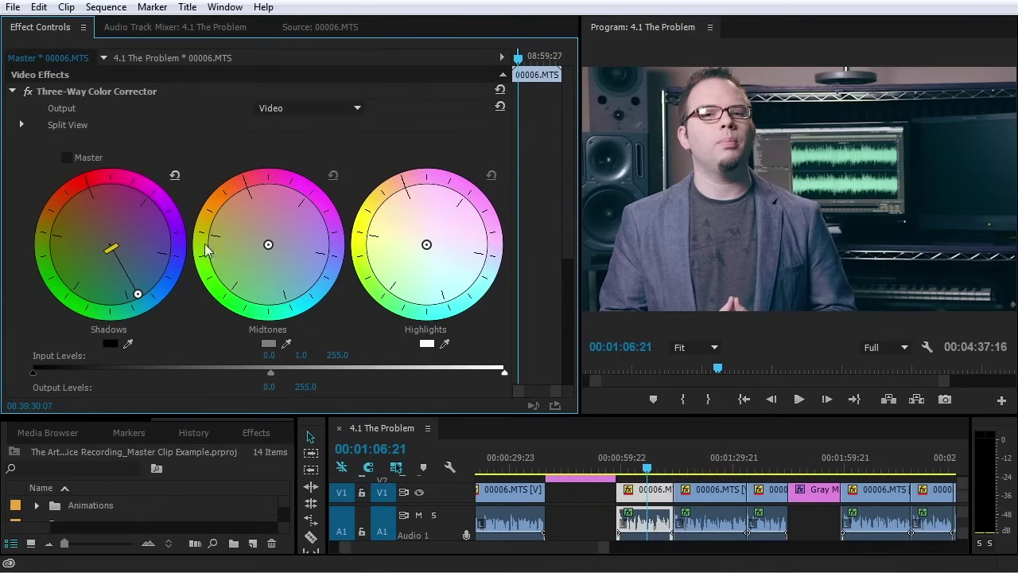
pyautogui.moveTo(268, 244); pyautogui.dragTo(254, 218)
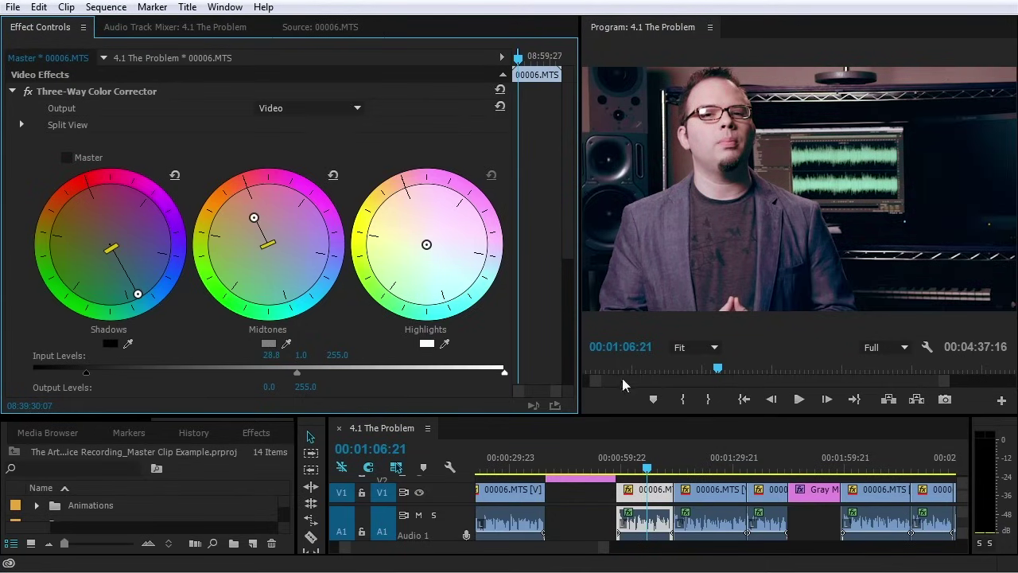
pyautogui.moveTo(503, 373); pyautogui.dragTo(448, 373)
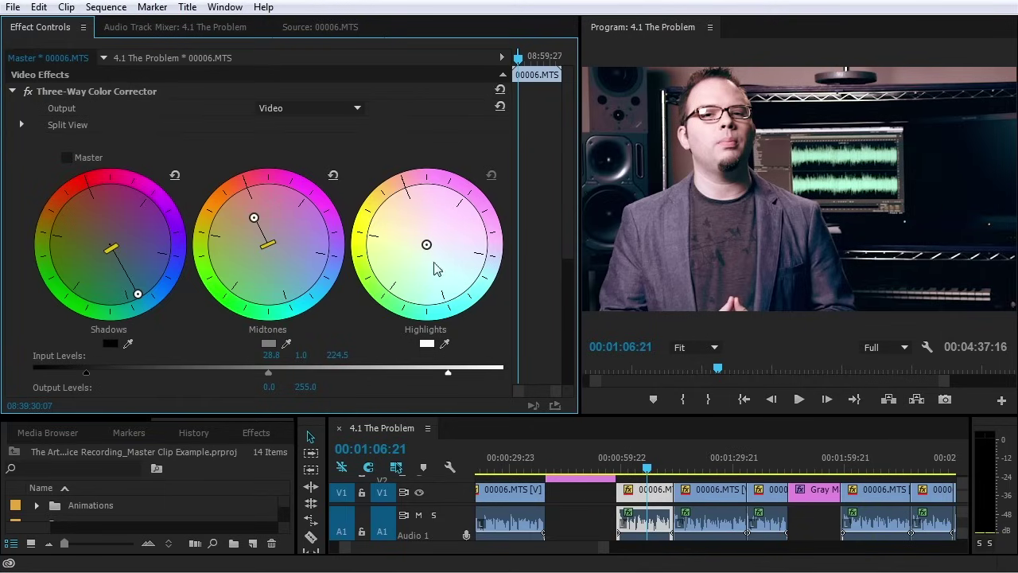
pyautogui.moveTo(254, 217)
pyautogui.mouseDown()
pyautogui.moveTo(257, 229)
pyautogui.moveTo(257, 214)
pyautogui.mouseUp()
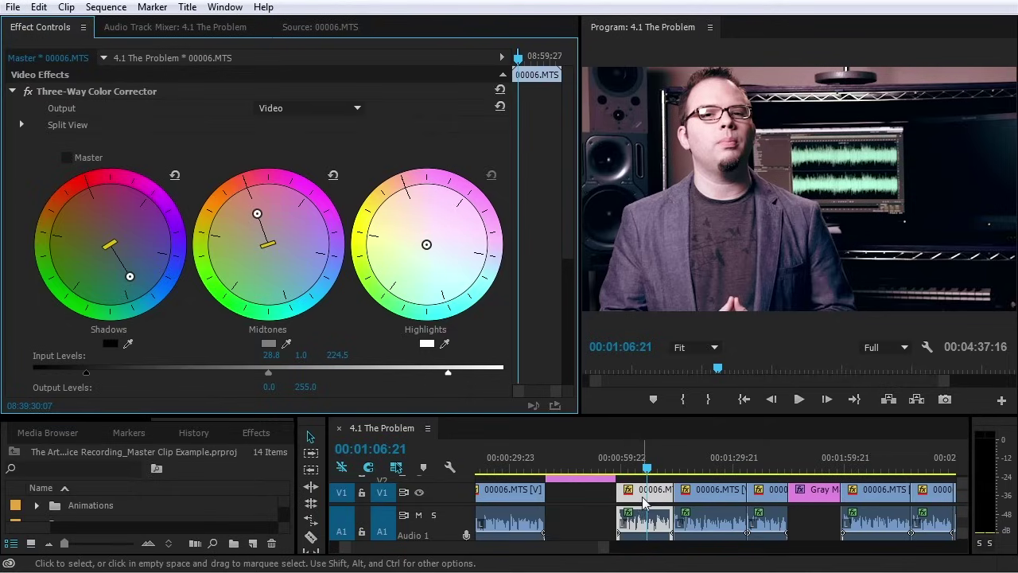
pyautogui.click(697, 469)
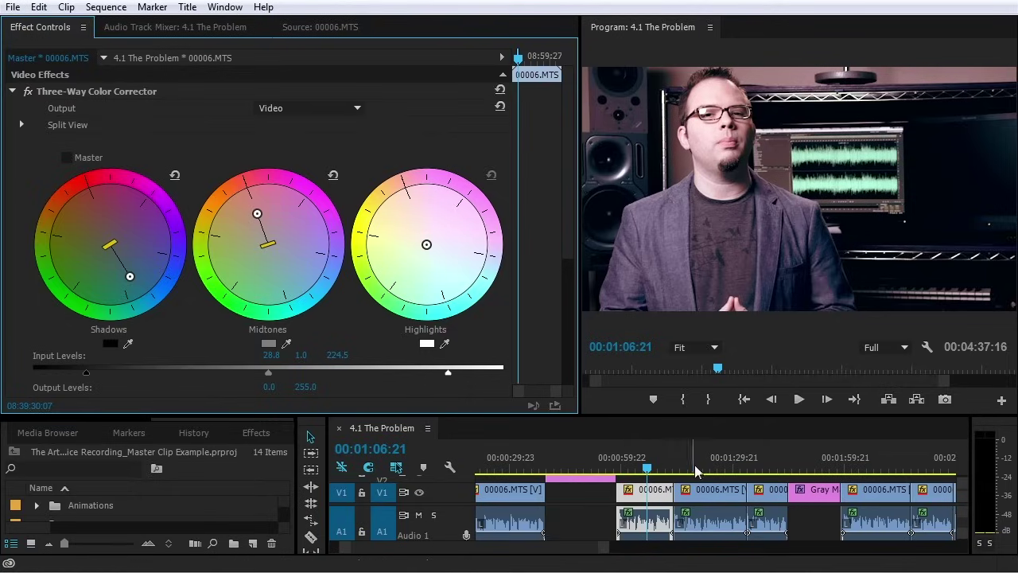
# Check the grade at 00:02:20:21 and select a later 00006.MTS clip
pyautogui.click(765, 469)
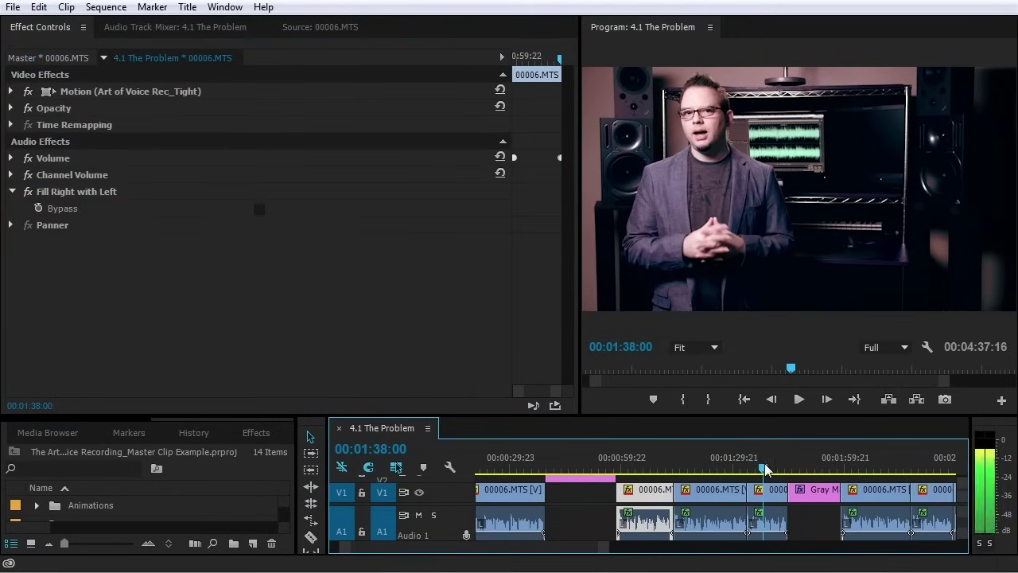
pyautogui.click(881, 469)
pyautogui.click(923, 469)
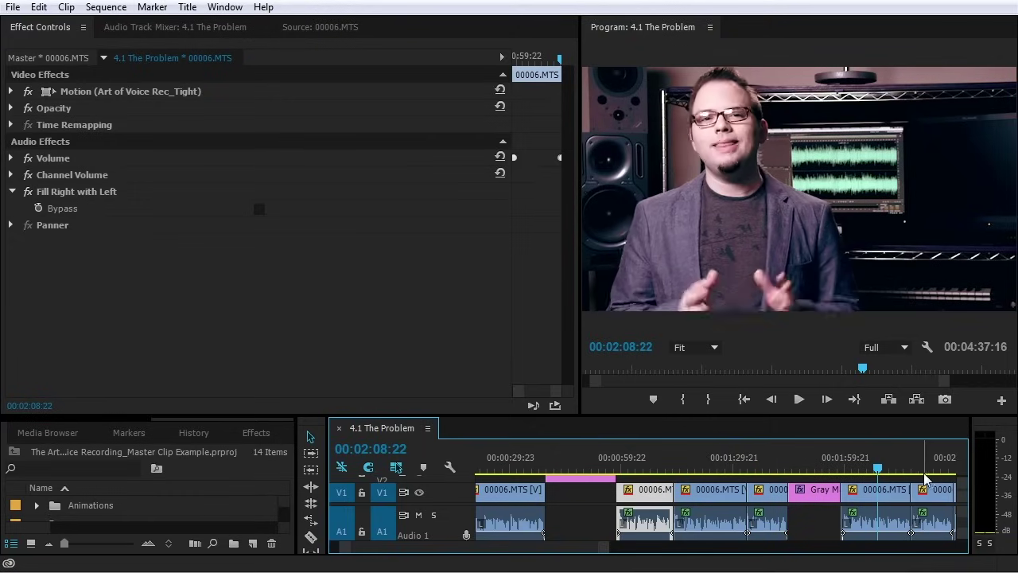
pyautogui.scroll(-5, 574, 552)
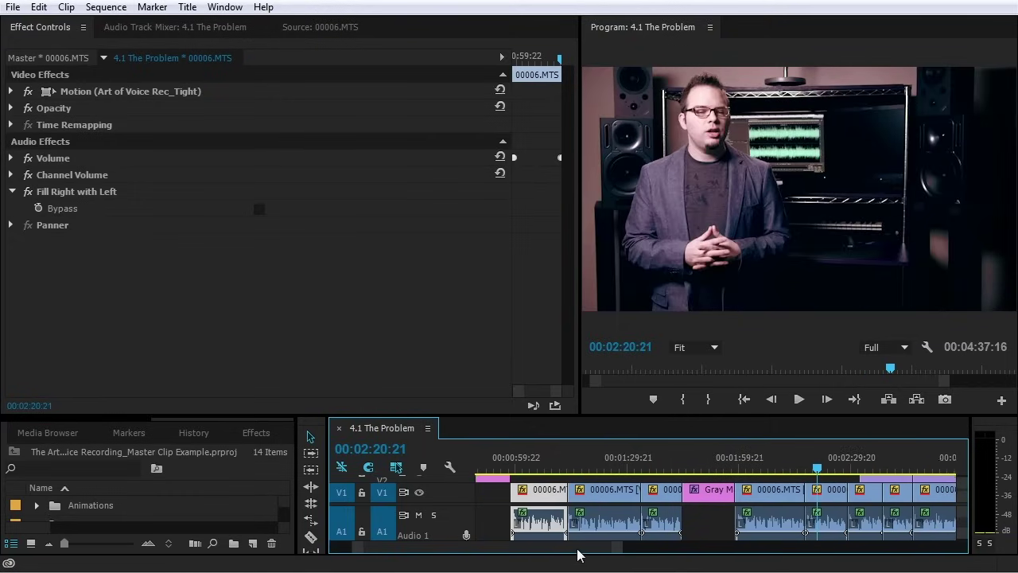
pyautogui.click(740, 498)
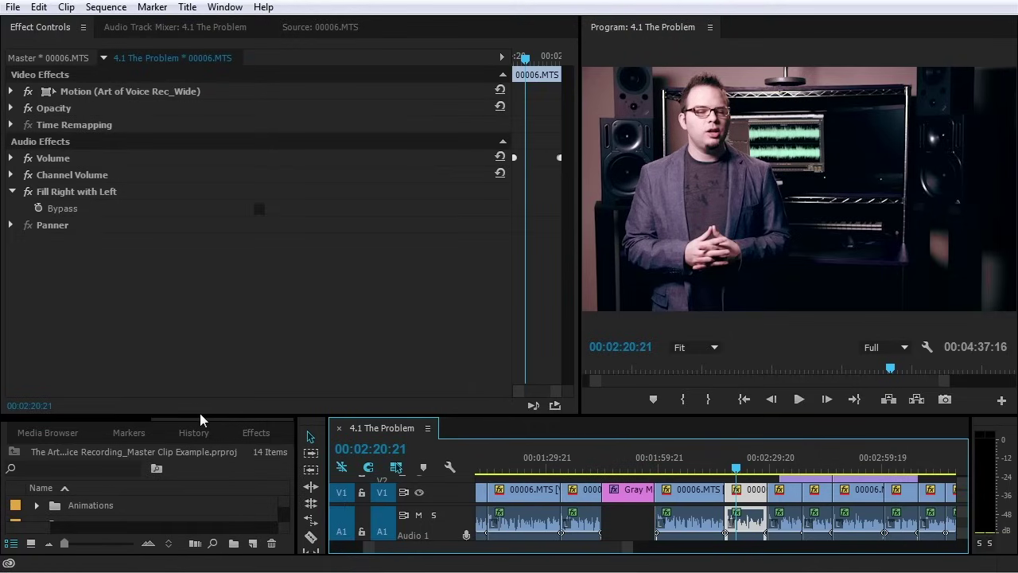
# Enlarge the lower panels and collapse the Part 3.4 - 6.2 (end) bin
pyautogui.moveTo(199, 414); pyautogui.dragTo(202, 300)
pyautogui.moveTo(283, 395); pyautogui.dragTo(289, 469)
pyautogui.click(37, 410)
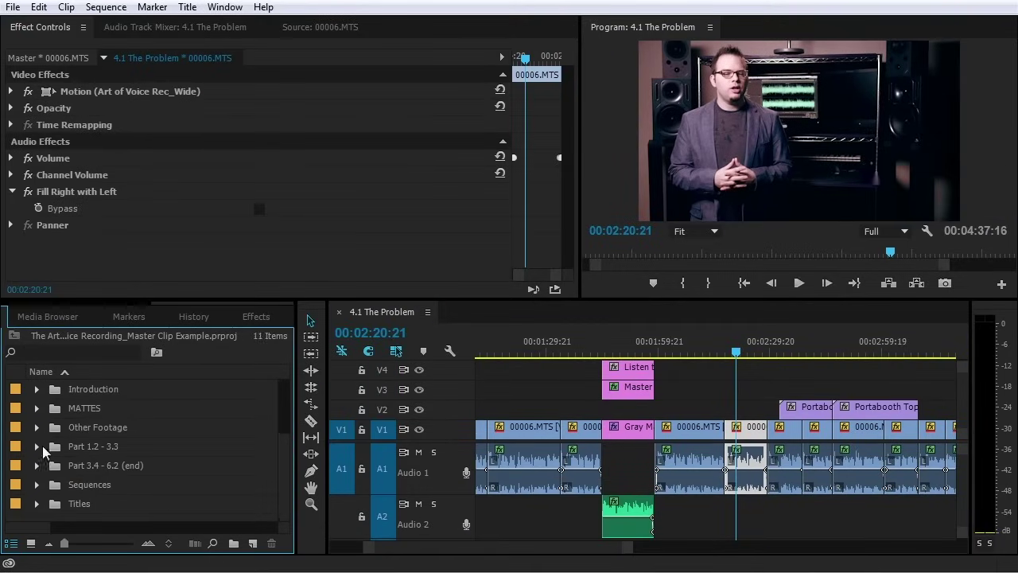
# Open the 4.2 Acoustic Treatments Panels sequence and scrub through it from the start
pyautogui.click(37, 484)
pyautogui.scroll(-5, 64, 478)
pyautogui.doubleClick(67, 465)
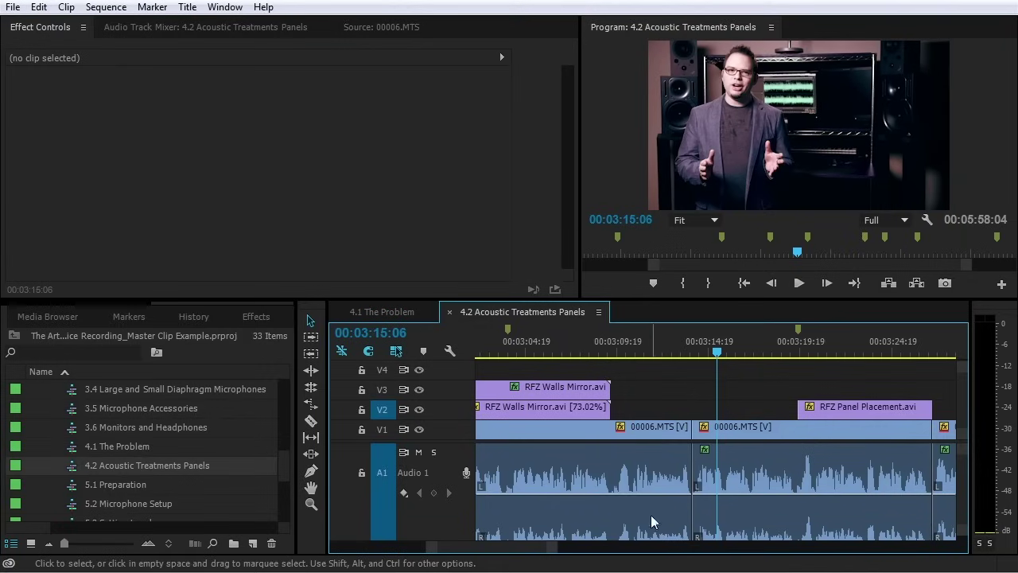
pyautogui.moveTo(554, 549); pyautogui.dragTo(727, 552)
pyautogui.click(482, 346)
pyautogui.moveTo(485, 346); pyautogui.dragTo(634, 355)
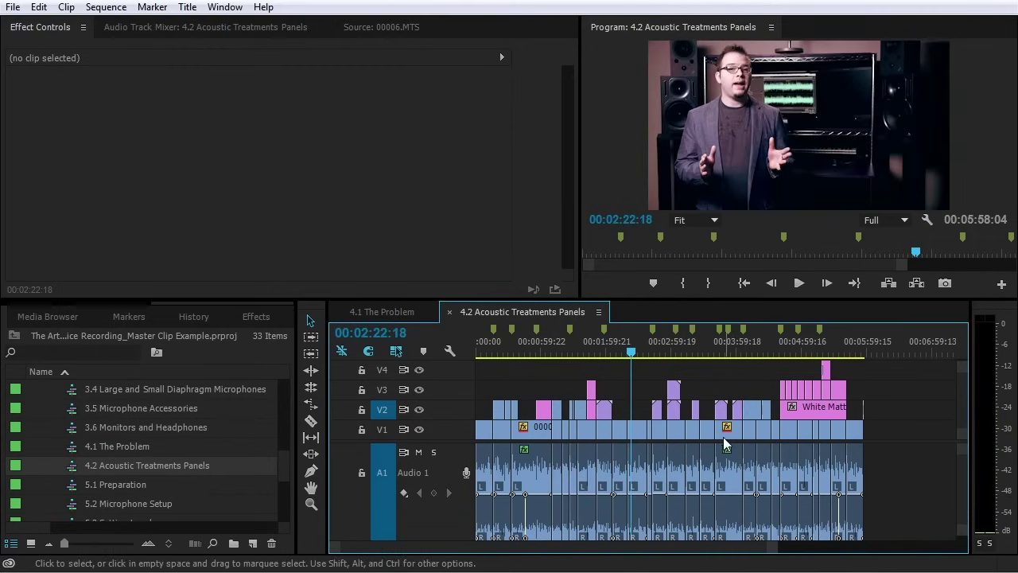
# Load the second 00006.MTS clip at 00:02:22:18 into the source viewer
pyautogui.press('=')
pyautogui.press('=')
pyautogui.press('=')
pyautogui.press('=')
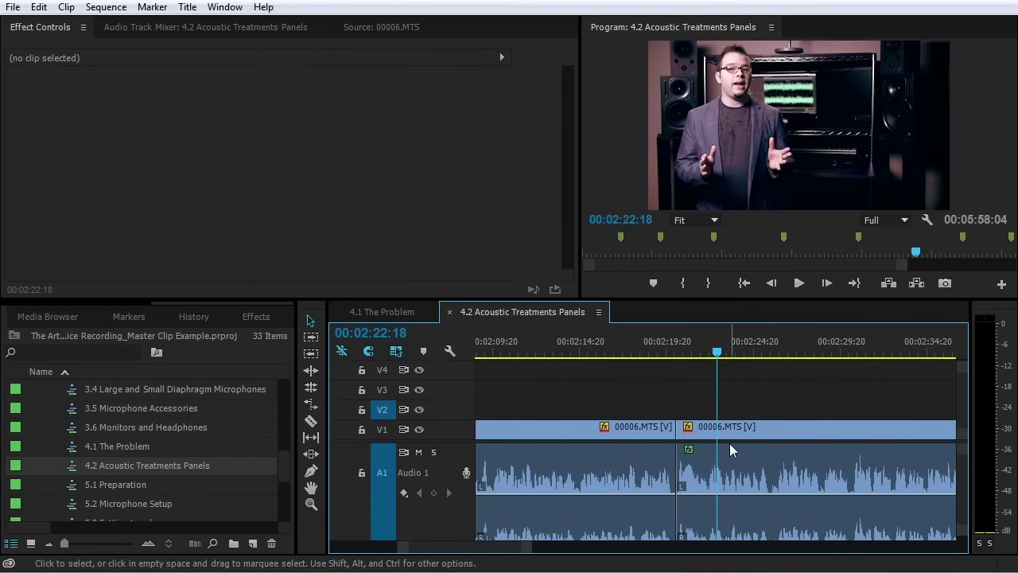
pyautogui.click(729, 467)
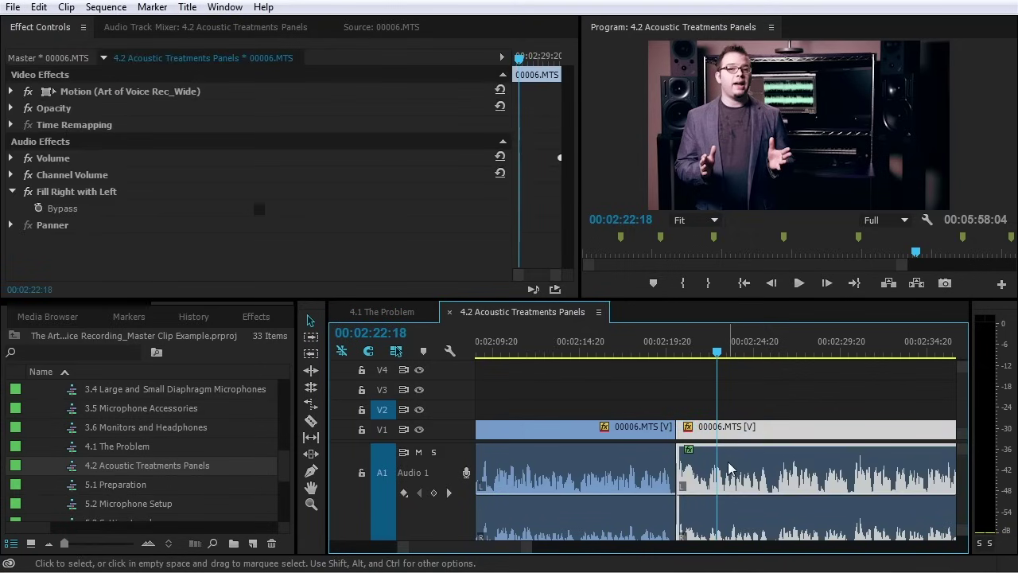
pyautogui.doubleClick(729, 470)
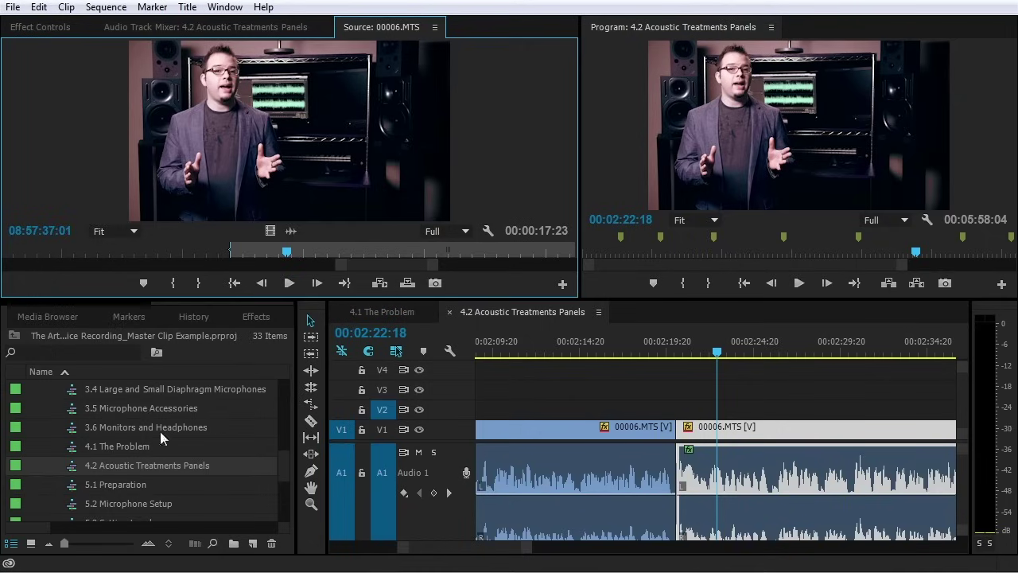
# Expand the MATTES bin and place a Gray Matte clip on track V2
pyautogui.moveTo(239, 302); pyautogui.dragTo(88, 314)
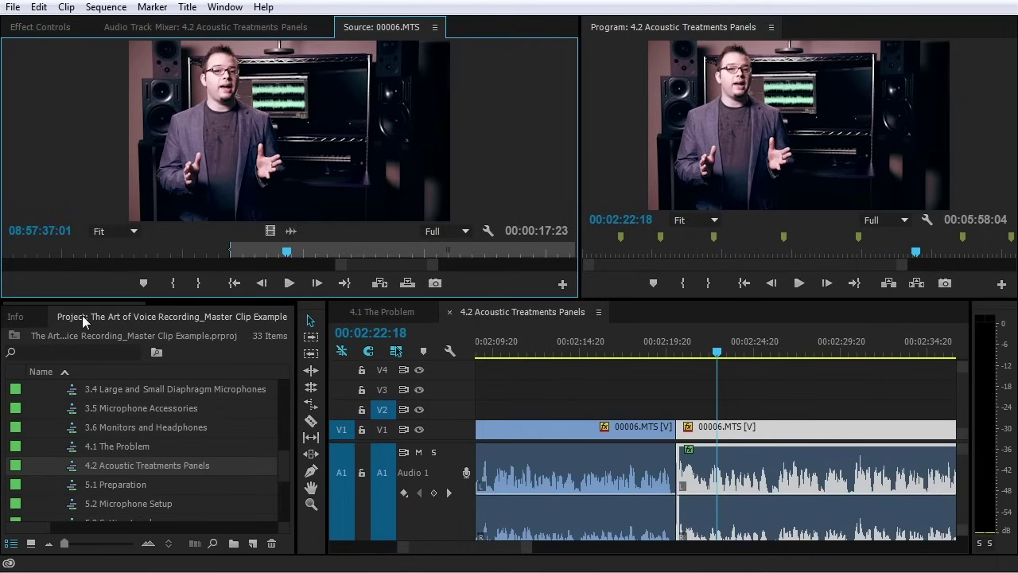
pyautogui.click(73, 321)
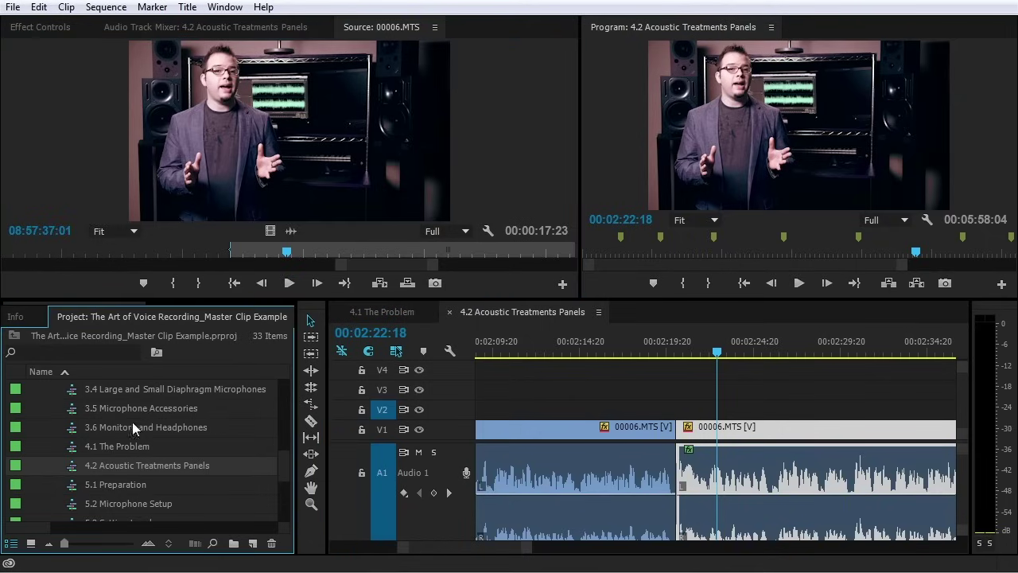
pyautogui.click(175, 303)
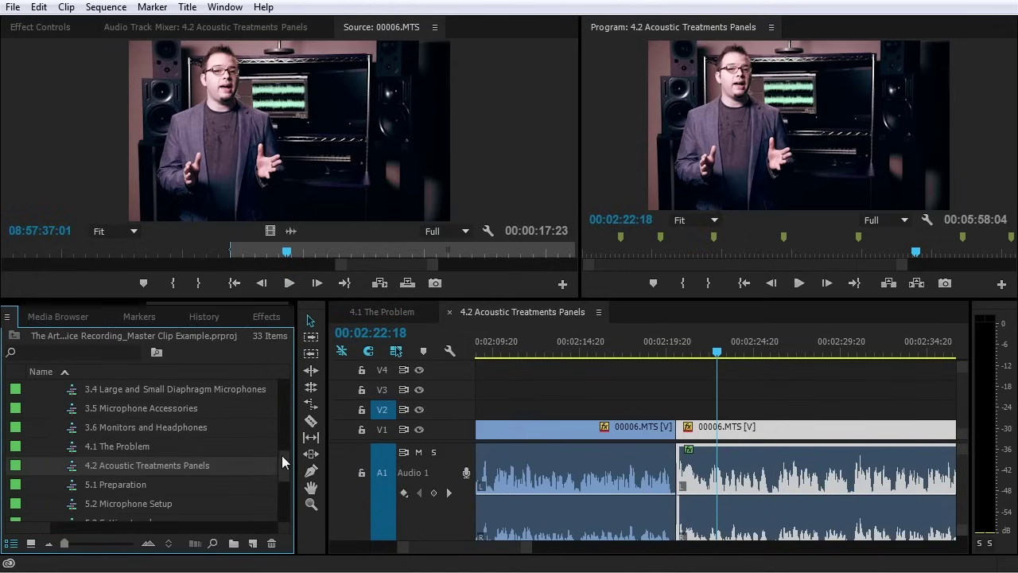
pyautogui.moveTo(282, 461); pyautogui.dragTo(286, 410)
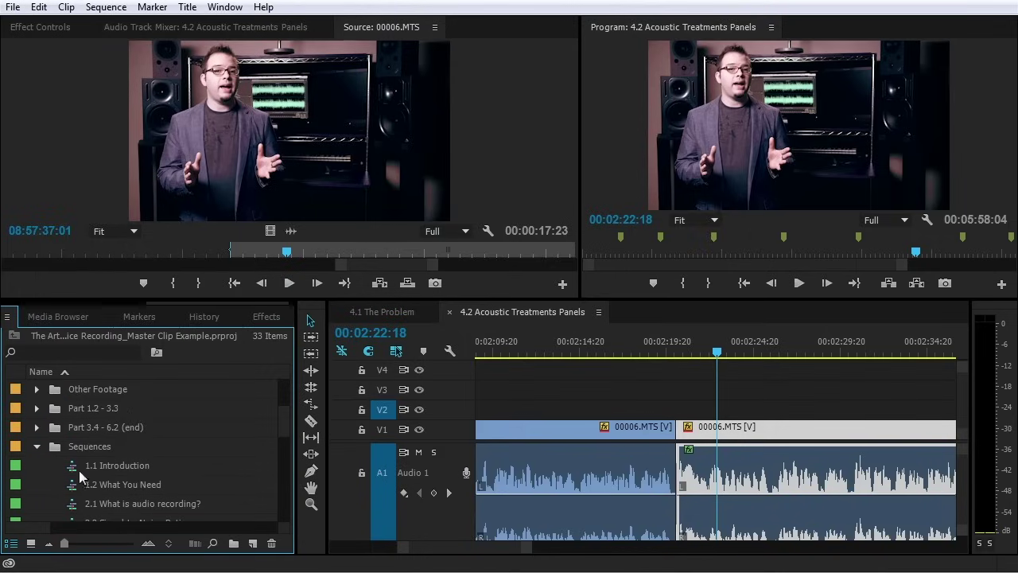
pyautogui.click(37, 446)
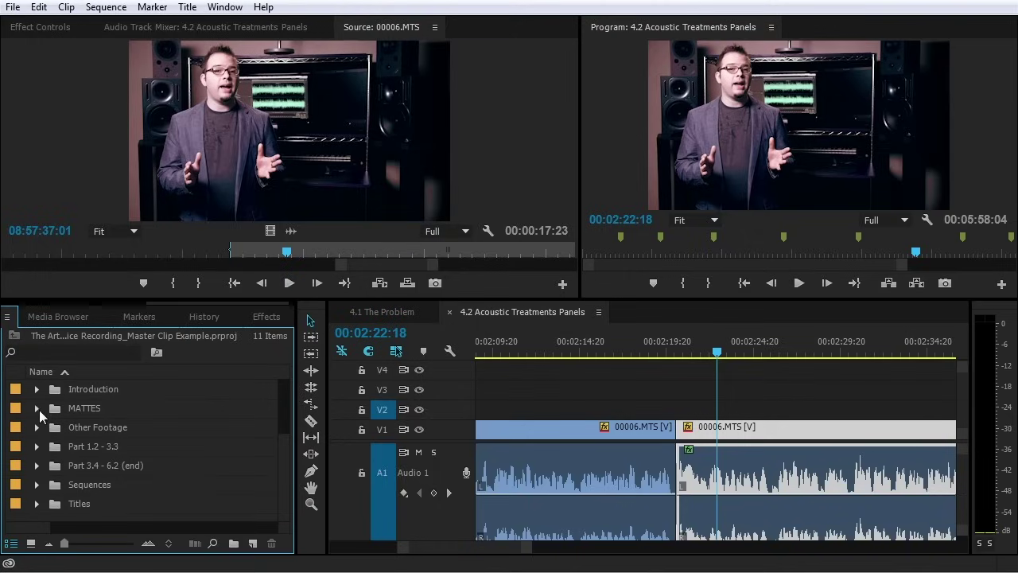
pyautogui.click(37, 408)
pyautogui.moveTo(79, 451); pyautogui.dragTo(672, 411)
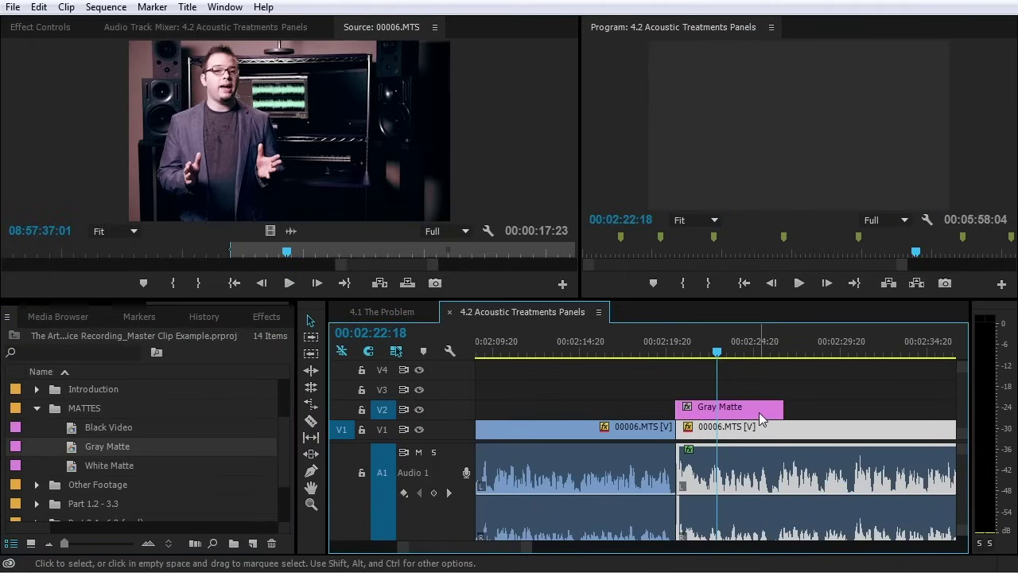
# Search effects for 'noise' and apply Noise to the Gray Matte master clip
pyautogui.click(758, 412)
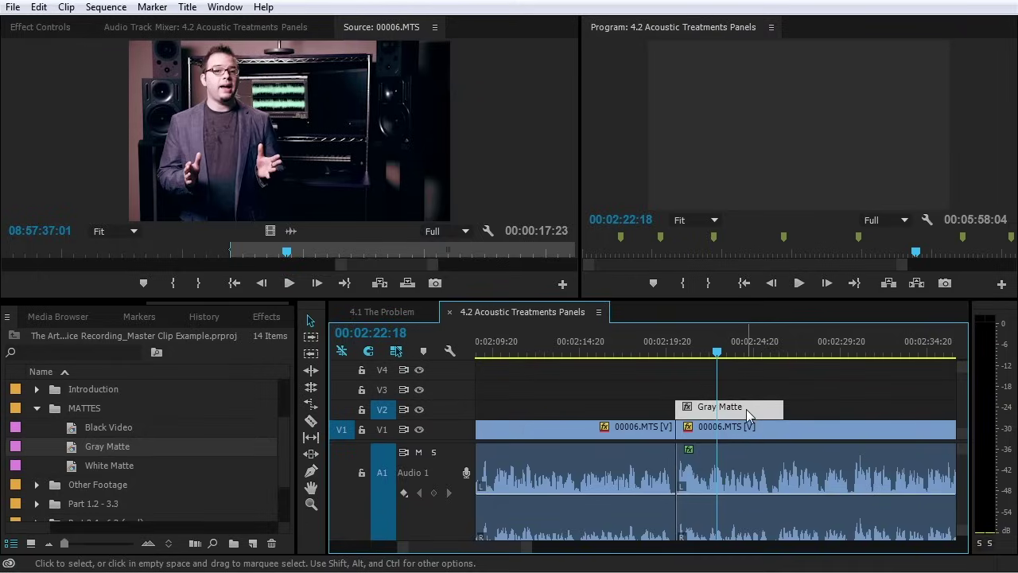
pyautogui.doubleClick(746, 411)
pyautogui.click(63, 30)
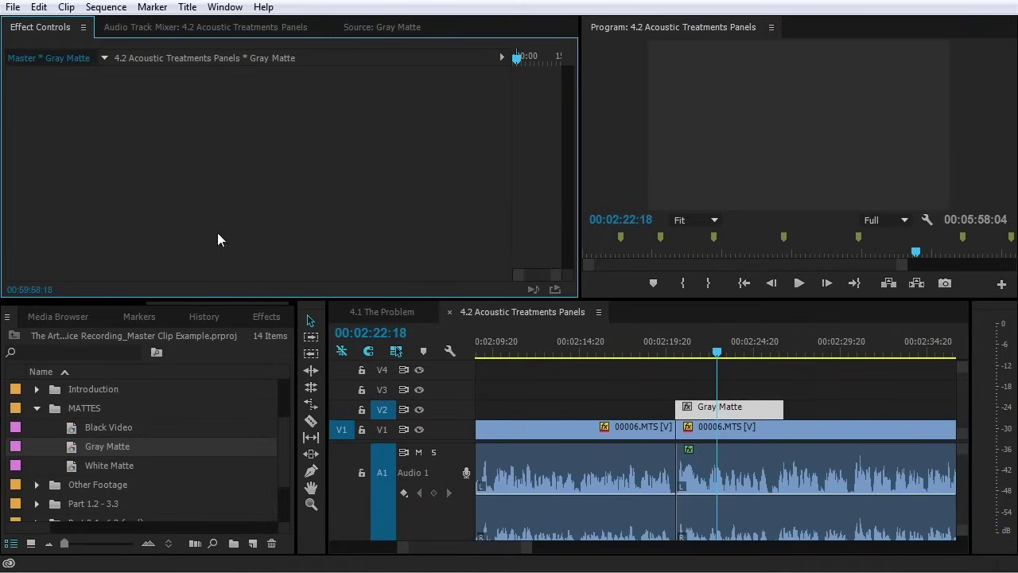
pyautogui.click(267, 317)
pyautogui.click(87, 338)
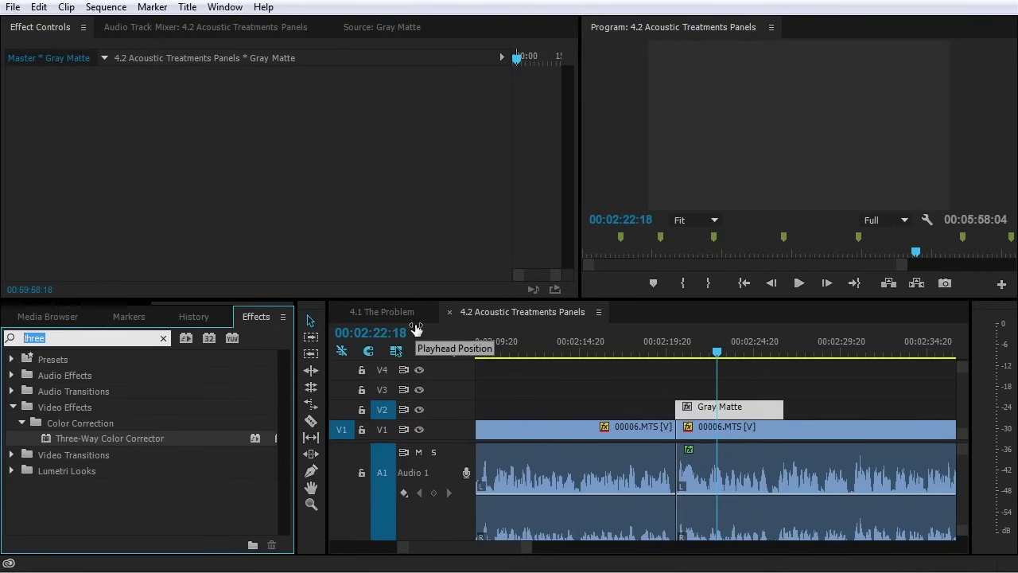
pyautogui.write('noise')
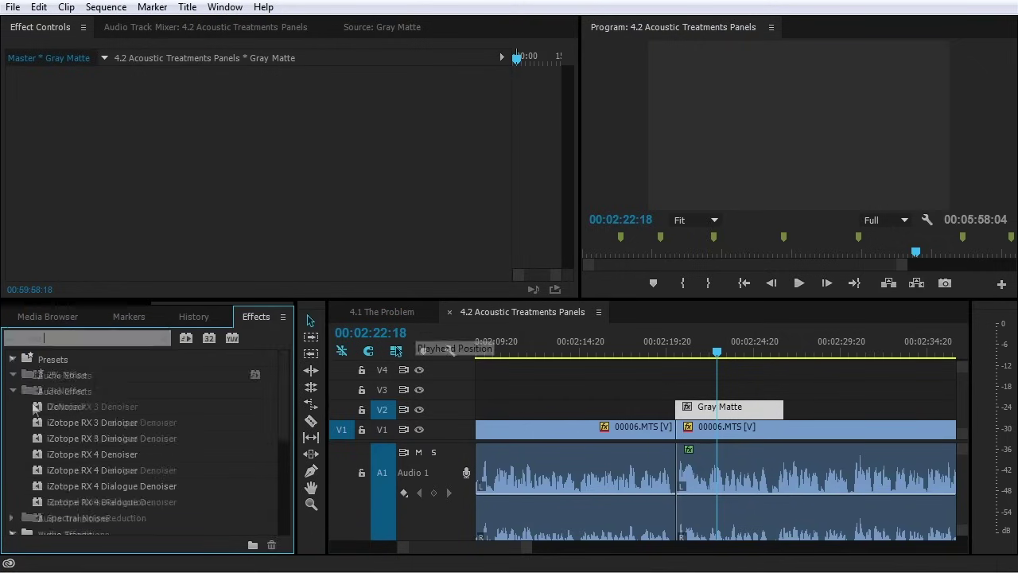
pyautogui.scroll(-5, 60, 459)
pyautogui.scroll(-2, 59, 458)
pyautogui.click(48, 456)
pyautogui.moveTo(48, 460); pyautogui.dragTo(179, 135)
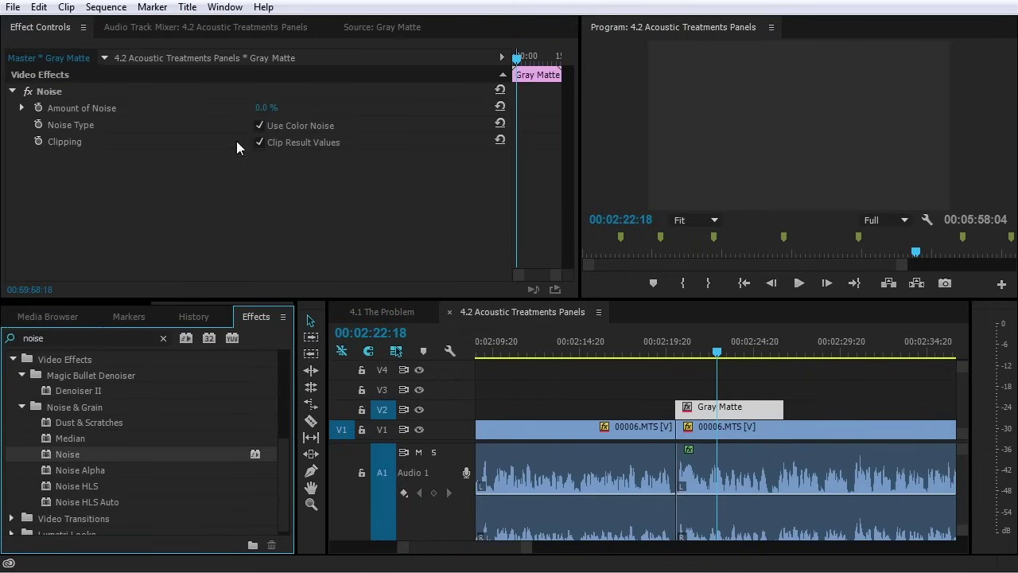
# Raise the Gray Matte master's Amount of Noise to 11%
pyautogui.click(259, 125)
pyautogui.moveTo(266, 107); pyautogui.dragTo(506, 173)
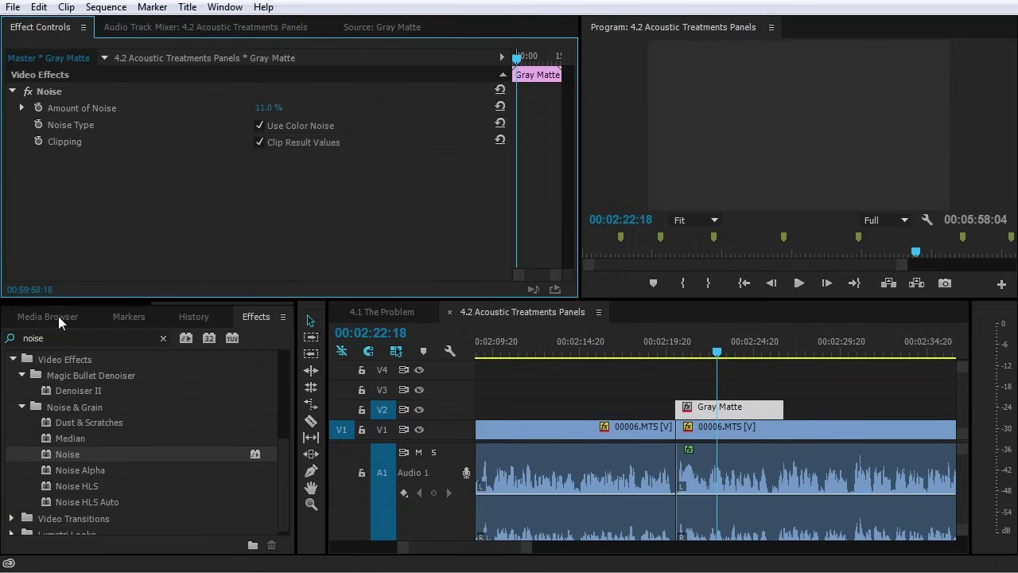
pyautogui.scroll(2, 120, 306)
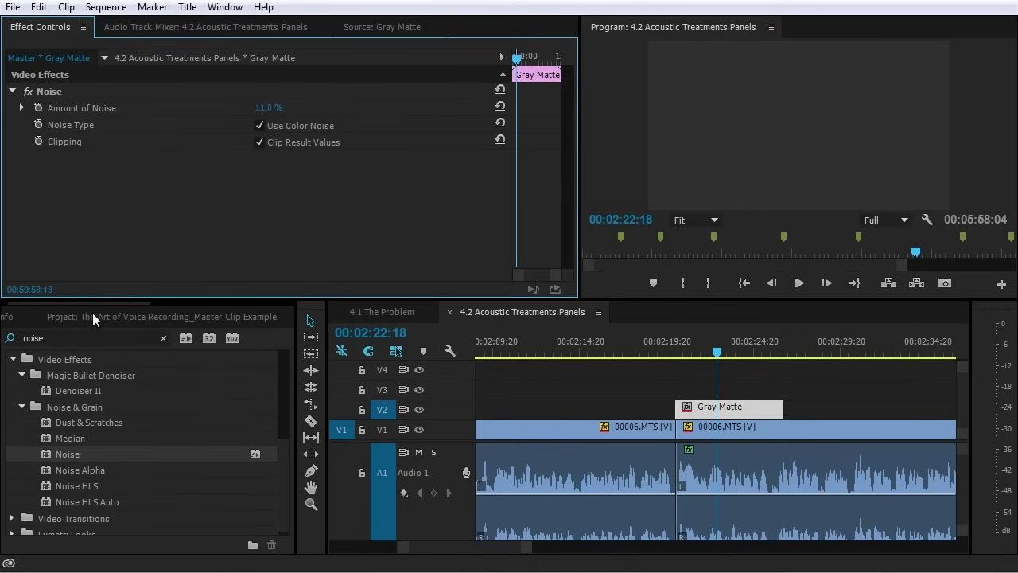
# Add a second Gray Matte on V2, then switch to 4.1 The Problem at 00:01:51:12
pyautogui.click(92, 315)
pyautogui.moveTo(90, 447); pyautogui.dragTo(803, 410)
pyautogui.click(819, 350)
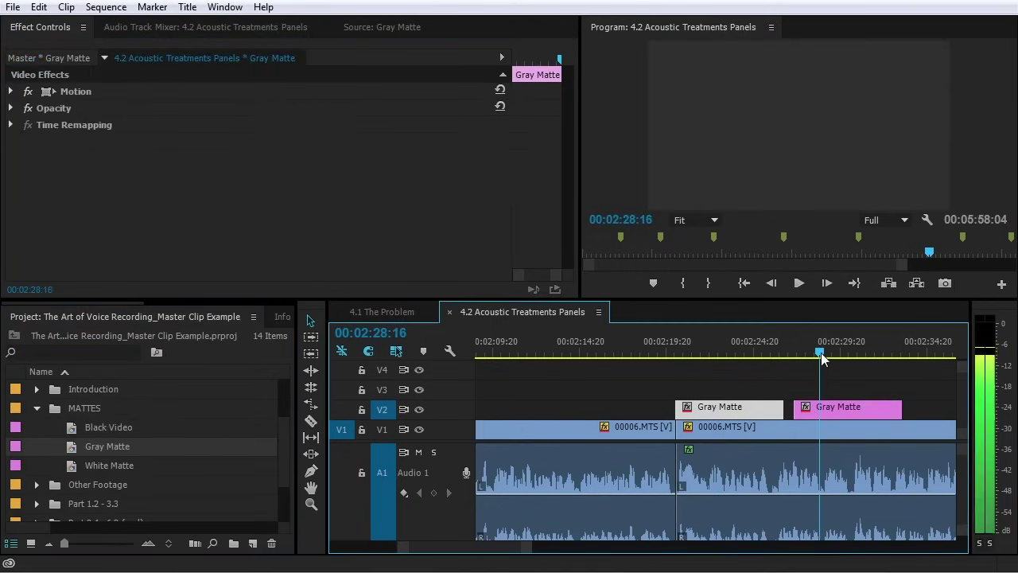
pyautogui.click(831, 410)
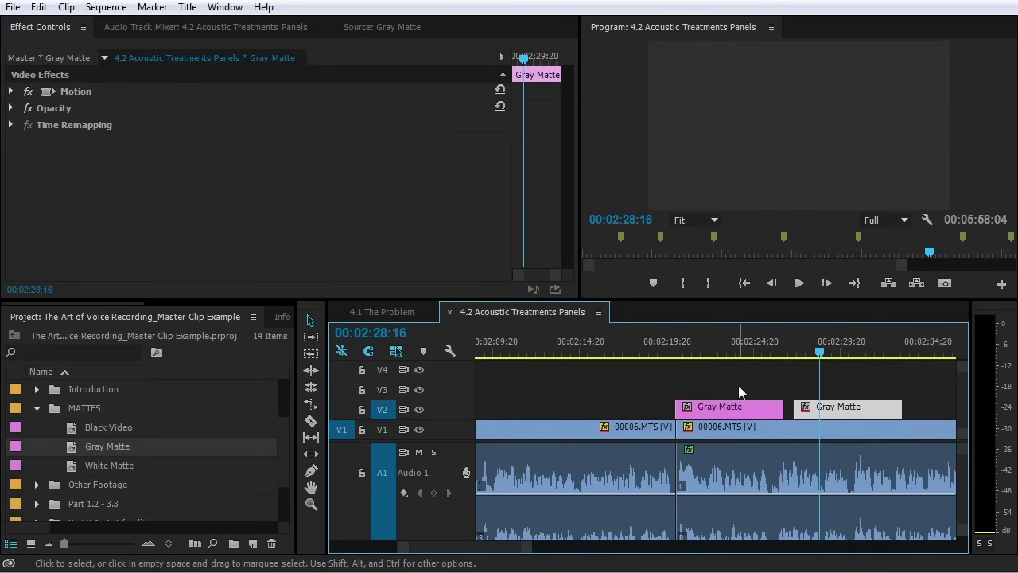
pyautogui.press('-')
pyautogui.press('-')
pyautogui.press('-')
pyautogui.press('-')
pyautogui.click(414, 311)
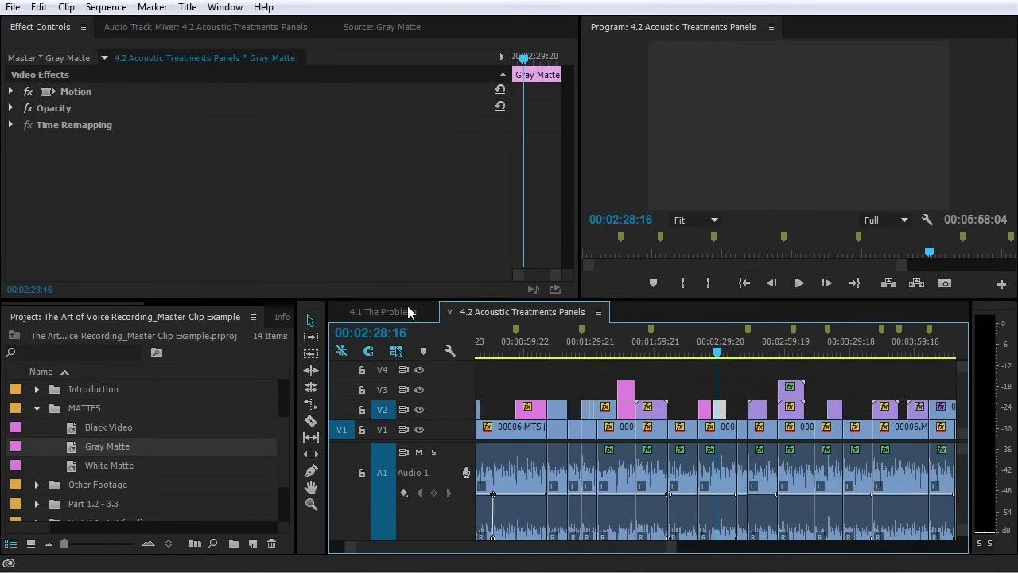
pyautogui.click(627, 352)
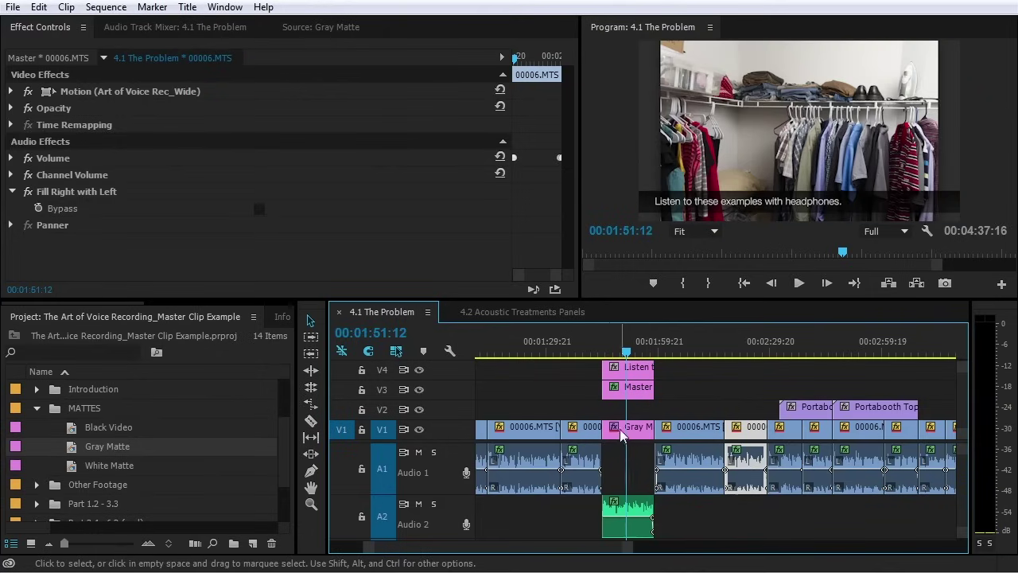
# Disable the Gray Matte clip's own 2% Noise and view the program at 100%
pyautogui.click(626, 431)
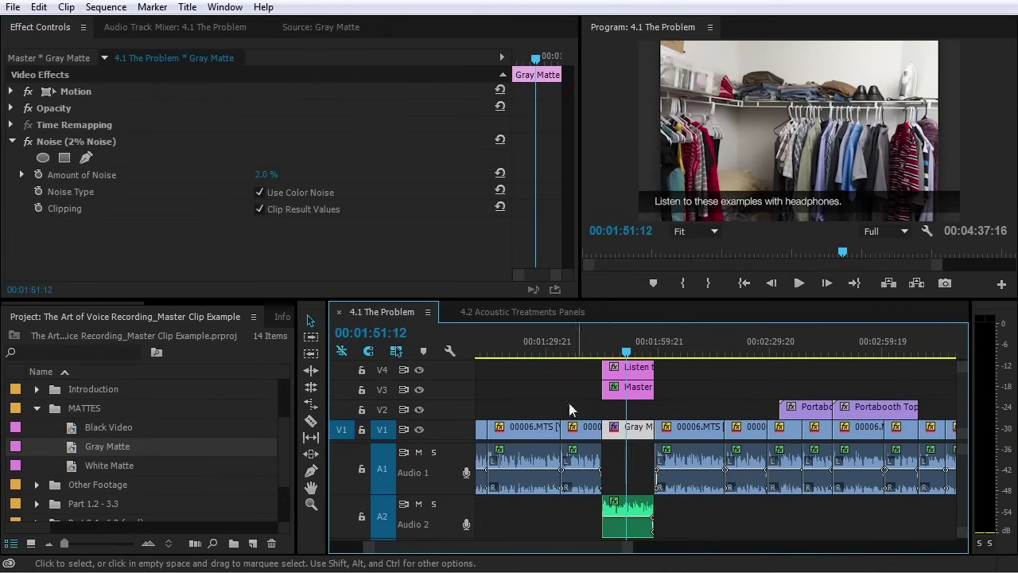
pyautogui.click(28, 143)
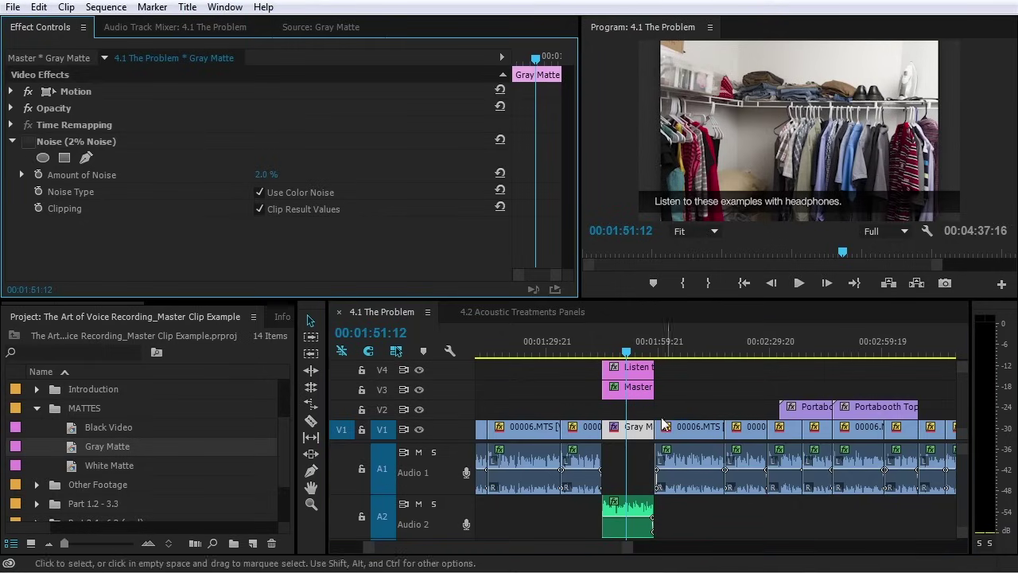
pyautogui.click(696, 232)
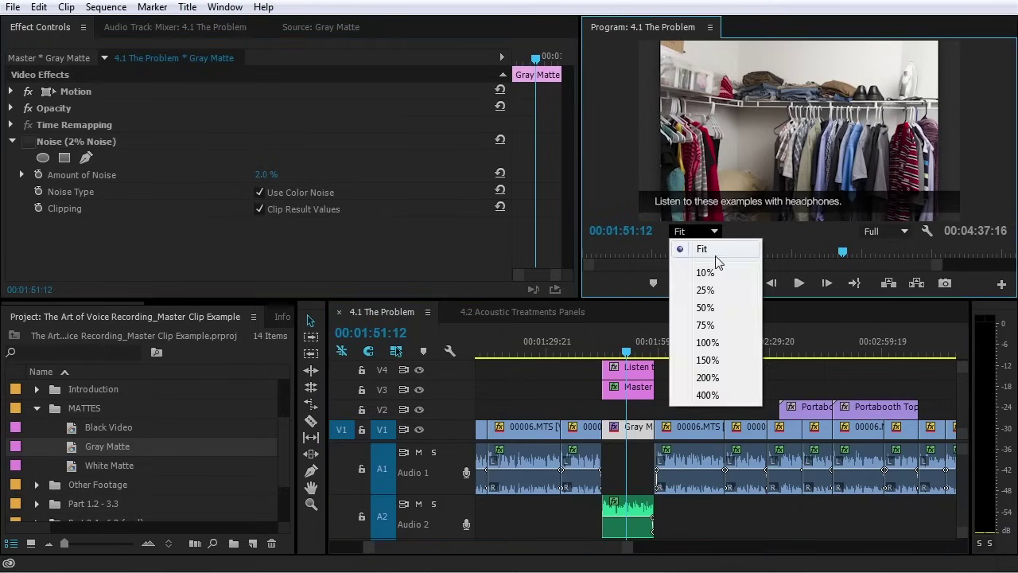
pyautogui.click(718, 343)
pyautogui.moveTo(759, 214); pyautogui.dragTo(632, 215)
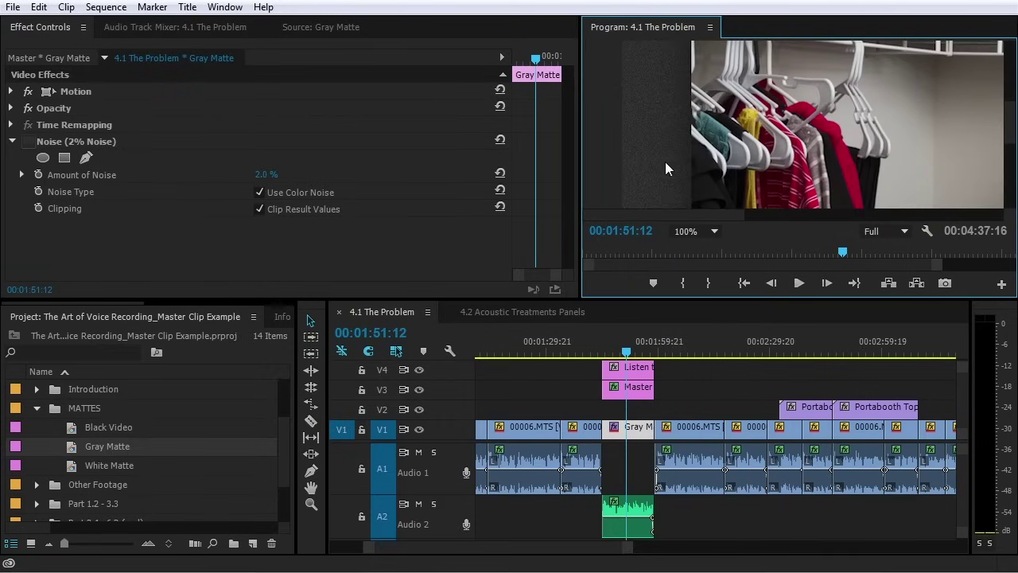
# Open the Gray Matte master clip to confirm its 11% Noise, then collapse MATTES
pyautogui.click(642, 429)
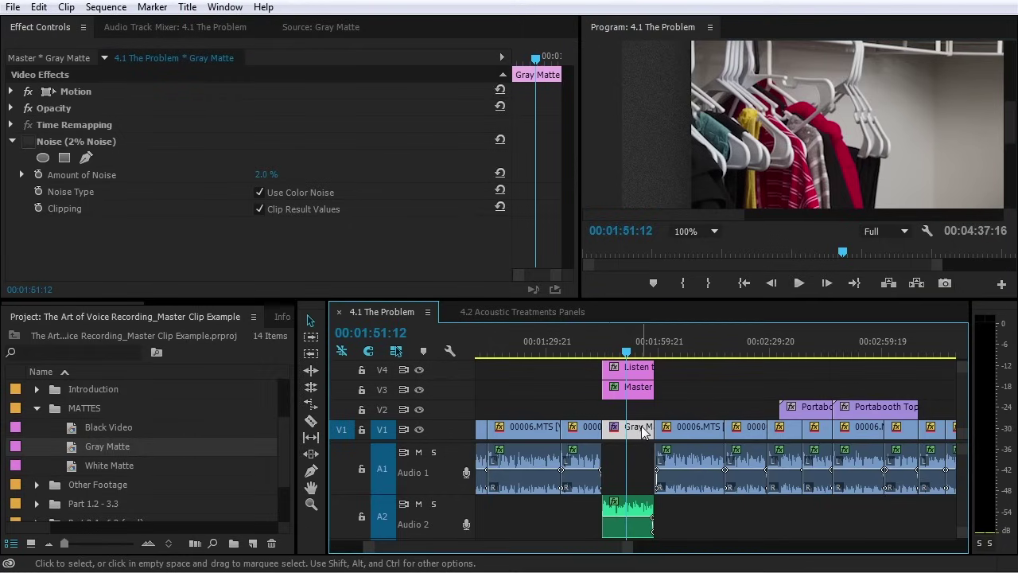
pyautogui.doubleClick(643, 430)
pyautogui.click(52, 26)
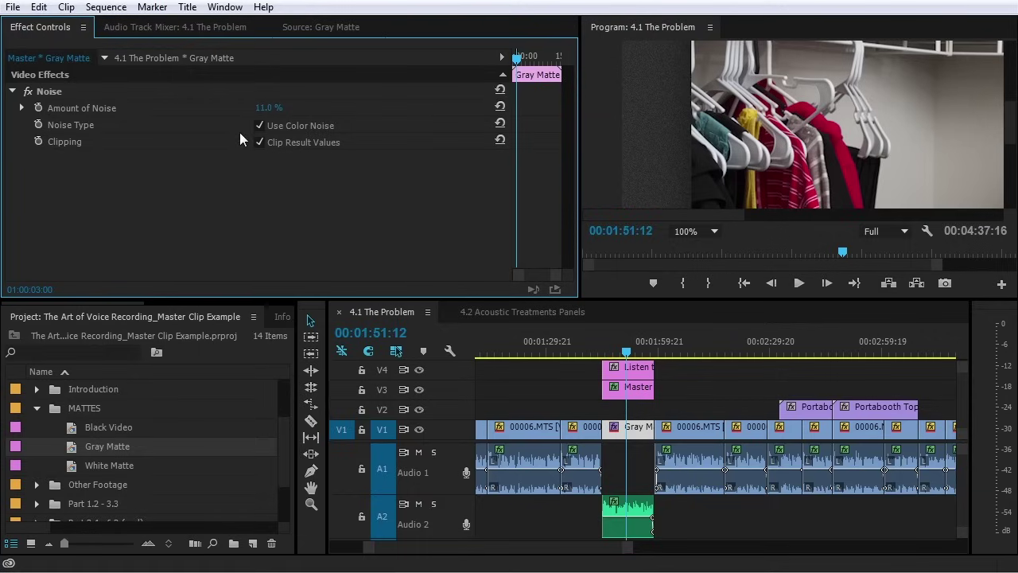
pyautogui.click(37, 407)
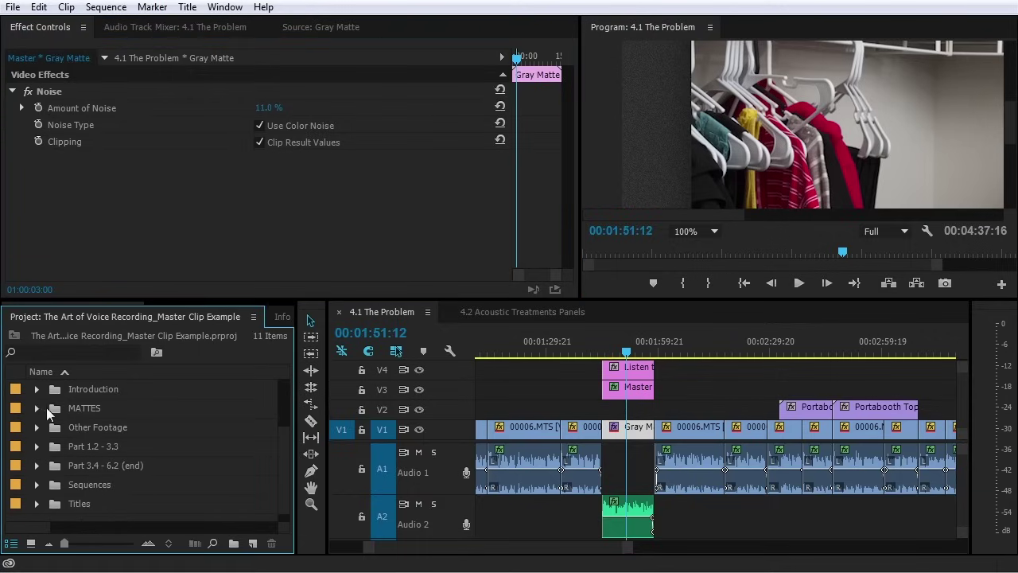
pyautogui.click(252, 543)
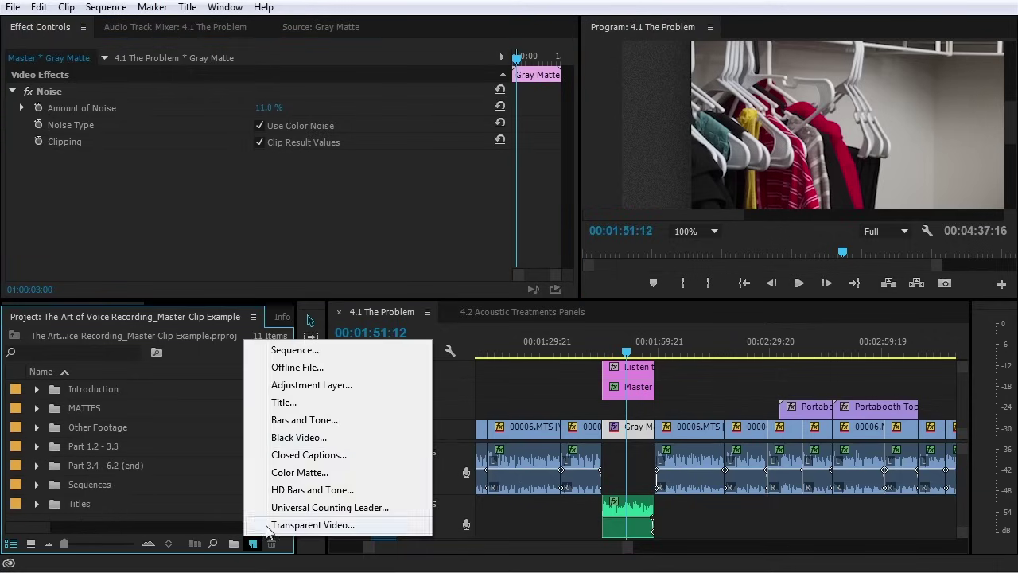
# Create a 1280 x 720 adjustment layer and place it on track V4
pyautogui.click(336, 388)
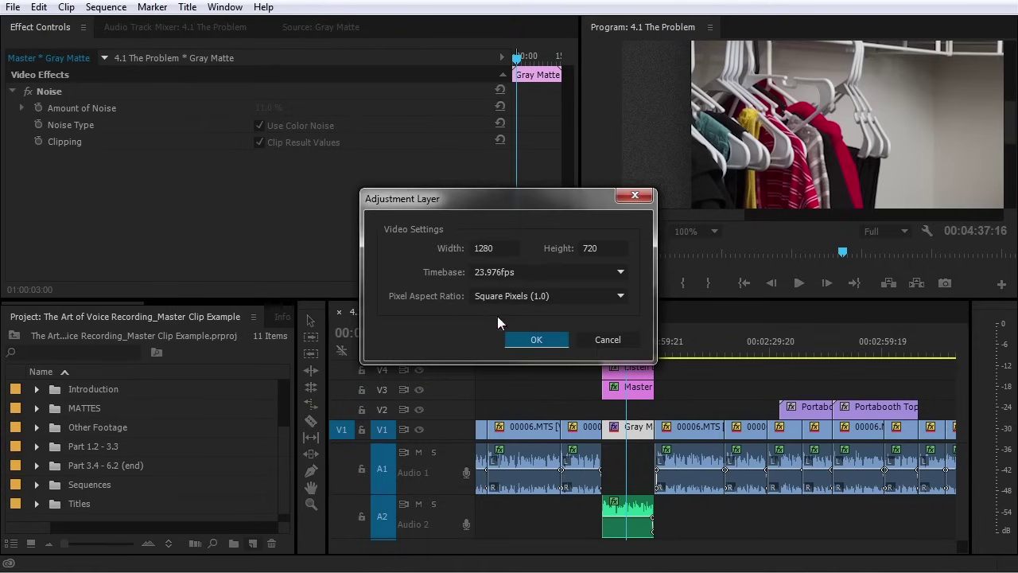
pyautogui.click(534, 339)
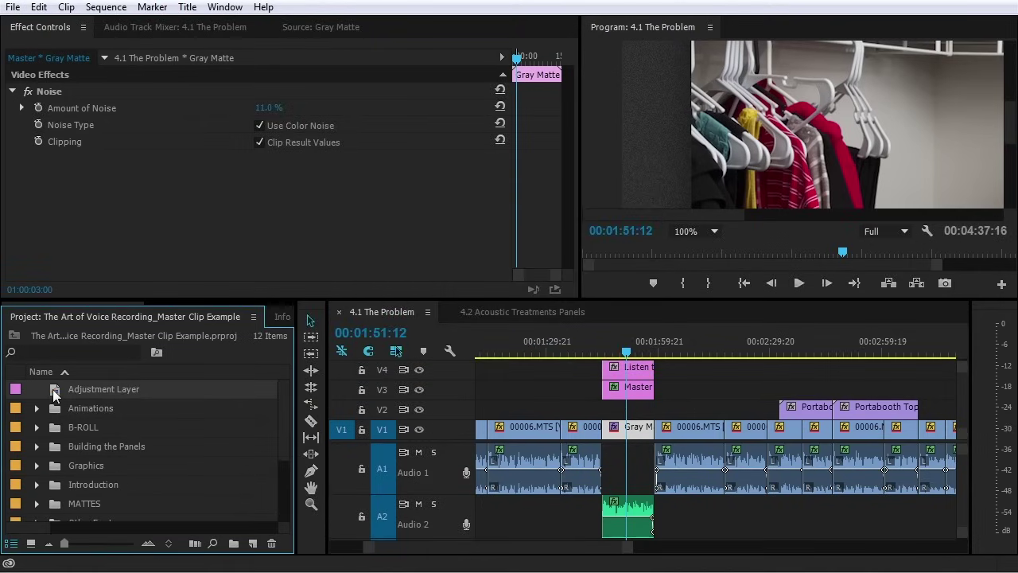
pyautogui.moveTo(54, 389); pyautogui.dragTo(680, 374)
pyautogui.click(690, 353)
pyautogui.click(700, 371)
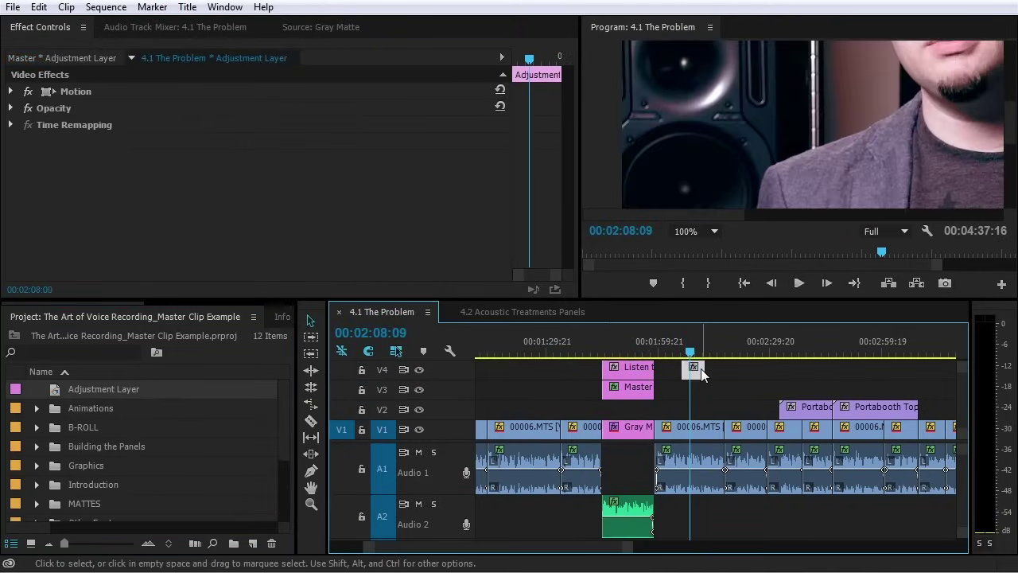
pyautogui.click(713, 231)
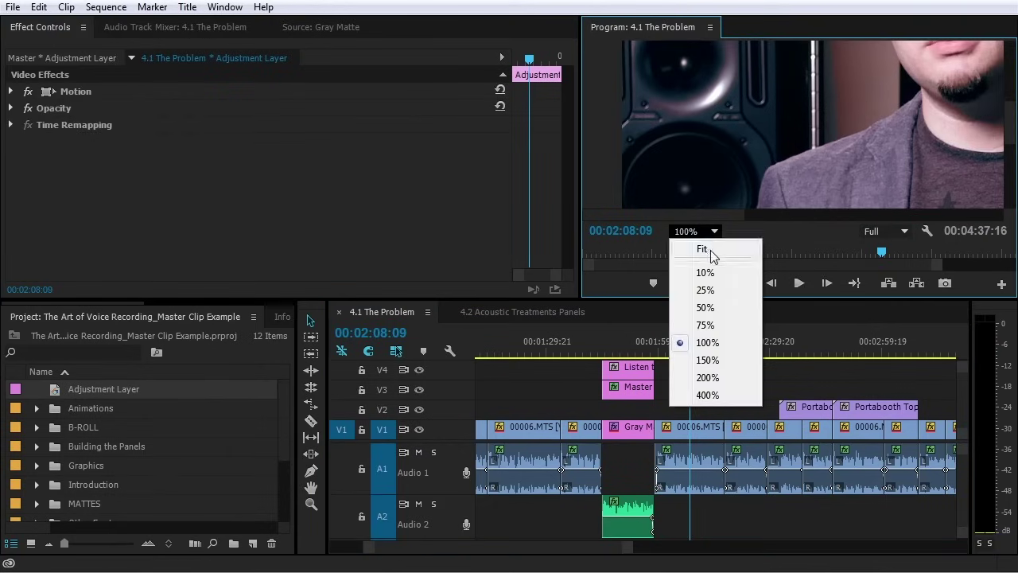
pyautogui.click(700, 249)
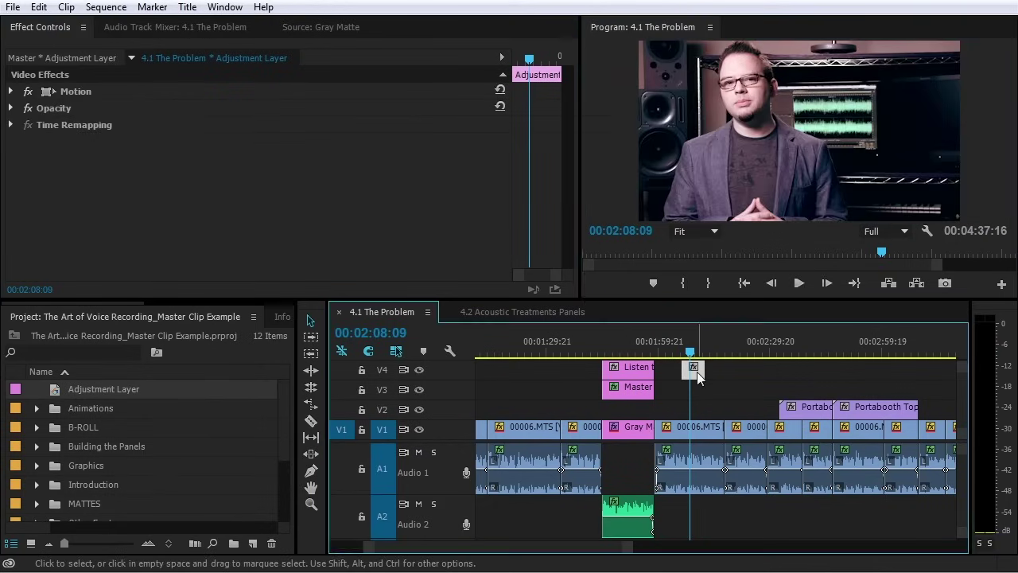
# Apply RGB Curves to the adjustment layer master and raise its Master curve
pyautogui.doubleClick(693, 365)
pyautogui.click(44, 28)
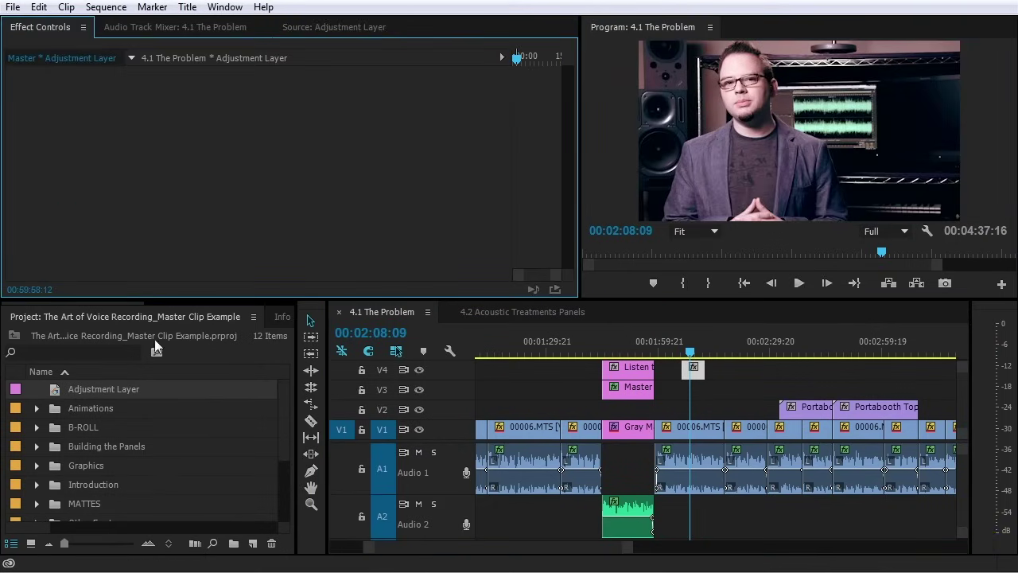
pyautogui.scroll(-3, 265, 315)
pyautogui.click(266, 317)
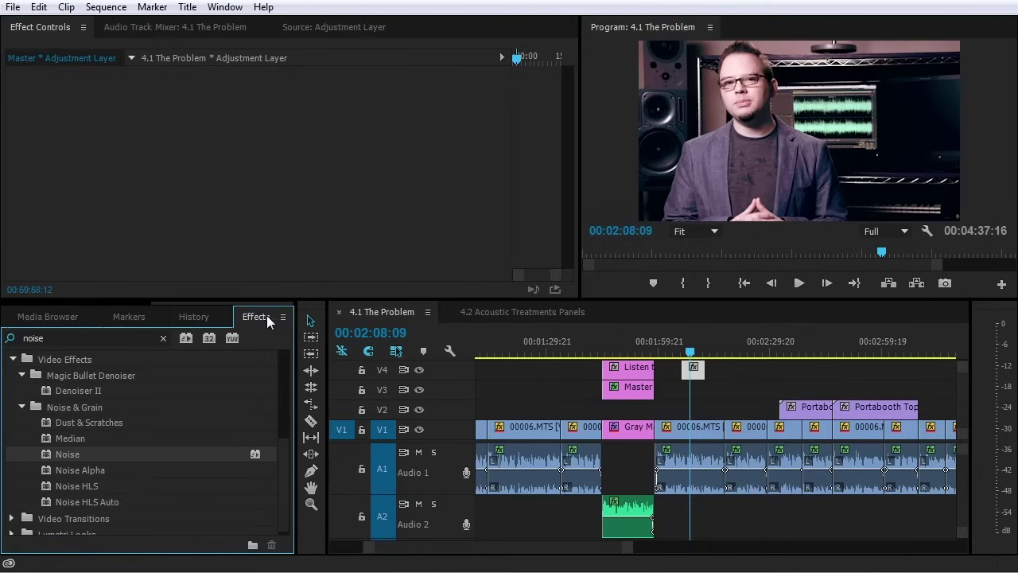
pyautogui.click(78, 339)
pyautogui.write('cu')
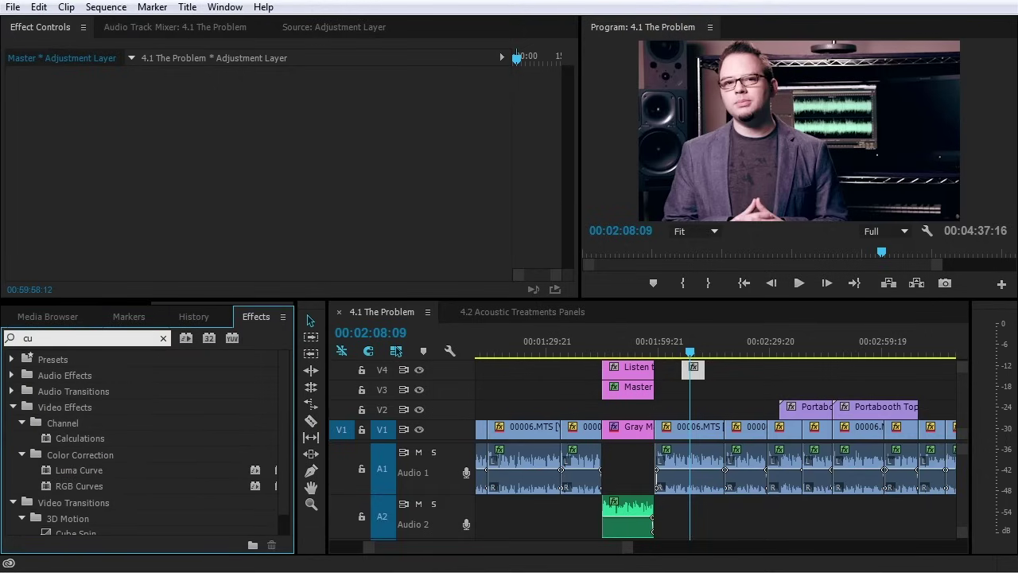
pyautogui.write('r')
pyautogui.moveTo(91, 451); pyautogui.dragTo(200, 152)
pyautogui.scroll(-2, 211, 223)
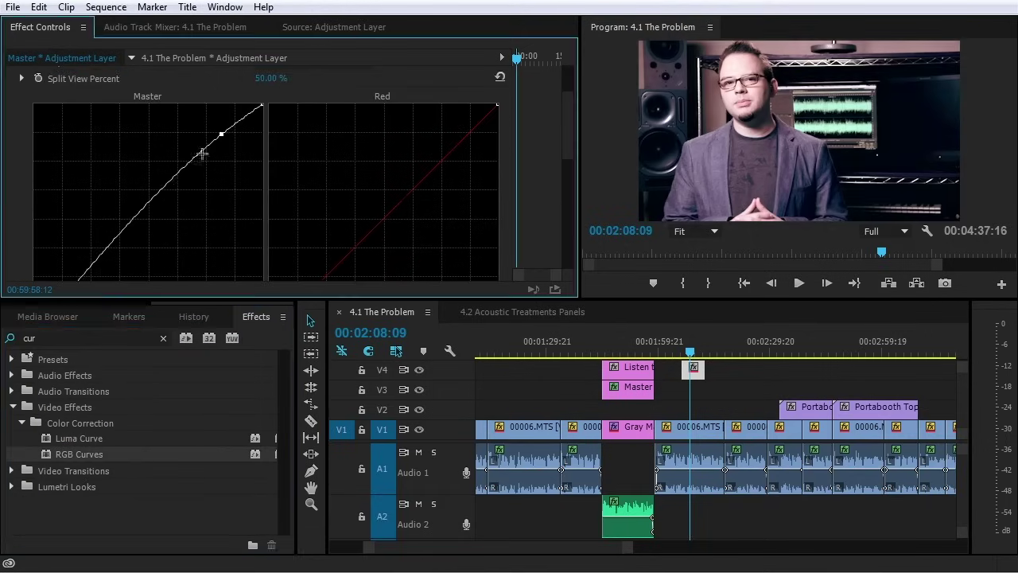
pyautogui.scroll(-1, 143, 183)
pyautogui.moveTo(76, 209); pyautogui.dragTo(75, 218)
# Rename the Adjustment Layer project item to 'Light Contrast'
pyautogui.hotkey('shift', '1')
pyautogui.click(96, 388)
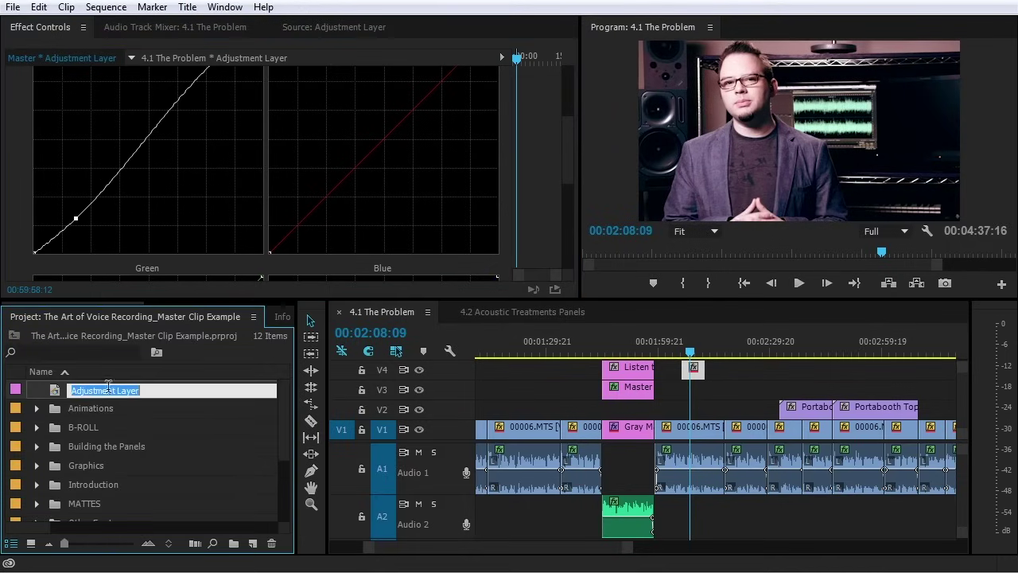
pyautogui.write('Light Contrast')
pyautogui.press('Tab')
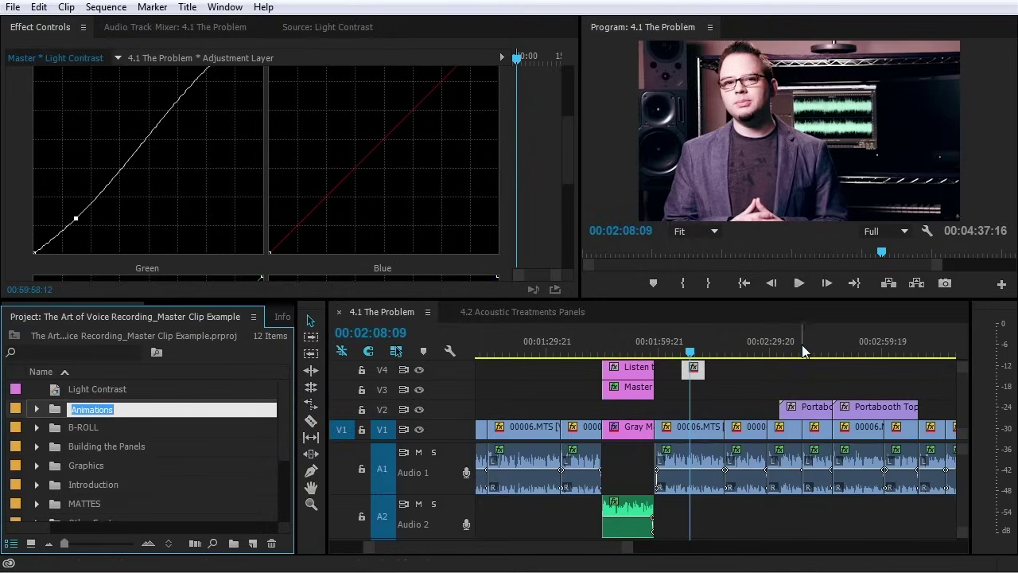
# Place Light Contrast on track V3 at the 2:37 playhead
pyautogui.click(801, 344)
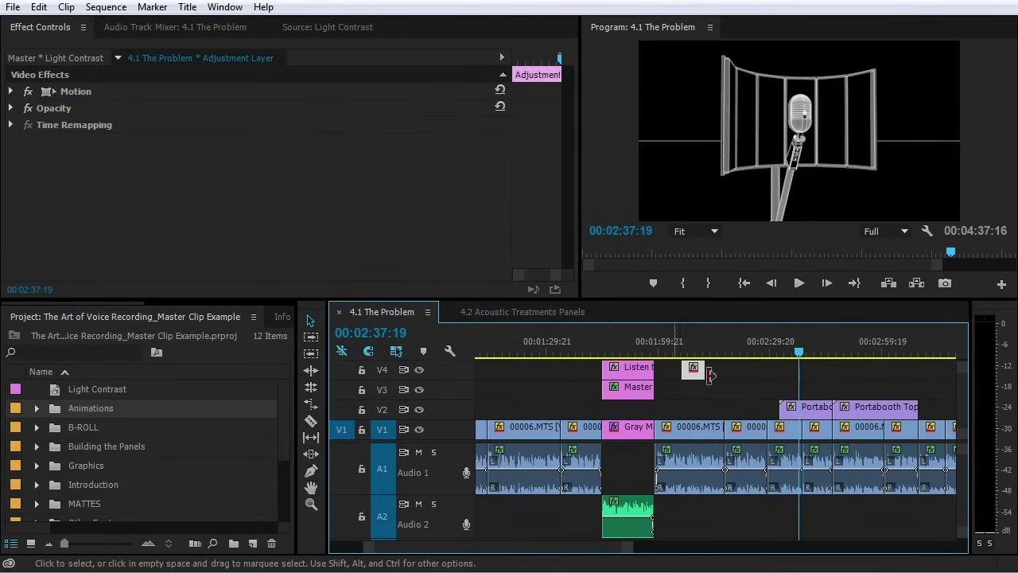
pyautogui.click(54, 391)
pyautogui.moveTo(54, 390); pyautogui.dragTo(831, 390)
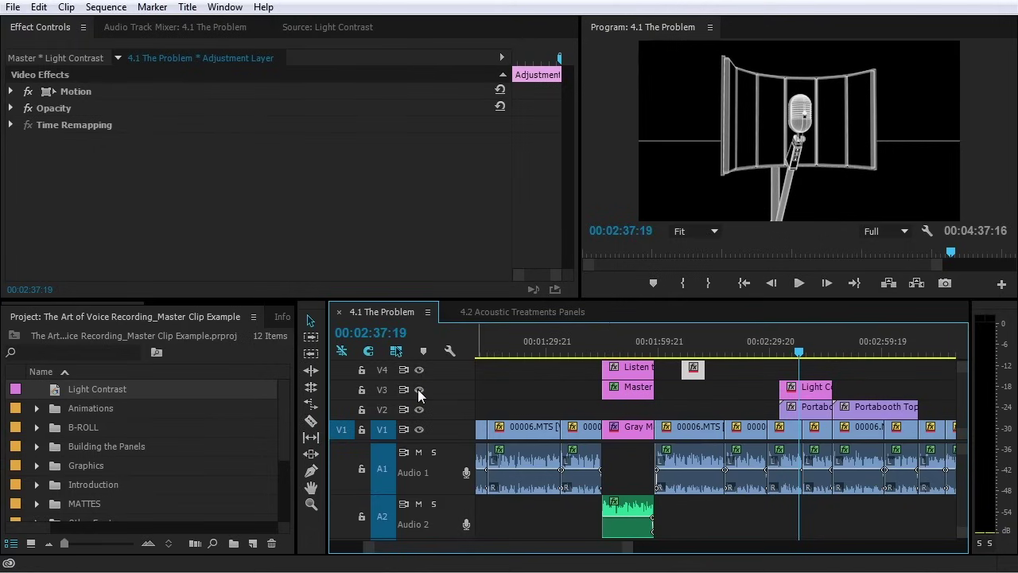
pyautogui.click(803, 390)
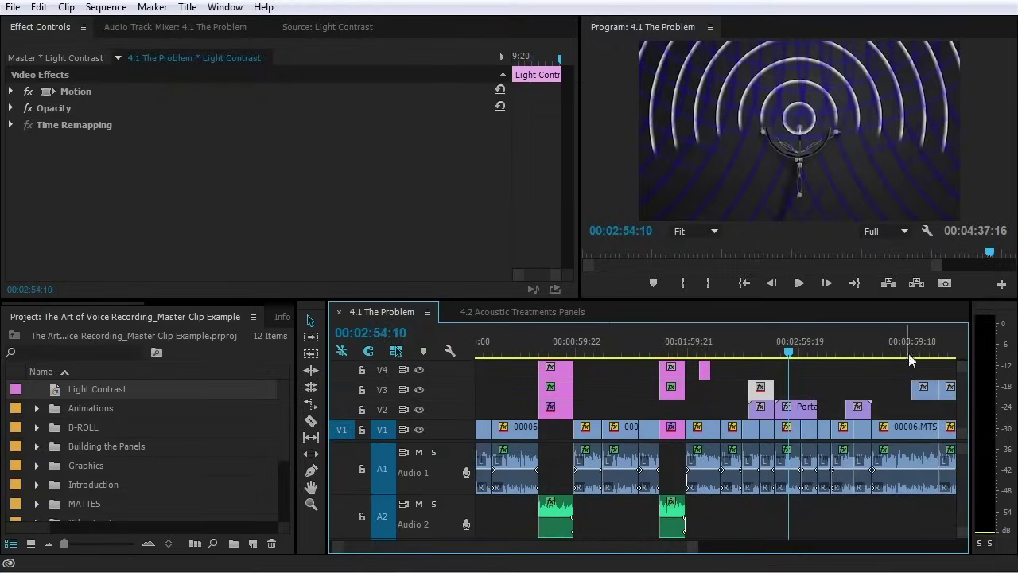
# Add Light Contrast on V4 over 00006.MTS, compare by toggling V4, then select the V1 clip
pyautogui.moveTo(911, 359); pyautogui.dragTo(923, 358)
pyautogui.press('=')
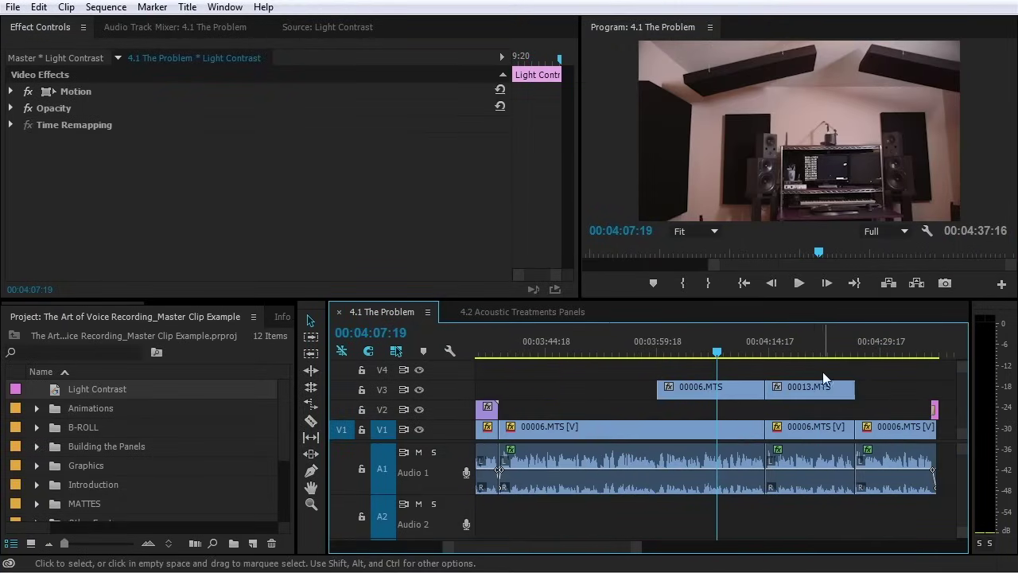
pyautogui.moveTo(54, 388); pyautogui.dragTo(758, 386)
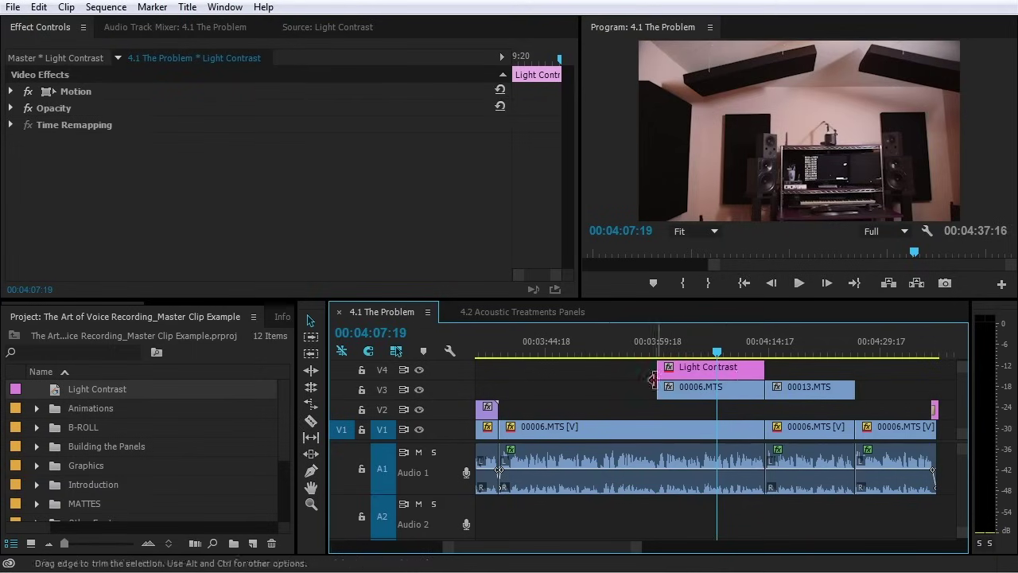
pyautogui.click(419, 369)
pyautogui.click(419, 369)
pyautogui.click(419, 370)
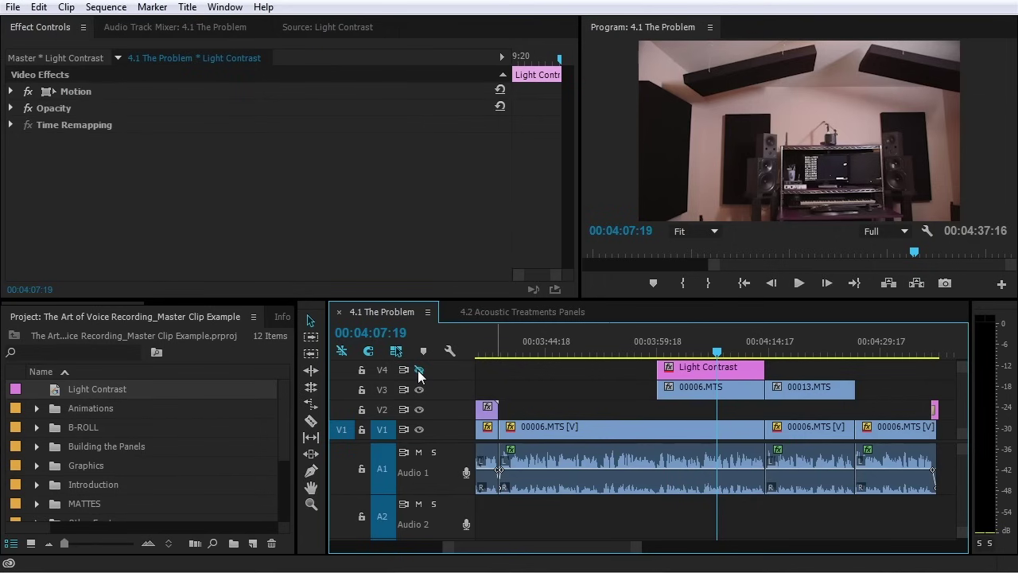
pyautogui.click(599, 425)
pyautogui.click(569, 342)
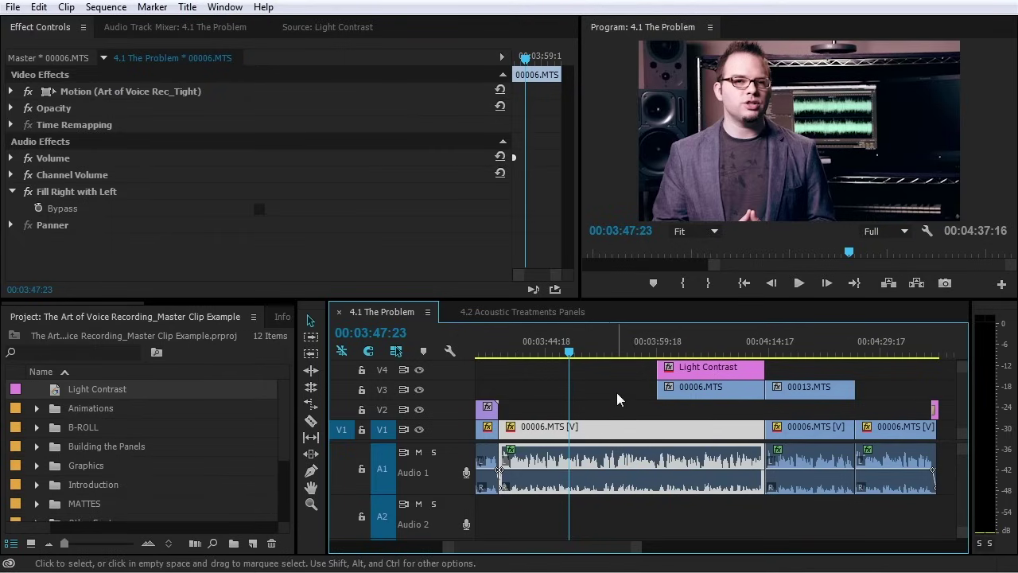
# Shift the 00006.MTS shadows and midtones colour balance, comparing with the corrector on and off
pyautogui.press('-')
pyautogui.press('-')
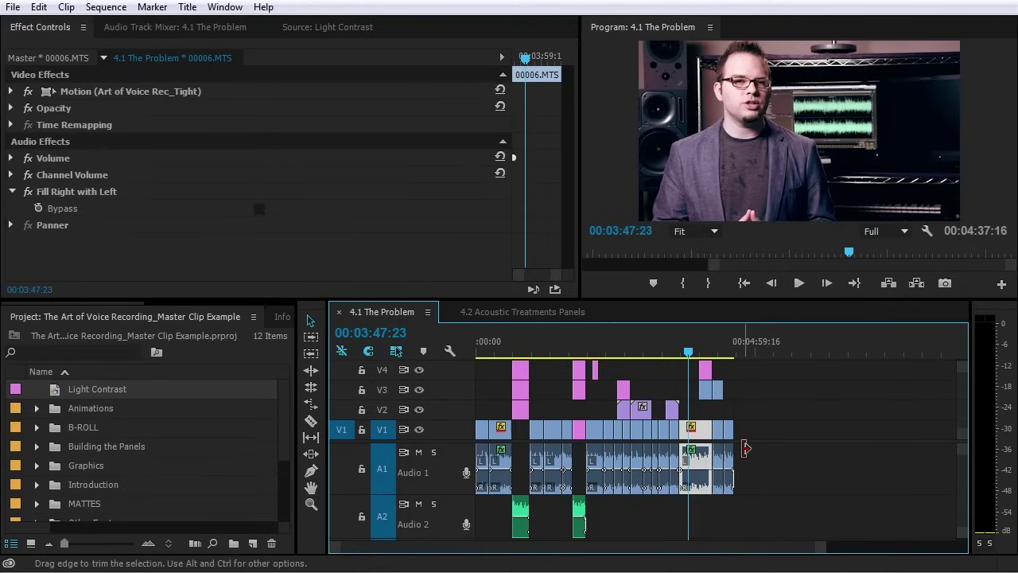
pyautogui.doubleClick(700, 429)
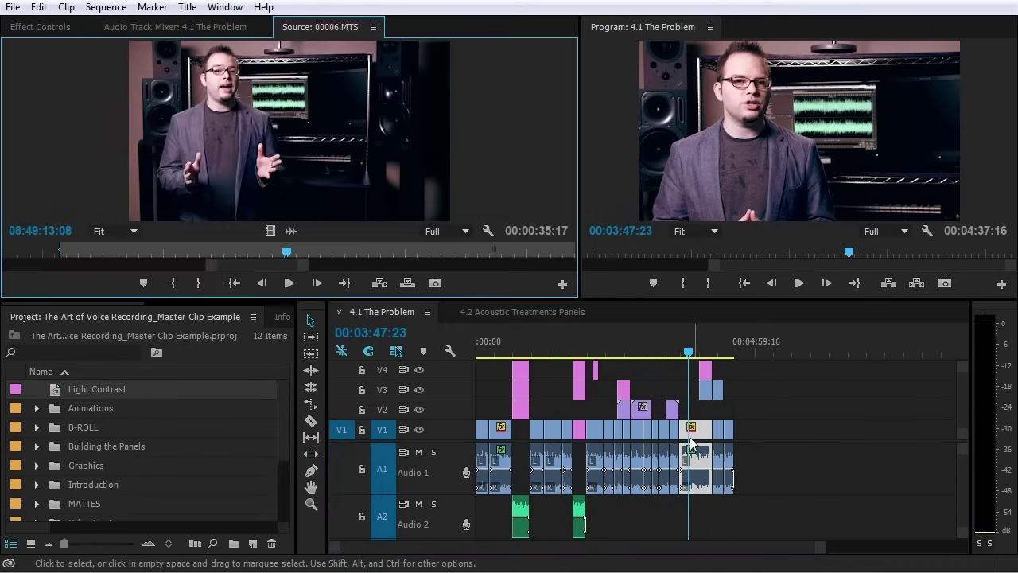
pyautogui.scroll(-3, 210, 226)
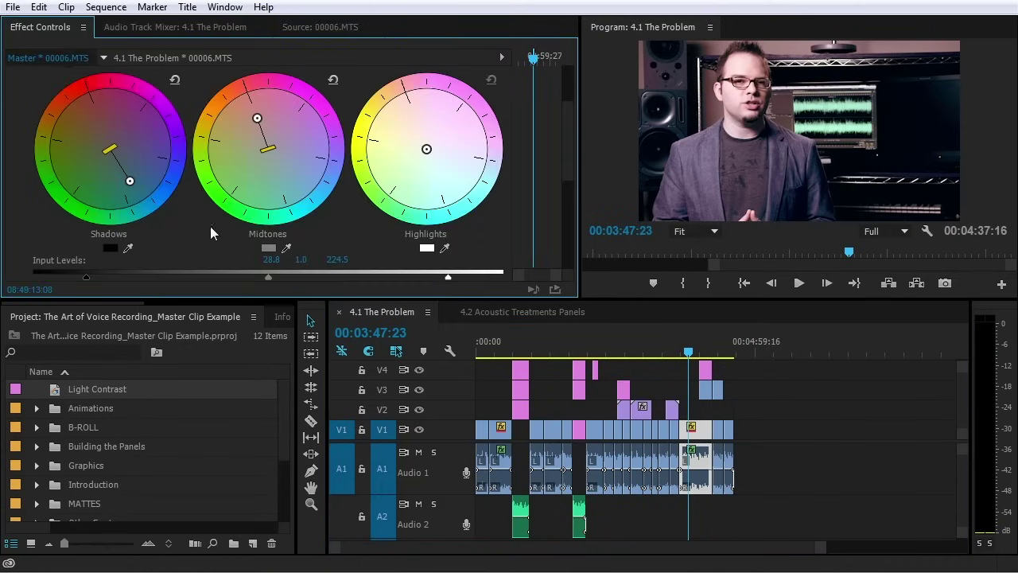
pyautogui.moveTo(132, 182); pyautogui.dragTo(119, 164)
pyautogui.moveTo(256, 119); pyautogui.dragTo(265, 151)
pyautogui.scroll(-3, 281, 203)
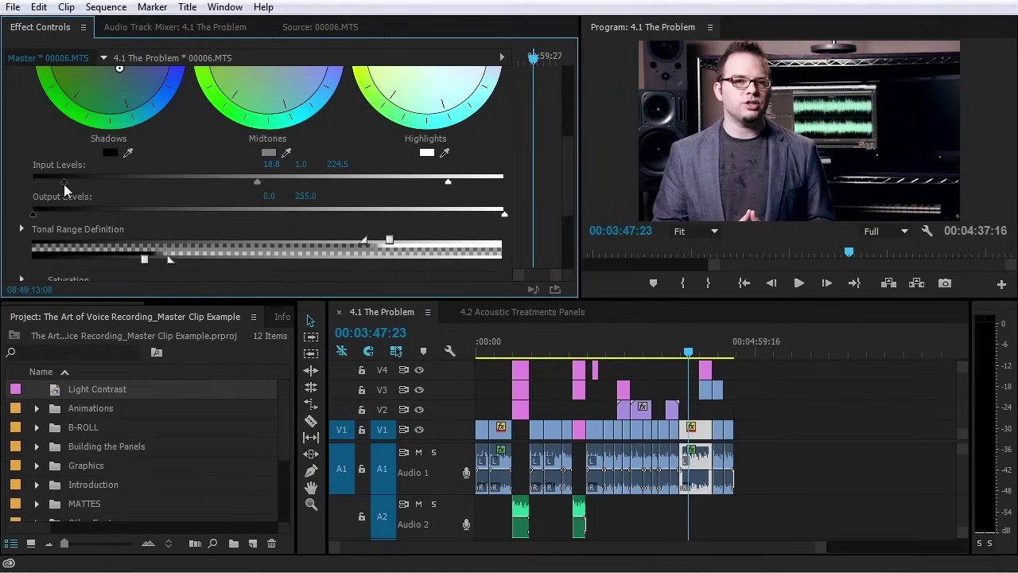
pyautogui.scroll(5, 460, 188)
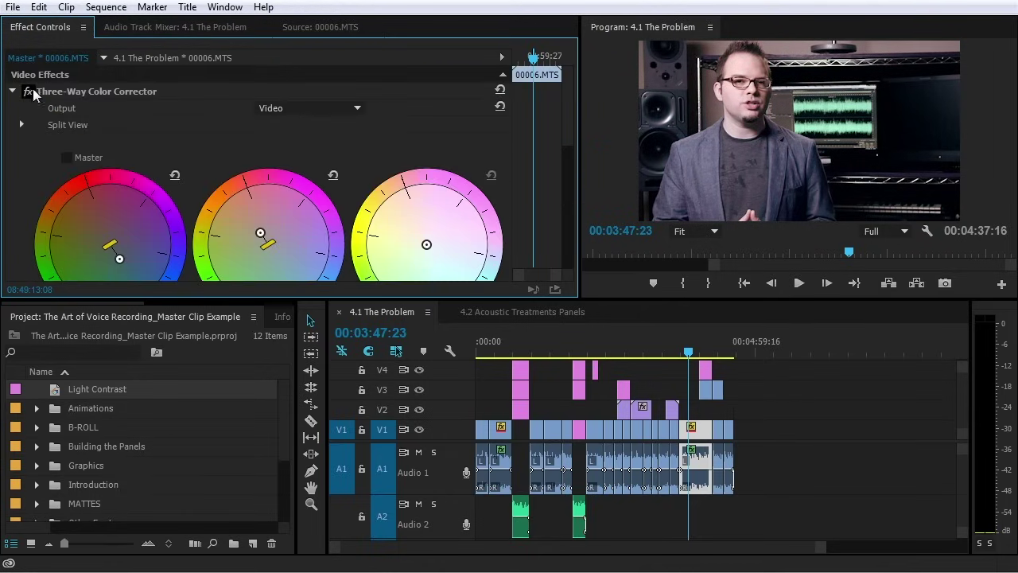
pyautogui.click(30, 93)
pyautogui.click(29, 92)
pyautogui.click(29, 92)
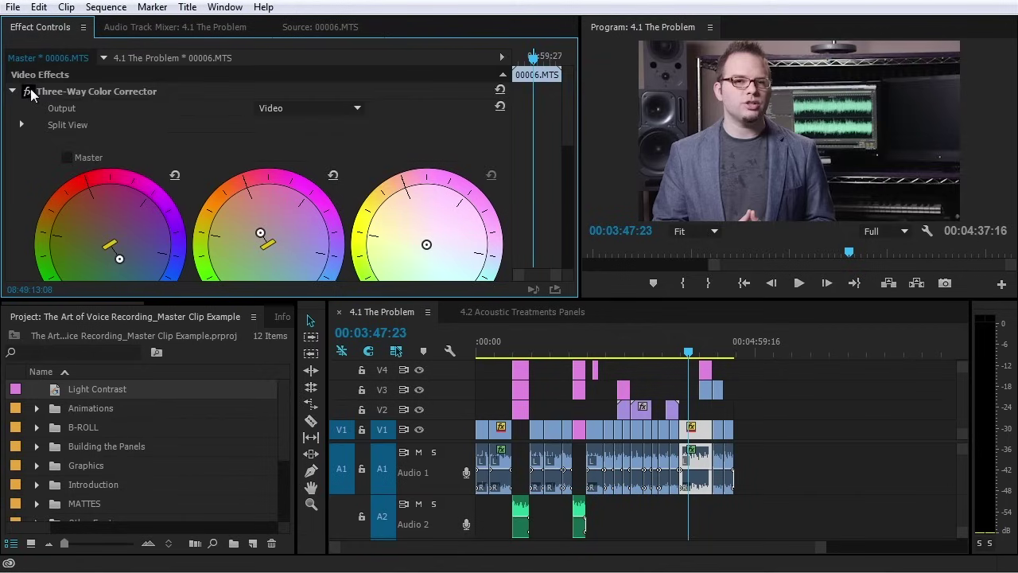
pyautogui.click(29, 92)
# Set the black input level to 12.9 and Master Saturation to 143
pyautogui.scroll(-2, 66, 137)
pyautogui.moveTo(54, 283); pyautogui.dragTo(56, 278)
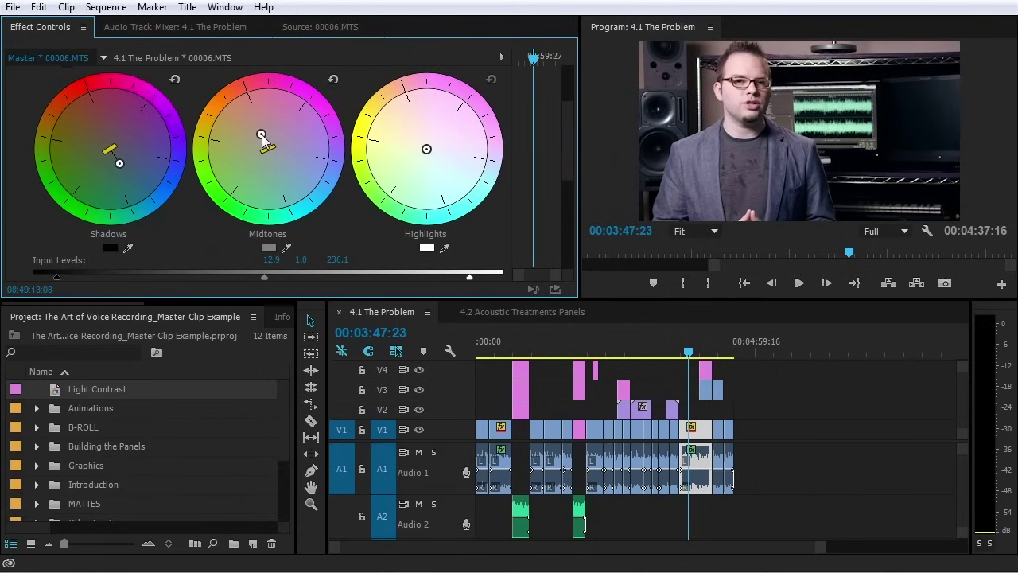
pyautogui.scroll(-3, 272, 183)
pyautogui.scroll(-3, 106, 213)
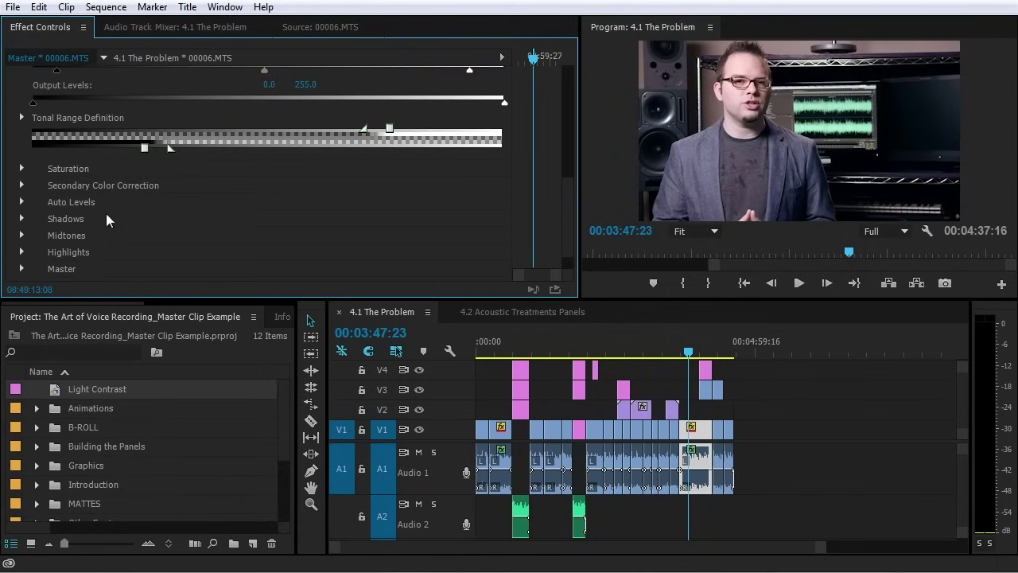
pyautogui.click(21, 168)
pyautogui.moveTo(273, 185); pyautogui.dragTo(252, 185)
pyautogui.click(273, 185)
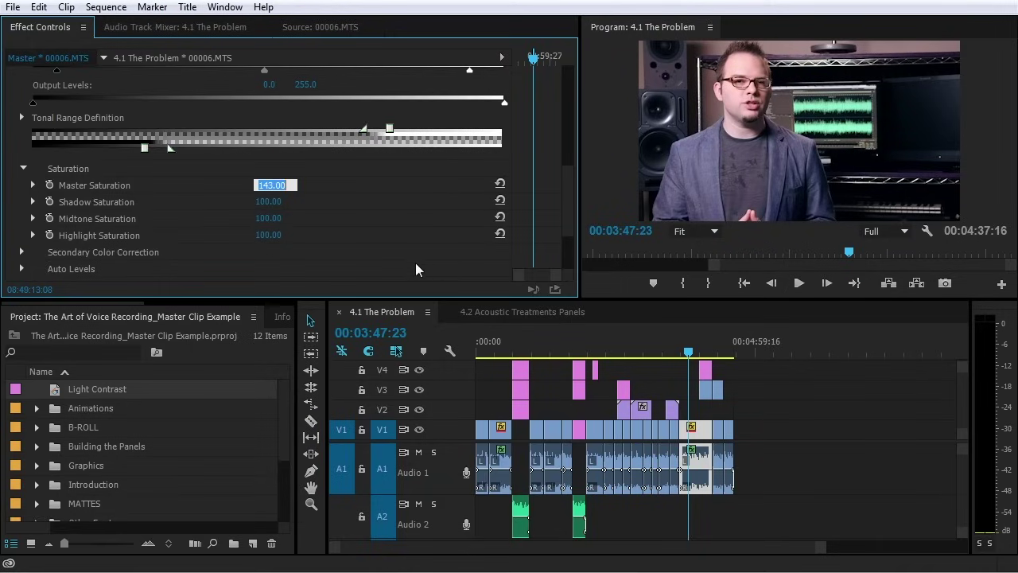
pyautogui.click(607, 354)
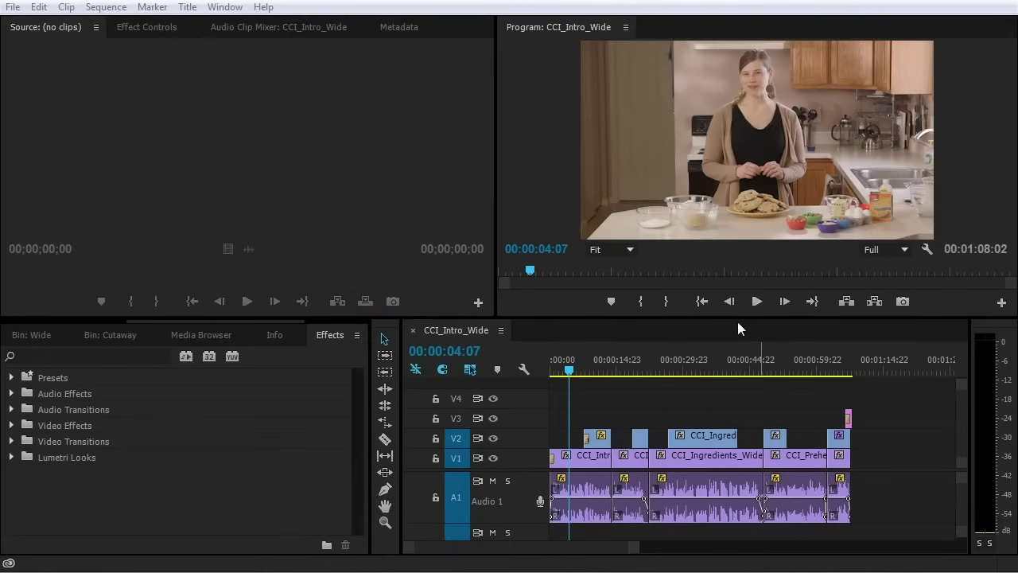
# Play the CCI_Intro_Wide sequence from its start
pyautogui.click(733, 326)
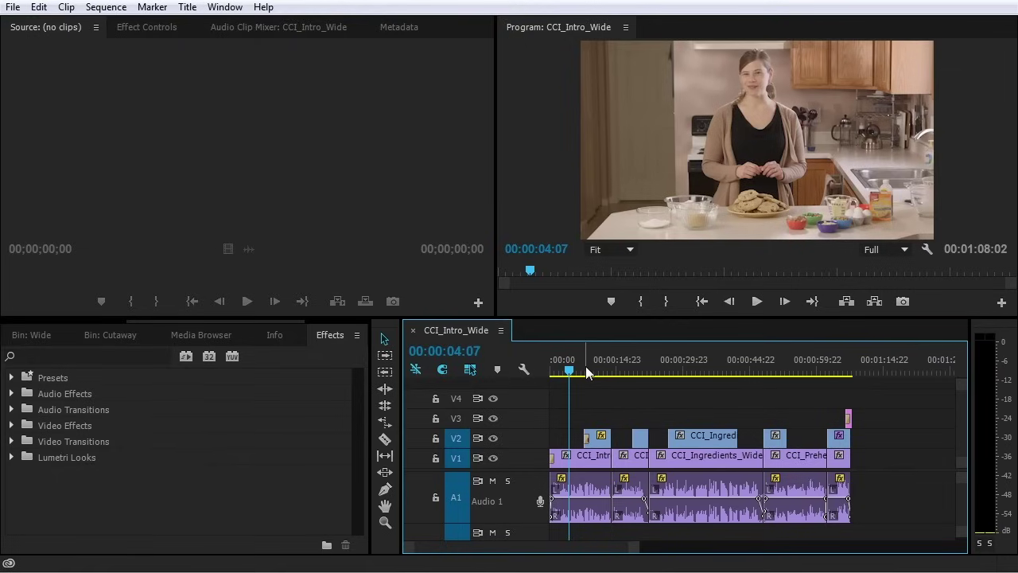
pyautogui.press('Home')
pyautogui.press('space')
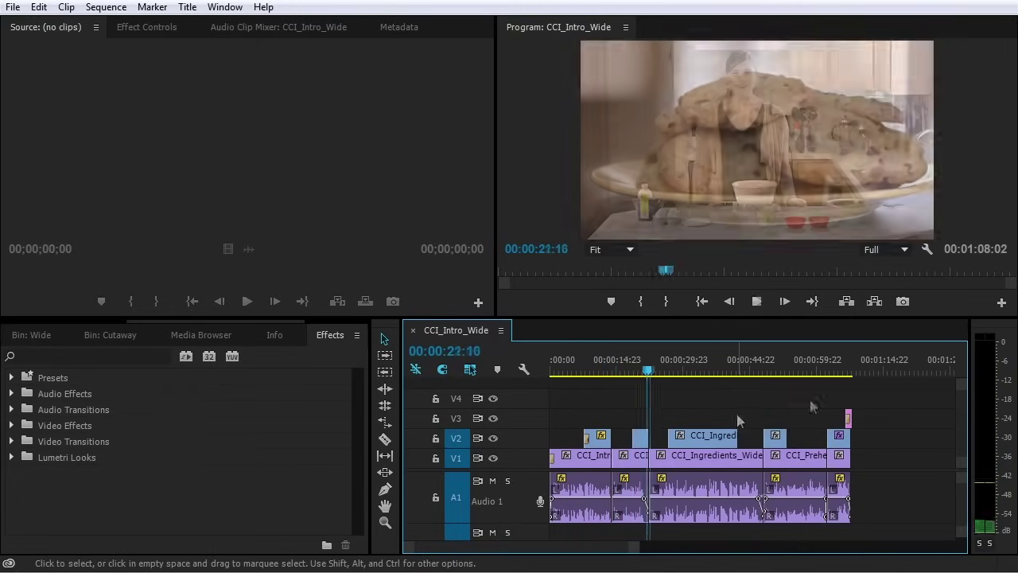
pyautogui.press('space')
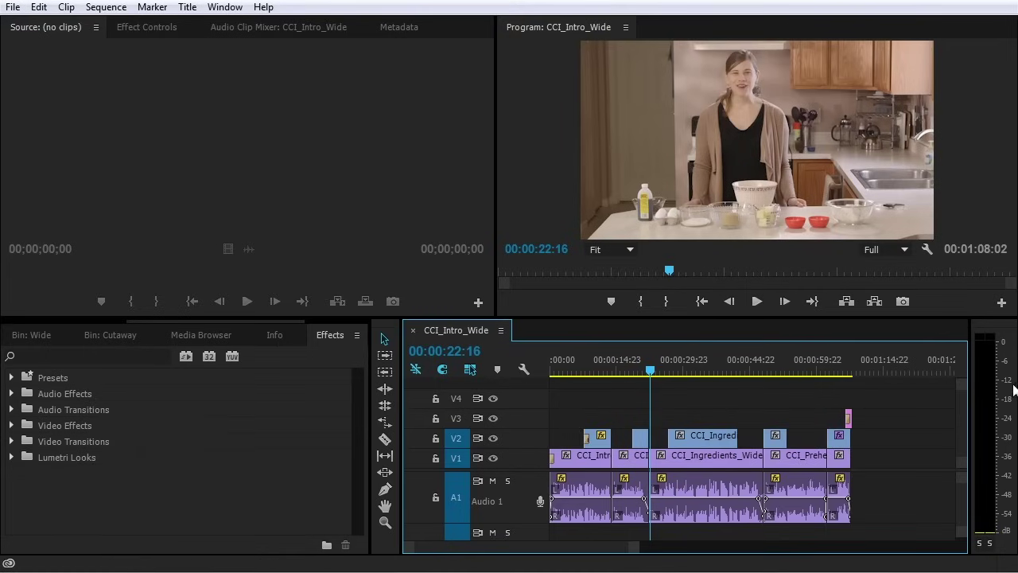
pyautogui.click(621, 375)
pyautogui.press('space')
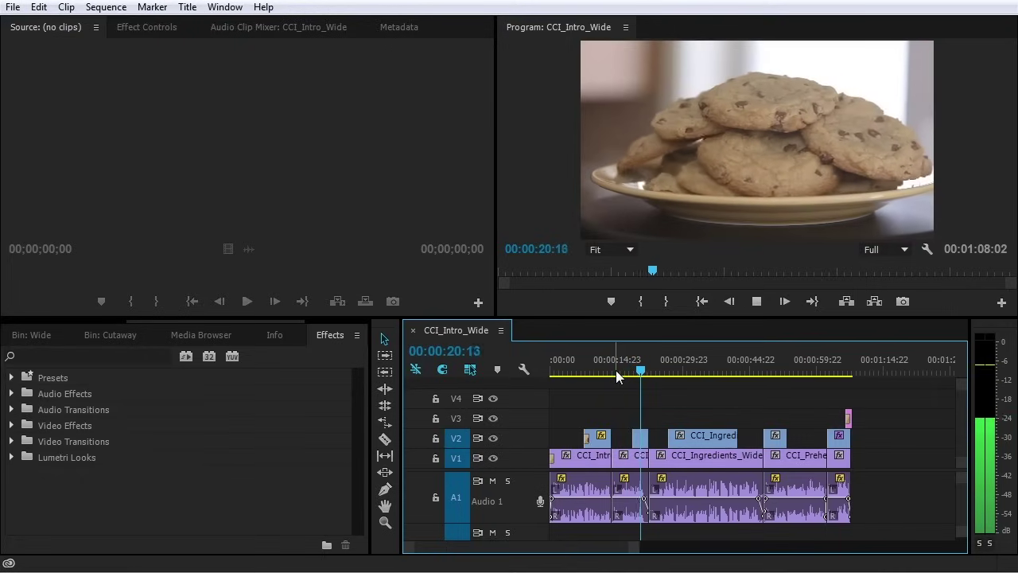
pyautogui.press('space')
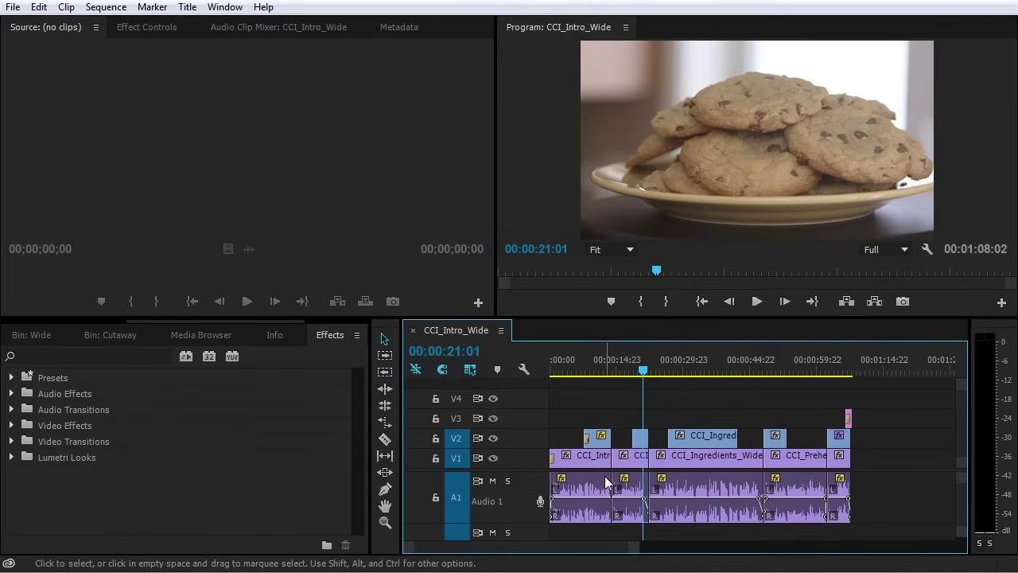
# Normalize the first CCI_Intro clip's max peak to 0 dB in Audio Gain
pyautogui.click(566, 368)
pyautogui.click(574, 463)
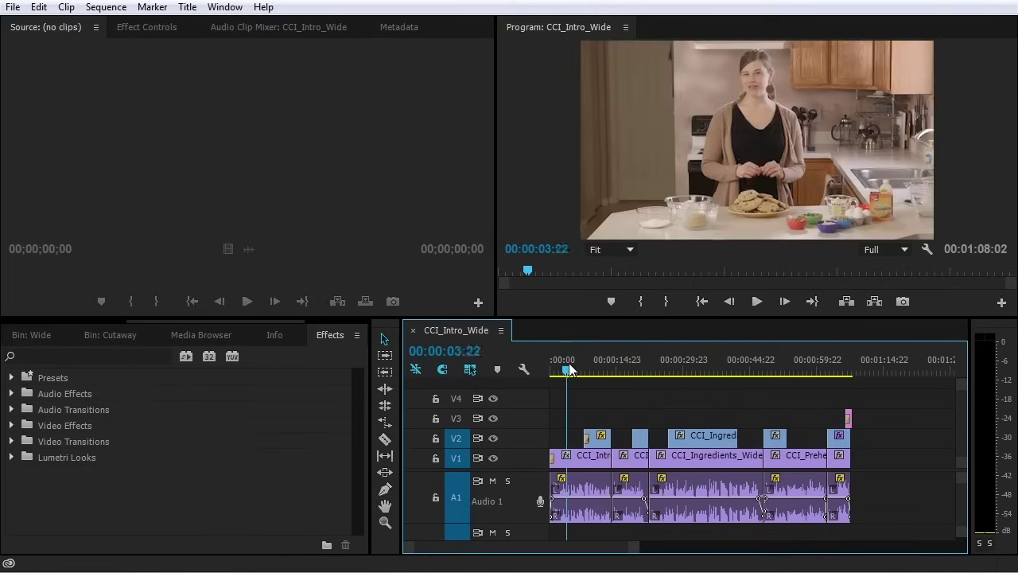
pyautogui.rightClick(574, 464)
pyautogui.click(675, 410)
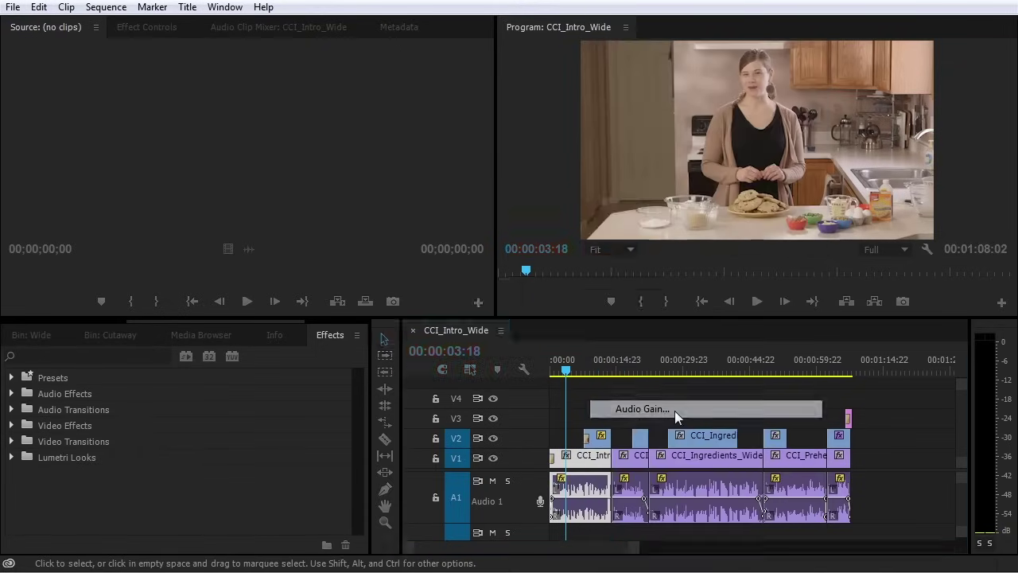
pyautogui.moveTo(515, 215); pyautogui.dragTo(593, 253)
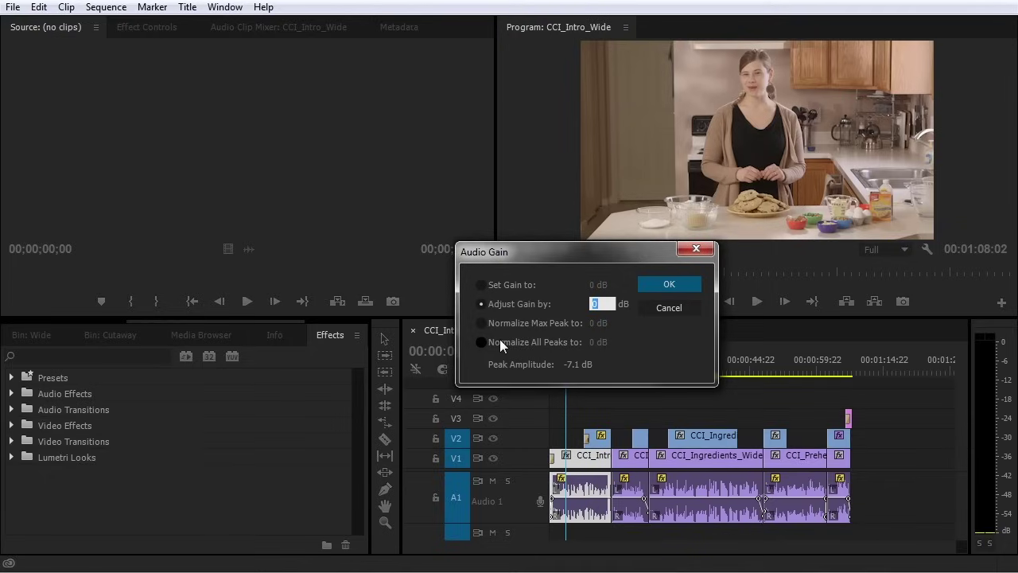
pyautogui.click(481, 323)
pyautogui.click(597, 324)
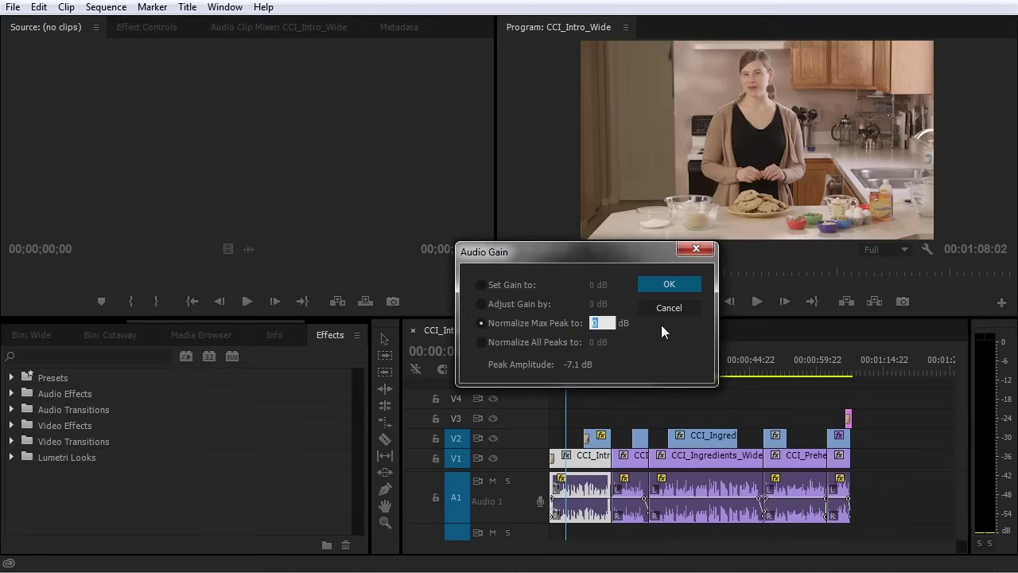
pyautogui.write('-2')
pyautogui.click(669, 284)
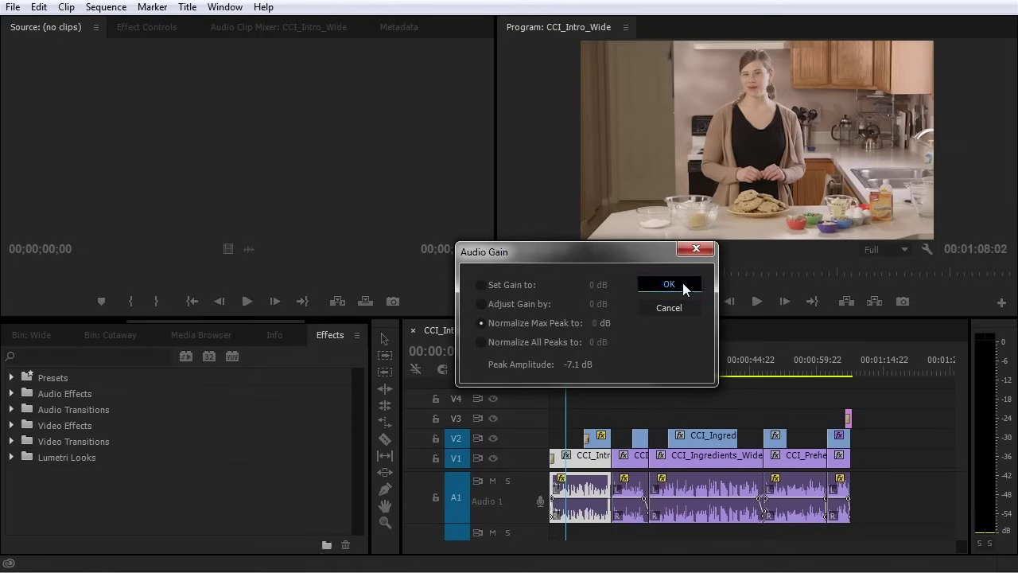
pyautogui.press('=')
pyautogui.press('=')
pyautogui.press('=')
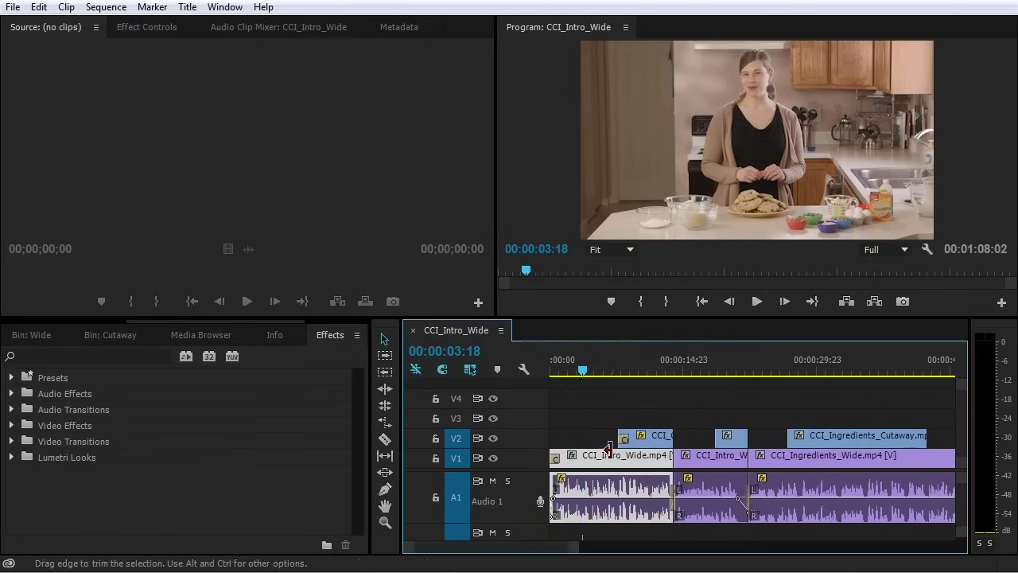
# Play the opening seconds of CCI_Intro_Wide from 00:00:00:00
pyautogui.click(554, 371)
pyautogui.moveTo(554, 371); pyautogui.dragTo(551, 371)
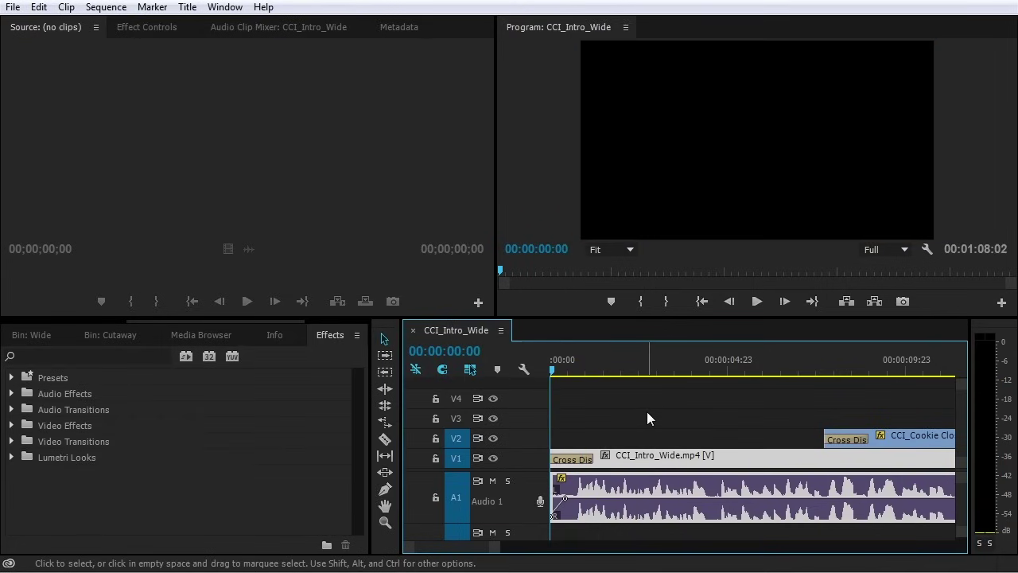
pyautogui.press('space')
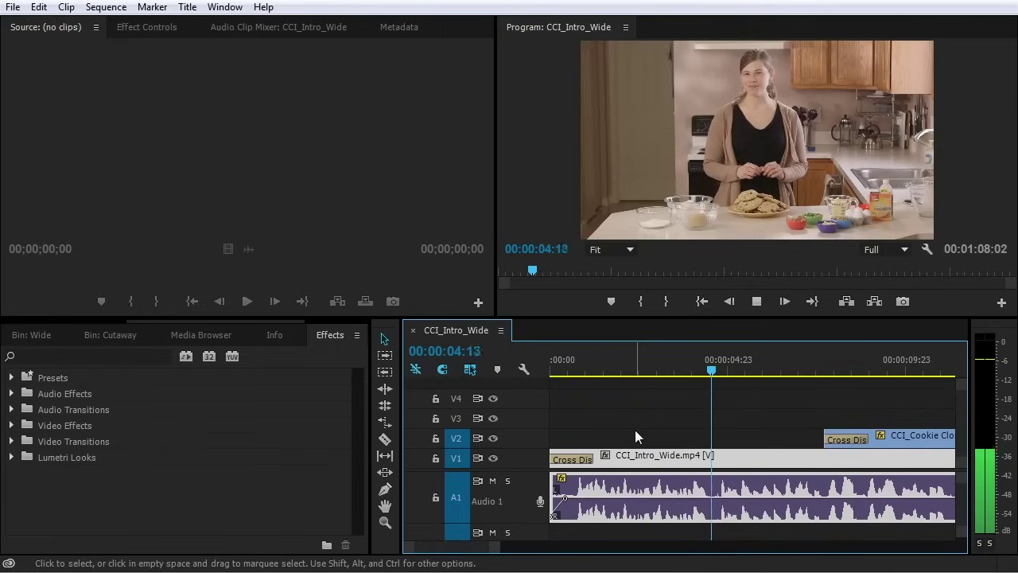
pyautogui.press('space')
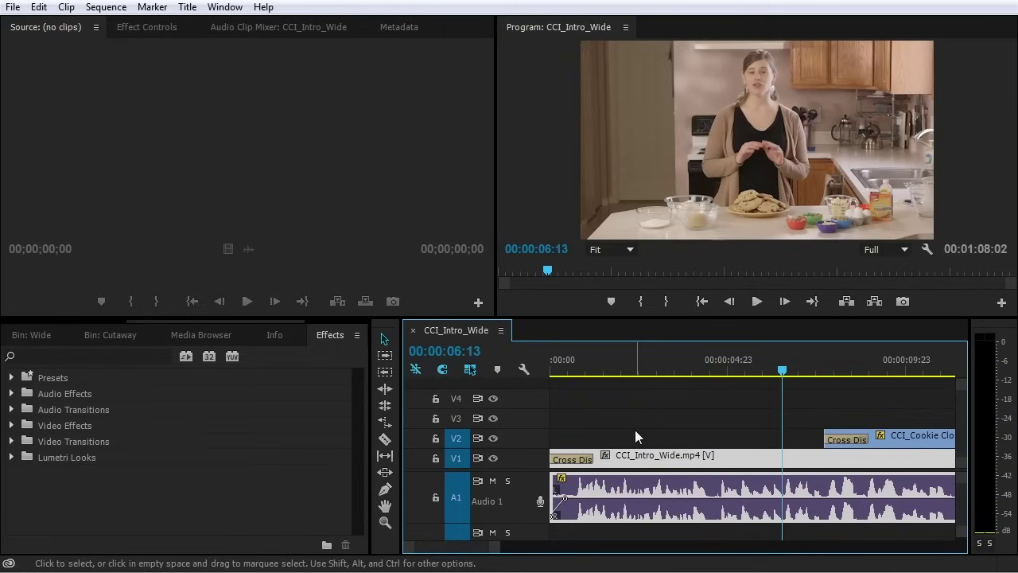
# Zoom out to the whole sequence and marquee-select all Audio 1 clips for Audio Gain
pyautogui.click(705, 397)
pyautogui.press('\\')
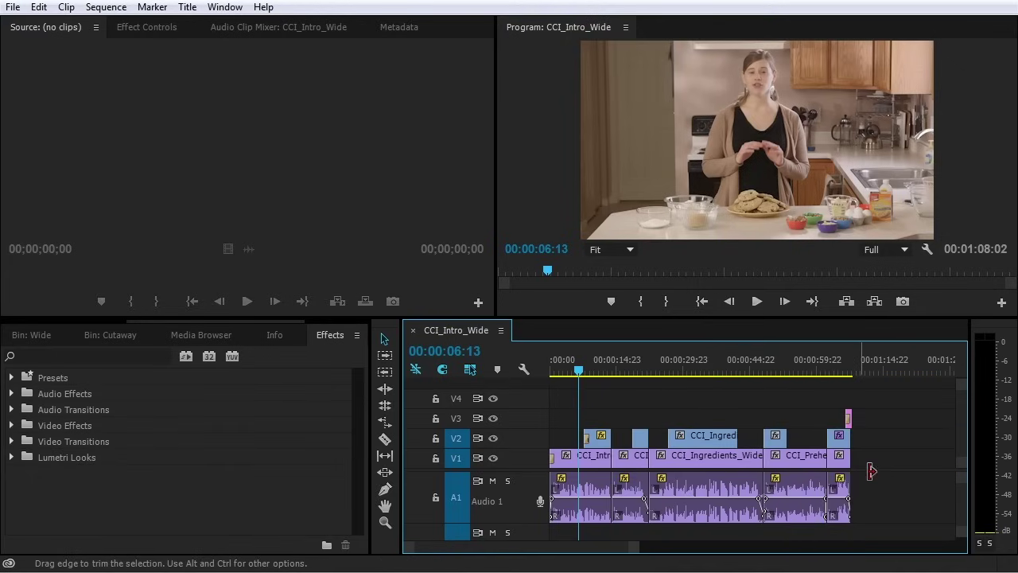
pyautogui.moveTo(905, 483); pyautogui.dragTo(566, 490)
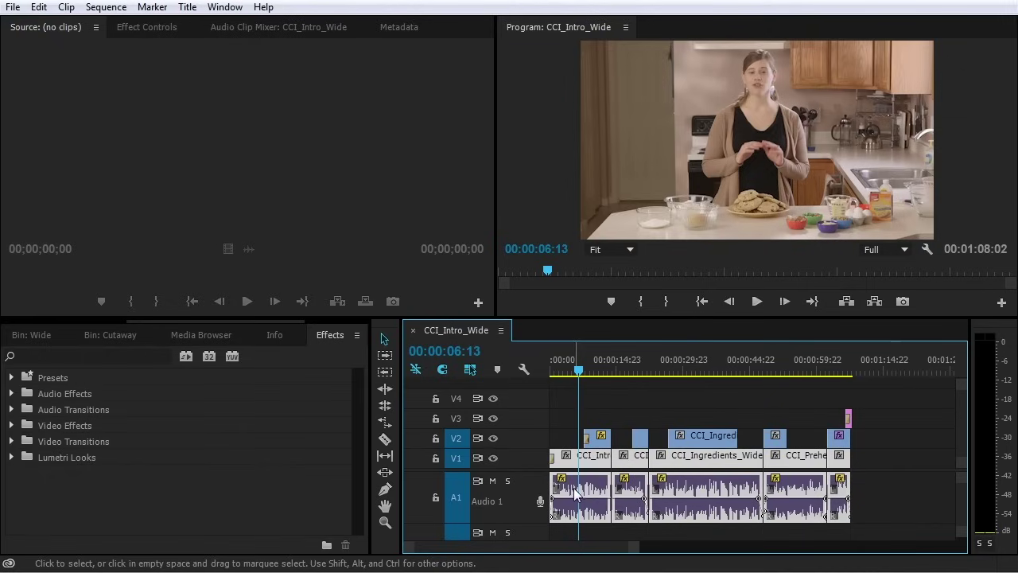
pyautogui.press('g')
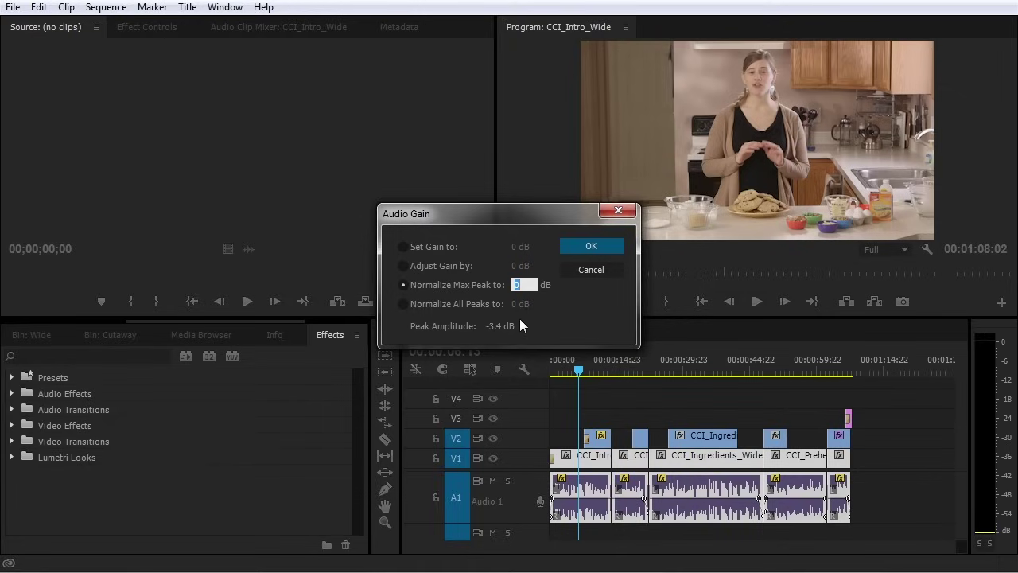
# Set Normalize All Peaks to -2 dB for the selected A1 clips
pyautogui.click(412, 305)
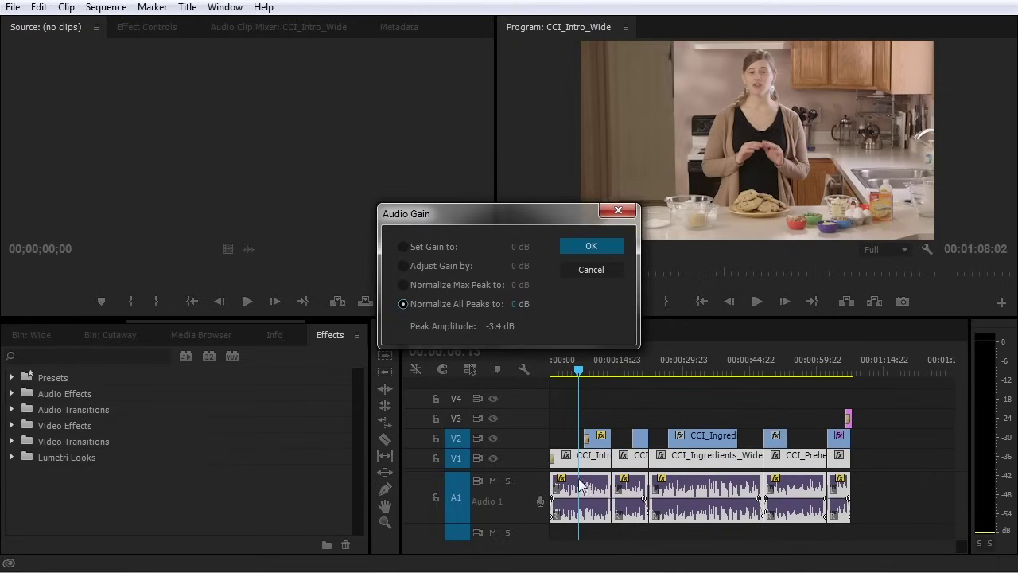
pyautogui.click(514, 307)
pyautogui.write('-')
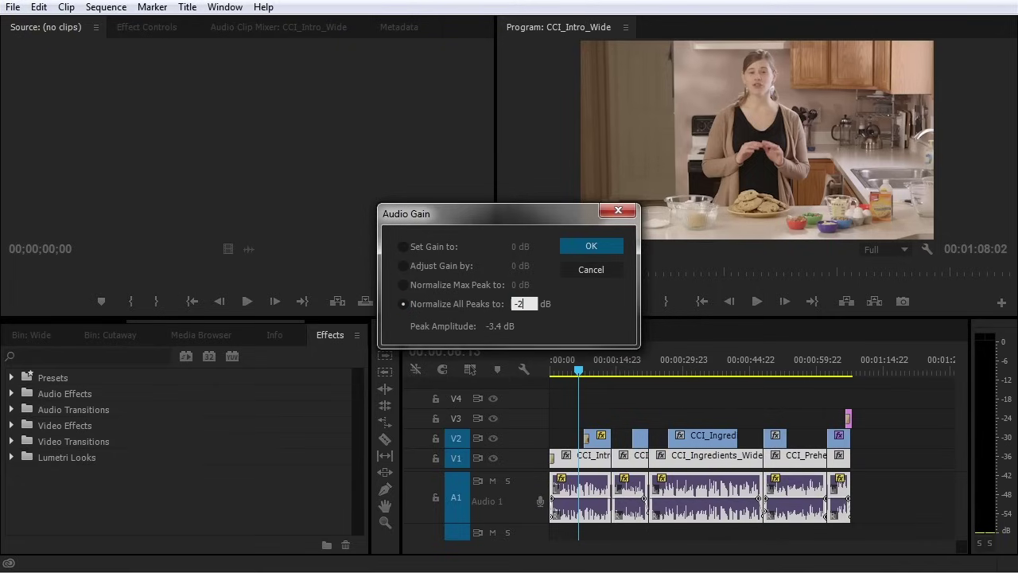
pyautogui.write('2')
pyautogui.press('Return')
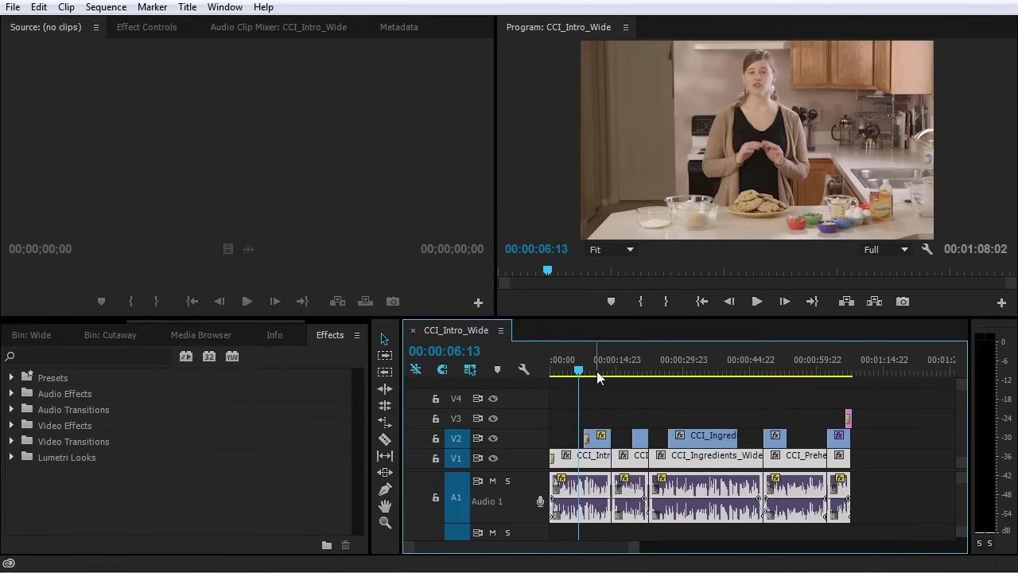
# Play CCI_Intro_Wide to check the normalized audio levels, then stop
pyautogui.press('space')
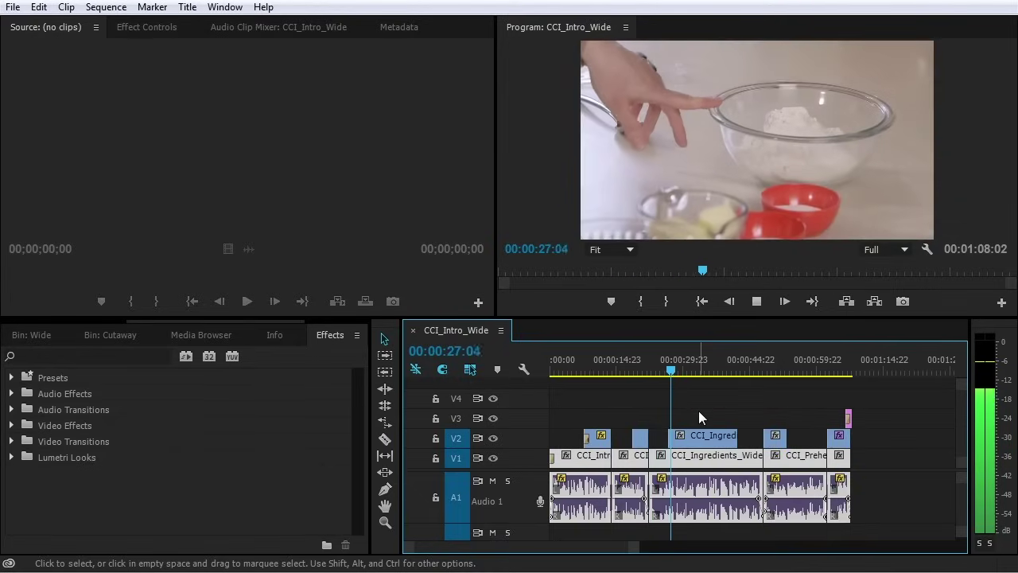
pyautogui.click(699, 411)
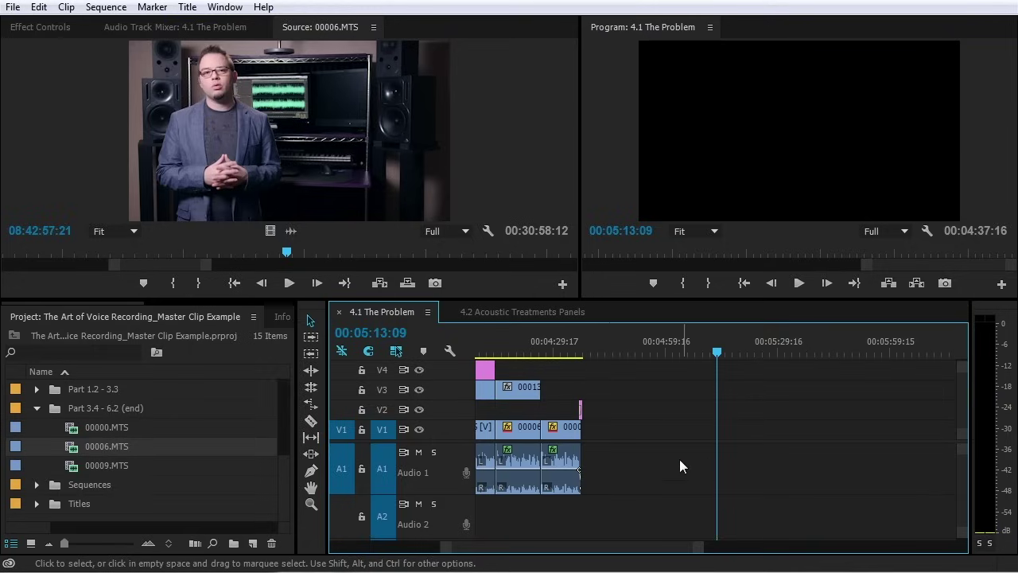
# Show 00006.MTS as a full-length audio waveform in the Source monitor
pyautogui.click(75, 449)
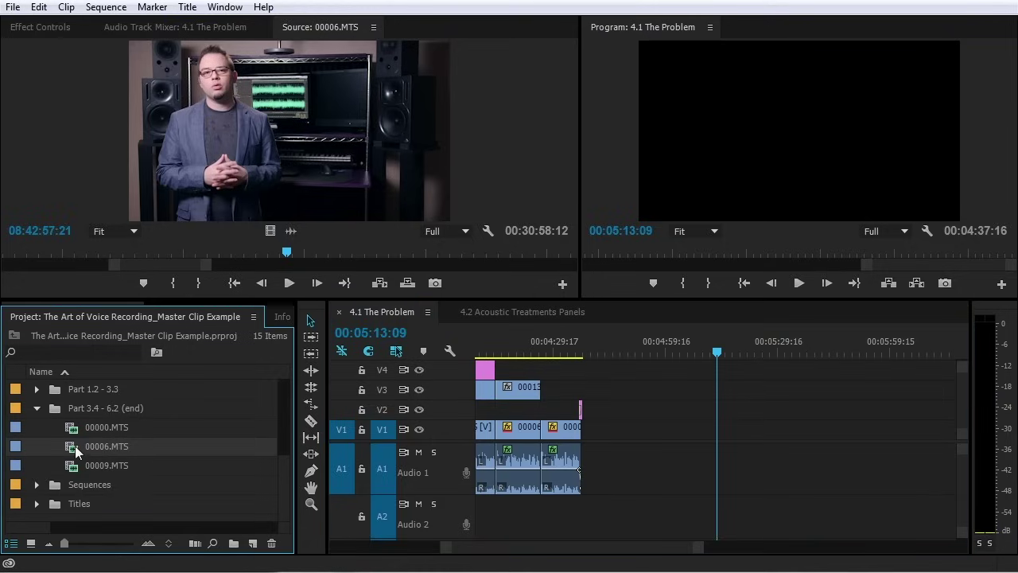
pyautogui.click(422, 151)
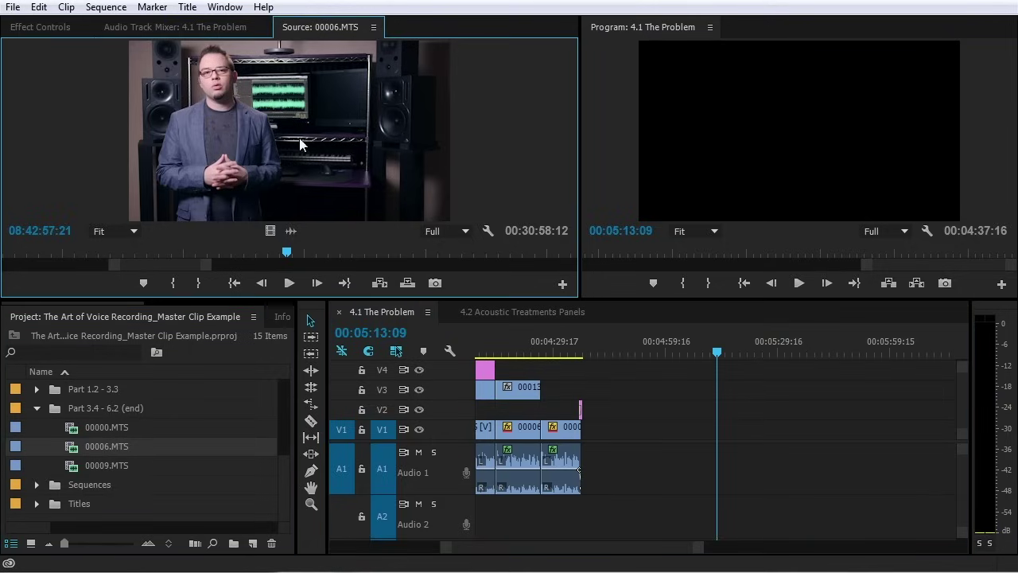
pyautogui.click(291, 230)
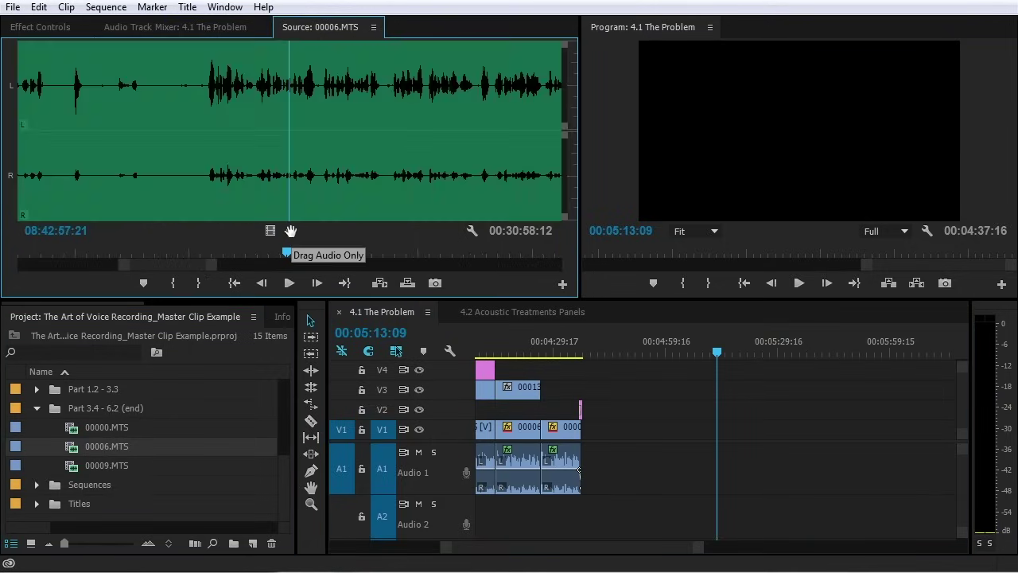
pyautogui.moveTo(218, 266); pyautogui.dragTo(527, 266)
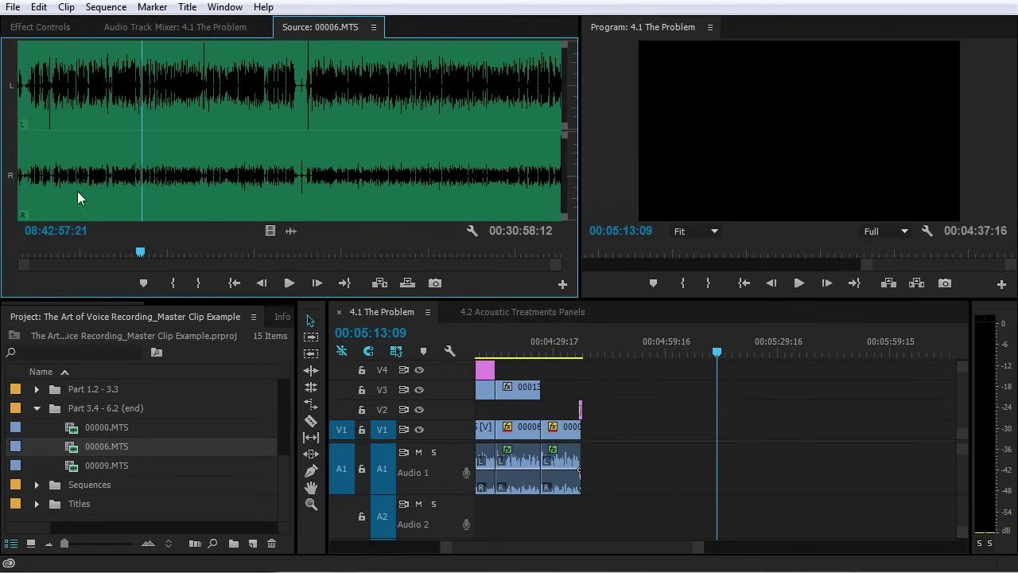
# Raise the 00006.MTS audio gain by 10 dB through Clip > Audio Options > Audio Gain
pyautogui.click(116, 445)
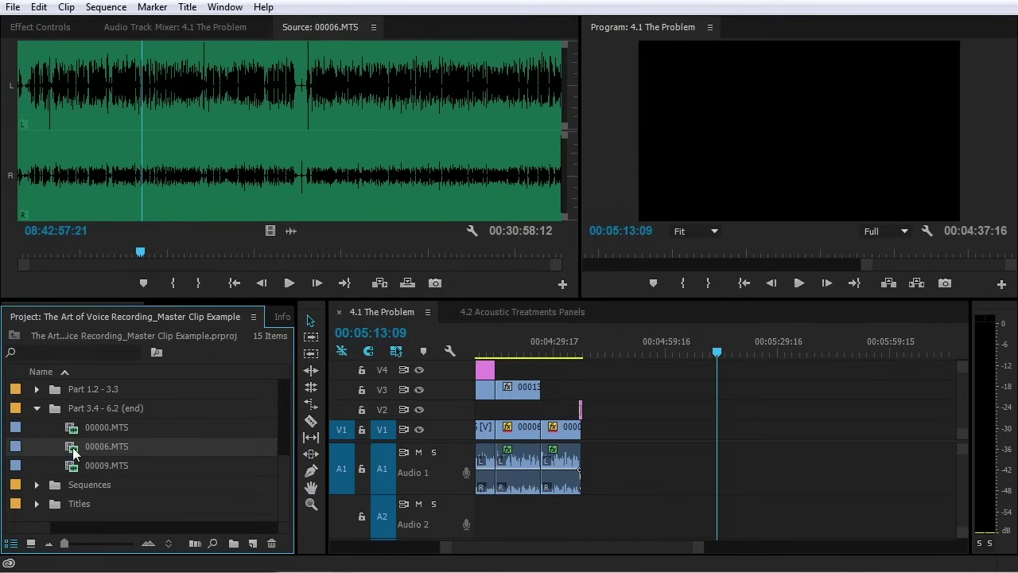
pyautogui.click(66, 7)
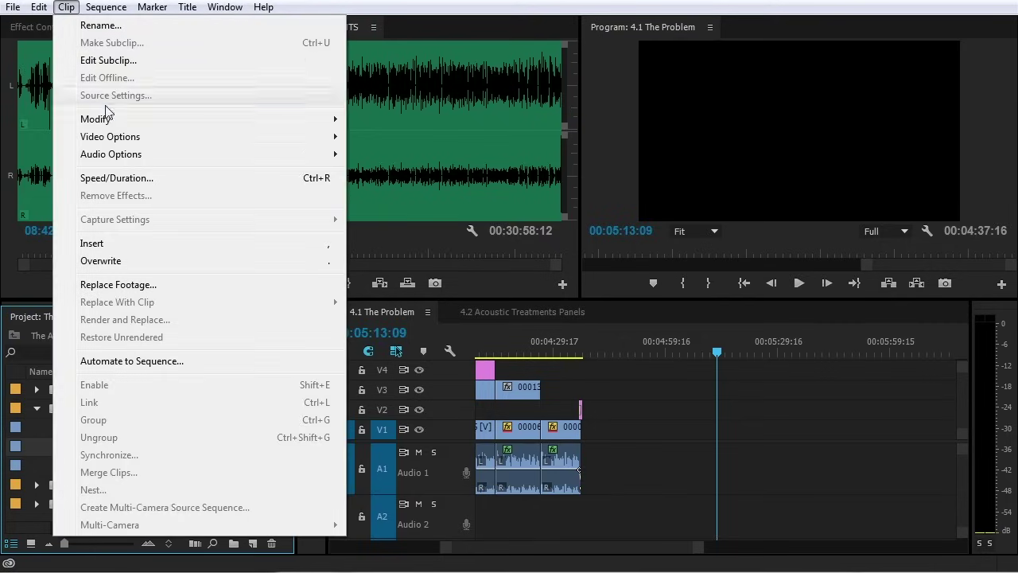
pyautogui.moveTo(199, 156)
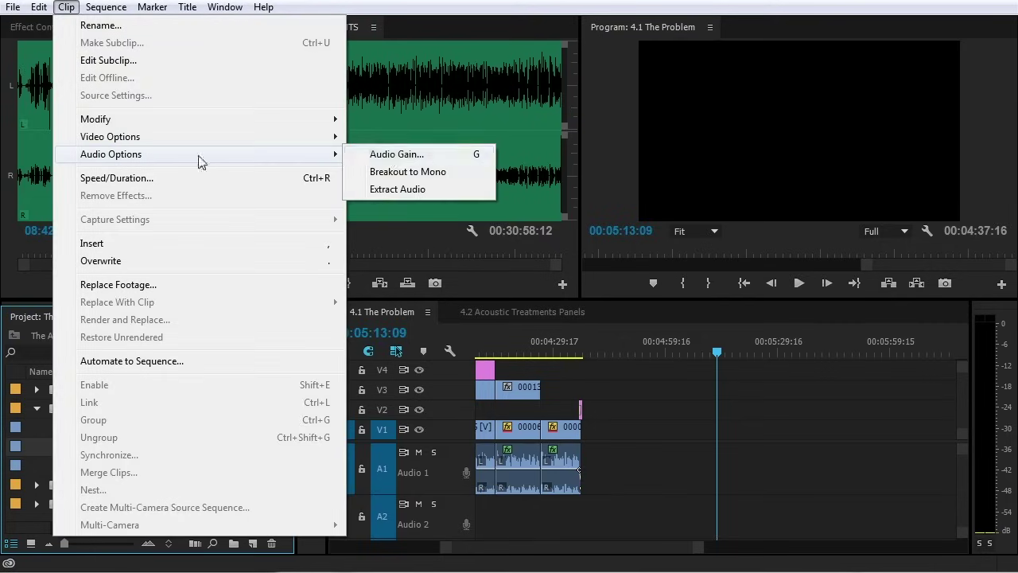
pyautogui.click(378, 157)
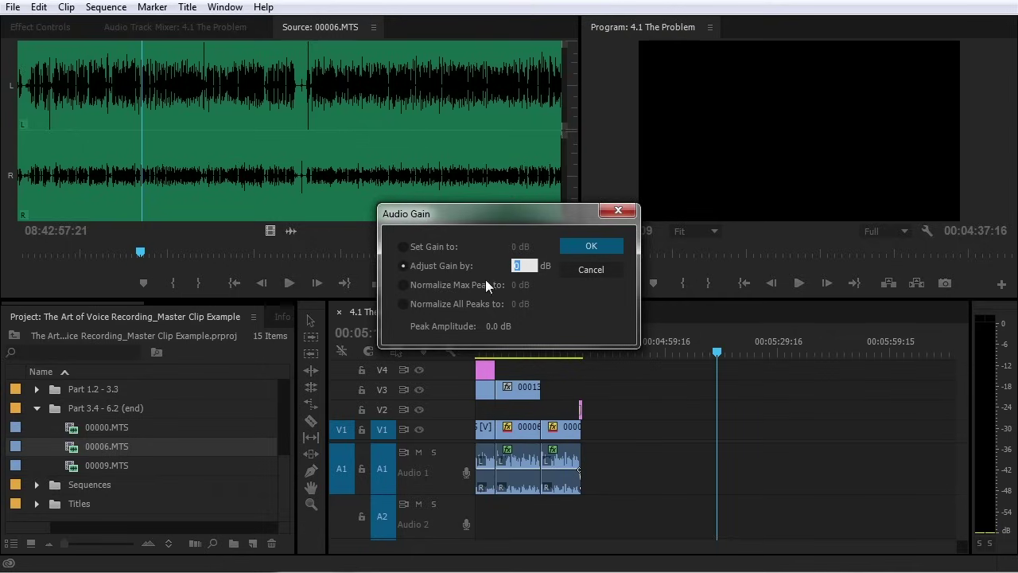
pyautogui.write('10')
pyautogui.click(588, 245)
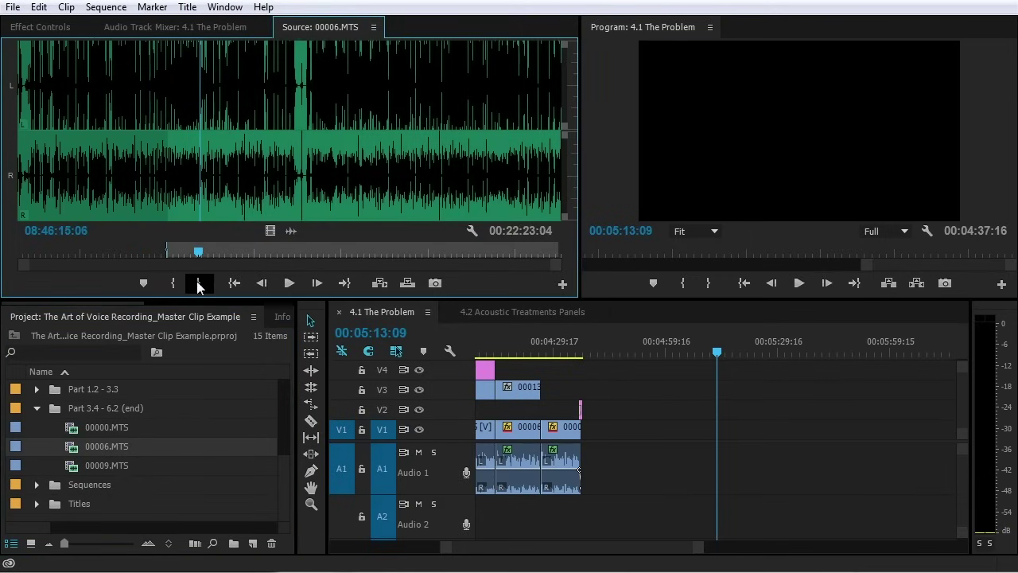
# Mark an out point on 00006.MTS and drop it into 4.1 The Problem on V1/A1
pyautogui.click(198, 283)
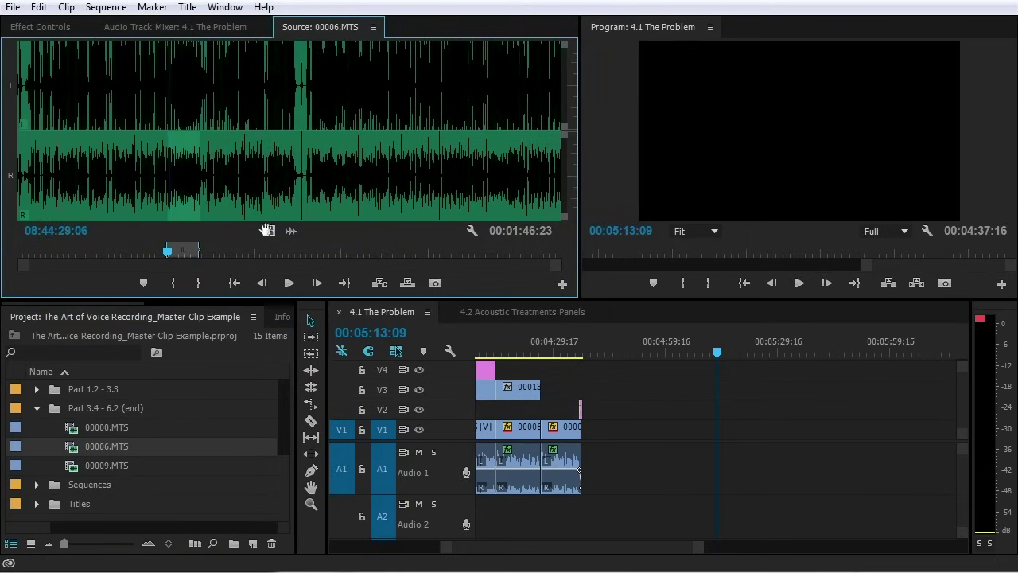
pyautogui.moveTo(265, 118); pyautogui.dragTo(634, 457)
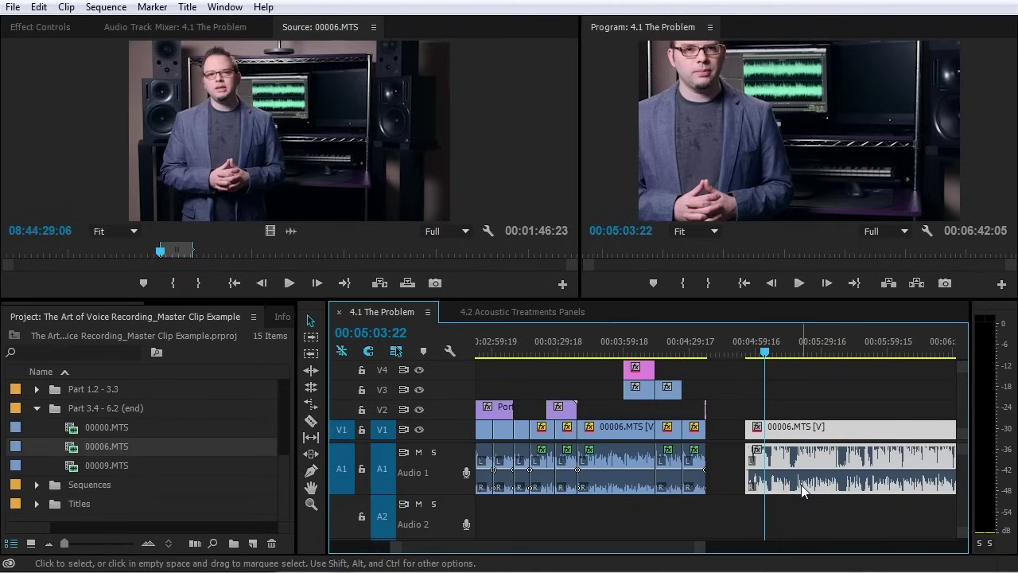
# Normalize all peaks of the selected Audio 1 clips to -2 dB
pyautogui.moveTo(820, 516); pyautogui.dragTo(478, 465)
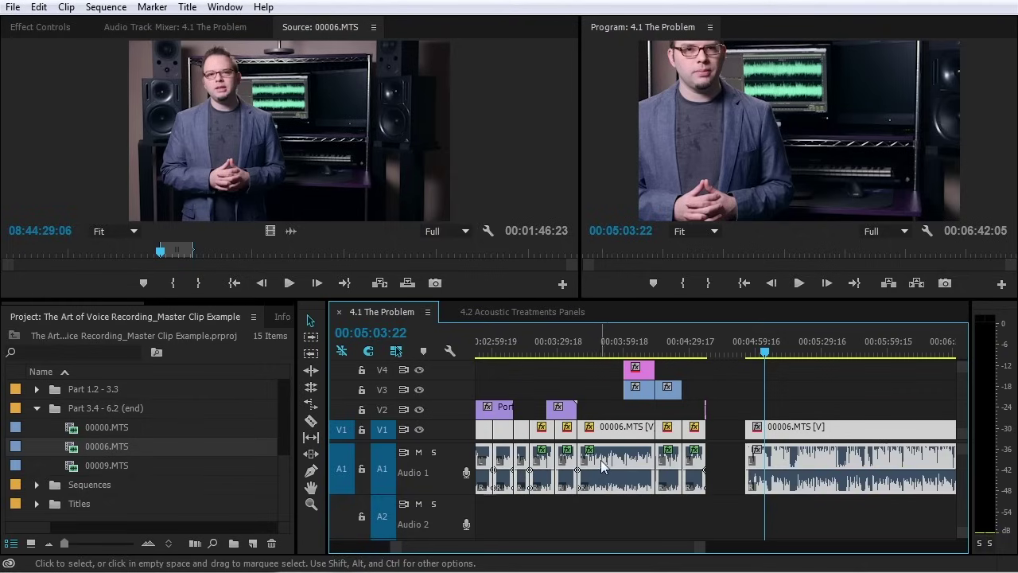
pyautogui.rightClick(602, 467)
pyautogui.click(660, 432)
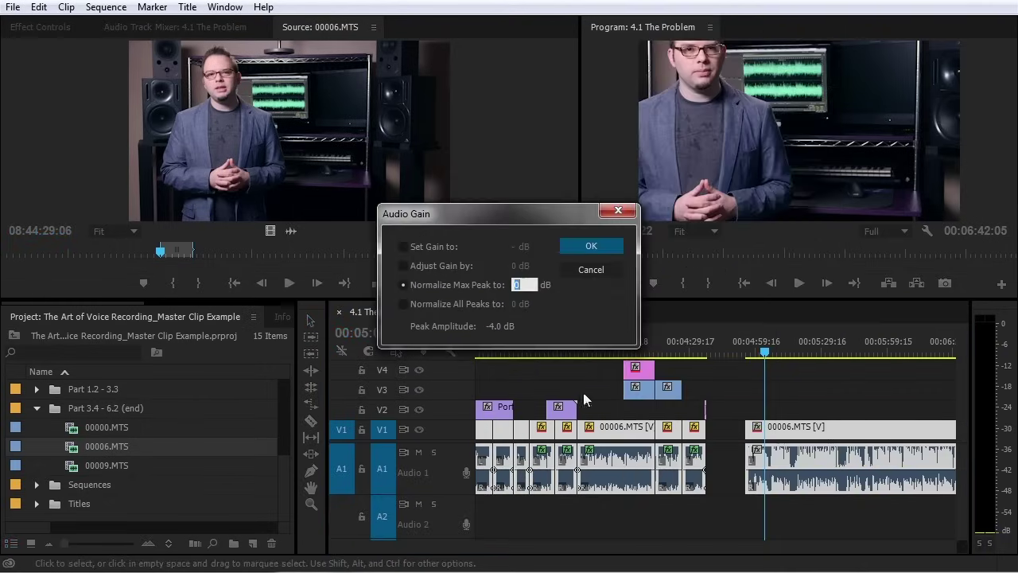
pyautogui.click(502, 303)
pyautogui.click(523, 304)
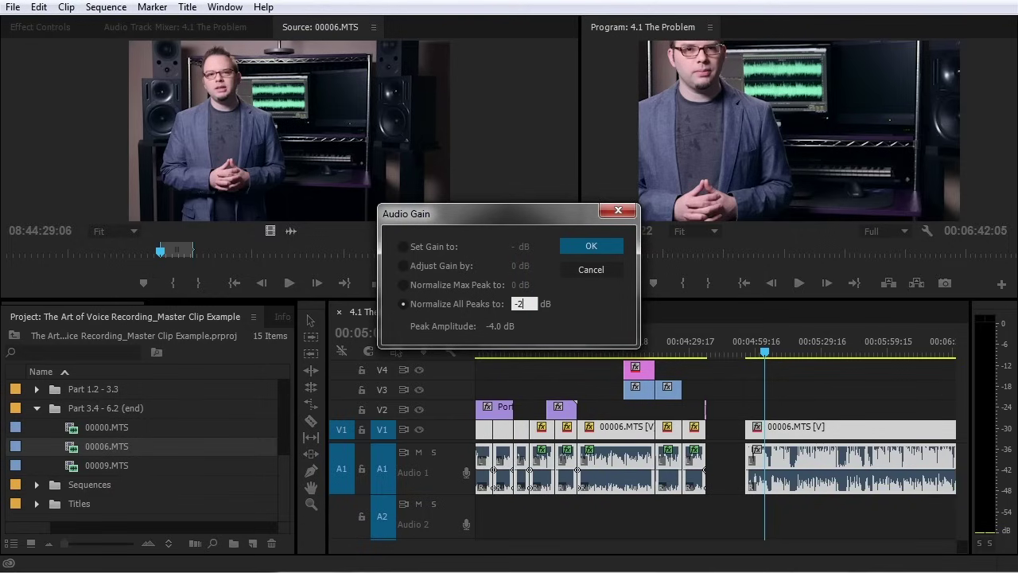
pyautogui.press('Return')
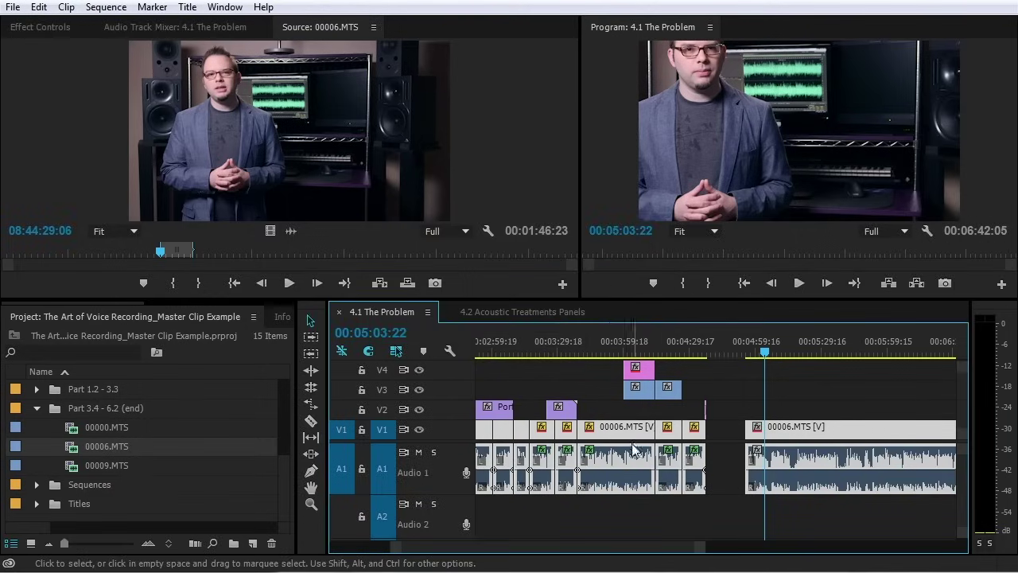
# Drop 00006.MTS after the last clip and zoom out to the full sequence
pyautogui.press('-')
pyautogui.press('-')
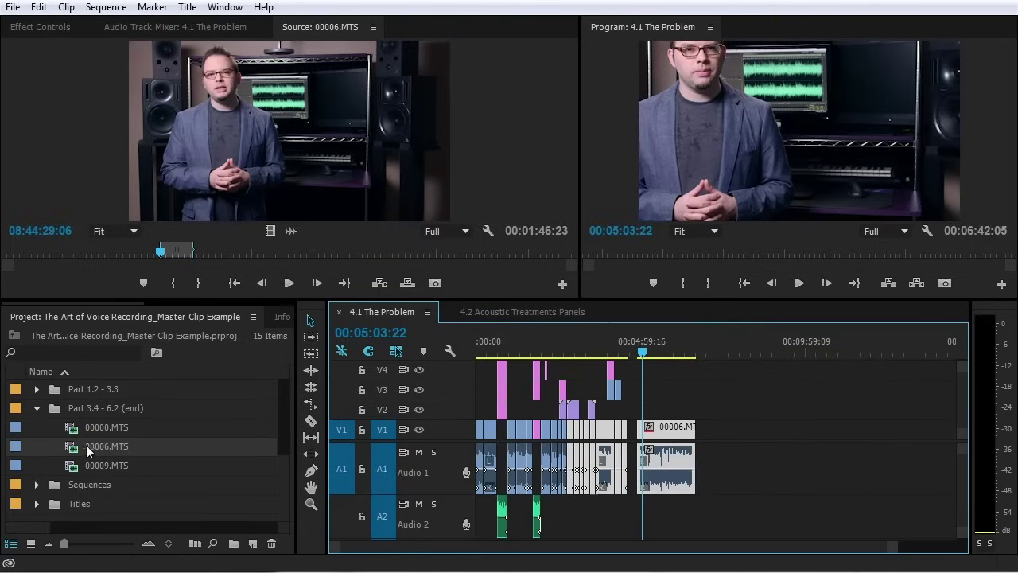
pyautogui.moveTo(91, 447); pyautogui.dragTo(696, 430)
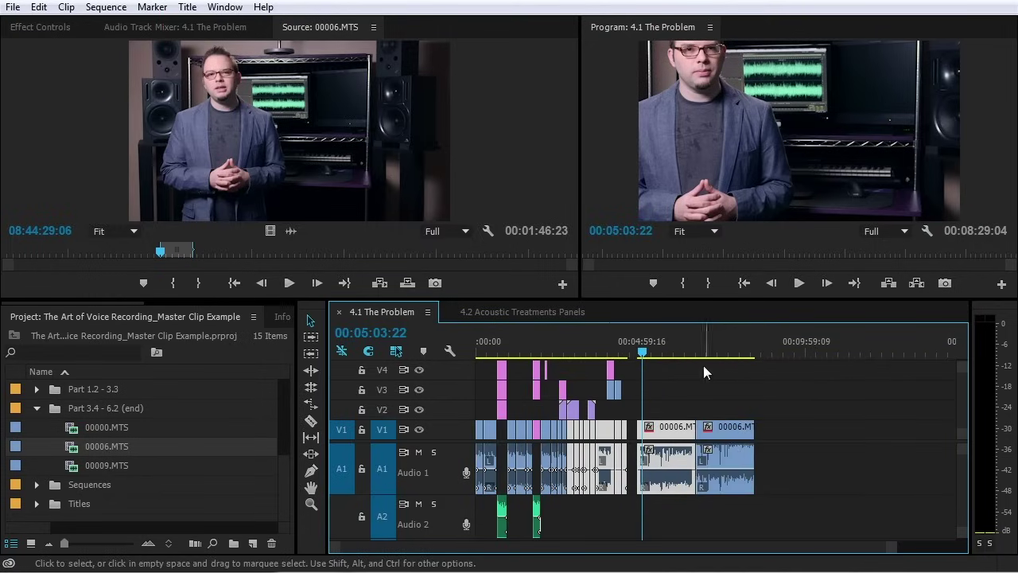
pyautogui.click(695, 334)
pyautogui.press('=')
pyautogui.press('=')
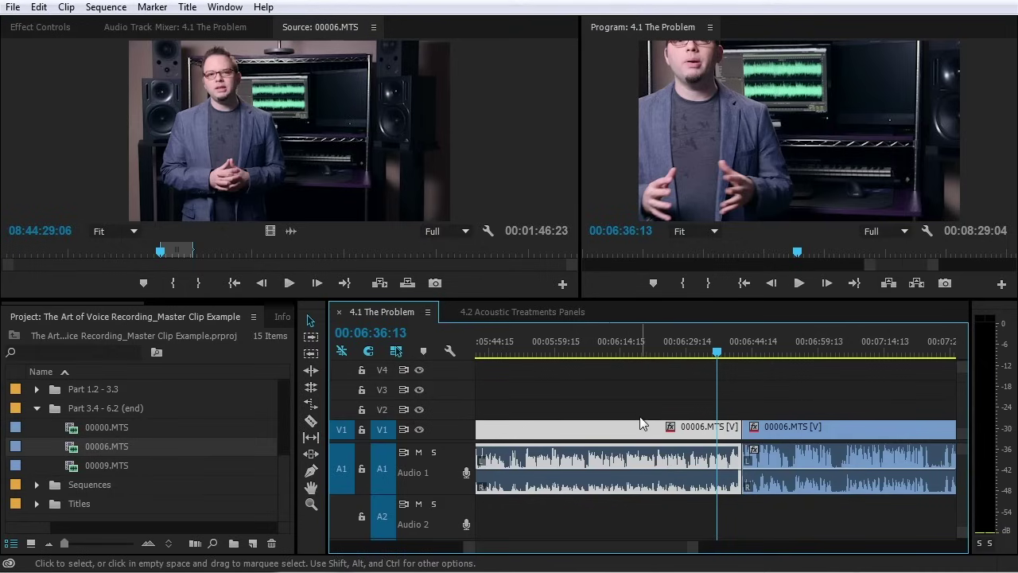
pyautogui.click(69, 450)
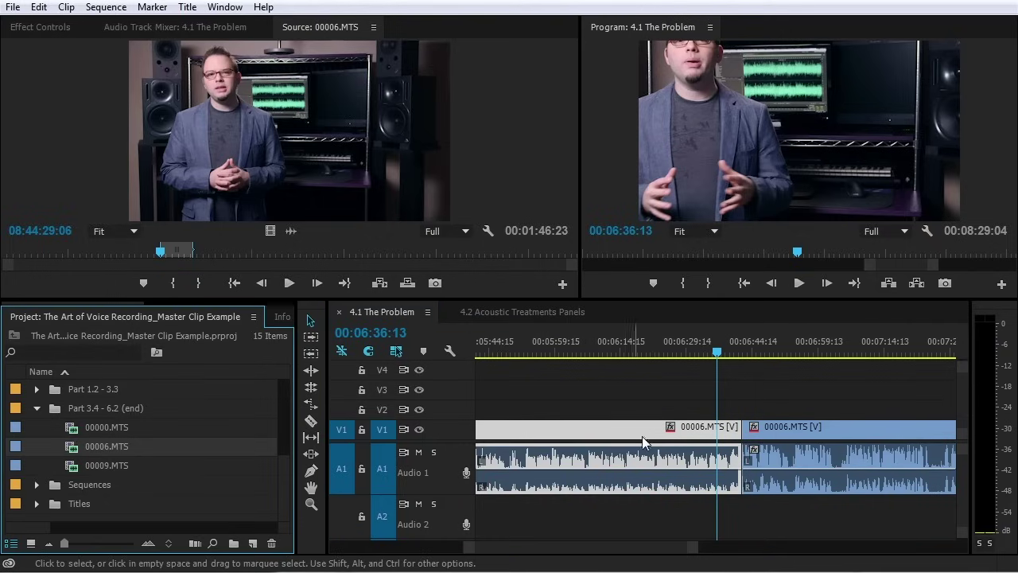
pyautogui.press('-')
pyautogui.press('-')
pyautogui.press('-')
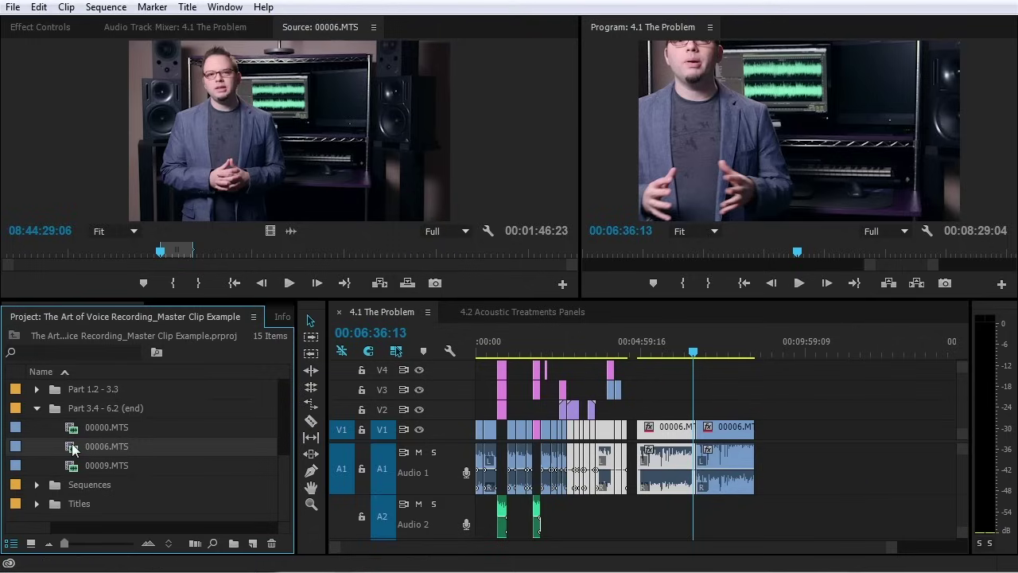
# Set the 00006.MTS clip gain to 10 dB
pyautogui.press('g')
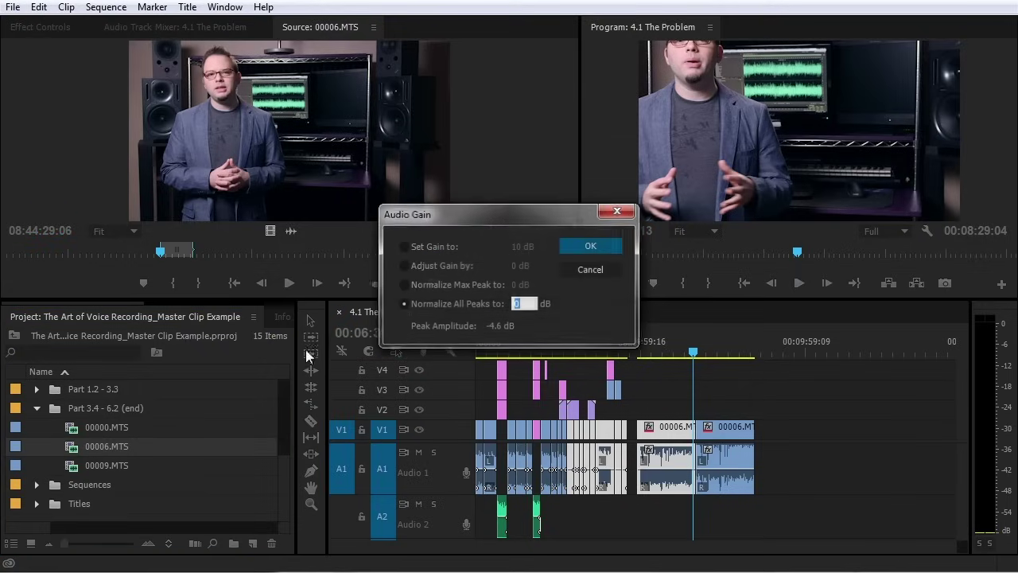
pyautogui.click(430, 269)
pyautogui.click(452, 247)
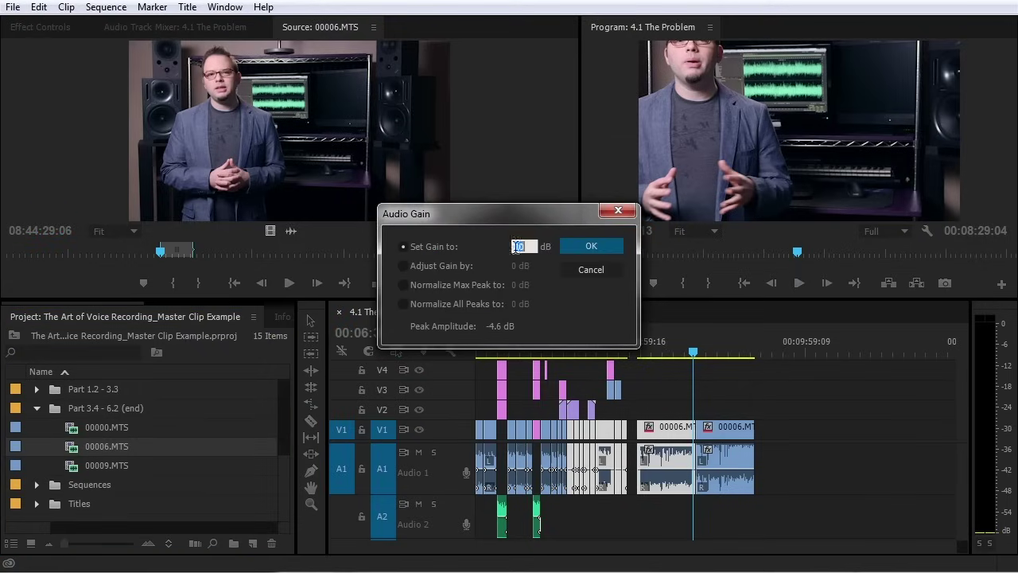
pyautogui.click(582, 245)
# Add 00006.MTS as a third clip at the sequence end, then select all Audio 1 clips for gain
pyautogui.moveTo(132, 196); pyautogui.dragTo(755, 507)
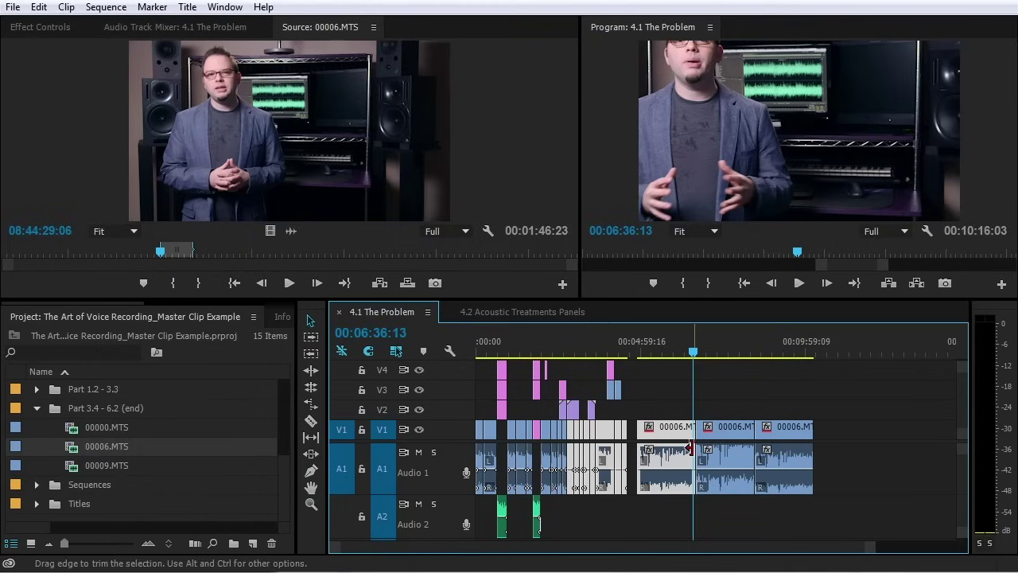
pyautogui.moveTo(887, 458); pyautogui.dragTo(477, 482)
pyautogui.press('g')
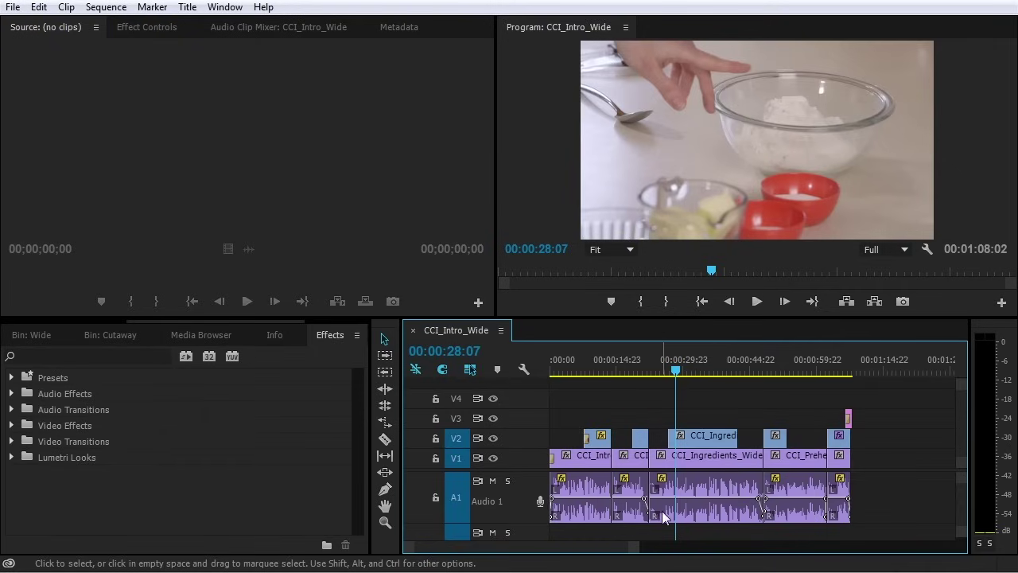
# Add two Audio 1 volume keyframes near 00:00:28, raise that stretch 3.33 dB, and play it back
pyautogui.press('=')
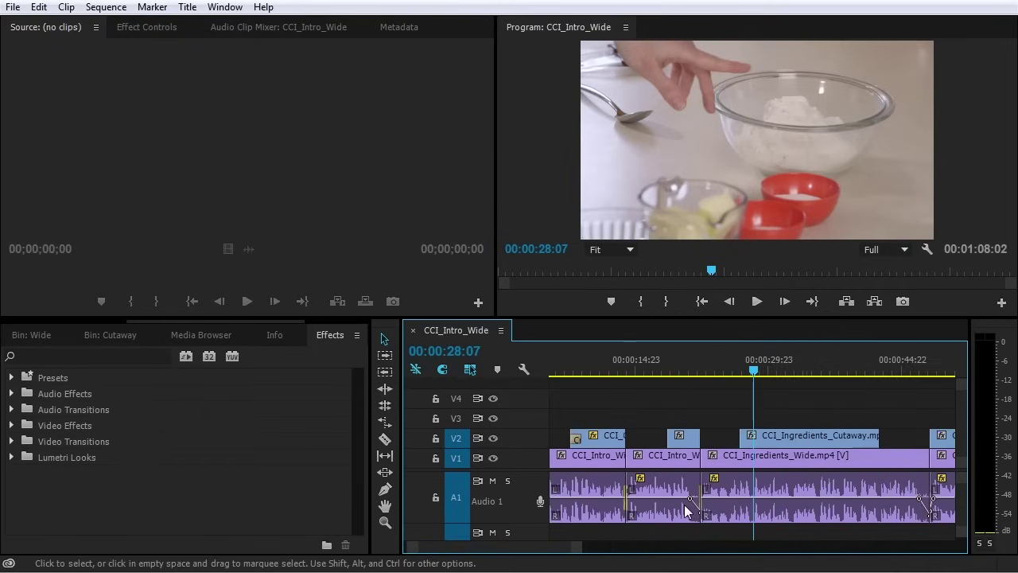
pyautogui.press('=')
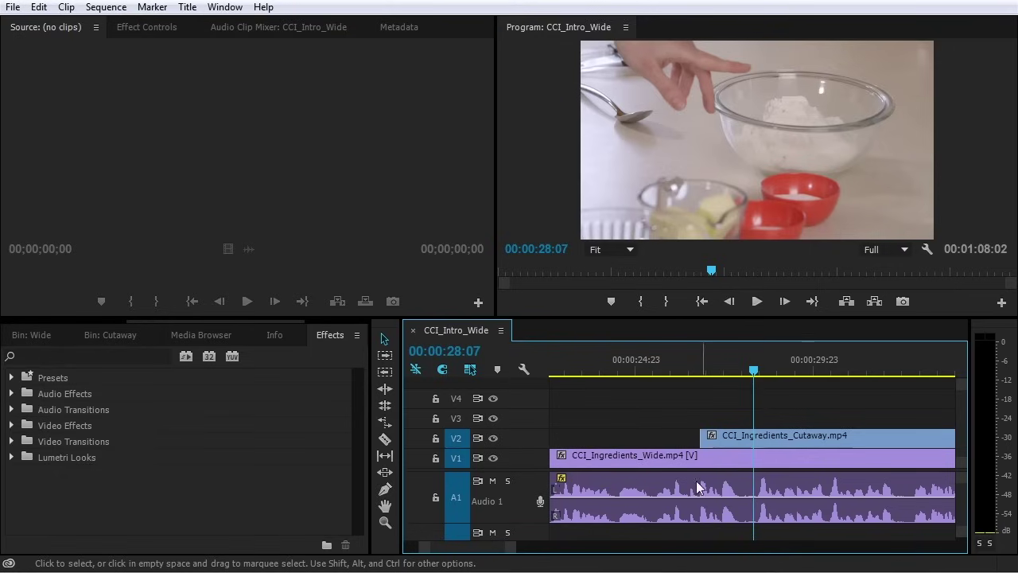
pyautogui.keyDown('ctrl'); pyautogui.click(758, 498); pyautogui.keyUp('ctrl')
pyautogui.keyDown('ctrl'); pyautogui.click(741, 499); pyautogui.keyUp('ctrl')
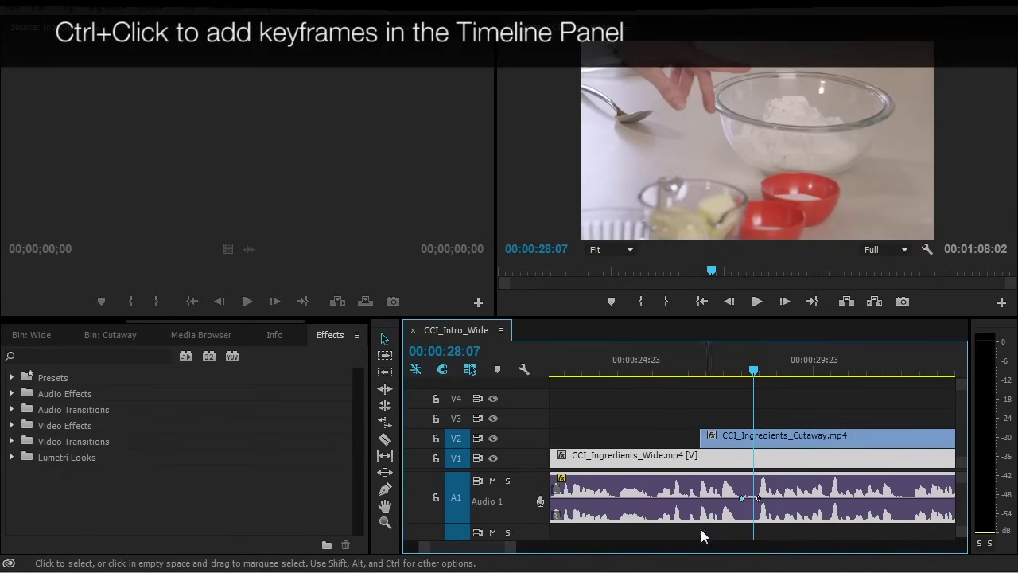
pyautogui.scroll(3, 648, 449)
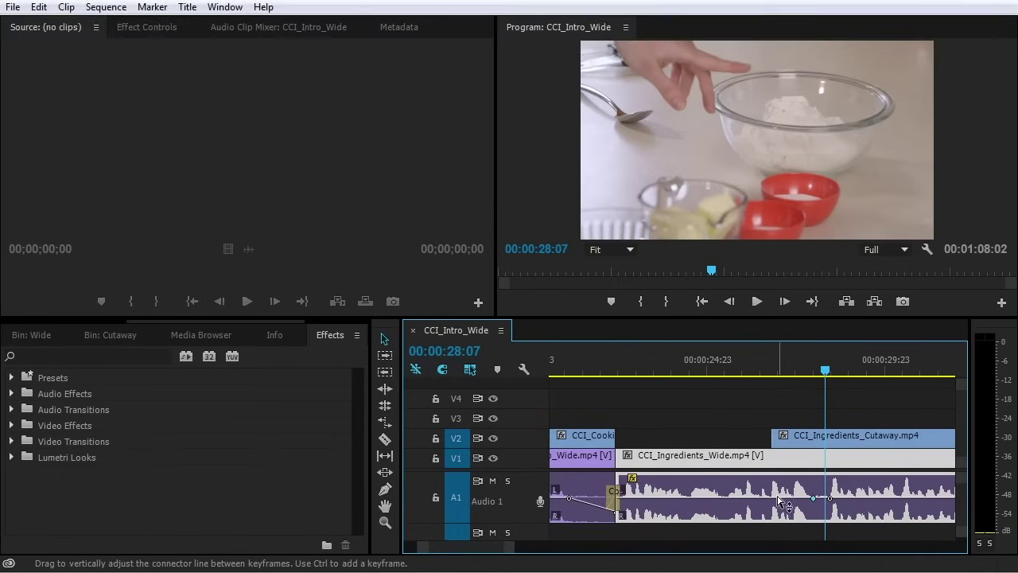
pyautogui.moveTo(779, 503); pyautogui.dragTo(779, 491)
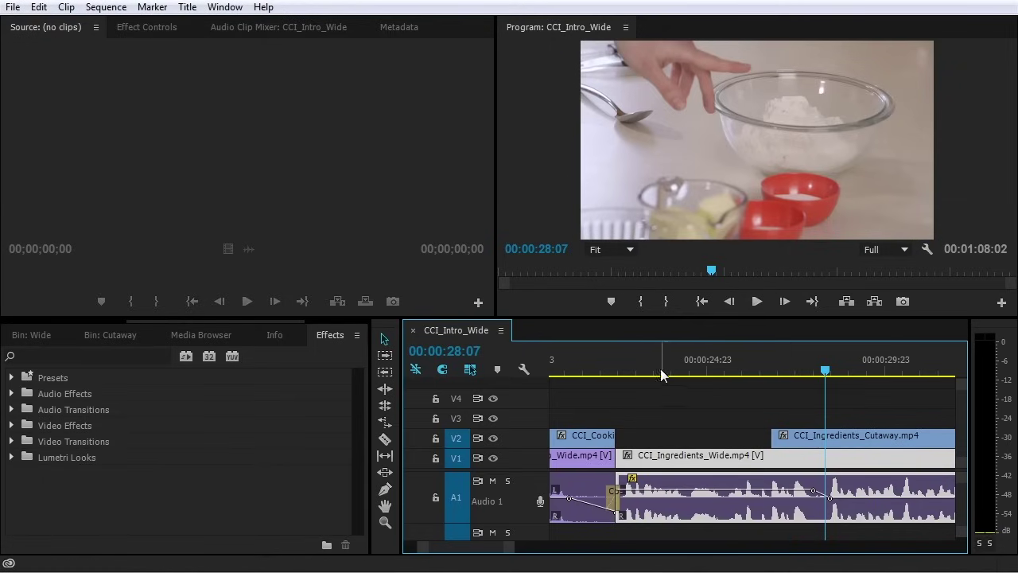
pyautogui.click(612, 357)
pyautogui.press('space')
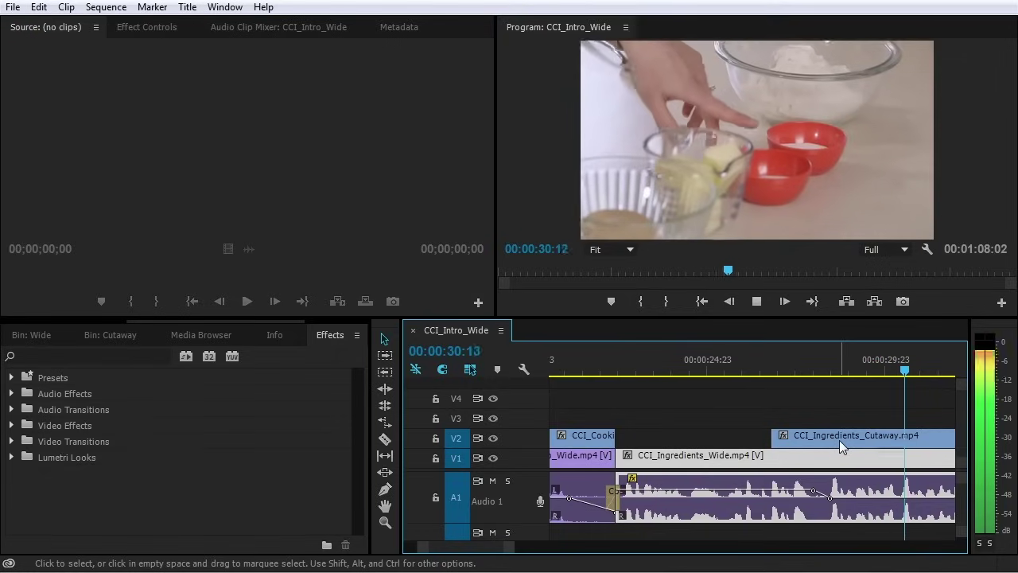
pyautogui.press('space')
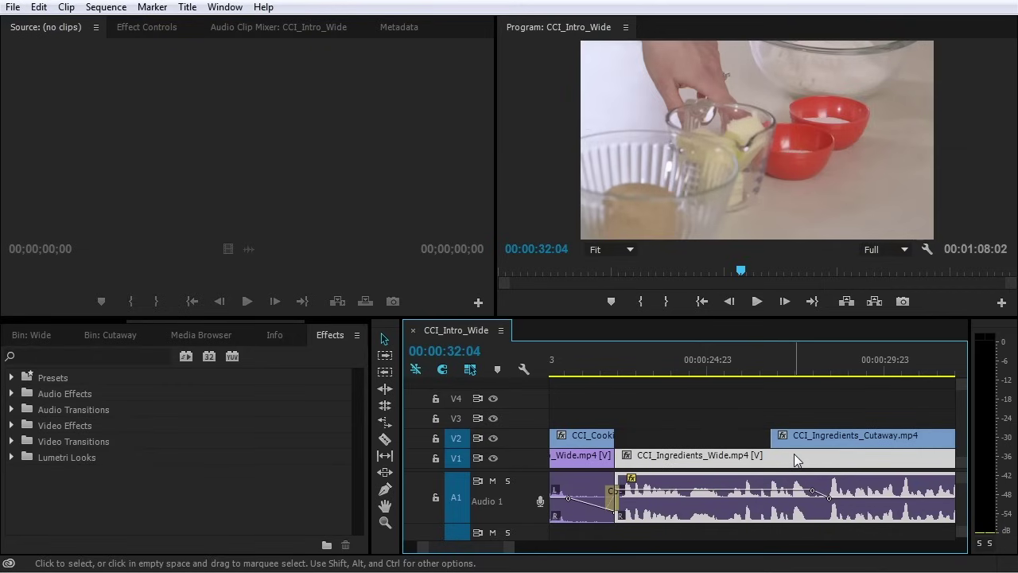
pyautogui.press('\\')
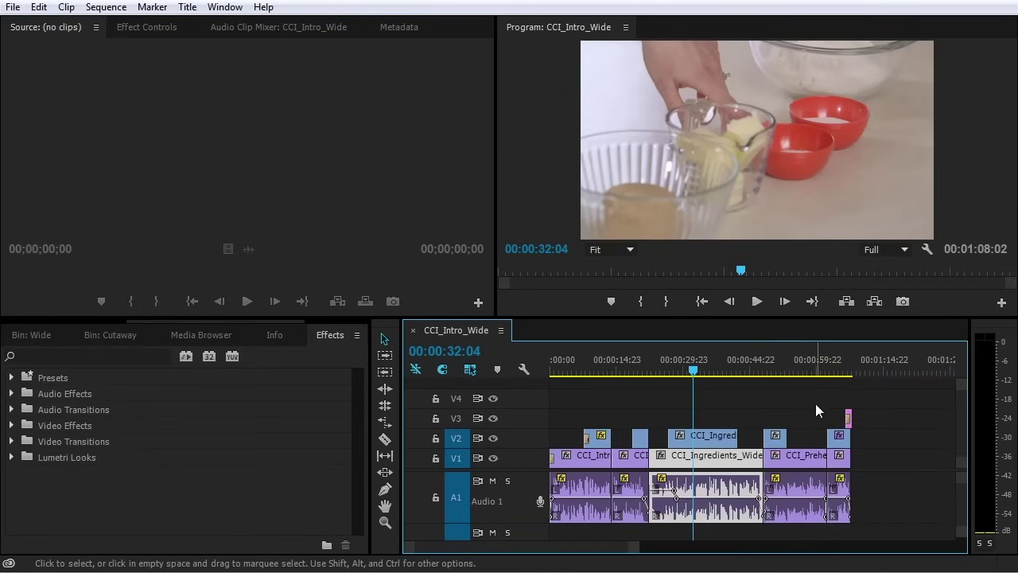
# Add two Audio 1 volume keyframes near 00:00:44 and raise the level between them
pyautogui.click(743, 369)
pyautogui.press('=')
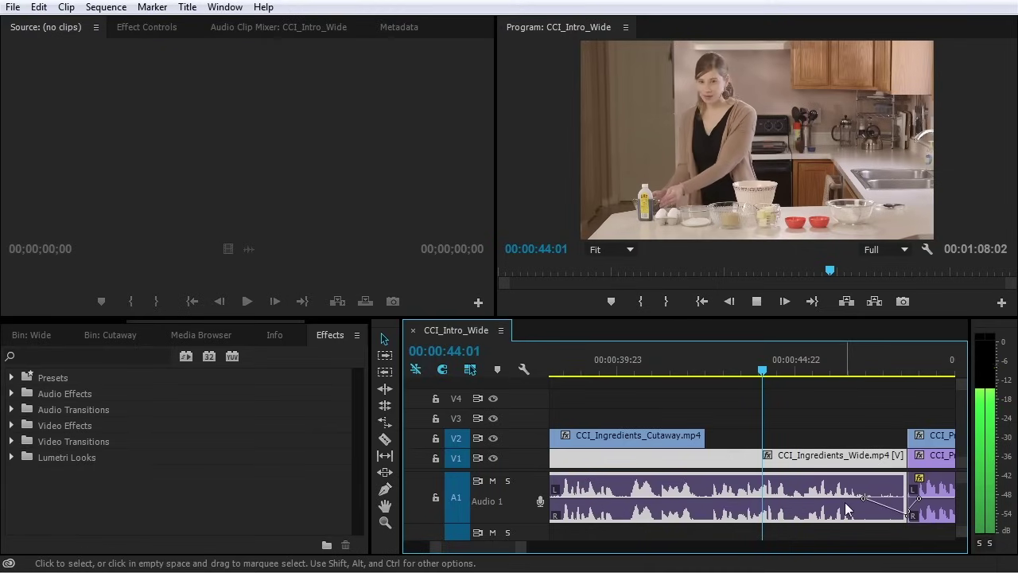
pyautogui.press('space')
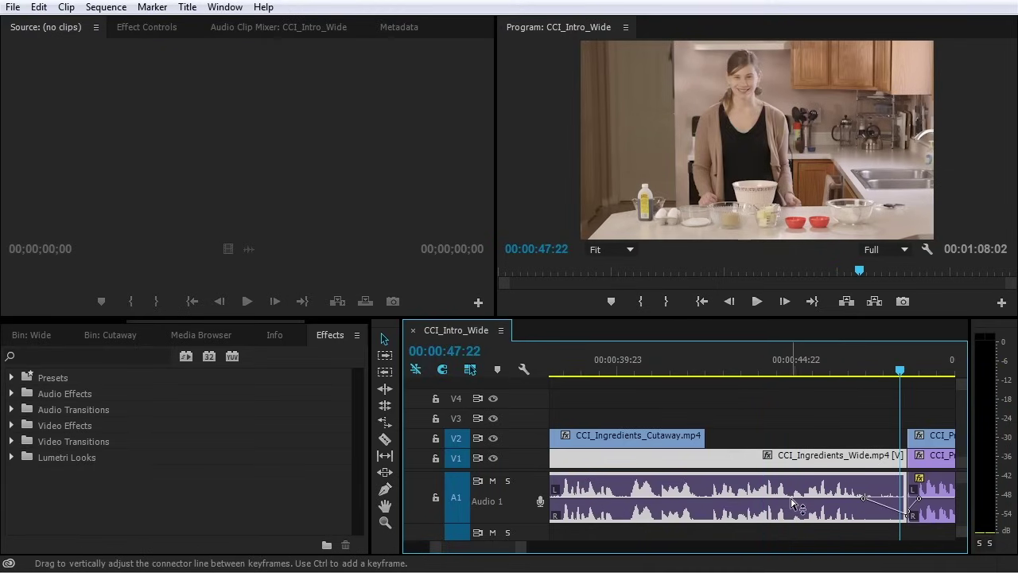
pyautogui.keyDown('ctrl'); pyautogui.click(797, 498); pyautogui.keyUp('ctrl')
pyautogui.keyDown('ctrl'); pyautogui.click(829, 498); pyautogui.keyUp('ctrl')
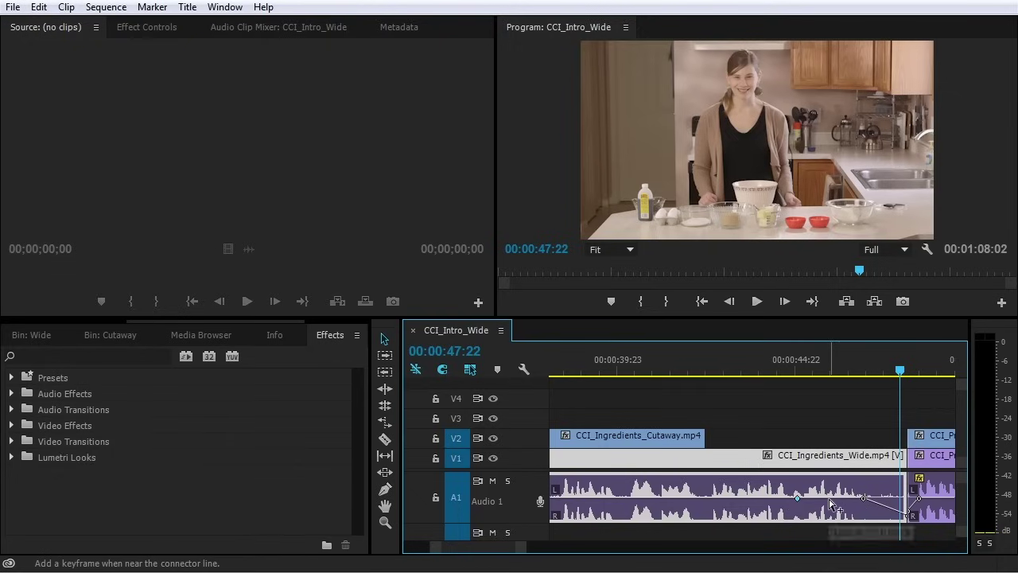
pyautogui.moveTo(851, 499); pyautogui.dragTo(815, 498)
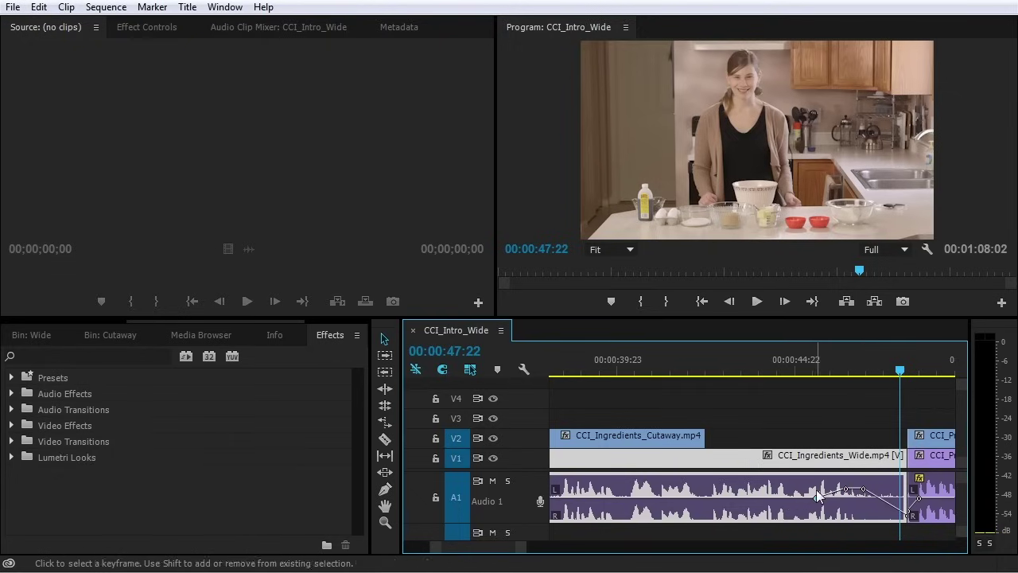
pyautogui.click(818, 368)
pyautogui.press('space')
pyautogui.press('space')
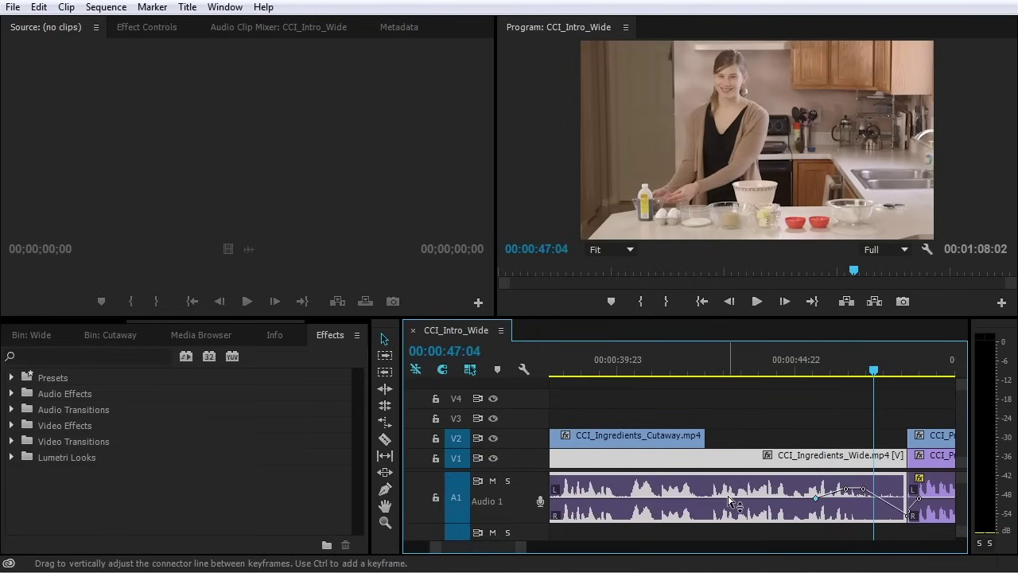
# Add more keyframes and fine-tune the raised Audio 1 volume, then fit the sequence
pyautogui.keyDown('ctrl'); pyautogui.click(728, 498); pyautogui.keyUp('ctrl')
pyautogui.keyDown('ctrl'); pyautogui.click(815, 498); pyautogui.keyUp('ctrl')
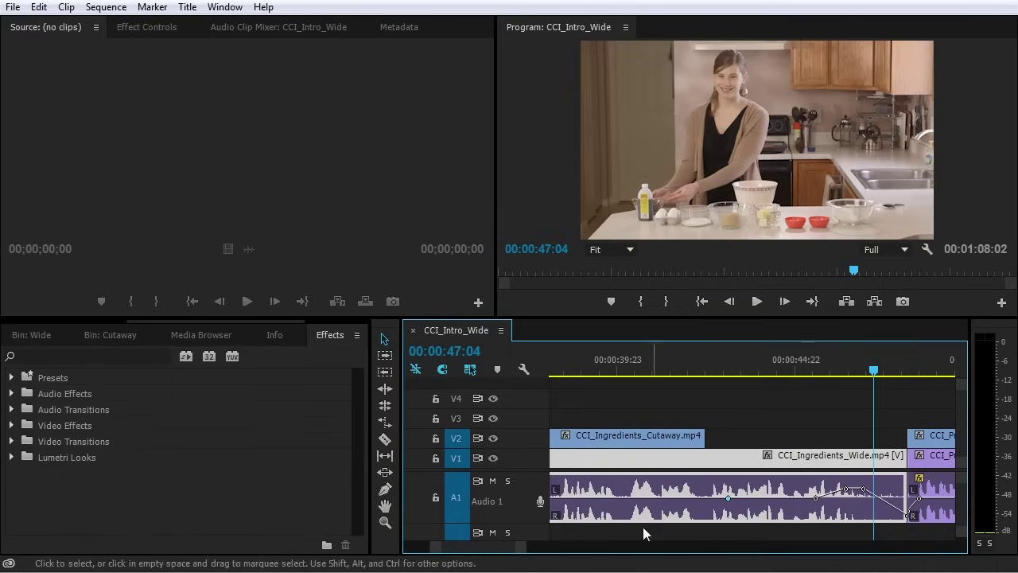
pyautogui.scroll(2, 481, 548)
pyautogui.scroll(10, 481, 547)
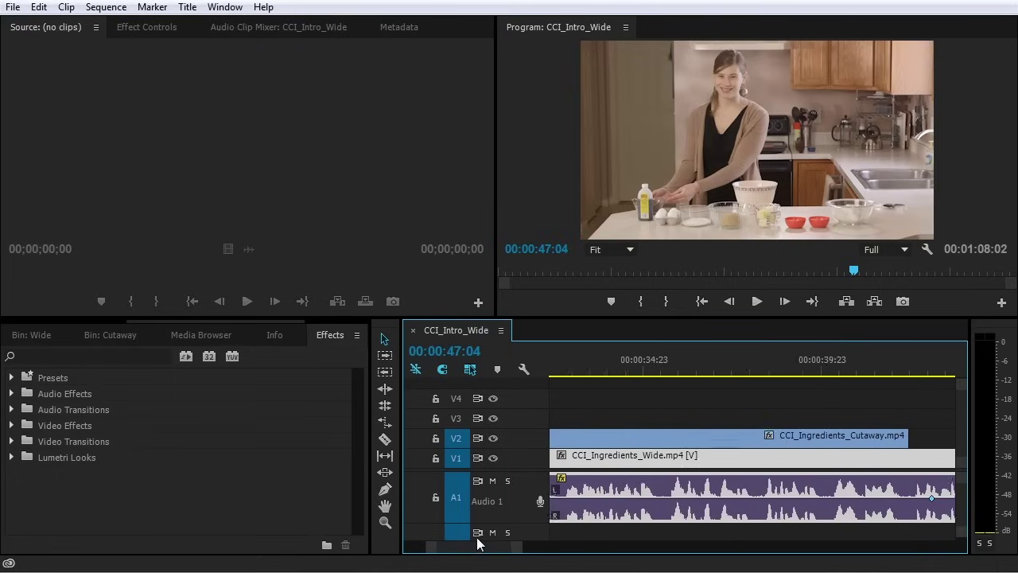
pyautogui.moveTo(509, 548); pyautogui.dragTo(541, 554)
pyautogui.scroll(2, 540, 554)
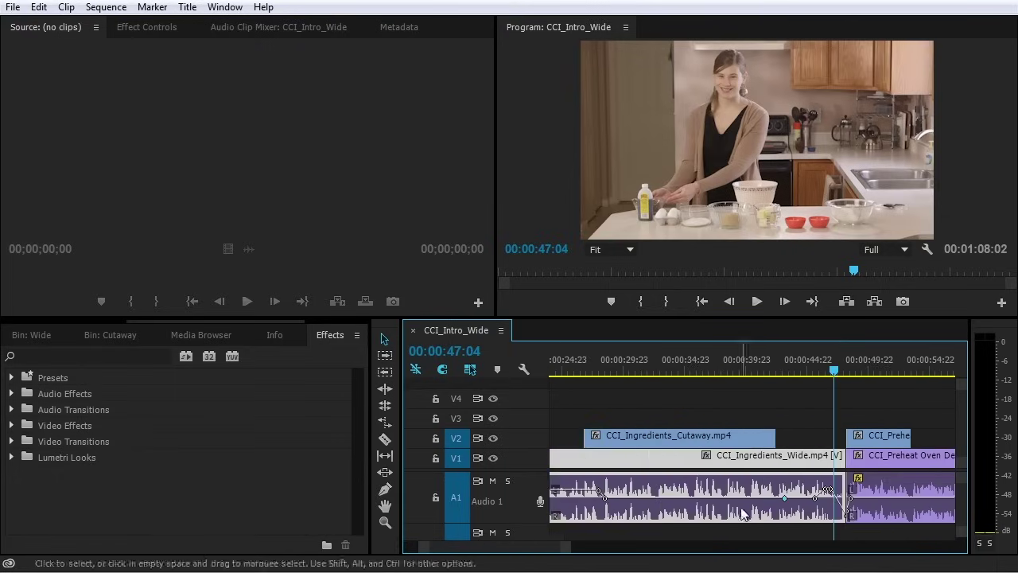
pyautogui.moveTo(788, 497); pyautogui.dragTo(800, 492)
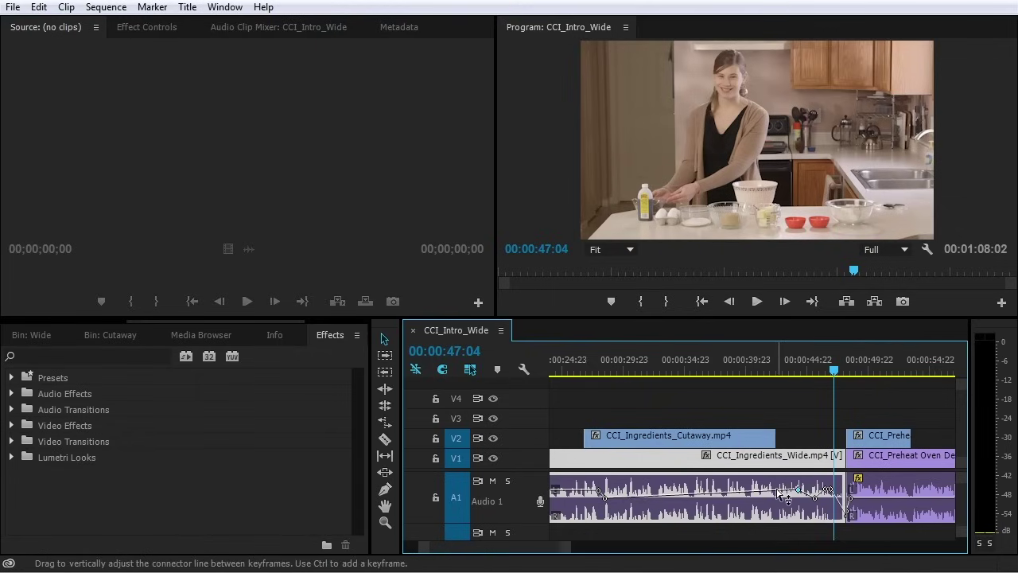
pyautogui.hotkey('ctrl', 'z')
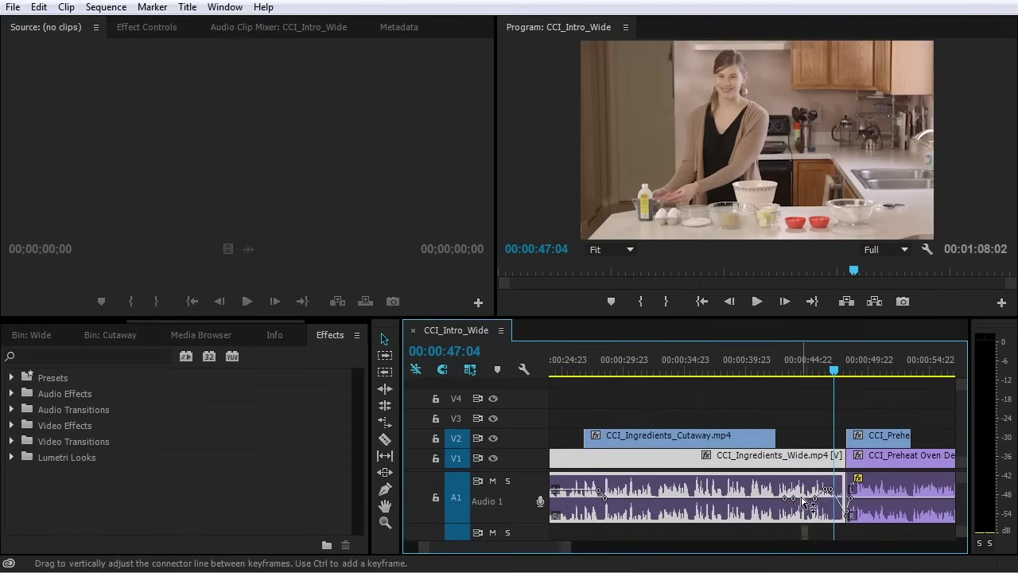
pyautogui.moveTo(793, 497); pyautogui.dragTo(790, 492)
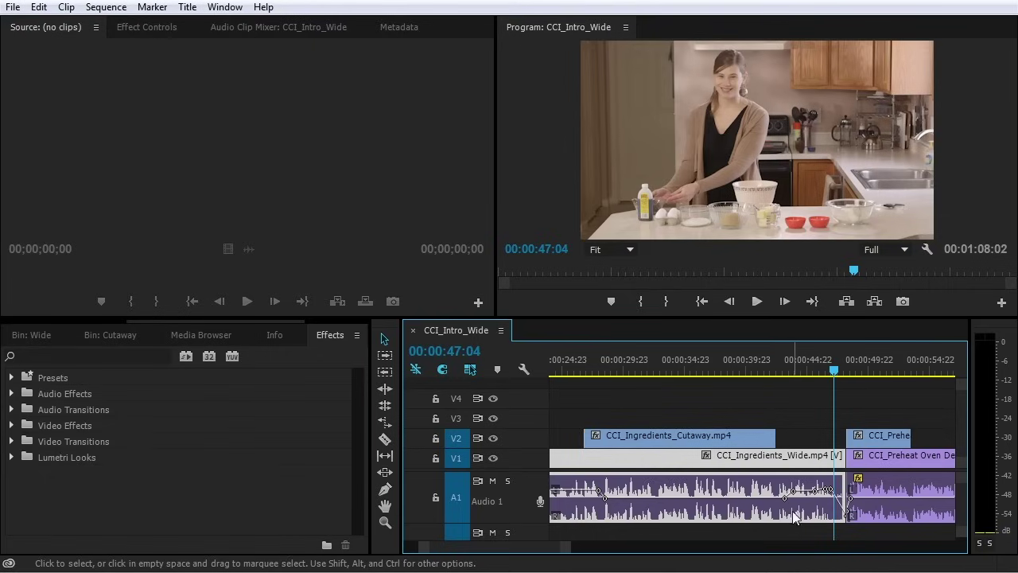
pyautogui.click(822, 411)
pyautogui.press('\\')
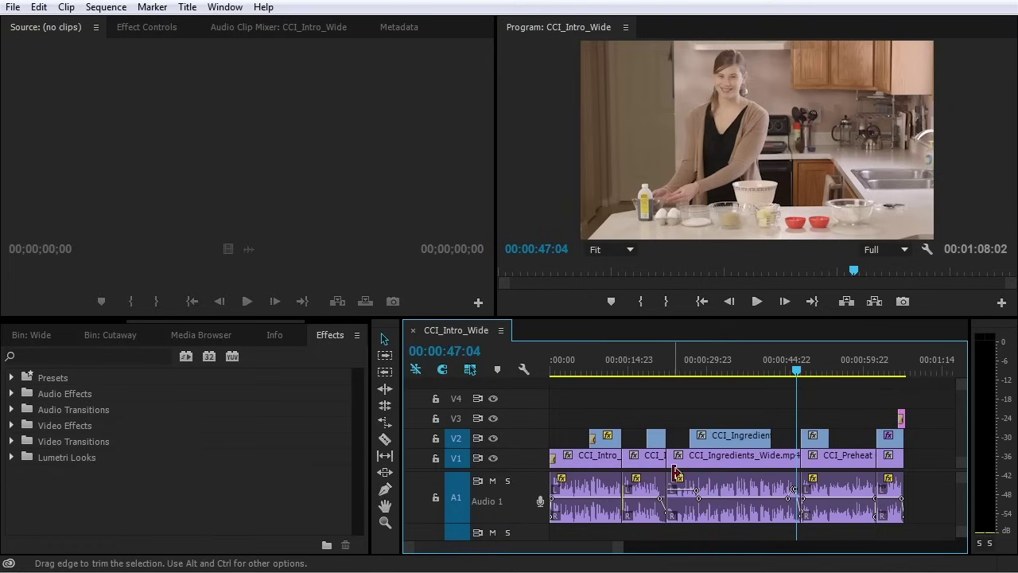
# Search the effects for 'eq' and drop EQ onto the first CCI_Intro_Wide.mp4 clip on Audio 1
pyautogui.click(338, 337)
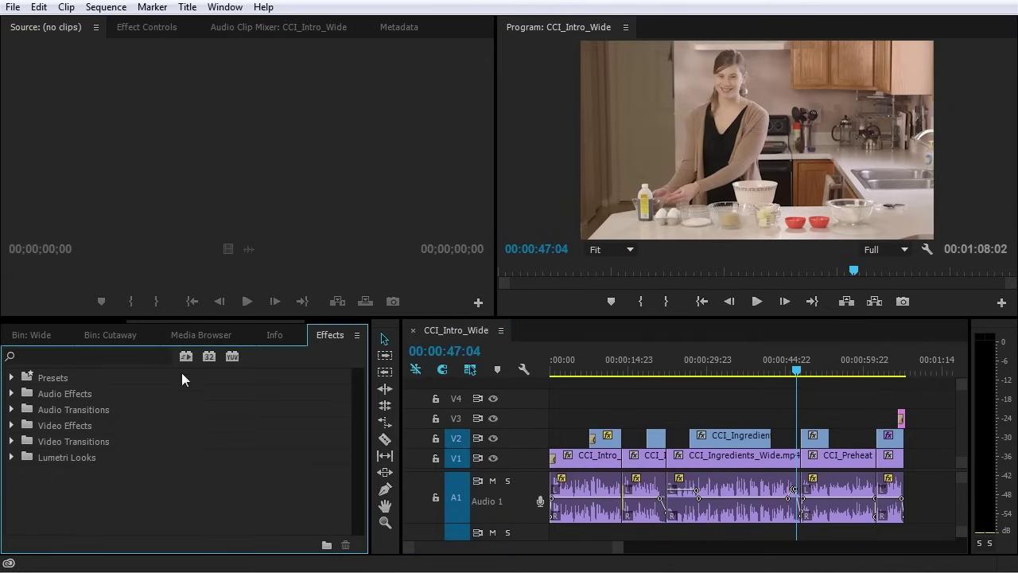
pyautogui.click(11, 394)
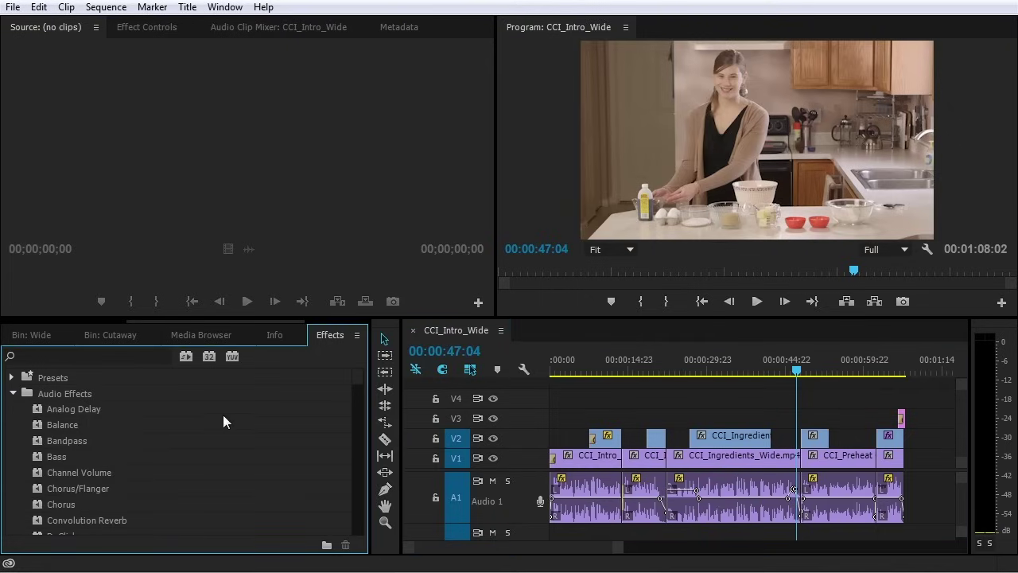
pyautogui.scroll(-5, 209, 435)
pyautogui.scroll(2, 211, 436)
pyautogui.scroll(3, 214, 436)
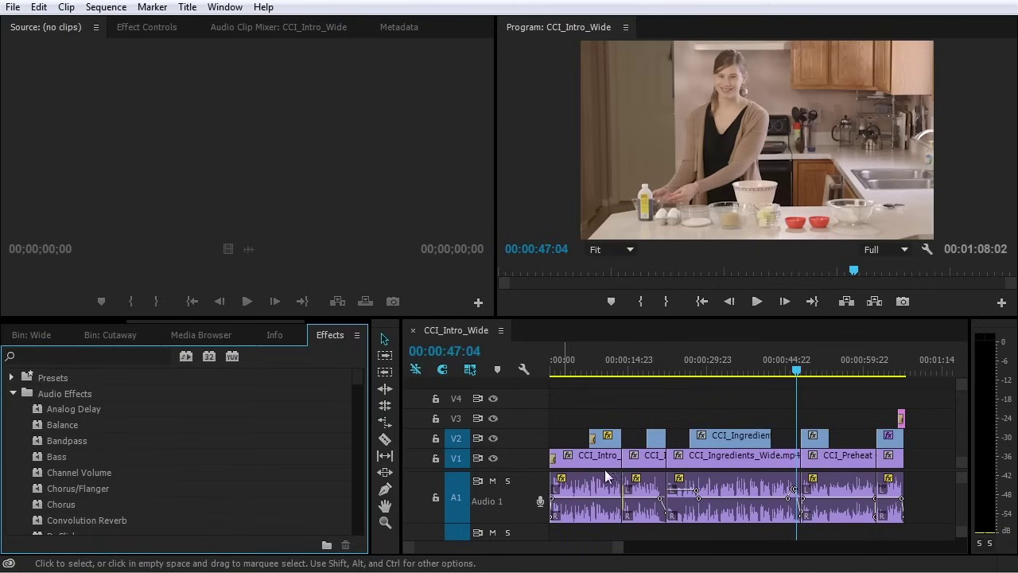
pyautogui.click(558, 366)
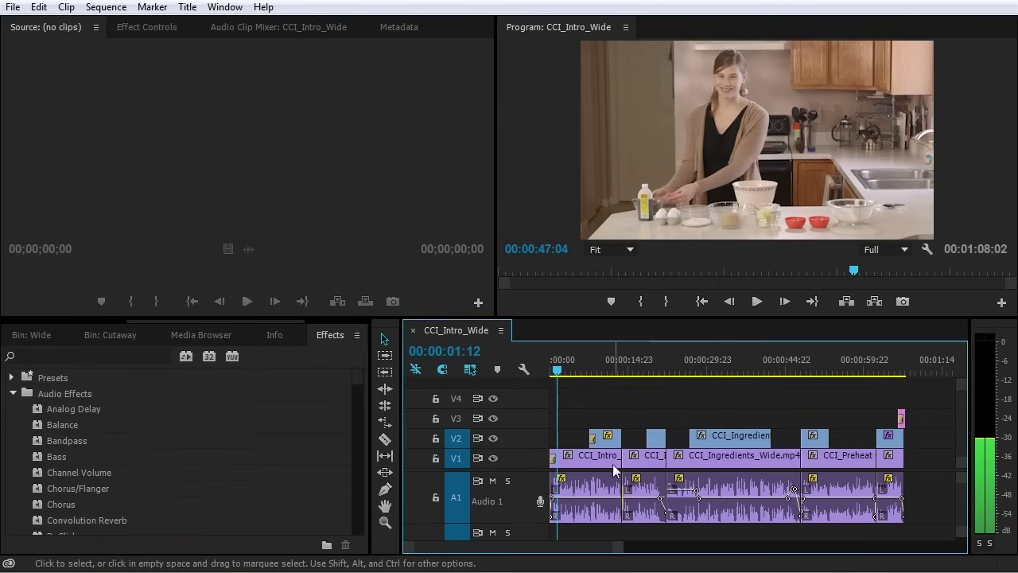
pyautogui.click(60, 355)
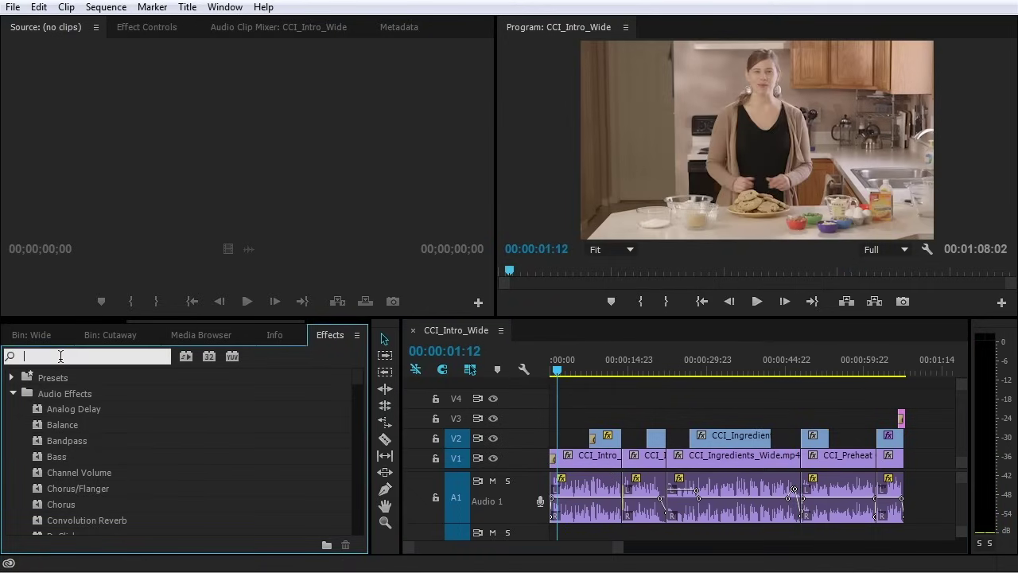
pyautogui.write('eq')
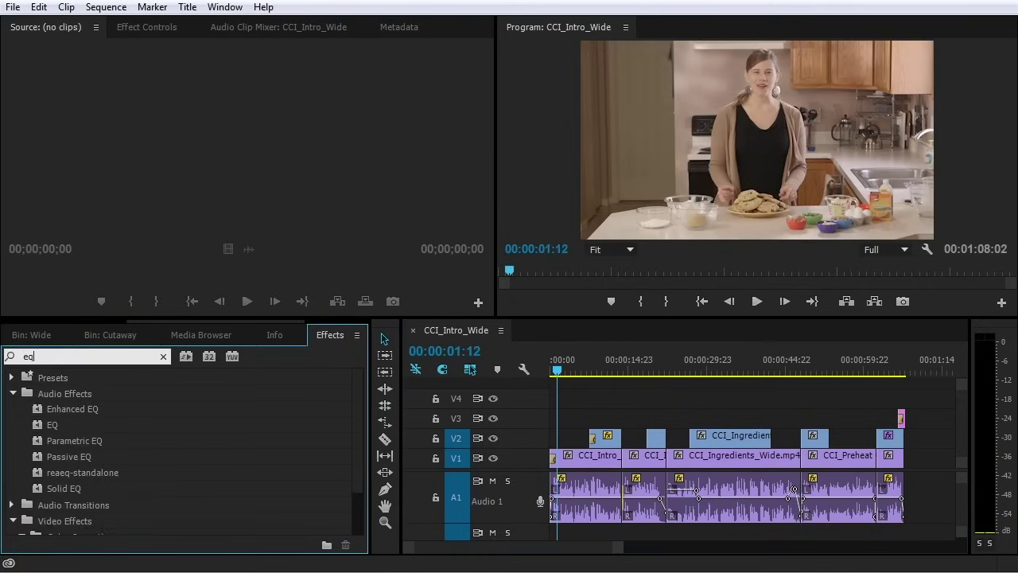
pyautogui.moveTo(41, 426); pyautogui.dragTo(595, 484)
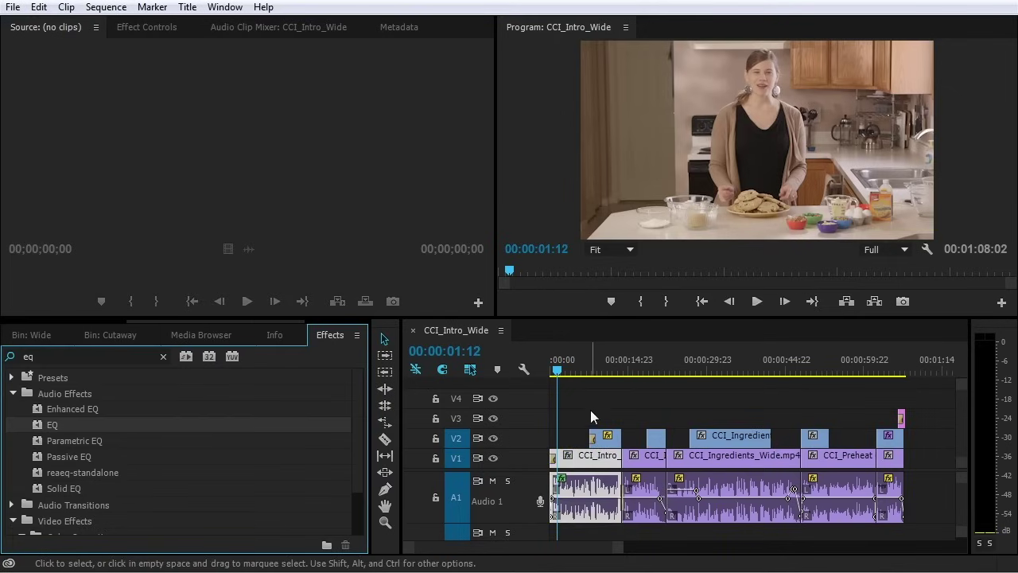
pyautogui.click(148, 27)
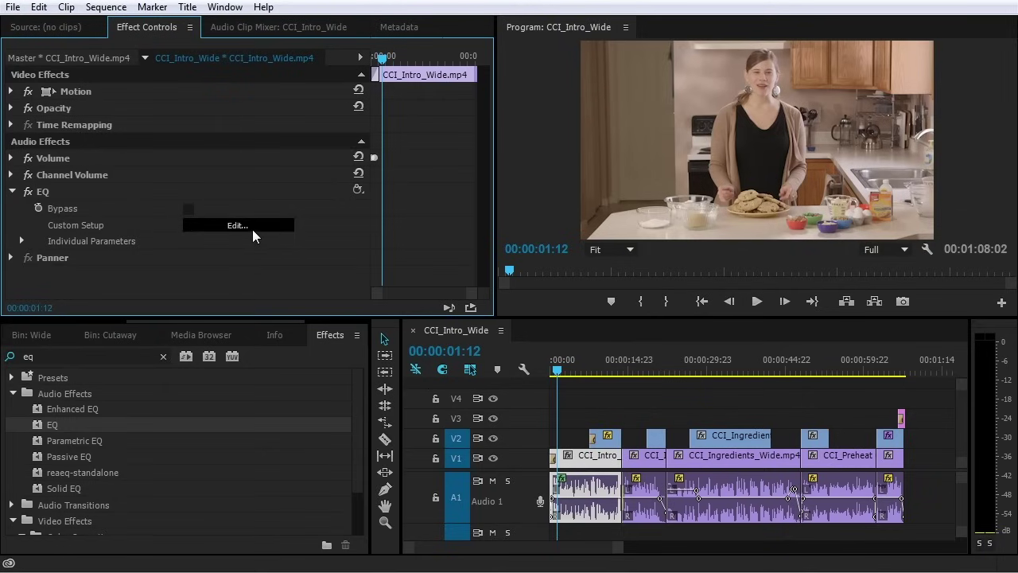
# Set the clip EQ to a 62 Hz low cut, +4.8 dB at 9699 Hz, and -5.4 dB at 355 Hz
pyautogui.click(226, 223)
pyautogui.moveTo(485, 83); pyautogui.dragTo(389, 57)
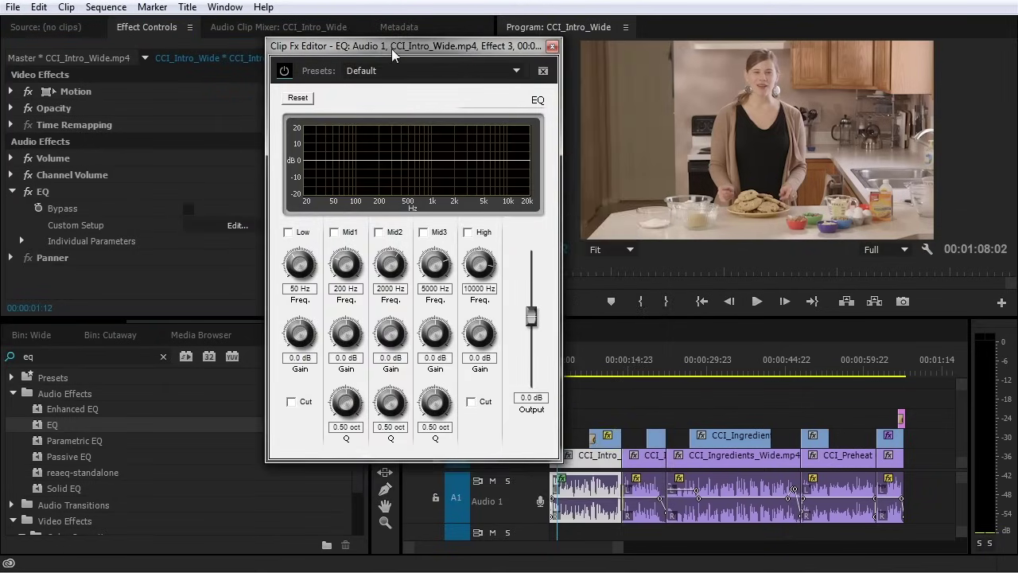
pyautogui.click(287, 232)
pyautogui.click(291, 401)
pyautogui.moveTo(294, 256); pyautogui.dragTo(299, 252)
pyautogui.click(467, 232)
pyautogui.moveTo(482, 334); pyautogui.dragTo(483, 325)
pyautogui.moveTo(479, 269); pyautogui.dragTo(477, 273)
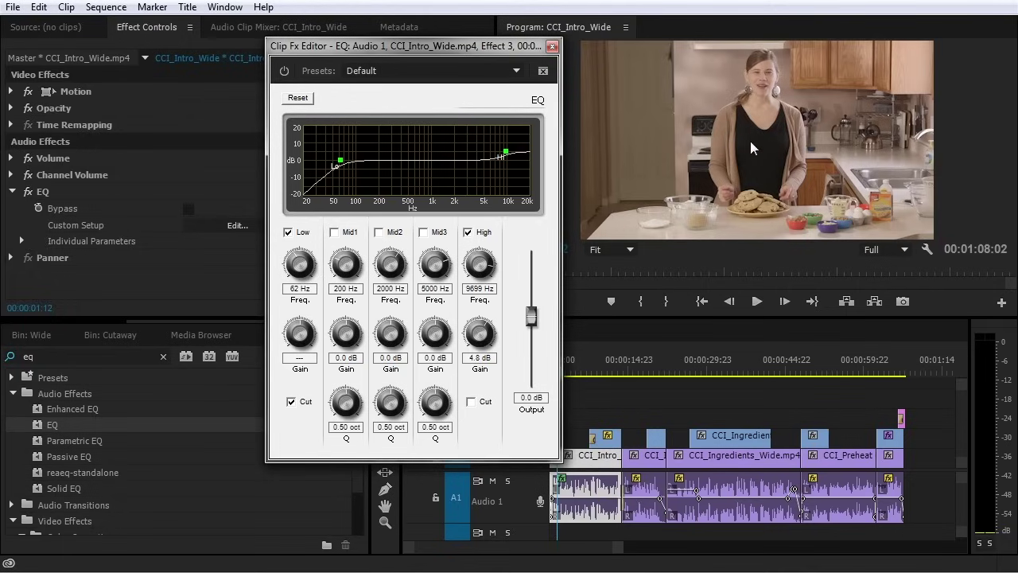
pyautogui.click(334, 232)
pyautogui.moveTo(346, 274); pyautogui.dragTo(347, 265)
pyautogui.moveTo(345, 331); pyautogui.dragTo(337, 341)
# Compare playback with the EQ bypassed and enabled, then close the EQ editor
pyautogui.press('space')
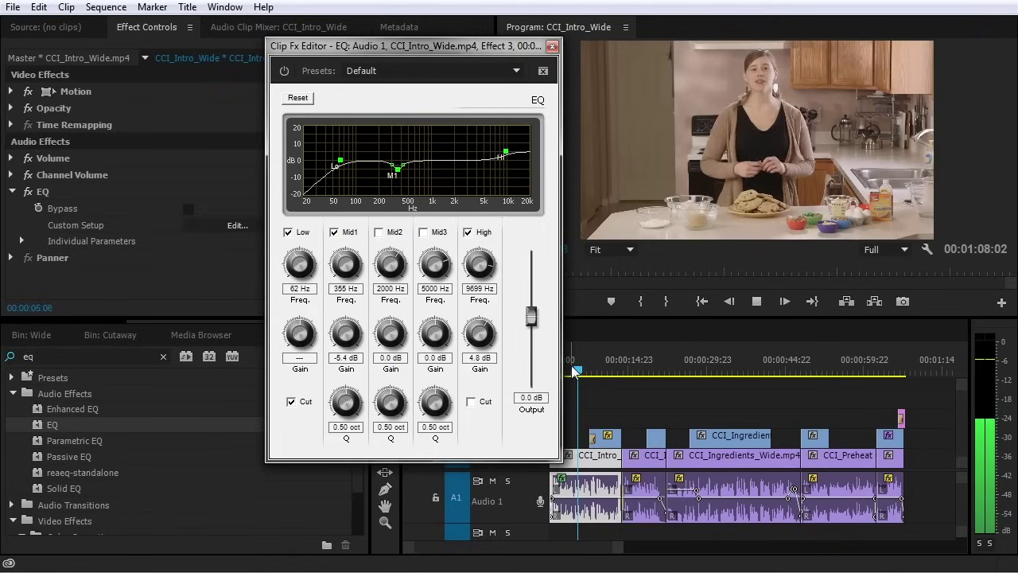
pyautogui.click(562, 371)
pyautogui.click(28, 192)
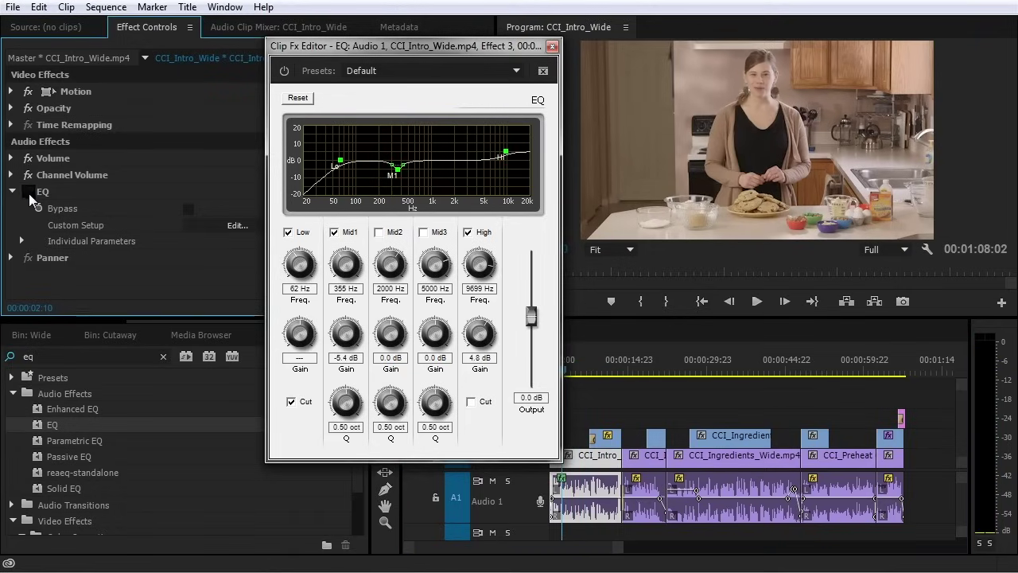
pyautogui.press('space')
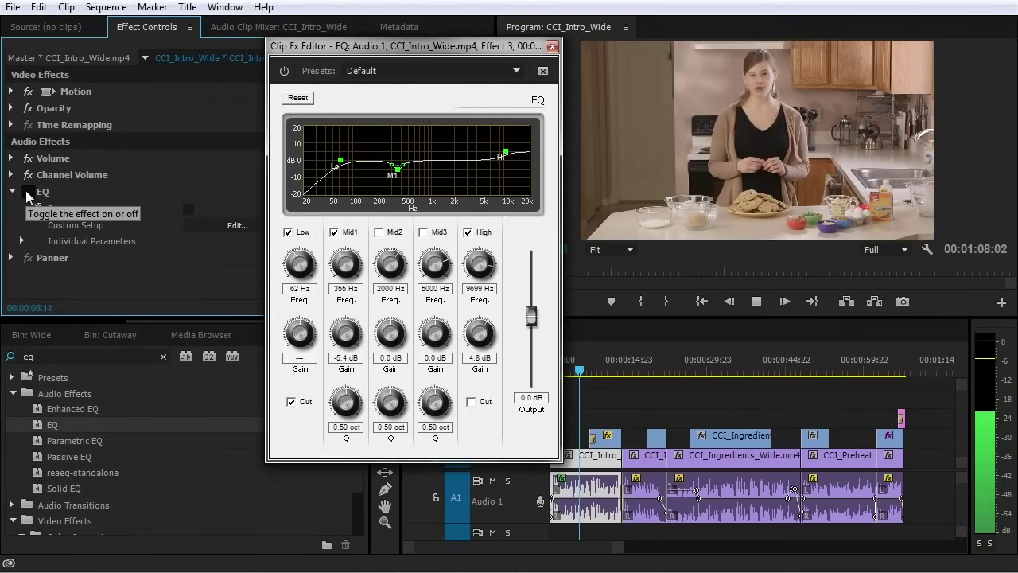
pyautogui.press('space')
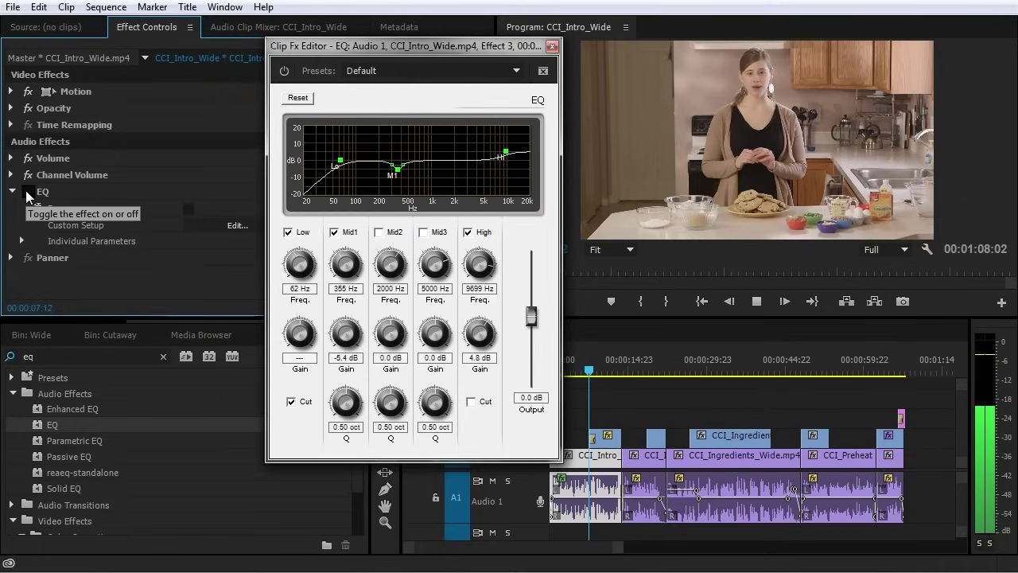
pyautogui.click(28, 192)
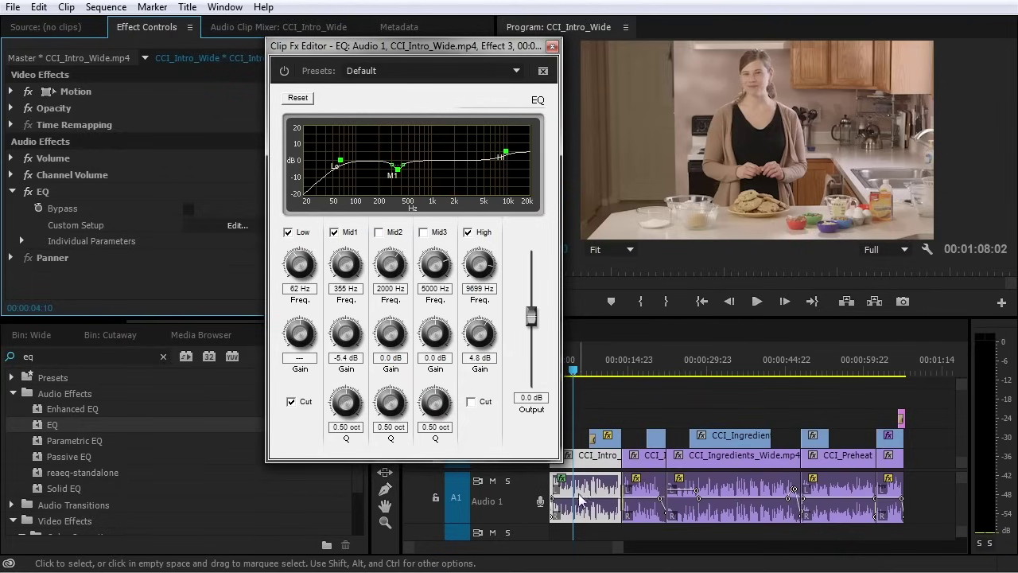
pyautogui.click(552, 46)
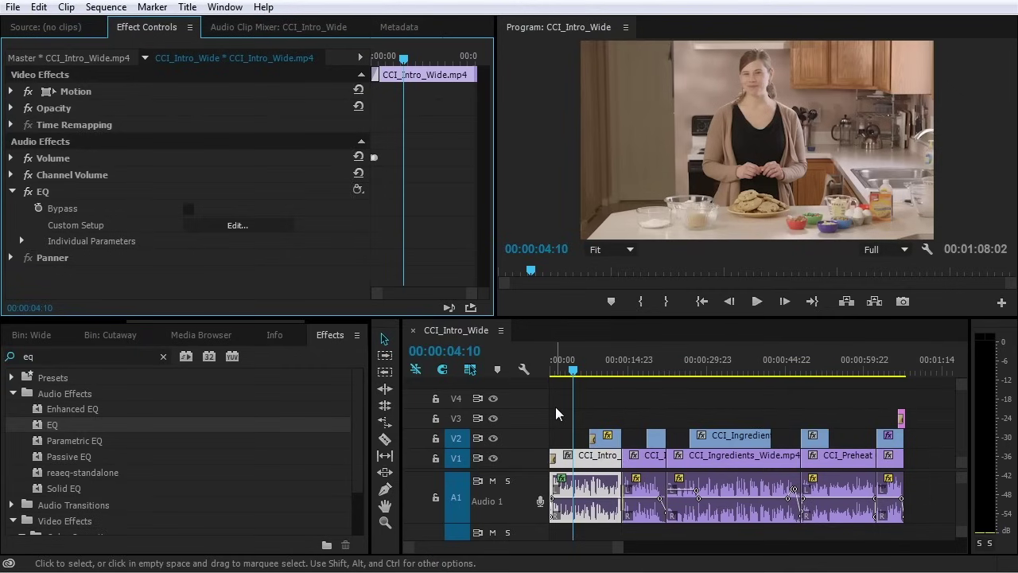
# Load CCI_Intro_Wide.mp4 in the Source Monitor and try applying EQ to its master-clip effects
pyautogui.doubleClick(596, 454)
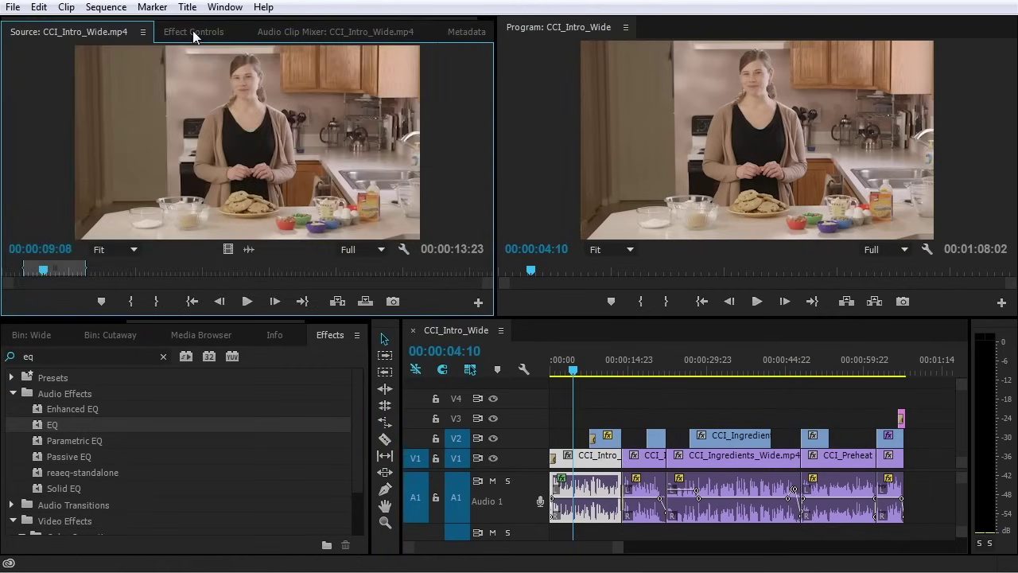
pyautogui.click(192, 32)
pyautogui.moveTo(50, 428); pyautogui.dragTo(154, 206)
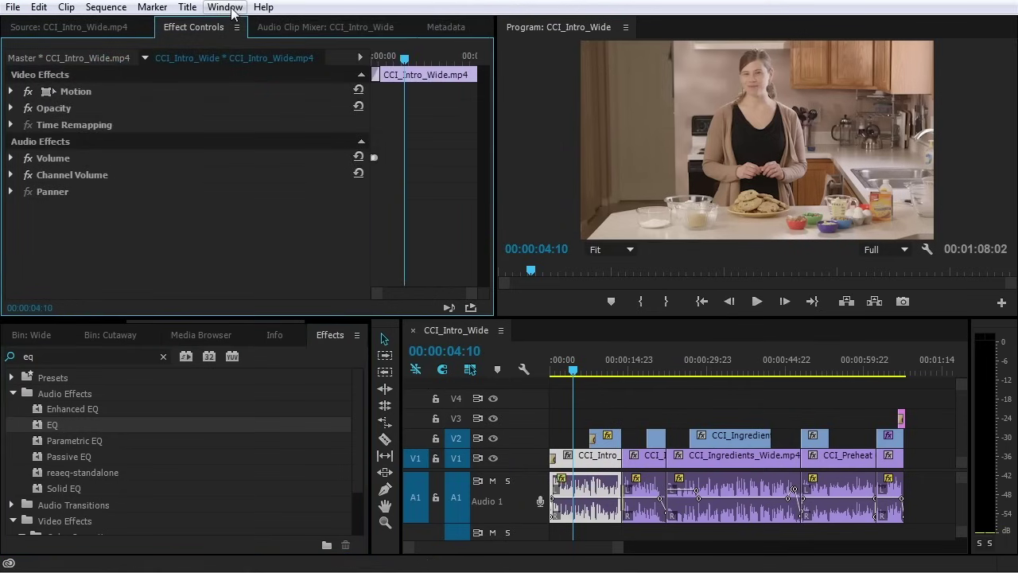
pyautogui.click(226, 7)
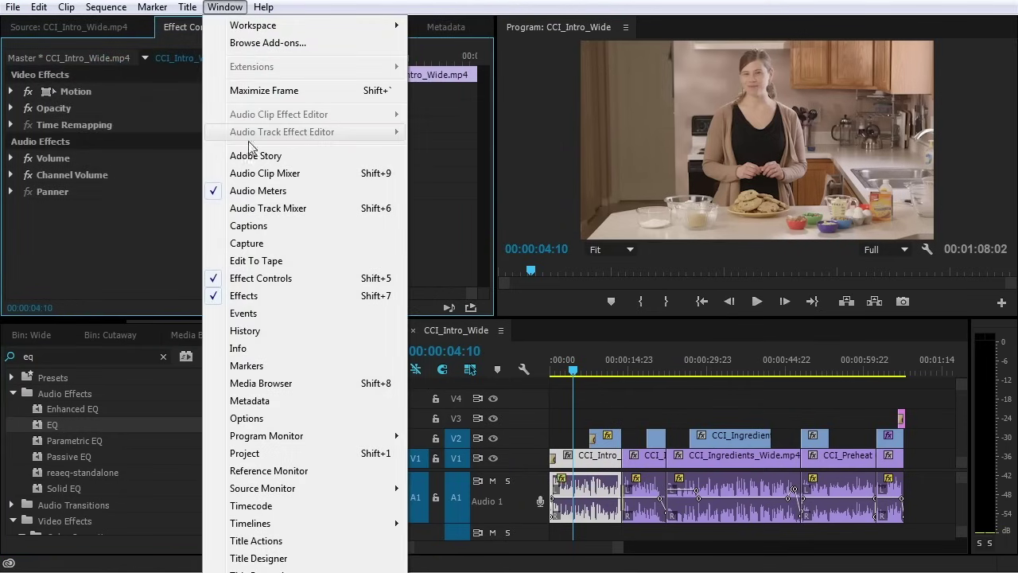
# Add the Audio Track Mixer, enlarge the upper panels, and place the Audio Clip Mixer after Metadata
pyautogui.click(230, 207)
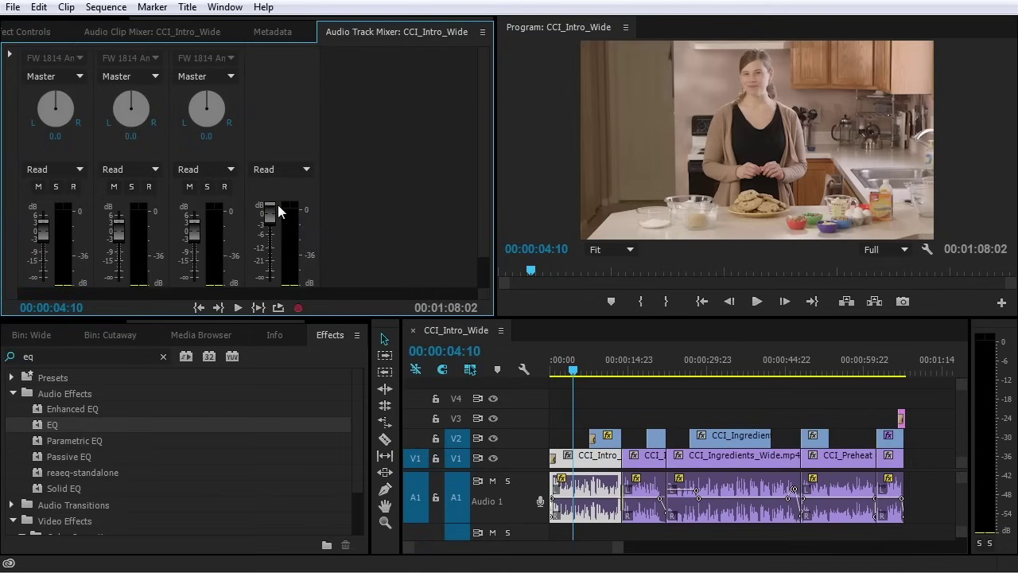
pyautogui.moveTo(358, 319); pyautogui.dragTo(366, 385)
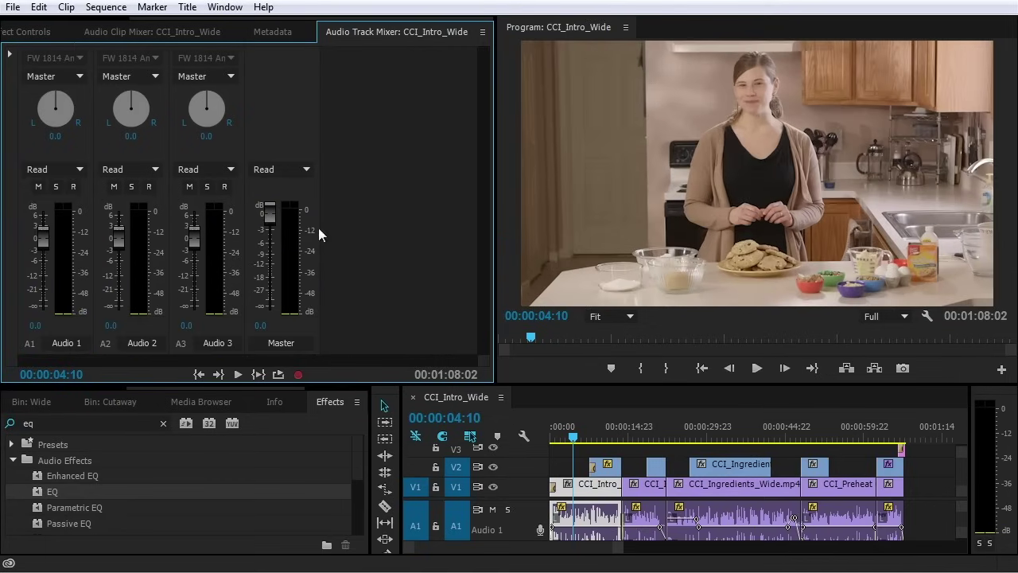
pyautogui.click(139, 33)
pyautogui.moveTo(159, 38); pyautogui.dragTo(275, 38)
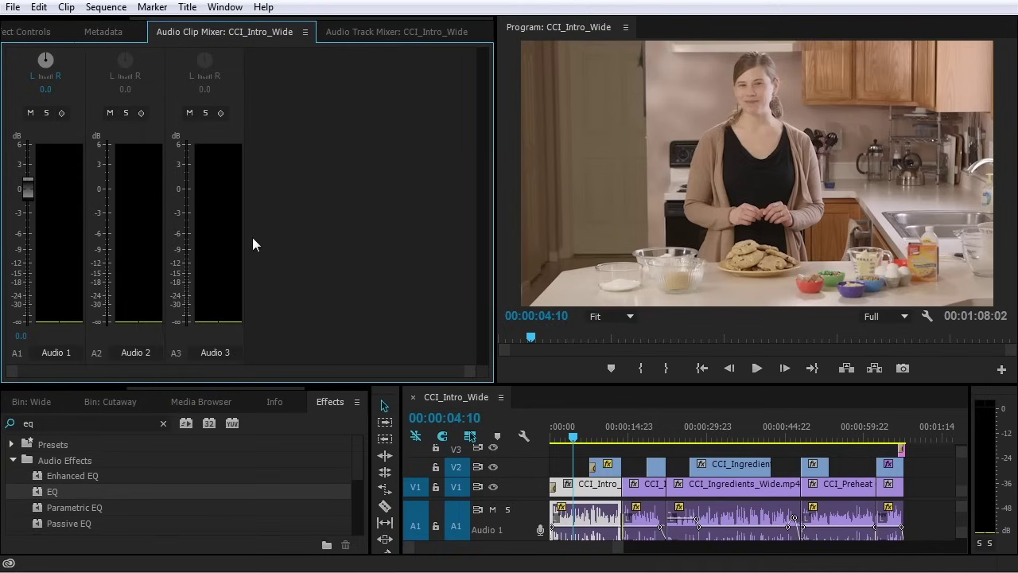
# Play CCI_Intro_Wide from the start while watching Audio 1's clip level
pyautogui.click(588, 515)
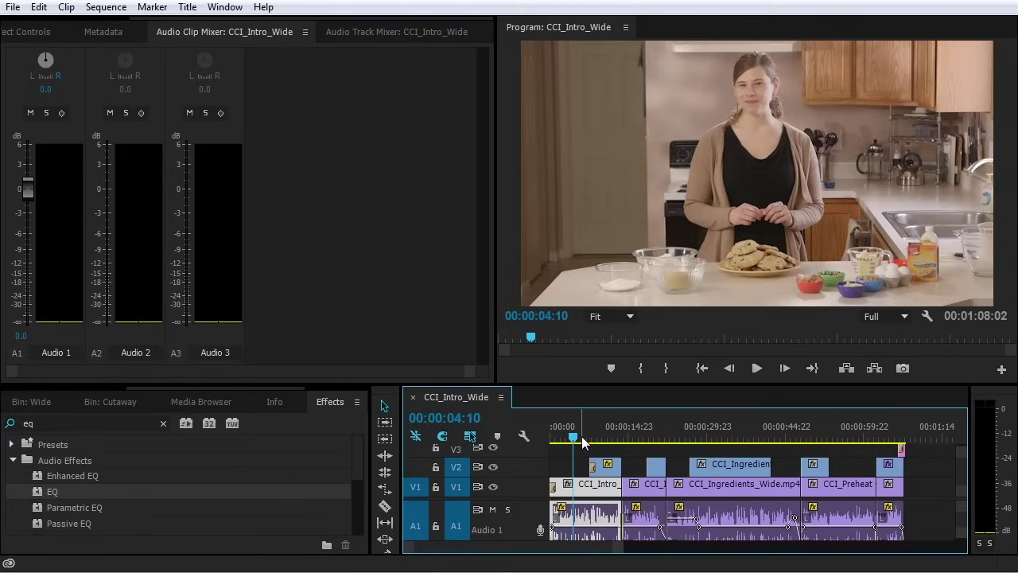
pyautogui.press('Home')
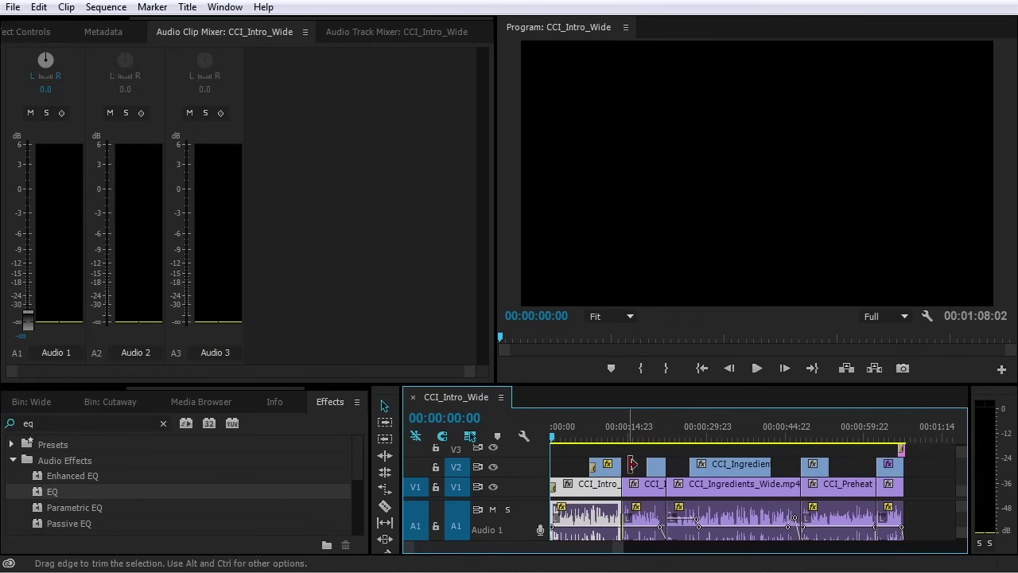
pyautogui.press('space')
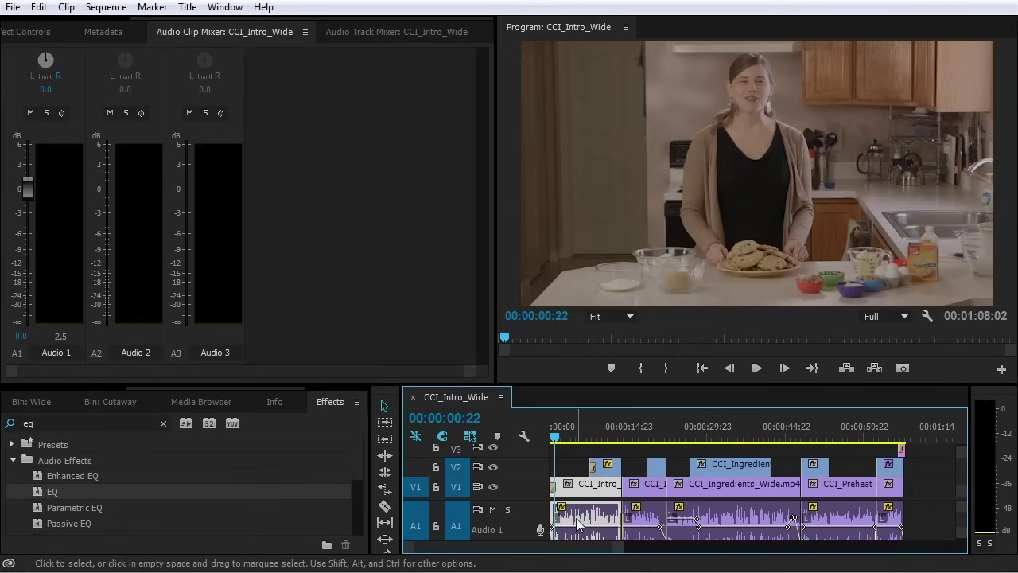
# Switch to the Audio Track Mixer showing the Audio 1–3 and Master channel strips
pyautogui.click(378, 36)
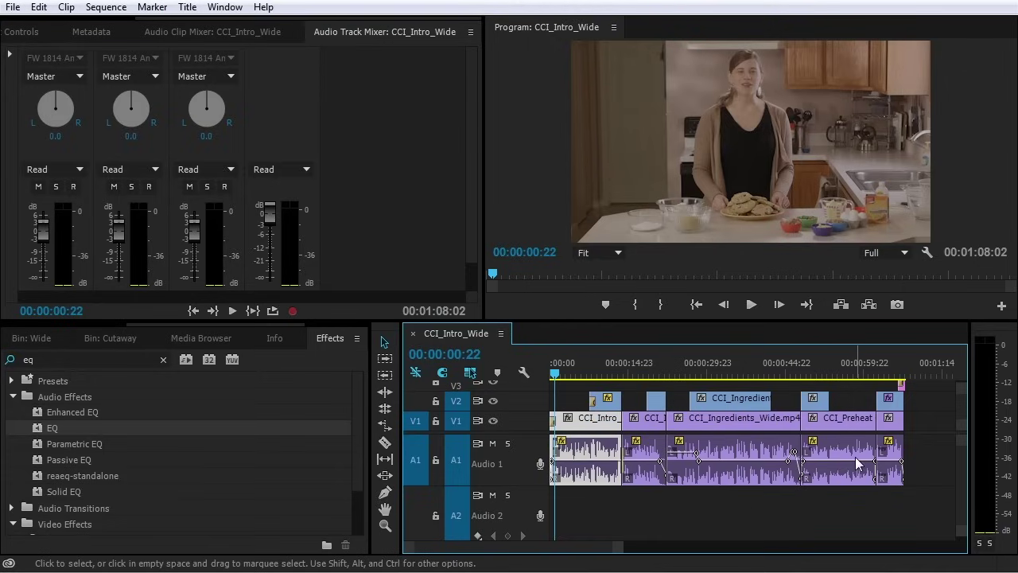
pyautogui.click(365, 103)
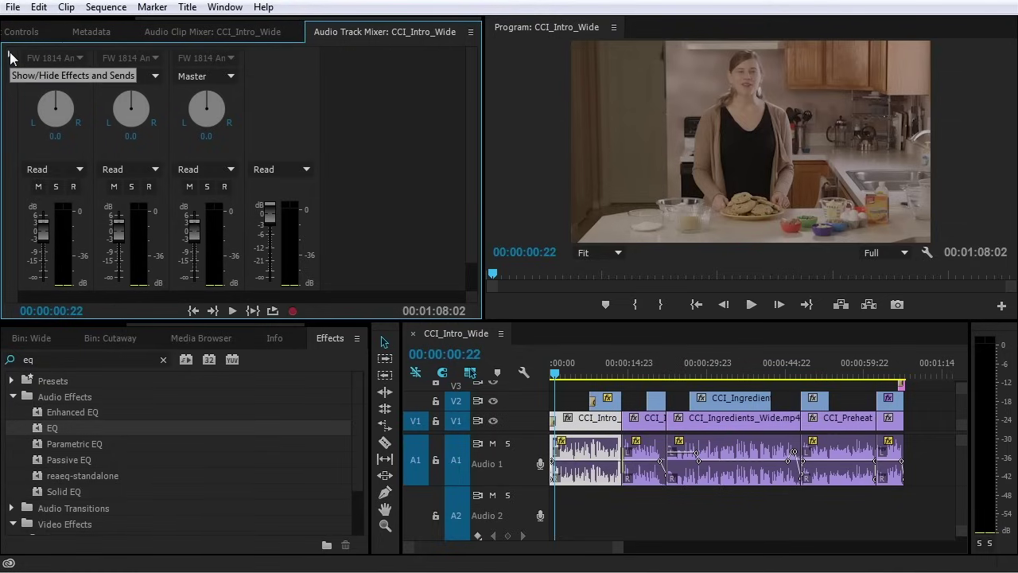
# Add EQ as a track effect on Audio 1 in the Audio Track Mixer
pyautogui.click(11, 55)
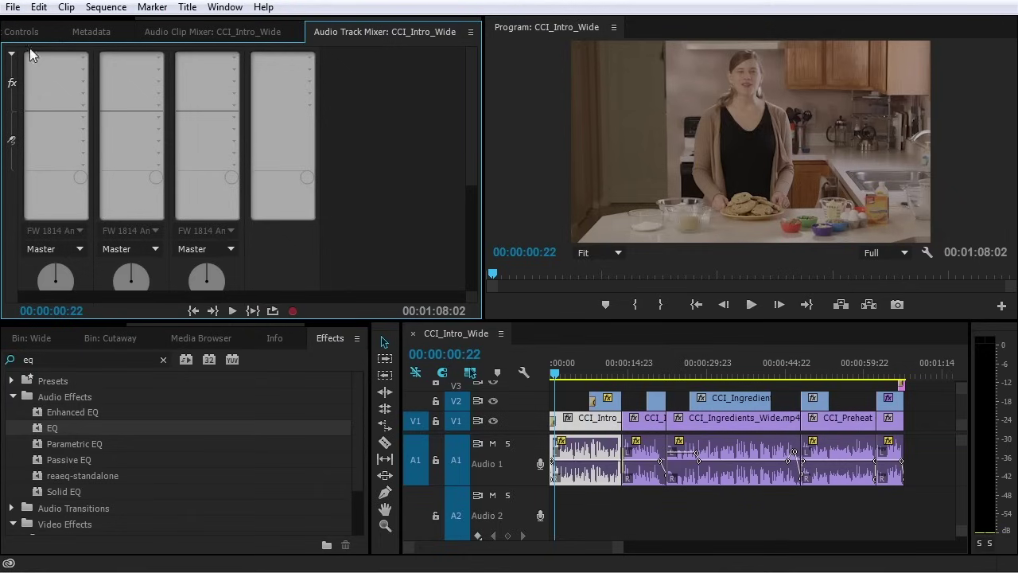
pyautogui.click(83, 59)
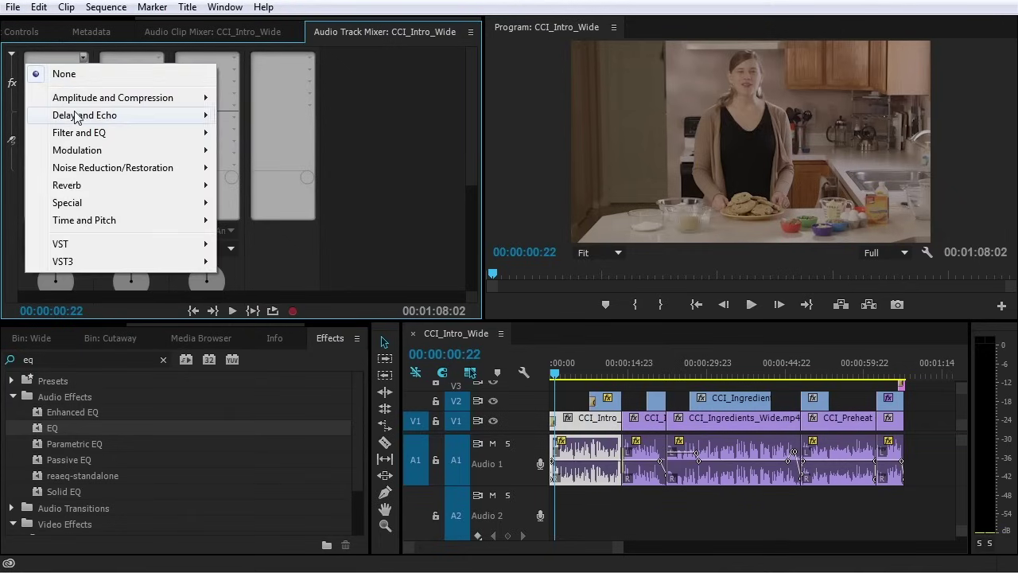
pyautogui.moveTo(83, 97)
pyautogui.moveTo(85, 135)
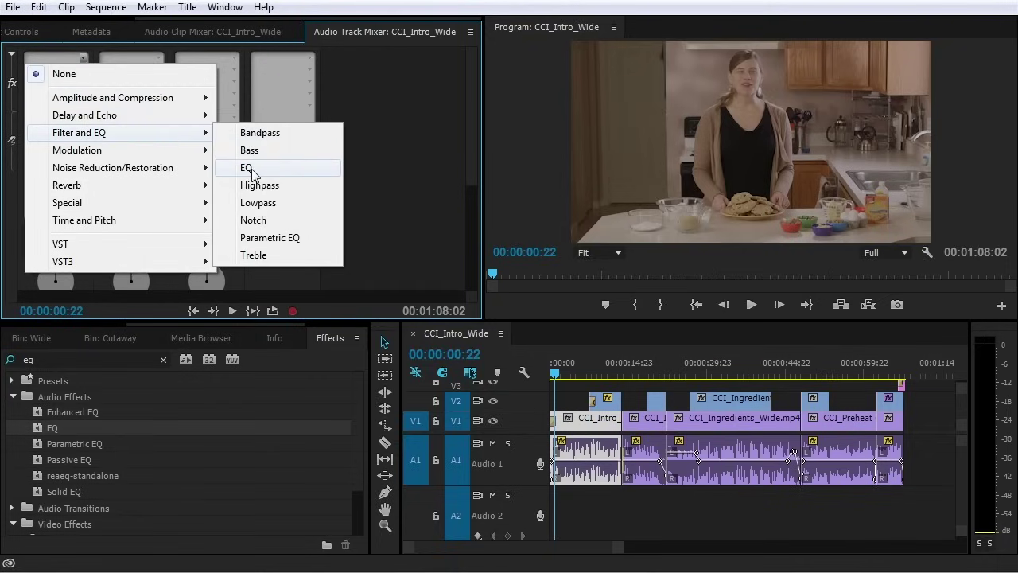
pyautogui.click(248, 168)
# Enable the Audio 1 EQ low cut and boost the high band at 8584 Hz
pyautogui.doubleClick(58, 55)
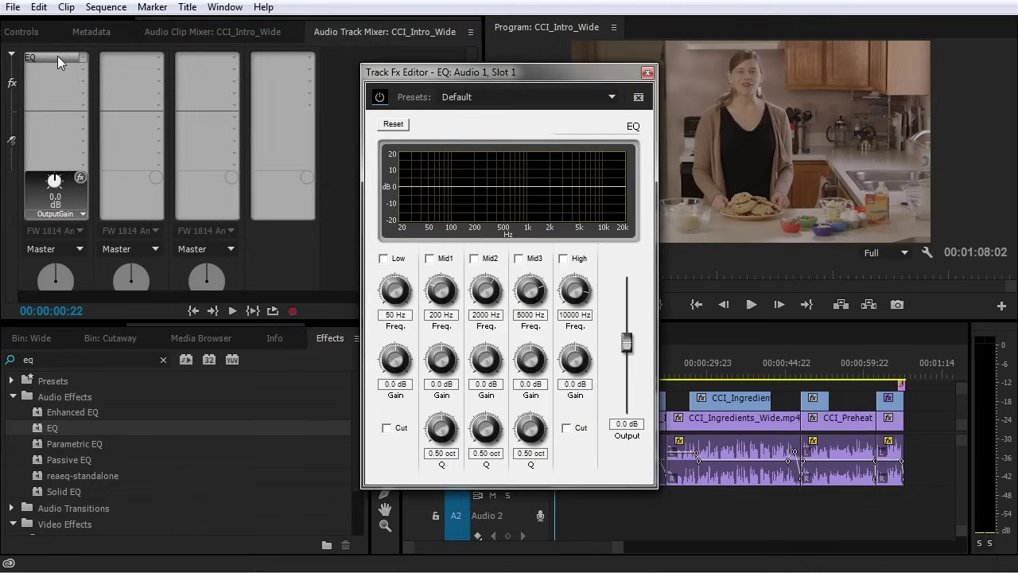
pyautogui.moveTo(513, 75); pyautogui.dragTo(310, 50)
pyautogui.click(195, 236)
pyautogui.click(185, 403)
pyautogui.click(377, 235)
pyautogui.moveTo(370, 353); pyautogui.dragTo(379, 334)
pyautogui.moveTo(366, 264); pyautogui.dragTo(368, 270)
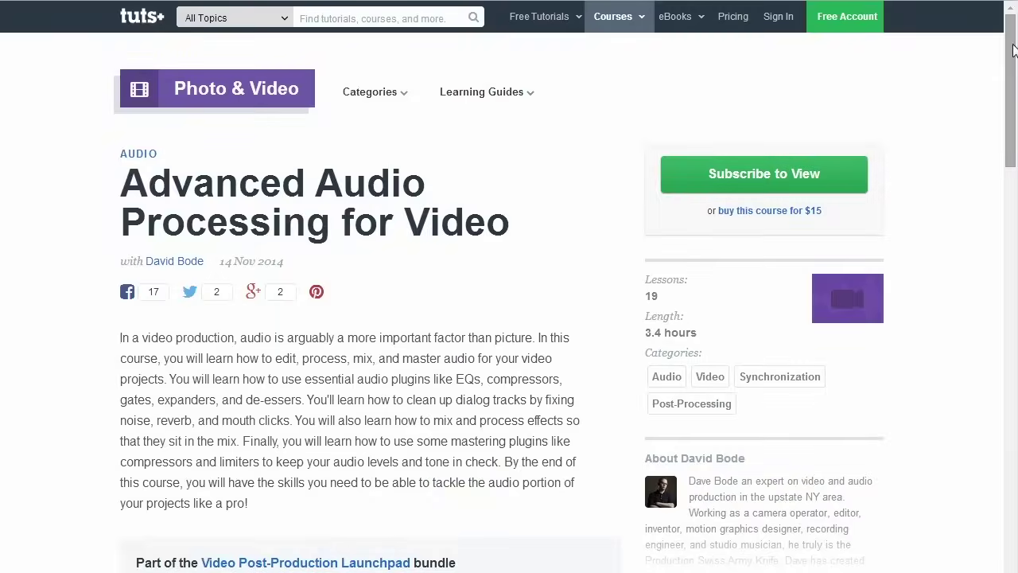
pyautogui.moveTo(1013, 50); pyautogui.dragTo(1002, 152)
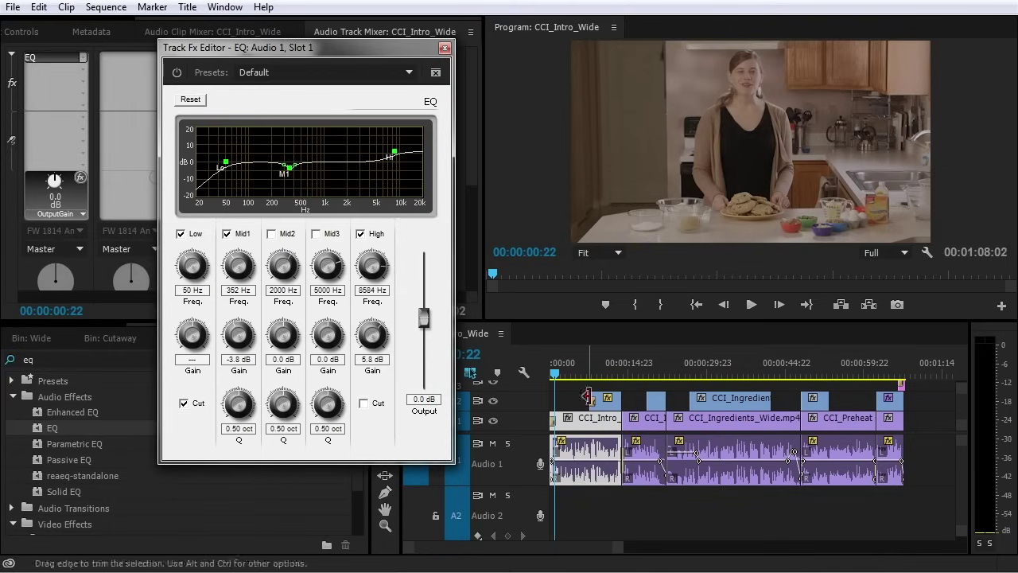
# Play two parts of the sequence to hear the Audio 1 EQ, then close its settings
pyautogui.press('space')
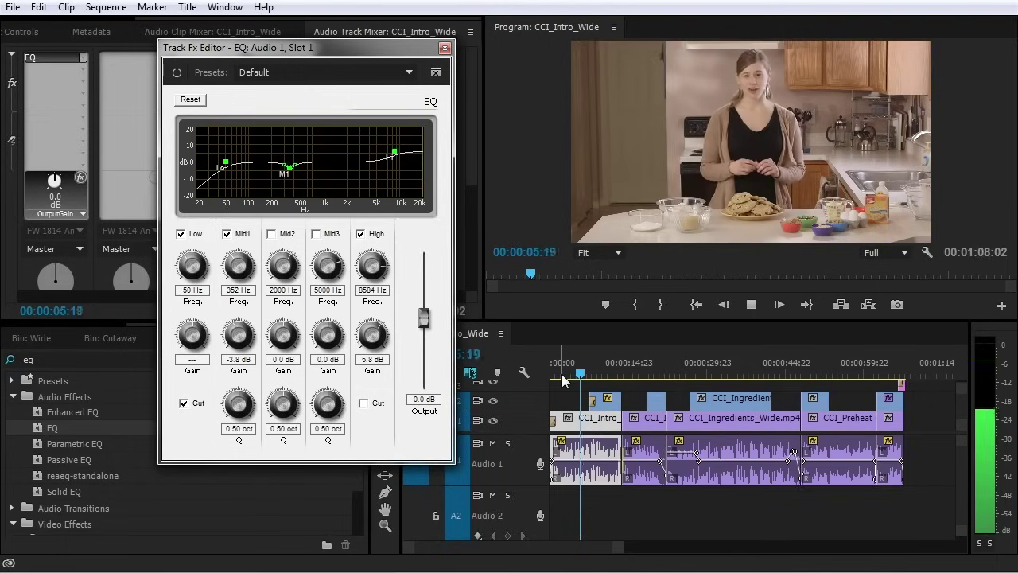
pyautogui.press('space')
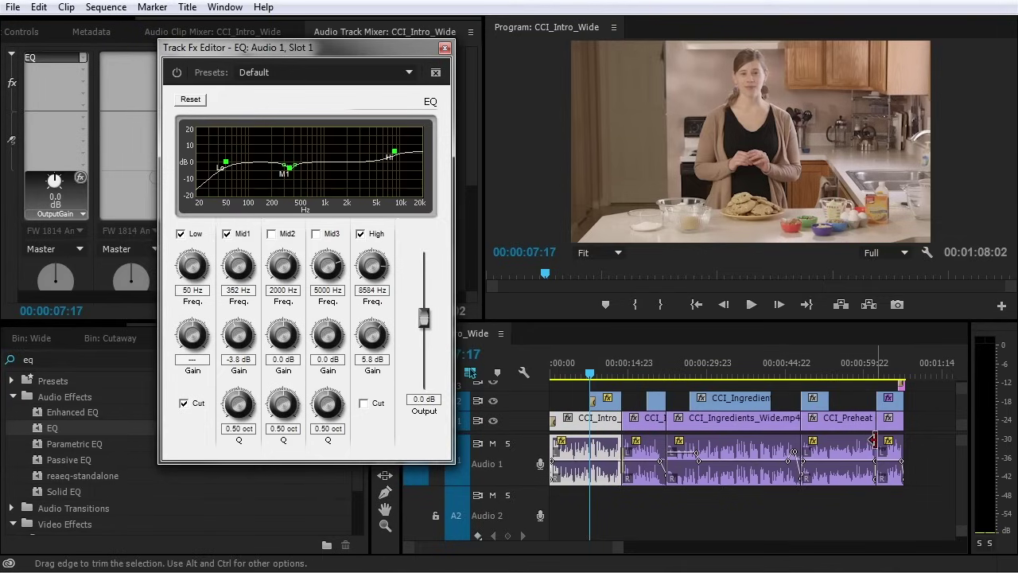
pyautogui.click(843, 374)
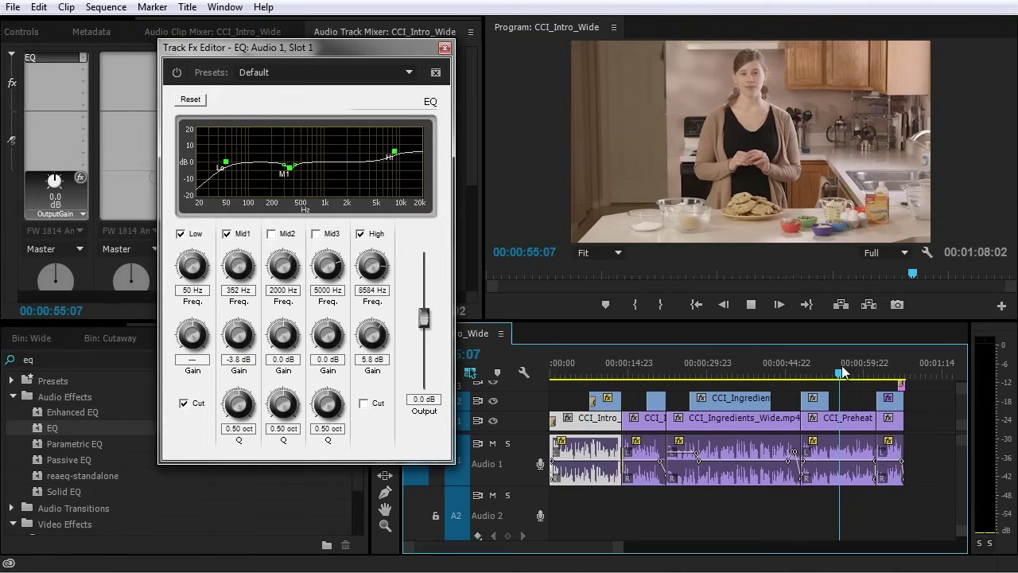
pyautogui.press('space')
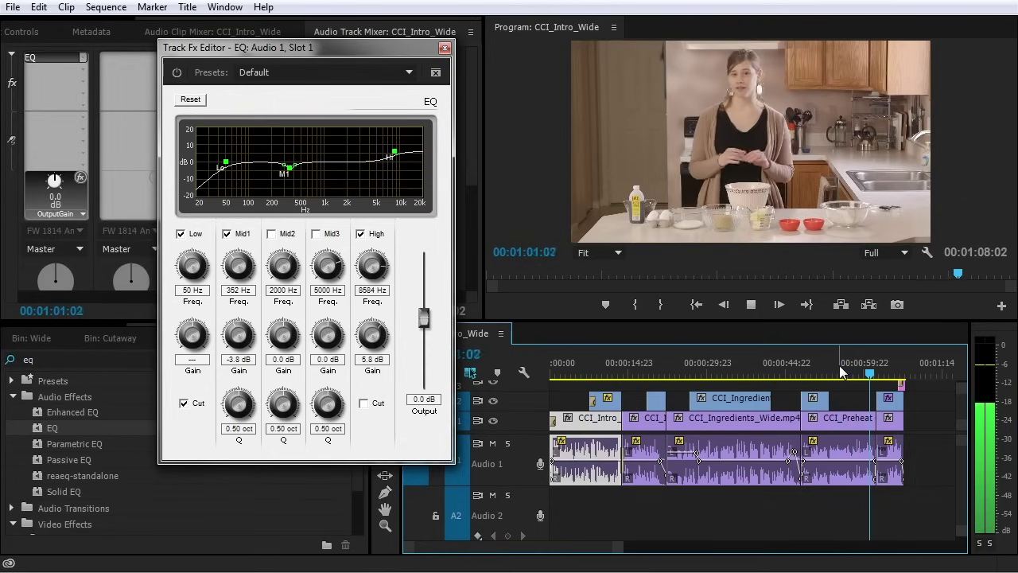
pyautogui.press('space')
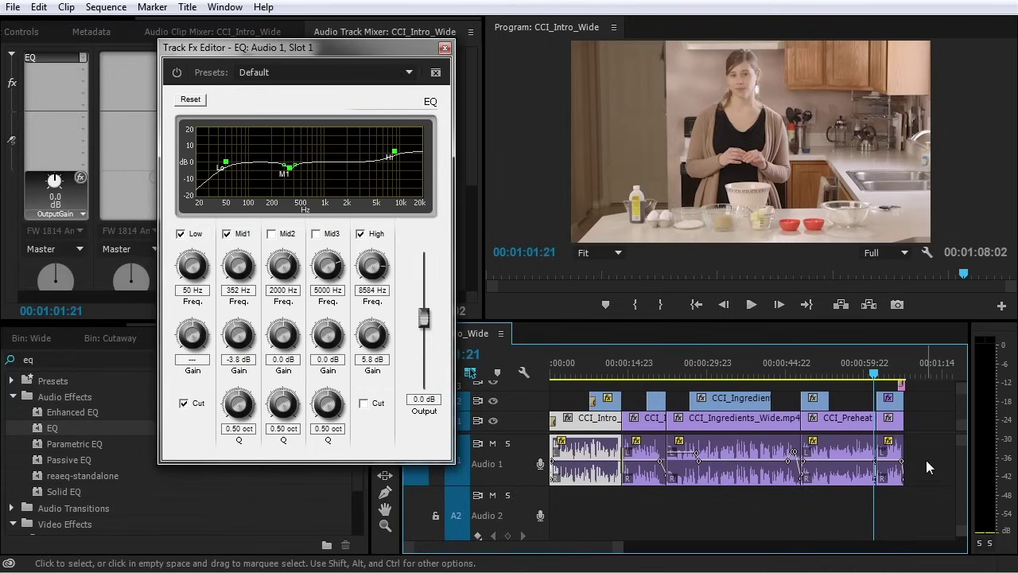
pyautogui.click(445, 49)
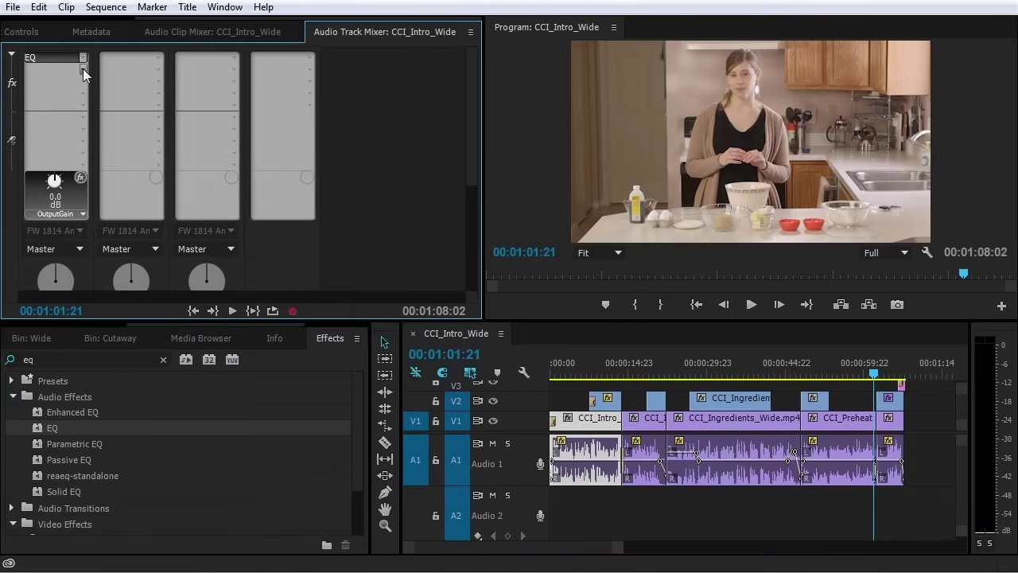
# Add Dynamics as Audio 1's second track effect and open its settings
pyautogui.click(83, 57)
pyautogui.moveTo(92, 113)
pyautogui.click(263, 162)
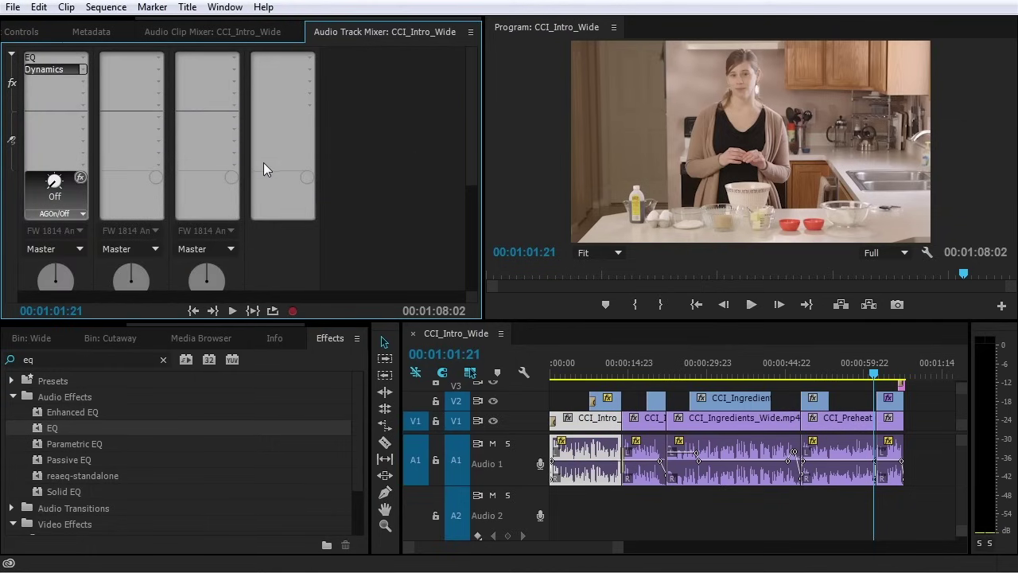
pyautogui.doubleClick(70, 69)
pyautogui.moveTo(535, 121); pyautogui.dragTo(372, 64)
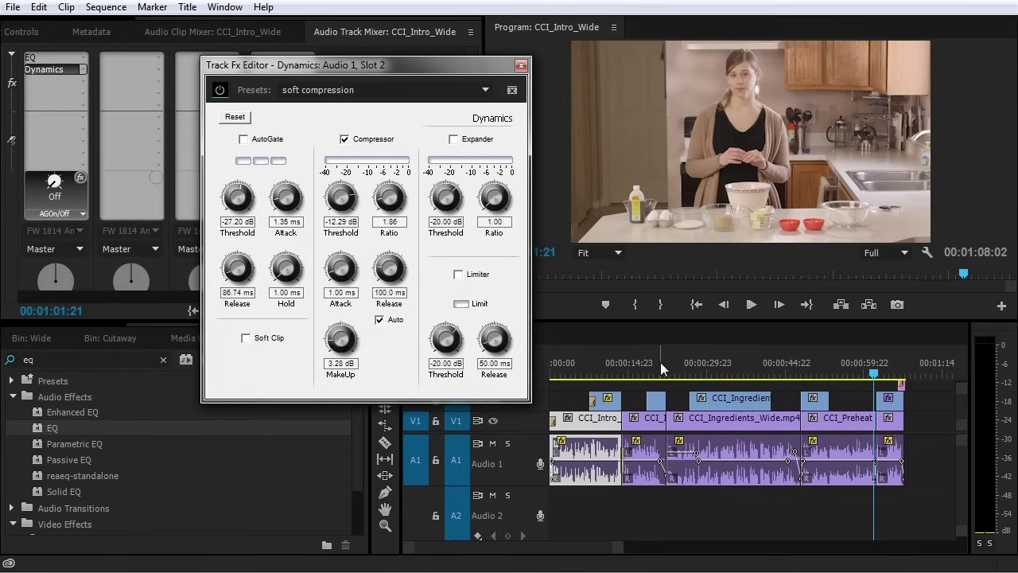
# While playing, set the compressor to threshold about -23 dB, ratio 1.51, attack 4.86 ms, manual release
pyautogui.click(556, 367)
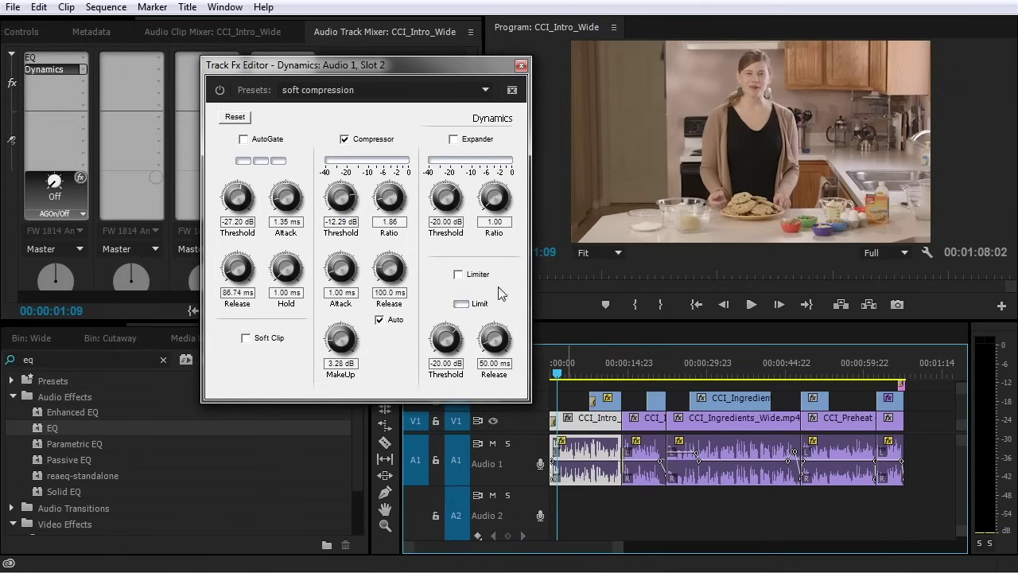
pyautogui.press('space')
pyautogui.moveTo(355, 191); pyautogui.dragTo(389, 213)
pyautogui.moveTo(344, 350); pyautogui.dragTo(345, 334)
pyautogui.moveTo(342, 270); pyautogui.dragTo(343, 242)
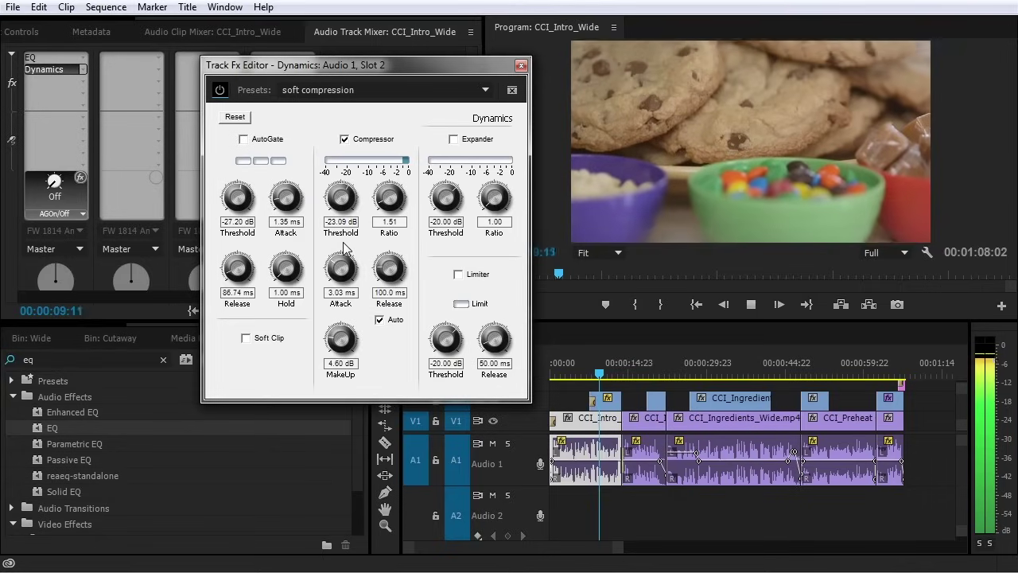
pyautogui.click(380, 319)
pyautogui.moveTo(391, 275); pyautogui.dragTo(391, 318)
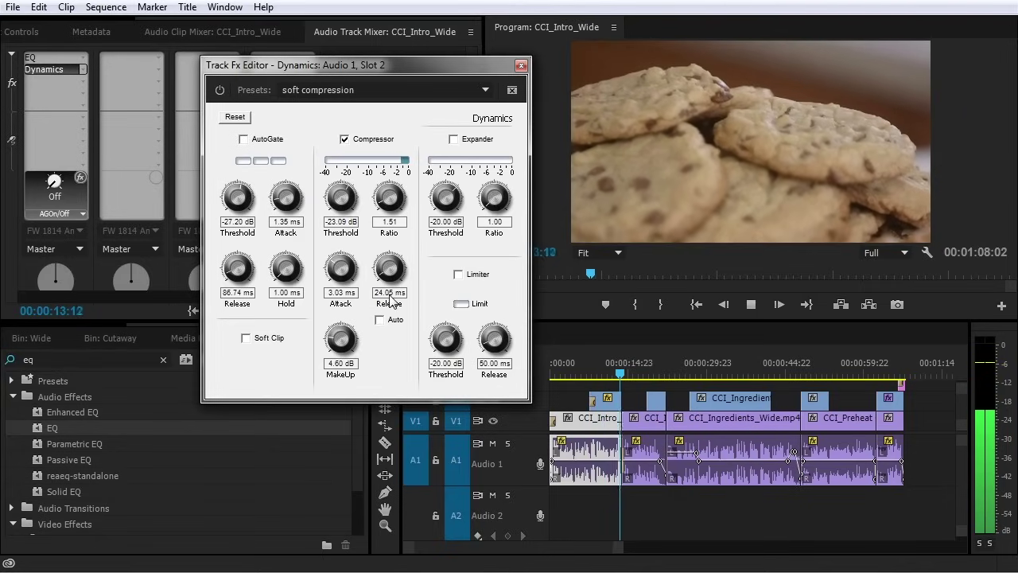
pyautogui.moveTo(340, 268); pyautogui.dragTo(345, 248)
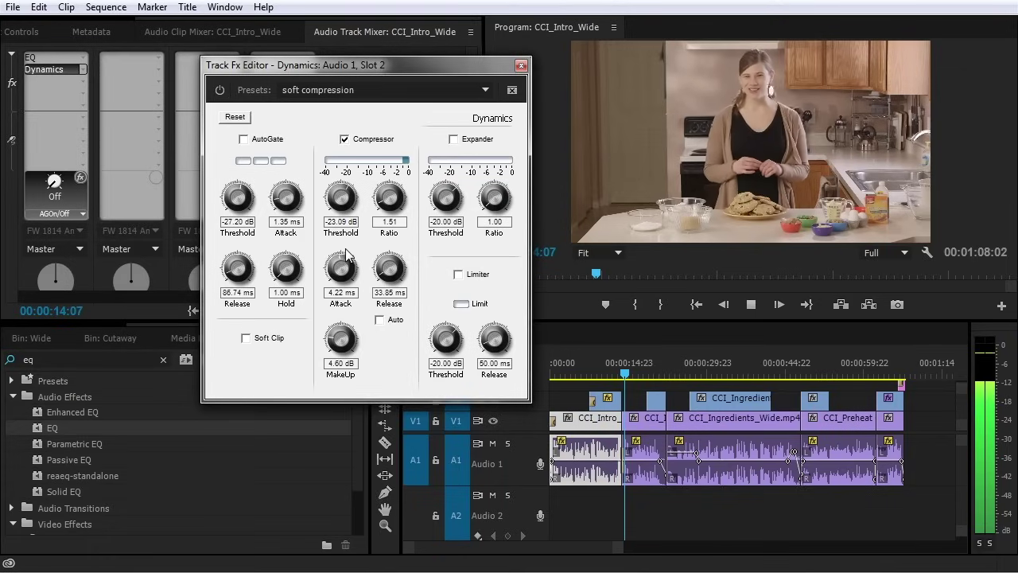
# Enable the expander with threshold about -43.10 dB, stop playback and close Dynamics
pyautogui.click(453, 138)
pyautogui.moveTo(461, 195); pyautogui.dragTo(429, 233)
pyautogui.moveTo(499, 208); pyautogui.dragTo(489, 154)
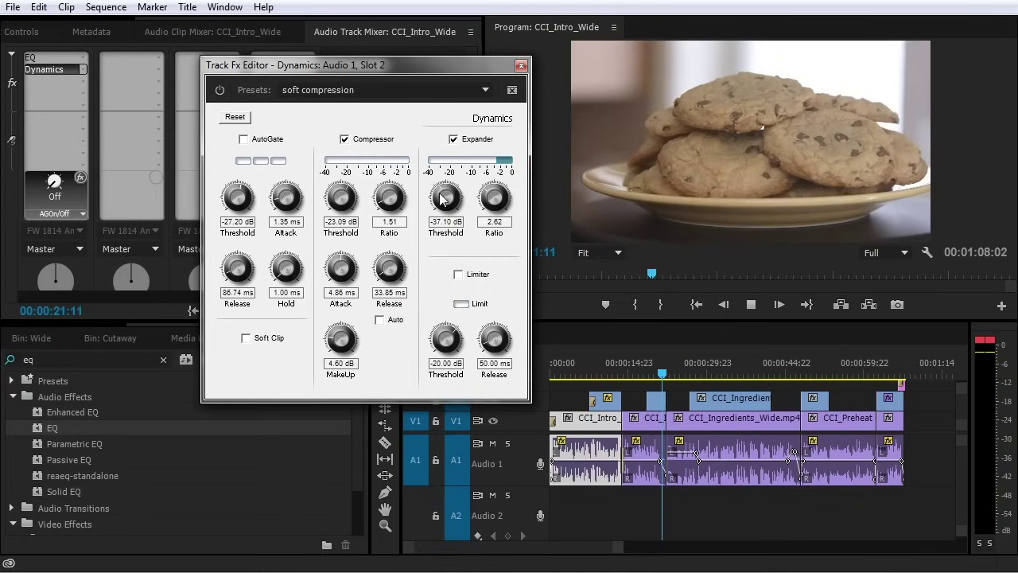
pyautogui.moveTo(445, 197)
pyautogui.mouseDown()
pyautogui.moveTo(444, 219)
pyautogui.moveTo(489, 223)
pyautogui.moveTo(486, 207)
pyautogui.moveTo(447, 191)
pyautogui.mouseUp()
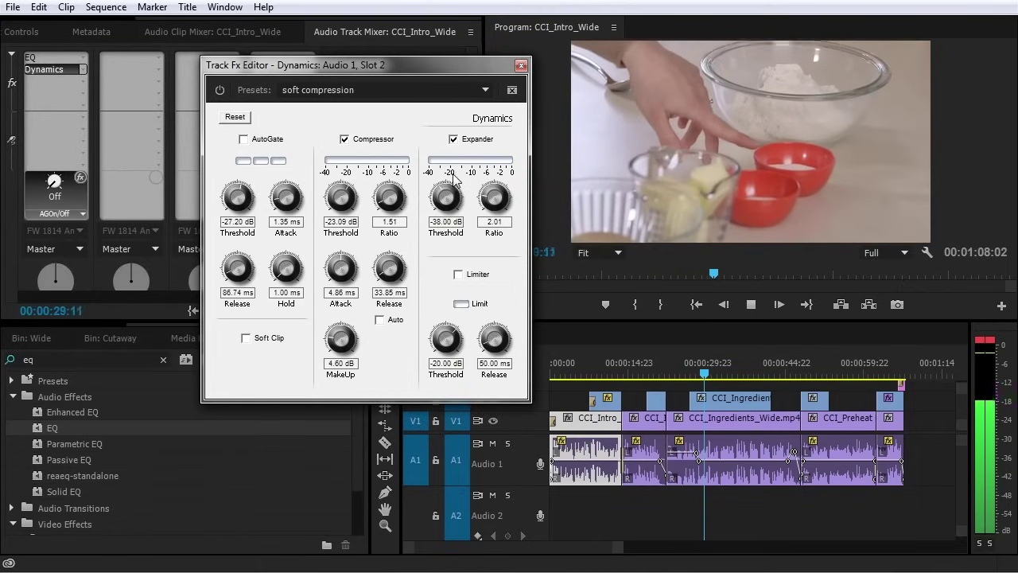
pyautogui.moveTo(440, 200); pyautogui.dragTo(422, 200)
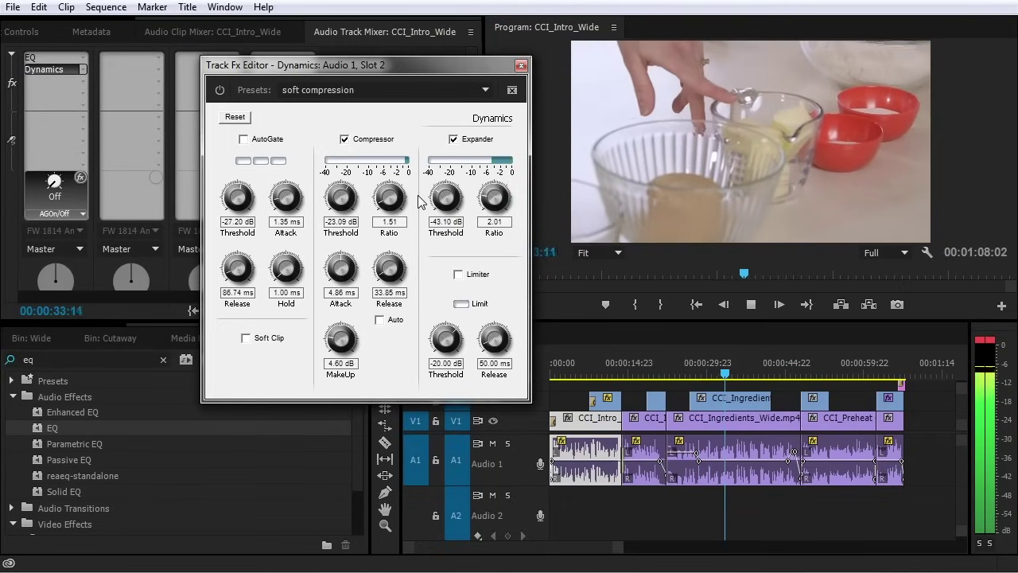
pyautogui.press('space')
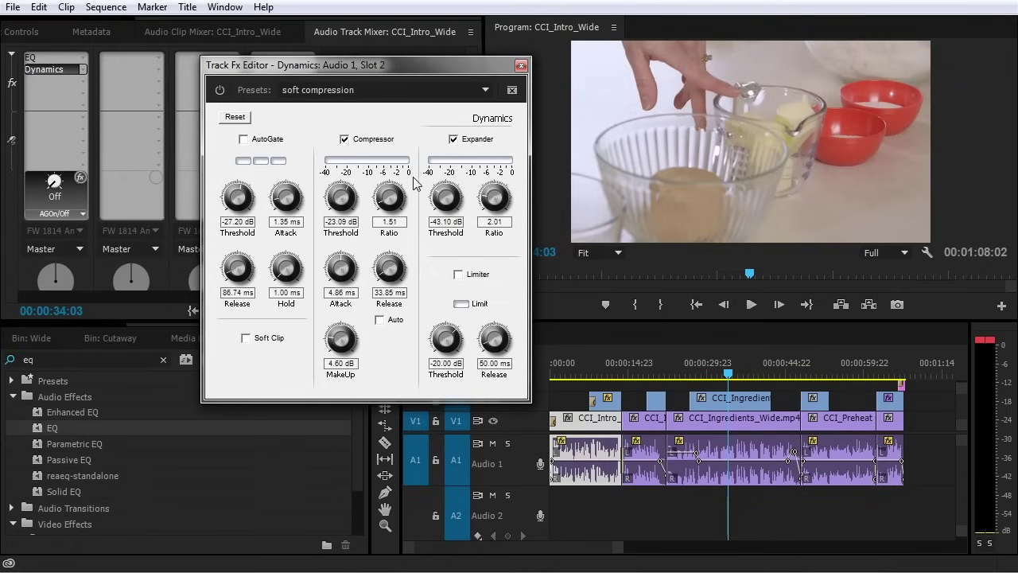
pyautogui.click(521, 65)
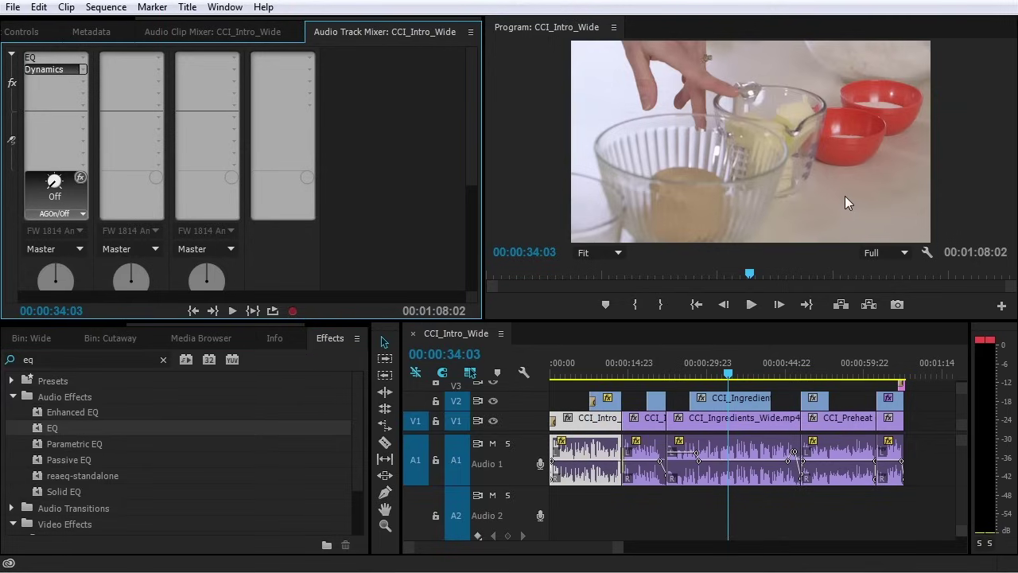
# Reset the audio meter's clip indicators and bring up the Master track's effect list
pyautogui.click(986, 340)
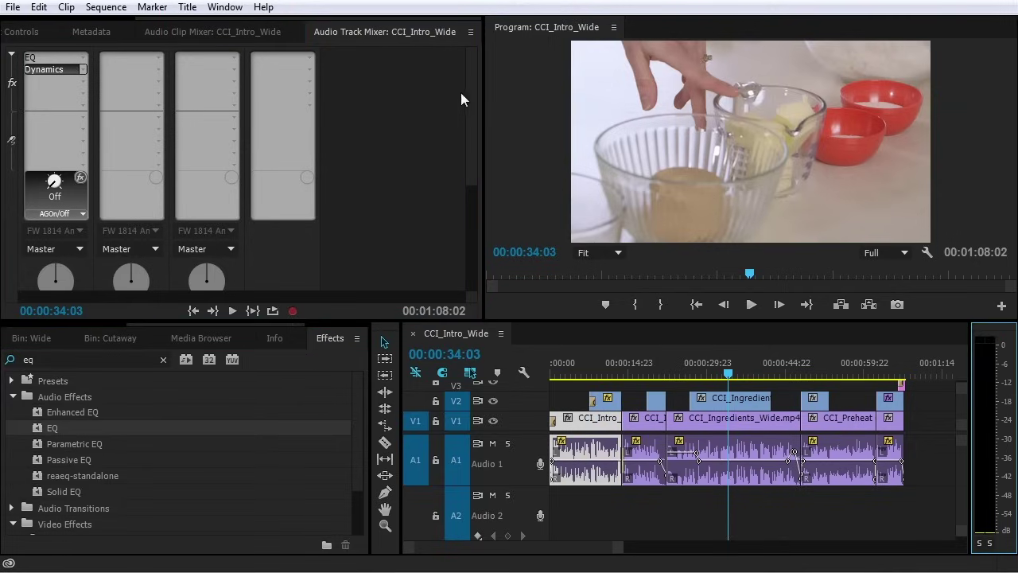
pyautogui.moveTo(469, 80); pyautogui.dragTo(474, 189)
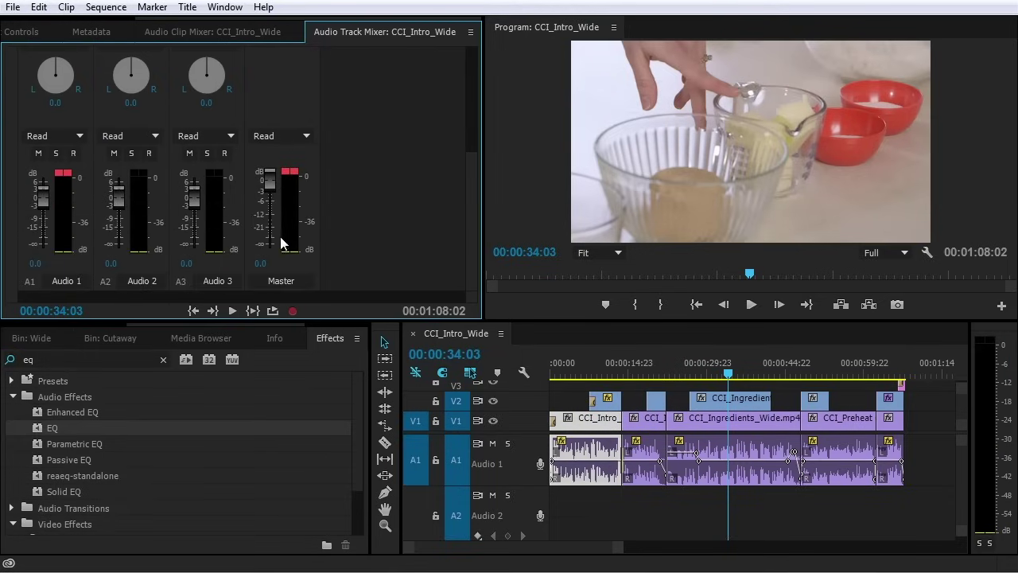
pyautogui.moveTo(473, 170); pyautogui.dragTo(463, 90)
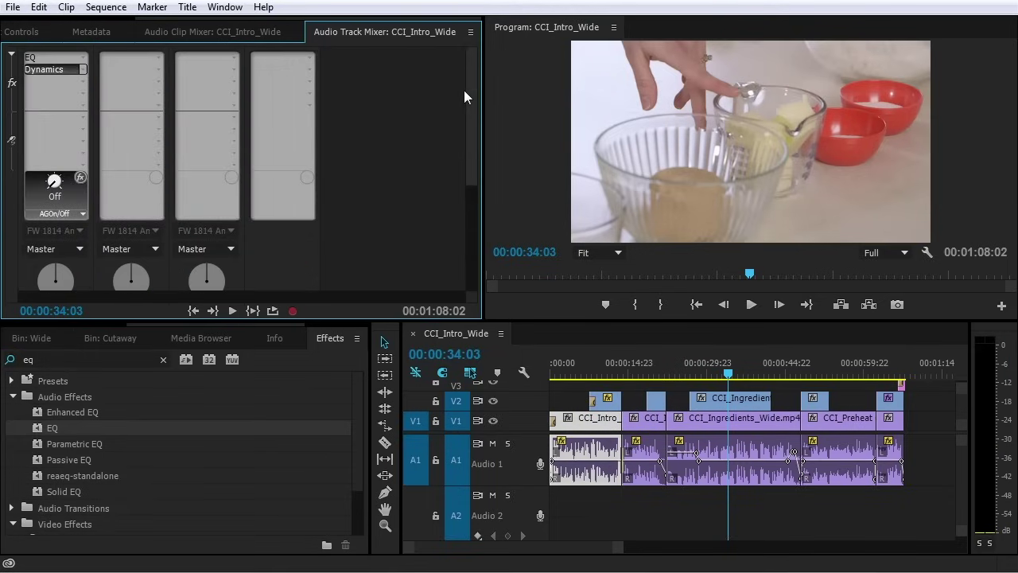
pyautogui.click(310, 105)
# Add Dynamics to the Master track with the compressor off and the limiter on at -2.00 dB
pyautogui.moveTo(306, 147)
pyautogui.click(488, 198)
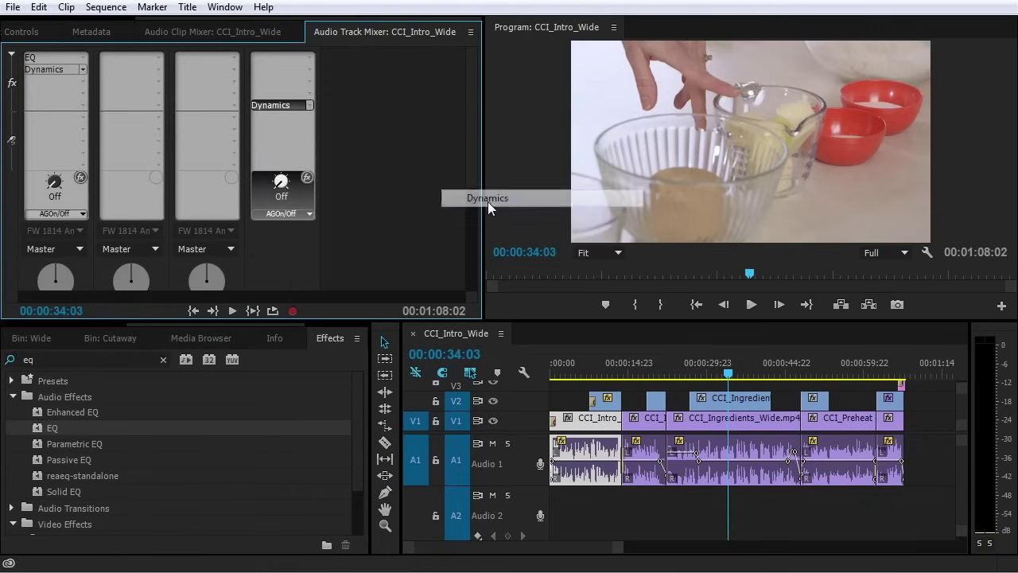
pyautogui.doubleClick(274, 105)
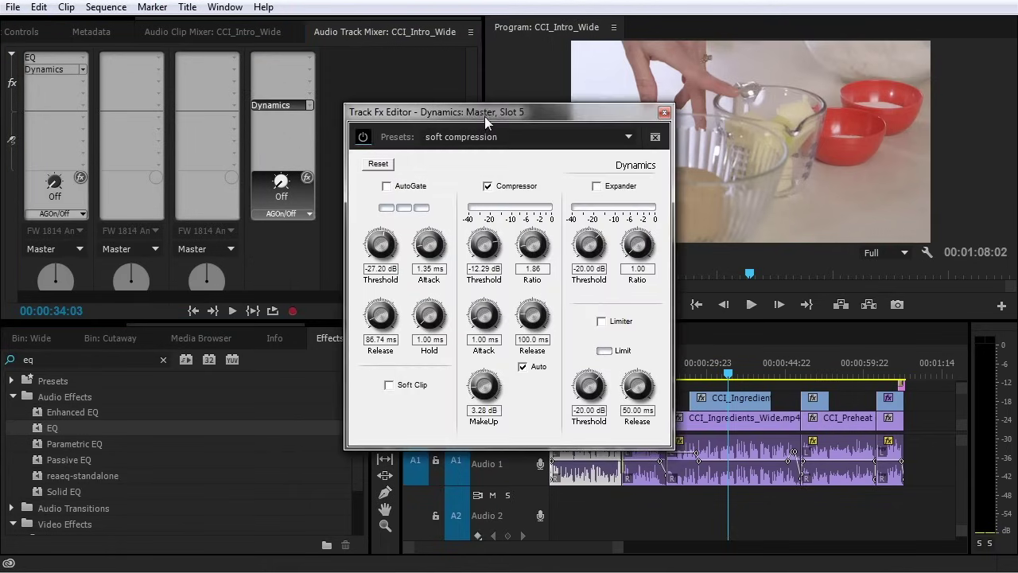
pyautogui.moveTo(470, 60); pyautogui.dragTo(401, 61)
pyautogui.click(417, 136)
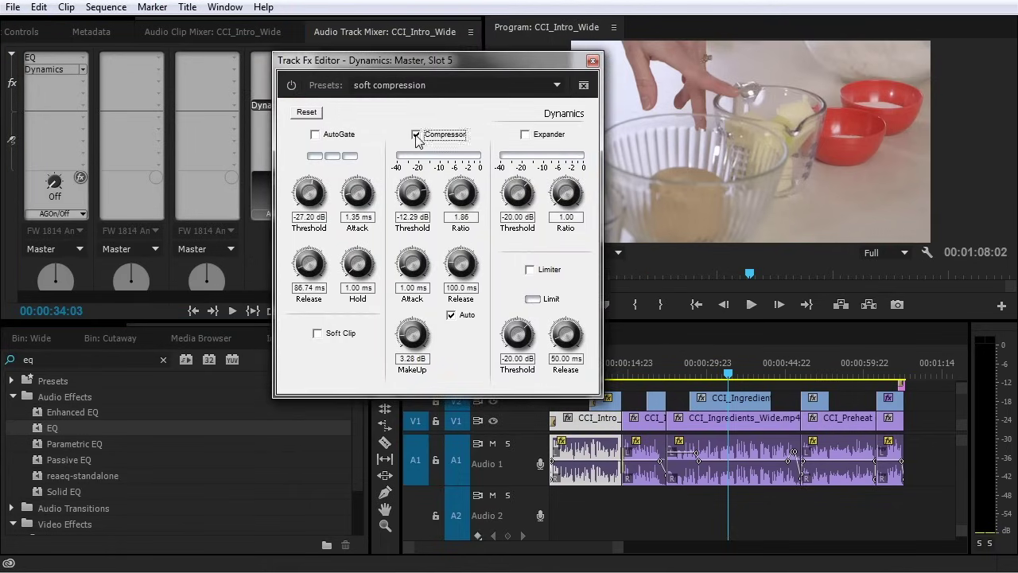
pyautogui.click(529, 270)
pyautogui.moveTo(515, 338); pyautogui.dragTo(518, 300)
pyautogui.click(517, 358)
pyautogui.write('-2')
pyautogui.press('Return')
# Check track 1's output assignment, clear its clip indicator, and reopen Audio 1's Dynamics settings
pyautogui.moveTo(447, 58); pyautogui.dragTo(566, 36)
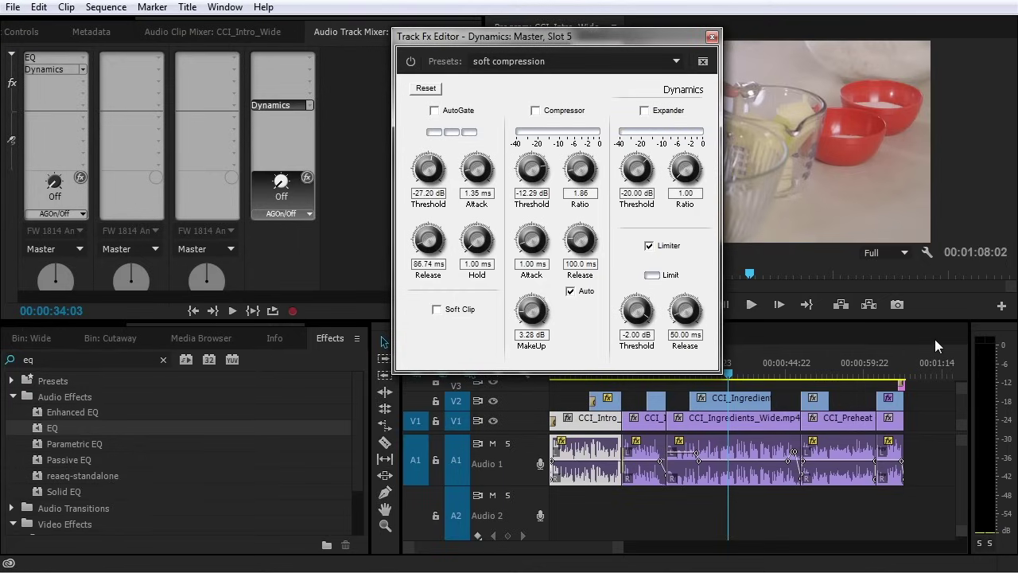
pyautogui.moveTo(454, 31); pyautogui.dragTo(576, 34)
pyautogui.scroll(-5, 471, 143)
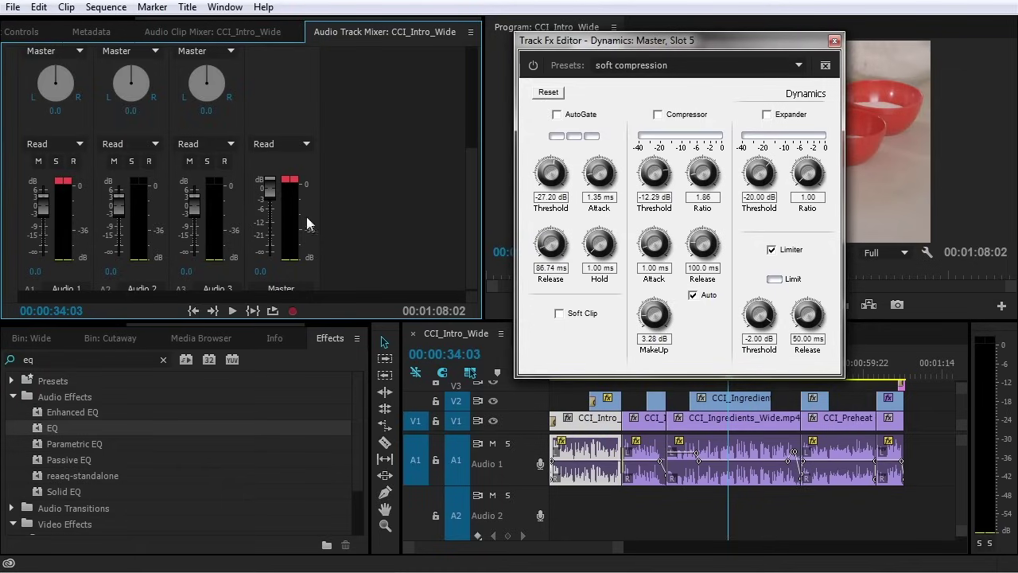
pyautogui.scroll(3, 468, 163)
pyautogui.click(55, 110)
pyautogui.click(328, 117)
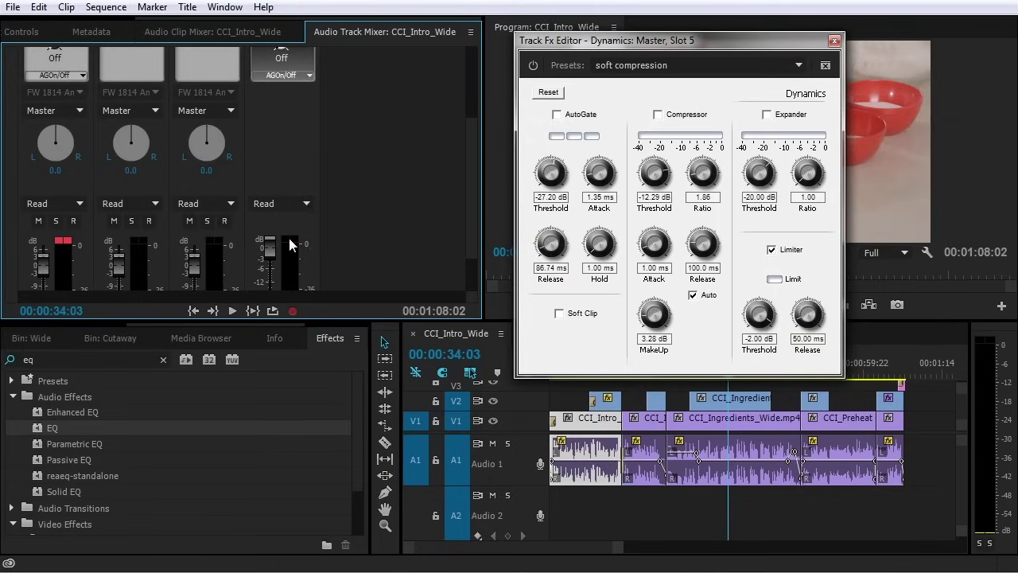
pyautogui.click(62, 240)
pyautogui.scroll(3, 478, 216)
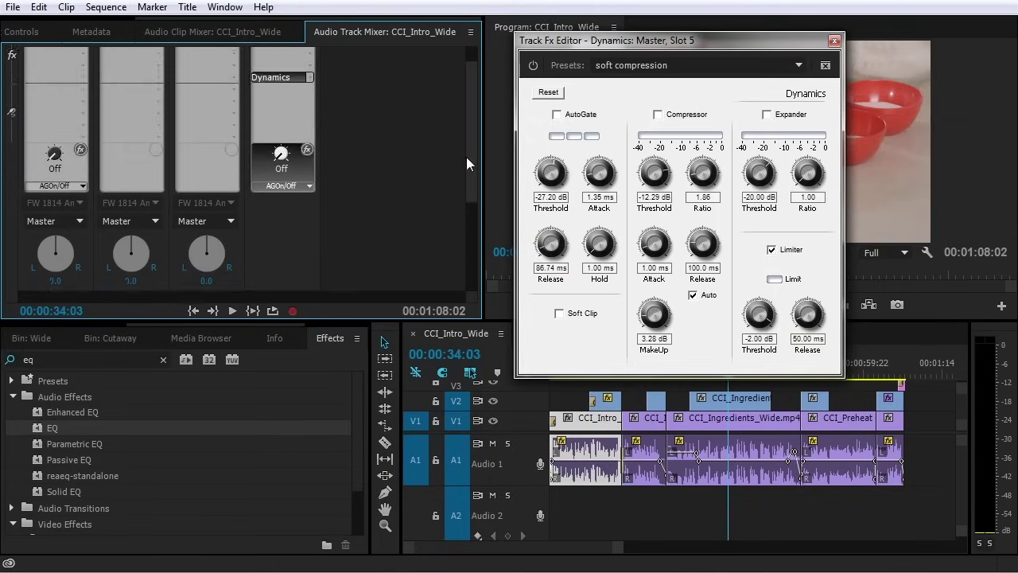
pyautogui.doubleClick(49, 70)
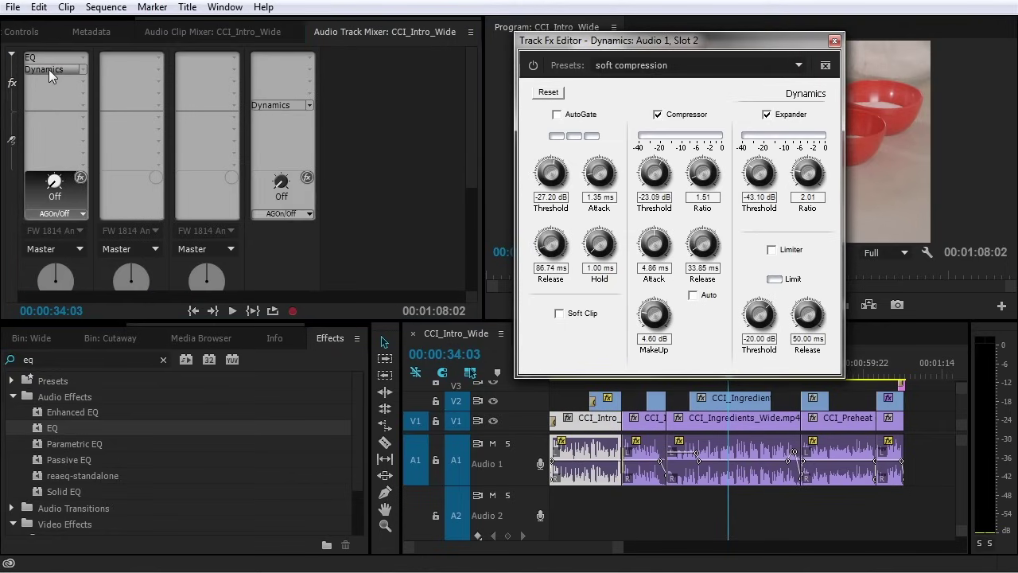
# Raise Audio 1's compressor make-up gain to 24 dB
pyautogui.moveTo(639, 46); pyautogui.dragTo(252, 82)
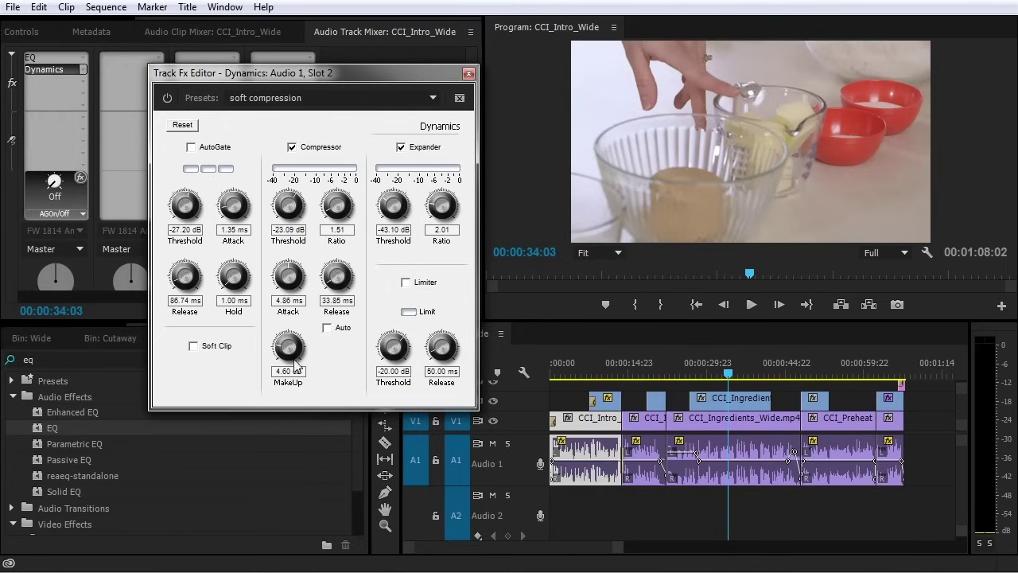
pyautogui.moveTo(286, 352); pyautogui.dragTo(325, 250)
pyautogui.moveTo(354, 73); pyautogui.dragTo(289, 193)
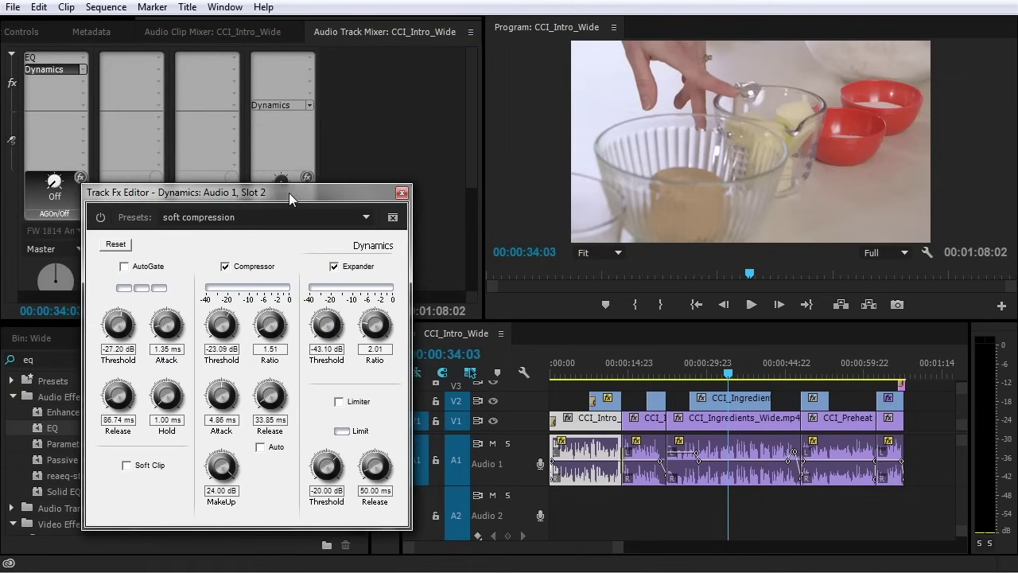
# Open the Master Dynamics settings and play the sequence to hear the limiter catch peaks
pyautogui.click(280, 111)
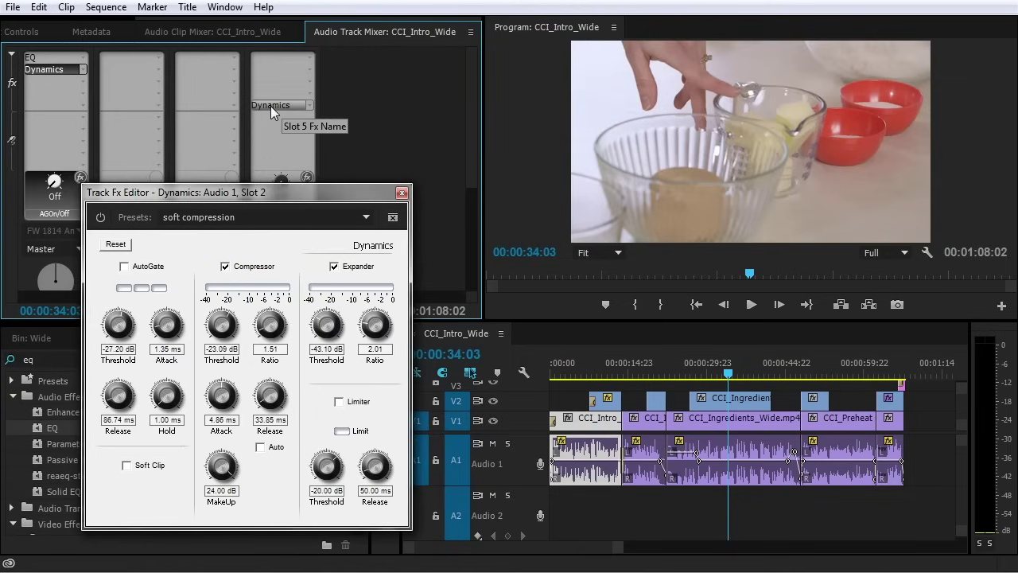
pyautogui.doubleClick(270, 105)
pyautogui.moveTo(179, 204); pyautogui.dragTo(152, 153)
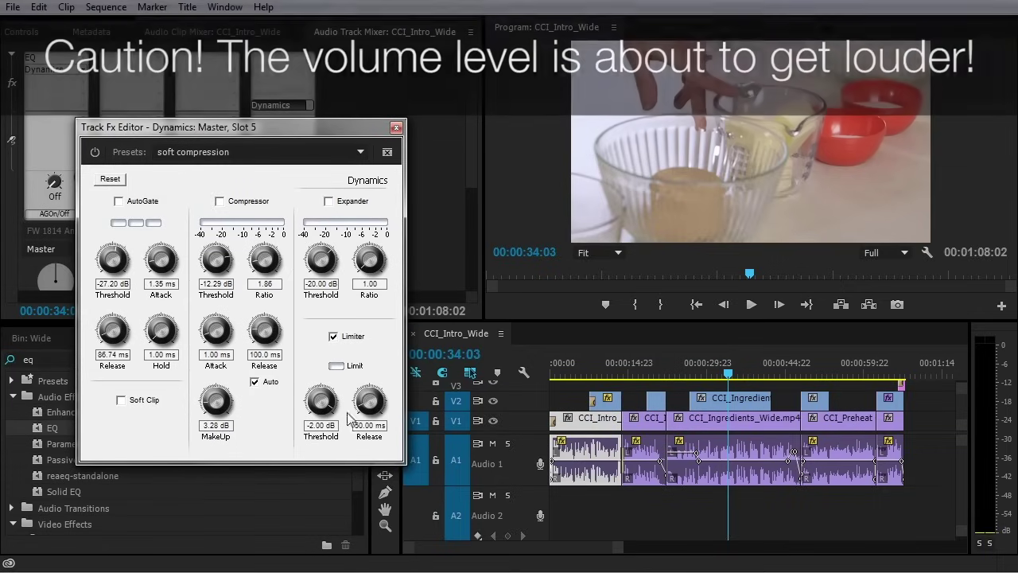
pyautogui.press('space')
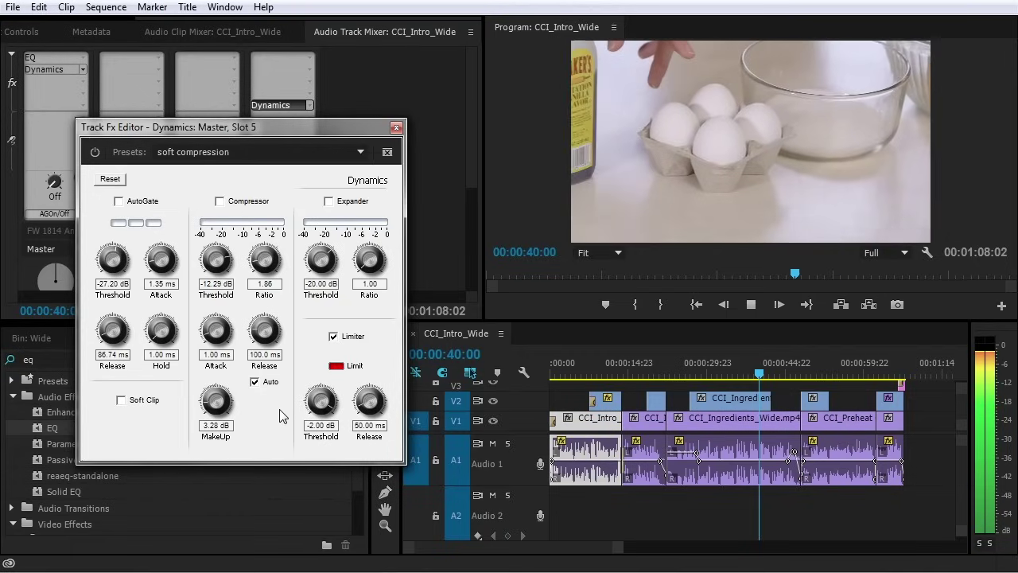
pyautogui.press('space')
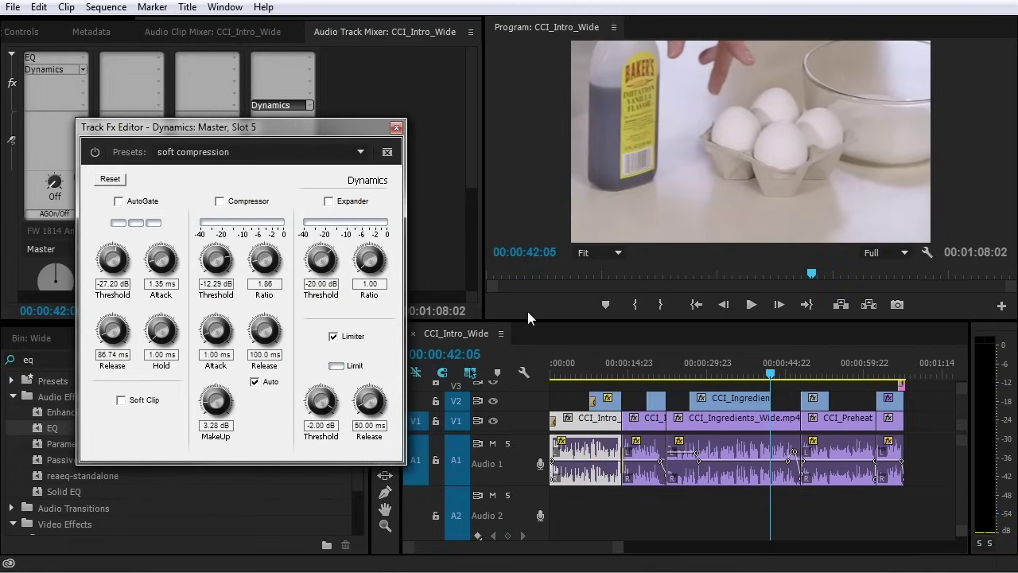
pyautogui.moveTo(196, 127); pyautogui.dragTo(293, 127)
pyautogui.scroll(-4, 473, 86)
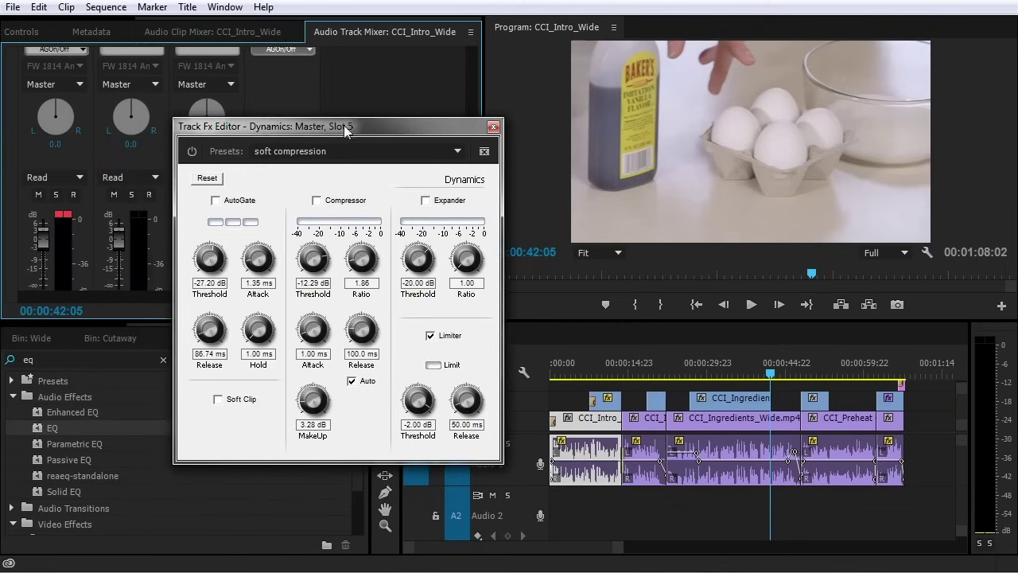
pyautogui.moveTo(352, 126); pyautogui.dragTo(259, 131)
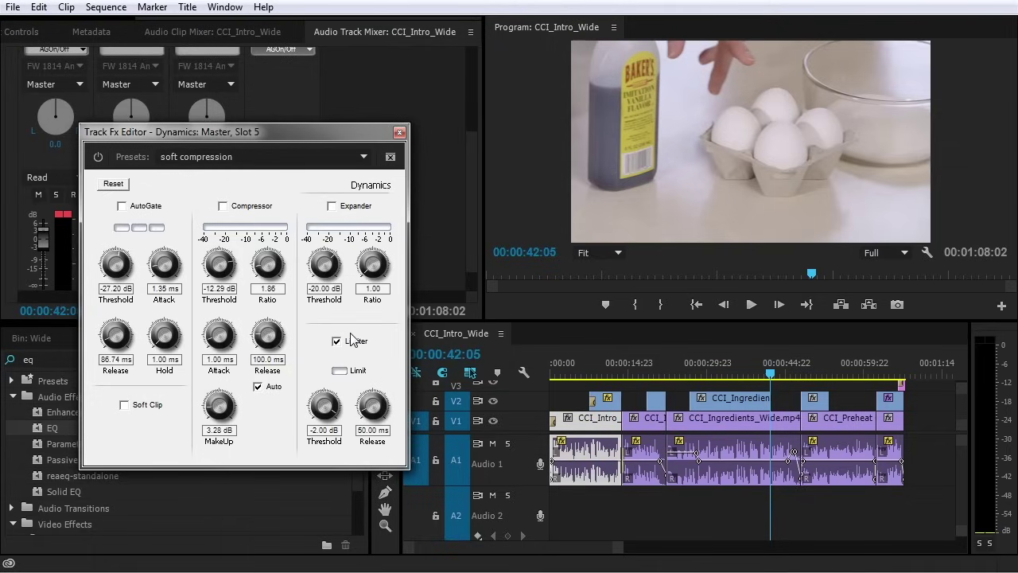
# Lower Audio 1's make-up gain from 24 dB to 6.60 dB while playing from about 24 seconds
pyautogui.click(399, 131)
pyautogui.scroll(3, 473, 119)
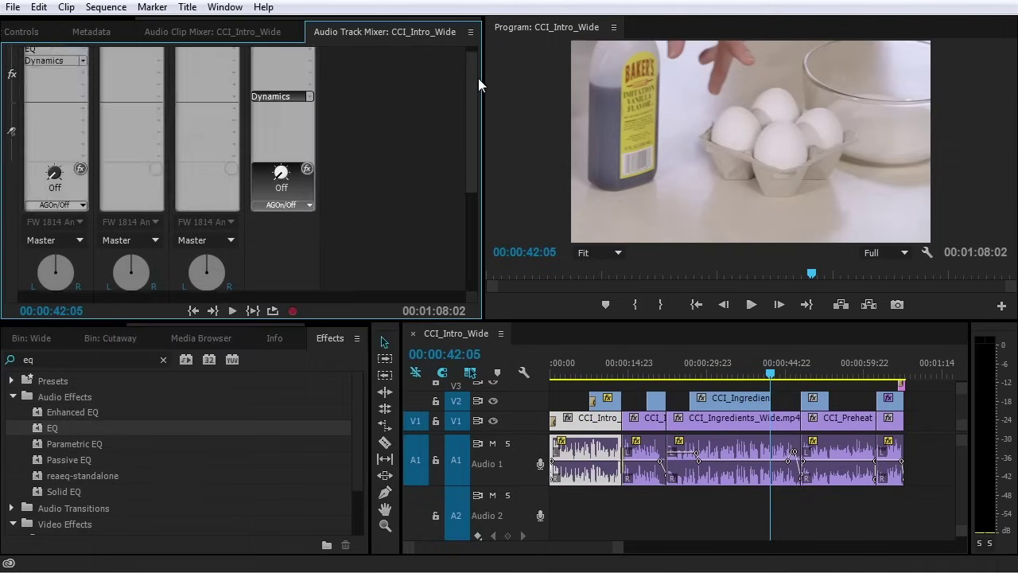
pyautogui.doubleClick(51, 61)
pyautogui.moveTo(227, 469); pyautogui.dragTo(227, 493)
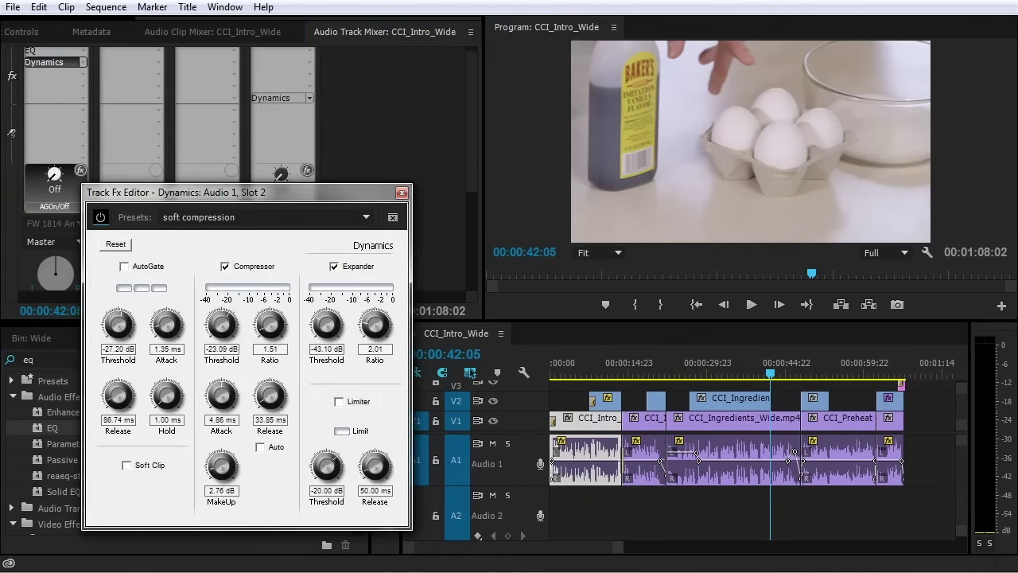
pyautogui.click(675, 374)
pyautogui.press('space')
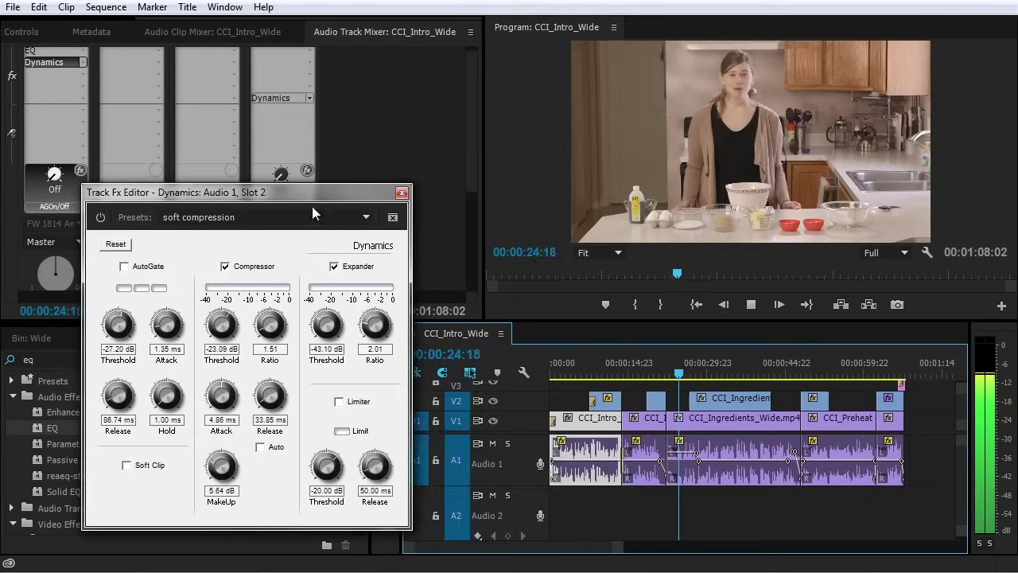
pyautogui.moveTo(312, 193); pyautogui.dragTo(475, 180)
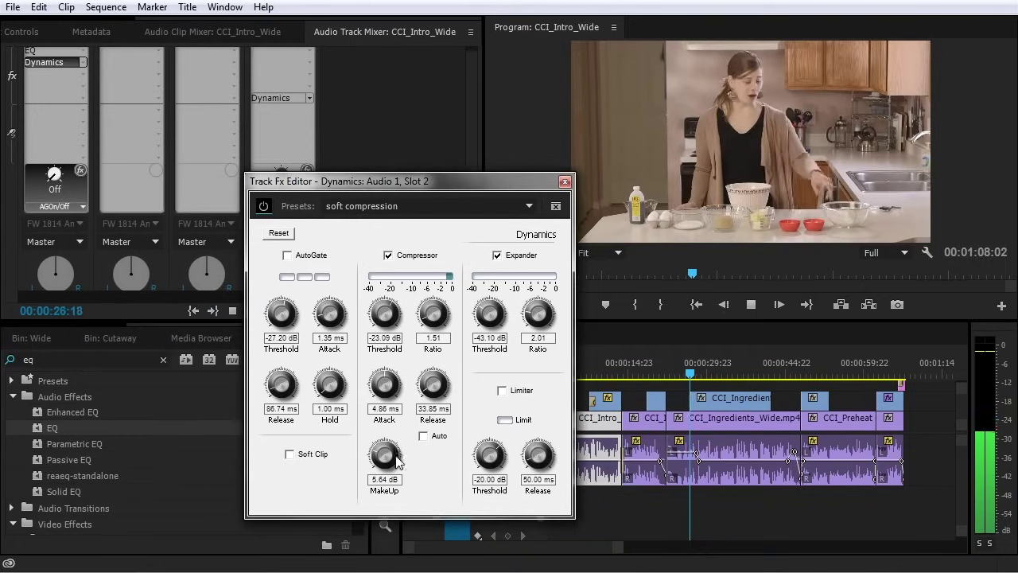
pyautogui.moveTo(385, 459); pyautogui.dragTo(383, 457)
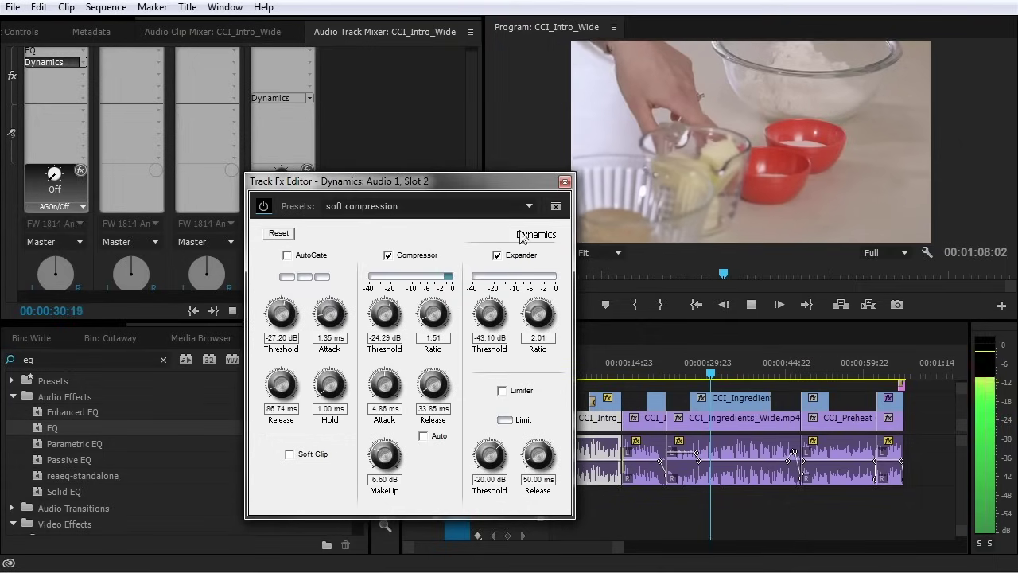
pyautogui.click(565, 181)
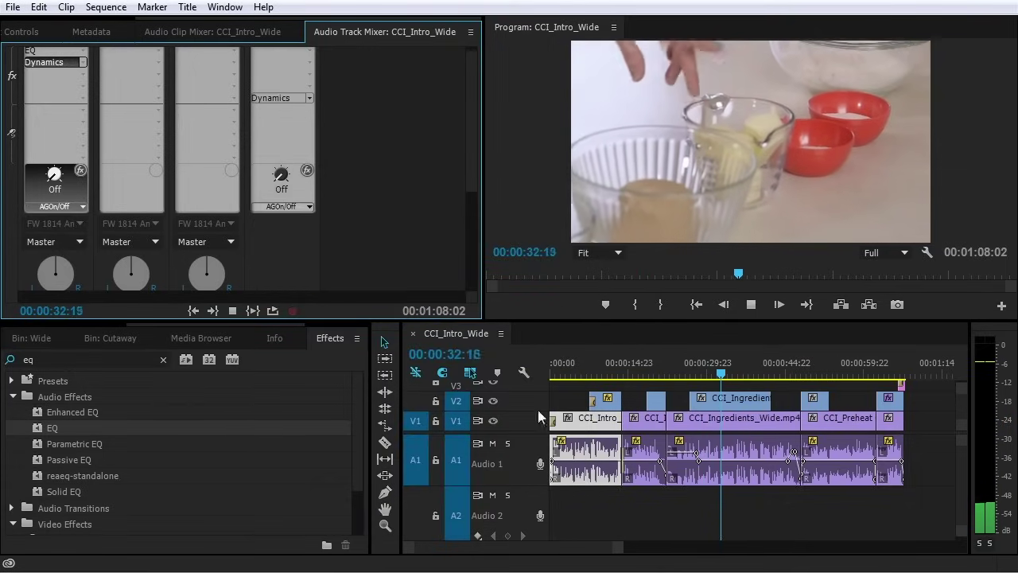
pyautogui.click(474, 272)
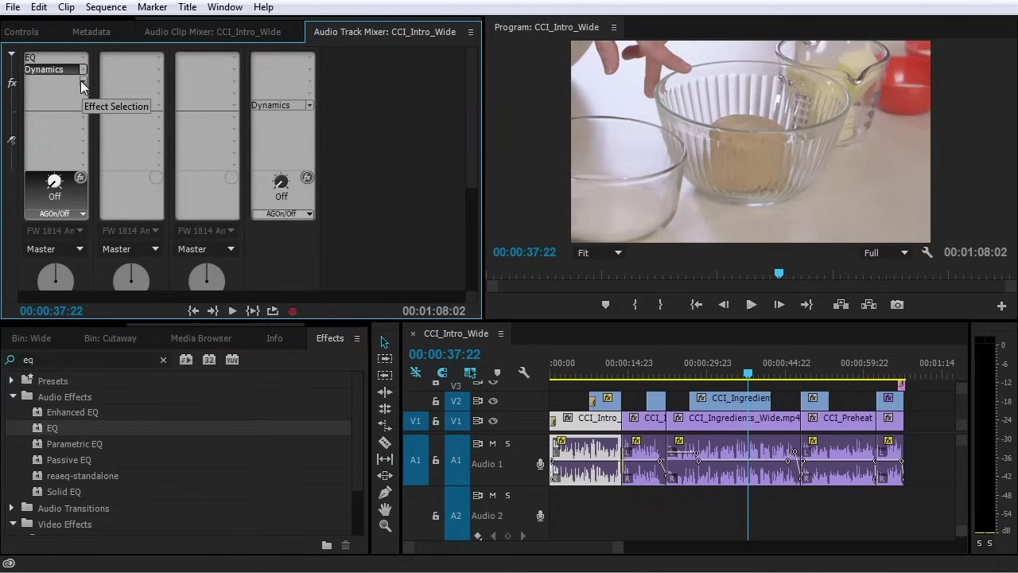
# Insert Noise Reduction/Restoration > DeNoiser into Audio 1's third effect slot
pyautogui.click(84, 84)
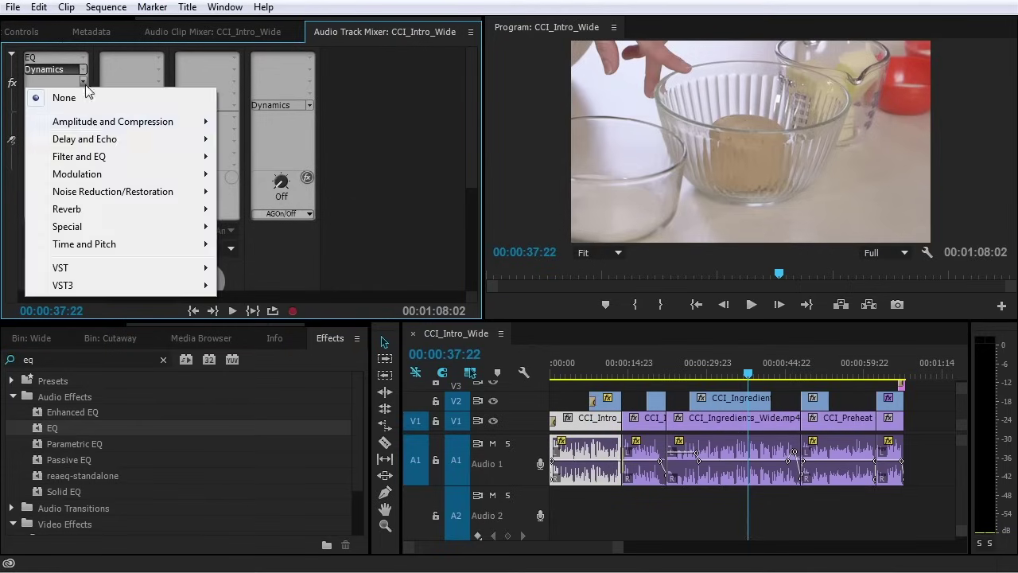
pyautogui.moveTo(97, 123)
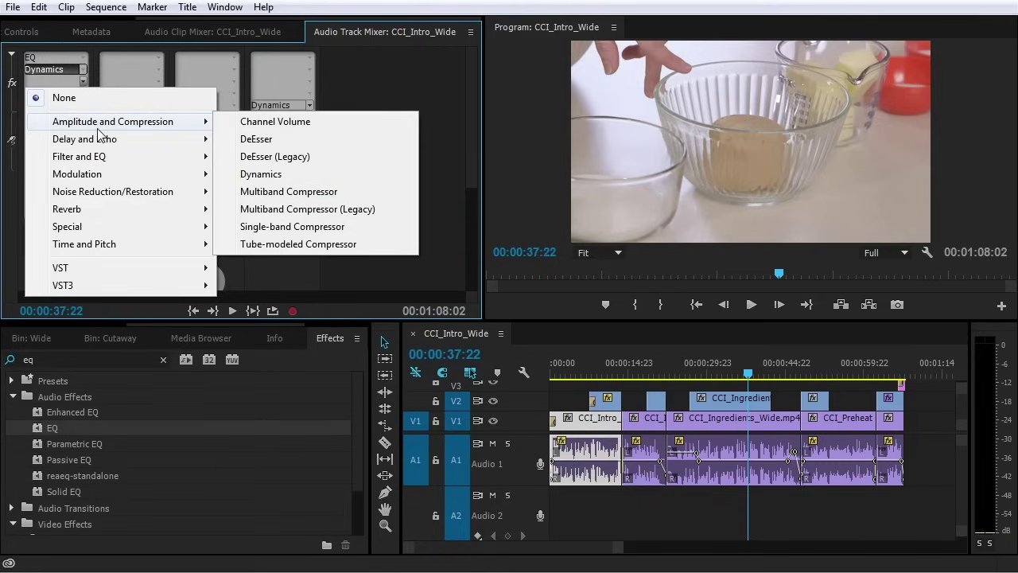
pyautogui.moveTo(138, 157)
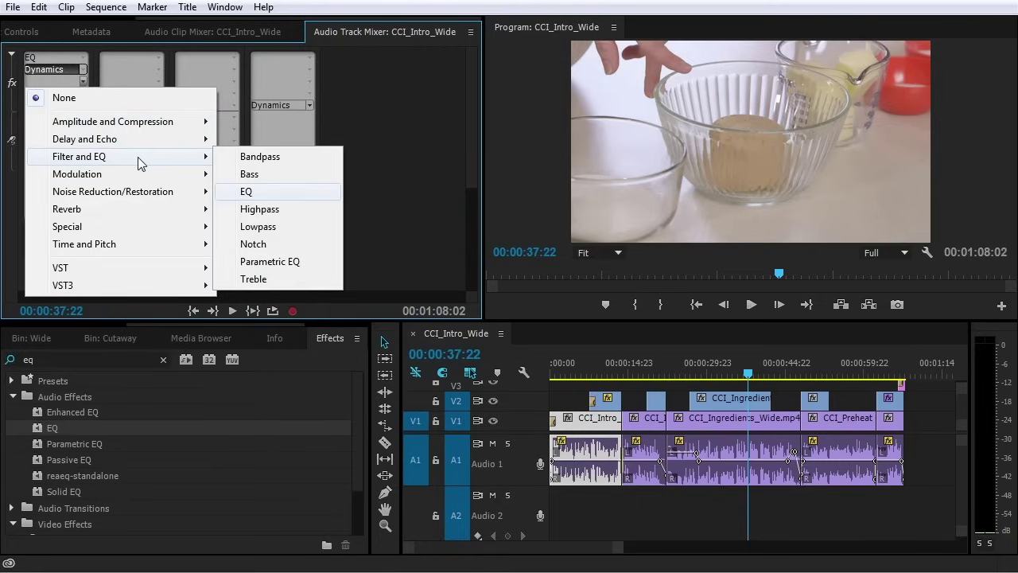
pyautogui.moveTo(137, 183)
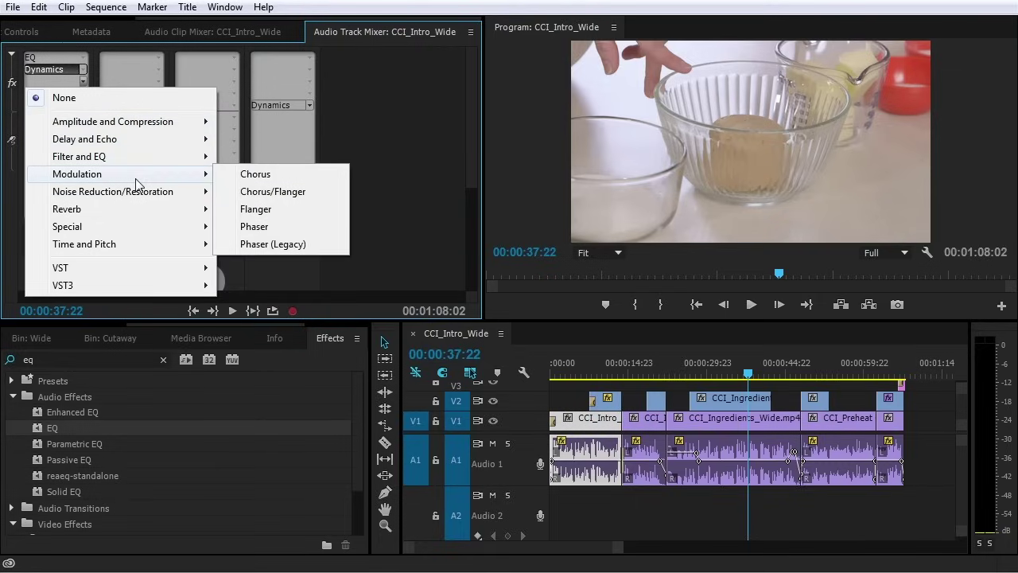
pyautogui.moveTo(124, 198)
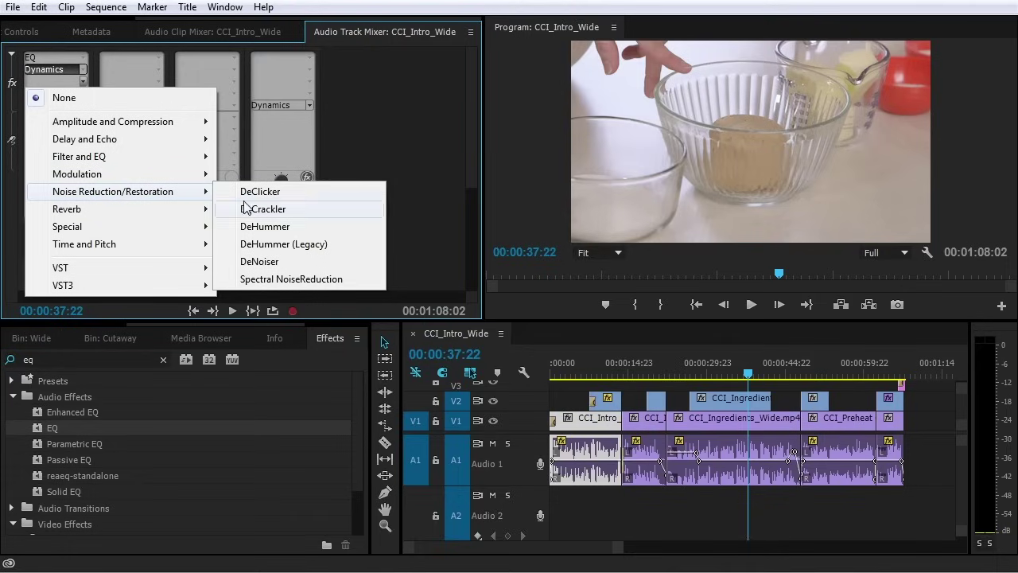
pyautogui.click(260, 261)
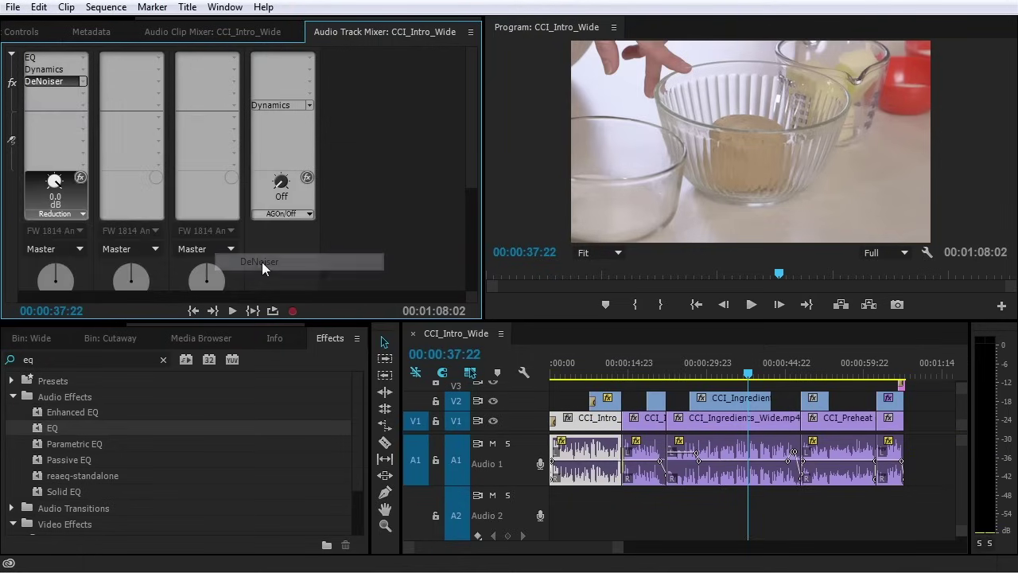
# Play from the sequence start so DeNoiser applies -15.6 dB reduction, then close its editor
pyautogui.moveTo(602, 366); pyautogui.dragTo(539, 358)
pyautogui.doubleClick(55, 81)
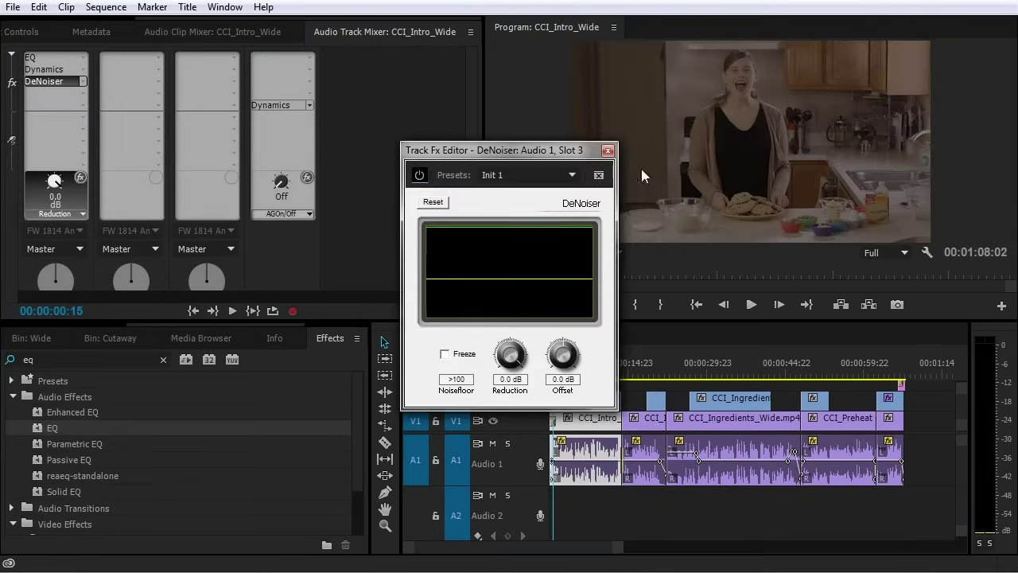
pyautogui.moveTo(522, 155); pyautogui.dragTo(313, 138)
pyautogui.press('space')
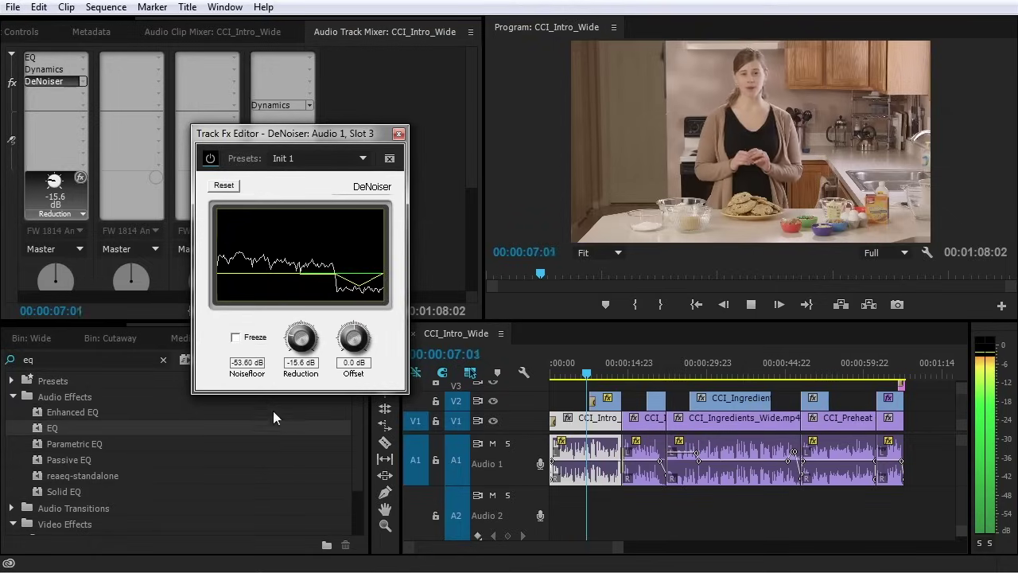
pyautogui.press('space')
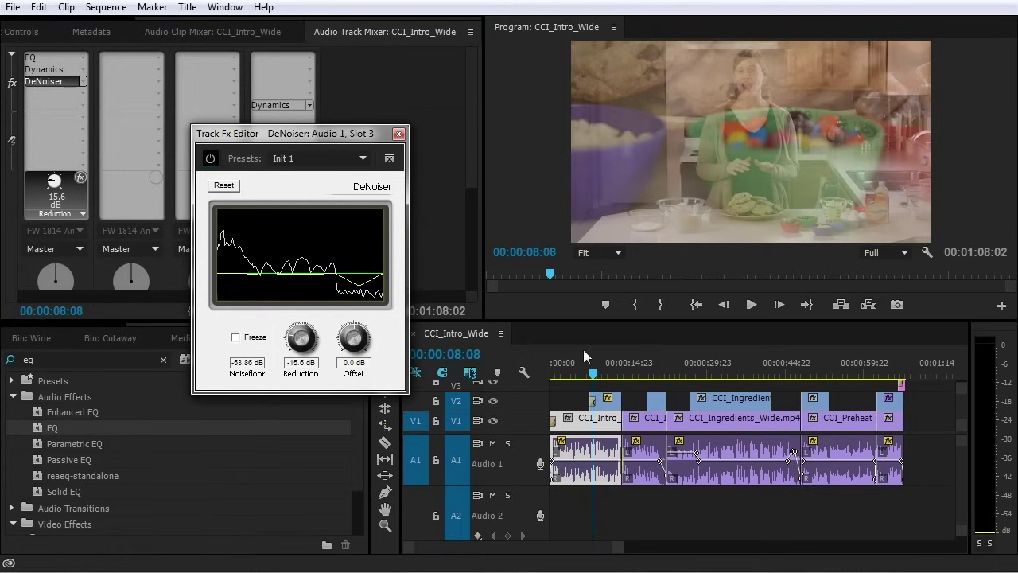
pyautogui.click(398, 135)
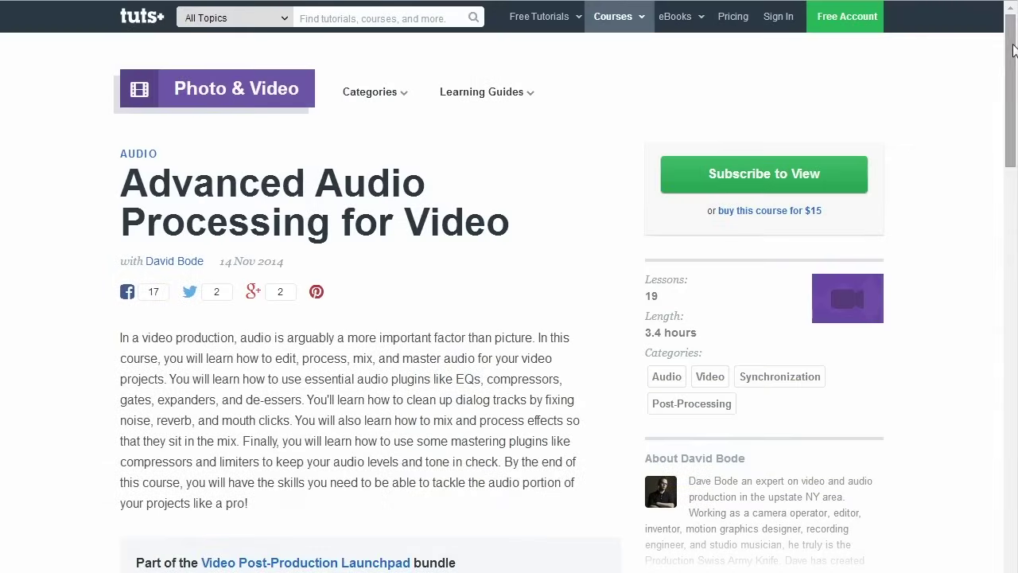
# Save the Premiere Pro project with Ctrl+S
pyautogui.moveTo(1012, 50); pyautogui.dragTo(1008, 97)
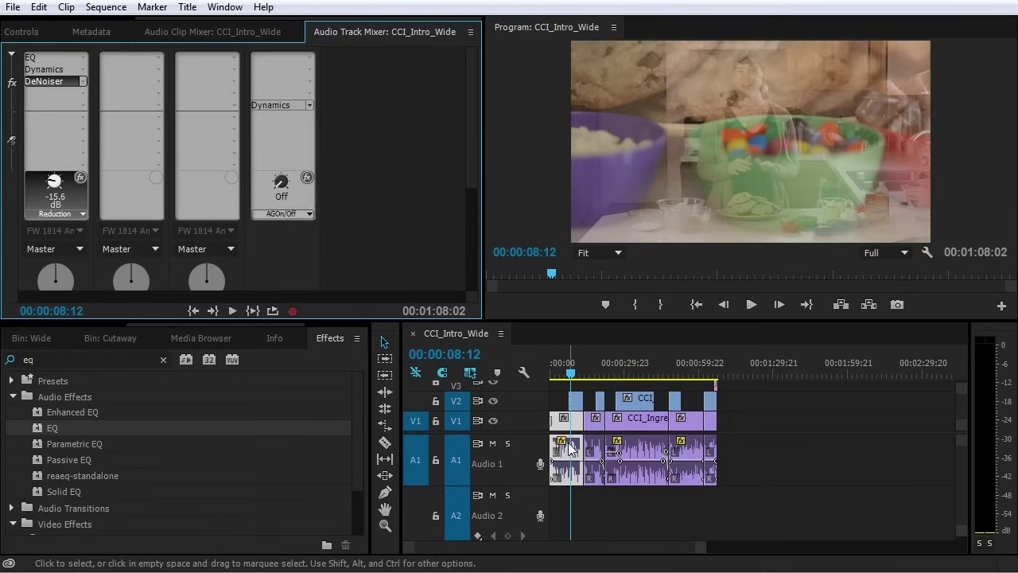
pyautogui.hotkey('ctrl', 's')
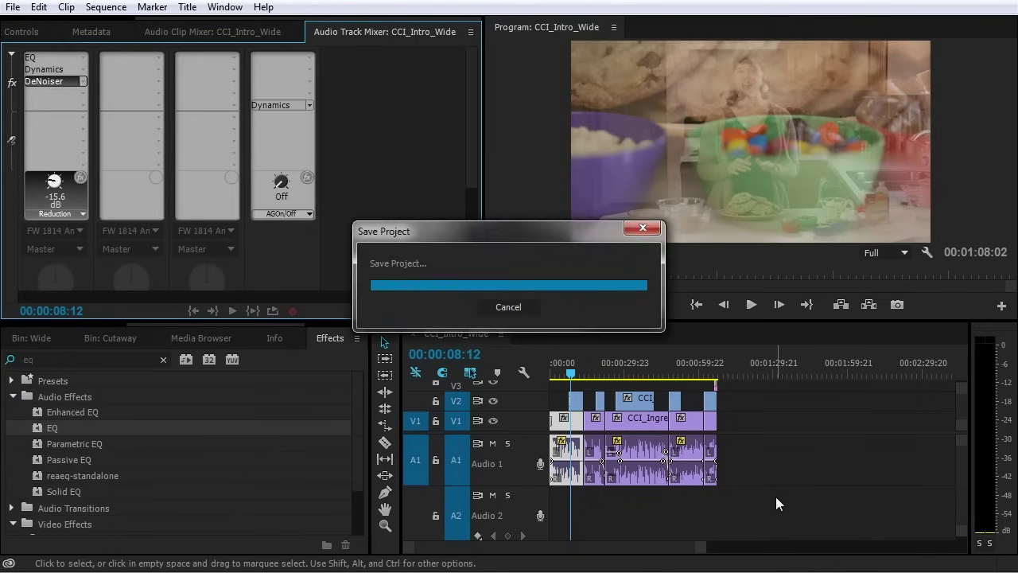
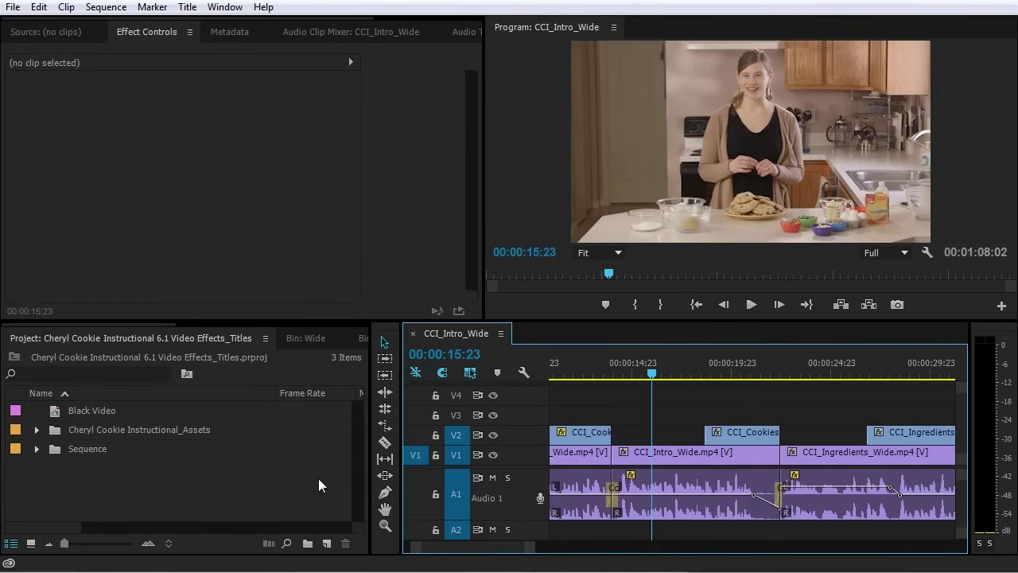
# Browse the Title menu commands and close it without choosing anything
pyautogui.click(187, 7)
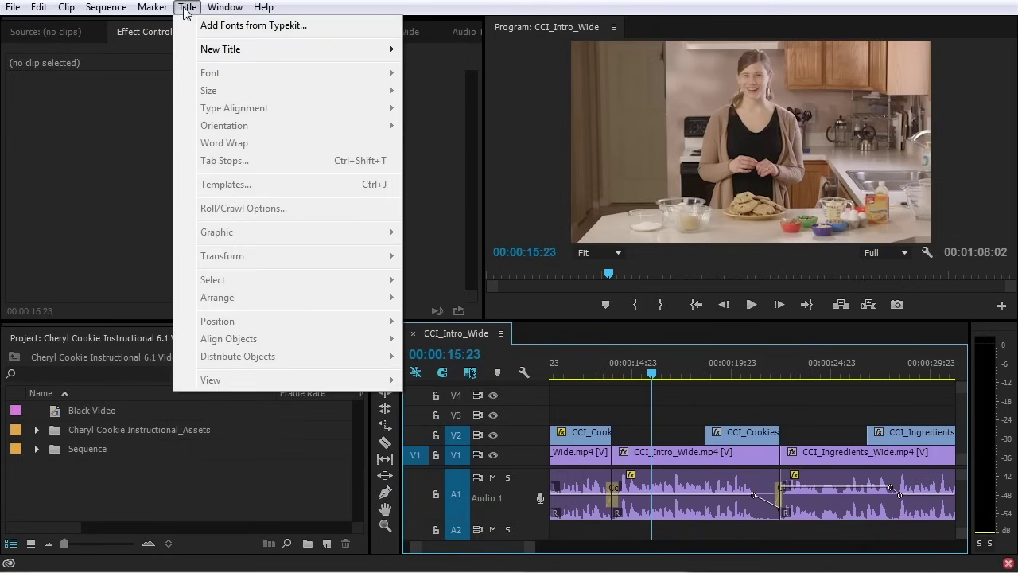
pyautogui.moveTo(209, 56)
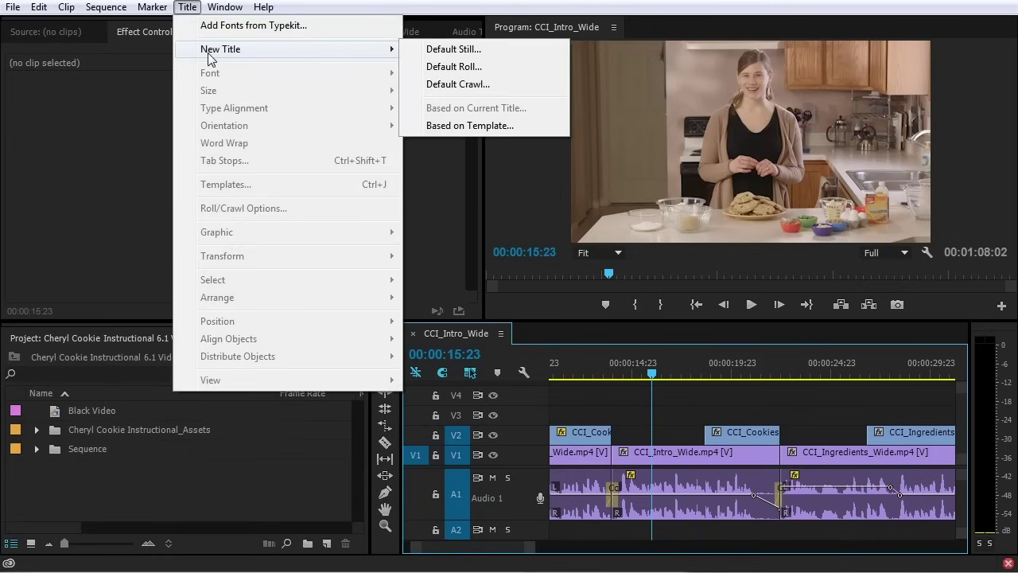
pyautogui.click(245, 506)
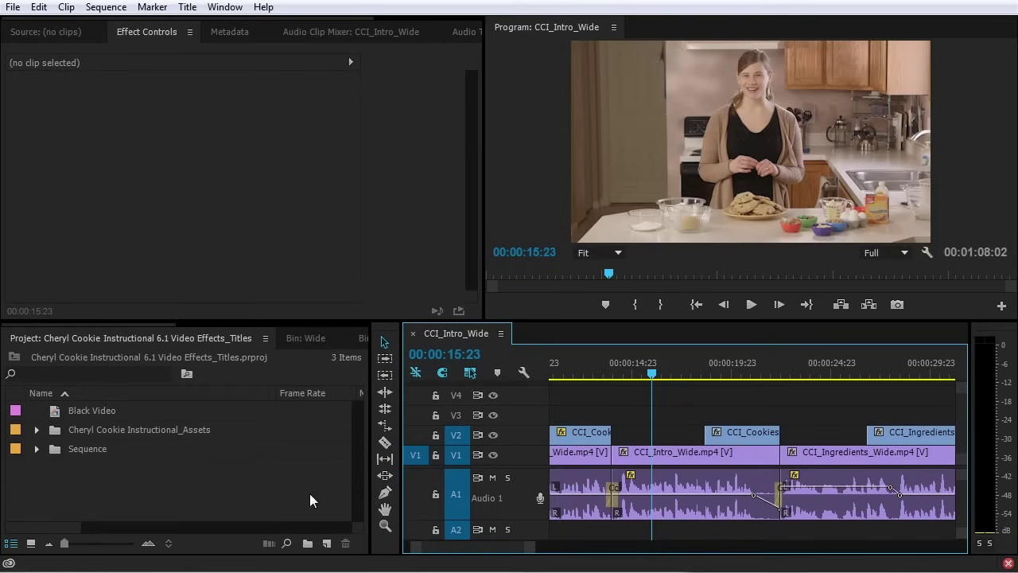
# Create two new bins in the Project panel named Titles and Mattes
pyautogui.click(267, 500)
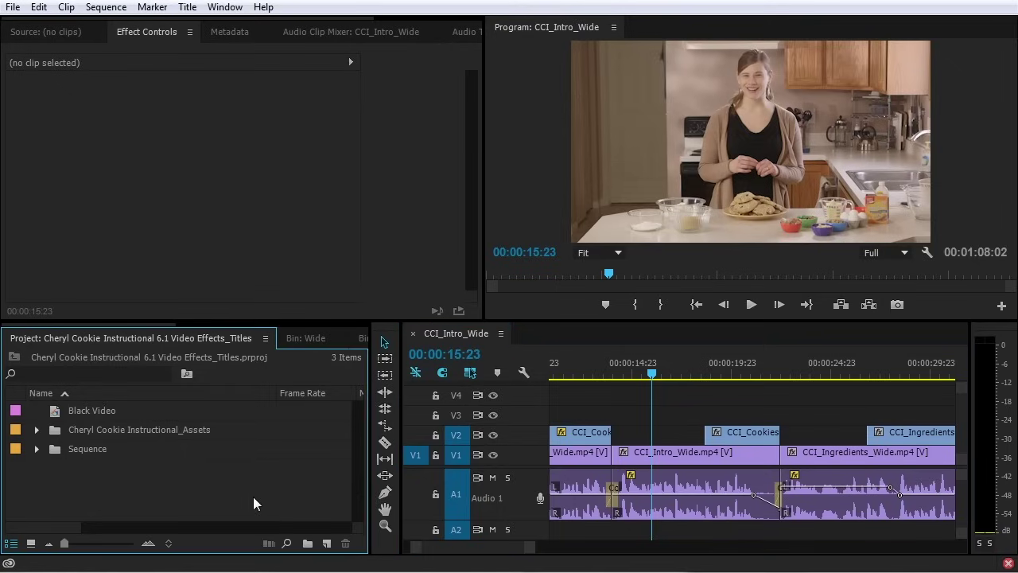
pyautogui.click(308, 546)
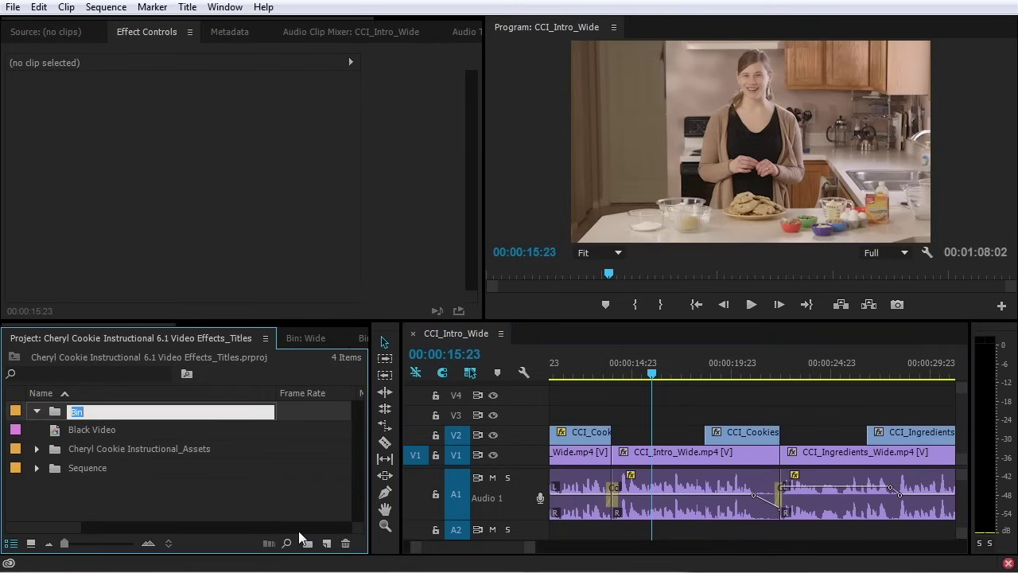
pyautogui.write('Titles')
pyautogui.press('Tab')
pyautogui.press('Return')
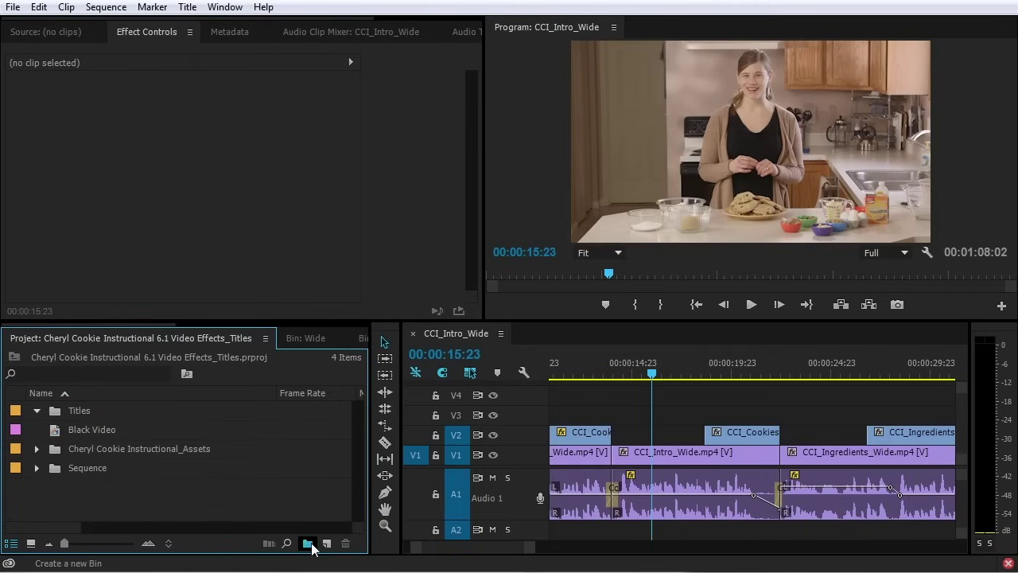
pyautogui.click(309, 544)
pyautogui.press('BackSpace')
pyautogui.write('Mattes')
pyautogui.press('Tab')
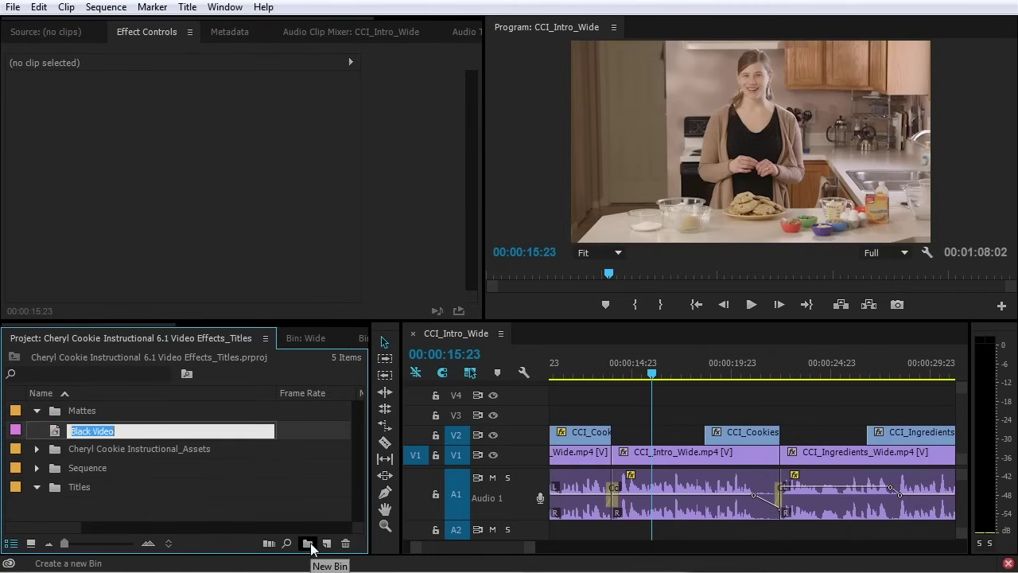
pyautogui.press('Return')
# Move the Black Video clip into the Mattes bin and collapse that bin
pyautogui.moveTo(62, 433); pyautogui.dragTo(92, 409)
pyautogui.click(35, 410)
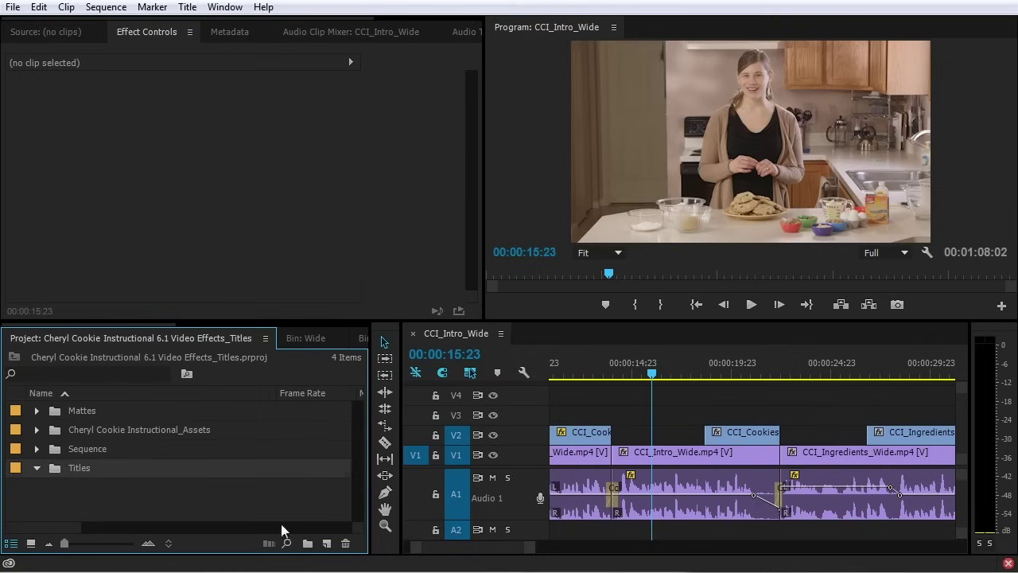
pyautogui.click(326, 544)
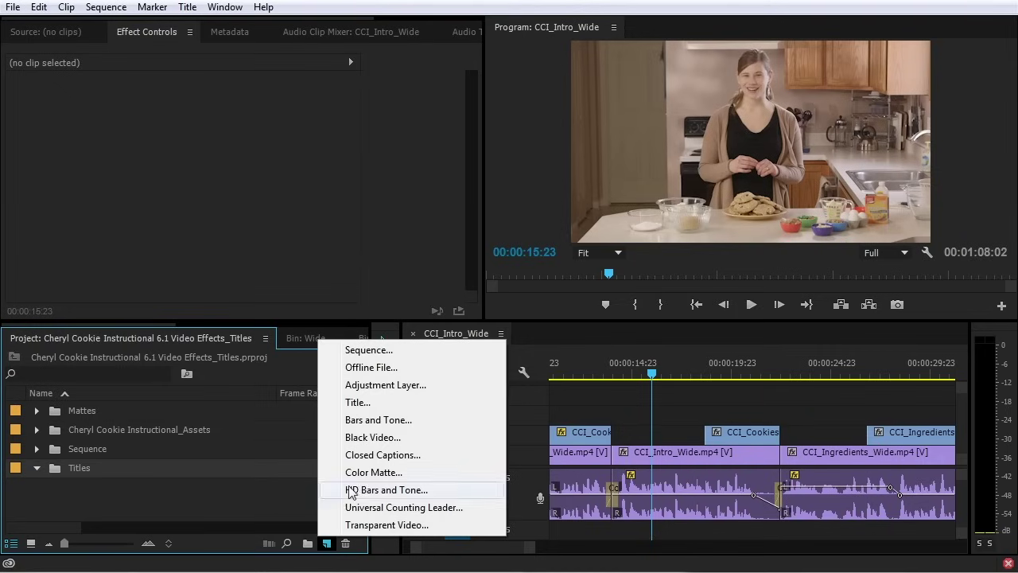
# Create a new title named with the presenter's full name
pyautogui.click(390, 400)
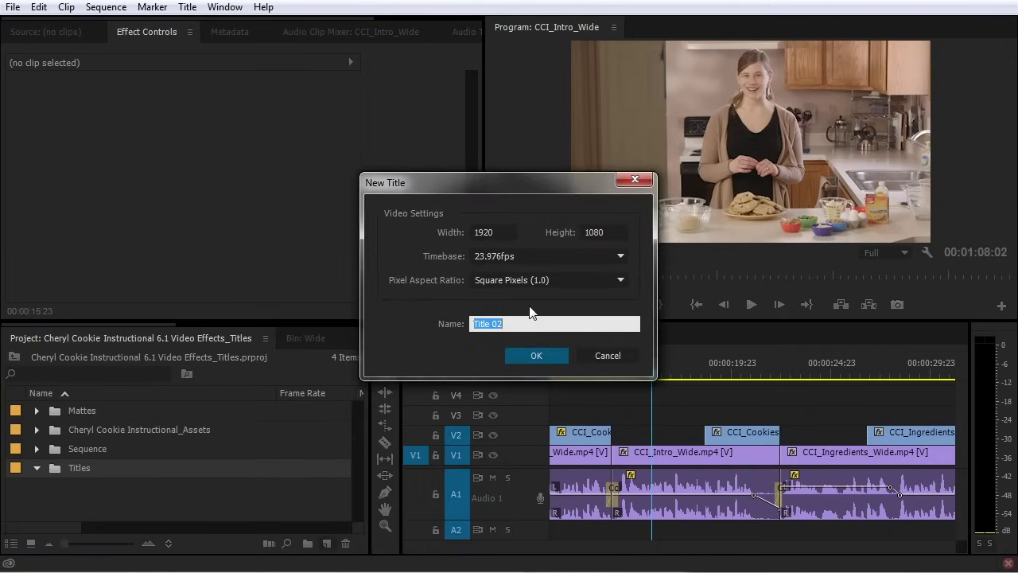
pyautogui.press('Return')
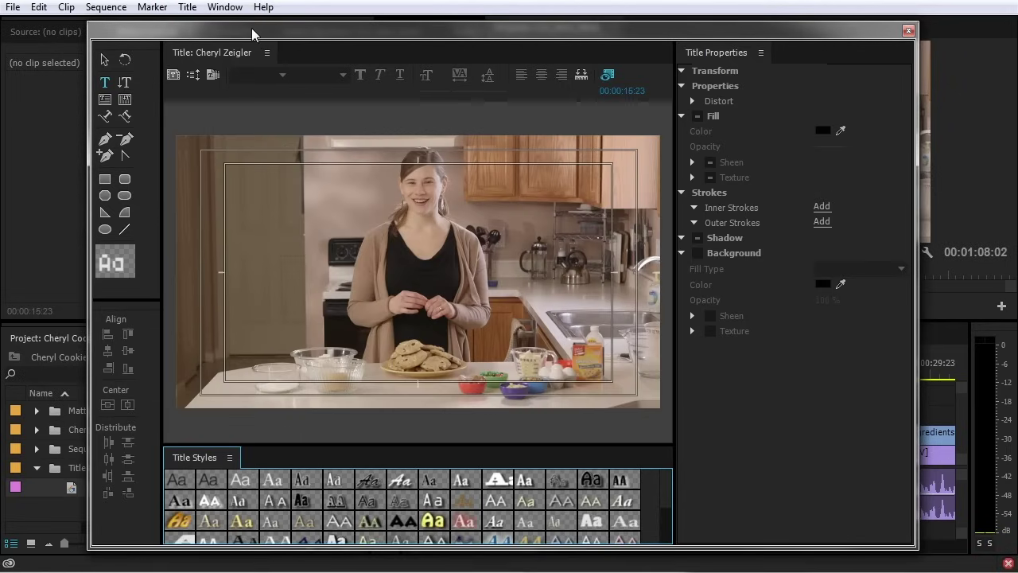
# Reposition the Titler window and bring up the title Templates dialog
pyautogui.moveTo(251, 28); pyautogui.dragTo(398, 29)
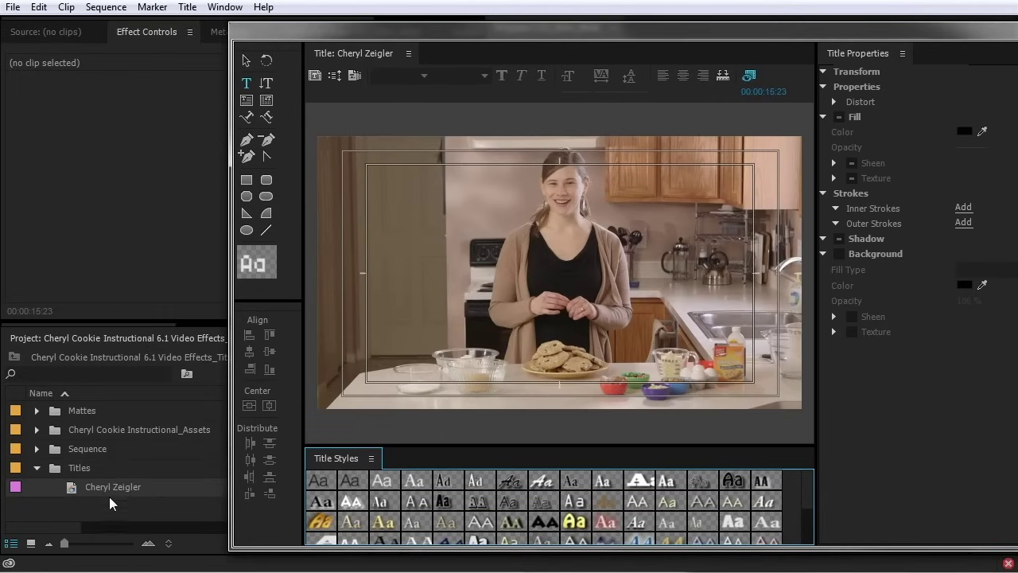
pyautogui.moveTo(492, 24); pyautogui.dragTo(360, 26)
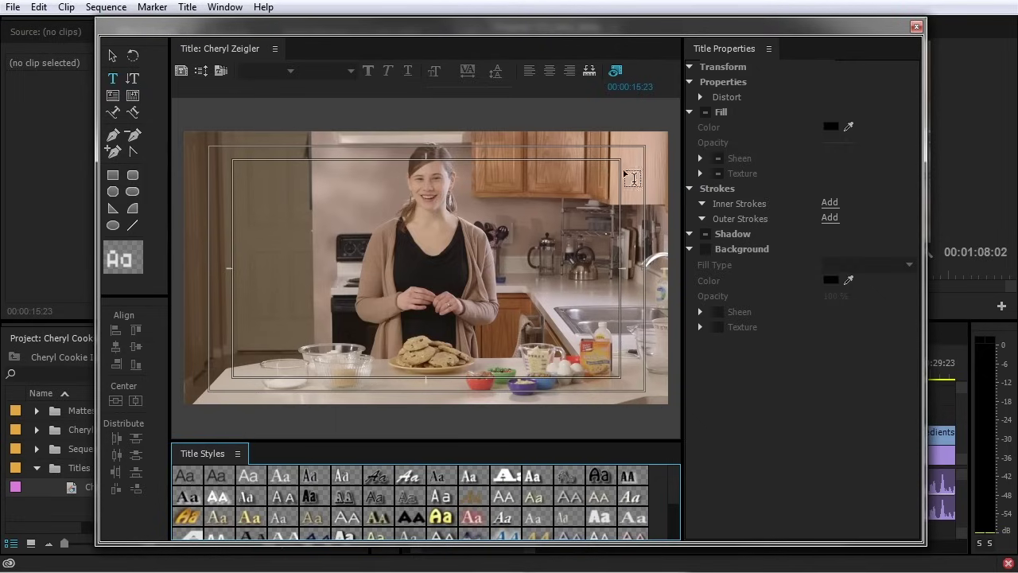
pyautogui.click(222, 69)
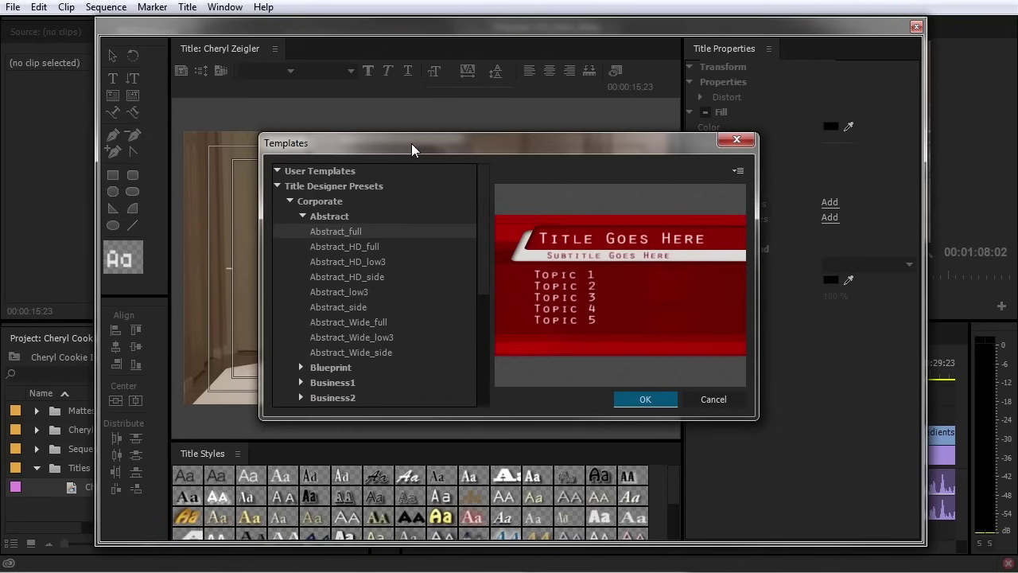
# Collapse the Abstract, Education and Corporate template folders and expand Lower Thirds
pyautogui.moveTo(411, 143); pyautogui.dragTo(381, 103)
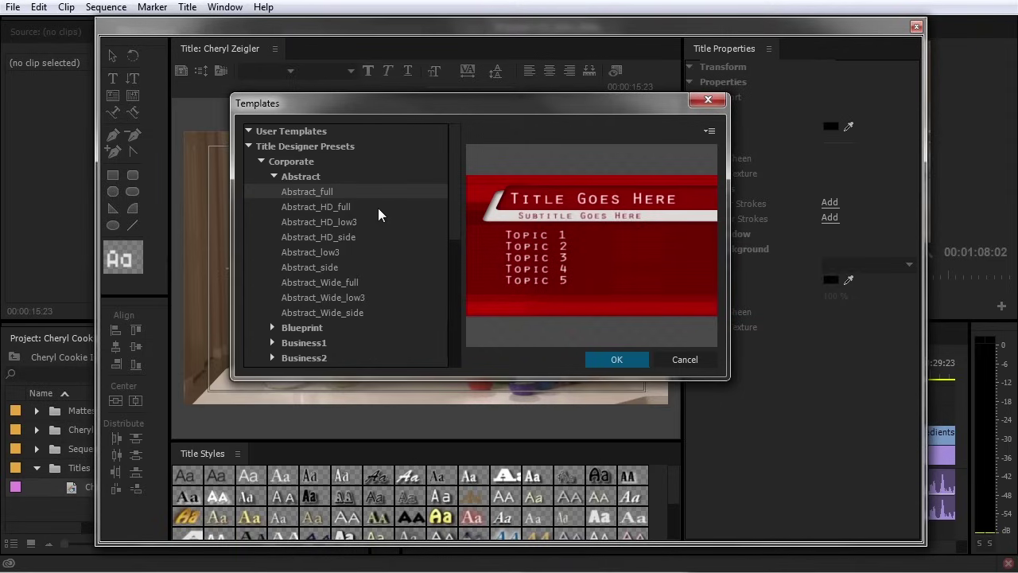
pyautogui.click(274, 175)
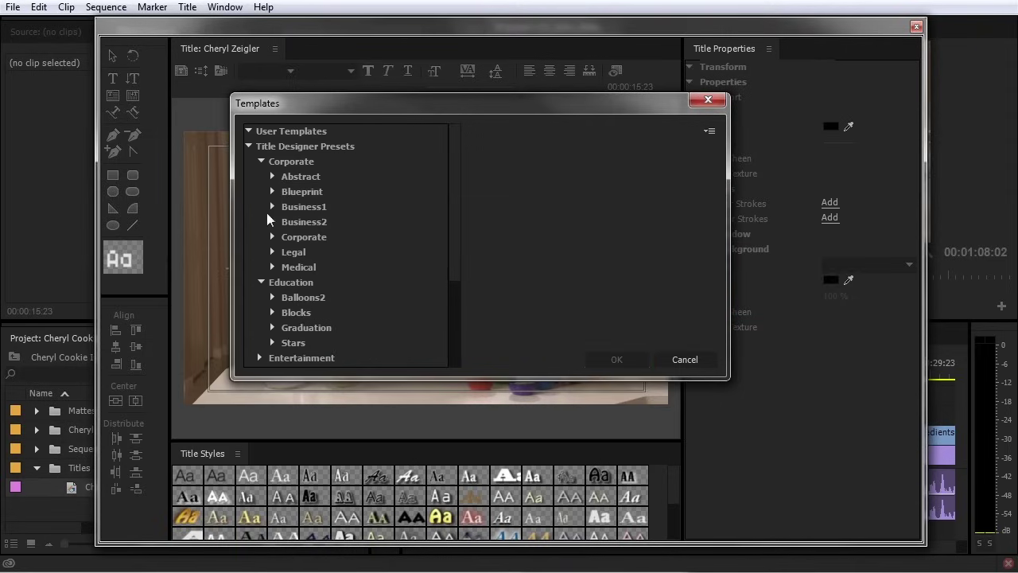
pyautogui.click(260, 282)
pyautogui.click(261, 161)
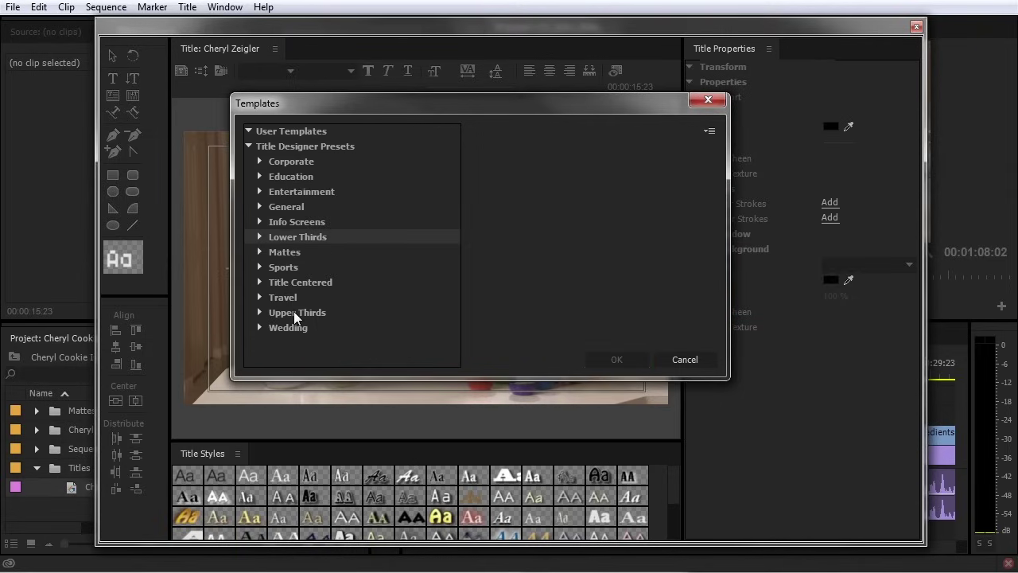
pyautogui.click(260, 237)
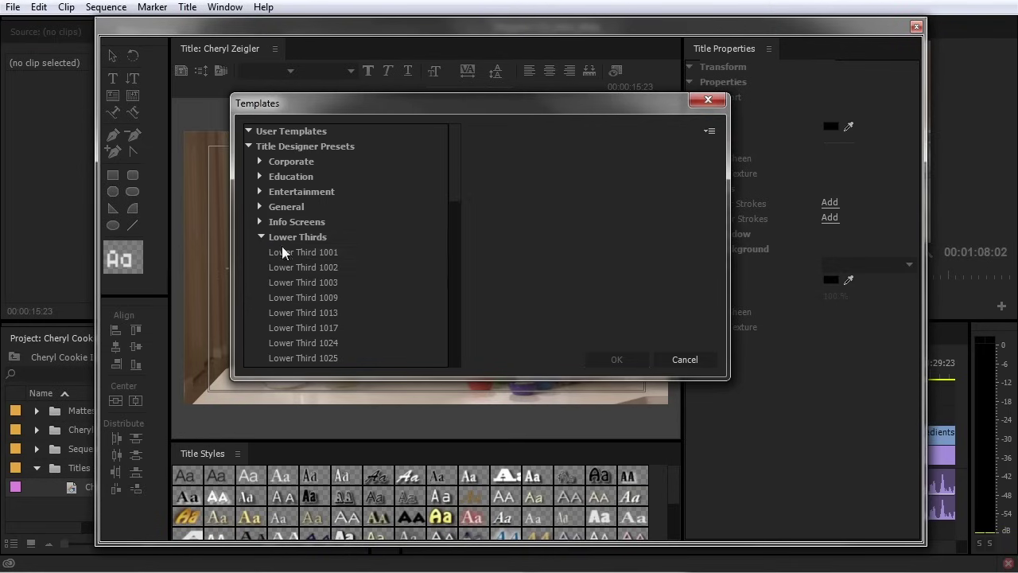
# Preview the Lower Thirds presets from Lower Third 1001 and apply the white TITLE ONE one
pyautogui.click(310, 251)
pyautogui.moveTo(460, 175); pyautogui.dragTo(458, 202)
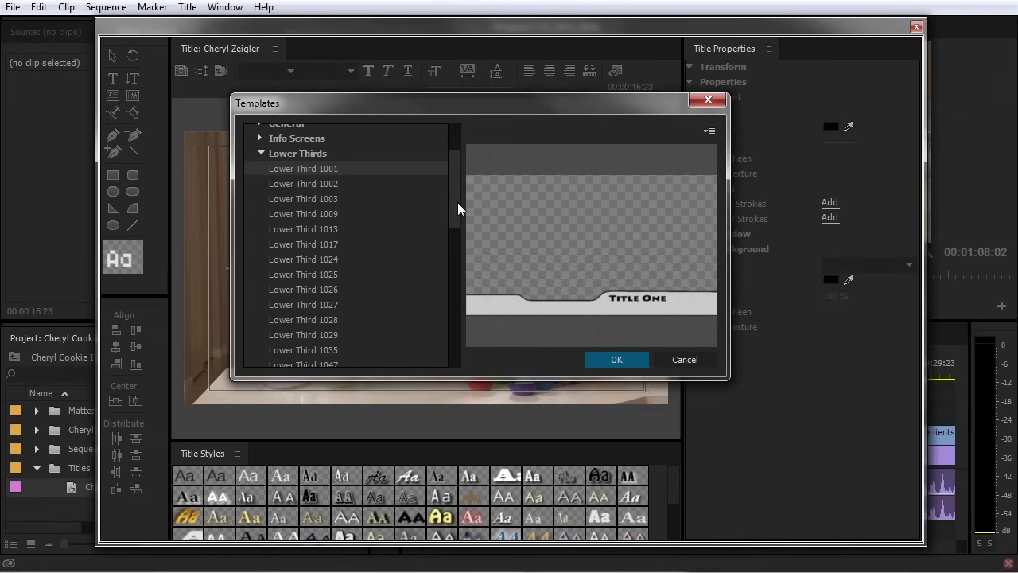
pyautogui.press('Down')
pyautogui.press('Down')
pyautogui.press('Down')
pyautogui.press('Down')
pyautogui.press('Down')
pyautogui.press('Down')
pyautogui.press('Down')
pyautogui.press('Down')
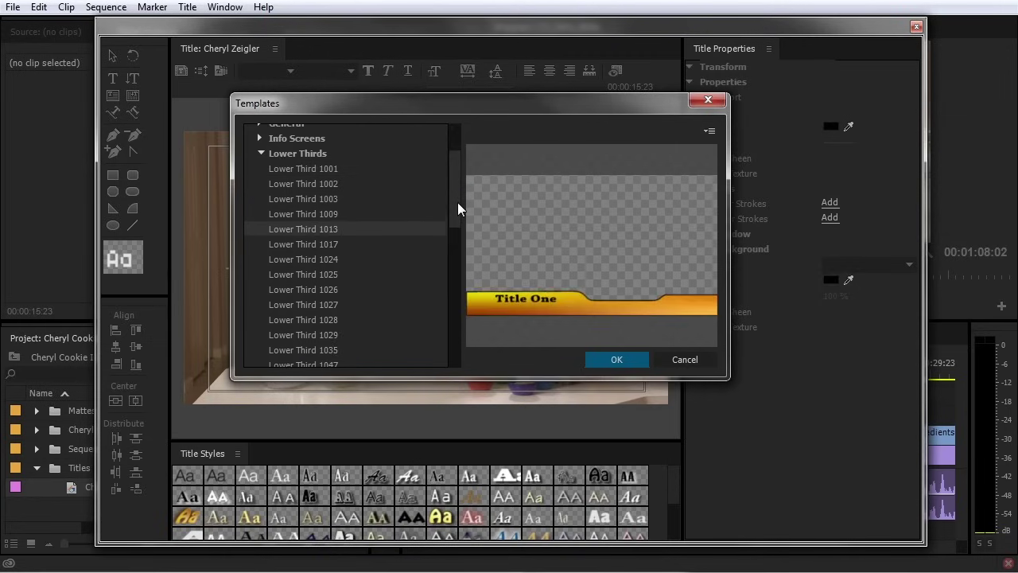
pyautogui.press('Down')
pyautogui.press('Down')
pyautogui.press('Down')
pyautogui.press('Down')
pyautogui.press('Down')
pyautogui.press('Down')
pyautogui.press('Down')
pyautogui.press('Down')
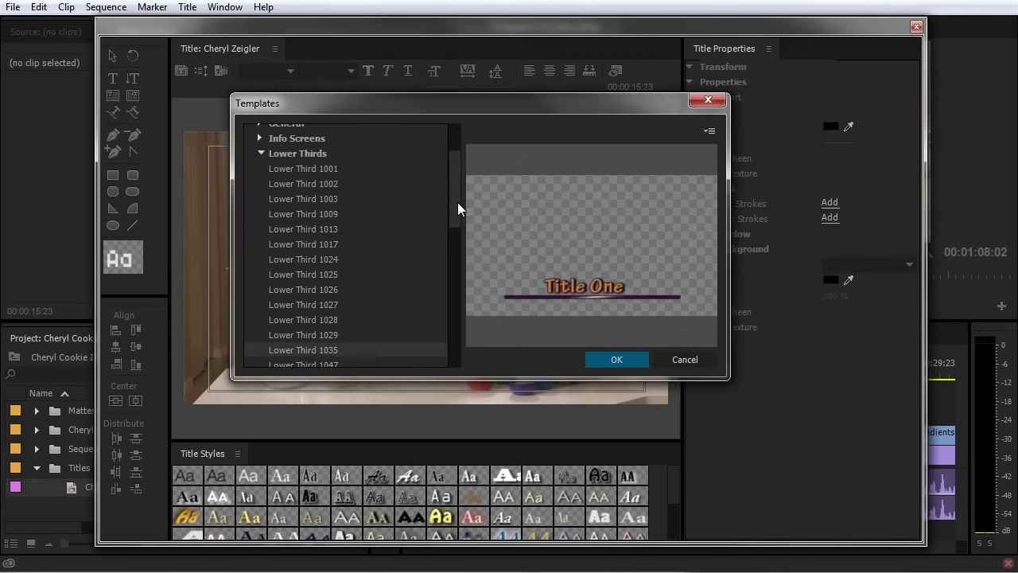
pyautogui.press('Down')
pyautogui.press('Down')
pyautogui.press('Down')
pyautogui.press('Down')
pyautogui.press('Down')
pyautogui.press('Down')
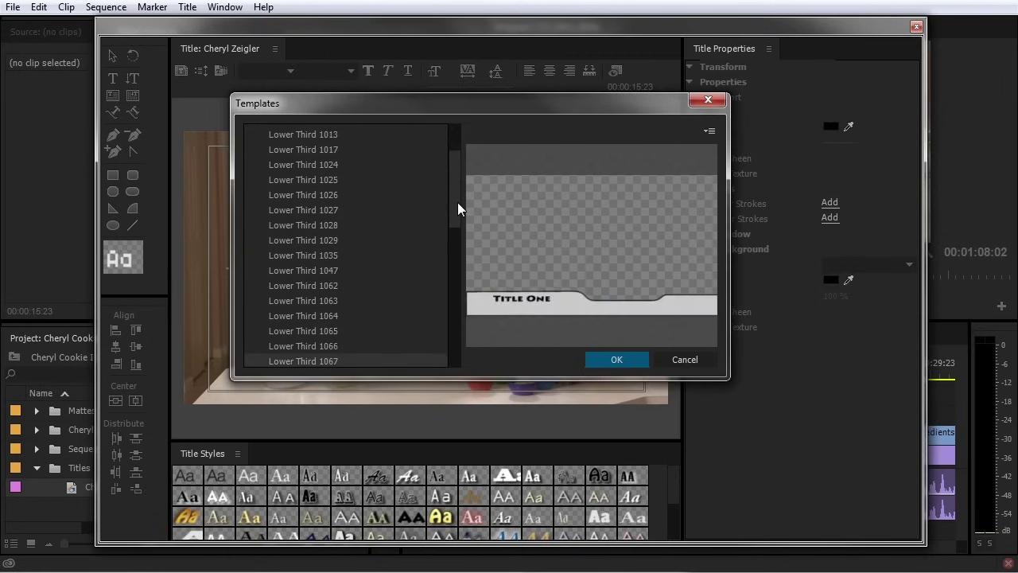
pyautogui.press('Down')
pyautogui.press('Down')
pyautogui.press('Down')
pyautogui.press('Down')
pyautogui.press('Down')
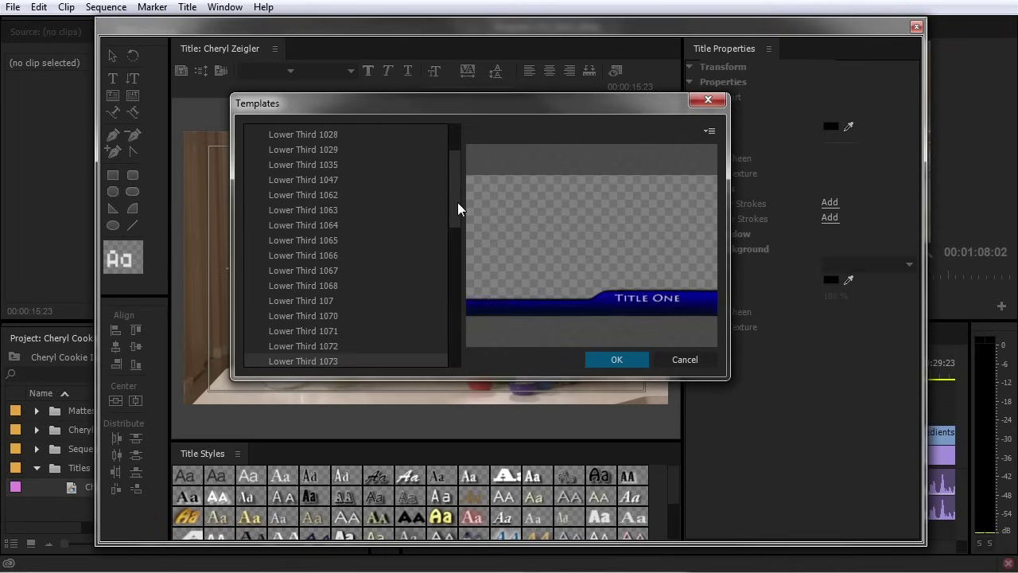
pyautogui.press('Down')
pyautogui.press('Down')
pyautogui.press('Down')
pyautogui.press('Down')
pyautogui.press('Down')
pyautogui.press('Down')
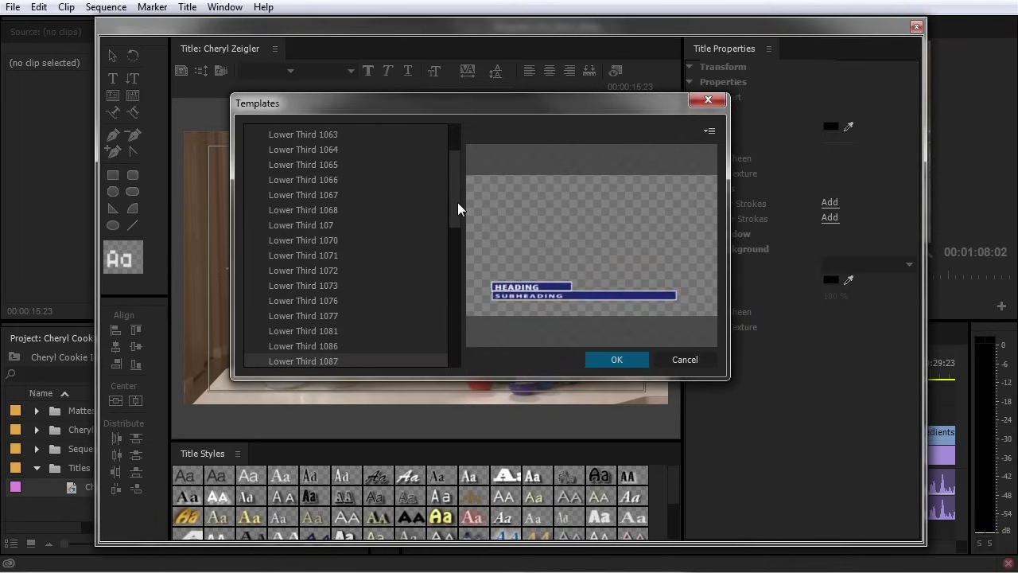
pyautogui.press('Down')
pyautogui.press('Down')
pyautogui.press('Down')
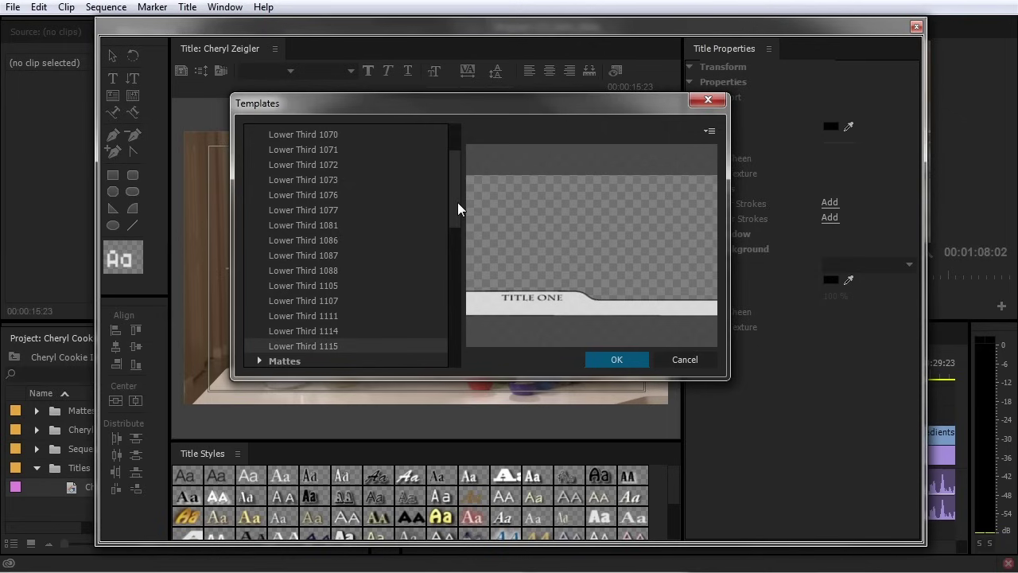
pyautogui.scroll(5, 459, 197)
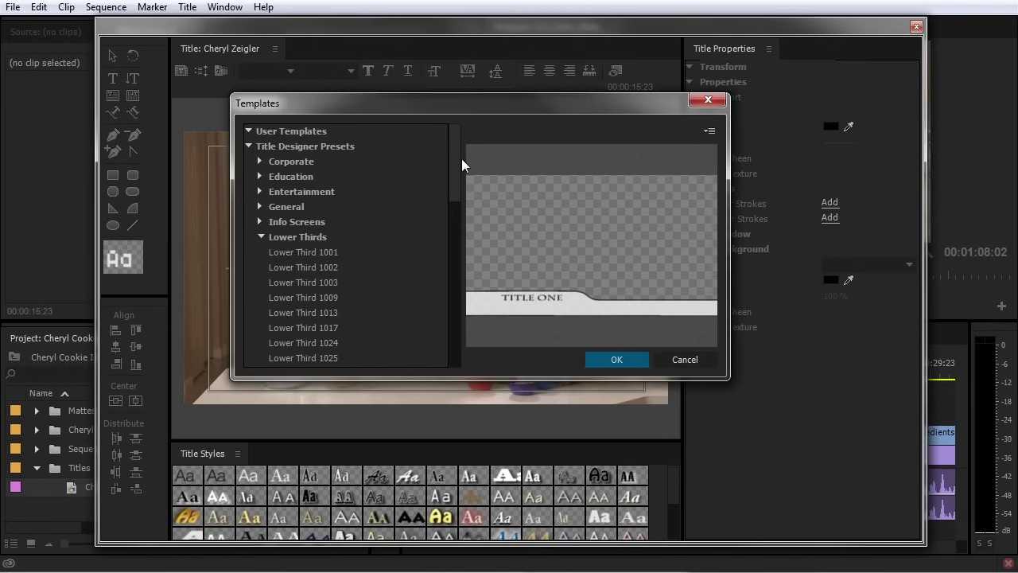
pyautogui.click(639, 364)
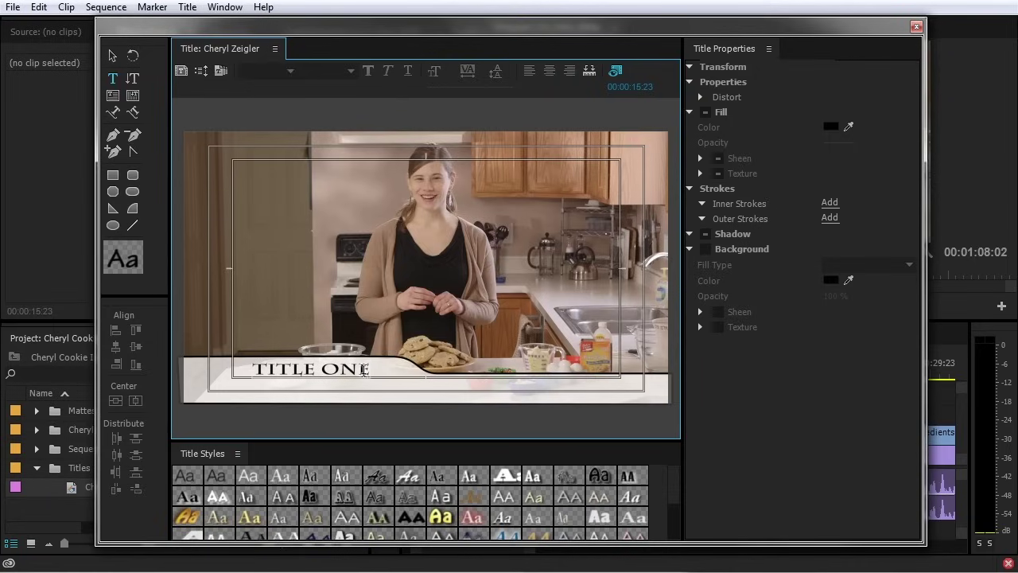
# Select the lower-third template's banner shape and TITLE ONE text to inspect them
pyautogui.click(112, 55)
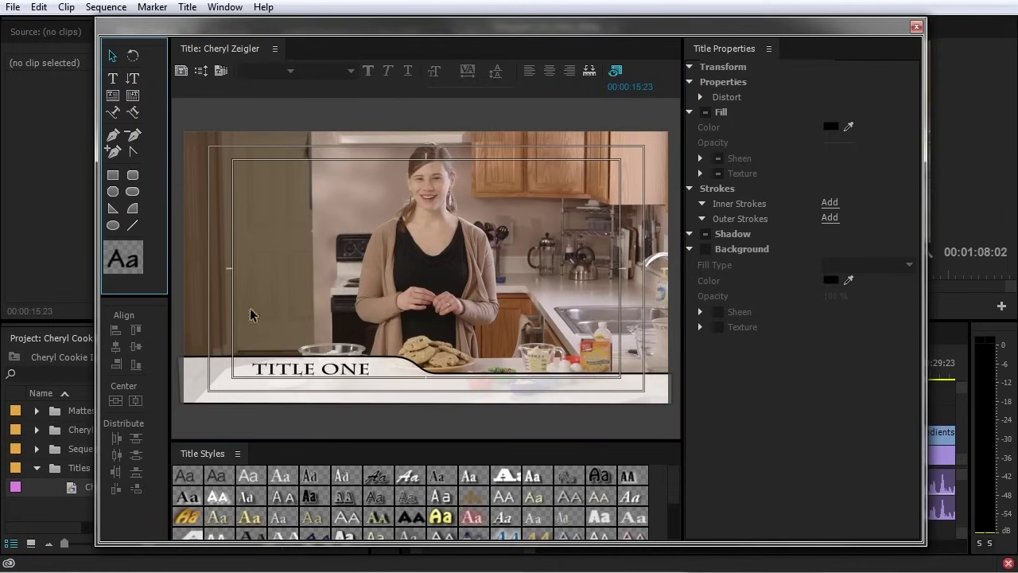
pyautogui.click(290, 385)
pyautogui.click(504, 395)
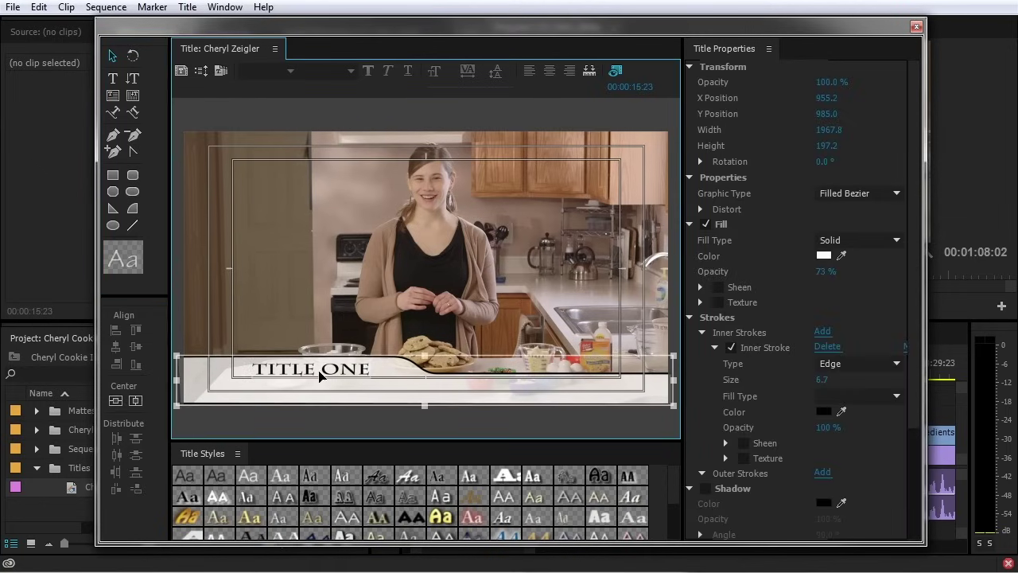
pyautogui.click(316, 377)
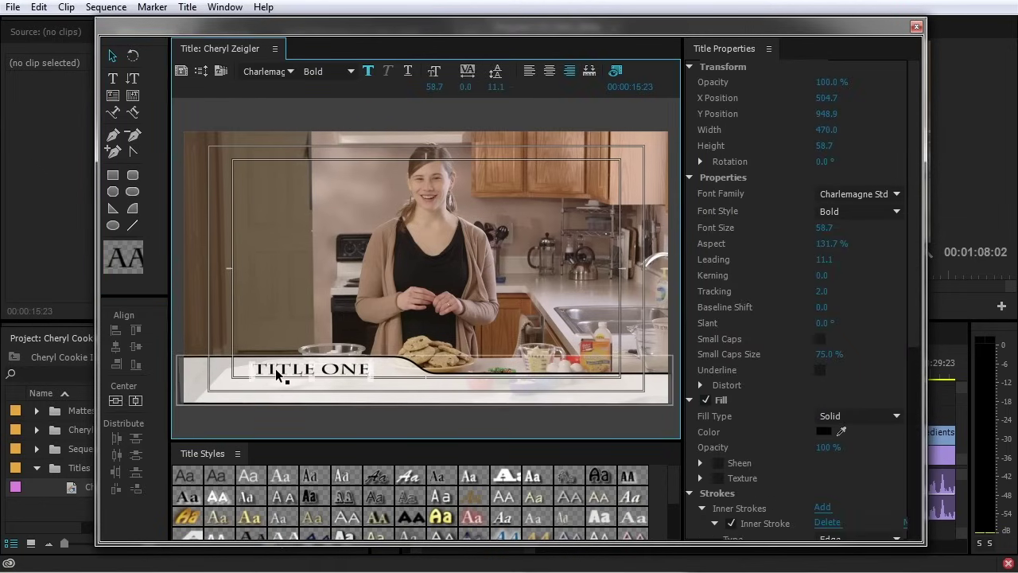
pyautogui.click(278, 375)
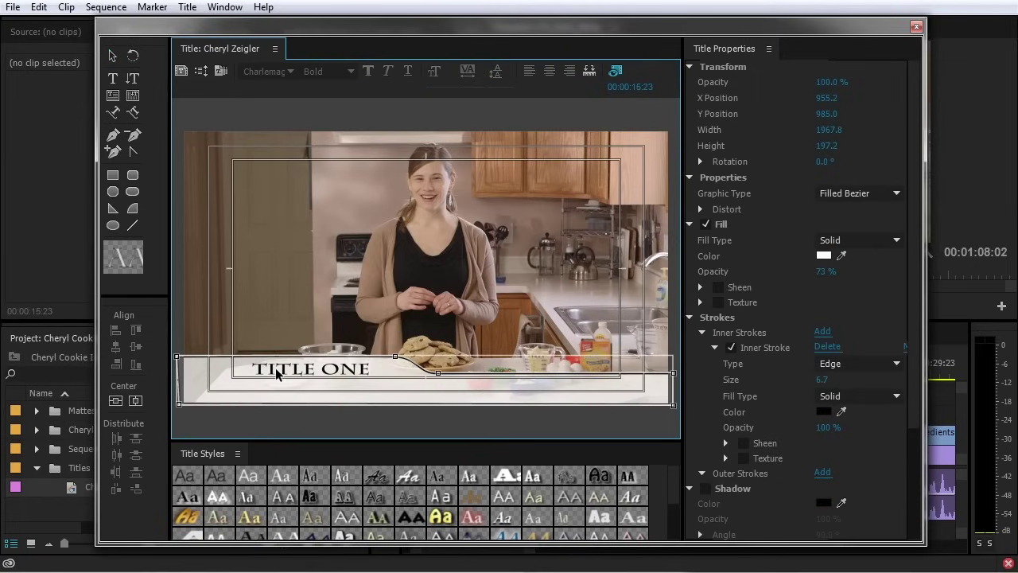
pyautogui.click(112, 55)
pyautogui.click(334, 324)
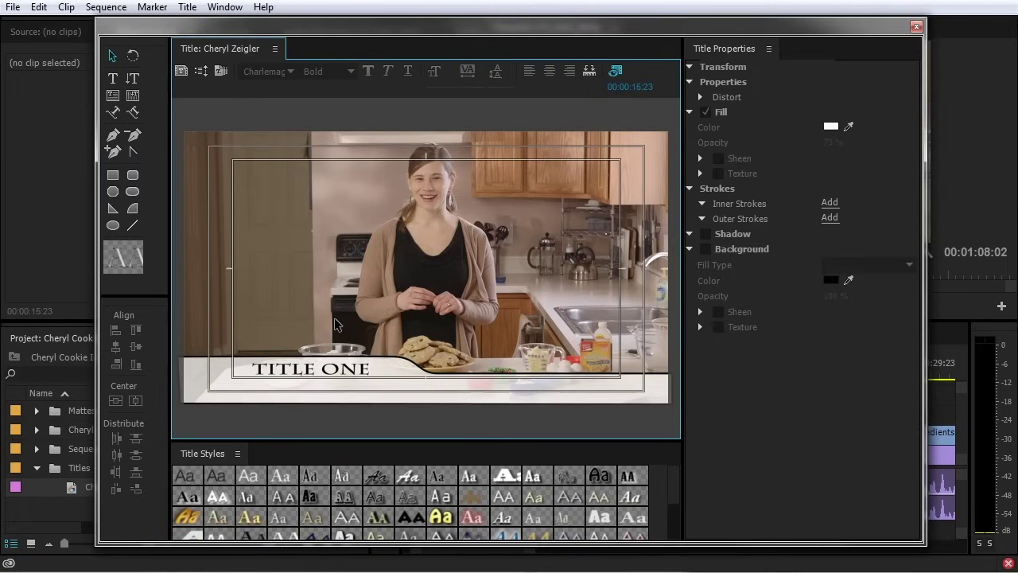
# Restyle the TITLE ONE text to Arial Narrow at size 89.9
pyautogui.doubleClick(292, 371)
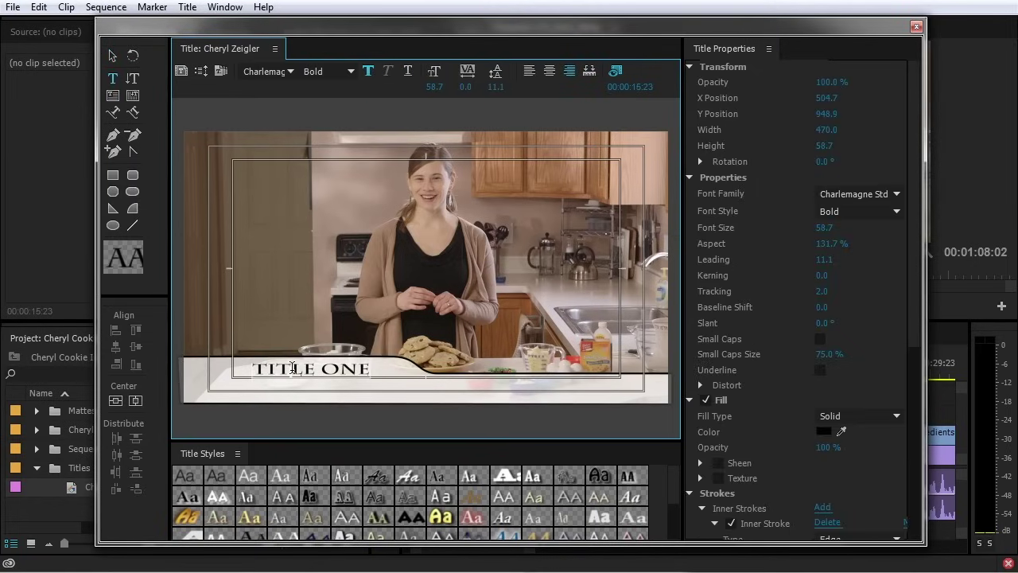
pyautogui.moveTo(256, 367); pyautogui.dragTo(384, 372)
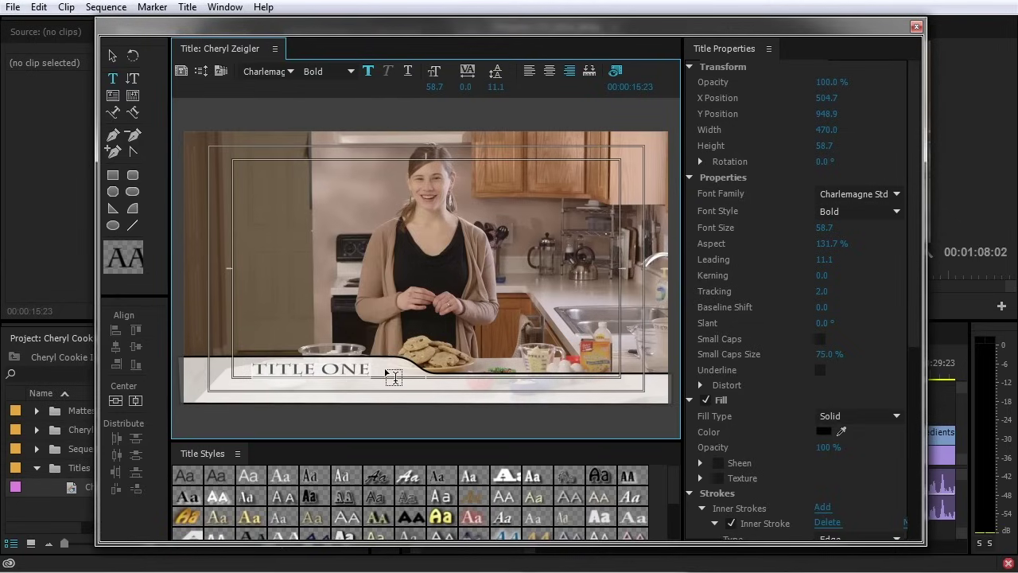
pyautogui.click(874, 195)
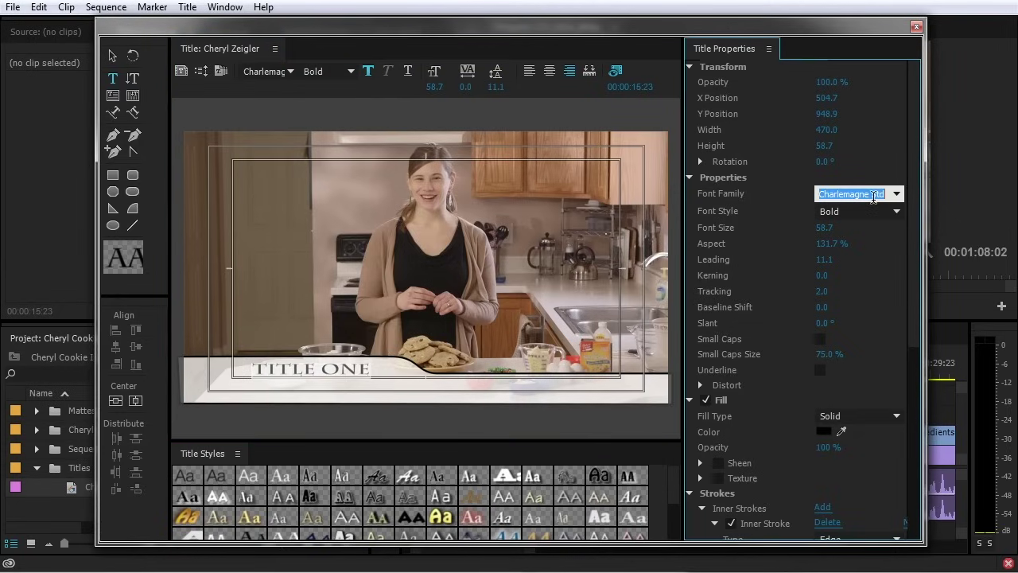
pyautogui.write('Arial')
pyautogui.press('Return')
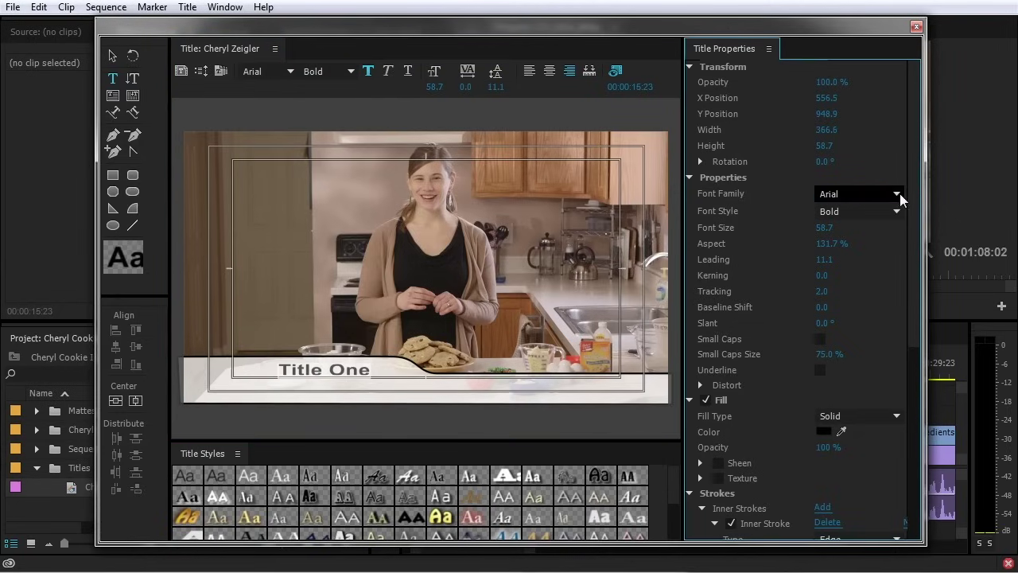
pyautogui.click(896, 213)
pyautogui.click(857, 307)
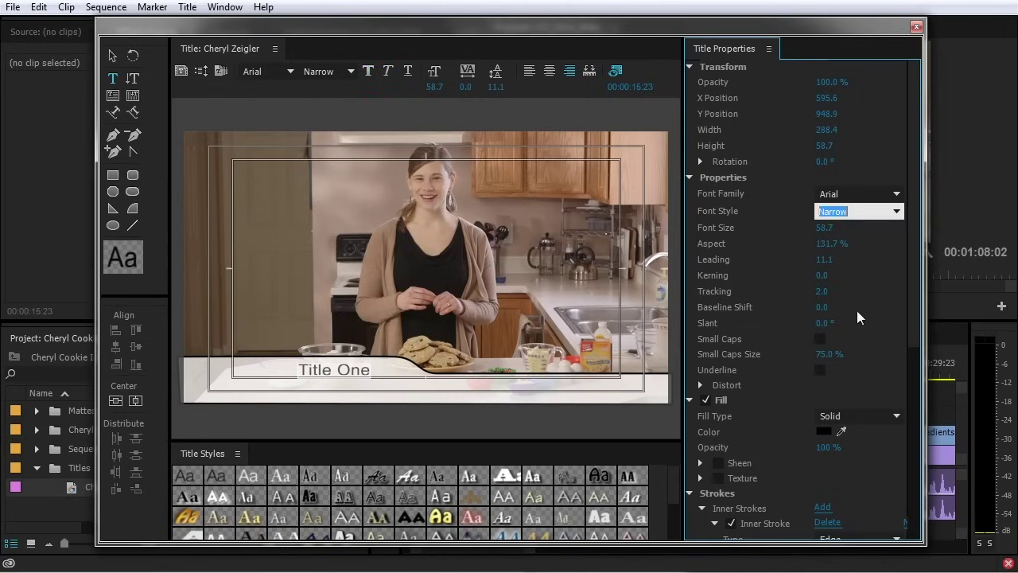
pyautogui.moveTo(826, 230); pyautogui.dragTo(850, 230)
# Delete the entire old lower-third graphic and its text
pyautogui.click(112, 56)
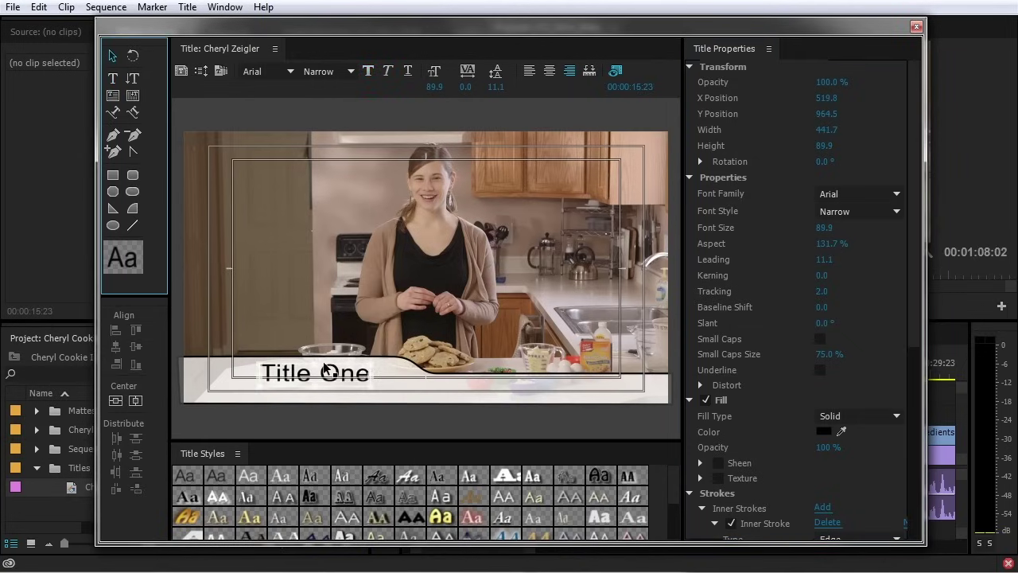
pyautogui.moveTo(338, 383); pyautogui.dragTo(347, 373)
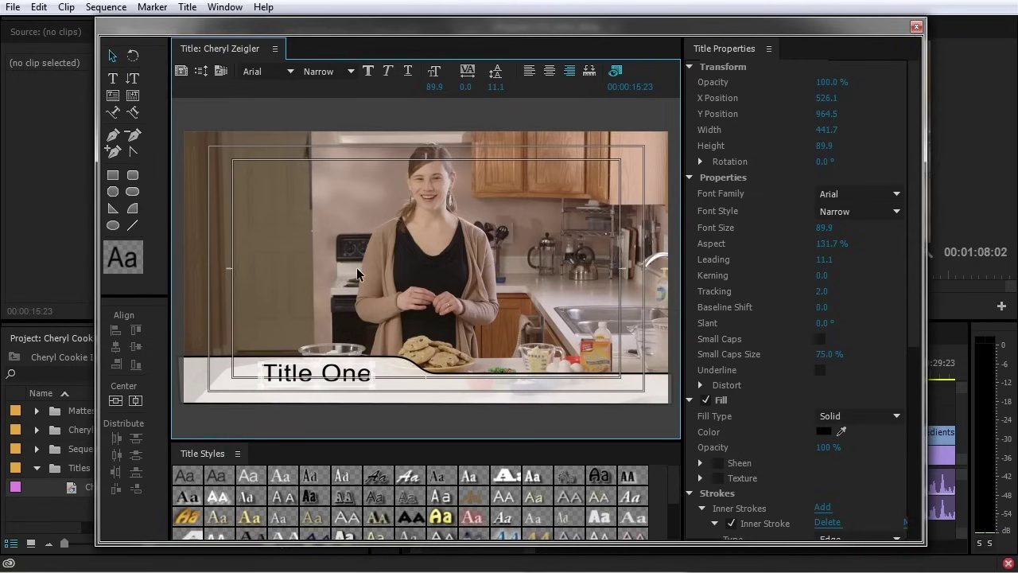
pyautogui.hotkey('ctrl', 'z')
pyautogui.hotkey('ctrl', 'a')
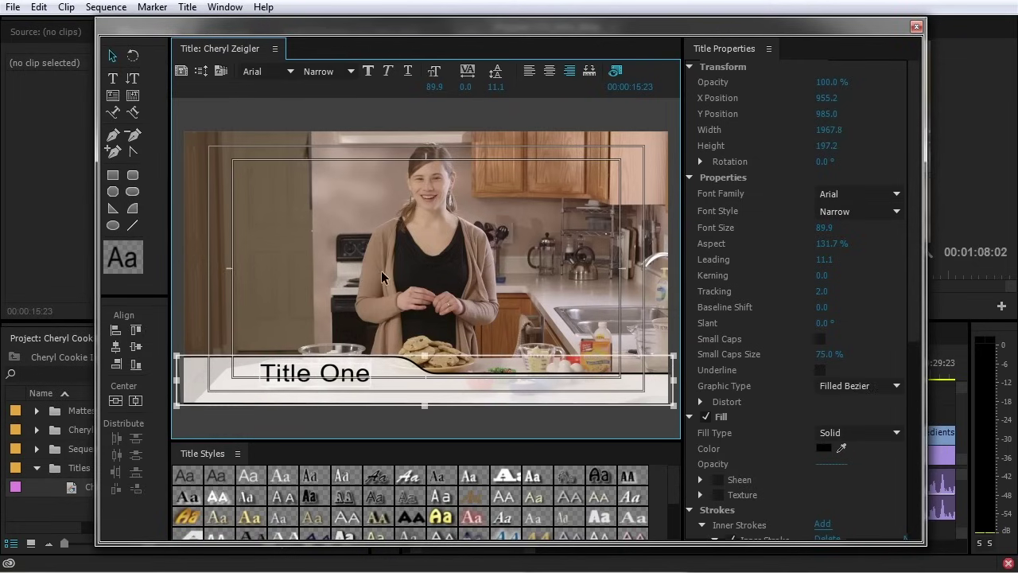
pyautogui.press('Delete')
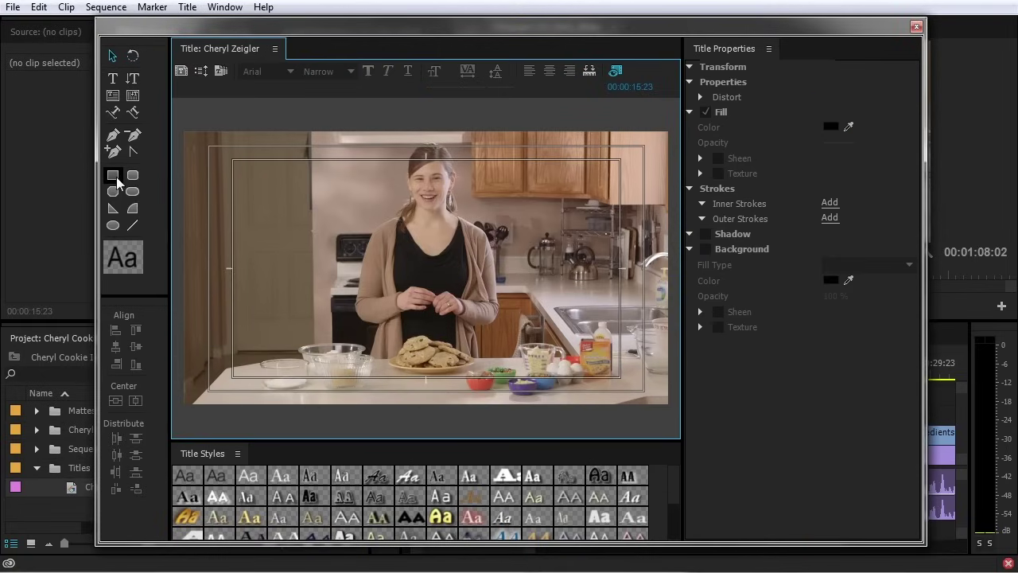
# Type the presenter's full name in a new text box at lower left
pyautogui.click(114, 80)
pyautogui.click(212, 372)
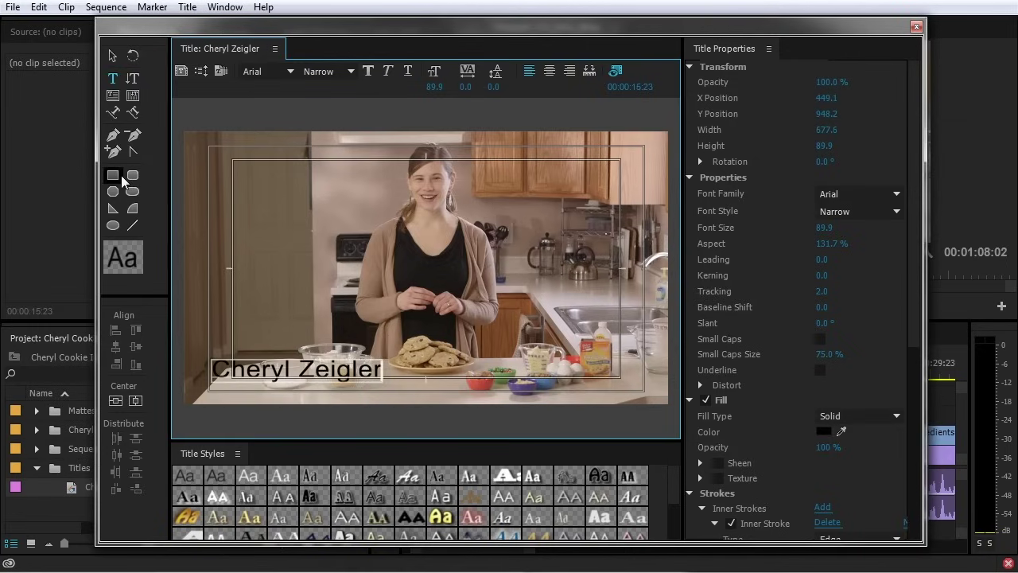
pyautogui.click(112, 55)
pyautogui.moveTo(337, 381); pyautogui.dragTo(332, 383)
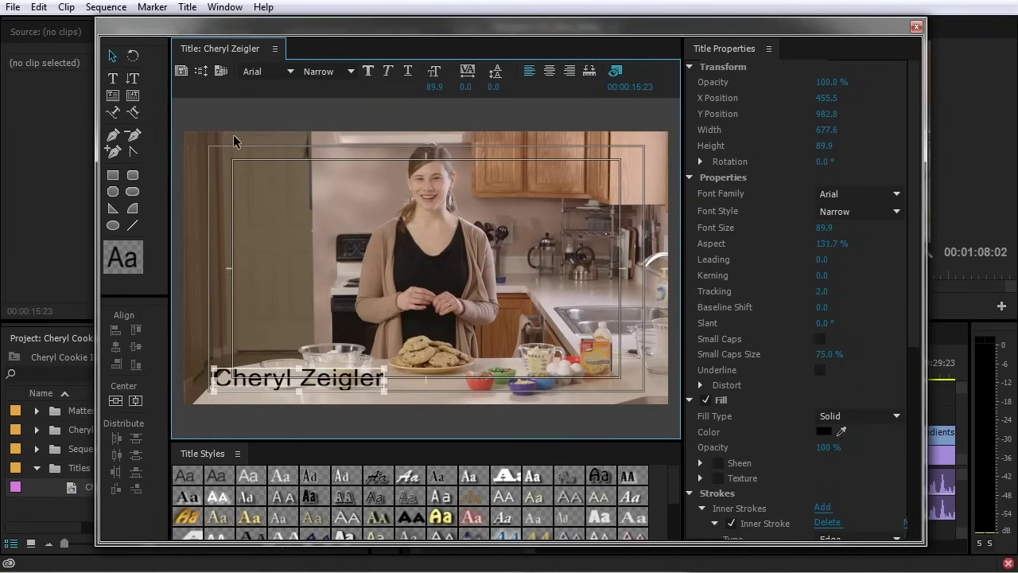
# Make the name's fill white, remove its inner stroke, and collapse the stroke, shadow and background settings
pyautogui.click(823, 431)
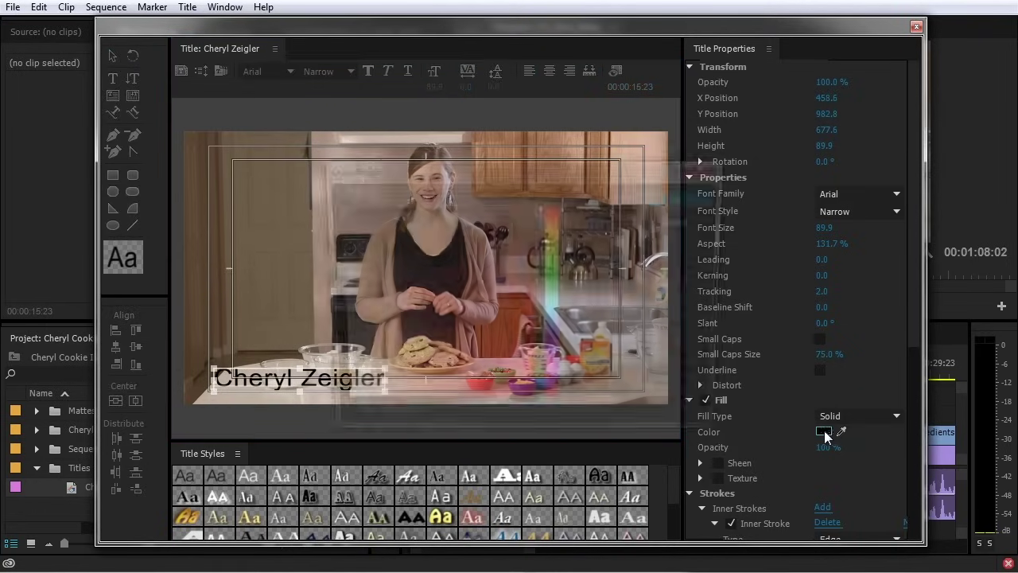
pyautogui.click(333, 408)
pyautogui.click(685, 198)
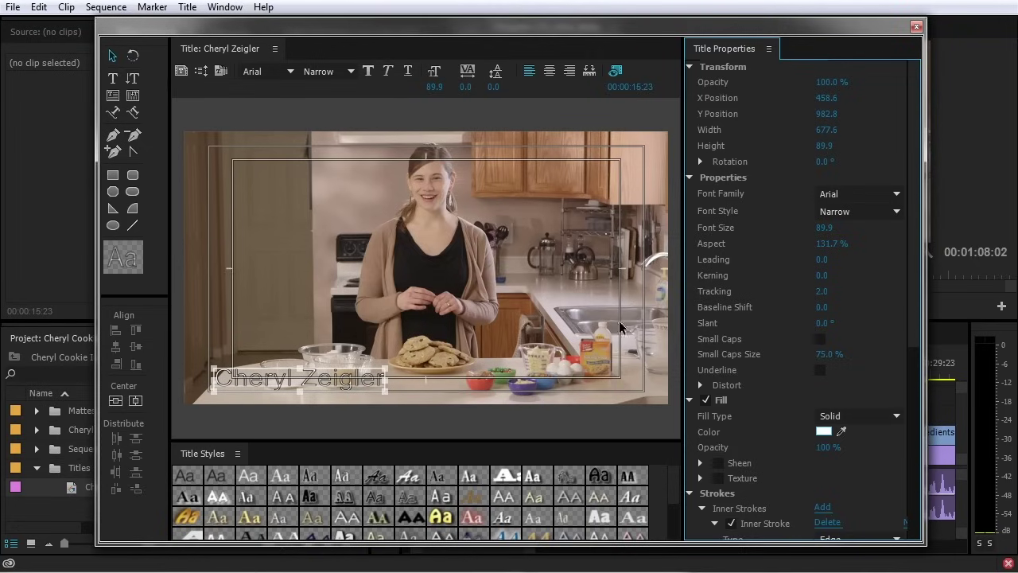
pyautogui.scroll(-1, 777, 444)
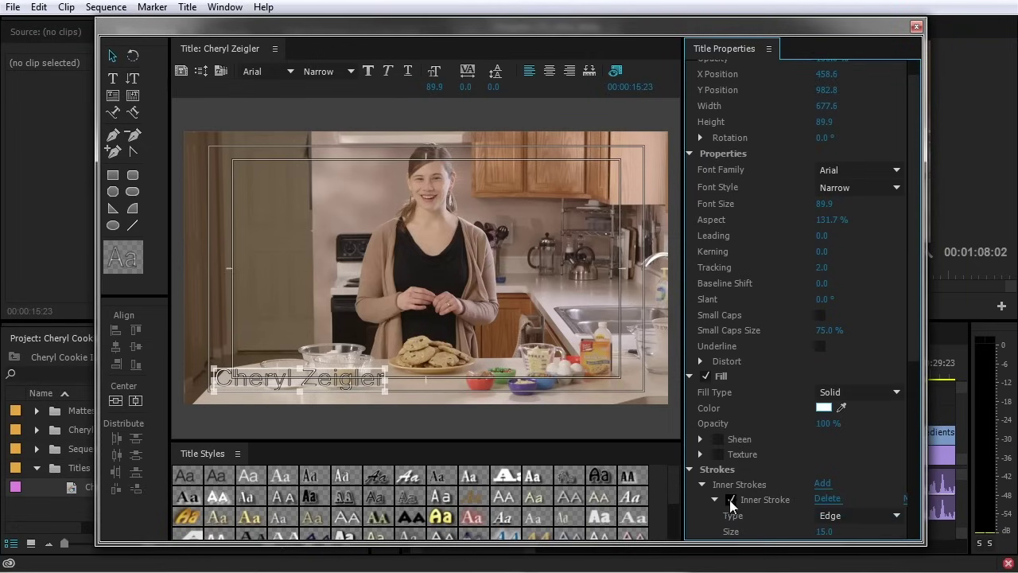
pyautogui.scroll(-4, 718, 495)
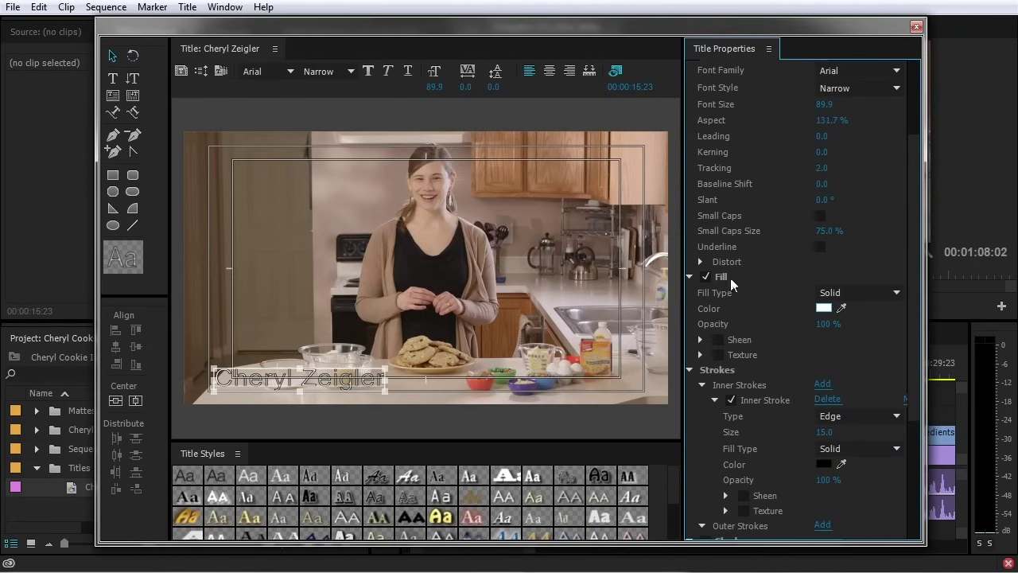
pyautogui.click(731, 400)
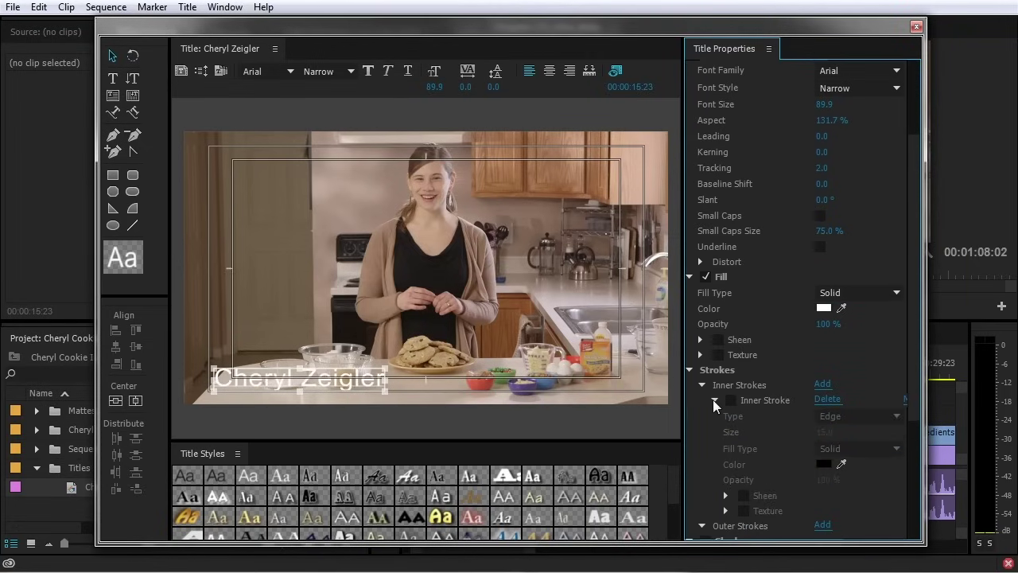
pyautogui.click(713, 399)
pyautogui.click(702, 385)
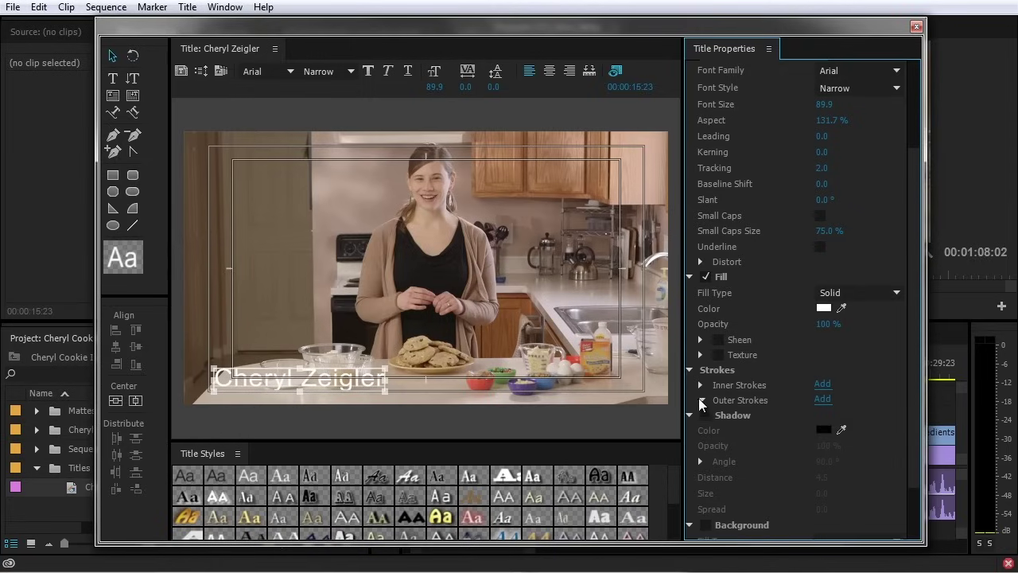
pyautogui.click(690, 370)
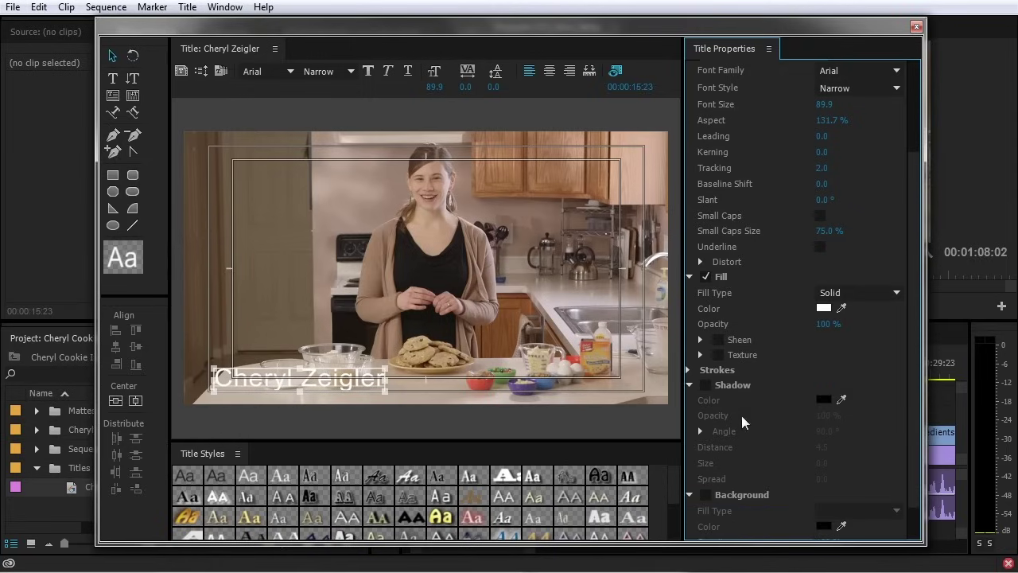
pyautogui.click(691, 385)
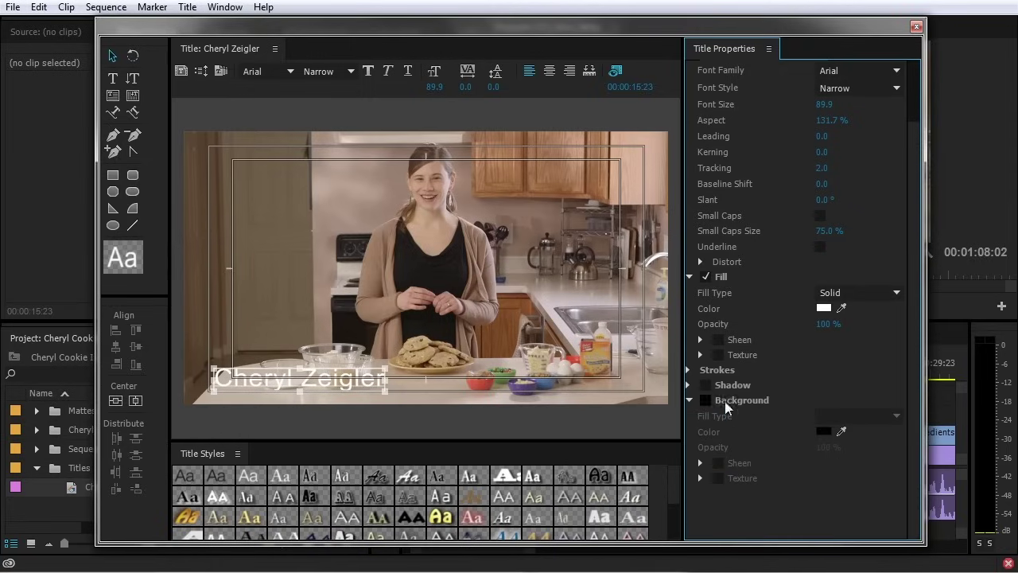
pyautogui.click(690, 399)
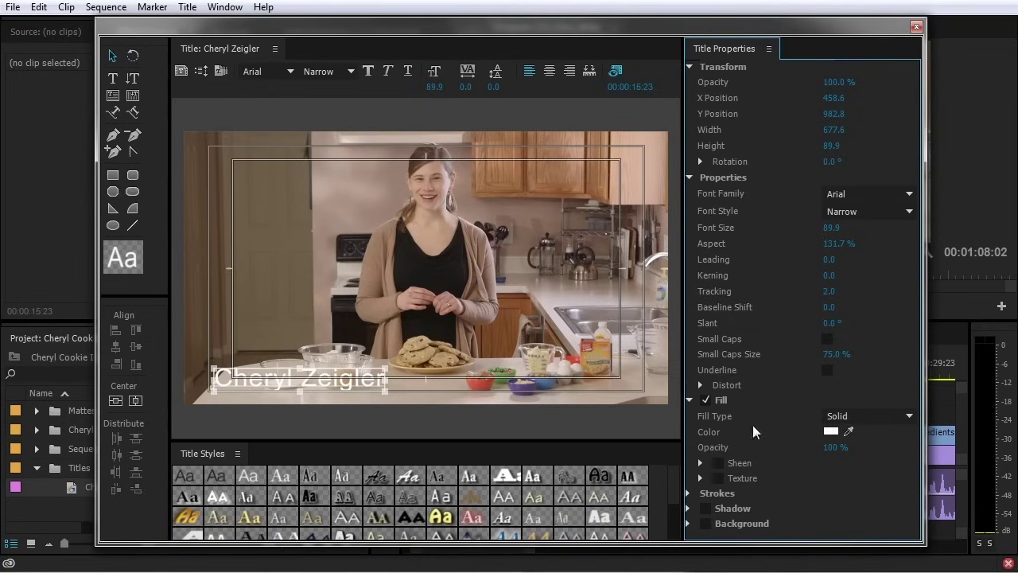
# Draw a rectangle across the lower third of the title and fill it black (000000)
pyautogui.click(111, 180)
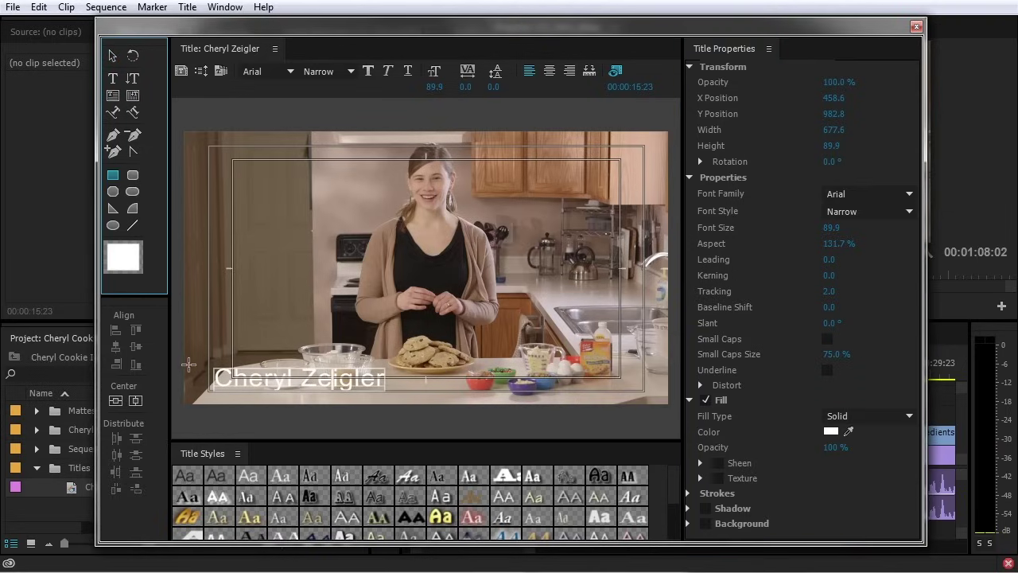
pyautogui.moveTo(176, 351); pyautogui.dragTo(677, 399)
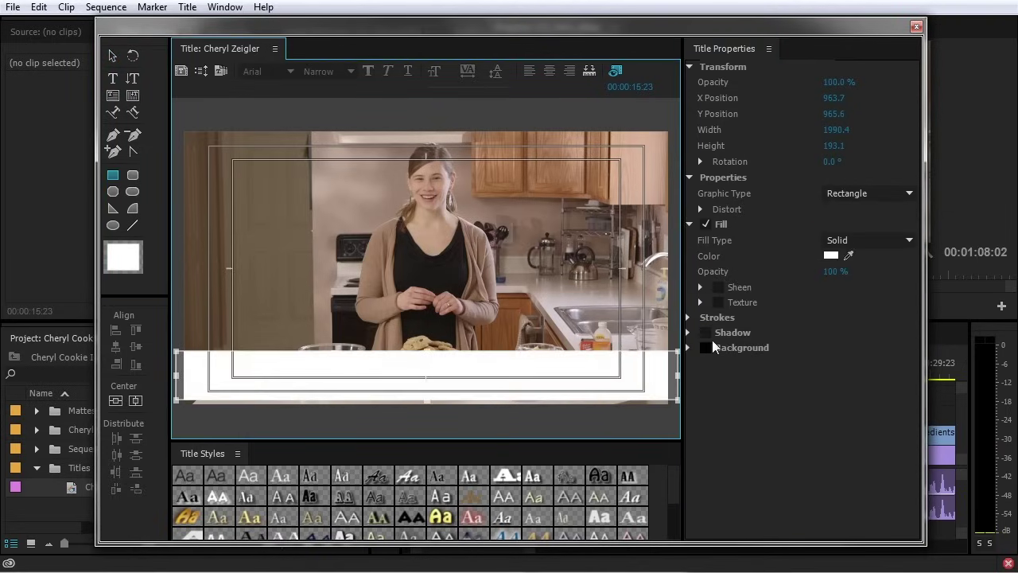
pyautogui.click(830, 255)
pyautogui.moveTo(332, 224); pyautogui.dragTo(333, 206)
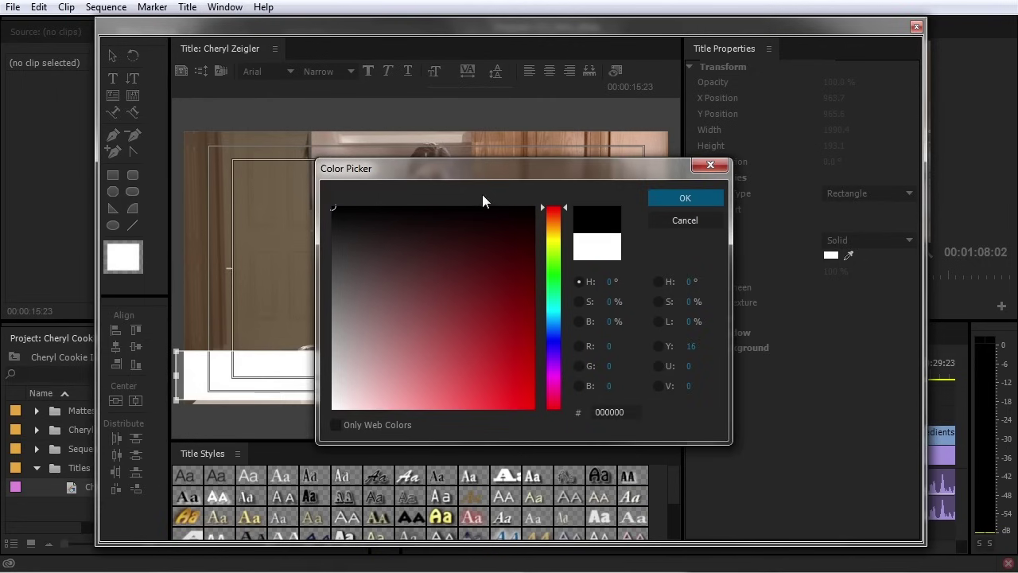
pyautogui.click(679, 199)
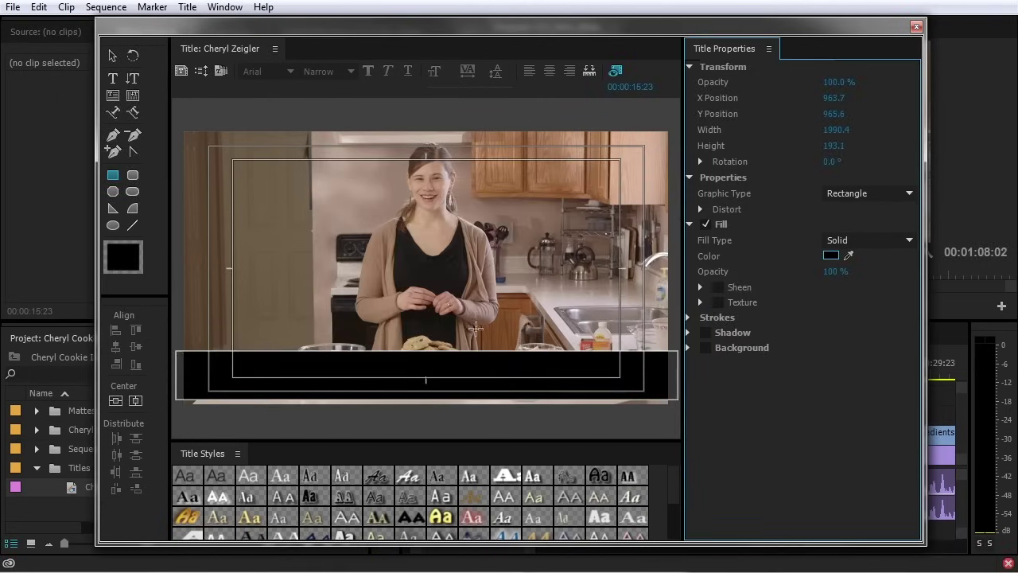
pyautogui.rightClick(514, 365)
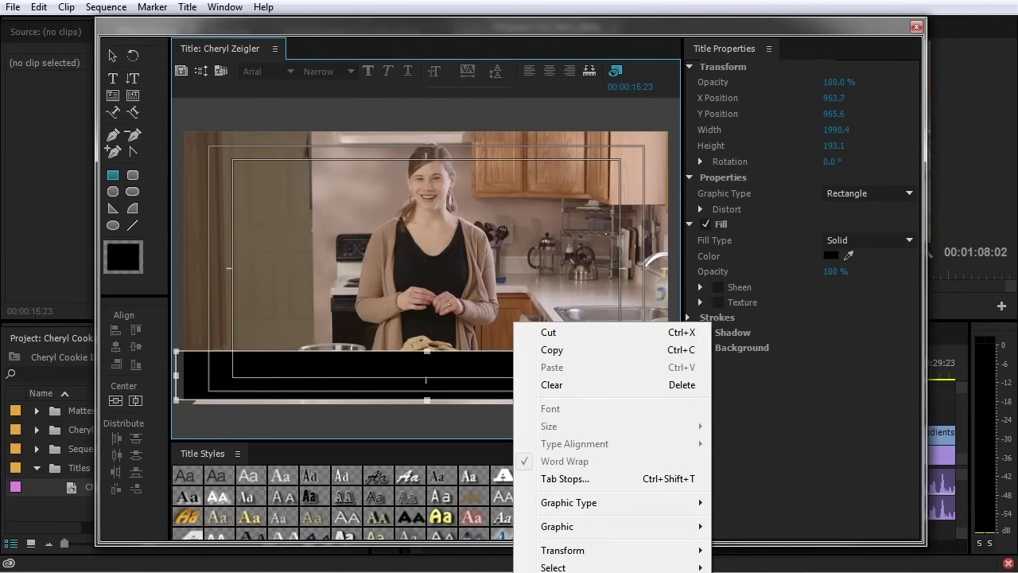
# Send the black rectangle behind the name text with Ctrl+Shift+[
pyautogui.click(433, 293)
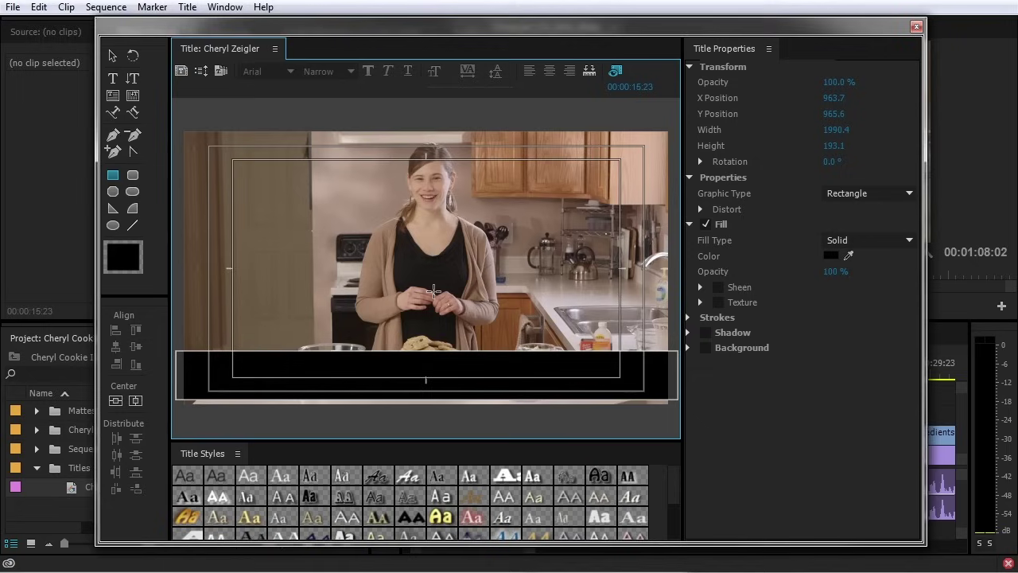
pyautogui.press('v')
pyautogui.hotkey('ctrl', 'shift', '[')
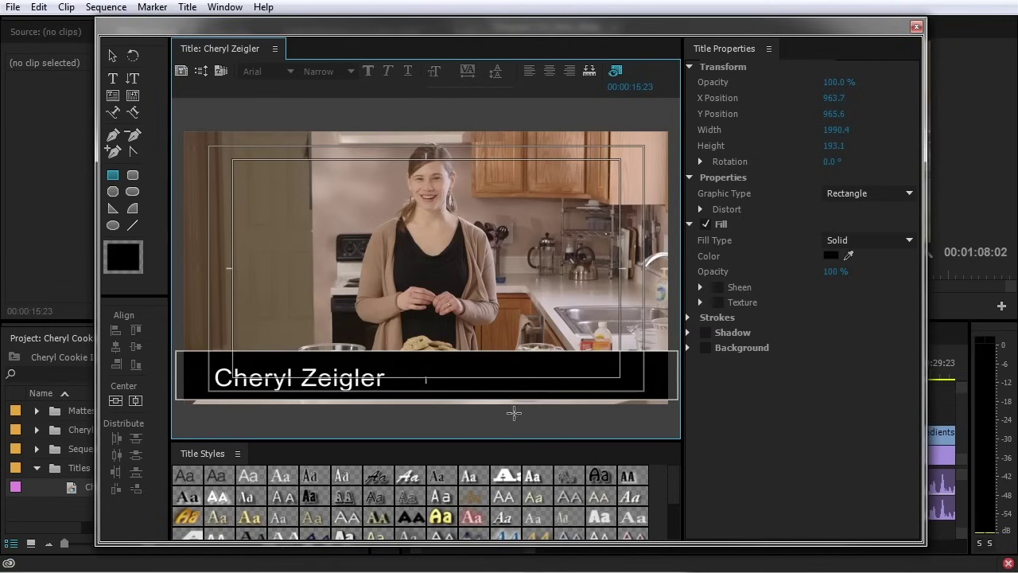
pyautogui.click(179, 117)
# Shorten the black band to 155.3 tall and centre the name vertically on it
pyautogui.click(112, 56)
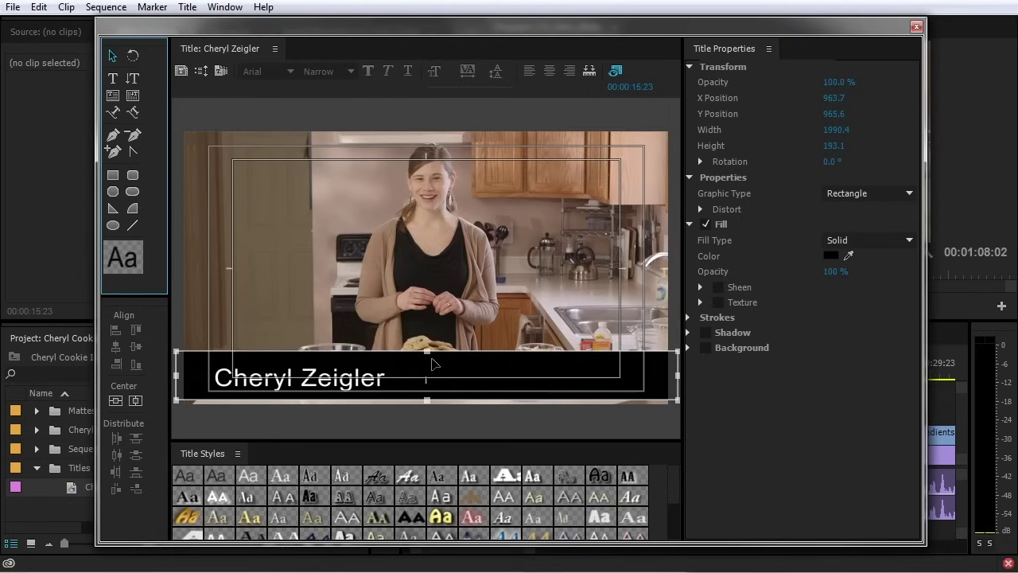
pyautogui.moveTo(426, 355); pyautogui.dragTo(426, 362)
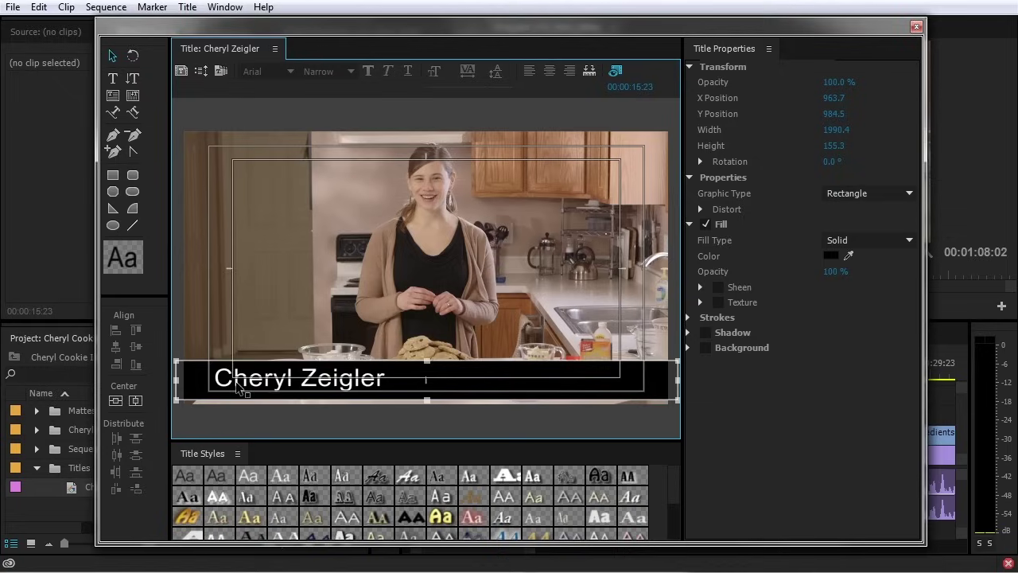
pyautogui.click(474, 334)
pyautogui.click(417, 372)
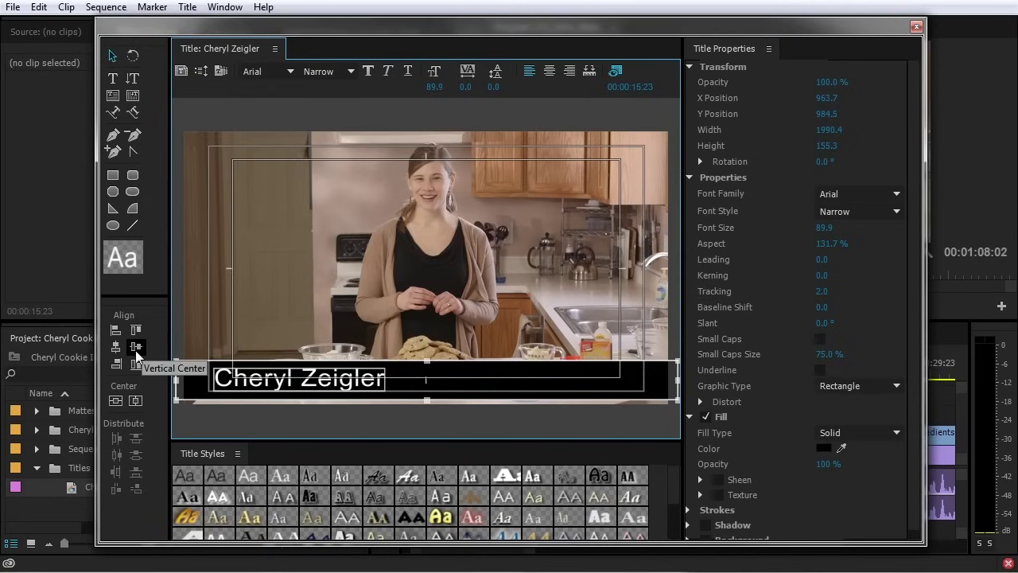
pyautogui.click(136, 347)
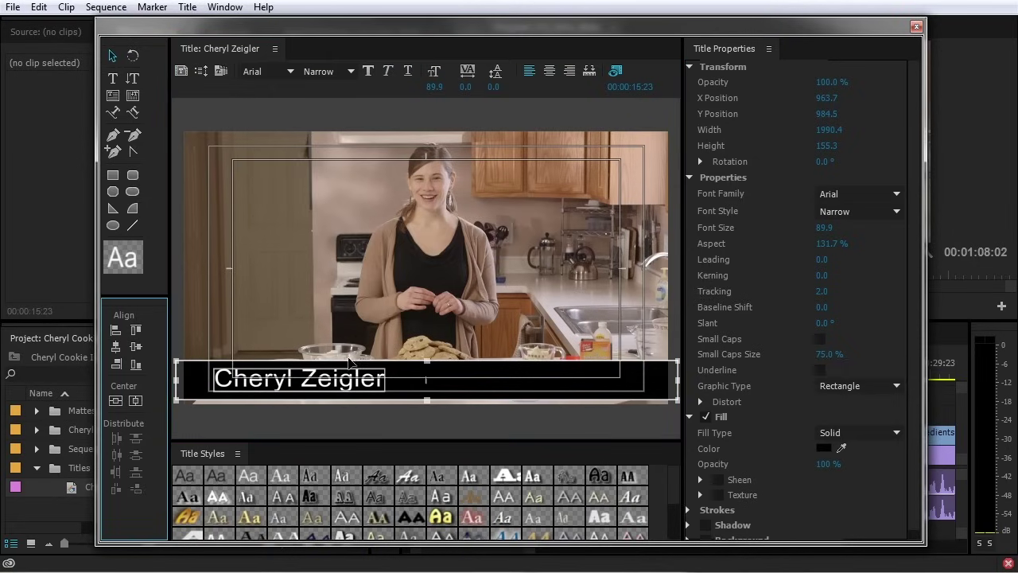
pyautogui.click(475, 396)
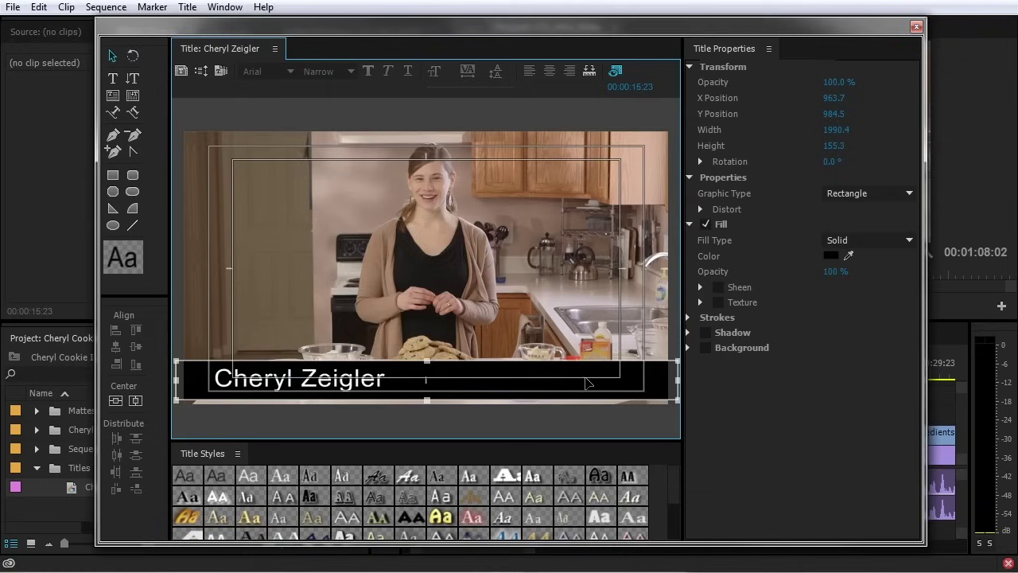
# Lower the bar's fill opacity and set its Fill Type to 4 Color Gradient
pyautogui.moveTo(835, 271); pyautogui.dragTo(820, 271)
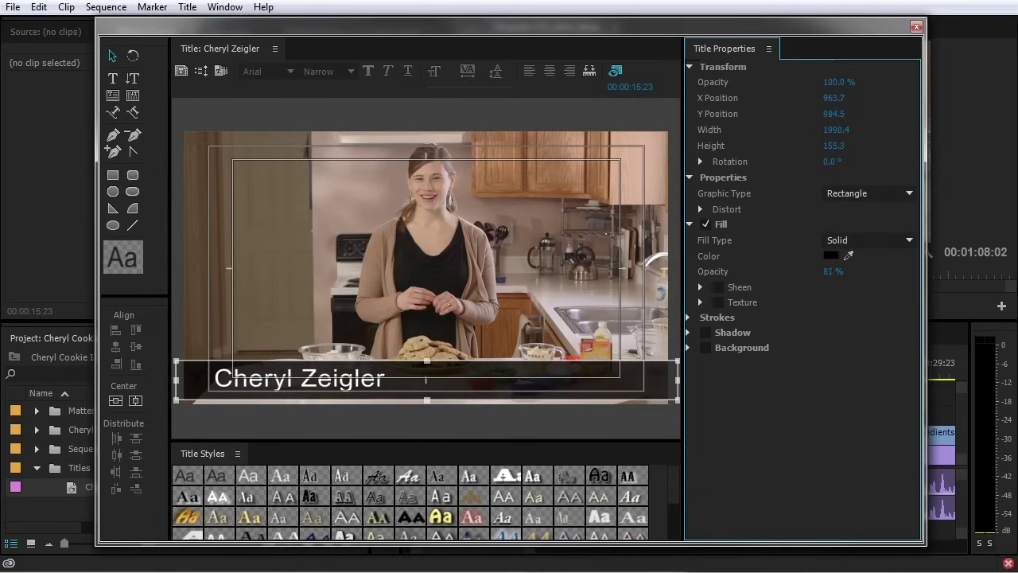
pyautogui.click(856, 243)
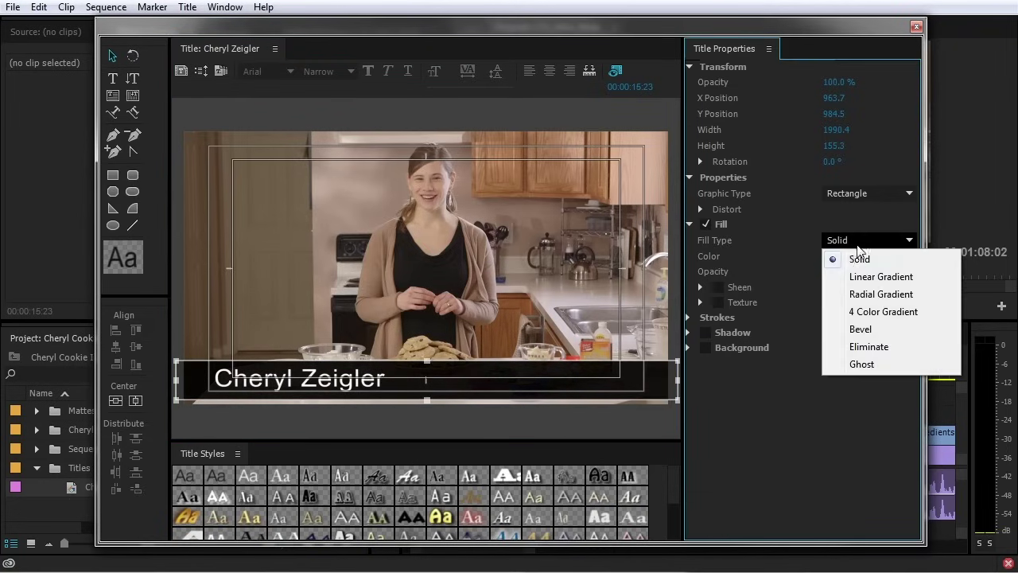
pyautogui.click(879, 278)
pyautogui.click(890, 240)
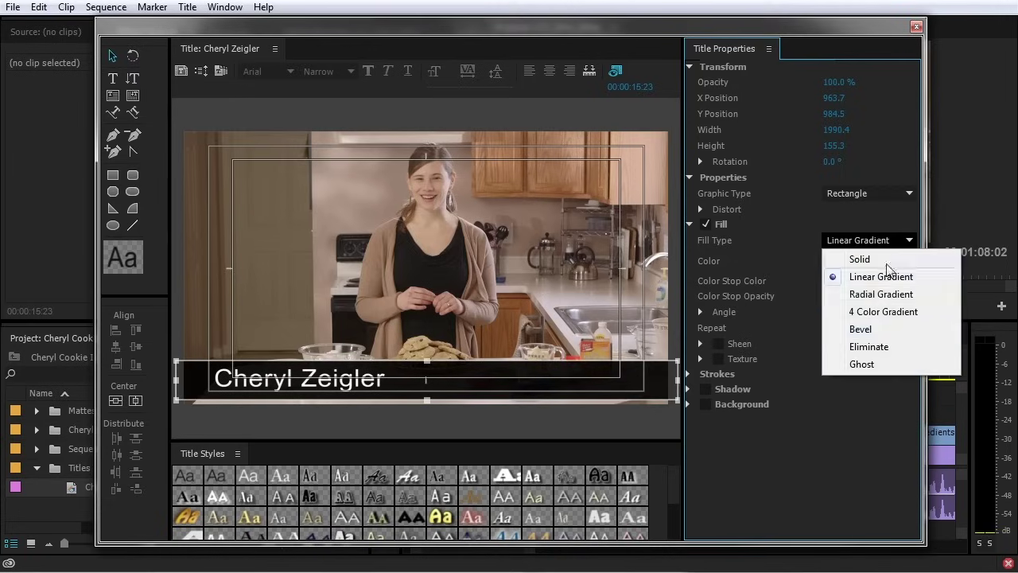
pyautogui.click(880, 311)
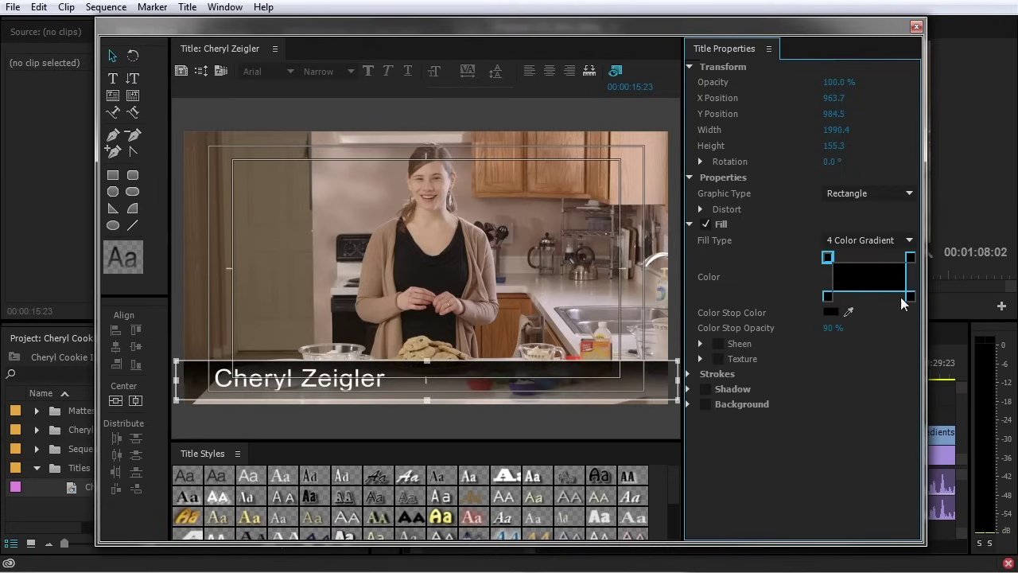
# Set the right-hand gradient colour stop opacities, top-right to 59%
pyautogui.click(909, 257)
pyautogui.click(909, 295)
pyautogui.moveTo(832, 328); pyautogui.dragTo(883, 327)
pyautogui.click(832, 328)
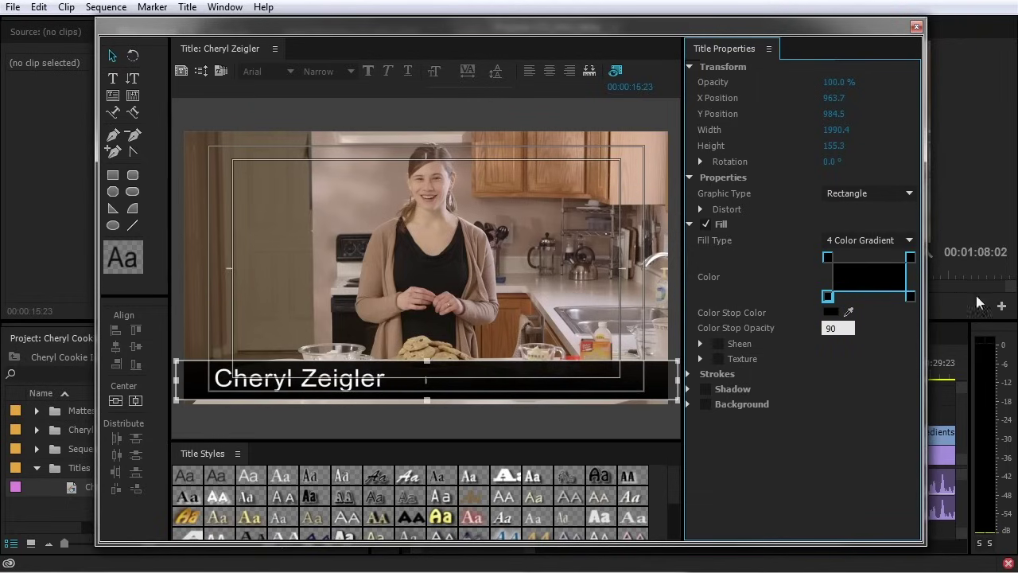
pyautogui.click(831, 258)
pyautogui.click(910, 295)
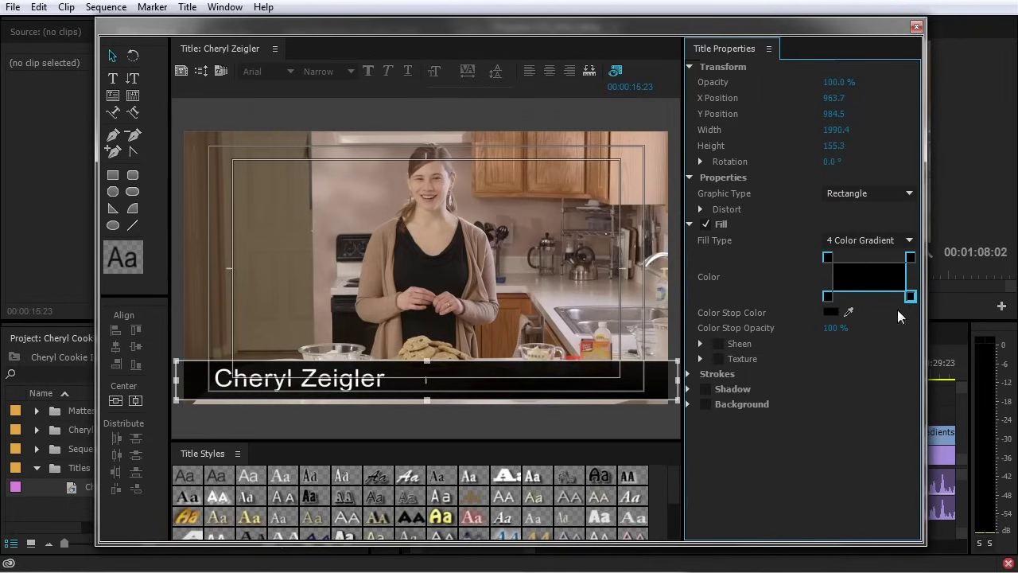
pyautogui.click(909, 258)
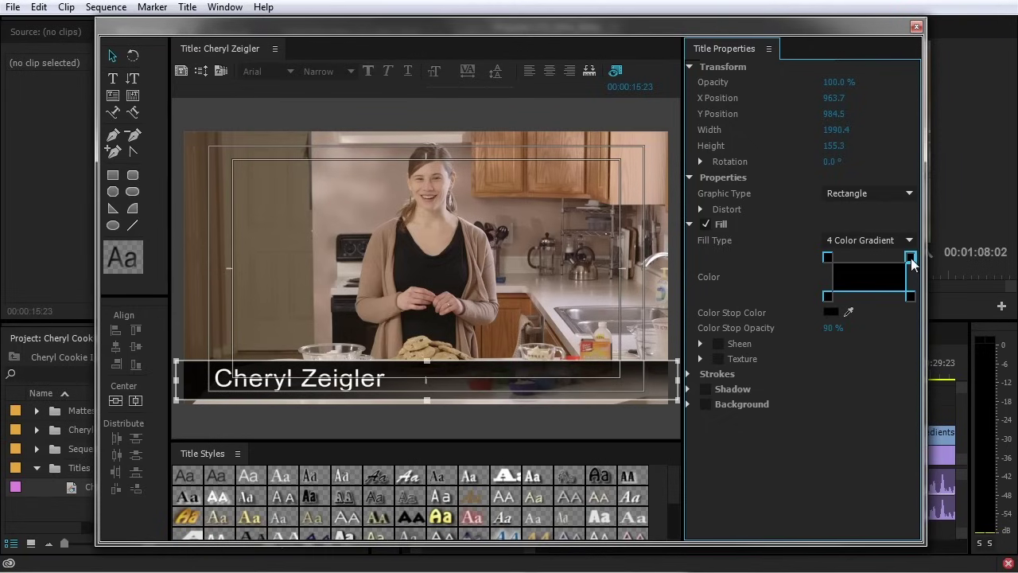
pyautogui.moveTo(825, 333); pyautogui.dragTo(800, 332)
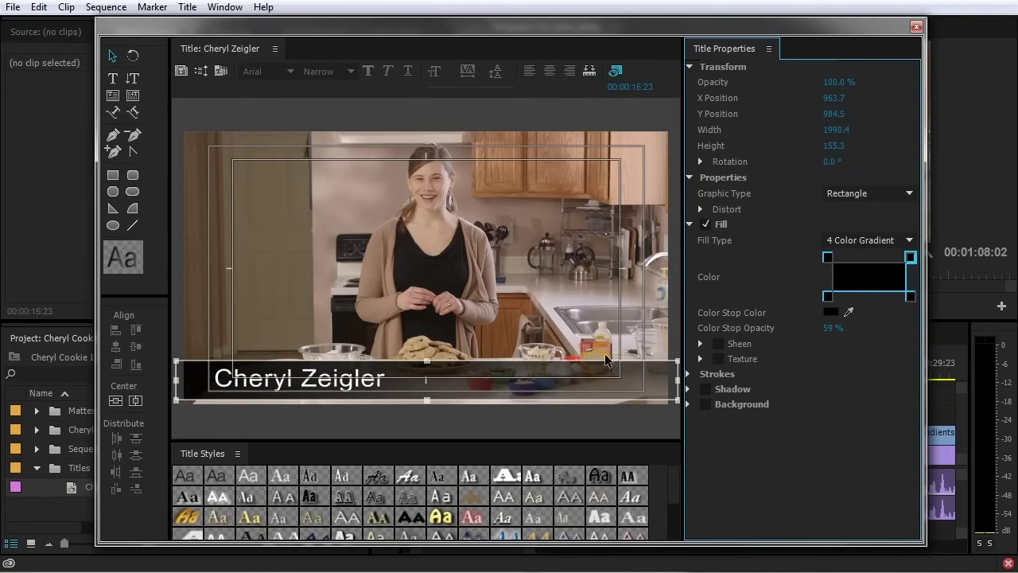
# Close the Titler and place the name title on V3 above the interview clip
pyautogui.click(916, 27)
pyautogui.moveTo(56, 493); pyautogui.dragTo(623, 417)
pyautogui.moveTo(612, 372); pyautogui.dragTo(610, 372)
# Set audio track 1's DeNoiser slot to None in the Audio Track Mixer
pyautogui.press('space')
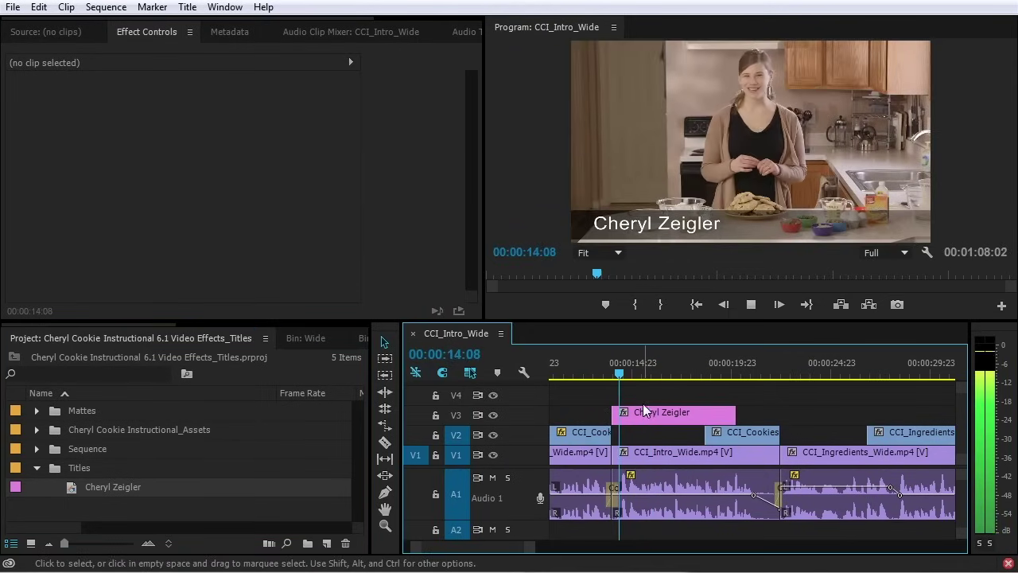
pyautogui.press('space')
pyautogui.click(465, 31)
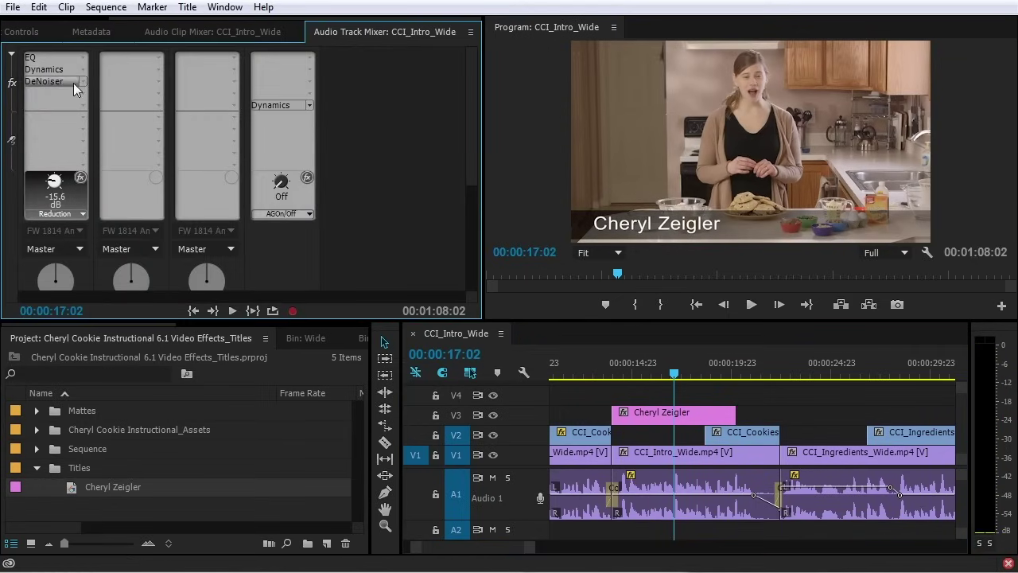
pyautogui.click(81, 82)
pyautogui.click(78, 103)
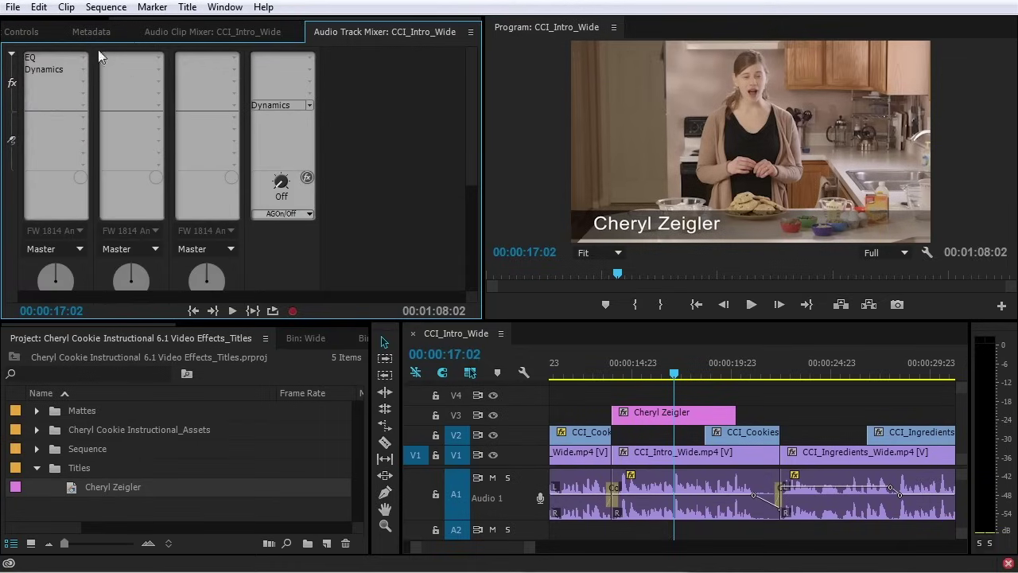
pyautogui.click(52, 30)
# Add default cross dissolves to both ends of the V3 name title clip and preview them
pyautogui.click(609, 372)
pyautogui.press('space')
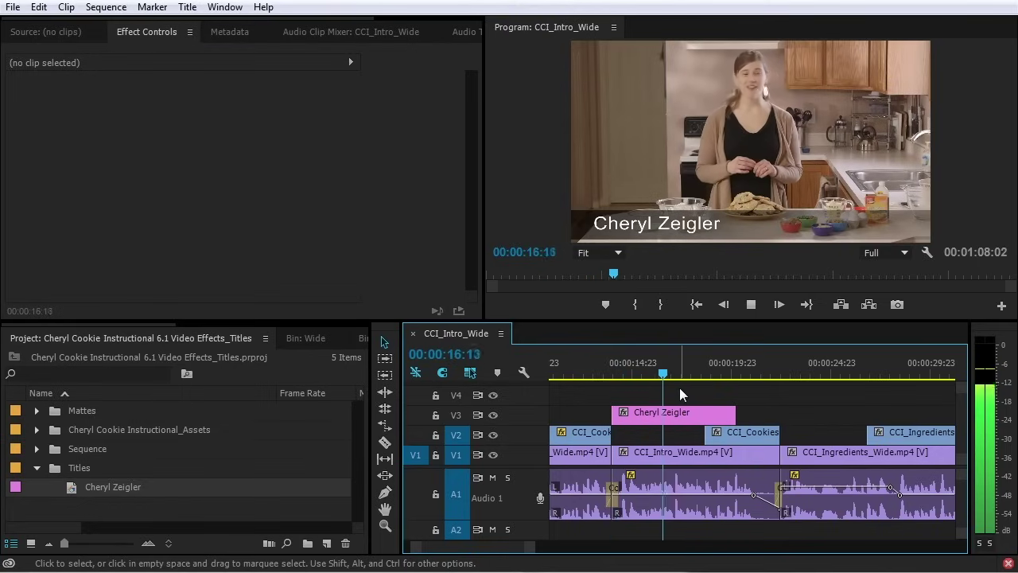
pyautogui.press('space')
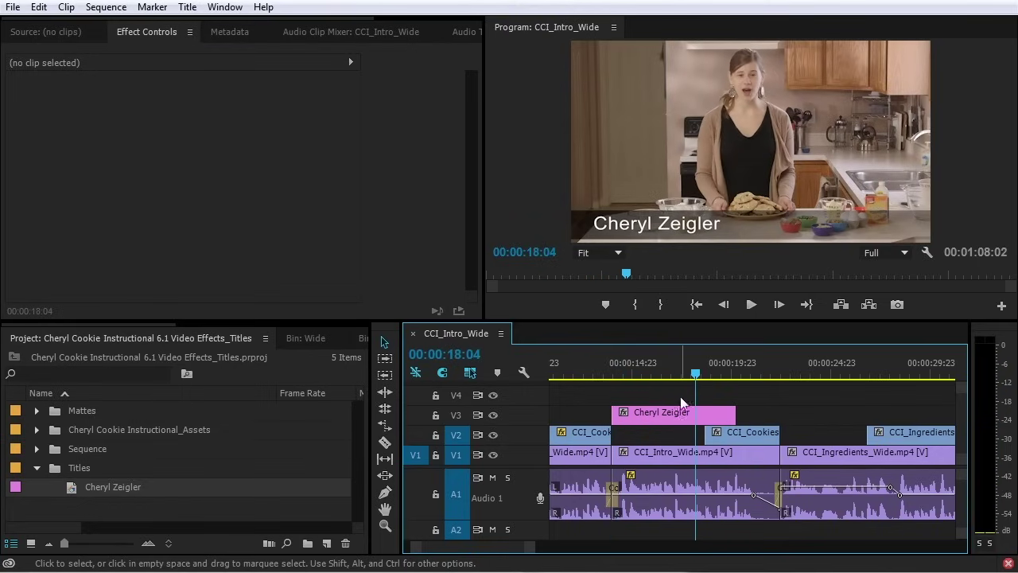
pyautogui.click(678, 414)
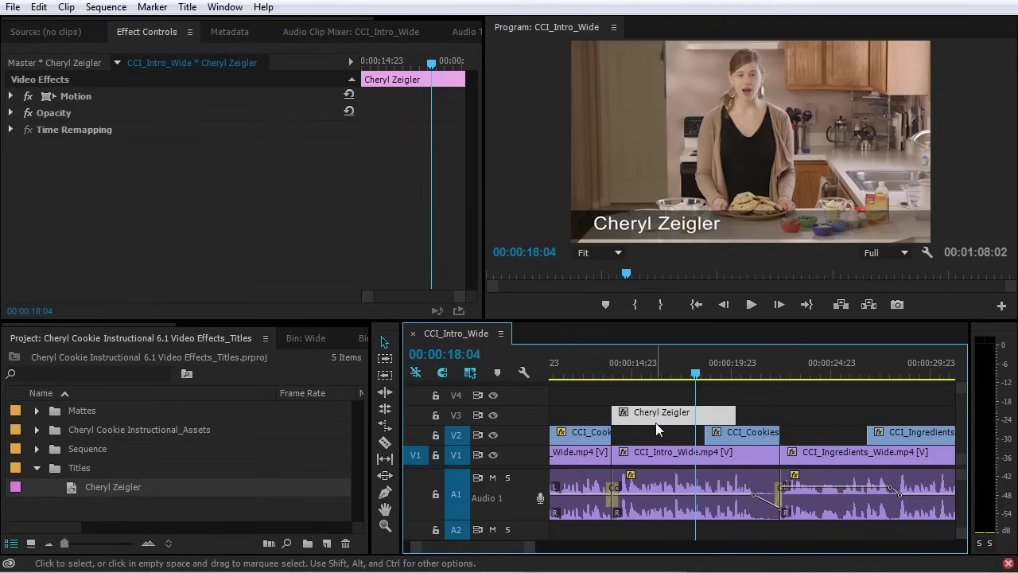
pyautogui.hotkey('ctrl', 'd')
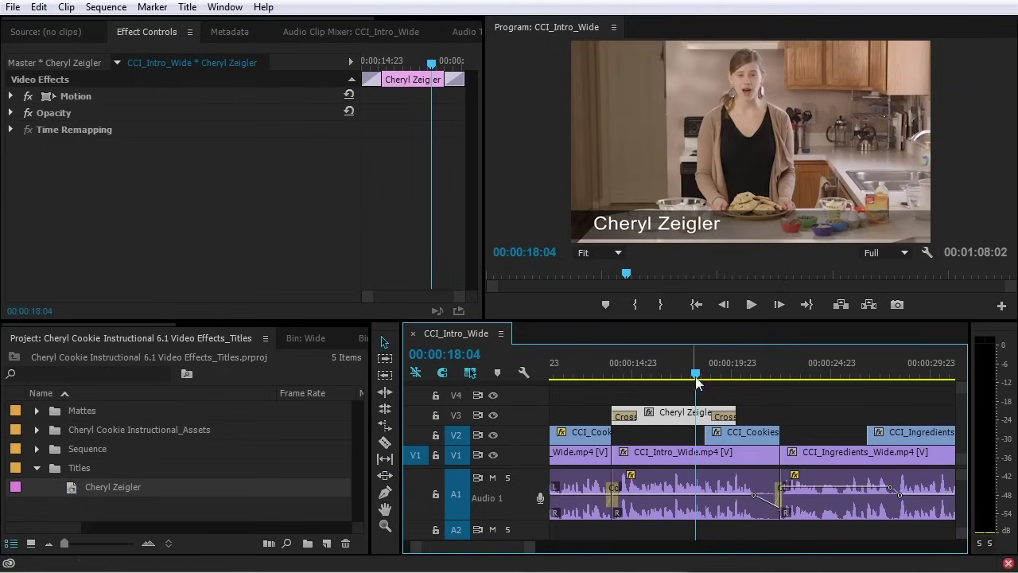
pyautogui.moveTo(614, 367); pyautogui.dragTo(613, 371)
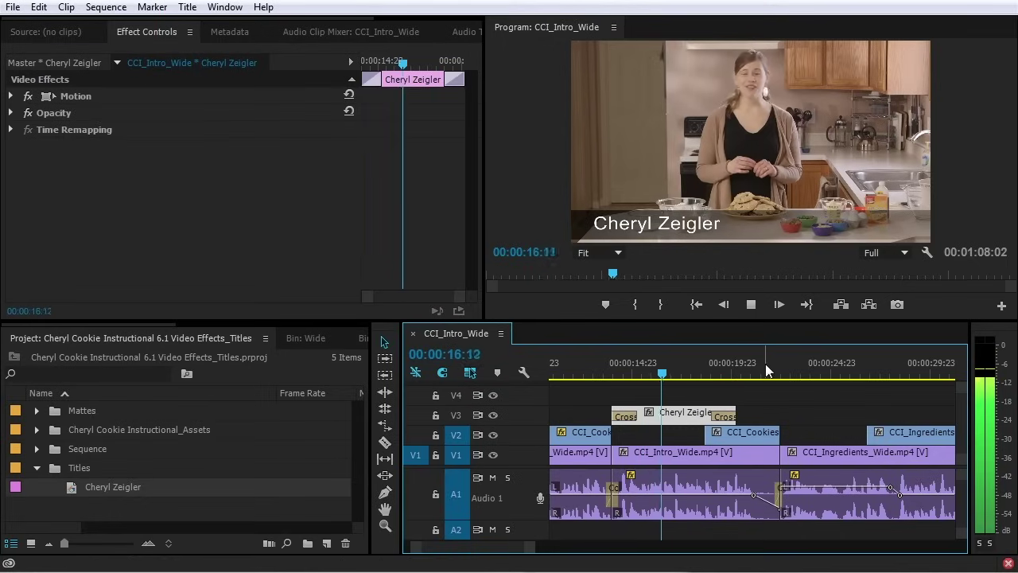
pyautogui.press('space')
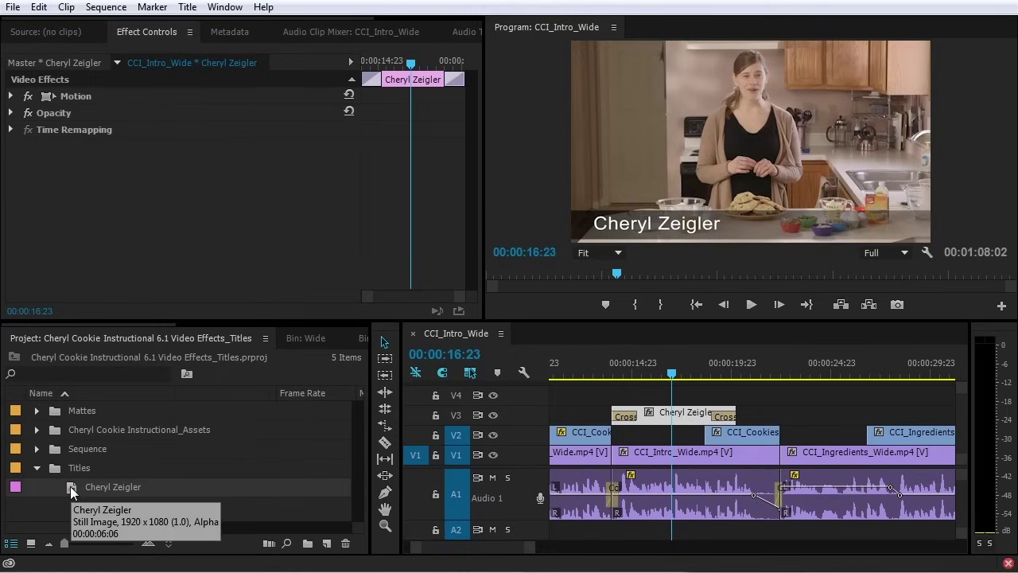
pyautogui.doubleClick(664, 413)
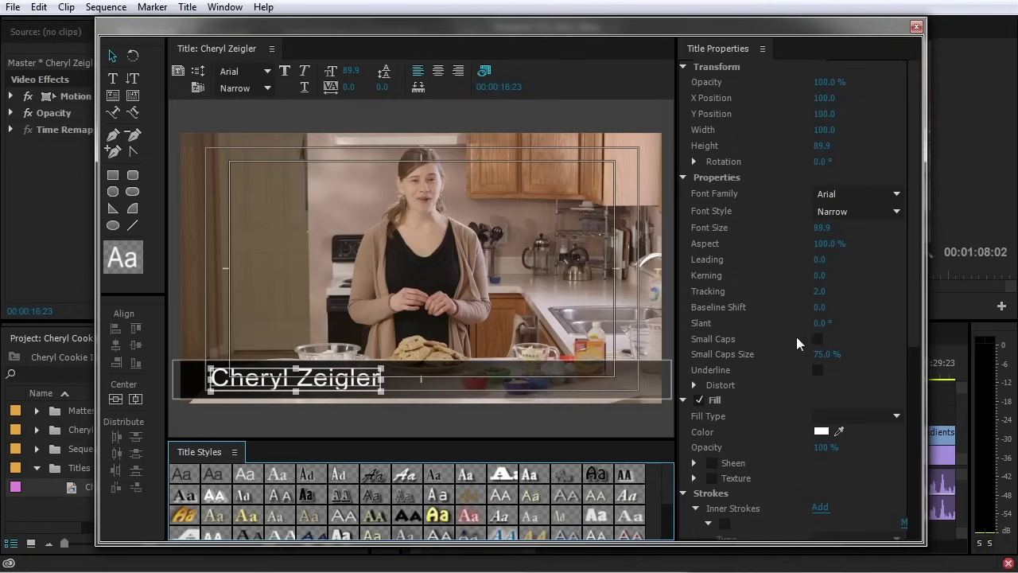
# Enlarge the Titler window and toggle the background video off and on
pyautogui.moveTo(921, 289); pyautogui.dragTo(990, 286)
pyautogui.click(617, 72)
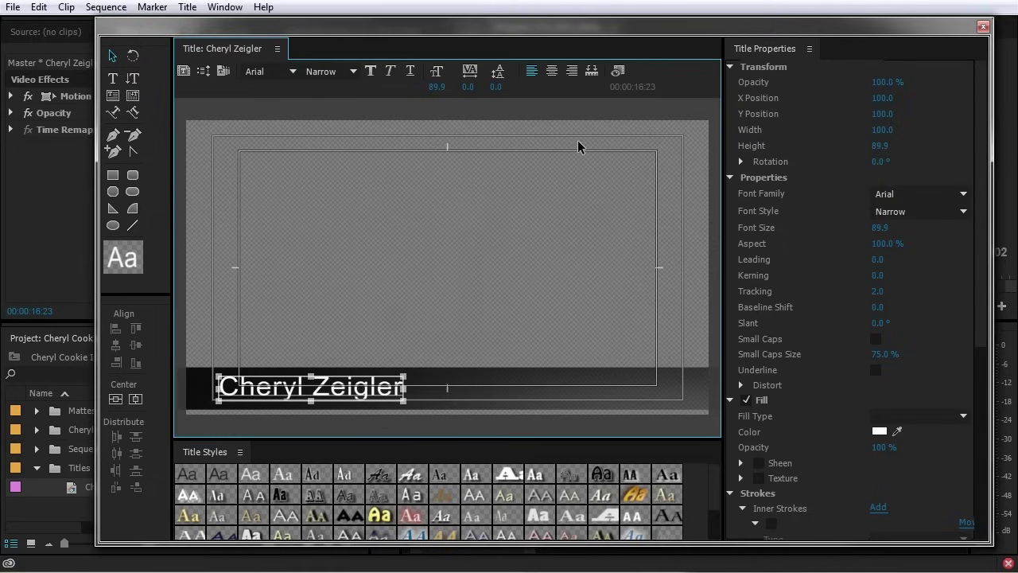
pyautogui.click(618, 71)
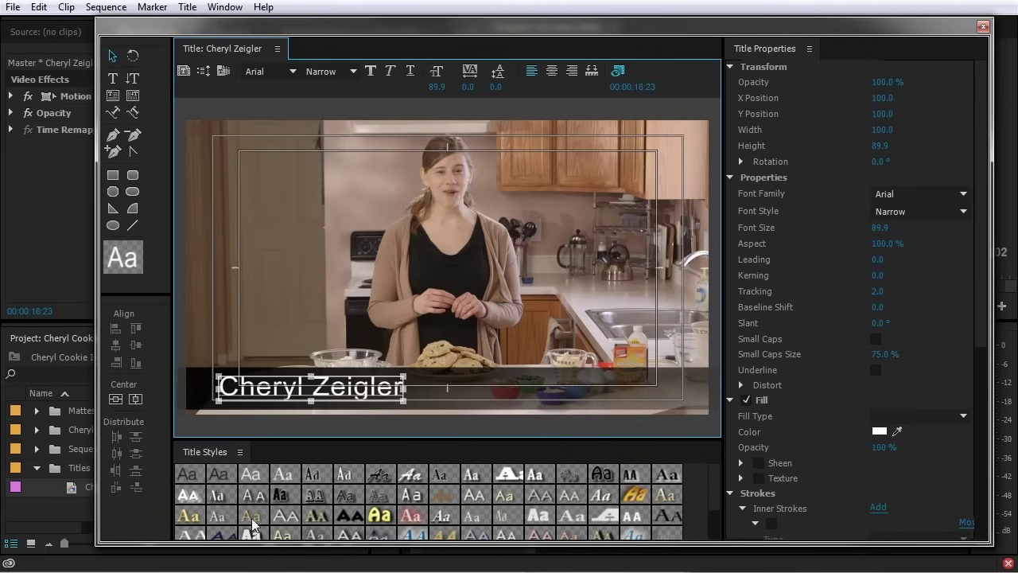
pyautogui.moveTo(647, 541); pyautogui.dragTo(647, 559)
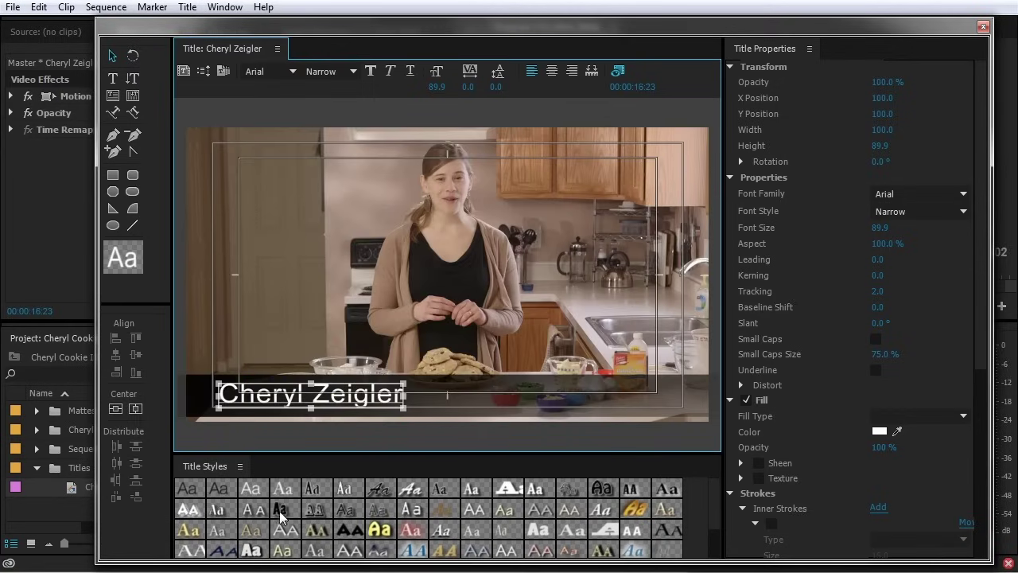
# Try the Rosewood Std, Hobo Std and Poplar Std Black styles, then undo to plain white Arial Narrow
pyautogui.click(315, 509)
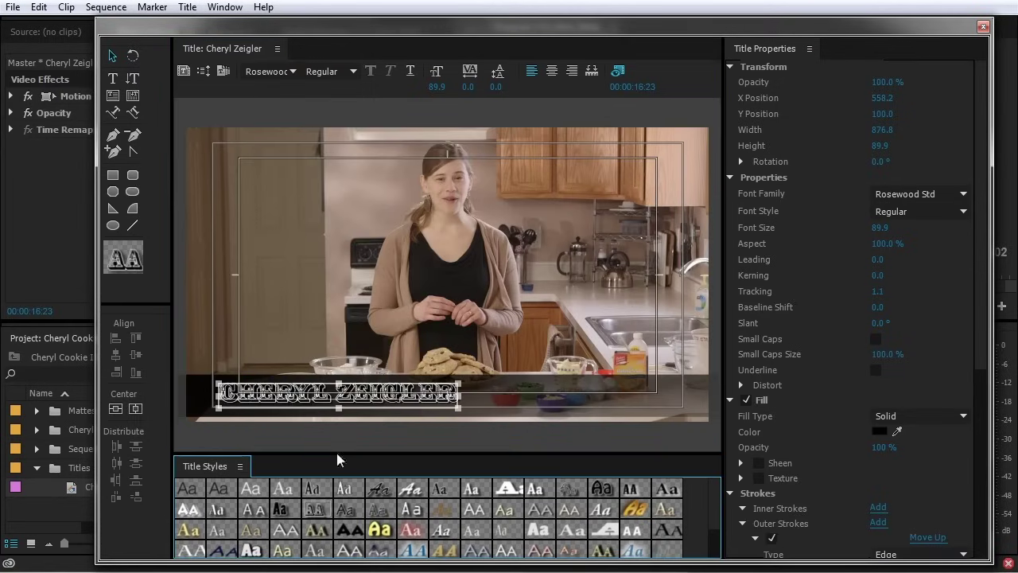
pyautogui.click(622, 510)
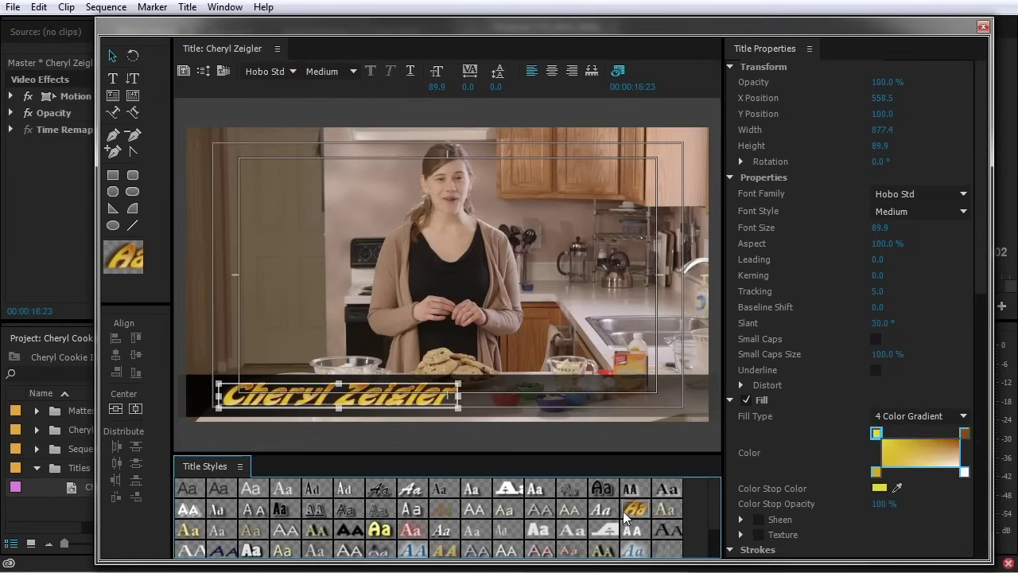
pyautogui.click(252, 548)
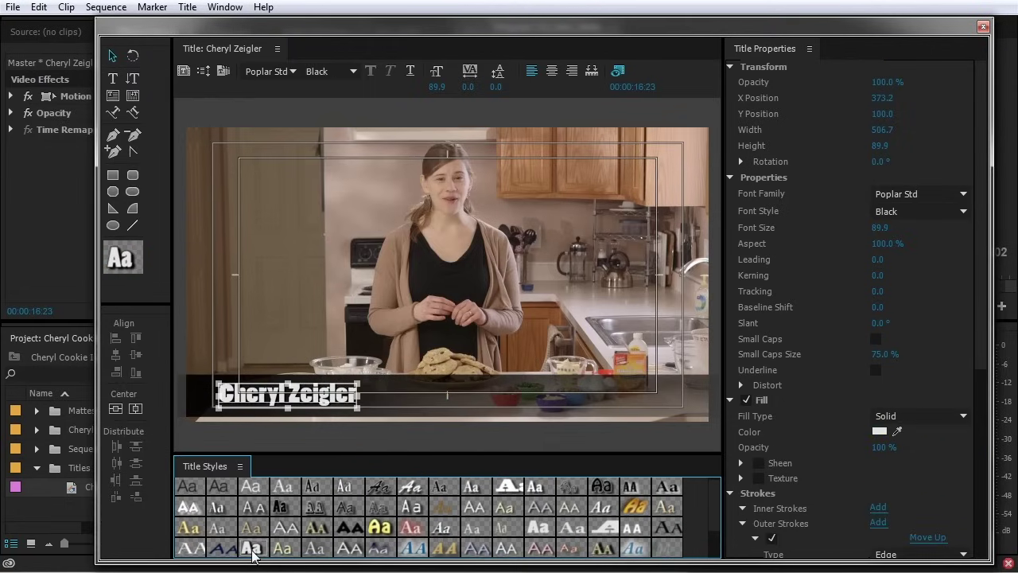
pyautogui.hotkey('ctrl', 'z')
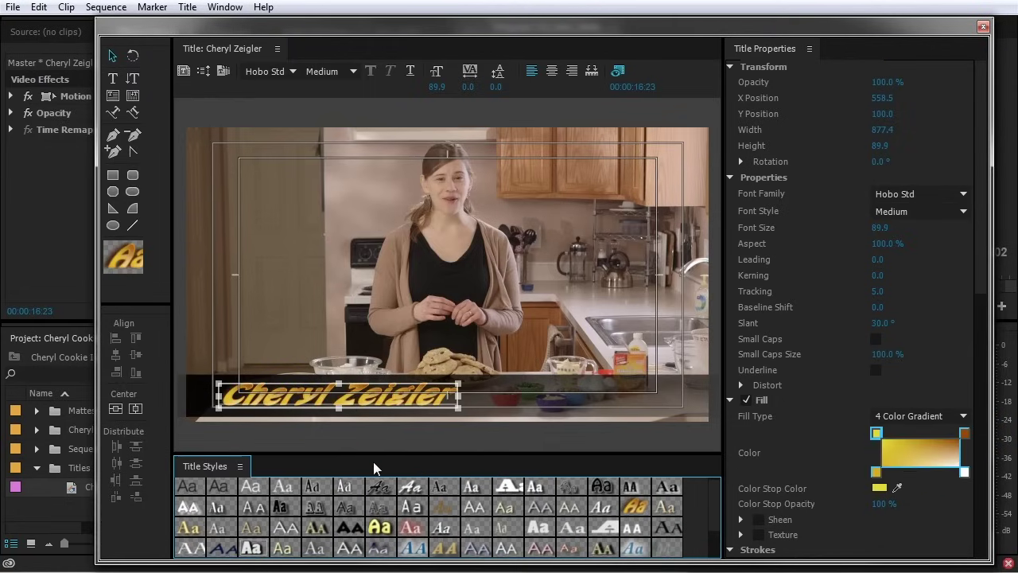
pyautogui.hotkey('ctrl', 'z')
pyautogui.hotkey('ctrl', 'z')
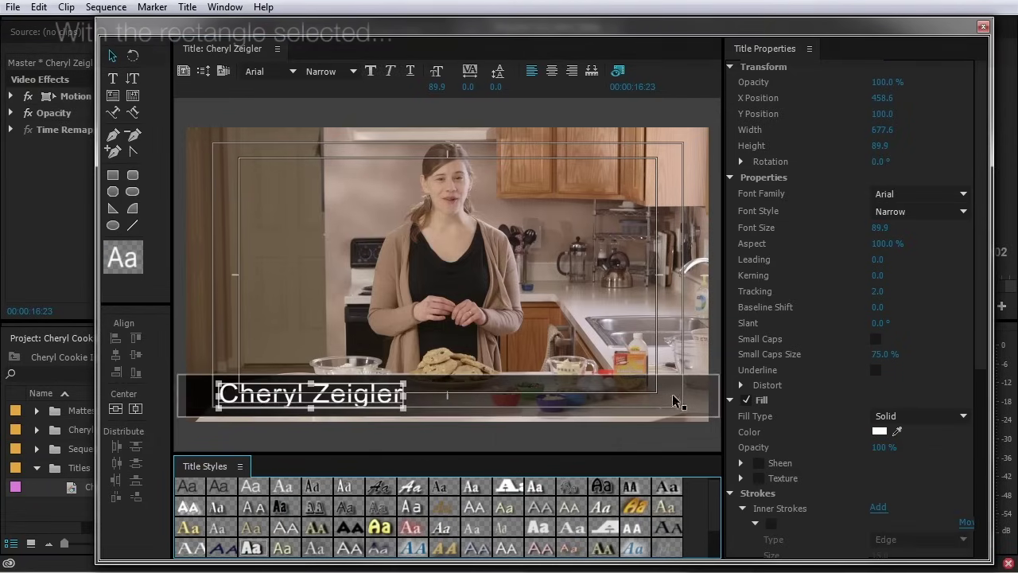
# Enable Texture on the background rectangle's fill and expand its texture settings
pyautogui.click(672, 393)
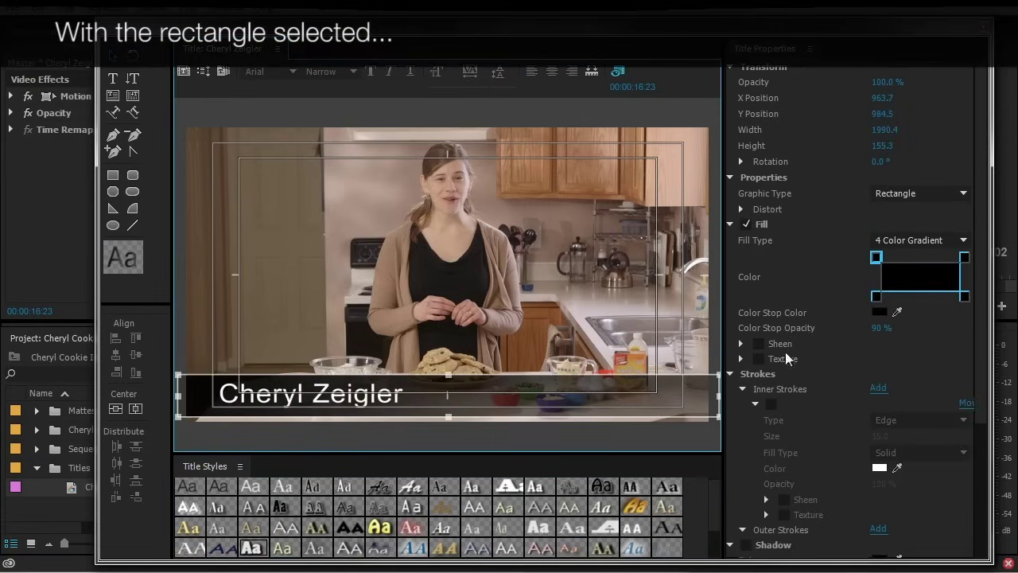
pyautogui.click(759, 359)
pyautogui.click(741, 357)
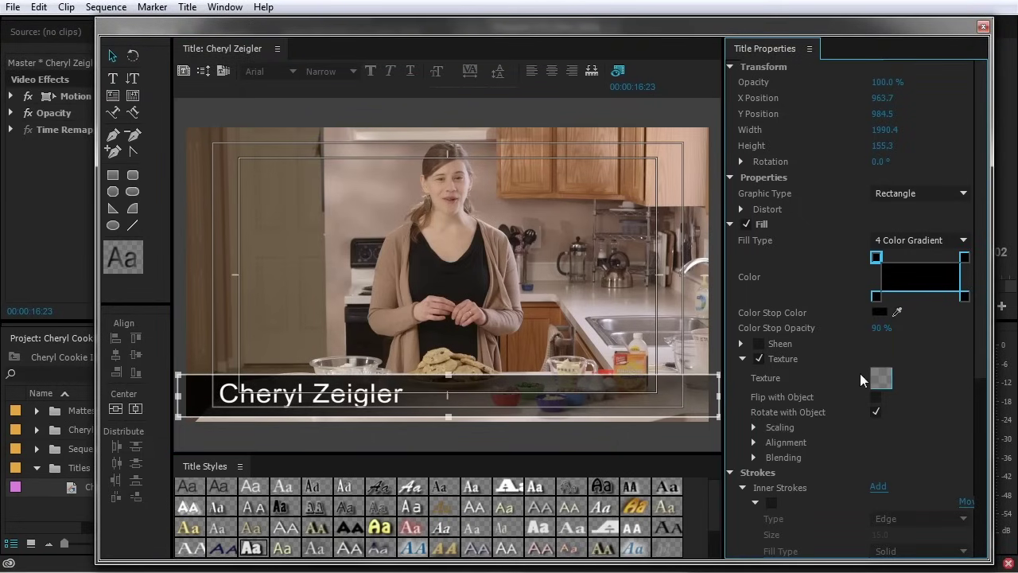
pyautogui.click(883, 378)
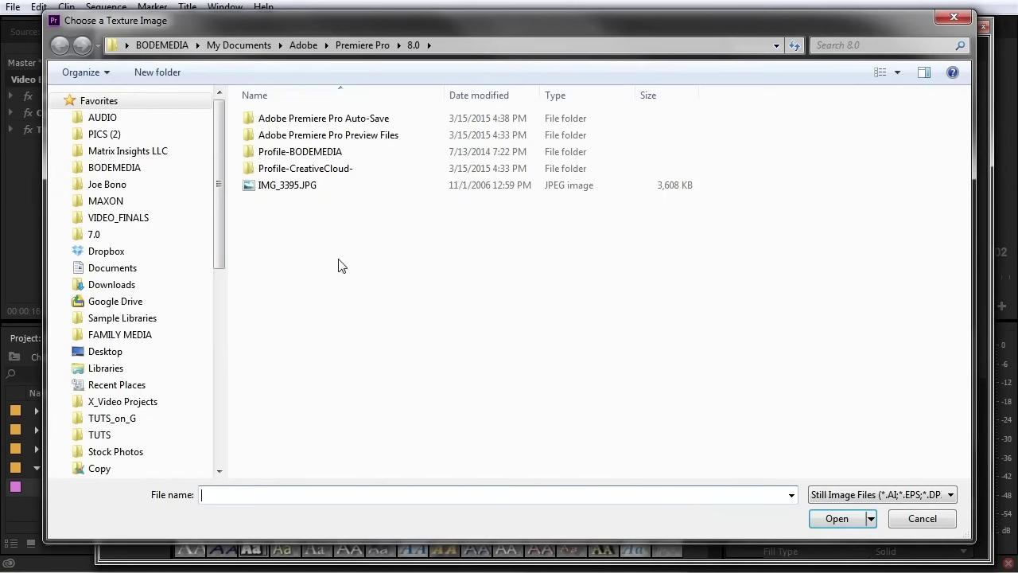
# Choose Brown Cardboard Paper_01.jpg from X:\PICS\TEXTURES\Bode Tetured as the texture image
pyautogui.click(131, 134)
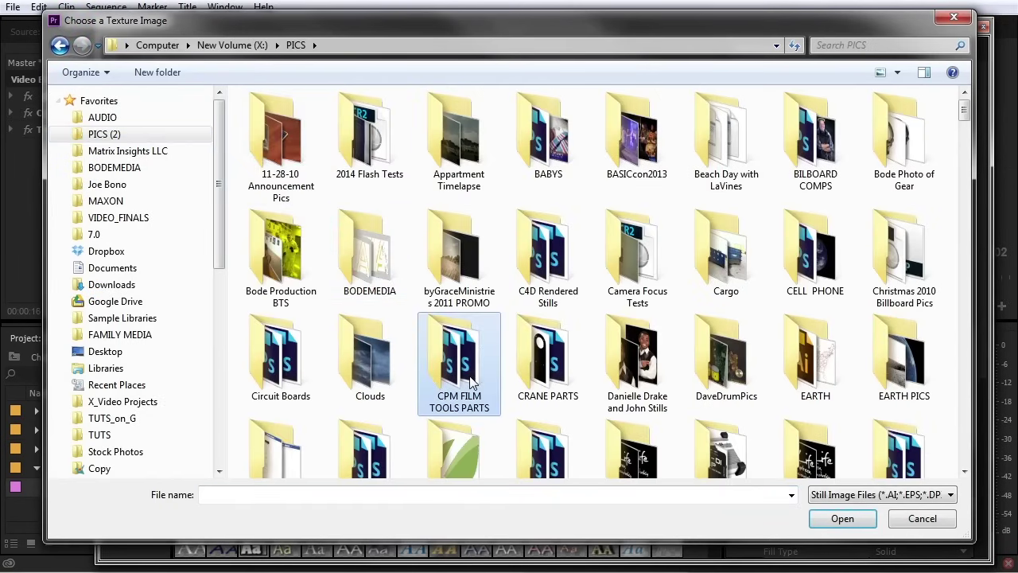
pyautogui.scroll(-10, 471, 384)
pyautogui.doubleClick(620, 178)
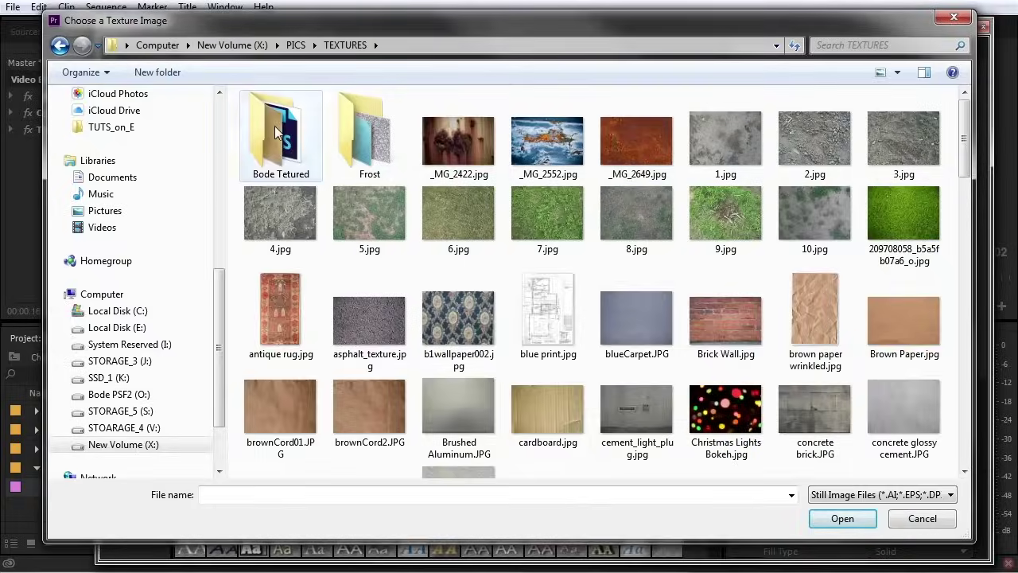
pyautogui.doubleClick(275, 126)
pyautogui.click(462, 137)
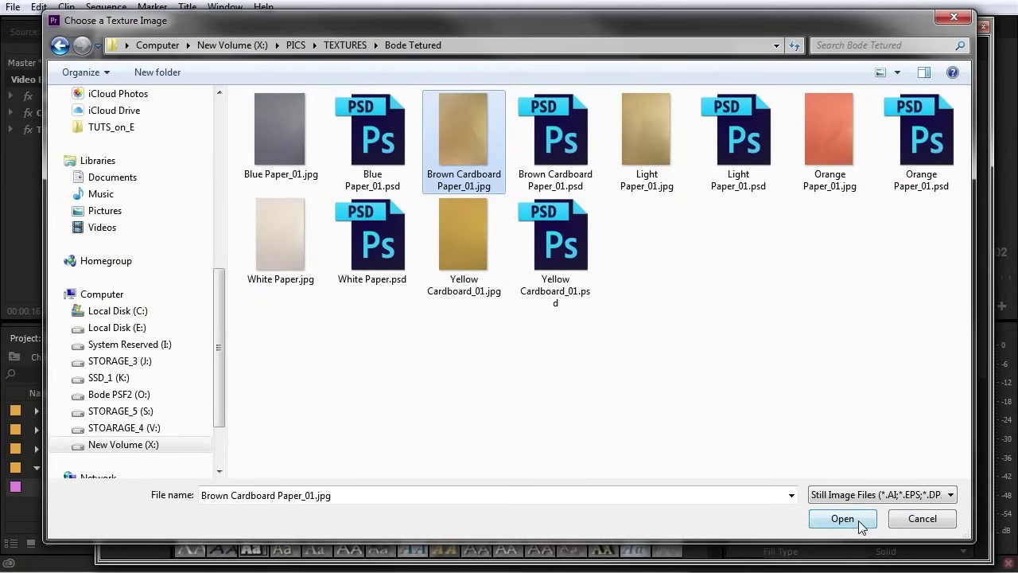
pyautogui.click(844, 518)
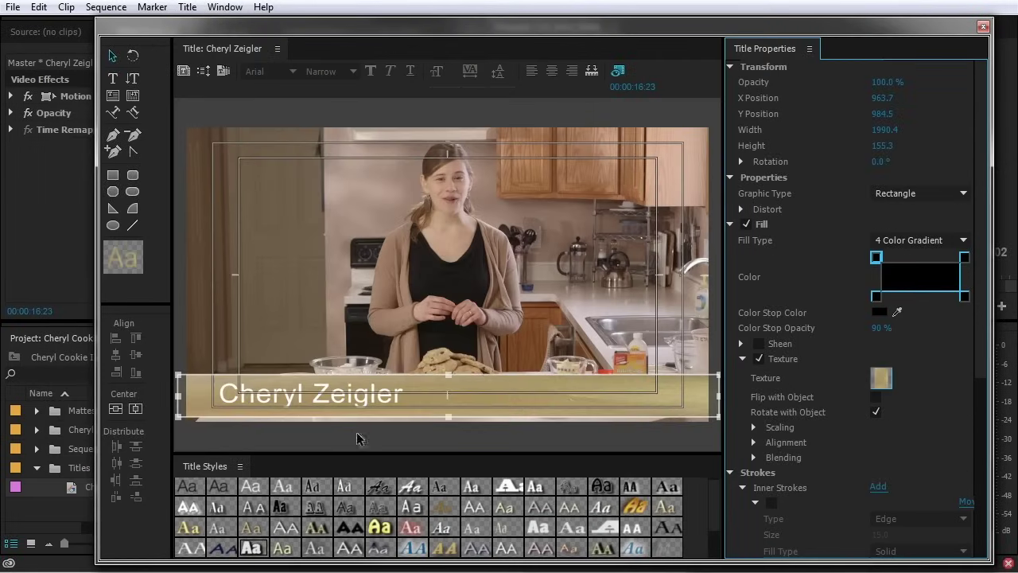
# Stretch the bar over the frame and set both Object Y and Object X texture scaling to Texture
pyautogui.moveTo(447, 375); pyautogui.dragTo(448, 147)
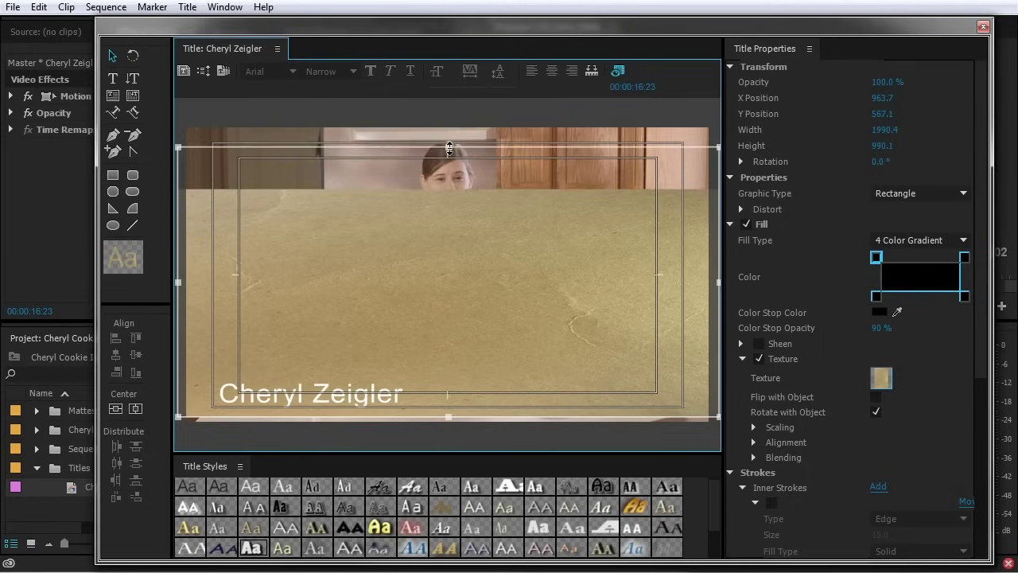
pyautogui.moveTo(448, 147); pyautogui.dragTo(448, 251)
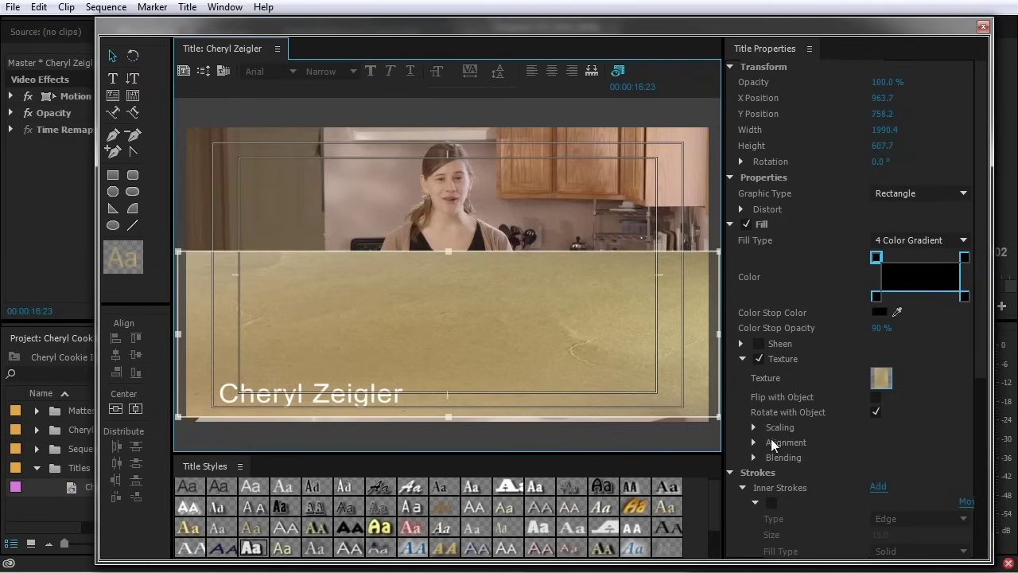
pyautogui.click(754, 427)
pyautogui.scroll(-2, 768, 479)
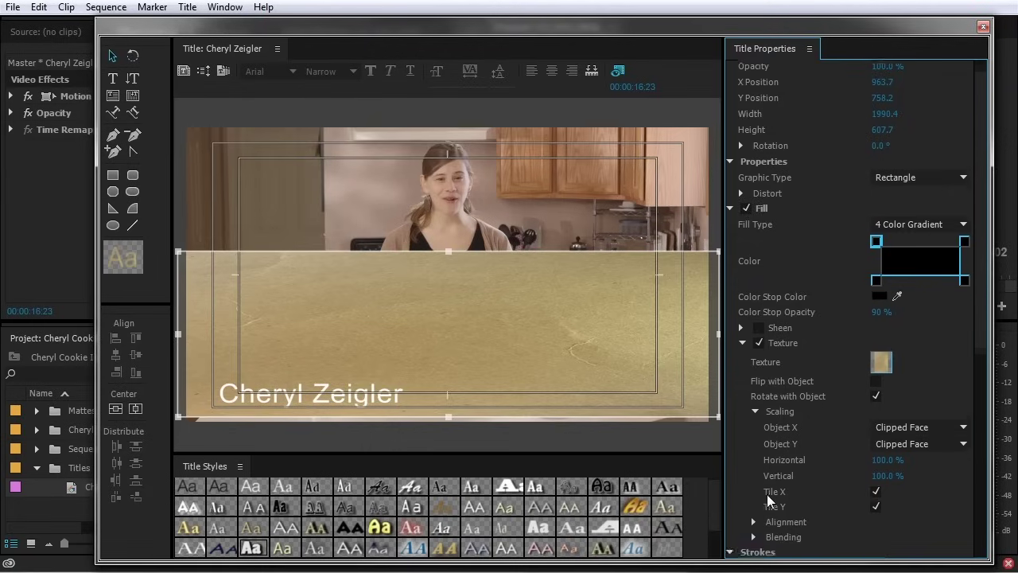
pyautogui.click(753, 503)
pyautogui.scroll(-3, 753, 503)
pyautogui.scroll(-2, 756, 503)
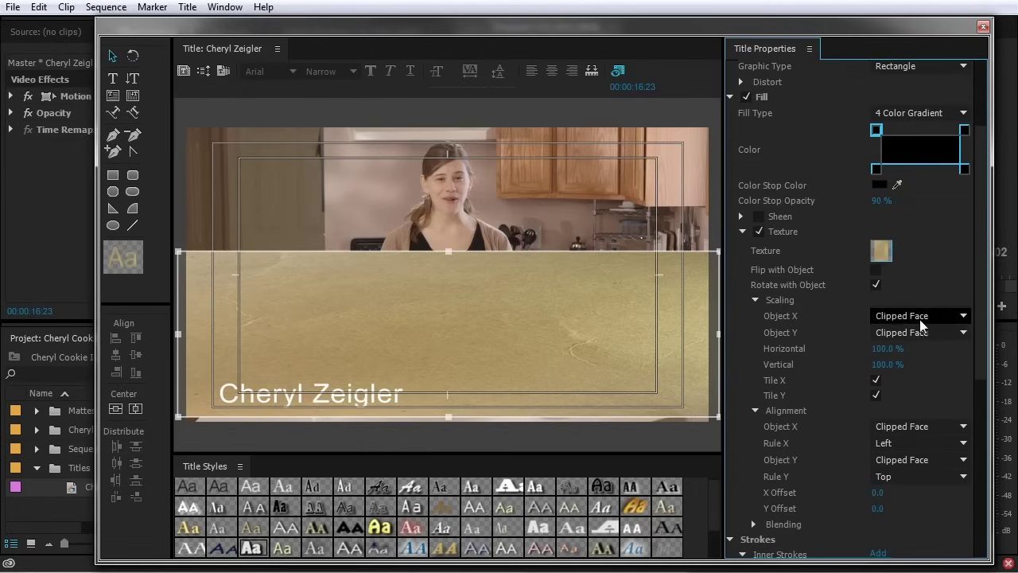
pyautogui.click(879, 332)
pyautogui.click(914, 351)
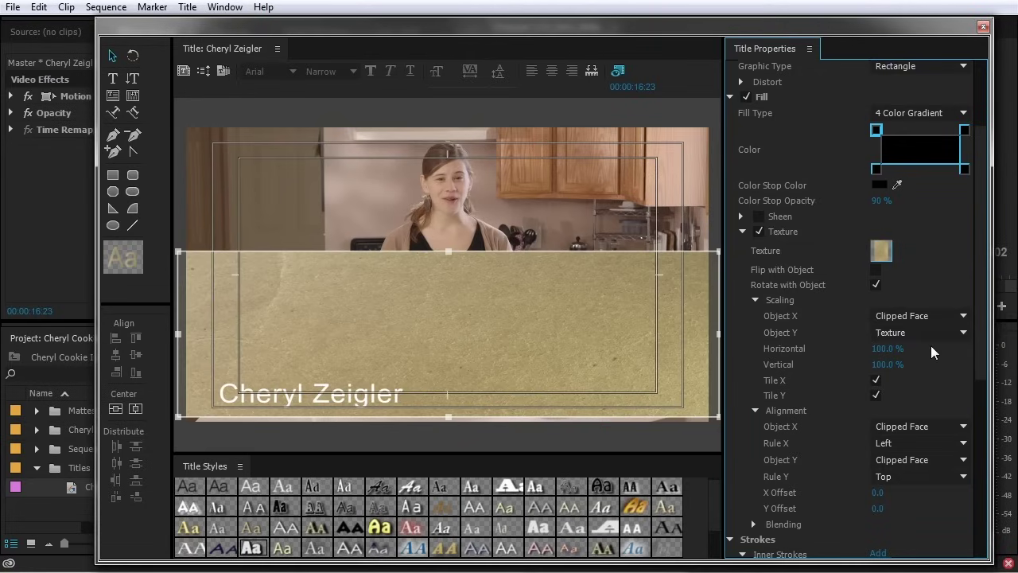
pyautogui.click(932, 316)
pyautogui.click(933, 334)
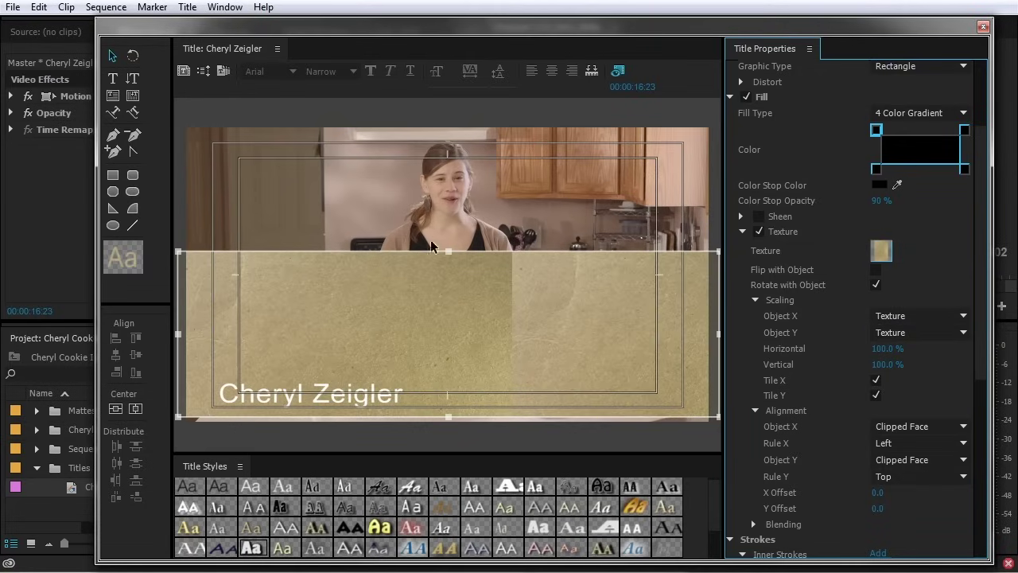
# Test how the texture tiles and slides, then set Object X to Clipped Face and X Offset to 0
pyautogui.moveTo(448, 251)
pyautogui.mouseDown()
pyautogui.moveTo(465, 182)
pyautogui.moveTo(466, 273)
pyautogui.moveTo(466, 262)
pyautogui.mouseUp()
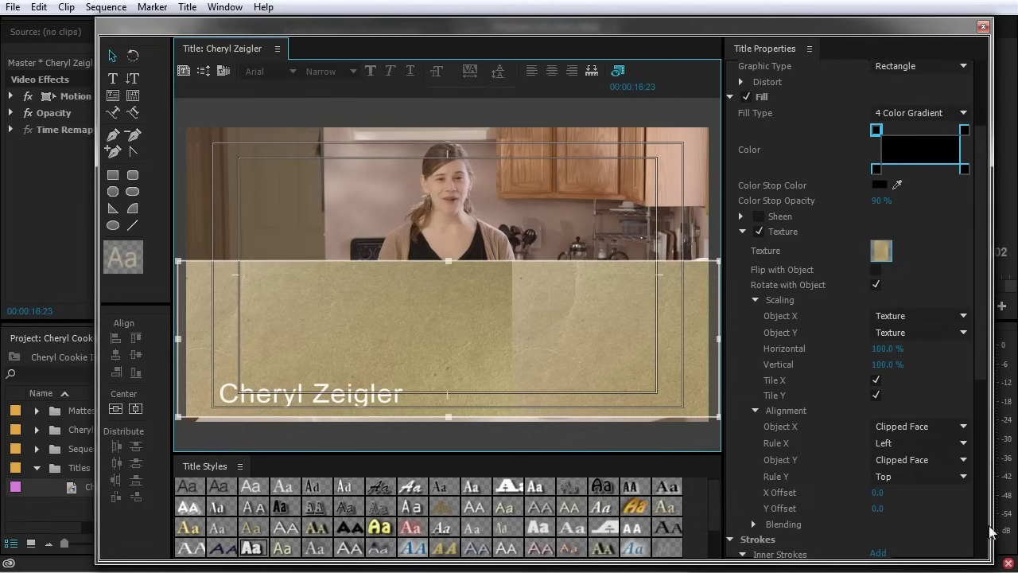
pyautogui.click(874, 502)
pyautogui.moveTo(877, 492); pyautogui.dragTo(1010, 492)
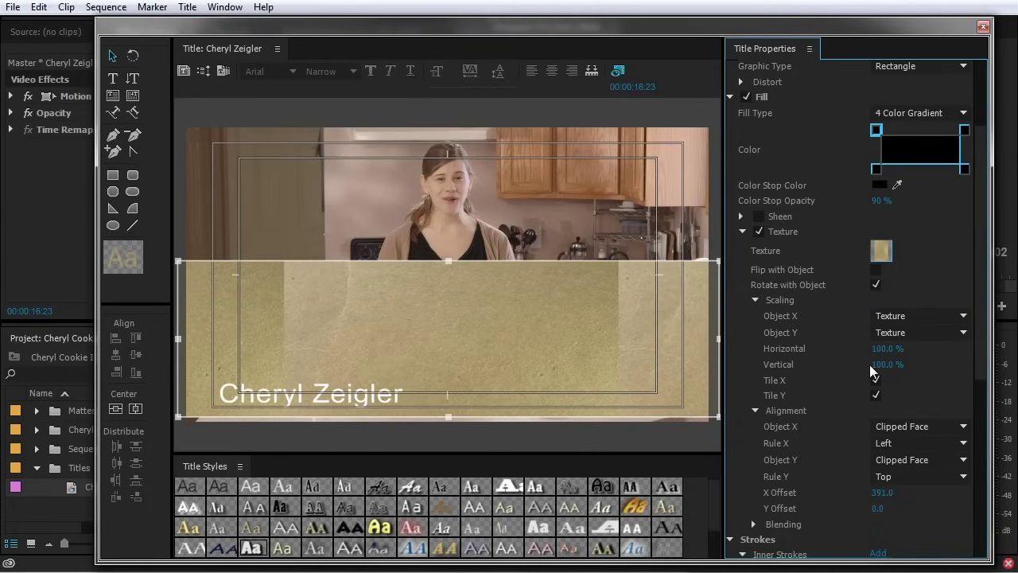
pyautogui.click(918, 316)
pyautogui.click(915, 353)
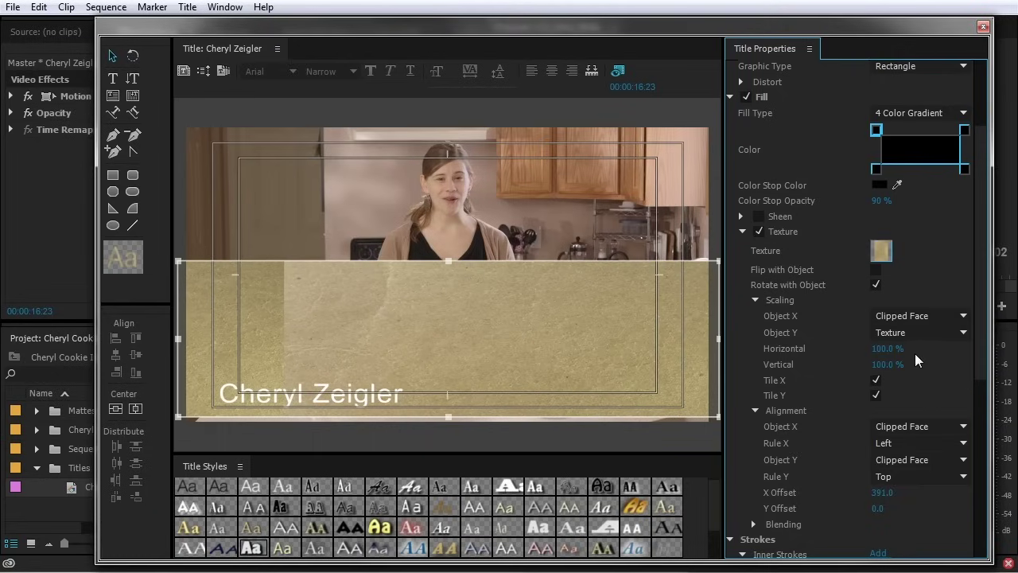
pyautogui.click(882, 492)
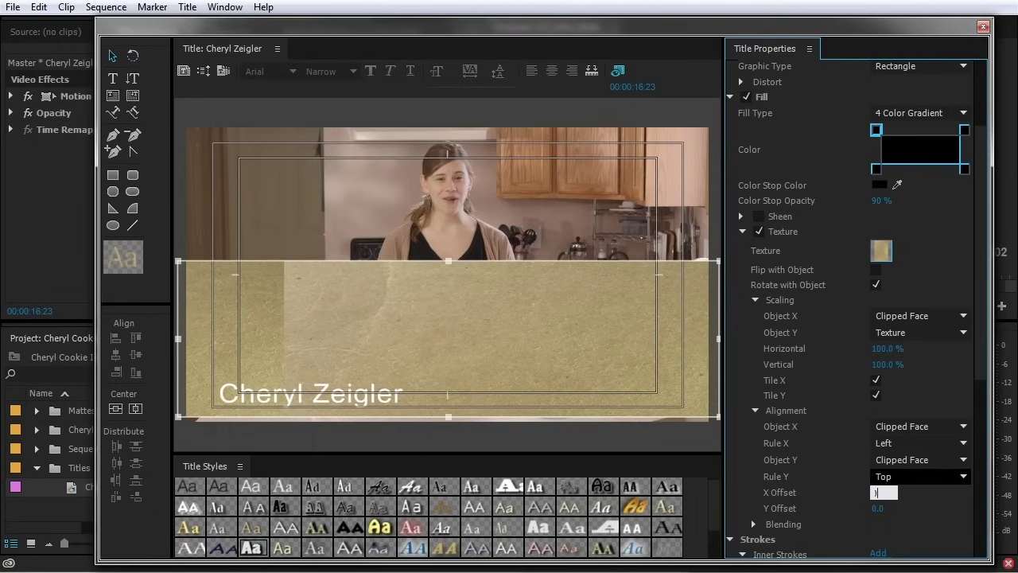
pyautogui.write('0')
pyautogui.press('Return')
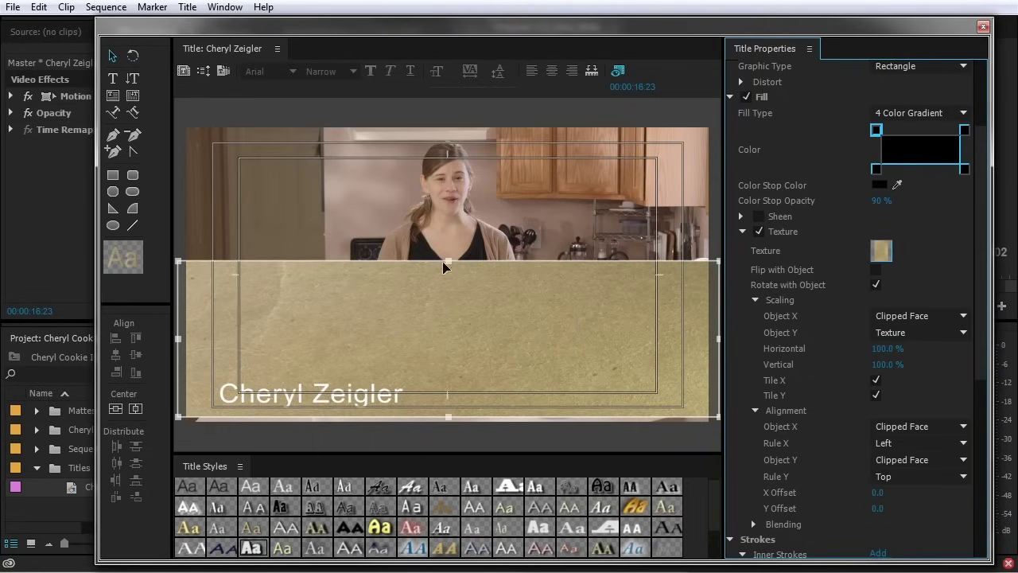
# Resize the textured bar back down to a thin lower-third strip under the presenter
pyautogui.moveTo(448, 260); pyautogui.dragTo(450, 178)
pyautogui.moveTo(454, 249); pyautogui.dragTo(459, 340)
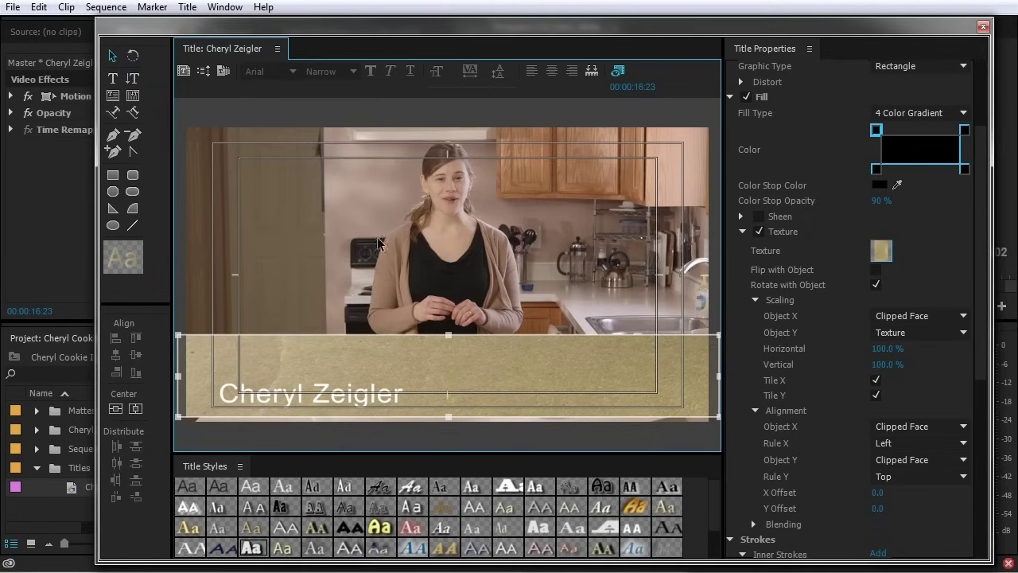
pyautogui.moveTo(448, 337); pyautogui.dragTo(456, 377)
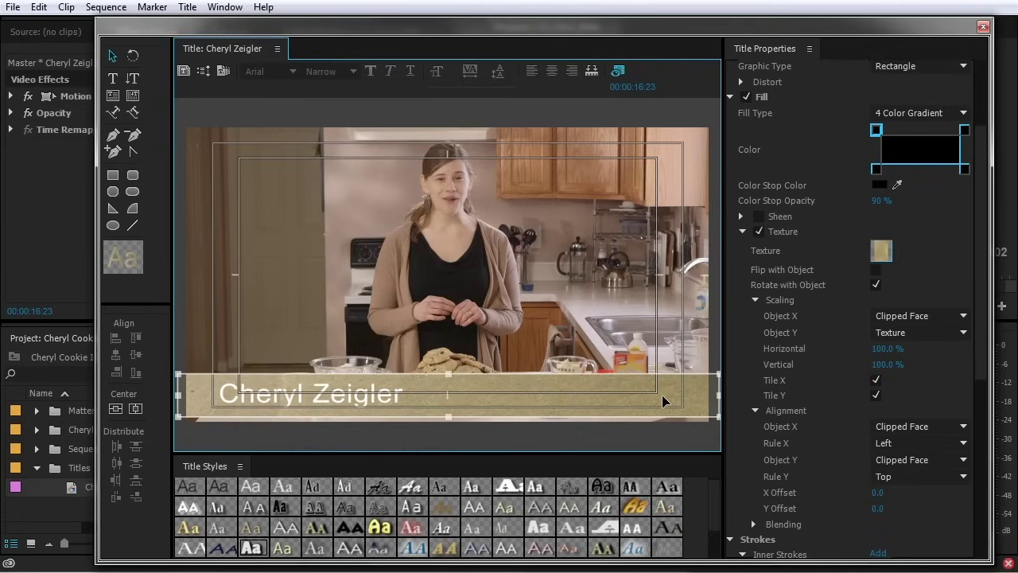
pyautogui.scroll(-1, 816, 377)
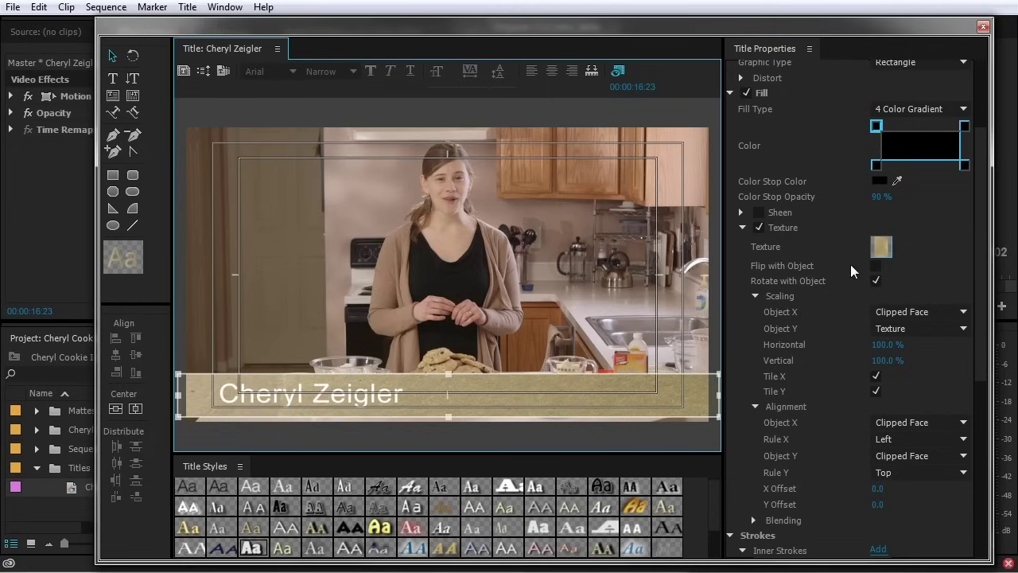
# Collapse the scaling and alignment settings and lower the texture's Blending Mix
pyautogui.click(755, 295)
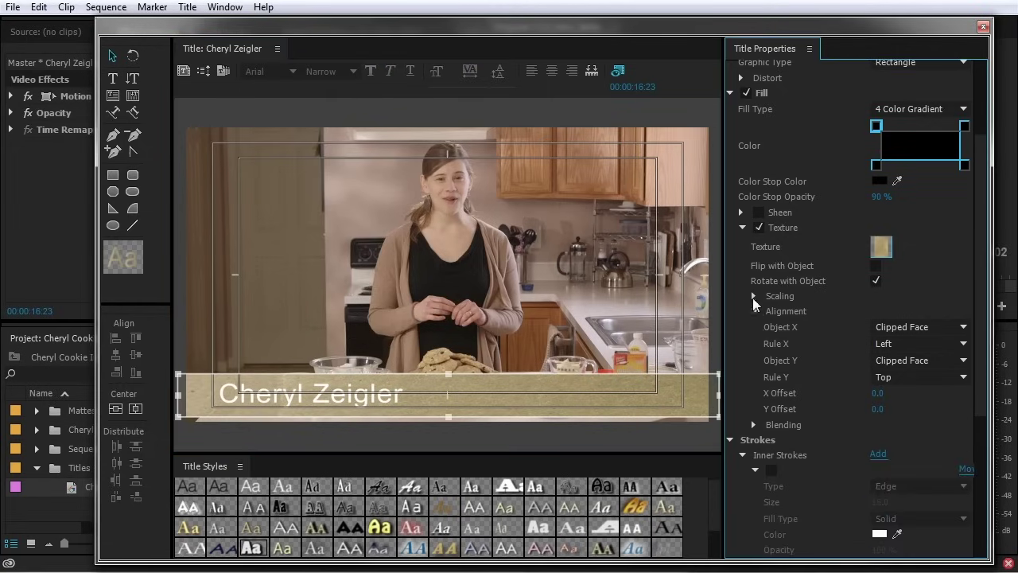
pyautogui.click(755, 311)
pyautogui.click(755, 326)
pyautogui.moveTo(897, 340); pyautogui.dragTo(845, 340)
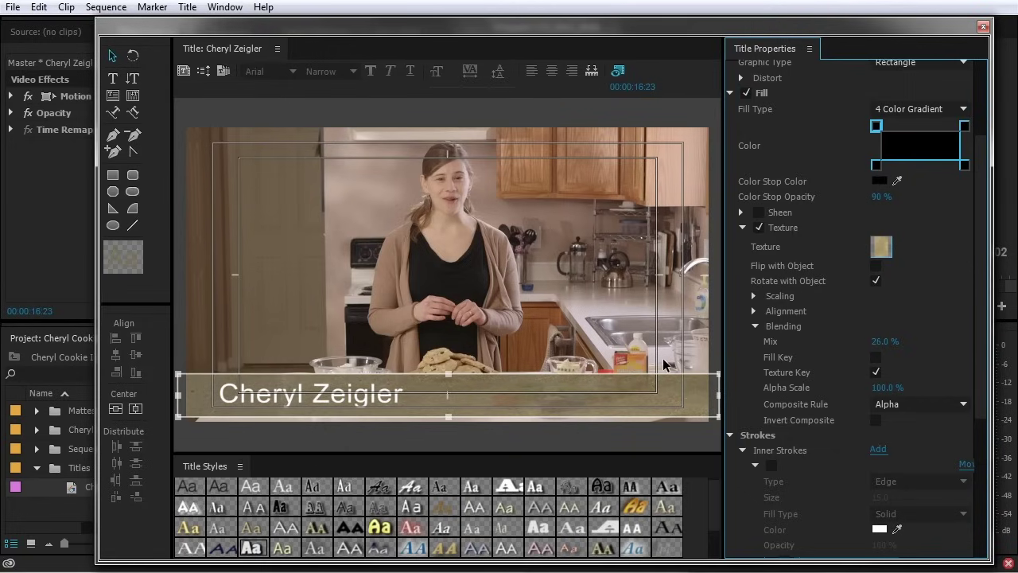
# Give the bar a solid very dark fill at 85% opacity, and trim the texture mix to 16%
pyautogui.click(904, 108)
pyautogui.click(905, 128)
pyautogui.click(879, 124)
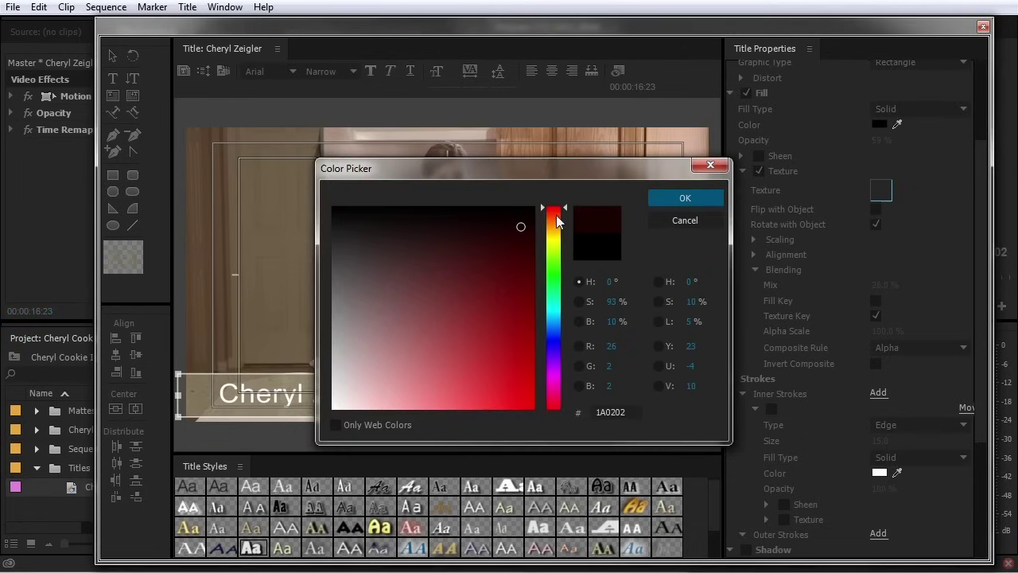
pyautogui.click(556, 225)
pyautogui.click(685, 198)
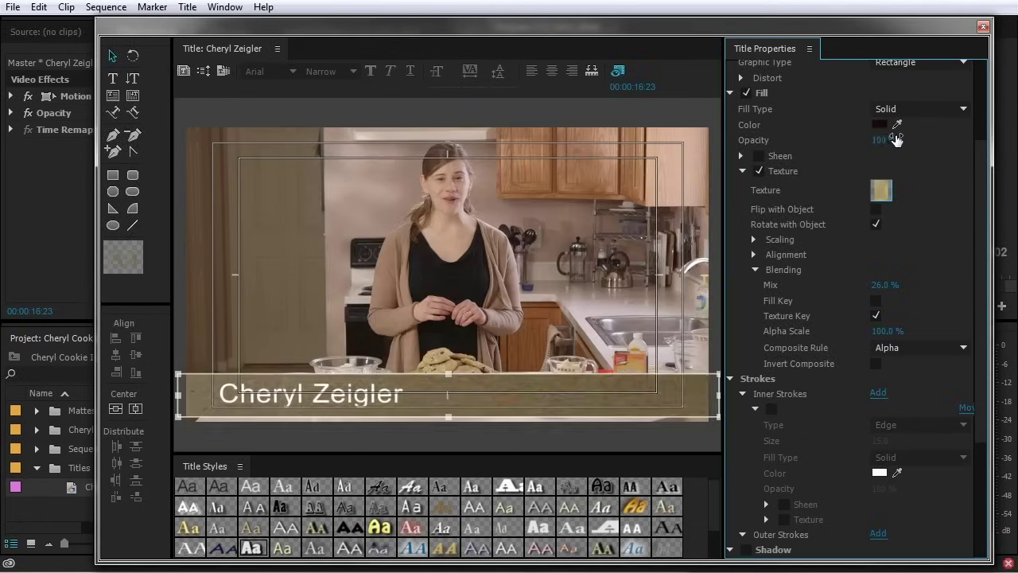
pyautogui.moveTo(888, 143); pyautogui.dragTo(880, 144)
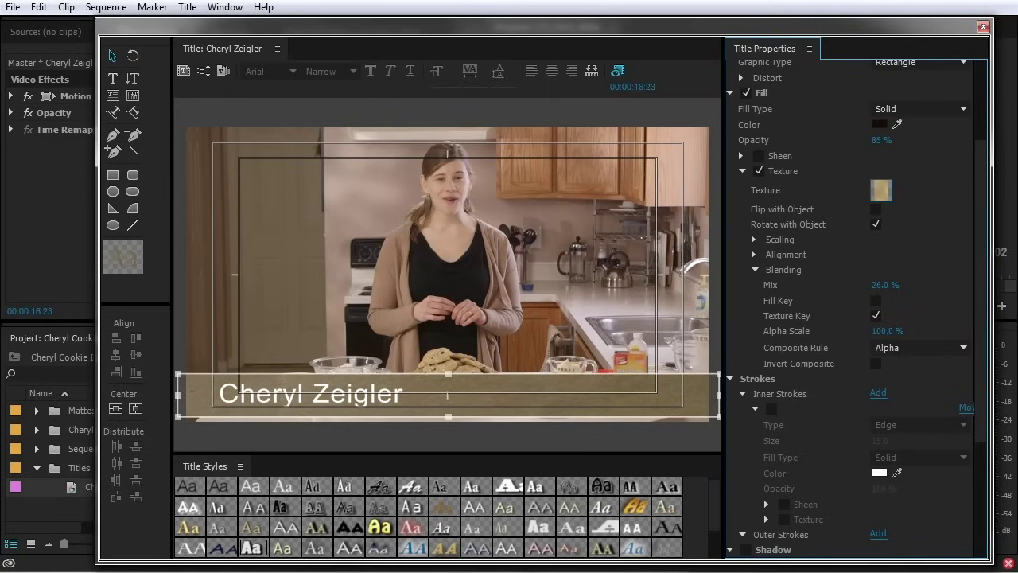
pyautogui.moveTo(884, 287); pyautogui.dragTo(873, 288)
# Add a drop shadow to the name text with size 10 and spread 30
pyautogui.click(372, 407)
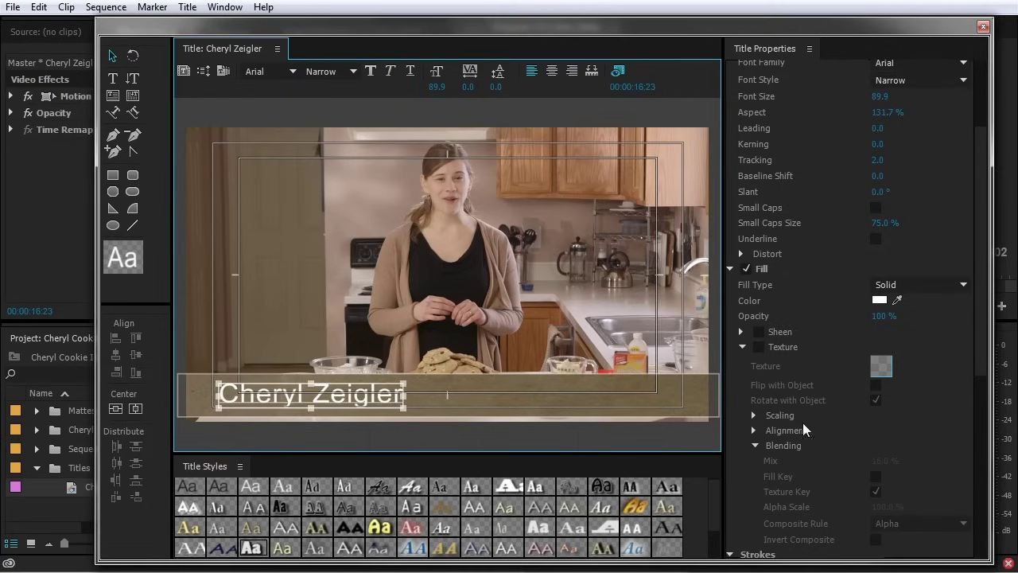
pyautogui.scroll(-5, 802, 429)
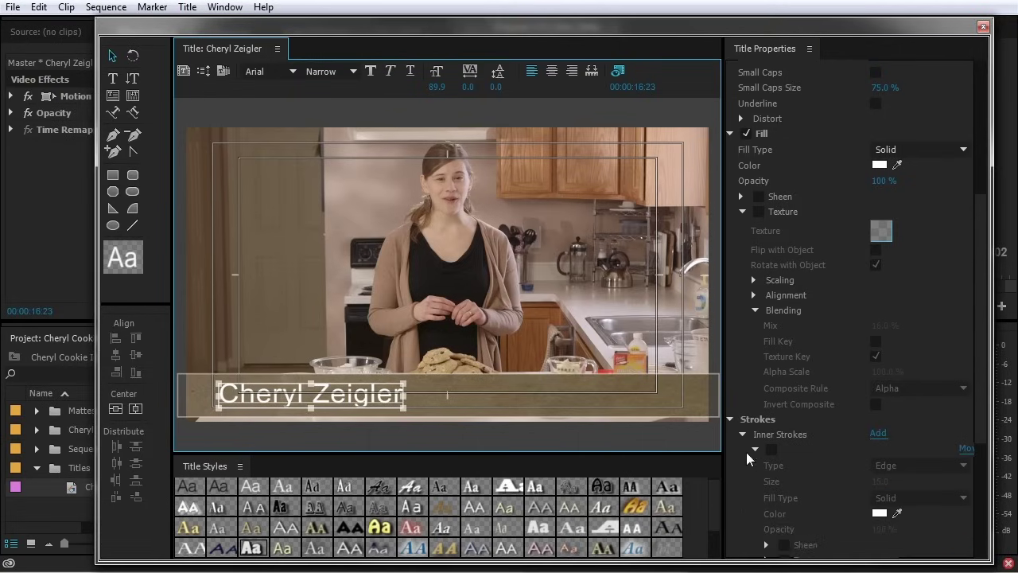
pyautogui.click(754, 450)
pyautogui.click(766, 478)
pyautogui.scroll(-1, 835, 493)
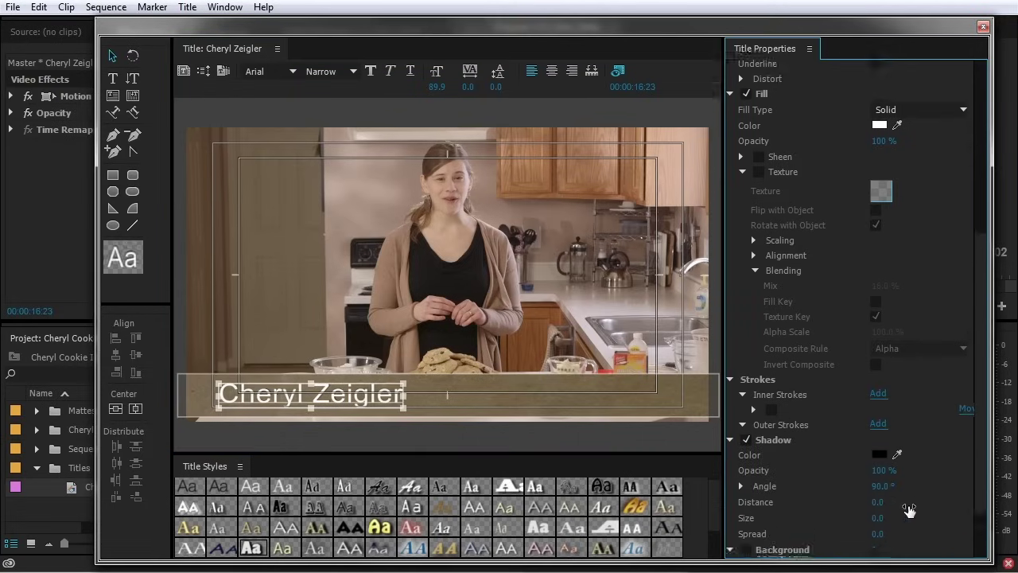
pyautogui.scroll(-1, 909, 510)
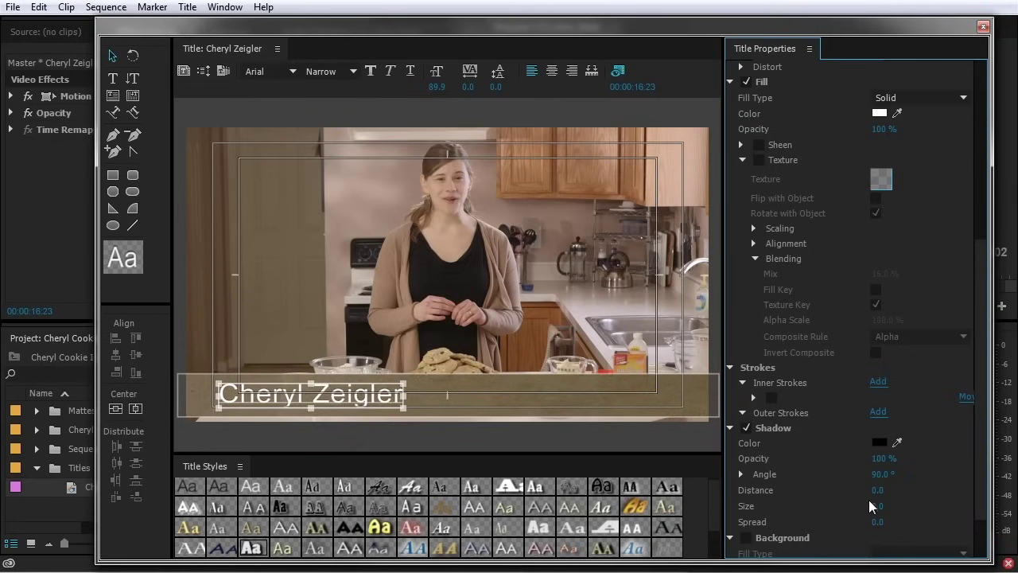
pyautogui.moveTo(880, 508); pyautogui.dragTo(898, 508)
pyautogui.moveTo(880, 520); pyautogui.dragTo(935, 520)
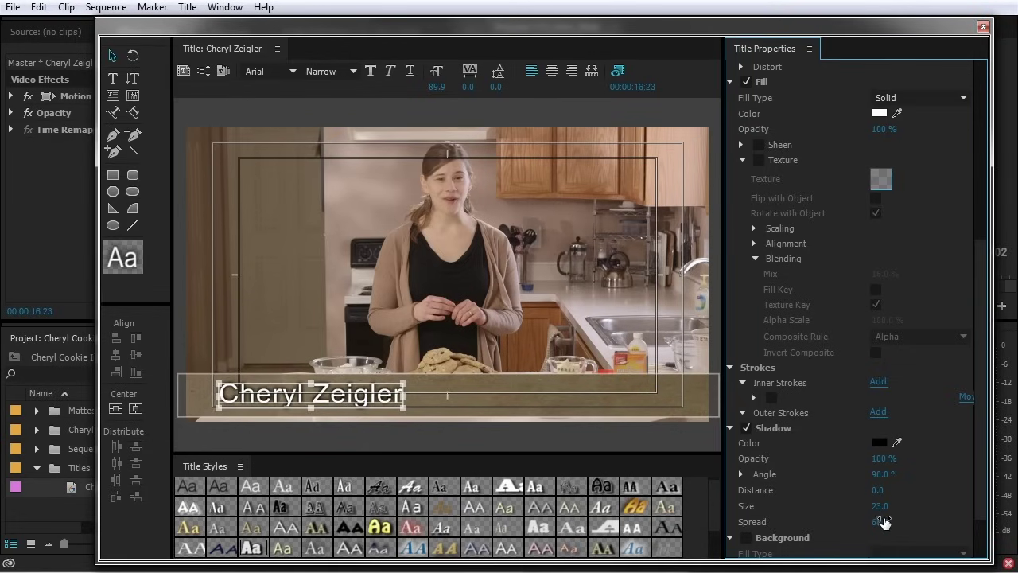
pyautogui.click(875, 506)
pyautogui.write('10')
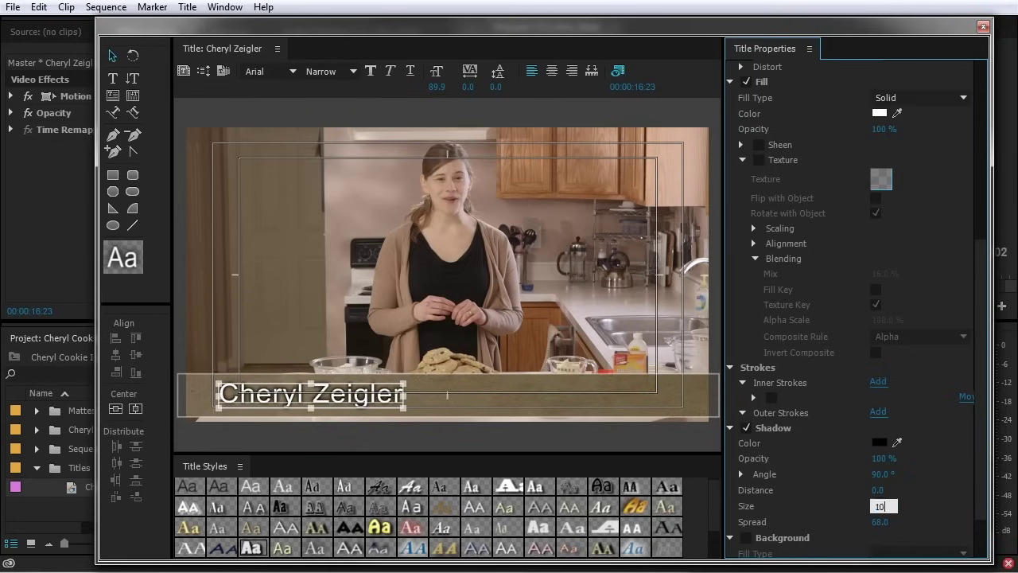
pyautogui.press('Tab')
pyautogui.write('30')
pyautogui.press('Return')
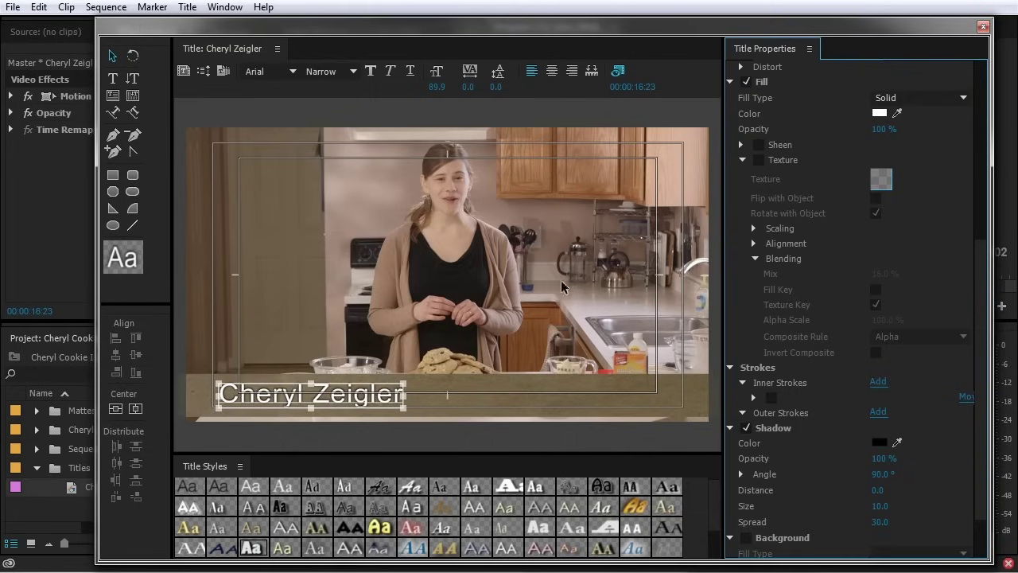
# Set the name's shadow to 20% opacity and a very dark brown colour
pyautogui.click(883, 458)
pyautogui.write('20')
pyautogui.press('Return')
pyautogui.click(878, 442)
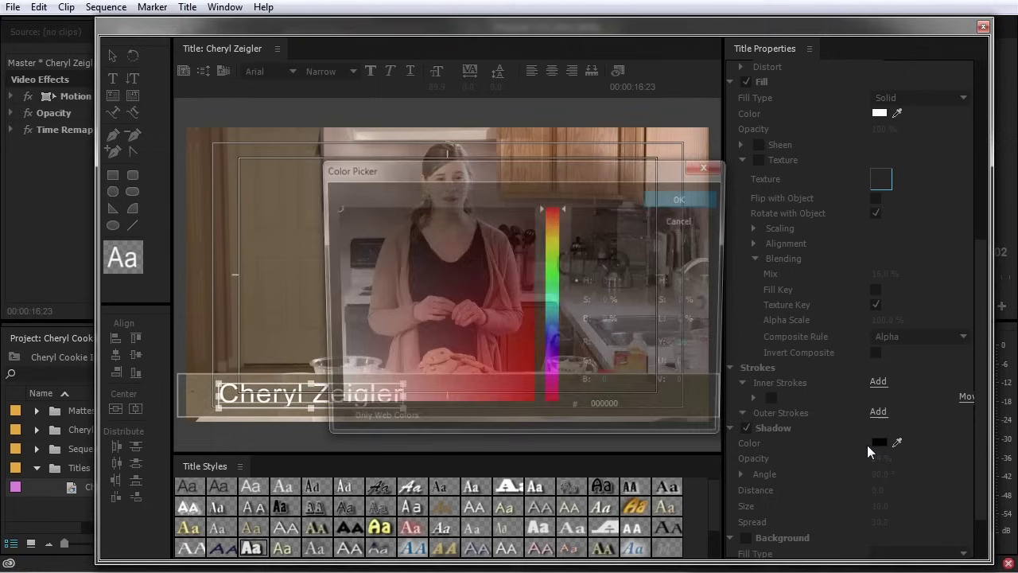
pyautogui.click(557, 233)
pyautogui.moveTo(556, 232); pyautogui.dragTo(552, 222)
pyautogui.click(526, 223)
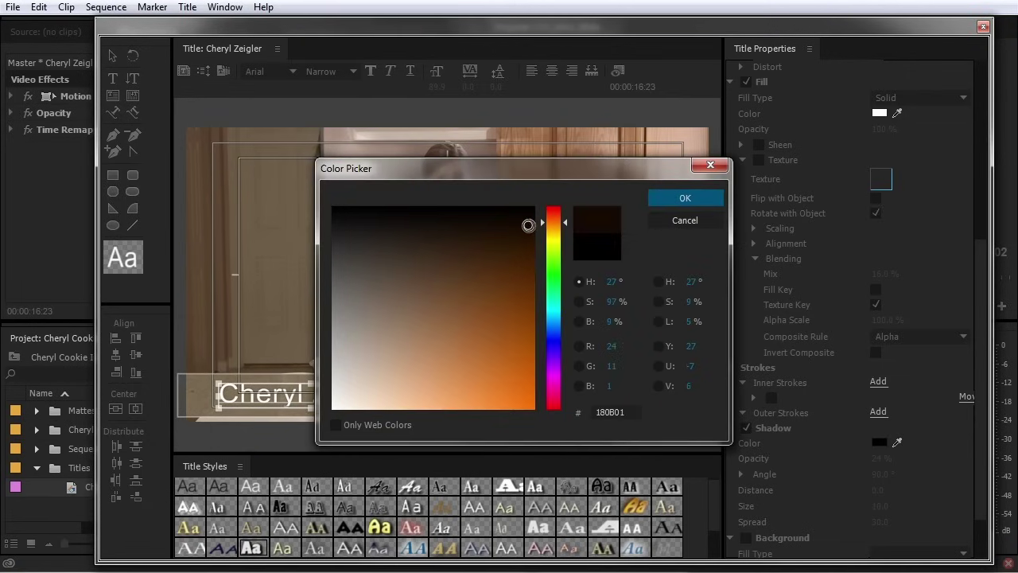
pyautogui.click(676, 198)
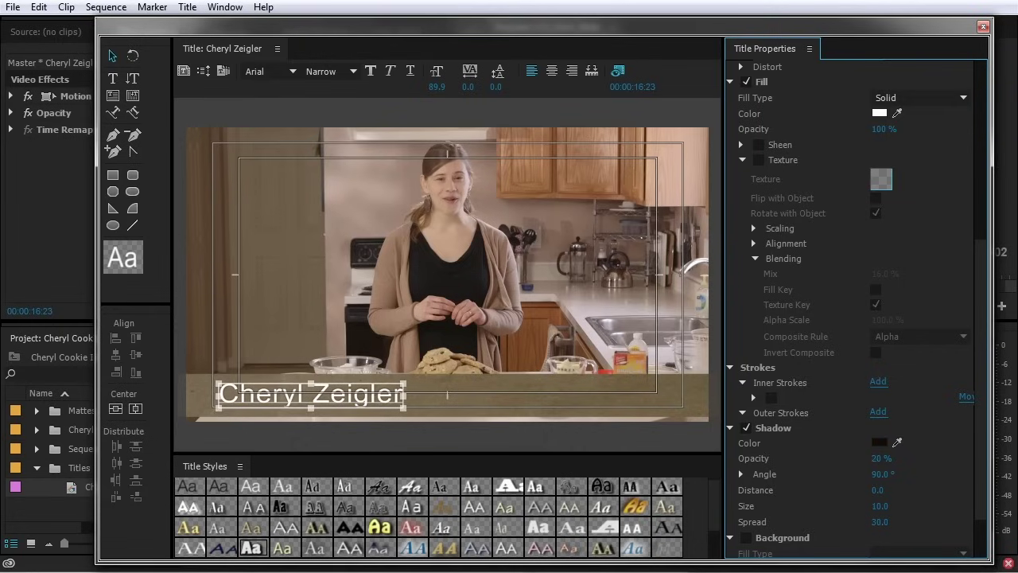
# Select the background bar and switch off its cardboard texture
pyautogui.click(356, 412)
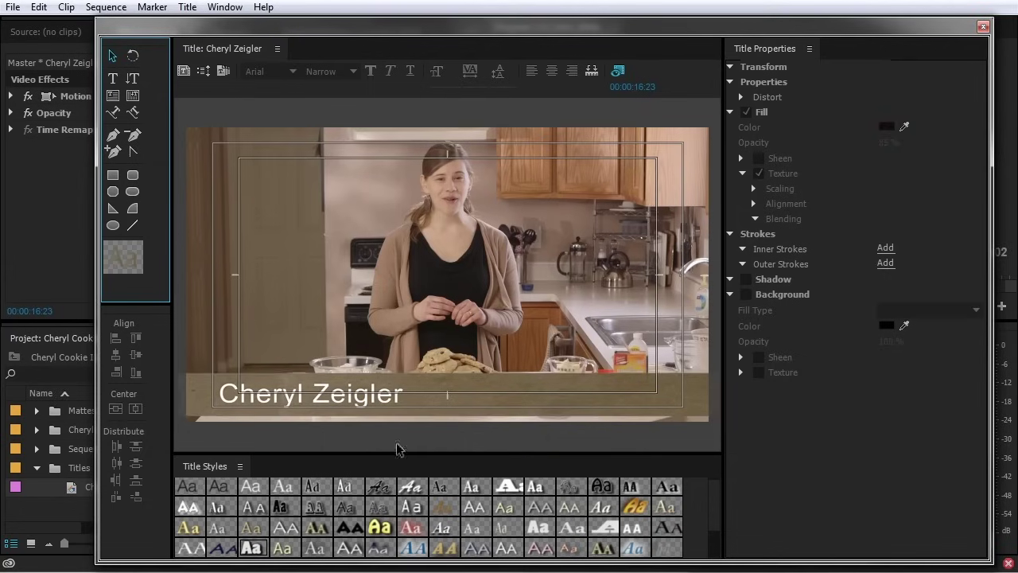
pyautogui.click(524, 396)
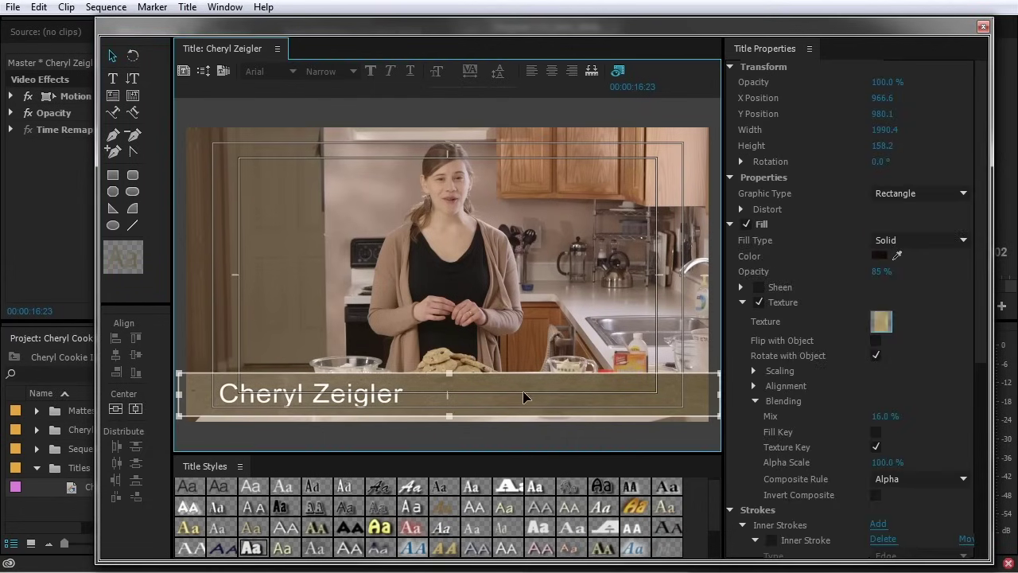
pyautogui.click(757, 302)
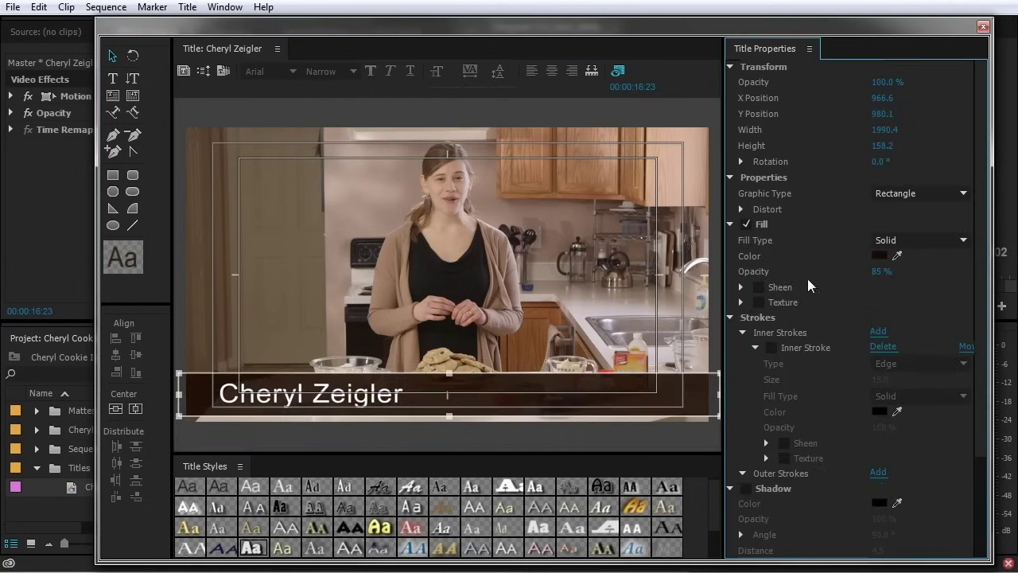
# Set the bar colour to black and change its fill type to 4 Color Gradient
pyautogui.click(879, 255)
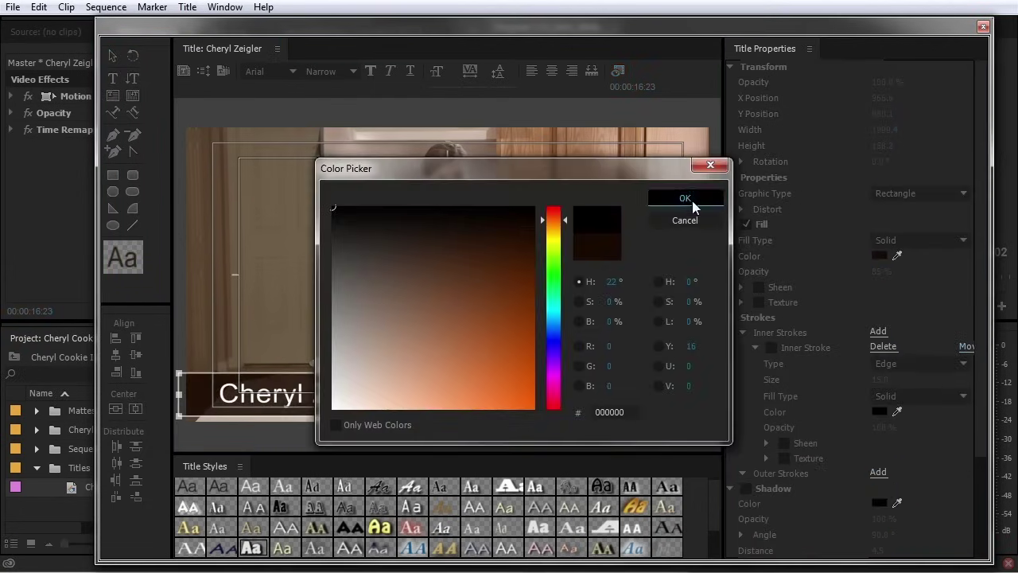
pyautogui.click(685, 198)
pyautogui.click(910, 240)
pyautogui.click(922, 311)
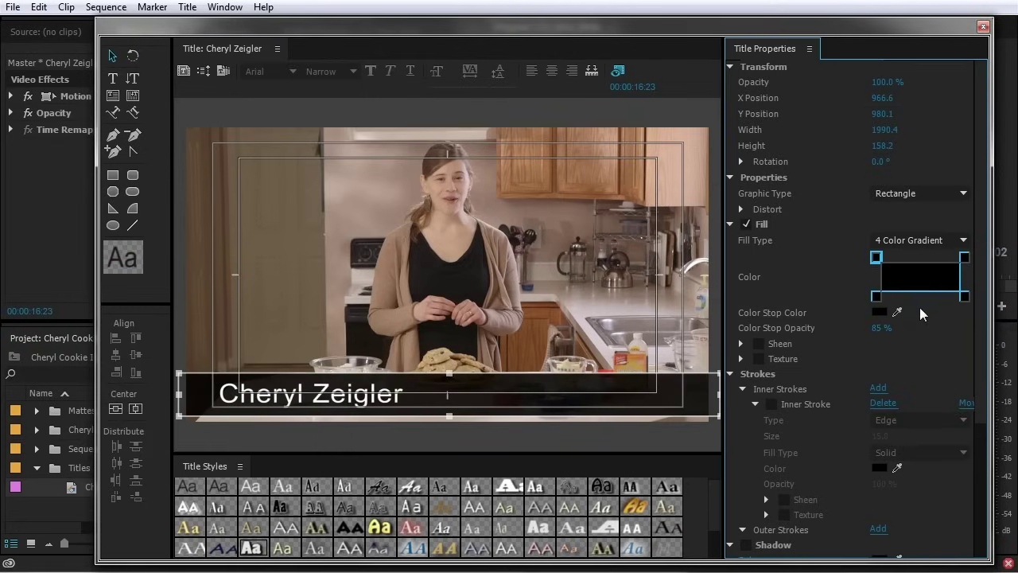
# Give the gradient's colour stops different opacities, such as 90% and 70%
pyautogui.click(965, 297)
pyautogui.click(876, 297)
pyautogui.click(883, 326)
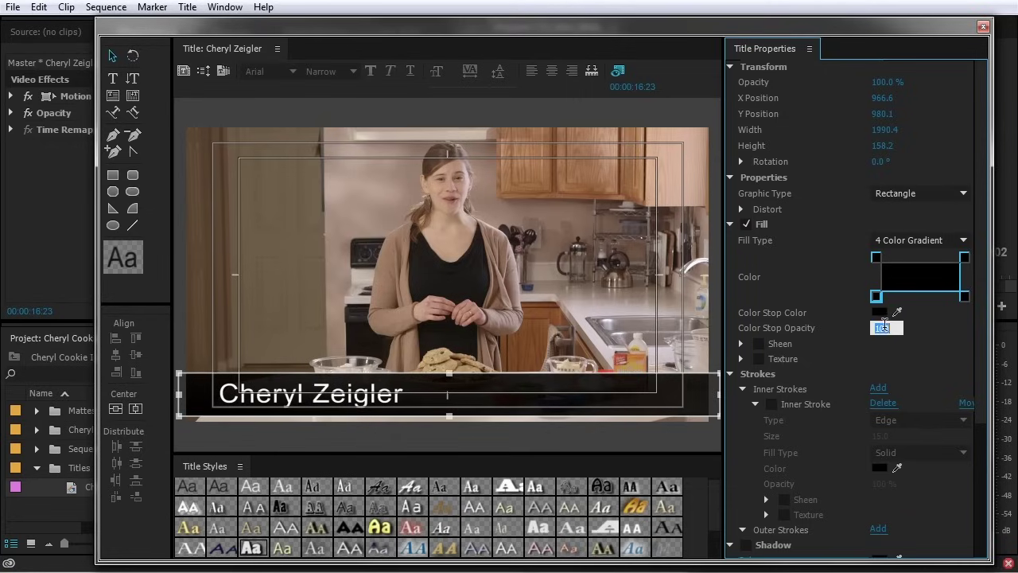
pyautogui.write('90')
pyautogui.click(876, 256)
pyautogui.click(882, 327)
pyautogui.write('90')
pyautogui.press('Return')
pyautogui.click(964, 256)
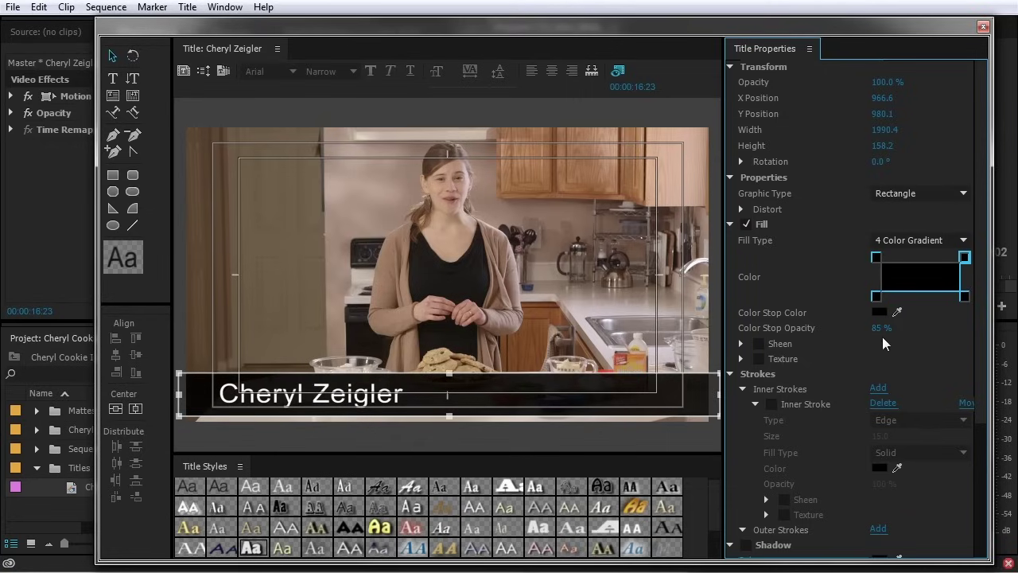
pyautogui.click(876, 330)
pyautogui.click(963, 296)
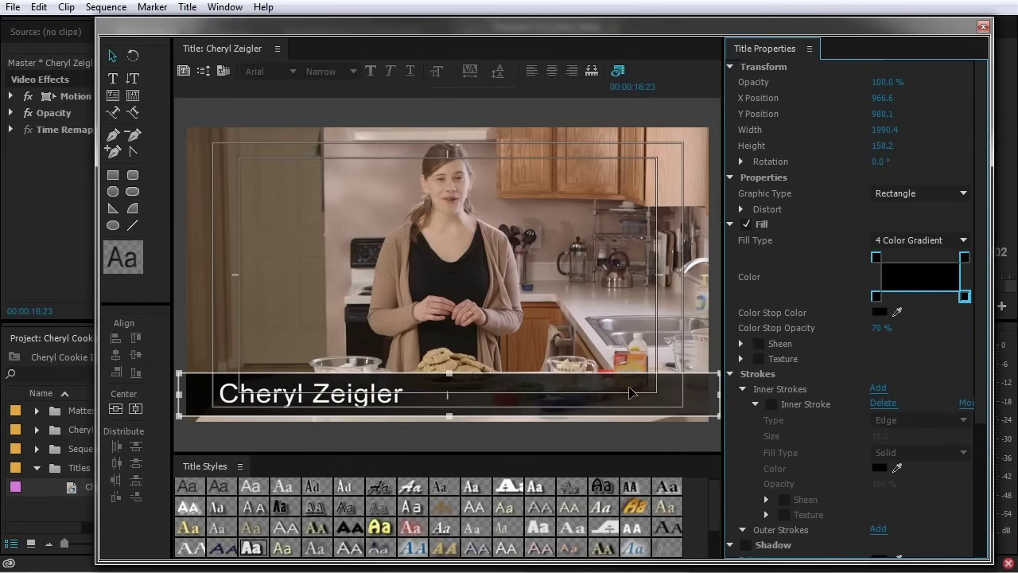
# Select the name text, toggle its shadow, and bring up the title Templates
pyautogui.click(310, 404)
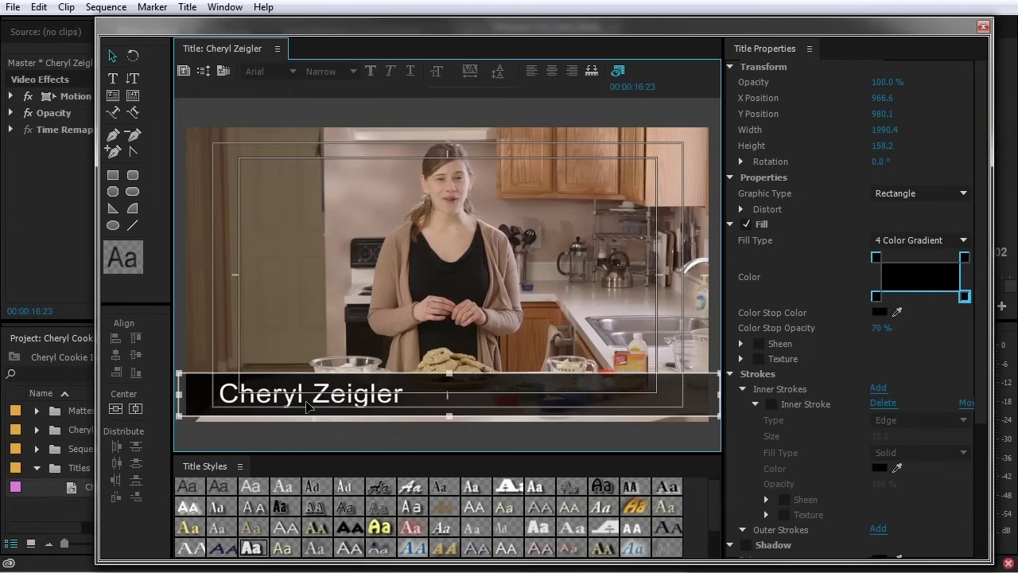
pyautogui.click(350, 401)
pyautogui.scroll(-1, 783, 428)
pyautogui.scroll(-4, 783, 442)
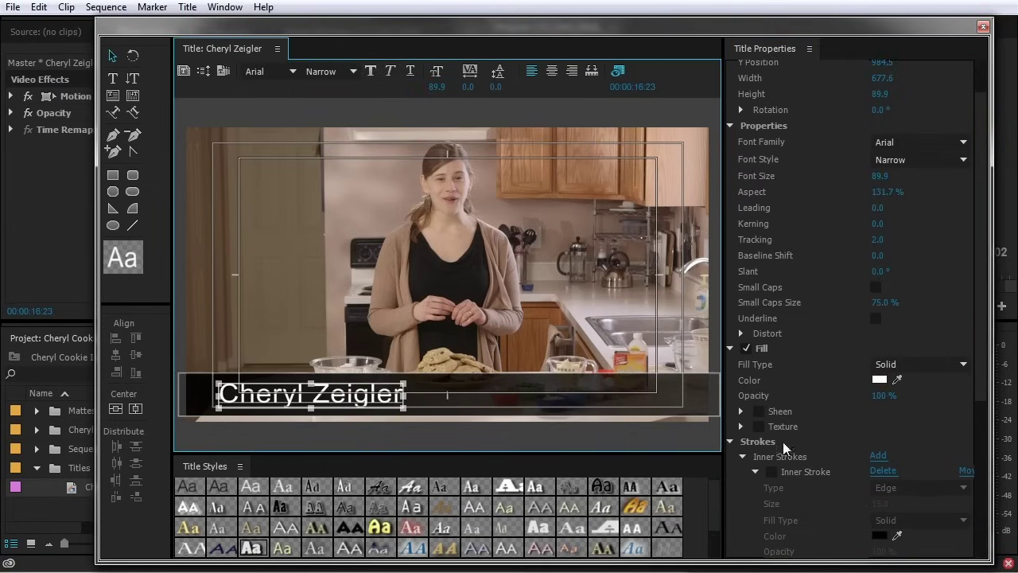
pyautogui.click(747, 524)
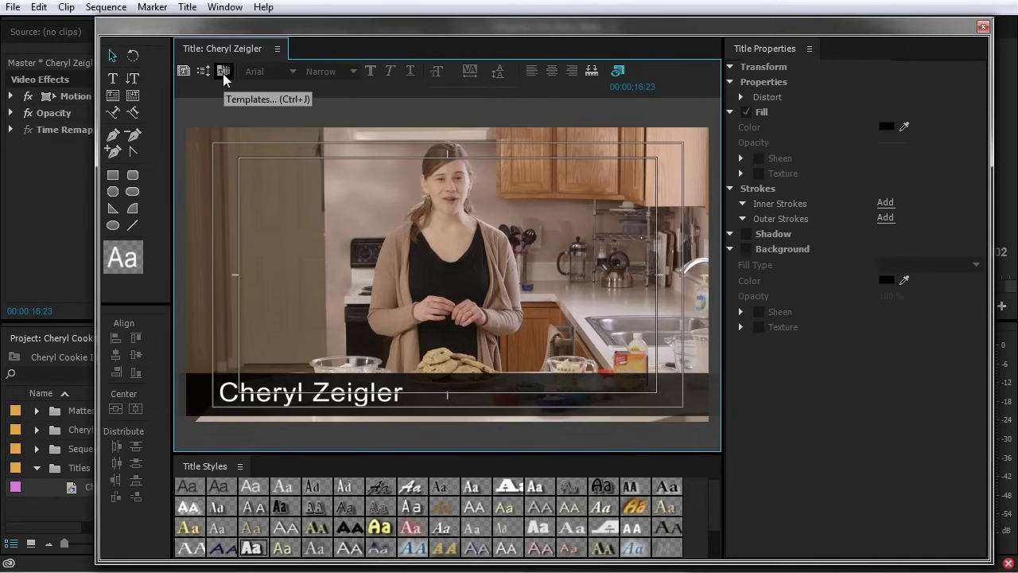
pyautogui.click(224, 72)
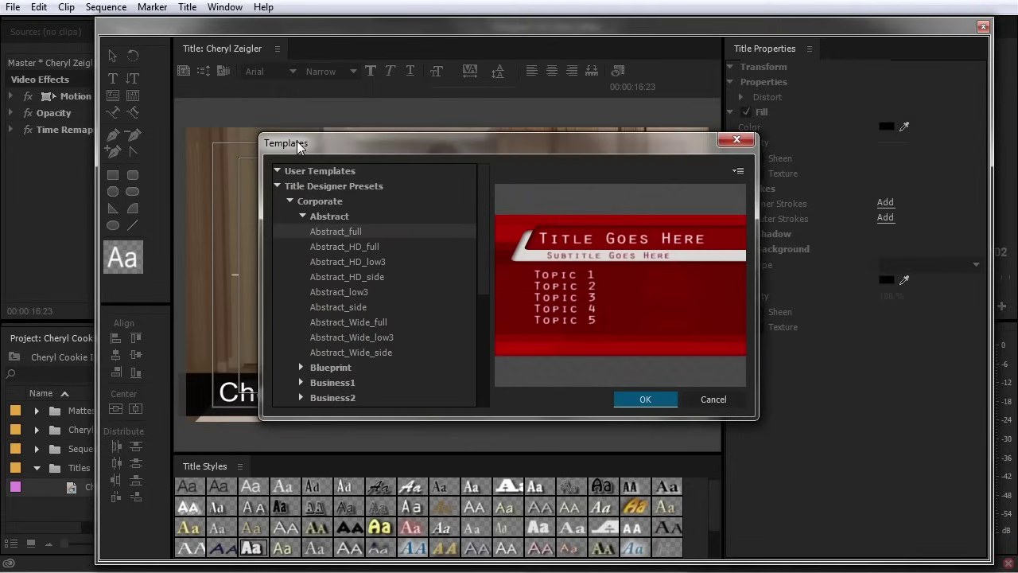
# Import the current title as a user template named 'Basic Lower Third', then close Templates
pyautogui.click(276, 186)
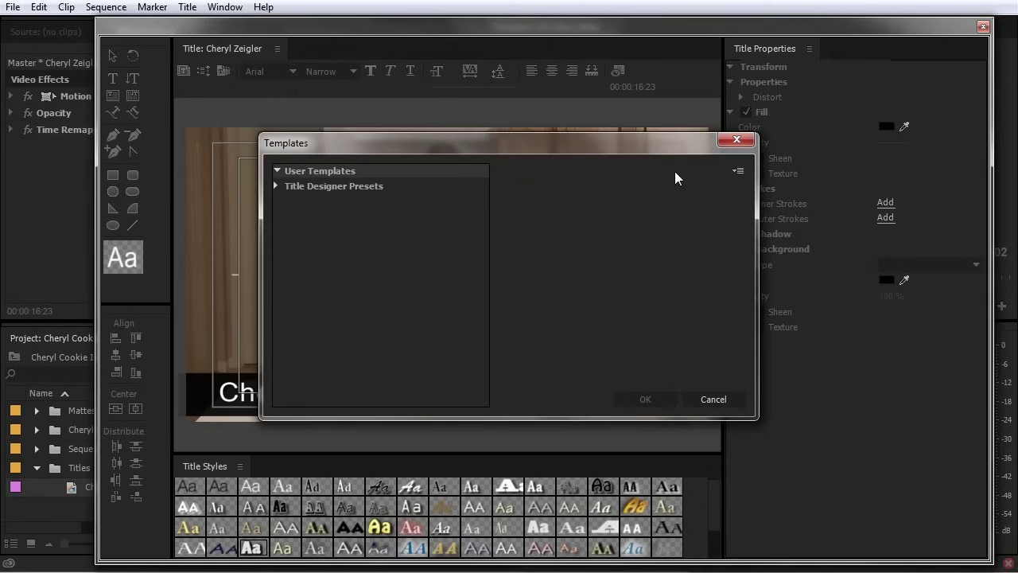
pyautogui.click(738, 170)
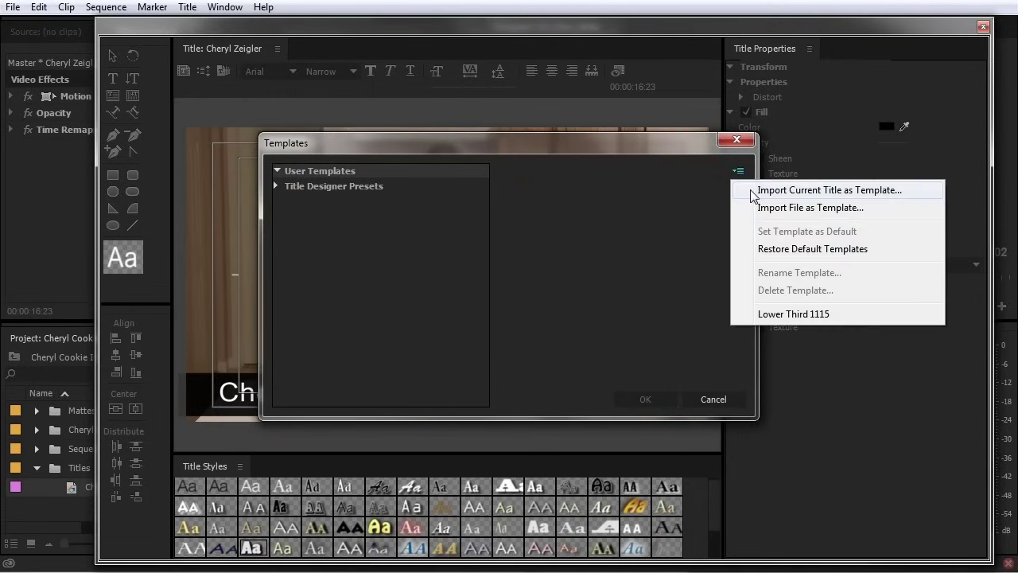
pyautogui.click(833, 191)
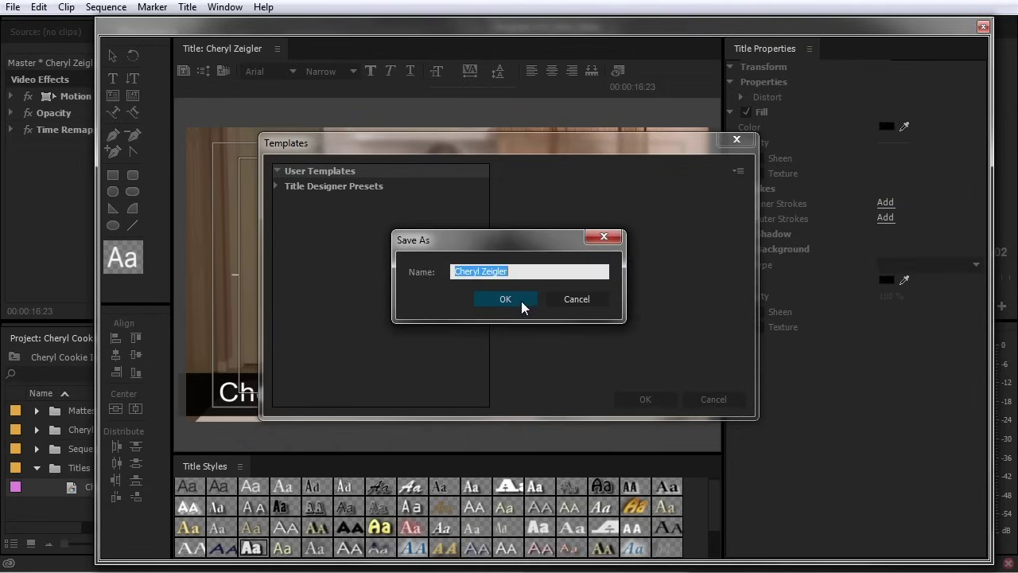
pyautogui.write('Basic Lower Third')
pyautogui.click(521, 299)
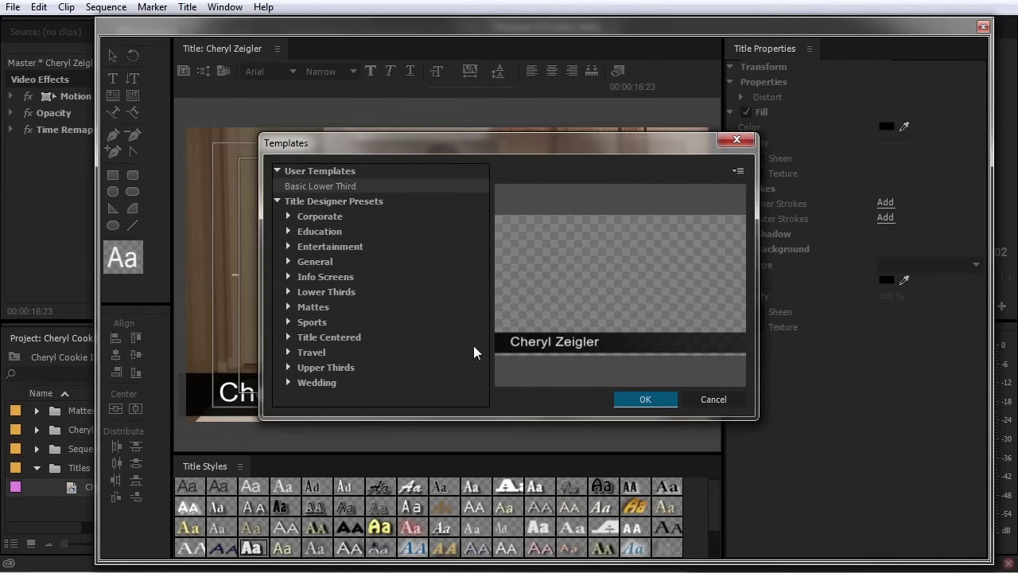
pyautogui.click(708, 400)
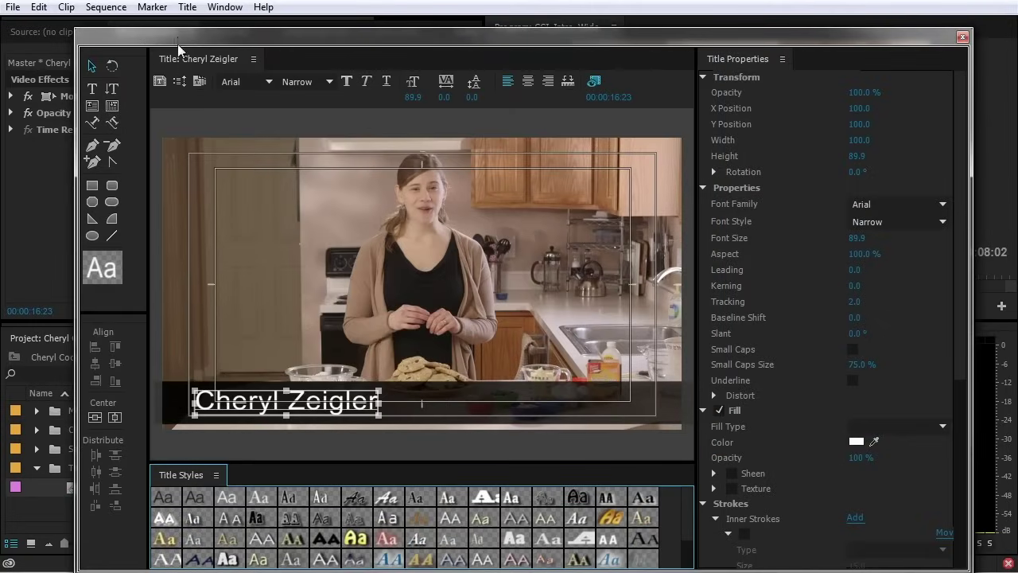
# Create a new title based on the current one, named after the second person
pyautogui.click(187, 7)
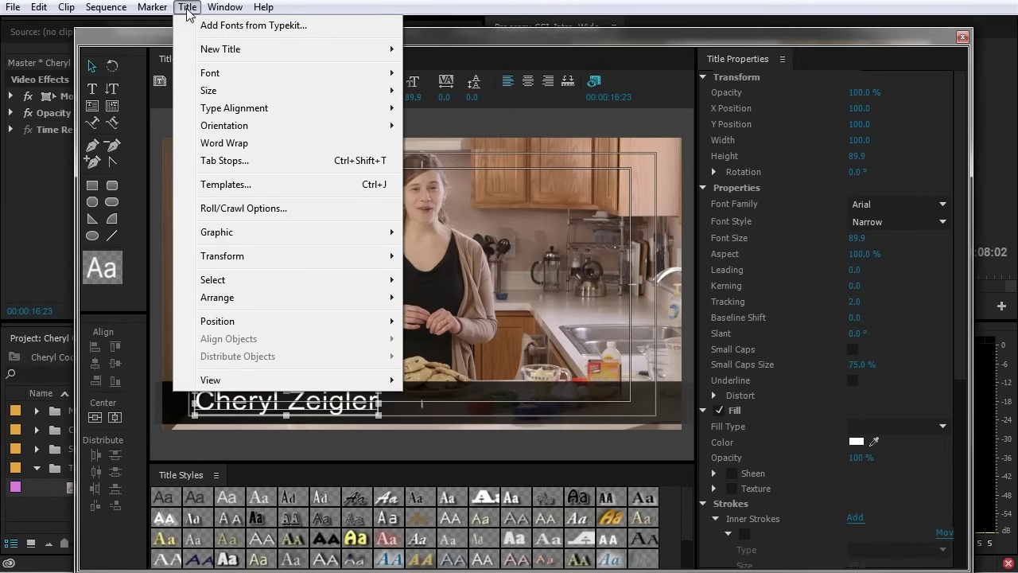
pyautogui.moveTo(210, 54)
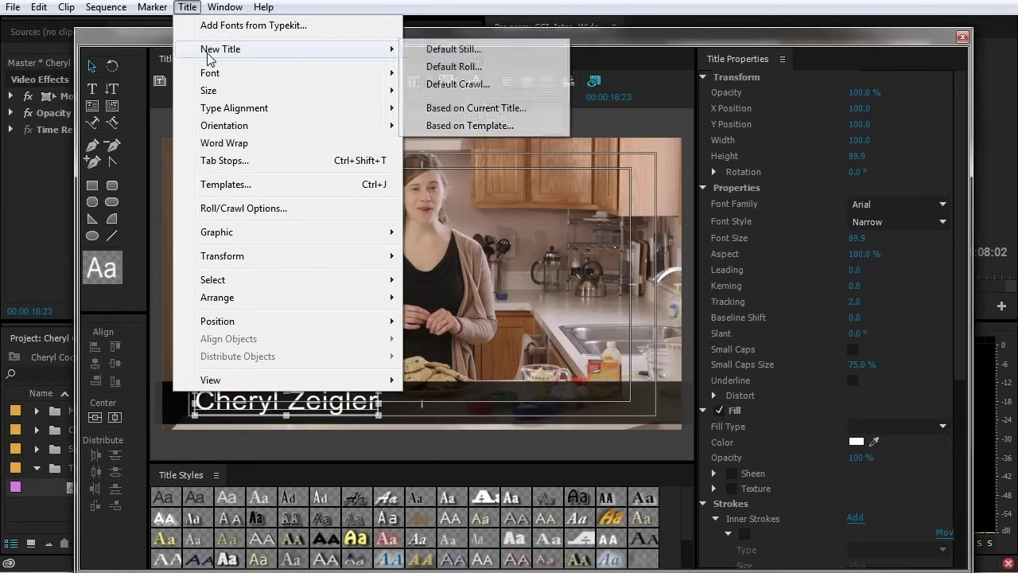
pyautogui.click(466, 112)
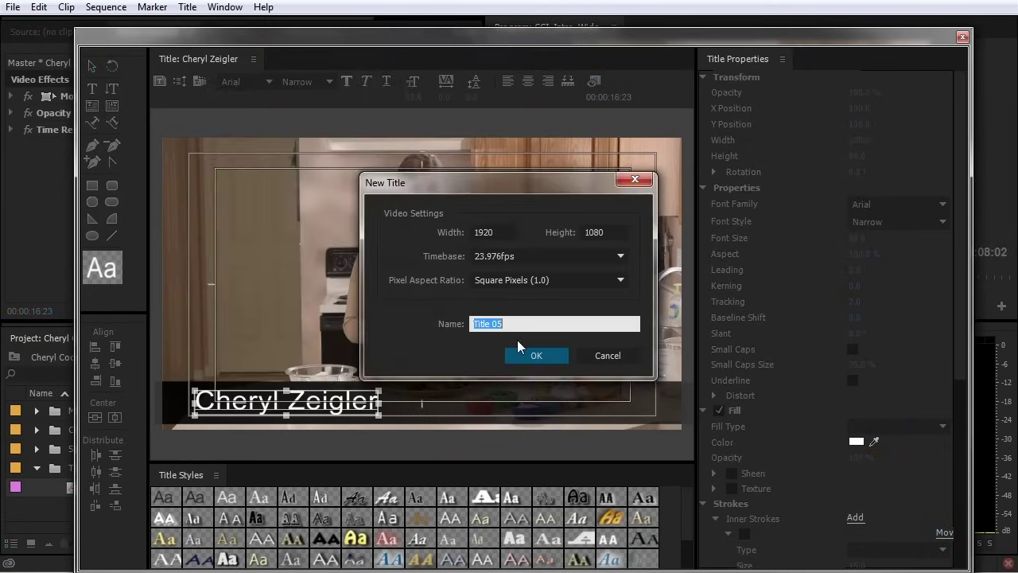
pyautogui.write('Bpb Smith')
pyautogui.press('Return')
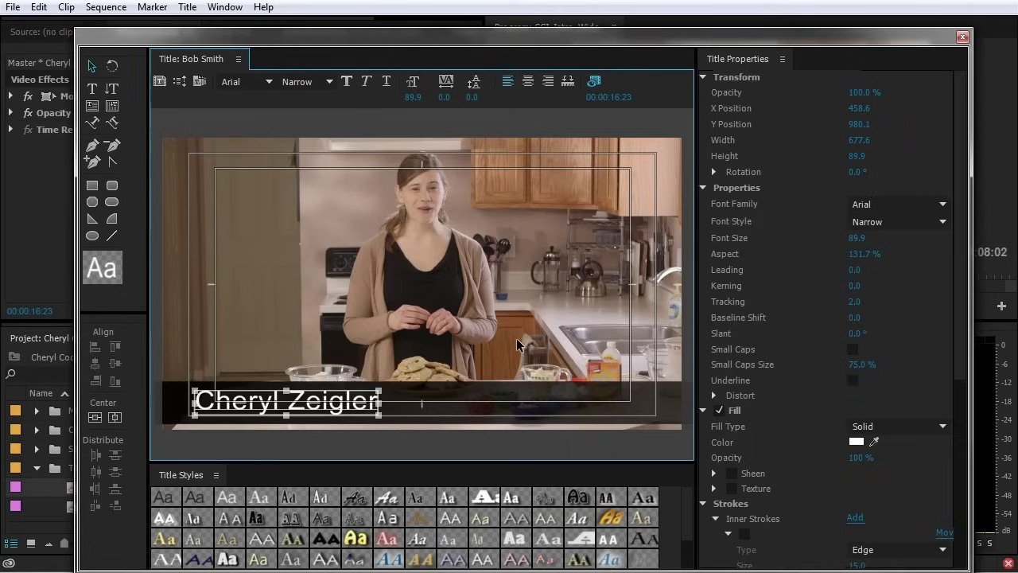
# Replace the title's name text with the second person's name and close the Titler
pyautogui.moveTo(306, 55); pyautogui.dragTo(403, 39)
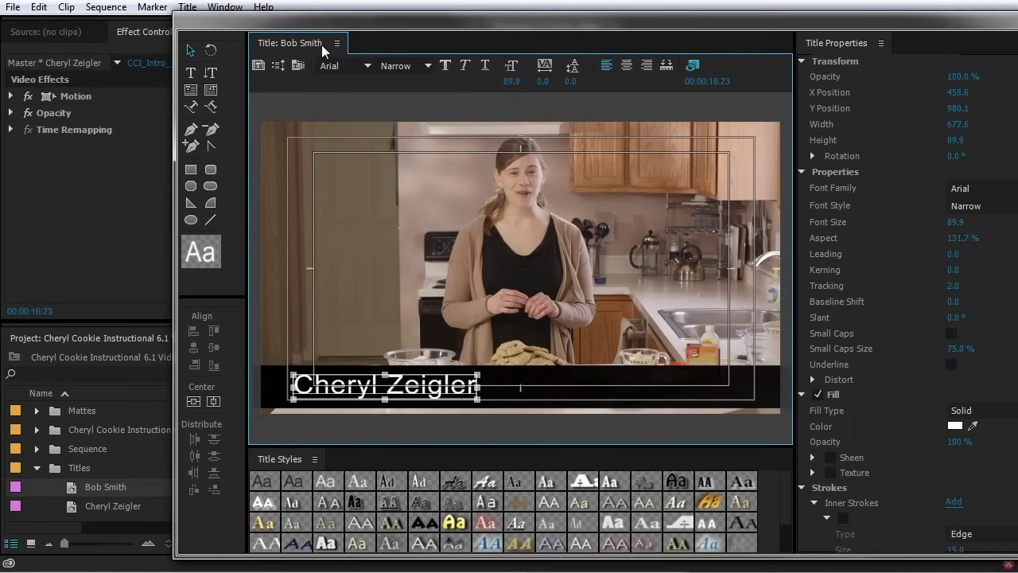
pyautogui.doubleClick(442, 388)
pyautogui.moveTo(472, 387); pyautogui.dragTo(291, 387)
pyautogui.write('Bob Smith')
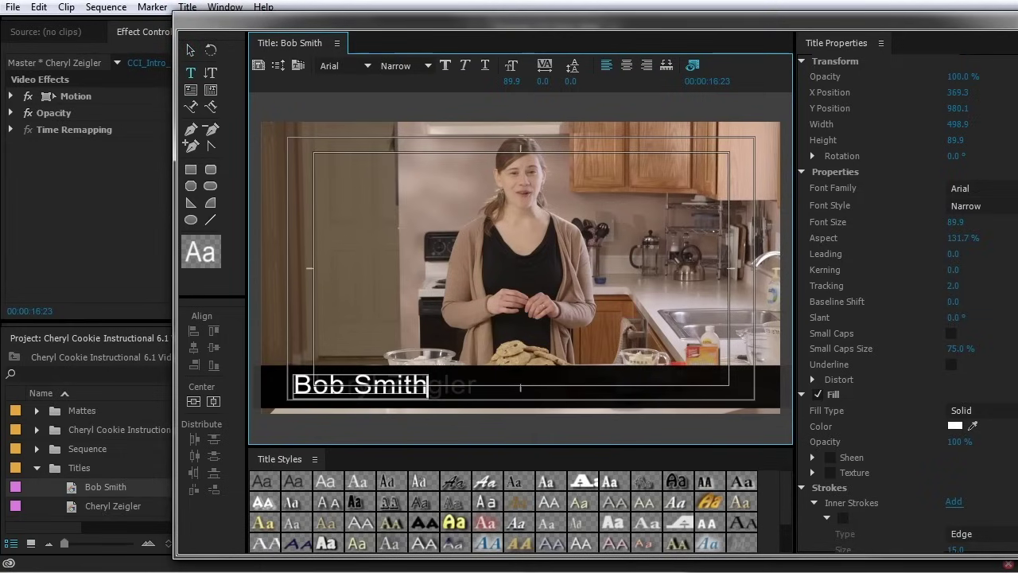
pyautogui.click(1013, 14)
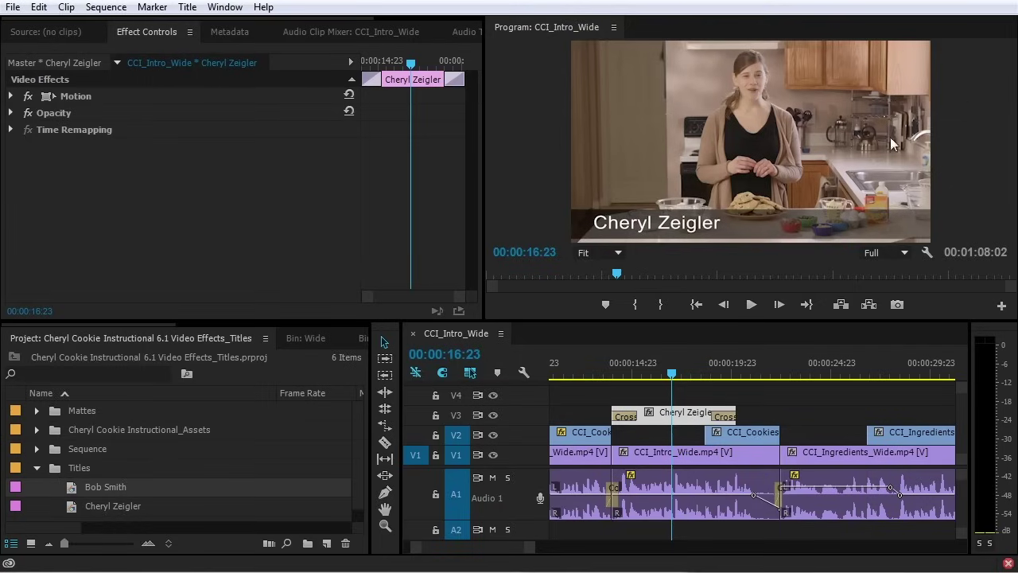
# Duplicate the second name title in the Project panel and rename the copy for a third person
pyautogui.click(71, 487)
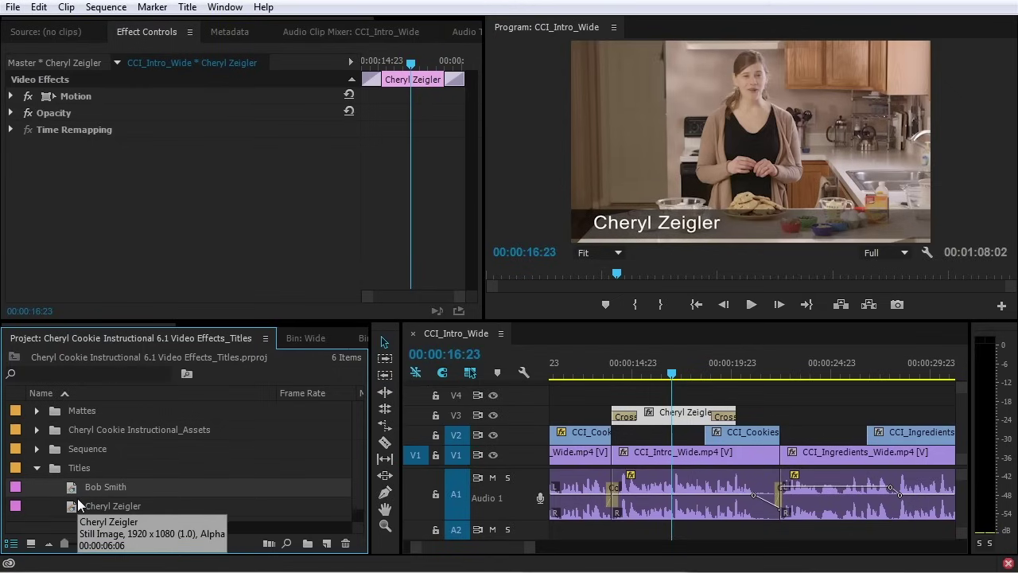
pyautogui.hotkey('ctrl', 'shift', '/')
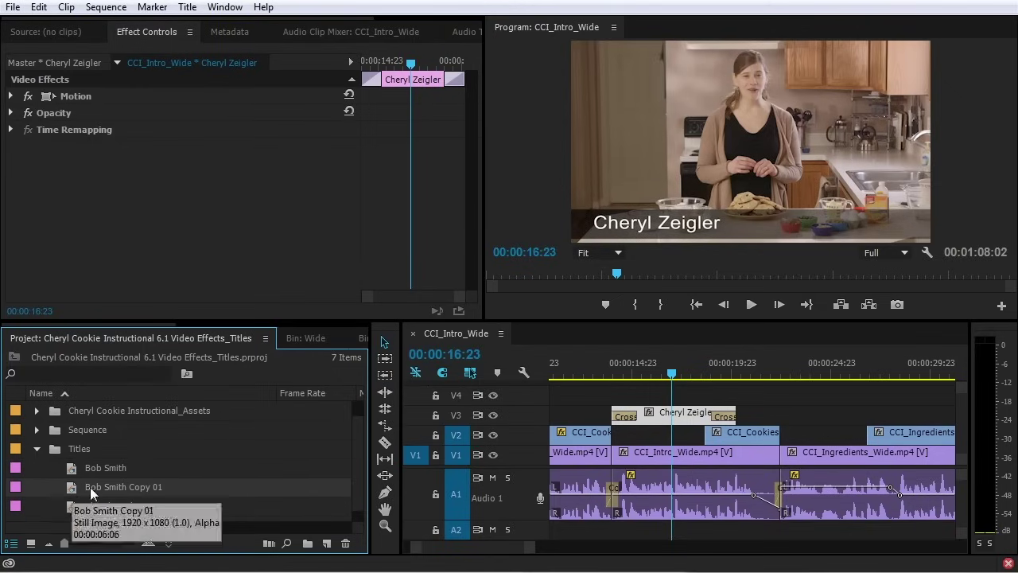
pyautogui.click(112, 487)
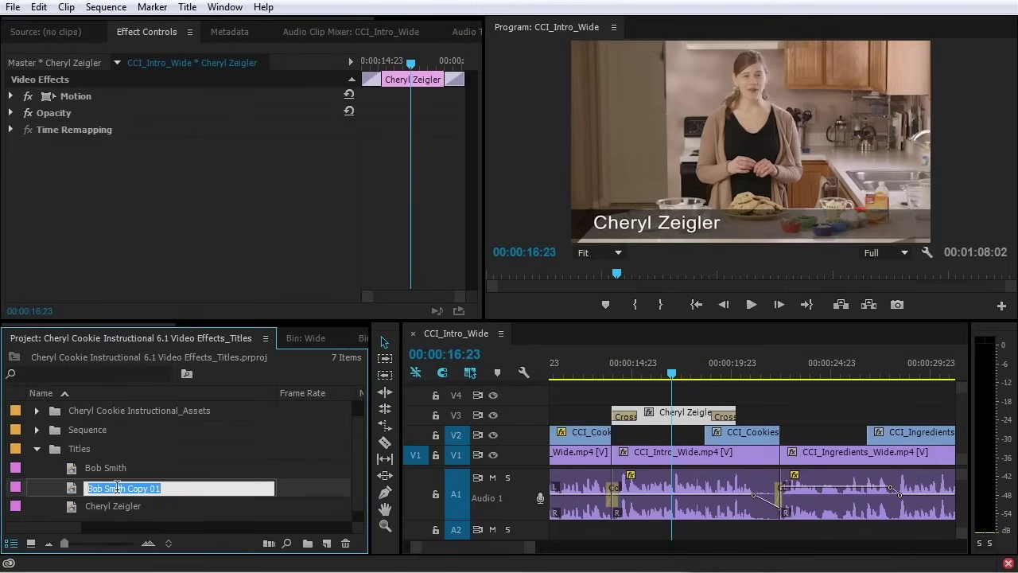
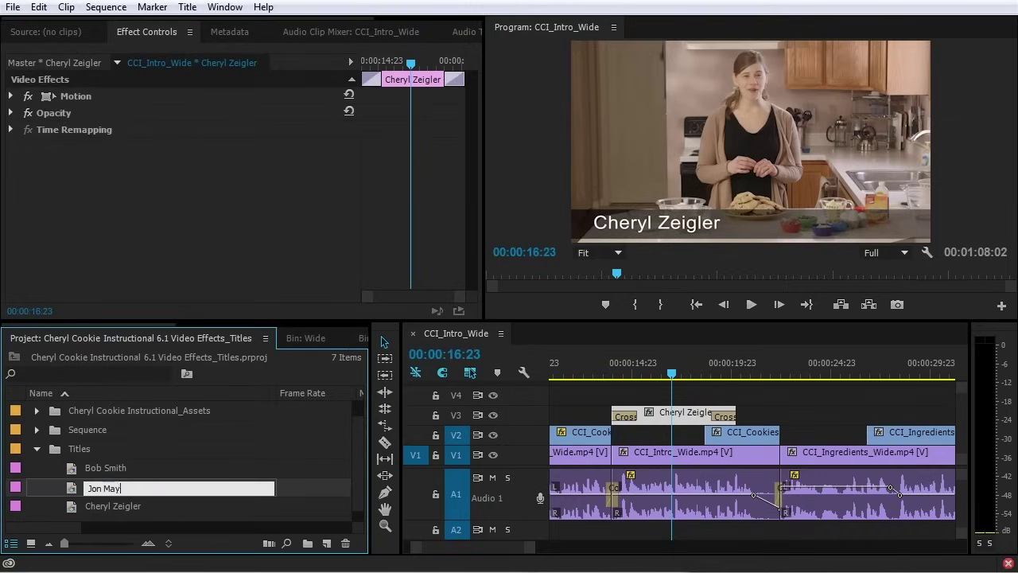
pyautogui.press('Tab')
# Open the renamed copy, retype its name text as the third person's name, and close the Titler
pyautogui.doubleClick(76, 486)
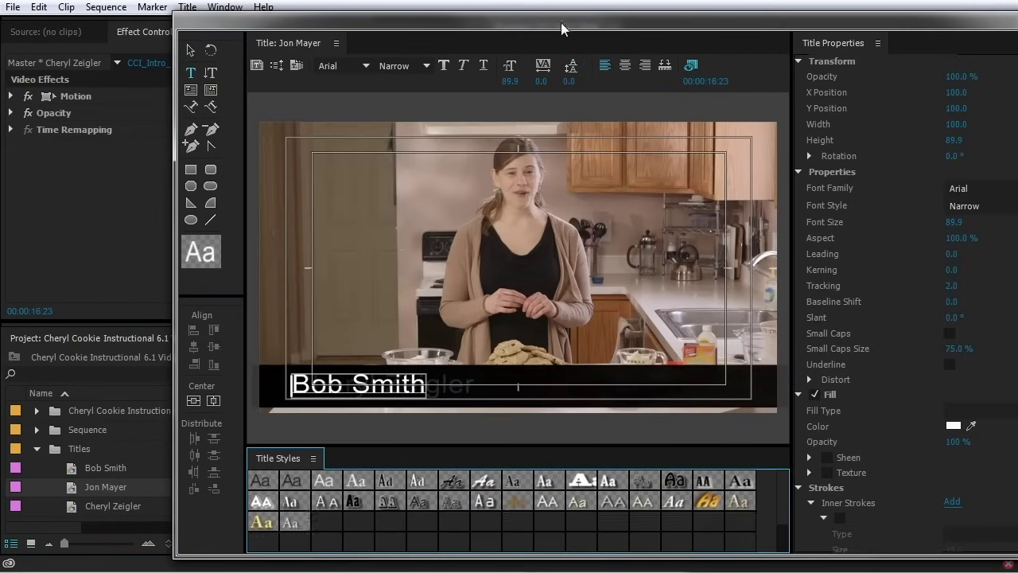
pyautogui.moveTo(560, 23); pyautogui.dragTo(473, 19)
pyautogui.click(279, 380)
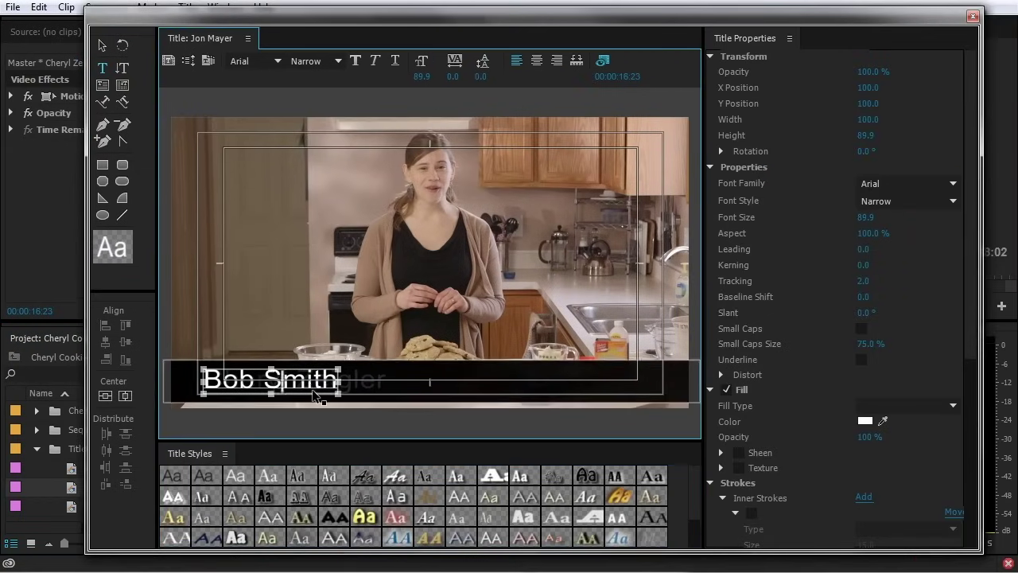
pyautogui.hotkey('ctrl', 'a')
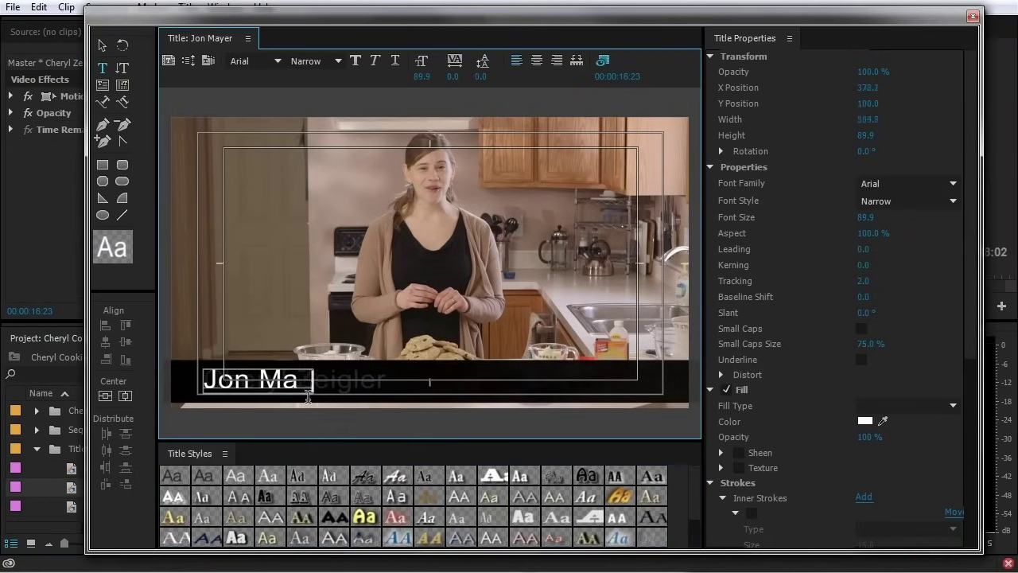
pyautogui.click(972, 16)
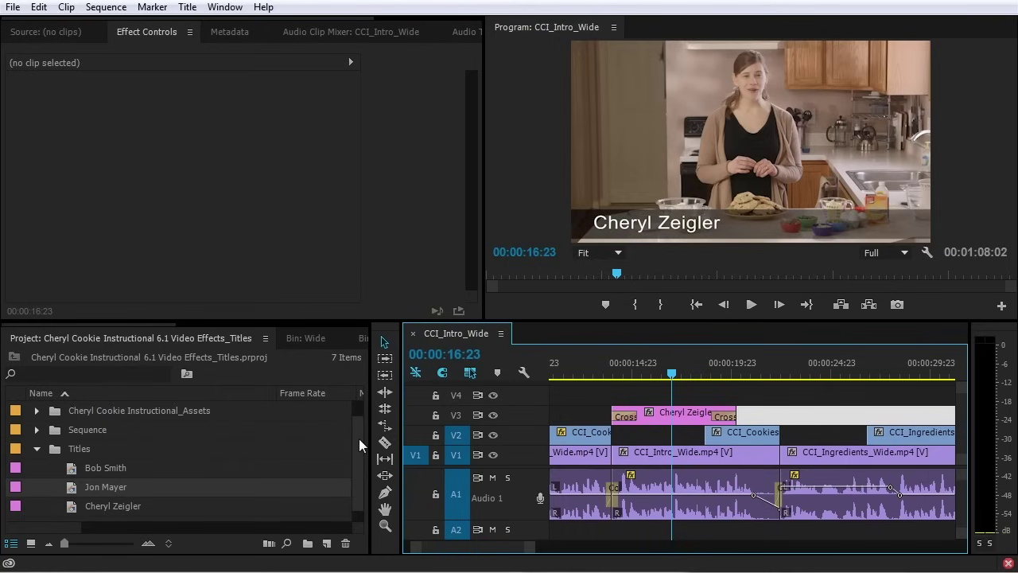
# Import the guest's STATS.mov clip and drop it onto track V4
pyautogui.hotkey('ctrl', 'i')
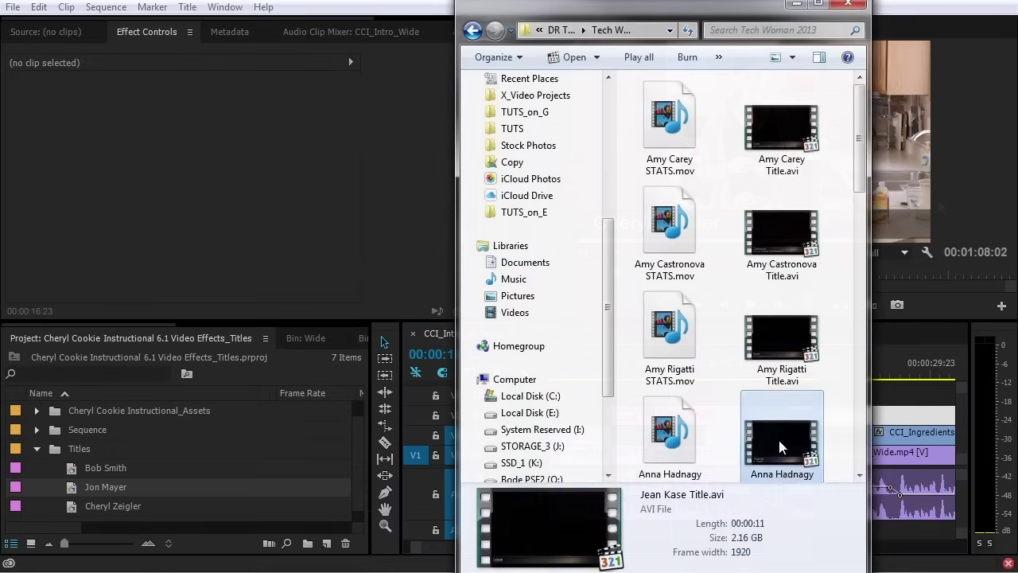
pyautogui.click(778, 417)
pyautogui.click(668, 430)
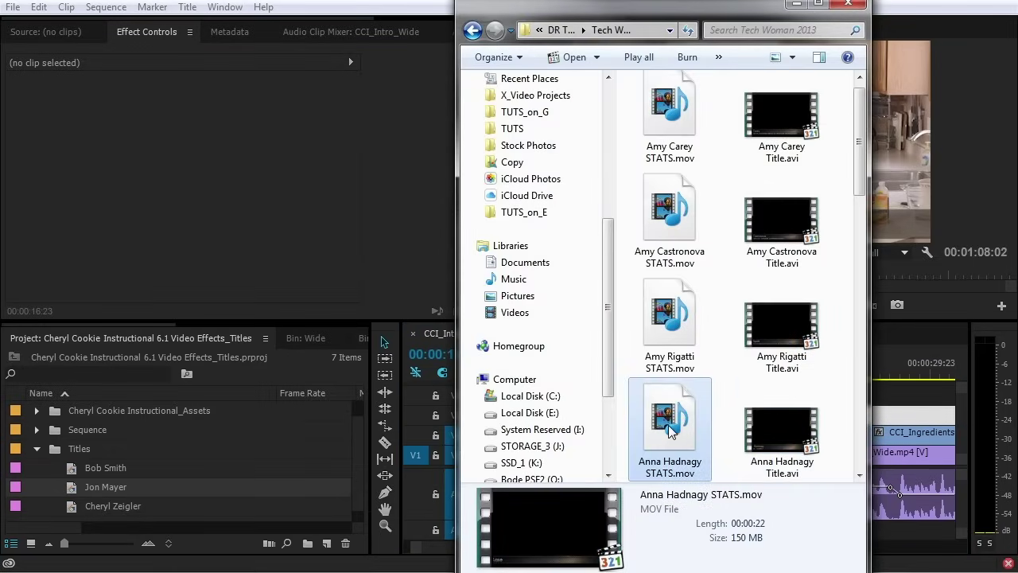
pyautogui.moveTo(668, 430); pyautogui.dragTo(620, 392)
pyautogui.click(755, 373)
pyautogui.press('space')
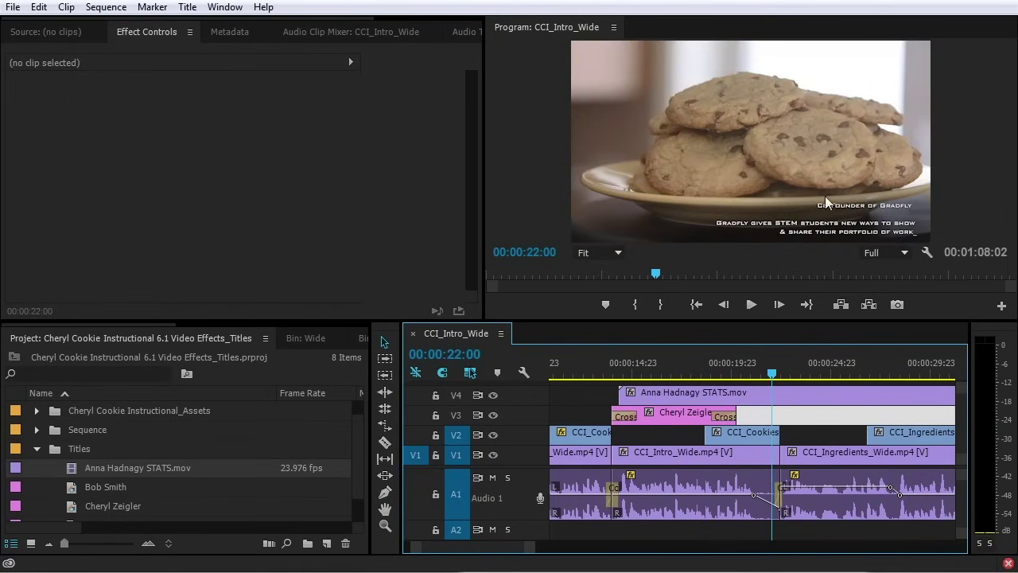
# Save the project, then bring the Title.avi clip into the Titles bin and onto V4
pyautogui.hotkey('ctrl', 's')
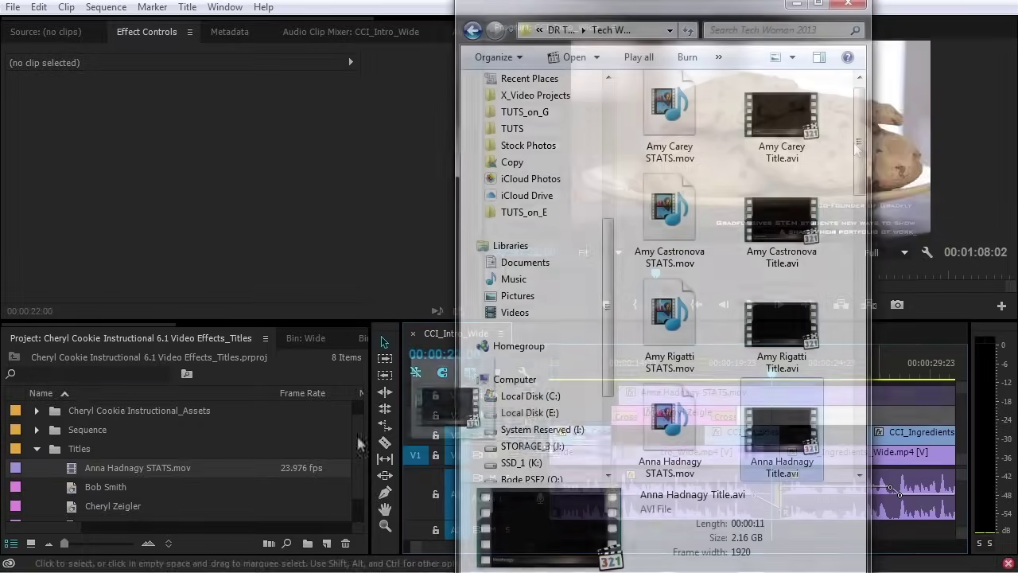
pyautogui.moveTo(360, 443); pyautogui.dragTo(80, 450)
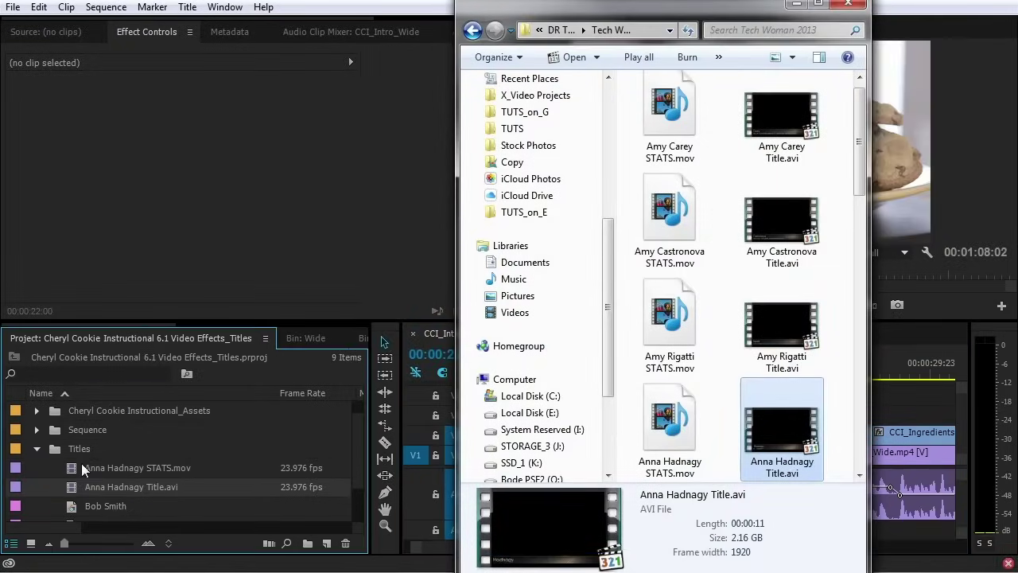
pyautogui.moveTo(79, 490); pyautogui.dragTo(745, 405)
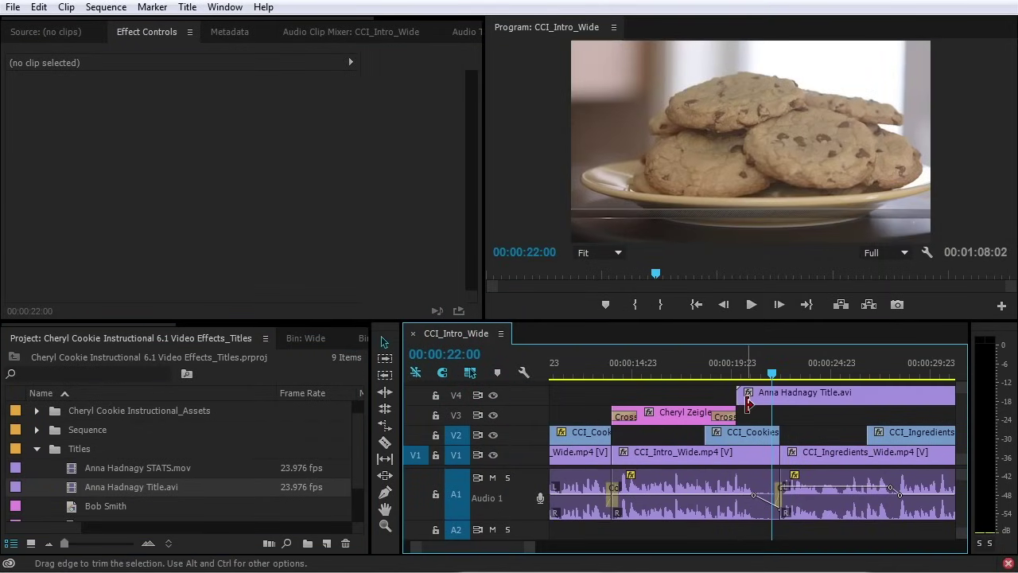
# Play the sequence from the title clip's start to review the lower third, then load Title.avi as a source
pyautogui.press('Up')
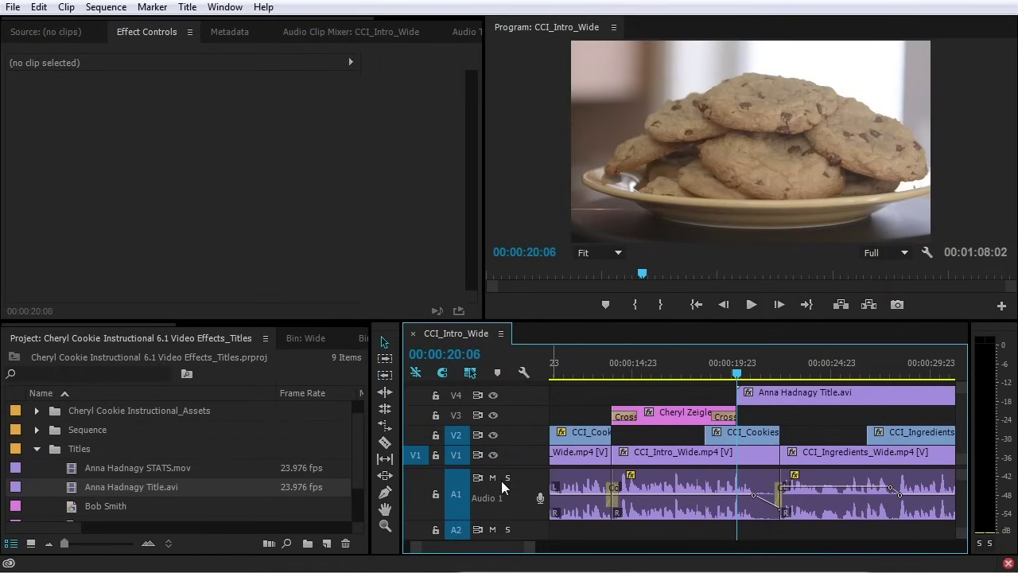
pyautogui.press('space')
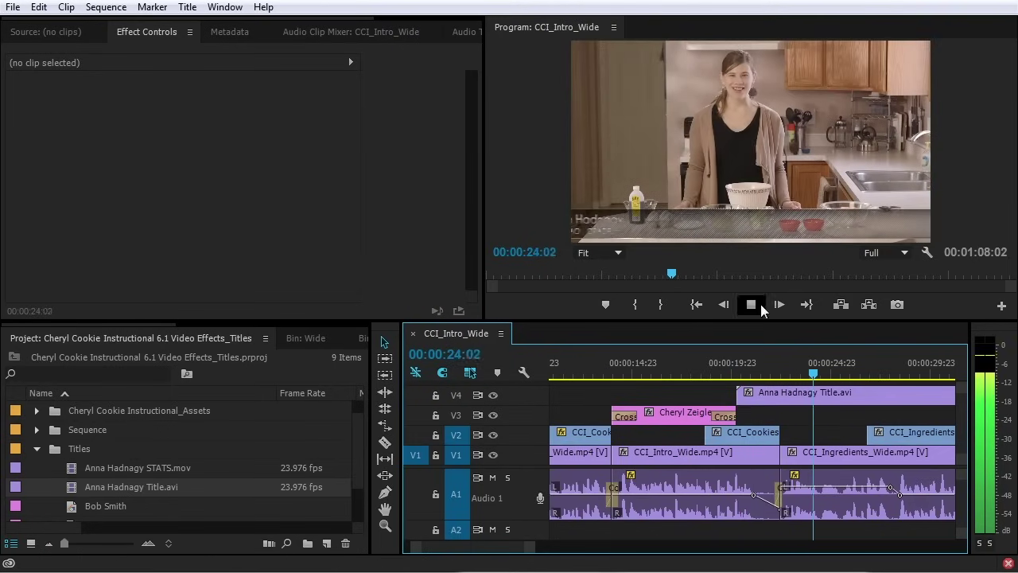
pyautogui.click(756, 306)
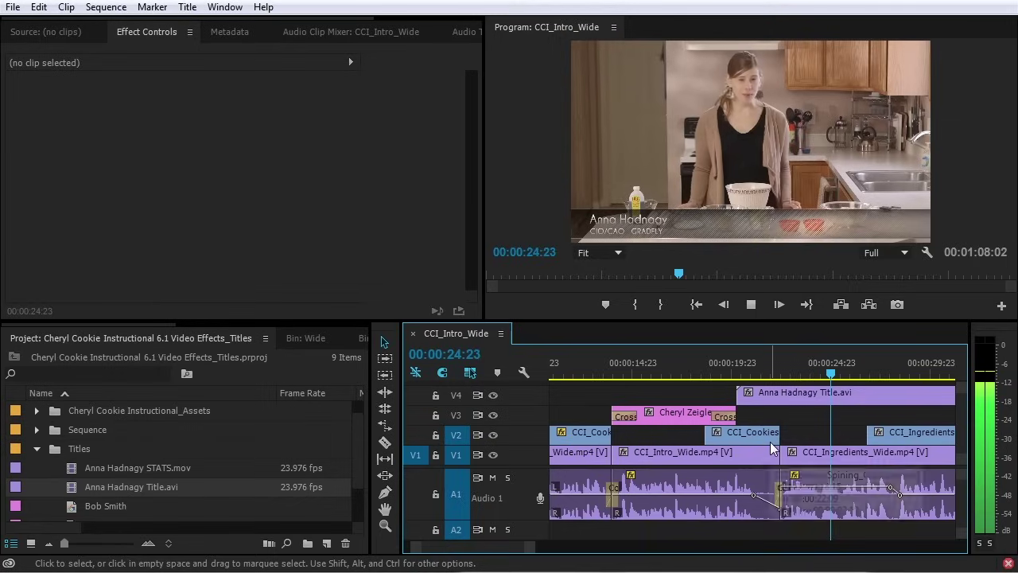
pyautogui.press('space')
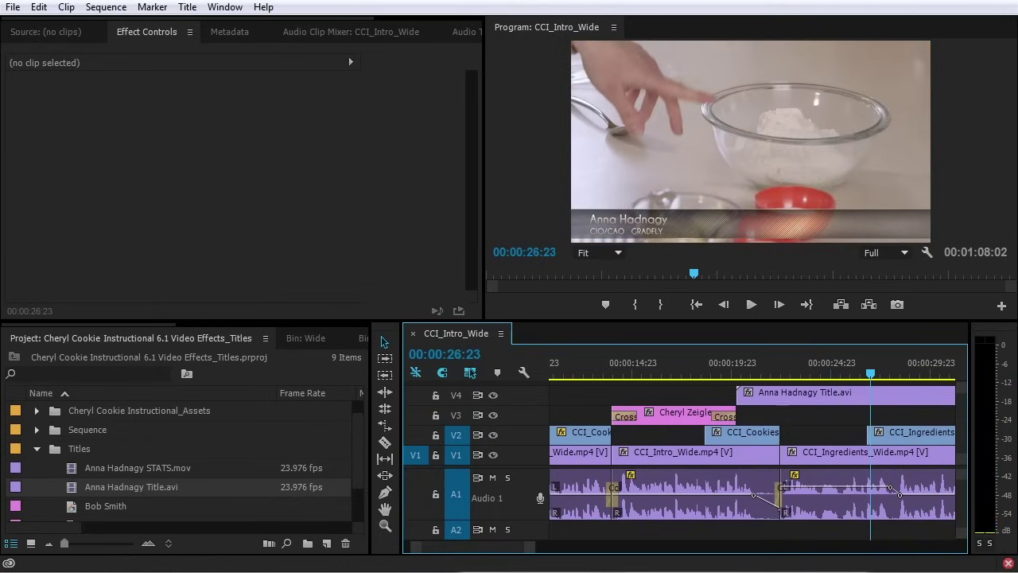
pyautogui.doubleClick(76, 487)
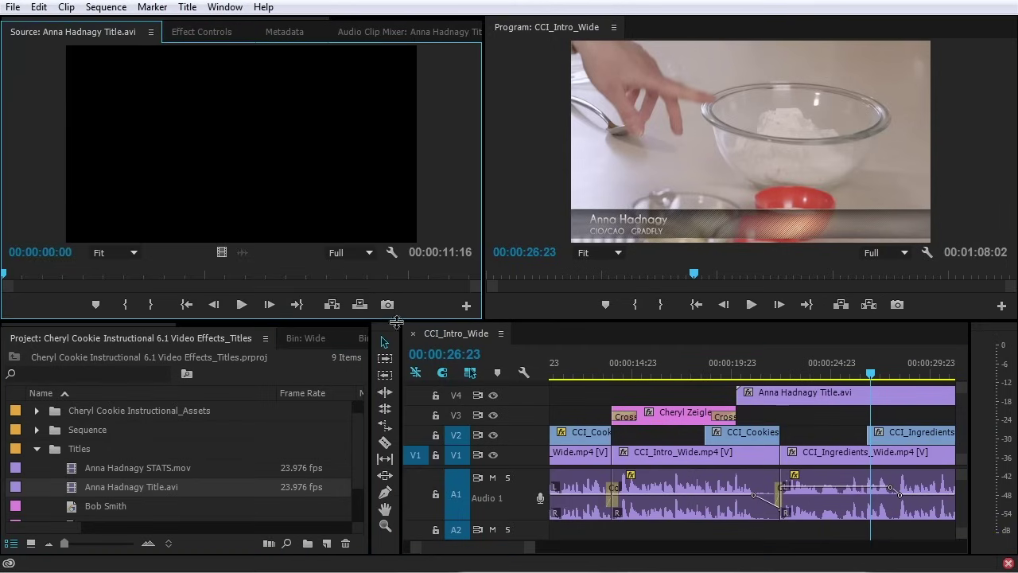
# Scrub through the Title.avi clip in the Source Monitor to preview it
pyautogui.moveTo(25, 275); pyautogui.dragTo(44, 286)
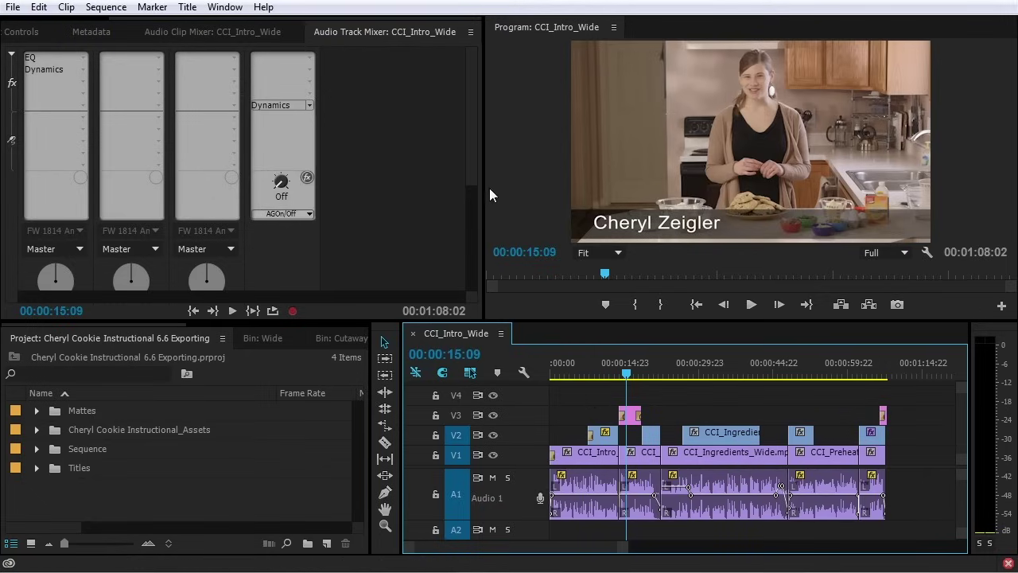
# Select CCI_Intro_Wide in the Sequence bin and open its Export Settings via File > Export > Media
pyautogui.click(542, 123)
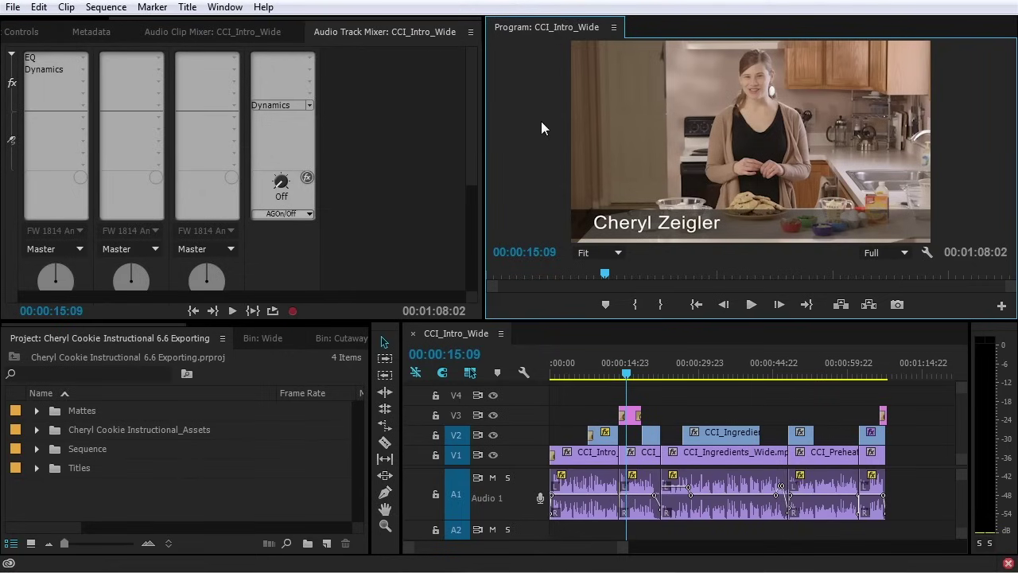
pyautogui.click(36, 448)
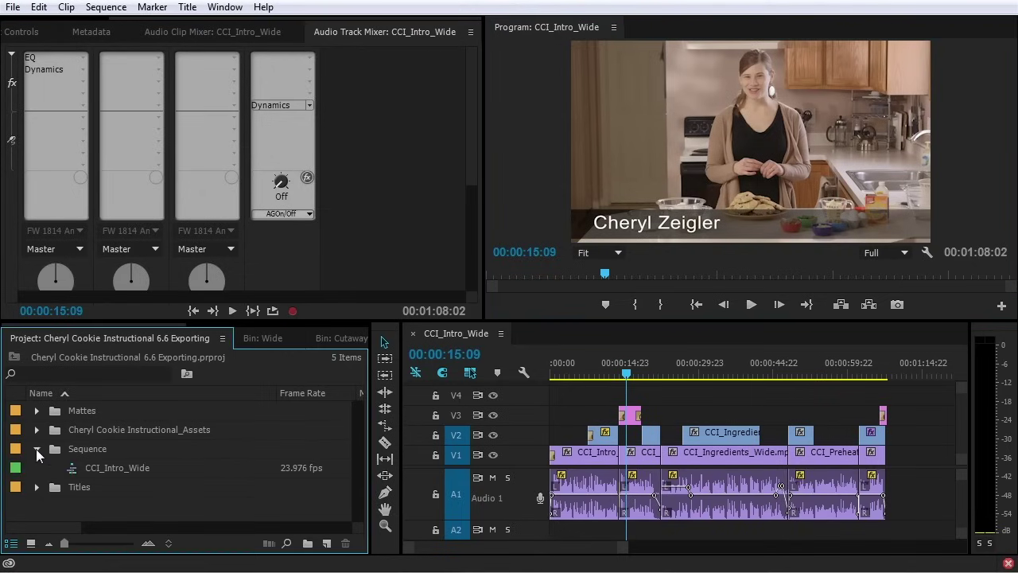
pyautogui.click(105, 468)
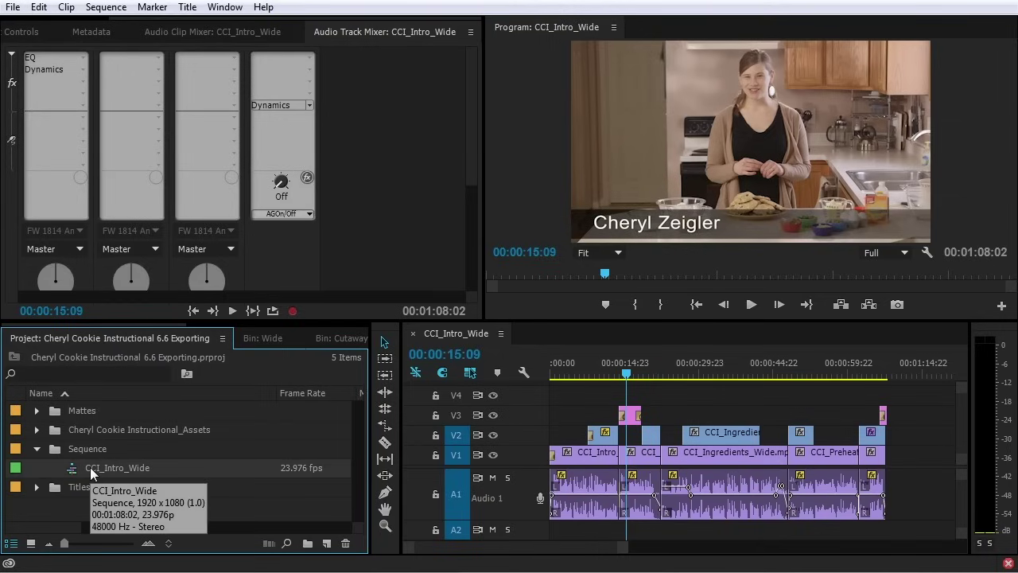
pyautogui.click(12, 7)
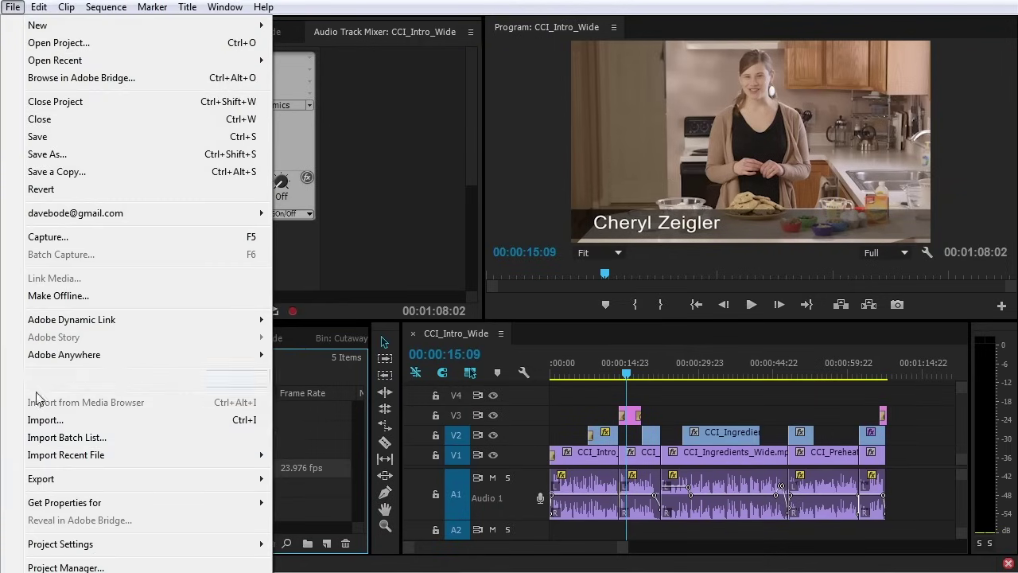
pyautogui.moveTo(48, 487)
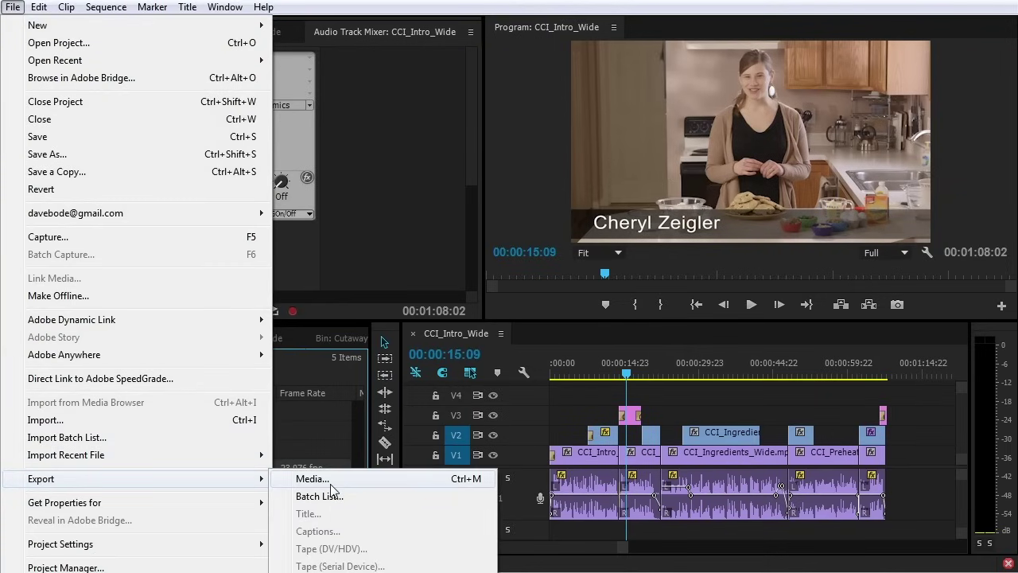
pyautogui.click(458, 487)
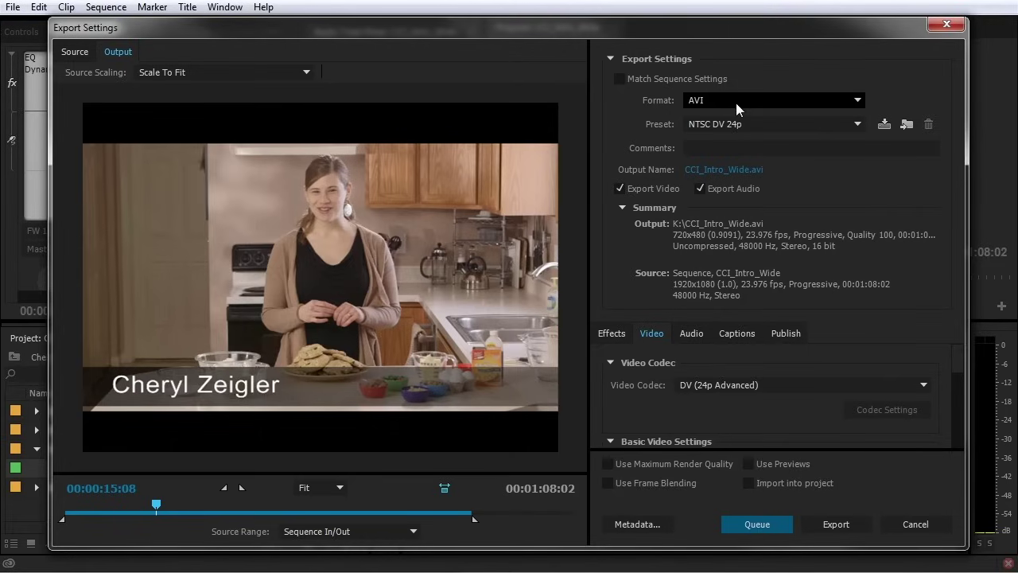
# Switch the CCI_Intro_Wide export to H.264 with the Vimeo 1080p HD preset, outputting CCI_Intro_Wide.mp4
pyautogui.click(735, 103)
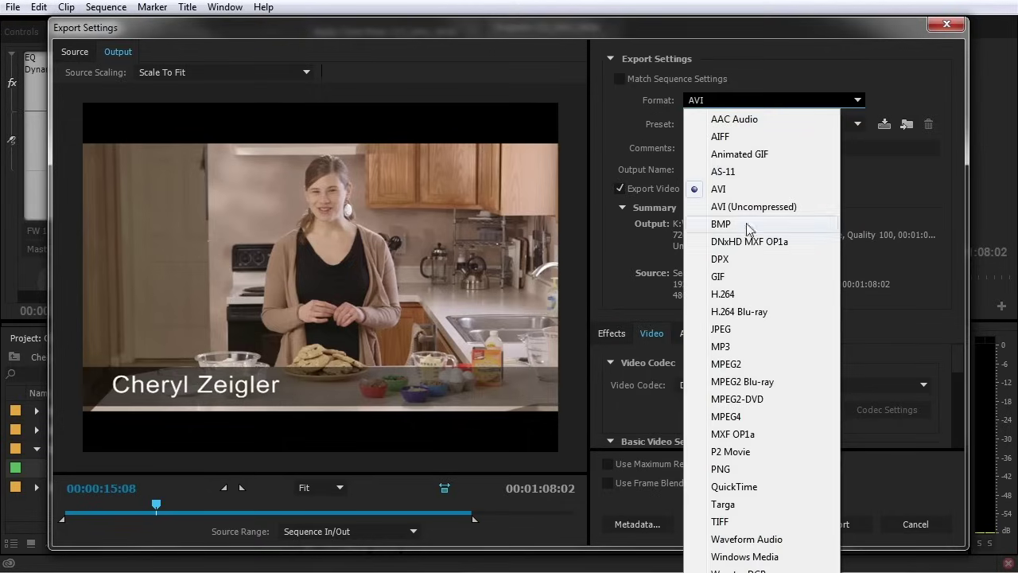
pyautogui.click(722, 295)
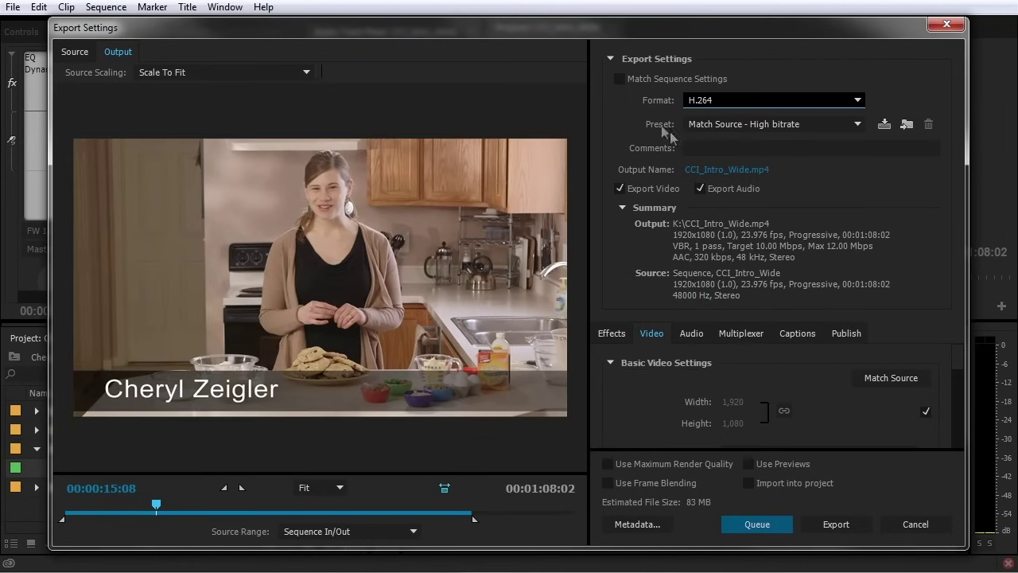
pyautogui.click(720, 124)
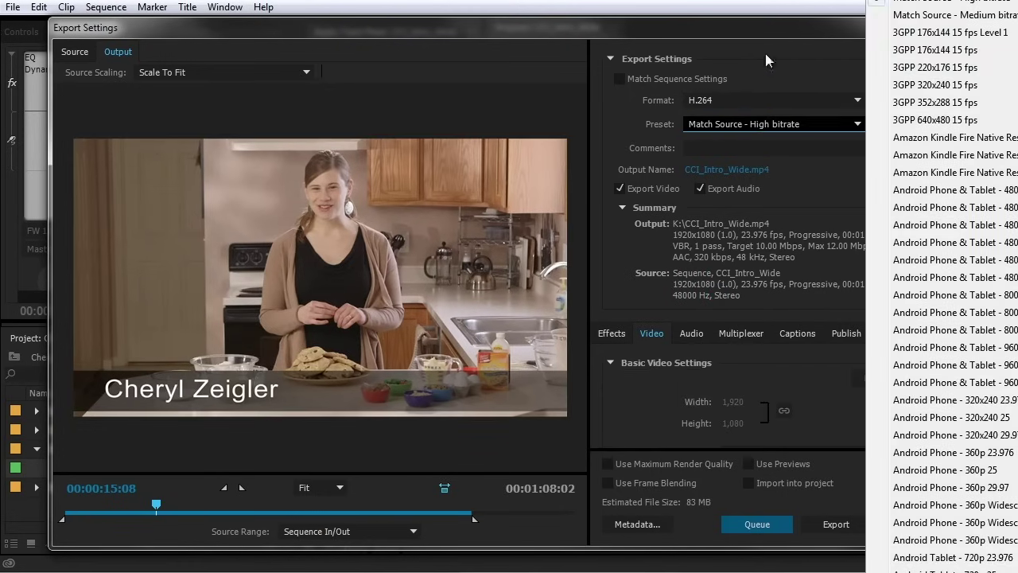
pyautogui.click(783, 30)
pyautogui.moveTo(968, 60); pyautogui.dragTo(703, 78)
pyautogui.click(612, 120)
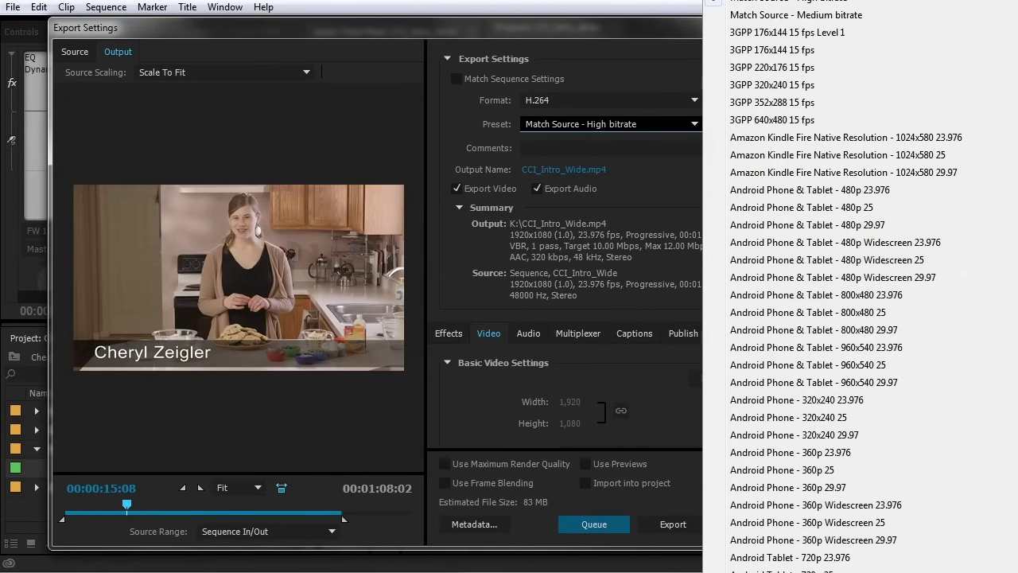
pyautogui.scroll(-4, 843, 286)
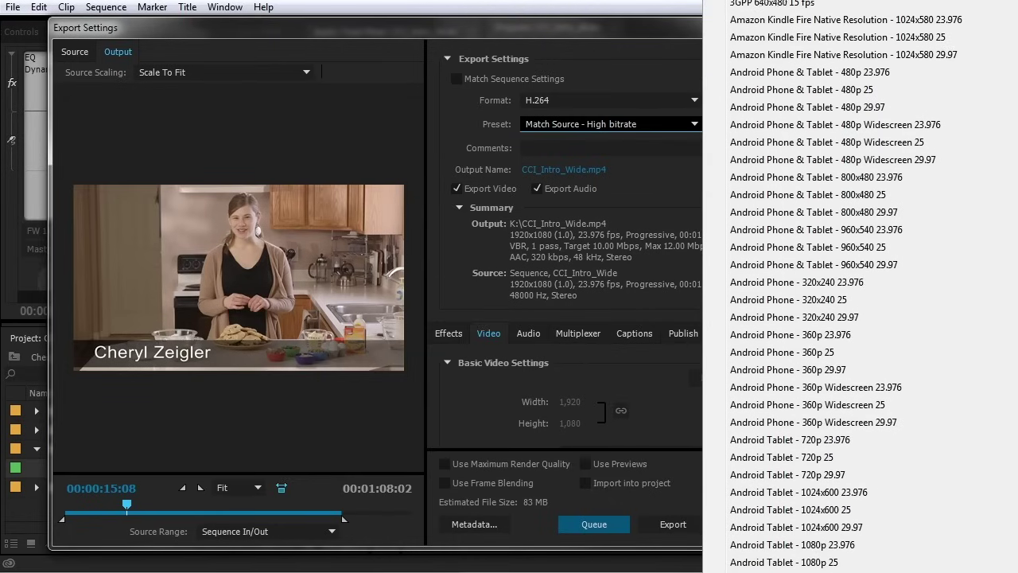
pyautogui.scroll(-6, 859, 286)
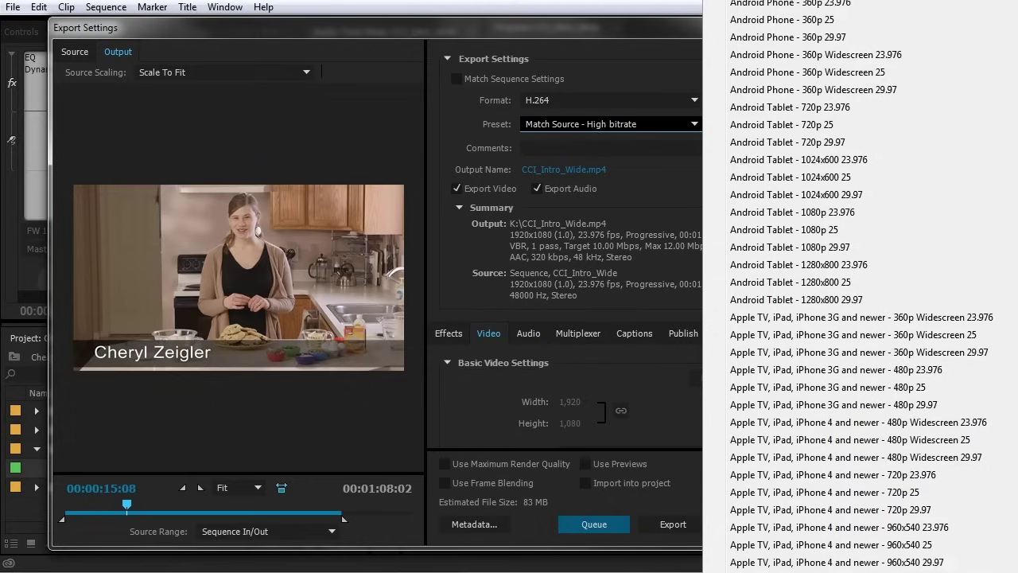
pyautogui.scroll(-6, 859, 286)
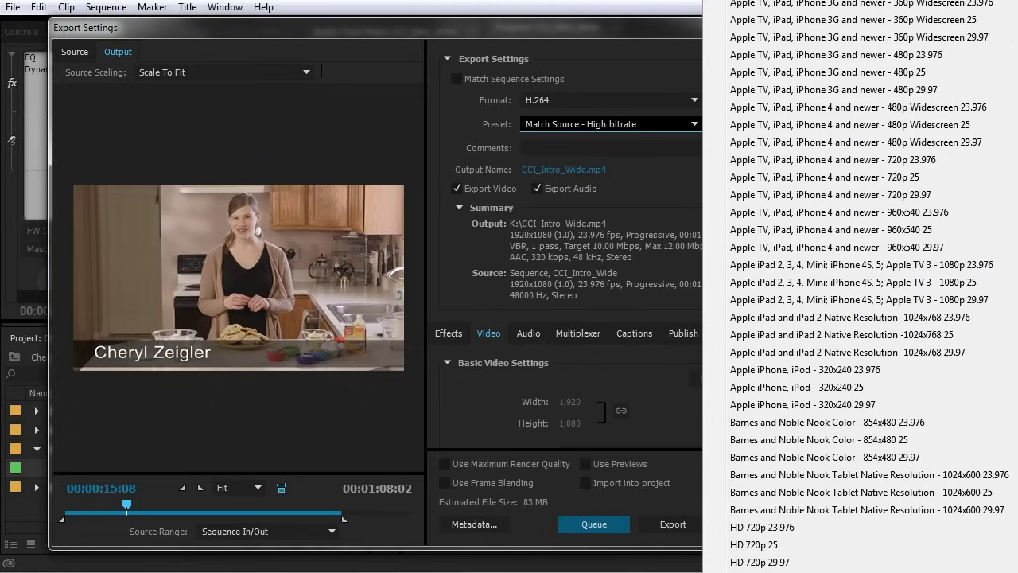
pyautogui.scroll(-4, 862, 287)
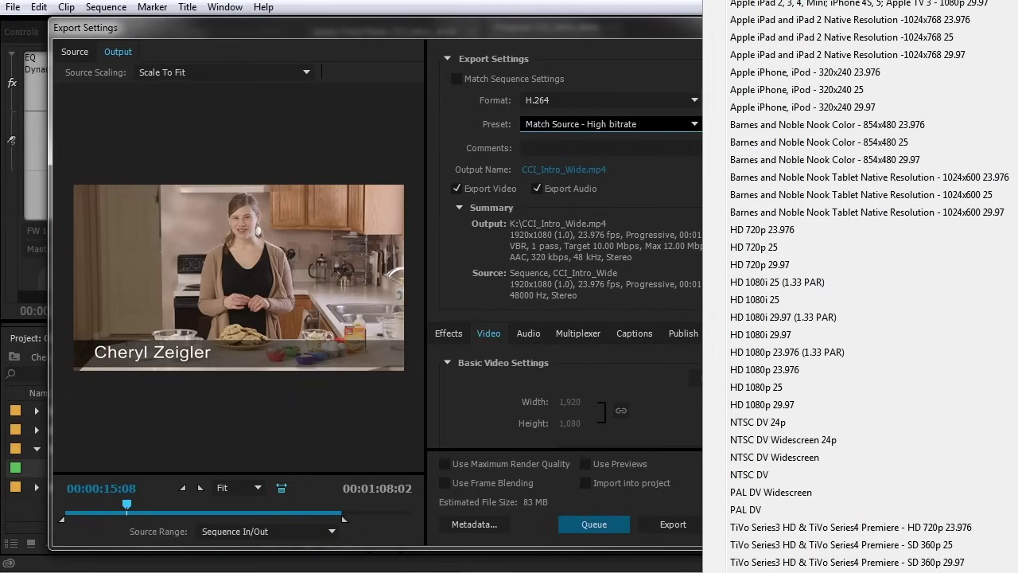
pyautogui.click(795, 567)
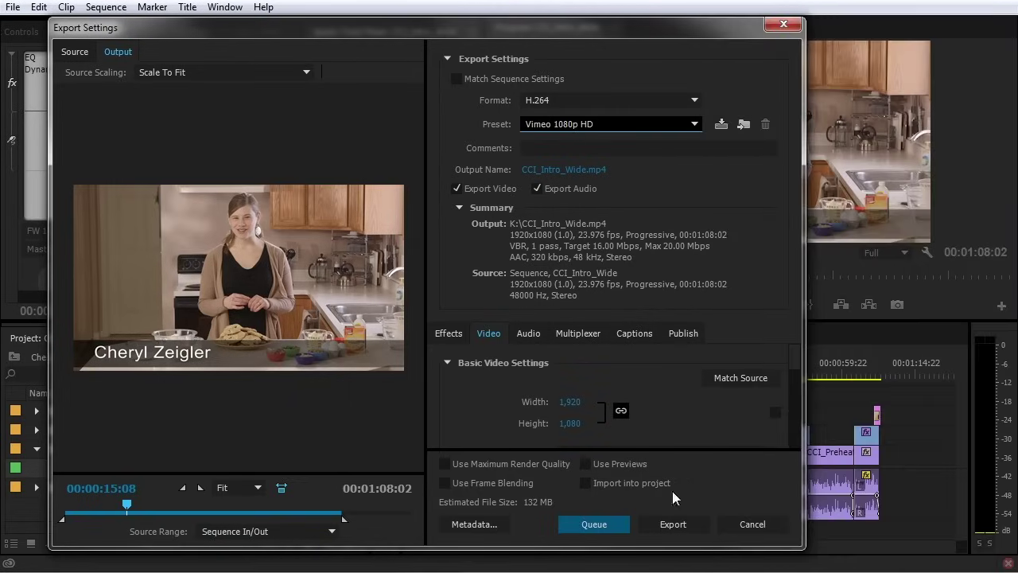
pyautogui.moveTo(798, 256); pyautogui.dragTo(1001, 257)
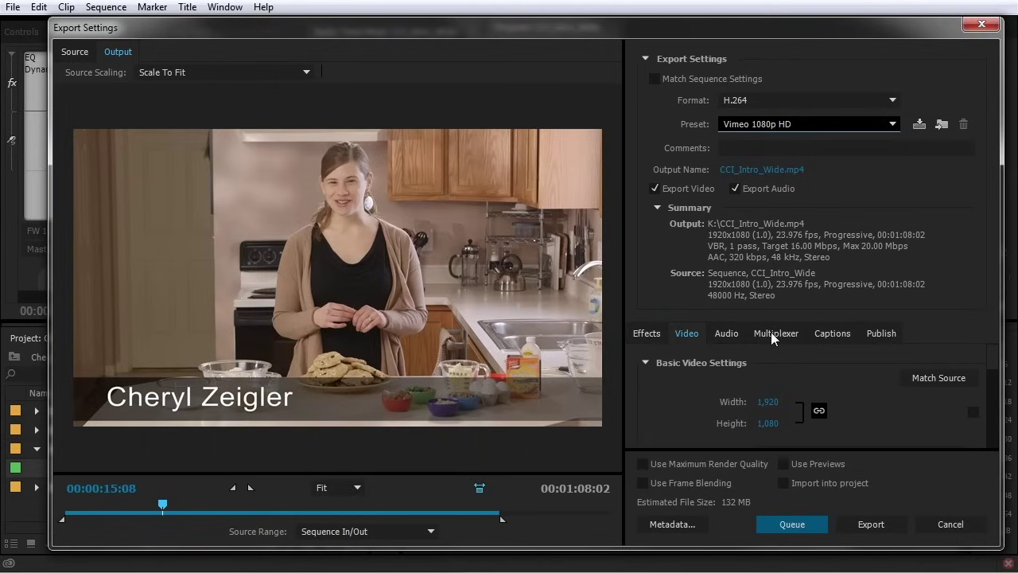
pyautogui.click(750, 171)
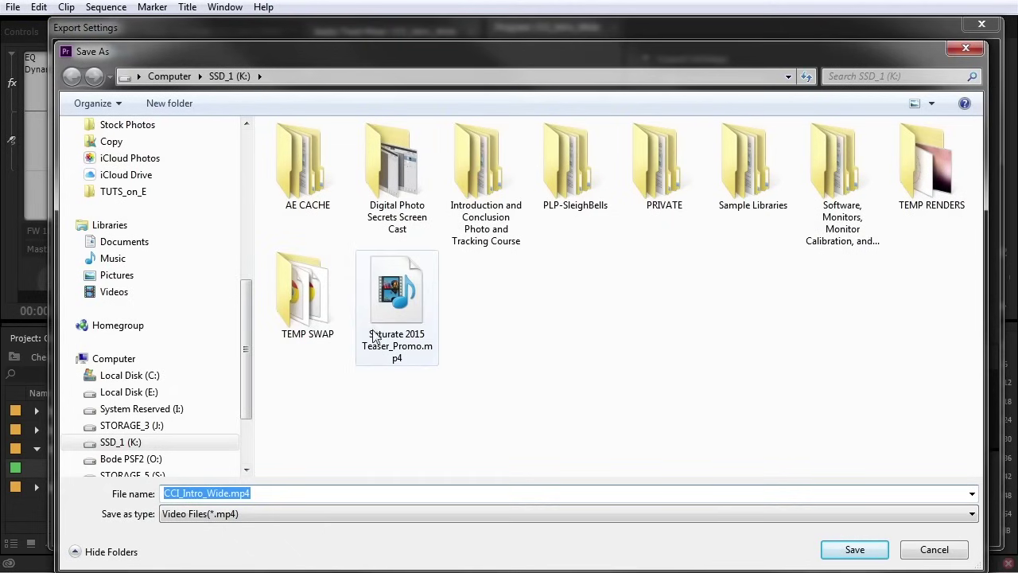
pyautogui.click(850, 548)
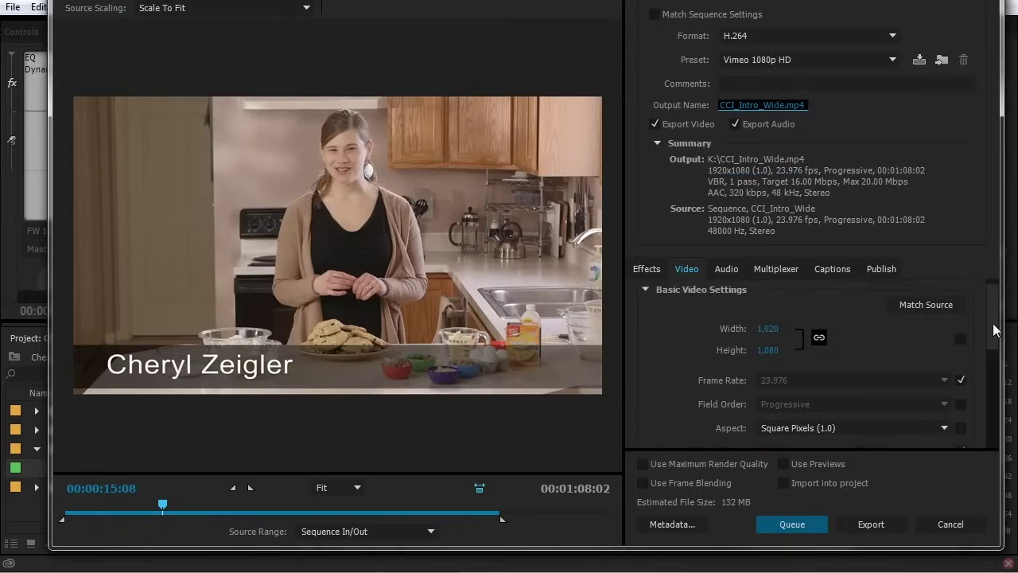
pyautogui.scroll(-1, 994, 338)
# Look through the Audio, Multiplexer, Captions, Publish and Effects export tabs
pyautogui.scroll(1, 993, 338)
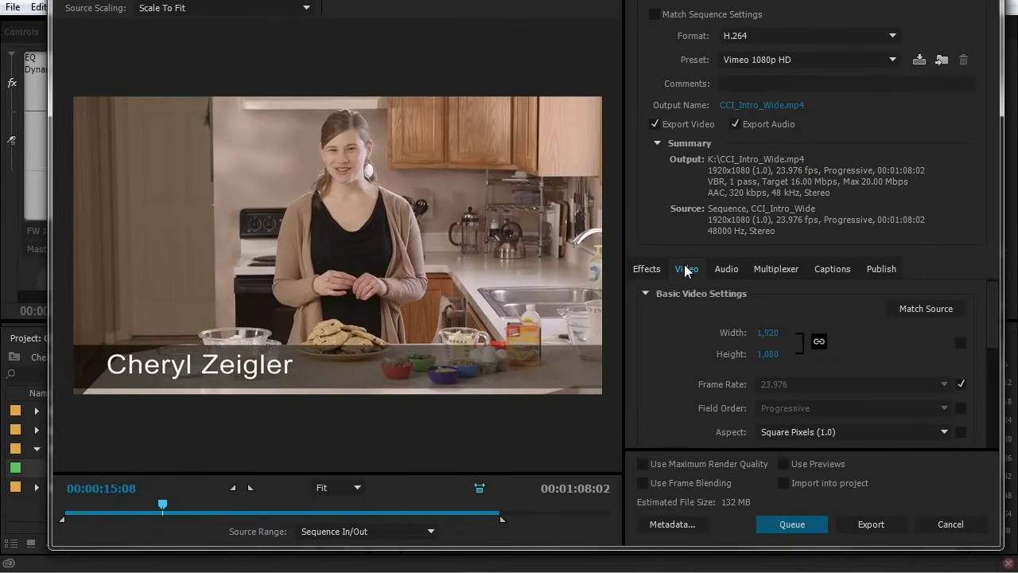
pyautogui.click(726, 268)
pyautogui.click(776, 268)
pyautogui.click(832, 269)
pyautogui.click(872, 270)
pyautogui.click(829, 270)
pyautogui.click(769, 269)
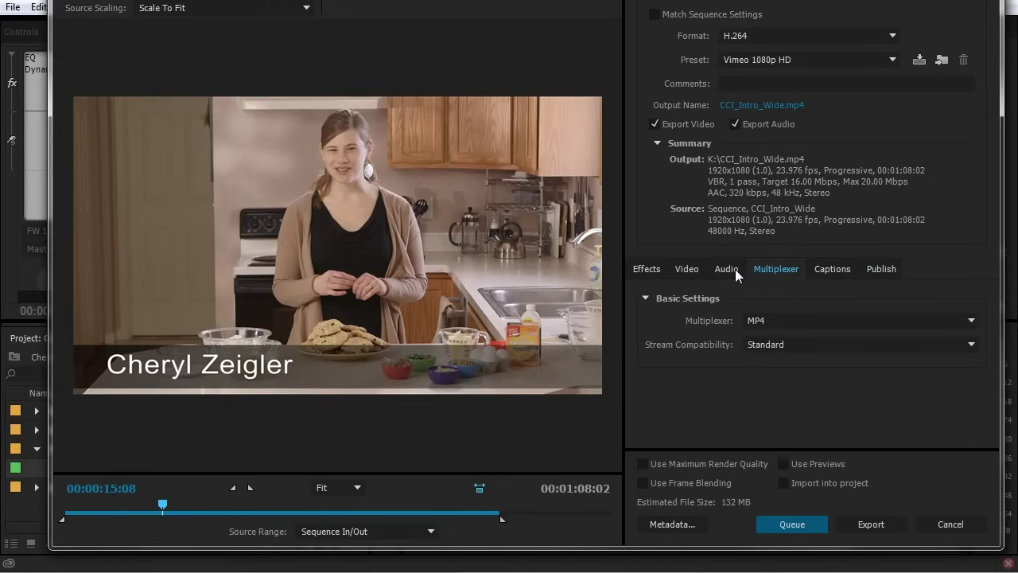
pyautogui.click(732, 269)
pyautogui.click(689, 268)
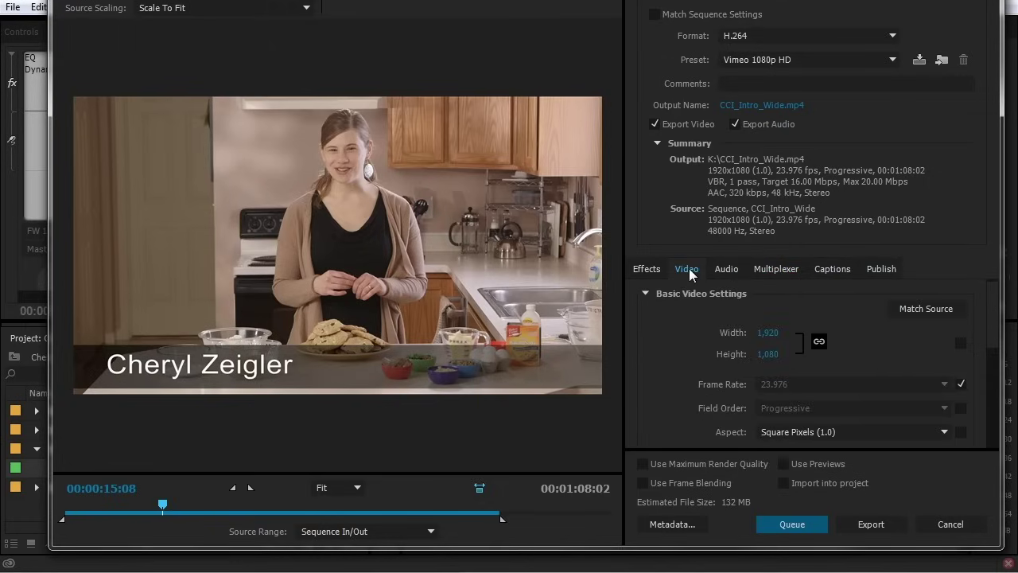
pyautogui.click(647, 270)
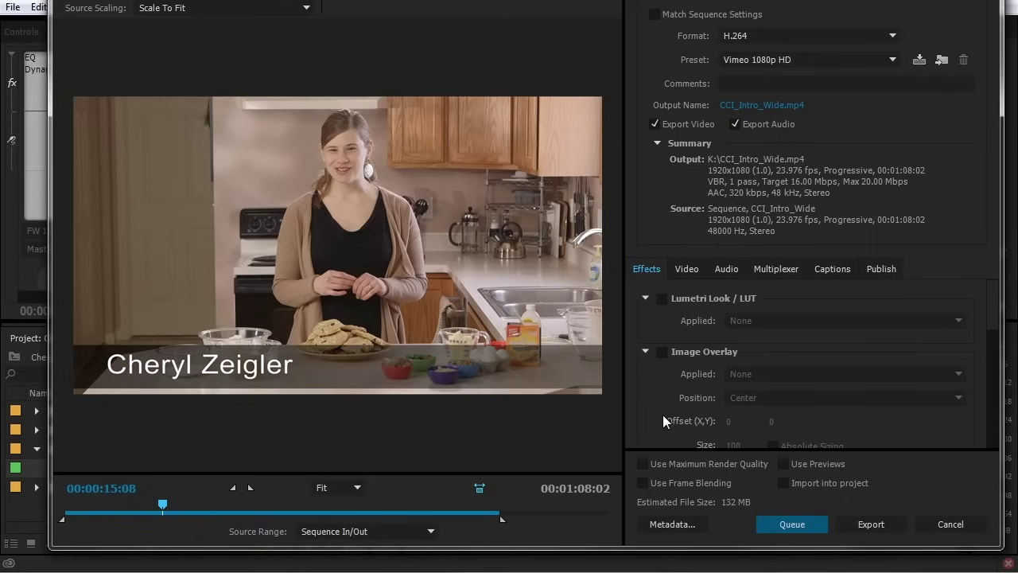
# Review the Video, Audio and MP4 Multiplexer tabs again, ending on the Video settings
pyautogui.click(686, 269)
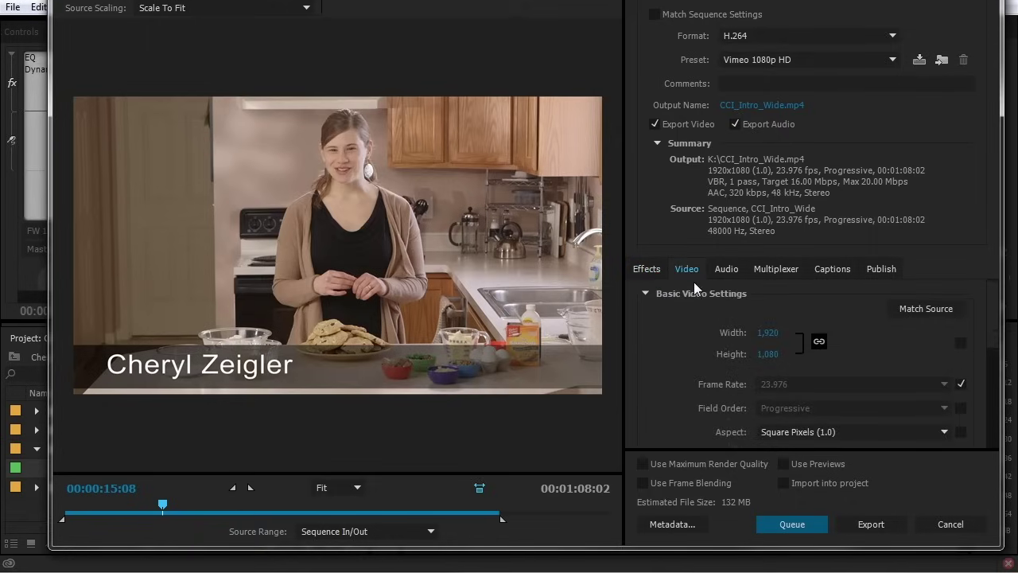
pyautogui.click(723, 269)
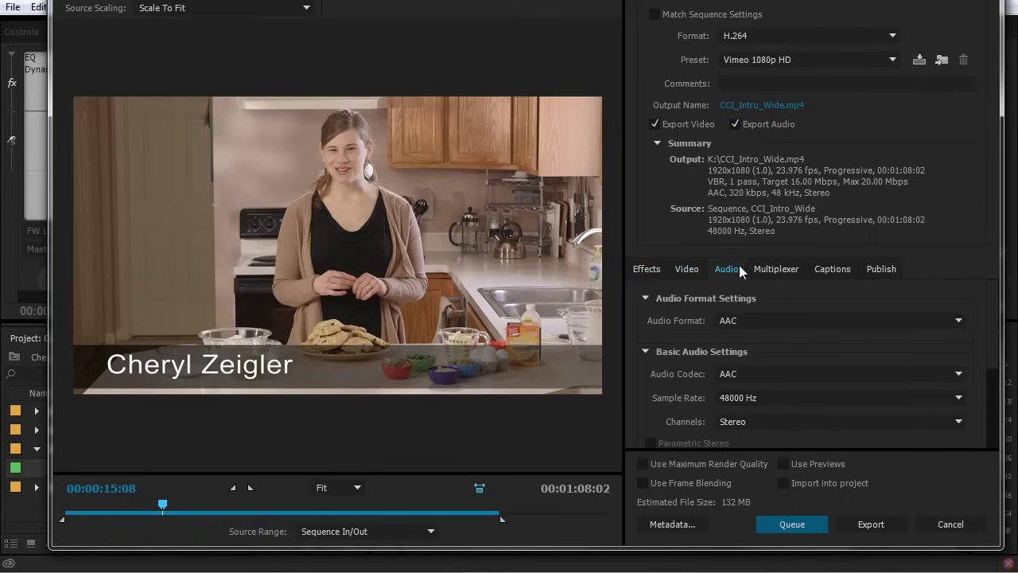
pyautogui.click(767, 266)
pyautogui.click(722, 270)
pyautogui.click(687, 268)
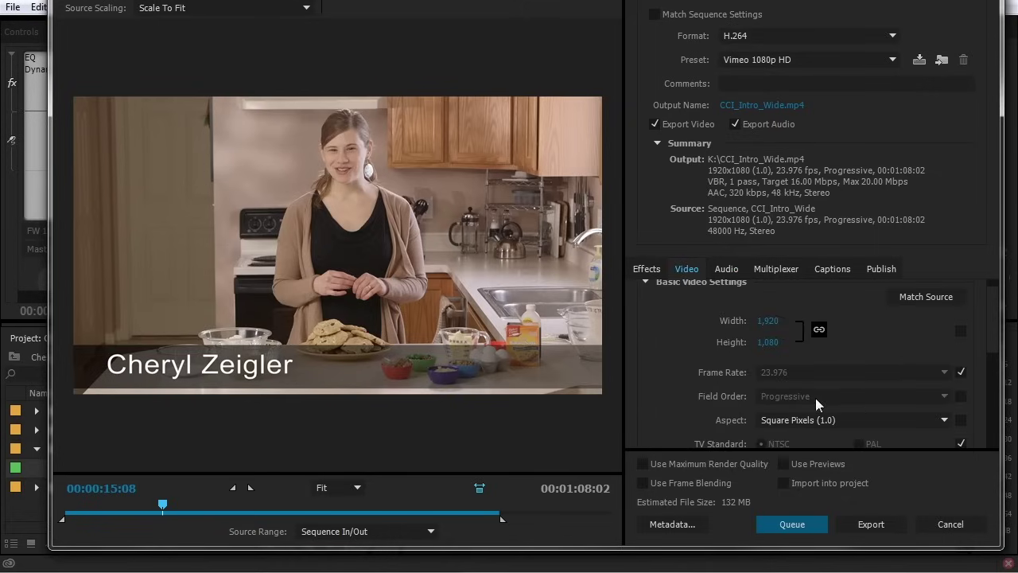
pyautogui.scroll(-1, 994, 318)
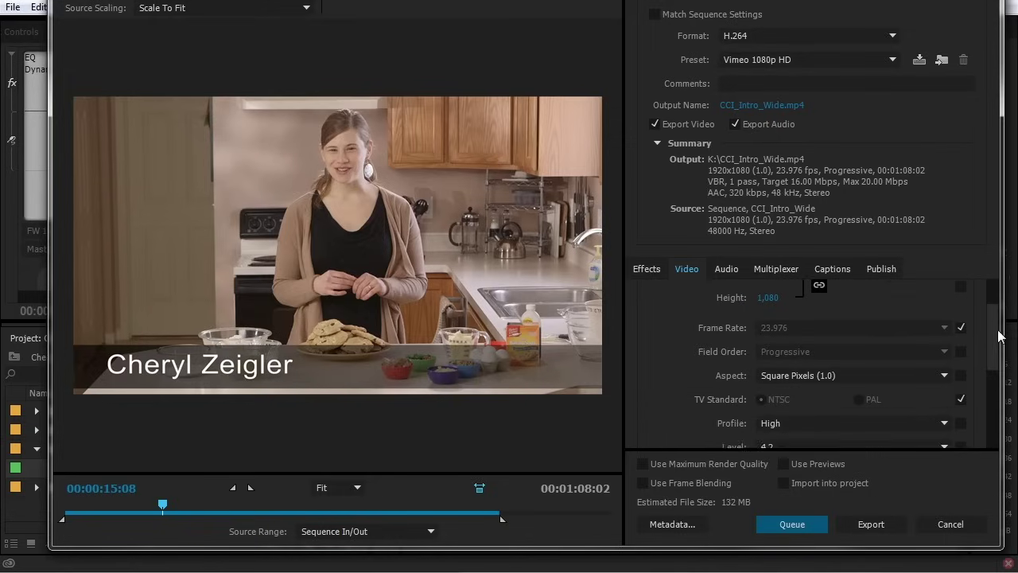
pyautogui.scroll(1, 893, 308)
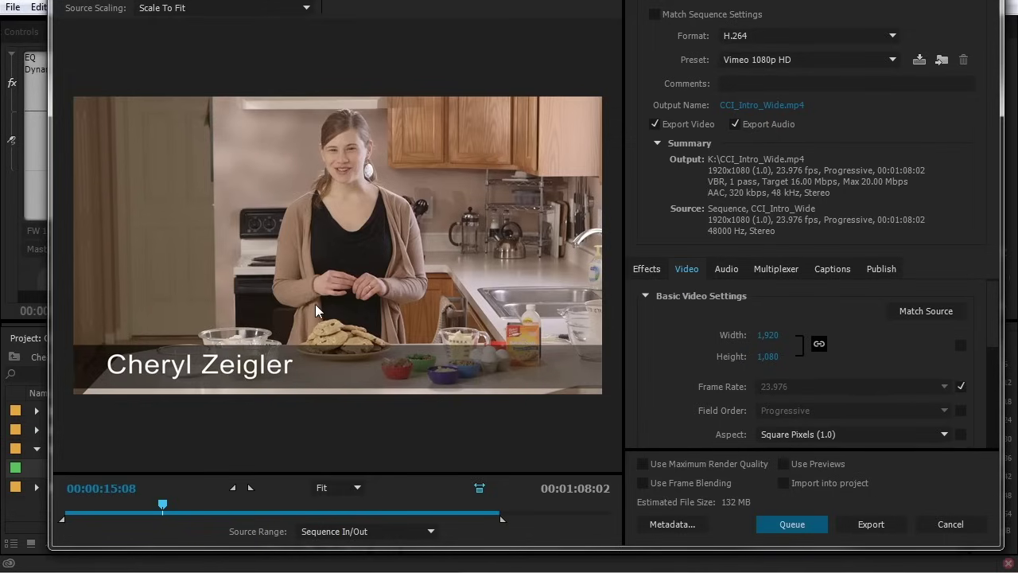
# Apply Match Source to the video settings and scroll down through the remaining video options
pyautogui.click(908, 311)
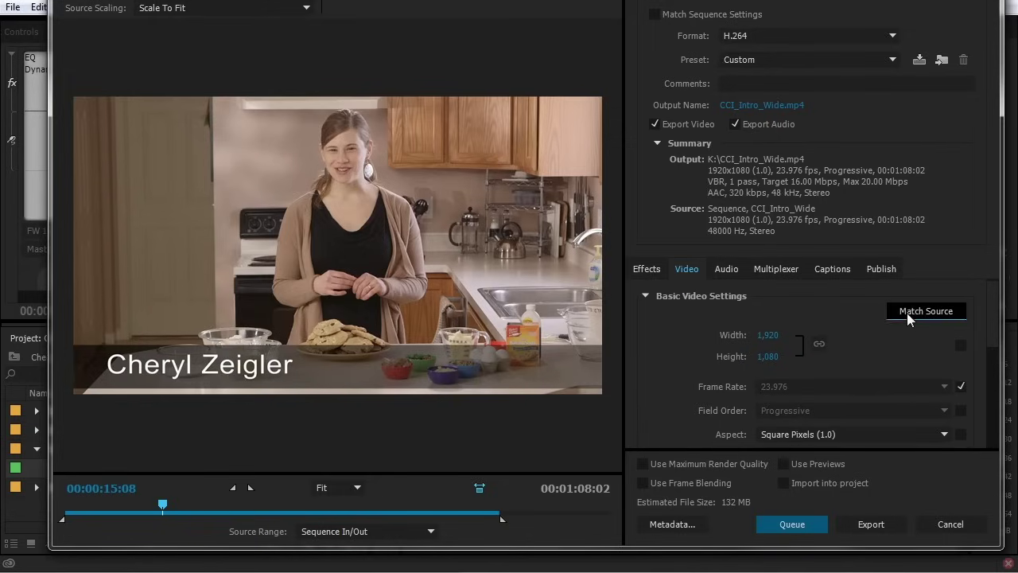
pyautogui.moveTo(994, 322); pyautogui.dragTo(998, 350)
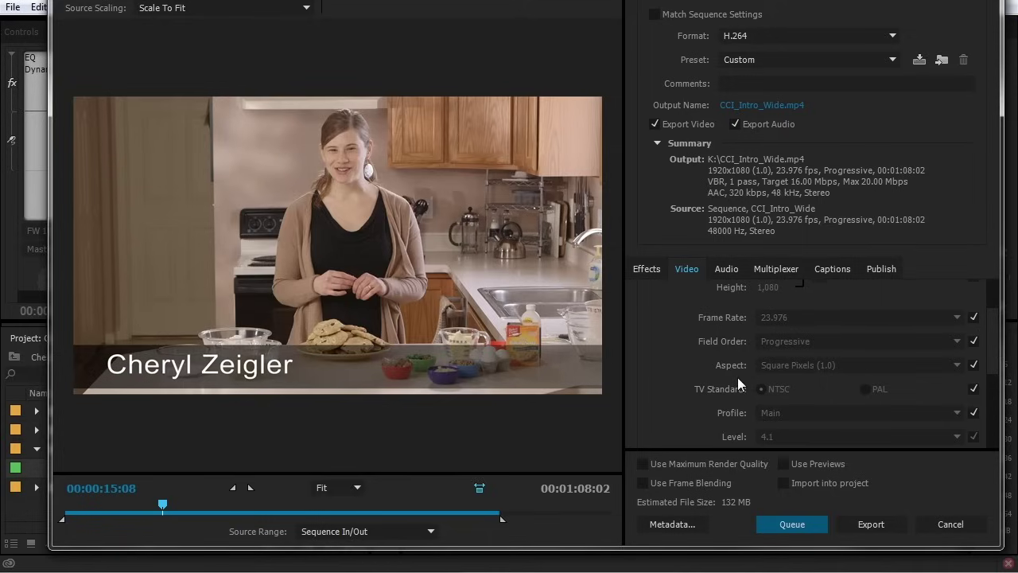
pyautogui.moveTo(994, 344); pyautogui.dragTo(992, 370)
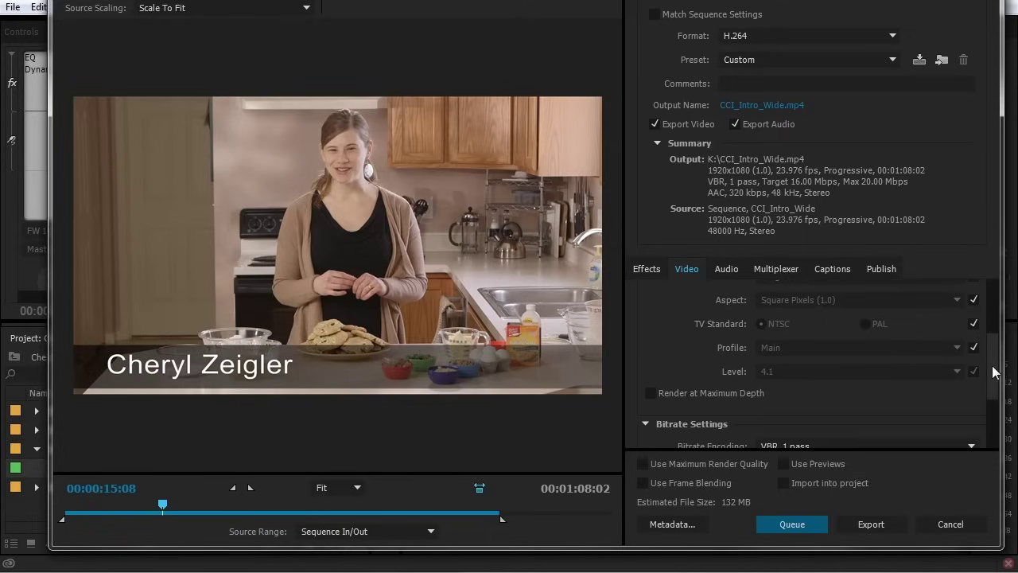
pyautogui.scroll(-1, 991, 405)
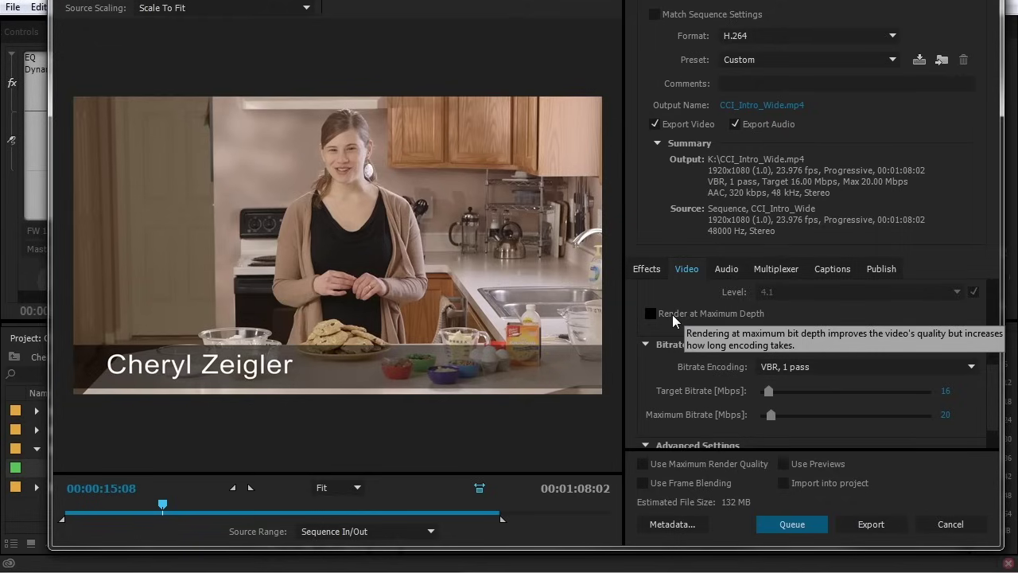
pyautogui.scroll(-2, 672, 357)
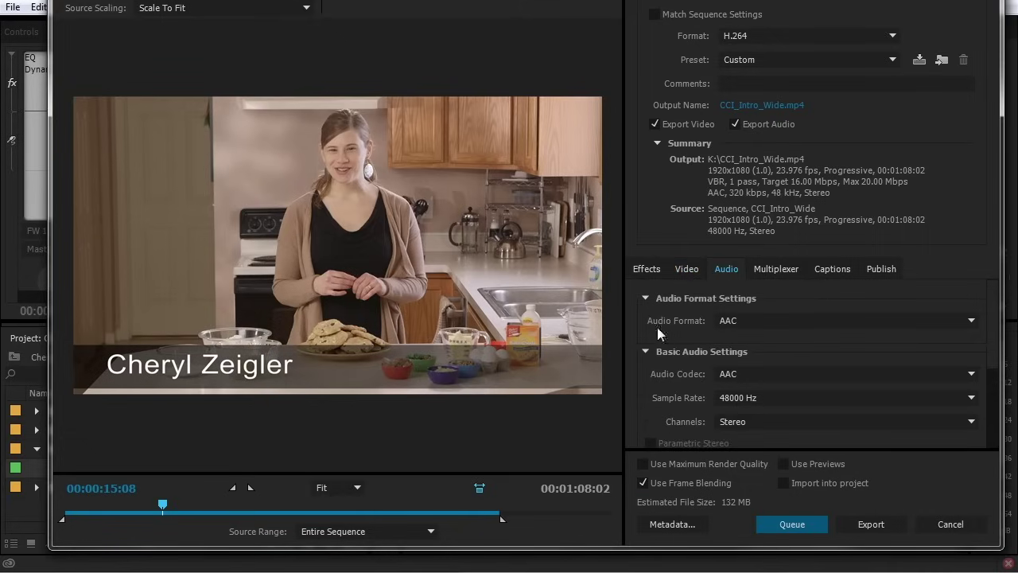
# Leave the audio format and codec on AAC, then show the Bitrate [kbps] choices
pyautogui.scroll(-1, 796, 318)
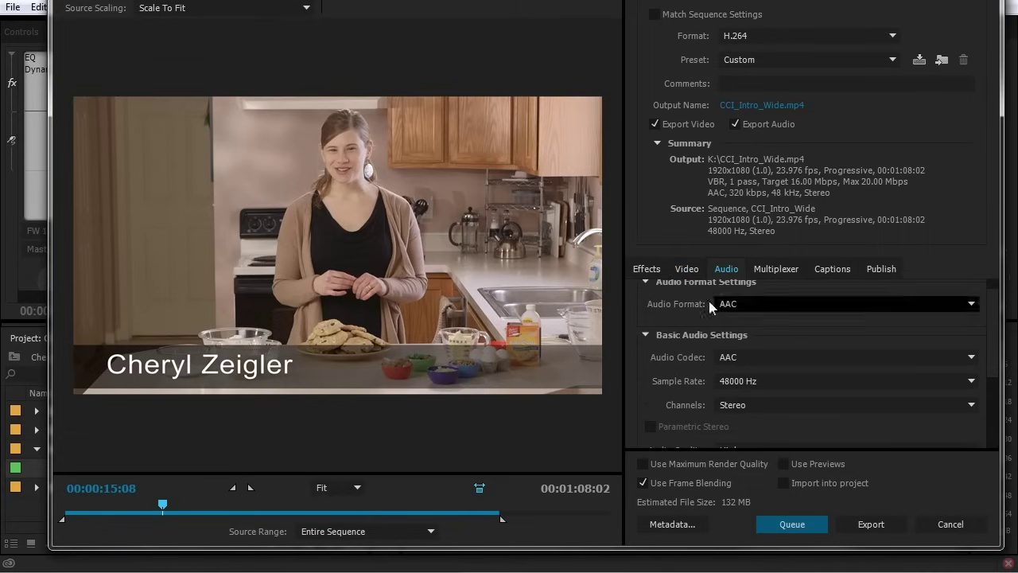
pyautogui.click(790, 301)
pyautogui.click(789, 301)
pyautogui.scroll(1, 795, 342)
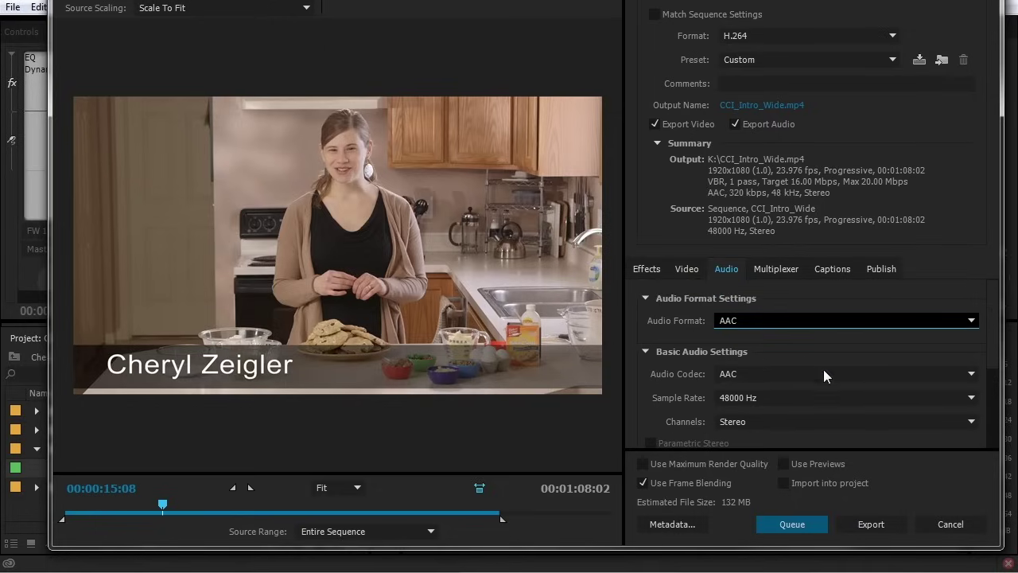
pyautogui.click(735, 374)
pyautogui.click(754, 374)
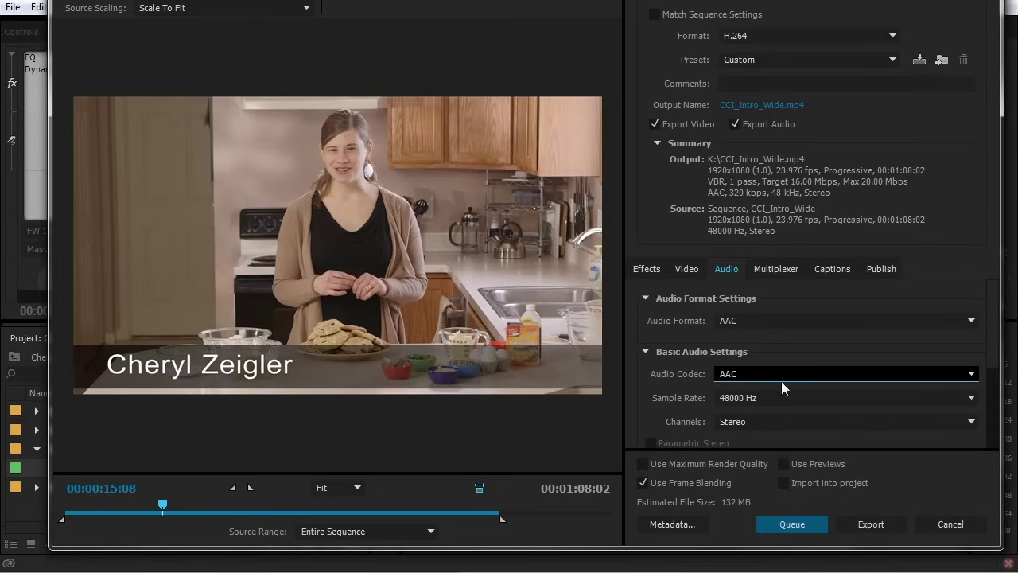
pyautogui.moveTo(993, 353); pyautogui.dragTo(986, 420)
pyautogui.click(869, 401)
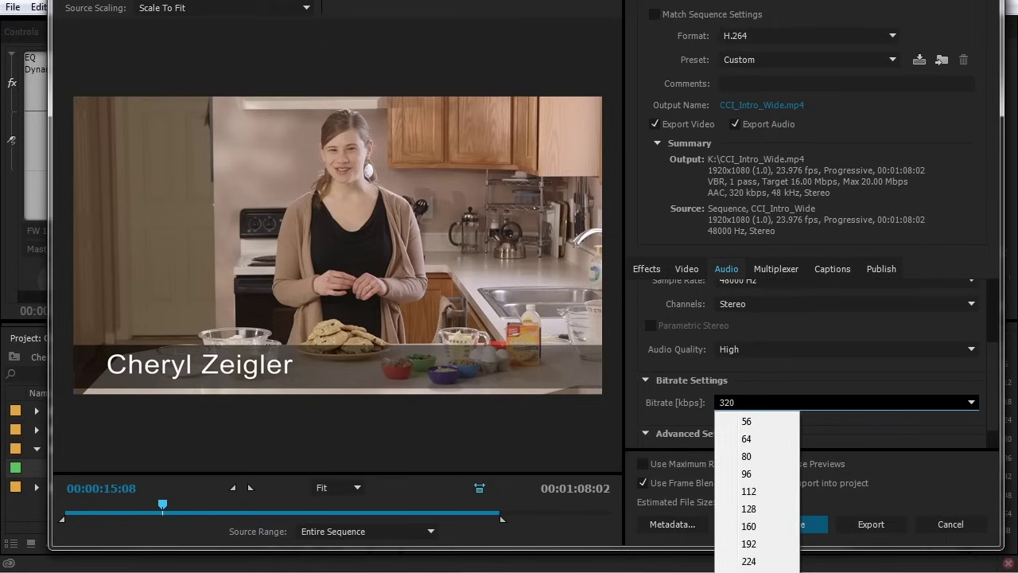
pyautogui.click(667, 408)
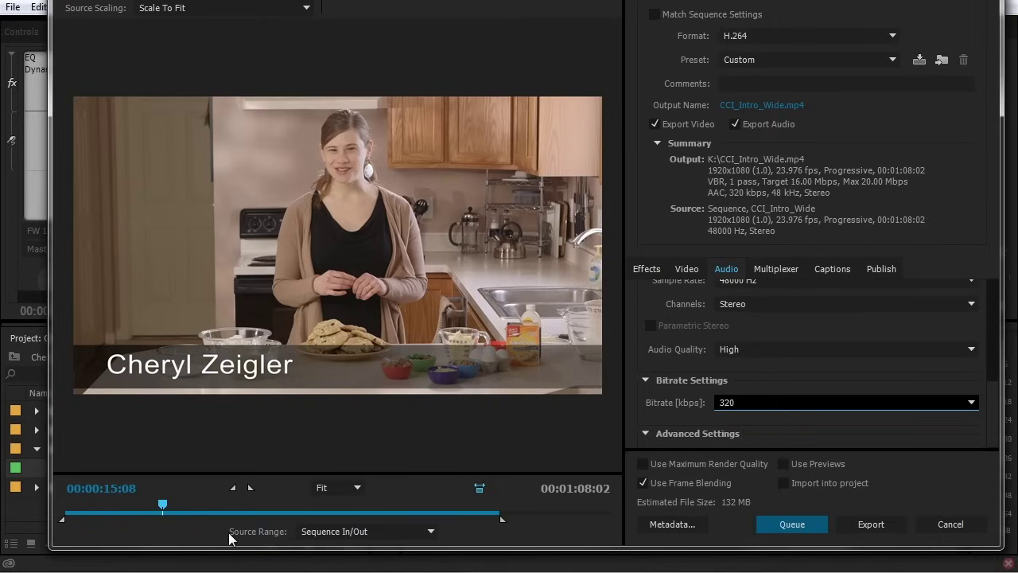
pyautogui.click(325, 531)
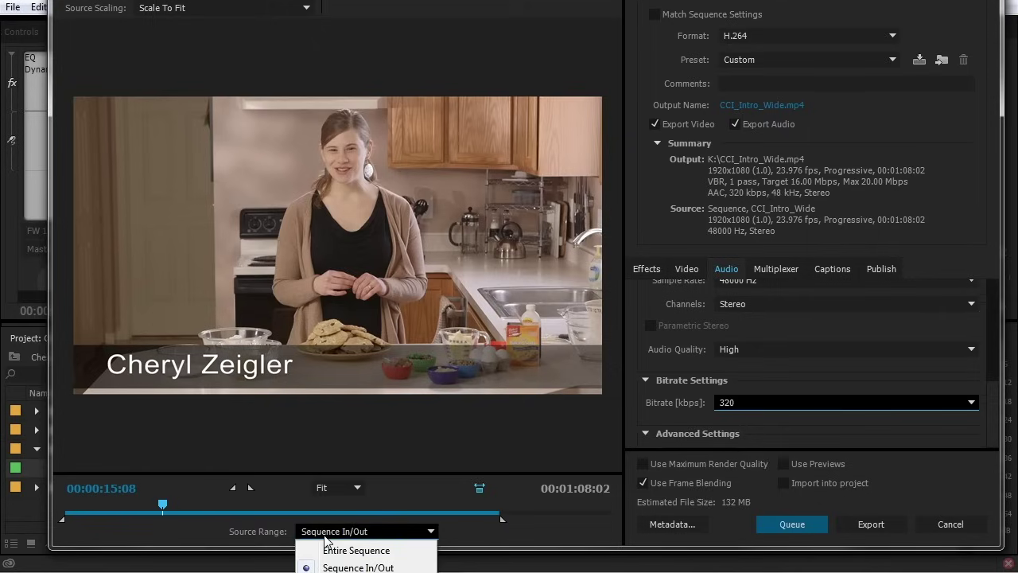
# Set the Source Range to Entire Sequence, covering the full 00:01:08:02
pyautogui.click(336, 550)
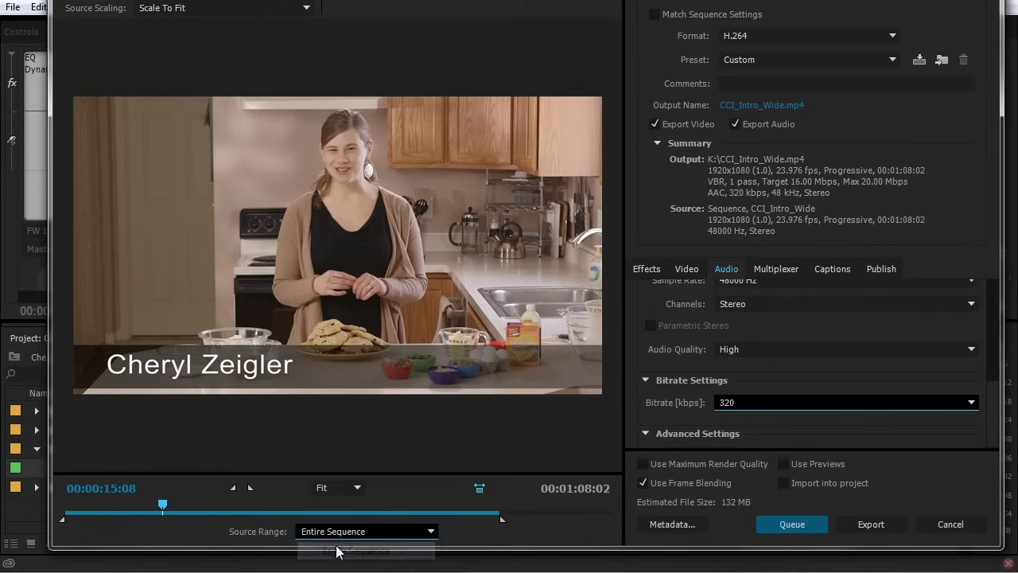
pyautogui.click(329, 531)
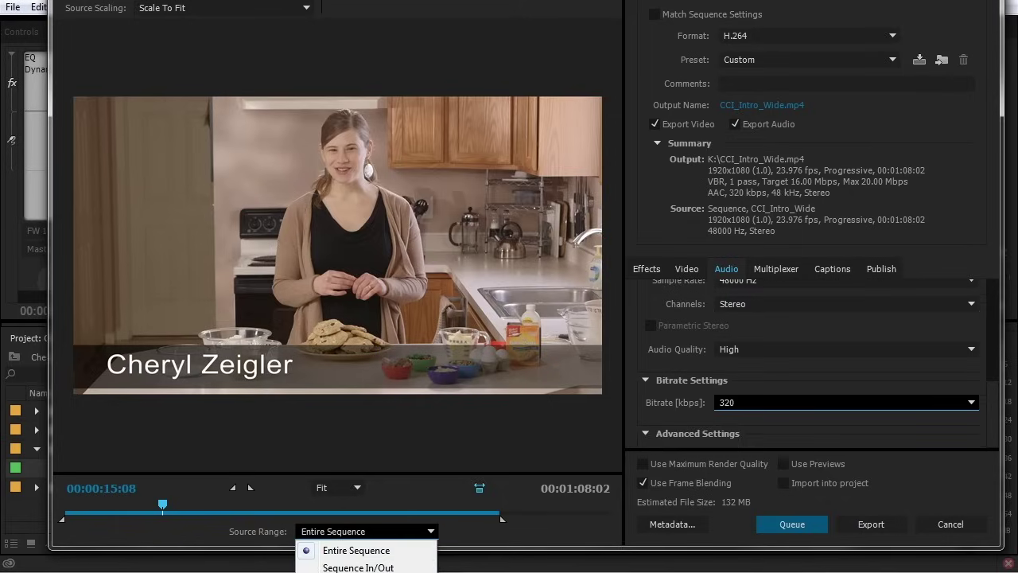
pyautogui.click(411, 532)
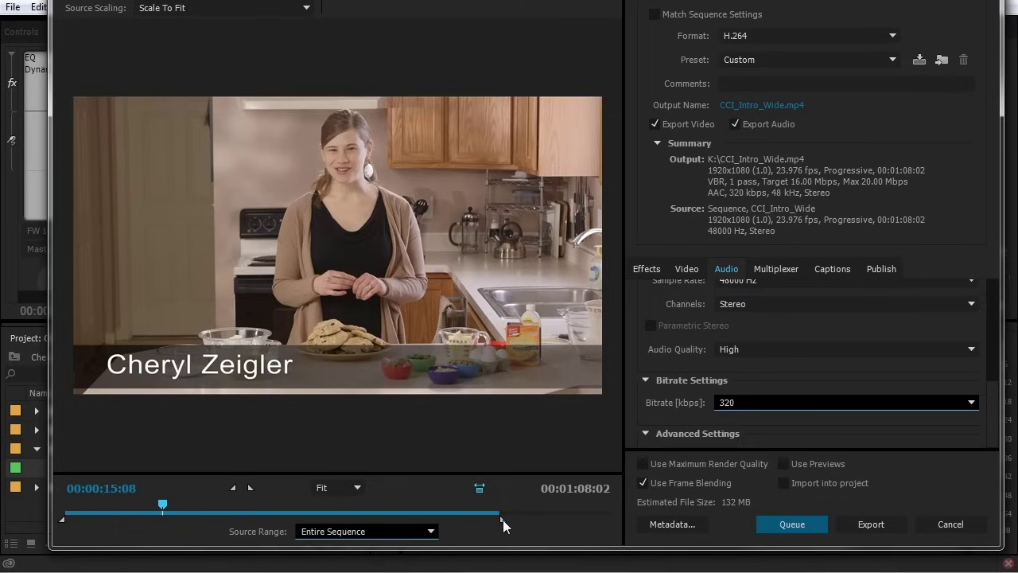
pyautogui.moveTo(499, 519); pyautogui.dragTo(489, 520)
pyautogui.moveTo(428, 526)
pyautogui.mouseDown()
pyautogui.moveTo(510, 524)
pyautogui.moveTo(374, 524)
pyautogui.moveTo(511, 521)
pyautogui.moveTo(232, 518)
pyautogui.mouseUp()
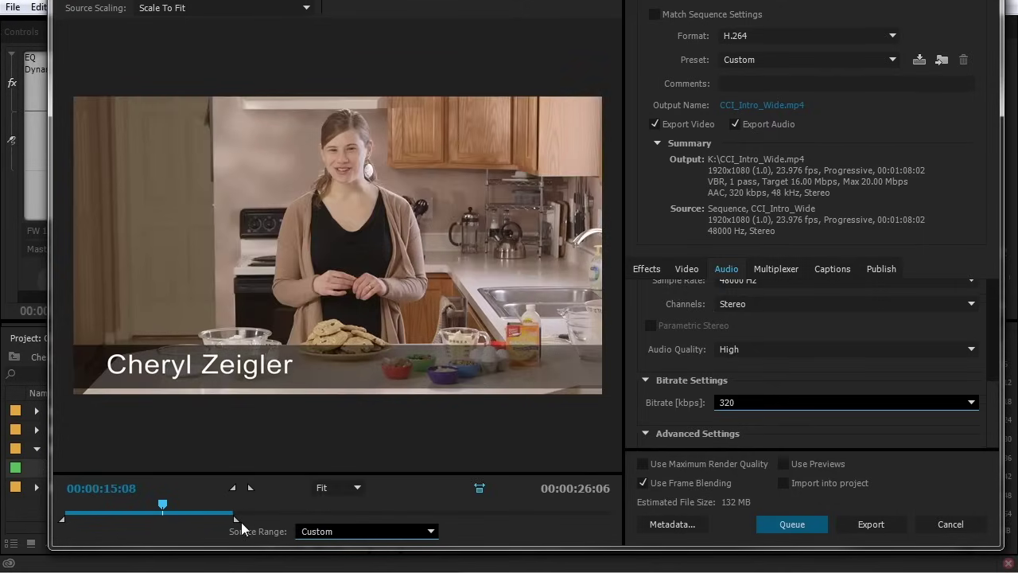
pyautogui.click(334, 531)
pyautogui.click(342, 547)
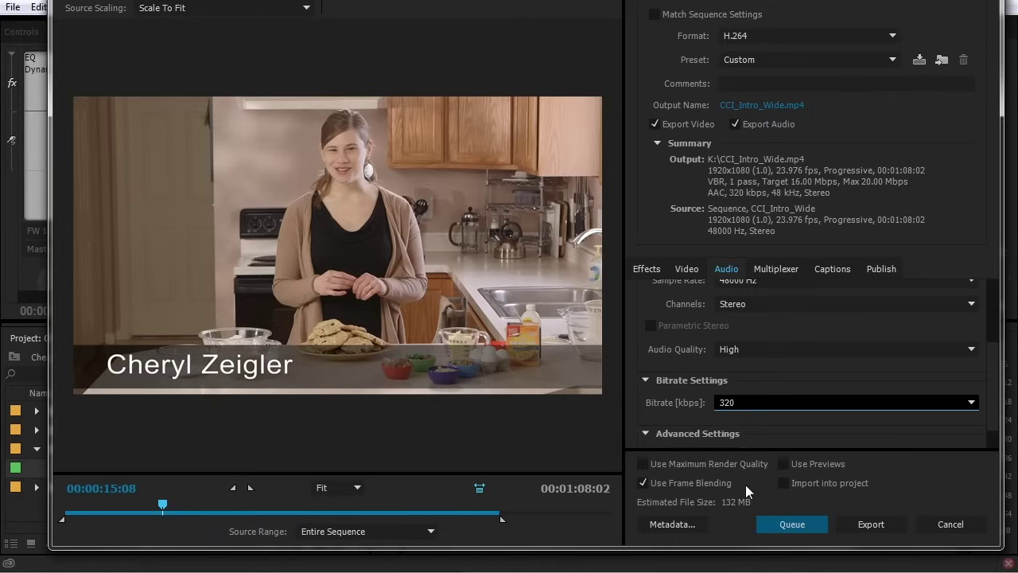
# Queue the H.264 job to K:\CCI_Intro_Wide.mp4 in Media Encoder and close Export Settings
pyautogui.scroll(3, 745, 484)
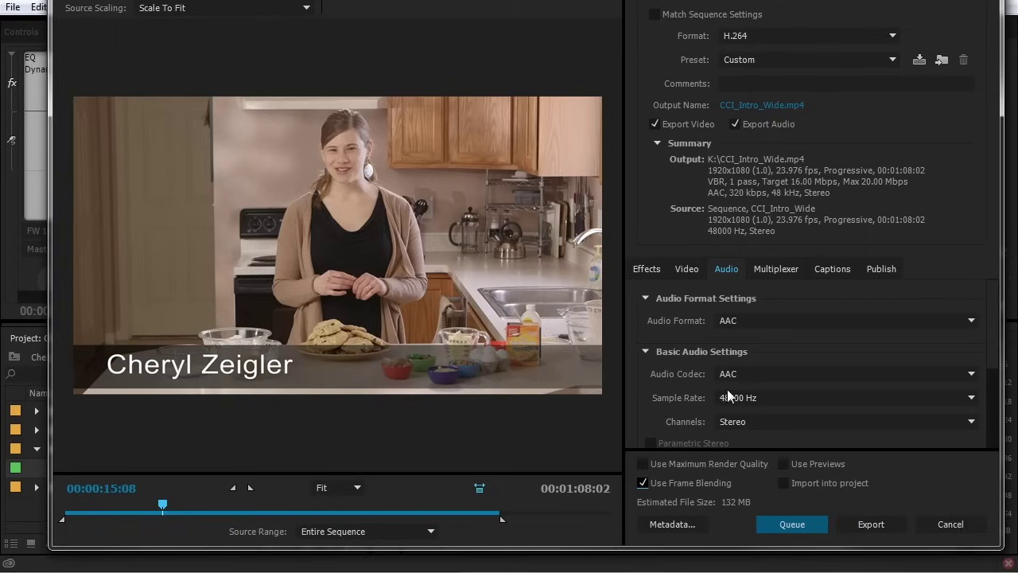
pyautogui.click(800, 524)
pyautogui.click(796, 520)
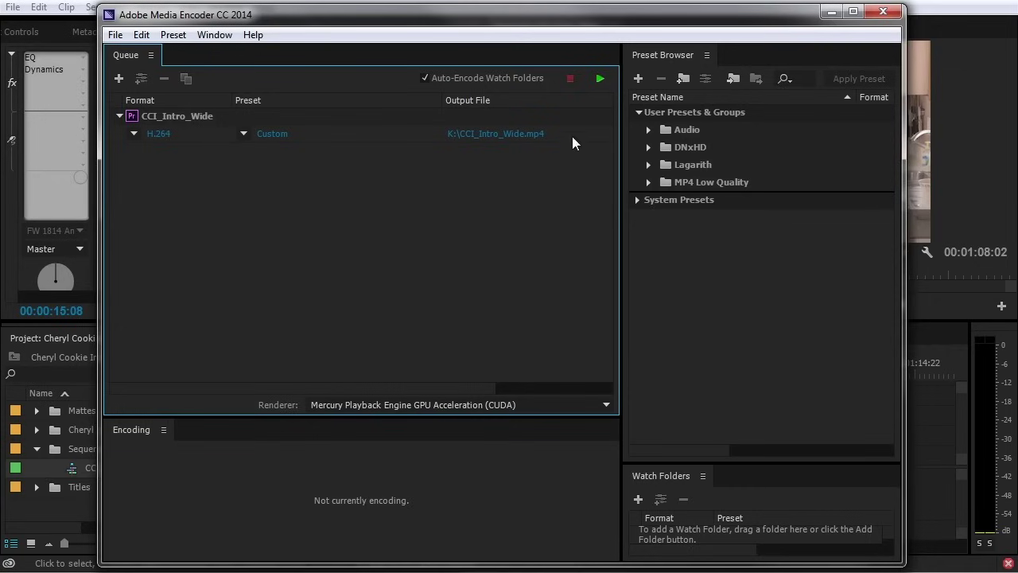
# Start encoding CCI_Intro_Wide.mp4, enlarge the progress preview and move the encoder window right
pyautogui.click(601, 80)
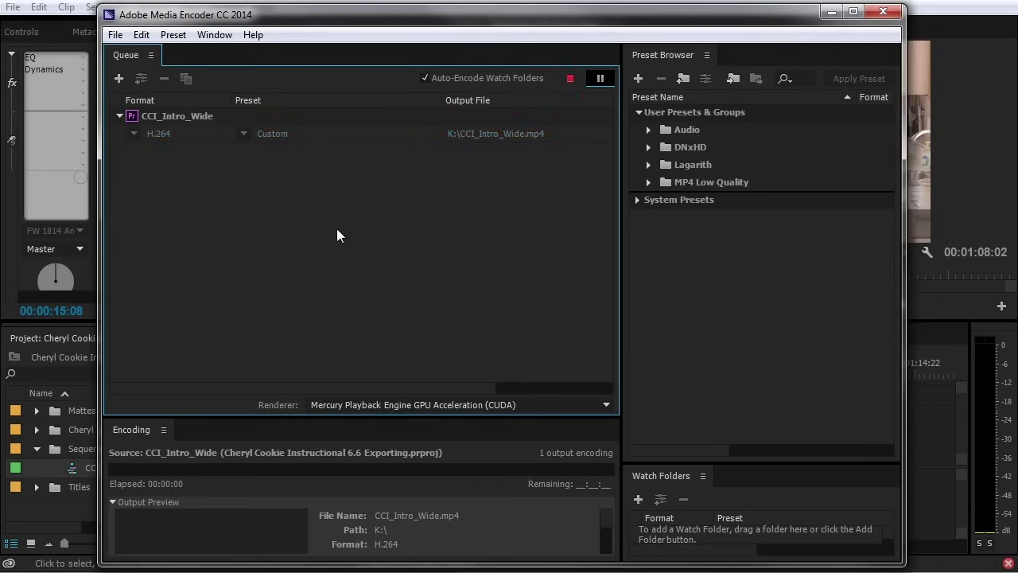
pyautogui.moveTo(324, 414); pyautogui.dragTo(349, 299)
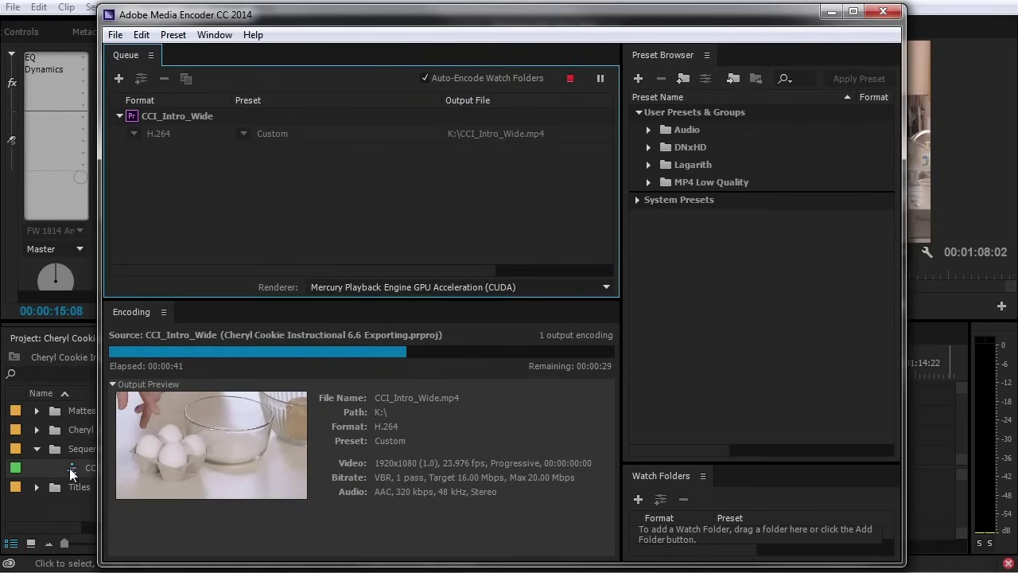
pyautogui.moveTo(311, 18); pyautogui.dragTo(900, 29)
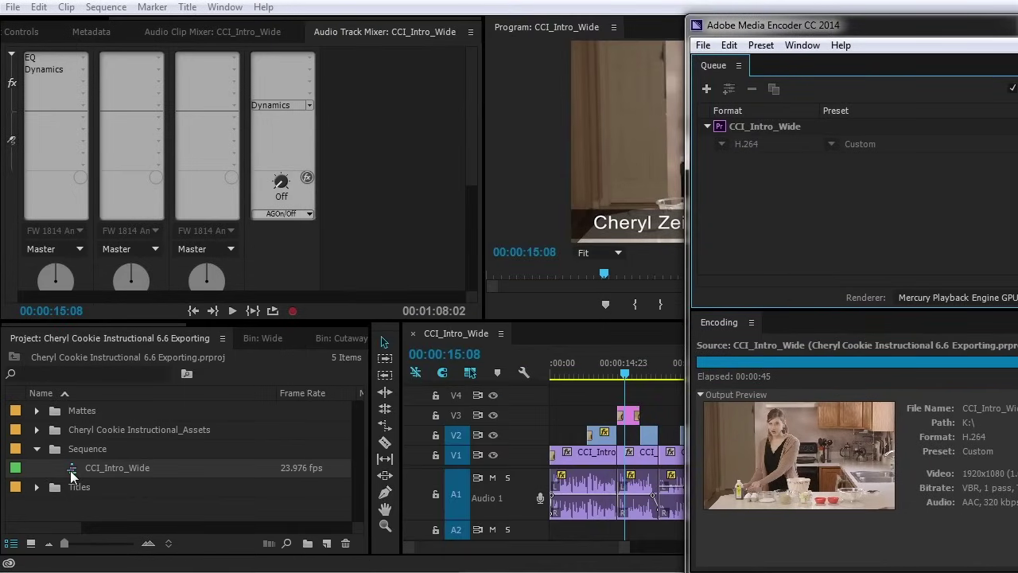
# Confirm the second job stays H.264, then stop the queue without finishing the current file
pyautogui.click(71, 475)
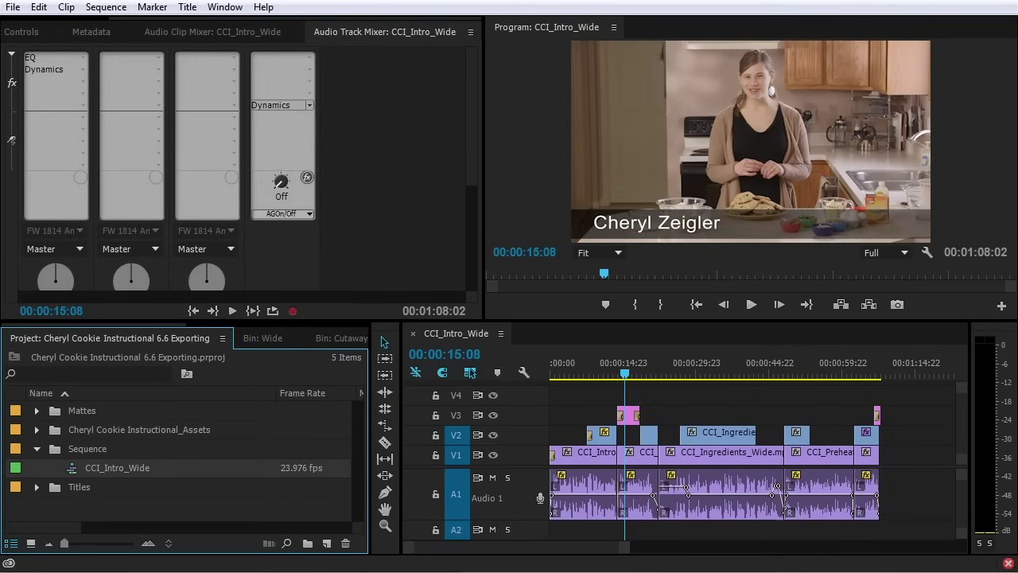
pyautogui.moveTo(1017, 28); pyautogui.dragTo(583, 27)
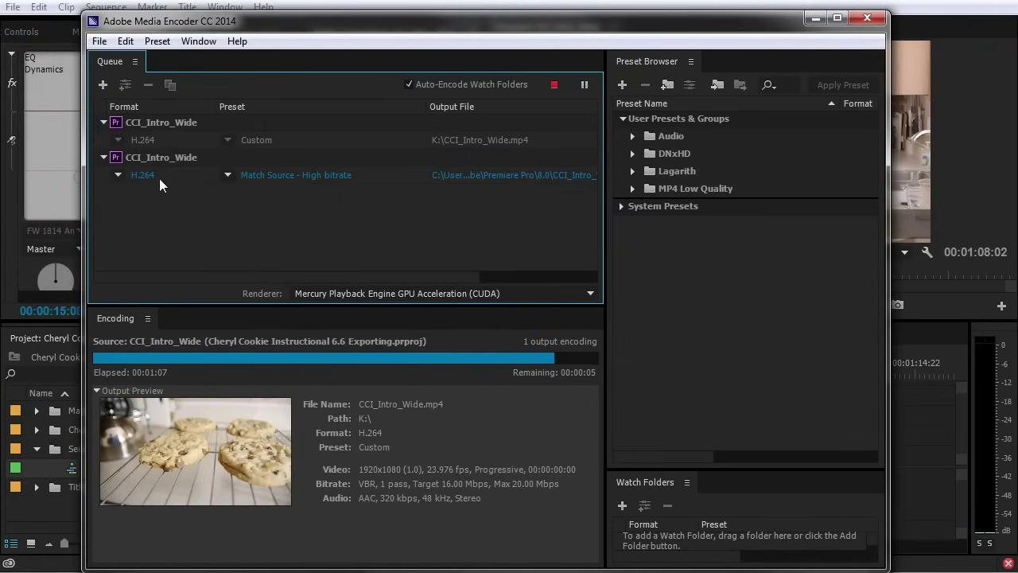
pyautogui.click(117, 175)
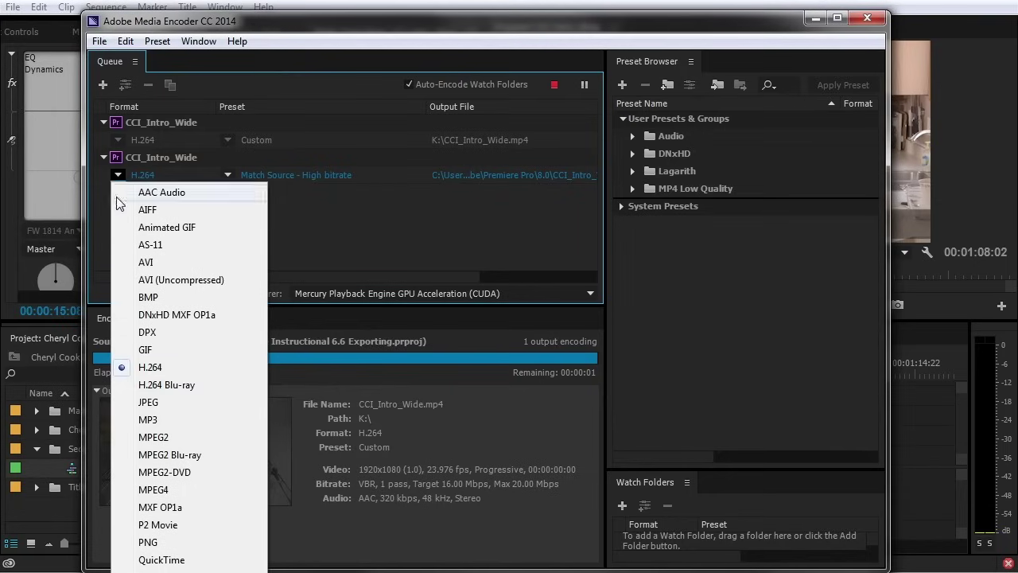
pyautogui.click(149, 367)
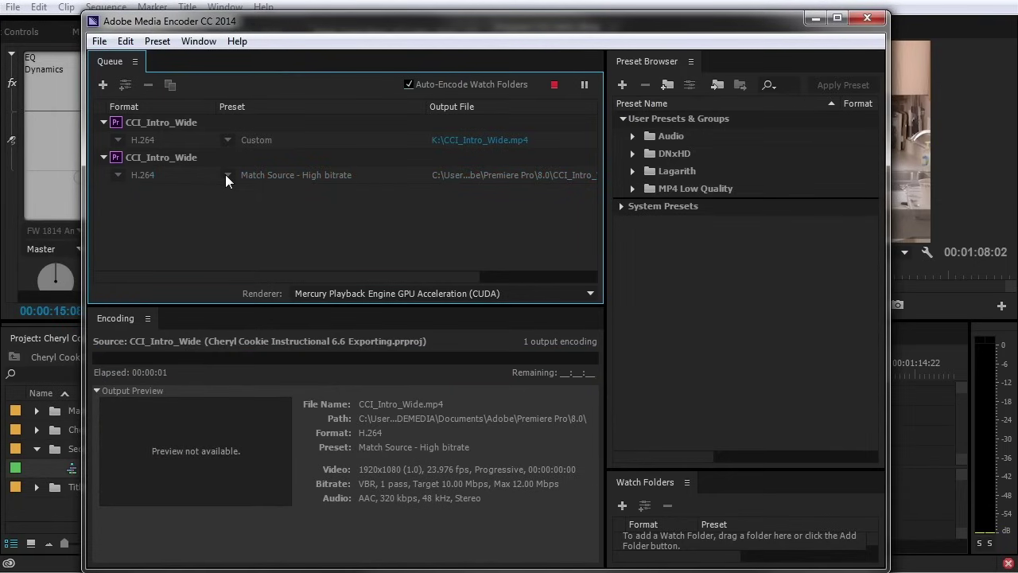
pyautogui.click(554, 85)
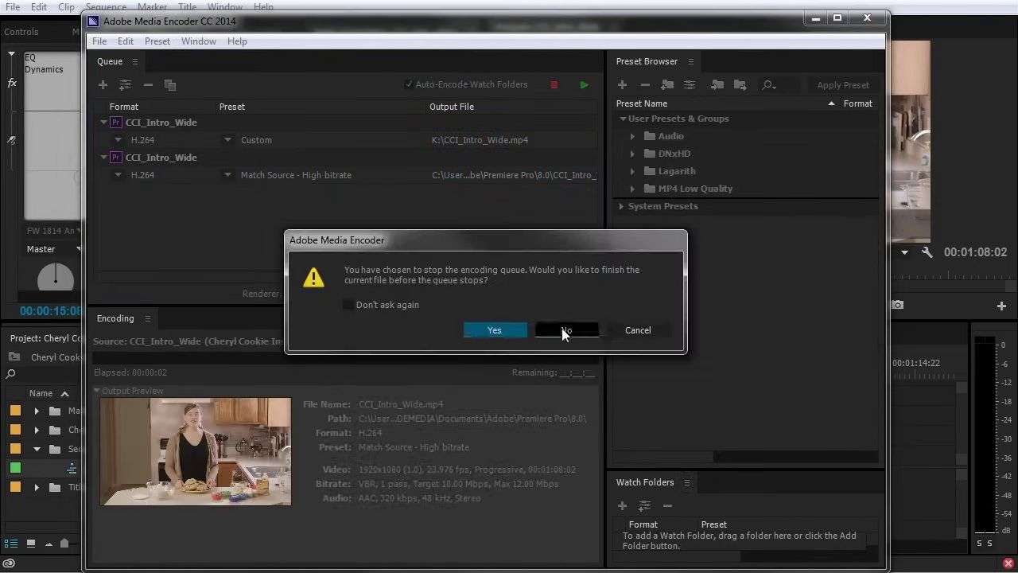
pyautogui.click(564, 330)
# Delete both CCI_Intro_Wide jobs from the queue, confirming each removal
pyautogui.click(166, 157)
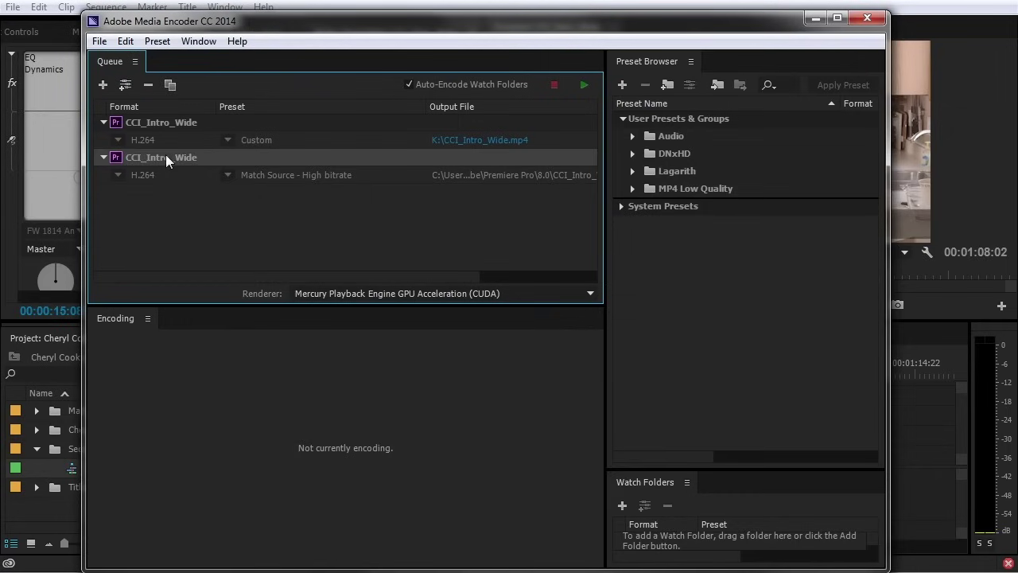
pyautogui.press('Delete')
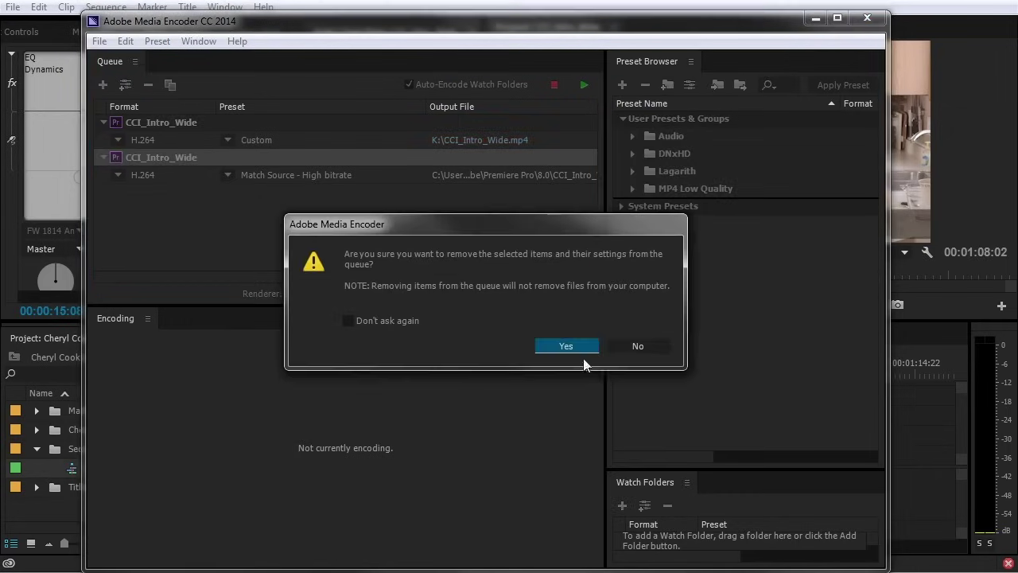
pyautogui.click(563, 347)
pyautogui.click(168, 121)
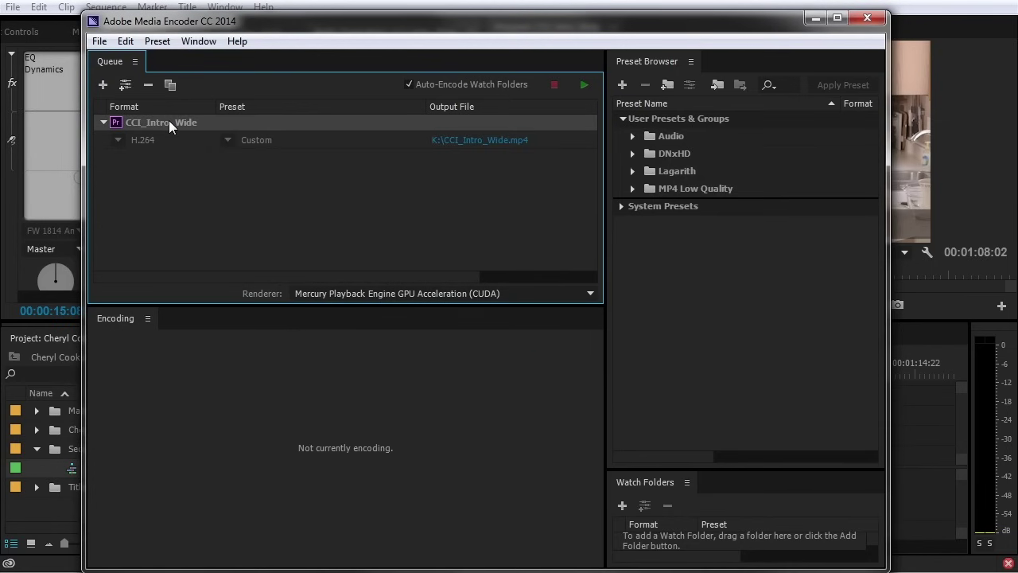
pyautogui.press('Delete')
pyautogui.click(568, 346)
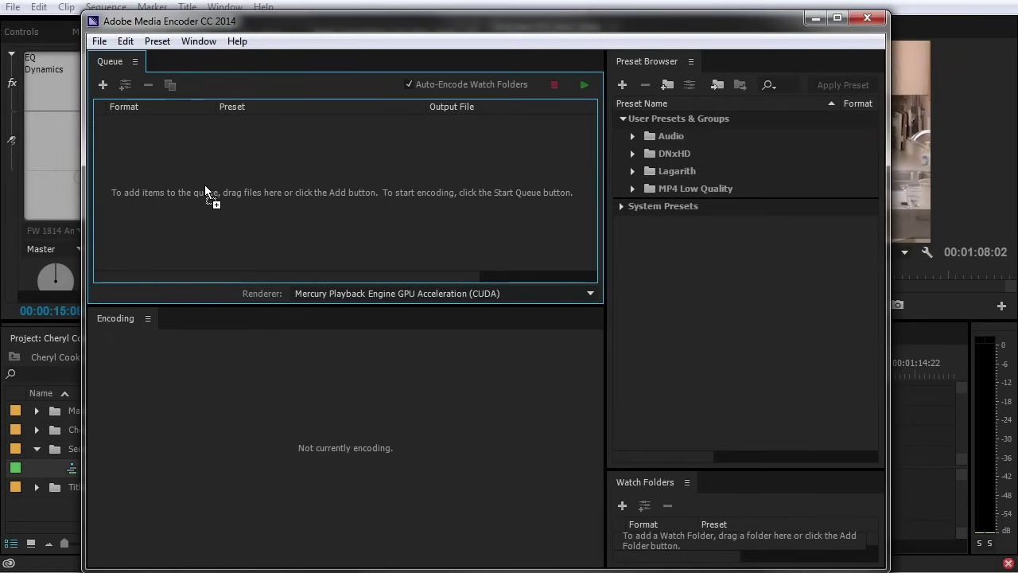
# Re-add CCI_Intro_Wide to the queue and inspect its preset, export settings and output path unchanged
pyautogui.moveTo(205, 184); pyautogui.dragTo(204, 184)
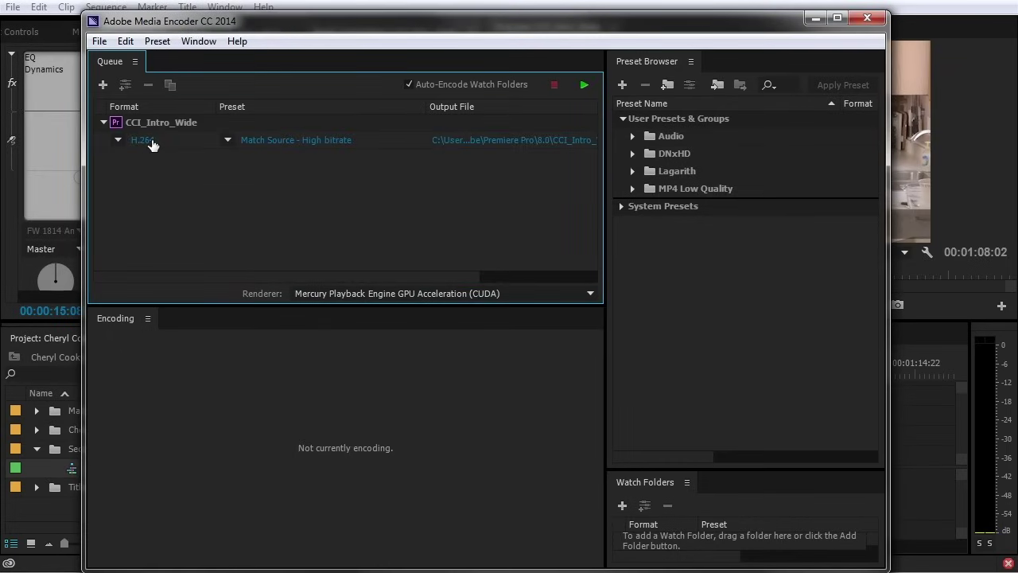
pyautogui.click(228, 140)
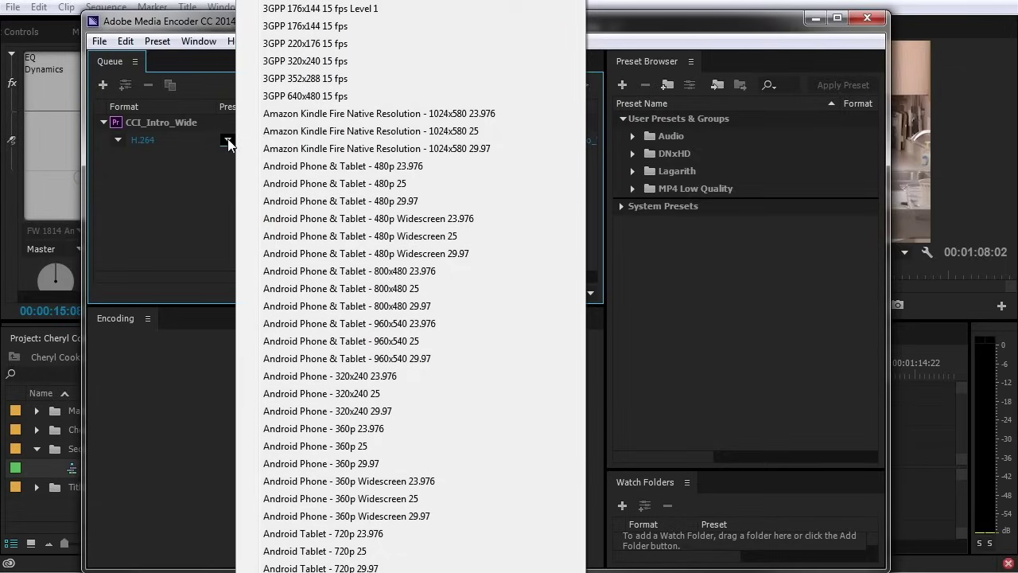
pyautogui.click(181, 234)
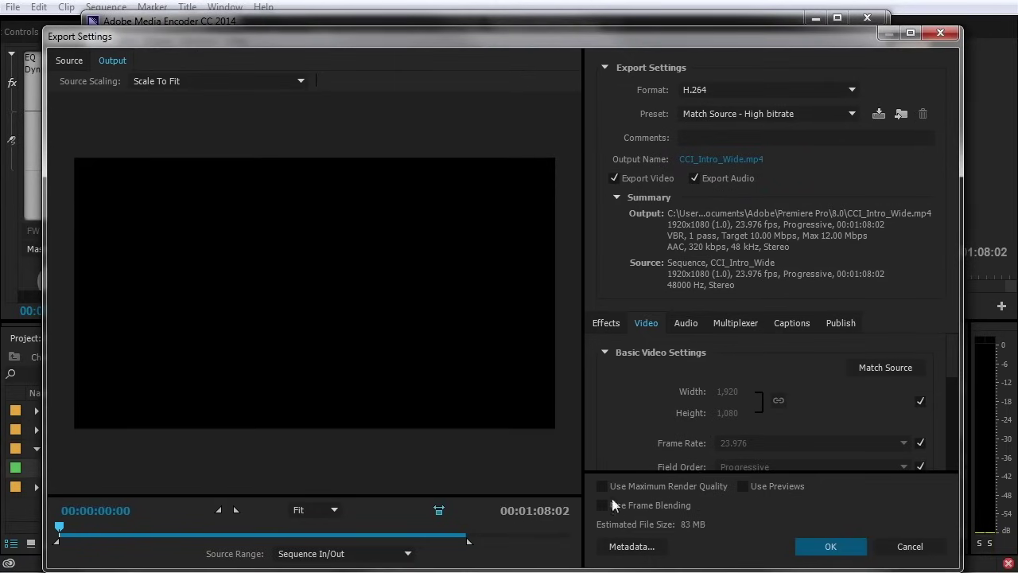
pyautogui.click(906, 547)
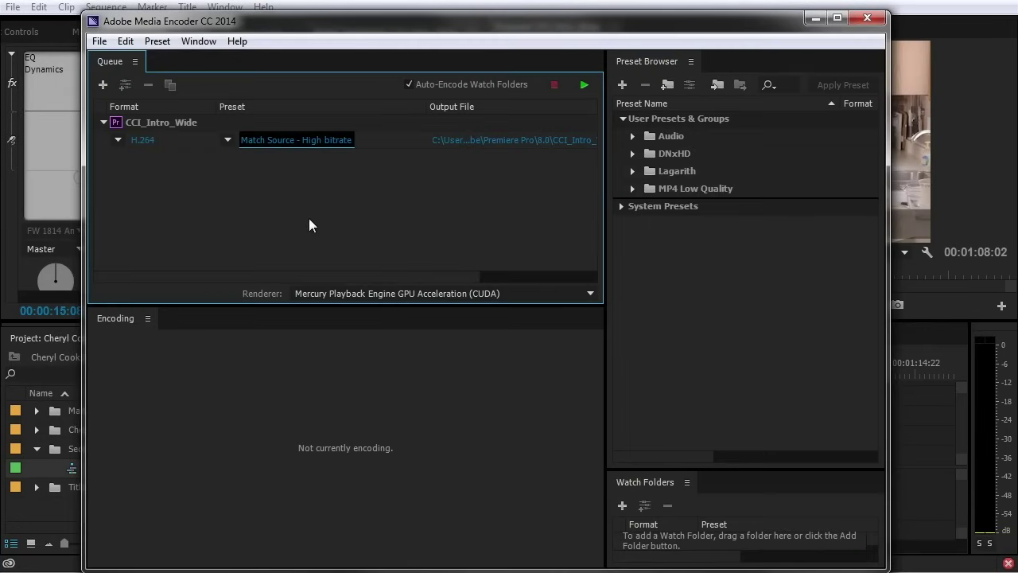
pyautogui.click(490, 141)
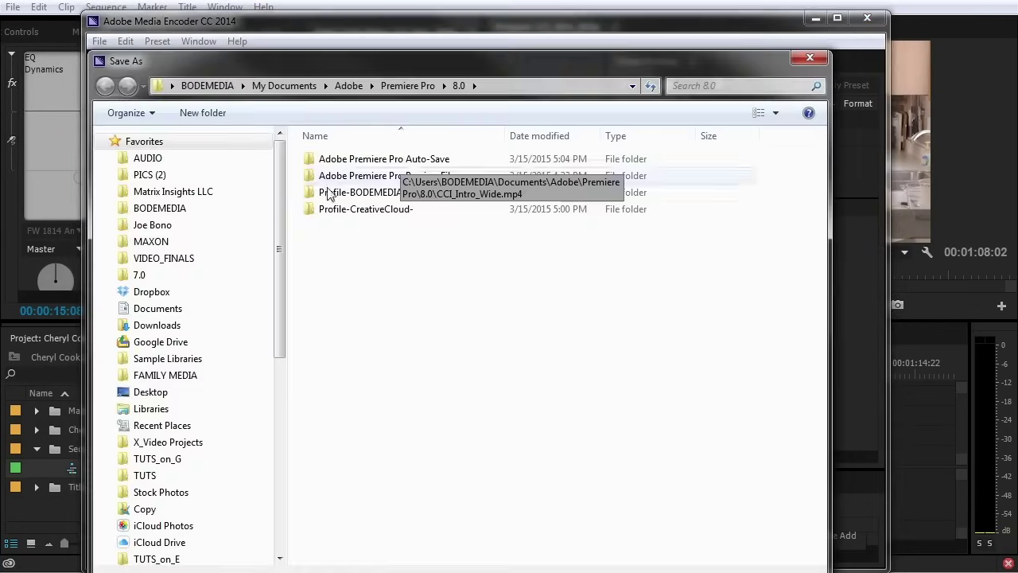
pyautogui.click(821, 60)
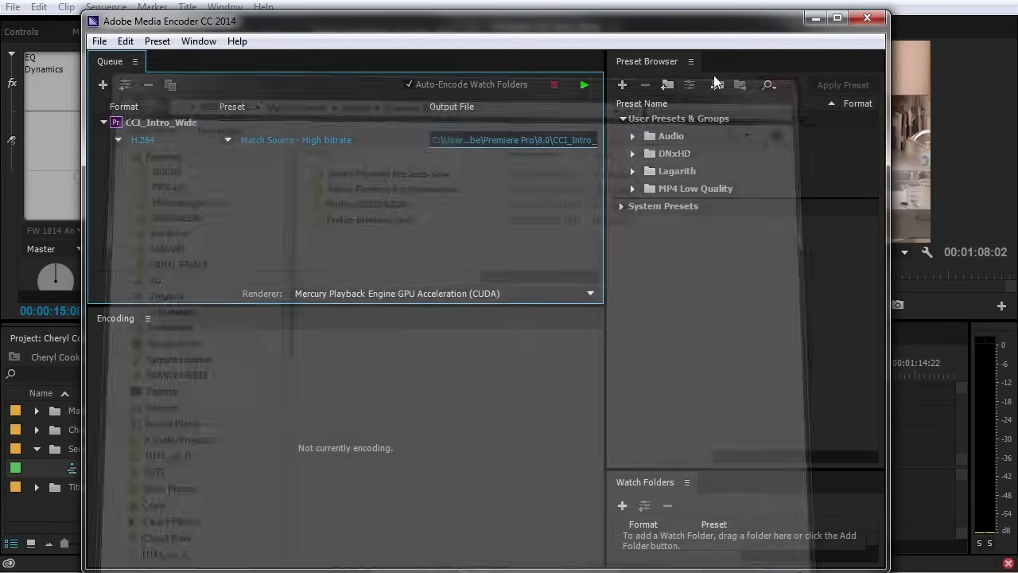
# Delete the Match Source - High bitrate job and return to Premiere's Sequence folder
pyautogui.press('Delete')
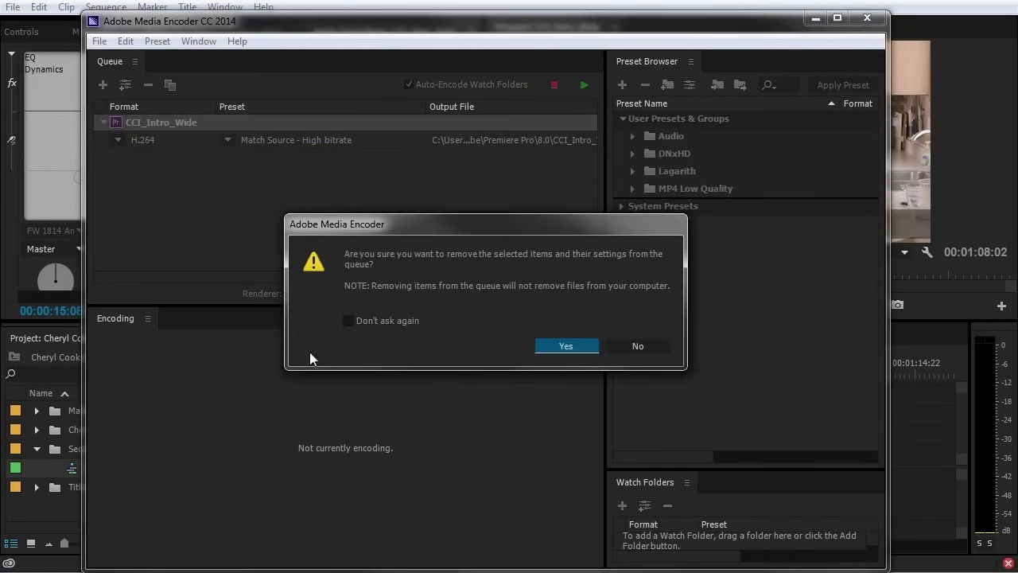
pyautogui.click(569, 346)
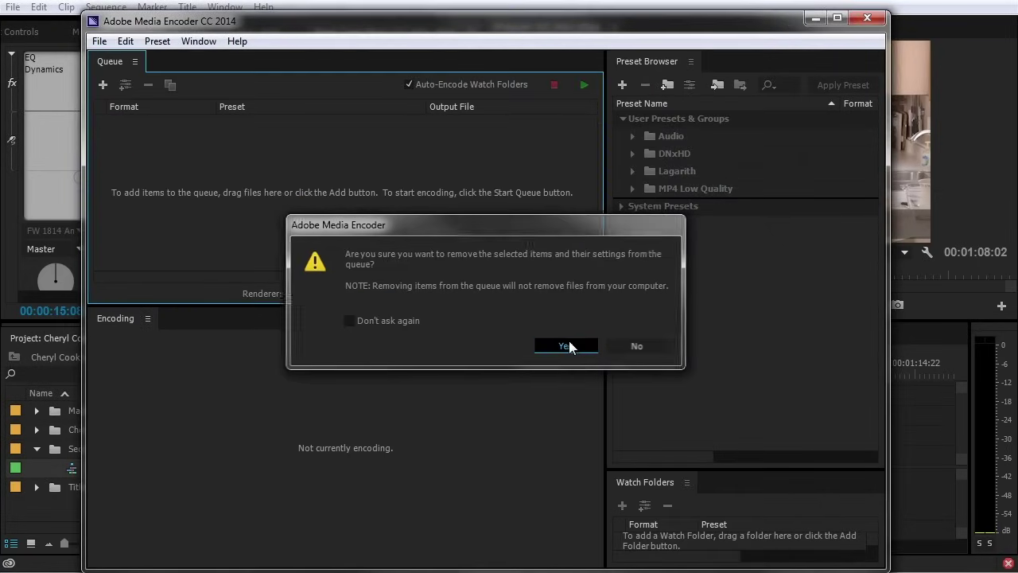
pyautogui.click(55, 449)
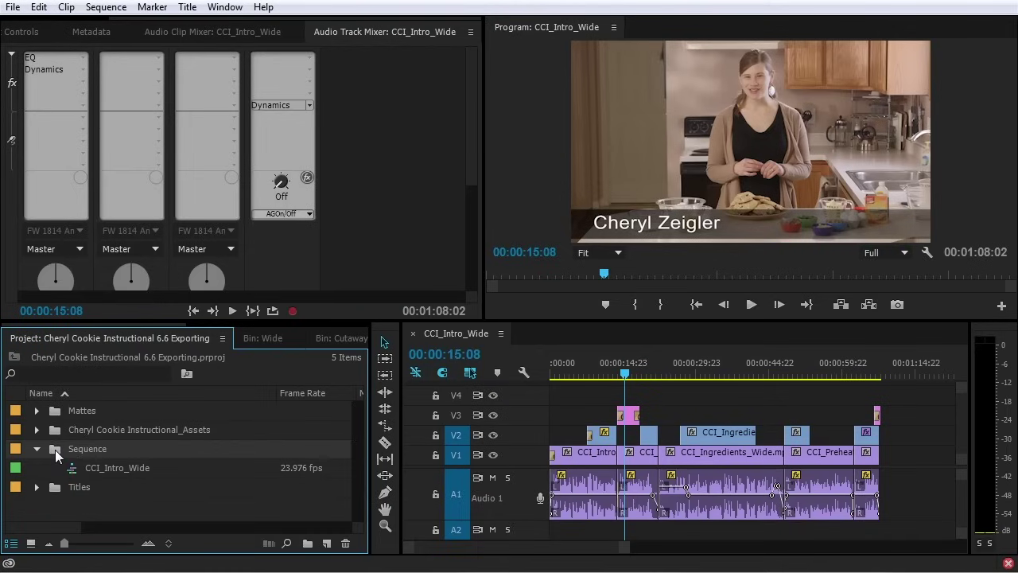
# Duplicate CCI_Intro_Wide into Copy 01 and Copy 02 and queue the sequences in Media Encoder
pyautogui.moveTo(127, 449); pyautogui.dragTo(316, 154)
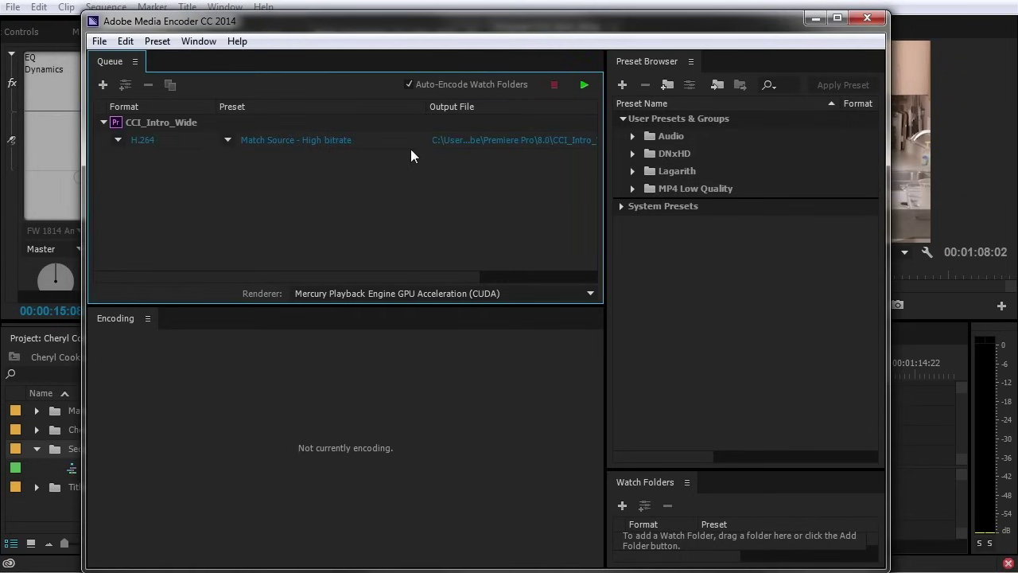
pyautogui.click(174, 125)
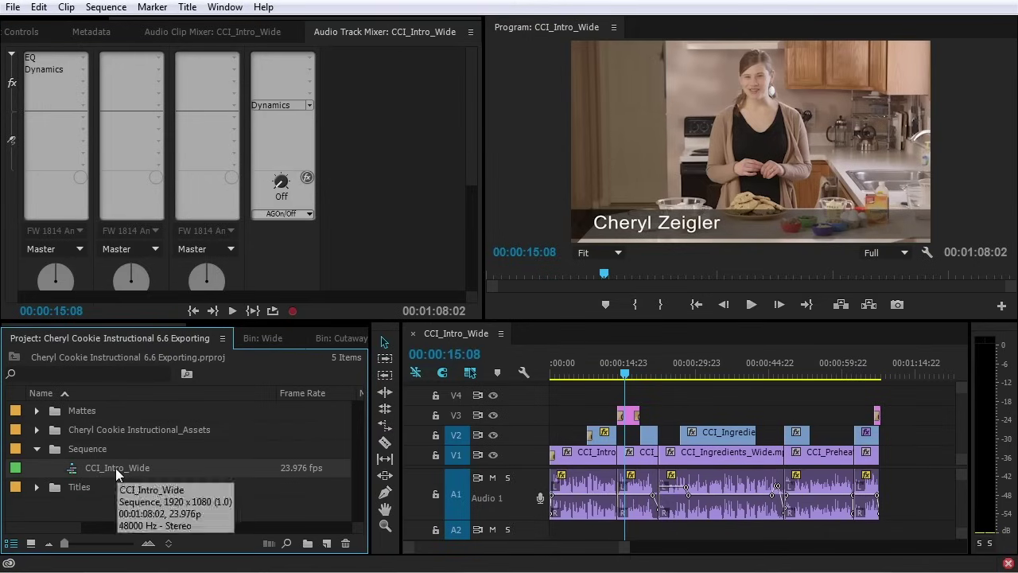
pyautogui.hotkey('ctrl', 'v')
pyautogui.hotkey('ctrl', 'v')
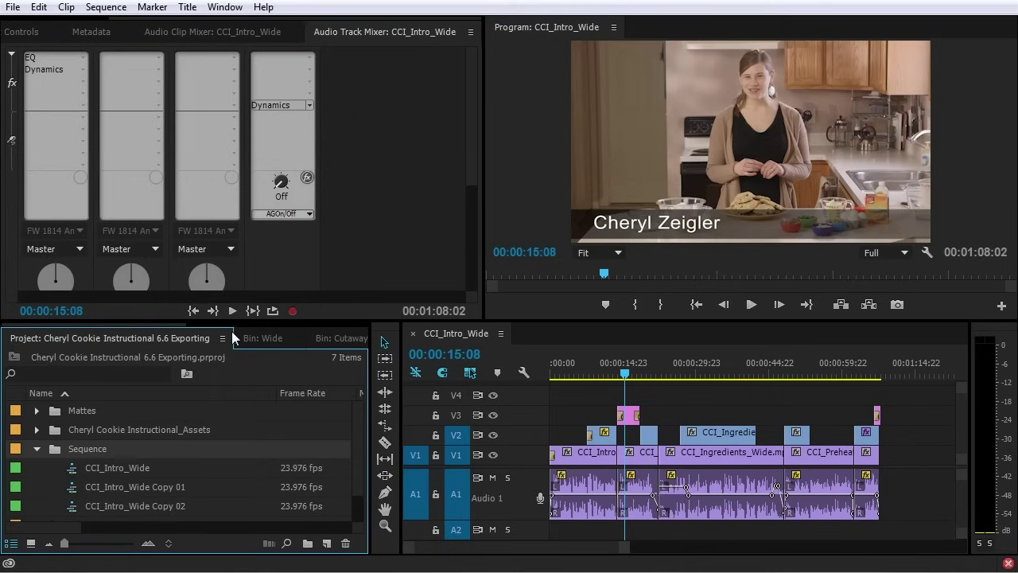
pyautogui.hotkey('ctrl', 'm')
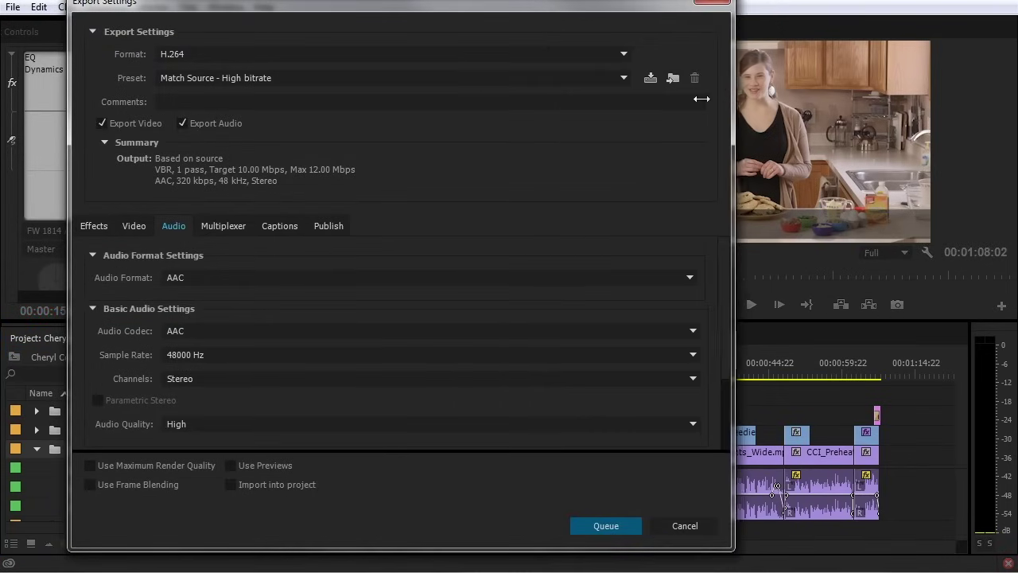
pyautogui.moveTo(315, 16); pyautogui.dragTo(467, 12)
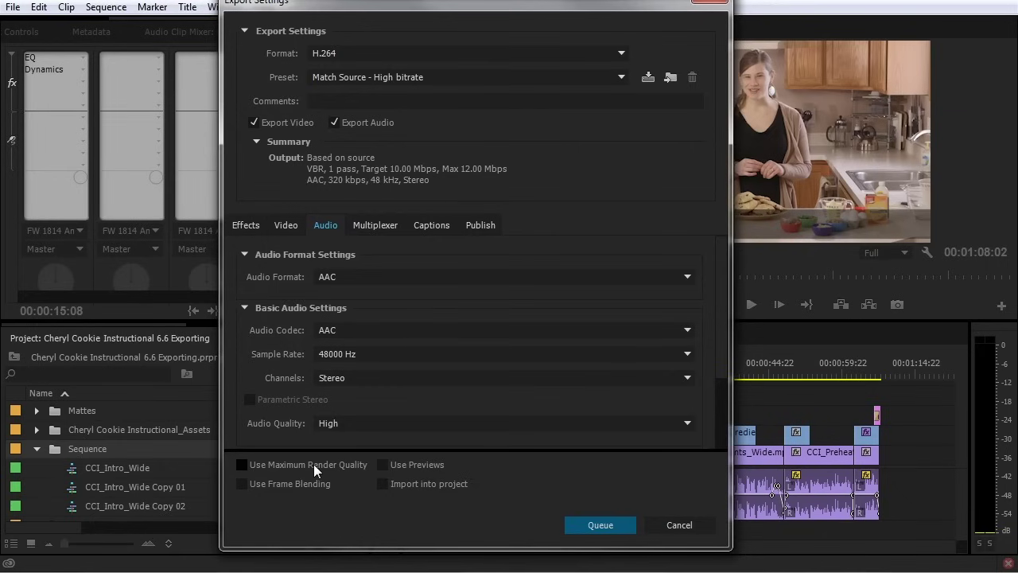
pyautogui.click(600, 525)
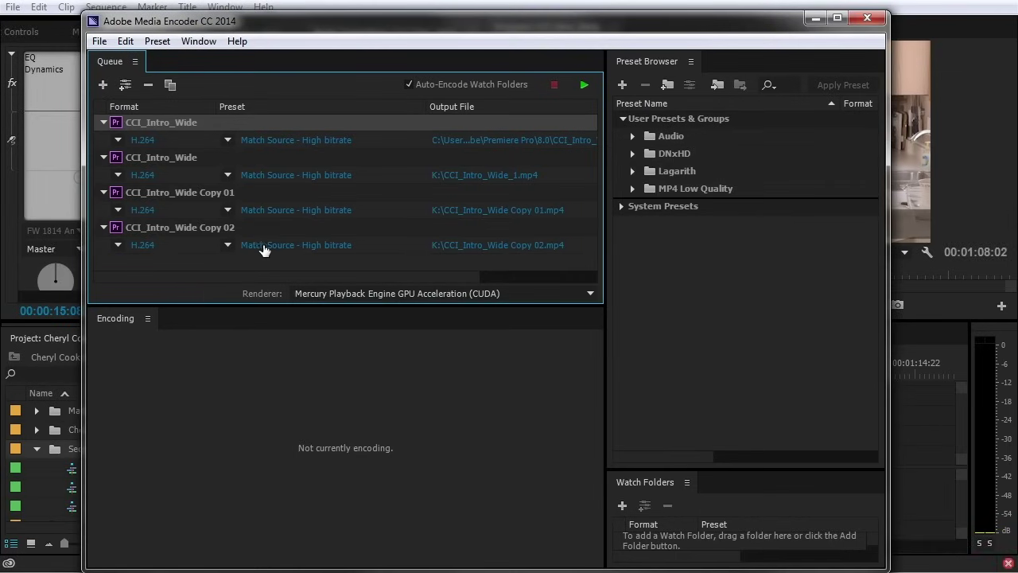
# Select all four Match Source jobs in Media Encoder's queue and delete them
pyautogui.click(212, 229)
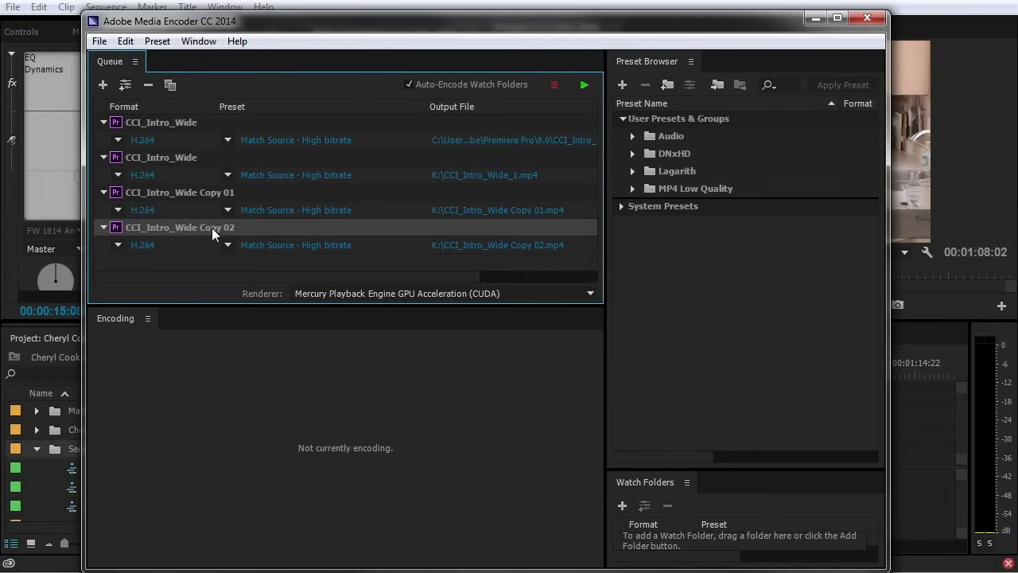
pyautogui.hotkey('ctrl', 'a')
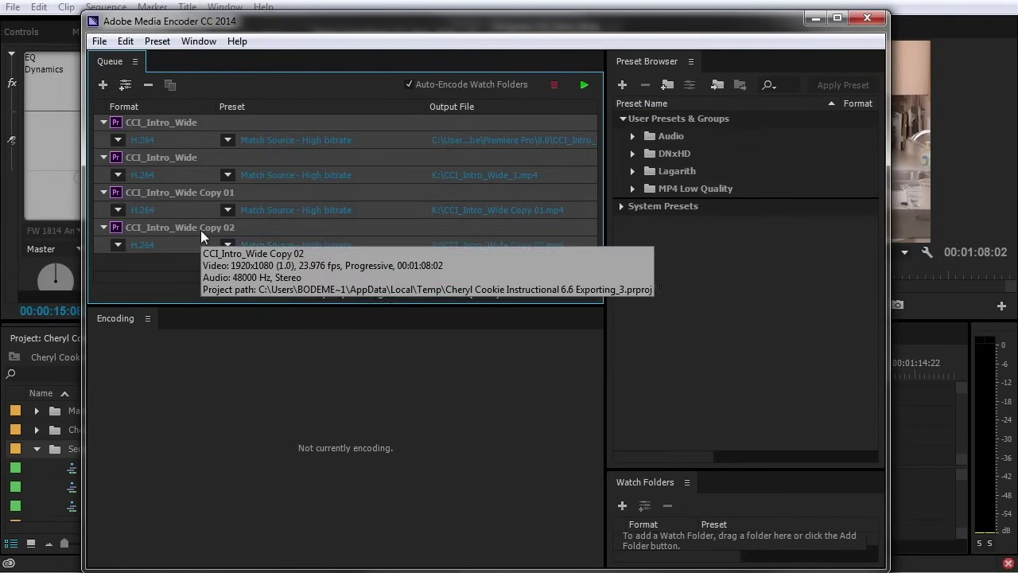
pyautogui.hotkey('ctrl', 'a')
pyautogui.press('Delete')
pyautogui.click(571, 344)
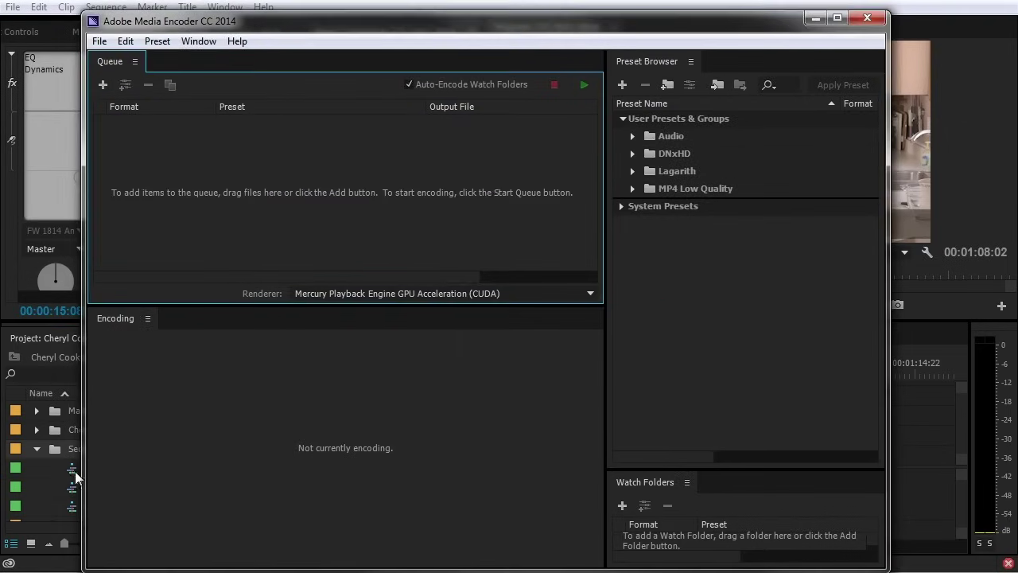
# Expand MP4 Low Quality to show its two 720 24P H.264 presets, including .75Mbps 1.25Mbps-MAX 128k
pyautogui.moveTo(360, 22)
pyautogui.mouseDown()
pyautogui.moveTo(447, 13)
pyautogui.moveTo(374, 13)
pyautogui.mouseUp()
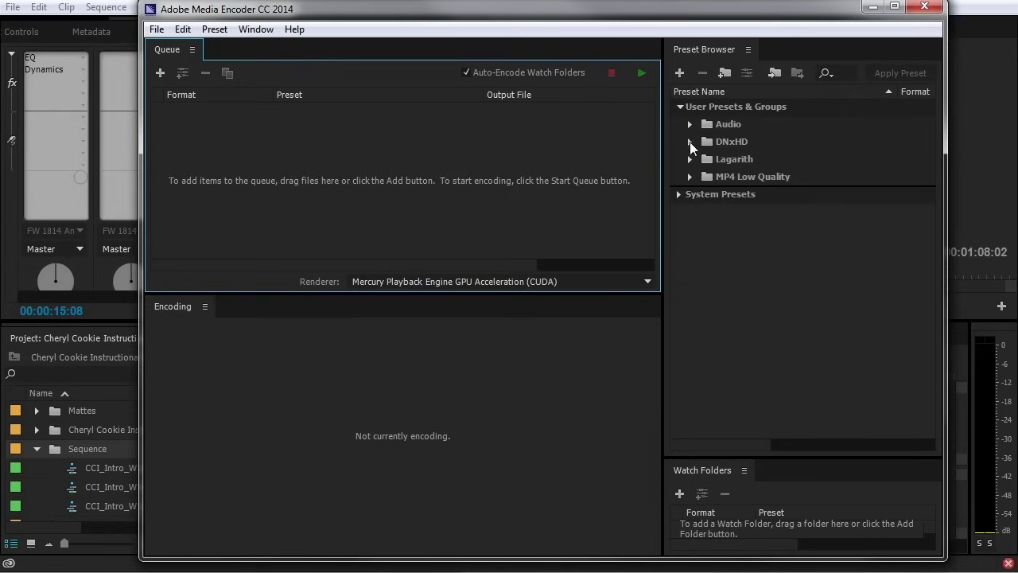
pyautogui.click(690, 177)
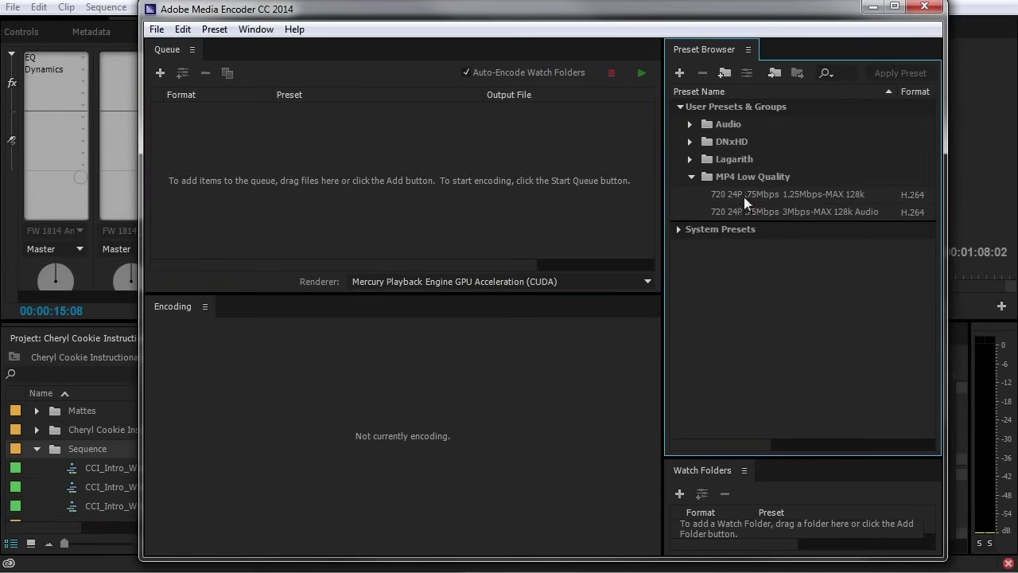
pyautogui.moveTo(712, 196)
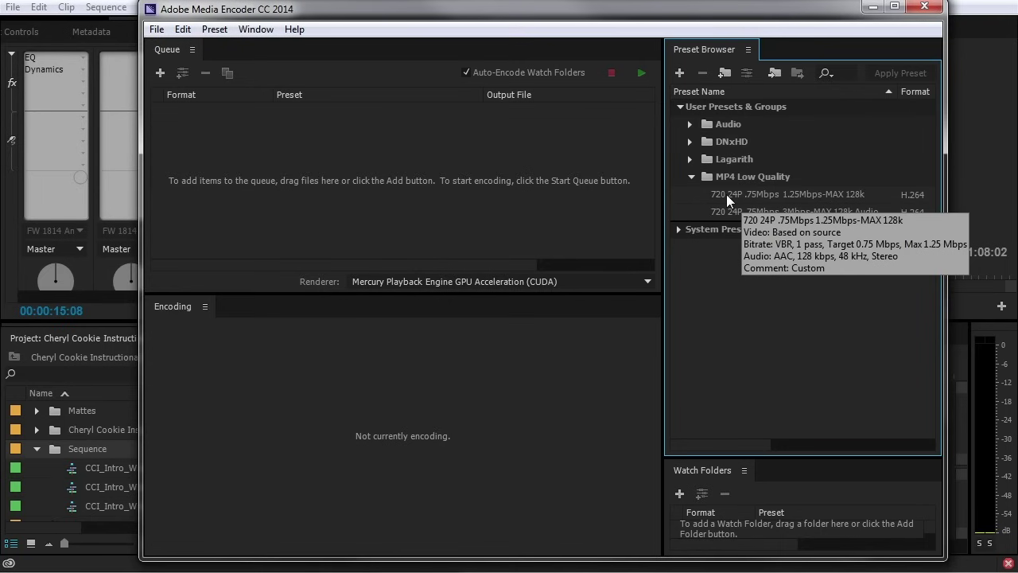
pyautogui.moveTo(547, 17); pyautogui.dragTo(980, 15)
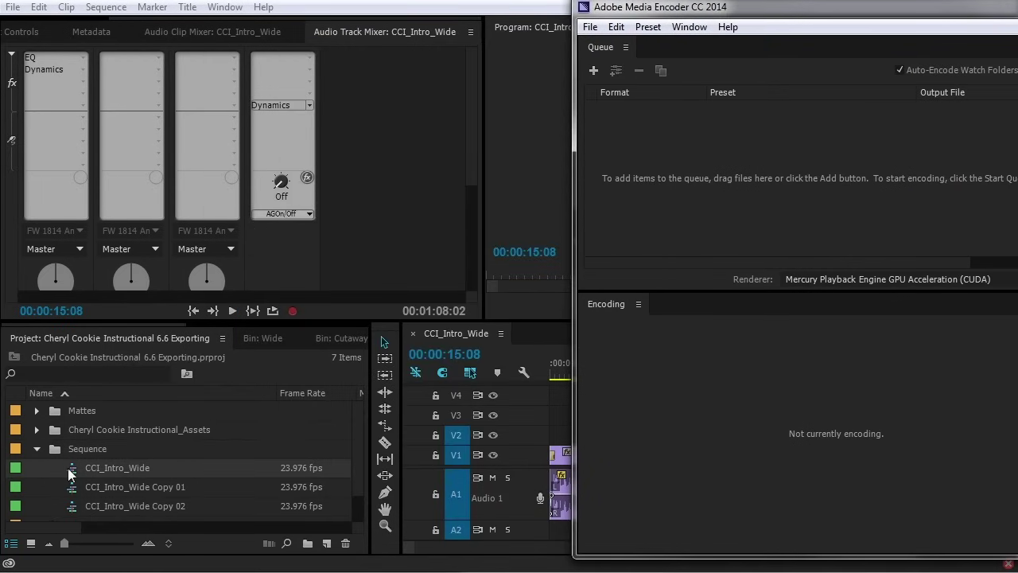
# Bring Media Encoder forward, then start a new preset and discard it without saving
pyautogui.click(68, 468)
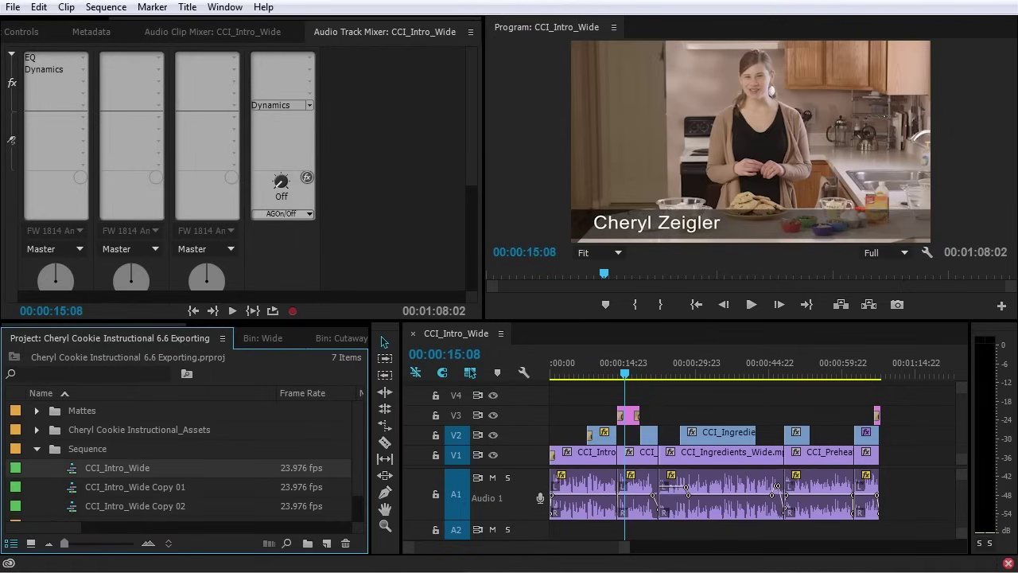
pyautogui.moveTo(1017, 11); pyautogui.dragTo(689, 11)
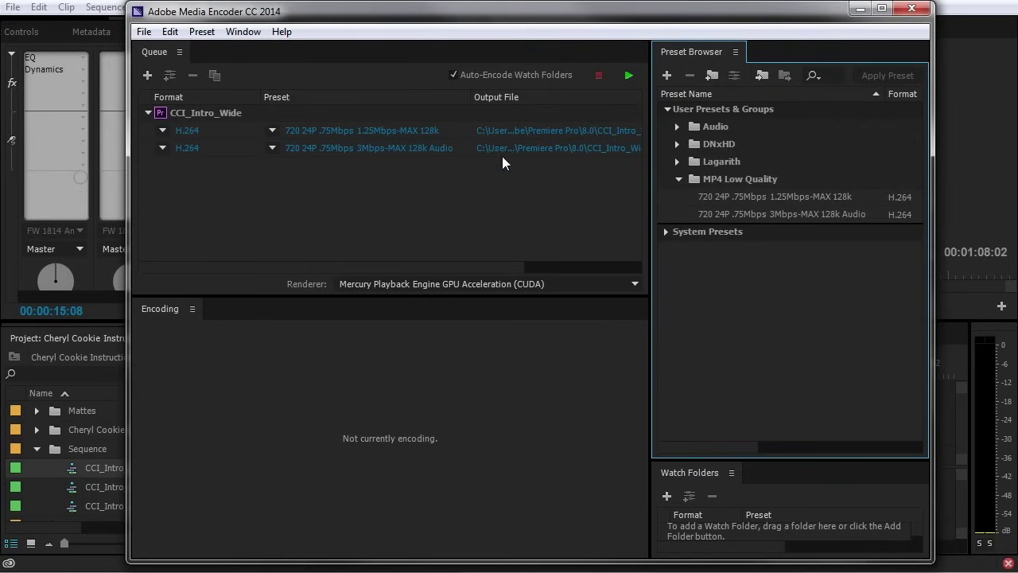
pyautogui.moveTo(419, 150)
pyautogui.click(667, 76)
pyautogui.moveTo(258, 47); pyautogui.dragTo(486, 35)
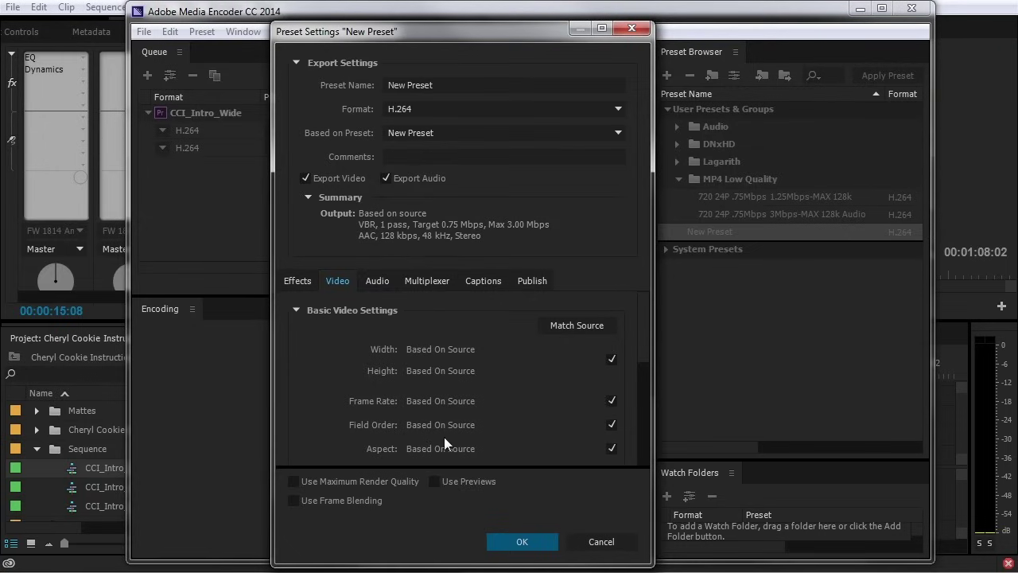
pyautogui.click(600, 542)
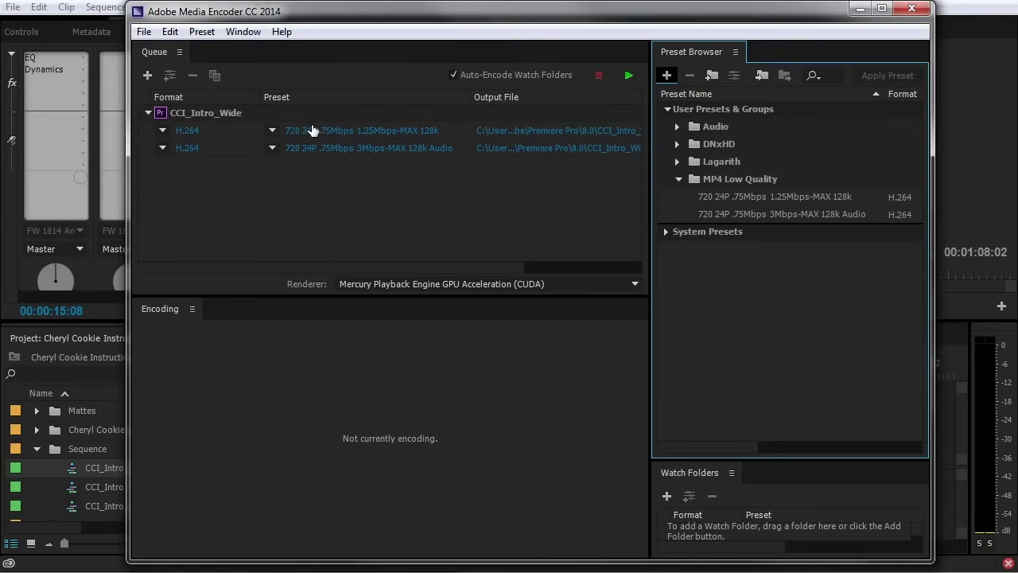
# Queue CCI_Intro_Wide with both MP4 Low Quality 720 24P presets and return to Premiere Pro
pyautogui.moveTo(315, 129)
pyautogui.moveTo(783, 194)
pyautogui.hotkey('alt', 'Tab')
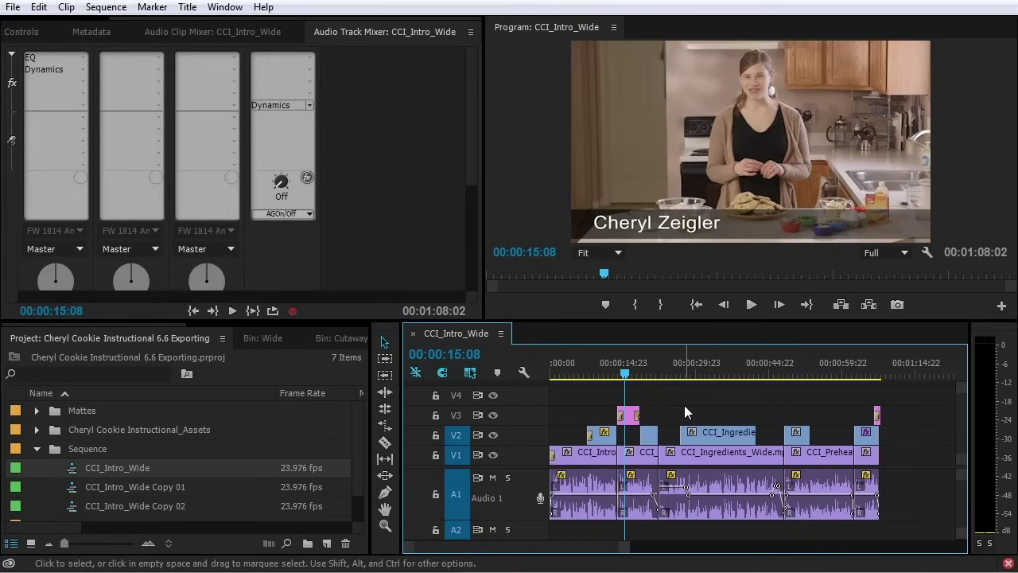